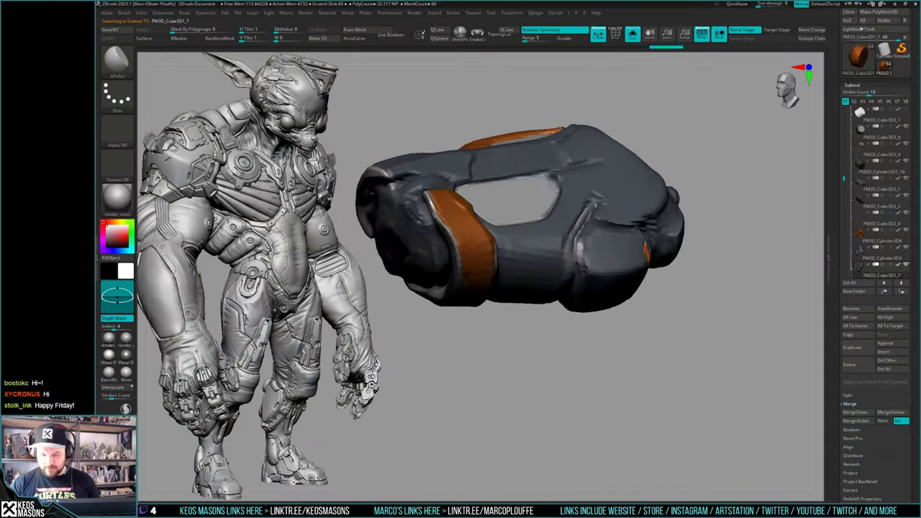
Step: Paint over the grey strip beside the forearm panel's groove with dark blue-grey, using the Standard paint brush
{"action": "right_click_drag", "start_coordinate": [569, 317], "coordinate": [592, 262]}
{"action": "key", "text": "alt+s"}
{"action": "key", "text": "shift+f"}
{"action": "key", "text": "shift+f"}
{"action": "key", "text": "alt+s"}
{"action": "right_click_drag", "start_coordinate": [592, 294], "coordinate": [598, 271], "text": "alt"}
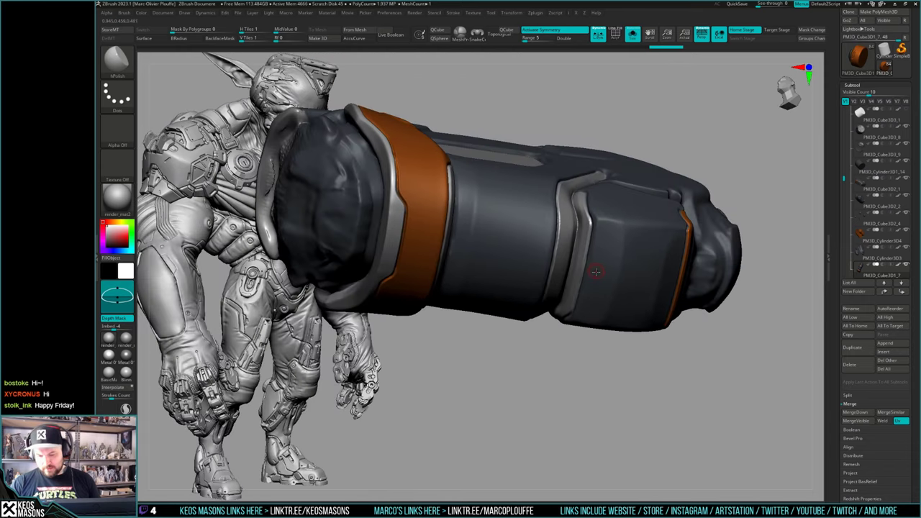
{"action": "key", "text": "space"}
{"action": "left_click", "coordinate": [570, 266]}
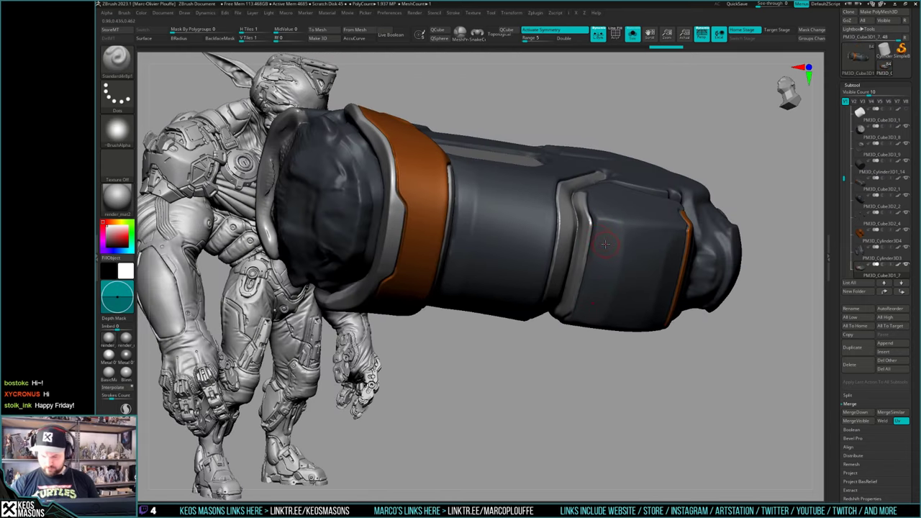
{"action": "key", "text": "space"}
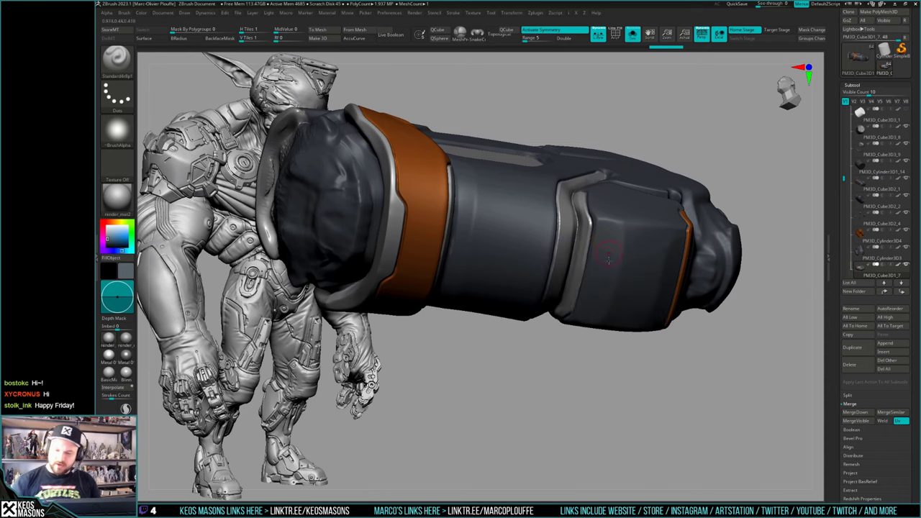
{"action": "right_click_drag", "start_coordinate": [575, 284], "coordinate": [609, 234]}
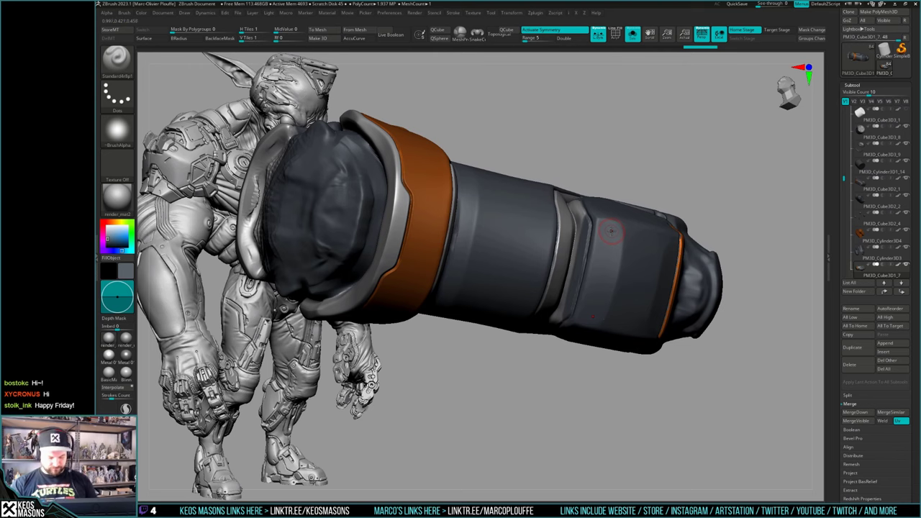
{"action": "key", "text": "d"}
{"action": "left_click_drag", "start_coordinate": [587, 235], "coordinate": [572, 296]}
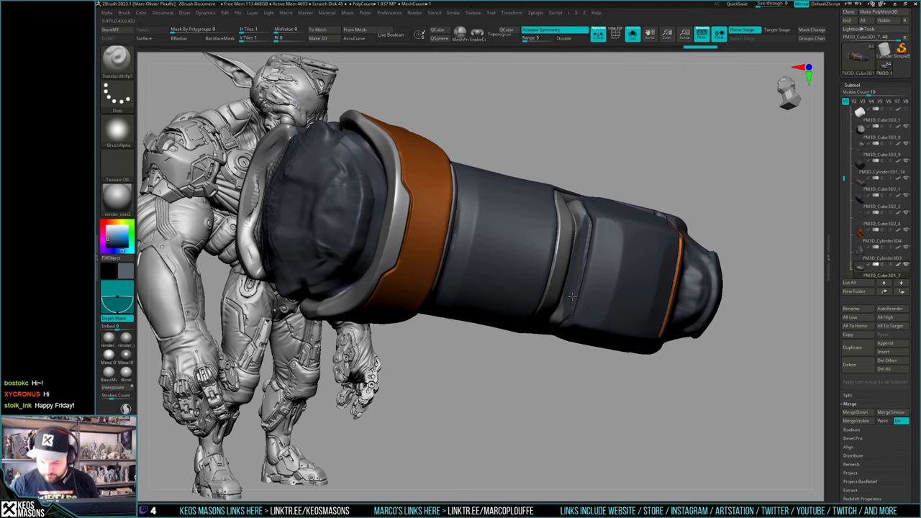
Step: Cover the remaining grey at the strip's upper end with the same blue-grey, undoing stray strokes
{"action": "right_click_drag", "start_coordinate": [591, 212], "coordinate": [583, 216]}
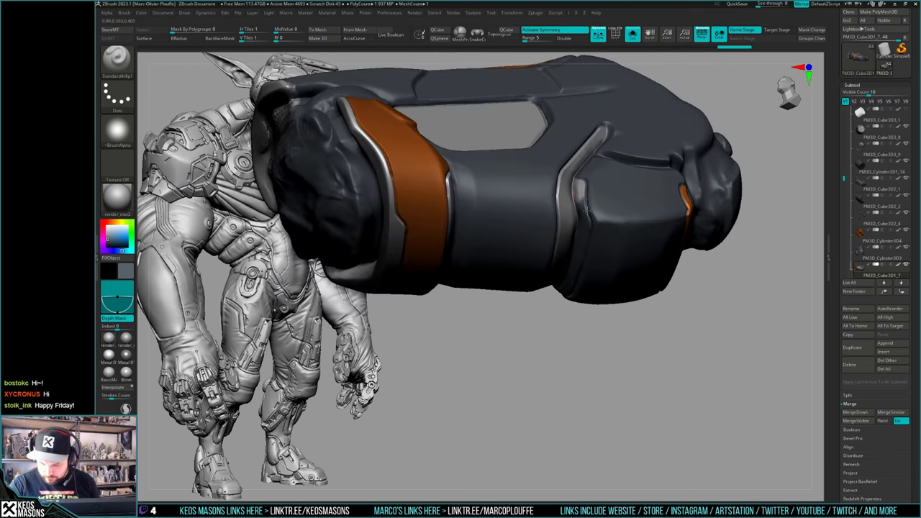
{"action": "left_click_drag", "start_coordinate": [587, 210], "coordinate": [581, 185]}
{"action": "mouse_move", "coordinate": [586, 216]}
{"action": "right_mouse_down"}
{"action": "mouse_move", "coordinate": [593, 189]}
{"action": "mouse_move", "coordinate": [587, 235]}
{"action": "right_mouse_up"}
{"action": "key", "text": "ctrl+z"}
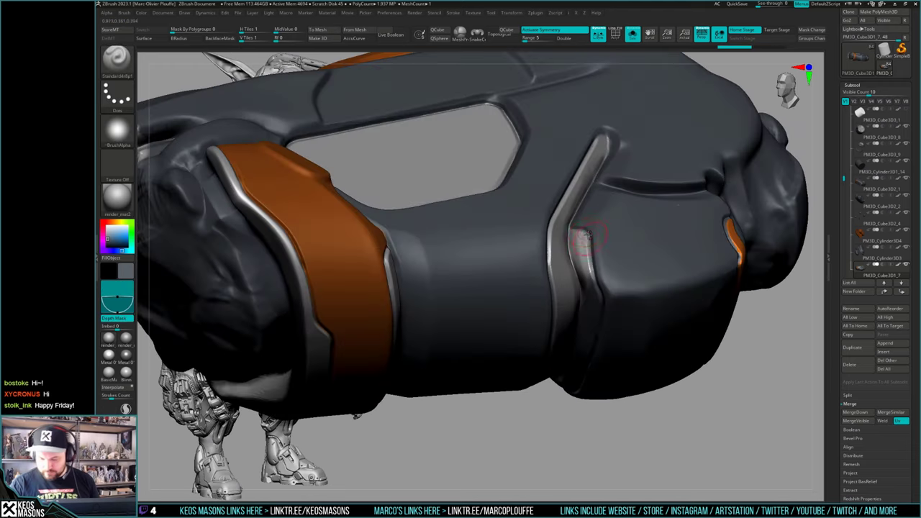
{"action": "left_click_drag", "start_coordinate": [588, 236], "coordinate": [581, 270]}
{"action": "key", "text": "ctrl+z"}
{"action": "right_click_drag", "start_coordinate": [585, 234], "coordinate": [586, 241]}
{"action": "left_click_drag", "start_coordinate": [581, 266], "coordinate": [581, 239]}
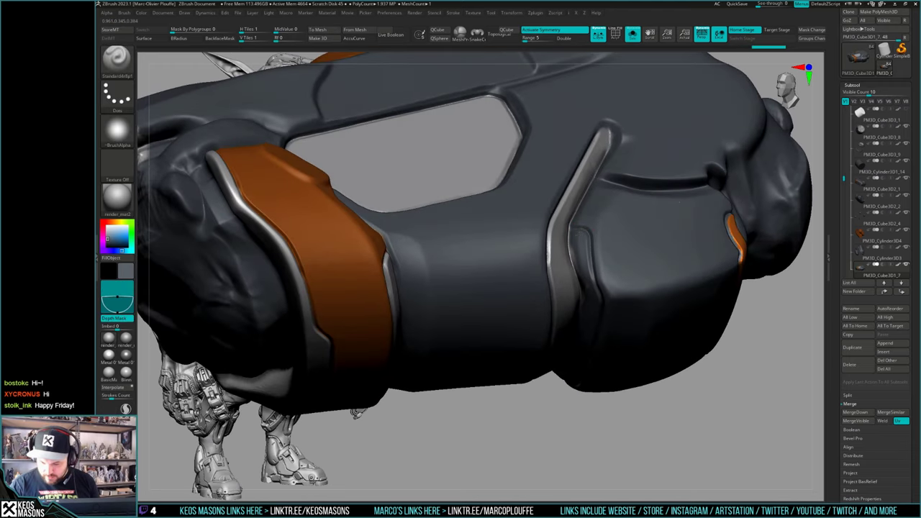
{"action": "key", "text": "ctrl+z"}
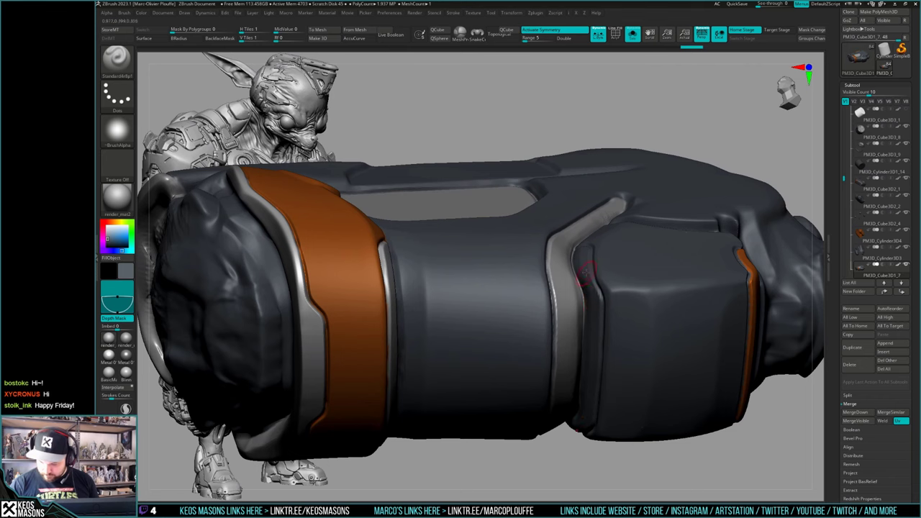
{"action": "left_click_drag", "start_coordinate": [587, 284], "coordinate": [587, 316]}
Step: Show the full arm again and examine the forearm panel and its surroundings from several angles
{"action": "right_click_drag", "start_coordinate": [589, 317], "coordinate": [651, 223]}
{"action": "mouse_move", "coordinate": [651, 272]}
{"action": "right_mouse_down"}
{"action": "mouse_move", "coordinate": [618, 302]}
{"action": "mouse_move", "coordinate": [590, 308]}
{"action": "mouse_move", "coordinate": [603, 299]}
{"action": "right_mouse_up"}
{"action": "right_click_drag", "start_coordinate": [603, 299], "coordinate": [611, 267], "text": "ctrl"}
{"action": "mouse_move", "coordinate": [636, 298]}
{"action": "right_mouse_down"}
{"action": "mouse_move", "coordinate": [623, 306]}
{"action": "mouse_move", "coordinate": [653, 323]}
{"action": "mouse_move", "coordinate": [651, 281]}
{"action": "mouse_move", "coordinate": [652, 308]}
{"action": "mouse_move", "coordinate": [611, 327]}
{"action": "mouse_move", "coordinate": [625, 319]}
{"action": "mouse_move", "coordinate": [570, 280]}
{"action": "mouse_move", "coordinate": [573, 173]}
{"action": "right_mouse_up"}
{"action": "key", "text": "shift+s"}
{"action": "right_click", "coordinate": [624, 321]}
{"action": "right_click_drag", "start_coordinate": [590, 282], "coordinate": [663, 282]}
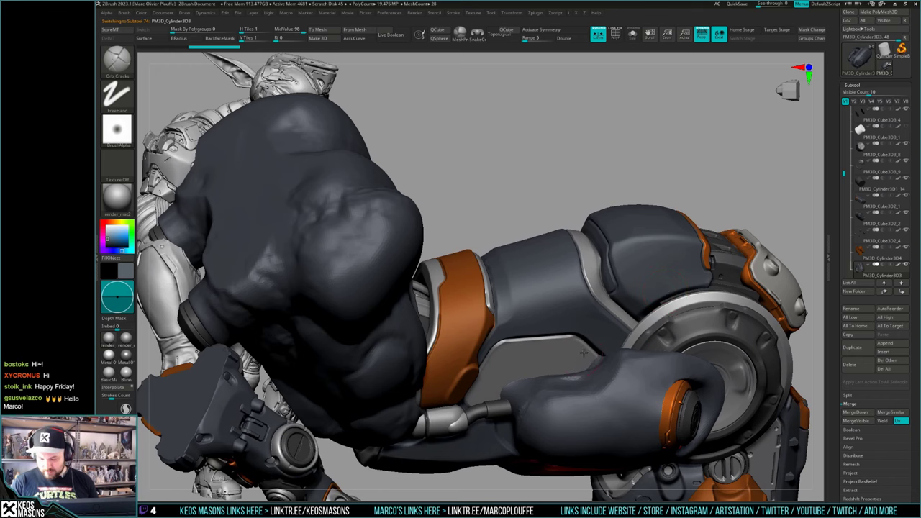
{"action": "mouse_move", "coordinate": [617, 336]}
{"action": "right_mouse_down"}
{"action": "mouse_move", "coordinate": [622, 326]}
{"action": "mouse_move", "coordinate": [614, 334]}
{"action": "right_mouse_up"}
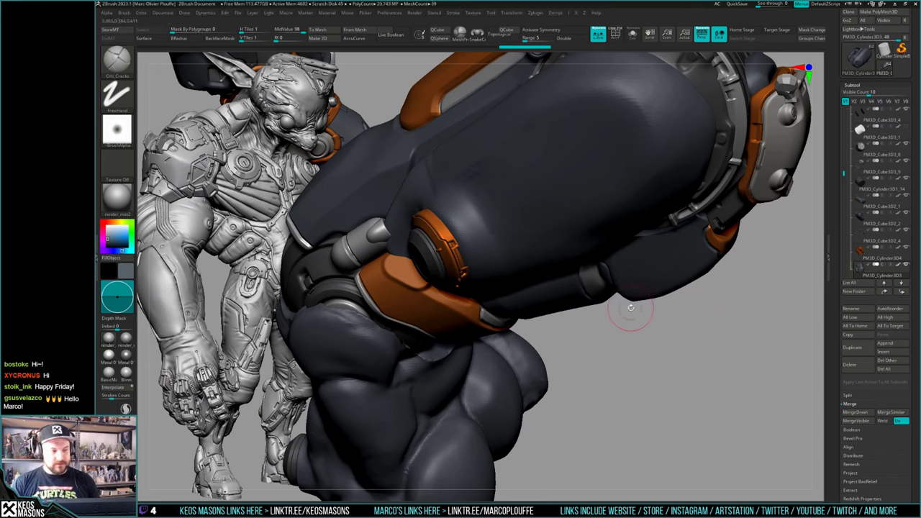
{"action": "mouse_move", "coordinate": [631, 307]}
{"action": "right_mouse_down"}
{"action": "mouse_move", "coordinate": [634, 281]}
{"action": "mouse_move", "coordinate": [678, 308]}
{"action": "mouse_move", "coordinate": [678, 294]}
{"action": "mouse_move", "coordinate": [681, 318]}
{"action": "mouse_move", "coordinate": [670, 294]}
{"action": "mouse_move", "coordinate": [678, 324]}
{"action": "mouse_move", "coordinate": [756, 276]}
{"action": "mouse_move", "coordinate": [702, 310]}
{"action": "mouse_move", "coordinate": [686, 288]}
{"action": "mouse_move", "coordinate": [731, 291]}
{"action": "mouse_move", "coordinate": [672, 318]}
{"action": "mouse_move", "coordinate": [635, 308]}
{"action": "mouse_move", "coordinate": [629, 294]}
{"action": "mouse_move", "coordinate": [633, 311]}
{"action": "mouse_move", "coordinate": [654, 317]}
{"action": "mouse_move", "coordinate": [685, 260]}
{"action": "mouse_move", "coordinate": [690, 275]}
{"action": "right_mouse_up"}
{"action": "right_click_drag", "start_coordinate": [615, 354], "coordinate": [619, 326]}
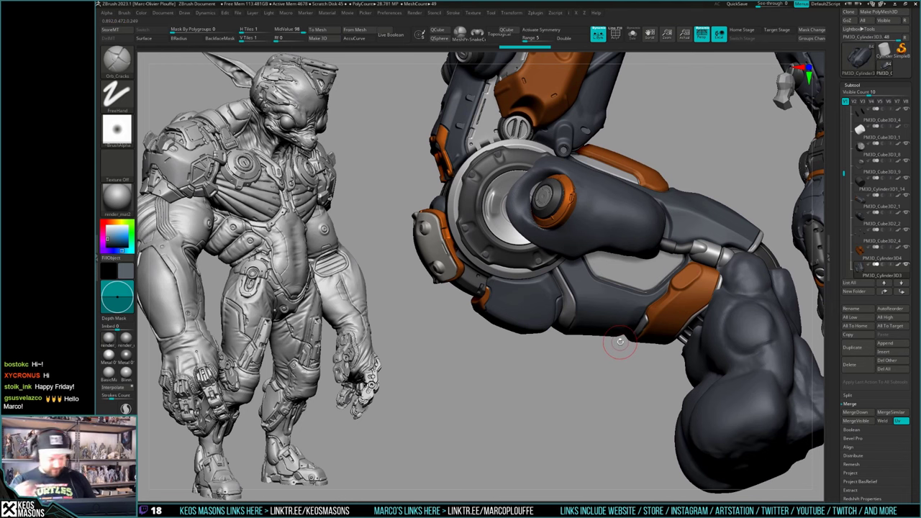
Step: Try to stamp a round hole near the forearm panel's edge with the TrimHole brush and symmetry on
{"action": "key", "text": "b"}
{"action": "key", "text": "t"}
{"action": "key", "text": "h"}
{"action": "mouse_move", "coordinate": [619, 350]}
{"action": "right_mouse_down"}
{"action": "mouse_move", "coordinate": [586, 338]}
{"action": "mouse_move", "coordinate": [590, 367]}
{"action": "mouse_move", "coordinate": [580, 345]}
{"action": "mouse_move", "coordinate": [550, 330]}
{"action": "mouse_move", "coordinate": [572, 321]}
{"action": "mouse_move", "coordinate": [562, 305]}
{"action": "right_mouse_up"}
{"action": "right_click", "coordinate": [534, 337]}
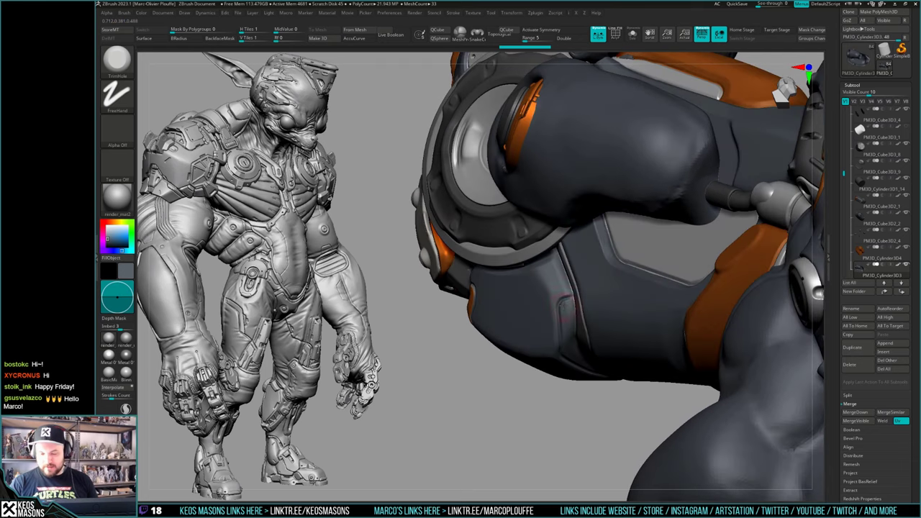
{"action": "key", "text": "x"}
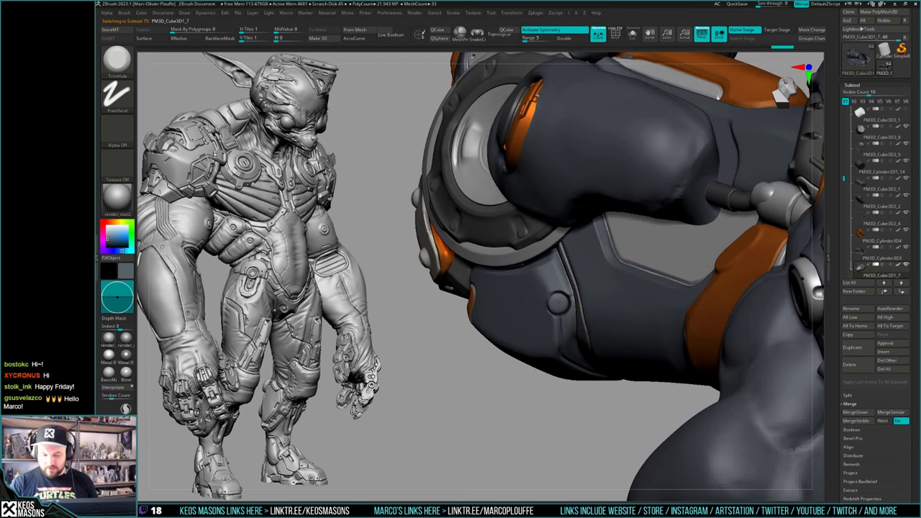
{"action": "mouse_move", "coordinate": [559, 302]}
{"action": "right_mouse_down"}
{"action": "mouse_move", "coordinate": [586, 318]}
{"action": "mouse_move", "coordinate": [565, 371]}
{"action": "mouse_move", "coordinate": [571, 308]}
{"action": "right_mouse_up"}
{"action": "mouse_move", "coordinate": [571, 308]}
{"action": "right_mouse_down", "text": "ctrl"}
{"action": "mouse_move", "coordinate": [570, 344]}
{"action": "mouse_move", "coordinate": [572, 311]}
{"action": "mouse_move", "coordinate": [576, 323]}
{"action": "mouse_move", "coordinate": [664, 286]}
{"action": "mouse_move", "coordinate": [668, 306]}
{"action": "mouse_move", "coordinate": [640, 319]}
{"action": "mouse_move", "coordinate": [606, 308]}
{"action": "mouse_move", "coordinate": [602, 341]}
{"action": "right_mouse_up", "text": "ctrl"}
Step: Fill in the hooked upper end of the panel's groove with the Clay brush
{"action": "right_click", "coordinate": [605, 339]}
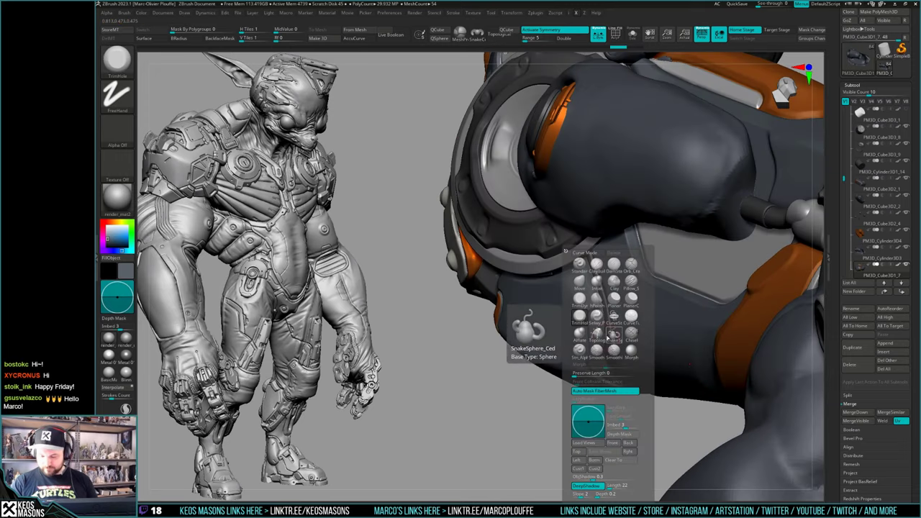
{"action": "left_click_drag", "start_coordinate": [850, 388], "coordinate": [850, 231]}
{"action": "right_click", "coordinate": [608, 315]}
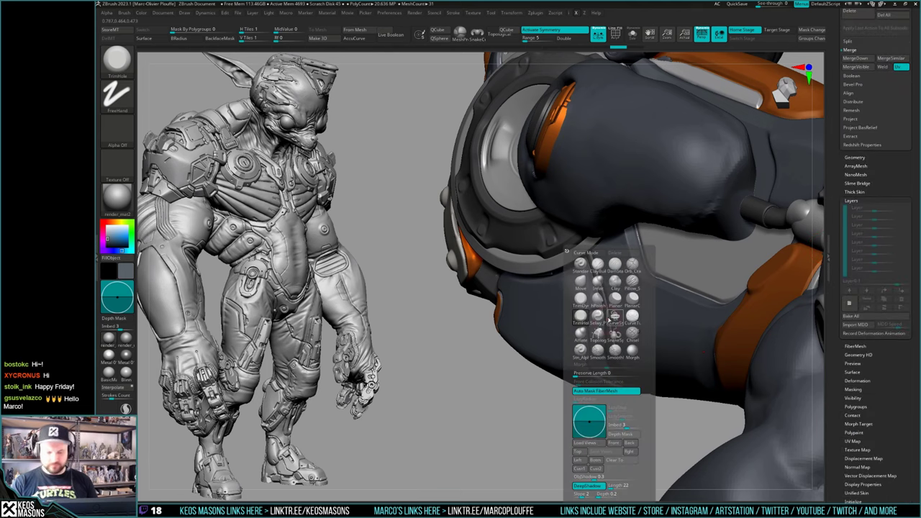
{"action": "left_click", "coordinate": [597, 300]}
{"action": "right_click_drag", "start_coordinate": [598, 301], "coordinate": [606, 314], "text": "ctrl"}
{"action": "right_click", "coordinate": [607, 314]}
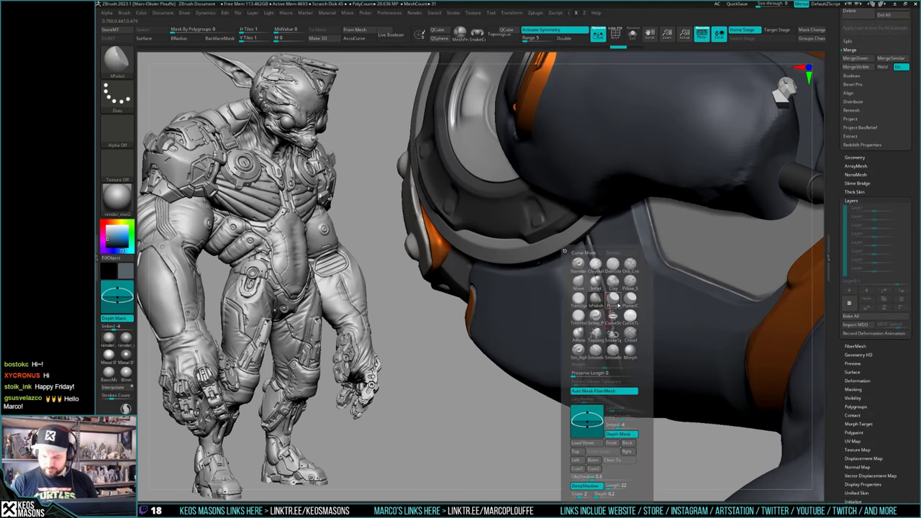
{"action": "left_click", "coordinate": [614, 282]}
{"action": "right_click", "coordinate": [620, 305], "text": "ctrl"}
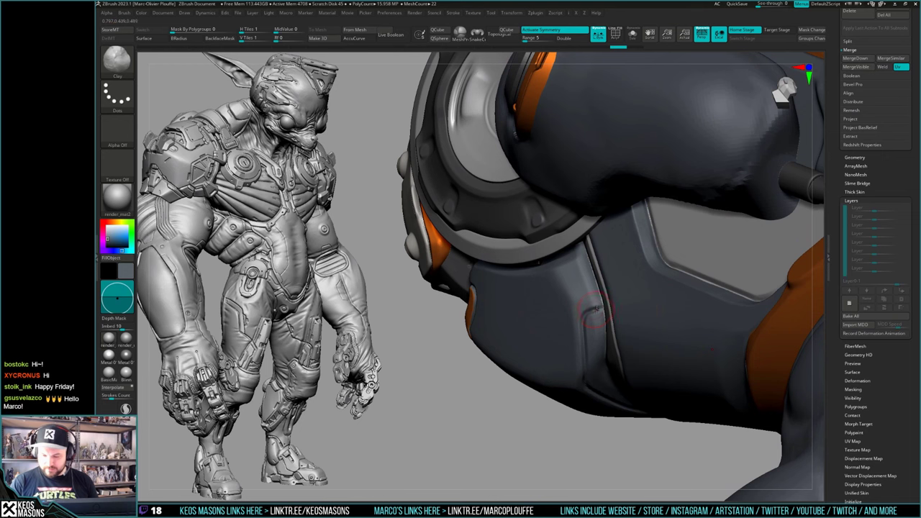
{"action": "right_click", "coordinate": [597, 309]}
{"action": "left_click_drag", "start_coordinate": [604, 309], "coordinate": [601, 308]}
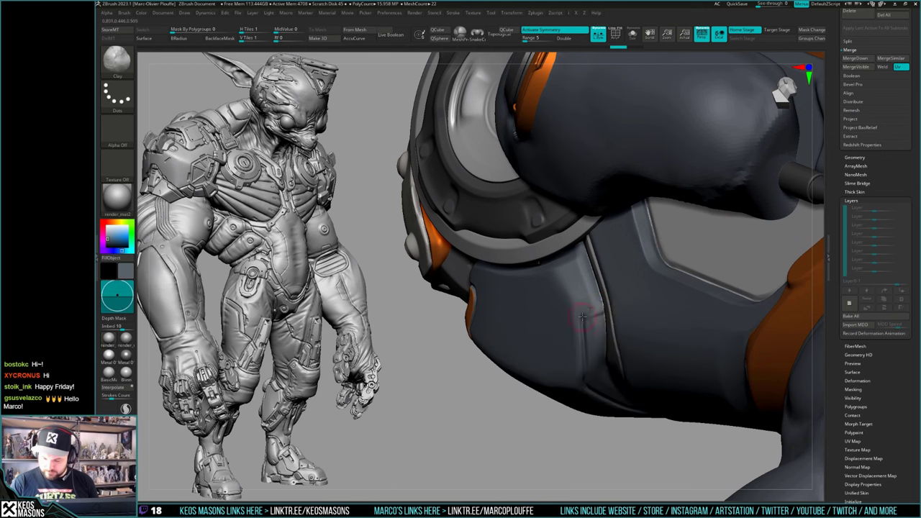
{"action": "mouse_move", "coordinate": [582, 316]}
{"action": "right_mouse_down"}
{"action": "mouse_move", "coordinate": [617, 290]}
{"action": "mouse_move", "coordinate": [601, 309]}
{"action": "right_mouse_up"}
{"action": "right_click", "coordinate": [605, 310]}
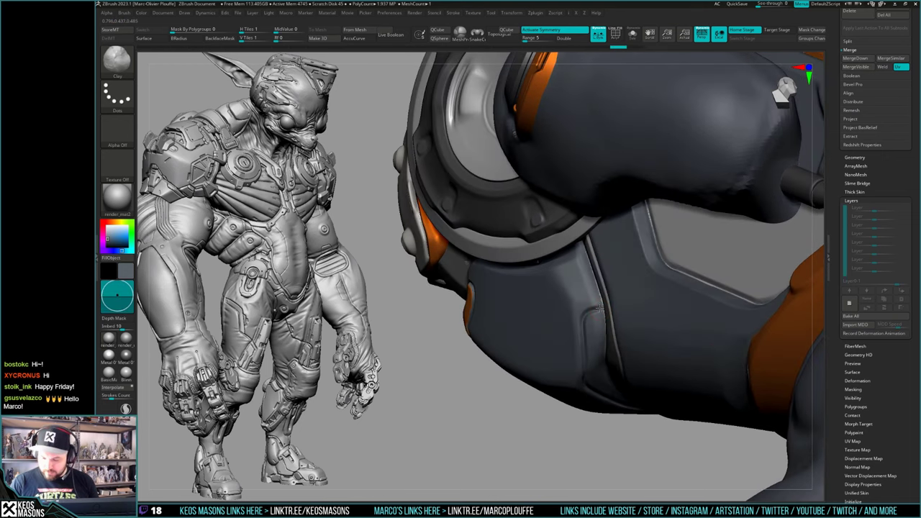
{"action": "left_click_drag", "start_coordinate": [583, 321], "coordinate": [585, 315]}
{"action": "right_click_drag", "start_coordinate": [586, 315], "coordinate": [609, 304]}
Step: Flatten the filled area and the adjacent panel edge with the hPolish brush
{"action": "right_click", "coordinate": [604, 307]}
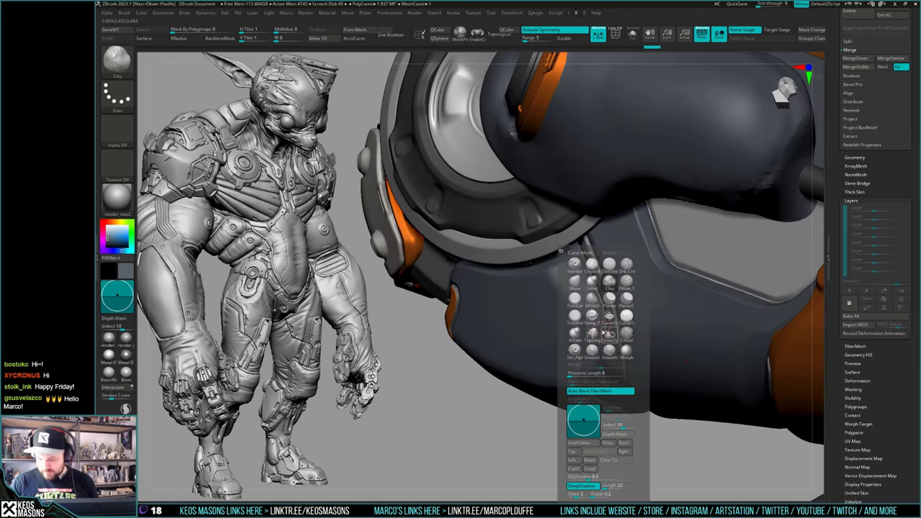
{"action": "left_click", "coordinate": [594, 299]}
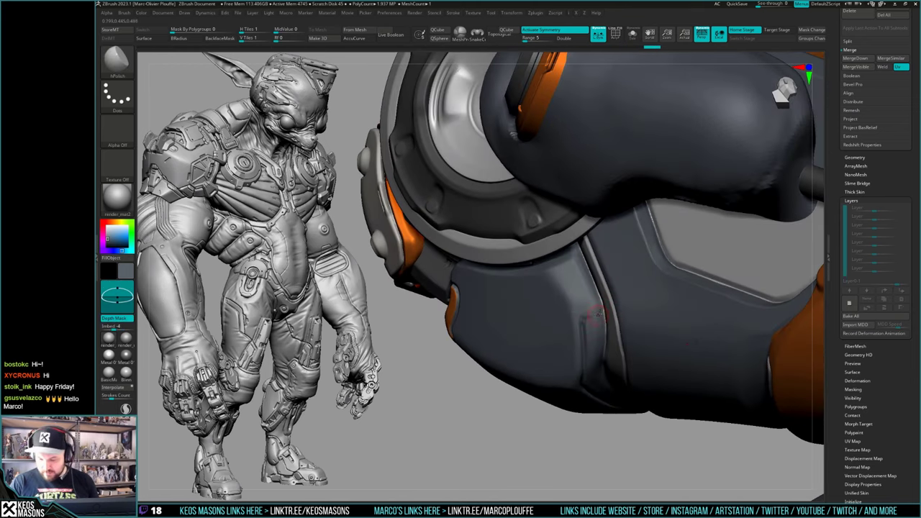
{"action": "left_click_drag", "start_coordinate": [589, 311], "coordinate": [585, 321]}
{"action": "right_click_drag", "start_coordinate": [586, 317], "coordinate": [606, 310]}
{"action": "right_click", "coordinate": [594, 313]}
{"action": "left_click_drag", "start_coordinate": [587, 311], "coordinate": [587, 316]}
{"action": "left_click_drag", "start_coordinate": [583, 279], "coordinate": [584, 284]}
{"action": "right_click_drag", "start_coordinate": [584, 283], "coordinate": [596, 276]}
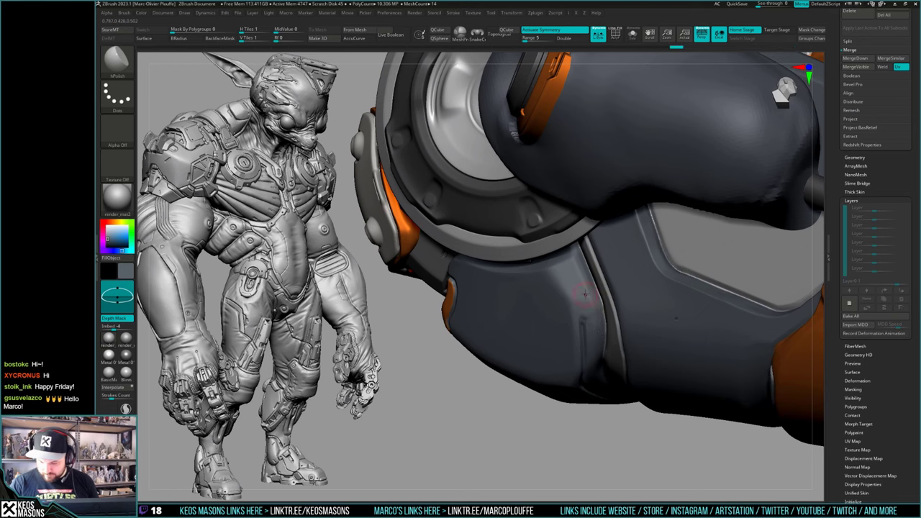
{"action": "left_click_drag", "start_coordinate": [594, 276], "coordinate": [598, 283]}
{"action": "mouse_move", "coordinate": [597, 284]}
{"action": "right_mouse_down"}
{"action": "mouse_move", "coordinate": [596, 272]}
{"action": "mouse_move", "coordinate": [609, 280]}
{"action": "mouse_move", "coordinate": [602, 310]}
{"action": "right_mouse_up"}
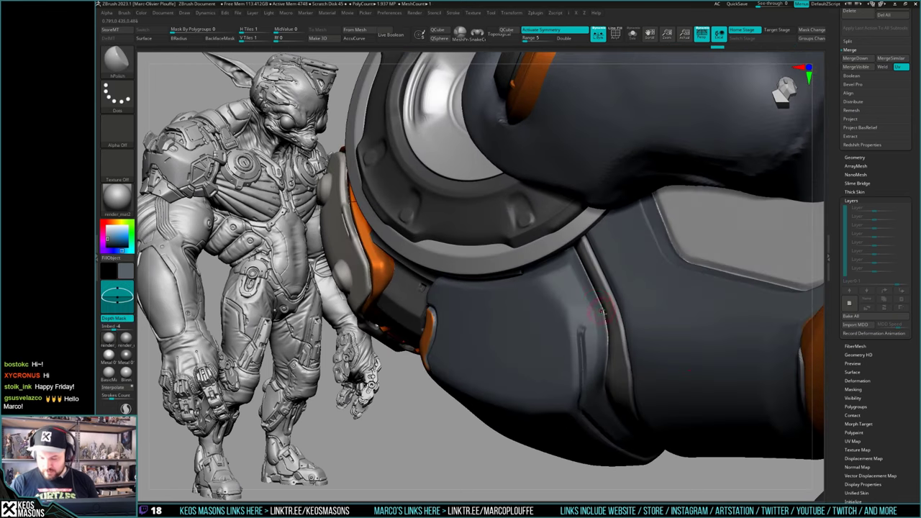
Step: Stamp a round recessed detail near the panel's corner beside the grey strip with the TrimHole brush
{"action": "mouse_move", "coordinate": [606, 362]}
{"action": "right_mouse_down"}
{"action": "mouse_move", "coordinate": [584, 245]}
{"action": "mouse_move", "coordinate": [600, 323]}
{"action": "mouse_move", "coordinate": [621, 251]}
{"action": "mouse_move", "coordinate": [606, 329]}
{"action": "right_mouse_up"}
{"action": "key", "text": "b"}
{"action": "key", "text": "t"}
{"action": "key", "text": "h"}
{"action": "key", "text": "space"}
{"action": "left_click_drag", "start_coordinate": [591, 291], "coordinate": [606, 311]}
{"action": "key", "text": "ctrl+z"}
{"action": "mouse_move", "coordinate": [606, 311]}
{"action": "right_mouse_down"}
{"action": "mouse_move", "coordinate": [586, 295]}
{"action": "mouse_move", "coordinate": [597, 334]}
{"action": "mouse_move", "coordinate": [617, 329]}
{"action": "mouse_move", "coordinate": [657, 269]}
{"action": "right_mouse_up"}
{"action": "key", "text": "space"}
{"action": "mouse_move", "coordinate": [654, 309]}
{"action": "right_mouse_down"}
{"action": "mouse_move", "coordinate": [661, 329]}
{"action": "mouse_move", "coordinate": [610, 331]}
{"action": "mouse_move", "coordinate": [572, 312]}
{"action": "mouse_move", "coordinate": [654, 236]}
{"action": "mouse_move", "coordinate": [744, 302]}
{"action": "mouse_move", "coordinate": [742, 294]}
{"action": "mouse_move", "coordinate": [730, 302]}
{"action": "mouse_move", "coordinate": [718, 273]}
{"action": "mouse_move", "coordinate": [684, 306]}
{"action": "mouse_move", "coordinate": [621, 305]}
{"action": "mouse_move", "coordinate": [647, 308]}
{"action": "mouse_move", "coordinate": [617, 303]}
{"action": "mouse_move", "coordinate": [661, 293]}
{"action": "mouse_move", "coordinate": [594, 264]}
{"action": "mouse_move", "coordinate": [596, 301]}
{"action": "mouse_move", "coordinate": [609, 286]}
{"action": "right_mouse_up"}
{"action": "key", "text": "ctrl+z"}
{"action": "key", "text": "ctrl+shift+z"}
Step: Paint the raised rim on the forearm panel's elbow end orange with the Standard paint brush and a metal material
{"action": "key", "text": "b"}
{"action": "left_click", "coordinate": [591, 268]}
{"action": "key", "text": "c"}
{"action": "key", "text": "space"}
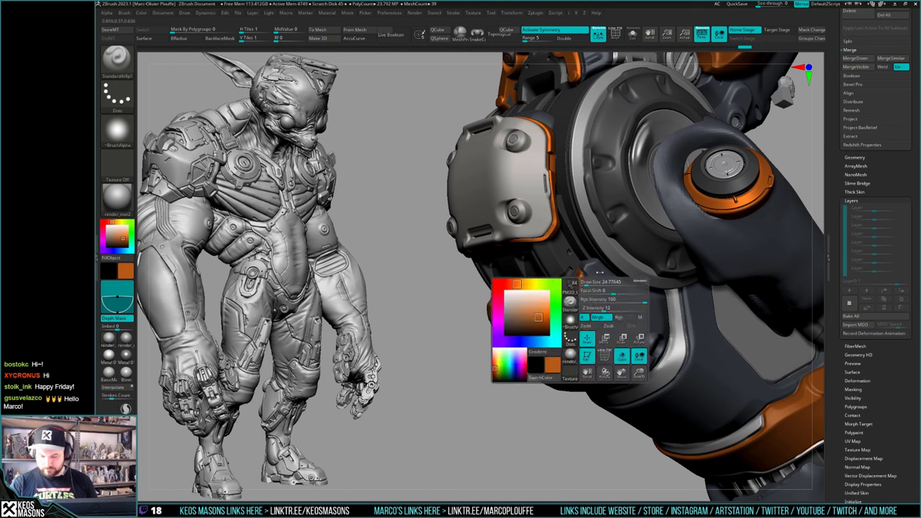
{"action": "left_click", "coordinate": [109, 355]}
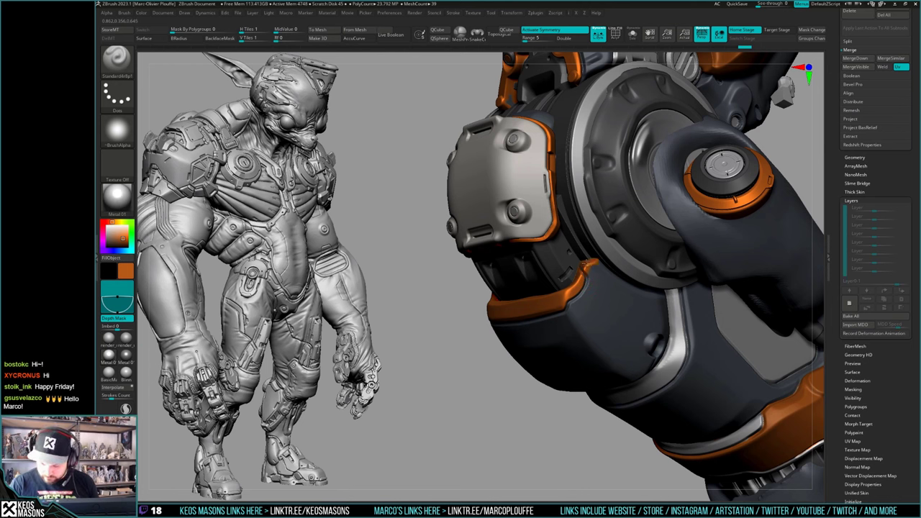
{"action": "mouse_move", "coordinate": [601, 261]}
{"action": "right_mouse_down"}
{"action": "mouse_move", "coordinate": [615, 242]}
{"action": "mouse_move", "coordinate": [600, 265]}
{"action": "right_mouse_up"}
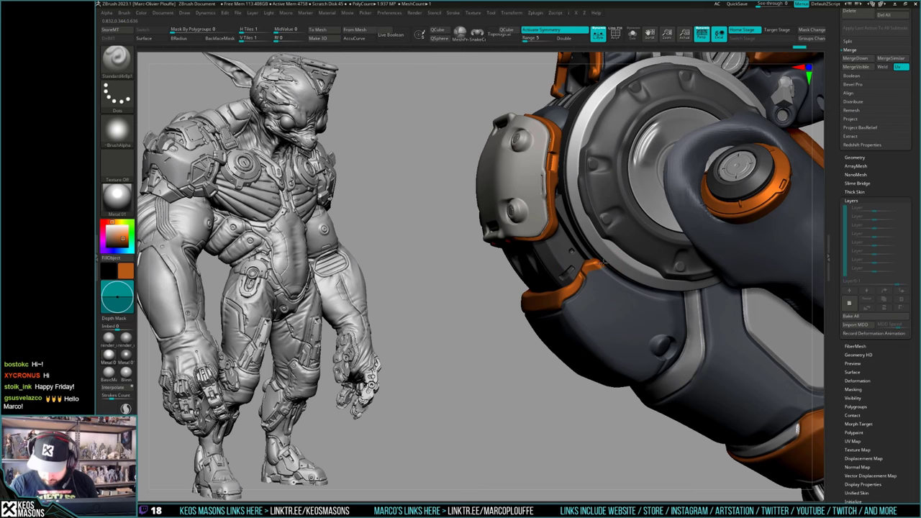
Step: Flatten the orange rim's corner beside the elbow disc with the Planar brush
{"action": "right_click_drag", "start_coordinate": [616, 257], "coordinate": [599, 288]}
{"action": "key", "text": "space"}
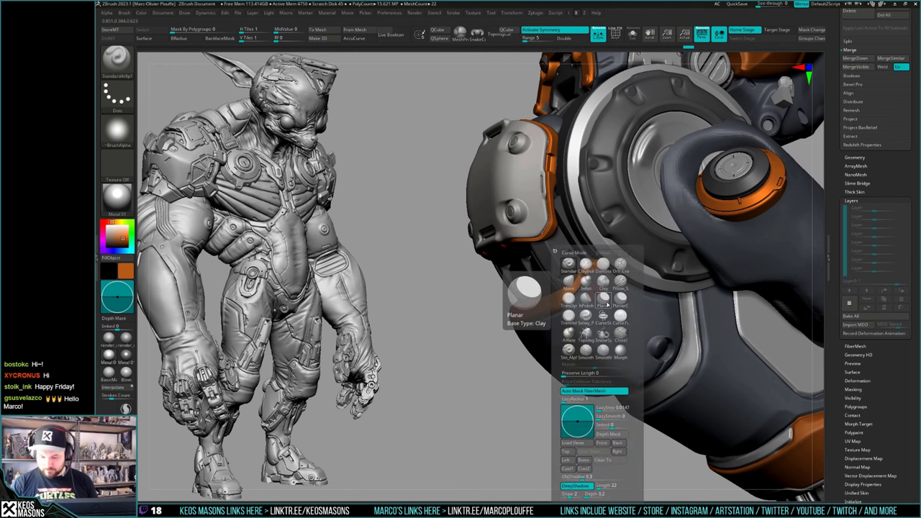
{"action": "left_click", "coordinate": [604, 301]}
{"action": "key", "text": "space"}
{"action": "left_click", "coordinate": [619, 315]}
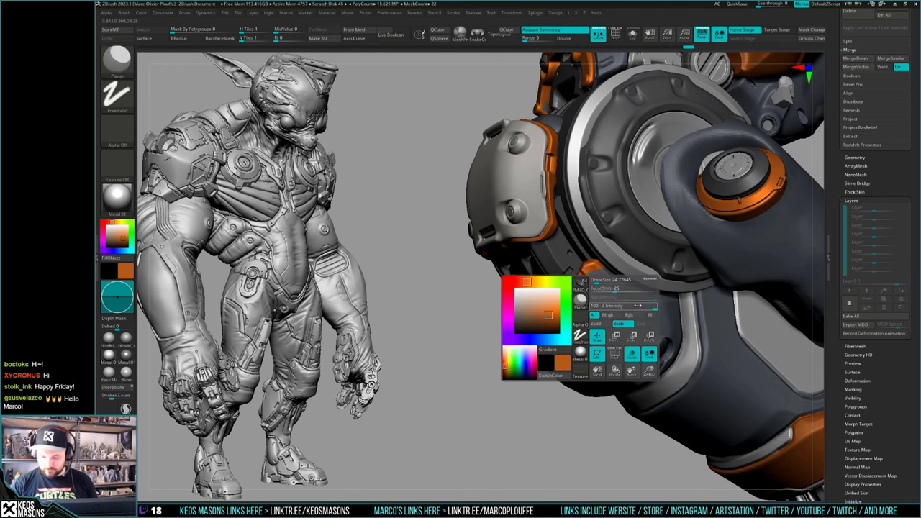
{"action": "mouse_move", "coordinate": [602, 302]}
{"action": "right_mouse_down", "text": "ctrl"}
{"action": "mouse_move", "coordinate": [585, 272]}
{"action": "mouse_move", "coordinate": [569, 274]}
{"action": "mouse_move", "coordinate": [572, 253]}
{"action": "mouse_move", "coordinate": [569, 273]}
{"action": "mouse_move", "coordinate": [588, 272]}
{"action": "mouse_move", "coordinate": [562, 282]}
{"action": "mouse_move", "coordinate": [597, 280]}
{"action": "mouse_move", "coordinate": [582, 258]}
{"action": "right_mouse_up", "text": "ctrl"}
{"action": "key", "text": "ctrl+f"}
{"action": "left_click", "coordinate": [566, 273], "text": "alt"}
{"action": "key", "text": "shift"}
{"action": "key", "text": "shift"}
Step: Sharpen the crease around the rim's corner with the DamStandard brush
{"action": "key", "text": "space"}
{"action": "left_click", "coordinate": [601, 264]}
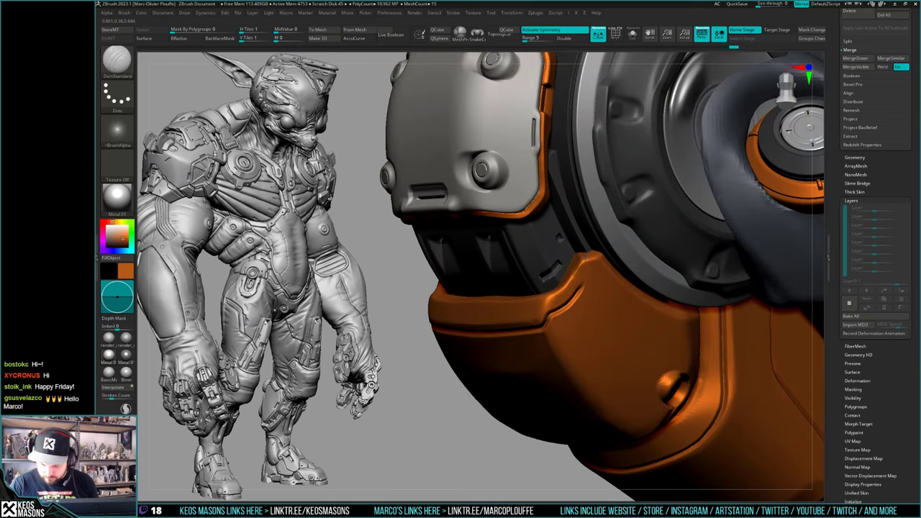
{"action": "left_click_drag", "start_coordinate": [575, 271], "coordinate": [576, 274]}
{"action": "key", "text": "ctrl"}
{"action": "mouse_move", "coordinate": [584, 257]}
{"action": "left_mouse_down"}
{"action": "mouse_move", "coordinate": [576, 273]}
{"action": "mouse_move", "coordinate": [580, 263]}
{"action": "left_mouse_up"}
Step: Refine the rim's corner with the Orb_Cracks brush and restore the panel's painted colour display
{"action": "mouse_move", "coordinate": [581, 257]}
{"action": "right_mouse_down"}
{"action": "mouse_move", "coordinate": [610, 288]}
{"action": "mouse_move", "coordinate": [606, 331]}
{"action": "right_mouse_up"}
{"action": "right_click", "coordinate": [603, 360]}
{"action": "right_click", "coordinate": [567, 329]}
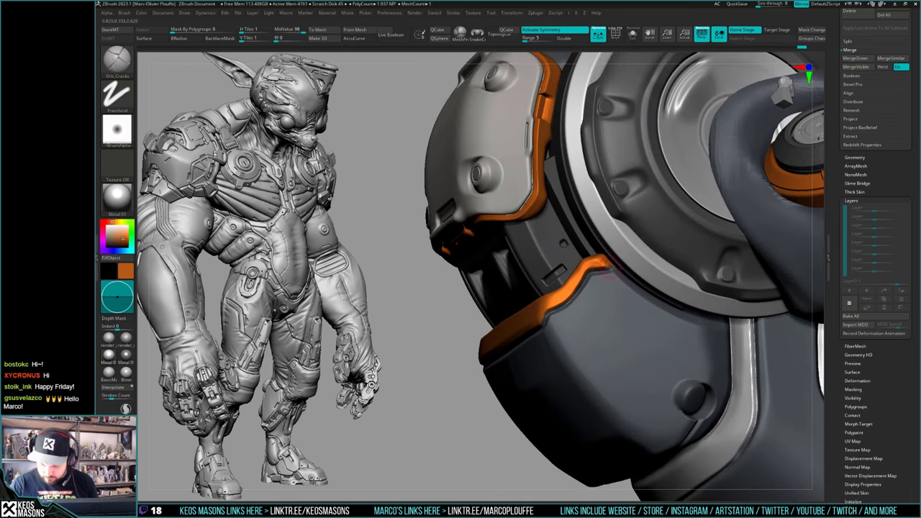
{"action": "left_click", "coordinate": [609, 288], "text": "alt"}
{"action": "right_click", "coordinate": [599, 313]}
{"action": "right_click", "coordinate": [612, 313]}
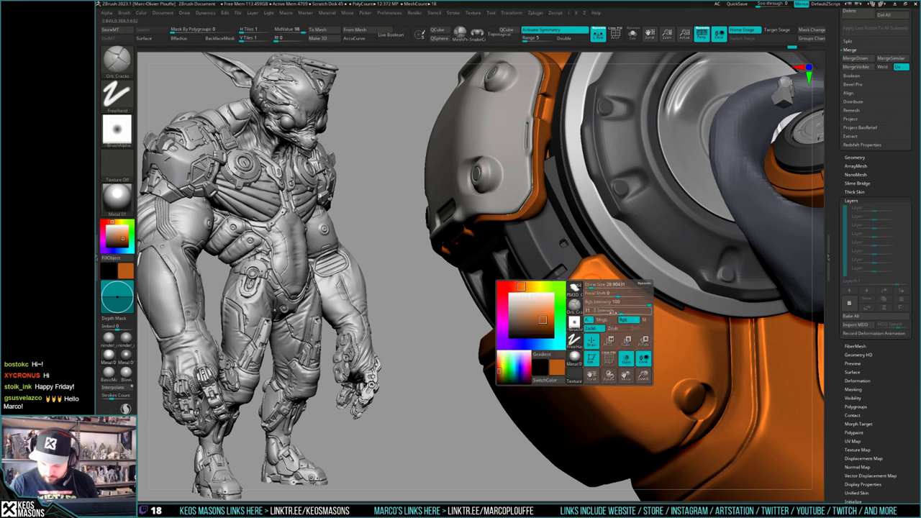
{"action": "key", "text": "shift+c"}
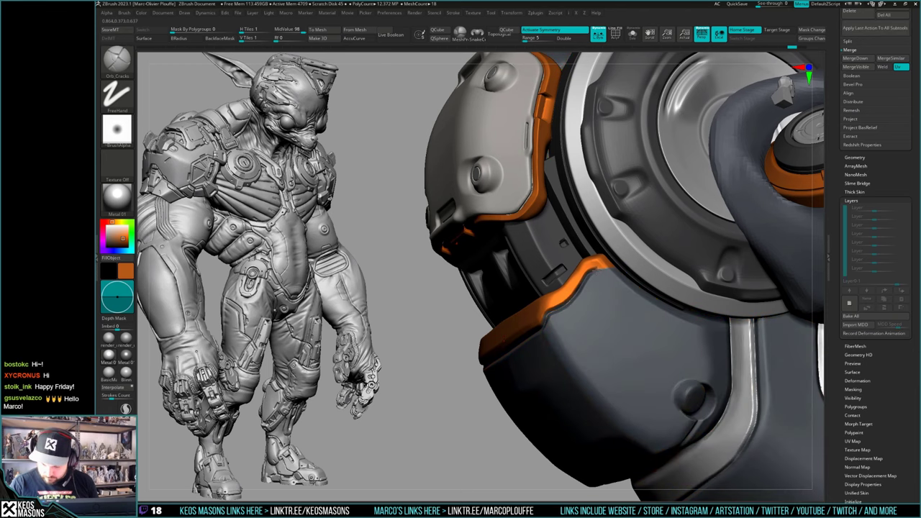
{"action": "right_click_drag", "start_coordinate": [612, 267], "coordinate": [628, 245]}
{"action": "key", "text": "alt+s"}
{"action": "key", "text": "alt+s"}
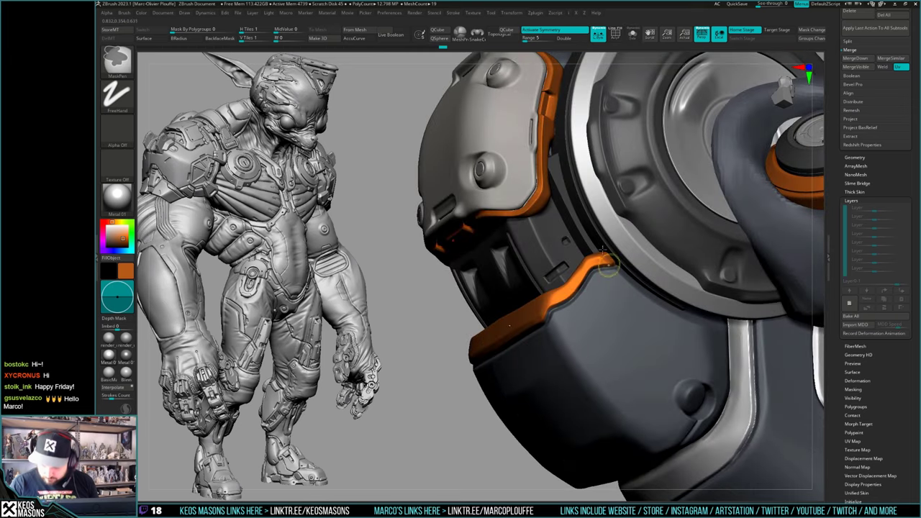
Step: Review the whole arm on the character and return to the beginning of the subtool list
{"action": "right_click_drag", "start_coordinate": [592, 268], "coordinate": [568, 291], "text": "ctrl"}
{"action": "right_click_drag", "start_coordinate": [662, 279], "coordinate": [562, 279]}
{"action": "right_click_drag", "start_coordinate": [561, 316], "coordinate": [573, 296], "text": "ctrl"}
{"action": "right_click_drag", "start_coordinate": [572, 334], "coordinate": [616, 283], "text": "alt"}
{"action": "left_click_drag", "start_coordinate": [881, 177], "coordinate": [867, 278]}
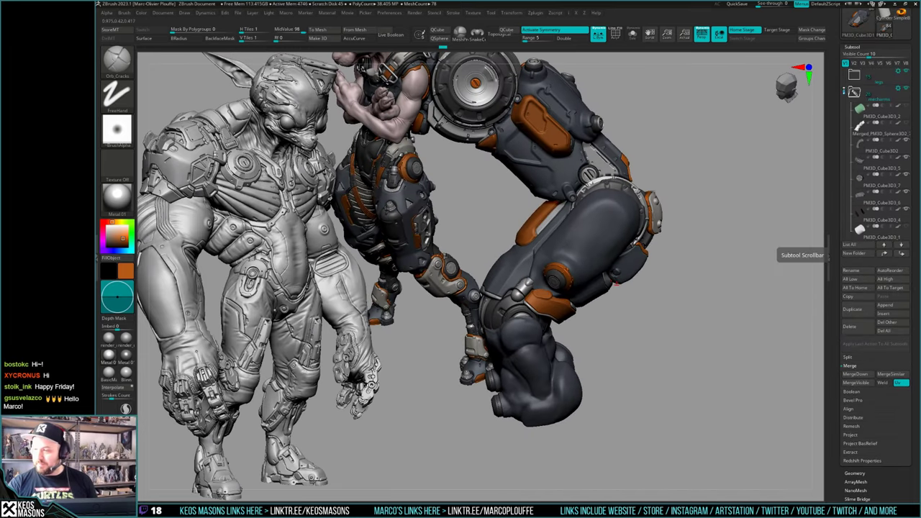
Step: Hide the legs, arms and cat folders to leave only the mechanical arm showing
{"action": "left_click_drag", "start_coordinate": [844, 91], "coordinate": [844, 78]}
{"action": "left_click", "coordinate": [907, 106]}
{"action": "left_click", "coordinate": [906, 88]}
{"action": "left_click", "coordinate": [906, 71]}
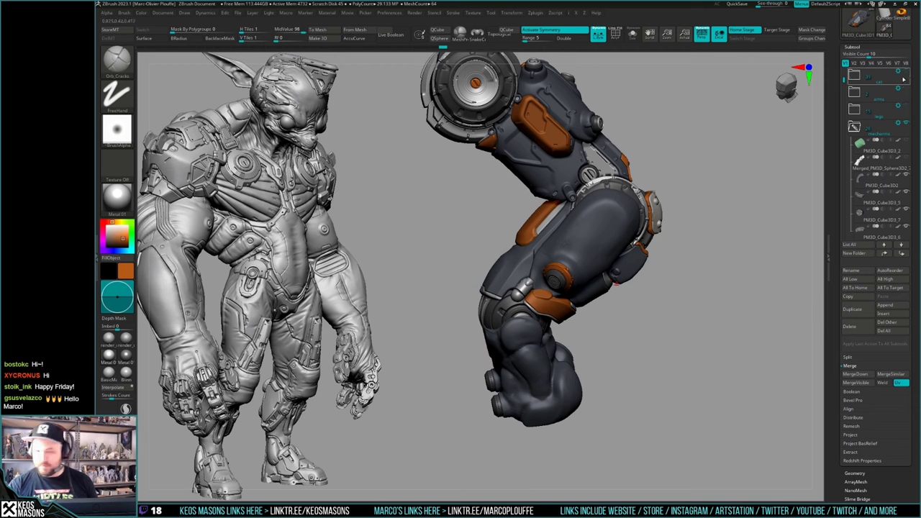
{"action": "right_click_drag", "start_coordinate": [628, 209], "coordinate": [623, 262], "text": "alt"}
{"action": "mouse_move", "coordinate": [623, 263]}
{"action": "right_mouse_down"}
{"action": "mouse_move", "coordinate": [650, 276]}
{"action": "mouse_move", "coordinate": [648, 263]}
{"action": "right_mouse_up"}
Step: Choose the ClayBuildup brush and make the smooth forearm cover and the hand blockout display the current colour instead of their dark paint
{"action": "key", "text": "space"}
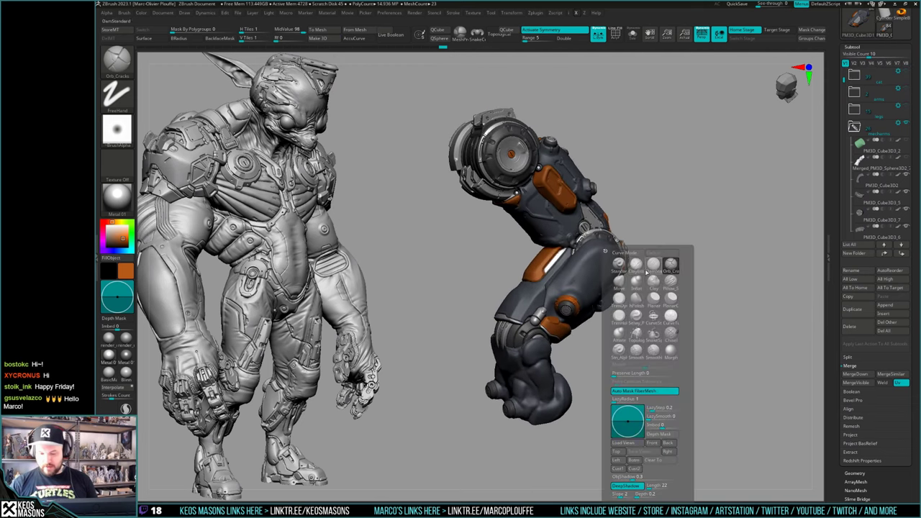
{"action": "left_click", "coordinate": [638, 265]}
{"action": "key", "text": "shift+f"}
{"action": "mouse_move", "coordinate": [740, 191]}
{"action": "right_mouse_down"}
{"action": "mouse_move", "coordinate": [712, 205]}
{"action": "mouse_move", "coordinate": [720, 216]}
{"action": "right_mouse_up"}
{"action": "left_click", "coordinate": [609, 260], "text": "alt"}
{"action": "key", "text": "shift+f"}
{"action": "right_click_drag", "start_coordinate": [608, 260], "coordinate": [666, 207], "text": "ctrl"}
{"action": "key", "text": "ctrl+f"}
{"action": "left_click", "coordinate": [577, 312], "text": "alt"}
{"action": "key", "text": "ctrl+f"}
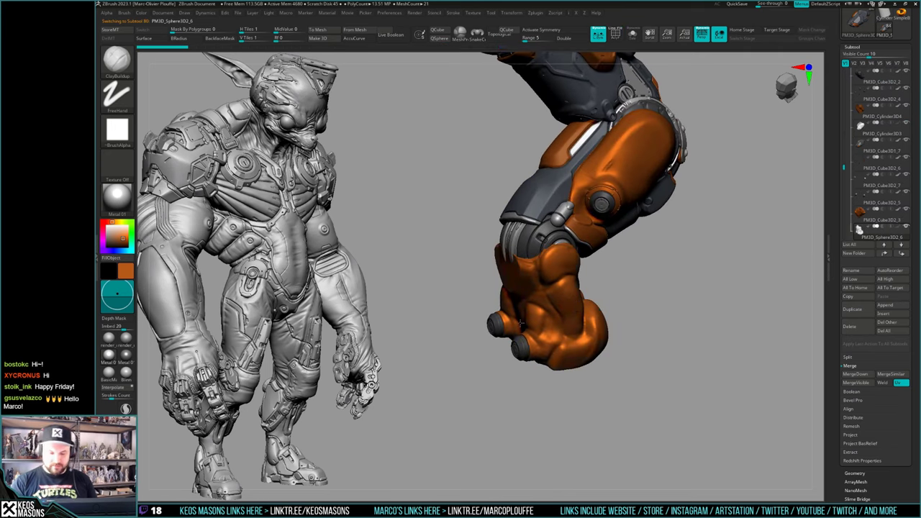
Step: Set the current colour to green and the material to render_mat2 for the forearm cover and hand
{"action": "right_click_drag", "start_coordinate": [576, 312], "coordinate": [603, 308]}
{"action": "left_click", "coordinate": [132, 234]}
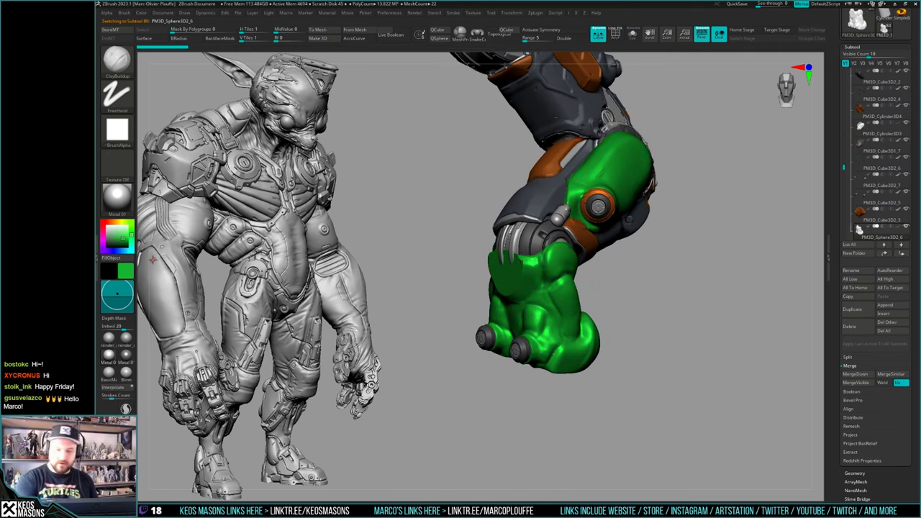
{"action": "left_click", "coordinate": [126, 339]}
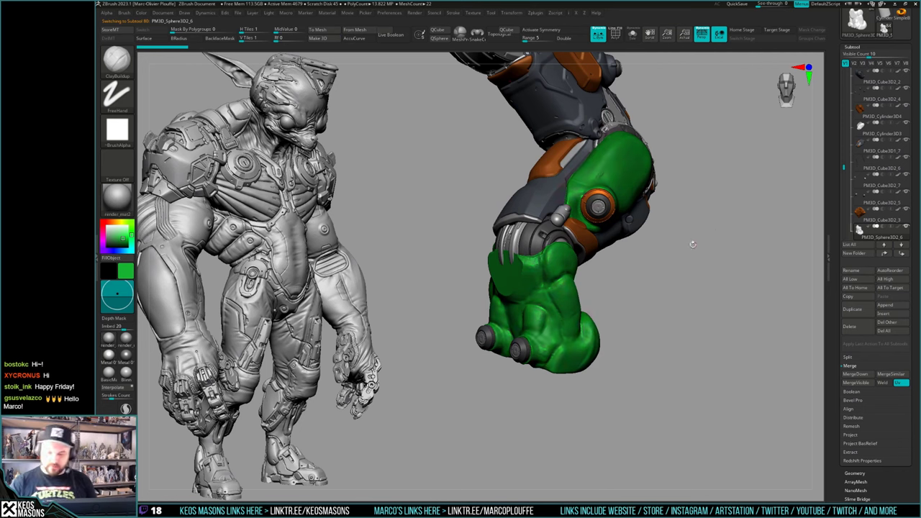
{"action": "right_click_drag", "start_coordinate": [693, 245], "coordinate": [559, 244]}
{"action": "right_click_drag", "start_coordinate": [560, 245], "coordinate": [604, 253], "text": "alt"}
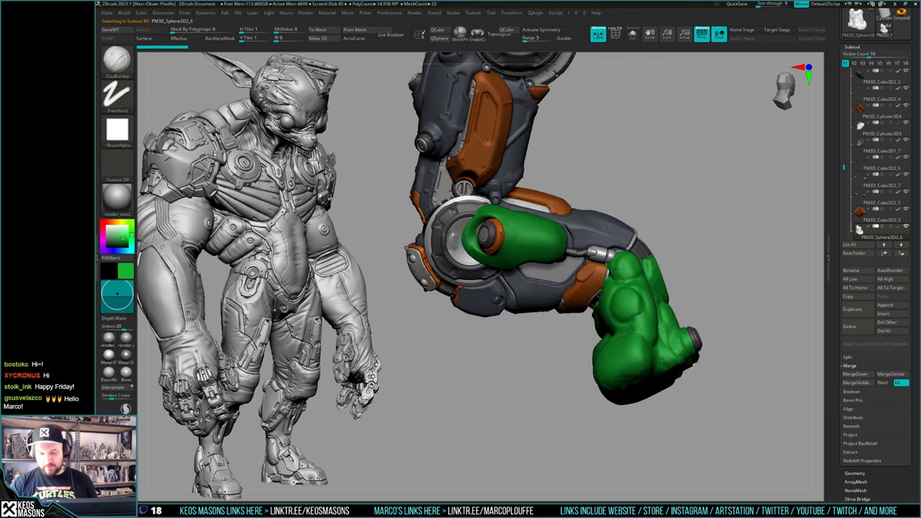
Step: Select the forearm panel behind the green cover and inspect its polyframe
{"action": "left_click", "coordinate": [605, 254], "text": "alt"}
{"action": "key", "text": "shift+f"}
{"action": "right_click_drag", "start_coordinate": [726, 214], "coordinate": [711, 230]}
{"action": "key", "text": "shift+f"}
{"action": "right_click_drag", "start_coordinate": [540, 283], "coordinate": [589, 328]}
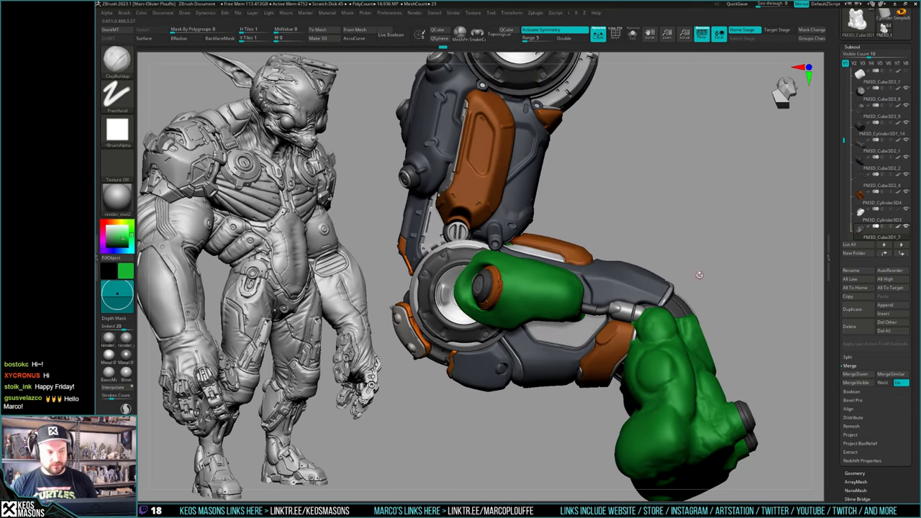
Step: Collapse and hide the mechanical arm's folder and show the legs, arms and cat folders
{"action": "scroll", "coordinate": [881, 108], "scroll_direction": "up", "scroll_amount": 5}
{"action": "left_click", "coordinate": [856, 126]}
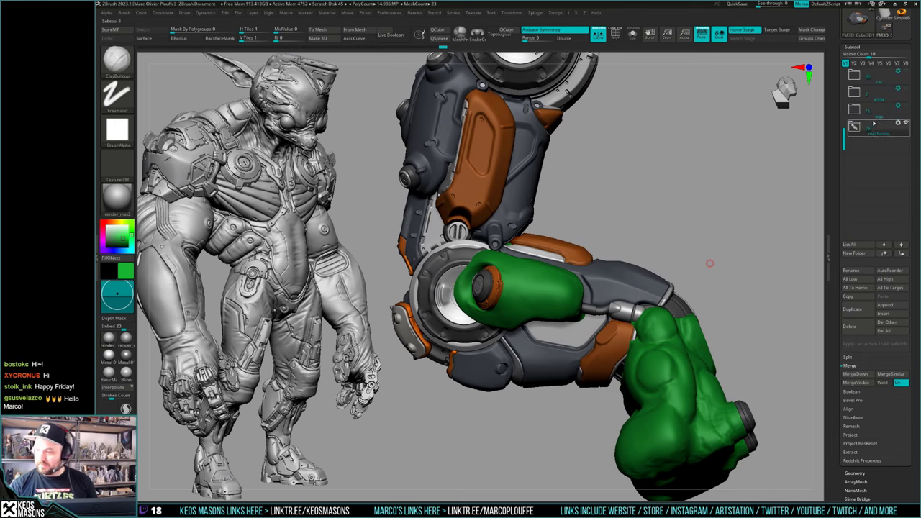
{"action": "left_click", "coordinate": [906, 123]}
{"action": "left_click", "coordinate": [906, 106]}
{"action": "left_click", "coordinate": [906, 88]}
{"action": "left_click", "coordinate": [906, 71]}
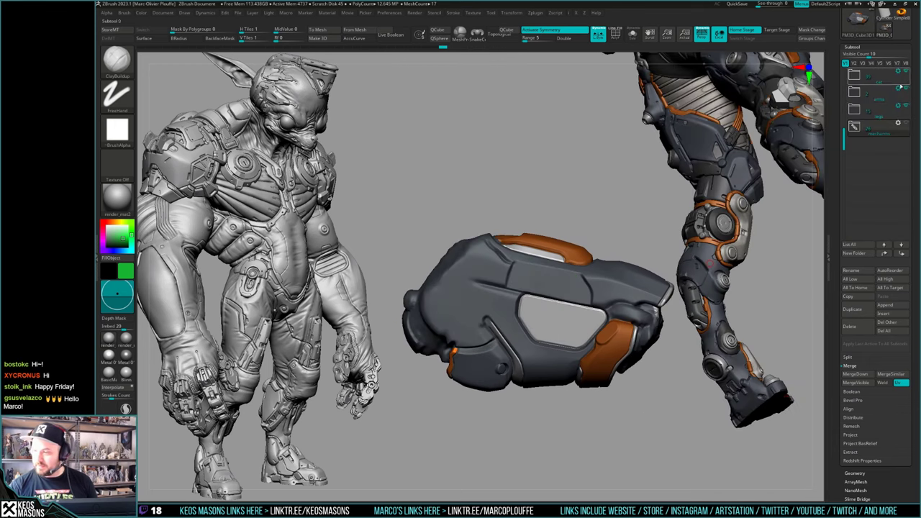
Step: Frame the whole cat character and leave a snapshot of it on the canvas as a reference
{"action": "right_click_drag", "start_coordinate": [700, 257], "coordinate": [612, 369], "text": "alt"}
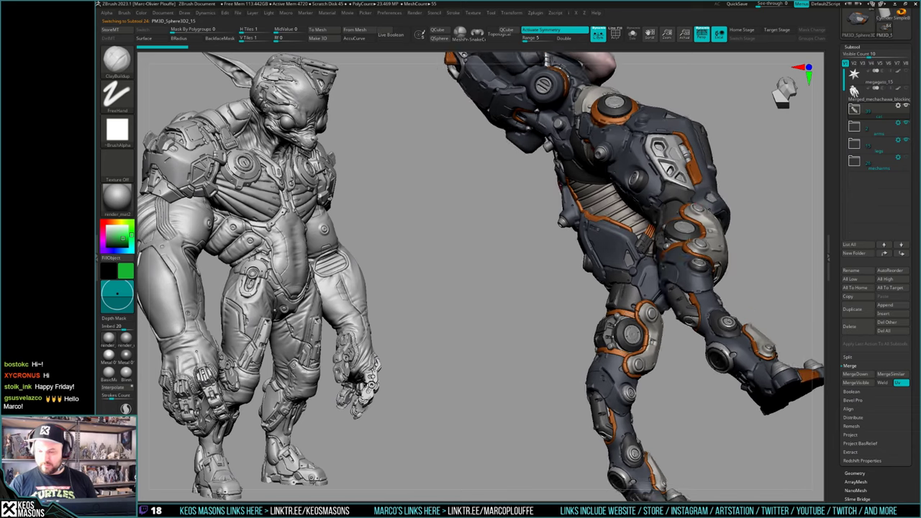
{"action": "right_click_drag", "start_coordinate": [706, 206], "coordinate": [752, 345], "text": "ctrl"}
{"action": "right_click_drag", "start_coordinate": [752, 346], "coordinate": [771, 323], "text": "shift"}
{"action": "mouse_move", "coordinate": [772, 324]}
{"action": "right_mouse_down", "text": "ctrl"}
{"action": "mouse_move", "coordinate": [771, 332]}
{"action": "mouse_move", "coordinate": [785, 328]}
{"action": "mouse_move", "coordinate": [743, 313]}
{"action": "right_mouse_up", "text": "ctrl"}
{"action": "right_click_drag", "start_coordinate": [472, 374], "coordinate": [479, 371], "text": "alt"}
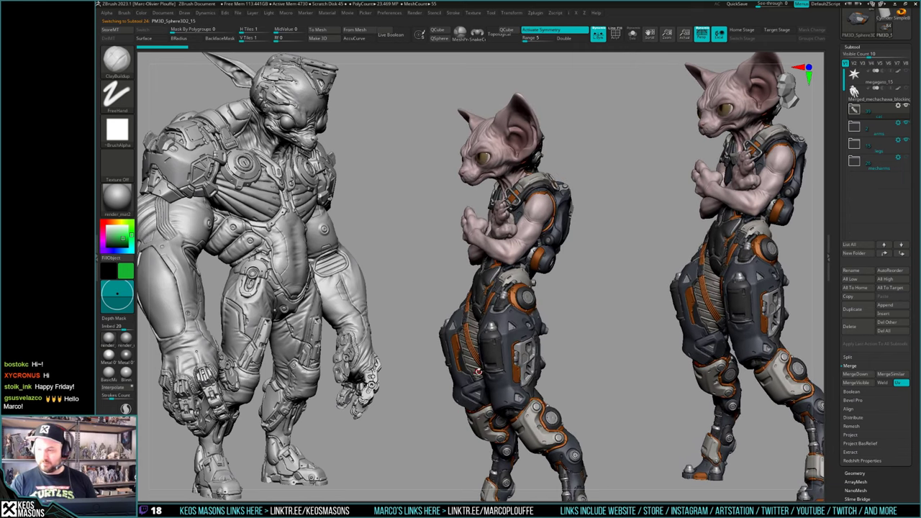
Step: Show the mechanical arm's folder again, hide the legs, arms and cat folders, and frame the arm beside the cat snapshot
{"action": "left_click", "coordinate": [856, 94]}
{"action": "left_click", "coordinate": [884, 145]}
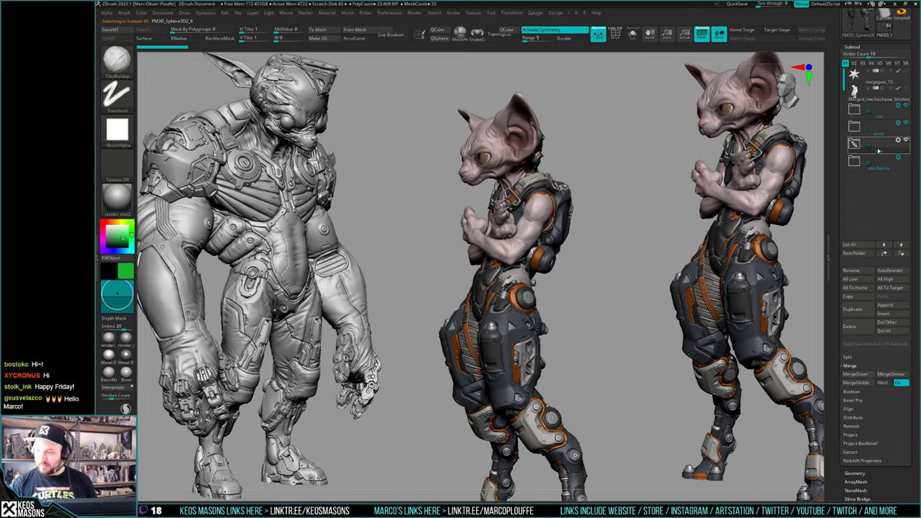
{"action": "left_click", "coordinate": [881, 163]}
{"action": "left_click", "coordinate": [906, 157]}
{"action": "left_click", "coordinate": [906, 140]}
{"action": "left_click", "coordinate": [906, 123]}
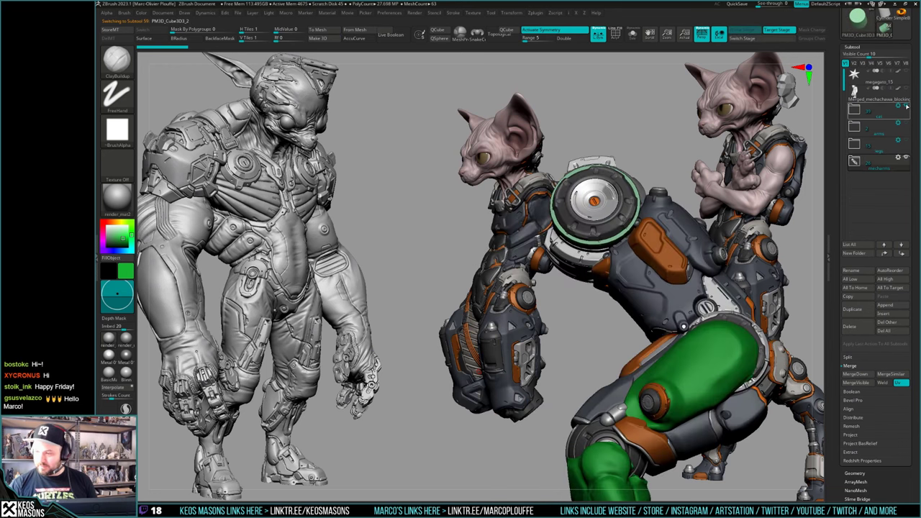
{"action": "left_click", "coordinate": [906, 106]}
{"action": "right_click_drag", "start_coordinate": [567, 305], "coordinate": [374, 238], "text": "alt"}
{"action": "right_click_drag", "start_coordinate": [562, 266], "coordinate": [552, 305], "text": "ctrl"}
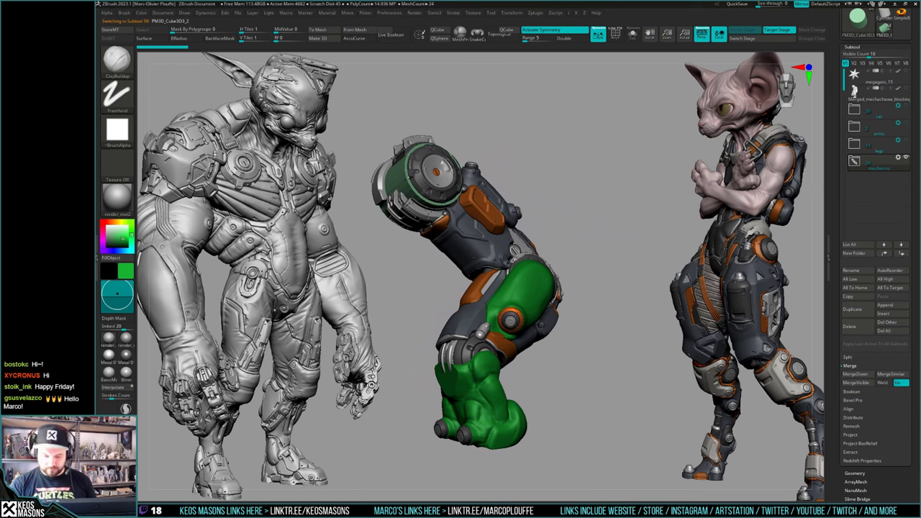
Step: Select the forearm panel and isolate it in Solo mode
{"action": "left_click", "coordinate": [525, 297], "text": "alt"}
{"action": "mouse_move", "coordinate": [559, 338]}
{"action": "right_mouse_down"}
{"action": "mouse_move", "coordinate": [586, 318]}
{"action": "mouse_move", "coordinate": [567, 333]}
{"action": "mouse_move", "coordinate": [619, 321]}
{"action": "mouse_move", "coordinate": [604, 346]}
{"action": "mouse_move", "coordinate": [563, 325]}
{"action": "mouse_move", "coordinate": [575, 293]}
{"action": "mouse_move", "coordinate": [564, 283]}
{"action": "mouse_move", "coordinate": [565, 307]}
{"action": "mouse_move", "coordinate": [624, 295]}
{"action": "mouse_move", "coordinate": [619, 279]}
{"action": "mouse_move", "coordinate": [594, 275]}
{"action": "mouse_move", "coordinate": [611, 262]}
{"action": "right_mouse_up"}
{"action": "key", "text": "ctrl+h"}
{"action": "key", "text": "alt+s"}
{"action": "key", "text": "alt+s"}
{"action": "key", "text": "space"}
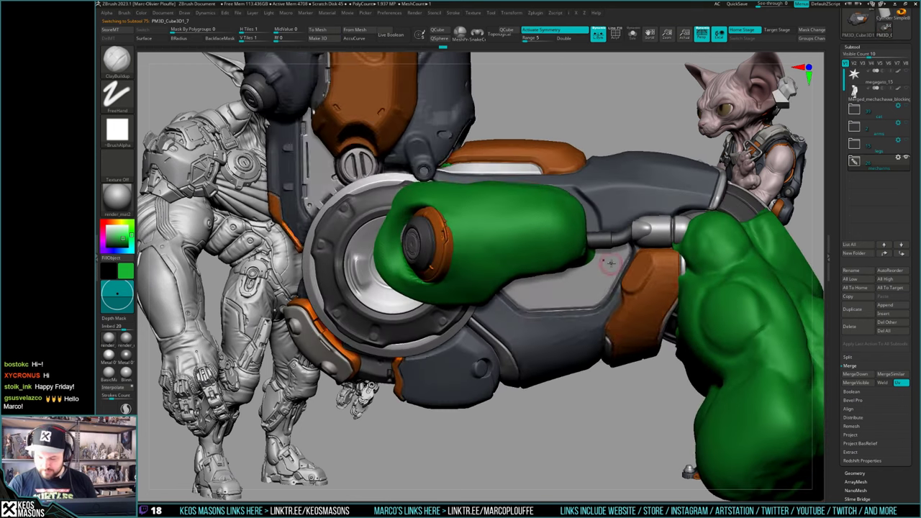
{"action": "key", "text": "alt+s"}
Step: Paint a mask over the recessed window area on the forearm panel's side with the MaskPen brush
{"action": "mouse_move", "coordinate": [609, 258]}
{"action": "left_mouse_down", "text": "ctrl"}
{"action": "mouse_move", "coordinate": [597, 280]}
{"action": "mouse_move", "coordinate": [591, 254]}
{"action": "mouse_move", "coordinate": [497, 261]}
{"action": "mouse_move", "coordinate": [568, 277]}
{"action": "left_mouse_up", "text": "ctrl"}
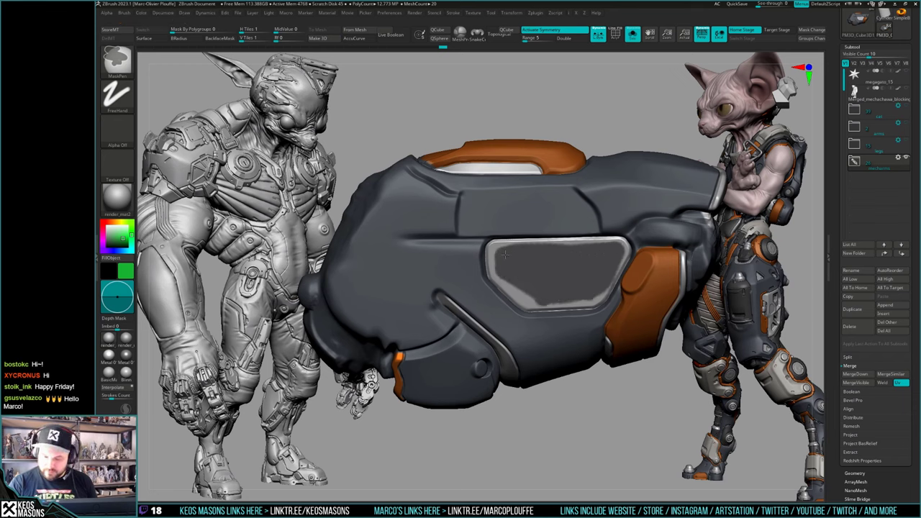
{"action": "left_click_drag", "start_coordinate": [529, 292], "coordinate": [586, 289], "text": "ctrl"}
{"action": "mouse_move", "coordinate": [587, 289]}
{"action": "right_mouse_down"}
{"action": "mouse_move", "coordinate": [611, 282]}
{"action": "mouse_move", "coordinate": [580, 280]}
{"action": "right_mouse_up"}
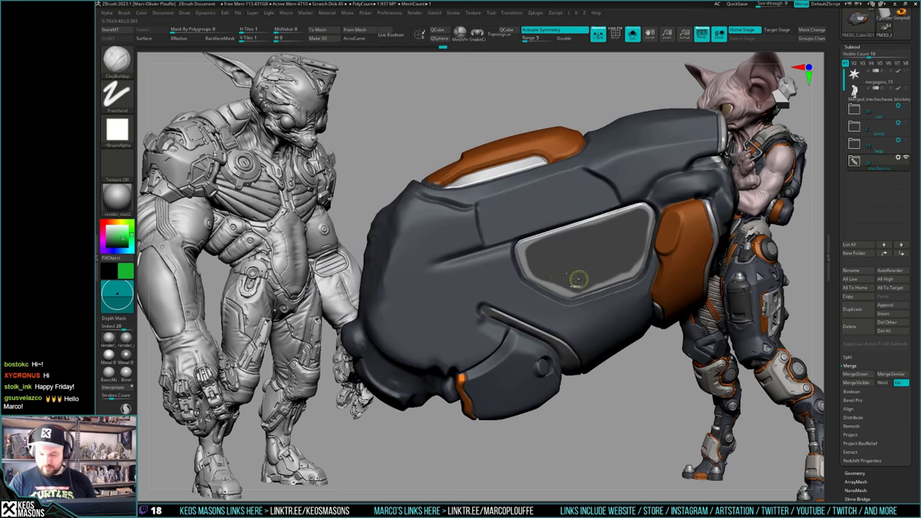
{"action": "left_click_drag", "start_coordinate": [580, 280], "coordinate": [565, 282], "text": "ctrl"}
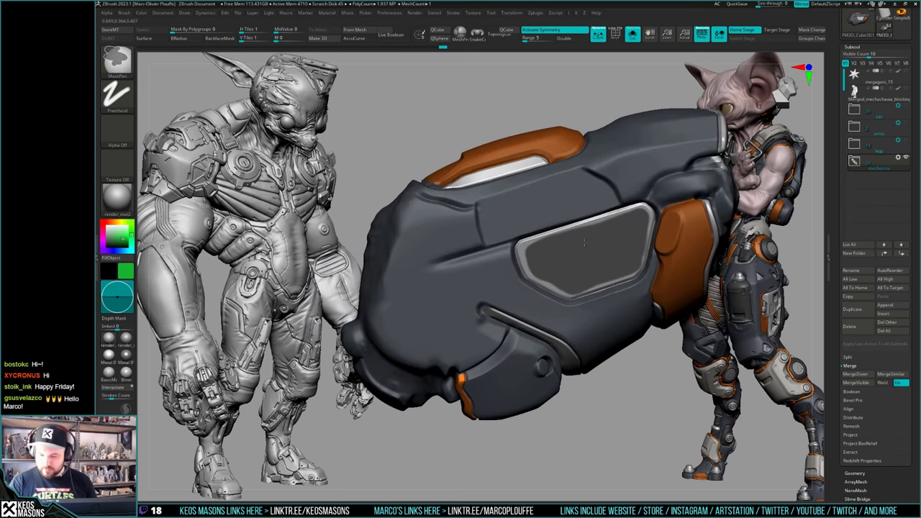
Step: Straighten the window mask's edges and corners to leave an even light border inside the recess
{"action": "mouse_move", "coordinate": [638, 244]}
{"action": "right_mouse_down"}
{"action": "mouse_move", "coordinate": [625, 240]}
{"action": "mouse_move", "coordinate": [632, 221]}
{"action": "right_mouse_up"}
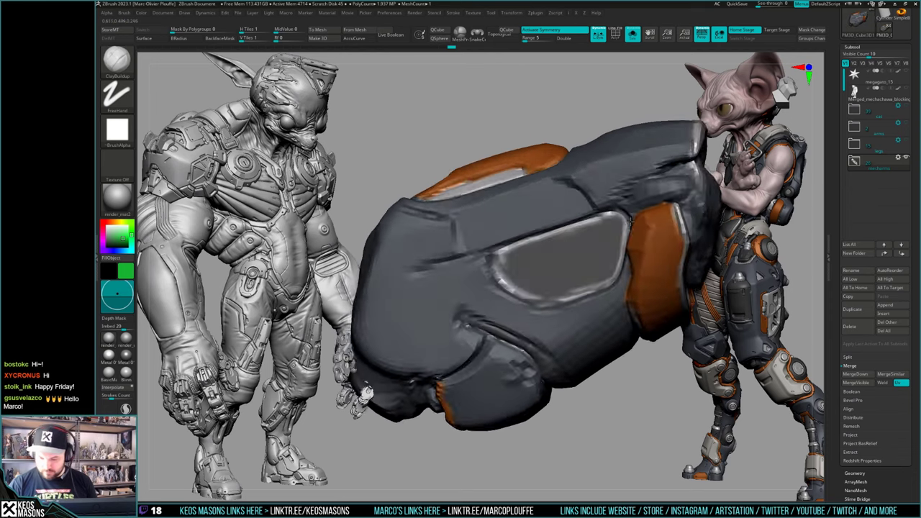
{"action": "key", "text": "ctrl+z"}
{"action": "mouse_move", "coordinate": [580, 282]}
{"action": "right_mouse_down"}
{"action": "mouse_move", "coordinate": [597, 290]}
{"action": "mouse_move", "coordinate": [576, 299]}
{"action": "right_mouse_up"}
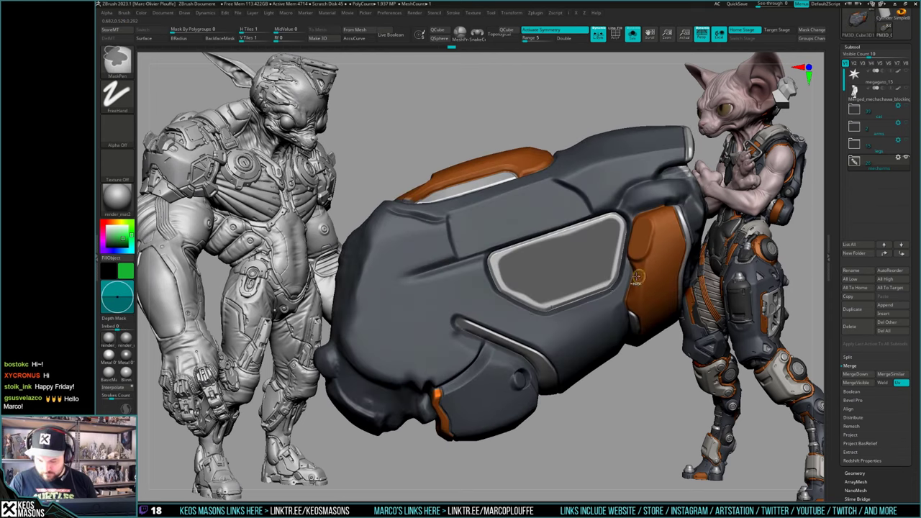
{"action": "mouse_move", "coordinate": [637, 277]}
{"action": "right_mouse_down"}
{"action": "mouse_move", "coordinate": [625, 272]}
{"action": "mouse_move", "coordinate": [653, 276]}
{"action": "mouse_move", "coordinate": [638, 294]}
{"action": "mouse_move", "coordinate": [580, 271]}
{"action": "mouse_move", "coordinate": [608, 218]}
{"action": "mouse_move", "coordinate": [595, 251]}
{"action": "right_mouse_up"}
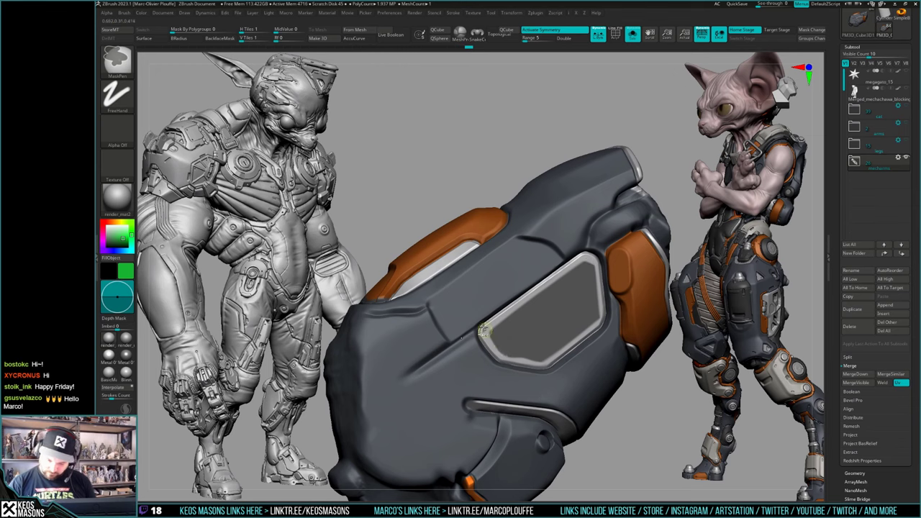
{"action": "mouse_move", "coordinate": [513, 367]}
{"action": "right_mouse_down"}
{"action": "mouse_move", "coordinate": [531, 394]}
{"action": "mouse_move", "coordinate": [571, 404]}
{"action": "mouse_move", "coordinate": [578, 294]}
{"action": "mouse_move", "coordinate": [584, 321]}
{"action": "mouse_move", "coordinate": [595, 310]}
{"action": "right_mouse_up"}
{"action": "left_click", "coordinate": [603, 301], "text": "ctrl"}
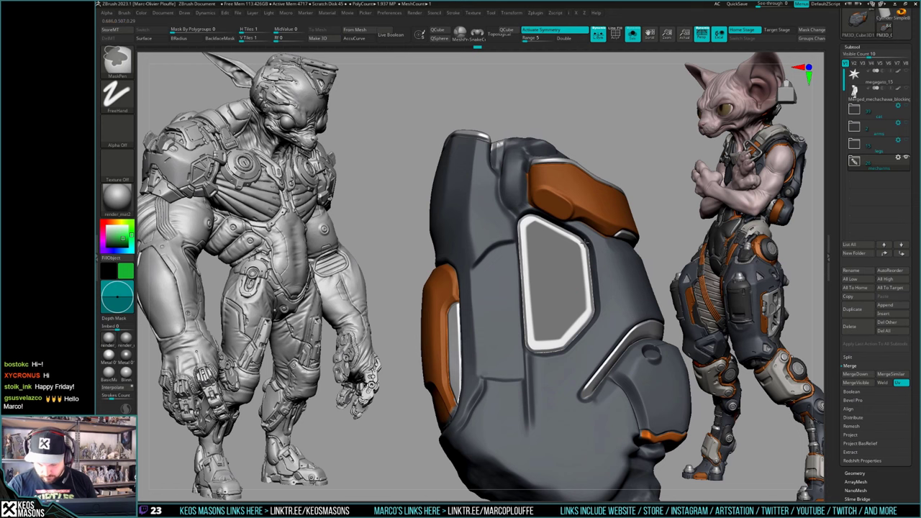
Step: Examine the masked window together with the rest of the mechanical arm
{"action": "mouse_move", "coordinate": [606, 330]}
{"action": "right_mouse_down"}
{"action": "mouse_move", "coordinate": [698, 335]}
{"action": "mouse_move", "coordinate": [576, 382]}
{"action": "mouse_move", "coordinate": [570, 311]}
{"action": "mouse_move", "coordinate": [536, 308]}
{"action": "mouse_move", "coordinate": [559, 290]}
{"action": "mouse_move", "coordinate": [606, 285]}
{"action": "mouse_move", "coordinate": [627, 294]}
{"action": "mouse_move", "coordinate": [616, 271]}
{"action": "mouse_move", "coordinate": [568, 282]}
{"action": "mouse_move", "coordinate": [546, 311]}
{"action": "mouse_move", "coordinate": [515, 308]}
{"action": "right_mouse_up"}
{"action": "key", "text": "alt+s"}
{"action": "key", "text": "alt+s"}
{"action": "key", "text": "alt+s"}
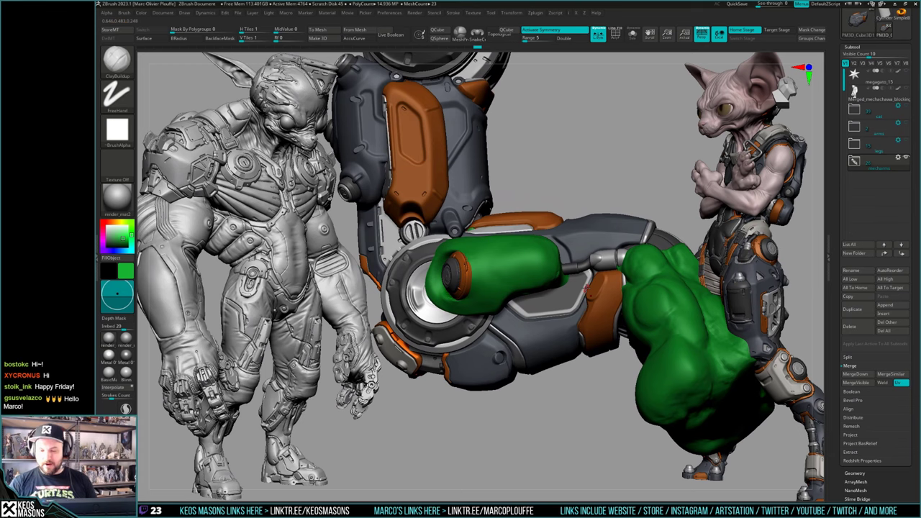
{"action": "left_click_drag", "start_coordinate": [593, 290], "coordinate": [601, 296]}
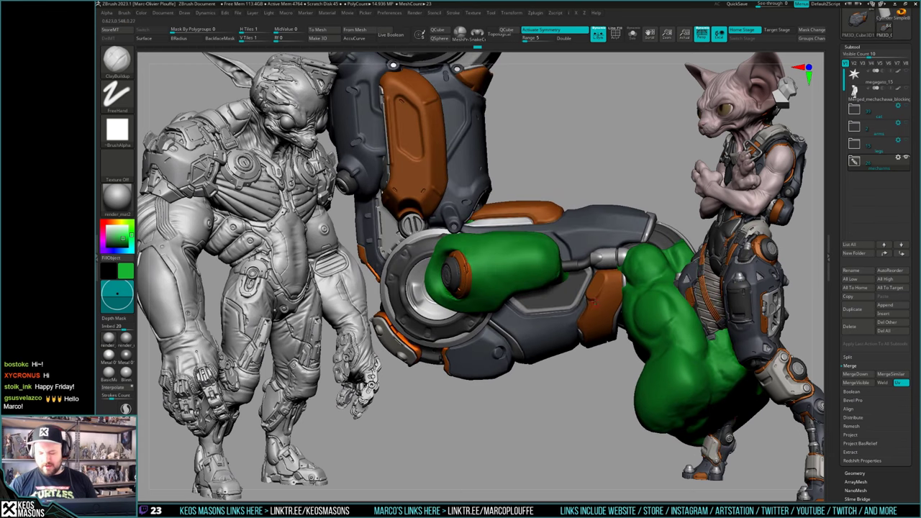
{"action": "right_click_drag", "start_coordinate": [595, 302], "coordinate": [600, 296], "text": "ctrl"}
{"action": "key", "text": "shift+s"}
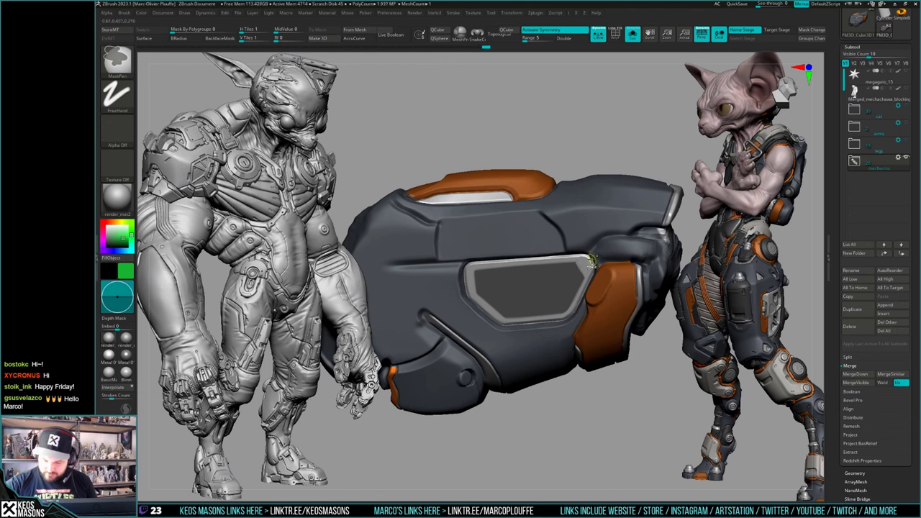
{"action": "key", "text": "shift+s"}
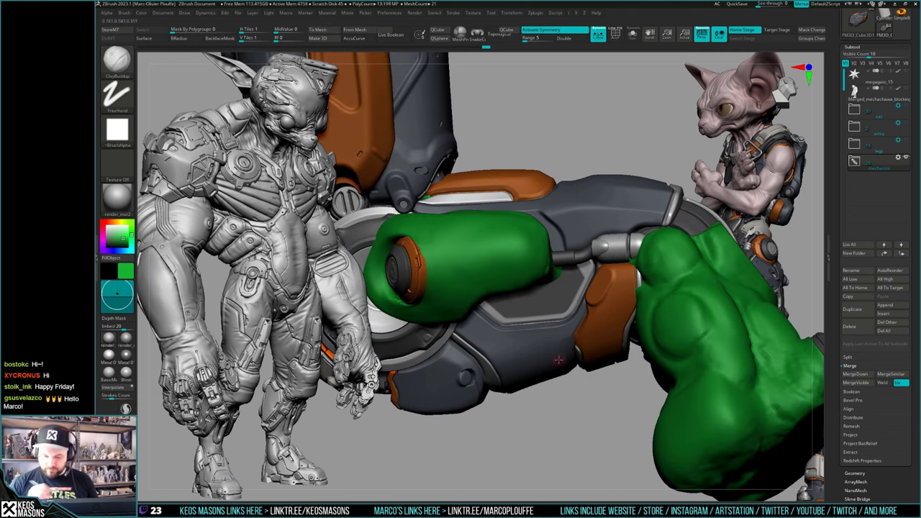
Step: Carve a step into the lower edge of the window mask and check it against the whole arm
{"action": "key", "text": "shift+s"}
{"action": "mouse_move", "coordinate": [583, 301]}
{"action": "right_mouse_down"}
{"action": "mouse_move", "coordinate": [601, 292]}
{"action": "mouse_move", "coordinate": [612, 338]}
{"action": "mouse_move", "coordinate": [541, 344]}
{"action": "right_mouse_up"}
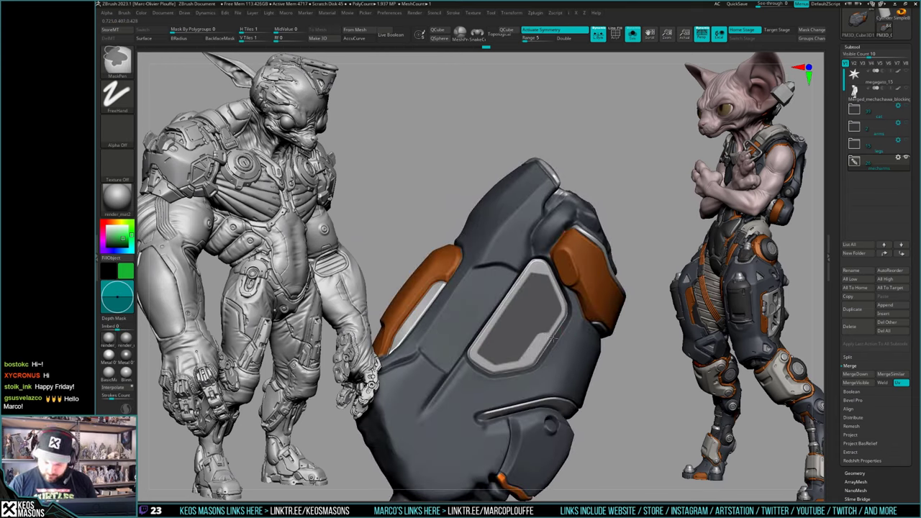
{"action": "mouse_move", "coordinate": [553, 338]}
{"action": "right_mouse_down"}
{"action": "mouse_move", "coordinate": [557, 312]}
{"action": "mouse_move", "coordinate": [588, 374]}
{"action": "mouse_move", "coordinate": [596, 303]}
{"action": "mouse_move", "coordinate": [580, 317]}
{"action": "mouse_move", "coordinate": [577, 287]}
{"action": "right_mouse_up"}
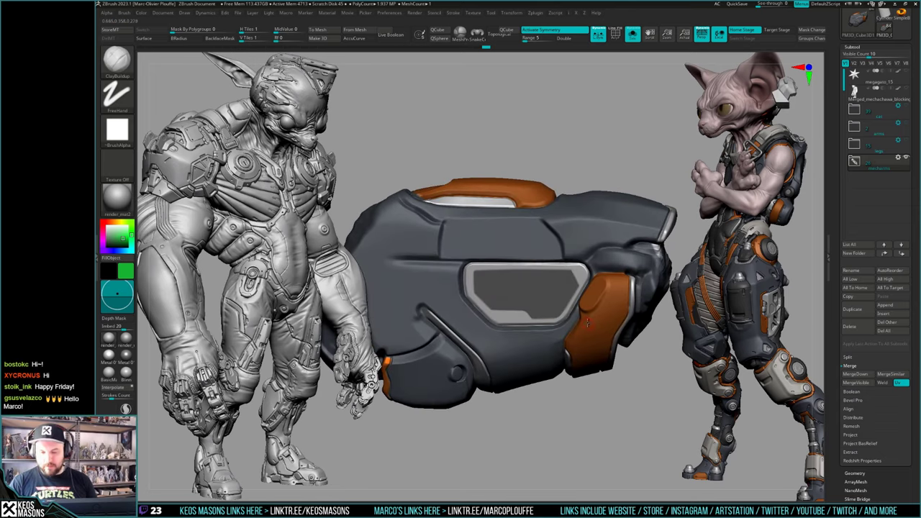
{"action": "key", "text": "shift+s"}
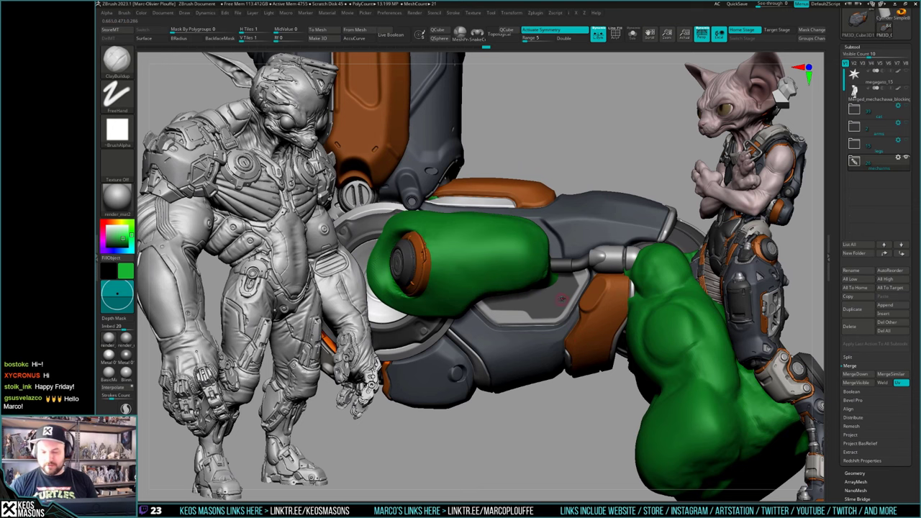
{"action": "key", "text": "shift+s"}
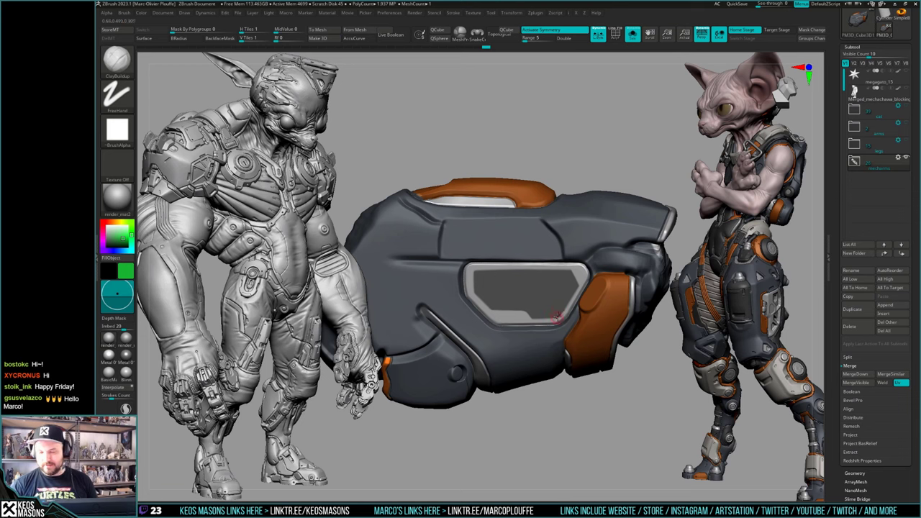
Step: Clean up the window mask's outline and the slanted transition of its lower step
{"action": "mouse_move", "coordinate": [565, 288]}
{"action": "right_mouse_down"}
{"action": "mouse_move", "coordinate": [529, 338]}
{"action": "mouse_move", "coordinate": [559, 304]}
{"action": "mouse_move", "coordinate": [602, 310]}
{"action": "mouse_move", "coordinate": [586, 315]}
{"action": "mouse_move", "coordinate": [619, 298]}
{"action": "mouse_move", "coordinate": [555, 304]}
{"action": "right_mouse_up"}
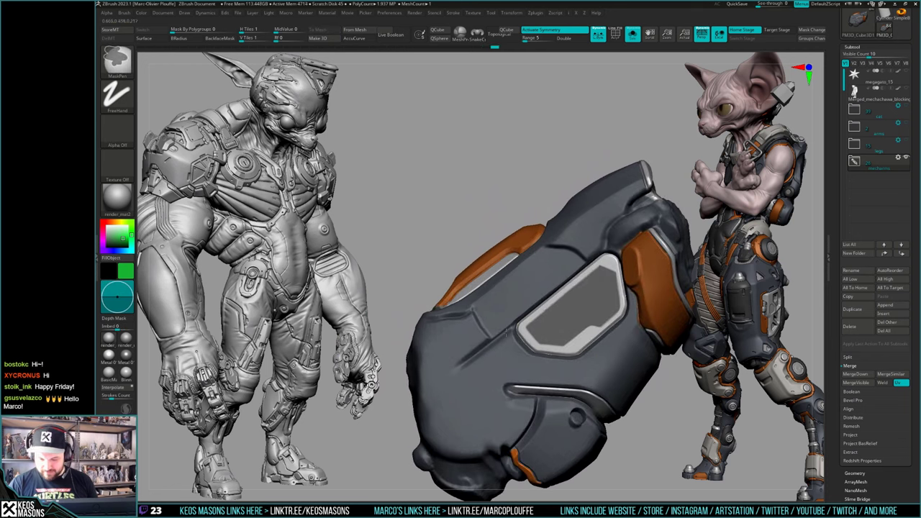
{"action": "mouse_move", "coordinate": [602, 266]}
{"action": "right_mouse_down"}
{"action": "mouse_move", "coordinate": [565, 268]}
{"action": "mouse_move", "coordinate": [603, 261]}
{"action": "mouse_move", "coordinate": [599, 297]}
{"action": "mouse_move", "coordinate": [602, 285]}
{"action": "right_mouse_up"}
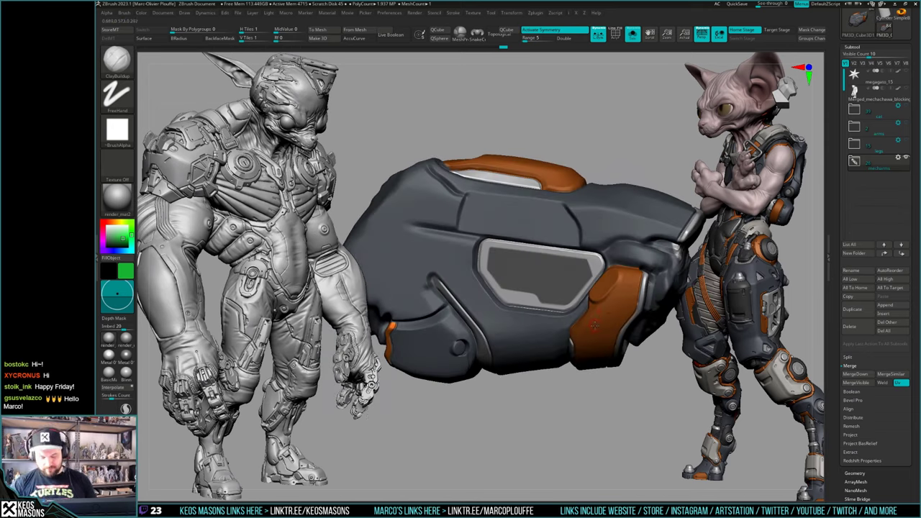
{"action": "mouse_move", "coordinate": [594, 322]}
{"action": "right_mouse_down"}
{"action": "mouse_move", "coordinate": [608, 318]}
{"action": "mouse_move", "coordinate": [592, 327]}
{"action": "right_mouse_up"}
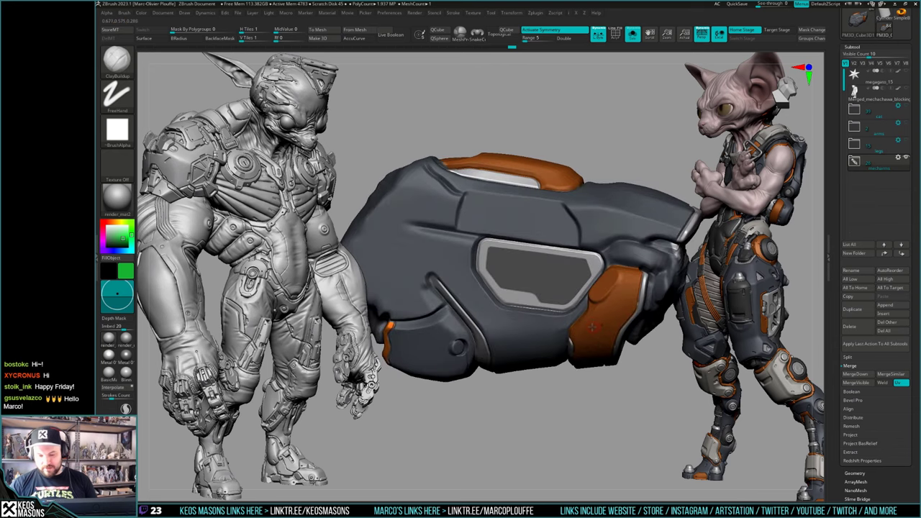
{"action": "key", "text": "alt+s"}
{"action": "key", "text": "alt+s"}
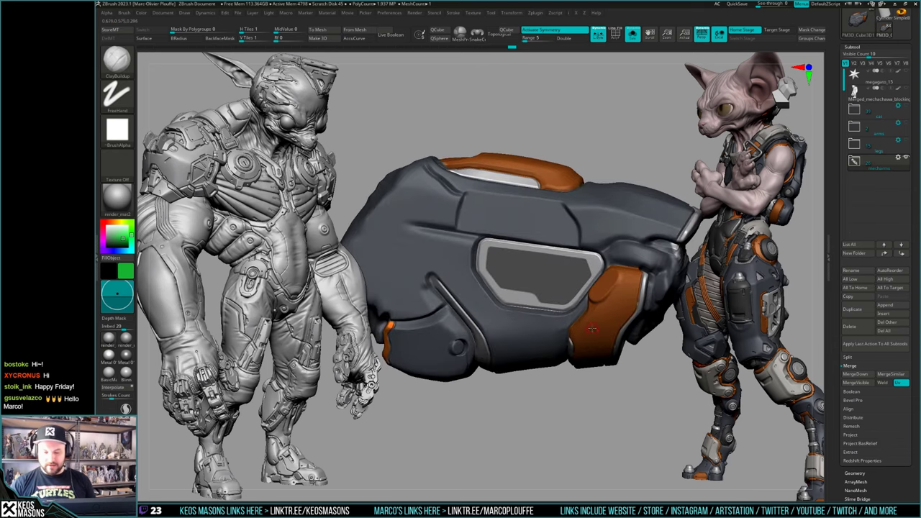
Step: Turn on LazyMouse for the masking brush's freehand stroke and adjust its LazyStep
{"action": "key", "text": "ctrl+F3"}
{"action": "left_click", "coordinate": [579, 444], "text": "ctrl"}
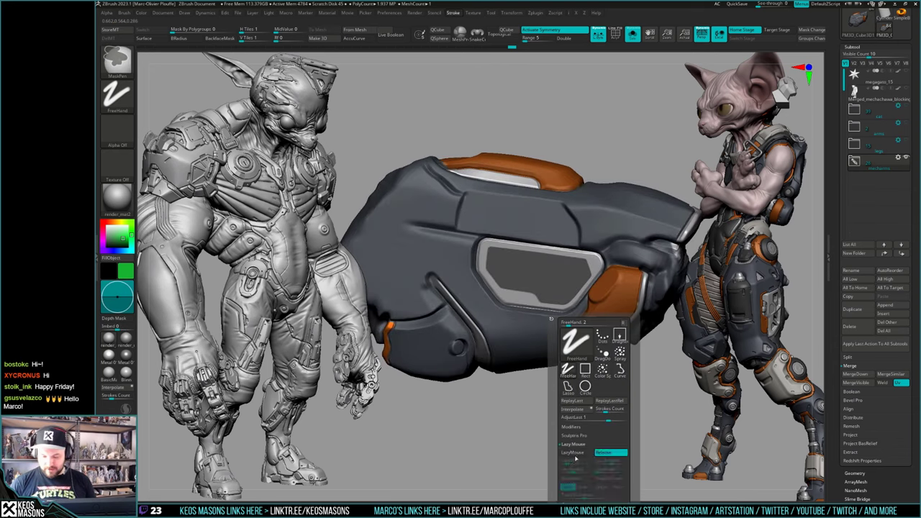
{"action": "left_click", "coordinate": [570, 453]}
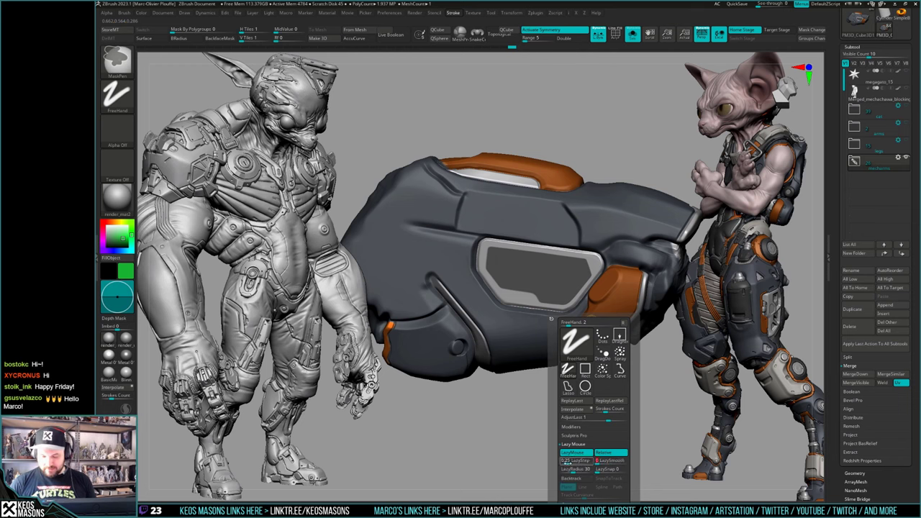
{"action": "left_click_drag", "start_coordinate": [564, 464], "coordinate": [562, 464]}
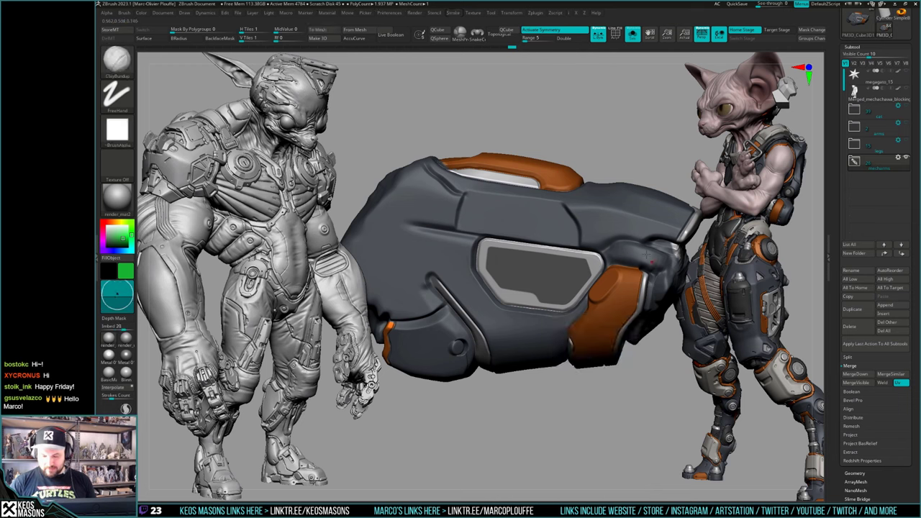
Step: Try dividing the window mask with two slanted unmasked bars that spread apart downward, and compare the result with the whole arm
{"action": "key", "text": "space"}
{"action": "left_click_drag", "start_coordinate": [549, 255], "coordinate": [560, 254]}
{"action": "right_click_drag", "start_coordinate": [561, 251], "coordinate": [554, 246]}
{"action": "key", "text": "ctrl"}
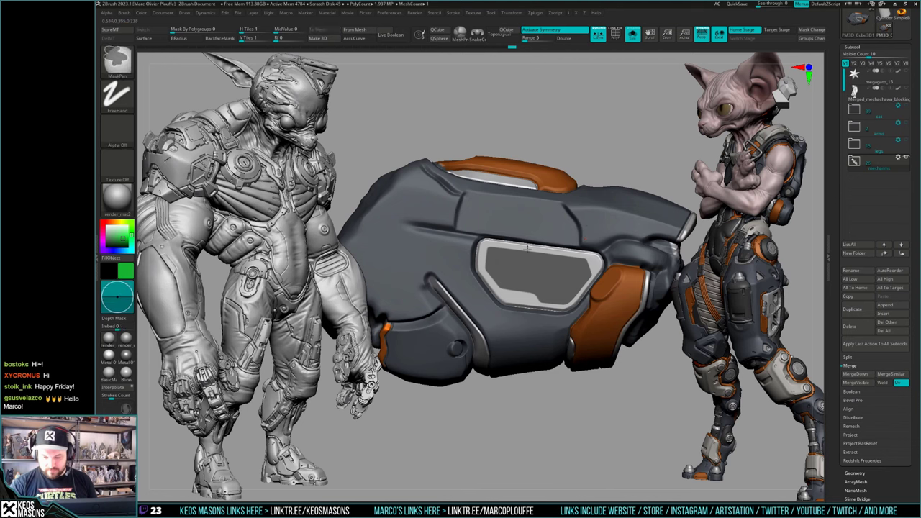
{"action": "key", "text": "ctrl+z"}
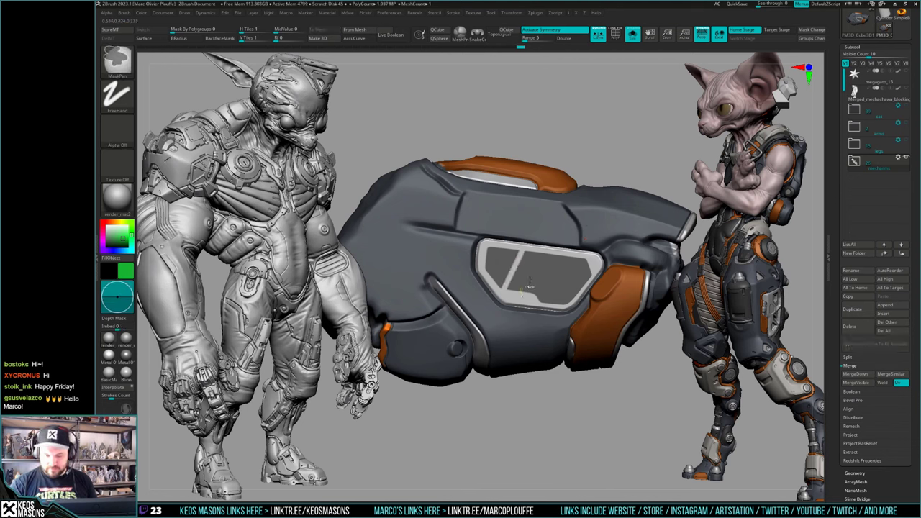
{"action": "key", "text": "space"}
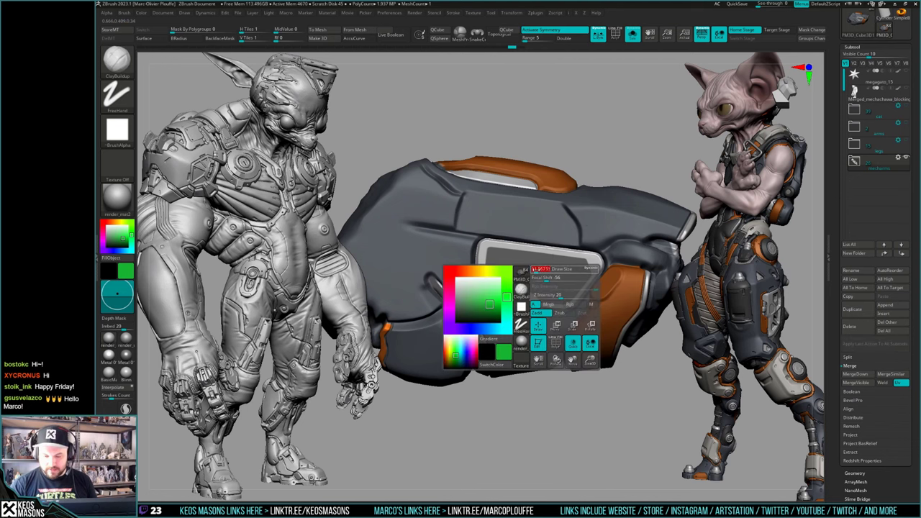
{"action": "key", "text": "ctrl"}
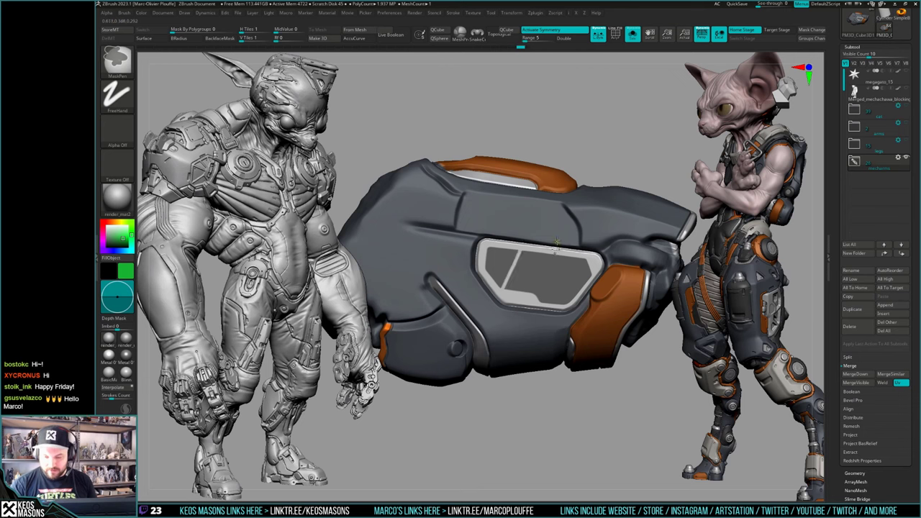
{"action": "key", "text": "ctrl+z"}
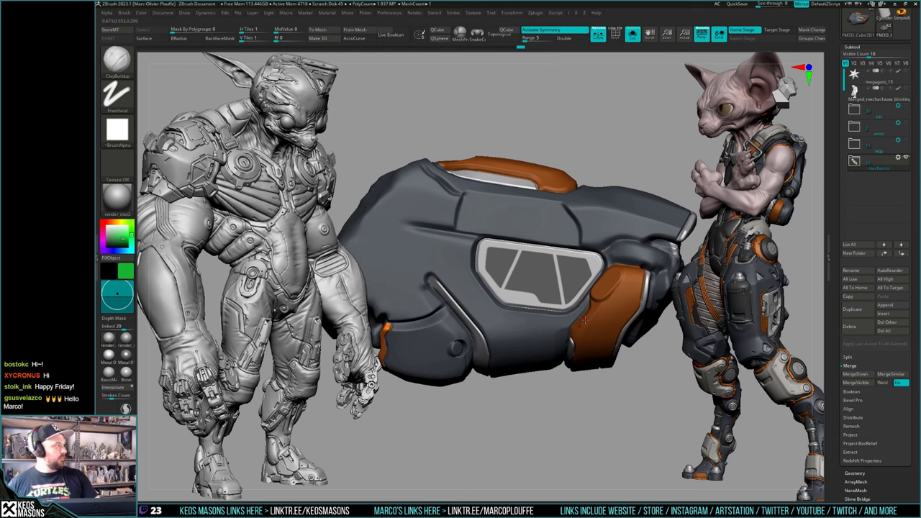
{"action": "right_click_drag", "start_coordinate": [581, 321], "coordinate": [588, 338]}
{"action": "mouse_move", "coordinate": [593, 310]}
{"action": "left_mouse_down"}
{"action": "mouse_move", "coordinate": [461, 317]}
{"action": "mouse_move", "coordinate": [604, 311]}
{"action": "left_mouse_up"}
{"action": "right_click_drag", "start_coordinate": [604, 311], "coordinate": [574, 349], "text": "alt"}
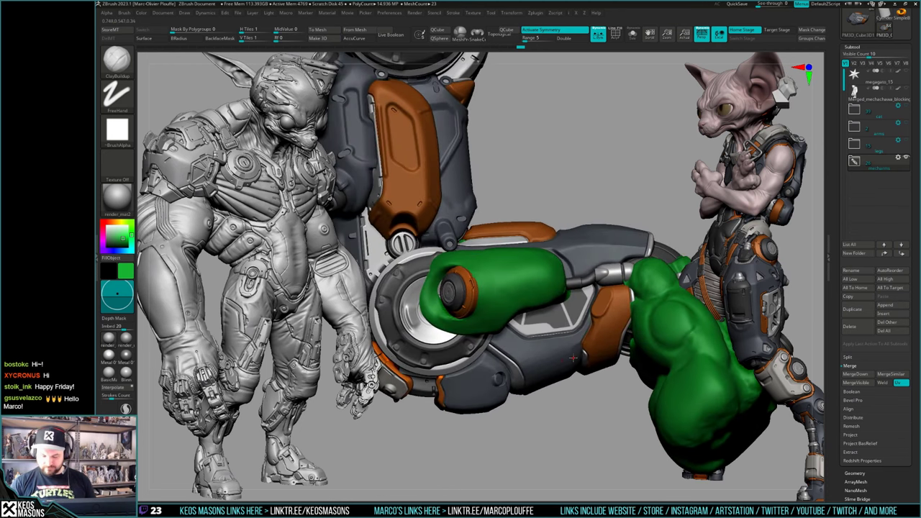
{"action": "key", "text": "alt+s"}
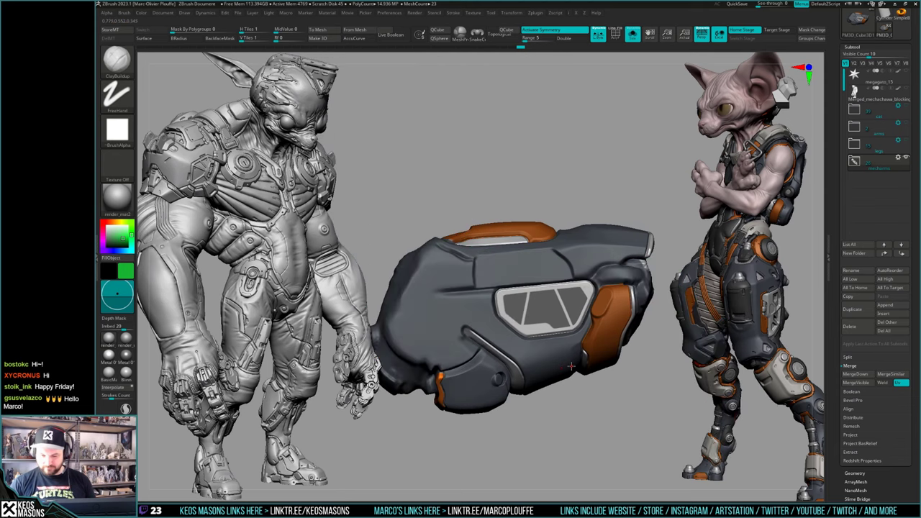
Step: Try replacing the second slanted bar with a bent unmasked line running above the window mask's lower step
{"action": "key", "text": "ctrl+z"}
{"action": "right_click_drag", "start_coordinate": [570, 375], "coordinate": [584, 403], "text": "ctrl"}
{"action": "right_click_drag", "start_coordinate": [584, 403], "coordinate": [603, 385]}
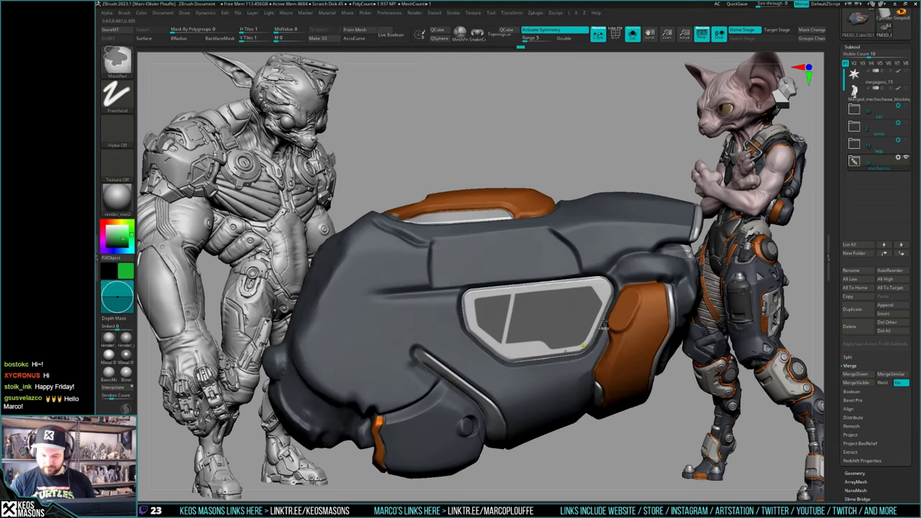
{"action": "key", "text": "ctrl+z"}
{"action": "left_click_drag", "start_coordinate": [537, 316], "coordinate": [600, 308], "text": "ctrl+alt"}
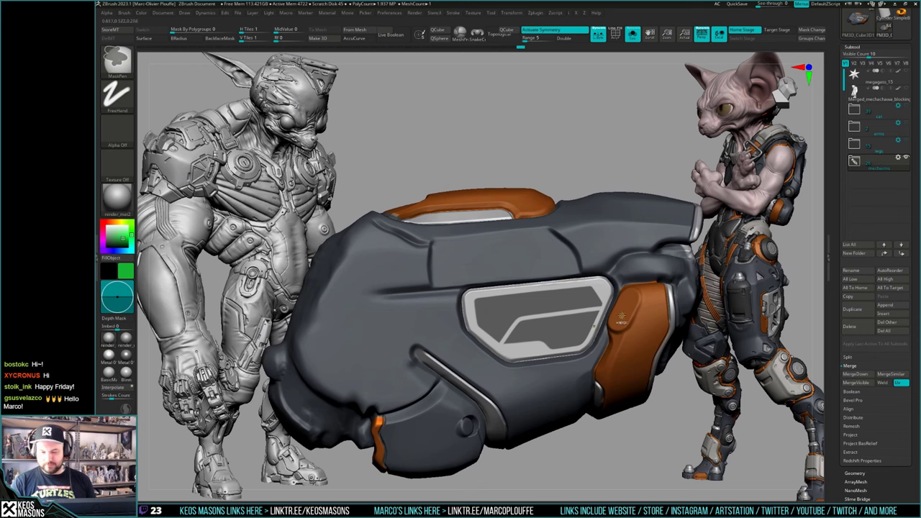
Step: Try redrawing the bent line alone, parallel to the lower step and reaching the far side of the window mask
{"action": "key", "text": "ctrl+z"}
{"action": "mouse_move", "coordinate": [591, 330]}
{"action": "right_mouse_down"}
{"action": "mouse_move", "coordinate": [647, 333]}
{"action": "mouse_move", "coordinate": [610, 342]}
{"action": "mouse_move", "coordinate": [623, 324]}
{"action": "right_mouse_up"}
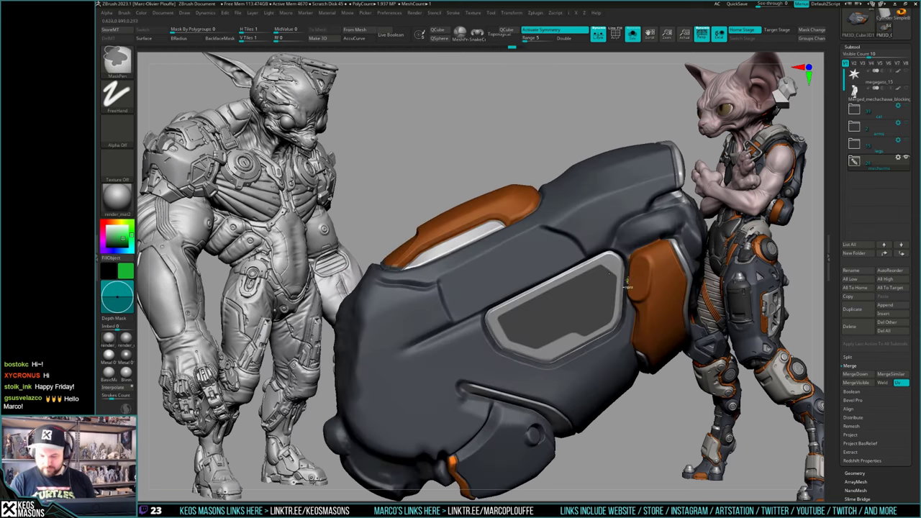
{"action": "left_click_drag", "start_coordinate": [580, 308], "coordinate": [566, 315], "text": "ctrl+alt"}
{"action": "key", "text": "ctrl+z"}
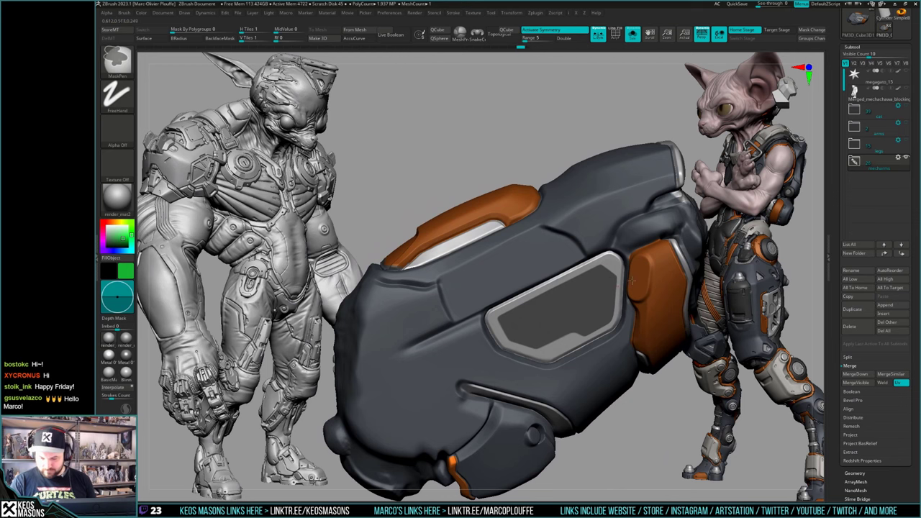
{"action": "left_click_drag", "start_coordinate": [617, 289], "coordinate": [586, 304], "text": "ctrl+alt"}
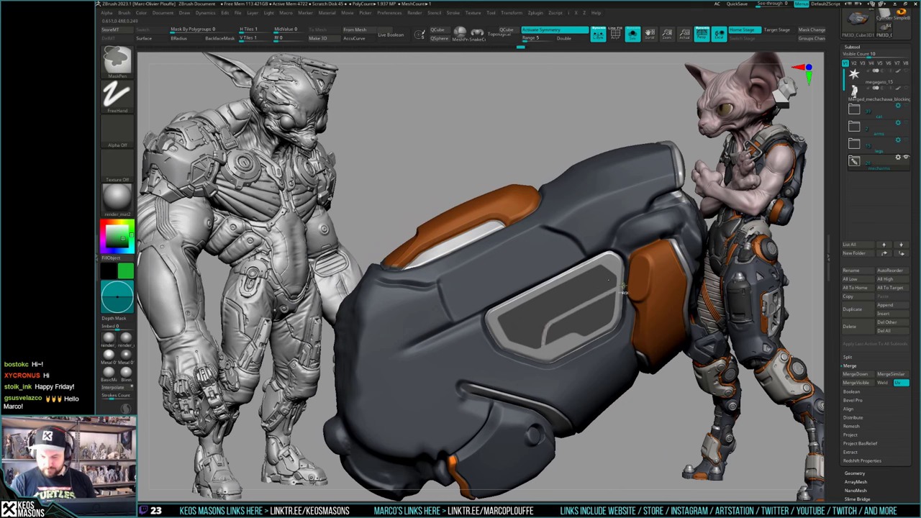
{"action": "key", "text": "ctrl+z"}
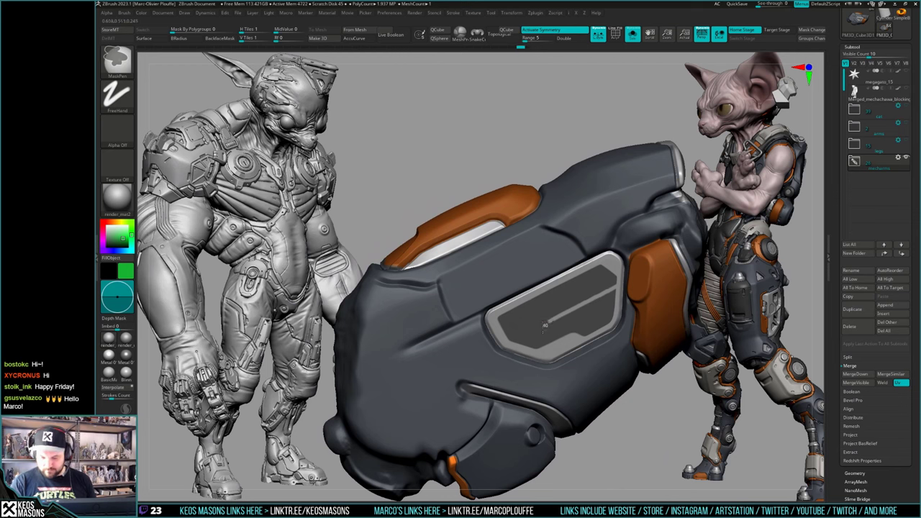
{"action": "mouse_move", "coordinate": [541, 363]}
{"action": "right_mouse_down"}
{"action": "mouse_move", "coordinate": [580, 357]}
{"action": "mouse_move", "coordinate": [525, 338]}
{"action": "mouse_move", "coordinate": [545, 335]}
{"action": "right_mouse_up"}
{"action": "key", "text": "s"}
{"action": "key", "text": "s"}
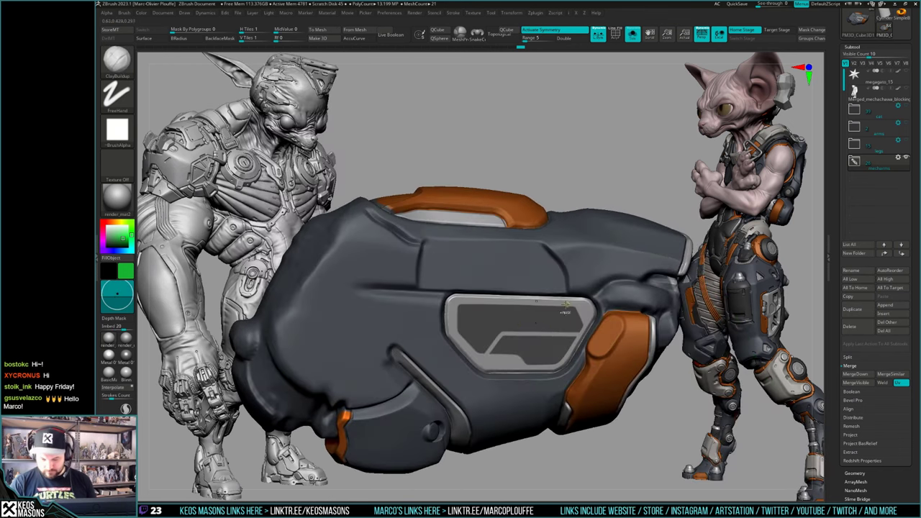
Step: Try splitting the area above the bent line with two dividers slanting toward each other, then check them on the arm and undo
{"action": "left_click_drag", "start_coordinate": [559, 303], "coordinate": [553, 314], "text": "ctrl+alt"}
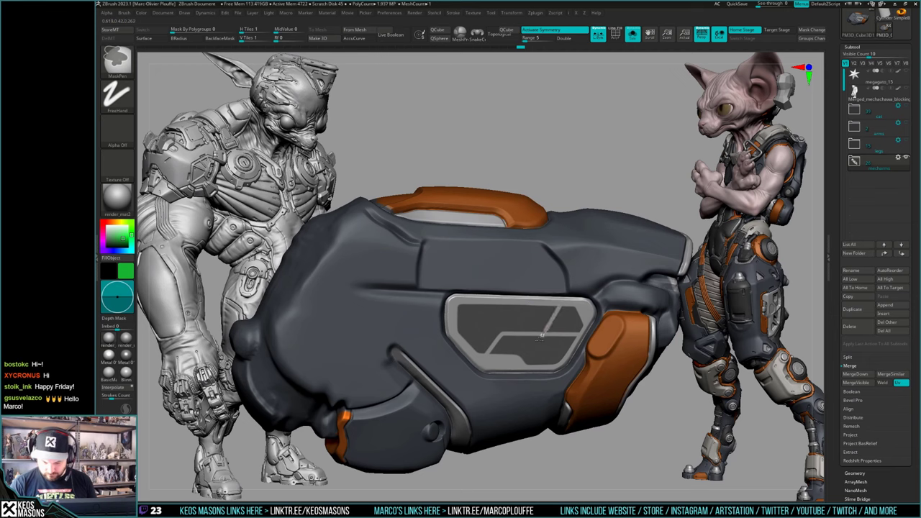
{"action": "key", "text": "ctrl+z"}
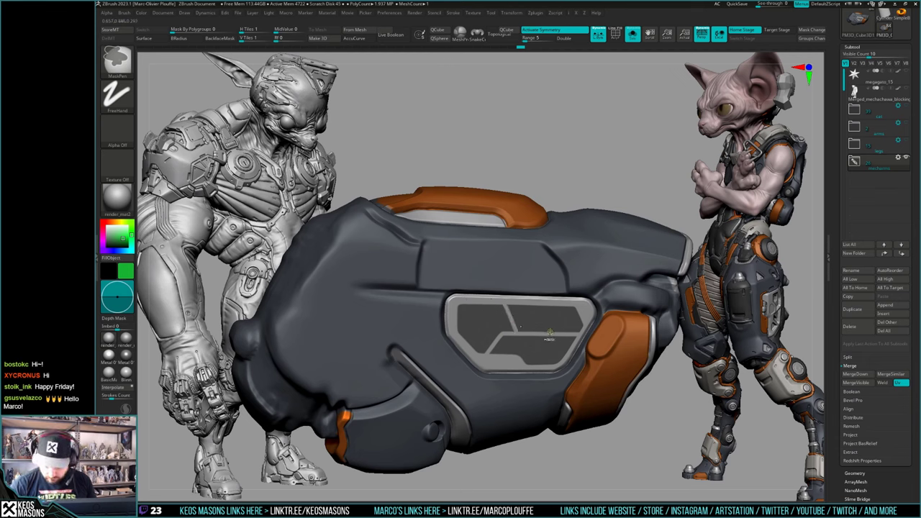
{"action": "left_click", "coordinate": [567, 295], "text": "ctrl"}
{"action": "right_click_drag", "start_coordinate": [572, 296], "coordinate": [599, 302]}
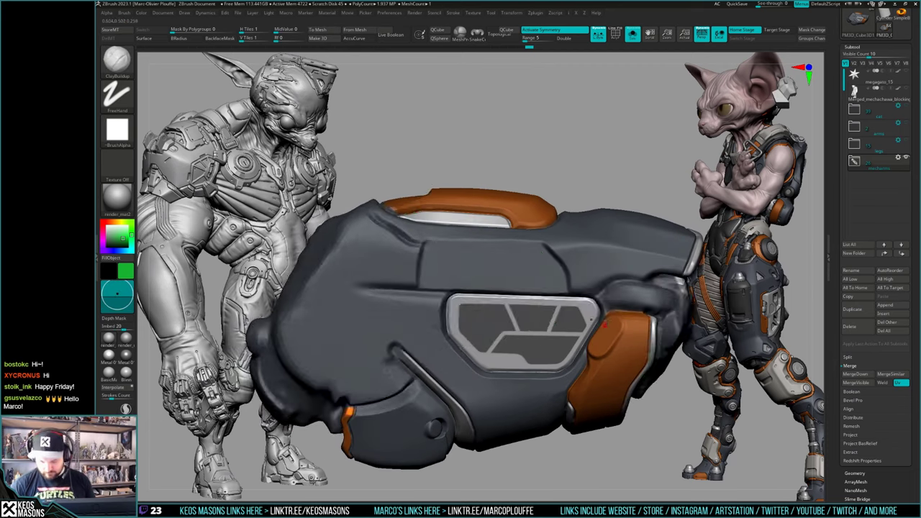
{"action": "key", "text": "alt+s"}
{"action": "key", "text": "alt+s"}
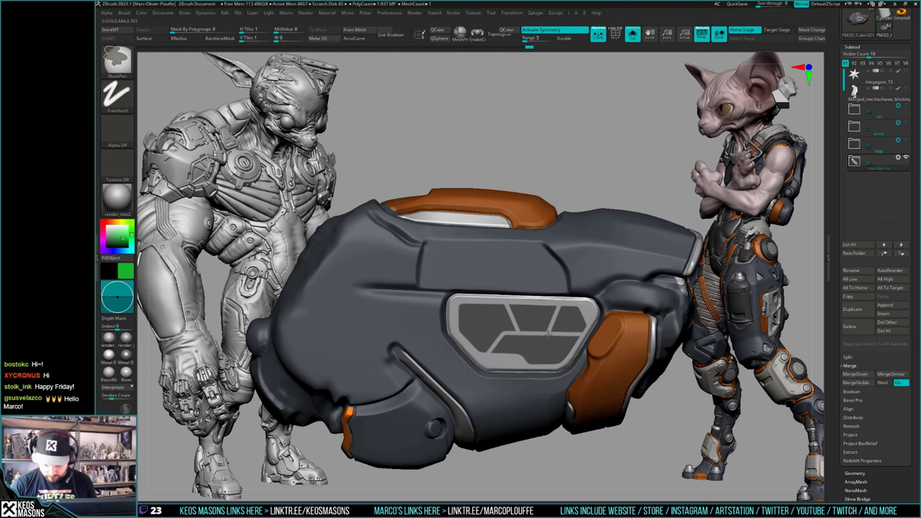
{"action": "key", "text": "alt+s"}
{"action": "mouse_move", "coordinate": [529, 392]}
{"action": "right_mouse_down", "text": "ctrl"}
{"action": "mouse_move", "coordinate": [576, 304]}
{"action": "mouse_move", "coordinate": [559, 317]}
{"action": "mouse_move", "coordinate": [565, 387]}
{"action": "mouse_move", "coordinate": [595, 340]}
{"action": "right_mouse_up", "text": "ctrl"}
{"action": "key", "text": "alt+s"}
{"action": "right_click_drag", "start_coordinate": [595, 340], "coordinate": [599, 360], "text": "ctrl"}
{"action": "key", "text": "ctrl+z"}
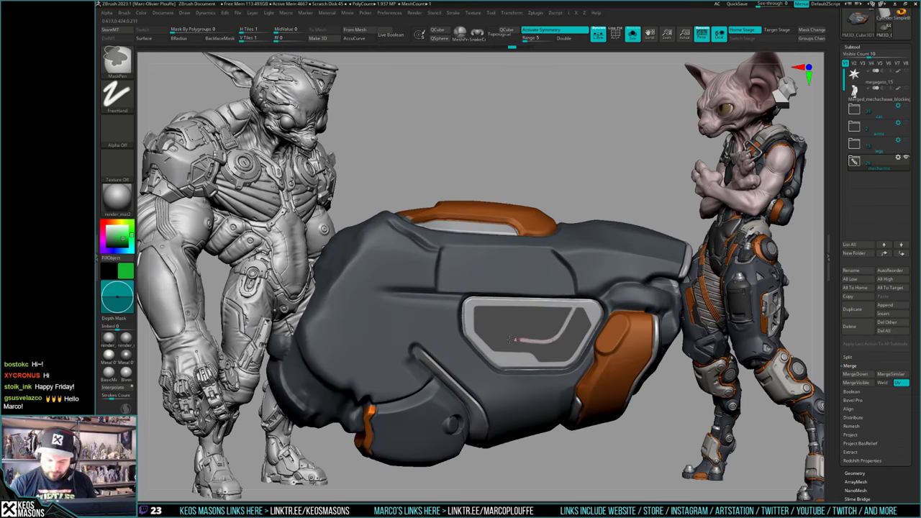
Step: Try a stepped line rising to the window mask's upper edge, with extra branches toward the lower and upper edges
{"action": "mouse_move", "coordinate": [511, 339]}
{"action": "left_mouse_down", "text": "ctrl+alt"}
{"action": "mouse_move", "coordinate": [494, 372]}
{"action": "mouse_move", "coordinate": [514, 343]}
{"action": "left_mouse_up", "text": "ctrl+alt"}
{"action": "key", "text": "ctrl+z"}
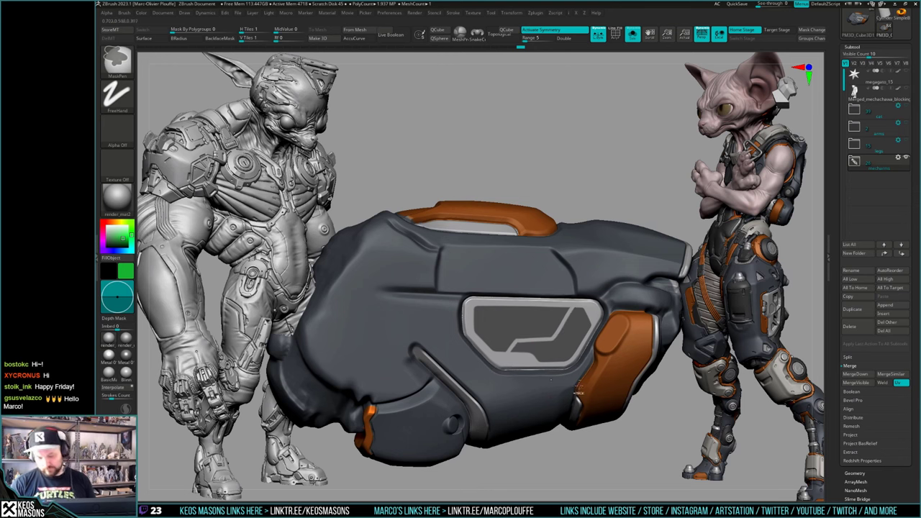
{"action": "key", "text": "alt+s"}
{"action": "right_click_drag", "start_coordinate": [579, 382], "coordinate": [575, 399]}
{"action": "key", "text": "alt+s"}
{"action": "left_click_drag", "start_coordinate": [555, 338], "coordinate": [567, 364], "text": "ctrl+alt"}
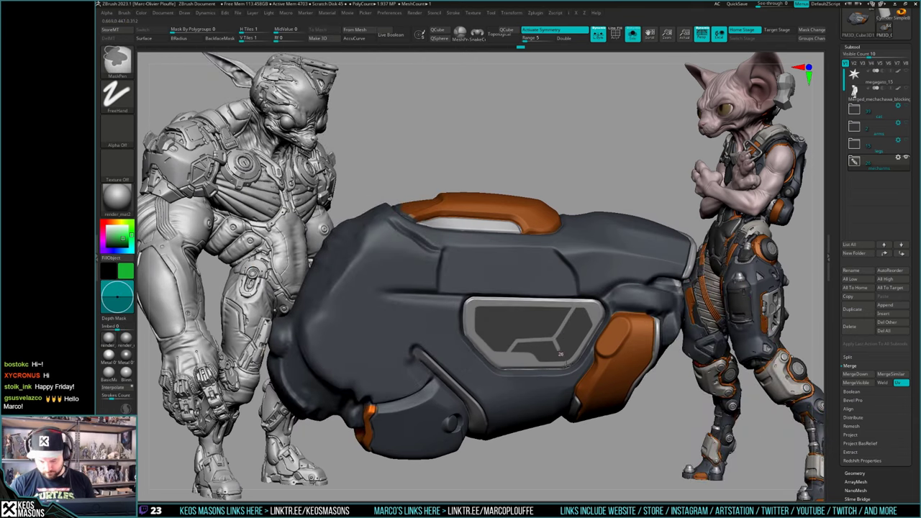
{"action": "left_click_drag", "start_coordinate": [518, 343], "coordinate": [502, 294], "text": "ctrl+alt"}
{"action": "key", "text": "alt+s"}
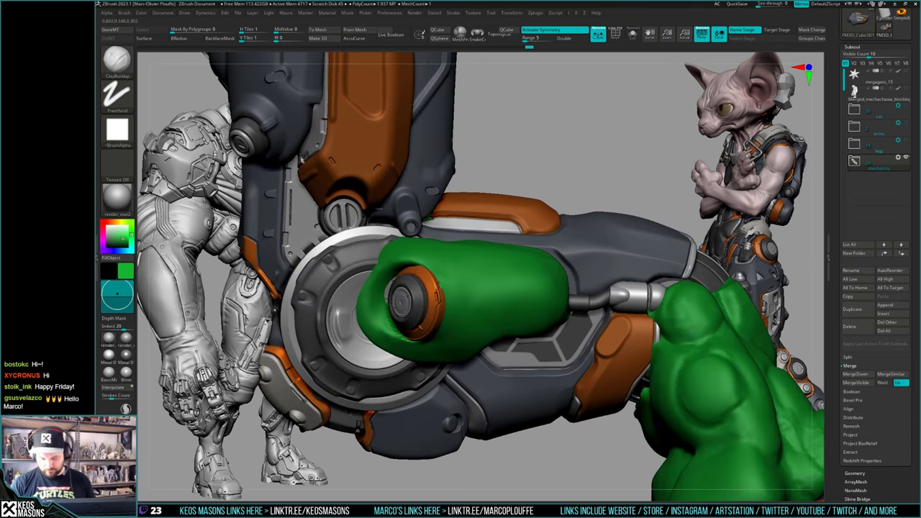
Step: Compare the branching lines with the whole arm and undo them back to the undivided window mask
{"action": "mouse_move", "coordinate": [574, 381]}
{"action": "right_mouse_down"}
{"action": "mouse_move", "coordinate": [572, 390]}
{"action": "mouse_move", "coordinate": [582, 376]}
{"action": "right_mouse_up"}
{"action": "key", "text": "alt+s"}
{"action": "key", "text": "ctrl+z"}
{"action": "key", "text": "ctrl+z"}
{"action": "key", "text": "ctrl+z"}
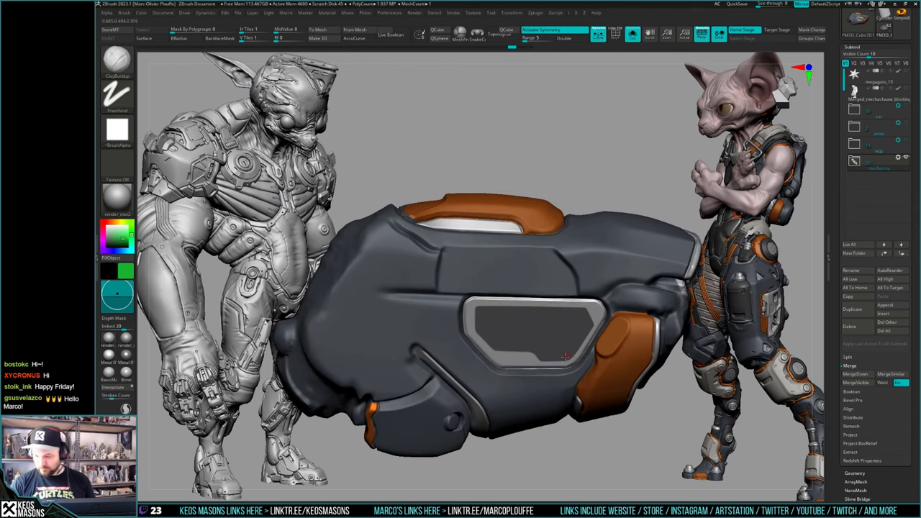
{"action": "key", "text": "ctrl+z"}
{"action": "key", "text": "ctrl+z"}
{"action": "key", "text": "ctrl+z"}
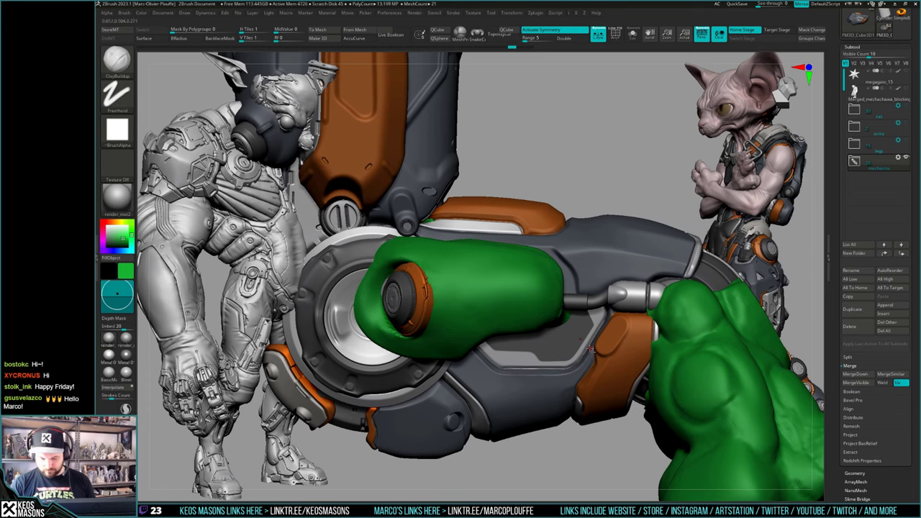
Step: Try cutting a single slanted bar near the orange-panel end of the window mask, then undo both attempts
{"action": "key", "text": "alt+s"}
{"action": "left_click_drag", "start_coordinate": [560, 309], "coordinate": [595, 379], "text": "ctrl+alt"}
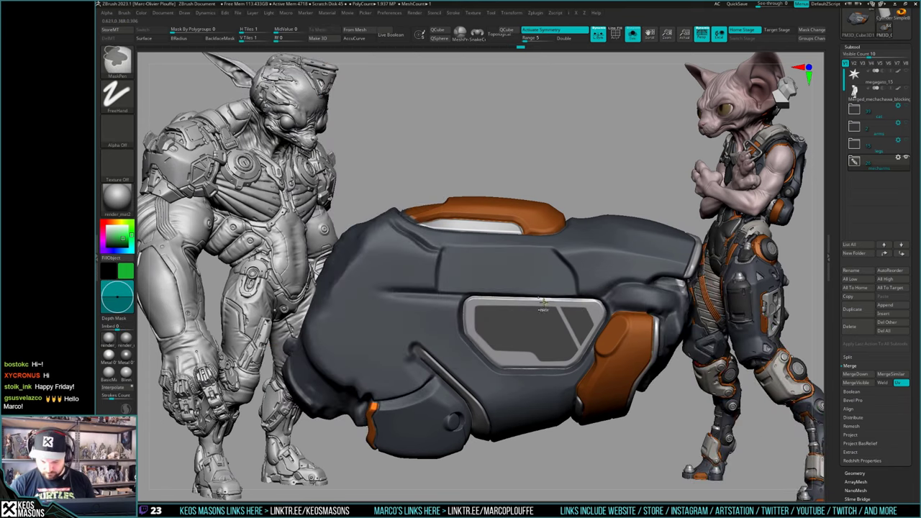
{"action": "key", "text": "ctrl+z"}
{"action": "left_click_drag", "start_coordinate": [567, 299], "coordinate": [582, 377], "text": "ctrl+alt"}
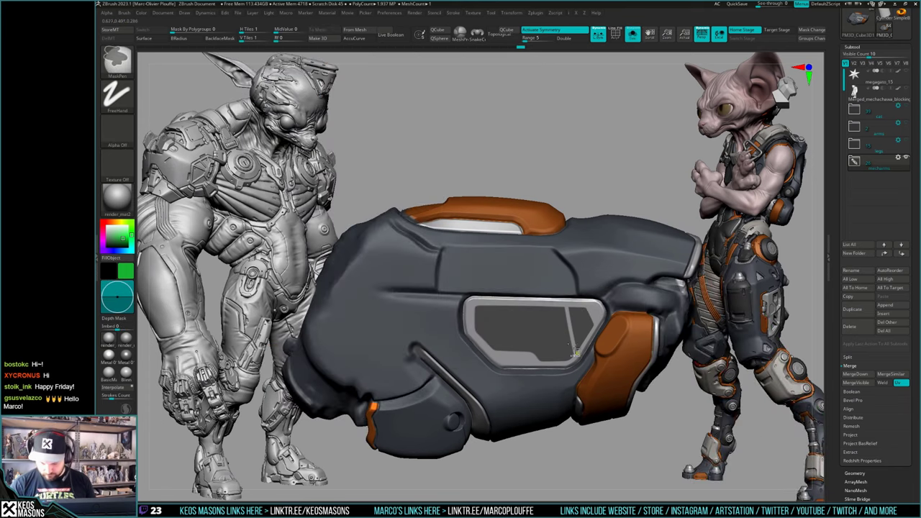
{"action": "key", "text": "ctrl+z"}
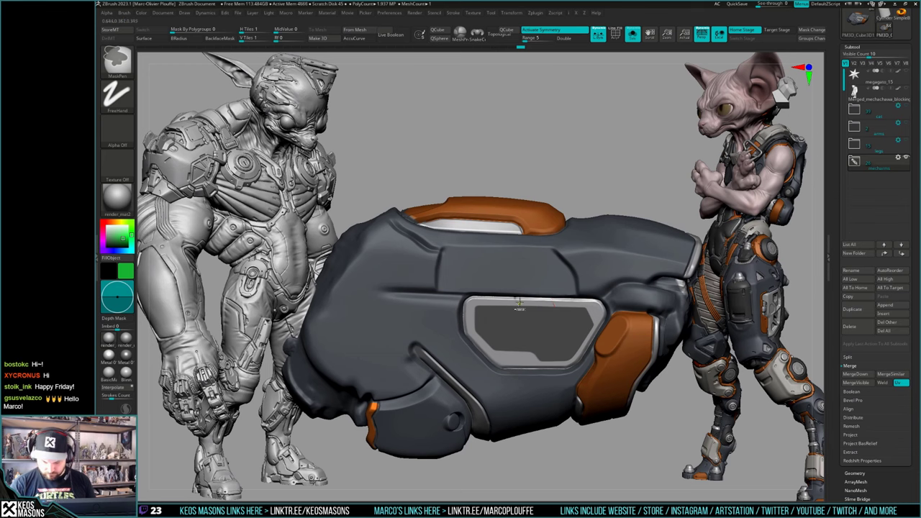
Step: Divide the window mask into three panes with two slanted unmasked bars spreading apart downward, and check it on the arm
{"action": "left_click_drag", "start_coordinate": [521, 300], "coordinate": [495, 387], "text": "ctrl+alt"}
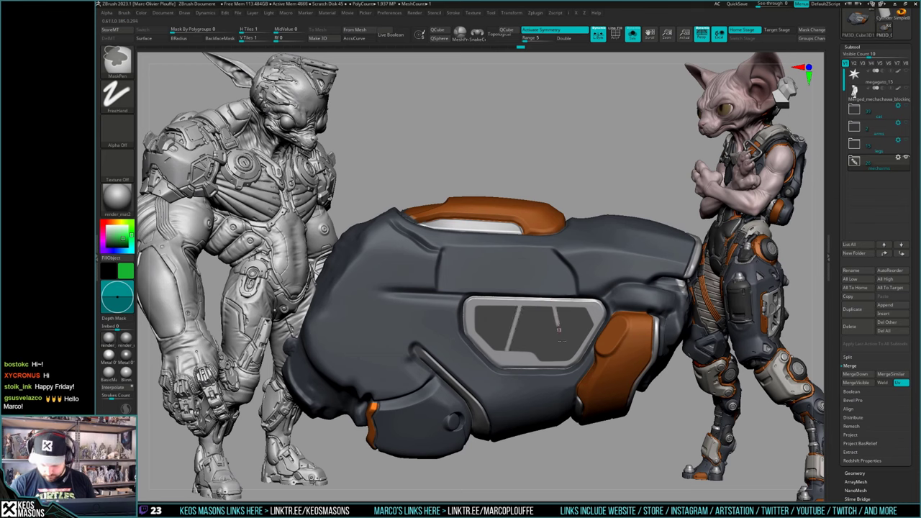
{"action": "left_click_drag", "start_coordinate": [558, 329], "coordinate": [573, 381], "text": "ctrl+alt"}
{"action": "key", "text": "ctrl+z"}
{"action": "left_click_drag", "start_coordinate": [541, 297], "coordinate": [557, 361], "text": "ctrl+alt"}
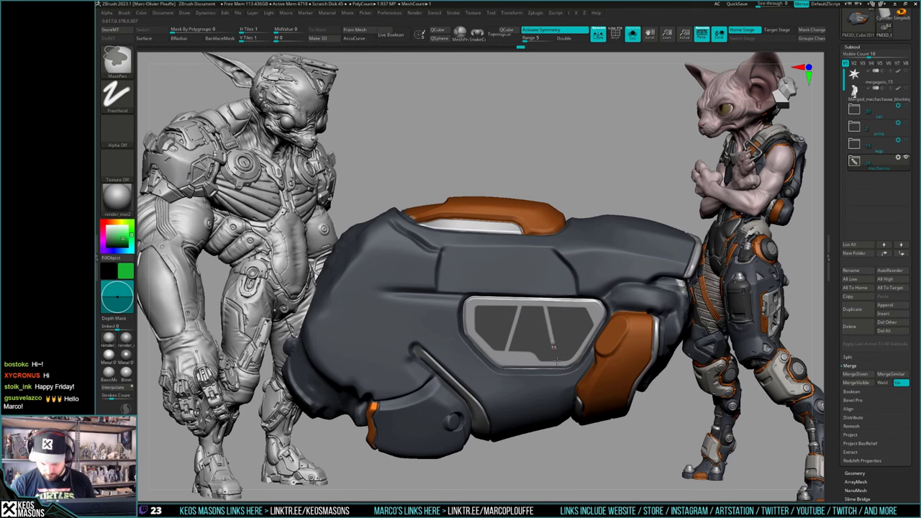
{"action": "key", "text": "alt+s"}
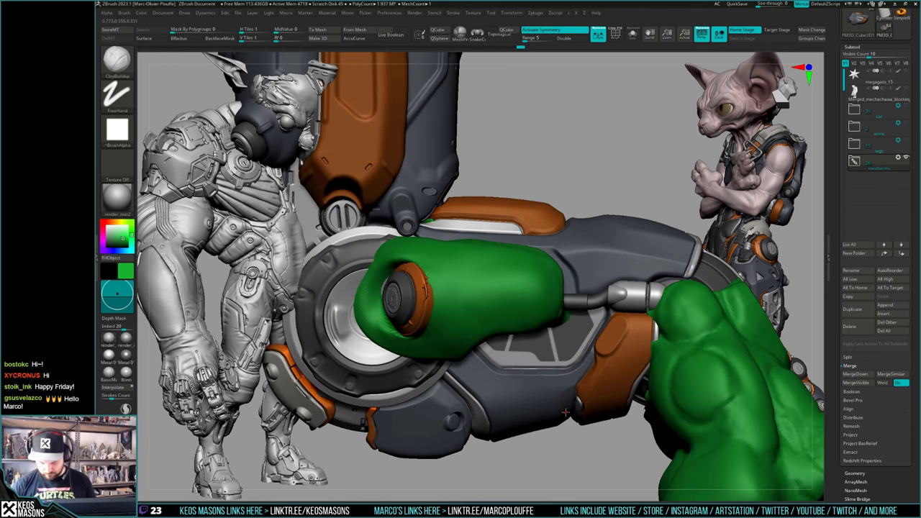
{"action": "key", "text": "alt+s"}
{"action": "key", "text": "p"}
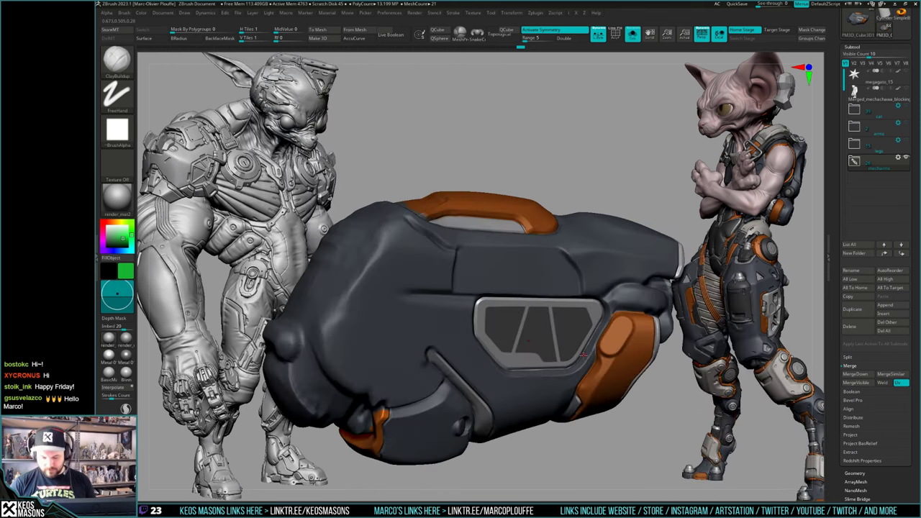
{"action": "key", "text": "p"}
Step: Invert the mask so only the three window panes are left unmasked, and show the whole arm again
{"action": "right_click_drag", "start_coordinate": [584, 372], "coordinate": [608, 310], "text": "ctrl"}
{"action": "key", "text": "ctrl+w"}
{"action": "right_click_drag", "start_coordinate": [608, 310], "coordinate": [612, 345], "text": "ctrl"}
{"action": "left_click", "coordinate": [624, 153], "text": "ctrl"}
{"action": "key", "text": "alt+s"}
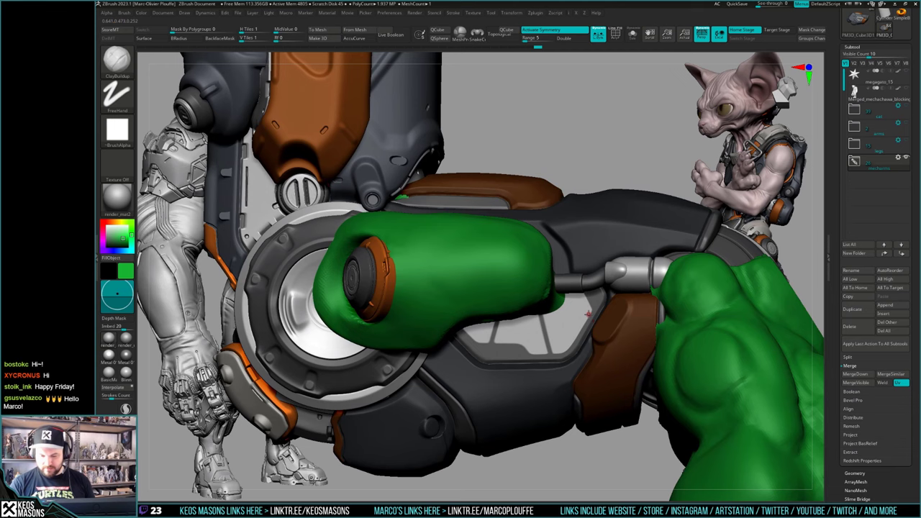
Step: Apply a slight negative Inflate deformation to the three unmasked window panes, and check the recess on the isolated forearm panel
{"action": "key", "text": "w"}
{"action": "left_click_drag", "start_coordinate": [853, 471], "coordinate": [854, 229]}
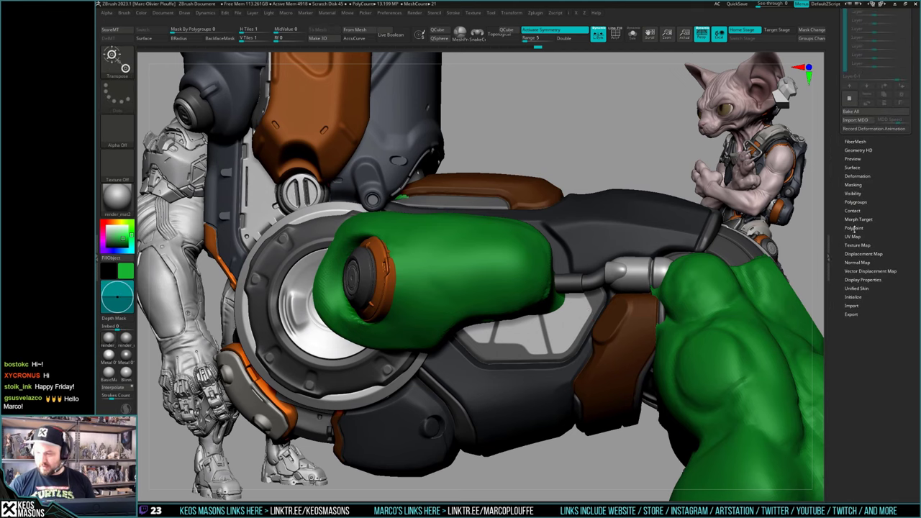
{"action": "left_click", "coordinate": [857, 175]}
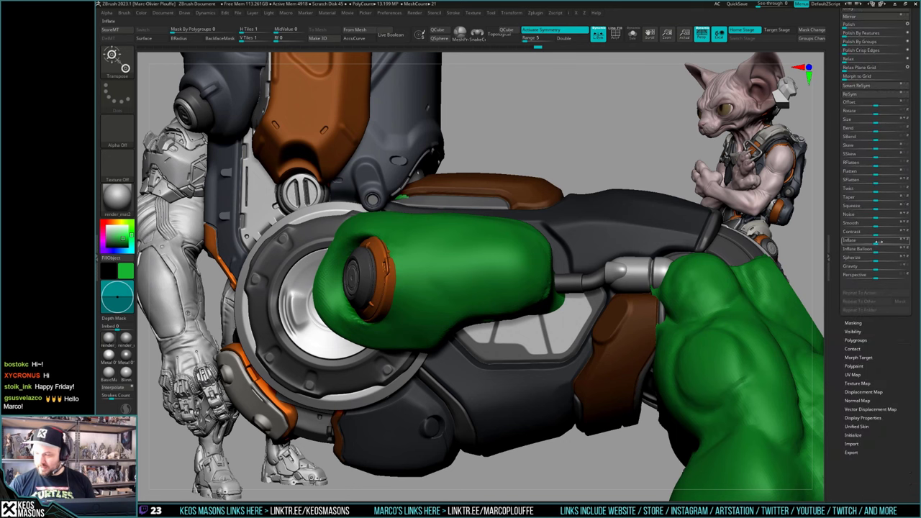
{"action": "left_click_drag", "start_coordinate": [877, 242], "coordinate": [871, 244]}
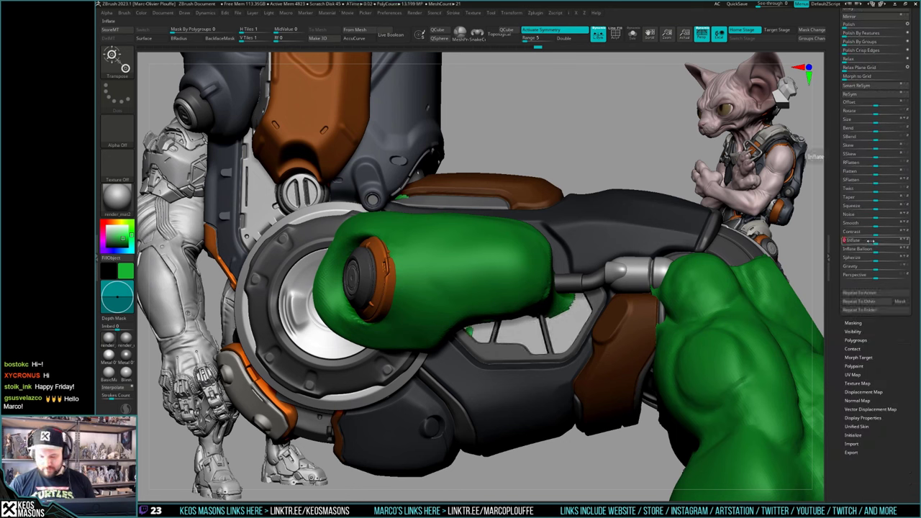
{"action": "key", "text": "q"}
{"action": "mouse_move", "coordinate": [611, 360]}
{"action": "right_mouse_down", "text": "ctrl"}
{"action": "mouse_move", "coordinate": [611, 315]}
{"action": "mouse_move", "coordinate": [615, 360]}
{"action": "right_mouse_up", "text": "ctrl"}
{"action": "key", "text": "alt+s"}
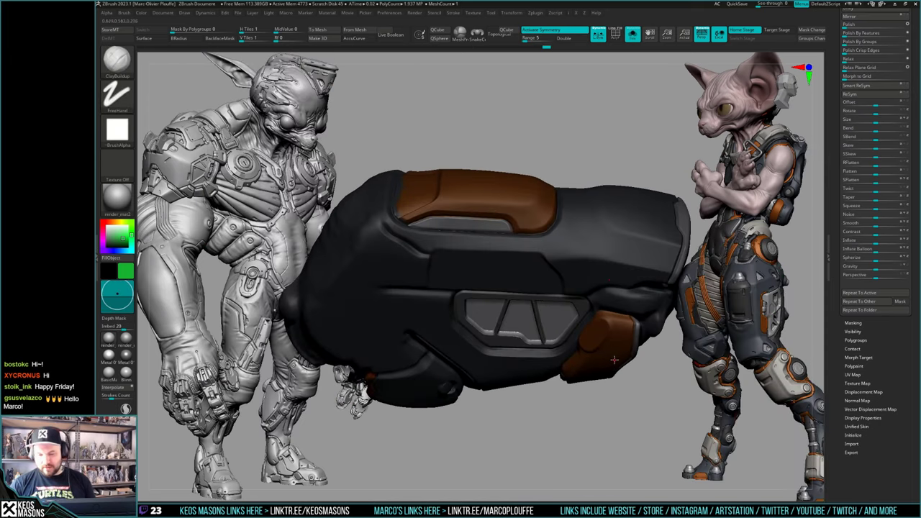
Step: Clone the forearm panel as a separate tool and open that clone
{"action": "left_click_drag", "start_coordinate": [837, 224], "coordinate": [836, 326]}
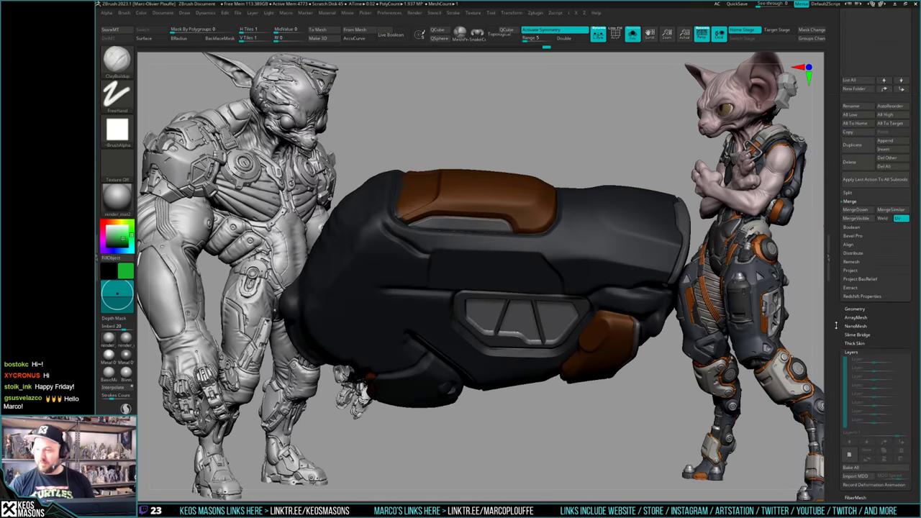
{"action": "left_click_drag", "start_coordinate": [833, 73], "coordinate": [835, 165]}
{"action": "left_click", "coordinate": [854, 68]}
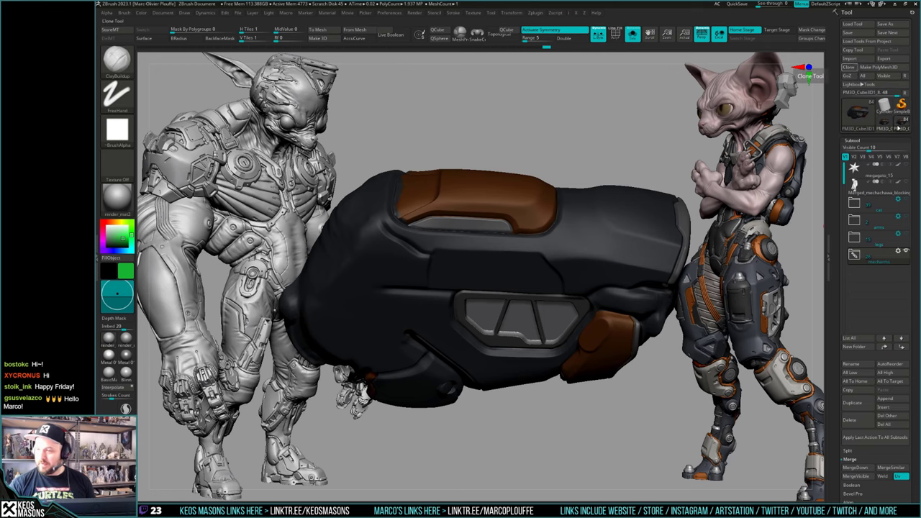
{"action": "left_click", "coordinate": [902, 122]}
{"action": "mouse_move", "coordinate": [856, 171]}
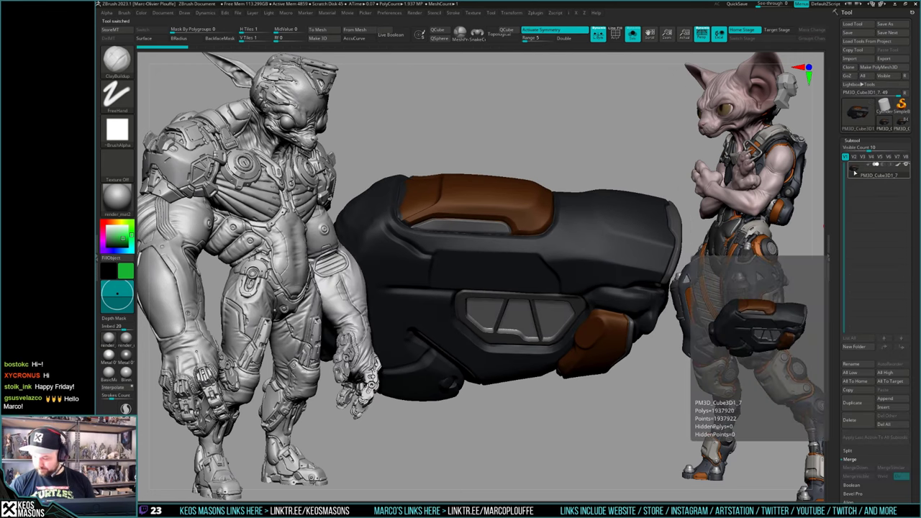
Step: Inspect the cloned panel's window, try to undo its latest edits, and switch back to the full character tool
{"action": "left_click_drag", "start_coordinate": [638, 400], "coordinate": [631, 312]}
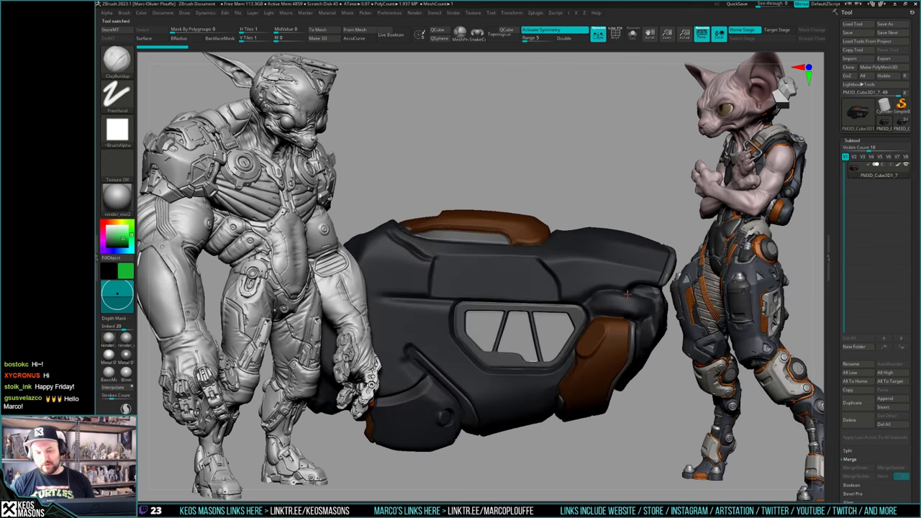
{"action": "key", "text": "ctrl+z"}
{"action": "key", "text": "ctrl+z"}
{"action": "key", "text": "ctrl+z"}
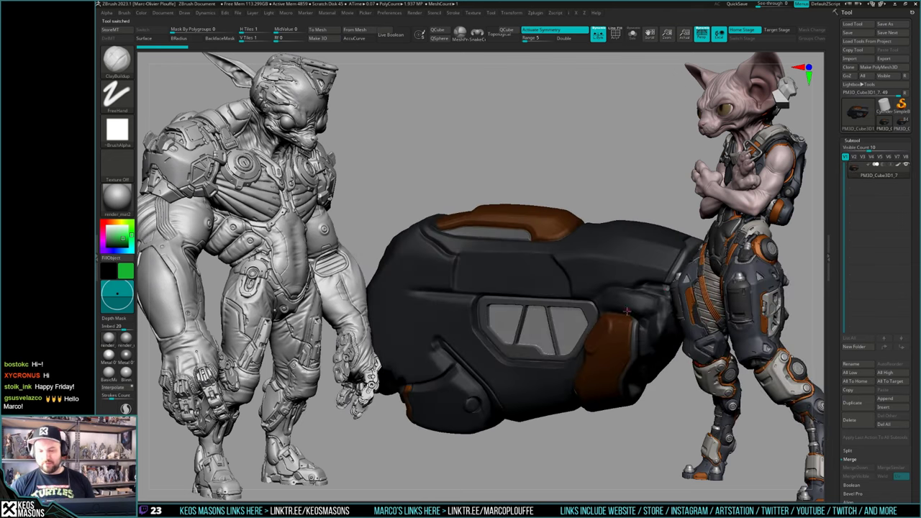
{"action": "key", "text": "ctrl+z"}
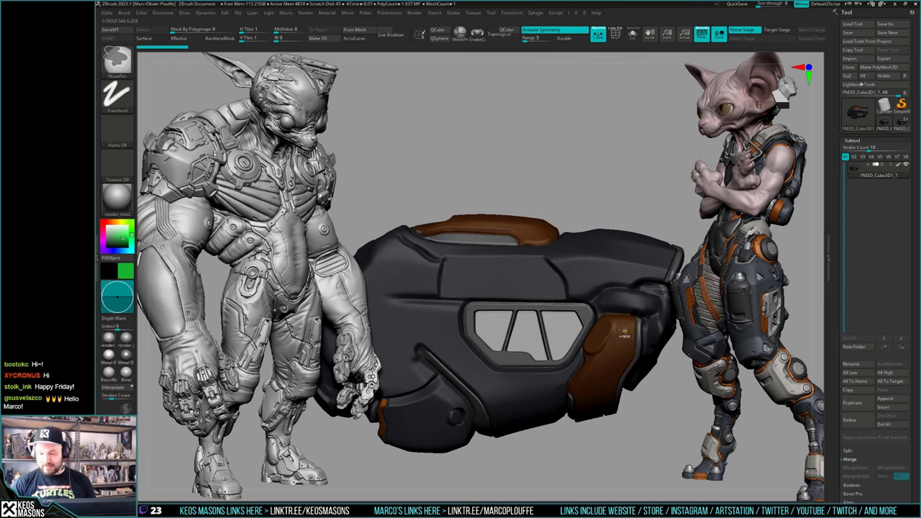
{"action": "right_click_drag", "start_coordinate": [624, 331], "coordinate": [623, 350], "text": "alt"}
{"action": "left_click", "coordinate": [902, 124]}
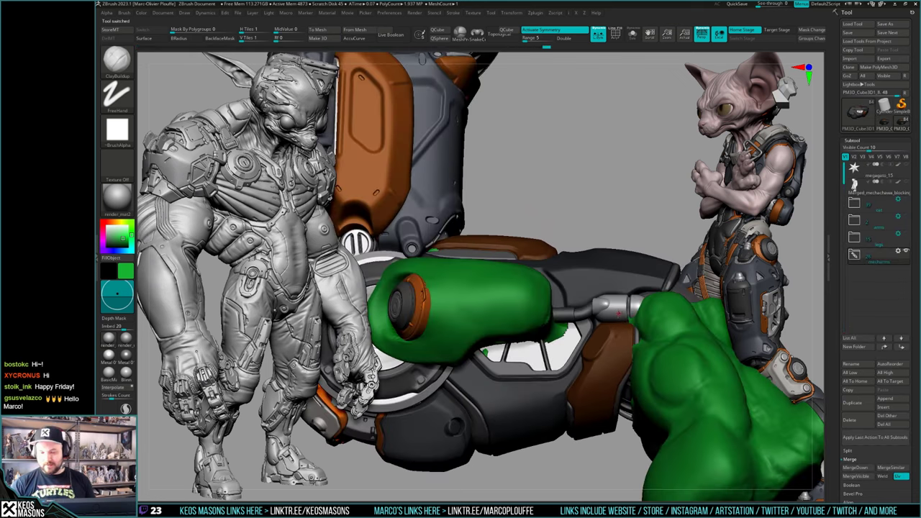
Step: Undo the last pane inflation on the forearm panel and check the window on the isolated part
{"action": "key", "text": "ctrl+z"}
{"action": "key", "text": "ctrl+z"}
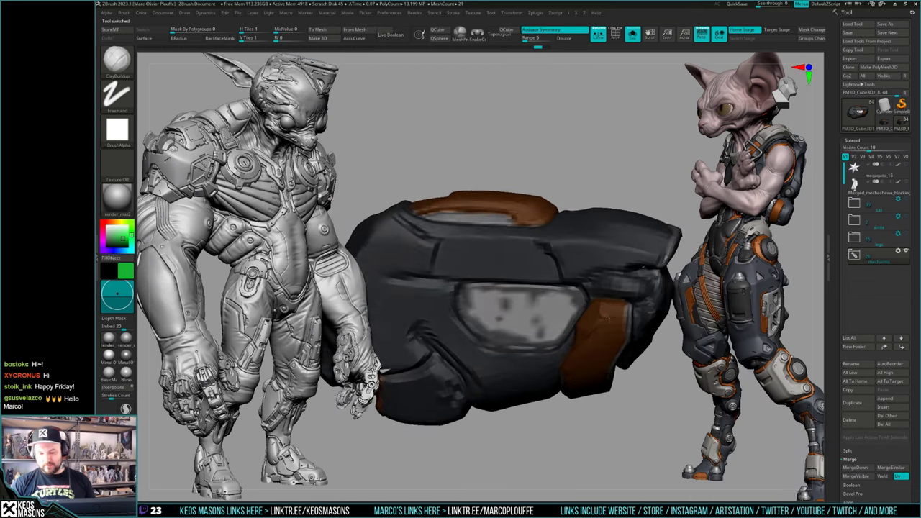
{"action": "right_click_drag", "start_coordinate": [609, 319], "coordinate": [622, 297]}
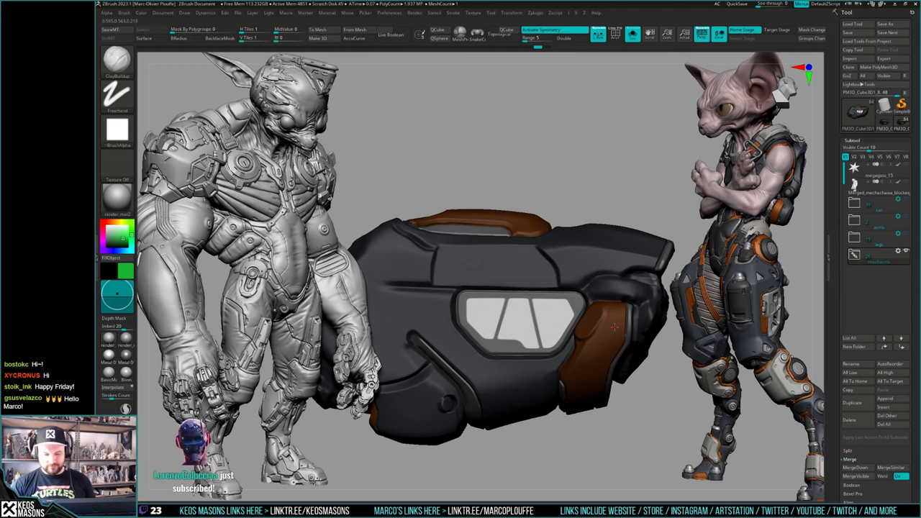
{"action": "right_click_drag", "start_coordinate": [615, 327], "coordinate": [613, 326]}
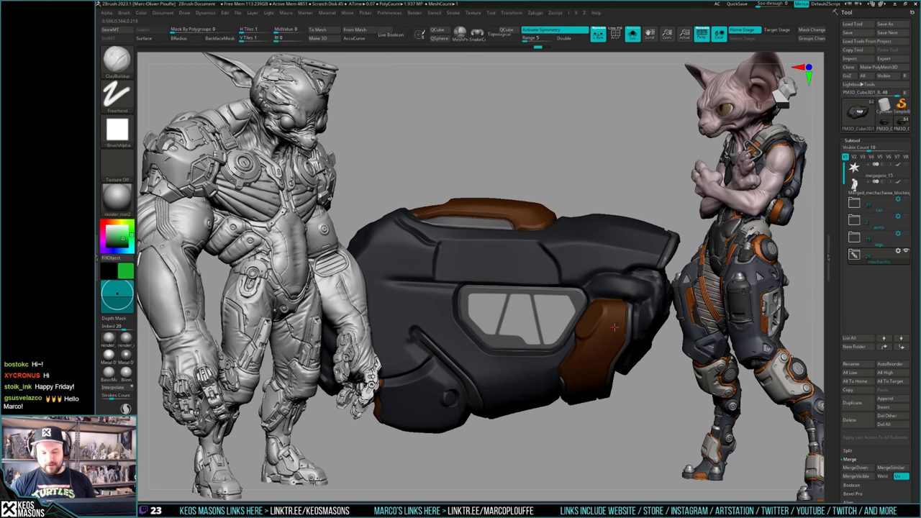
Step: Check the forearm panel's wireframe density, clear its mask and subdivide the mesh once
{"action": "key", "text": "shift+f"}
{"action": "right_click_drag", "start_coordinate": [616, 300], "coordinate": [617, 324]}
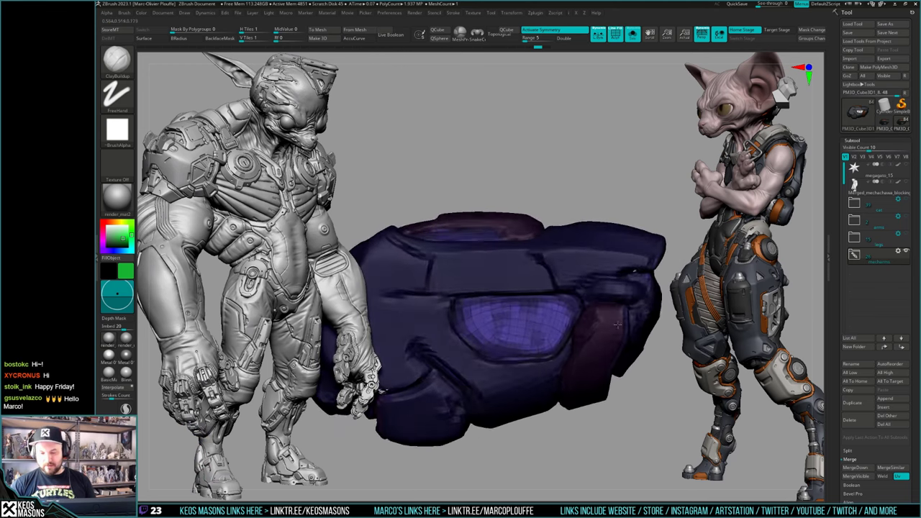
{"action": "key", "text": "shift+f"}
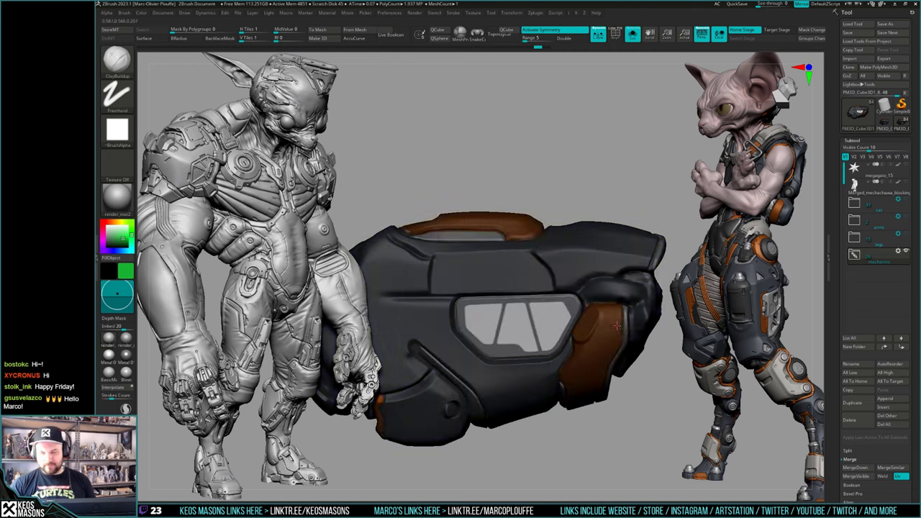
{"action": "left_click_drag", "start_coordinate": [618, 130], "coordinate": [626, 138], "text": "ctrl"}
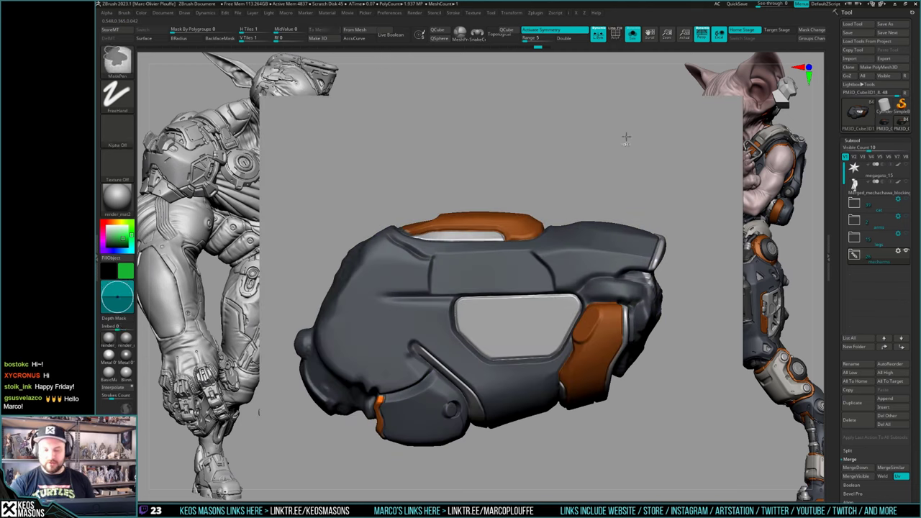
{"action": "left_click", "coordinate": [580, 309], "text": "ctrl+shift"}
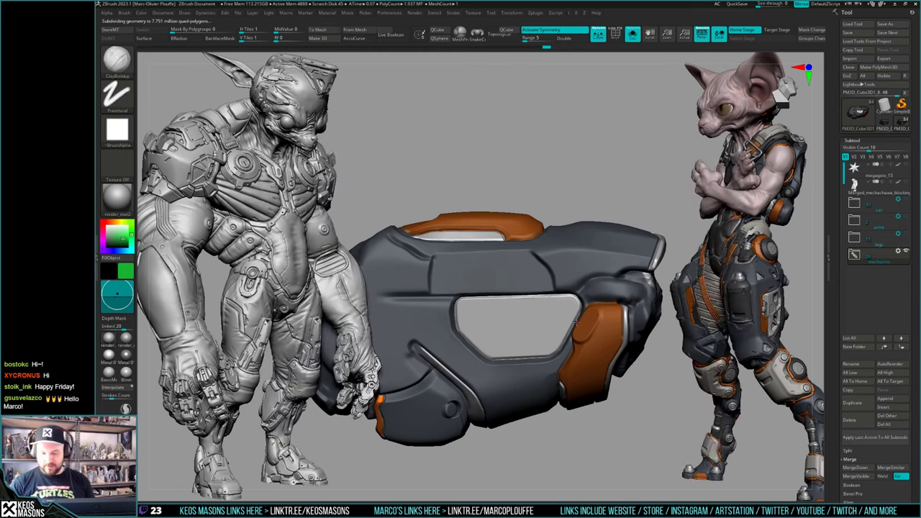
Step: Turn off LazyMouse for the mask brush and mask the recessed side-window surface, filling it up to its edges
{"action": "mouse_move", "coordinate": [573, 318]}
{"action": "right_mouse_down"}
{"action": "mouse_move", "coordinate": [600, 290]}
{"action": "mouse_move", "coordinate": [602, 298]}
{"action": "right_mouse_up"}
{"action": "key", "text": "s"}
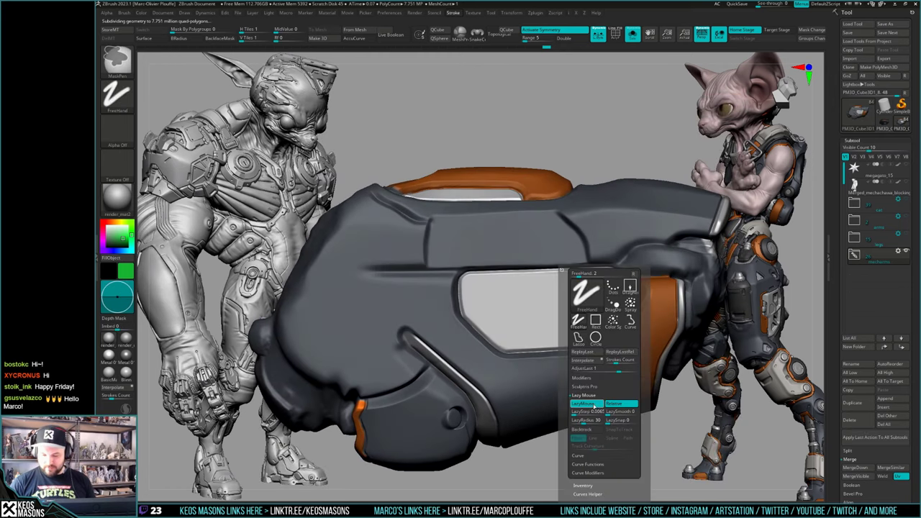
{"action": "left_click", "coordinate": [593, 404], "text": "ctrl"}
{"action": "mouse_move", "coordinate": [605, 289]}
{"action": "left_mouse_down", "text": "ctrl"}
{"action": "mouse_move", "coordinate": [578, 331]}
{"action": "mouse_move", "coordinate": [604, 287]}
{"action": "mouse_move", "coordinate": [478, 289]}
{"action": "mouse_move", "coordinate": [512, 340]}
{"action": "mouse_move", "coordinate": [570, 332]}
{"action": "mouse_move", "coordinate": [556, 303]}
{"action": "mouse_move", "coordinate": [515, 317]}
{"action": "mouse_move", "coordinate": [491, 299]}
{"action": "left_mouse_up", "text": "ctrl"}
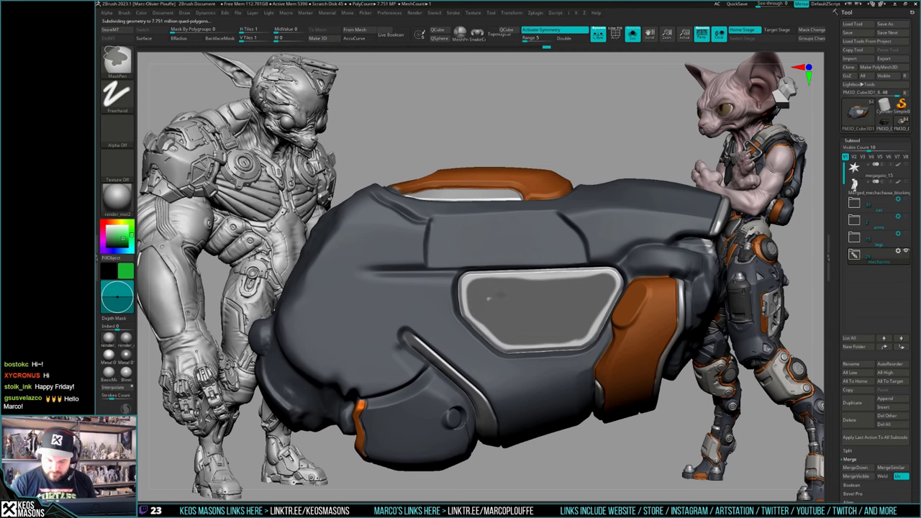
{"action": "mouse_move", "coordinate": [489, 298]}
{"action": "right_mouse_down"}
{"action": "mouse_move", "coordinate": [554, 309]}
{"action": "mouse_move", "coordinate": [595, 264]}
{"action": "right_mouse_up"}
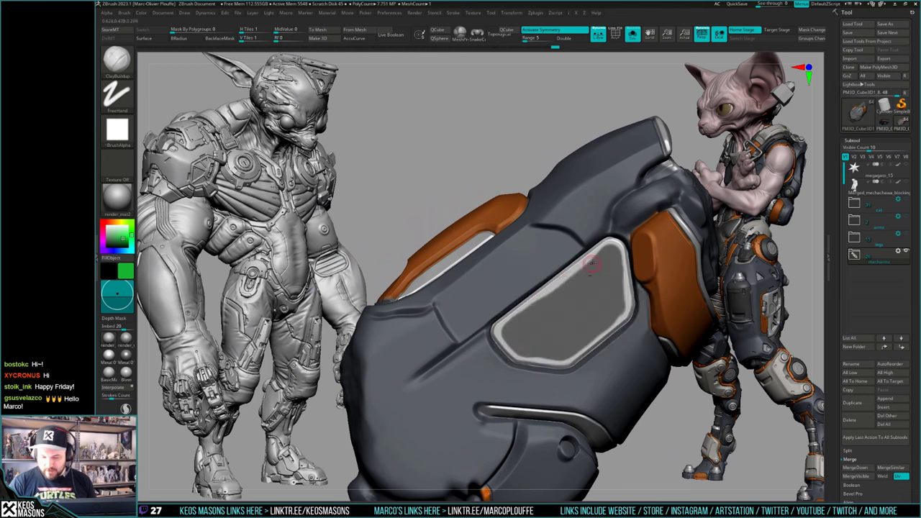
{"action": "left_click_drag", "start_coordinate": [608, 253], "coordinate": [501, 334], "text": "ctrl"}
{"action": "right_click_drag", "start_coordinate": [605, 257], "coordinate": [612, 276]}
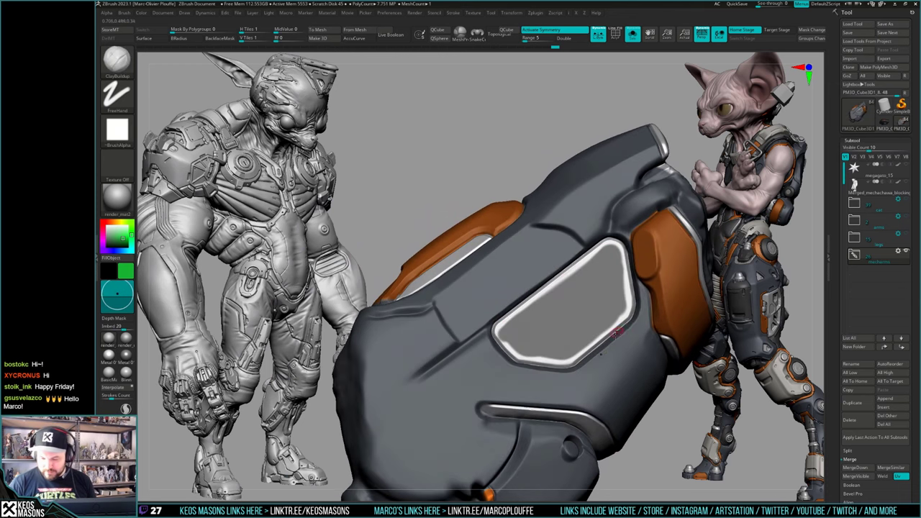
{"action": "left_click_drag", "start_coordinate": [578, 353], "coordinate": [627, 308], "text": "ctrl"}
Step: Unmask a band along the window's border so the mask pulls back from the rim
{"action": "mouse_move", "coordinate": [649, 296]}
{"action": "right_mouse_down"}
{"action": "mouse_move", "coordinate": [607, 304]}
{"action": "mouse_move", "coordinate": [633, 277]}
{"action": "mouse_move", "coordinate": [627, 263]}
{"action": "right_mouse_up"}
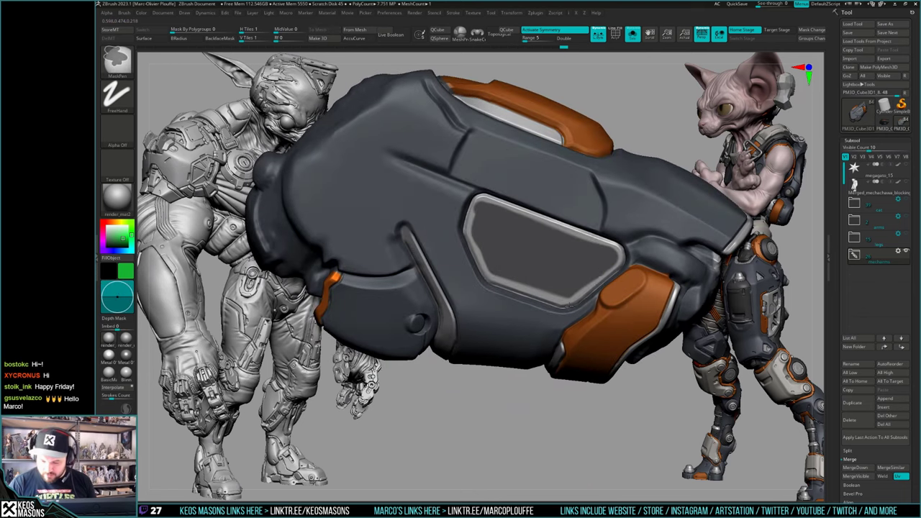
{"action": "left_click_drag", "start_coordinate": [573, 301], "coordinate": [616, 266], "text": "ctrl+alt"}
{"action": "mouse_move", "coordinate": [647, 254]}
{"action": "right_mouse_down"}
{"action": "mouse_move", "coordinate": [629, 309]}
{"action": "mouse_move", "coordinate": [602, 297]}
{"action": "right_mouse_up"}
{"action": "left_click_drag", "start_coordinate": [577, 311], "coordinate": [618, 260], "text": "ctrl+alt"}
Step: Turn LazyMouse back on and trim the window mask to crisp straight edges, undoing the stray strokes
{"action": "key", "text": "F3"}
{"action": "left_click", "coordinate": [609, 405], "text": "ctrl"}
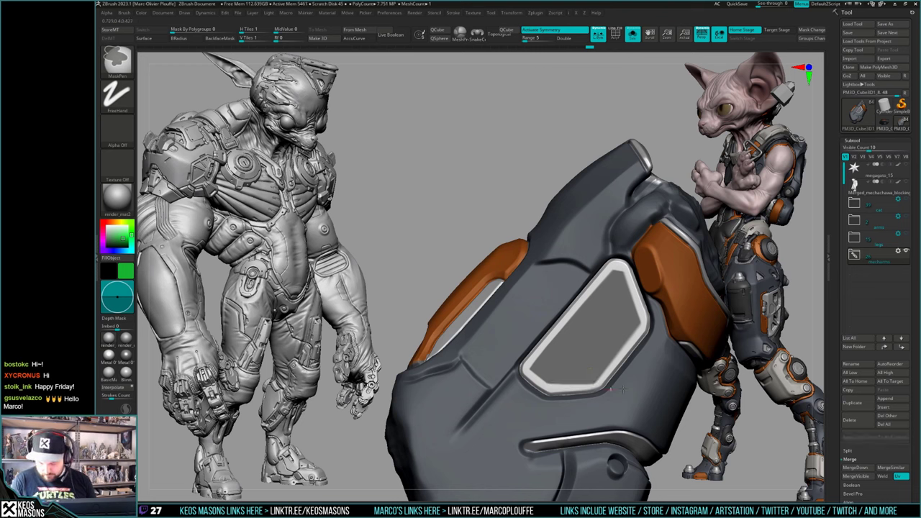
{"action": "key", "text": "ctrl+z"}
{"action": "mouse_move", "coordinate": [624, 387]}
{"action": "right_mouse_down"}
{"action": "mouse_move", "coordinate": [613, 356]}
{"action": "mouse_move", "coordinate": [616, 324]}
{"action": "mouse_move", "coordinate": [619, 336]}
{"action": "right_mouse_up"}
{"action": "key", "text": "ctrl+z"}
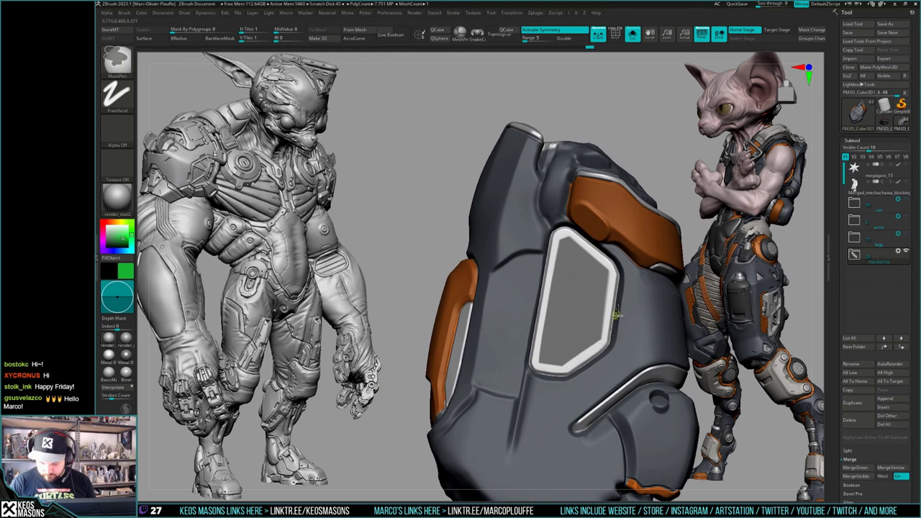
{"action": "key", "text": "ctrl+z"}
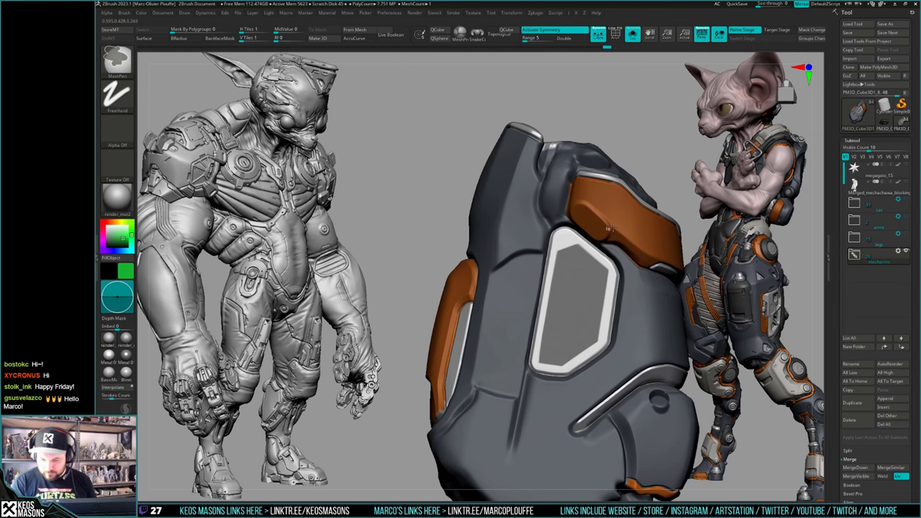
Step: Cut a stepped notch into the lower edge of the window mask, undoing the first attempt
{"action": "mouse_move", "coordinate": [610, 229]}
{"action": "right_mouse_down"}
{"action": "mouse_move", "coordinate": [654, 269]}
{"action": "mouse_move", "coordinate": [567, 280]}
{"action": "right_mouse_up"}
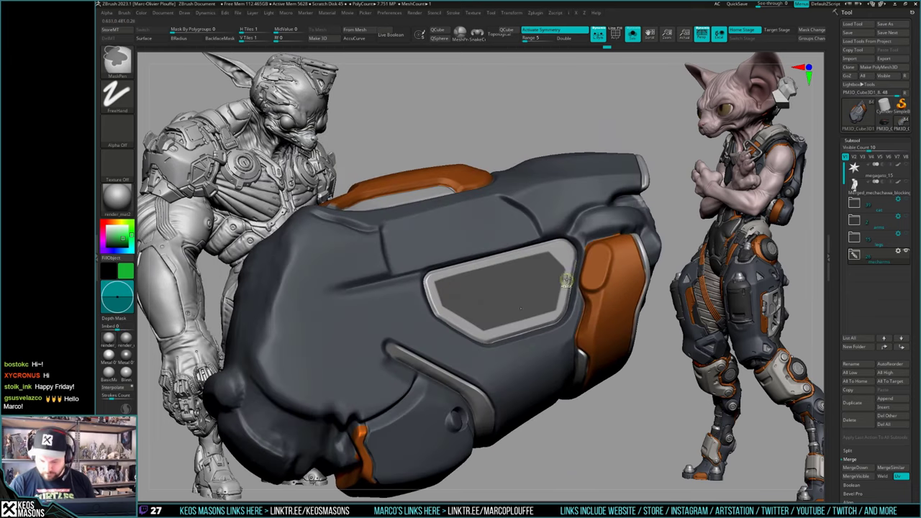
{"action": "mouse_move", "coordinate": [555, 341]}
{"action": "right_mouse_down"}
{"action": "mouse_move", "coordinate": [607, 317]}
{"action": "mouse_move", "coordinate": [631, 331]}
{"action": "mouse_move", "coordinate": [598, 331]}
{"action": "mouse_move", "coordinate": [572, 314]}
{"action": "mouse_move", "coordinate": [590, 310]}
{"action": "right_mouse_up"}
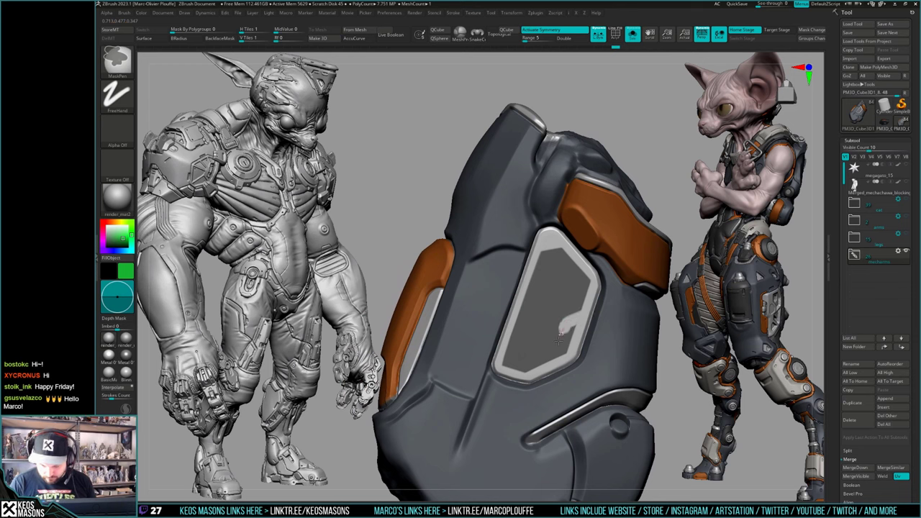
{"action": "left_click_drag", "start_coordinate": [559, 341], "coordinate": [546, 385], "text": "ctrl+alt"}
{"action": "key", "text": "ctrl+z"}
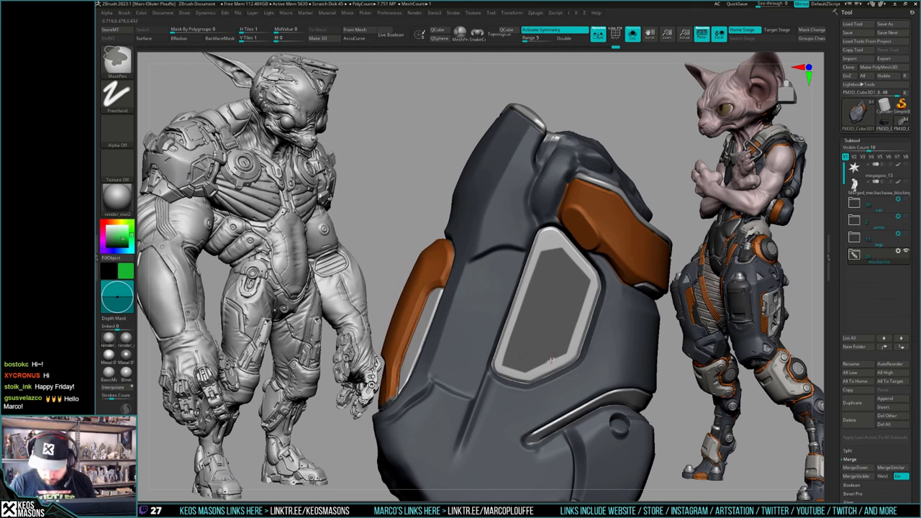
{"action": "left_click_drag", "start_coordinate": [559, 341], "coordinate": [570, 323], "text": "ctrl+alt"}
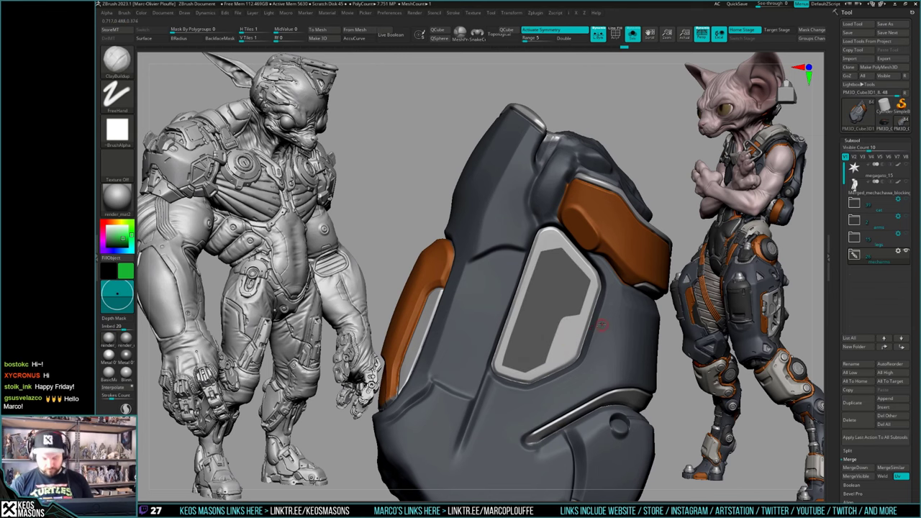
Step: Adjust the mask brush size and divide the window mask into three panes with two slanted unmasked bars
{"action": "mouse_move", "coordinate": [602, 325]}
{"action": "right_mouse_down"}
{"action": "mouse_move", "coordinate": [533, 306]}
{"action": "mouse_move", "coordinate": [586, 321]}
{"action": "mouse_move", "coordinate": [594, 310]}
{"action": "mouse_move", "coordinate": [601, 353]}
{"action": "mouse_move", "coordinate": [605, 342]}
{"action": "mouse_move", "coordinate": [612, 357]}
{"action": "mouse_move", "coordinate": [608, 338]}
{"action": "mouse_move", "coordinate": [583, 325]}
{"action": "right_mouse_up"}
{"action": "right_click", "coordinate": [539, 290]}
{"action": "right_click_drag", "start_coordinate": [538, 291], "coordinate": [530, 285]}
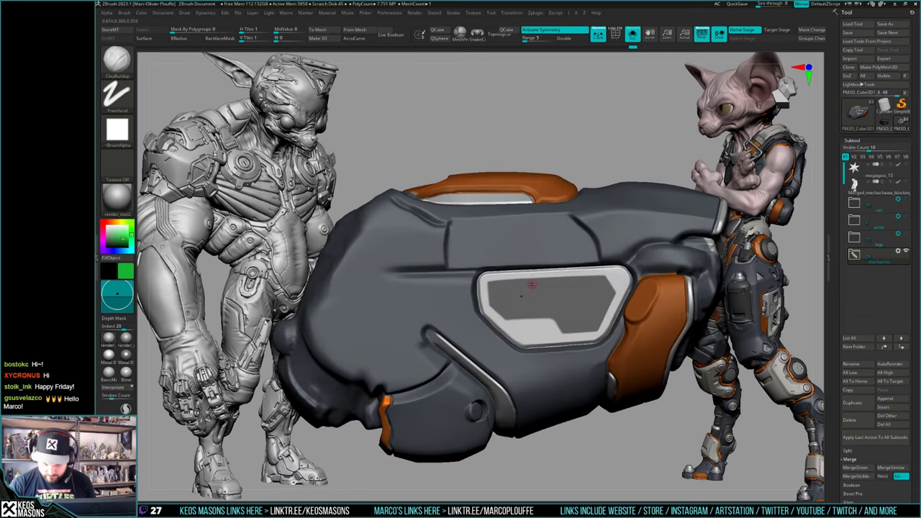
{"action": "left_click_drag", "start_coordinate": [531, 278], "coordinate": [515, 336], "text": "ctrl+alt"}
{"action": "key", "text": "space"}
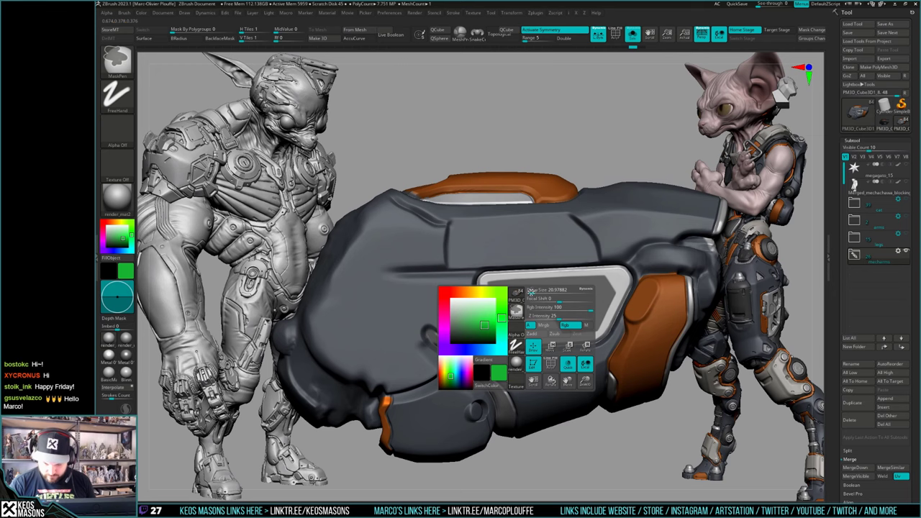
{"action": "key", "text": "space"}
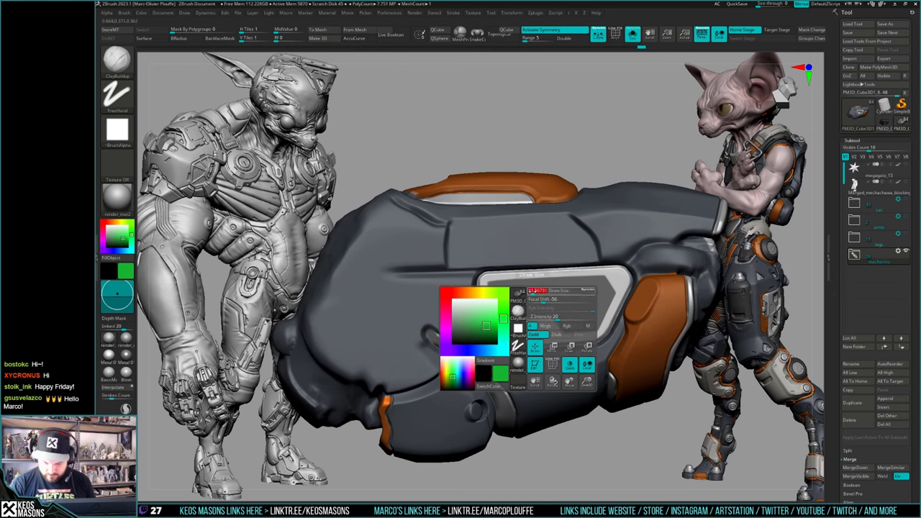
{"action": "key", "text": "ctrl"}
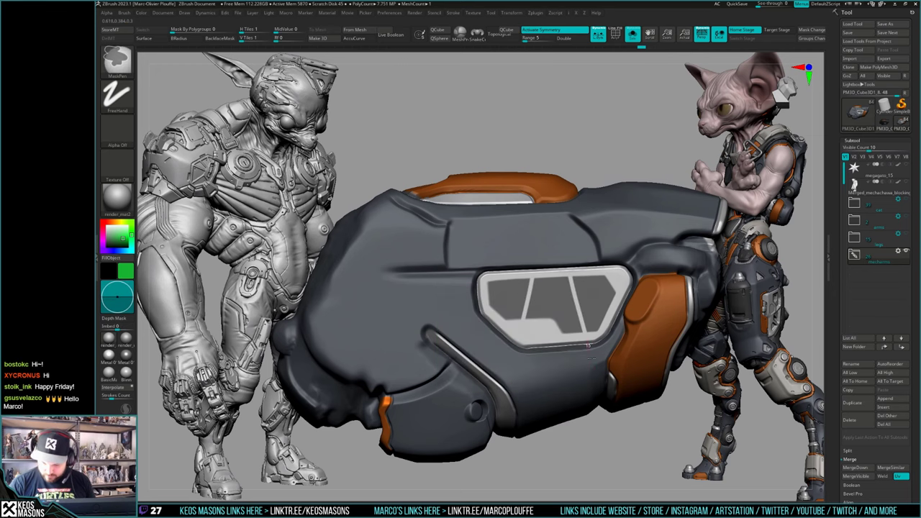
Step: Invert the mask so only the three window panes are left unmasked
{"action": "mouse_move", "coordinate": [591, 358]}
{"action": "right_mouse_down", "text": "ctrl"}
{"action": "mouse_move", "coordinate": [590, 320]}
{"action": "mouse_move", "coordinate": [603, 345]}
{"action": "mouse_move", "coordinate": [603, 381]}
{"action": "right_mouse_up", "text": "ctrl"}
{"action": "key", "text": "shift+s"}
{"action": "key", "text": "shift+s"}
{"action": "right_click_drag", "start_coordinate": [603, 381], "coordinate": [541, 425], "text": "alt"}
{"action": "mouse_move", "coordinate": [626, 298]}
{"action": "right_mouse_down", "text": "ctrl"}
{"action": "mouse_move", "coordinate": [609, 297]}
{"action": "mouse_move", "coordinate": [634, 220]}
{"action": "right_mouse_up", "text": "ctrl"}
Step: Try to recess the three unmasked window panes with a slight negative Inflate deformation and clear the mask
{"action": "key", "text": "w"}
{"action": "left_click_drag", "start_coordinate": [848, 317], "coordinate": [847, 206]}
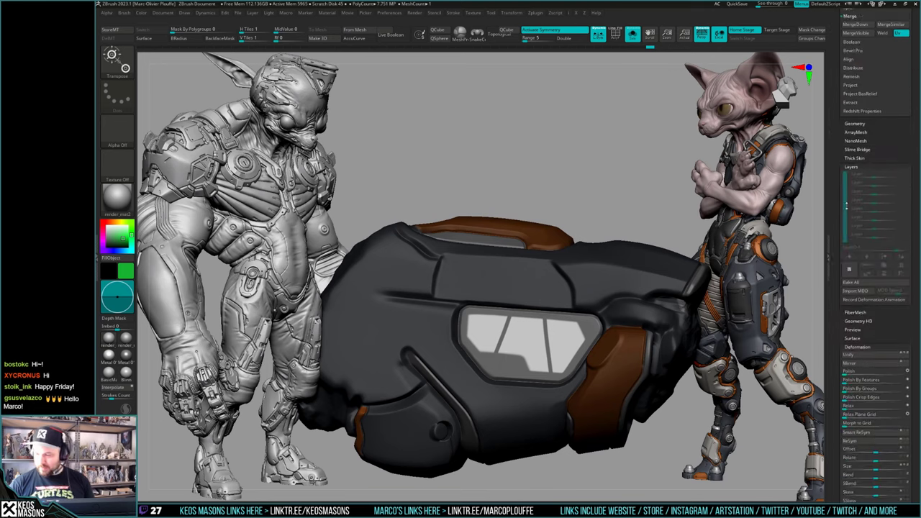
{"action": "scroll", "coordinate": [846, 205], "scroll_direction": "down", "scroll_amount": 5}
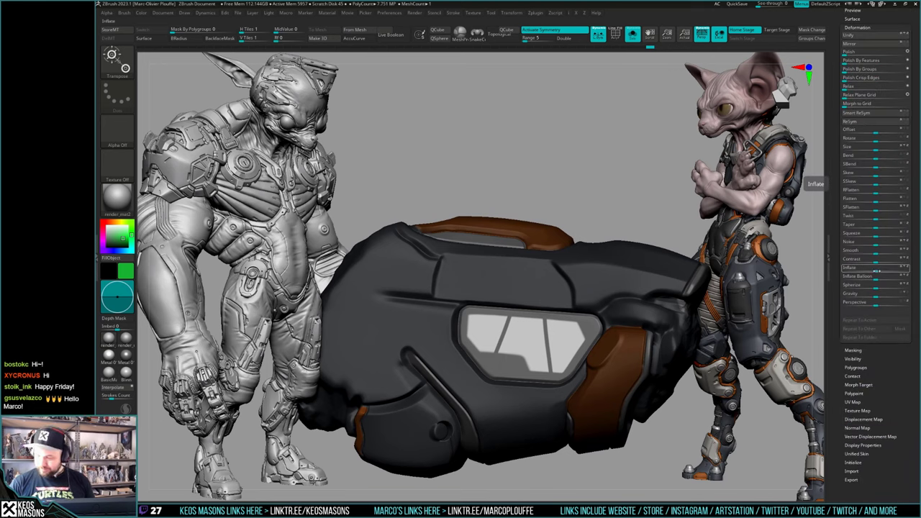
{"action": "left_click_drag", "start_coordinate": [876, 271], "coordinate": [871, 271]}
{"action": "key", "text": "q"}
{"action": "right_click_drag", "start_coordinate": [648, 302], "coordinate": [656, 241], "text": "ctrl"}
{"action": "left_click", "coordinate": [656, 241], "text": "ctrl"}
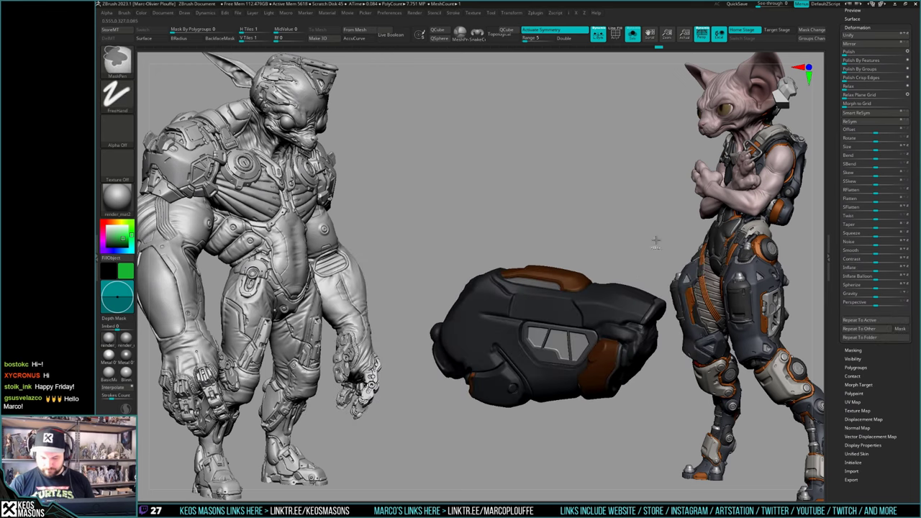
{"action": "left_click_drag", "start_coordinate": [656, 241], "coordinate": [701, 388], "text": "ctrl"}
Step: Undo the pane deformation and mask changes back to the window mask divided only by its first slanted bar
{"action": "mouse_move", "coordinate": [590, 385]}
{"action": "right_mouse_down"}
{"action": "mouse_move", "coordinate": [497, 394]}
{"action": "mouse_move", "coordinate": [590, 386]}
{"action": "mouse_move", "coordinate": [633, 334]}
{"action": "mouse_move", "coordinate": [597, 358]}
{"action": "right_mouse_up"}
{"action": "key", "text": "alt+s"}
{"action": "key", "text": "alt+s"}
{"action": "key", "text": "f"}
{"action": "key", "text": "ctrl+z"}
{"action": "key", "text": "ctrl+z"}
{"action": "key", "text": "ctrl+z"}
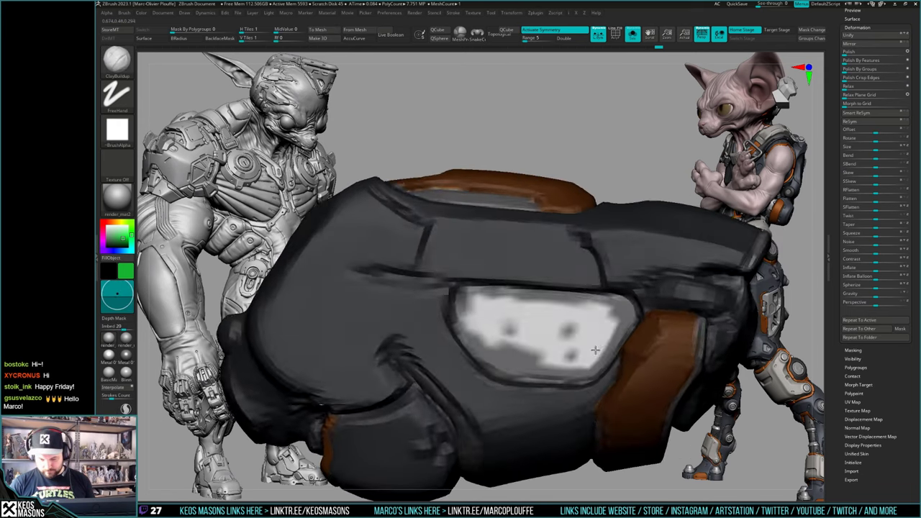
{"action": "key", "text": "ctrl+i"}
{"action": "key", "text": "ctrl+z"}
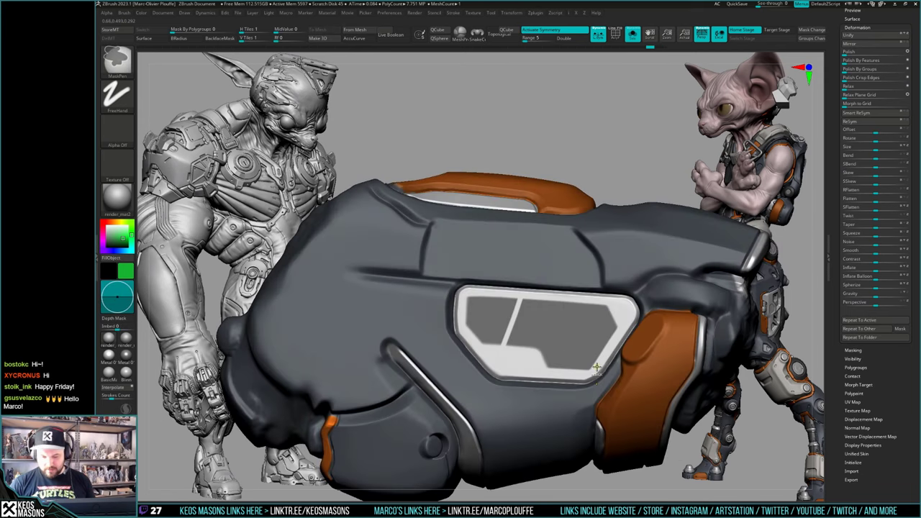
{"action": "key", "text": "ctrl+z"}
Step: Adjust the mask brush size and redraw the second slanted bar across the window mask, undoing the misplaced attempts
{"action": "key", "text": "space"}
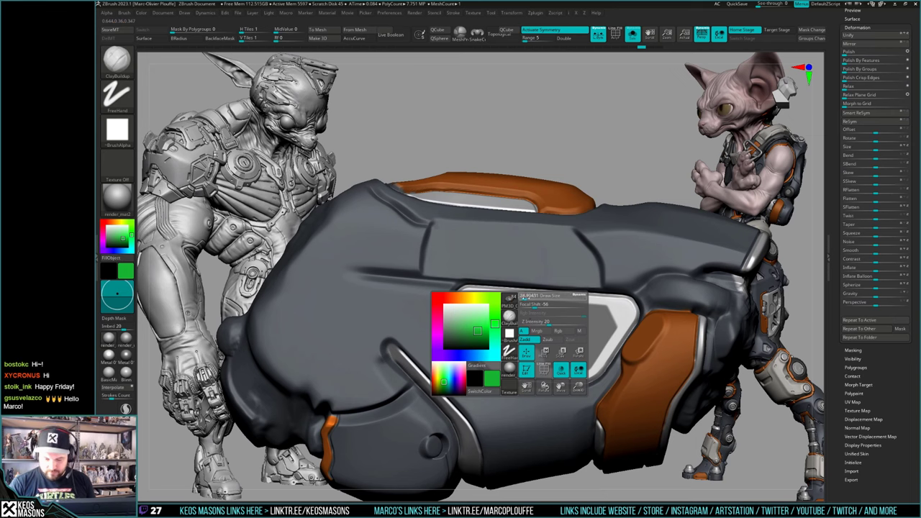
{"action": "left_click_drag", "start_coordinate": [526, 297], "coordinate": [499, 366]}
{"action": "left_click_drag", "start_coordinate": [568, 296], "coordinate": [577, 372], "text": "ctrl"}
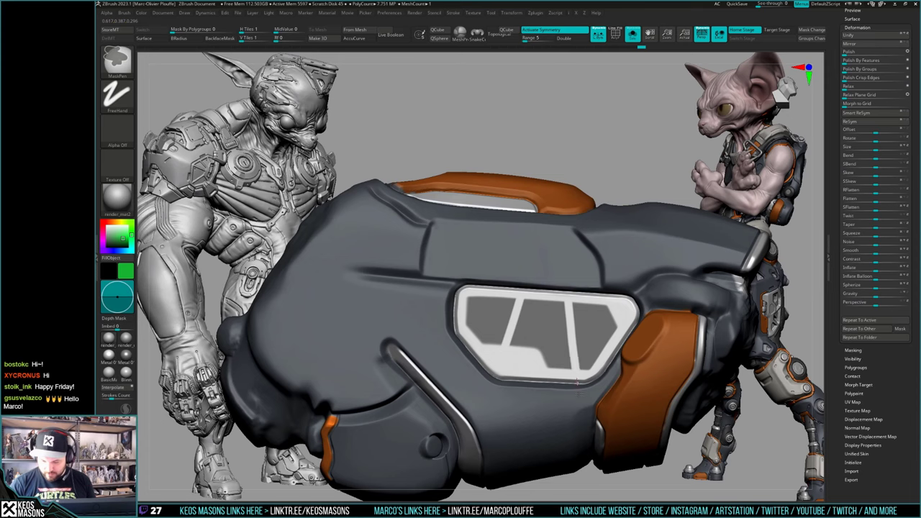
{"action": "key", "text": "alt+z"}
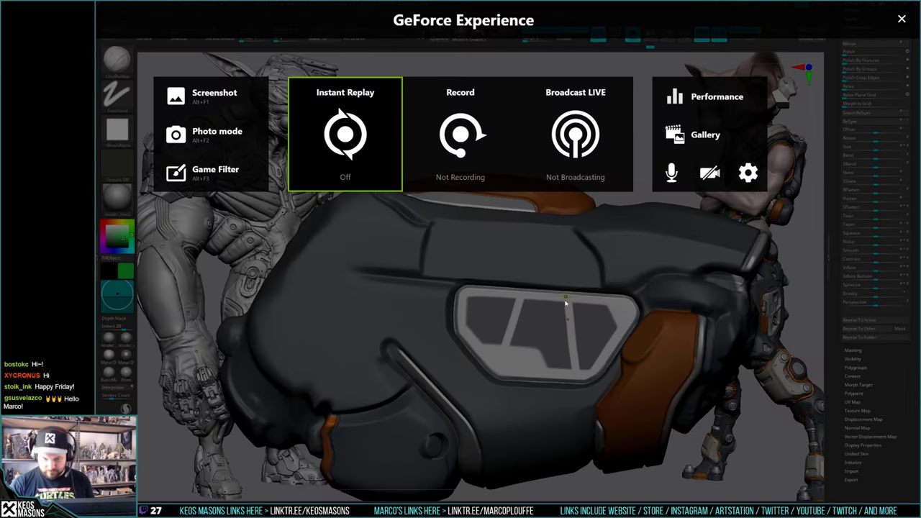
{"action": "key", "text": "alt+z"}
{"action": "key", "text": "ctrl+z"}
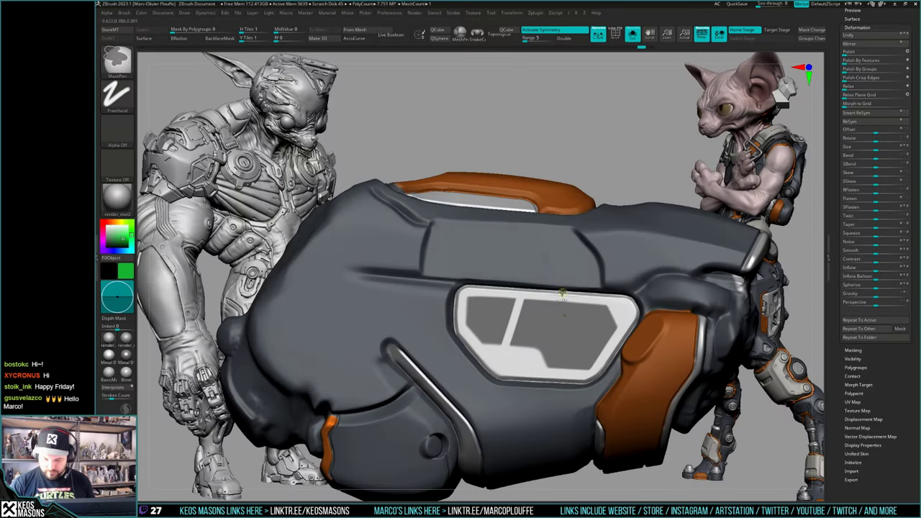
{"action": "left_click_drag", "start_coordinate": [563, 295], "coordinate": [577, 370], "text": "ctrl"}
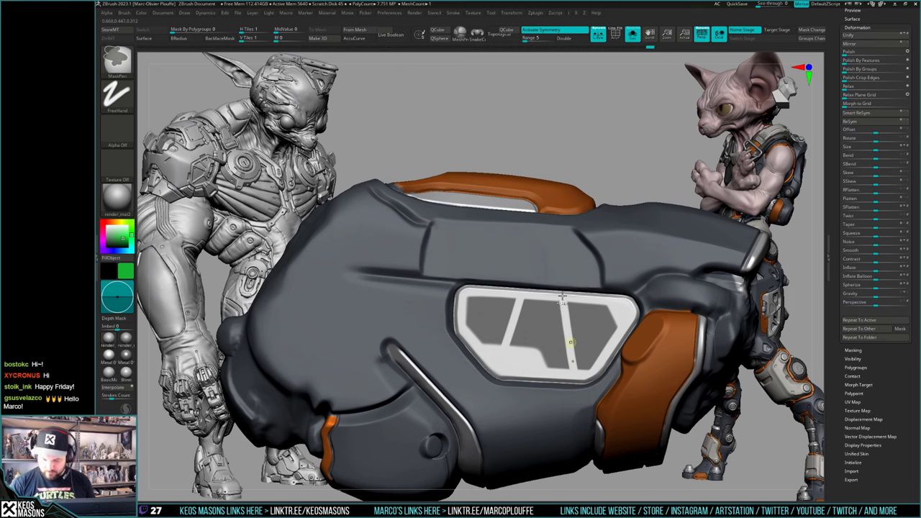
{"action": "key", "text": "ctrl+z"}
{"action": "left_click_drag", "start_coordinate": [560, 294], "coordinate": [578, 408], "text": "ctrl"}
Step: Invert the mask and recess the three unmasked window panes with a slight negative Inflate deformation
{"action": "mouse_move", "coordinate": [578, 411]}
{"action": "right_mouse_down", "text": "ctrl"}
{"action": "mouse_move", "coordinate": [597, 336]}
{"action": "mouse_move", "coordinate": [612, 426]}
{"action": "right_mouse_up", "text": "ctrl"}
{"action": "left_click", "coordinate": [639, 192], "text": "ctrl"}
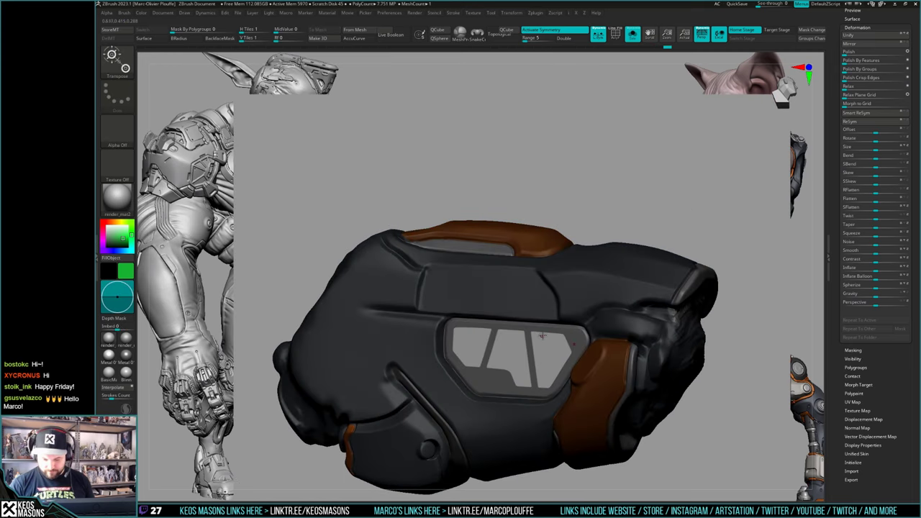
{"action": "left_click_drag", "start_coordinate": [877, 271], "coordinate": [872, 271]}
{"action": "right_click_drag", "start_coordinate": [568, 365], "coordinate": [594, 353]}
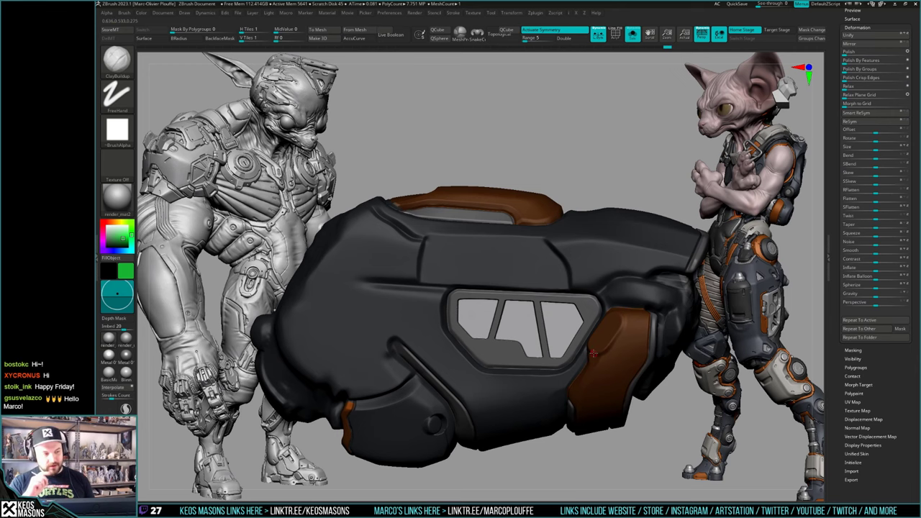
{"action": "right_click_drag", "start_coordinate": [594, 327], "coordinate": [593, 316]}
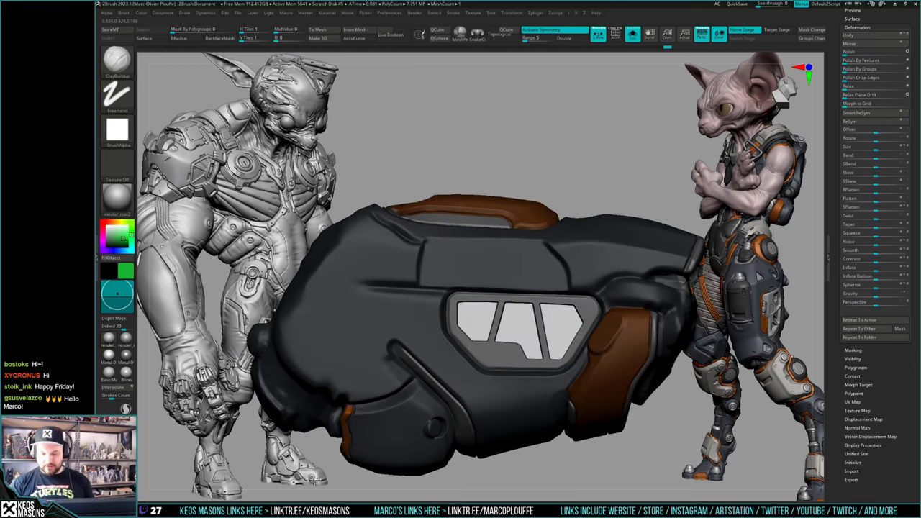
Step: Invert the mask back onto the three panes, and blur and sharpen it to pull it inside the pane edges
{"action": "left_click", "coordinate": [644, 182], "text": "ctrl"}
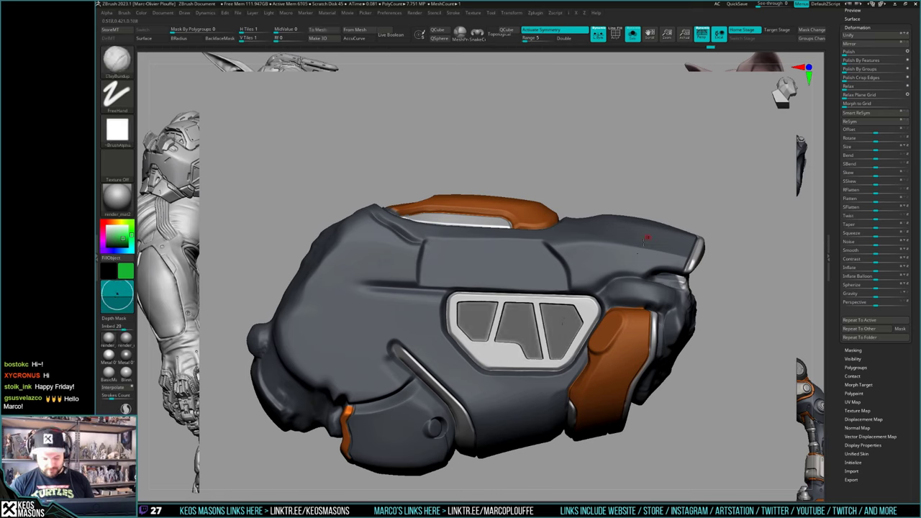
{"action": "left_click_drag", "start_coordinate": [640, 253], "coordinate": [640, 256]}
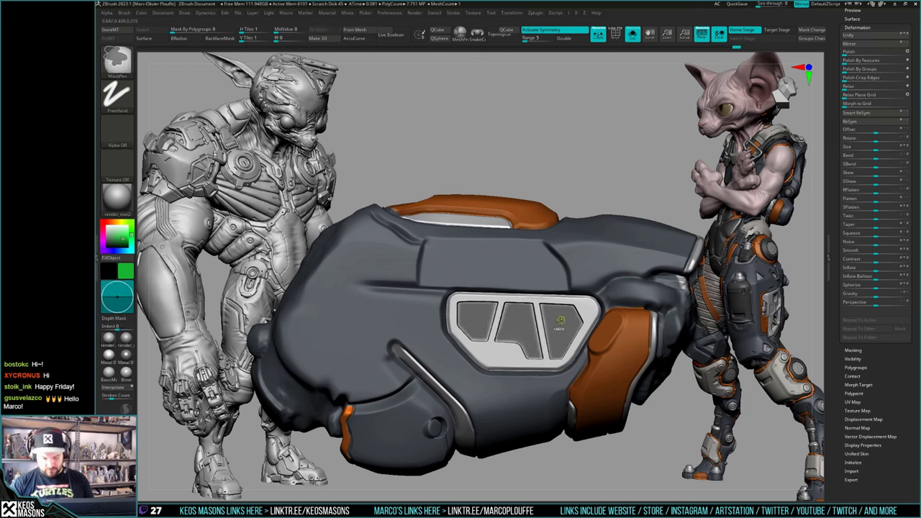
{"action": "left_click", "coordinate": [561, 321], "text": "ctrl"}
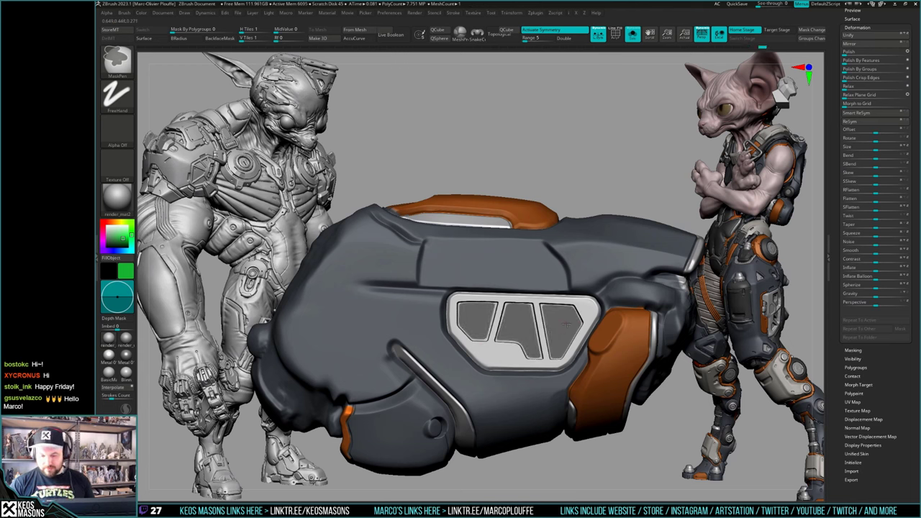
{"action": "left_click", "coordinate": [566, 325], "text": "ctrl"}
{"action": "left_click", "coordinate": [565, 325], "text": "ctrl"}
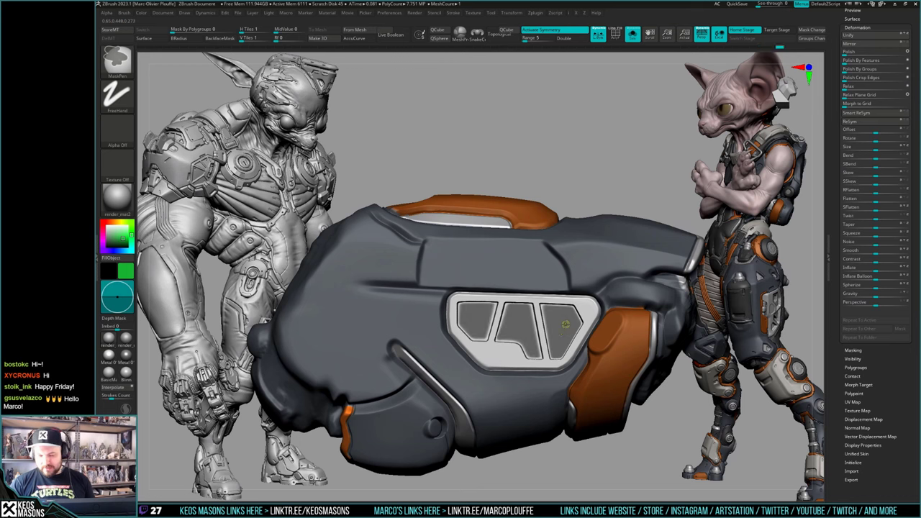
{"action": "left_click", "coordinate": [566, 325], "text": "ctrl"}
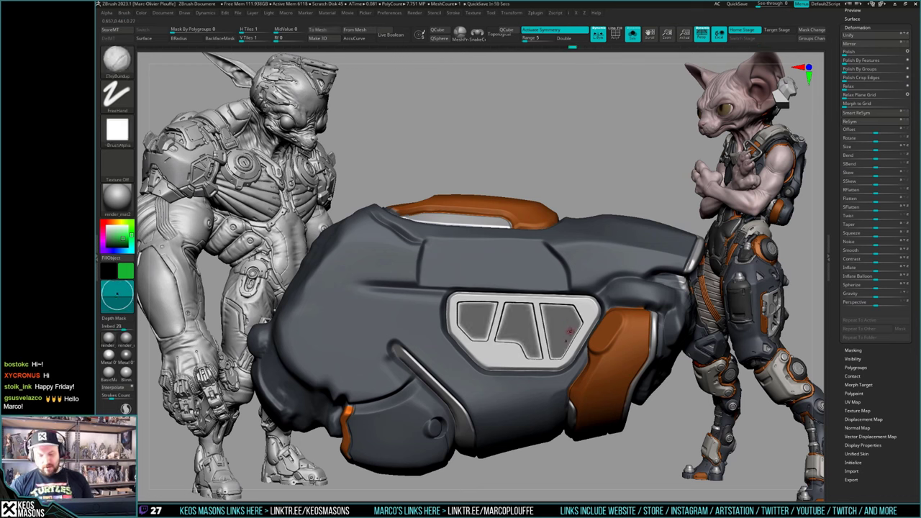
{"action": "key", "text": "ctrl"}
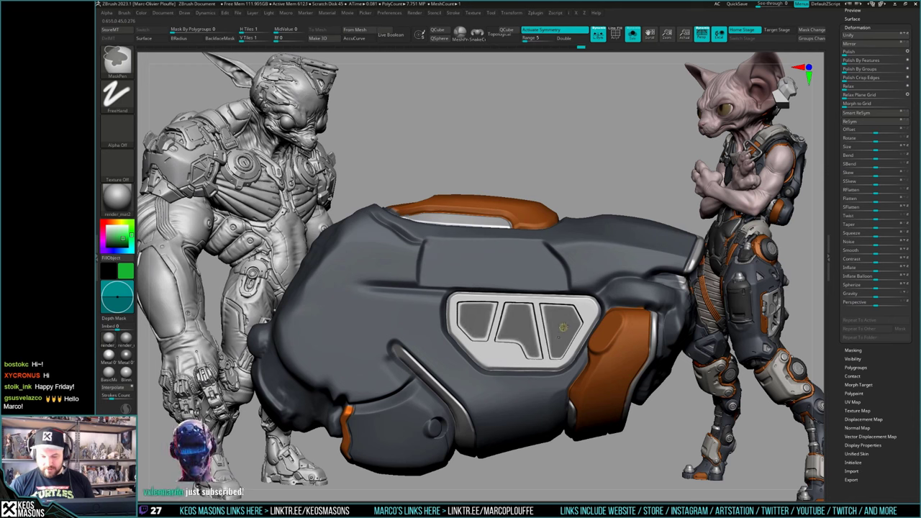
{"action": "left_click", "coordinate": [564, 327], "text": "ctrl+alt"}
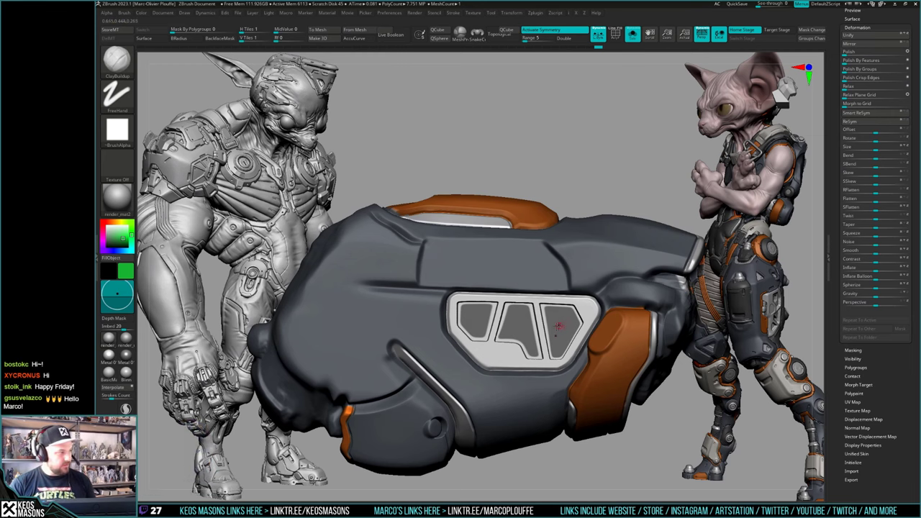
Step: Examine the recessed window panes from several angles, switching the subdivision level down and back up
{"action": "right_click_drag", "start_coordinate": [558, 326], "coordinate": [531, 335], "text": "ctrl"}
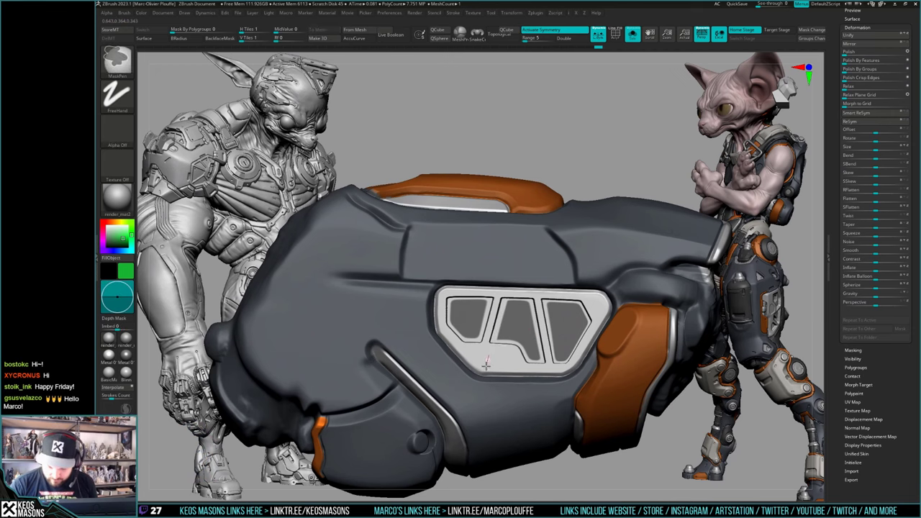
{"action": "key", "text": "ctrl"}
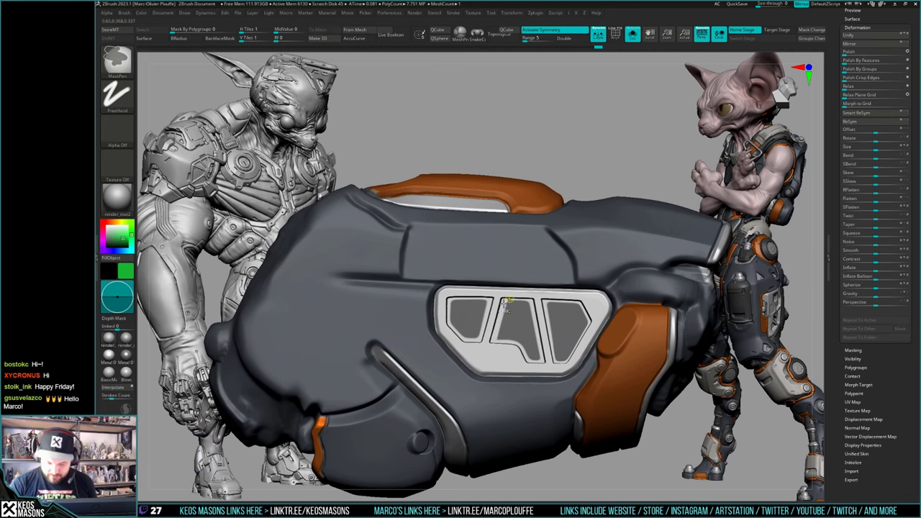
{"action": "mouse_move", "coordinate": [528, 285]}
{"action": "right_mouse_down"}
{"action": "mouse_move", "coordinate": [539, 365]}
{"action": "mouse_move", "coordinate": [558, 276]}
{"action": "right_mouse_up"}
{"action": "key", "text": "shift+d"}
{"action": "key", "text": "shift+d"}
{"action": "key", "text": "d"}
{"action": "key", "text": "d"}
{"action": "key", "text": "ctrl"}
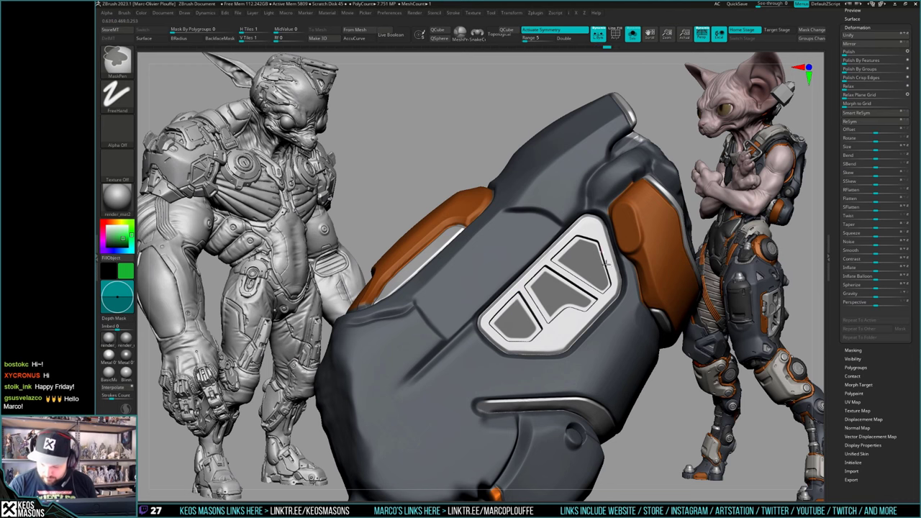
{"action": "mouse_move", "coordinate": [593, 270]}
{"action": "right_mouse_down"}
{"action": "mouse_move", "coordinate": [602, 309]}
{"action": "mouse_move", "coordinate": [598, 271]}
{"action": "mouse_move", "coordinate": [633, 277]}
{"action": "mouse_move", "coordinate": [607, 325]}
{"action": "mouse_move", "coordinate": [584, 273]}
{"action": "mouse_move", "coordinate": [590, 288]}
{"action": "mouse_move", "coordinate": [594, 257]}
{"action": "right_mouse_up"}
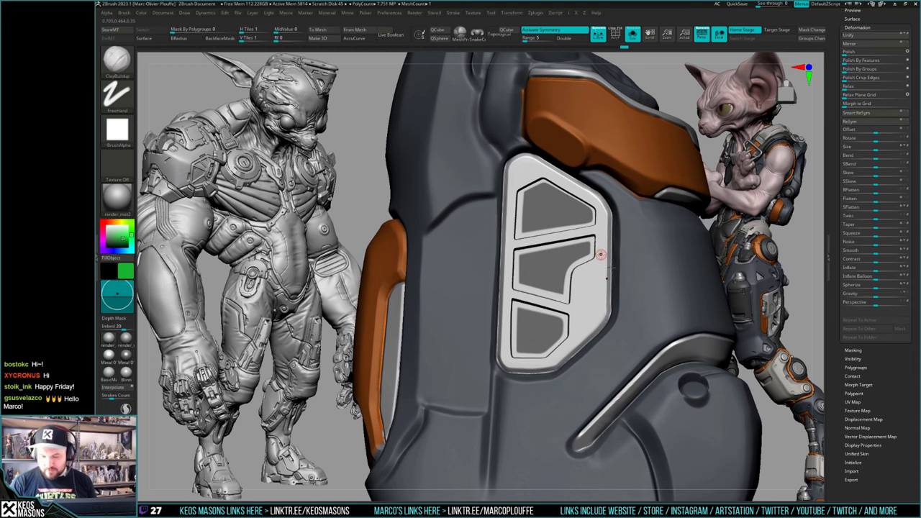
{"action": "mouse_move", "coordinate": [603, 251]}
{"action": "right_mouse_down", "text": "alt"}
{"action": "mouse_move", "coordinate": [595, 304]}
{"action": "mouse_move", "coordinate": [598, 257]}
{"action": "right_mouse_up", "text": "alt"}
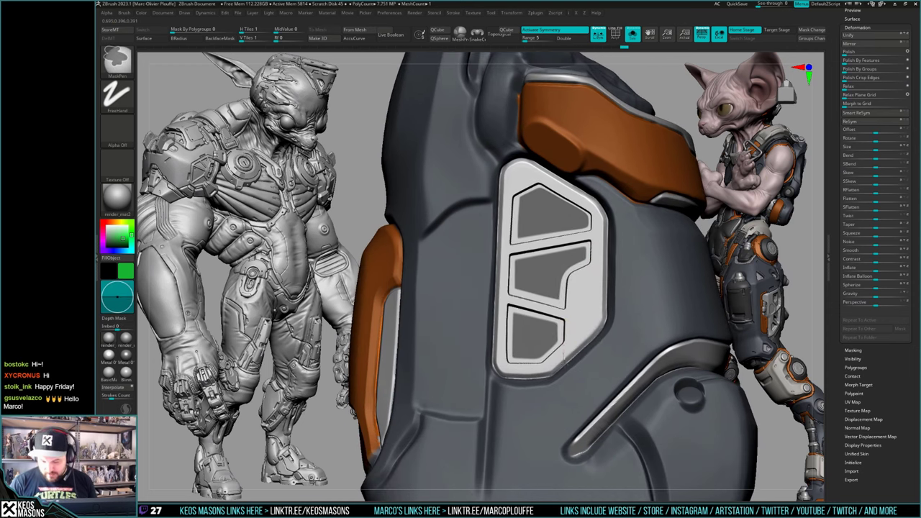
{"action": "mouse_move", "coordinate": [555, 341]}
{"action": "right_mouse_down", "text": "alt"}
{"action": "mouse_move", "coordinate": [589, 288]}
{"action": "mouse_move", "coordinate": [584, 271]}
{"action": "mouse_move", "coordinate": [594, 272]}
{"action": "right_mouse_up", "text": "alt"}
{"action": "left_click", "coordinate": [585, 295], "text": "ctrl"}
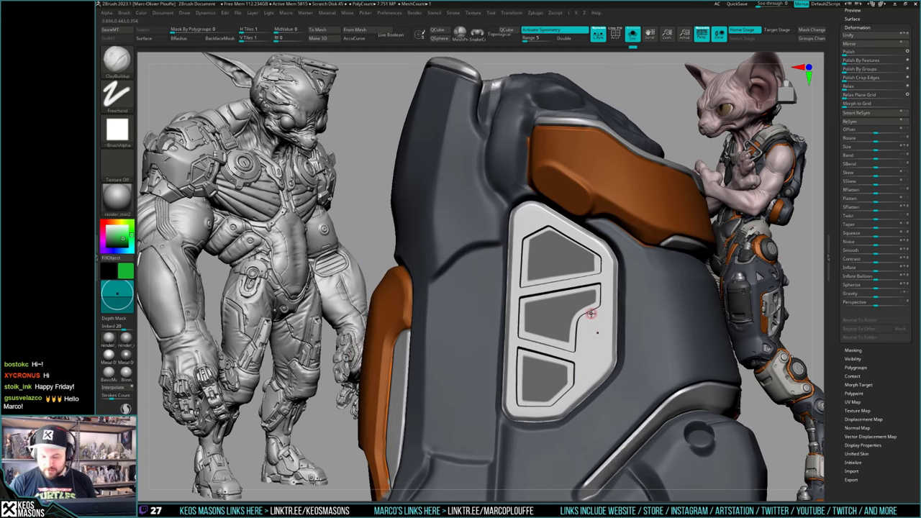
{"action": "mouse_move", "coordinate": [577, 328]}
{"action": "right_mouse_down"}
{"action": "mouse_move", "coordinate": [568, 389]}
{"action": "mouse_move", "coordinate": [636, 316]}
{"action": "mouse_move", "coordinate": [640, 290]}
{"action": "mouse_move", "coordinate": [596, 291]}
{"action": "mouse_move", "coordinate": [575, 310]}
{"action": "mouse_move", "coordinate": [581, 342]}
{"action": "mouse_move", "coordinate": [568, 276]}
{"action": "right_mouse_up"}
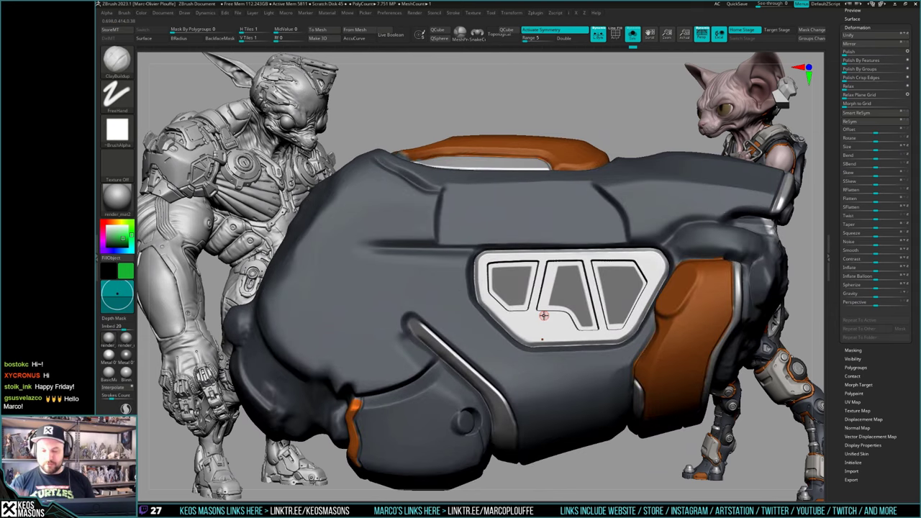
Step: Adjust the mask brush size and cut thin slanted unmasked bars across the middle and right pane masks, redoing misplaced strokes
{"action": "right_click", "coordinate": [571, 333]}
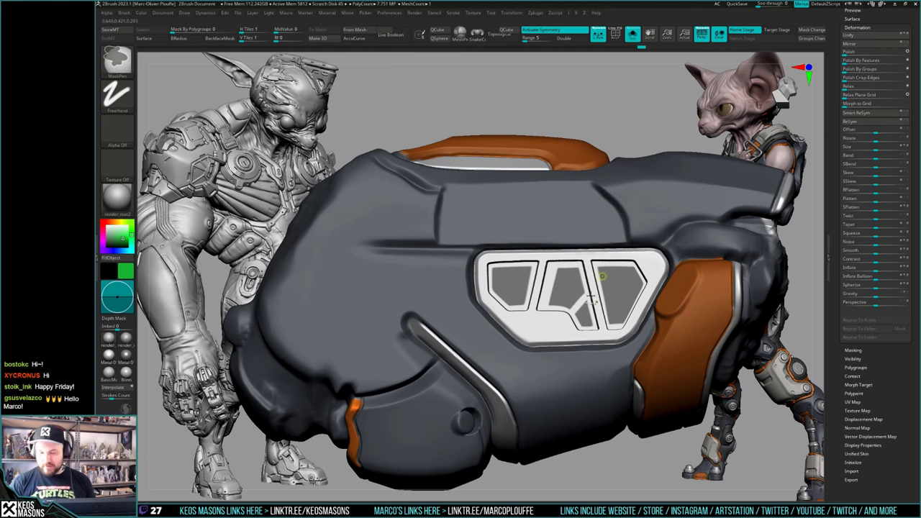
{"action": "key", "text": "space"}
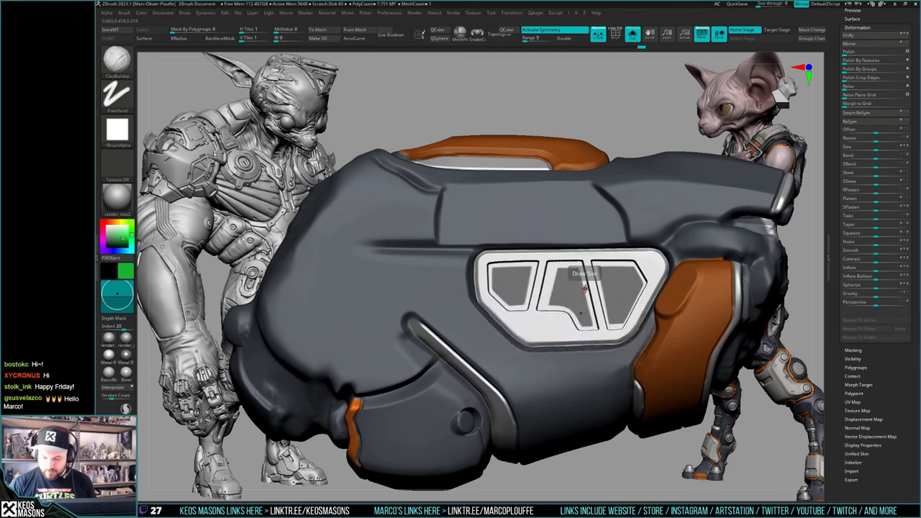
{"action": "key", "text": "space"}
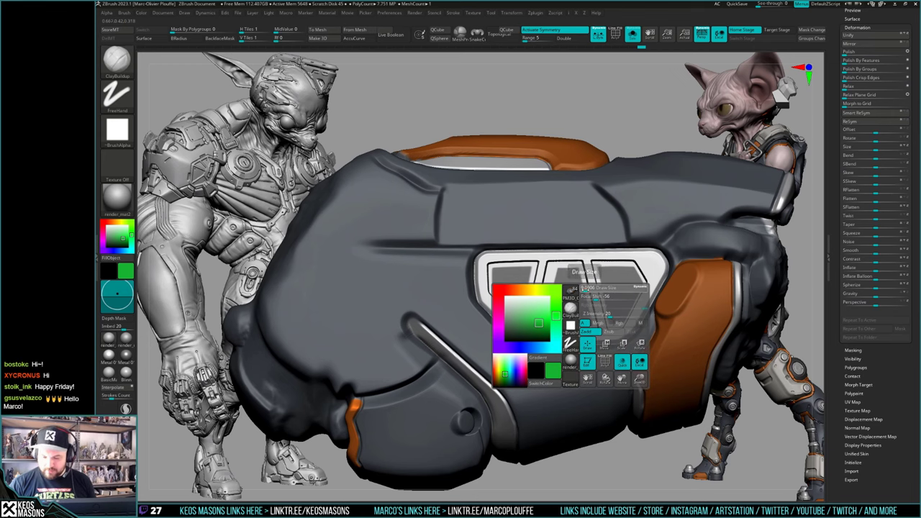
{"action": "left_click", "coordinate": [585, 289]}
{"action": "left_click_drag", "start_coordinate": [588, 279], "coordinate": [556, 330], "text": "ctrl+alt"}
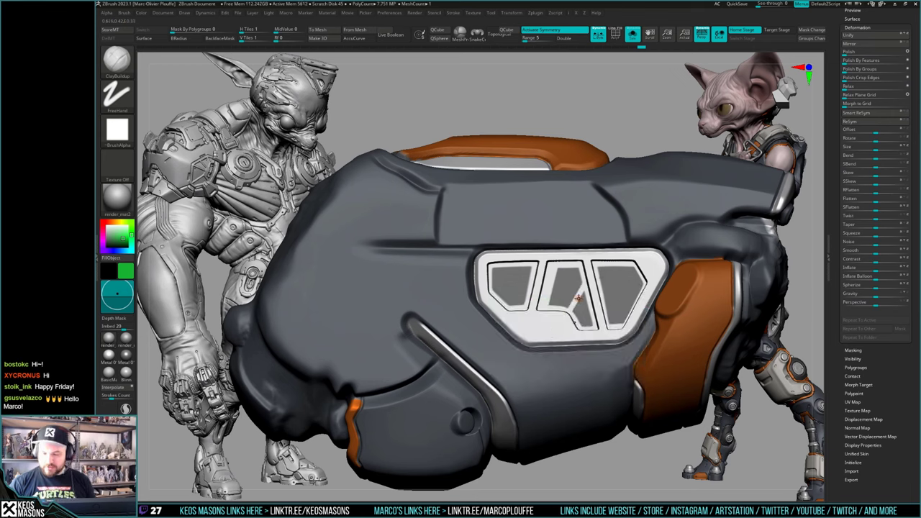
{"action": "key", "text": "ctrl"}
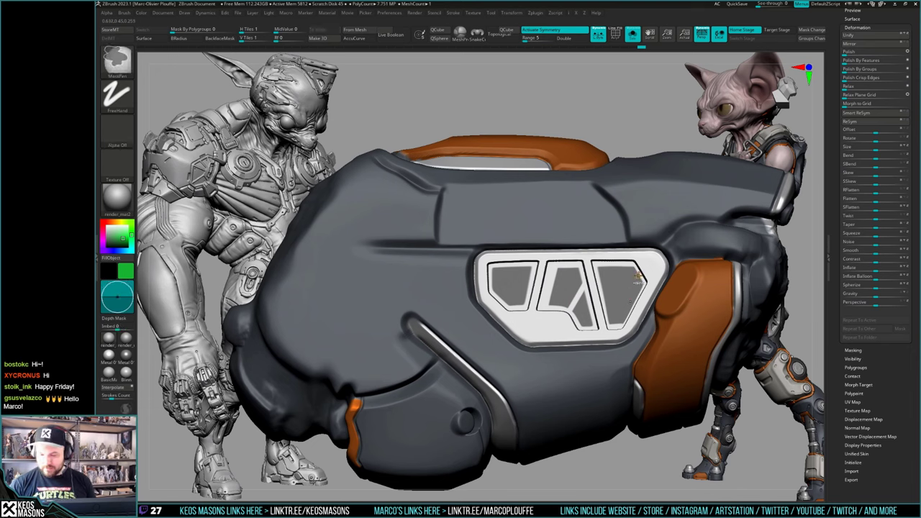
{"action": "left_click_drag", "start_coordinate": [577, 301], "coordinate": [567, 315], "text": "ctrl"}
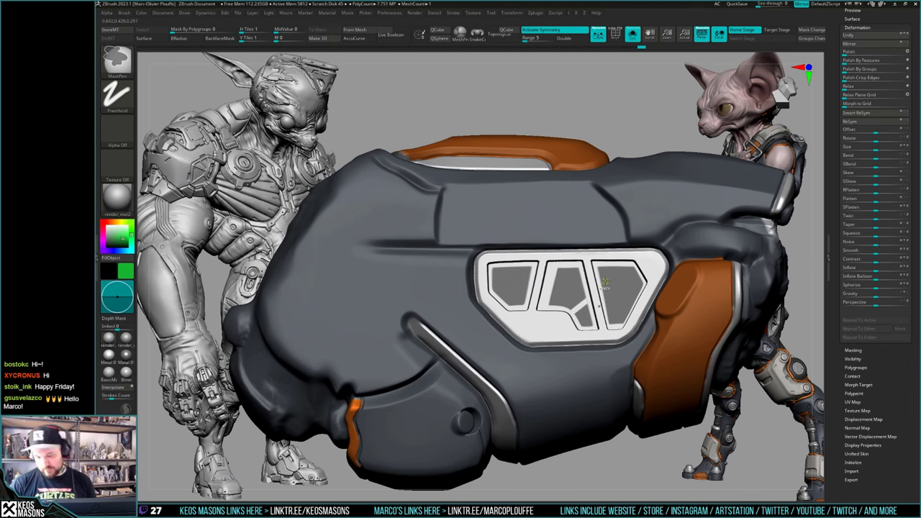
{"action": "key", "text": "ctrl"}
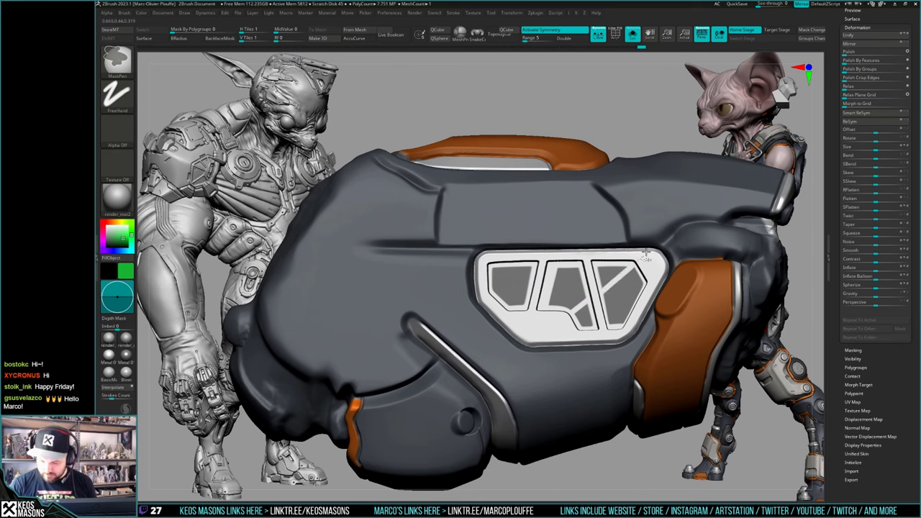
{"action": "left_click_drag", "start_coordinate": [611, 258], "coordinate": [646, 327], "text": "ctrl+alt"}
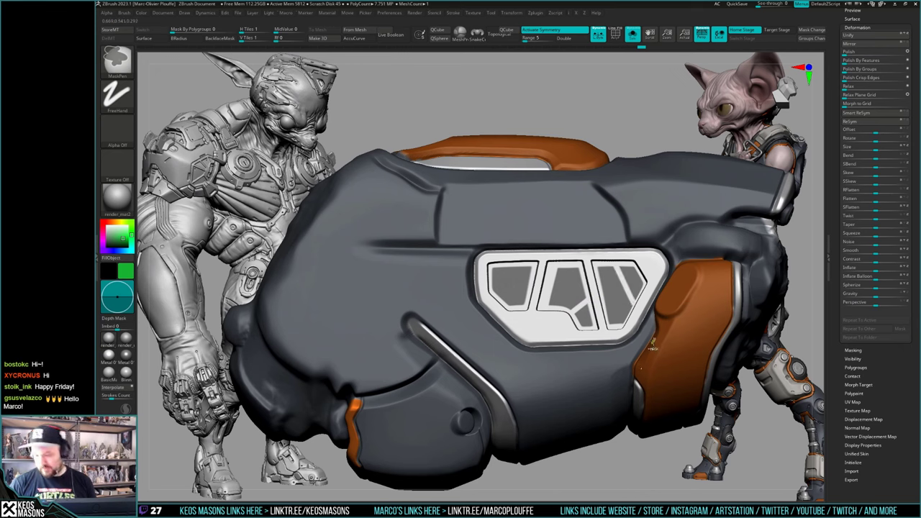
Step: Undo the last slanted bar in the right pane's mask, and check the pane masks by inverting them and back
{"action": "key", "text": "ctrl+z"}
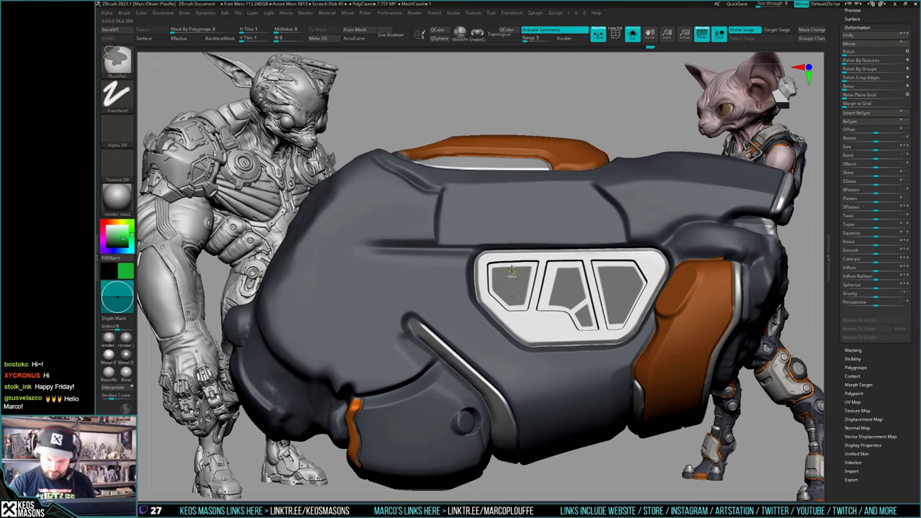
{"action": "mouse_move", "coordinate": [572, 338]}
{"action": "right_mouse_down", "text": "alt"}
{"action": "mouse_move", "coordinate": [576, 295]}
{"action": "mouse_move", "coordinate": [617, 341]}
{"action": "mouse_move", "coordinate": [639, 312]}
{"action": "mouse_move", "coordinate": [615, 353]}
{"action": "mouse_move", "coordinate": [616, 328]}
{"action": "mouse_move", "coordinate": [613, 347]}
{"action": "mouse_move", "coordinate": [611, 336]}
{"action": "right_mouse_up", "text": "alt"}
{"action": "key", "text": "alt+shift+s"}
{"action": "key", "text": "alt+shift+s"}
{"action": "left_click", "coordinate": [648, 146], "text": "ctrl"}
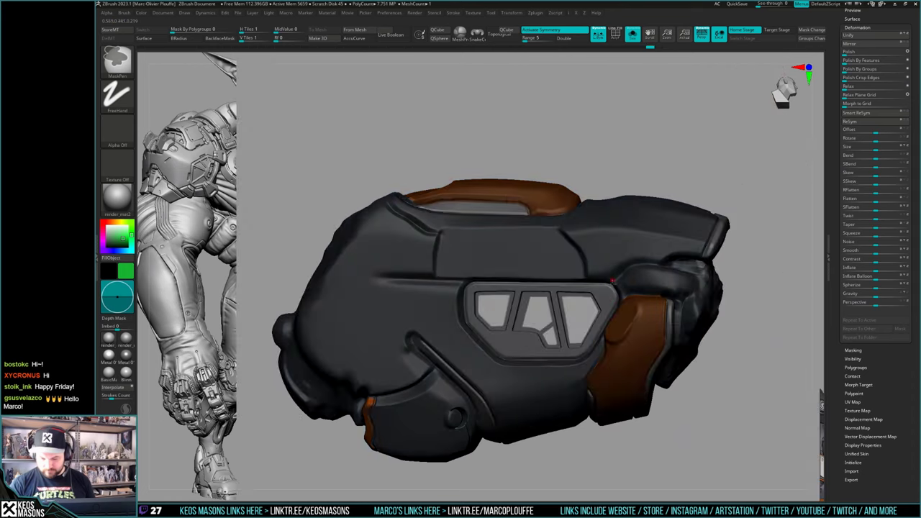
{"action": "right_click_drag", "start_coordinate": [648, 147], "coordinate": [644, 136], "text": "alt"}
{"action": "left_click", "coordinate": [645, 135], "text": "ctrl"}
Step: Adjust the brush size and smooth the unmasked window frame around the three panes with the Smooth Stronger brush
{"action": "right_click", "coordinate": [574, 344]}
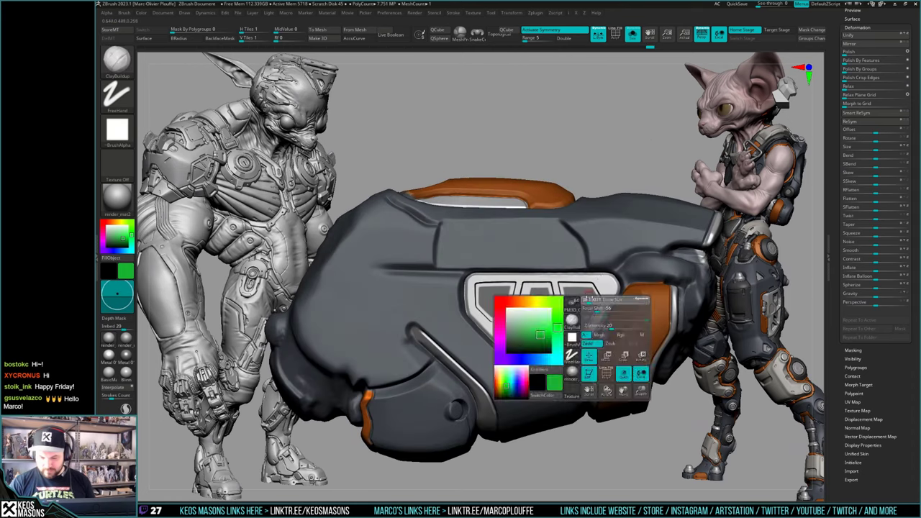
{"action": "right_click_drag", "start_coordinate": [573, 344], "coordinate": [607, 315]}
{"action": "right_click", "coordinate": [576, 342]}
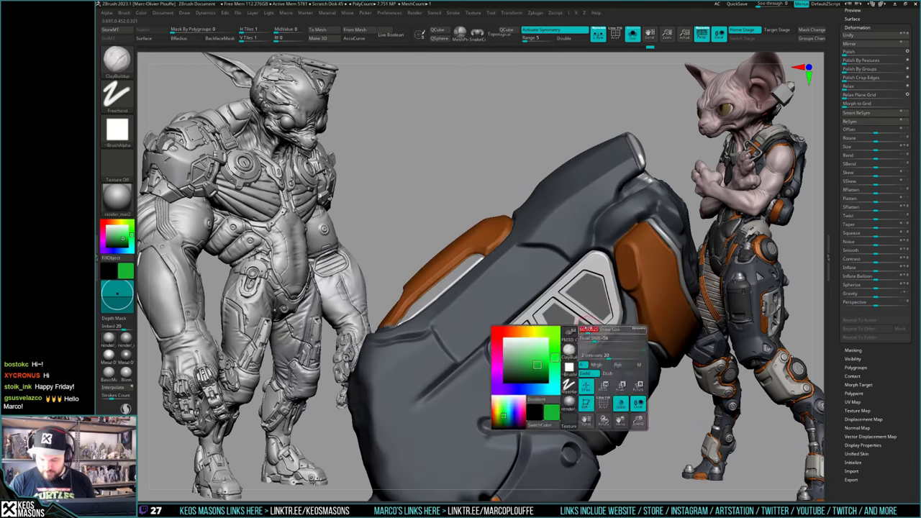
{"action": "key", "text": "ctrl+shift+a"}
{"action": "mouse_move", "coordinate": [580, 336]}
{"action": "left_mouse_down", "text": "shift"}
{"action": "mouse_move", "coordinate": [605, 308]}
{"action": "mouse_move", "coordinate": [518, 334]}
{"action": "left_mouse_up", "text": "shift"}
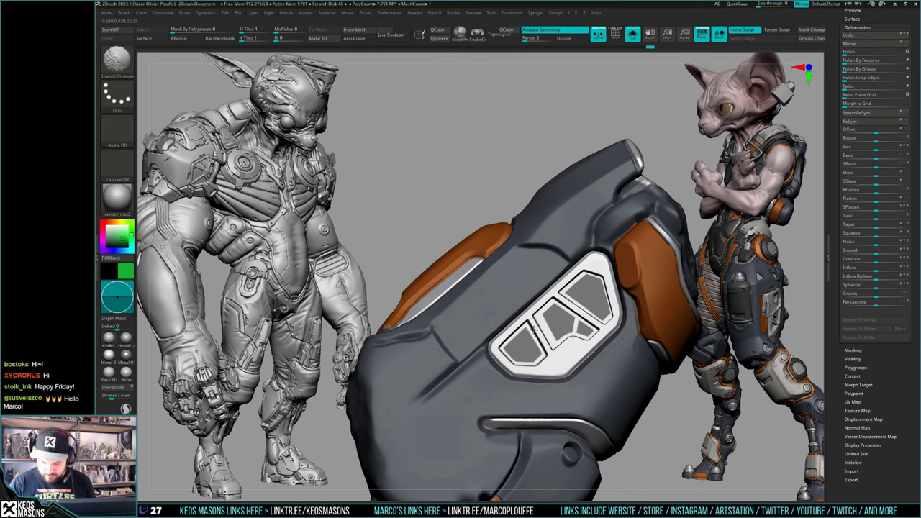
{"action": "left_click_drag", "start_coordinate": [567, 329], "coordinate": [551, 346], "text": "shift"}
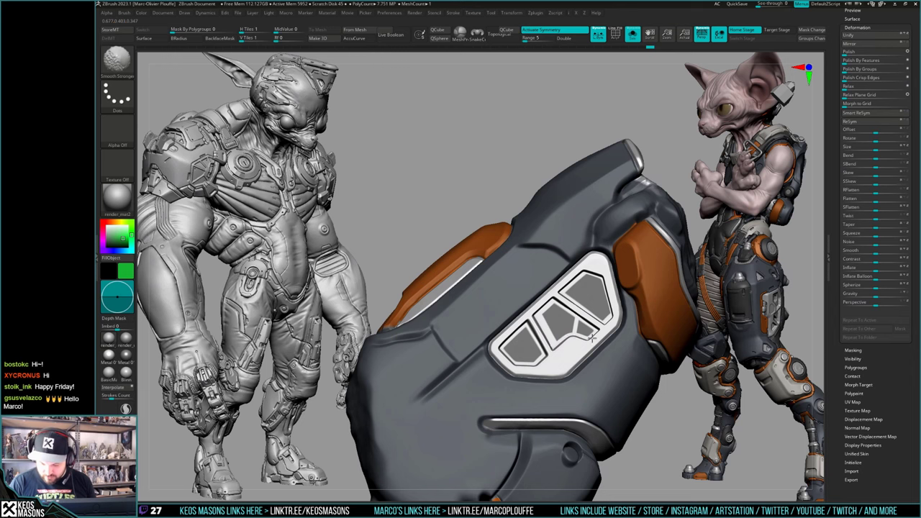
{"action": "left_click_drag", "start_coordinate": [554, 299], "coordinate": [594, 322], "text": "shift"}
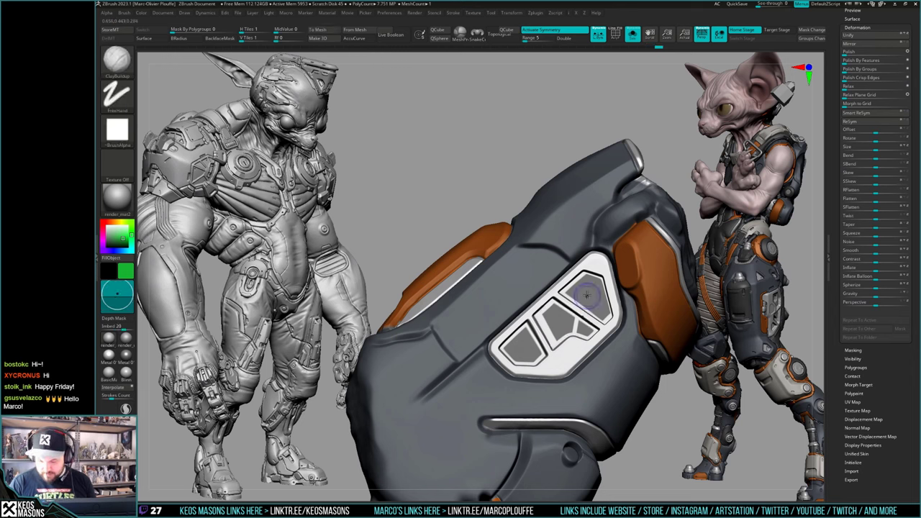
Step: Smooth the frame around the outermost large pane, stepping the subdivision level down and back up to check the surface
{"action": "key", "text": "shift+d"}
{"action": "key", "text": "shift+d"}
{"action": "key", "text": "d"}
{"action": "key", "text": "d"}
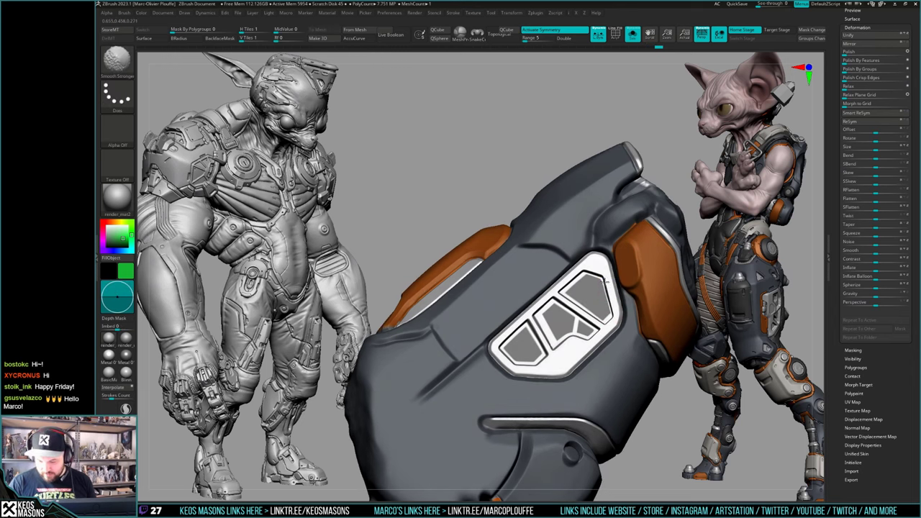
{"action": "left_click_drag", "start_coordinate": [607, 282], "coordinate": [606, 271], "text": "shift"}
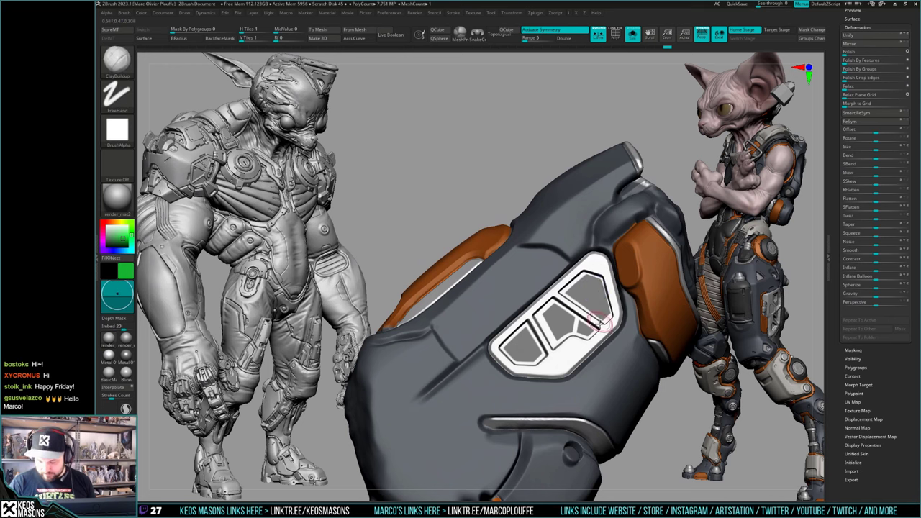
{"action": "left_click", "coordinate": [647, 324], "text": "alt"}
{"action": "mouse_move", "coordinate": [588, 336]}
{"action": "left_mouse_down", "text": "shift"}
{"action": "mouse_move", "coordinate": [608, 320]}
{"action": "mouse_move", "coordinate": [604, 277]}
{"action": "left_mouse_up", "text": "shift"}
{"action": "key", "text": "shift+d"}
{"action": "key", "text": "shift+d"}
{"action": "key", "text": "shift+d"}
{"action": "key", "text": "d"}
{"action": "key", "text": "d"}
{"action": "key", "text": "d"}
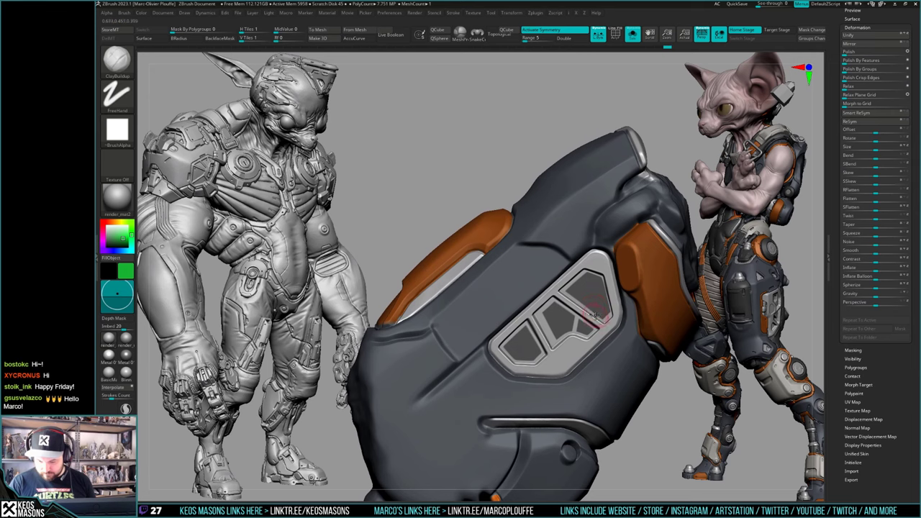
Step: Invert the mask and recess the subdivided window panes further with a slight negative Inflate deformation
{"action": "right_click_drag", "start_coordinate": [601, 324], "coordinate": [608, 281]}
{"action": "left_click", "coordinate": [667, 148], "text": "ctrl"}
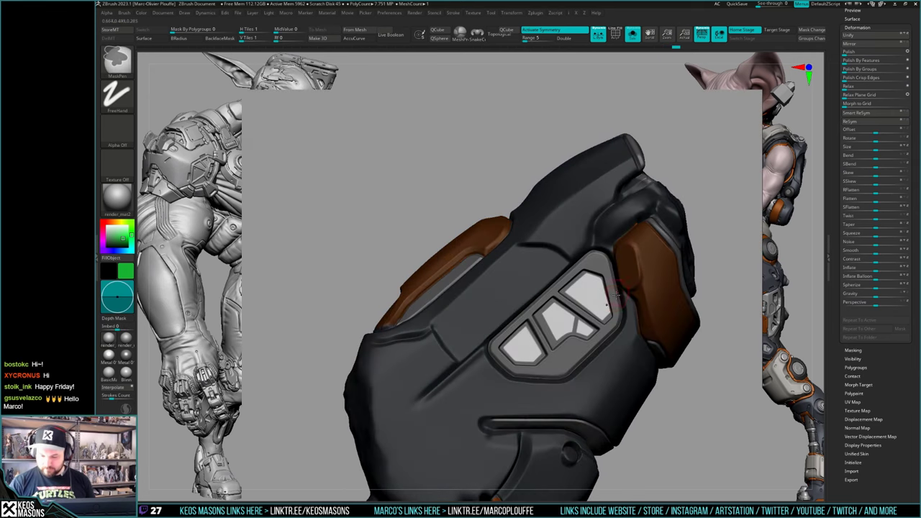
{"action": "key", "text": "w"}
{"action": "key", "text": "q"}
{"action": "left_click_drag", "start_coordinate": [837, 285], "coordinate": [852, 216]}
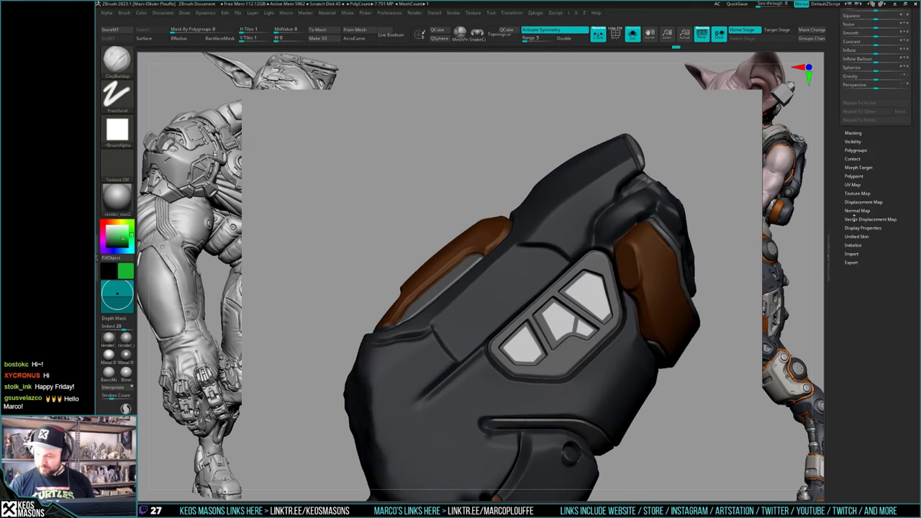
{"action": "left_click_drag", "start_coordinate": [843, 177], "coordinate": [841, 238]}
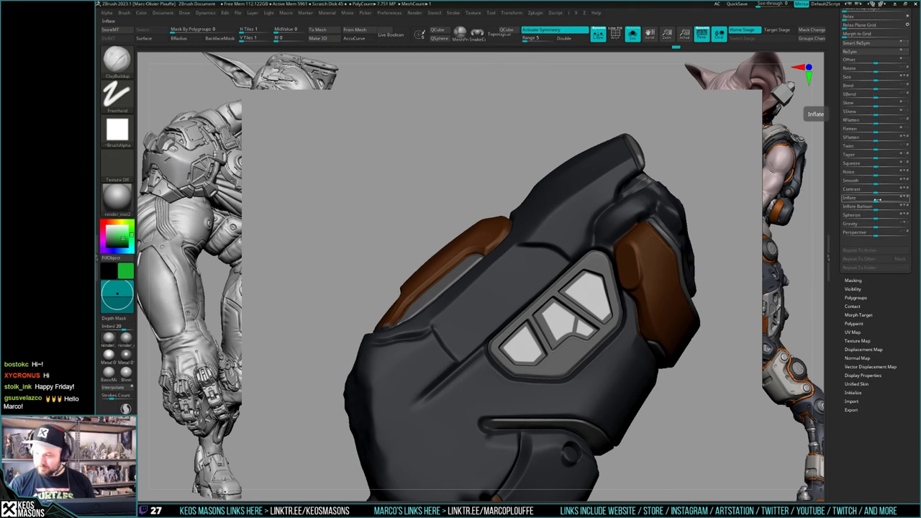
{"action": "left_click_drag", "start_coordinate": [877, 200], "coordinate": [872, 200]}
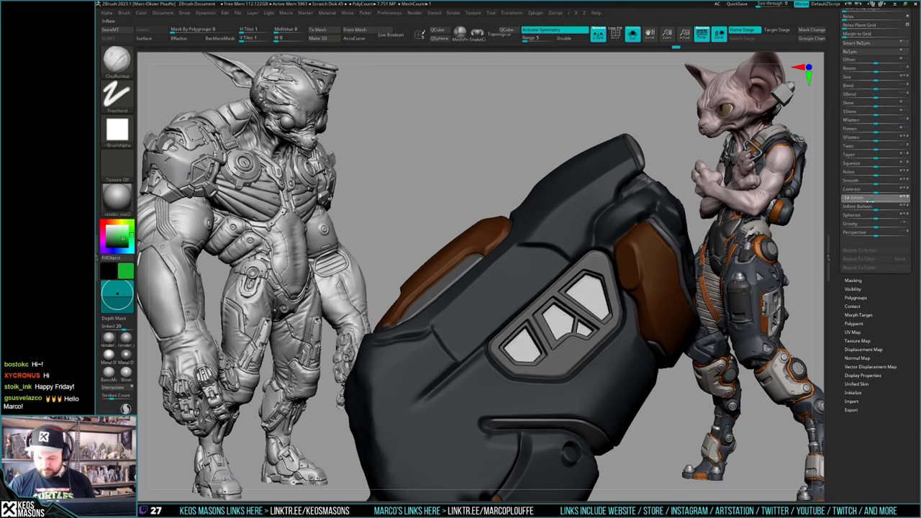
{"action": "left_click_drag", "start_coordinate": [869, 201], "coordinate": [868, 201]}
Step: Examine the recessed window panes in the context of the whole arm, toggling the isolated view of the forearm panel
{"action": "mouse_move", "coordinate": [576, 345]}
{"action": "right_mouse_down"}
{"action": "mouse_move", "coordinate": [423, 476]}
{"action": "mouse_move", "coordinate": [600, 326]}
{"action": "mouse_move", "coordinate": [585, 328]}
{"action": "mouse_move", "coordinate": [610, 321]}
{"action": "mouse_move", "coordinate": [588, 335]}
{"action": "right_mouse_up"}
{"action": "key", "text": "alt+s"}
{"action": "key", "text": "ctrl+z"}
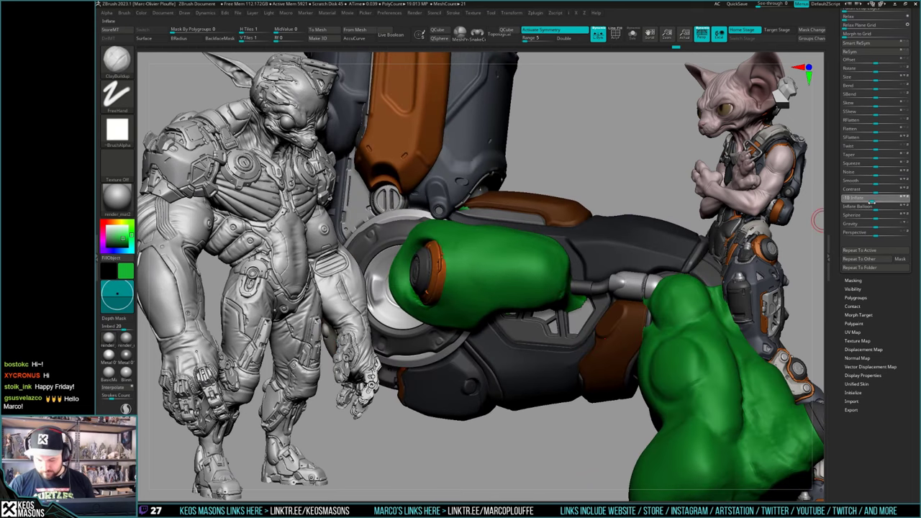
{"action": "right_click_drag", "start_coordinate": [654, 294], "coordinate": [630, 292], "text": "ctrl"}
{"action": "left_click", "coordinate": [579, 337], "text": "alt"}
{"action": "key", "text": "alt+s"}
{"action": "mouse_move", "coordinate": [579, 337]}
{"action": "right_mouse_down"}
{"action": "mouse_move", "coordinate": [611, 344]}
{"action": "mouse_move", "coordinate": [595, 352]}
{"action": "mouse_move", "coordinate": [619, 309]}
{"action": "mouse_move", "coordinate": [608, 297]}
{"action": "mouse_move", "coordinate": [621, 322]}
{"action": "right_mouse_up"}
{"action": "right_click", "coordinate": [595, 352]}
{"action": "right_click", "coordinate": [609, 295]}
{"action": "mouse_move", "coordinate": [620, 322]}
{"action": "right_mouse_down"}
{"action": "mouse_move", "coordinate": [626, 315]}
{"action": "mouse_move", "coordinate": [599, 341]}
{"action": "mouse_move", "coordinate": [593, 337]}
{"action": "mouse_move", "coordinate": [611, 331]}
{"action": "mouse_move", "coordinate": [606, 343]}
{"action": "right_mouse_up"}
{"action": "key", "text": "alt+s"}
{"action": "right_click_drag", "start_coordinate": [606, 343], "coordinate": [584, 340]}
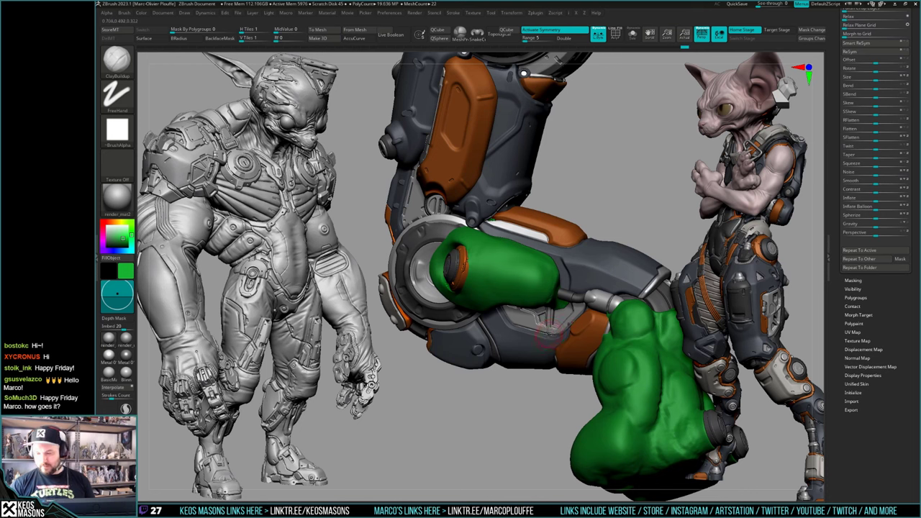
Step: Isolate the forearm panel, turn off LazyMouse, and paint a small mask patch on the window frame beneath the left and middle panes
{"action": "key", "text": "alt+s"}
{"action": "mouse_move", "coordinate": [550, 331]}
{"action": "right_mouse_down", "text": "ctrl"}
{"action": "mouse_move", "coordinate": [548, 315]}
{"action": "mouse_move", "coordinate": [560, 361]}
{"action": "mouse_move", "coordinate": [592, 287]}
{"action": "mouse_move", "coordinate": [578, 256]}
{"action": "right_mouse_up", "text": "ctrl"}
{"action": "right_click", "coordinate": [577, 260]}
{"action": "right_click", "coordinate": [578, 256]}
{"action": "right_click", "coordinate": [576, 260]}
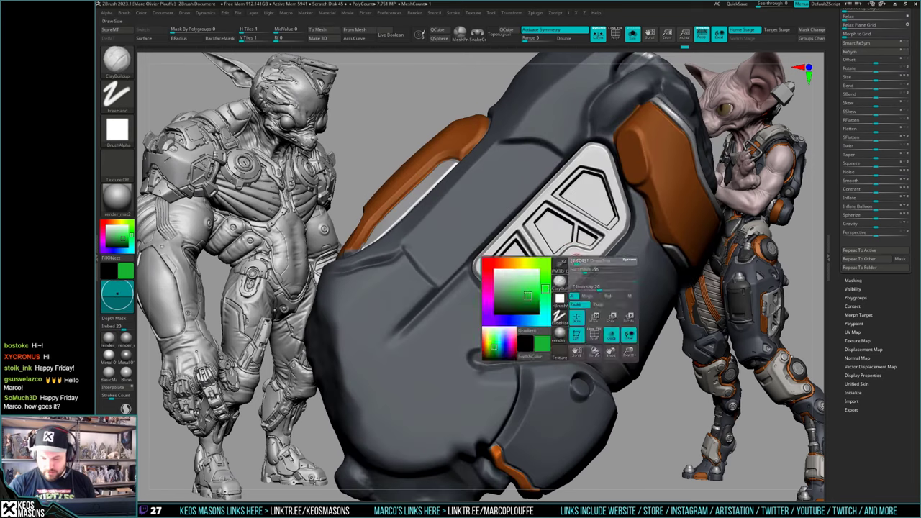
{"action": "key", "text": "ctrl"}
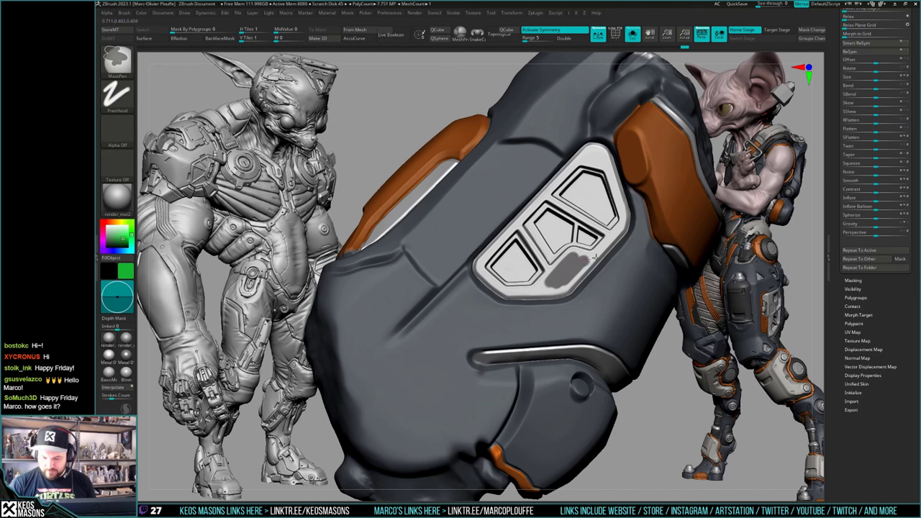
{"action": "key", "text": "F3"}
{"action": "left_click", "coordinate": [577, 394], "text": "ctrl"}
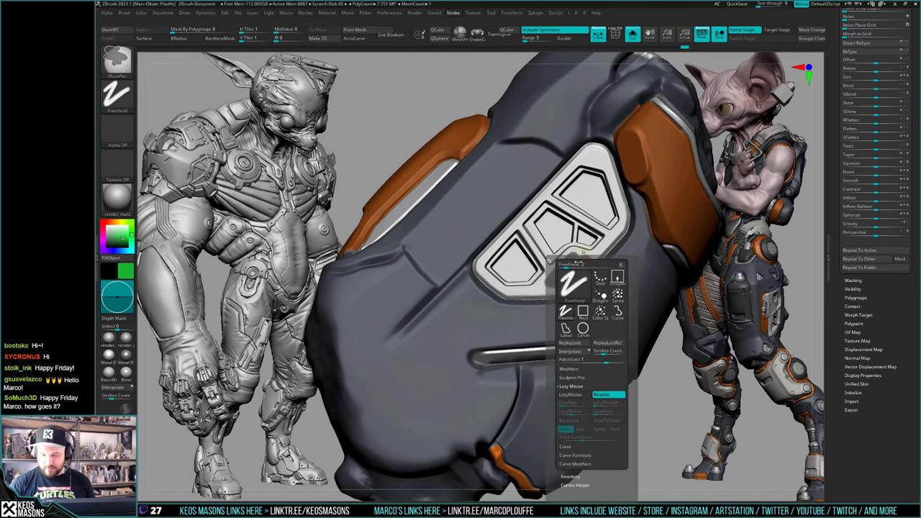
{"action": "left_click_drag", "start_coordinate": [585, 260], "coordinate": [574, 264], "text": "ctrl"}
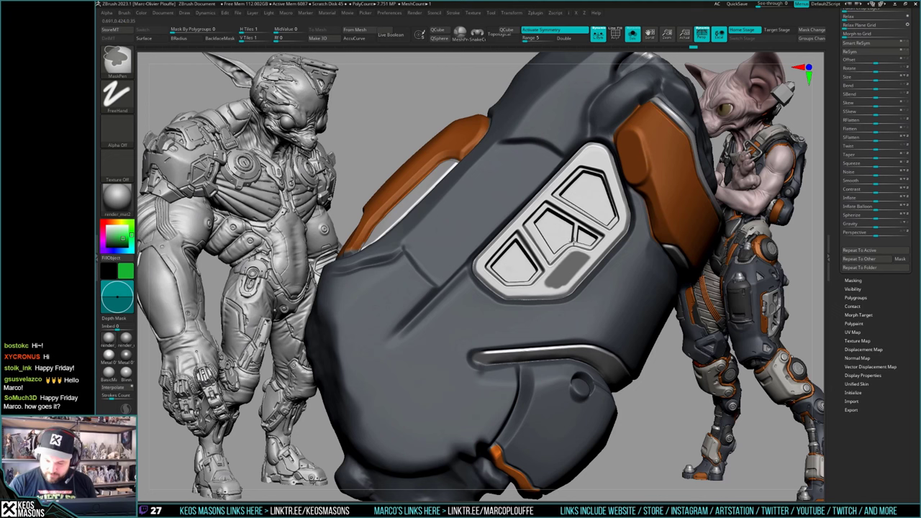
Step: Refine the mask patch on the window frame into a clean trapezoid with edges parallel to the frame
{"action": "mouse_move", "coordinate": [587, 252]}
{"action": "right_mouse_down"}
{"action": "mouse_move", "coordinate": [596, 311]}
{"action": "mouse_move", "coordinate": [548, 258]}
{"action": "right_mouse_up"}
{"action": "key", "text": "ctrl"}
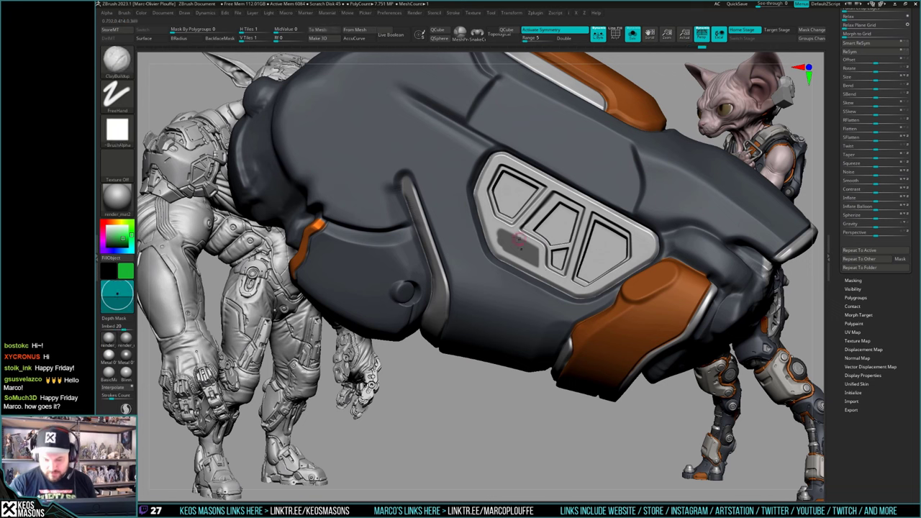
{"action": "left_click_drag", "start_coordinate": [503, 240], "coordinate": [497, 233], "text": "ctrl"}
{"action": "right_click_drag", "start_coordinate": [507, 272], "coordinate": [568, 341]}
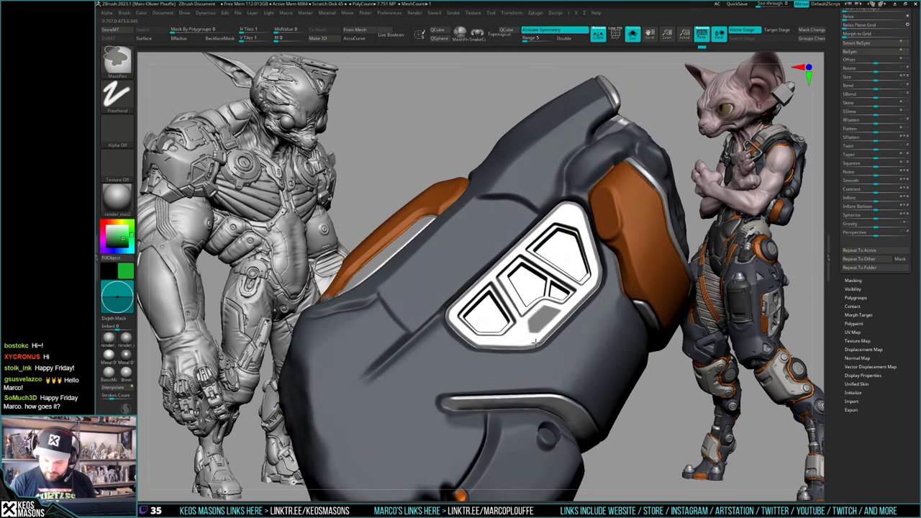
{"action": "mouse_move", "coordinate": [580, 301]}
{"action": "right_mouse_down"}
{"action": "mouse_move", "coordinate": [565, 316]}
{"action": "mouse_move", "coordinate": [587, 313]}
{"action": "right_mouse_up"}
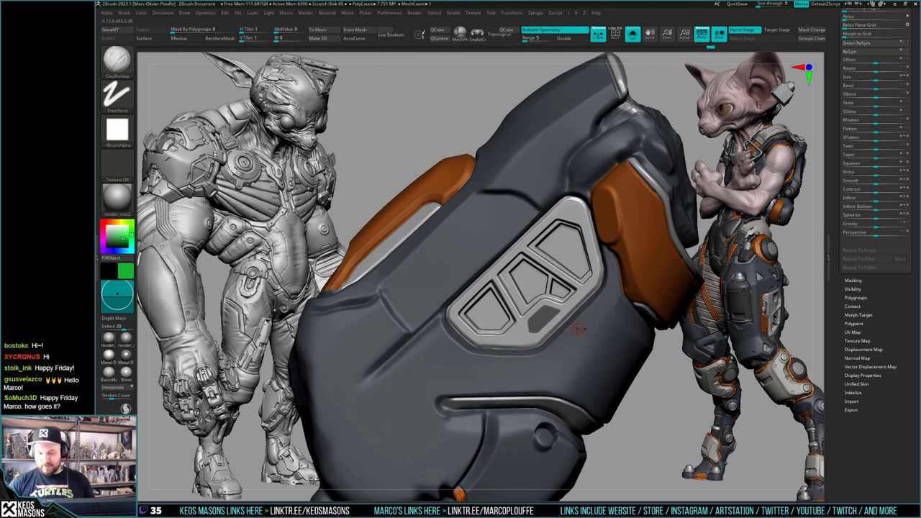
Step: Try to recess the trapezoid by inverting the mask, applying a slight negative Inflate and clearing the mask, checking it on the full arm
{"action": "mouse_move", "coordinate": [574, 330]}
{"action": "right_mouse_down"}
{"action": "mouse_move", "coordinate": [591, 190]}
{"action": "mouse_move", "coordinate": [589, 264]}
{"action": "right_mouse_up"}
{"action": "left_click", "coordinate": [599, 212], "text": "ctrl"}
{"action": "right_click_drag", "start_coordinate": [599, 214], "coordinate": [669, 190]}
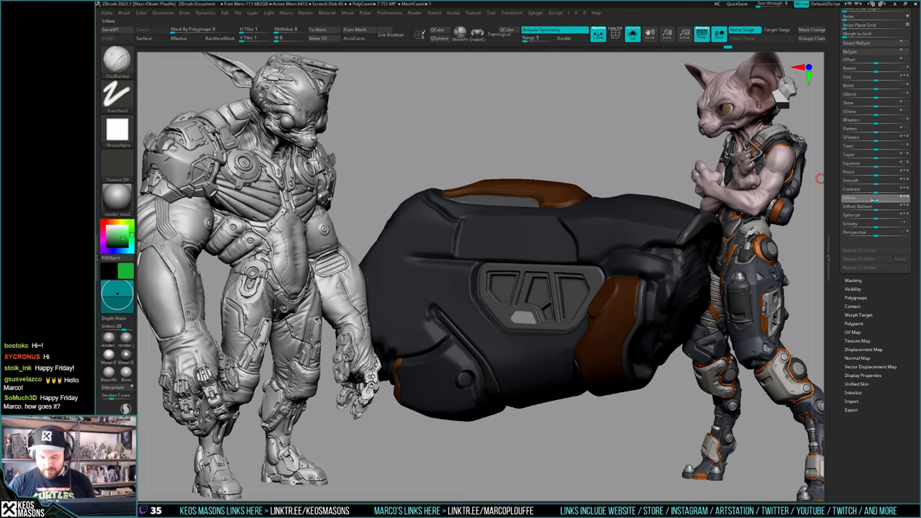
{"action": "left_click_drag", "start_coordinate": [872, 197], "coordinate": [872, 198]}
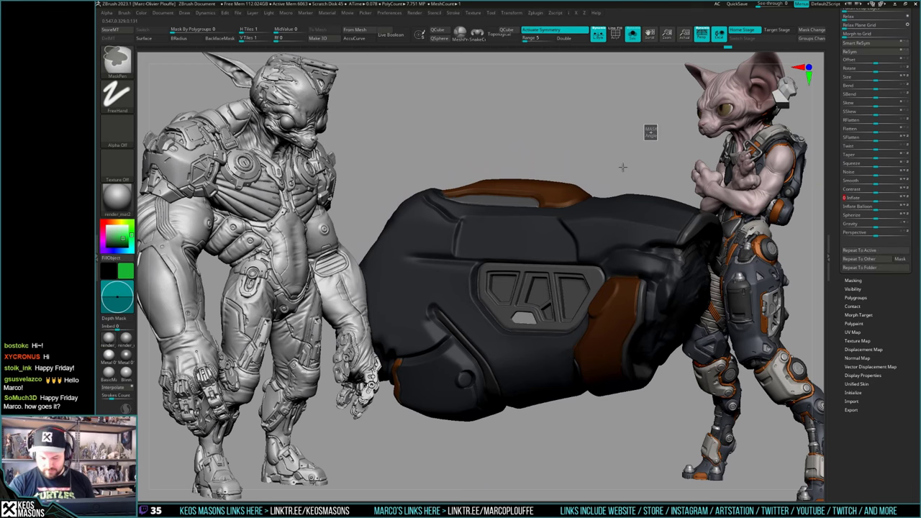
{"action": "left_click_drag", "start_coordinate": [625, 168], "coordinate": [639, 183], "text": "ctrl"}
{"action": "right_click_drag", "start_coordinate": [626, 374], "coordinate": [566, 341], "text": "ctrl"}
{"action": "key", "text": "alt+s"}
Step: Undo the trapezoid recess and clear the mask from the forearm panel
{"action": "key", "text": "ctrl+z"}
{"action": "key", "text": "ctrl+z"}
{"action": "key", "text": "ctrl+z"}
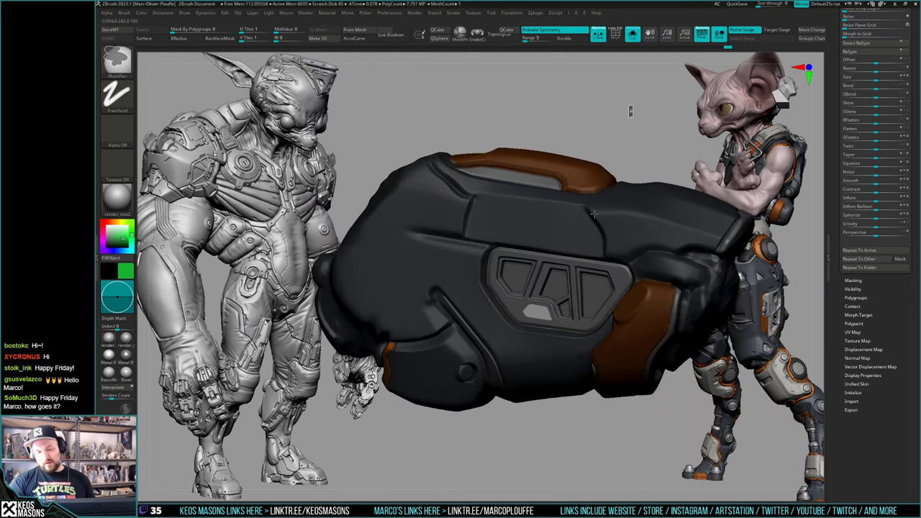
{"action": "left_click_drag", "start_coordinate": [631, 110], "coordinate": [642, 127], "text": "ctrl"}
Step: Select the custom Sm_Alpha brush and import all the PSD alpha images from the project's tools folder
{"action": "key", "text": "space"}
{"action": "left_click", "coordinate": [566, 332]}
{"action": "key", "text": "b"}
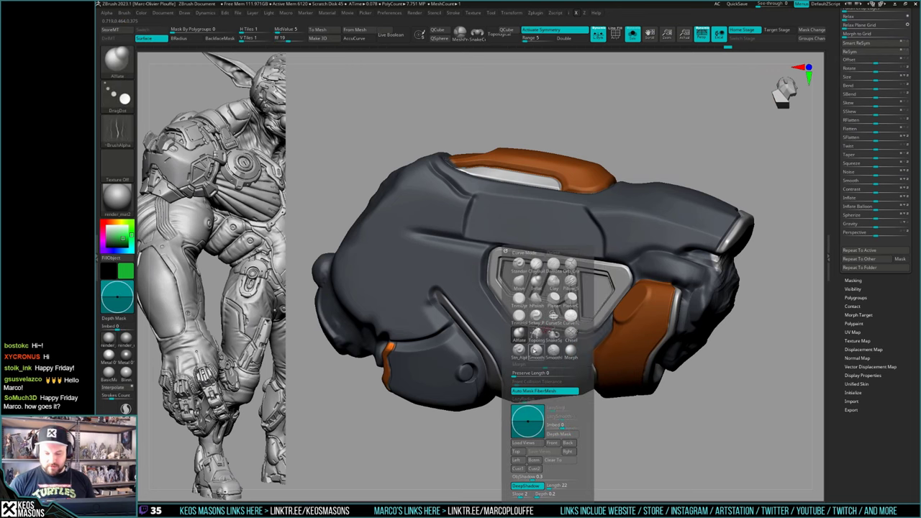
{"action": "left_click", "coordinate": [573, 296]}
{"action": "key", "text": "a"}
{"action": "left_click", "coordinate": [605, 270]}
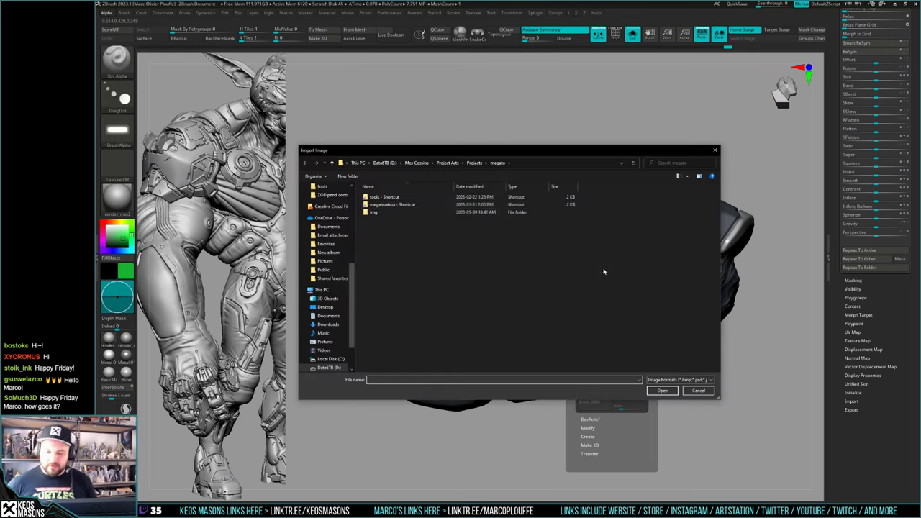
{"action": "left_click", "coordinate": [391, 199]}
{"action": "double_click", "coordinate": [390, 199]}
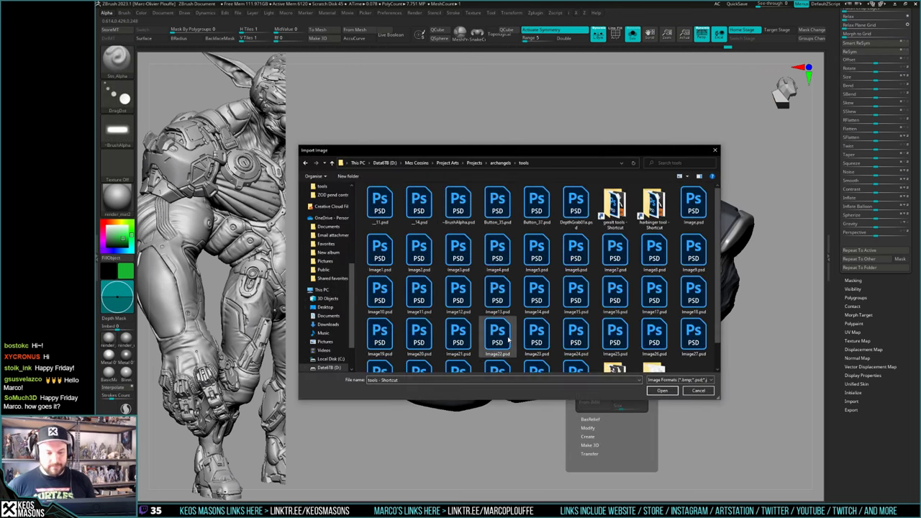
{"action": "key", "text": "ctrl+a"}
{"action": "left_click", "coordinate": [656, 389]}
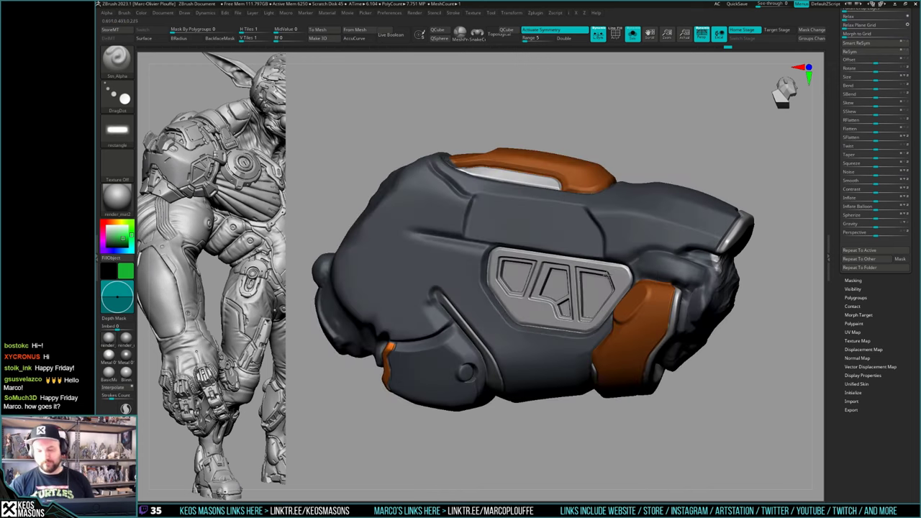
Step: Stamp the round screw alpha Image27 on the window frame beside the small pane, retrying with a reduced draw size
{"action": "key", "text": "a"}
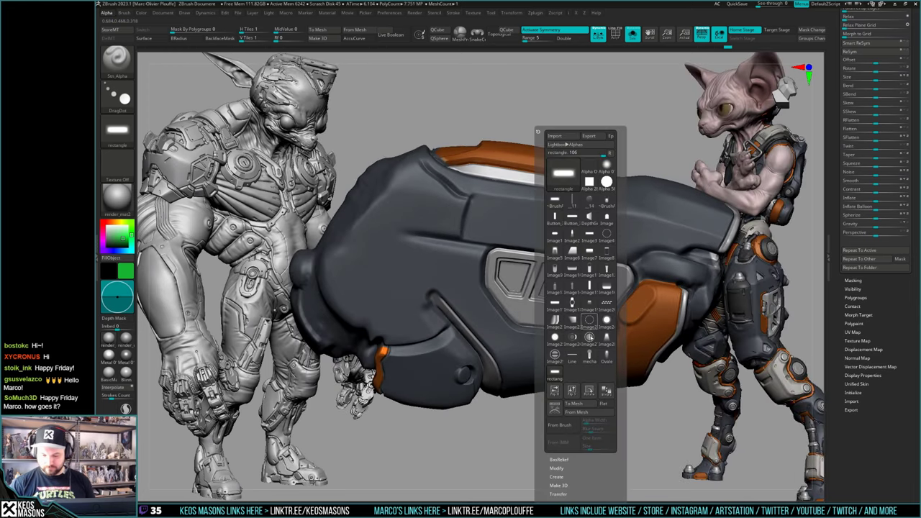
{"action": "left_click", "coordinate": [589, 337]}
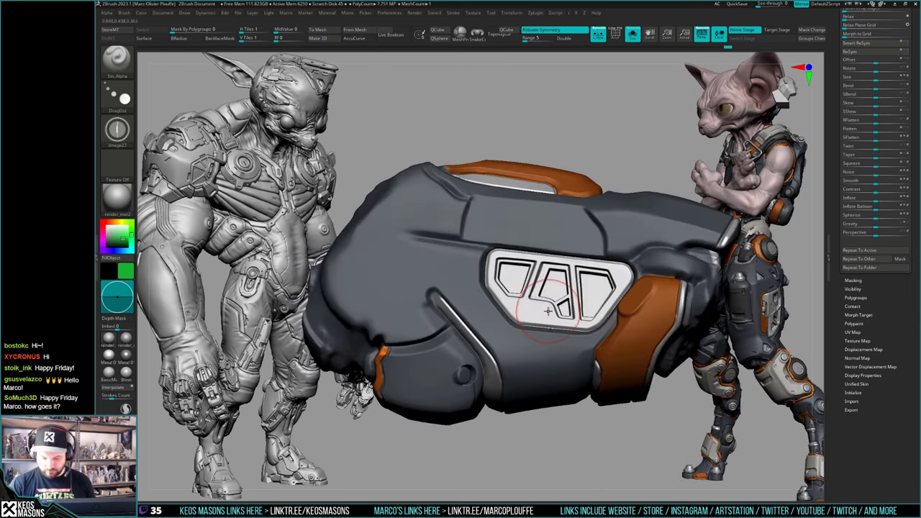
{"action": "key", "text": "ctrl+z"}
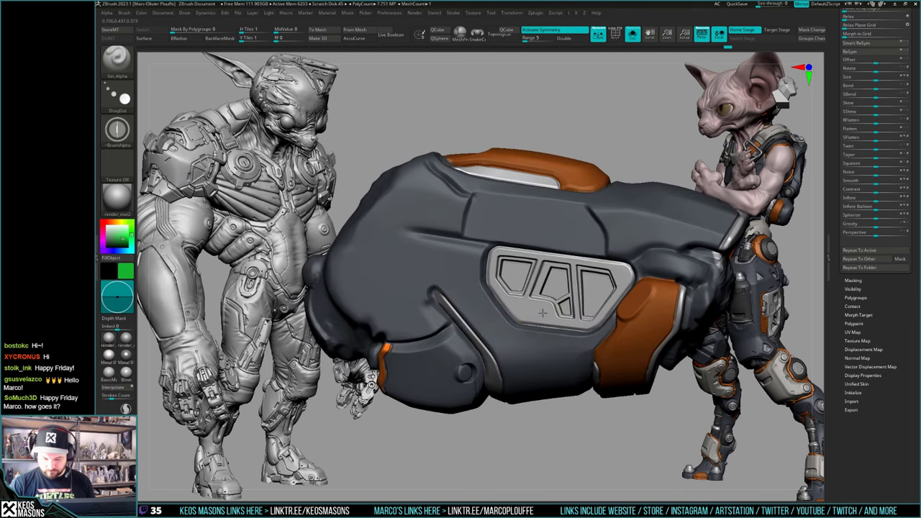
{"action": "key", "text": "space"}
{"action": "left_click_drag", "start_coordinate": [543, 313], "coordinate": [539, 313]}
{"action": "key", "text": "ctrl+z"}
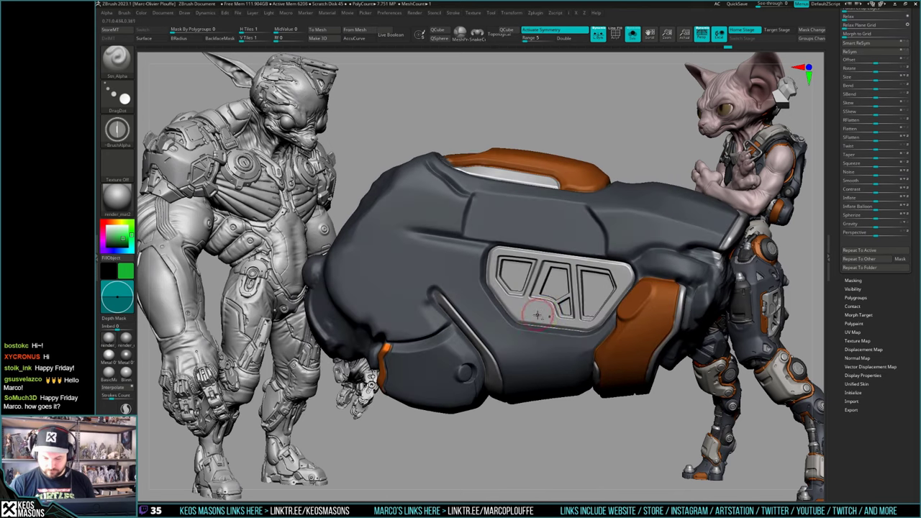
{"action": "key", "text": "ctrl+z"}
{"action": "key", "text": "space"}
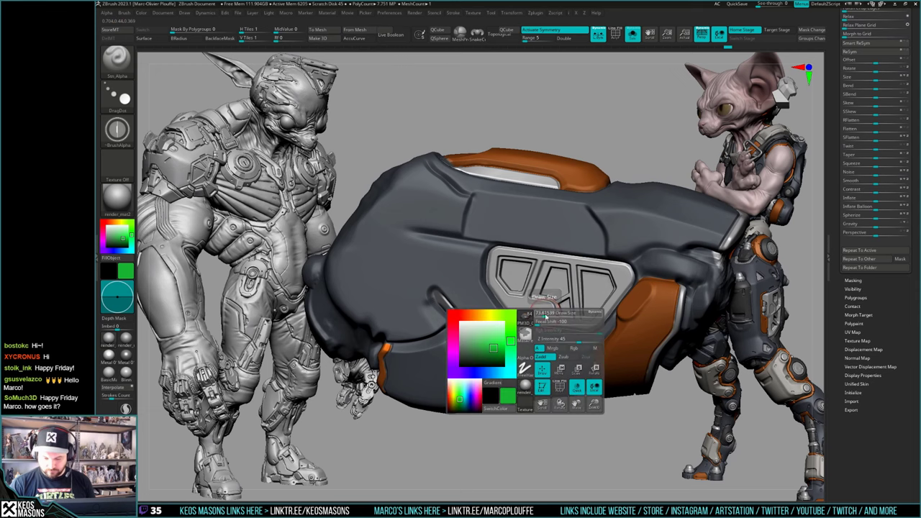
{"action": "left_click_drag", "start_coordinate": [544, 314], "coordinate": [539, 315]}
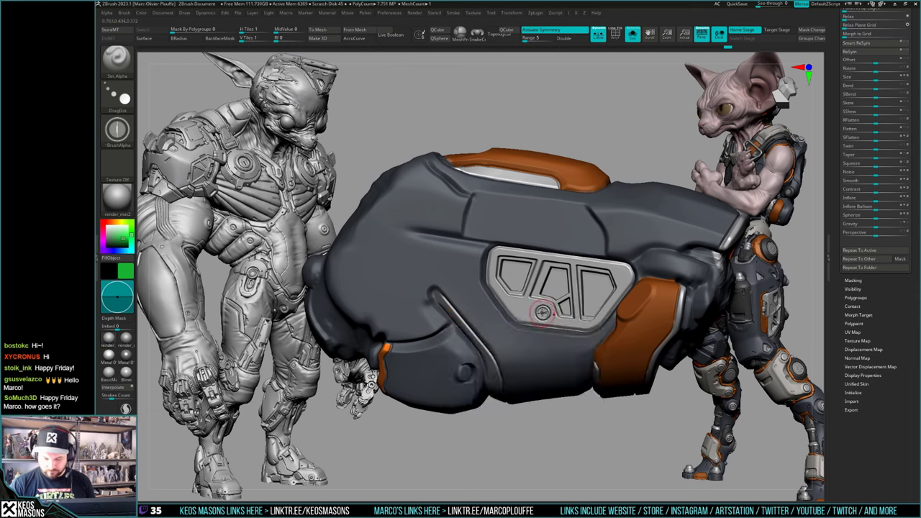
{"action": "mouse_move", "coordinate": [543, 313]}
{"action": "right_mouse_down", "text": "ctrl"}
{"action": "mouse_move", "coordinate": [610, 342]}
{"action": "mouse_move", "coordinate": [580, 349]}
{"action": "mouse_move", "coordinate": [590, 313]}
{"action": "right_mouse_up", "text": "ctrl"}
{"action": "key", "text": "alt+s"}
{"action": "key", "text": "alt+s"}
{"action": "key", "text": "f"}
Step: Stamp the Image18 alpha on the window frame's upper corner nearest the wrist and check it on the full arm
{"action": "key", "text": "F4"}
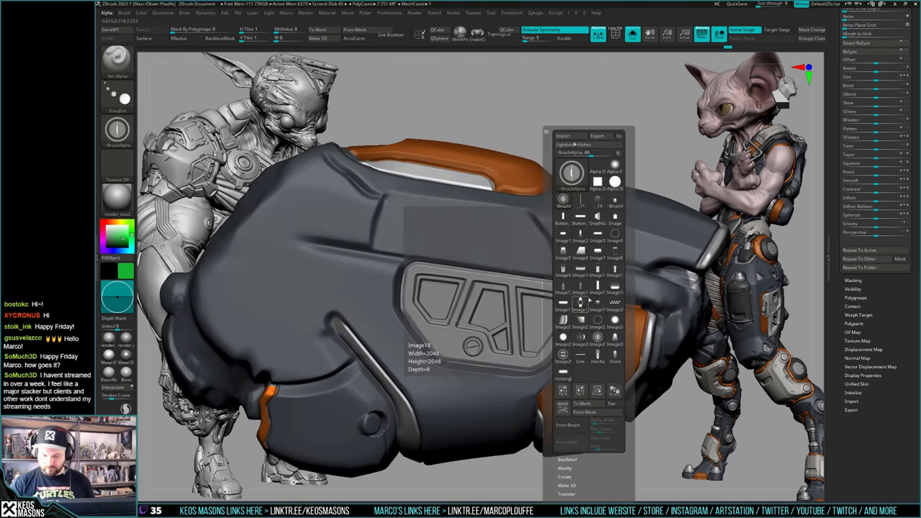
{"action": "left_click", "coordinate": [587, 300]}
{"action": "left_click_drag", "start_coordinate": [573, 300], "coordinate": [574, 304]}
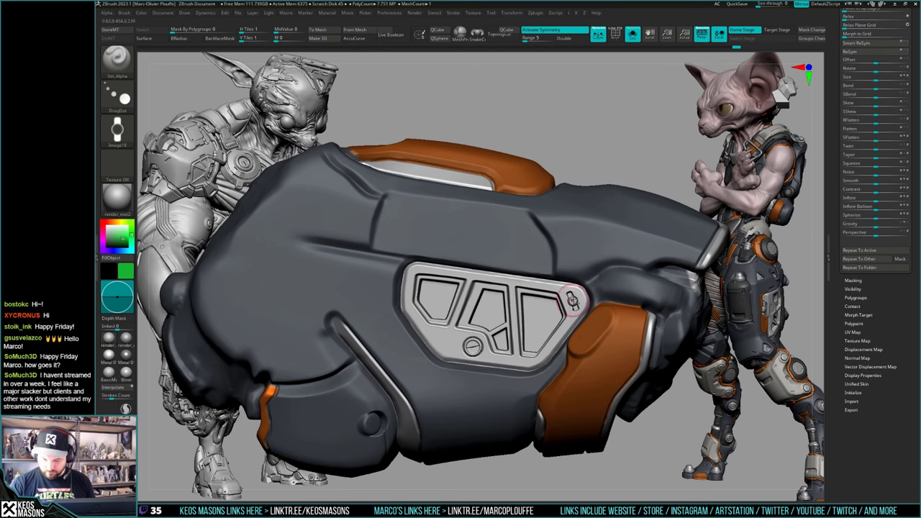
{"action": "right_click_drag", "start_coordinate": [581, 308], "coordinate": [612, 346], "text": "ctrl"}
{"action": "key", "text": "alt+s"}
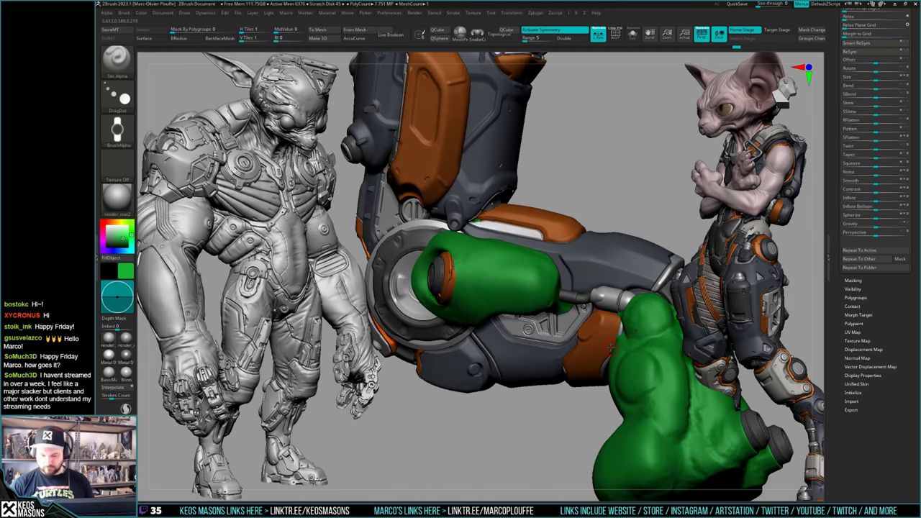
{"action": "right_click_drag", "start_coordinate": [561, 332], "coordinate": [565, 360], "text": "ctrl"}
{"action": "key", "text": "alt+s"}
Step: Try stamping a rectangular gradient alpha on the window frame between the round screw and the frame's slanted edge
{"action": "key", "text": "F4"}
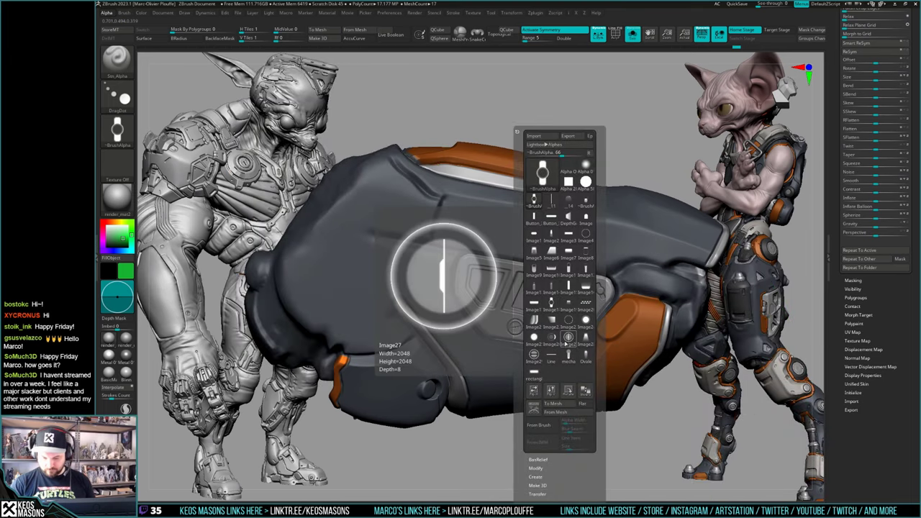
{"action": "left_click", "coordinate": [551, 321]}
{"action": "key", "text": "ctrl+z"}
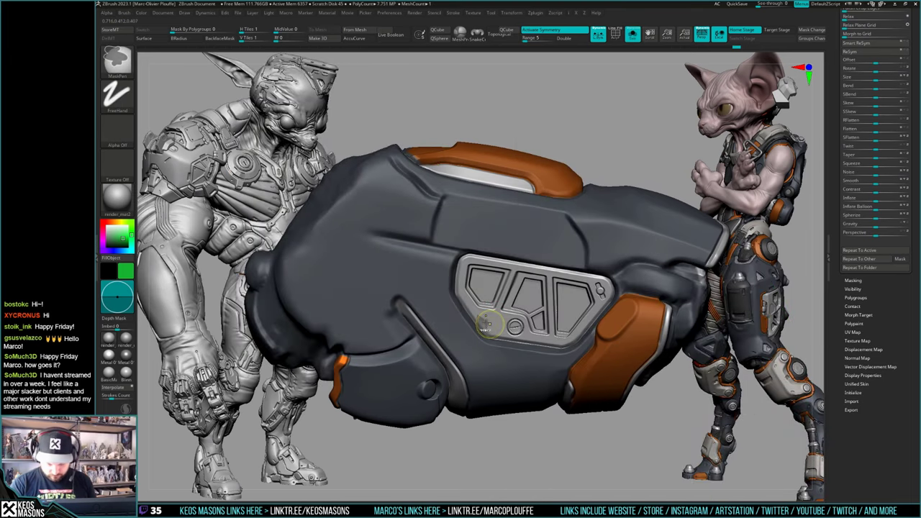
{"action": "key", "text": "ctrl+z"}
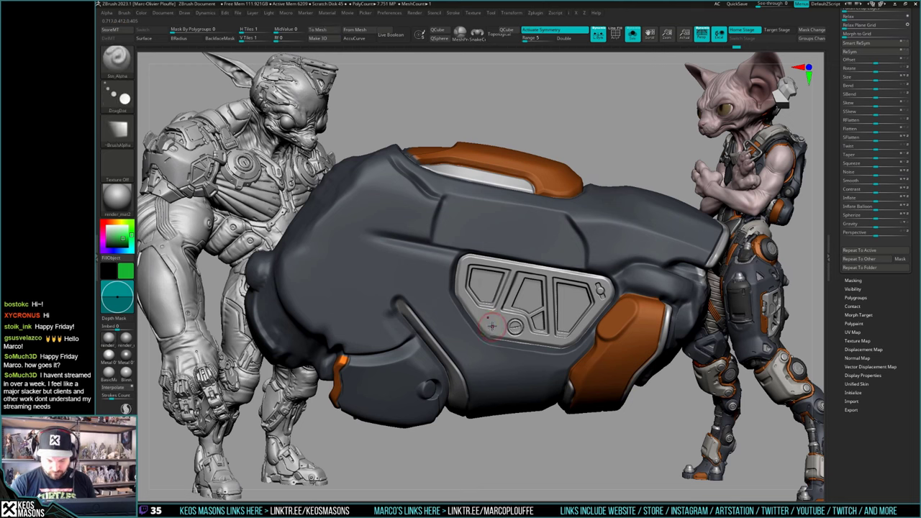
{"action": "key", "text": "F4"}
{"action": "left_click", "coordinate": [493, 386]}
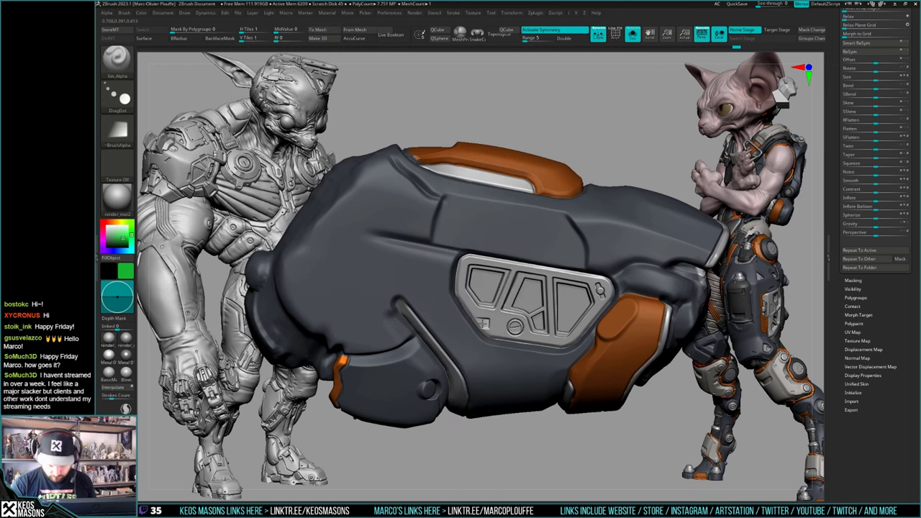
{"action": "key", "text": "ctrl+z"}
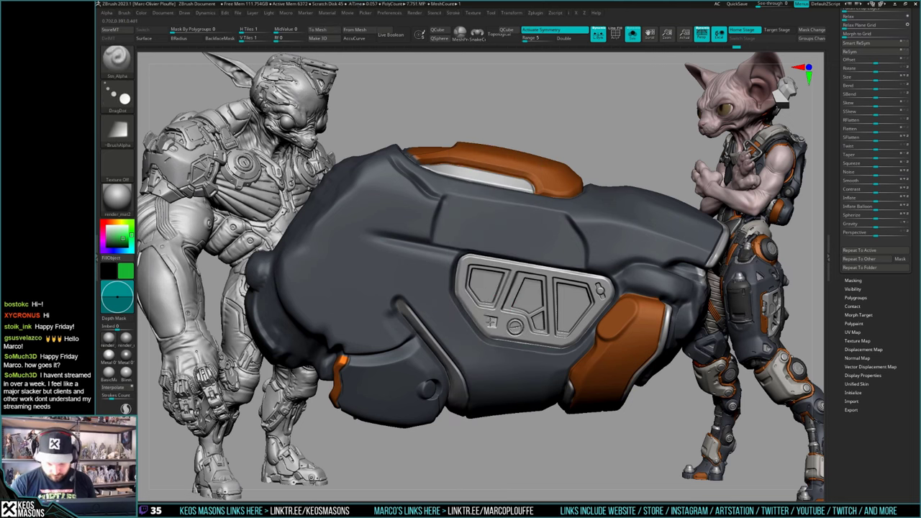
{"action": "right_click_drag", "start_coordinate": [517, 323], "coordinate": [586, 349], "text": "alt"}
{"action": "key", "text": "alt+shift+s"}
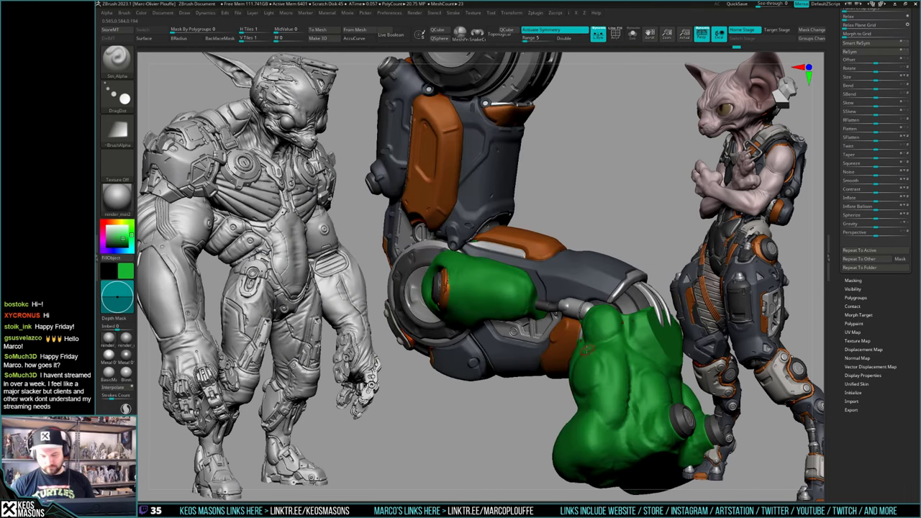
Step: Try applying the Image7 alpha to the window frame with the ClayBuildup brush, undo it and restore the brush's square alpha
{"action": "key", "text": "space"}
{"action": "left_click", "coordinate": [578, 266]}
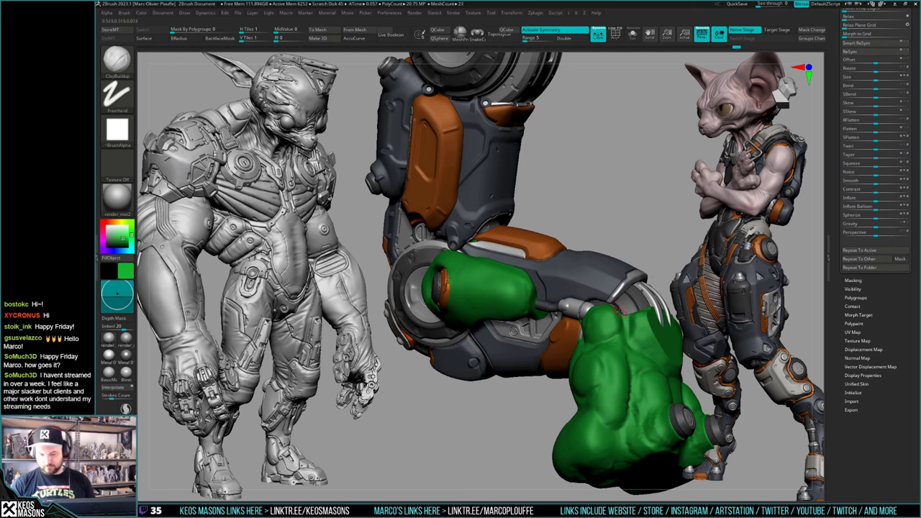
{"action": "right_click_drag", "start_coordinate": [617, 320], "coordinate": [589, 333]}
{"action": "key", "text": "alt+shift+s"}
{"action": "key", "text": "F4"}
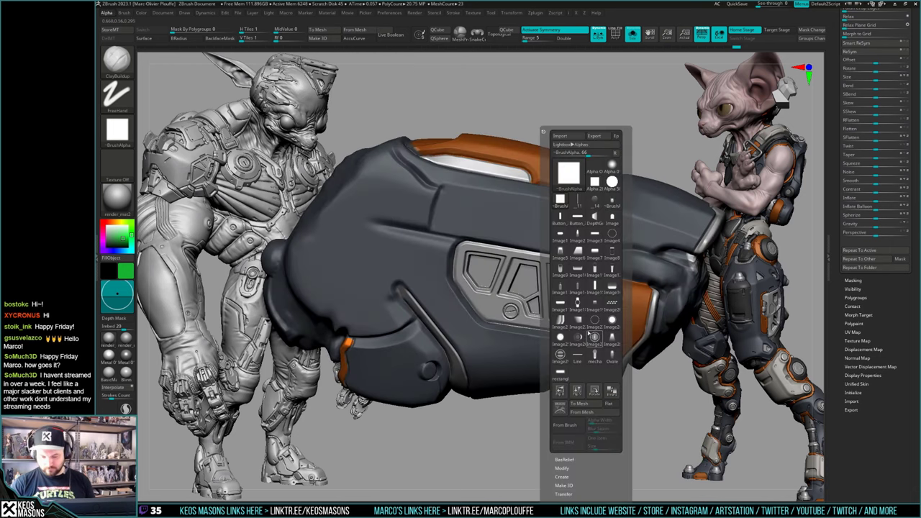
{"action": "left_click", "coordinate": [595, 254]}
{"action": "right_click_drag", "start_coordinate": [537, 309], "coordinate": [565, 308], "text": "alt"}
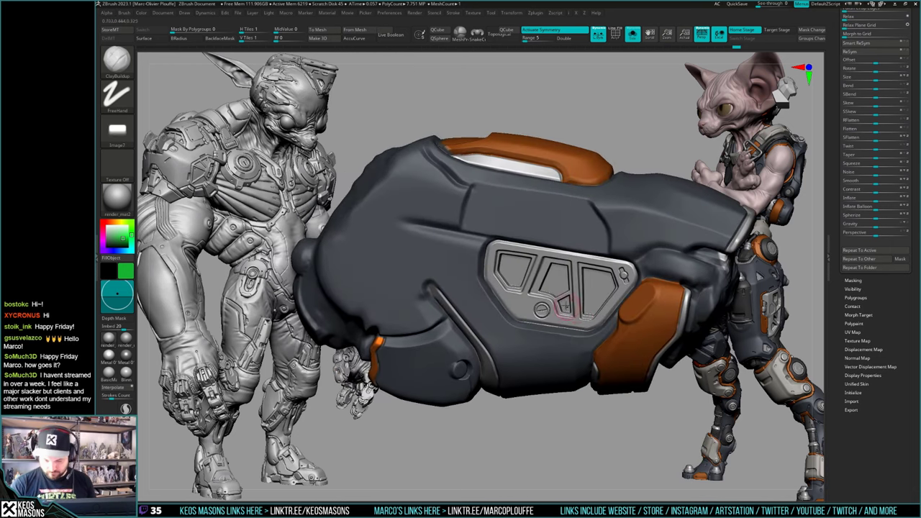
{"action": "key", "text": "space"}
{"action": "left_click", "coordinate": [525, 306]}
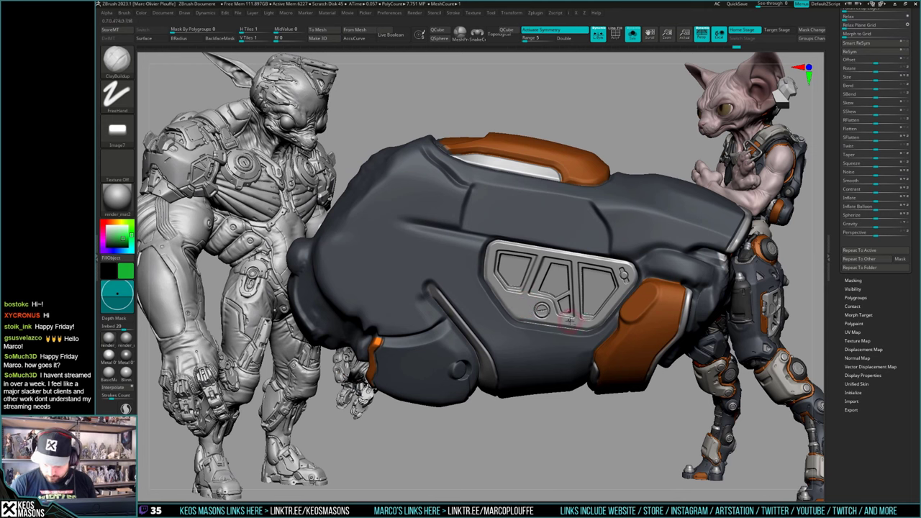
{"action": "left_click", "coordinate": [593, 293]}
{"action": "key", "text": "ctrl+z"}
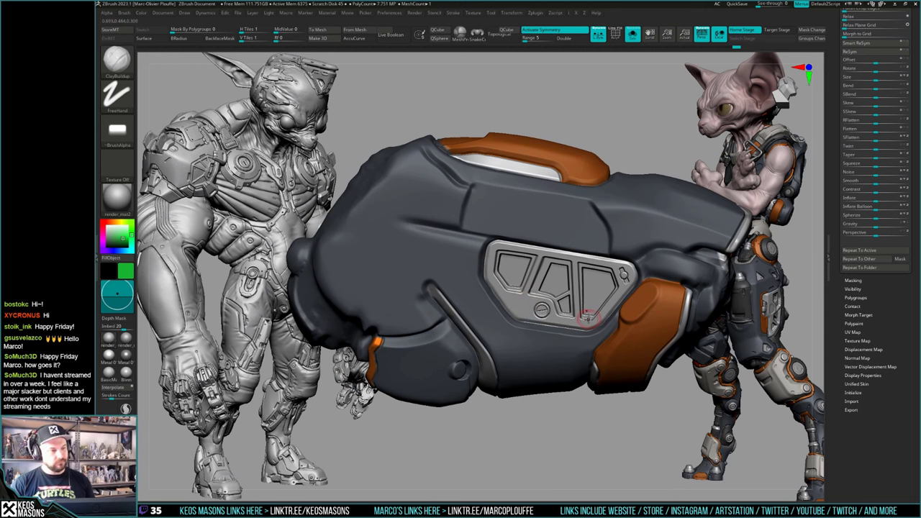
{"action": "key", "text": "space"}
{"action": "left_click", "coordinate": [596, 317]}
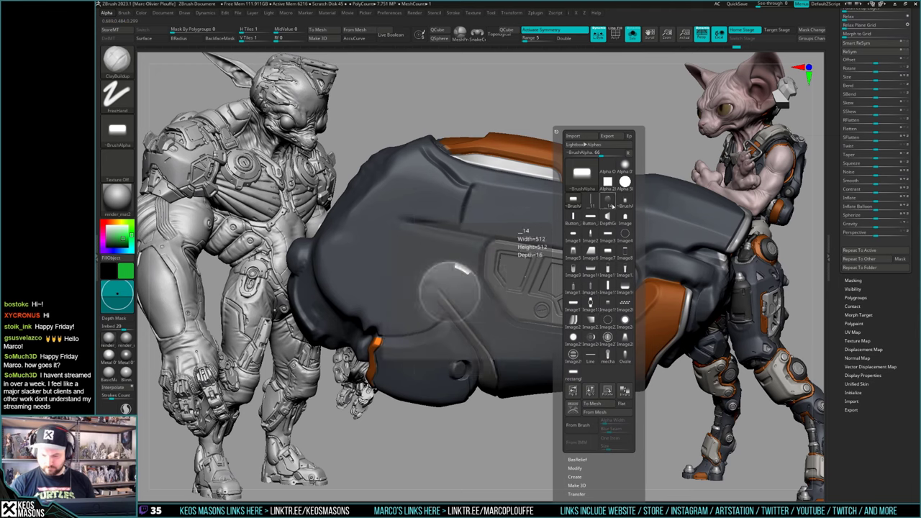
{"action": "left_click", "coordinate": [607, 181]}
Step: Use the Sm_Alpha brush with the Image7 alpha to stamp notches on the window frame's lower edge and wrist-side slanted edge
{"action": "key", "text": "space"}
{"action": "left_click", "coordinate": [567, 352]}
{"action": "key", "text": "a"}
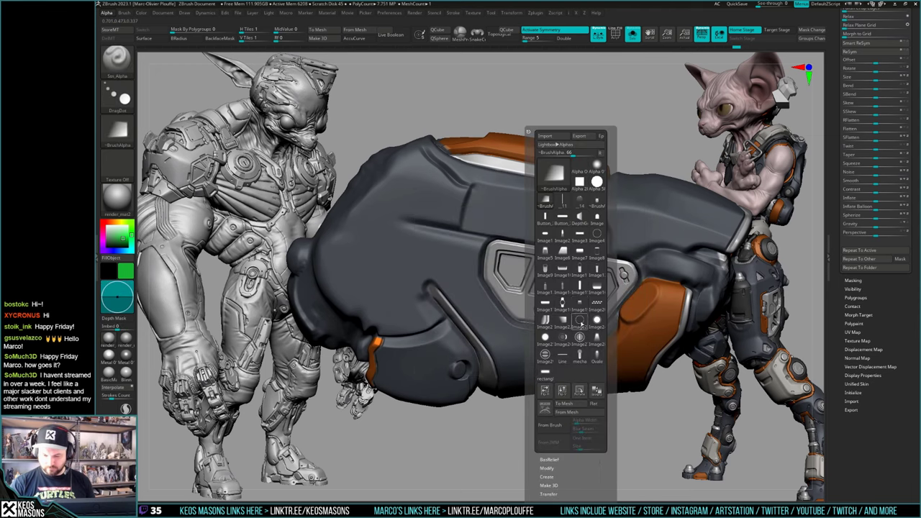
{"action": "left_click", "coordinate": [579, 251]}
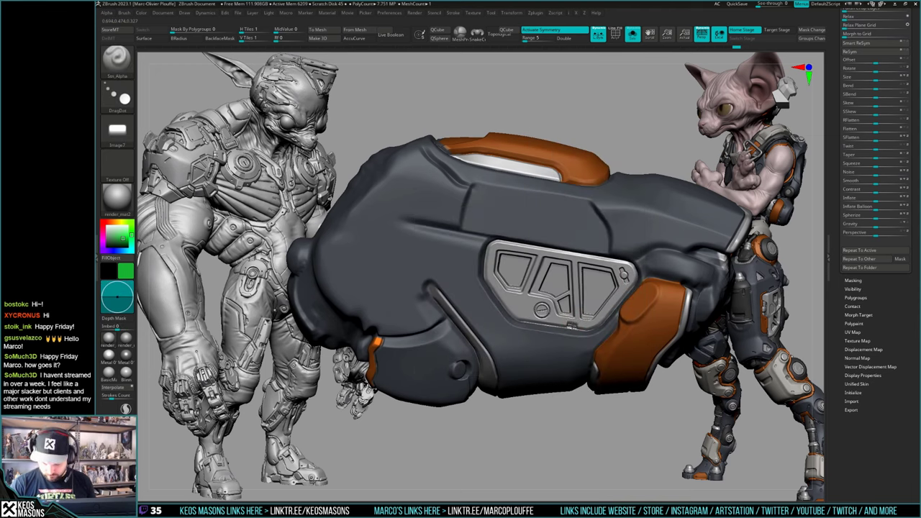
{"action": "key", "text": "alt+s"}
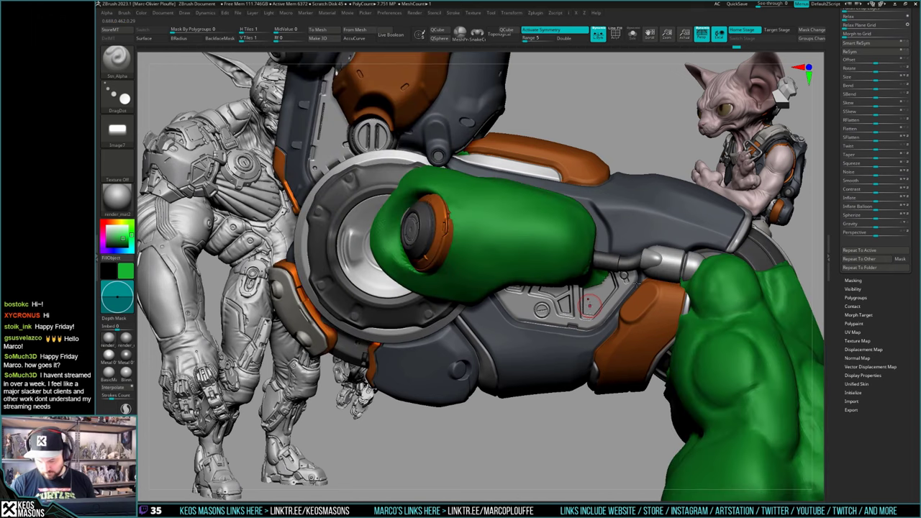
{"action": "key", "text": "alt+s"}
{"action": "left_click_drag", "start_coordinate": [617, 299], "coordinate": [618, 298]}
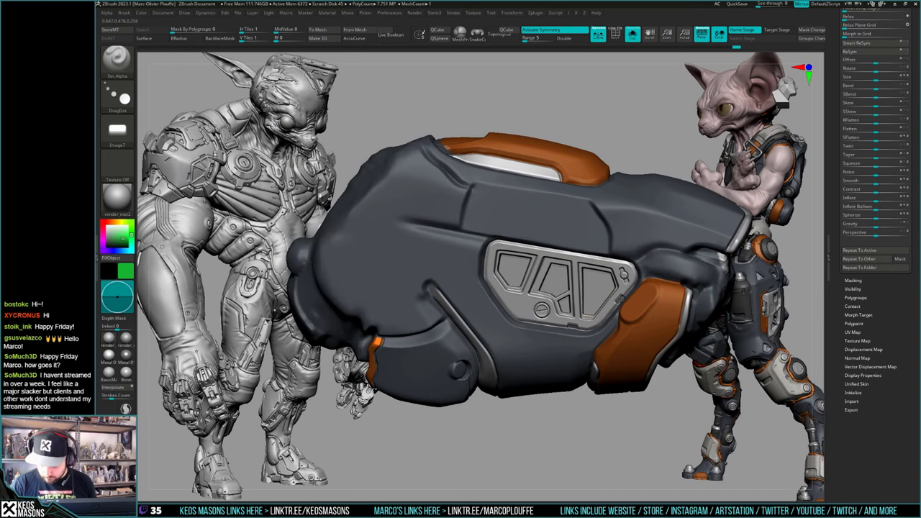
Step: Stamp more Image7 notches along the window frame's upper edge and its slanted edge nearest the elbow
{"action": "right_click_drag", "start_coordinate": [588, 261], "coordinate": [588, 246]}
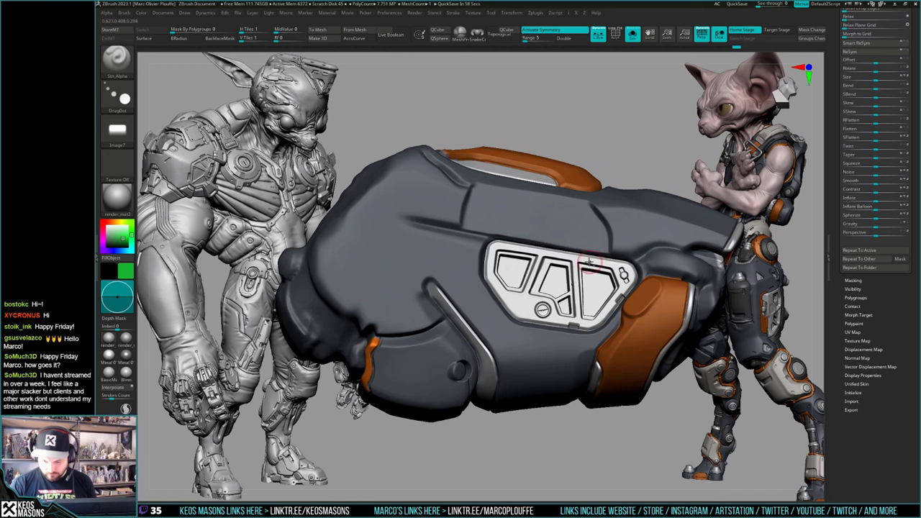
{"action": "left_click_drag", "start_coordinate": [590, 261], "coordinate": [589, 257]}
{"action": "mouse_move", "coordinate": [589, 257]}
{"action": "right_mouse_down"}
{"action": "mouse_move", "coordinate": [621, 267]}
{"action": "mouse_move", "coordinate": [603, 249]}
{"action": "right_mouse_up"}
{"action": "key", "text": "ctrl+z"}
{"action": "left_click_drag", "start_coordinate": [584, 260], "coordinate": [586, 257]}
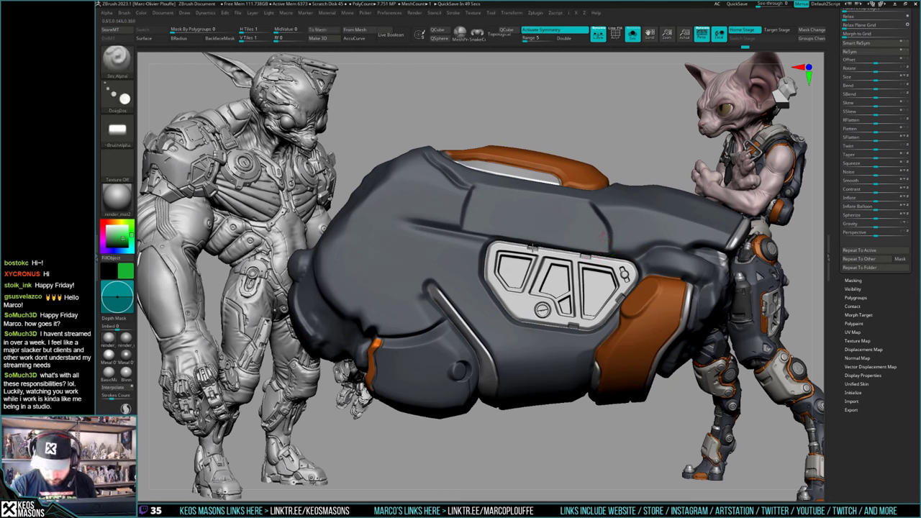
{"action": "right_click_drag", "start_coordinate": [588, 303], "coordinate": [570, 308]}
{"action": "right_click_drag", "start_coordinate": [506, 299], "coordinate": [510, 299]}
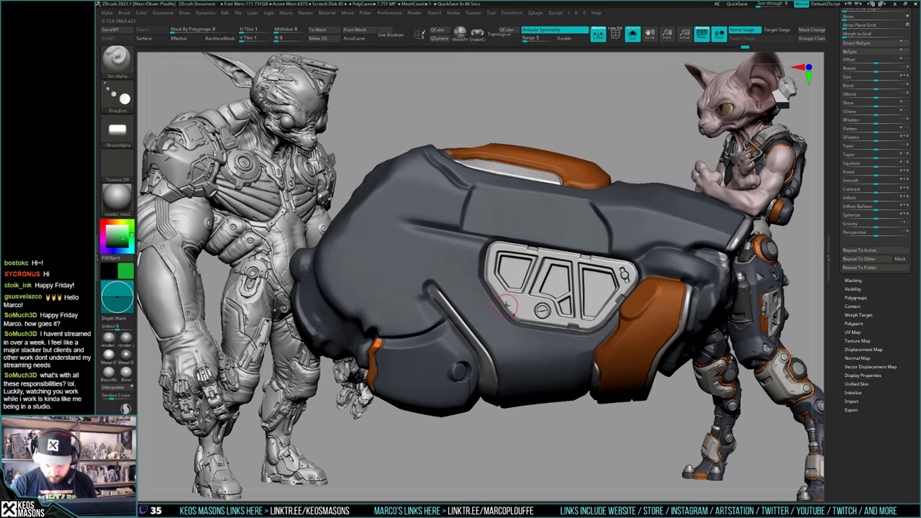
{"action": "left_click_drag", "start_coordinate": [510, 300], "coordinate": [498, 293]}
{"action": "key", "text": "ctrl+z"}
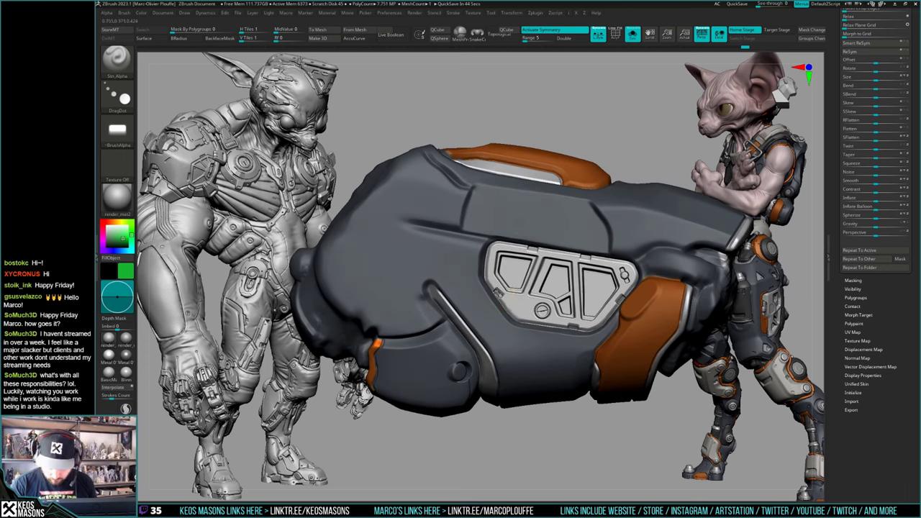
Step: Review the frame details on the full arm, select the ClayBuildup brush and isolate the capsule-shaped metal connectors by the wrist
{"action": "right_click_drag", "start_coordinate": [504, 300], "coordinate": [504, 255], "text": "ctrl"}
{"action": "left_click", "coordinate": [632, 34]}
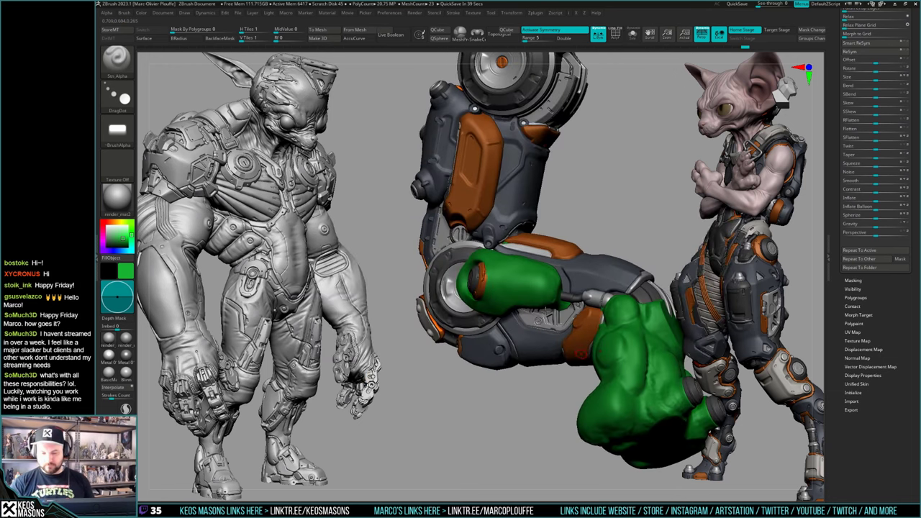
{"action": "right_click_drag", "start_coordinate": [631, 304], "coordinate": [514, 295]}
{"action": "right_click_drag", "start_coordinate": [627, 220], "coordinate": [608, 328]}
{"action": "right_click_drag", "start_coordinate": [529, 317], "coordinate": [683, 304]}
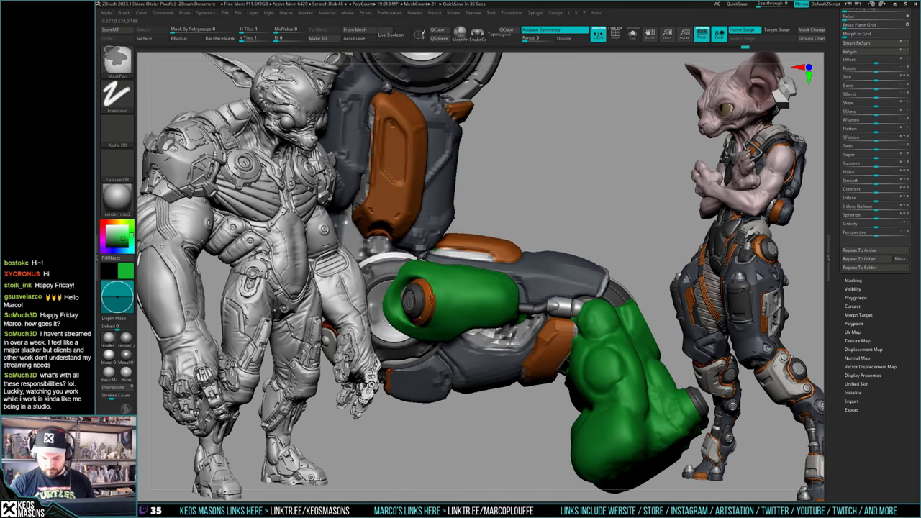
{"action": "mouse_move", "coordinate": [568, 305]}
{"action": "right_mouse_down"}
{"action": "mouse_move", "coordinate": [594, 306]}
{"action": "mouse_move", "coordinate": [592, 317]}
{"action": "mouse_move", "coordinate": [588, 283]}
{"action": "mouse_move", "coordinate": [584, 320]}
{"action": "right_mouse_up"}
{"action": "key", "text": "space"}
{"action": "left_click", "coordinate": [591, 260]}
{"action": "left_click", "coordinate": [585, 298], "text": "alt"}
{"action": "key", "text": "shift+f"}
{"action": "key", "text": "shift+f"}
{"action": "key", "text": "alt+s"}
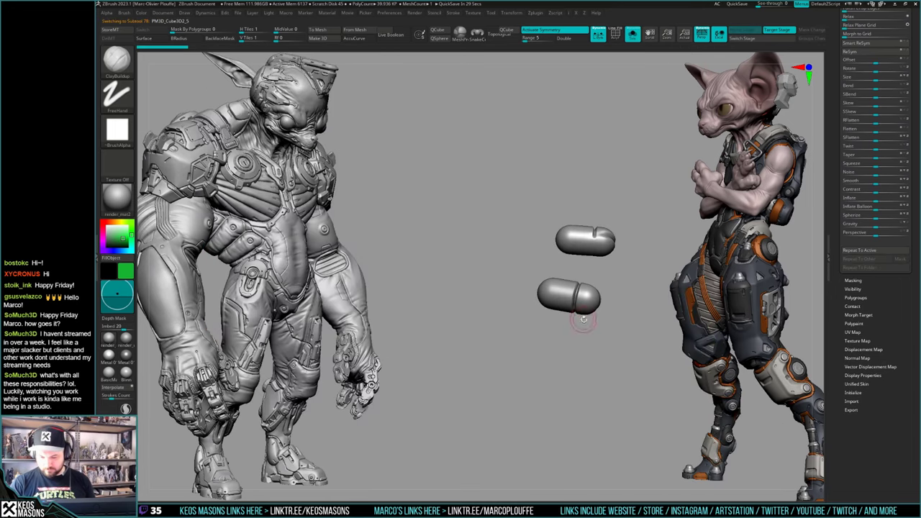
Step: Bring the full arm back around the isolated connectors and select the Orb_Cracks brush
{"action": "key", "text": "space"}
{"action": "left_click_drag", "start_coordinate": [641, 288], "coordinate": [614, 319], "text": "ctrl"}
{"action": "key", "text": "alt+s"}
{"action": "mouse_move", "coordinate": [597, 299]}
{"action": "right_mouse_down"}
{"action": "mouse_move", "coordinate": [612, 290]}
{"action": "mouse_move", "coordinate": [550, 290]}
{"action": "mouse_move", "coordinate": [534, 314]}
{"action": "mouse_move", "coordinate": [552, 295]}
{"action": "mouse_move", "coordinate": [572, 311]}
{"action": "mouse_move", "coordinate": [529, 312]}
{"action": "mouse_move", "coordinate": [536, 264]}
{"action": "right_mouse_up"}
{"action": "key", "text": "space"}
{"action": "left_click", "coordinate": [609, 292]}
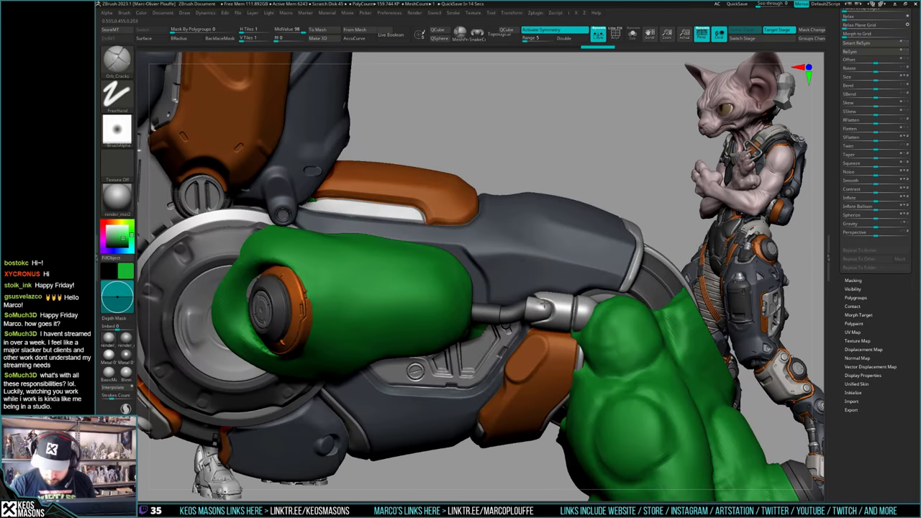
Step: Pick out the metal connector pieces by the wrist and add a subdivision level to the joint piece
{"action": "left_click", "coordinate": [538, 301], "text": "alt"}
{"action": "mouse_move", "coordinate": [539, 300]}
{"action": "right_mouse_down"}
{"action": "mouse_move", "coordinate": [537, 321]}
{"action": "mouse_move", "coordinate": [555, 306]}
{"action": "right_mouse_up"}
{"action": "left_click", "coordinate": [549, 311], "text": "alt"}
{"action": "left_click", "coordinate": [546, 311], "text": "alt"}
{"action": "key", "text": "ctrl+d"}
{"action": "left_click", "coordinate": [533, 308]}
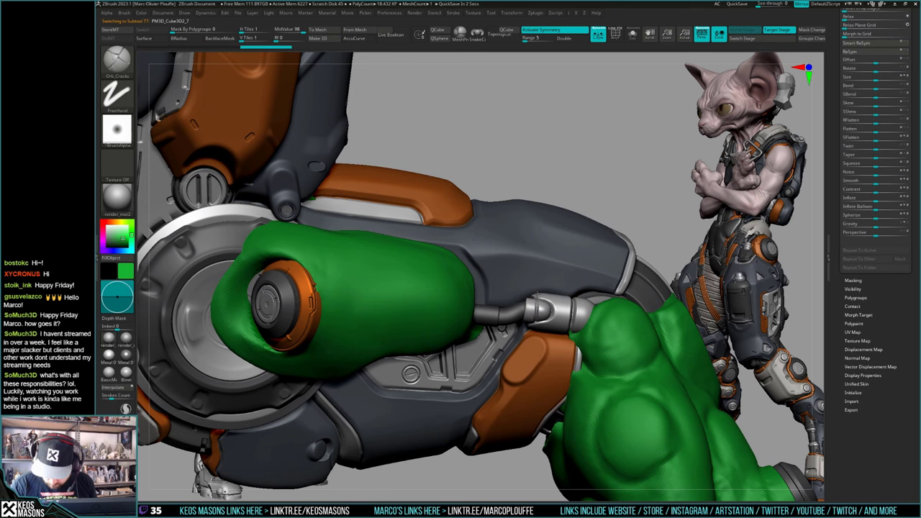
{"action": "right_click_drag", "start_coordinate": [547, 325], "coordinate": [540, 270]}
{"action": "left_click", "coordinate": [536, 308], "text": "alt"}
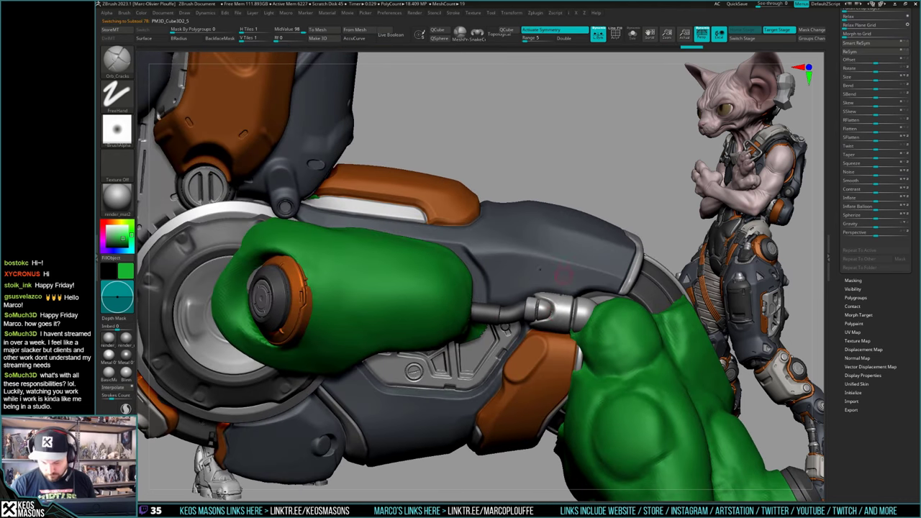
Step: Select the TrimHole brush and use it on the inner joint piece of the wrist's metal connector
{"action": "key", "text": "b"}
{"action": "key", "text": "t"}
{"action": "key", "text": "h"}
{"action": "right_click_drag", "start_coordinate": [560, 317], "coordinate": [548, 311]}
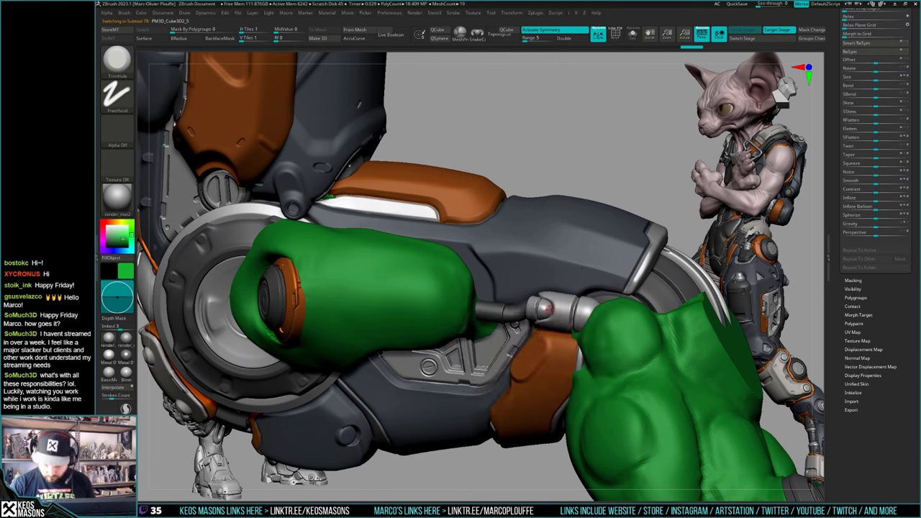
{"action": "left_click_drag", "start_coordinate": [551, 311], "coordinate": [555, 304]}
{"action": "key", "text": "ctrl+z"}
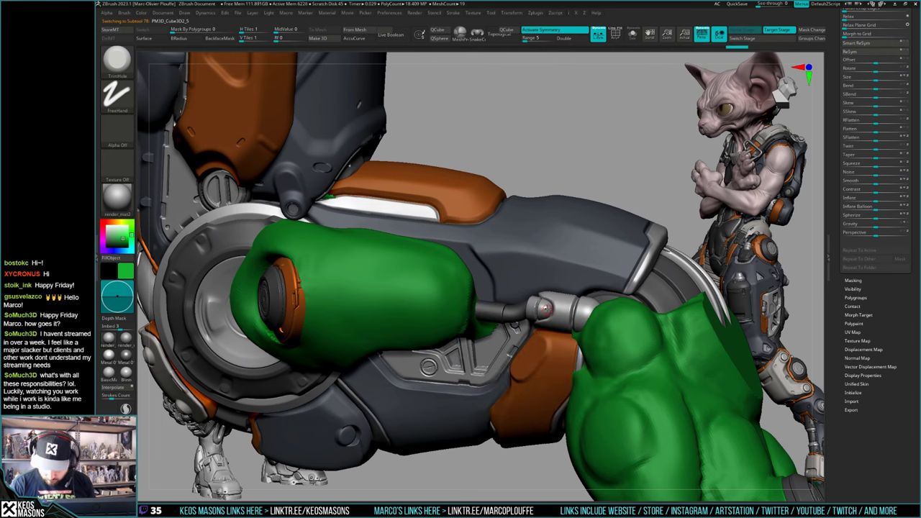
{"action": "left_click", "coordinate": [548, 309], "text": "alt"}
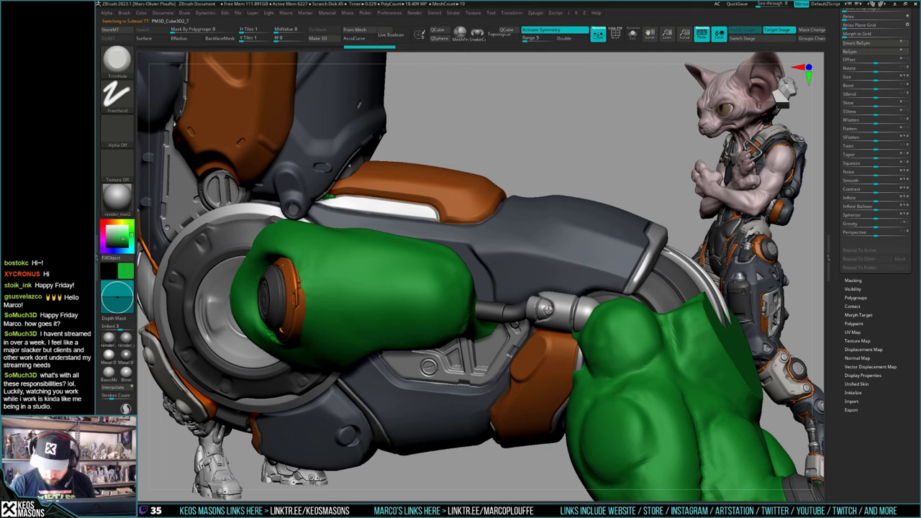
{"action": "left_click", "coordinate": [547, 311]}
Step: Switch to the Sm_Alpha brush and load the Image19 alpha for detailing the connector's inner collar
{"action": "mouse_move", "coordinate": [546, 311]}
{"action": "right_mouse_down"}
{"action": "mouse_move", "coordinate": [576, 314]}
{"action": "mouse_move", "coordinate": [585, 371]}
{"action": "right_mouse_up"}
{"action": "mouse_move", "coordinate": [584, 371]}
{"action": "right_mouse_down"}
{"action": "mouse_move", "coordinate": [570, 375]}
{"action": "mouse_move", "coordinate": [539, 356]}
{"action": "mouse_move", "coordinate": [549, 298]}
{"action": "mouse_move", "coordinate": [545, 328]}
{"action": "right_mouse_up"}
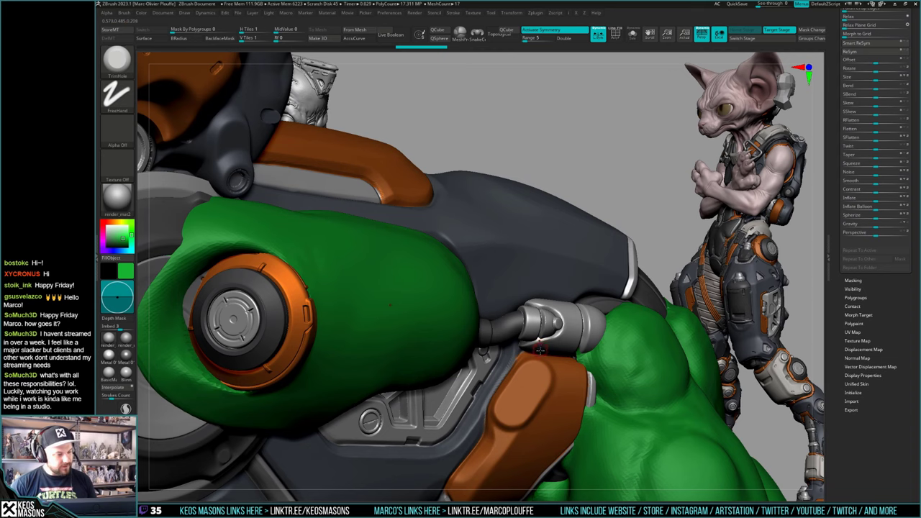
{"action": "mouse_move", "coordinate": [566, 315]}
{"action": "right_mouse_down"}
{"action": "mouse_move", "coordinate": [547, 319]}
{"action": "mouse_move", "coordinate": [555, 325]}
{"action": "right_mouse_up"}
{"action": "key", "text": "alt+shift+s"}
{"action": "key", "text": "alt+shift+s"}
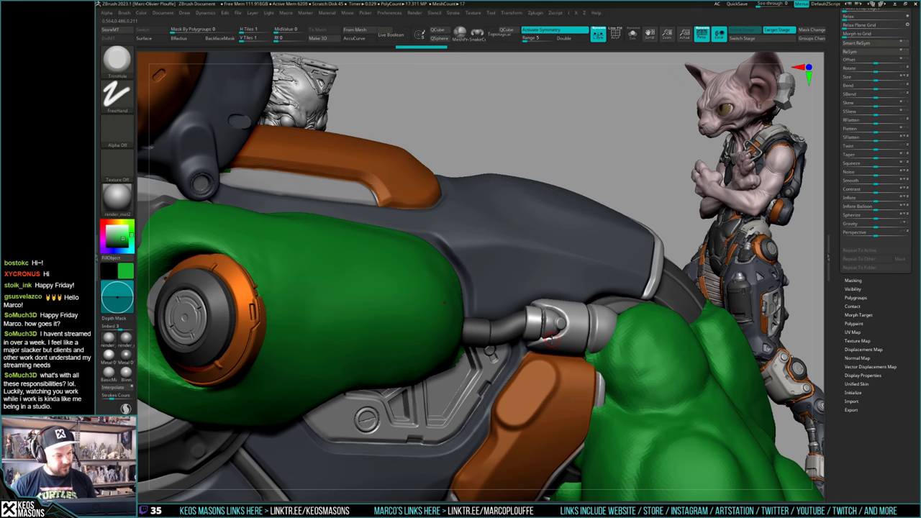
{"action": "key", "text": "space"}
{"action": "left_click", "coordinate": [526, 352]}
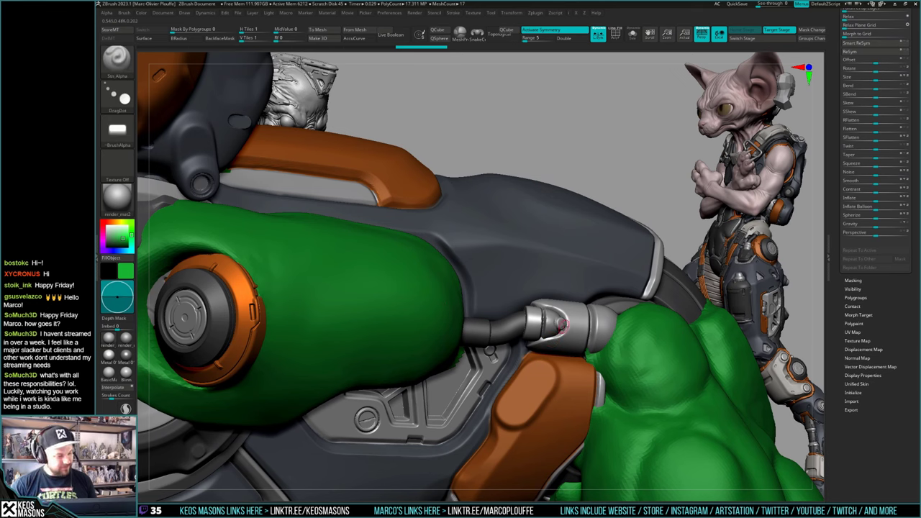
{"action": "right_click_drag", "start_coordinate": [556, 324], "coordinate": [537, 327]}
{"action": "right_click", "coordinate": [533, 327]}
{"action": "key", "text": "F4"}
{"action": "left_click", "coordinate": [536, 318]}
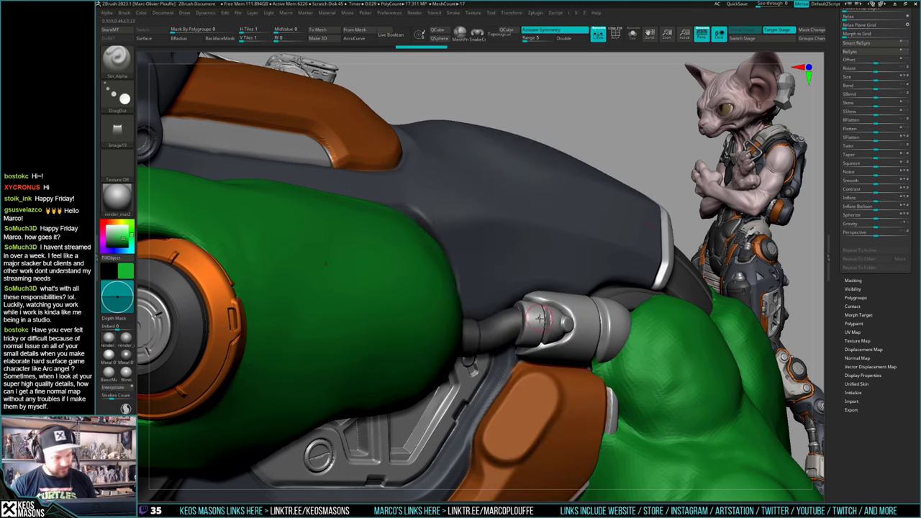
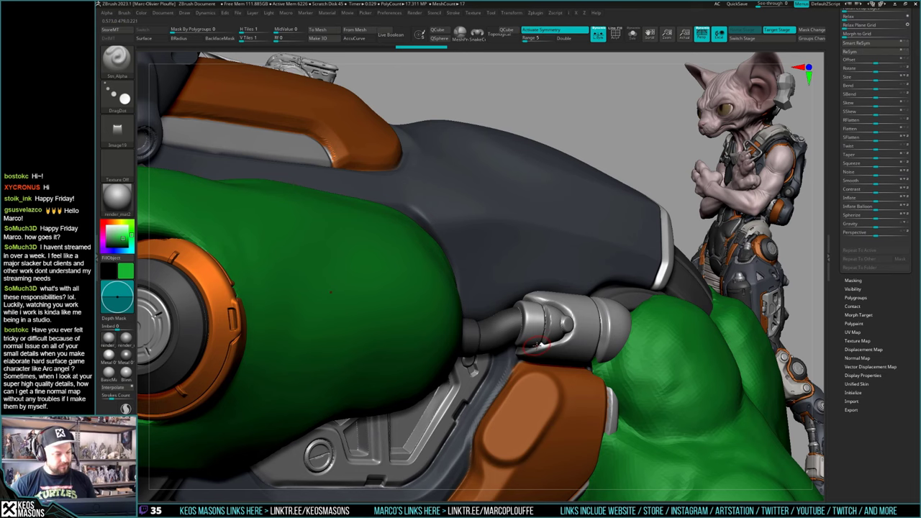
Step: Stamp the Image19 notch onto the side of the connector's inner collar, undoing the misplaced attempts
{"action": "mouse_move", "coordinate": [539, 347]}
{"action": "right_mouse_down"}
{"action": "mouse_move", "coordinate": [541, 314]}
{"action": "mouse_move", "coordinate": [530, 320]}
{"action": "right_mouse_up"}
{"action": "key", "text": "space"}
{"action": "left_click_drag", "start_coordinate": [530, 322], "coordinate": [528, 322]}
{"action": "right_click_drag", "start_coordinate": [533, 317], "coordinate": [550, 311]}
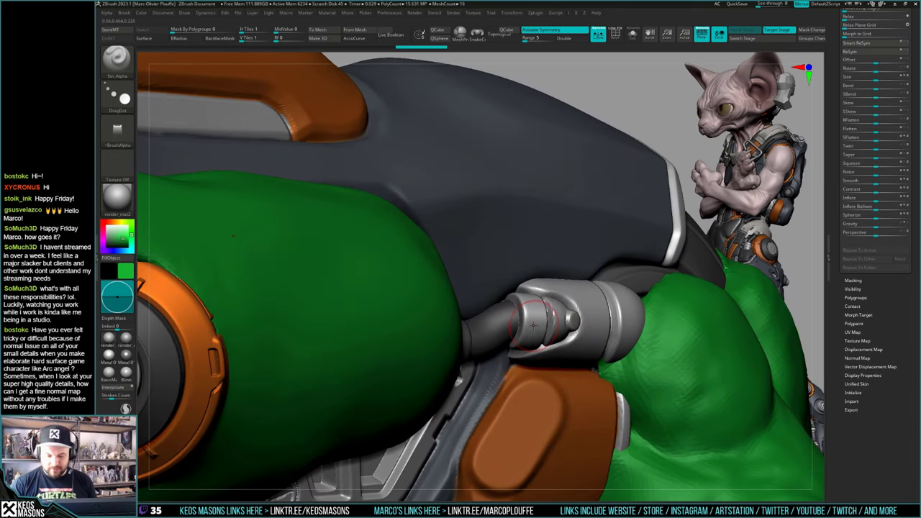
{"action": "left_click_drag", "start_coordinate": [551, 311], "coordinate": [531, 321]}
{"action": "key", "text": "space"}
{"action": "key", "text": "ctrl+z"}
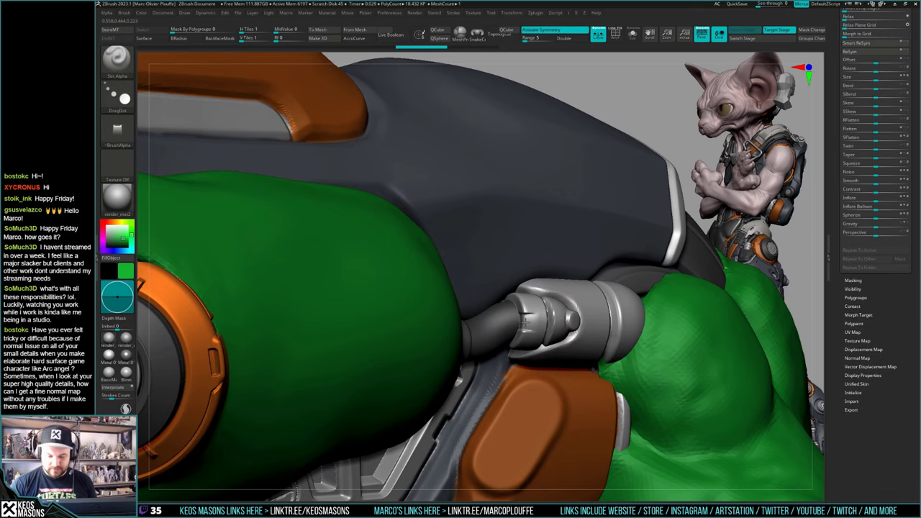
{"action": "right_click_drag", "start_coordinate": [525, 322], "coordinate": [537, 324]}
{"action": "key", "text": "ctrl+z"}
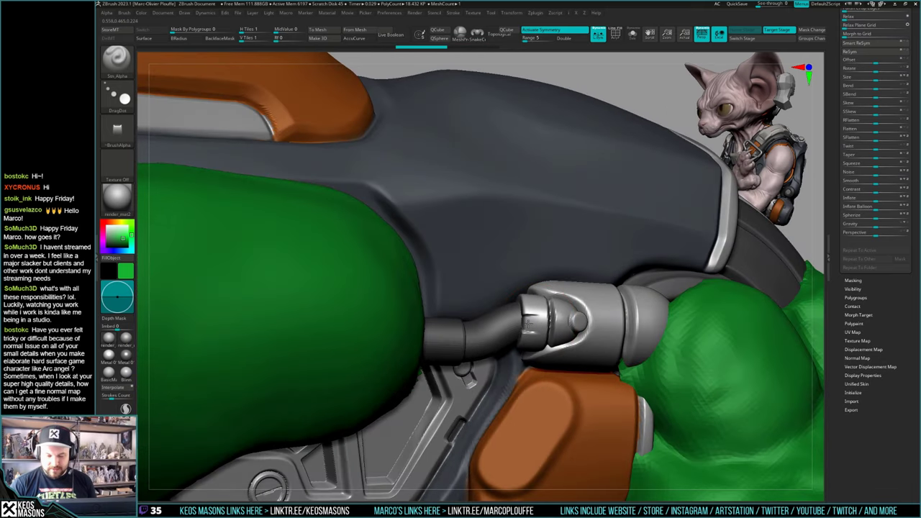
{"action": "left_click_drag", "start_coordinate": [527, 323], "coordinate": [529, 323]}
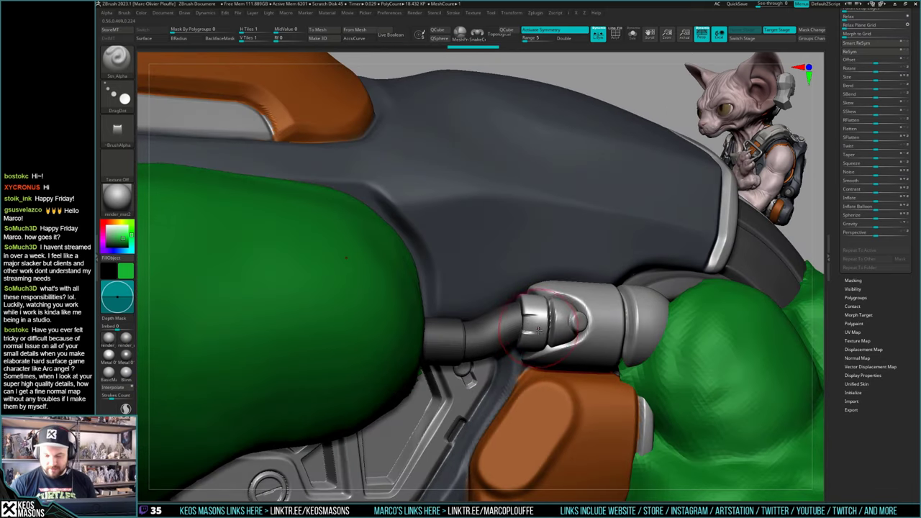
Step: Isolate the inner connector piece and try stamping the Image24 circle alpha on its flat end face
{"action": "mouse_move", "coordinate": [539, 329]}
{"action": "right_mouse_down", "text": "ctrl"}
{"action": "mouse_move", "coordinate": [541, 298]}
{"action": "mouse_move", "coordinate": [600, 317]}
{"action": "mouse_move", "coordinate": [568, 335]}
{"action": "mouse_move", "coordinate": [535, 336]}
{"action": "right_mouse_up", "text": "ctrl"}
{"action": "key", "text": "alt+s"}
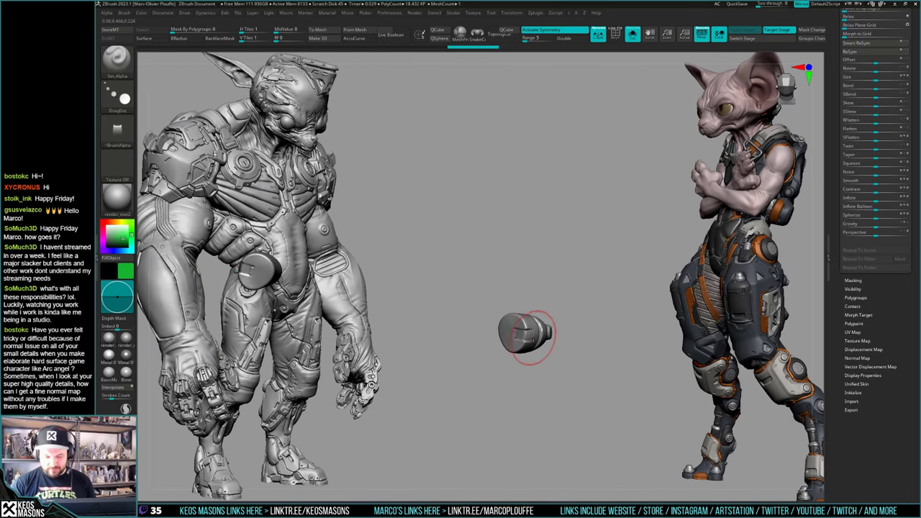
{"action": "key", "text": "space"}
{"action": "key", "text": "a"}
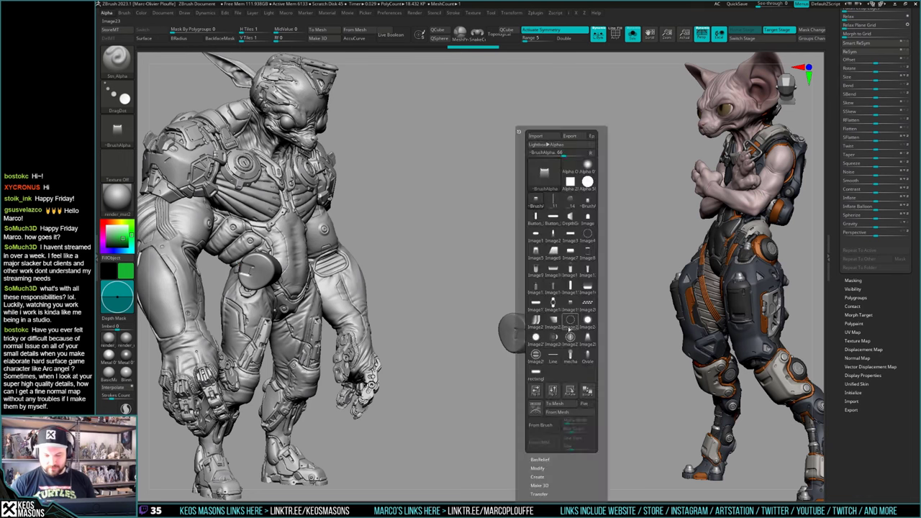
{"action": "left_click", "coordinate": [587, 321]}
{"action": "left_click_drag", "start_coordinate": [513, 339], "coordinate": [510, 331]}
{"action": "key", "text": "ctrl+z"}
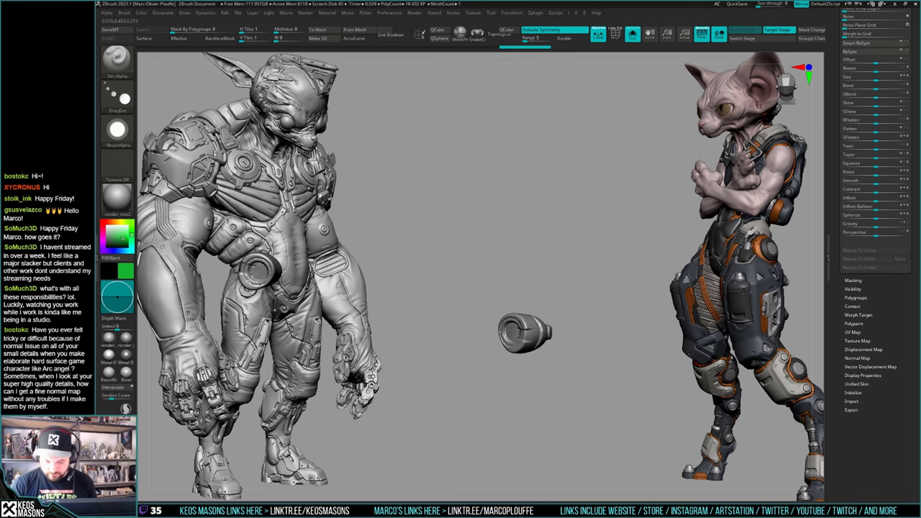
{"action": "key", "text": "alt+s"}
{"action": "left_click_drag", "start_coordinate": [603, 277], "coordinate": [709, 288]}
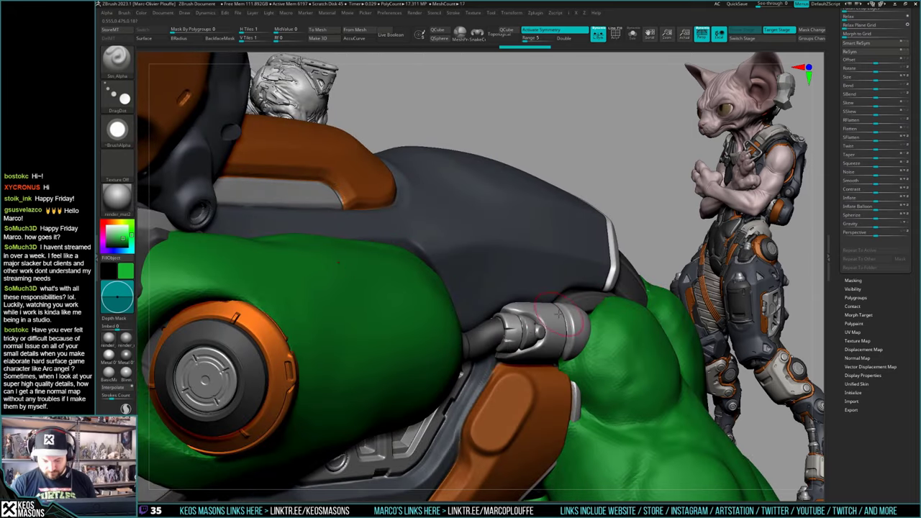
Step: Isolate the inner connector piece again and undo the circular stamps on it
{"action": "right_click_drag", "start_coordinate": [558, 314], "coordinate": [531, 277]}
{"action": "right_click_drag", "start_coordinate": [534, 359], "coordinate": [535, 407], "text": "ctrl"}
{"action": "key", "text": "alt+s"}
{"action": "right_click_drag", "start_coordinate": [590, 338], "coordinate": [524, 337]}
{"action": "key", "text": "ctrl+z"}
{"action": "left_click_drag", "start_coordinate": [523, 336], "coordinate": [521, 337], "text": "alt"}
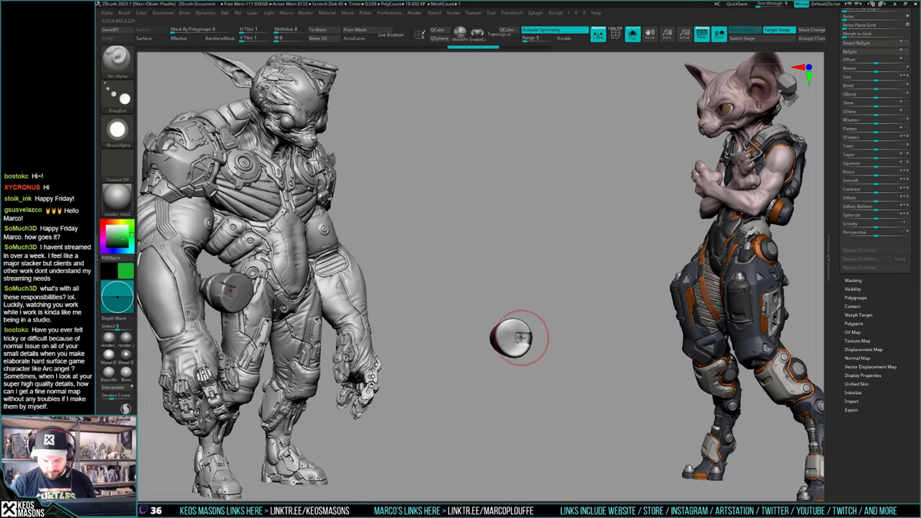
{"action": "key", "text": "ctrl+z"}
Step: Trim the isolated connector piece's rounded end with the TrimHole brush and bring the full arm back
{"action": "key", "text": "space"}
{"action": "key", "text": "b"}
{"action": "left_click", "coordinate": [570, 177]}
{"action": "key", "text": "space"}
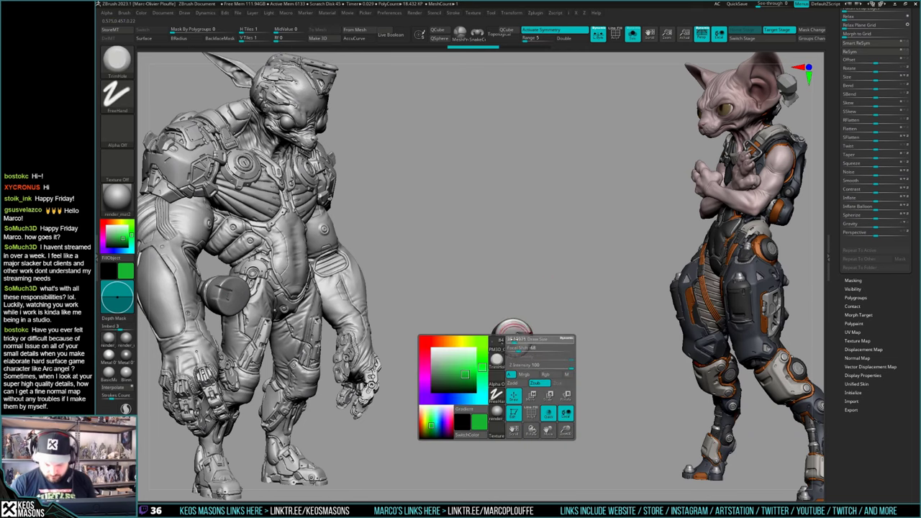
{"action": "left_click_drag", "start_coordinate": [513, 339], "coordinate": [512, 336]}
{"action": "key", "text": "alt+s"}
{"action": "mouse_move", "coordinate": [512, 337]}
{"action": "right_mouse_down"}
{"action": "mouse_move", "coordinate": [577, 307]}
{"action": "mouse_move", "coordinate": [496, 325]}
{"action": "mouse_move", "coordinate": [544, 353]}
{"action": "mouse_move", "coordinate": [543, 385]}
{"action": "mouse_move", "coordinate": [517, 351]}
{"action": "right_mouse_up"}
{"action": "left_click", "coordinate": [543, 335], "text": "alt"}
{"action": "key", "text": "alt+s"}
{"action": "left_click_drag", "start_coordinate": [519, 351], "coordinate": [521, 351]}
{"action": "mouse_move", "coordinate": [530, 329]}
{"action": "right_mouse_down"}
{"action": "mouse_move", "coordinate": [569, 321]}
{"action": "mouse_move", "coordinate": [540, 347]}
{"action": "mouse_move", "coordinate": [564, 334]}
{"action": "right_mouse_up"}
{"action": "key", "text": "alt+s"}
Step: Use the Sm_Alpha brush with the Image19 alpha to redo the notch on the connector's inner collar
{"action": "key", "text": "b"}
{"action": "left_click", "coordinate": [573, 333]}
{"action": "key", "text": "F4"}
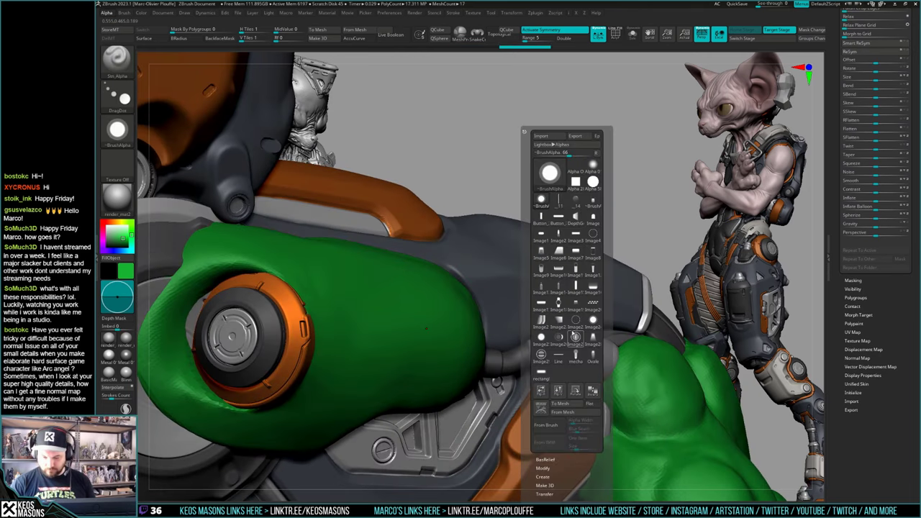
{"action": "left_click", "coordinate": [576, 303]}
{"action": "right_click", "coordinate": [520, 395]}
{"action": "right_click_drag", "start_coordinate": [520, 393], "coordinate": [534, 354], "text": "ctrl"}
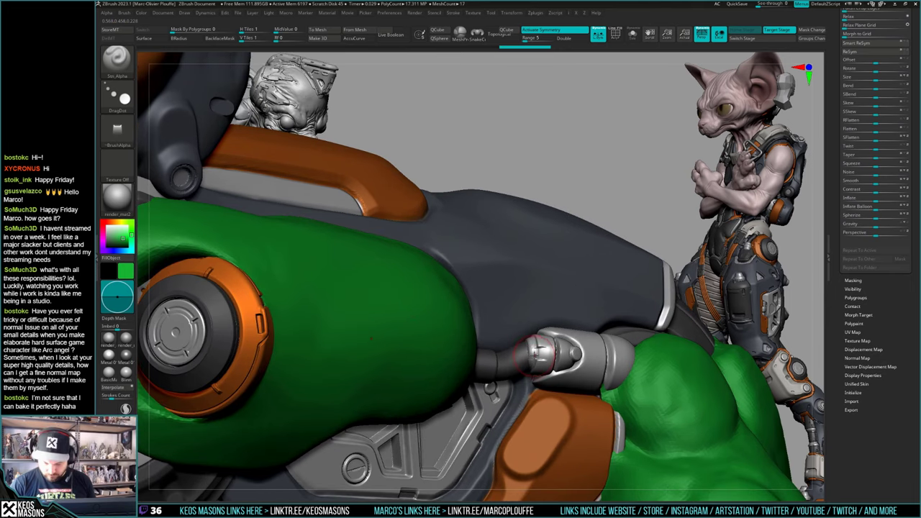
{"action": "key", "text": "ctrl+z"}
{"action": "right_click", "coordinate": [513, 400]}
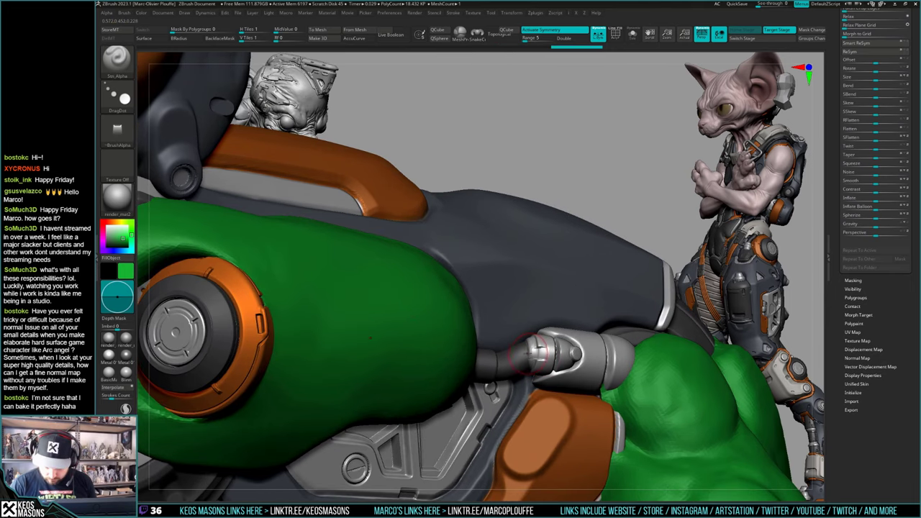
{"action": "left_click", "coordinate": [533, 351]}
{"action": "mouse_move", "coordinate": [536, 353]}
{"action": "right_mouse_down"}
{"action": "mouse_move", "coordinate": [575, 370]}
{"action": "mouse_move", "coordinate": [560, 350]}
{"action": "right_mouse_up"}
Step: Load the Image7 alpha and stamp a small notch on the cable-side edge of the inner collar
{"action": "key", "text": "F4"}
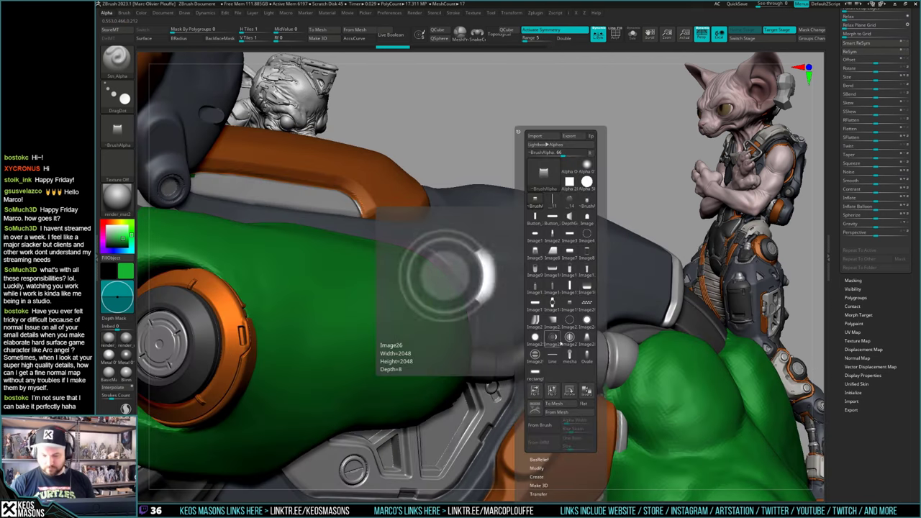
{"action": "left_click", "coordinate": [571, 253]}
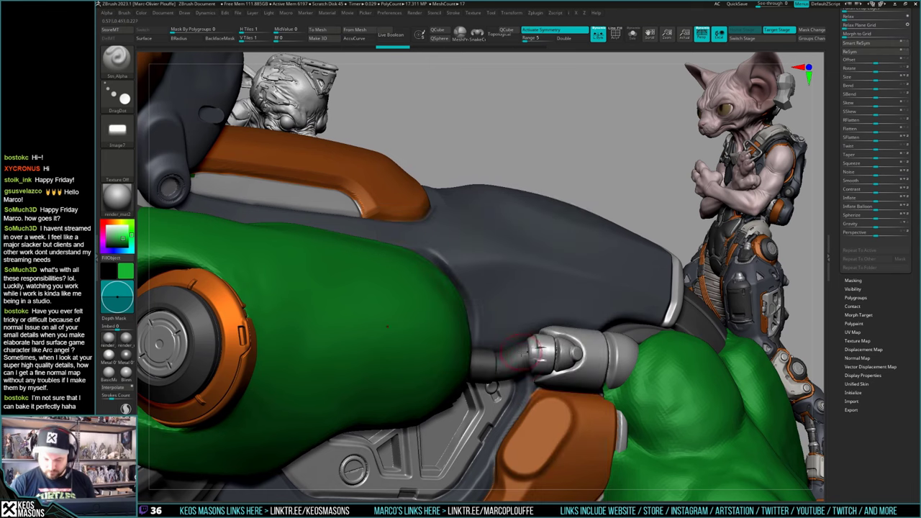
{"action": "left_click_drag", "start_coordinate": [534, 353], "coordinate": [537, 353]}
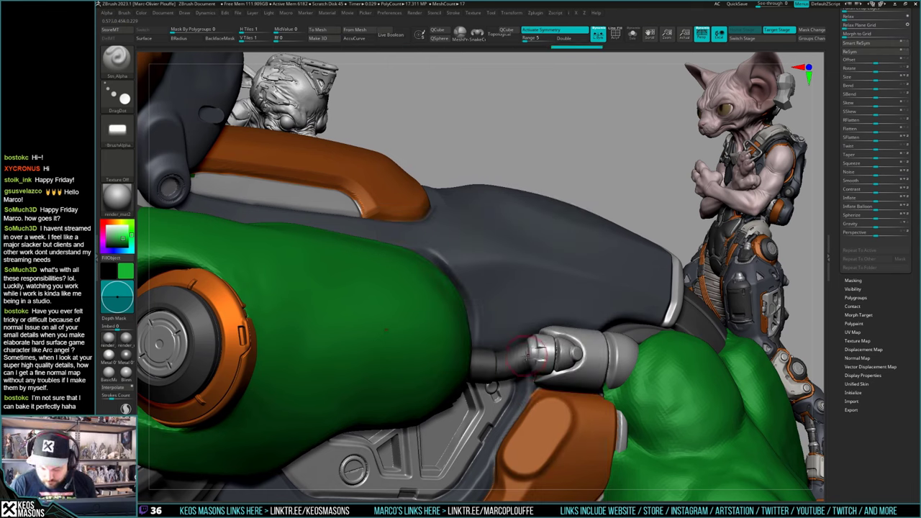
{"action": "key", "text": "ctrl+z"}
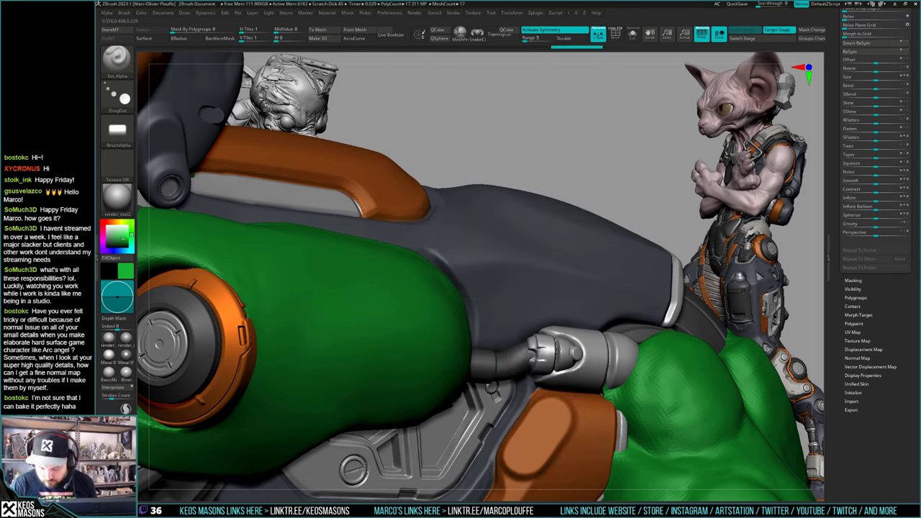
{"action": "left_click_drag", "start_coordinate": [526, 353], "coordinate": [528, 353]}
Step: Select the Orb_Cracks brush and cut a crease on the underside of the connector's inner collar
{"action": "mouse_move", "coordinate": [528, 353]}
{"action": "right_mouse_down"}
{"action": "mouse_move", "coordinate": [501, 352]}
{"action": "mouse_move", "coordinate": [556, 355]}
{"action": "mouse_move", "coordinate": [552, 369]}
{"action": "mouse_move", "coordinate": [533, 376]}
{"action": "mouse_move", "coordinate": [539, 403]}
{"action": "mouse_move", "coordinate": [534, 384]}
{"action": "right_mouse_up"}
{"action": "key", "text": "space"}
{"action": "left_click", "coordinate": [602, 265]}
{"action": "left_click_drag", "start_coordinate": [533, 386], "coordinate": [536, 376]}
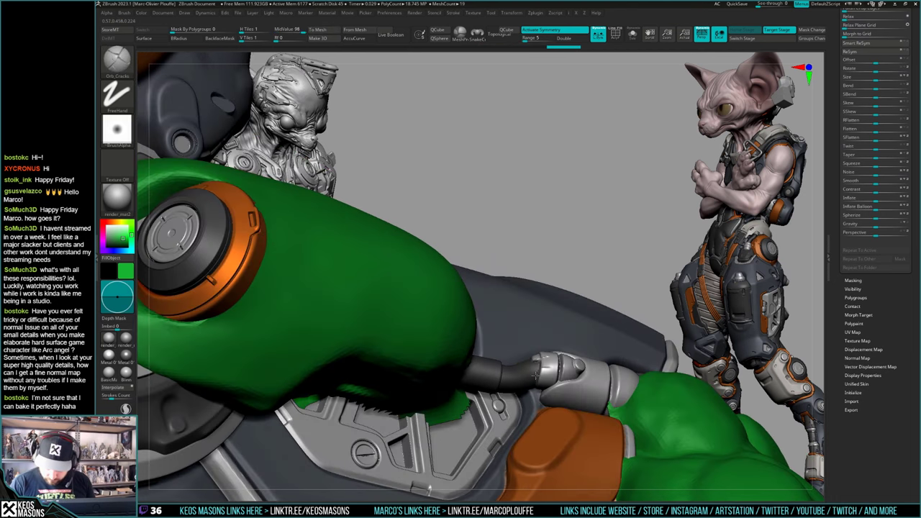
Step: Select the outer connector sleeve and stamp Image7 notches near its hand-side end with the Sm_Alpha brush
{"action": "mouse_move", "coordinate": [534, 385]}
{"action": "right_mouse_down"}
{"action": "mouse_move", "coordinate": [541, 395]}
{"action": "mouse_move", "coordinate": [539, 295]}
{"action": "mouse_move", "coordinate": [554, 346]}
{"action": "mouse_move", "coordinate": [559, 308]}
{"action": "mouse_move", "coordinate": [563, 324]}
{"action": "right_mouse_up"}
{"action": "left_click", "coordinate": [567, 329], "text": "alt"}
{"action": "right_click_drag", "start_coordinate": [563, 324], "coordinate": [570, 363], "text": "ctrl"}
{"action": "key", "text": "space"}
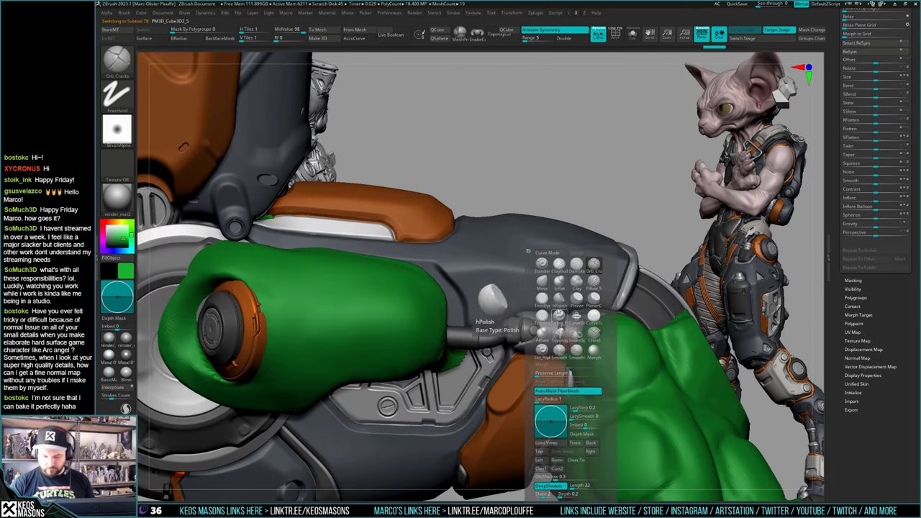
{"action": "left_click", "coordinate": [543, 351]}
{"action": "key", "text": "a"}
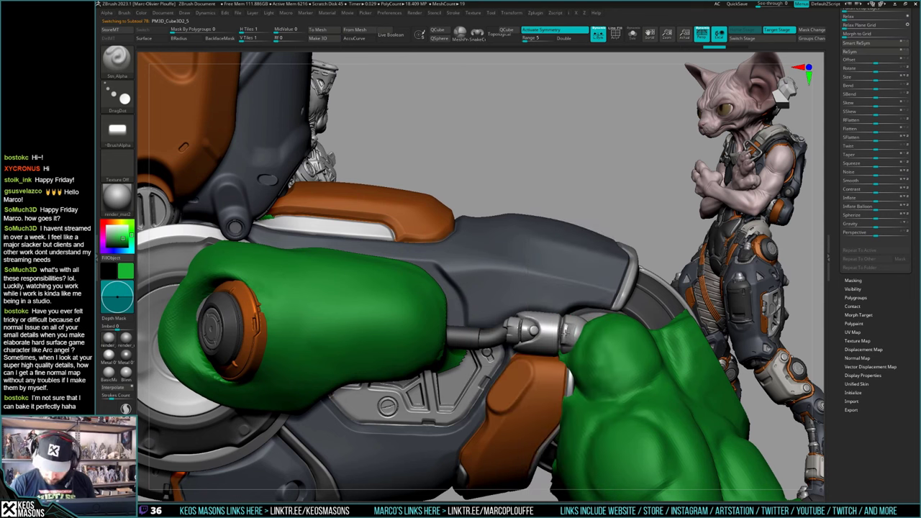
{"action": "key", "text": "space"}
{"action": "left_click_drag", "start_coordinate": [566, 332], "coordinate": [555, 332]}
{"action": "key", "text": "ctrl+z"}
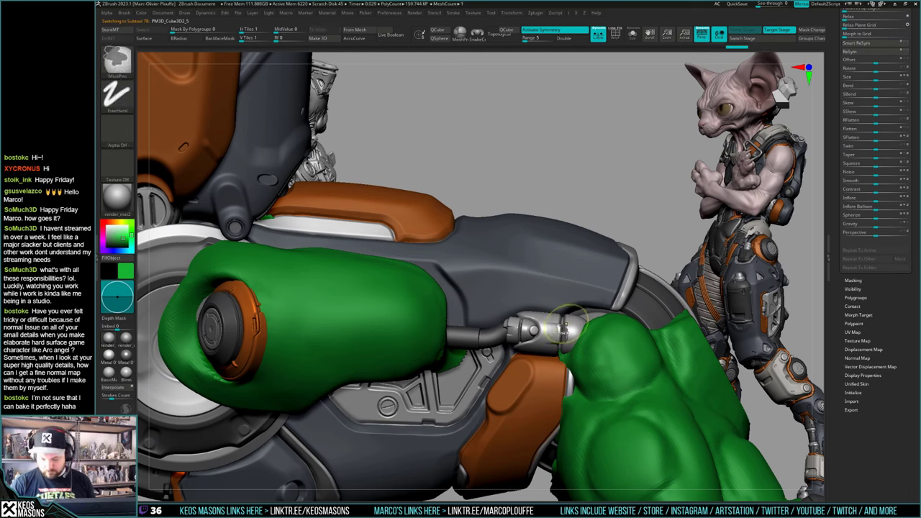
{"action": "key", "text": "ctrl+z"}
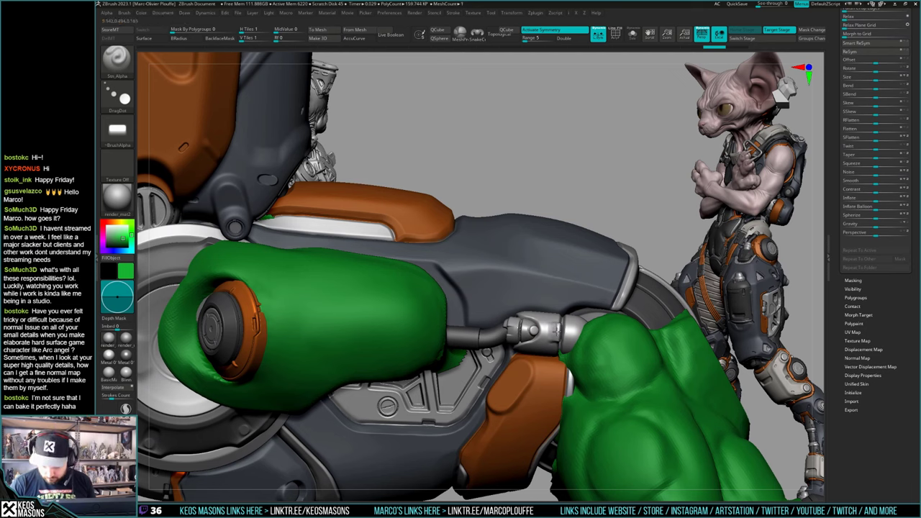
{"action": "left_click_drag", "start_coordinate": [559, 329], "coordinate": [565, 331]}
{"action": "mouse_move", "coordinate": [567, 332]}
{"action": "right_mouse_down", "text": "ctrl"}
{"action": "mouse_move", "coordinate": [567, 316]}
{"action": "mouse_move", "coordinate": [566, 324]}
{"action": "right_mouse_up", "text": "ctrl"}
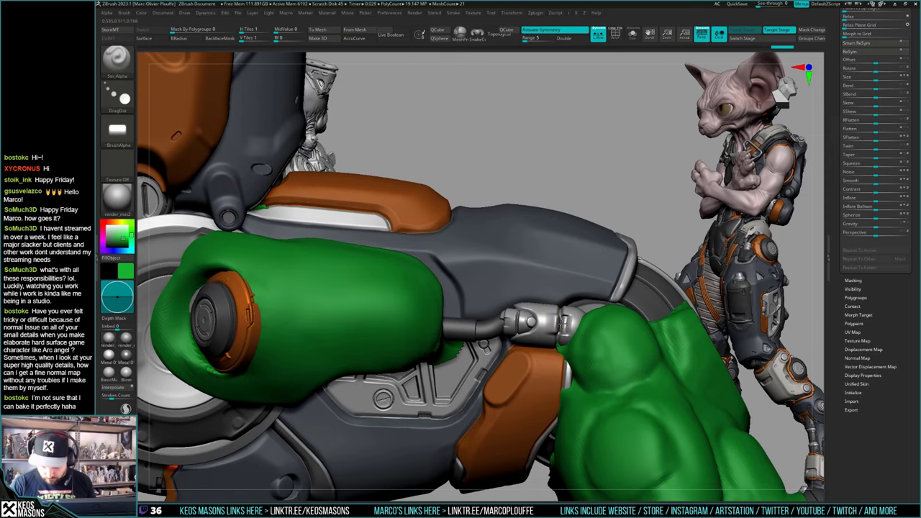
{"action": "left_click_drag", "start_coordinate": [562, 321], "coordinate": [562, 329]}
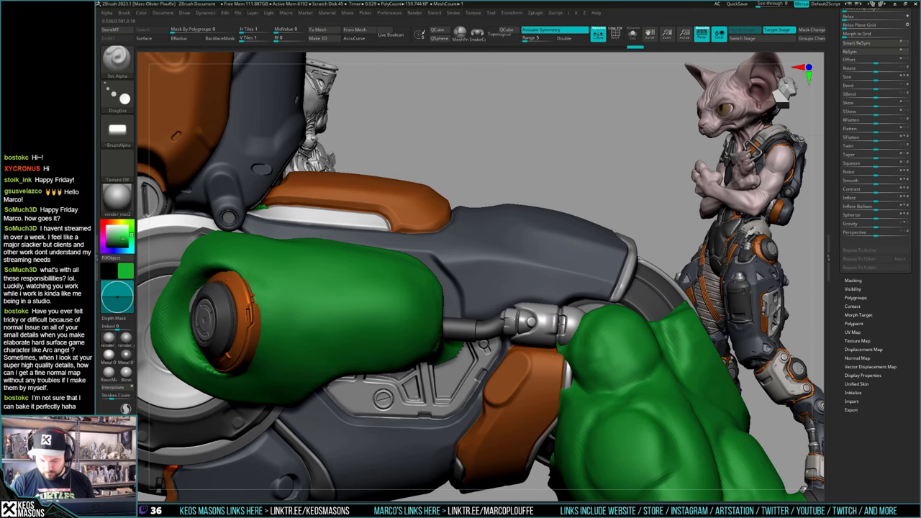
Step: Load the Line alpha for the Sm_Alpha brush and rotate it to a vertical orientation
{"action": "mouse_move", "coordinate": [561, 348]}
{"action": "right_mouse_down"}
{"action": "mouse_move", "coordinate": [578, 375]}
{"action": "mouse_move", "coordinate": [588, 342]}
{"action": "right_mouse_up"}
{"action": "right_click", "coordinate": [581, 360]}
{"action": "key", "text": "F4"}
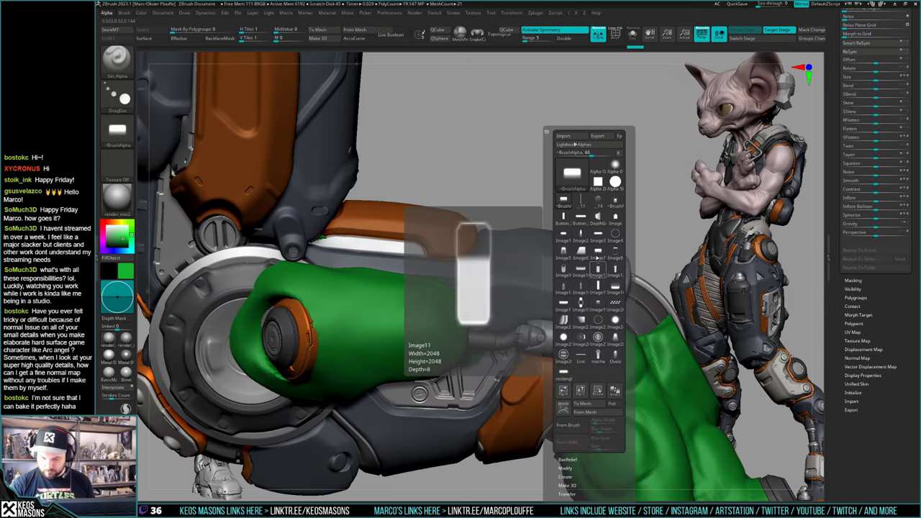
{"action": "left_click", "coordinate": [581, 355]}
{"action": "mouse_move", "coordinate": [580, 349]}
{"action": "right_mouse_down"}
{"action": "mouse_move", "coordinate": [567, 338]}
{"action": "mouse_move", "coordinate": [587, 332]}
{"action": "right_mouse_up"}
{"action": "key", "text": "F4"}
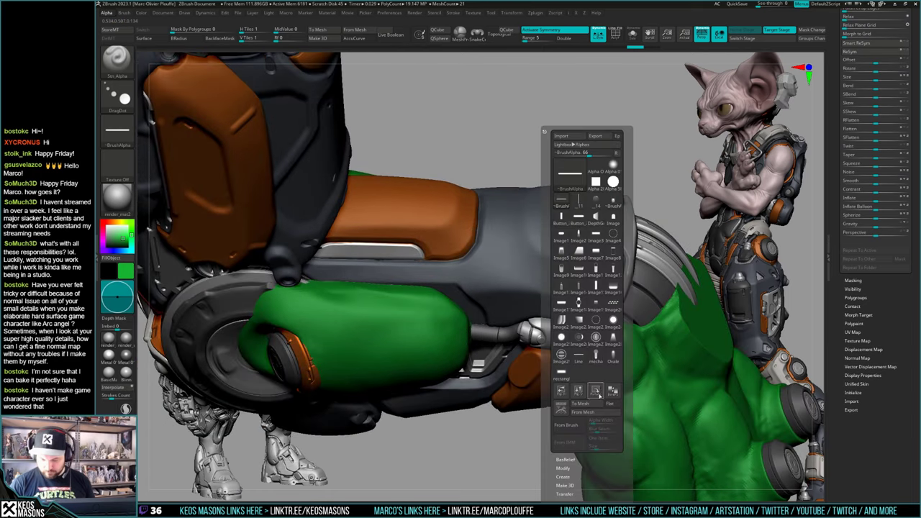
{"action": "left_click", "coordinate": [599, 393]}
Step: Isolate the outer connector sleeve and stamp a line groove across its rounded hand-side end
{"action": "key", "text": "space"}
{"action": "key", "text": "shift+s"}
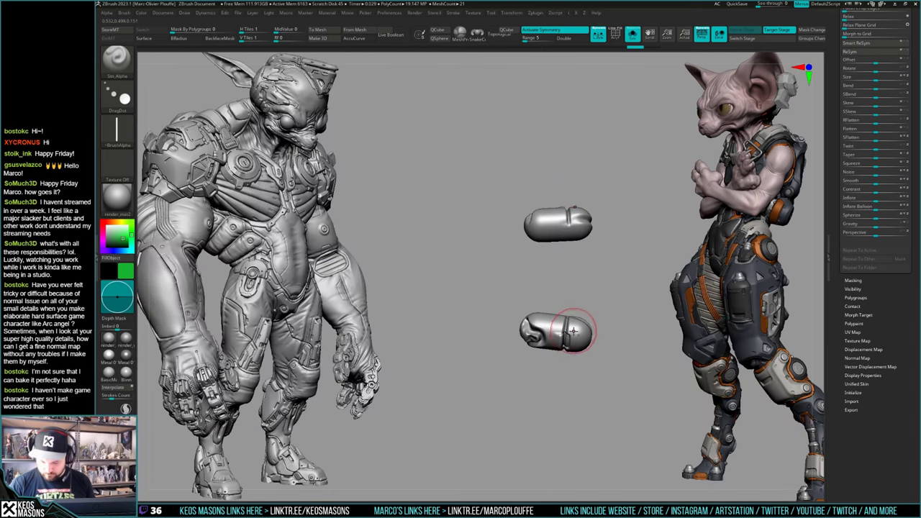
{"action": "left_click_drag", "start_coordinate": [574, 317], "coordinate": [573, 321]}
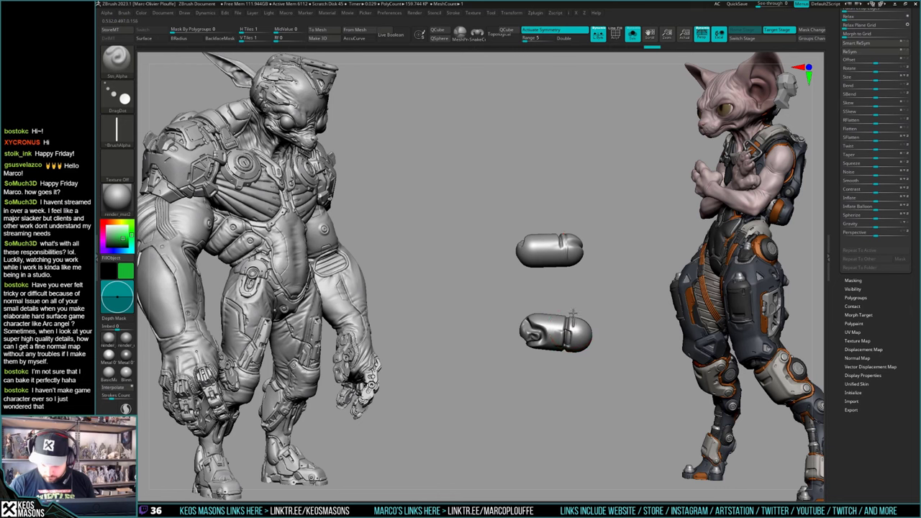
{"action": "right_click_drag", "start_coordinate": [573, 314], "coordinate": [573, 337]}
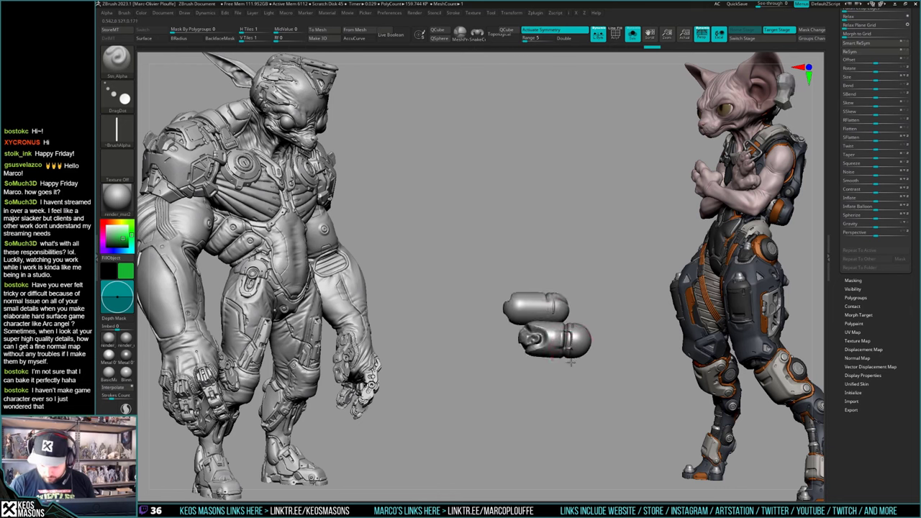
{"action": "left_click_drag", "start_coordinate": [571, 364], "coordinate": [570, 369]}
{"action": "key", "text": "shift+s"}
{"action": "right_click_drag", "start_coordinate": [571, 366], "coordinate": [547, 352], "text": "ctrl"}
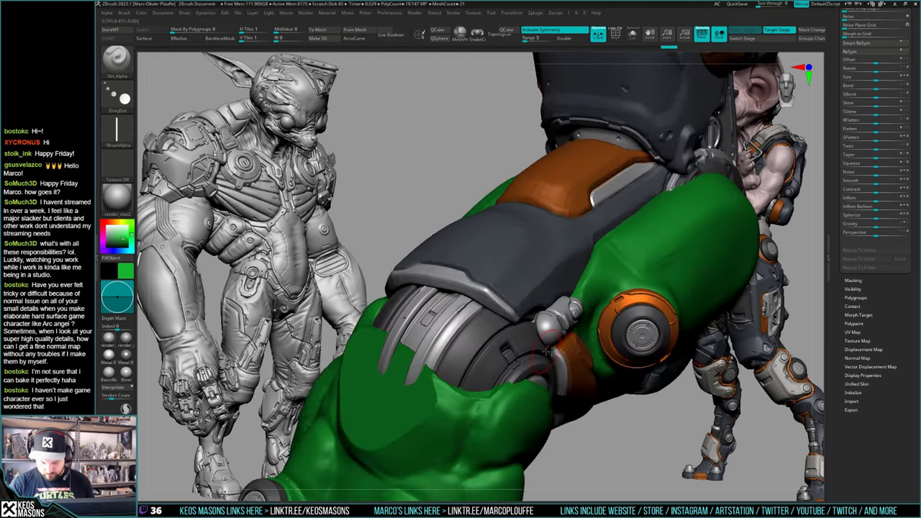
Step: Isolate the connector again and reshape its rounded end using the Move brush with BackfaceMask enabled
{"action": "key", "text": "F2"}
{"action": "key", "text": "b"}
{"action": "key", "text": "F4"}
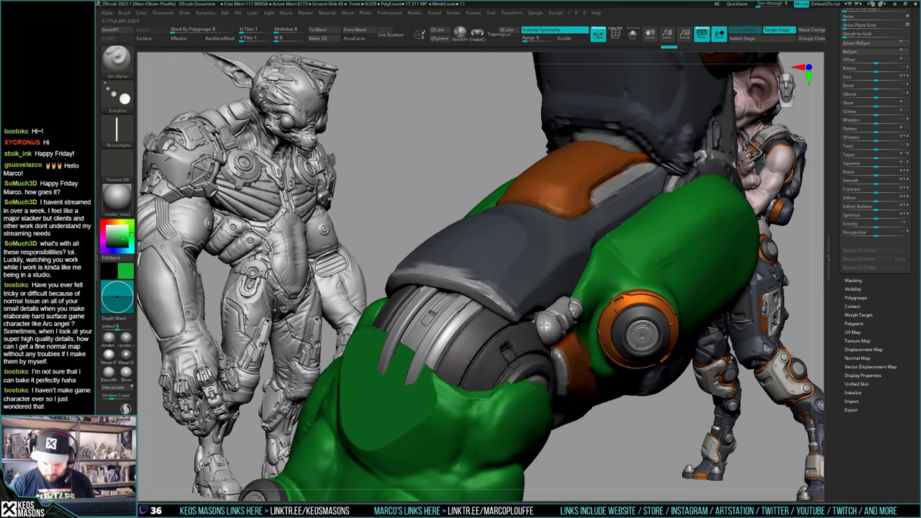
{"action": "right_click_drag", "start_coordinate": [536, 356], "coordinate": [541, 339]}
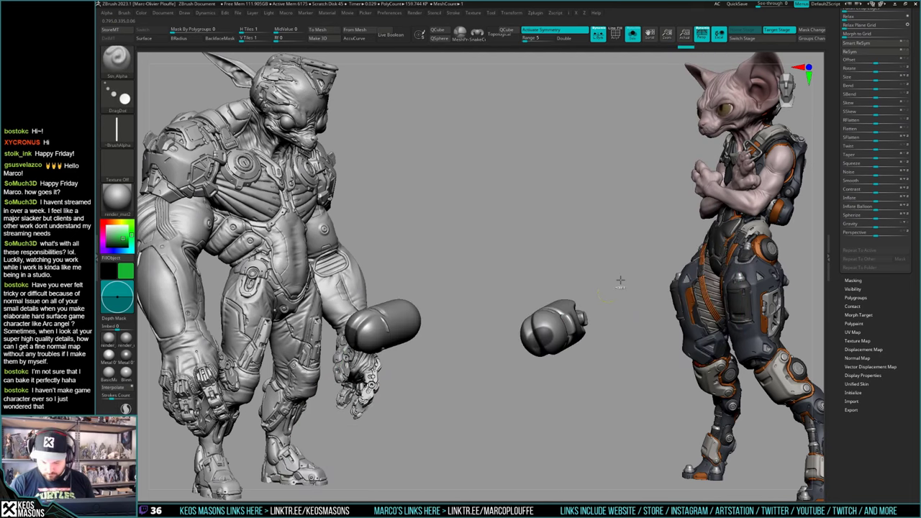
{"action": "key", "text": "space"}
{"action": "key", "text": "space"}
{"action": "left_click", "coordinate": [551, 329]}
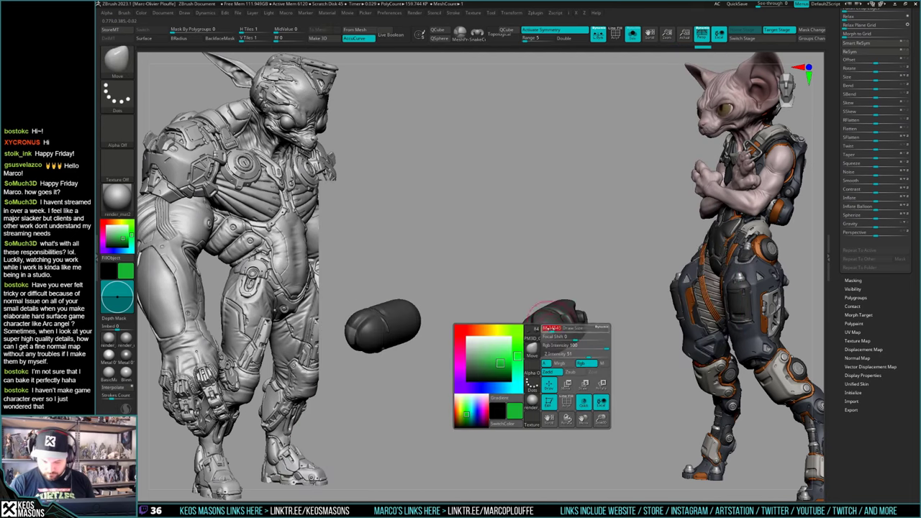
{"action": "mouse_move", "coordinate": [545, 336]}
{"action": "right_mouse_down"}
{"action": "mouse_move", "coordinate": [549, 323]}
{"action": "mouse_move", "coordinate": [540, 338]}
{"action": "right_mouse_up"}
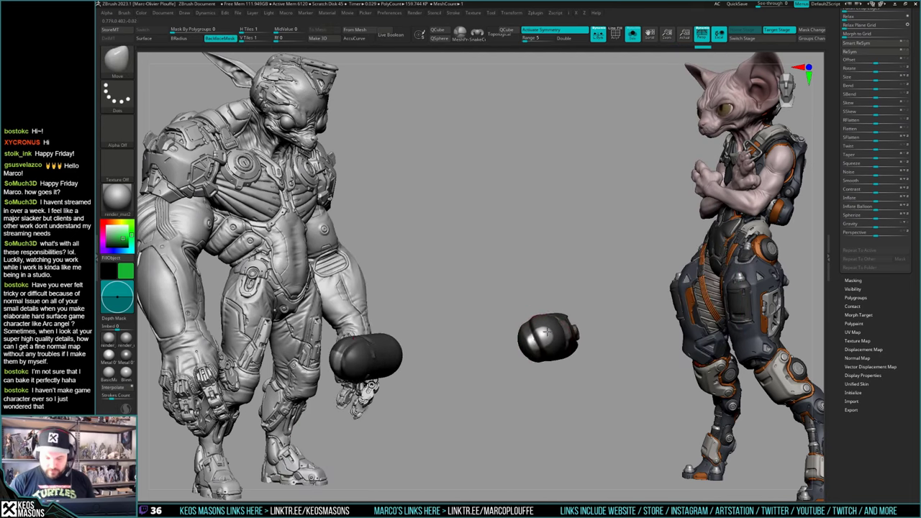
{"action": "left_click_drag", "start_coordinate": [539, 338], "coordinate": [530, 342]}
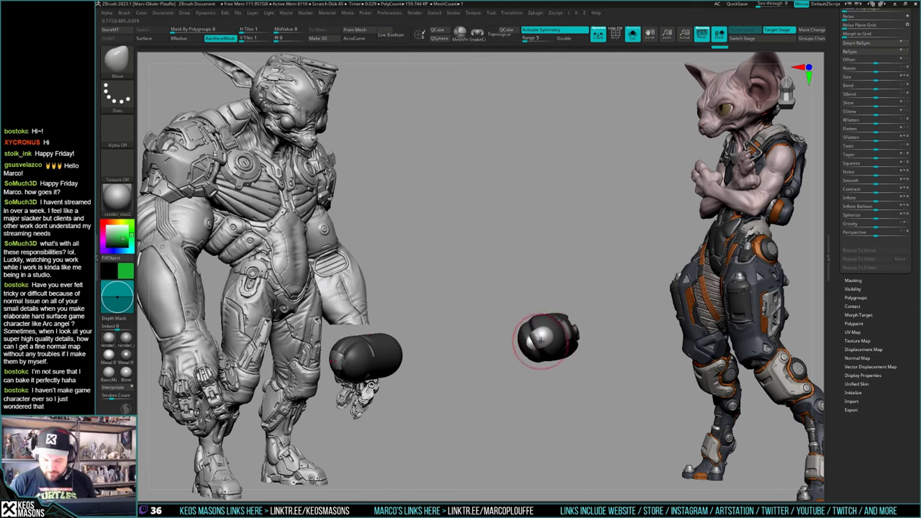
{"action": "key", "text": "space"}
{"action": "mouse_move", "coordinate": [542, 339]}
{"action": "right_mouse_down"}
{"action": "mouse_move", "coordinate": [534, 346]}
{"action": "mouse_move", "coordinate": [547, 393]}
{"action": "mouse_move", "coordinate": [544, 378]}
{"action": "mouse_move", "coordinate": [575, 370]}
{"action": "mouse_move", "coordinate": [564, 356]}
{"action": "mouse_move", "coordinate": [624, 347]}
{"action": "mouse_move", "coordinate": [626, 365]}
{"action": "mouse_move", "coordinate": [569, 378]}
{"action": "right_mouse_up"}
{"action": "key", "text": "alt+s"}
{"action": "key", "text": "alt+s"}
{"action": "right_click_drag", "start_coordinate": [568, 378], "coordinate": [564, 355]}
{"action": "key", "text": "alt+s"}
{"action": "mouse_move", "coordinate": [561, 350]}
{"action": "right_mouse_down"}
{"action": "mouse_move", "coordinate": [581, 396]}
{"action": "mouse_move", "coordinate": [557, 340]}
{"action": "mouse_move", "coordinate": [562, 351]}
{"action": "mouse_move", "coordinate": [563, 328]}
{"action": "right_mouse_up"}
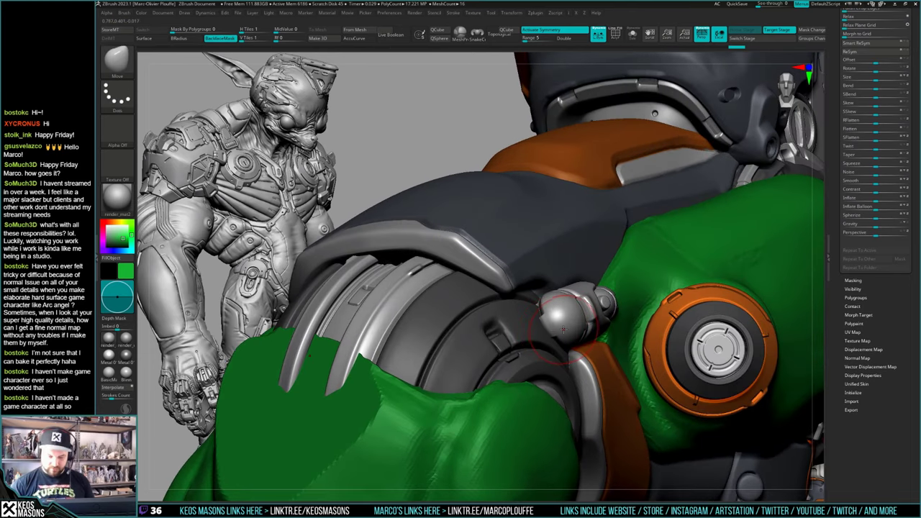
Step: Switch to the Sm_Alpha brush, load the arched Image alpha and stamp a small notch in the connector's rounded end
{"action": "key", "text": "b"}
{"action": "left_click", "coordinate": [582, 324]}
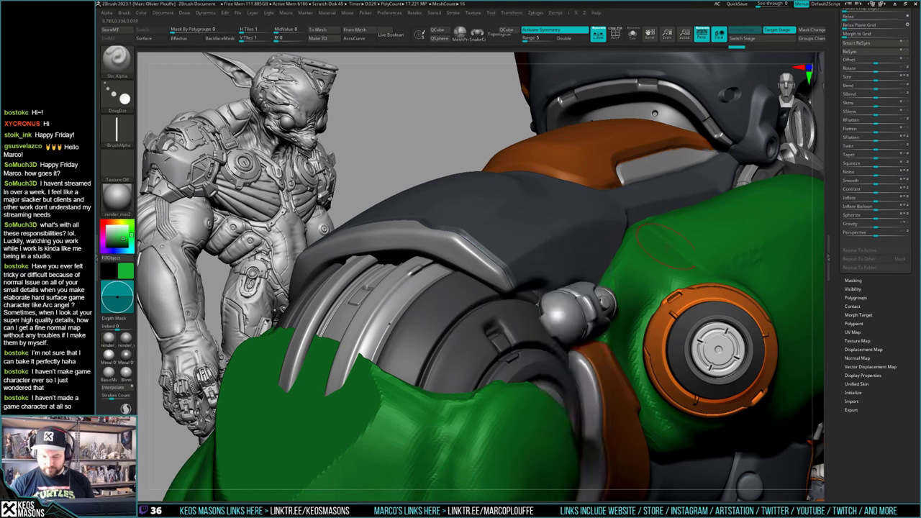
{"action": "key", "text": "a"}
{"action": "left_click", "coordinate": [611, 218]}
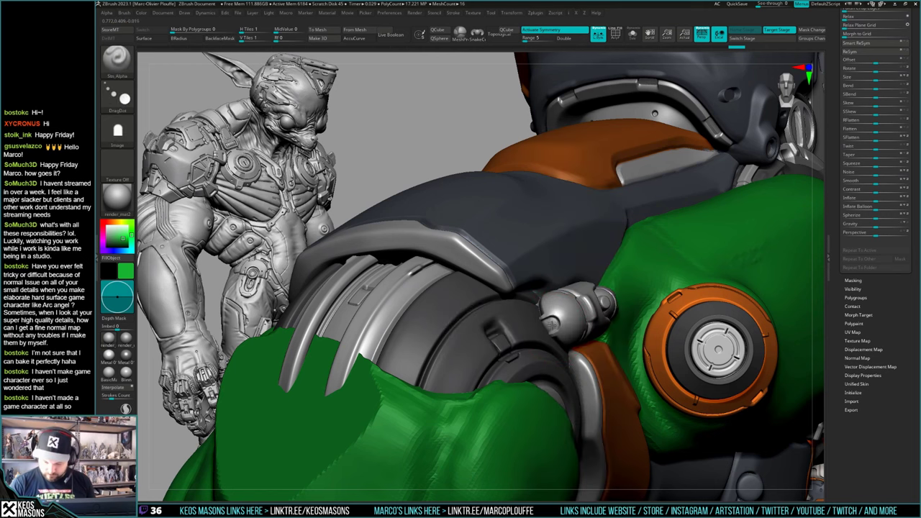
{"action": "left_click", "coordinate": [560, 321], "text": "alt"}
{"action": "key", "text": "space"}
{"action": "key", "text": "ctrl+z"}
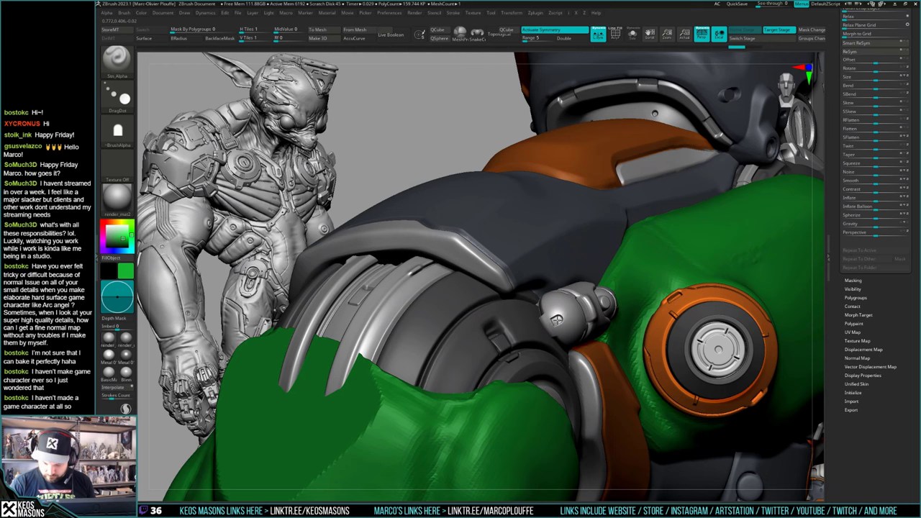
{"action": "left_click_drag", "start_coordinate": [557, 321], "coordinate": [556, 321]}
{"action": "mouse_move", "coordinate": [557, 321]}
{"action": "right_mouse_down"}
{"action": "mouse_move", "coordinate": [573, 315]}
{"action": "mouse_move", "coordinate": [569, 321]}
{"action": "right_mouse_up"}
{"action": "key", "text": "space"}
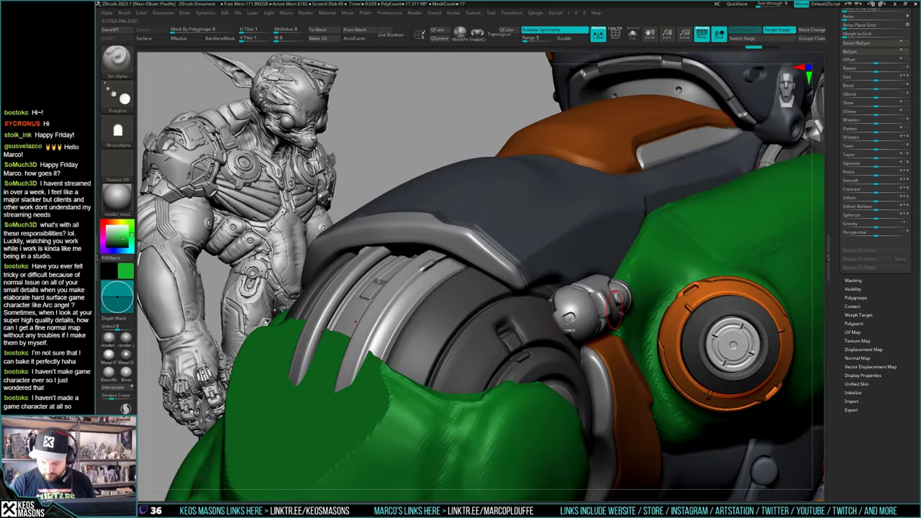
Step: Undo the arched notch and restamp it on the connector's rounded end, undoing unwanted further attempts
{"action": "key", "text": "ctrl+z"}
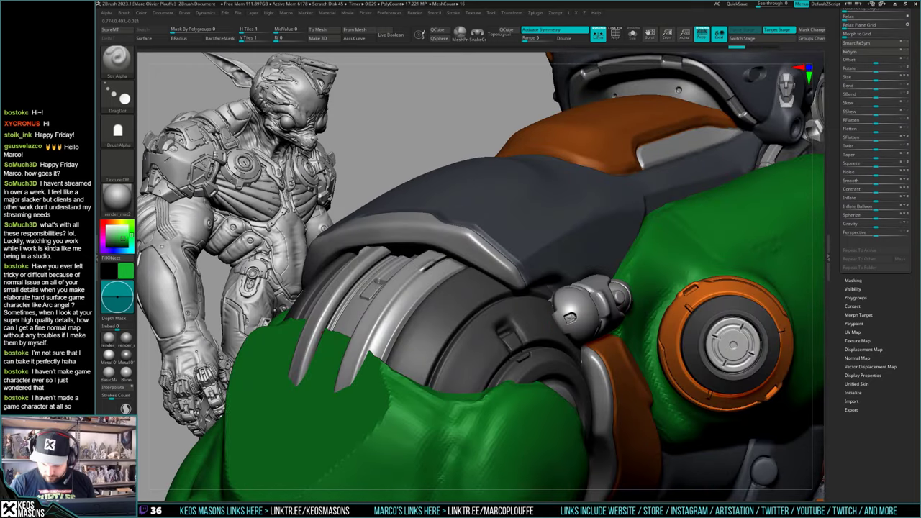
{"action": "left_click_drag", "start_coordinate": [569, 317], "coordinate": [569, 318]}
{"action": "mouse_move", "coordinate": [569, 318]}
{"action": "right_mouse_down"}
{"action": "mouse_move", "coordinate": [538, 320]}
{"action": "mouse_move", "coordinate": [514, 281]}
{"action": "mouse_move", "coordinate": [541, 305]}
{"action": "mouse_move", "coordinate": [499, 316]}
{"action": "mouse_move", "coordinate": [576, 347]}
{"action": "mouse_move", "coordinate": [538, 332]}
{"action": "mouse_move", "coordinate": [562, 360]}
{"action": "mouse_move", "coordinate": [539, 327]}
{"action": "mouse_move", "coordinate": [572, 356]}
{"action": "mouse_move", "coordinate": [574, 327]}
{"action": "right_mouse_up"}
{"action": "left_click_drag", "start_coordinate": [575, 324], "coordinate": [576, 320]}
{"action": "key", "text": "ctrl+z"}
{"action": "key", "text": "ctrl+z"}
{"action": "mouse_move", "coordinate": [576, 310]}
{"action": "right_mouse_down"}
{"action": "mouse_move", "coordinate": [581, 326]}
{"action": "mouse_move", "coordinate": [574, 245]}
{"action": "mouse_move", "coordinate": [624, 282]}
{"action": "mouse_move", "coordinate": [629, 307]}
{"action": "mouse_move", "coordinate": [606, 333]}
{"action": "mouse_move", "coordinate": [663, 273]}
{"action": "right_mouse_up"}
{"action": "key", "text": "ctrl+z"}
{"action": "key", "text": "ctrl+shift+z"}
{"action": "key", "text": "space"}
{"action": "left_click", "coordinate": [583, 311]}
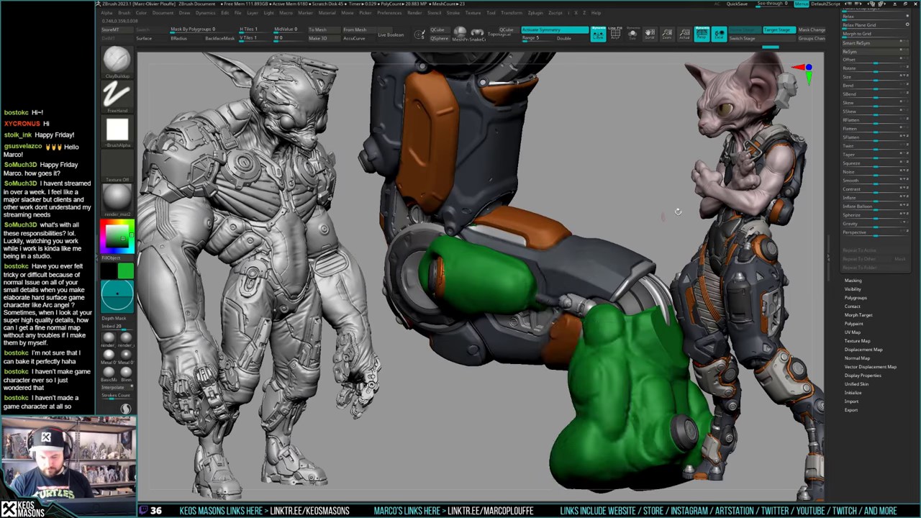
Step: Select the rod between the green forearm form and the wrist connector, and choose the Orb_Cracks brush
{"action": "right_click_drag", "start_coordinate": [678, 212], "coordinate": [701, 204]}
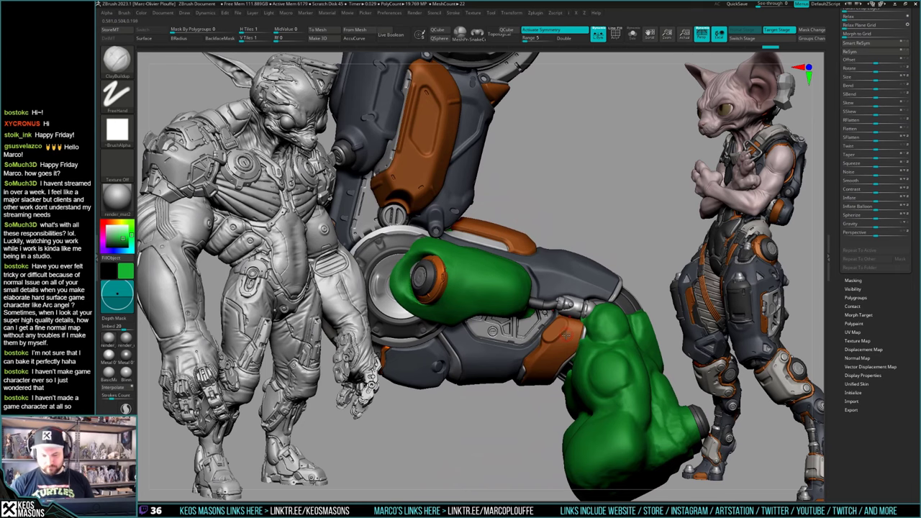
{"action": "right_click_drag", "start_coordinate": [566, 336], "coordinate": [531, 349]}
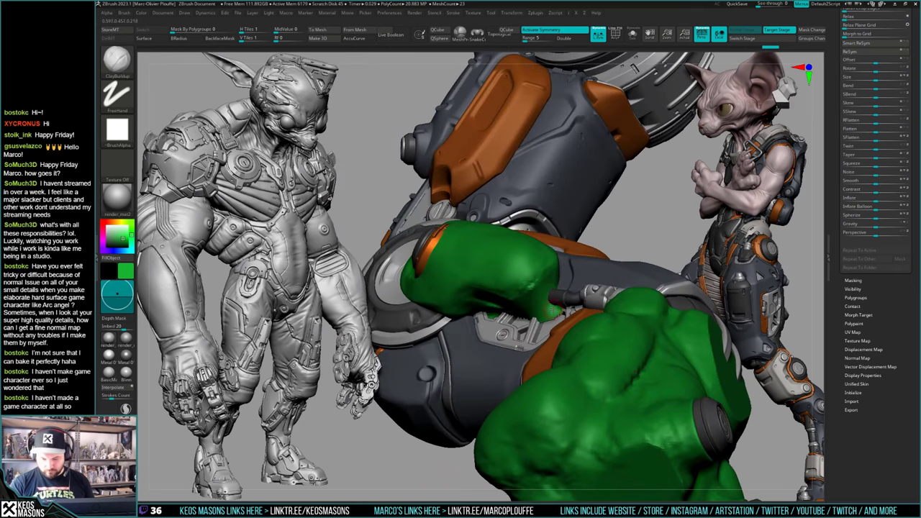
{"action": "left_click", "coordinate": [565, 298], "text": "alt"}
{"action": "key", "text": "space"}
{"action": "left_click", "coordinate": [571, 291]}
{"action": "right_click_drag", "start_coordinate": [667, 241], "coordinate": [684, 253]}
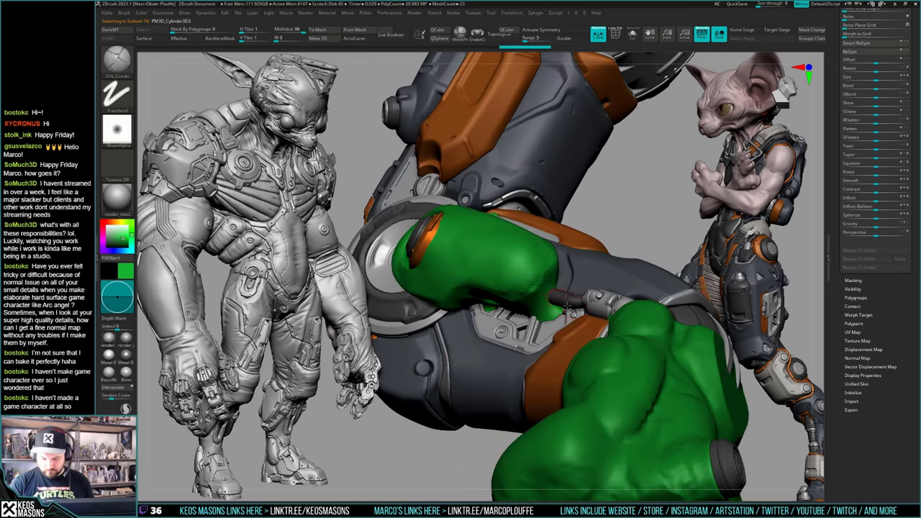
Step: Cut creases around the rod near the green forearm form, undoing the first stroke
{"action": "left_click_drag", "start_coordinate": [564, 304], "coordinate": [567, 292]}
{"action": "mouse_move", "coordinate": [484, 229]}
{"action": "right_mouse_down"}
{"action": "mouse_move", "coordinate": [513, 209]}
{"action": "mouse_move", "coordinate": [486, 218]}
{"action": "mouse_move", "coordinate": [541, 229]}
{"action": "mouse_move", "coordinate": [509, 211]}
{"action": "right_mouse_up"}
{"action": "key", "text": "ctrl+z"}
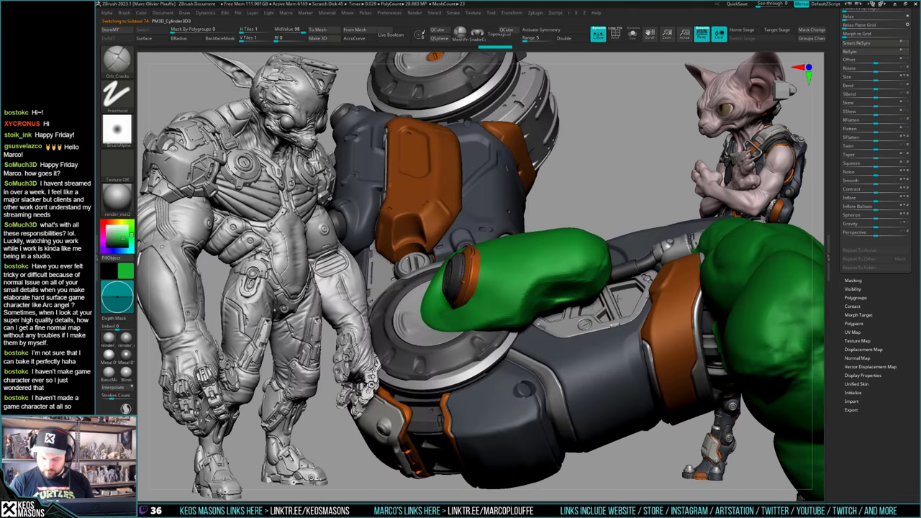
{"action": "mouse_move", "coordinate": [617, 305]}
{"action": "right_mouse_down"}
{"action": "mouse_move", "coordinate": [652, 277]}
{"action": "mouse_move", "coordinate": [626, 288]}
{"action": "mouse_move", "coordinate": [618, 277]}
{"action": "right_mouse_up"}
{"action": "left_click_drag", "start_coordinate": [618, 277], "coordinate": [621, 258]}
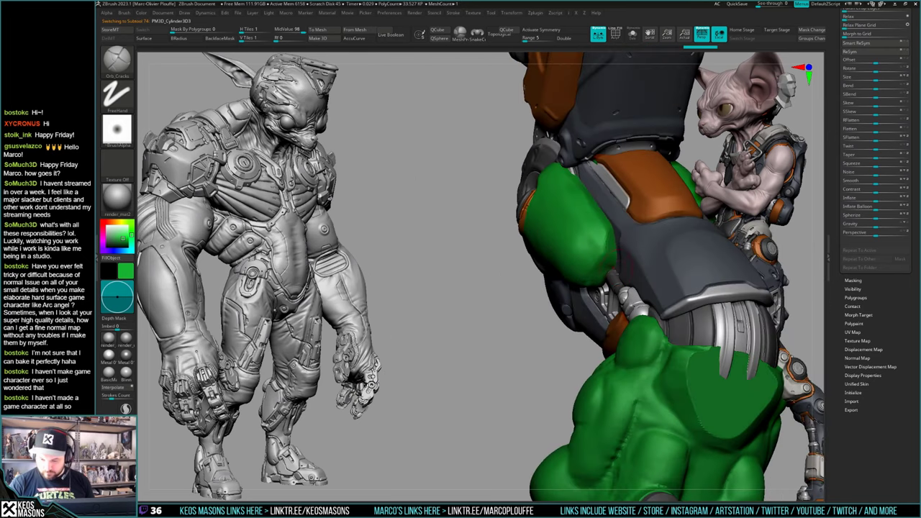
{"action": "right_click_drag", "start_coordinate": [621, 258], "coordinate": [648, 252]}
{"action": "left_click_drag", "start_coordinate": [633, 264], "coordinate": [604, 277]}
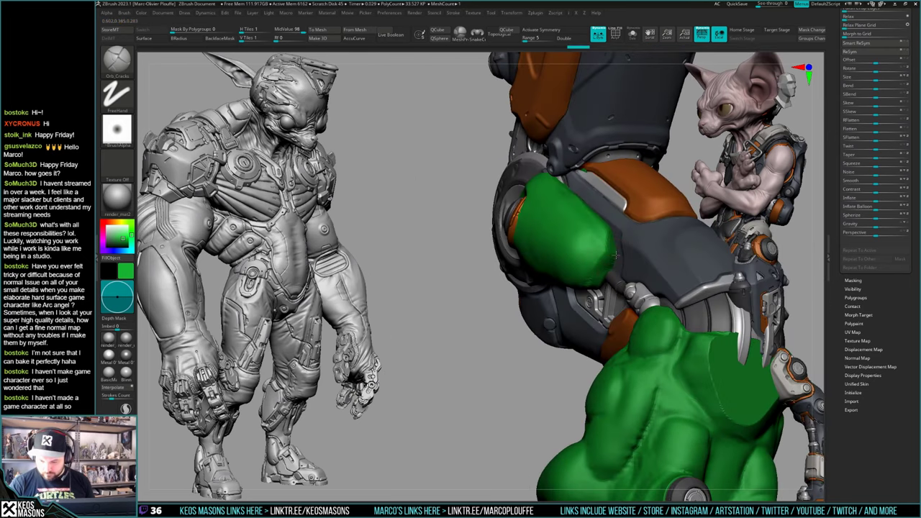
{"action": "mouse_move", "coordinate": [614, 277]}
{"action": "right_mouse_down"}
{"action": "mouse_move", "coordinate": [651, 288]}
{"action": "mouse_move", "coordinate": [640, 309]}
{"action": "mouse_move", "coordinate": [609, 322]}
{"action": "mouse_move", "coordinate": [603, 339]}
{"action": "mouse_move", "coordinate": [561, 344]}
{"action": "mouse_move", "coordinate": [574, 357]}
{"action": "mouse_move", "coordinate": [550, 353]}
{"action": "right_mouse_up"}
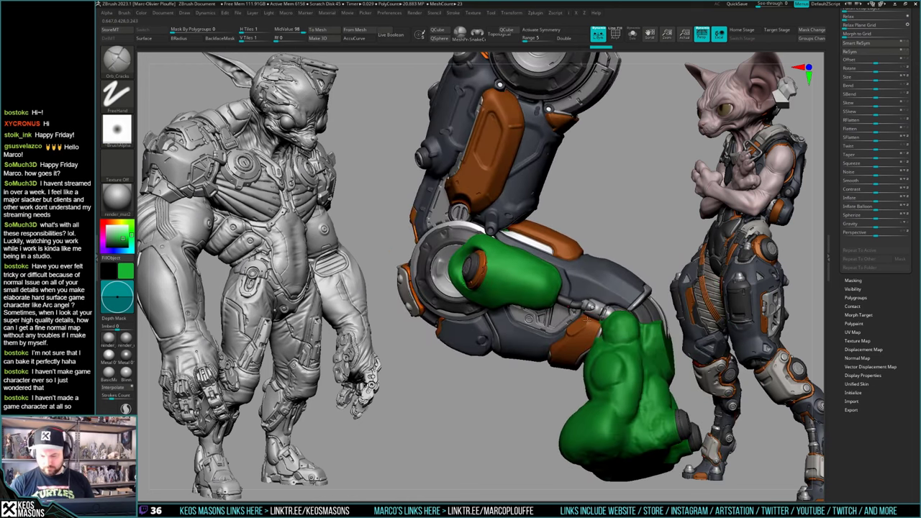
Step: Select the dark forearm shell and isolate it from the surrounding parts
{"action": "left_click", "coordinate": [541, 276], "text": "alt"}
{"action": "right_click_drag", "start_coordinate": [541, 276], "coordinate": [551, 364]}
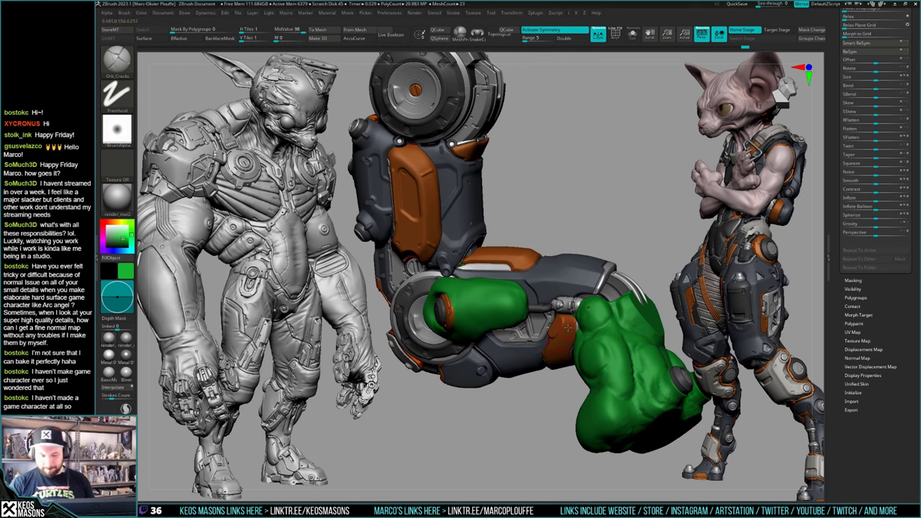
{"action": "mouse_move", "coordinate": [567, 327]}
{"action": "right_mouse_down"}
{"action": "mouse_move", "coordinate": [562, 321]}
{"action": "mouse_move", "coordinate": [559, 365]}
{"action": "mouse_move", "coordinate": [552, 347]}
{"action": "mouse_move", "coordinate": [565, 319]}
{"action": "mouse_move", "coordinate": [512, 332]}
{"action": "mouse_move", "coordinate": [561, 342]}
{"action": "mouse_move", "coordinate": [548, 337]}
{"action": "mouse_move", "coordinate": [554, 348]}
{"action": "mouse_move", "coordinate": [574, 331]}
{"action": "mouse_move", "coordinate": [572, 344]}
{"action": "mouse_move", "coordinate": [559, 335]}
{"action": "mouse_move", "coordinate": [556, 309]}
{"action": "mouse_move", "coordinate": [561, 342]}
{"action": "right_mouse_up"}
{"action": "key", "text": "space"}
{"action": "key", "text": "alt+s"}
{"action": "key", "text": "space"}
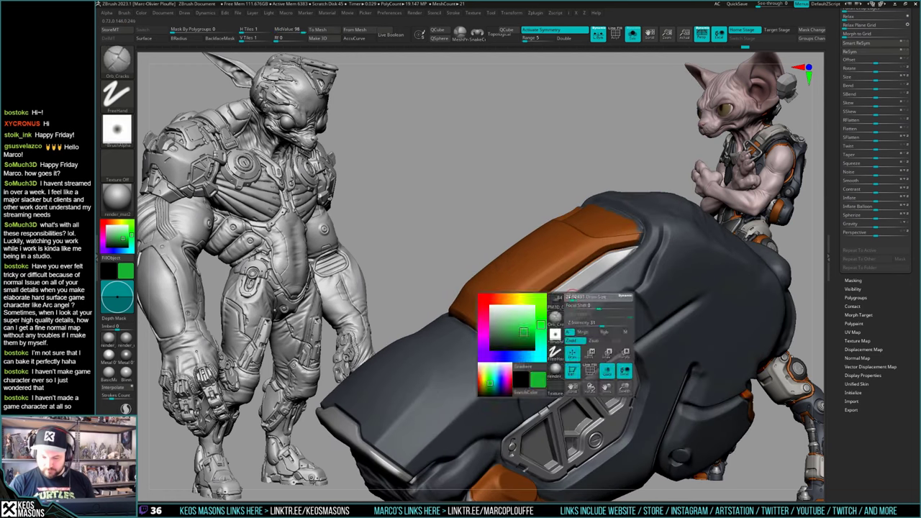
Step: Try to cut a crease line along the inside of the light-grey trim beside the shell's orange panel
{"action": "left_click_drag", "start_coordinate": [580, 295], "coordinate": [577, 291]}
{"action": "mouse_move", "coordinate": [577, 290]}
{"action": "right_mouse_down"}
{"action": "mouse_move", "coordinate": [567, 303]}
{"action": "mouse_move", "coordinate": [580, 290]}
{"action": "right_mouse_up"}
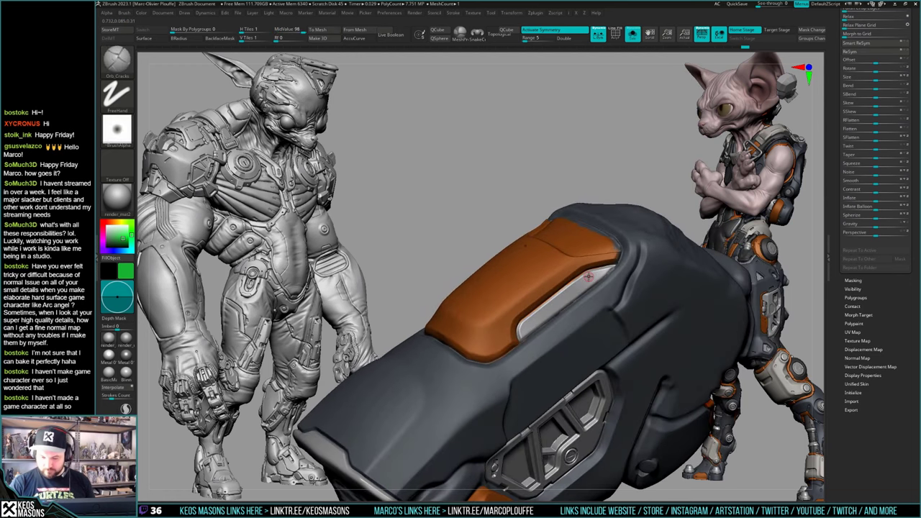
{"action": "key", "text": "ctrl"}
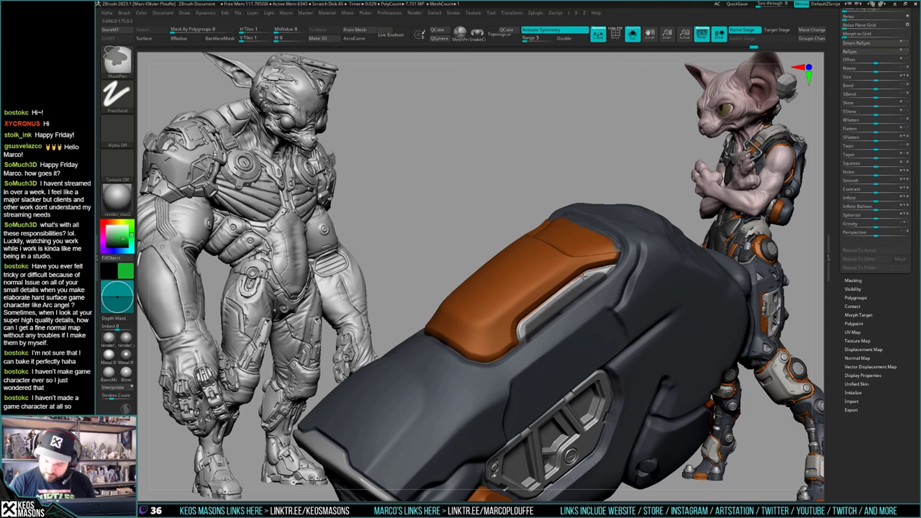
{"action": "mouse_move", "coordinate": [582, 277]}
{"action": "right_mouse_down"}
{"action": "mouse_move", "coordinate": [565, 303]}
{"action": "mouse_move", "coordinate": [583, 328]}
{"action": "right_mouse_up"}
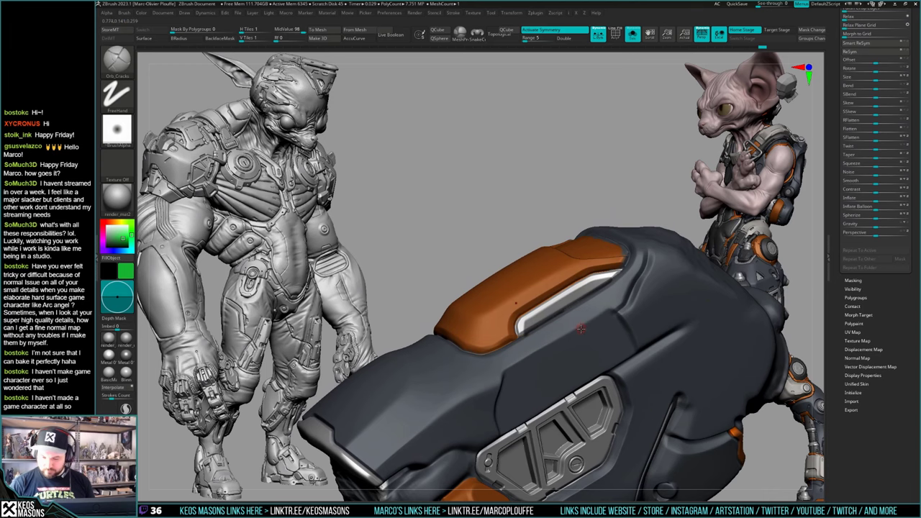
{"action": "right_click_drag", "start_coordinate": [636, 193], "coordinate": [657, 146]}
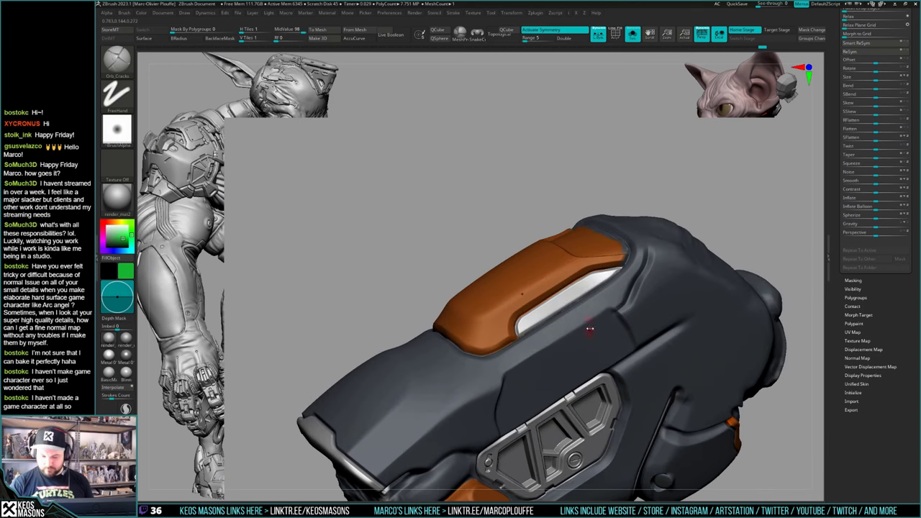
{"action": "right_click", "coordinate": [590, 329]}
Step: Mask the forearm shell by colour intensity, hide its light-grey pieces and invert the visibility to show only them
{"action": "left_click", "coordinate": [798, 210], "text": "ctrl"}
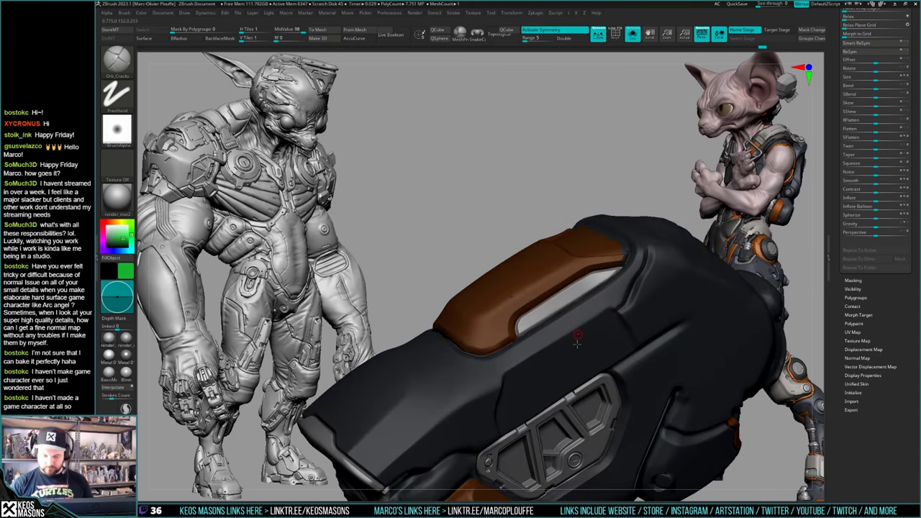
{"action": "key", "text": "ctrl+i"}
{"action": "right_click", "coordinate": [575, 349]}
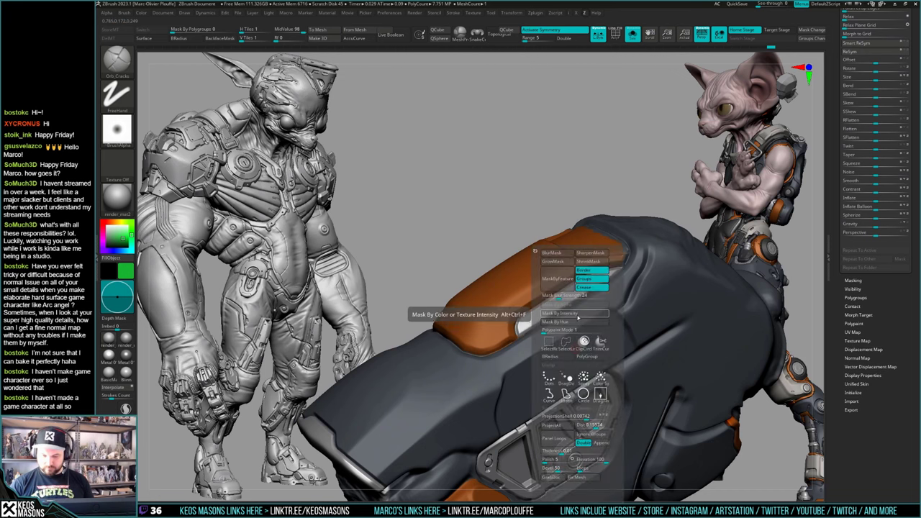
{"action": "left_click", "coordinate": [593, 330]}
{"action": "left_click", "coordinate": [594, 336], "text": "alt"}
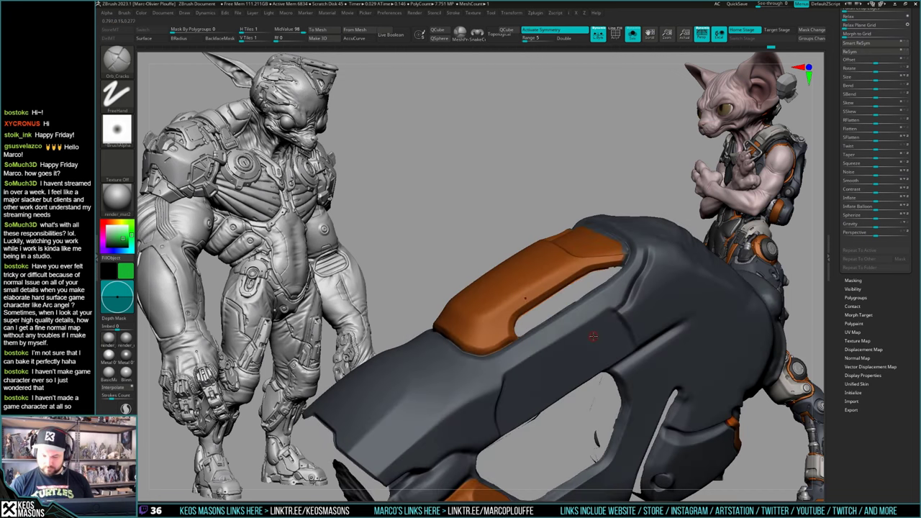
{"action": "key", "text": "ctrl+shift"}
{"action": "left_click_drag", "start_coordinate": [630, 139], "coordinate": [639, 165], "text": "ctrl+shift"}
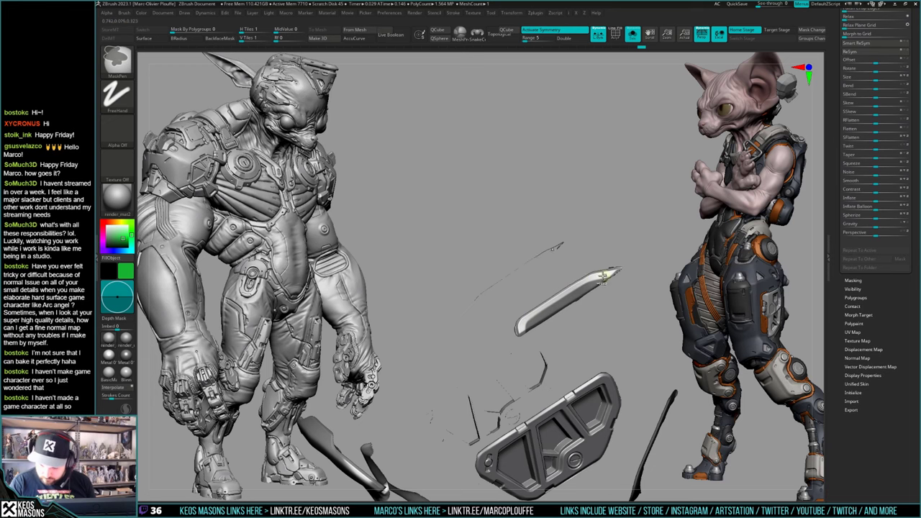
Step: Bring the whole forearm shell back and mask everything except the inner strip of the light-grey trim beside the orange panel
{"action": "left_click", "coordinate": [652, 273], "text": "ctrl"}
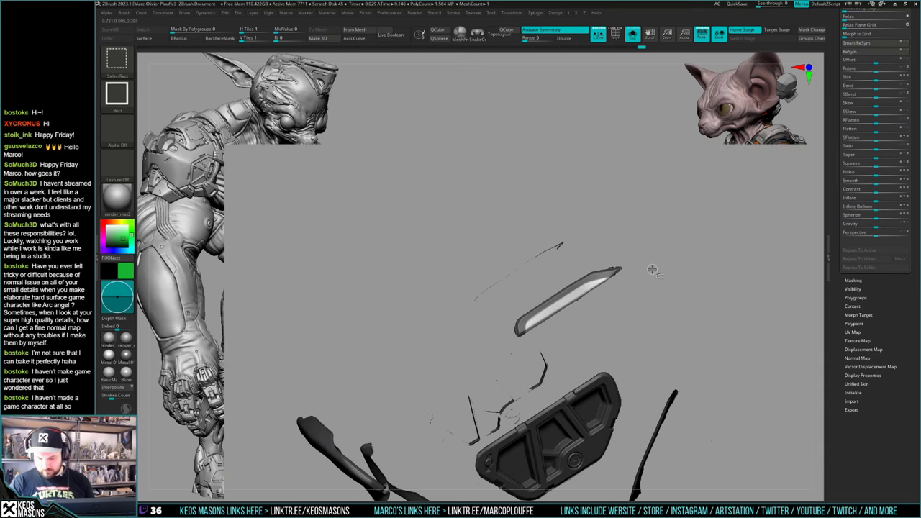
{"action": "left_click_drag", "start_coordinate": [650, 271], "coordinate": [655, 274], "text": "ctrl"}
{"action": "left_click", "coordinate": [651, 270], "text": "ctrl+shift"}
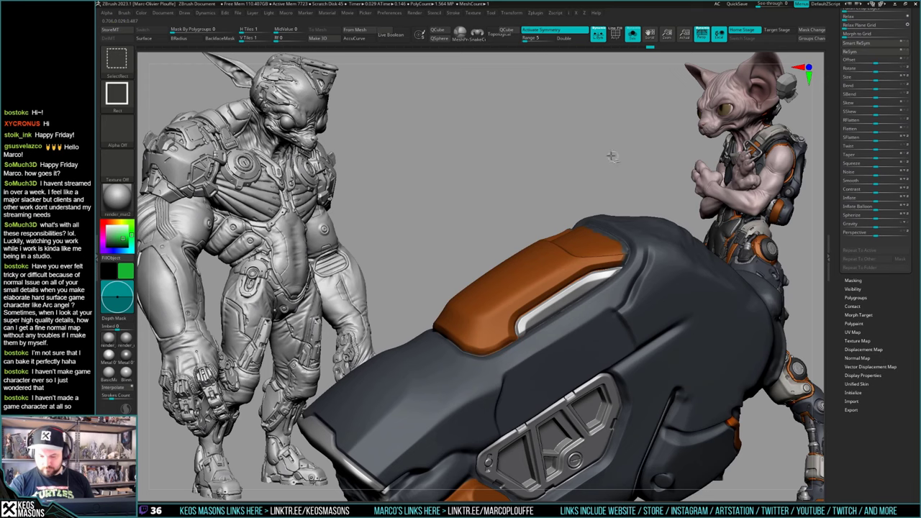
{"action": "left_click", "coordinate": [613, 149], "text": "ctrl"}
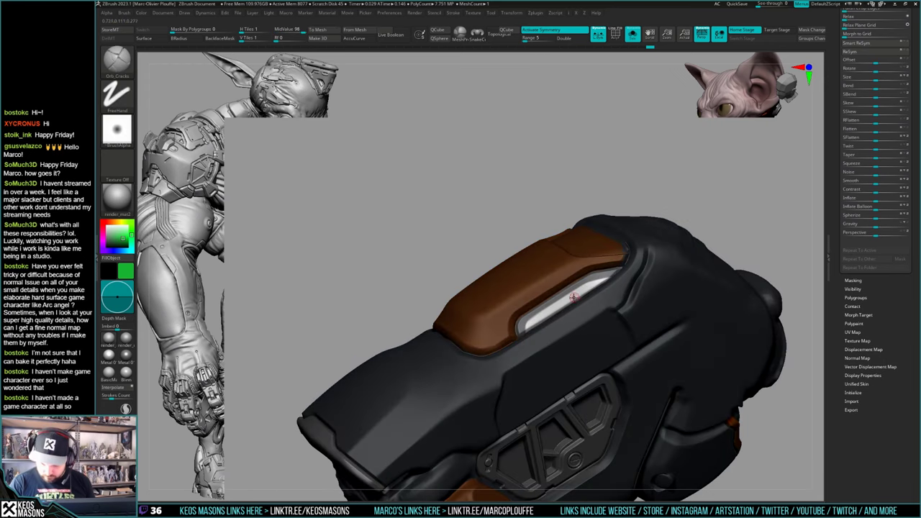
Step: Paint masked divider strips across the unmasked light-grey inset beside the orange panel, splitting it into separate cells
{"action": "key", "text": "ctrl"}
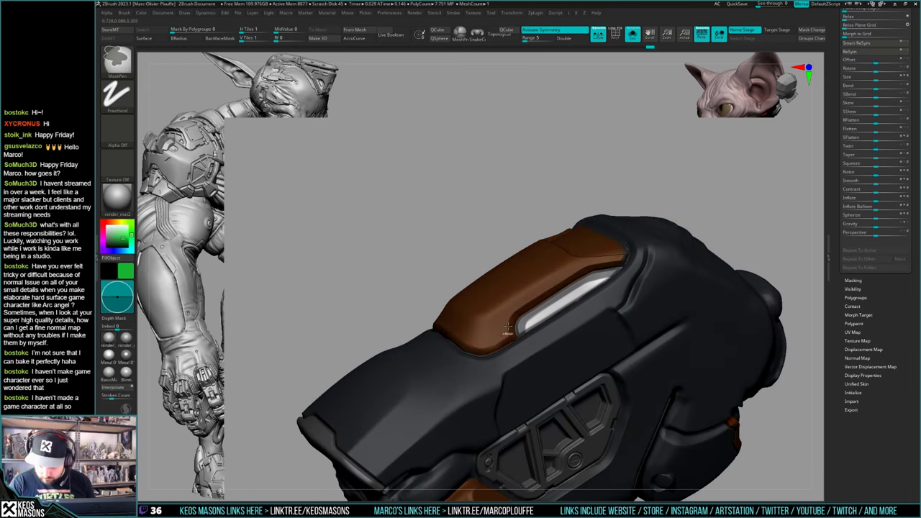
{"action": "mouse_move", "coordinate": [597, 283]}
{"action": "right_mouse_down"}
{"action": "mouse_move", "coordinate": [651, 316]}
{"action": "mouse_move", "coordinate": [568, 320]}
{"action": "mouse_move", "coordinate": [557, 331]}
{"action": "right_mouse_up"}
{"action": "key", "text": "space"}
{"action": "left_click", "coordinate": [573, 283]}
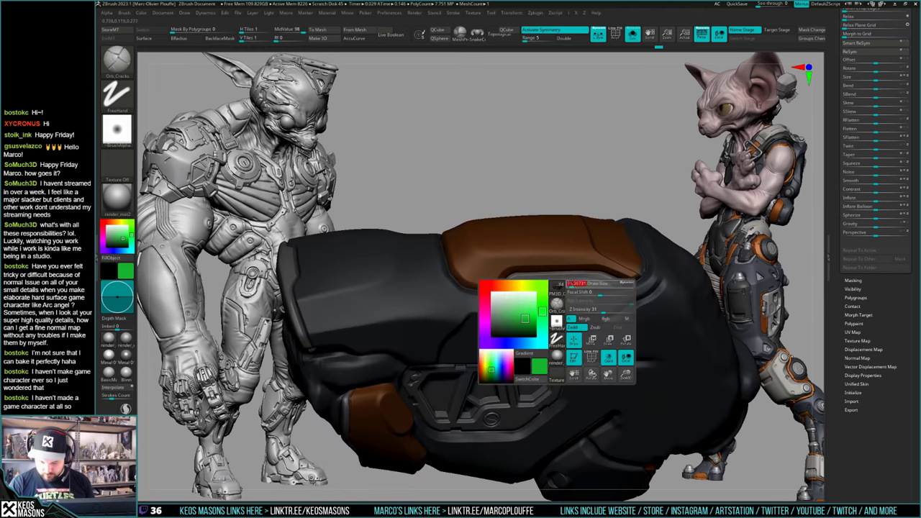
{"action": "key", "text": "ctrl"}
{"action": "mouse_move", "coordinate": [543, 283]}
{"action": "right_mouse_down"}
{"action": "mouse_move", "coordinate": [596, 263]}
{"action": "mouse_move", "coordinate": [565, 327]}
{"action": "right_mouse_up"}
{"action": "key", "text": "space"}
{"action": "key", "text": "ctrl"}
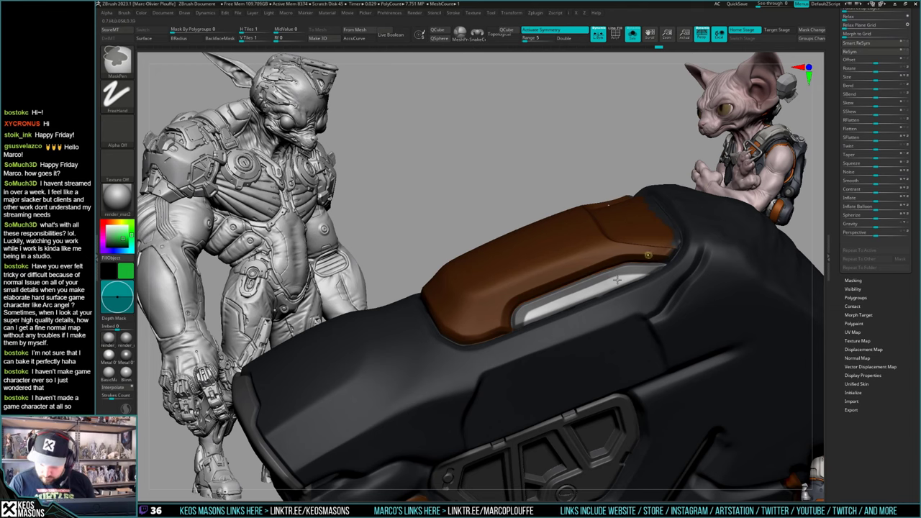
{"action": "key", "text": "ctrl"}
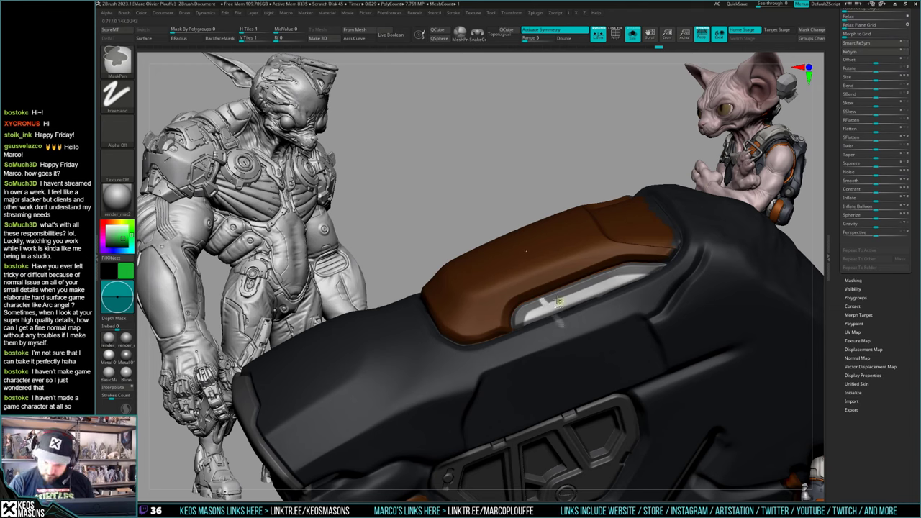
{"action": "key", "text": "space"}
{"action": "key", "text": "ctrl"}
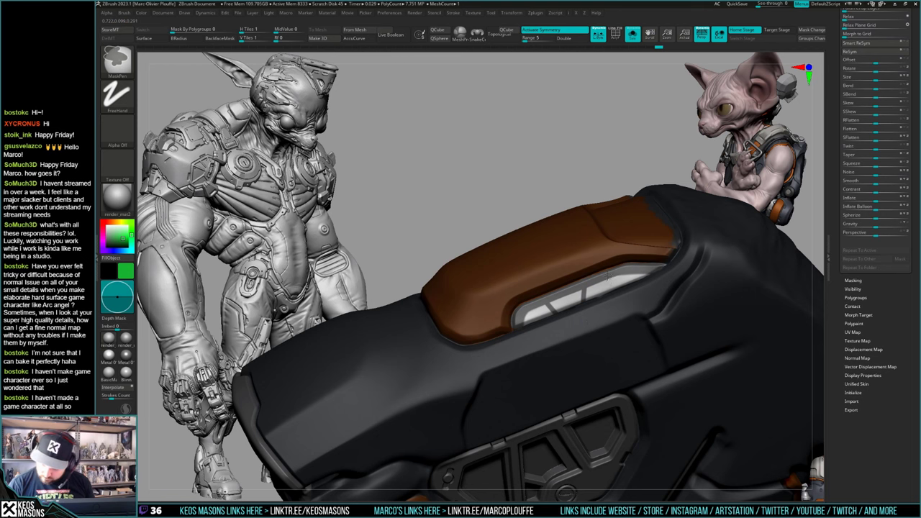
Step: Push the unmasked cells of the light-grey inset inward with the Move brush to form recessed windows, and show the surrounding arm parts
{"action": "right_click_drag", "start_coordinate": [622, 312], "coordinate": [644, 248], "text": "ctrl"}
{"action": "mouse_move", "coordinate": [645, 249]}
{"action": "right_mouse_down", "text": "ctrl"}
{"action": "mouse_move", "coordinate": [647, 284]}
{"action": "mouse_move", "coordinate": [687, 287]}
{"action": "mouse_move", "coordinate": [657, 221]}
{"action": "mouse_move", "coordinate": [679, 186]}
{"action": "right_mouse_up", "text": "ctrl"}
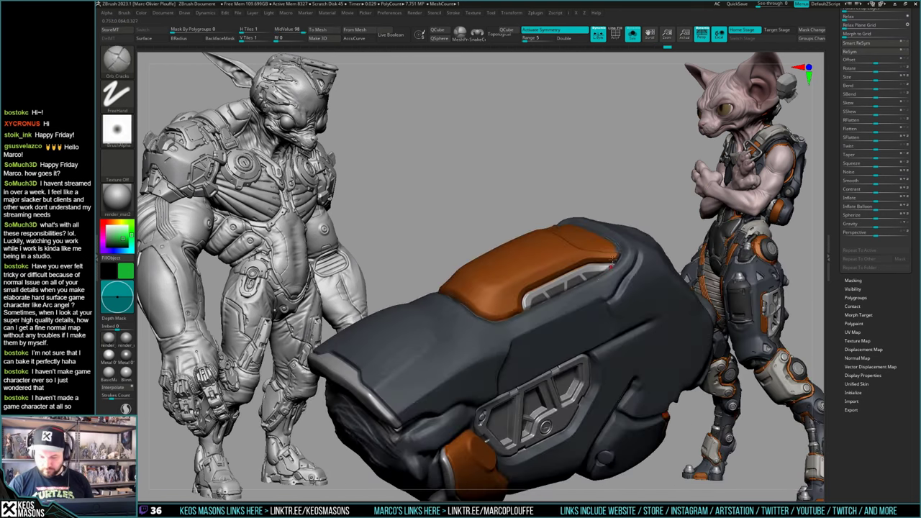
{"action": "key", "text": "space"}
{"action": "left_click", "coordinate": [544, 284]}
{"action": "key", "text": "space"}
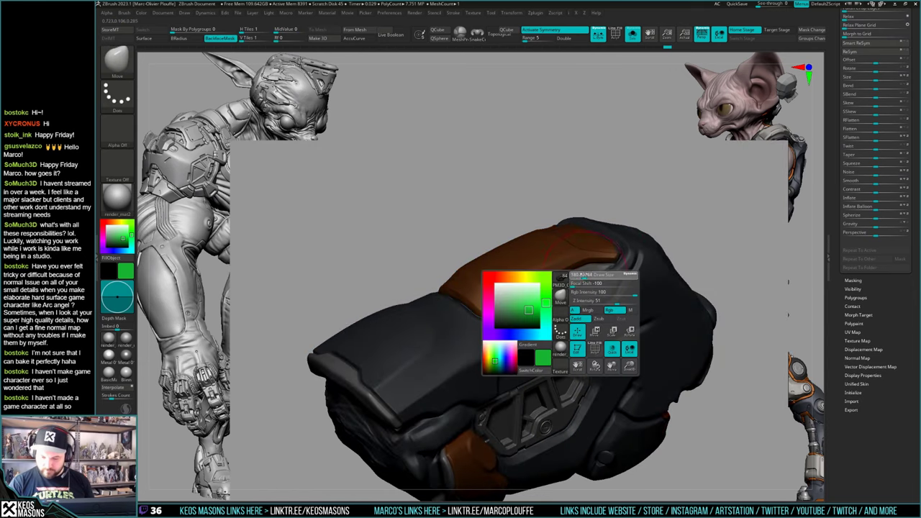
{"action": "left_click_drag", "start_coordinate": [587, 274], "coordinate": [593, 273]}
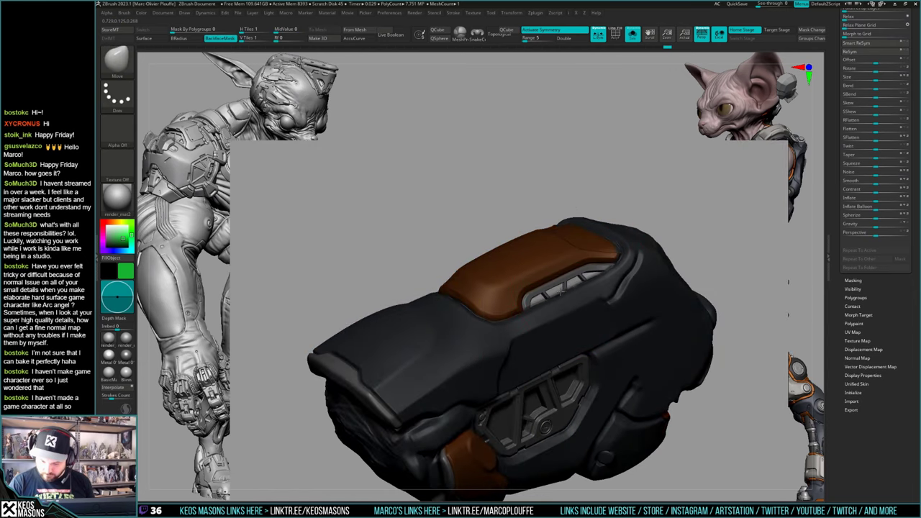
{"action": "mouse_move", "coordinate": [597, 288]}
{"action": "right_mouse_down", "text": "ctrl"}
{"action": "mouse_move", "coordinate": [637, 210]}
{"action": "mouse_move", "coordinate": [590, 319]}
{"action": "mouse_move", "coordinate": [601, 292]}
{"action": "mouse_move", "coordinate": [578, 279]}
{"action": "right_mouse_up", "text": "ctrl"}
{"action": "key", "text": "alt+s"}
{"action": "key", "text": "space"}
{"action": "left_click", "coordinate": [601, 265]}
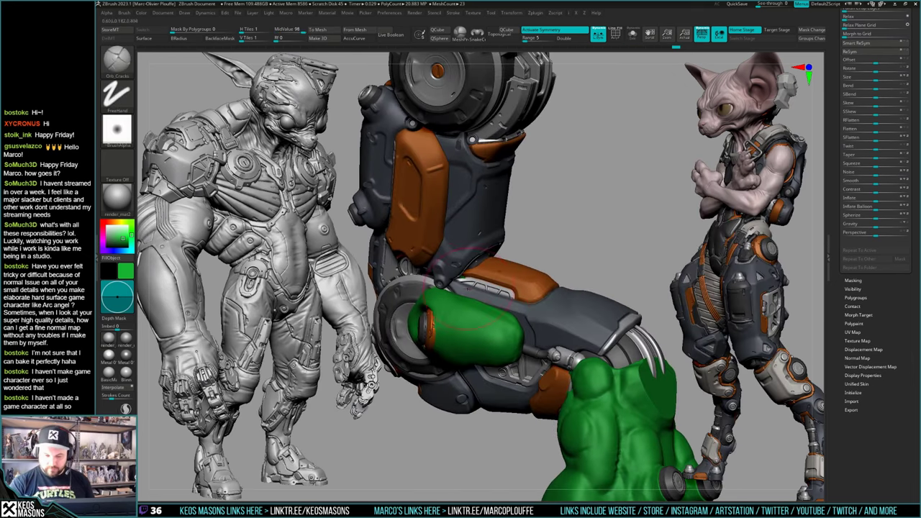
{"action": "key", "text": "space"}
{"action": "left_click", "coordinate": [471, 305], "text": "alt"}
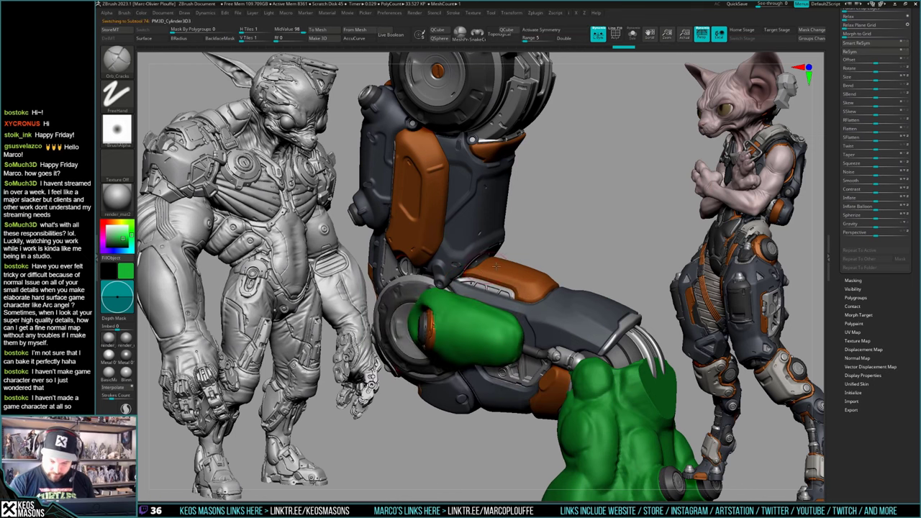
{"action": "mouse_move", "coordinate": [613, 278]}
{"action": "right_mouse_down"}
{"action": "mouse_move", "coordinate": [623, 267]}
{"action": "mouse_move", "coordinate": [577, 278]}
{"action": "right_mouse_up"}
{"action": "key", "text": "space"}
{"action": "left_click_drag", "start_coordinate": [558, 286], "coordinate": [545, 287]}
{"action": "left_click_drag", "start_coordinate": [584, 240], "coordinate": [501, 318], "text": "ctrl"}
{"action": "left_click_drag", "start_coordinate": [575, 291], "coordinate": [587, 298], "text": "ctrl"}
{"action": "right_click_drag", "start_coordinate": [577, 286], "coordinate": [539, 288]}
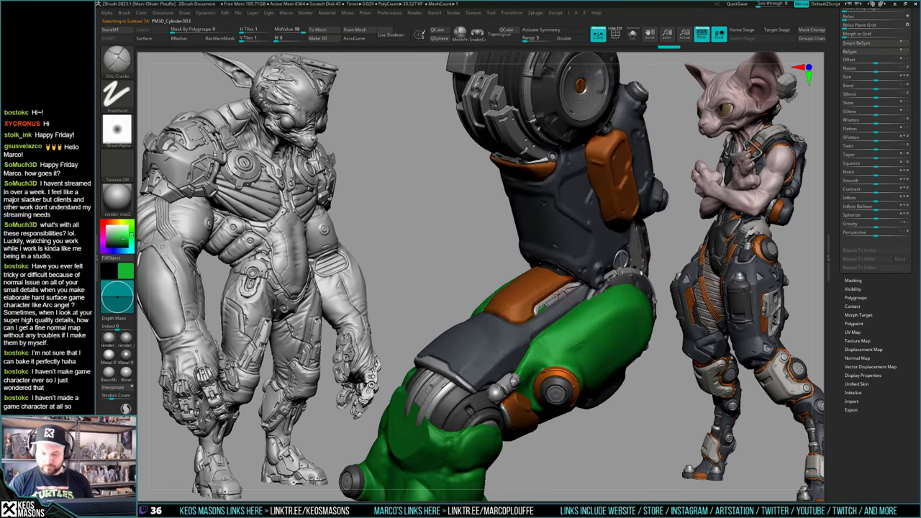
Step: Isolate the dark forearm shell and add a new sculpting layer to it
{"action": "key", "text": "alt+shift+s"}
{"action": "right_click_drag", "start_coordinate": [599, 311], "coordinate": [593, 274]}
{"action": "key", "text": "shift+f"}
{"action": "key", "text": "shift+f"}
{"action": "left_click", "coordinate": [852, 307]}
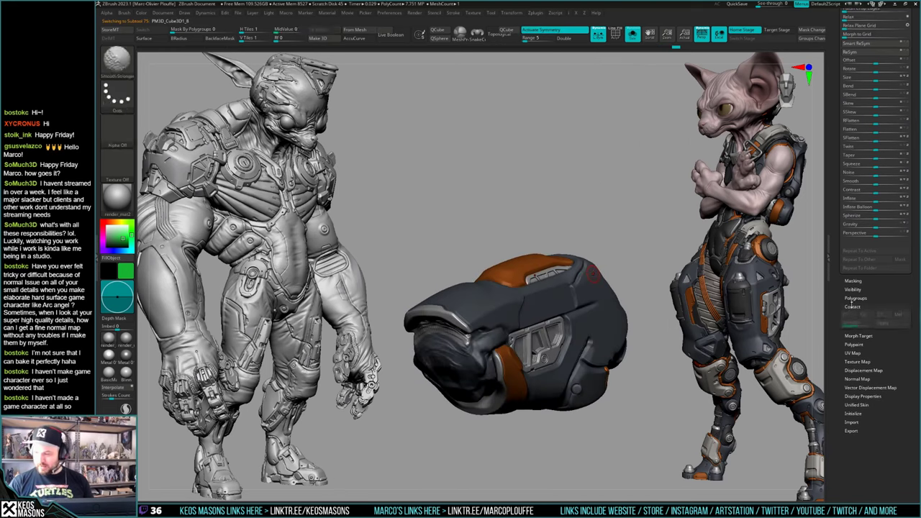
{"action": "left_click", "coordinate": [853, 307]}
{"action": "left_click_drag", "start_coordinate": [842, 120], "coordinate": [839, 345]}
{"action": "left_click", "coordinate": [857, 182]}
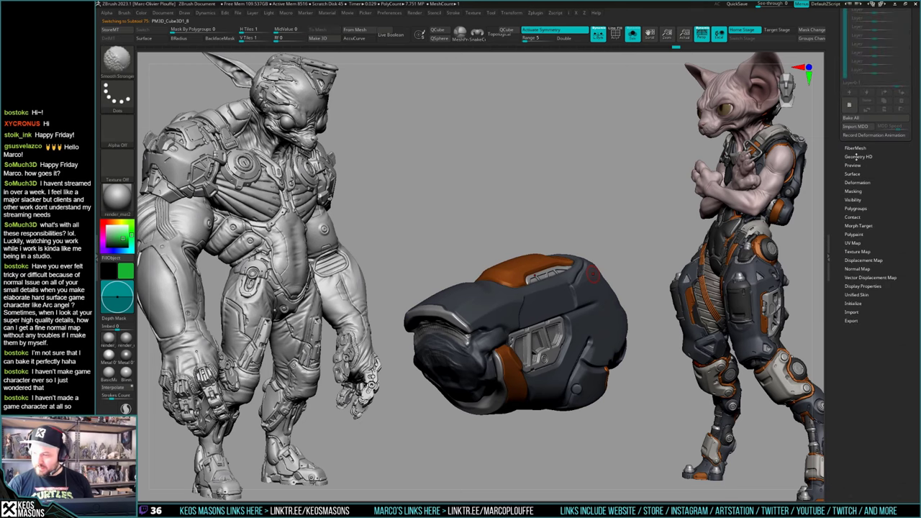
{"action": "left_click_drag", "start_coordinate": [840, 115], "coordinate": [840, 208]}
{"action": "left_click", "coordinate": [849, 198]}
Step: Select the ClayBuildup brush and bring the arm parts around the forearm shell back into view
{"action": "key", "text": "space"}
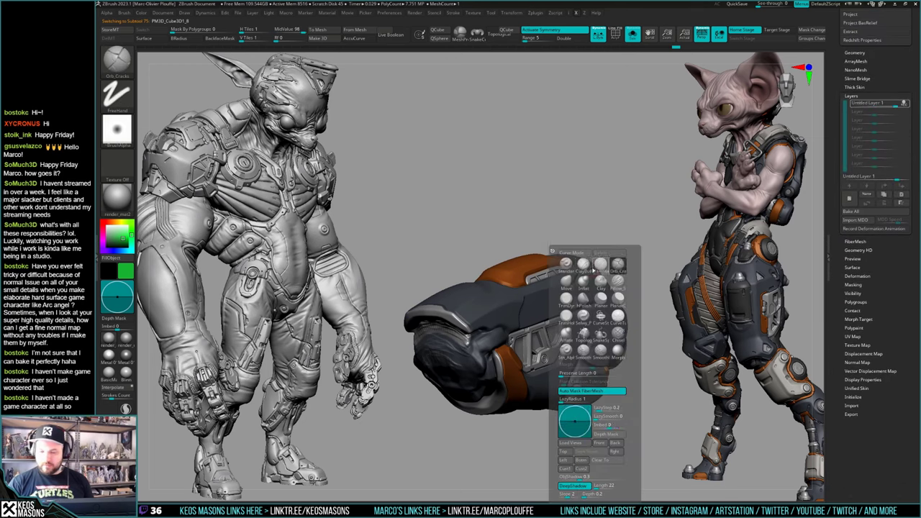
{"action": "left_click", "coordinate": [565, 264]}
{"action": "mouse_move", "coordinate": [632, 293]}
{"action": "right_mouse_down", "text": "alt"}
{"action": "mouse_move", "coordinate": [632, 265]}
{"action": "mouse_move", "coordinate": [631, 289]}
{"action": "mouse_move", "coordinate": [627, 275]}
{"action": "right_mouse_up", "text": "alt"}
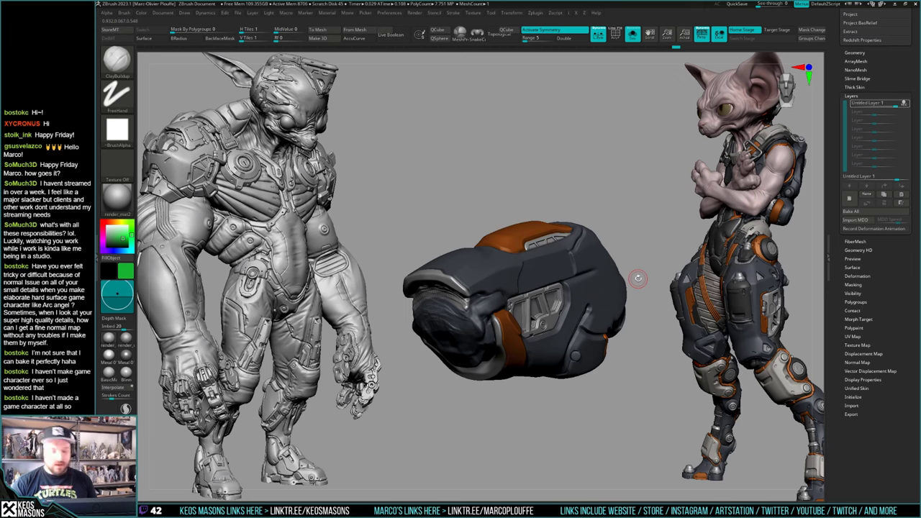
{"action": "mouse_move", "coordinate": [627, 271]}
{"action": "left_mouse_down"}
{"action": "mouse_move", "coordinate": [606, 276]}
{"action": "mouse_move", "coordinate": [616, 276]}
{"action": "left_mouse_up"}
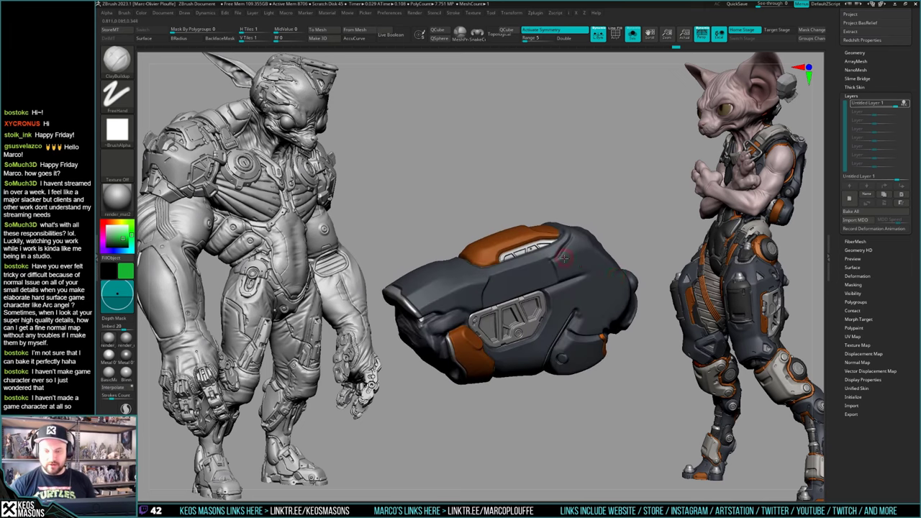
{"action": "right_click_drag", "start_coordinate": [565, 258], "coordinate": [583, 279]}
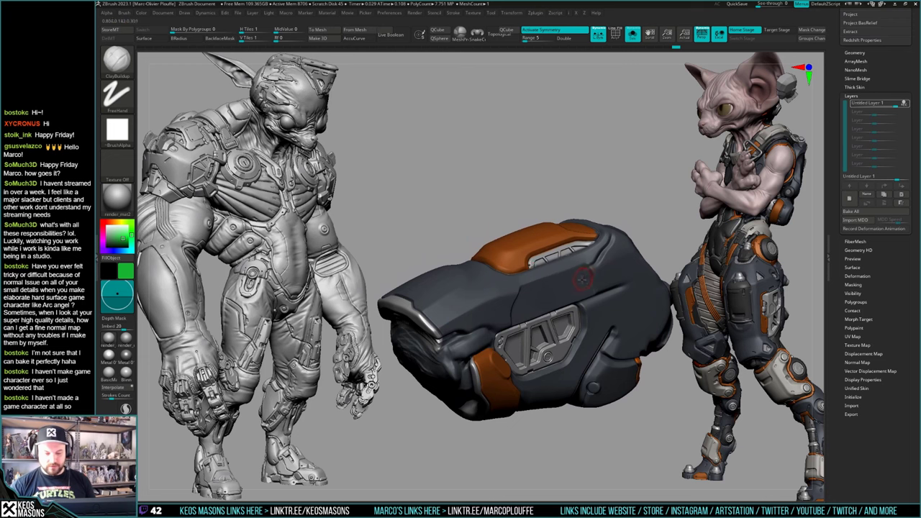
{"action": "key", "text": "alt+s"}
{"action": "right_click_drag", "start_coordinate": [576, 277], "coordinate": [510, 301]}
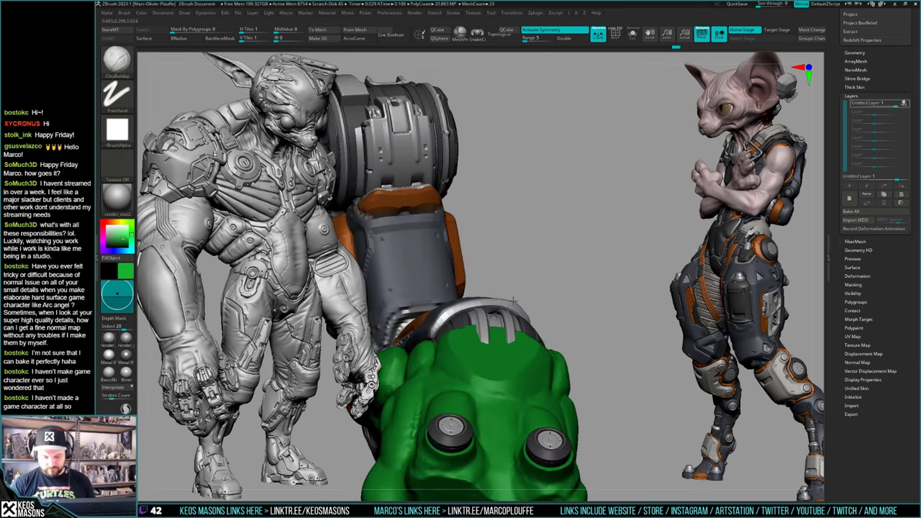
{"action": "right_click_drag", "start_coordinate": [570, 308], "coordinate": [524, 312], "text": "alt"}
Step: Choose the alpha stamping brush with the Image16 alpha and try to stamp a notch at the shell's wrist-side edge
{"action": "key", "text": "F2"}
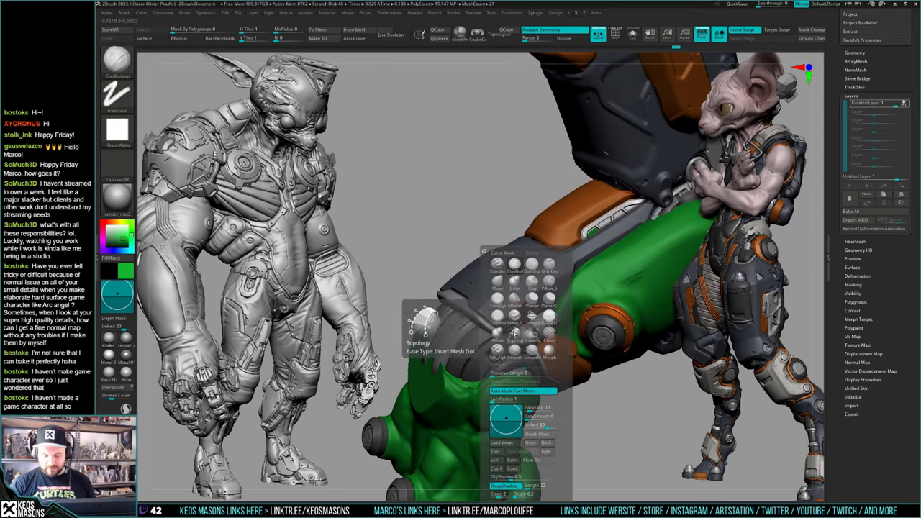
{"action": "left_click", "coordinate": [542, 335]}
{"action": "key", "text": "F4"}
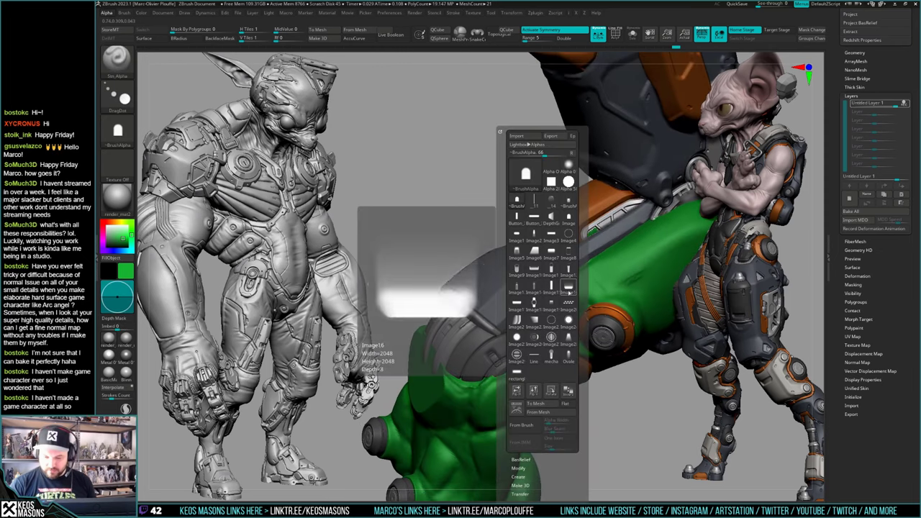
{"action": "left_click", "coordinate": [567, 288]}
{"action": "right_click_drag", "start_coordinate": [659, 198], "coordinate": [646, 216], "text": "ctrl"}
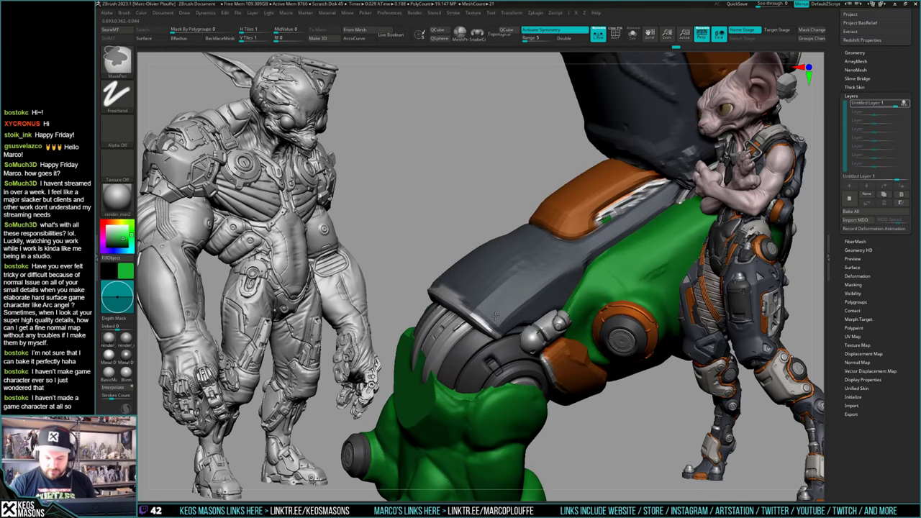
{"action": "left_click", "coordinate": [498, 345], "text": "alt"}
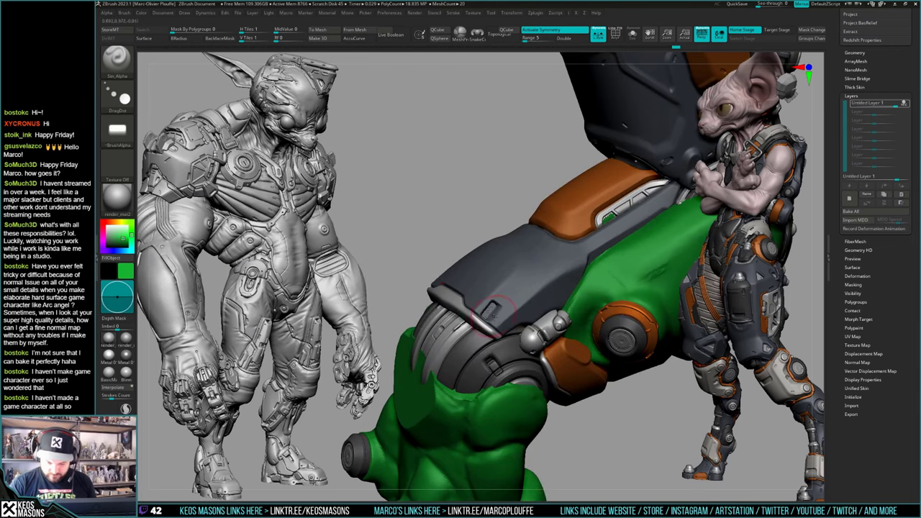
{"action": "key", "text": "alt+a"}
{"action": "left_click", "coordinate": [513, 392]}
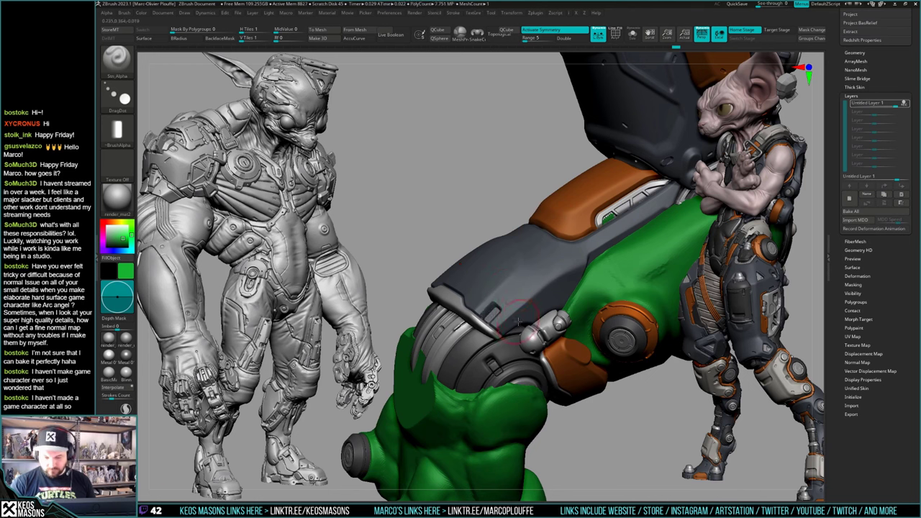
{"action": "key", "text": "ctrl"}
Step: Adjust the alpha's orientation and the brush size, and stamp a small rectangular notch near the shell's wrist-side light-grey trim
{"action": "key", "text": "space"}
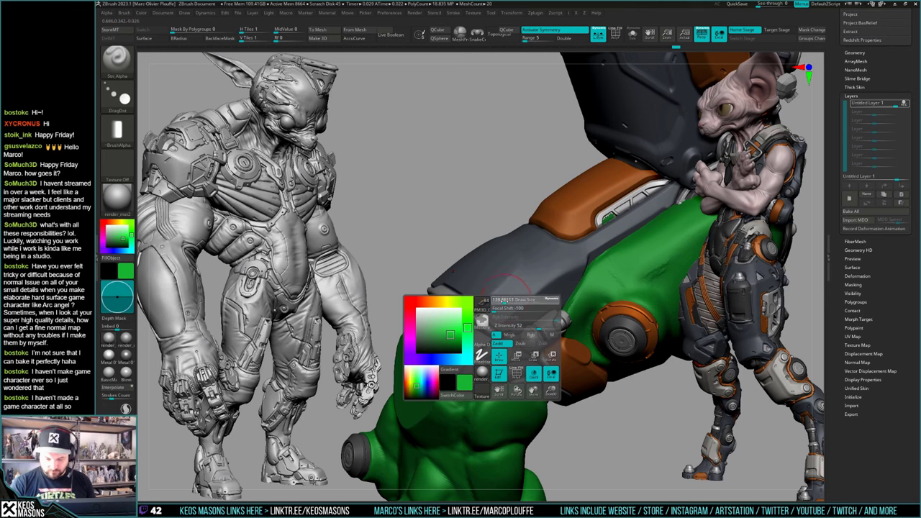
{"action": "key", "text": "F4"}
{"action": "left_click", "coordinate": [514, 391]}
{"action": "left_click", "coordinate": [514, 391]}
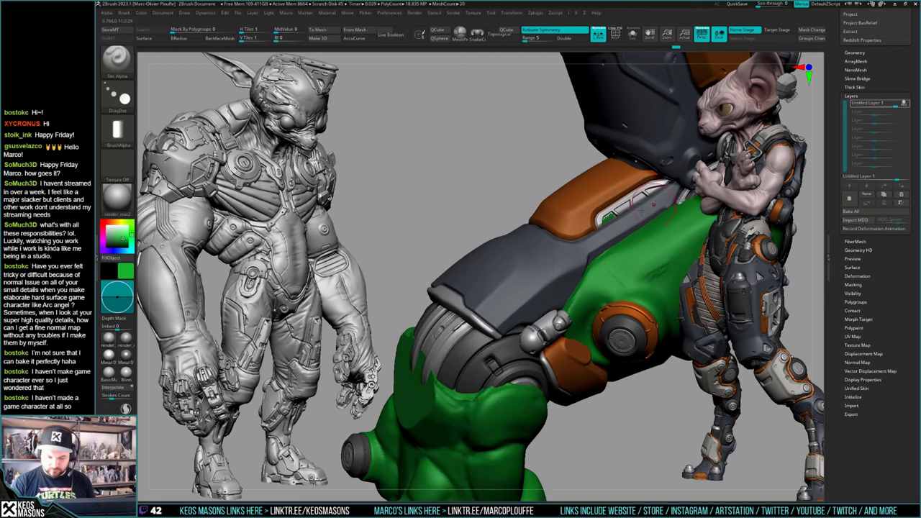
{"action": "key", "text": "space"}
{"action": "left_click_drag", "start_coordinate": [539, 324], "coordinate": [536, 324]}
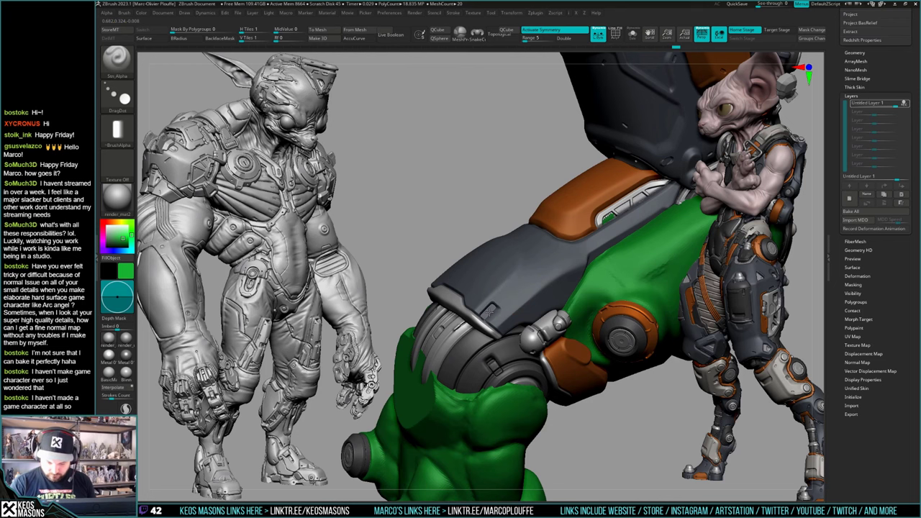
{"action": "right_click_drag", "start_coordinate": [492, 311], "coordinate": [526, 328]}
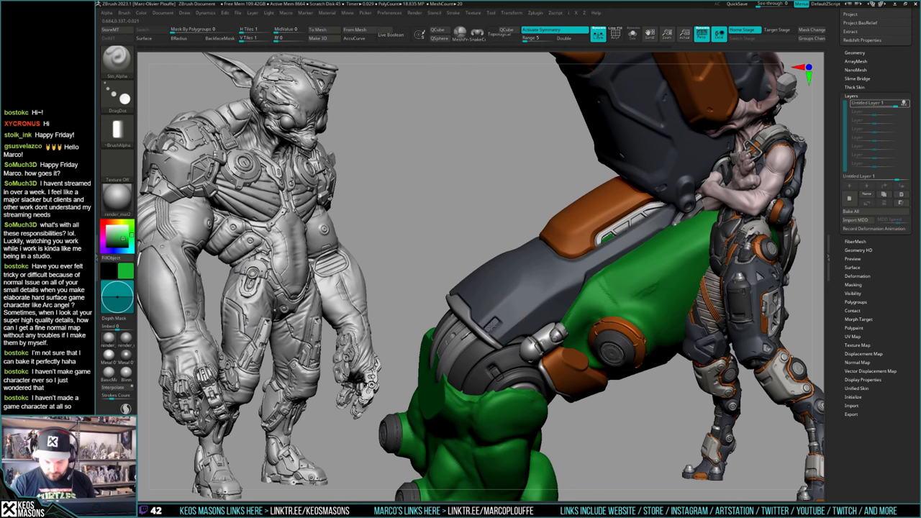
{"action": "mouse_move", "coordinate": [492, 326]}
{"action": "right_mouse_down"}
{"action": "mouse_move", "coordinate": [500, 318]}
{"action": "mouse_move", "coordinate": [538, 323]}
{"action": "mouse_move", "coordinate": [558, 335]}
{"action": "mouse_move", "coordinate": [556, 351]}
{"action": "mouse_move", "coordinate": [538, 309]}
{"action": "mouse_move", "coordinate": [575, 321]}
{"action": "right_mouse_up"}
Step: Switch to the Standard brush variant with dotted strokes and adjust its draw size for work on the forearm shell
{"action": "key", "text": "space"}
{"action": "left_click", "coordinate": [561, 266]}
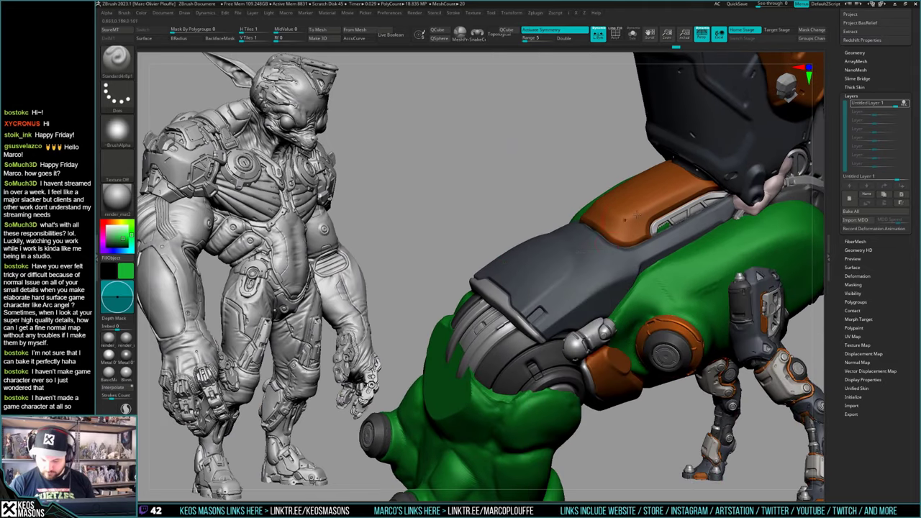
{"action": "right_click", "coordinate": [530, 301]}
{"action": "left_click", "coordinate": [527, 306]}
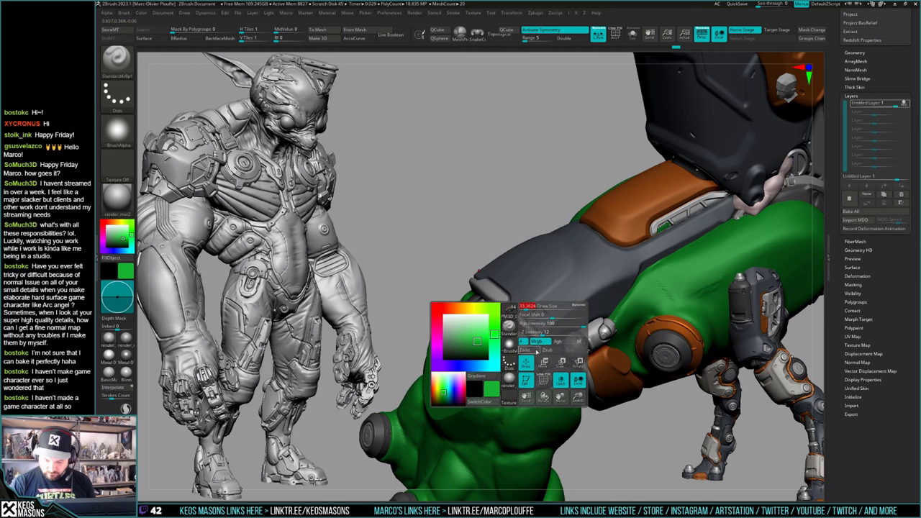
Step: Set the Standard brush to sculpt with Zadd and without colour, and load Alpha 48 as its alpha
{"action": "left_click", "coordinate": [536, 352]}
{"action": "left_click", "coordinate": [538, 342]}
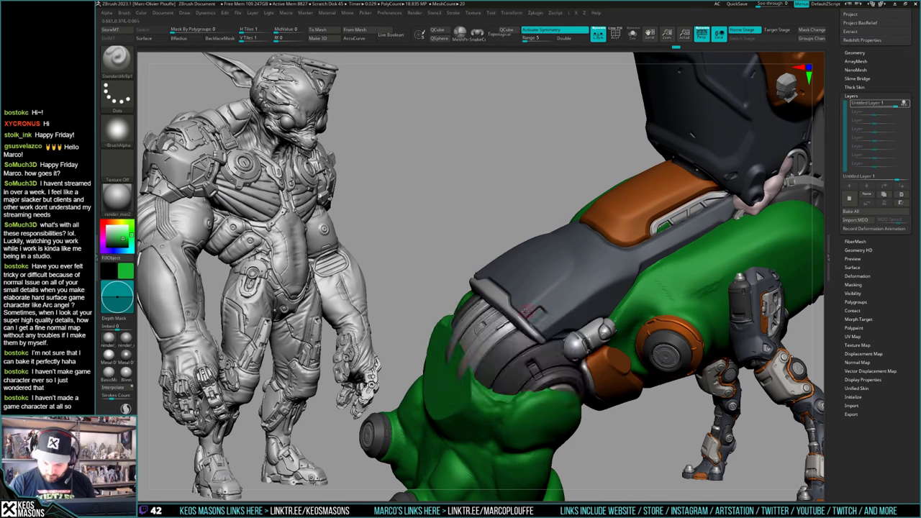
{"action": "key", "text": "F4"}
{"action": "left_click", "coordinate": [519, 339]}
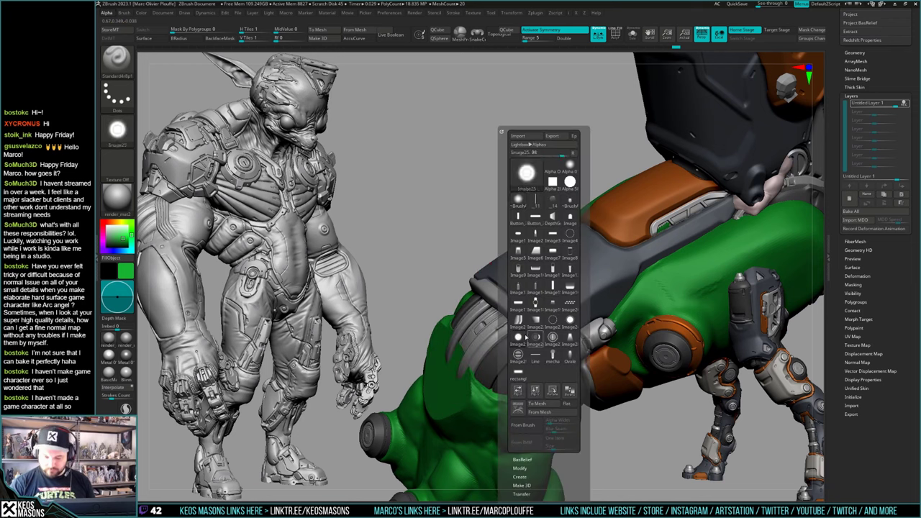
{"action": "left_click", "coordinate": [534, 178]}
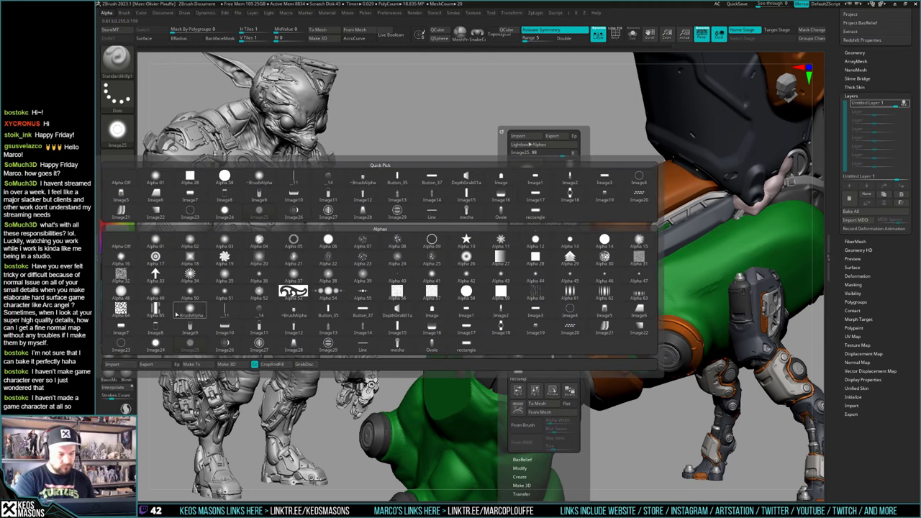
{"action": "left_click", "coordinate": [121, 291]}
{"action": "key", "text": "space"}
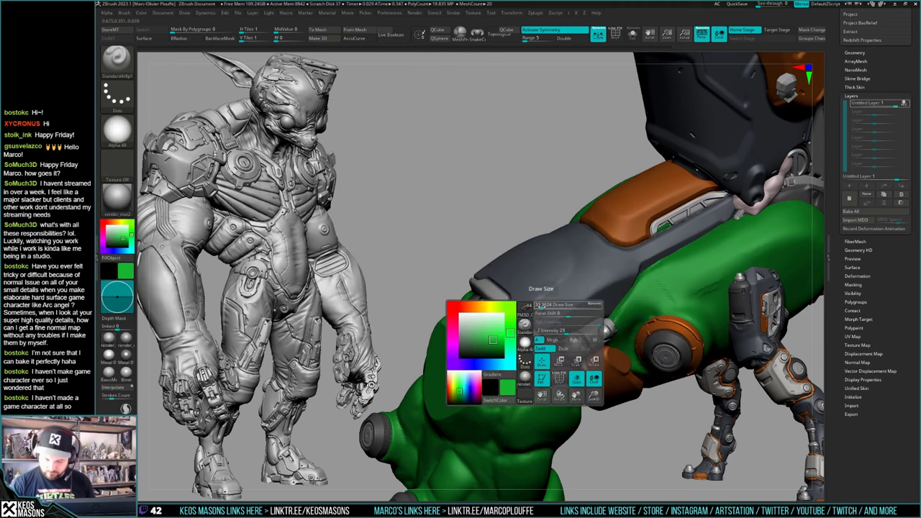
Step: Adjust the draw size, try a stroke on the dark grey limb plate, and undo it
{"action": "mouse_move", "coordinate": [541, 304]}
{"action": "left_mouse_down"}
{"action": "mouse_move", "coordinate": [532, 308]}
{"action": "mouse_move", "coordinate": [564, 284]}
{"action": "left_mouse_up"}
{"action": "left_click_drag", "start_coordinate": [528, 320], "coordinate": [541, 306], "text": "shift"}
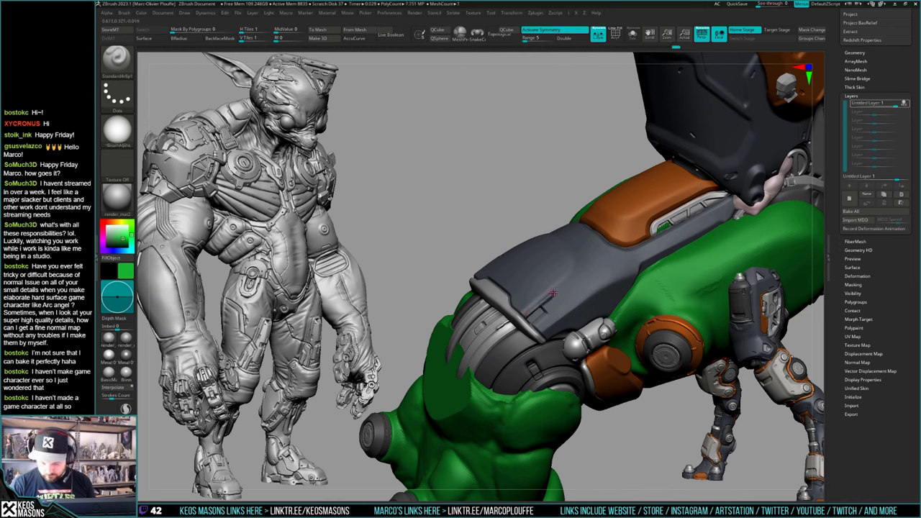
{"action": "key", "text": "ctrl"}
{"action": "key", "text": "ctrl+z"}
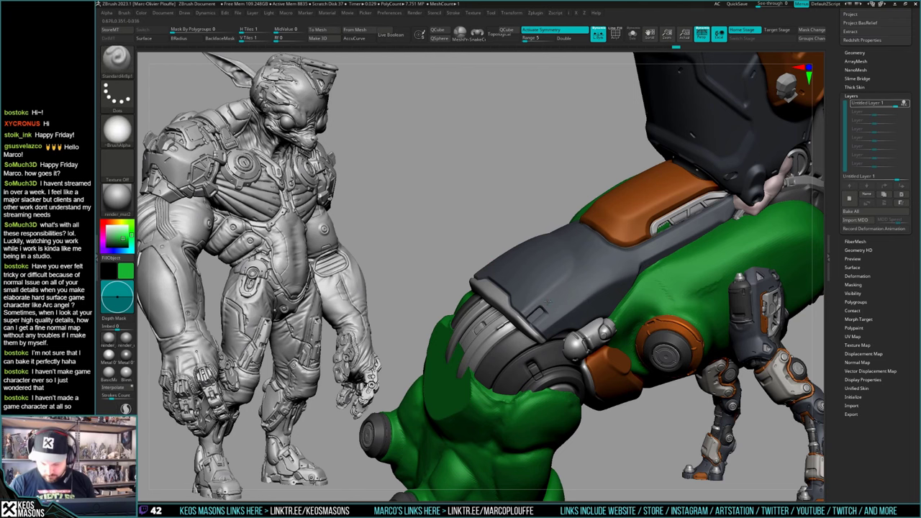
Step: Try a raised stroke across the orange panel on the limb and undo it
{"action": "right_click_drag", "start_coordinate": [561, 290], "coordinate": [545, 321], "text": "ctrl"}
{"action": "right_click_drag", "start_coordinate": [545, 321], "coordinate": [561, 311]}
{"action": "left_click_drag", "start_coordinate": [578, 294], "coordinate": [560, 310]}
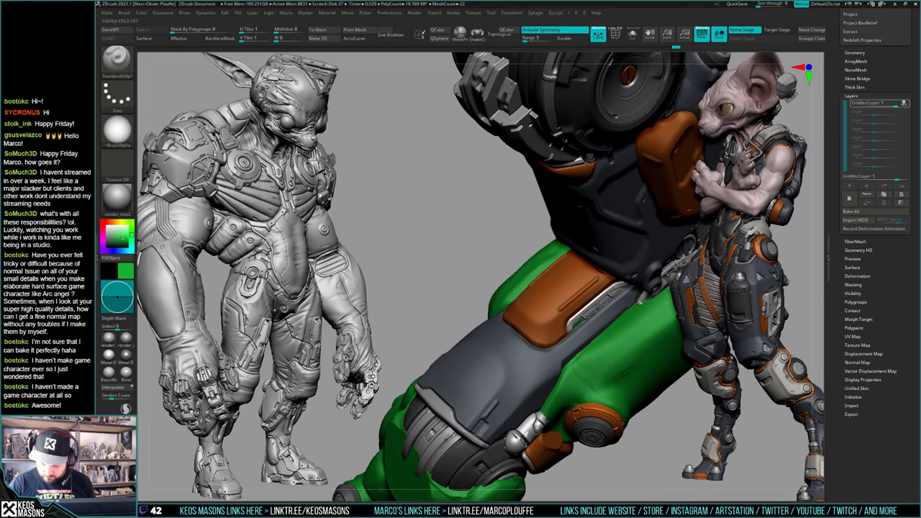
{"action": "key", "text": "ctrl+z"}
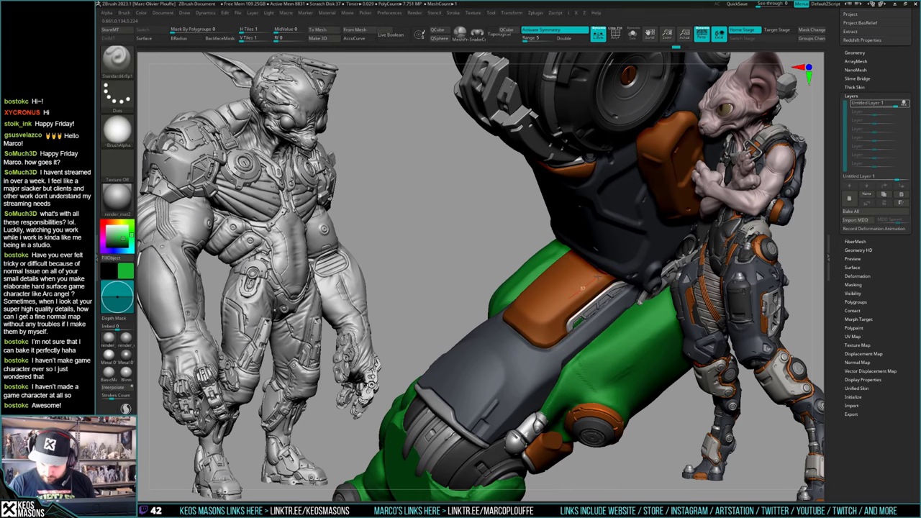
Step: Try another sculpted stroke on the orange panel while adjusting the brush's draw size
{"action": "left_click_drag", "start_coordinate": [597, 277], "coordinate": [570, 297]}
{"action": "mouse_move", "coordinate": [570, 298]}
{"action": "right_mouse_down"}
{"action": "mouse_move", "coordinate": [557, 308]}
{"action": "mouse_move", "coordinate": [568, 331]}
{"action": "mouse_move", "coordinate": [574, 311]}
{"action": "right_mouse_up"}
{"action": "key", "text": "space"}
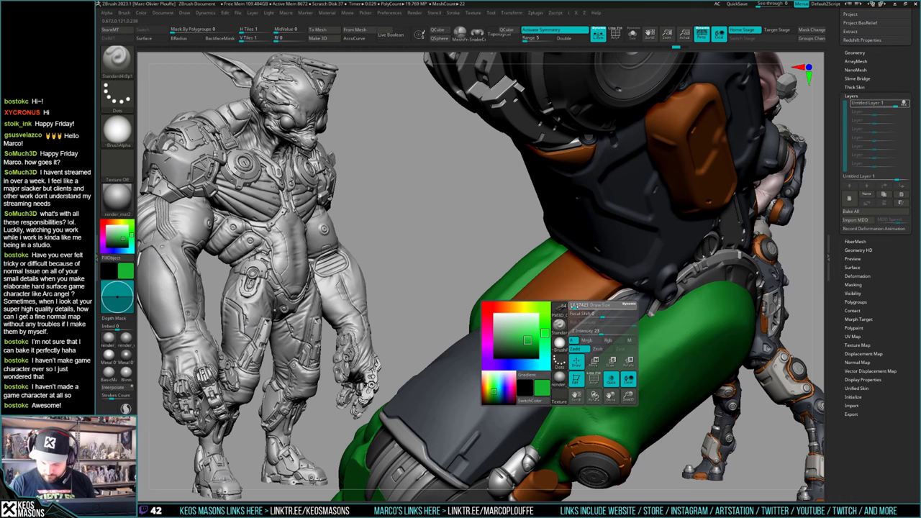
{"action": "key", "text": "space"}
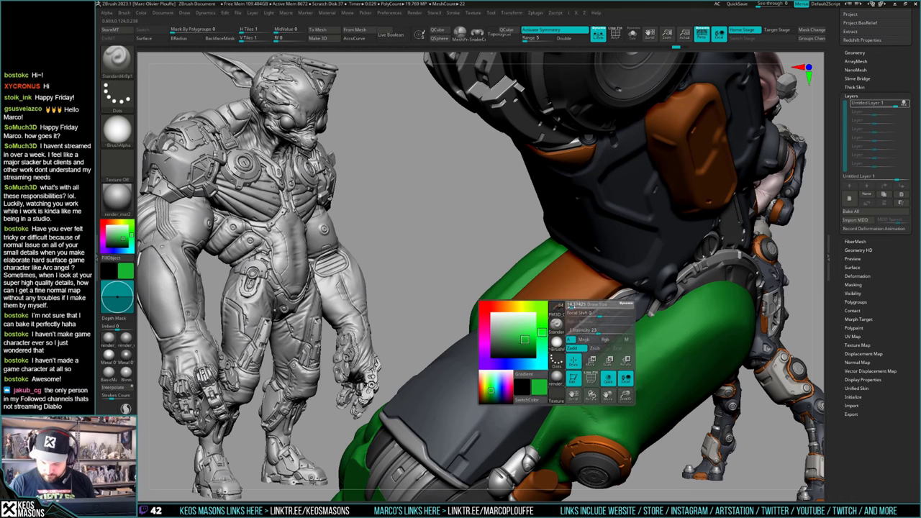
{"action": "left_click_drag", "start_coordinate": [572, 305], "coordinate": [568, 303]}
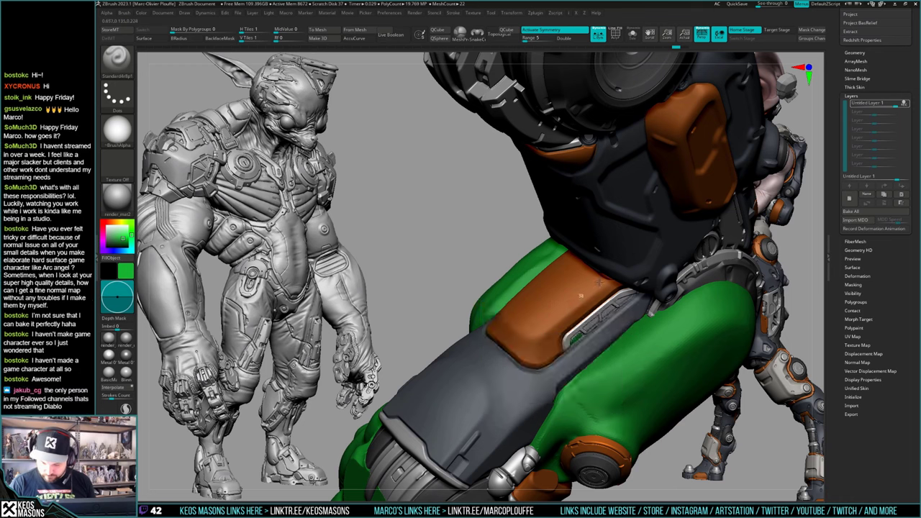
{"action": "key", "text": "space"}
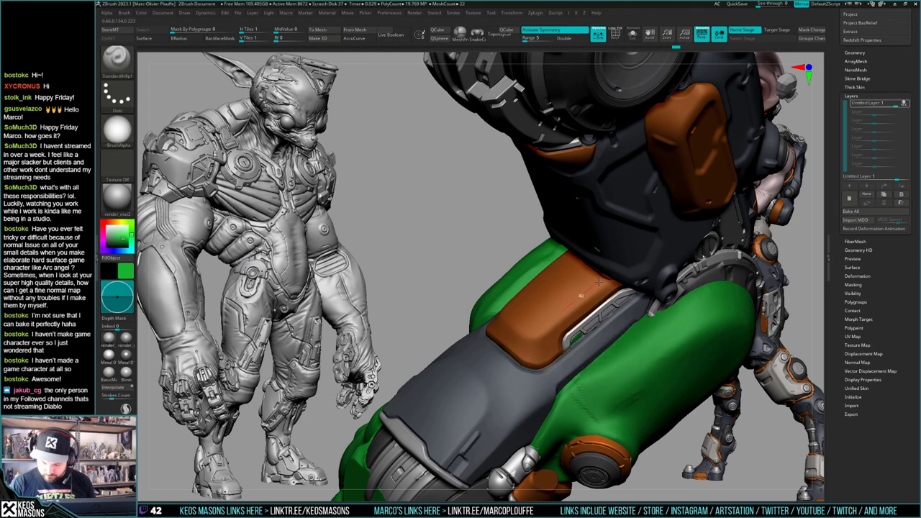
{"action": "mouse_move", "coordinate": [597, 283]}
{"action": "right_mouse_down", "text": "ctrl"}
{"action": "mouse_move", "coordinate": [609, 252]}
{"action": "mouse_move", "coordinate": [588, 344]}
{"action": "mouse_move", "coordinate": [590, 389]}
{"action": "right_mouse_up", "text": "ctrl"}
{"action": "key", "text": "space"}
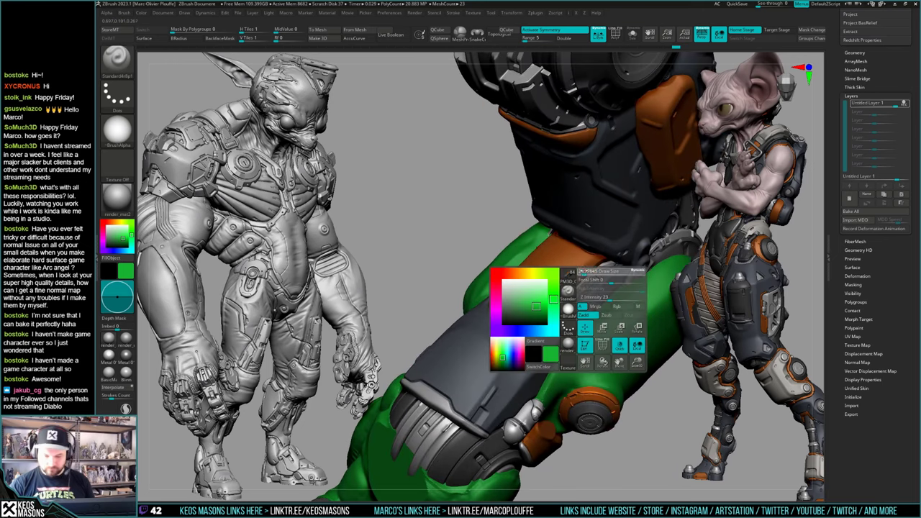
{"action": "right_click_drag", "start_coordinate": [582, 276], "coordinate": [580, 283]}
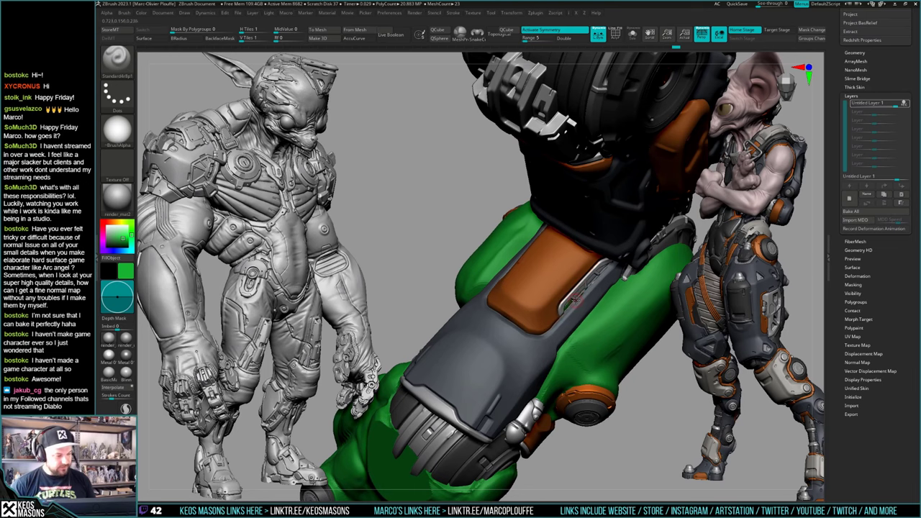
Step: Turn off LazyMouse for the MaskPen and paint a roughly rectangular mask inside the orange panel
{"action": "right_click_drag", "start_coordinate": [574, 301], "coordinate": [570, 295]}
{"action": "left_click_drag", "start_coordinate": [569, 264], "coordinate": [552, 279], "text": "ctrl"}
{"action": "key", "text": "F3"}
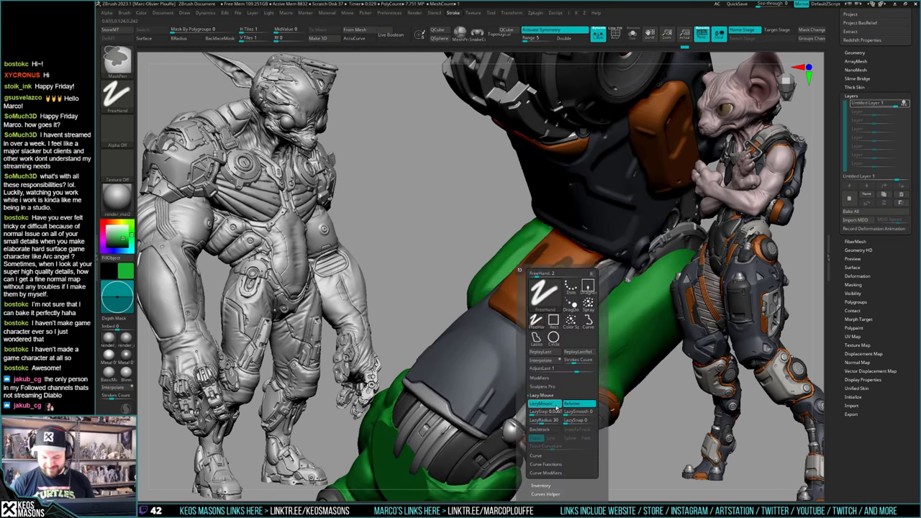
{"action": "left_click", "coordinate": [551, 404]}
{"action": "mouse_move", "coordinate": [572, 256]}
{"action": "left_mouse_down", "text": "ctrl"}
{"action": "mouse_move", "coordinate": [523, 285]}
{"action": "mouse_move", "coordinate": [541, 292]}
{"action": "mouse_move", "coordinate": [570, 266]}
{"action": "mouse_move", "coordinate": [521, 288]}
{"action": "left_mouse_up", "text": "ctrl"}
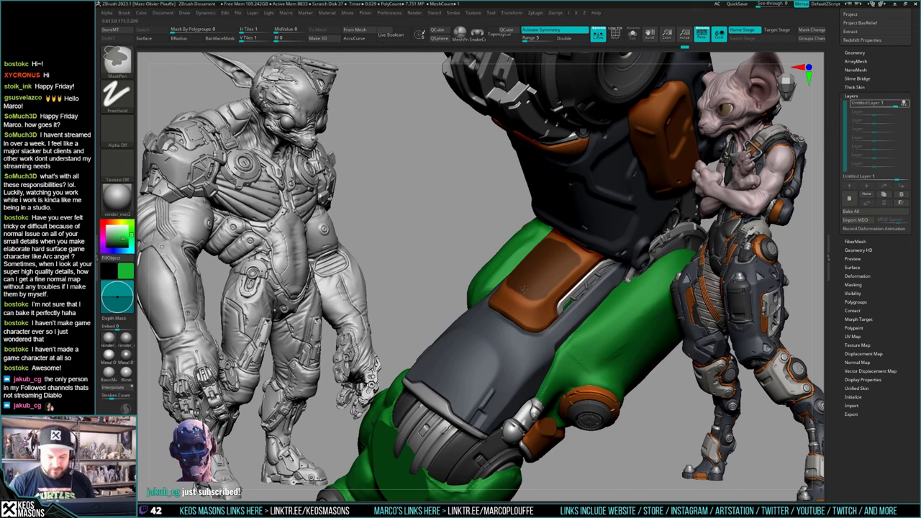
Step: Clean up the edges of the orange panel's mask by erasing the overlap and filling in its outline
{"action": "mouse_move", "coordinate": [588, 261]}
{"action": "left_mouse_down", "text": "ctrl+alt"}
{"action": "mouse_move", "coordinate": [554, 286]}
{"action": "mouse_move", "coordinate": [539, 314]}
{"action": "left_mouse_up", "text": "ctrl+alt"}
{"action": "mouse_move", "coordinate": [534, 313]}
{"action": "right_mouse_down"}
{"action": "mouse_move", "coordinate": [576, 292]}
{"action": "mouse_move", "coordinate": [590, 310]}
{"action": "mouse_move", "coordinate": [540, 277]}
{"action": "right_mouse_up"}
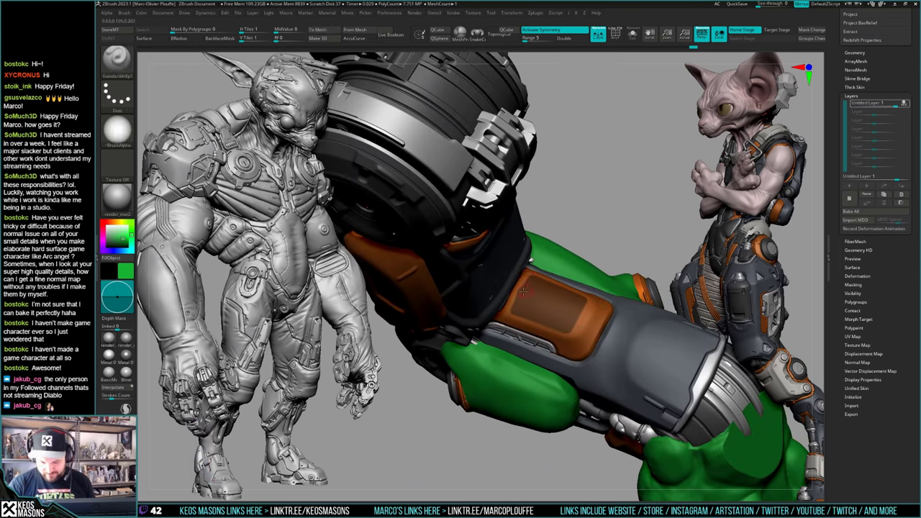
{"action": "left_click_drag", "start_coordinate": [528, 266], "coordinate": [509, 297], "text": "ctrl"}
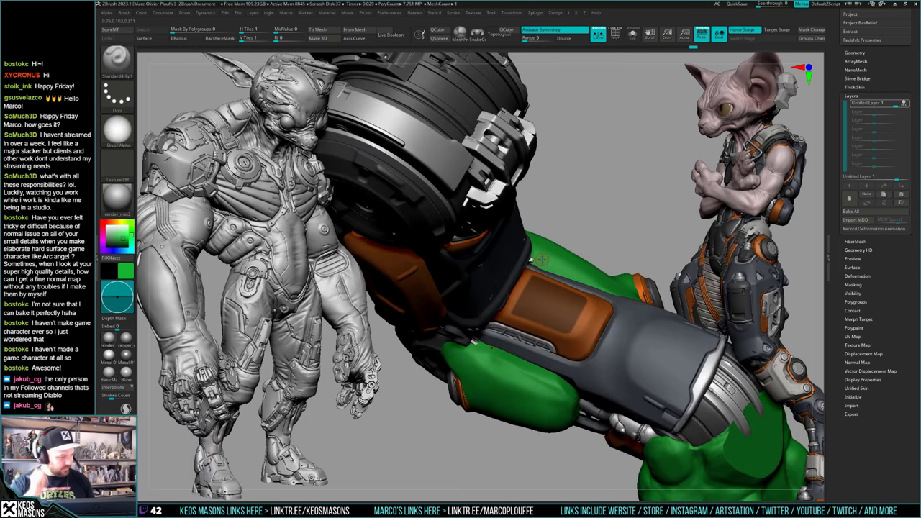
{"action": "mouse_move", "coordinate": [583, 308]}
{"action": "right_mouse_down"}
{"action": "mouse_move", "coordinate": [555, 284]}
{"action": "mouse_move", "coordinate": [623, 252]}
{"action": "mouse_move", "coordinate": [611, 296]}
{"action": "right_mouse_up"}
{"action": "left_click_drag", "start_coordinate": [611, 291], "coordinate": [600, 263], "text": "ctrl"}
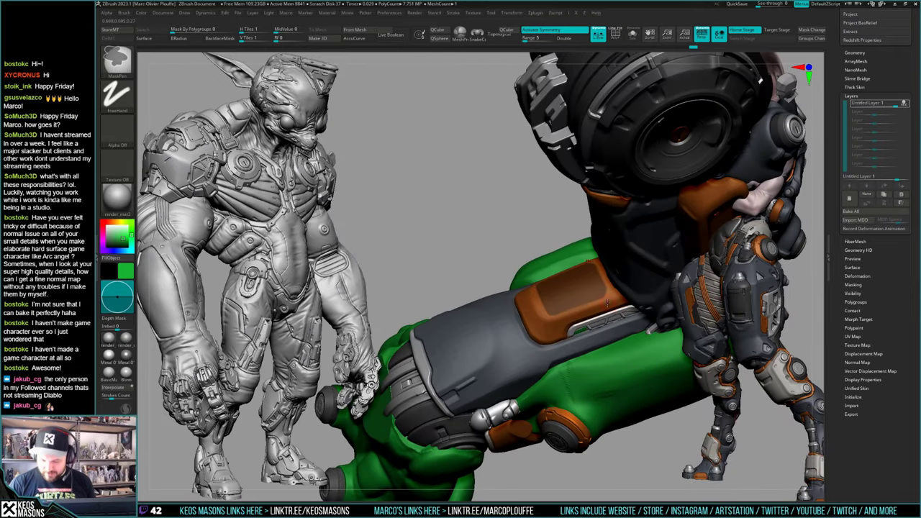
Step: Soften the mask on the orange panel and check its outline from both sides of the limb
{"action": "mouse_move", "coordinate": [603, 279]}
{"action": "right_mouse_down"}
{"action": "mouse_move", "coordinate": [580, 291]}
{"action": "mouse_move", "coordinate": [591, 332]}
{"action": "mouse_move", "coordinate": [508, 360]}
{"action": "mouse_move", "coordinate": [553, 286]}
{"action": "mouse_move", "coordinate": [503, 271]}
{"action": "mouse_move", "coordinate": [568, 294]}
{"action": "mouse_move", "coordinate": [561, 308]}
{"action": "right_mouse_up"}
{"action": "left_click", "coordinate": [567, 301], "text": "ctrl"}
{"action": "key", "text": "ctrl"}
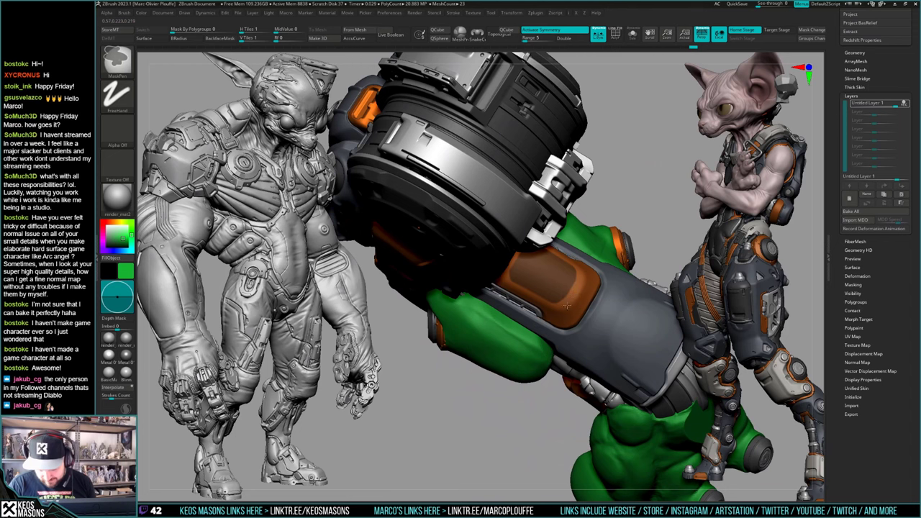
{"action": "left_click", "coordinate": [563, 307], "text": "ctrl"}
{"action": "right_click_drag", "start_coordinate": [564, 306], "coordinate": [587, 253]}
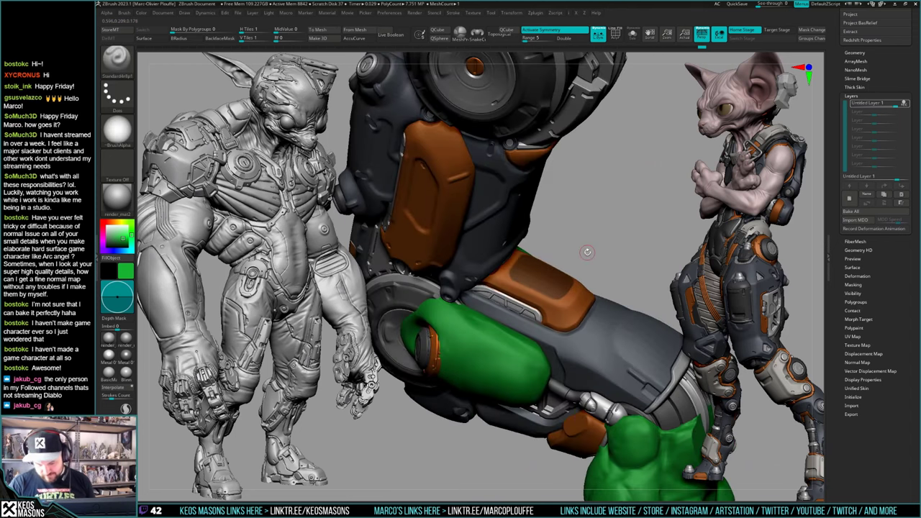
{"action": "mouse_move", "coordinate": [603, 284]}
{"action": "right_mouse_down"}
{"action": "mouse_move", "coordinate": [536, 302]}
{"action": "mouse_move", "coordinate": [555, 293]}
{"action": "mouse_move", "coordinate": [579, 318]}
{"action": "mouse_move", "coordinate": [586, 302]}
{"action": "mouse_move", "coordinate": [581, 308]}
{"action": "mouse_move", "coordinate": [574, 257]}
{"action": "mouse_move", "coordinate": [589, 354]}
{"action": "mouse_move", "coordinate": [549, 279]}
{"action": "right_mouse_up"}
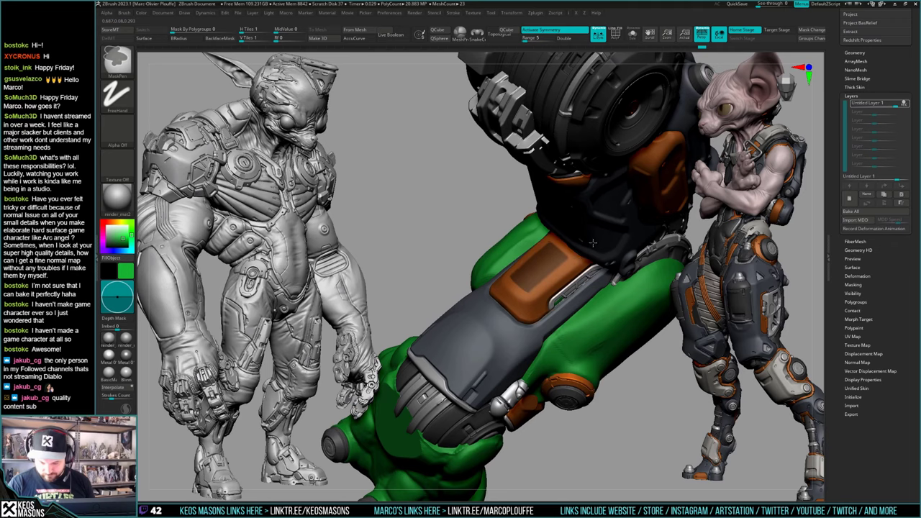
Step: Tighten the orange panel's mask into a narrower rectangle with an even unmasked border
{"action": "mouse_move", "coordinate": [593, 243]}
{"action": "right_mouse_down", "text": "alt"}
{"action": "mouse_move", "coordinate": [590, 272]}
{"action": "mouse_move", "coordinate": [569, 299]}
{"action": "right_mouse_up", "text": "alt"}
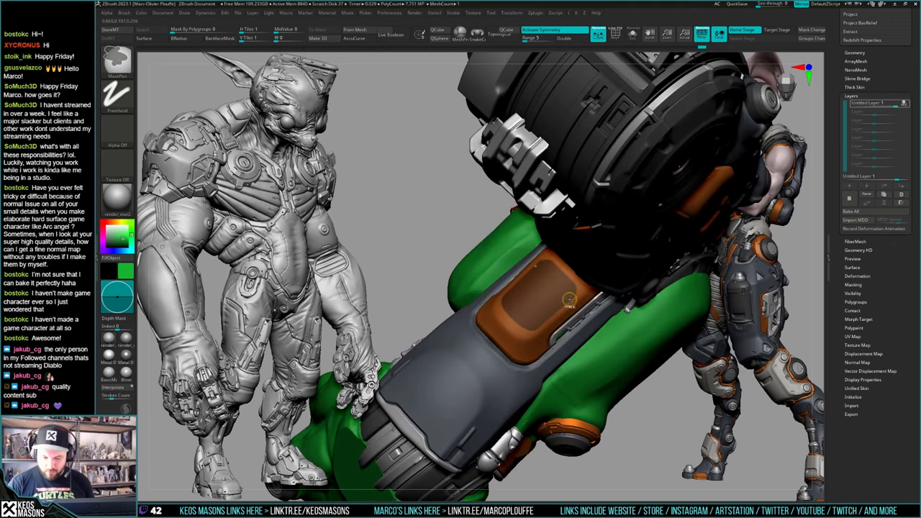
{"action": "left_click", "coordinate": [593, 282], "text": "ctrl+alt"}
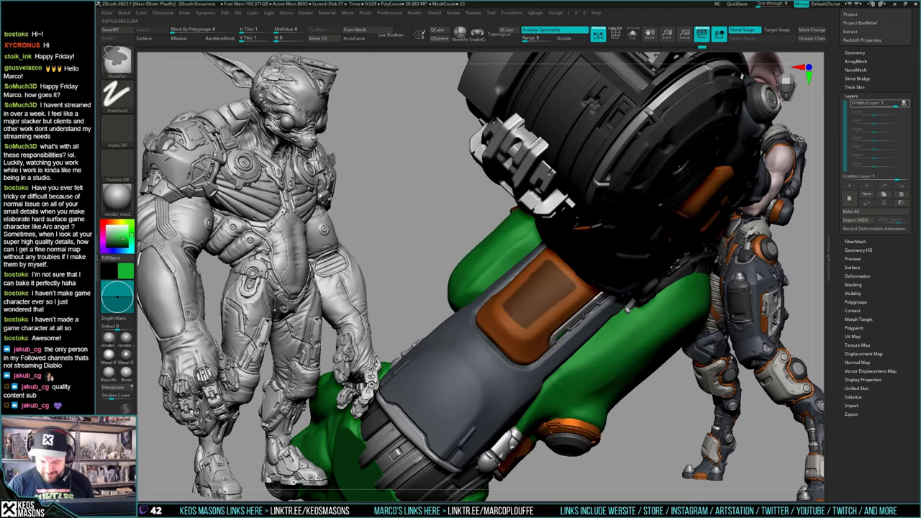
{"action": "left_click", "coordinate": [534, 323], "text": "ctrl"}
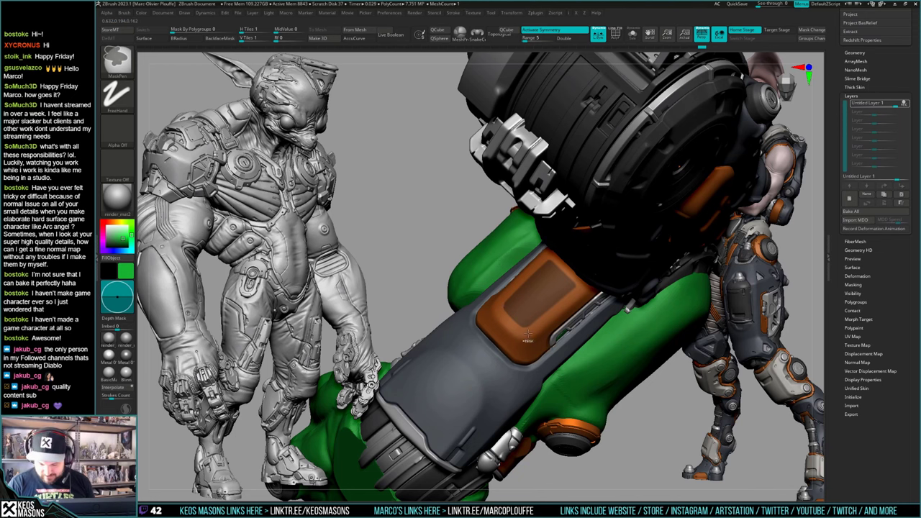
Step: Try erasing notches into both sides of the orange panel's mask, undoing the last erased stroke
{"action": "right_click_drag", "start_coordinate": [530, 333], "coordinate": [558, 309]}
{"action": "left_click_drag", "start_coordinate": [579, 284], "coordinate": [566, 302], "text": "ctrl+alt"}
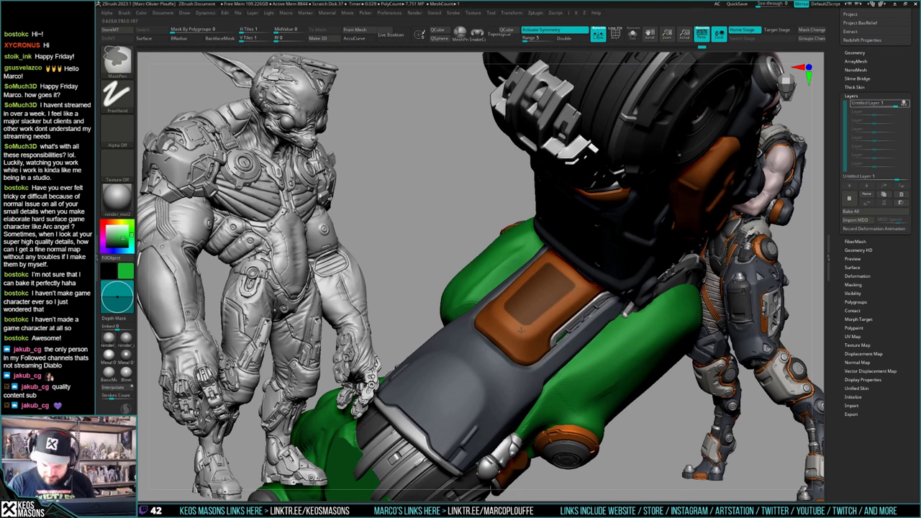
{"action": "mouse_move", "coordinate": [522, 330]}
{"action": "left_mouse_down", "text": "ctrl+alt"}
{"action": "mouse_move", "coordinate": [552, 313]}
{"action": "mouse_move", "coordinate": [524, 326]}
{"action": "left_mouse_up", "text": "ctrl+alt"}
{"action": "key", "text": "ctrl+z"}
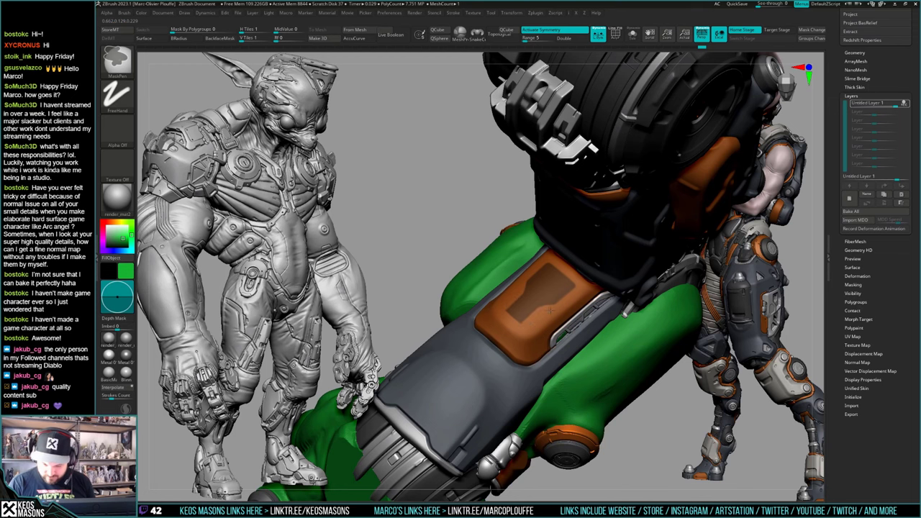
Step: Restore the orange panel's mask to a full rounded rectangle
{"action": "right_click_drag", "start_coordinate": [551, 310], "coordinate": [540, 248], "text": "ctrl"}
{"action": "right_click_drag", "start_coordinate": [539, 248], "coordinate": [581, 336]}
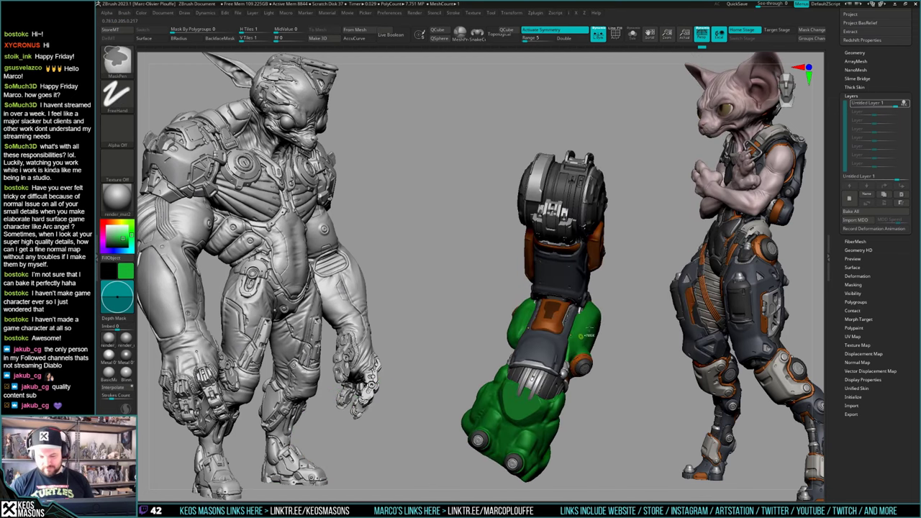
{"action": "left_click_drag", "start_coordinate": [590, 321], "coordinate": [589, 344], "text": "ctrl"}
{"action": "right_click_drag", "start_coordinate": [578, 310], "coordinate": [623, 313]}
{"action": "key", "text": "ctrl+x"}
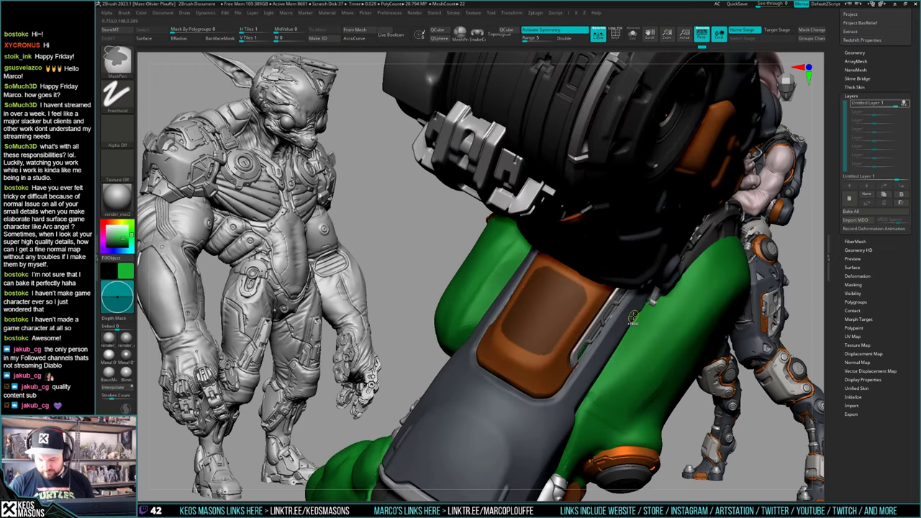
{"action": "key", "text": "ctrl+x"}
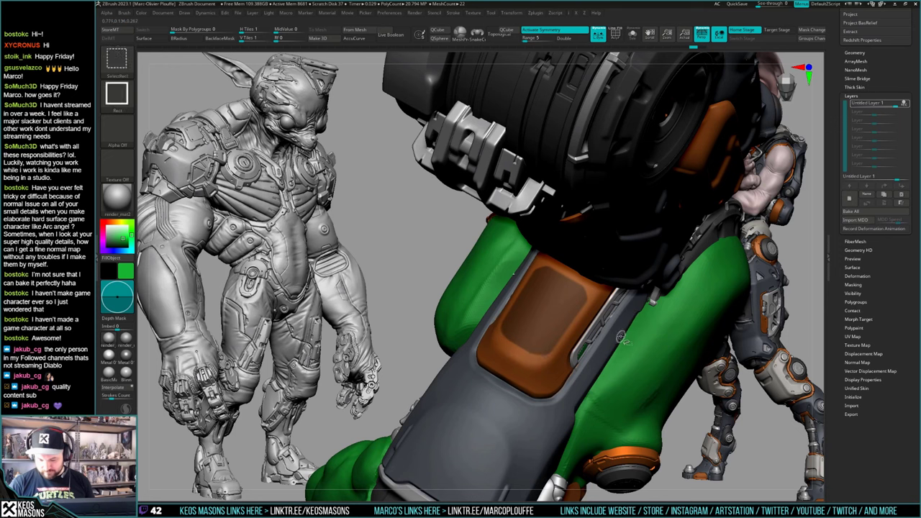
{"action": "key", "text": "ctrl+shift+x"}
{"action": "key", "text": "ctrl+x"}
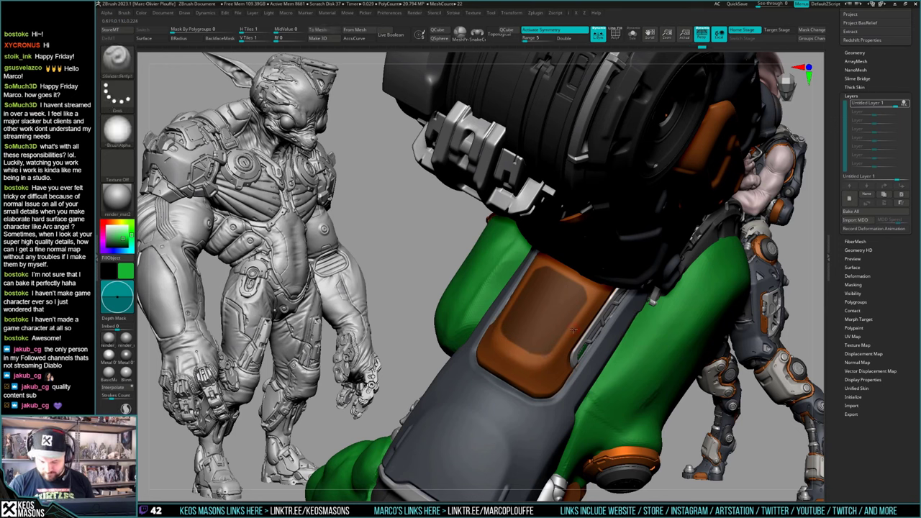
Step: Erase symmetrical side cuts and two narrow slots from the mask on the orange panel
{"action": "left_click_drag", "start_coordinate": [583, 289], "coordinate": [575, 314], "text": "ctrl+alt"}
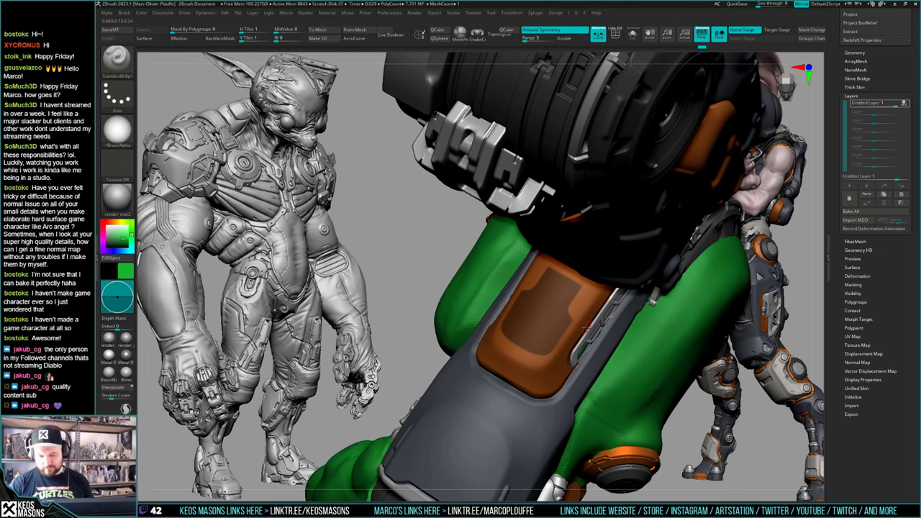
{"action": "mouse_move", "coordinate": [587, 328]}
{"action": "right_mouse_down"}
{"action": "mouse_move", "coordinate": [580, 306]}
{"action": "mouse_move", "coordinate": [581, 326]}
{"action": "right_mouse_up"}
{"action": "key", "text": "ctrl"}
{"action": "left_click_drag", "start_coordinate": [577, 309], "coordinate": [532, 346], "text": "ctrl+alt"}
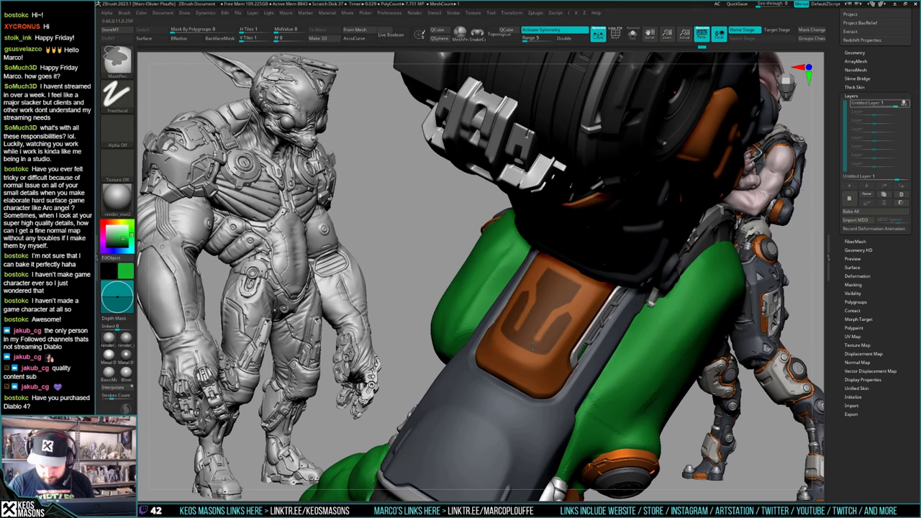
Step: Adjust the draw size, undo the last mask change, and erase the two slots through the mask's lower edge
{"action": "key", "text": "space"}
{"action": "left_click_drag", "start_coordinate": [579, 297], "coordinate": [574, 297]}
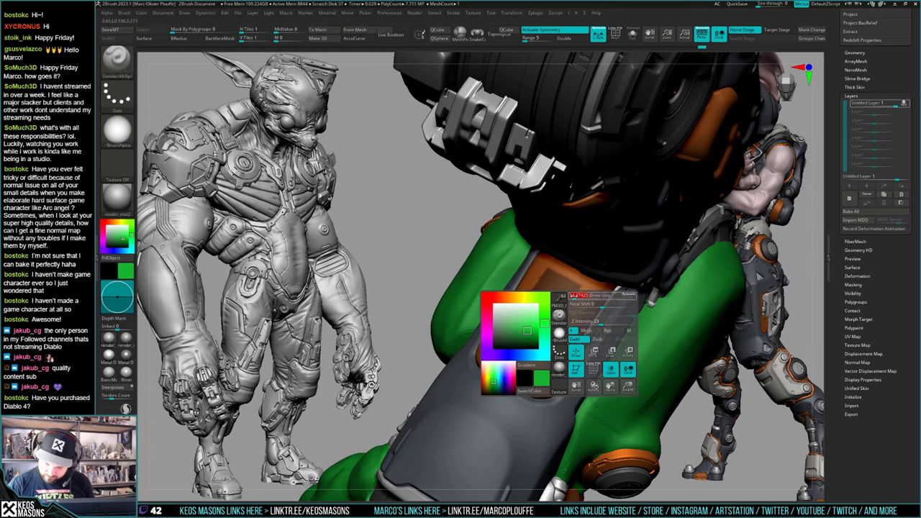
{"action": "key", "text": "ctrl+z"}
{"action": "left_click_drag", "start_coordinate": [526, 356], "coordinate": [545, 330], "text": "ctrl+alt"}
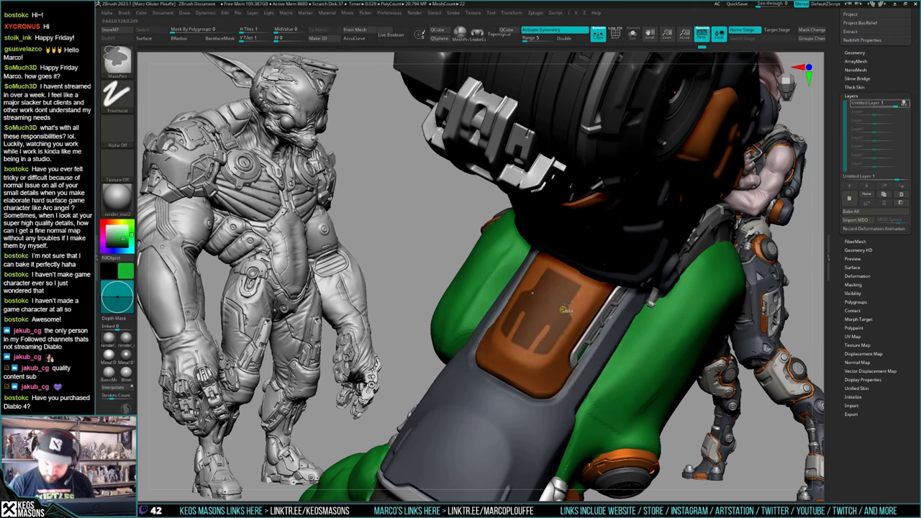
Step: Undo the slots erased from the orange panel's mask and readjust the draw size
{"action": "key", "text": "ctrl+z"}
{"action": "key", "text": "space"}
{"action": "left_click_drag", "start_coordinate": [570, 405], "coordinate": [564, 404]}
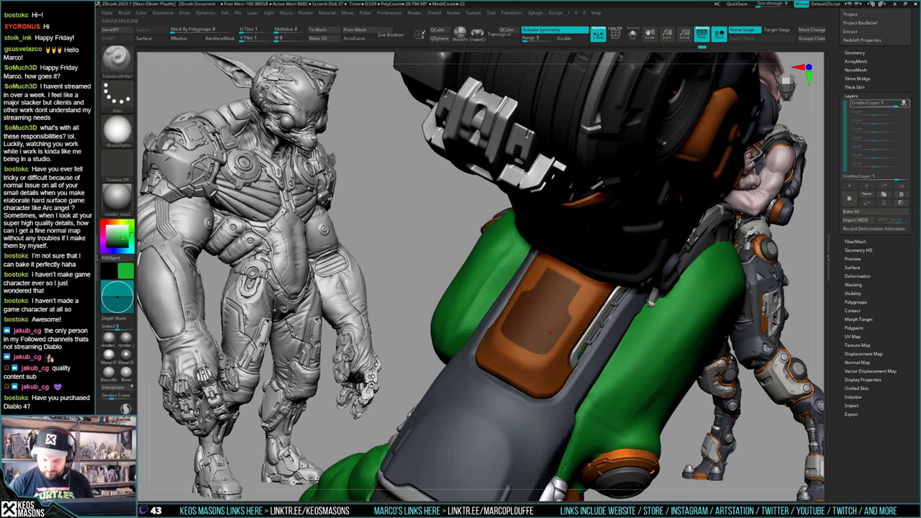
Step: Try erasing two long narrow slots from the lower half of the orange panel's mask, then undo them
{"action": "key", "text": "ctrl+alt"}
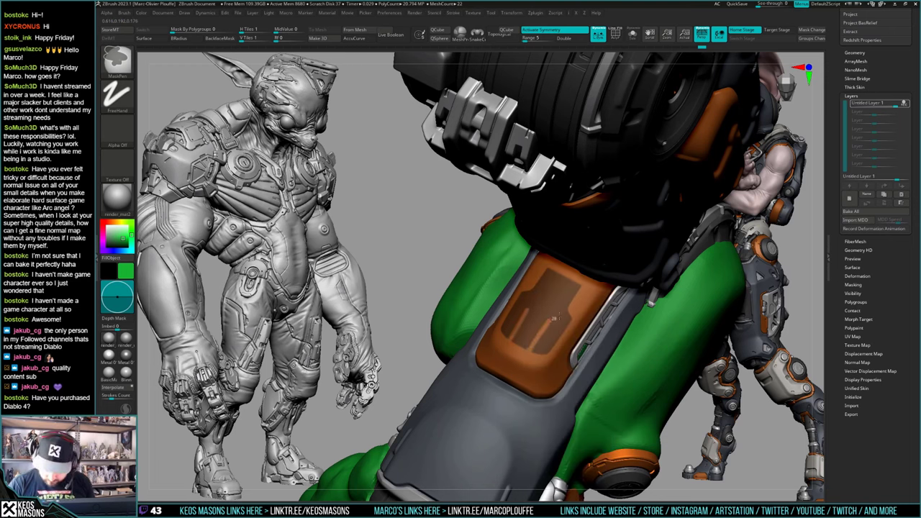
{"action": "mouse_move", "coordinate": [580, 311]}
{"action": "left_mouse_down", "text": "ctrl+alt"}
{"action": "mouse_move", "coordinate": [589, 298]}
{"action": "mouse_move", "coordinate": [579, 308]}
{"action": "left_mouse_up", "text": "ctrl+alt"}
{"action": "key", "text": "ctrl+z"}
{"action": "key", "text": "space"}
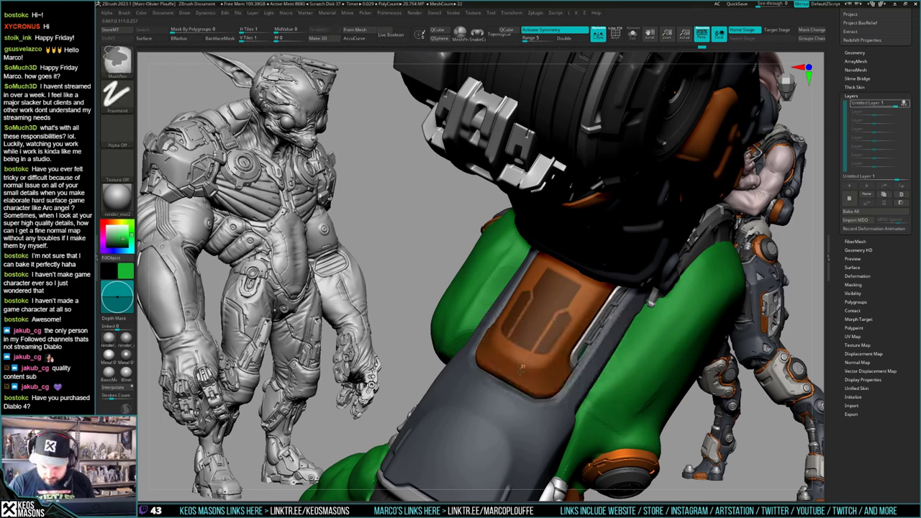
{"action": "mouse_move", "coordinate": [522, 368]}
{"action": "right_mouse_down", "text": "ctrl"}
{"action": "mouse_move", "coordinate": [533, 413]}
{"action": "mouse_move", "coordinate": [624, 321]}
{"action": "mouse_move", "coordinate": [621, 359]}
{"action": "right_mouse_up", "text": "ctrl"}
{"action": "right_click_drag", "start_coordinate": [548, 342], "coordinate": [532, 325], "text": "ctrl"}
{"action": "key", "text": "space"}
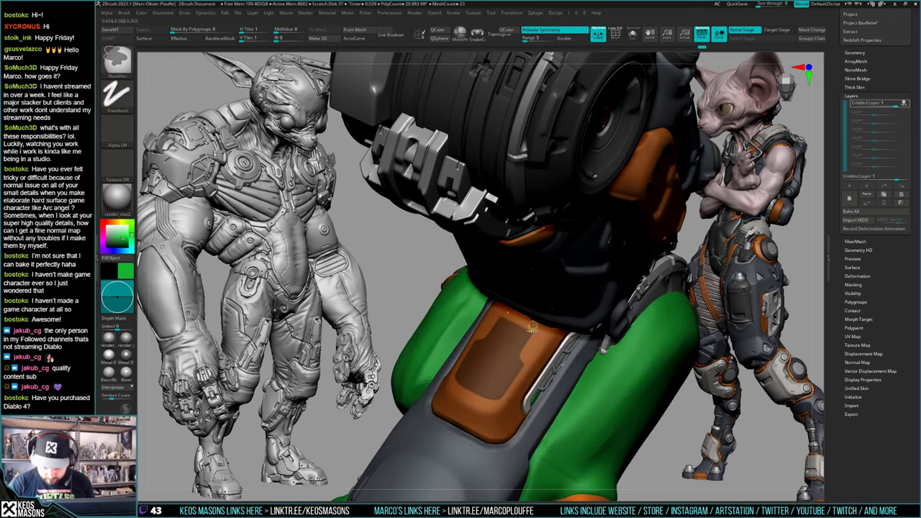
Step: Check the notched mask from both sides of the orange panel and invert it
{"action": "right_click_drag", "start_coordinate": [540, 389], "coordinate": [551, 387], "text": "ctrl"}
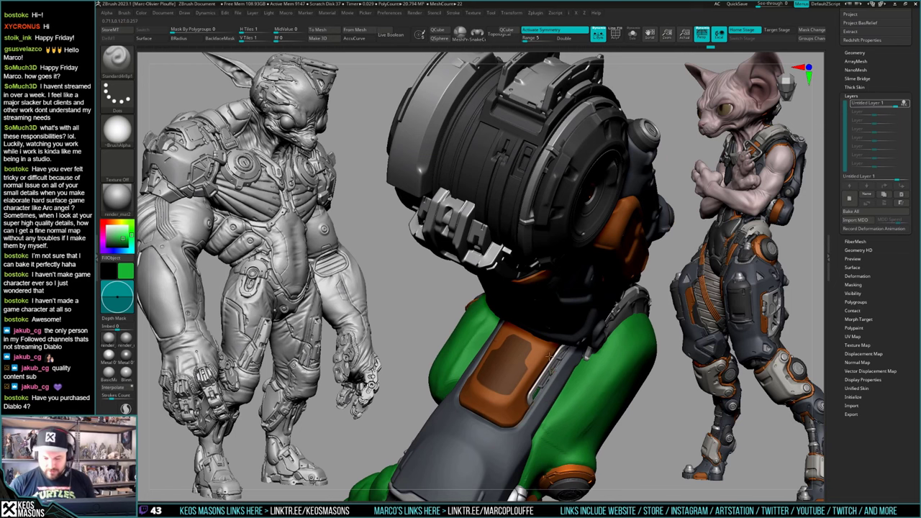
{"action": "mouse_move", "coordinate": [549, 355]}
{"action": "right_mouse_down", "text": "ctrl"}
{"action": "mouse_move", "coordinate": [525, 383]}
{"action": "mouse_move", "coordinate": [511, 337]}
{"action": "mouse_move", "coordinate": [575, 362]}
{"action": "mouse_move", "coordinate": [584, 343]}
{"action": "mouse_move", "coordinate": [574, 360]}
{"action": "right_mouse_up", "text": "ctrl"}
{"action": "right_click", "coordinate": [573, 360]}
{"action": "right_click_drag", "start_coordinate": [604, 317], "coordinate": [622, 293]}
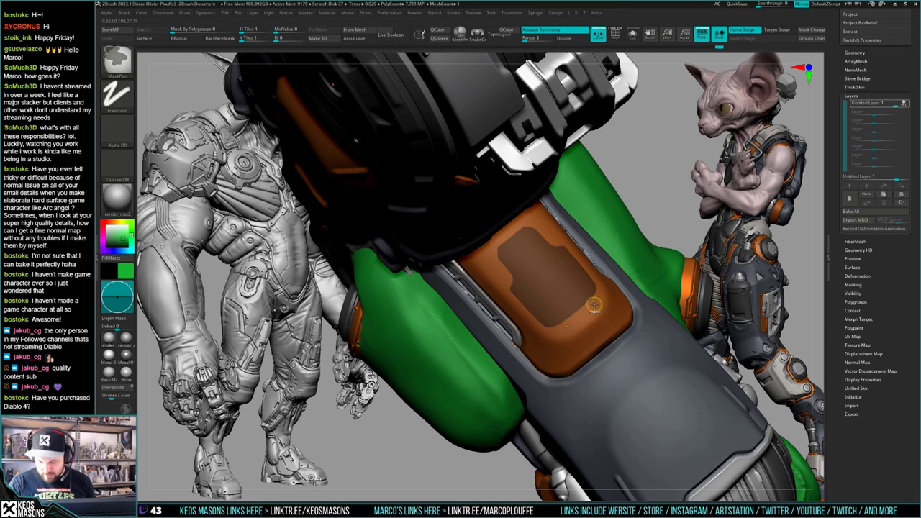
{"action": "mouse_move", "coordinate": [603, 294]}
{"action": "right_mouse_down"}
{"action": "mouse_move", "coordinate": [597, 352]}
{"action": "mouse_move", "coordinate": [586, 310]}
{"action": "mouse_move", "coordinate": [593, 267]}
{"action": "mouse_move", "coordinate": [596, 307]}
{"action": "mouse_move", "coordinate": [565, 313]}
{"action": "mouse_move", "coordinate": [596, 298]}
{"action": "right_mouse_up"}
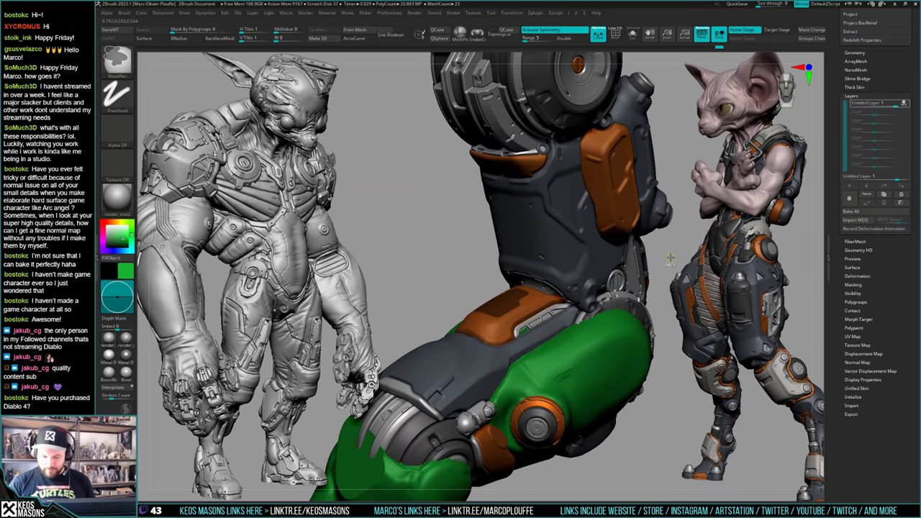
{"action": "left_click", "coordinate": [670, 257], "text": "ctrl"}
{"action": "right_click_drag", "start_coordinate": [532, 309], "coordinate": [544, 341], "text": "ctrl"}
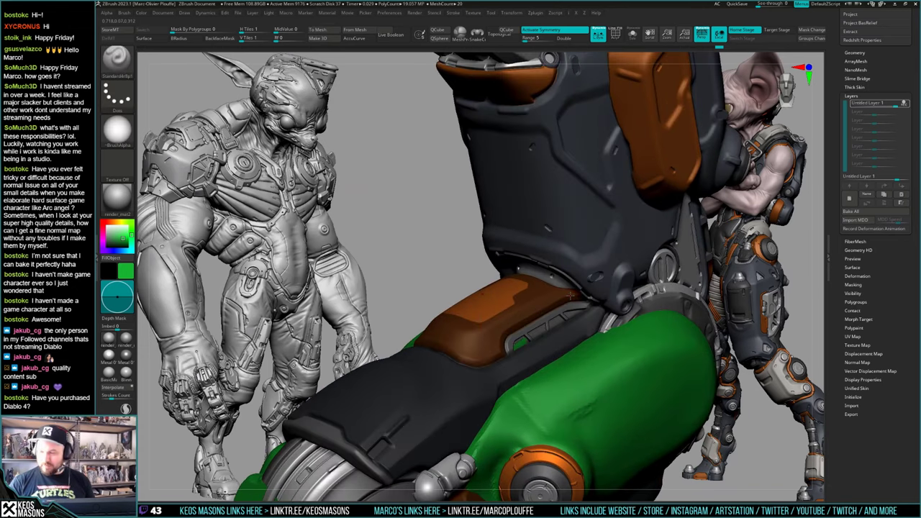
Step: Sink the unmasked shape on the orange panel with an Inflate deformation of -2
{"action": "left_click_drag", "start_coordinate": [885, 284], "coordinate": [885, 162]}
{"action": "left_click", "coordinate": [862, 153], "text": "shift"}
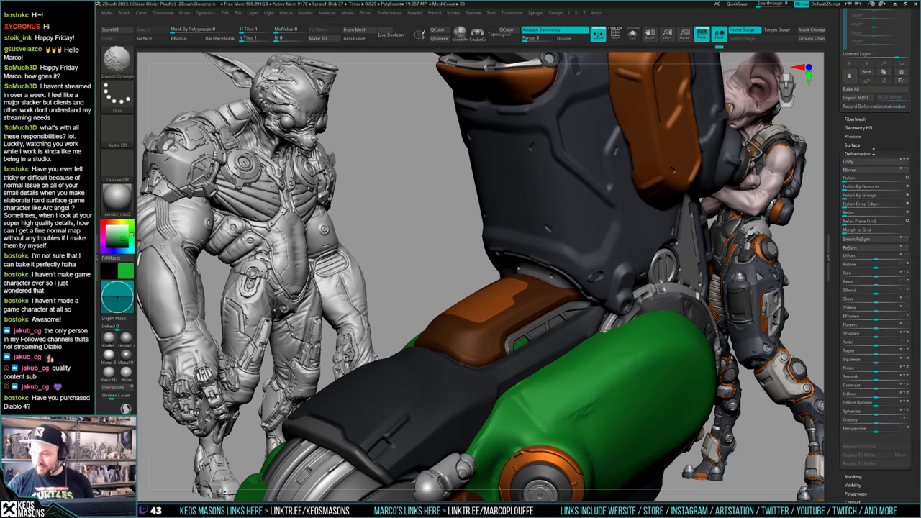
{"action": "scroll", "coordinate": [874, 216], "scroll_direction": "down", "scroll_amount": 3}
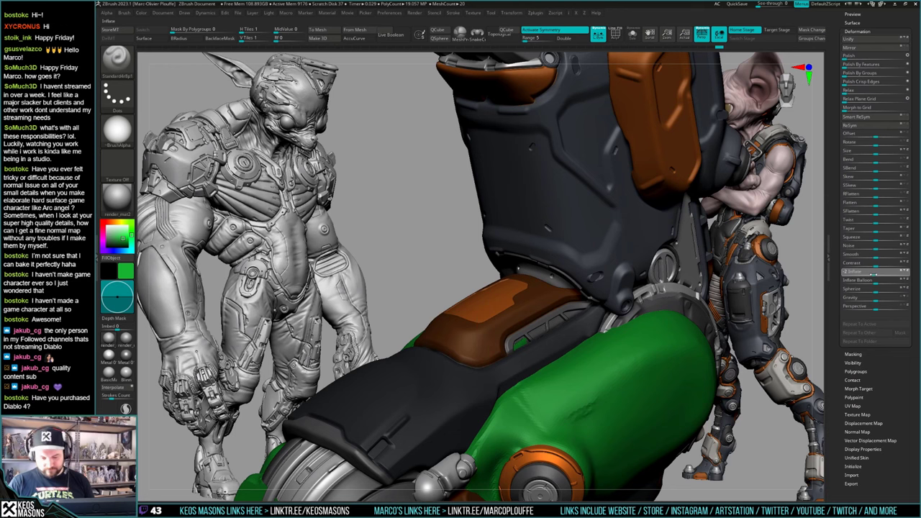
{"action": "left_click_drag", "start_coordinate": [873, 273], "coordinate": [872, 273]}
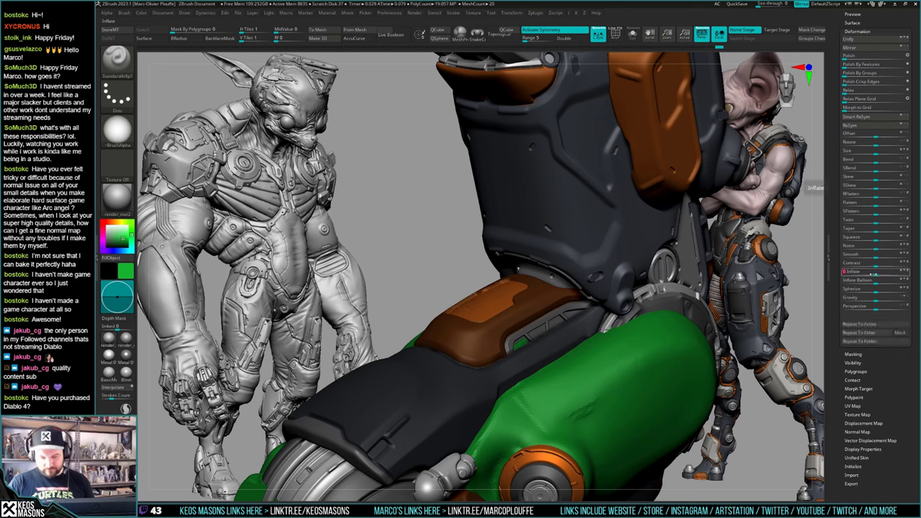
{"action": "left_click", "coordinate": [551, 322], "text": "alt"}
Step: Adjust the draw size and smooth the unmasked inset on the orange panel
{"action": "right_click_drag", "start_coordinate": [523, 292], "coordinate": [535, 317]}
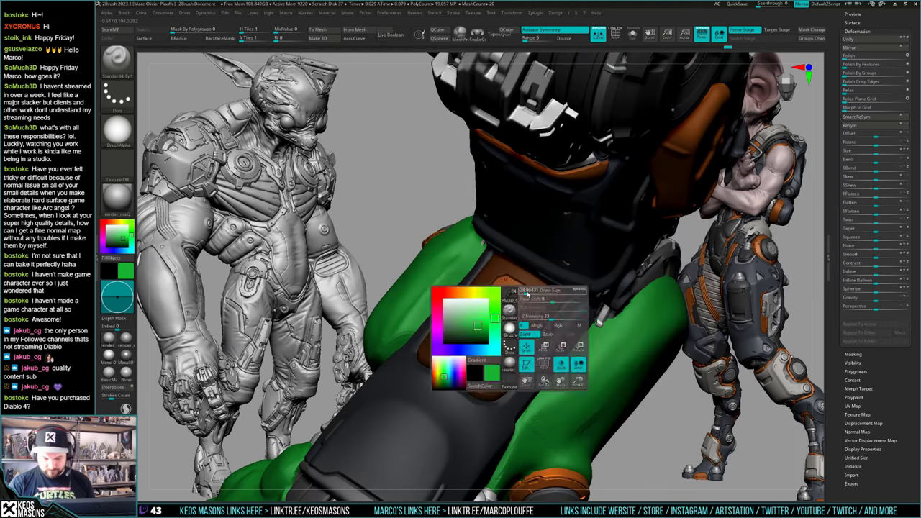
{"action": "right_click", "coordinate": [533, 291]}
{"action": "left_click_drag", "start_coordinate": [506, 294], "coordinate": [547, 321], "text": "shift"}
{"action": "key", "text": "space"}
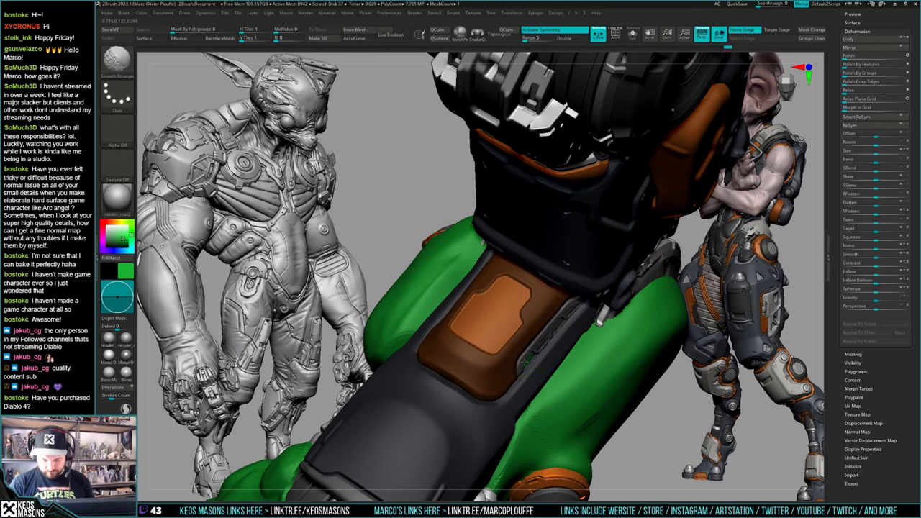
Step: Toggle the mask's display to check the inset's edge, then sharpen the mask around it
{"action": "right_click_drag", "start_coordinate": [544, 357], "coordinate": [582, 314], "text": "ctrl"}
{"action": "mouse_move", "coordinate": [646, 307]}
{"action": "right_mouse_down"}
{"action": "mouse_move", "coordinate": [645, 295]}
{"action": "mouse_move", "coordinate": [637, 352]}
{"action": "right_mouse_up"}
{"action": "right_click_drag", "start_coordinate": [551, 331], "coordinate": [543, 367], "text": "ctrl"}
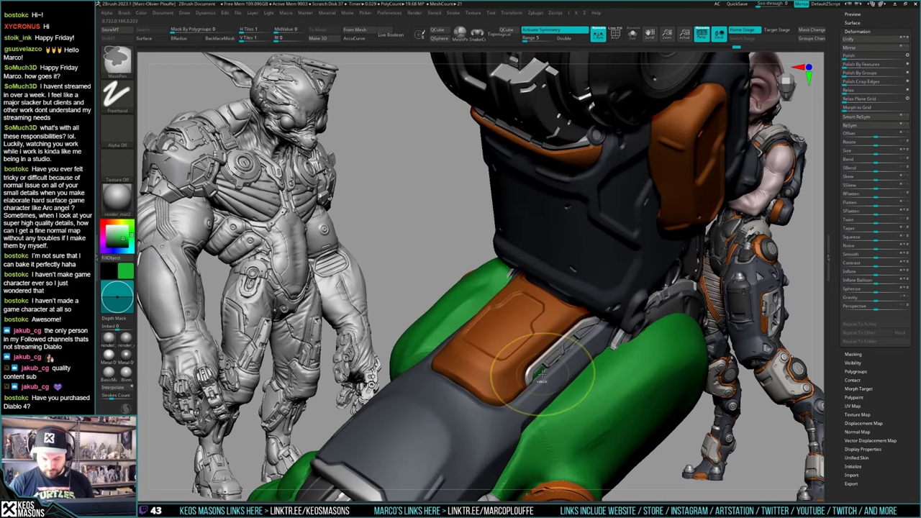
{"action": "key", "text": "ctrl+h"}
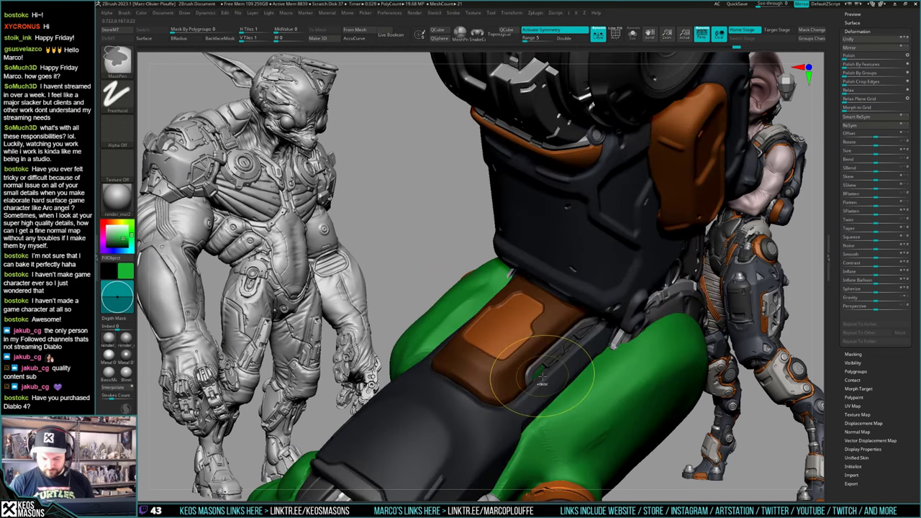
{"action": "left_click", "coordinate": [541, 377], "text": "ctrl+alt"}
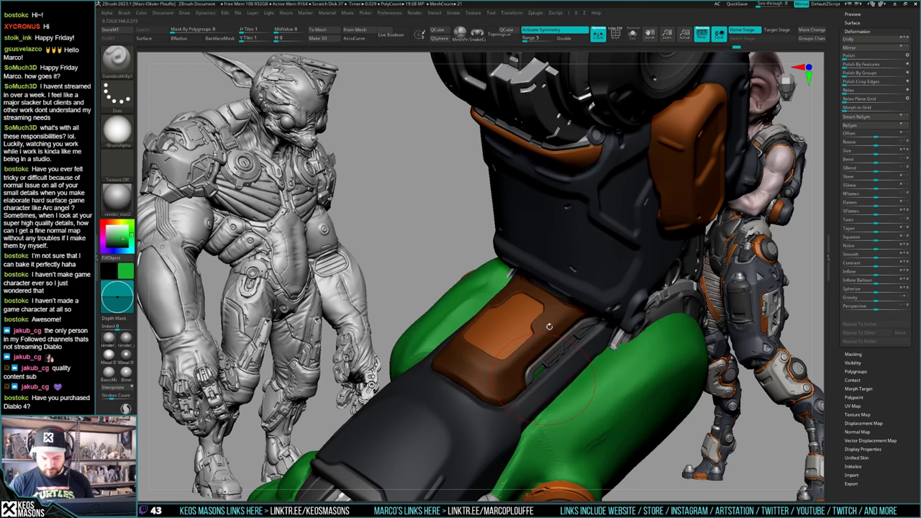
Step: Smooth the inset on the orange panel again using a larger brush
{"action": "right_click", "coordinate": [544, 380]}
{"action": "right_click", "coordinate": [542, 371]}
{"action": "right_click_drag", "start_coordinate": [576, 288], "coordinate": [526, 346]}
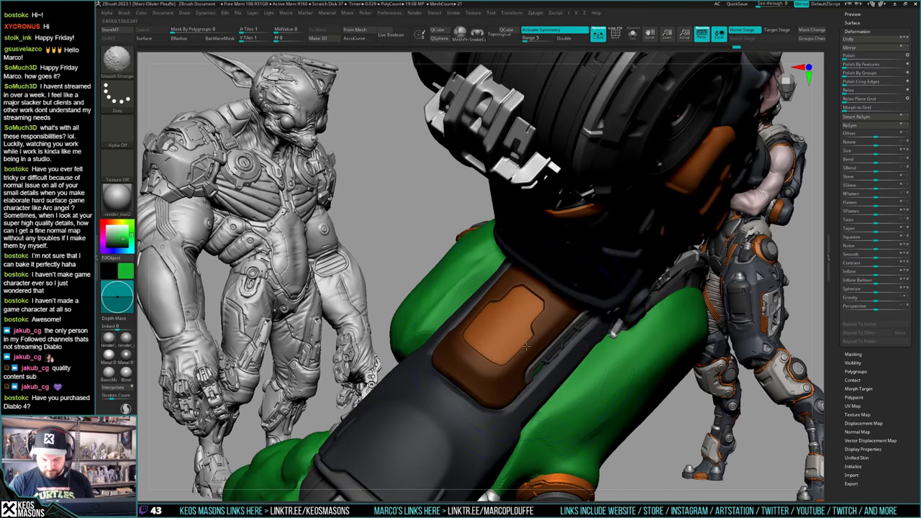
{"action": "mouse_move", "coordinate": [526, 347]}
{"action": "left_mouse_down", "text": "shift"}
{"action": "mouse_move", "coordinate": [539, 329]}
{"action": "mouse_move", "coordinate": [509, 370]}
{"action": "left_mouse_up", "text": "shift"}
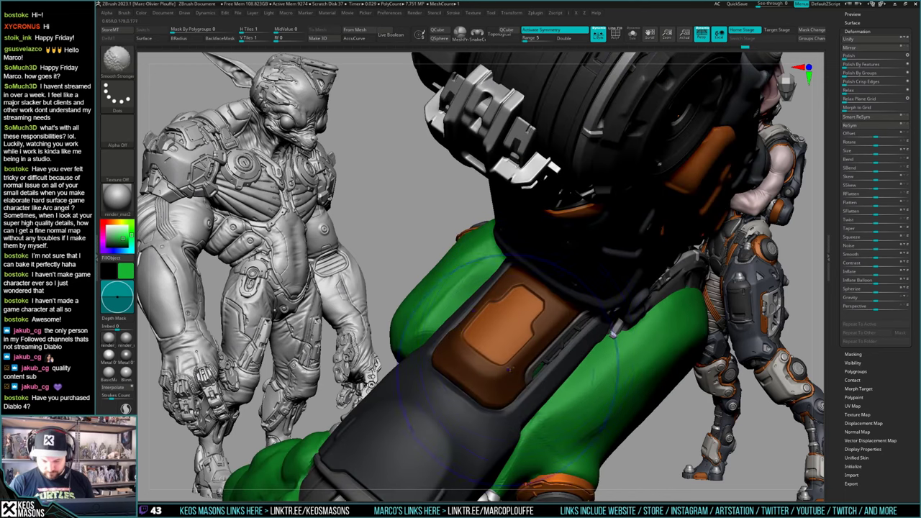
Step: Clear the mask from the armour and view the limb from its other side
{"action": "right_click_drag", "start_coordinate": [551, 350], "coordinate": [568, 273], "text": "ctrl"}
{"action": "left_click_drag", "start_coordinate": [606, 361], "coordinate": [619, 374], "text": "ctrl"}
{"action": "right_click_drag", "start_coordinate": [619, 375], "coordinate": [617, 317]}
{"action": "right_click", "coordinate": [528, 347]}
{"action": "mouse_move", "coordinate": [617, 316]}
{"action": "right_mouse_down"}
{"action": "mouse_move", "coordinate": [556, 345]}
{"action": "mouse_move", "coordinate": [624, 347]}
{"action": "mouse_move", "coordinate": [639, 339]}
{"action": "mouse_move", "coordinate": [613, 320]}
{"action": "right_mouse_up"}
{"action": "right_click_drag", "start_coordinate": [613, 319], "coordinate": [565, 355], "text": "ctrl"}
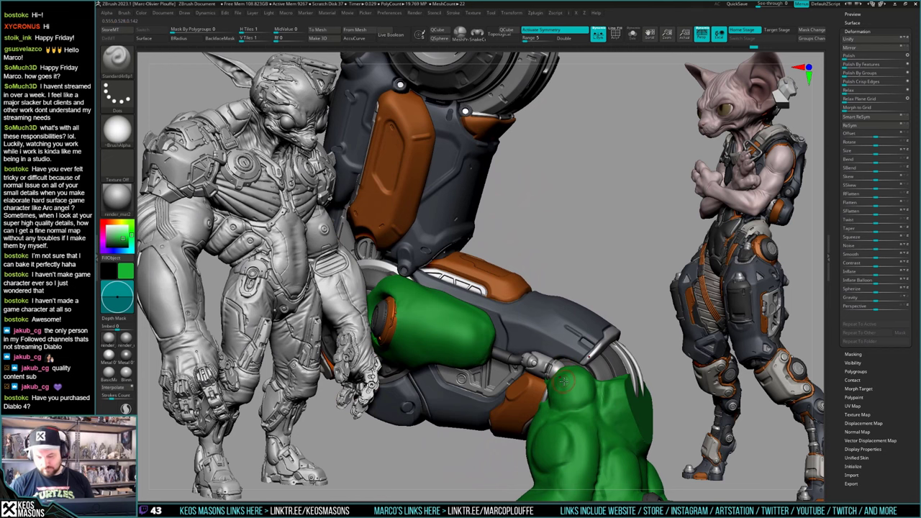
Step: Switch to the Orb_Cracks brush and toggle ghost transparency to examine the armour beneath the green parts
{"action": "mouse_move", "coordinate": [564, 382]}
{"action": "right_mouse_down"}
{"action": "mouse_move", "coordinate": [556, 401]}
{"action": "mouse_move", "coordinate": [567, 366]}
{"action": "right_mouse_up"}
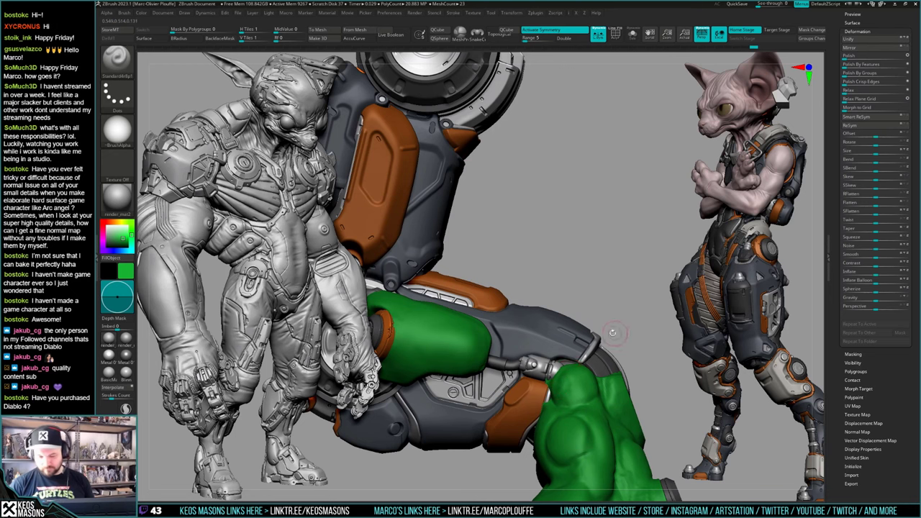
{"action": "mouse_move", "coordinate": [613, 333]}
{"action": "right_mouse_down"}
{"action": "mouse_move", "coordinate": [571, 294]}
{"action": "mouse_move", "coordinate": [536, 306]}
{"action": "mouse_move", "coordinate": [546, 274]}
{"action": "mouse_move", "coordinate": [586, 317]}
{"action": "mouse_move", "coordinate": [581, 310]}
{"action": "right_mouse_up"}
{"action": "key", "text": "space"}
{"action": "left_click", "coordinate": [609, 267]}
{"action": "key", "text": "shift+t"}
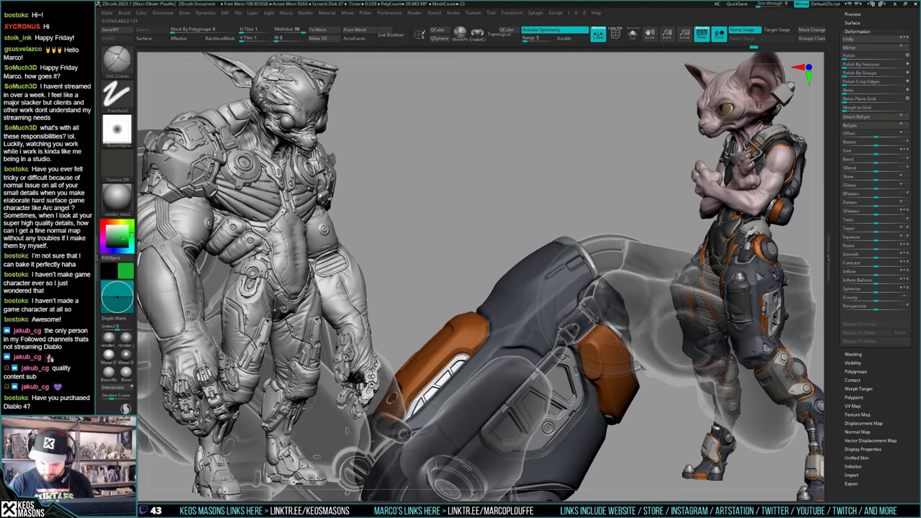
{"action": "key", "text": "shift+t"}
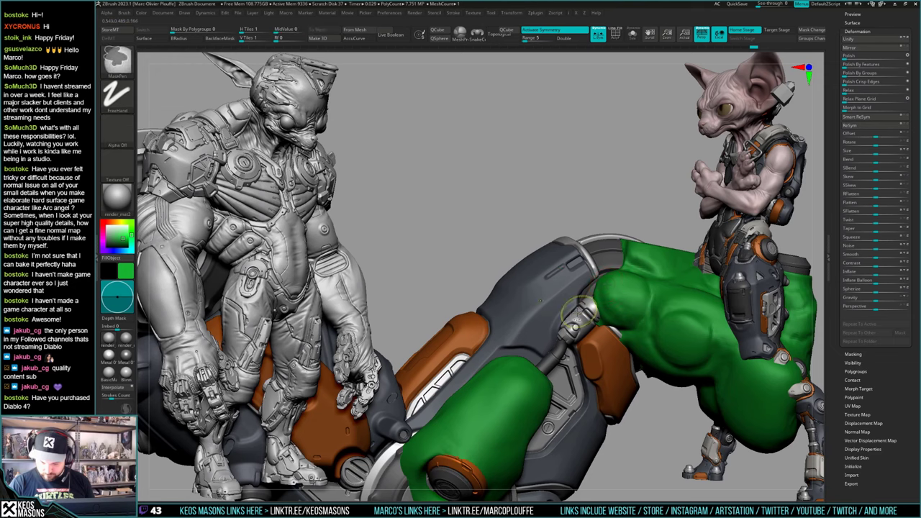
{"action": "key", "text": "shift+t"}
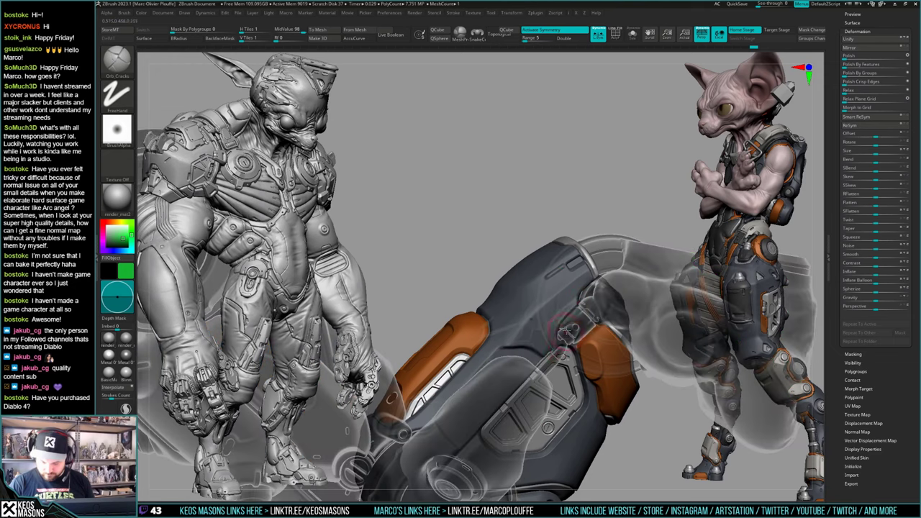
{"action": "key", "text": "shift+t"}
{"action": "right_click", "coordinate": [539, 378]}
{"action": "mouse_move", "coordinate": [566, 331]}
{"action": "right_mouse_down"}
{"action": "mouse_move", "coordinate": [538, 377]}
{"action": "mouse_move", "coordinate": [583, 297]}
{"action": "right_mouse_up"}
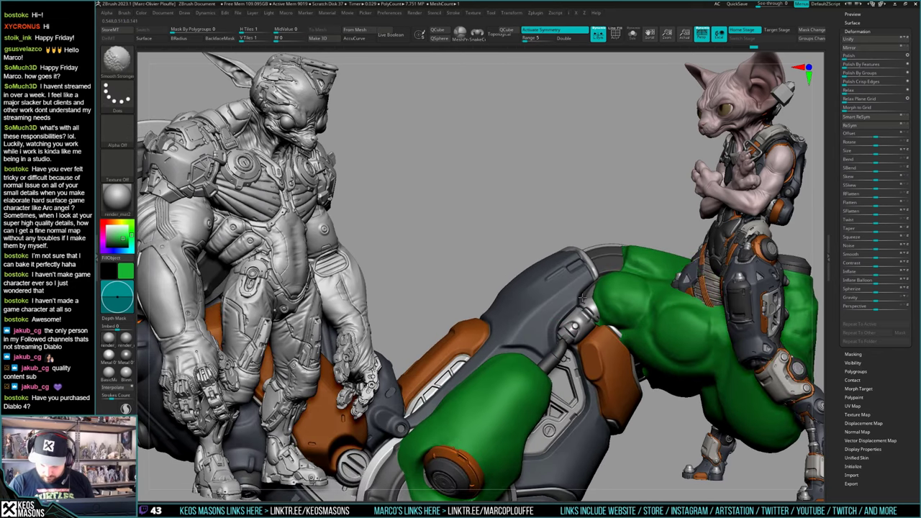
Step: Select the small piston cylinder, then reselect the armour piece that carries the orange panel
{"action": "key", "text": "ctrl"}
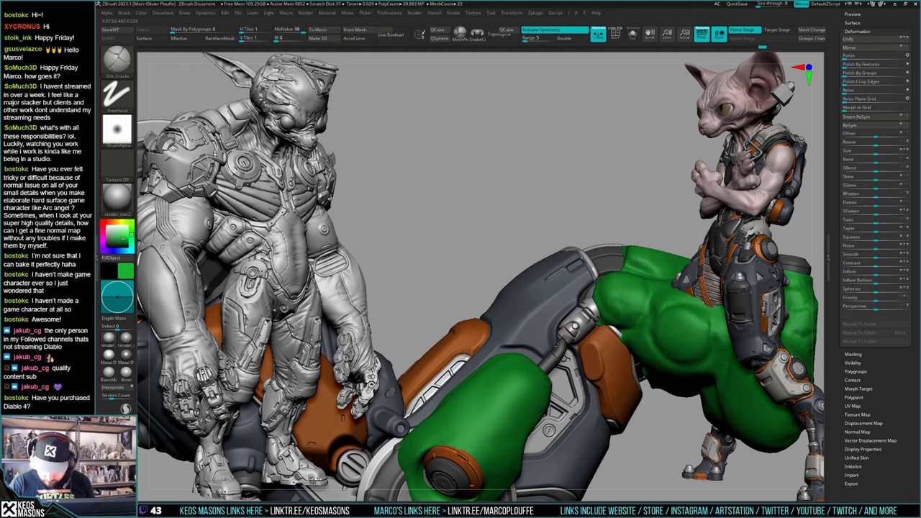
{"action": "mouse_move", "coordinate": [558, 338]}
{"action": "right_mouse_down"}
{"action": "mouse_move", "coordinate": [574, 337]}
{"action": "mouse_move", "coordinate": [549, 317]}
{"action": "mouse_move", "coordinate": [565, 345]}
{"action": "mouse_move", "coordinate": [604, 353]}
{"action": "mouse_move", "coordinate": [552, 327]}
{"action": "mouse_move", "coordinate": [554, 358]}
{"action": "right_mouse_up"}
{"action": "key", "text": "shift"}
{"action": "left_click", "coordinate": [578, 314], "text": "alt"}
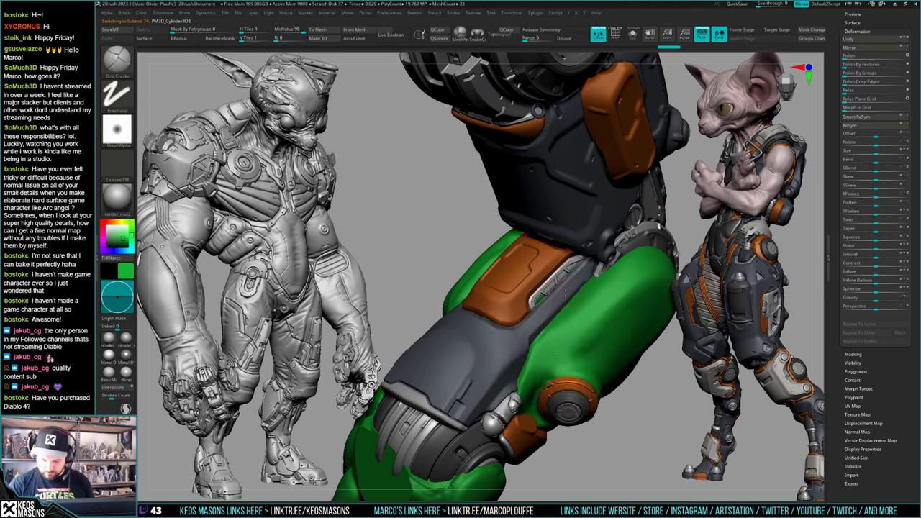
{"action": "right_click_drag", "start_coordinate": [515, 324], "coordinate": [562, 300]}
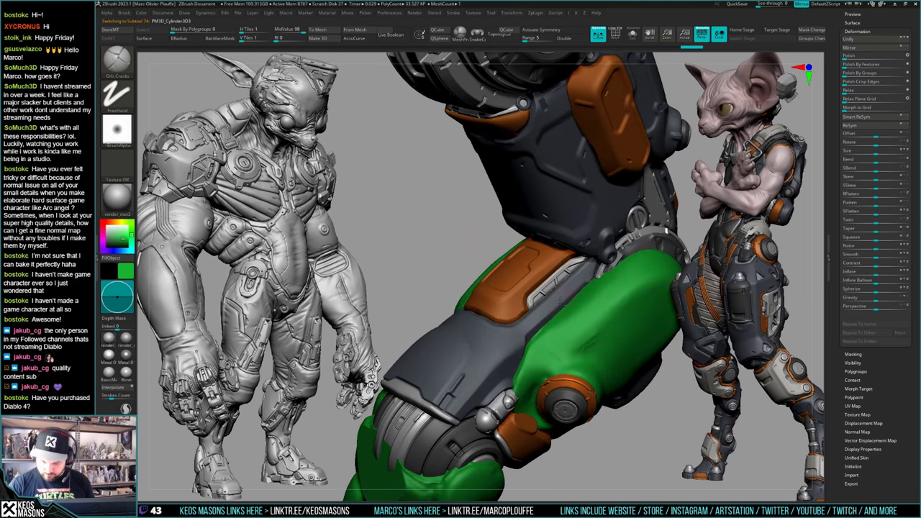
{"action": "key", "text": "space"}
{"action": "left_click", "coordinate": [548, 269]}
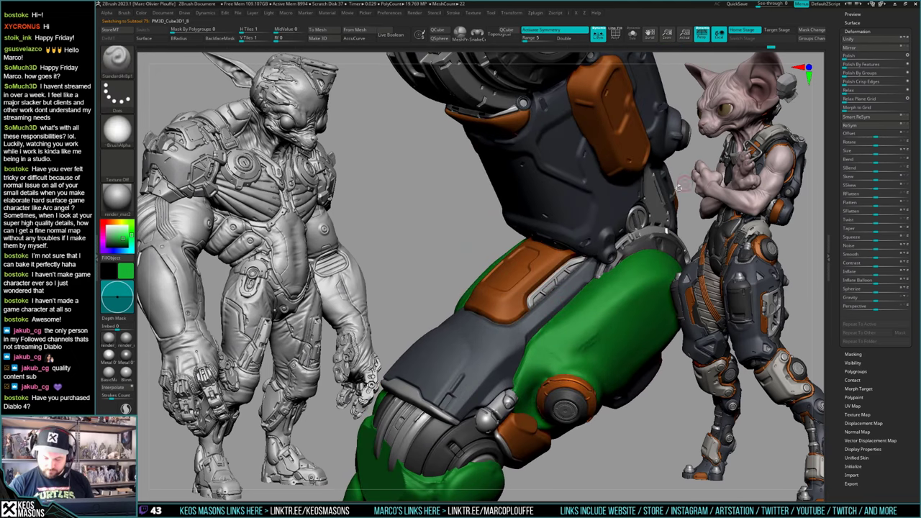
Step: Try sculpting details on the dark armour beside the orange panel's side vent, undoing the strokes
{"action": "mouse_move", "coordinate": [555, 268]}
{"action": "right_mouse_down"}
{"action": "mouse_move", "coordinate": [569, 283]}
{"action": "mouse_move", "coordinate": [563, 278]}
{"action": "mouse_move", "coordinate": [563, 289]}
{"action": "right_mouse_up"}
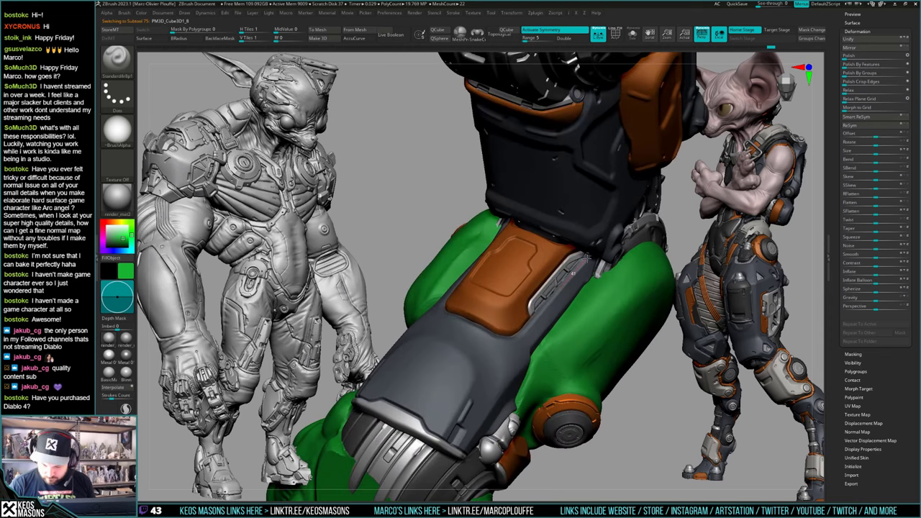
{"action": "mouse_move", "coordinate": [586, 258]}
{"action": "right_mouse_down"}
{"action": "mouse_move", "coordinate": [565, 231]}
{"action": "mouse_move", "coordinate": [572, 287]}
{"action": "right_mouse_up"}
{"action": "right_click_drag", "start_coordinate": [572, 287], "coordinate": [571, 311], "text": "ctrl"}
{"action": "key", "text": "ctrl+z"}
{"action": "key", "text": "ctrl+z"}
{"action": "key", "text": "ctrl+z"}
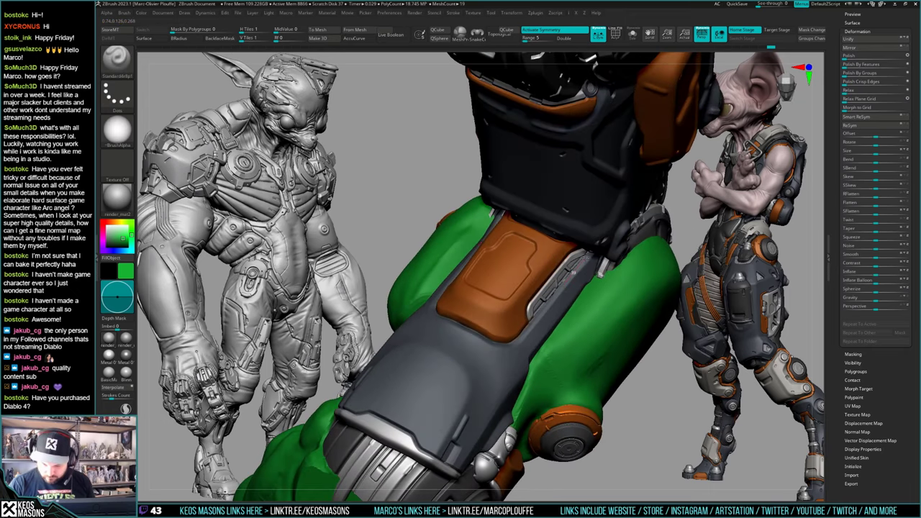
{"action": "right_click_drag", "start_coordinate": [587, 257], "coordinate": [575, 261]}
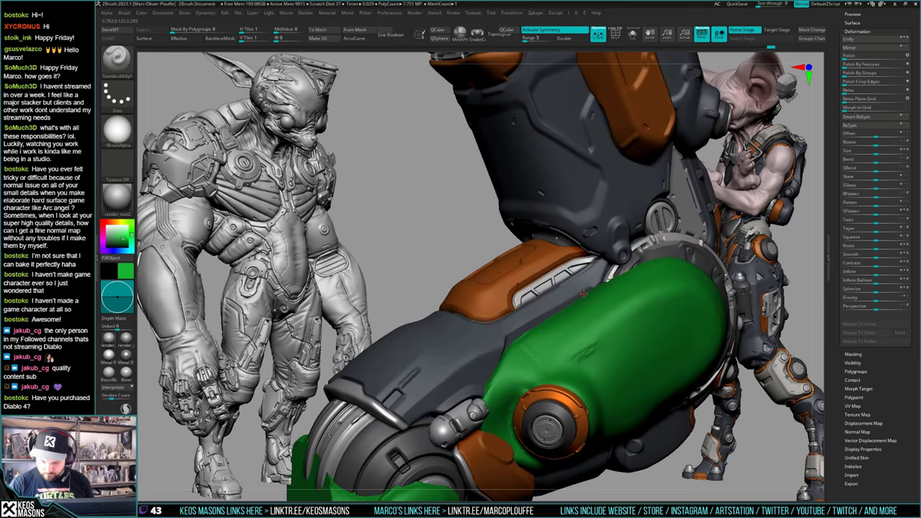
{"action": "key", "text": "ctrl+z"}
{"action": "key", "text": "ctrl+z"}
{"action": "key", "text": "ctrl+z"}
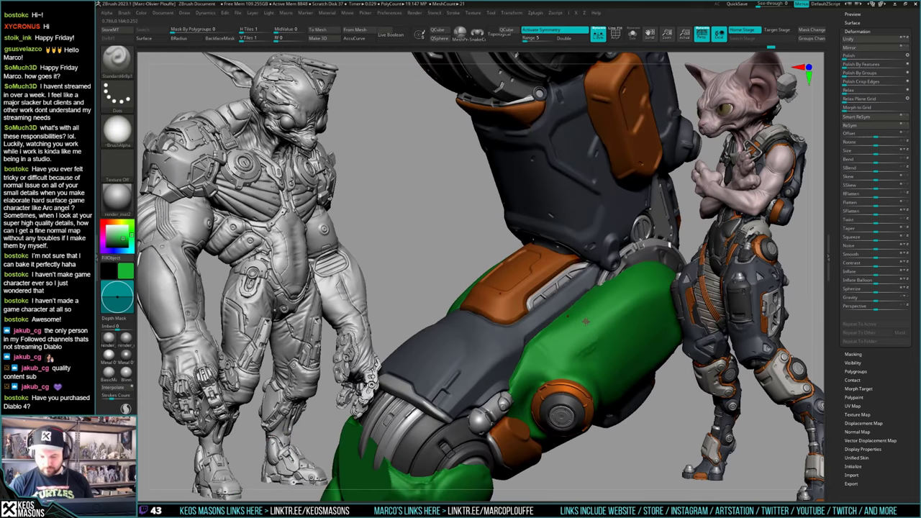
{"action": "mouse_move", "coordinate": [586, 321]}
{"action": "right_mouse_down"}
{"action": "mouse_move", "coordinate": [603, 294]}
{"action": "mouse_move", "coordinate": [587, 295]}
{"action": "mouse_move", "coordinate": [613, 311]}
{"action": "mouse_move", "coordinate": [592, 332]}
{"action": "mouse_move", "coordinate": [554, 341]}
{"action": "mouse_move", "coordinate": [541, 354]}
{"action": "mouse_move", "coordinate": [554, 323]}
{"action": "mouse_move", "coordinate": [531, 311]}
{"action": "mouse_move", "coordinate": [565, 354]}
{"action": "mouse_move", "coordinate": [534, 330]}
{"action": "mouse_move", "coordinate": [544, 321]}
{"action": "right_mouse_up"}
{"action": "key", "text": "ctrl+z"}
{"action": "key", "text": "ctrl+z"}
{"action": "key", "text": "ctrl+z"}
{"action": "key", "text": "ctrl+z"}
Step: Switch to the TrimFront brush and assign Alpha 13 to it
{"action": "key", "text": "b"}
{"action": "key", "text": "t"}
{"action": "key", "text": "f"}
{"action": "key", "text": "space"}
{"action": "key", "text": "a"}
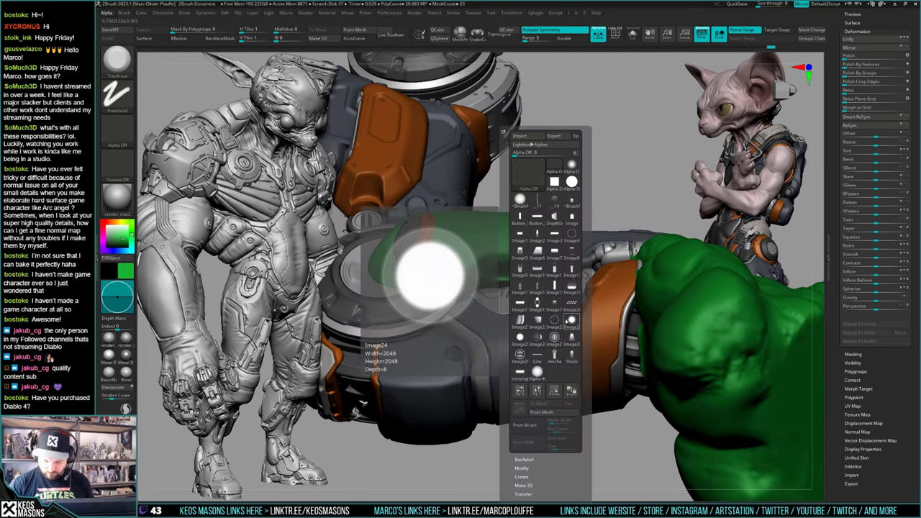
{"action": "left_click", "coordinate": [538, 173]}
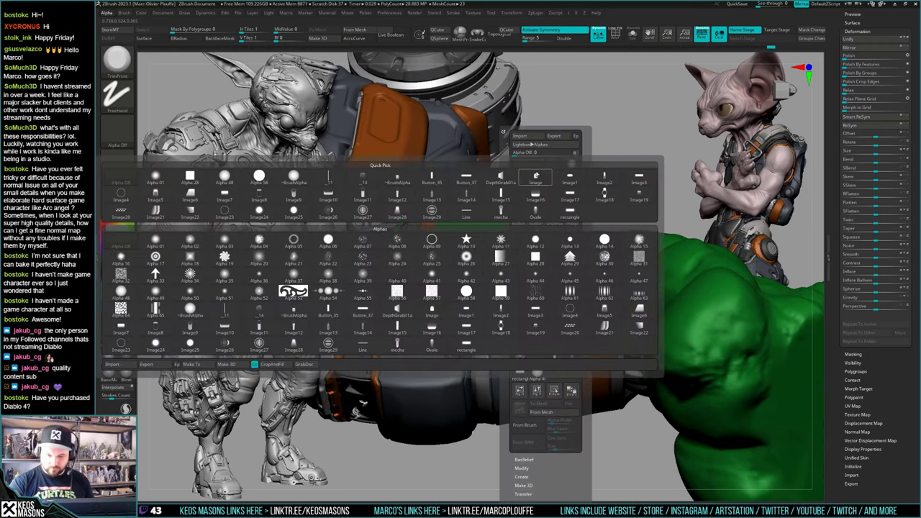
{"action": "left_click", "coordinate": [570, 240]}
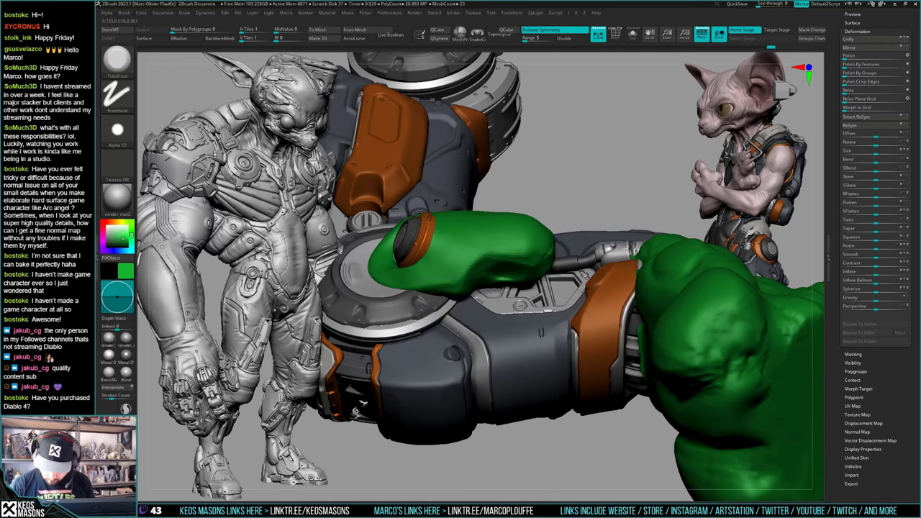
Step: Carve two small slot recesses side by side into the side of the dark armour with the TrimFront brush
{"action": "key", "text": "ctrl"}
{"action": "key", "text": "space"}
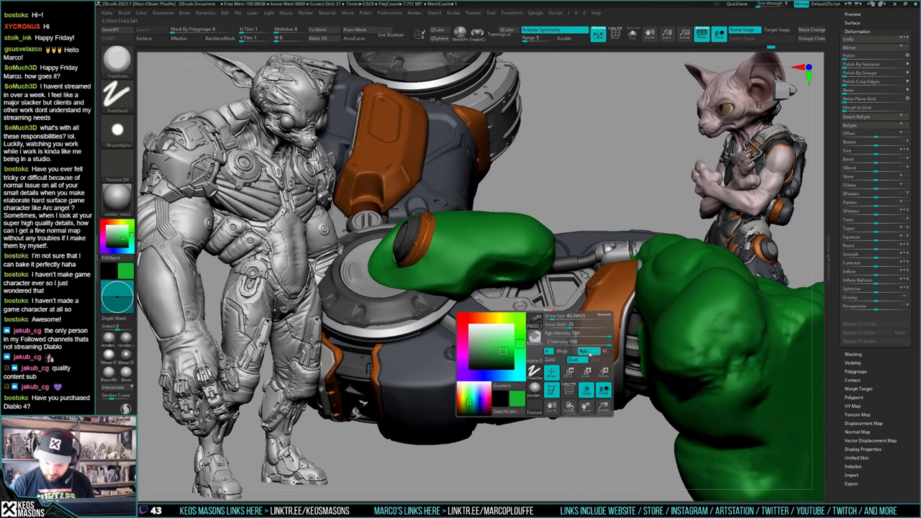
{"action": "key", "text": "space"}
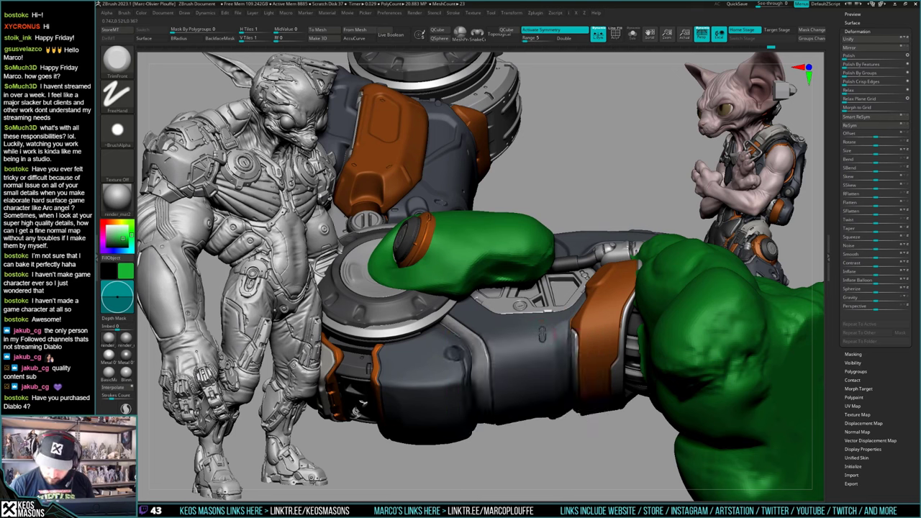
{"action": "left_click_drag", "start_coordinate": [542, 334], "coordinate": [542, 338]}
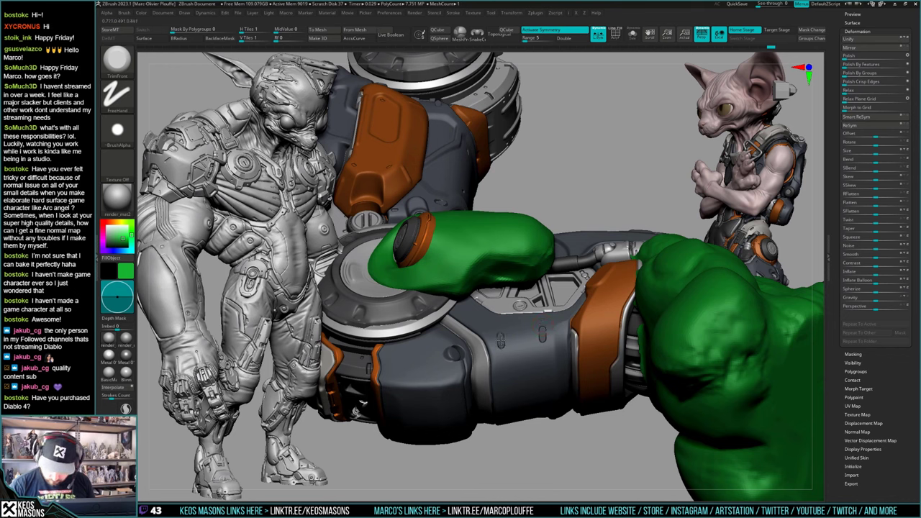
{"action": "left_click_drag", "start_coordinate": [501, 344], "coordinate": [499, 336], "text": "shift"}
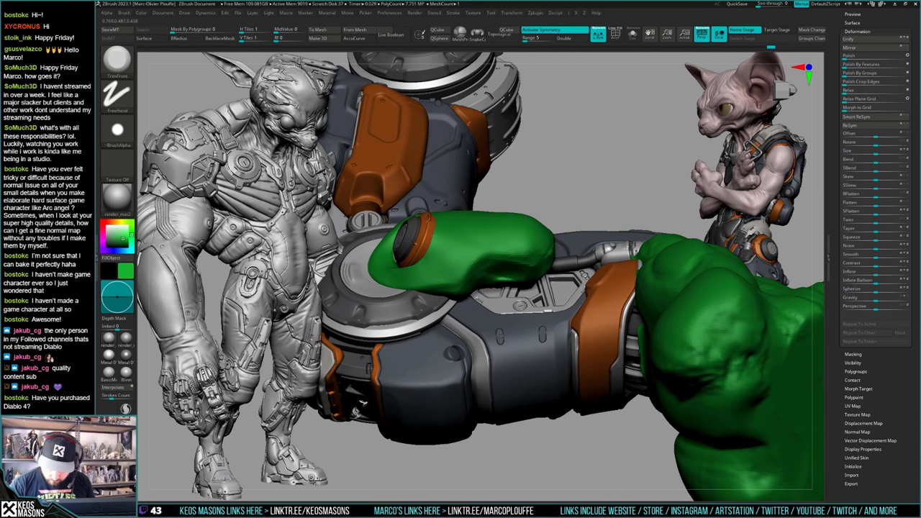
{"action": "right_click_drag", "start_coordinate": [509, 322], "coordinate": [546, 375], "text": "ctrl"}
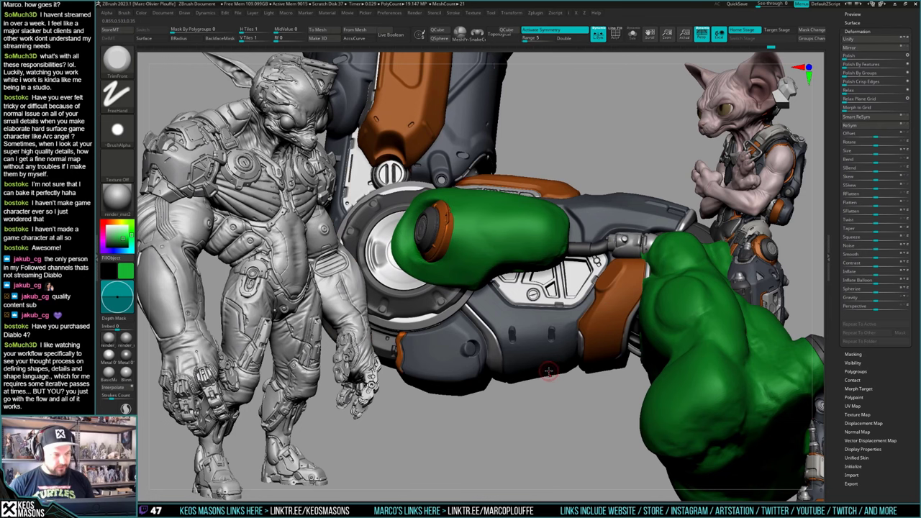
{"action": "mouse_move", "coordinate": [558, 351]}
{"action": "right_mouse_down", "text": "ctrl"}
{"action": "mouse_move", "coordinate": [557, 305]}
{"action": "mouse_move", "coordinate": [525, 305]}
{"action": "mouse_move", "coordinate": [553, 311]}
{"action": "mouse_move", "coordinate": [552, 357]}
{"action": "mouse_move", "coordinate": [544, 349]}
{"action": "mouse_move", "coordinate": [553, 351]}
{"action": "right_mouse_up", "text": "ctrl"}
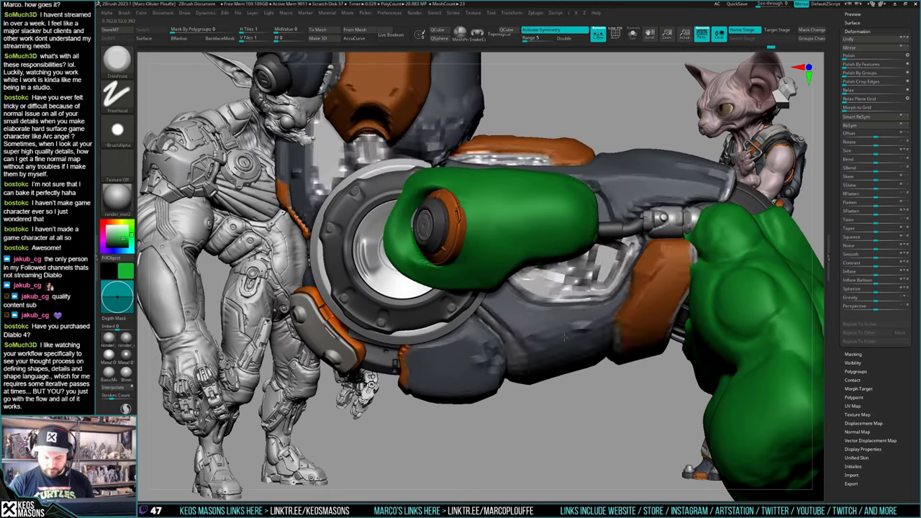
Step: Switch to the DragDot alpha brush with the trapezoid alpha and try stamping it on the dark armour beside the light inset
{"action": "key", "text": "space"}
{"action": "left_click", "coordinate": [545, 333]}
{"action": "key", "text": "a"}
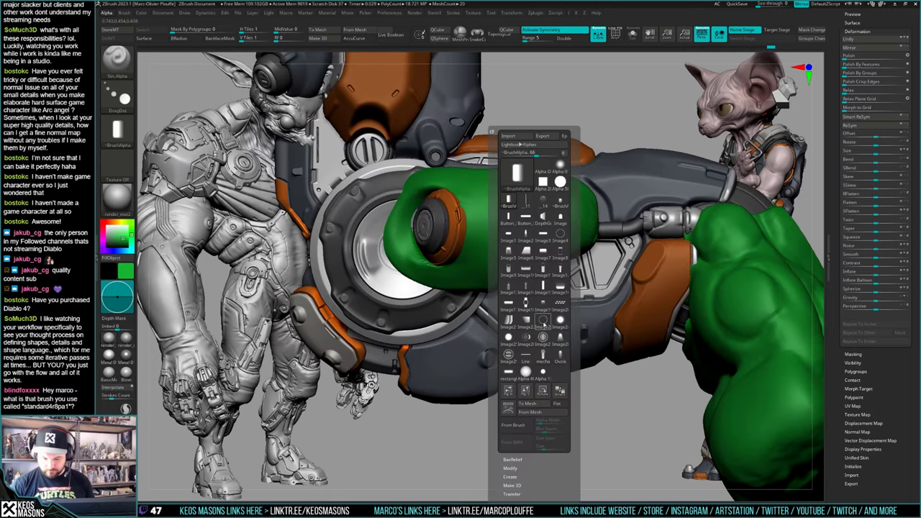
{"action": "left_click", "coordinate": [542, 250]}
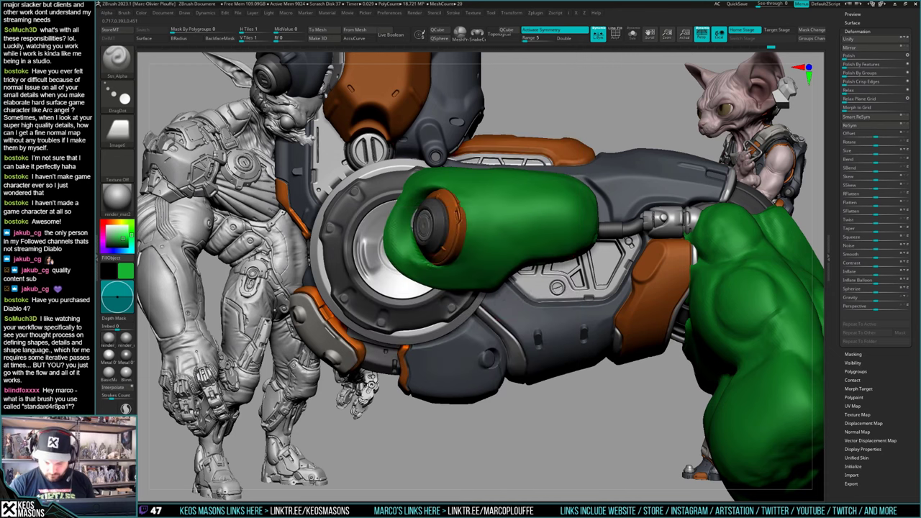
{"action": "left_click", "coordinate": [505, 299]}
{"action": "key", "text": "space"}
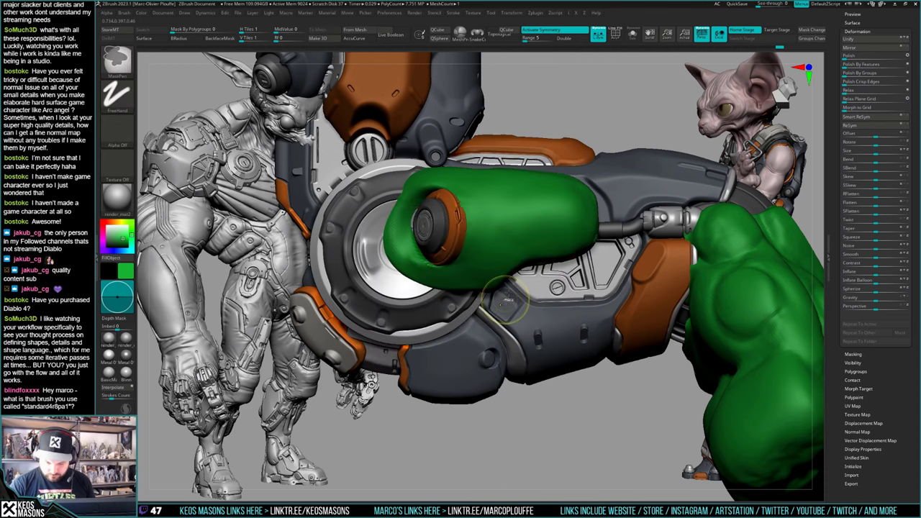
{"action": "key", "text": "ctrl+z"}
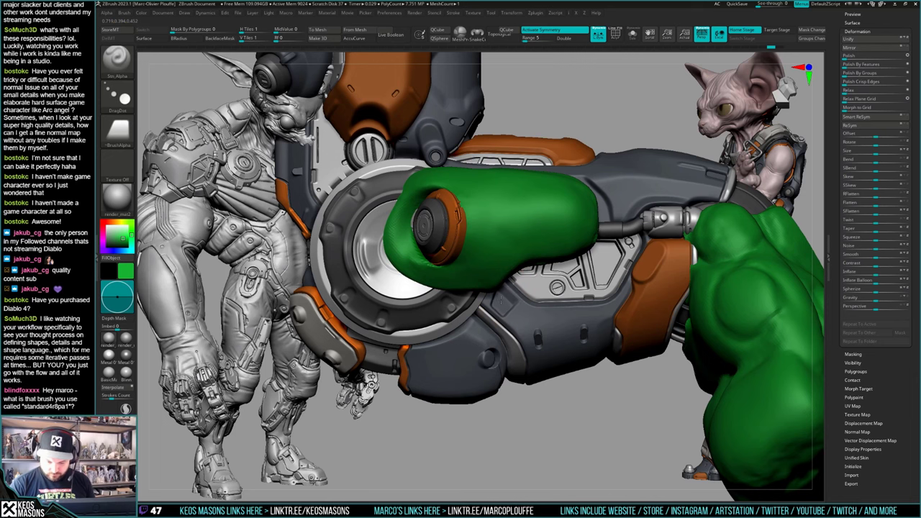
Step: Choose the rounded-bar alpha Image1 for stamping details on the dark plate adjoining the orange panel
{"action": "right_click_drag", "start_coordinate": [528, 276], "coordinate": [529, 215], "text": "ctrl"}
{"action": "mouse_move", "coordinate": [612, 352]}
{"action": "right_mouse_down"}
{"action": "mouse_move", "coordinate": [446, 352]}
{"action": "mouse_move", "coordinate": [644, 350]}
{"action": "mouse_move", "coordinate": [605, 363]}
{"action": "mouse_move", "coordinate": [640, 432]}
{"action": "right_mouse_up"}
{"action": "mouse_move", "coordinate": [568, 342]}
{"action": "right_mouse_down"}
{"action": "mouse_move", "coordinate": [538, 291]}
{"action": "mouse_move", "coordinate": [536, 315]}
{"action": "mouse_move", "coordinate": [564, 309]}
{"action": "mouse_move", "coordinate": [553, 305]}
{"action": "right_mouse_up"}
{"action": "key", "text": "1"}
{"action": "key", "text": "space"}
{"action": "key", "text": "F4"}
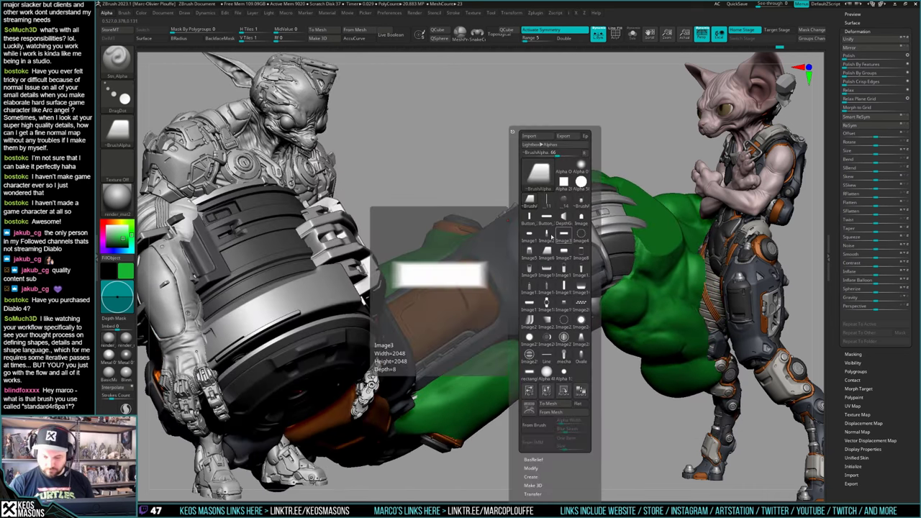
{"action": "left_click", "coordinate": [529, 235]}
{"action": "right_click_drag", "start_coordinate": [532, 244], "coordinate": [521, 333]}
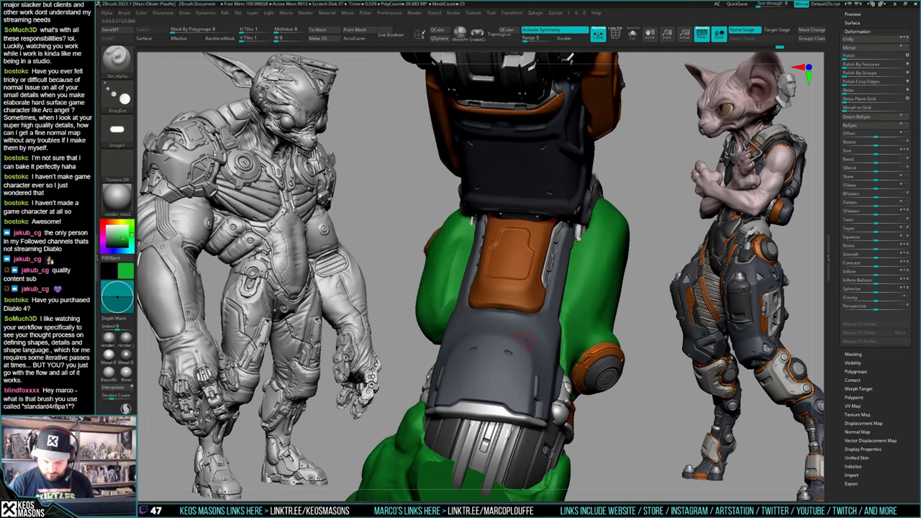
Step: Undo the trial stamps and stamp small symmetrical slots near the corners of the dark plate beyond the orange panel
{"action": "key", "text": "ctrl+z"}
{"action": "key", "text": "ctrl+z"}
{"action": "key", "text": "ctrl+z"}
{"action": "key", "text": "ctrl+z"}
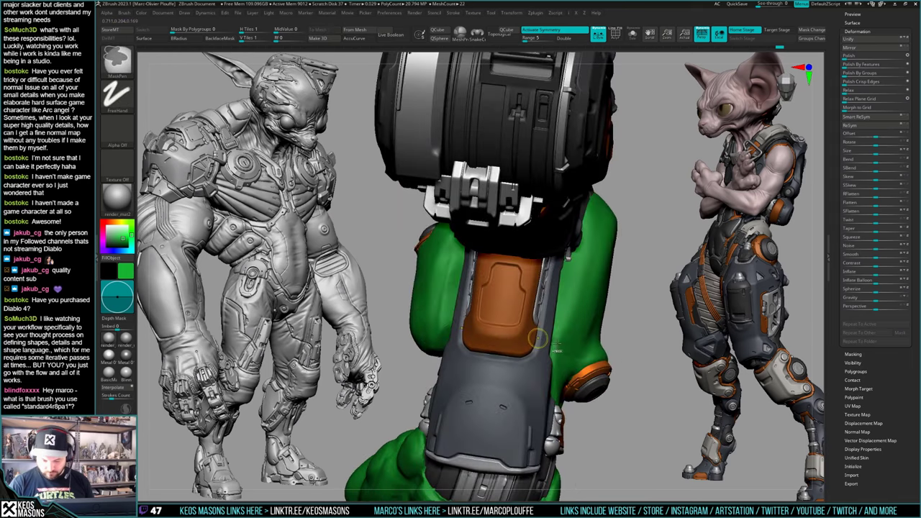
{"action": "key", "text": "ctrl+z"}
{"action": "mouse_move", "coordinate": [538, 338]}
{"action": "right_mouse_down"}
{"action": "mouse_move", "coordinate": [560, 266]}
{"action": "mouse_move", "coordinate": [548, 325]}
{"action": "right_mouse_up"}
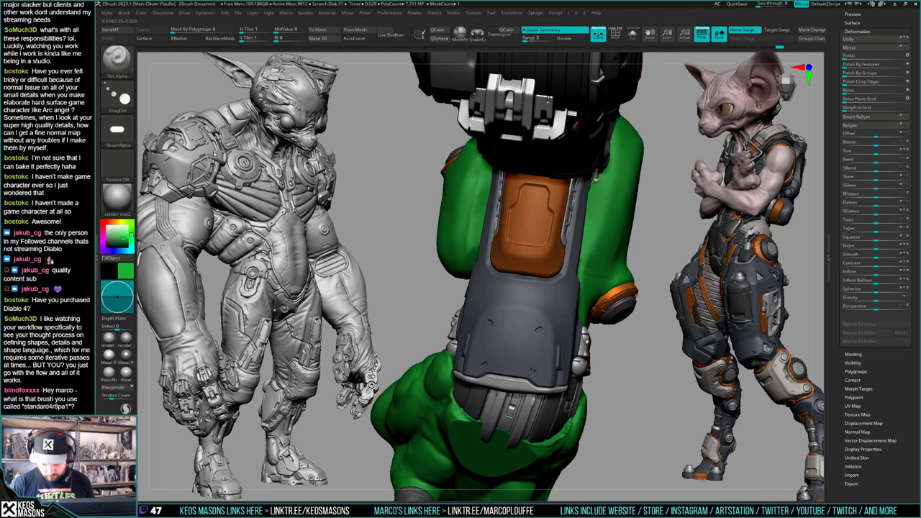
Step: Switch to the Standard4r8pa1 brush and adjust its size over the corner of the orange panel
{"action": "mouse_move", "coordinate": [543, 354]}
{"action": "right_mouse_down", "text": "ctrl"}
{"action": "mouse_move", "coordinate": [540, 309]}
{"action": "mouse_move", "coordinate": [603, 303]}
{"action": "mouse_move", "coordinate": [608, 344]}
{"action": "mouse_move", "coordinate": [564, 333]}
{"action": "mouse_move", "coordinate": [591, 352]}
{"action": "right_mouse_up", "text": "ctrl"}
{"action": "key", "text": "space"}
{"action": "left_click", "coordinate": [566, 266]}
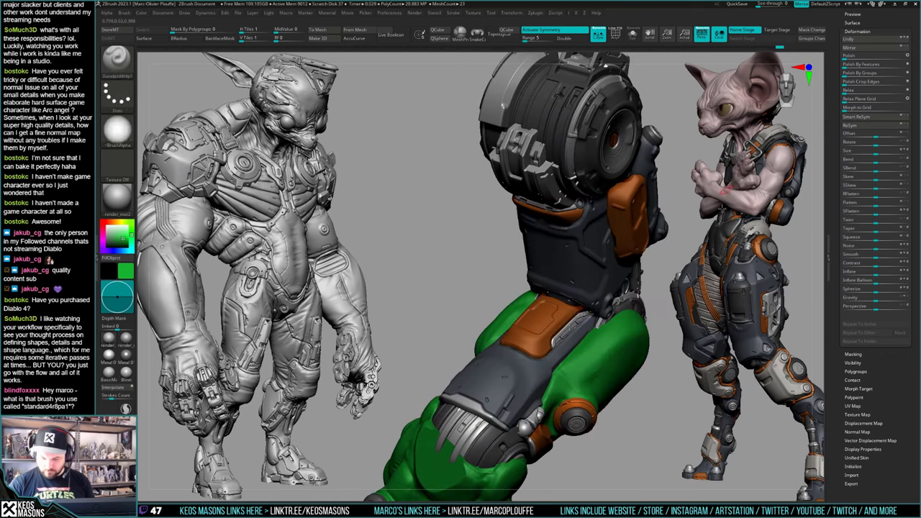
{"action": "right_click_drag", "start_coordinate": [723, 208], "coordinate": [698, 291], "text": "ctrl"}
{"action": "right_click_drag", "start_coordinate": [568, 295], "coordinate": [562, 311]}
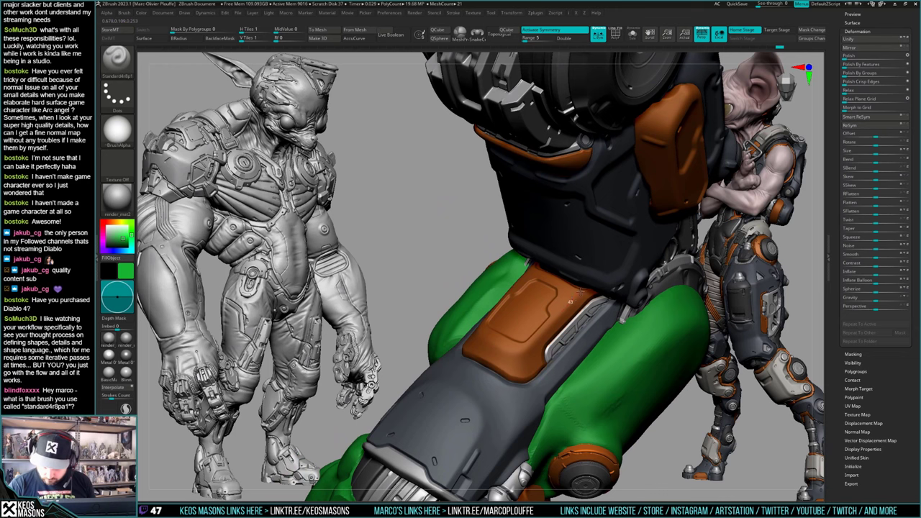
{"action": "key", "text": "space"}
{"action": "key", "text": "ctrl"}
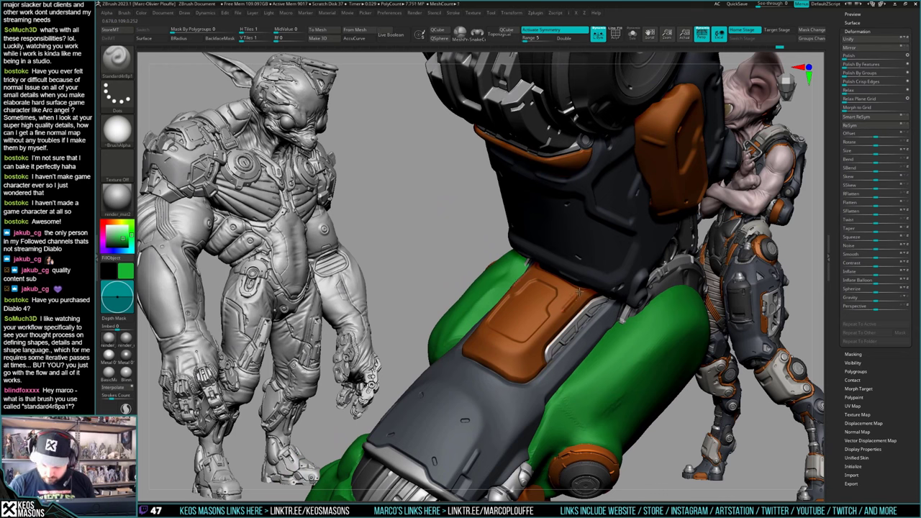
{"action": "mouse_move", "coordinate": [579, 291]}
{"action": "right_mouse_down", "text": "ctrl"}
{"action": "mouse_move", "coordinate": [529, 295]}
{"action": "mouse_move", "coordinate": [596, 326]}
{"action": "mouse_move", "coordinate": [556, 360]}
{"action": "mouse_move", "coordinate": [557, 313]}
{"action": "mouse_move", "coordinate": [572, 334]}
{"action": "mouse_move", "coordinate": [550, 378]}
{"action": "mouse_move", "coordinate": [529, 370]}
{"action": "mouse_move", "coordinate": [570, 324]}
{"action": "mouse_move", "coordinate": [603, 370]}
{"action": "right_mouse_up", "text": "ctrl"}
Step: Switch to the hPolish brush, isolate the armour piece to polish its light metal rim, and show the whole limb again
{"action": "right_click", "coordinate": [603, 370]}
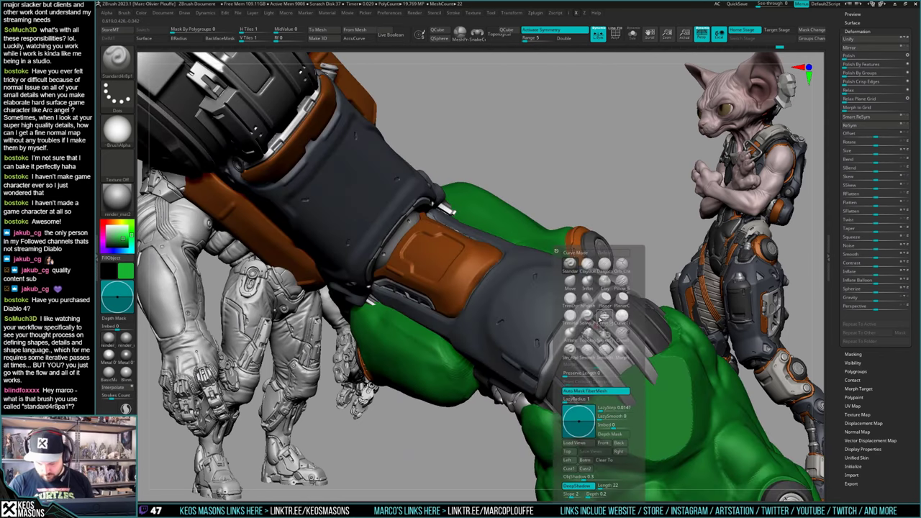
{"action": "key", "text": "alt+s"}
{"action": "mouse_move", "coordinate": [587, 326]}
{"action": "right_mouse_down"}
{"action": "mouse_move", "coordinate": [536, 323]}
{"action": "mouse_move", "coordinate": [586, 311]}
{"action": "right_mouse_up"}
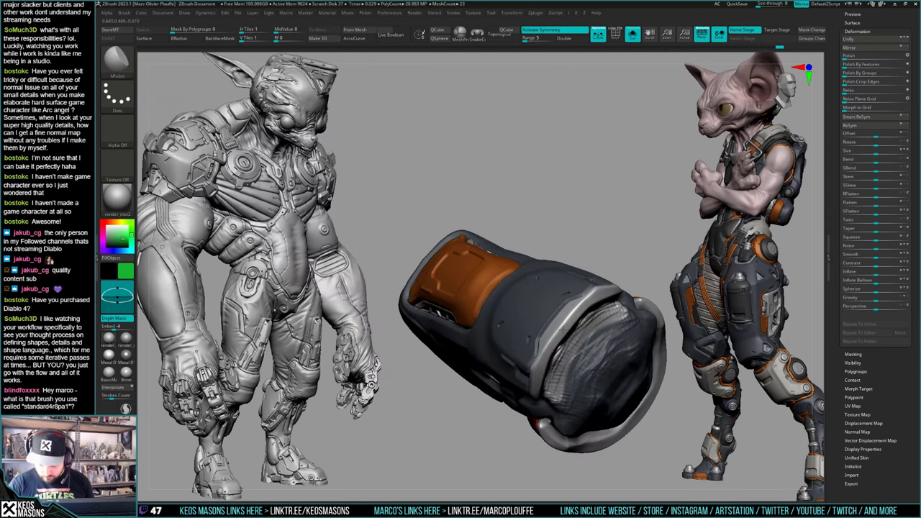
{"action": "right_click", "coordinate": [547, 374]}
{"action": "right_click_drag", "start_coordinate": [554, 354], "coordinate": [568, 324]}
{"action": "mouse_move", "coordinate": [556, 322]}
{"action": "left_mouse_down"}
{"action": "mouse_move", "coordinate": [563, 296]}
{"action": "mouse_move", "coordinate": [553, 330]}
{"action": "left_mouse_up"}
{"action": "right_click_drag", "start_coordinate": [551, 339], "coordinate": [571, 329]}
{"action": "key", "text": "alt+s"}
{"action": "right_click_drag", "start_coordinate": [649, 290], "coordinate": [587, 319]}
Step: Smooth the surface along the armour's light metal rim with the Smooth Stronger brush
{"action": "key", "text": "shift"}
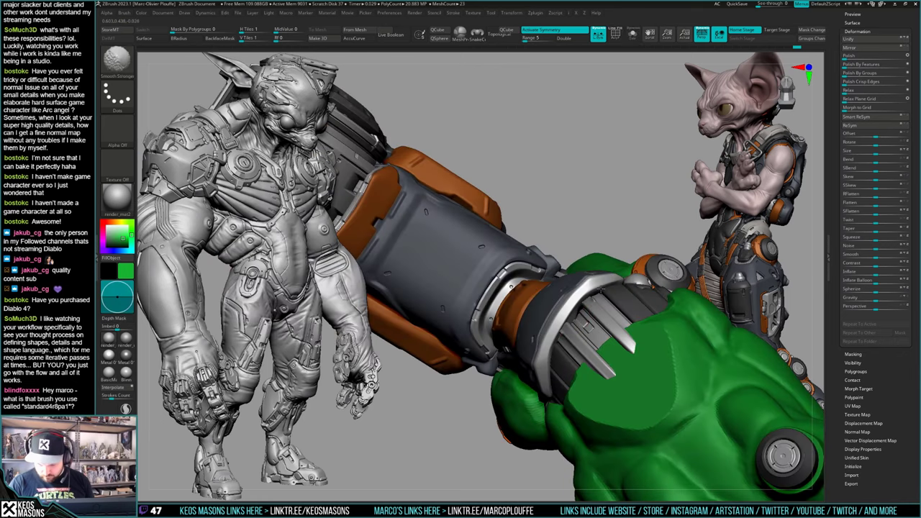
{"action": "left_click_drag", "start_coordinate": [602, 289], "coordinate": [575, 317], "text": "shift"}
{"action": "mouse_move", "coordinate": [576, 317]}
{"action": "right_mouse_down"}
{"action": "mouse_move", "coordinate": [594, 333]}
{"action": "mouse_move", "coordinate": [585, 314]}
{"action": "mouse_move", "coordinate": [579, 331]}
{"action": "right_mouse_up"}
Step: Return to the DragDot alpha brush, pick a bar-shaped alpha and stamp a strip detail on the middle of the light rim
{"action": "key", "text": "space"}
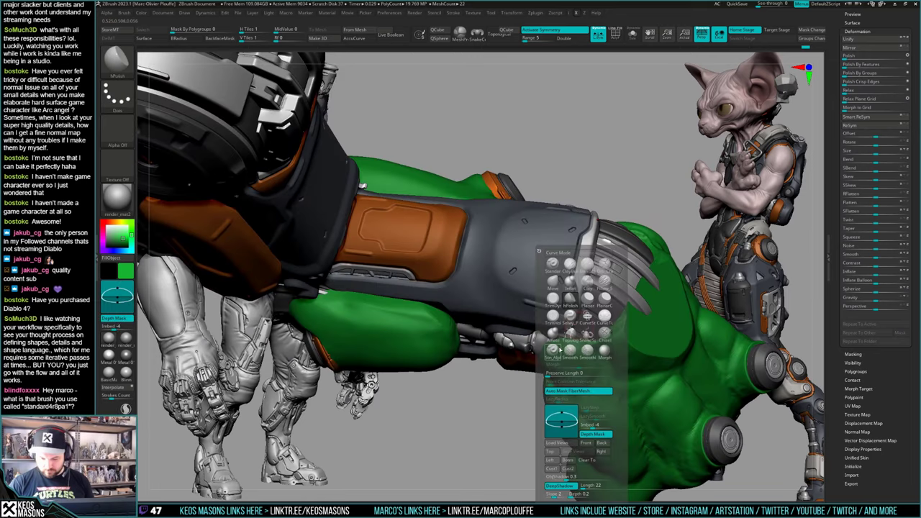
{"action": "left_click", "coordinate": [559, 349]}
{"action": "key", "text": "F4"}
{"action": "left_click", "coordinate": [585, 251]}
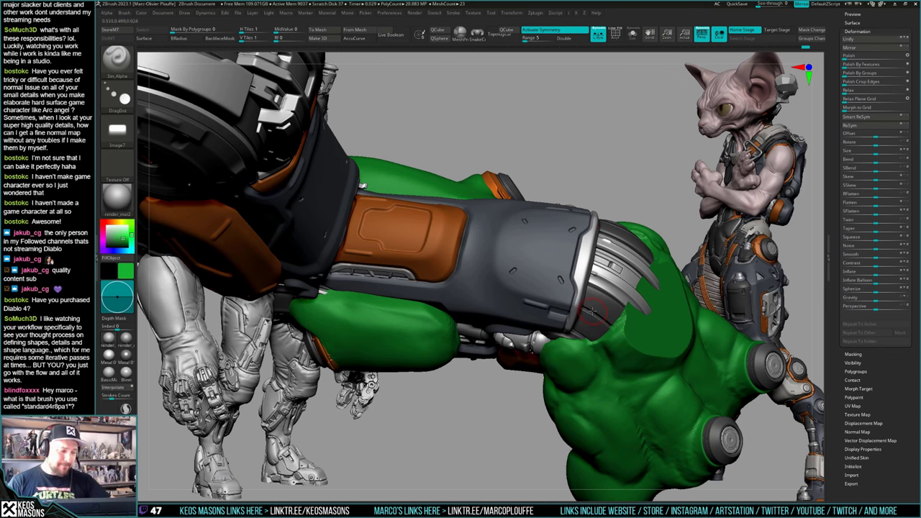
{"action": "right_click_drag", "start_coordinate": [596, 265], "coordinate": [582, 292]}
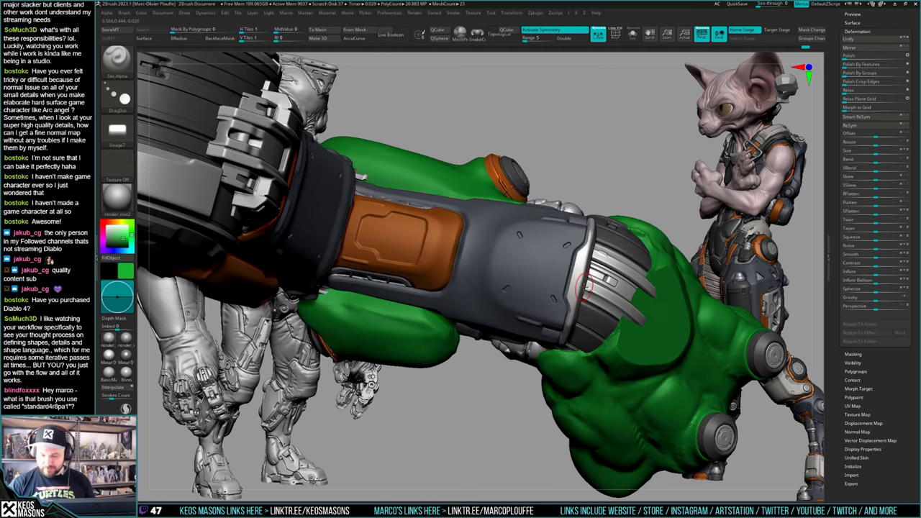
{"action": "key", "text": "F4"}
{"action": "left_click", "coordinate": [578, 269]}
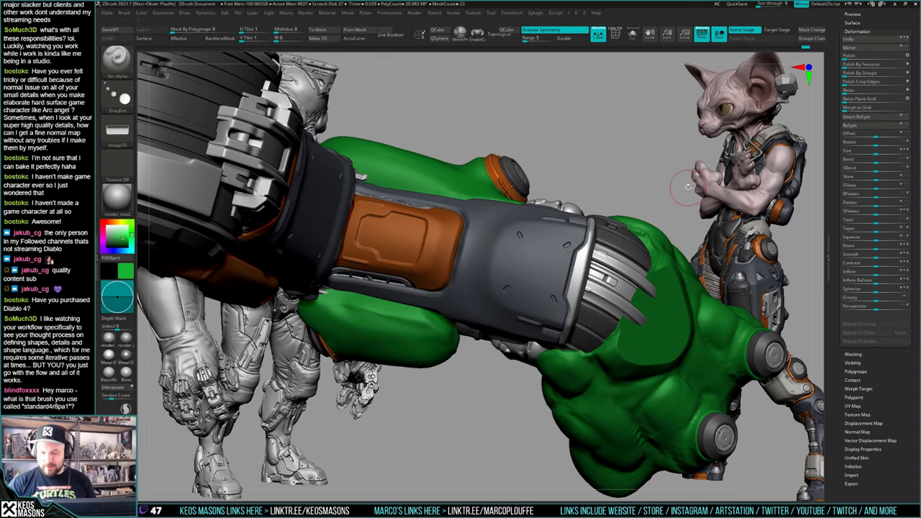
{"action": "key", "text": "space"}
{"action": "left_click_drag", "start_coordinate": [581, 267], "coordinate": [575, 266]}
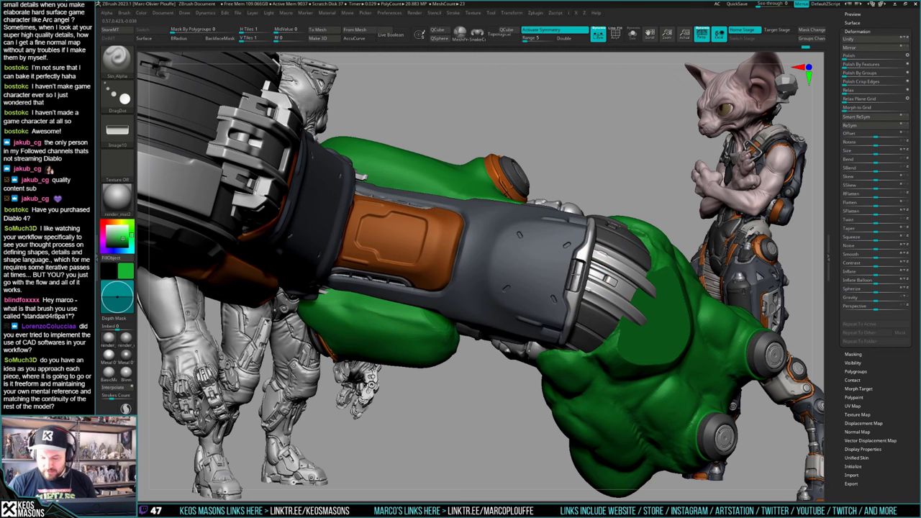
Step: Undo the last rim stamp and place the bar-shaped detail on the light metal rim again
{"action": "key", "text": "ctrl"}
{"action": "key", "text": "ctrl+z"}
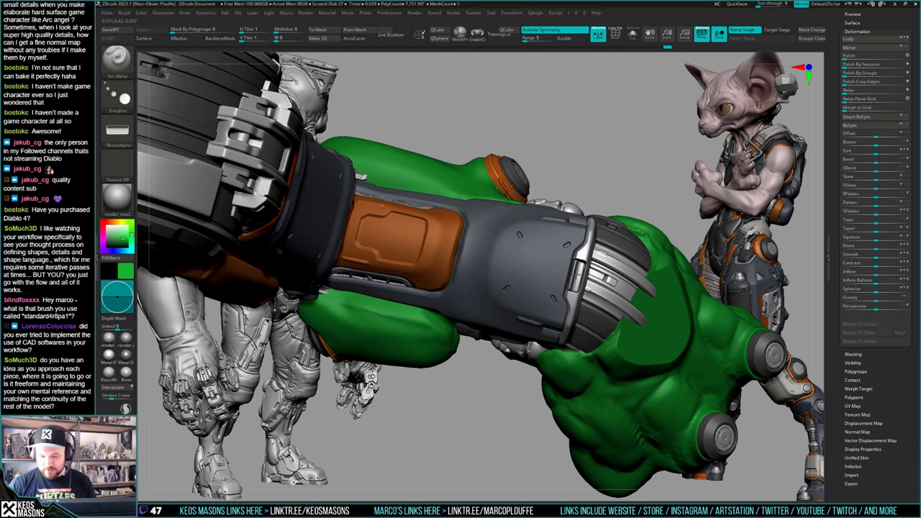
{"action": "right_click_drag", "start_coordinate": [578, 277], "coordinate": [642, 244]}
{"action": "mouse_move", "coordinate": [637, 299]}
{"action": "right_mouse_down", "text": "ctrl"}
{"action": "mouse_move", "coordinate": [616, 245]}
{"action": "mouse_move", "coordinate": [590, 274]}
{"action": "mouse_move", "coordinate": [568, 330]}
{"action": "mouse_move", "coordinate": [567, 273]}
{"action": "right_mouse_up", "text": "ctrl"}
{"action": "key", "text": "space"}
{"action": "left_click", "coordinate": [597, 308]}
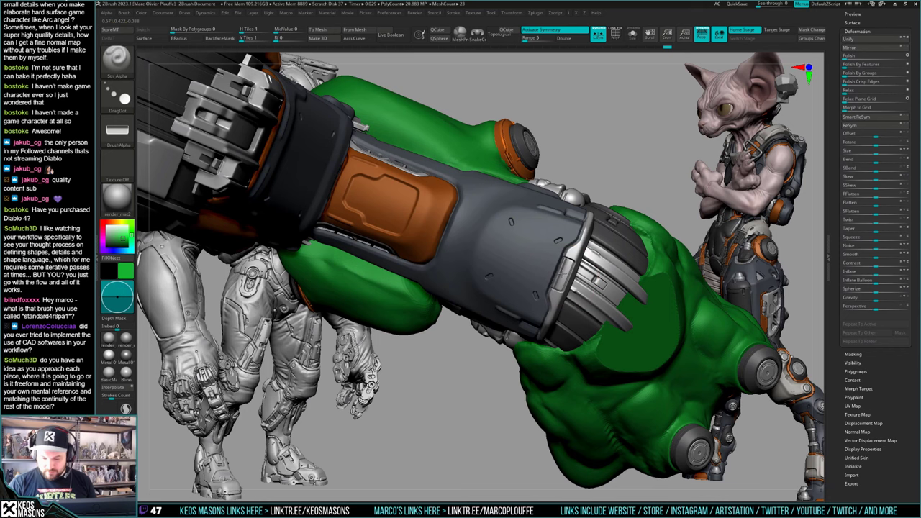
Step: Punch symmetrical round holes into the light metal rim with the TrimHole brush, isolating the armour piece to check them
{"action": "right_click_drag", "start_coordinate": [562, 274], "coordinate": [561, 317]}
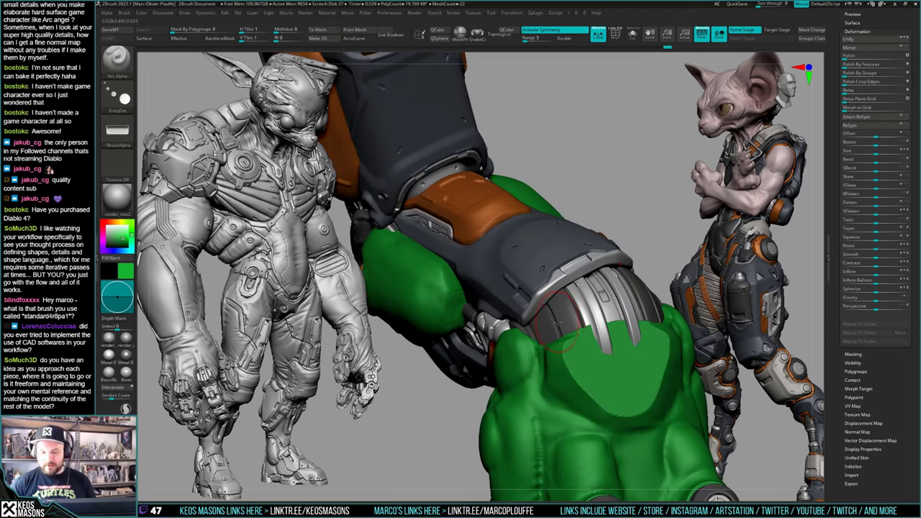
{"action": "key", "text": "b"}
{"action": "key", "text": "t"}
{"action": "key", "text": "h"}
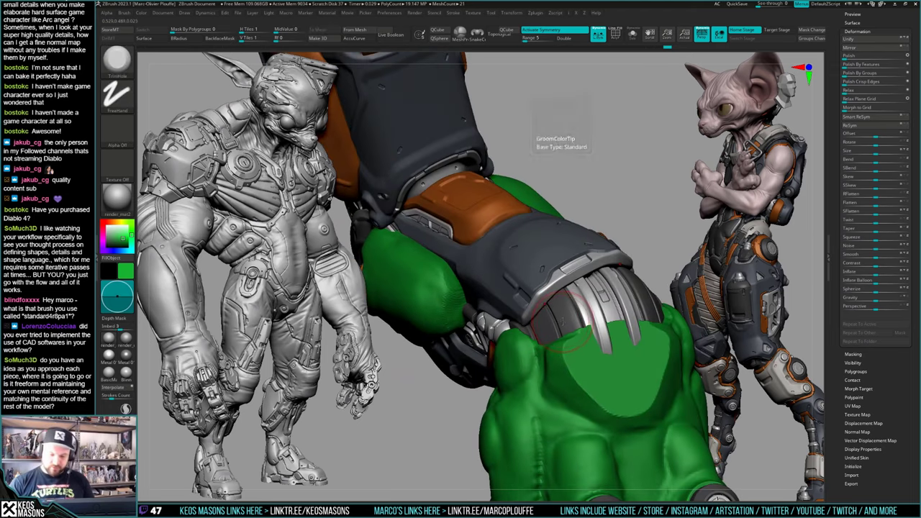
{"action": "right_click_drag", "start_coordinate": [562, 321], "coordinate": [525, 343]}
{"action": "key", "text": "space"}
{"action": "right_click_drag", "start_coordinate": [543, 296], "coordinate": [550, 303]}
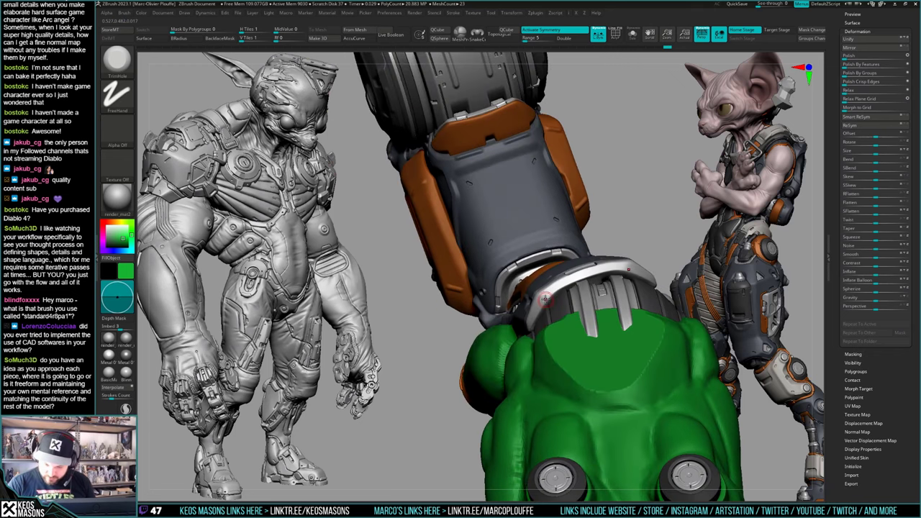
{"action": "left_click_drag", "start_coordinate": [545, 300], "coordinate": [546, 300]}
{"action": "mouse_move", "coordinate": [556, 288]}
{"action": "right_mouse_down"}
{"action": "mouse_move", "coordinate": [579, 307]}
{"action": "mouse_move", "coordinate": [539, 304]}
{"action": "right_mouse_up"}
{"action": "key", "text": "alt+s"}
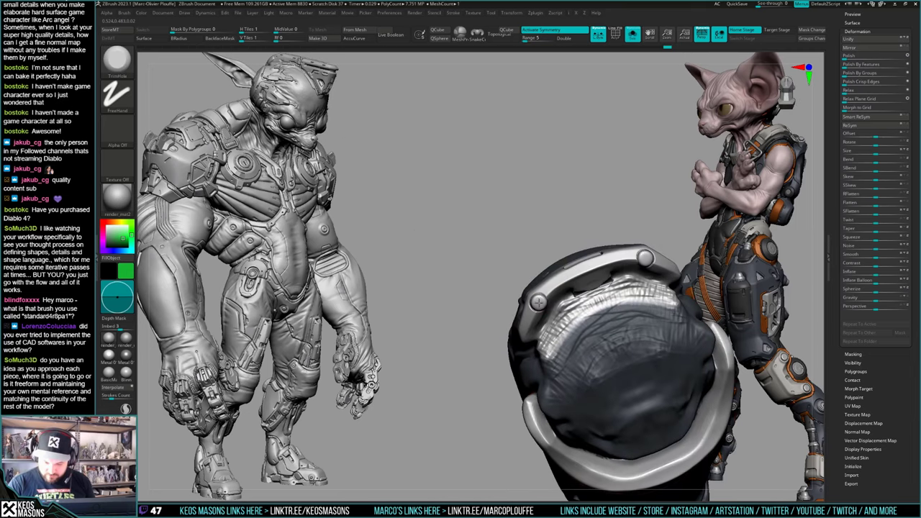
{"action": "right_click_drag", "start_coordinate": [539, 304], "coordinate": [586, 332]}
{"action": "key", "text": "alt+s"}
Step: Show the complete limb again and examine the dark armour around the orange panel from several angles
{"action": "right_click_drag", "start_coordinate": [586, 333], "coordinate": [586, 305], "text": "ctrl"}
{"action": "mouse_move", "coordinate": [586, 305]}
{"action": "right_mouse_down", "text": "ctrl"}
{"action": "mouse_move", "coordinate": [595, 286]}
{"action": "mouse_move", "coordinate": [557, 327]}
{"action": "mouse_move", "coordinate": [593, 332]}
{"action": "mouse_move", "coordinate": [591, 305]}
{"action": "mouse_move", "coordinate": [592, 336]}
{"action": "mouse_move", "coordinate": [545, 298]}
{"action": "mouse_move", "coordinate": [590, 310]}
{"action": "mouse_move", "coordinate": [577, 306]}
{"action": "right_mouse_up", "text": "ctrl"}
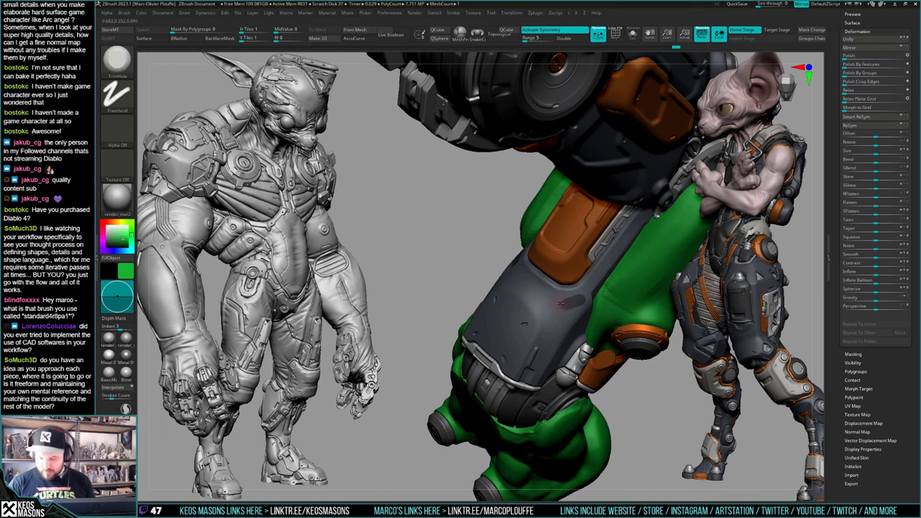
{"action": "right_click_drag", "start_coordinate": [561, 306], "coordinate": [503, 343]}
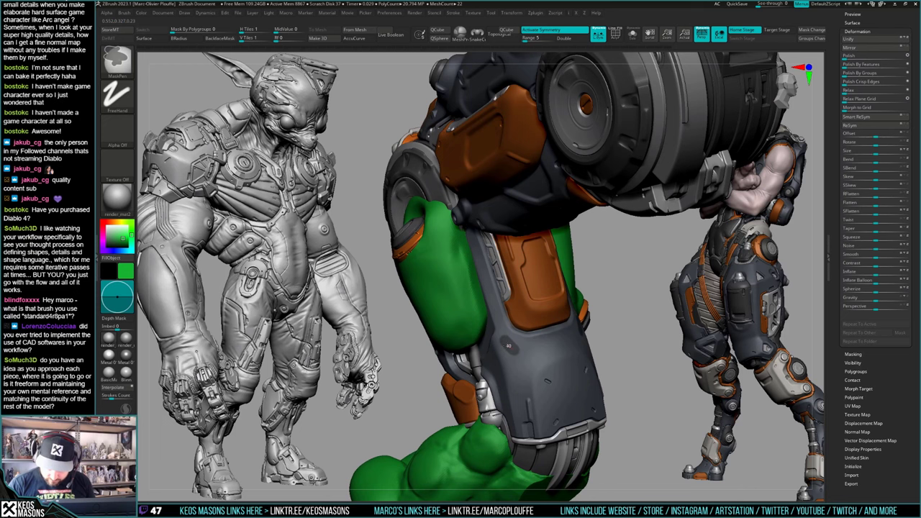
{"action": "right_click_drag", "start_coordinate": [498, 340], "coordinate": [573, 405], "text": "ctrl"}
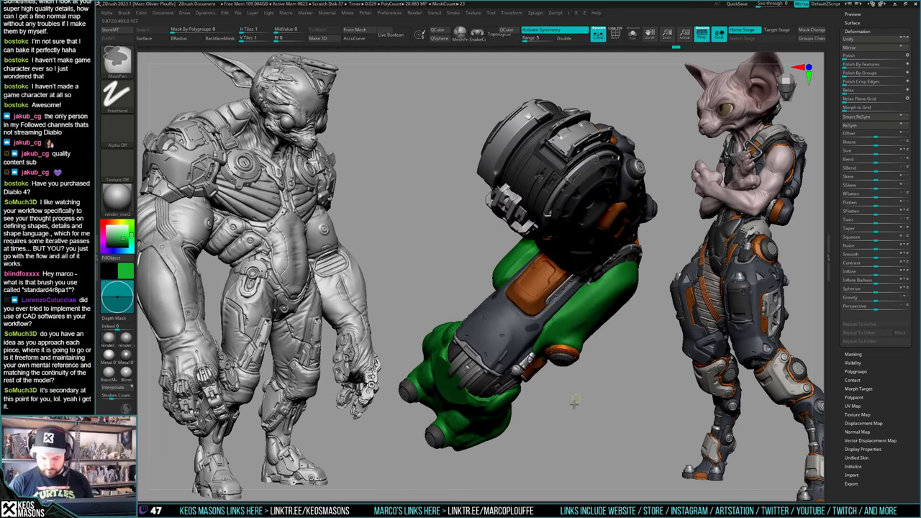
{"action": "right_click_drag", "start_coordinate": [533, 328], "coordinate": [538, 367]}
Step: Switch to the Standard brush with dotted strokes, adjust its draw size and stroke the dark armour beside the slotted metal strip
{"action": "key", "text": "space"}
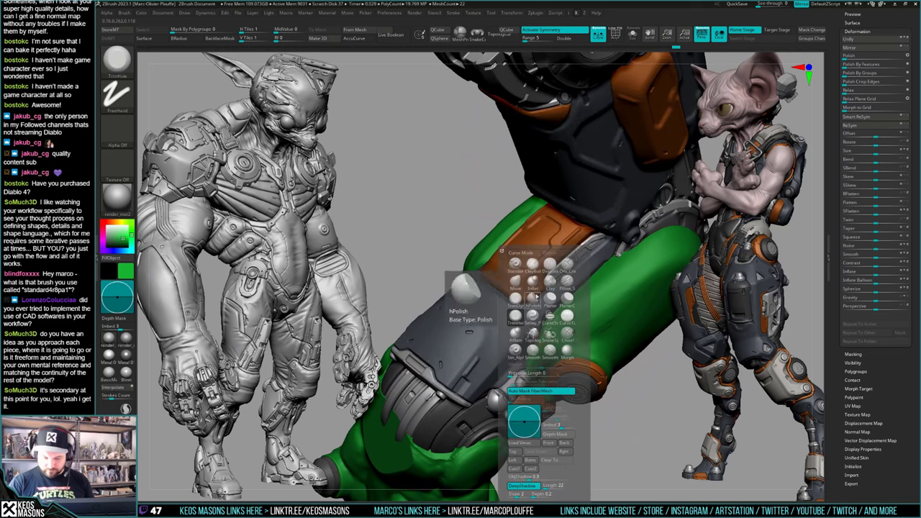
{"action": "left_click", "coordinate": [529, 259]}
{"action": "mouse_move", "coordinate": [520, 284]}
{"action": "right_mouse_down"}
{"action": "mouse_move", "coordinate": [543, 318]}
{"action": "mouse_move", "coordinate": [529, 340]}
{"action": "mouse_move", "coordinate": [531, 313]}
{"action": "right_mouse_up"}
{"action": "right_click", "coordinate": [529, 340]}
{"action": "key", "text": "ctrl"}
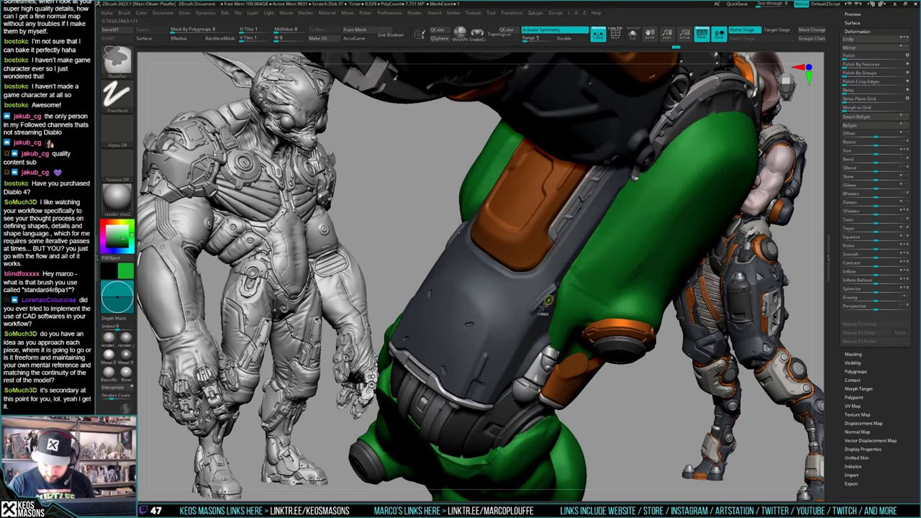
{"action": "right_click", "coordinate": [549, 346]}
{"action": "mouse_move", "coordinate": [597, 313]}
{"action": "right_mouse_down", "text": "ctrl"}
{"action": "mouse_move", "coordinate": [608, 288]}
{"action": "mouse_move", "coordinate": [593, 261]}
{"action": "mouse_move", "coordinate": [597, 286]}
{"action": "mouse_move", "coordinate": [539, 327]}
{"action": "mouse_move", "coordinate": [518, 317]}
{"action": "mouse_move", "coordinate": [551, 302]}
{"action": "mouse_move", "coordinate": [562, 311]}
{"action": "mouse_move", "coordinate": [541, 291]}
{"action": "mouse_move", "coordinate": [558, 313]}
{"action": "right_mouse_up", "text": "ctrl"}
{"action": "right_click", "coordinate": [558, 314]}
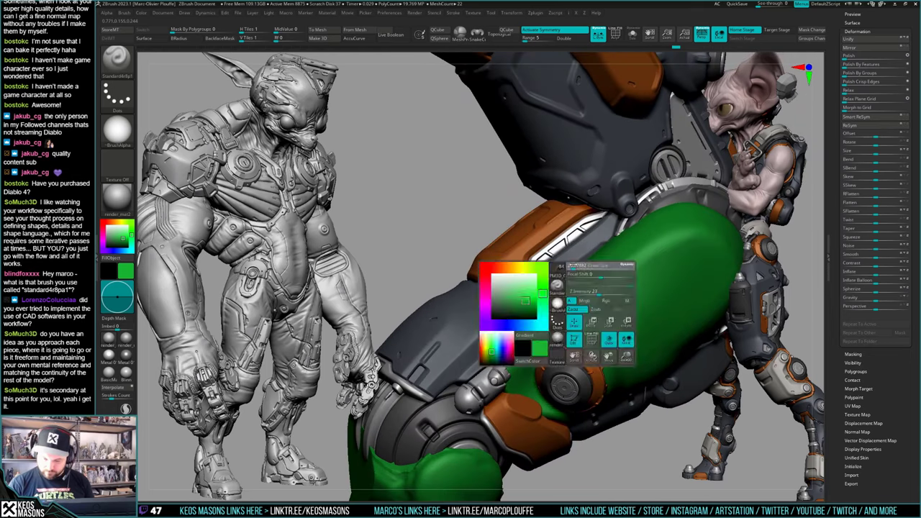
{"action": "left_click", "coordinate": [574, 266]}
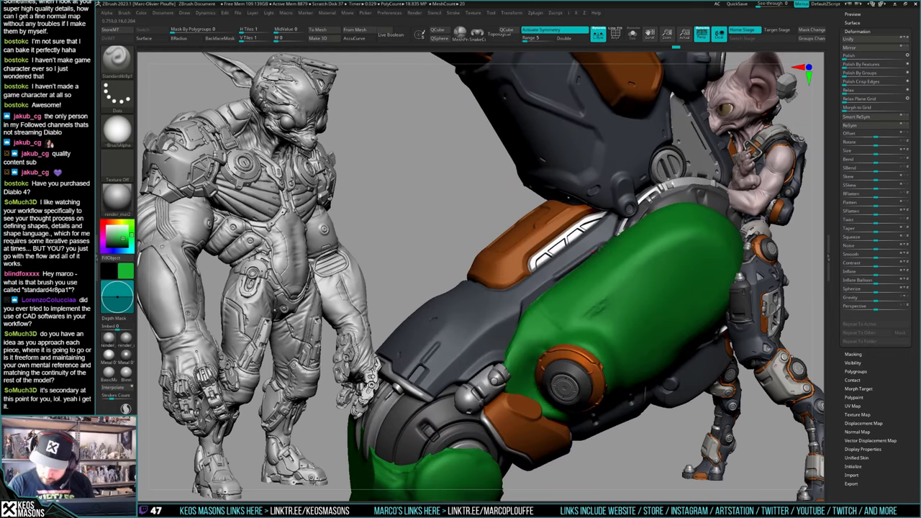
{"action": "left_click_drag", "start_coordinate": [602, 250], "coordinate": [565, 273]}
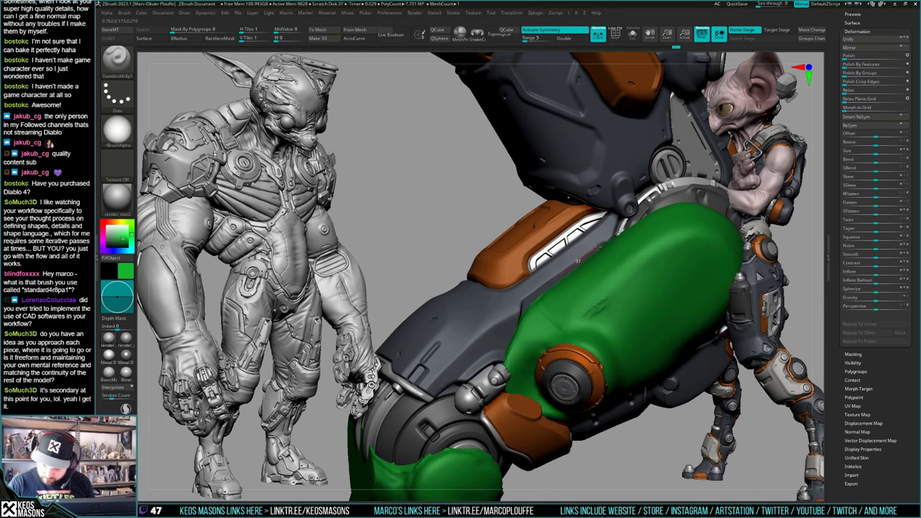
Step: Return to the DragDot alpha brush, pick the thin line alpha and try stamping it beside the slotted metal strip
{"action": "mouse_move", "coordinate": [601, 247]}
{"action": "right_mouse_down"}
{"action": "mouse_move", "coordinate": [603, 272]}
{"action": "mouse_move", "coordinate": [588, 274]}
{"action": "right_mouse_up"}
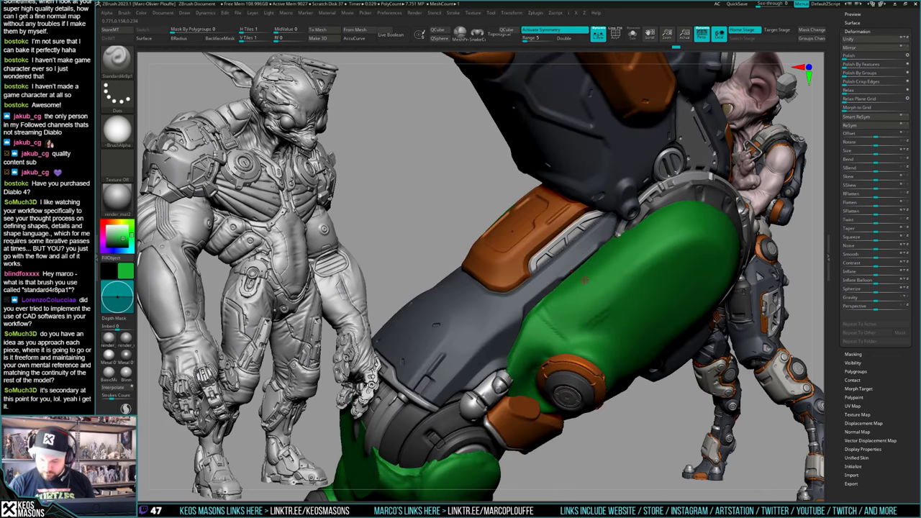
{"action": "key", "text": "space"}
{"action": "left_click", "coordinate": [560, 351]}
{"action": "key", "text": "F4"}
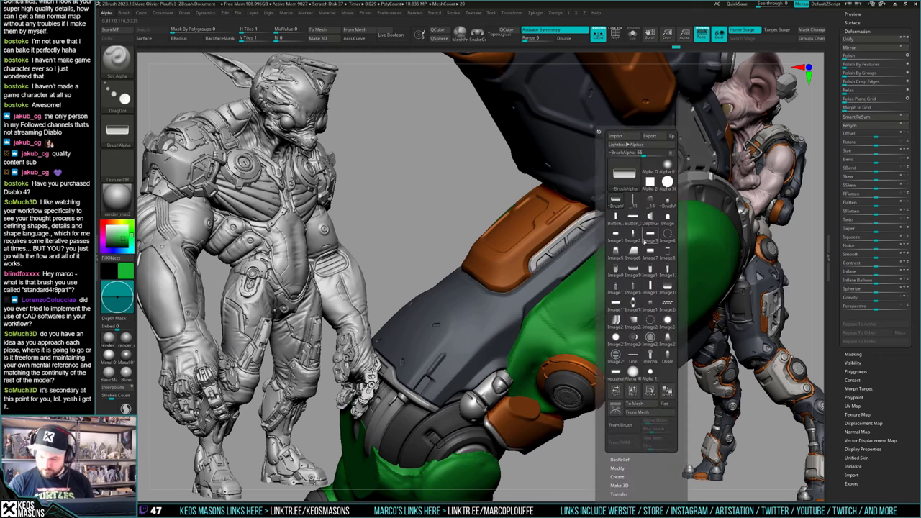
{"action": "left_click", "coordinate": [633, 201]}
{"action": "key", "text": "space"}
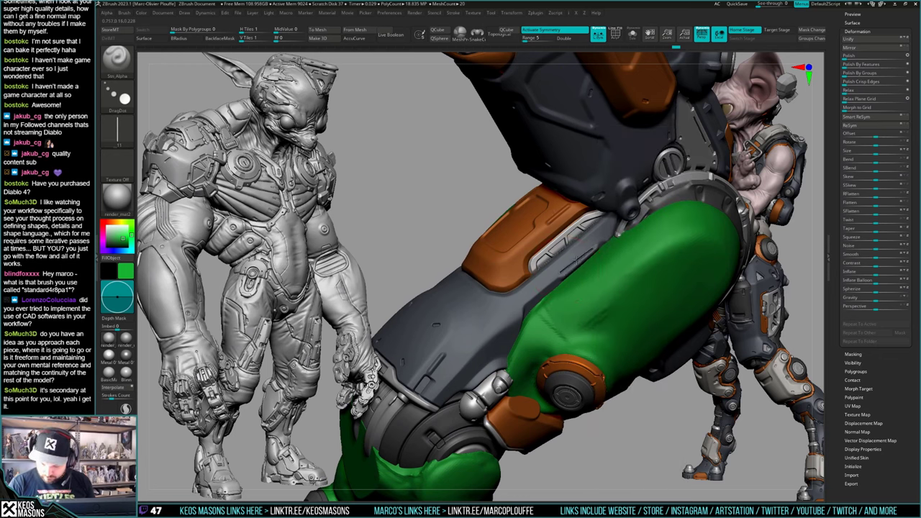
{"action": "left_click", "coordinate": [573, 237]}
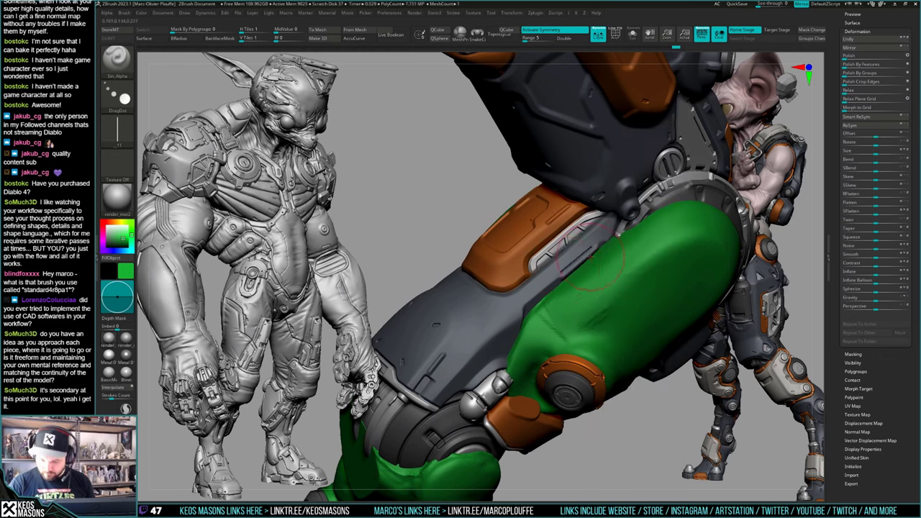
{"action": "key", "text": "ctrl+z"}
Step: Set the Z intensity to 36, reduce the draw size and stamp a thin slit in the dark armour beside the slotted strip
{"action": "right_click_drag", "start_coordinate": [573, 241], "coordinate": [576, 327]}
{"action": "key", "text": "space"}
{"action": "left_click_drag", "start_coordinate": [625, 308], "coordinate": [620, 308]}
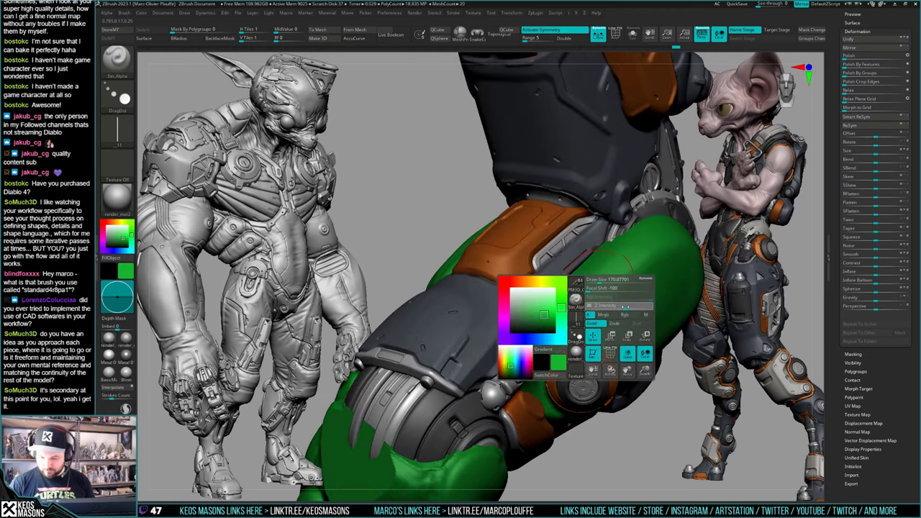
{"action": "right_click_drag", "start_coordinate": [622, 270], "coordinate": [574, 270]}
{"action": "key", "text": "ctrl+z"}
{"action": "key", "text": "space"}
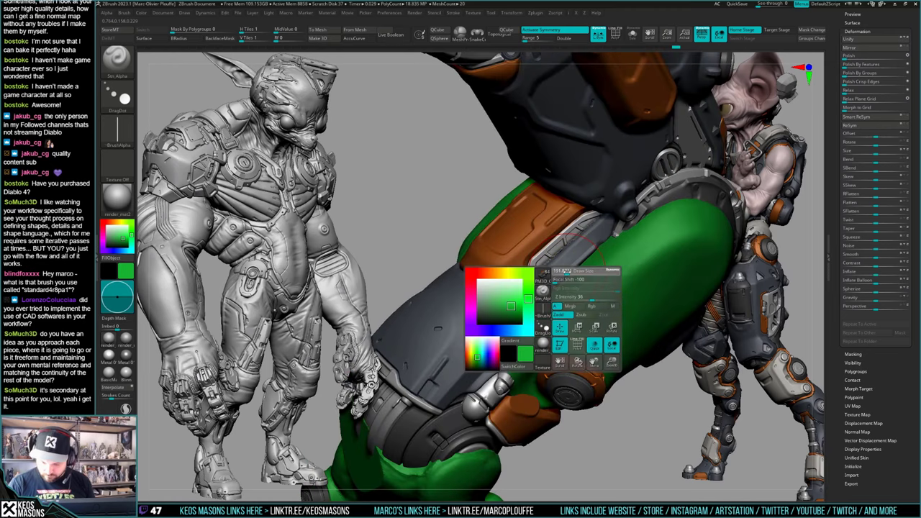
{"action": "key", "text": "space"}
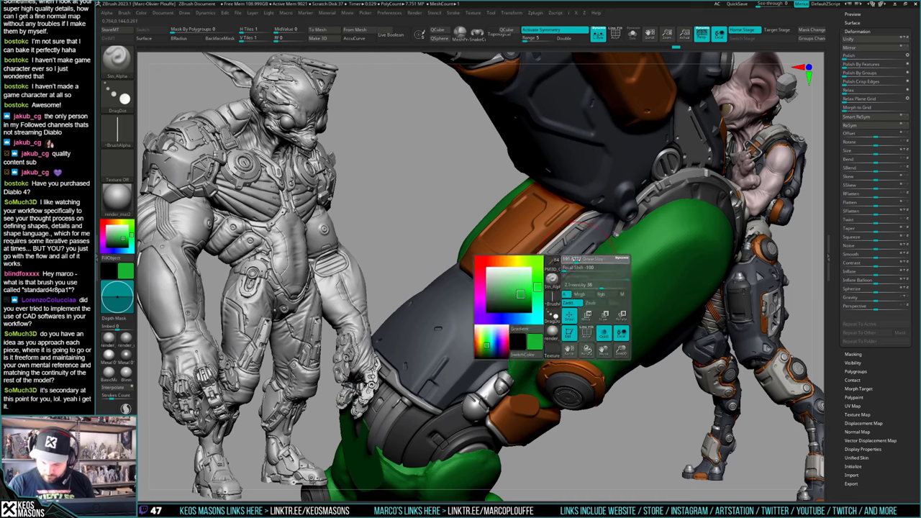
{"action": "key", "text": "ctrl+z"}
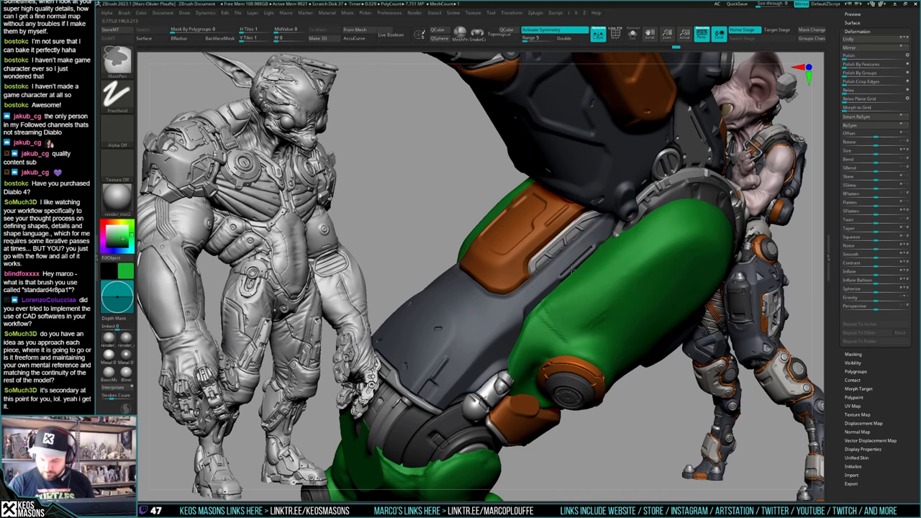
Step: Try stamping the thin line detail along the side of the orange panel
{"action": "right_click_drag", "start_coordinate": [577, 262], "coordinate": [583, 338], "text": "ctrl"}
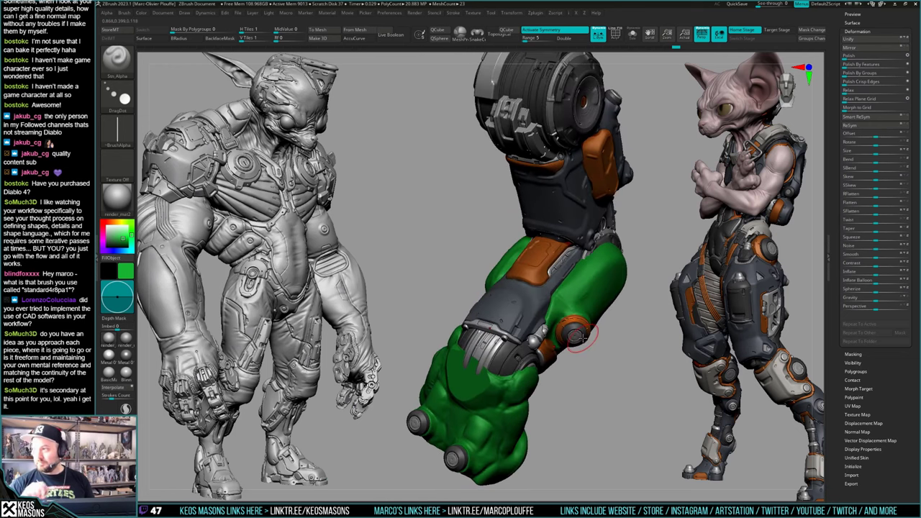
{"action": "right_click_drag", "start_coordinate": [541, 300], "coordinate": [551, 251], "text": "ctrl"}
{"action": "right_click_drag", "start_coordinate": [569, 313], "coordinate": [520, 345]}
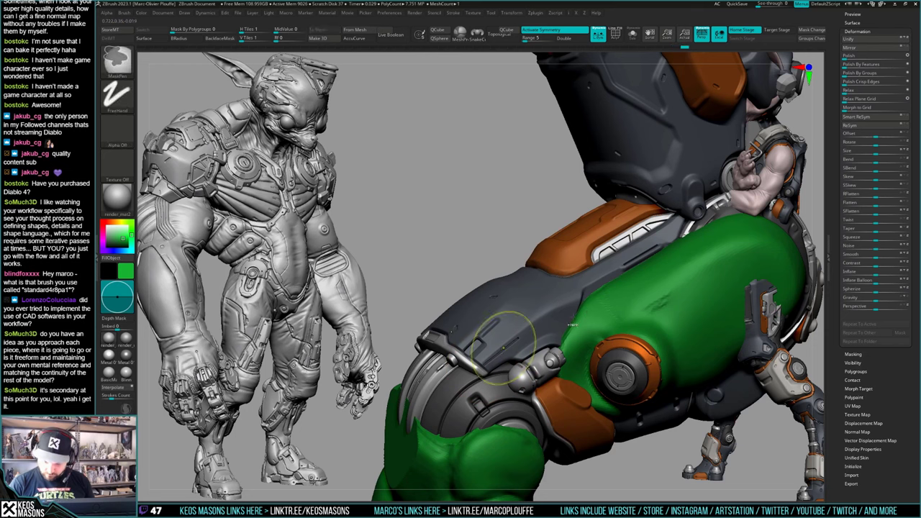
{"action": "right_click_drag", "start_coordinate": [504, 348], "coordinate": [553, 362]}
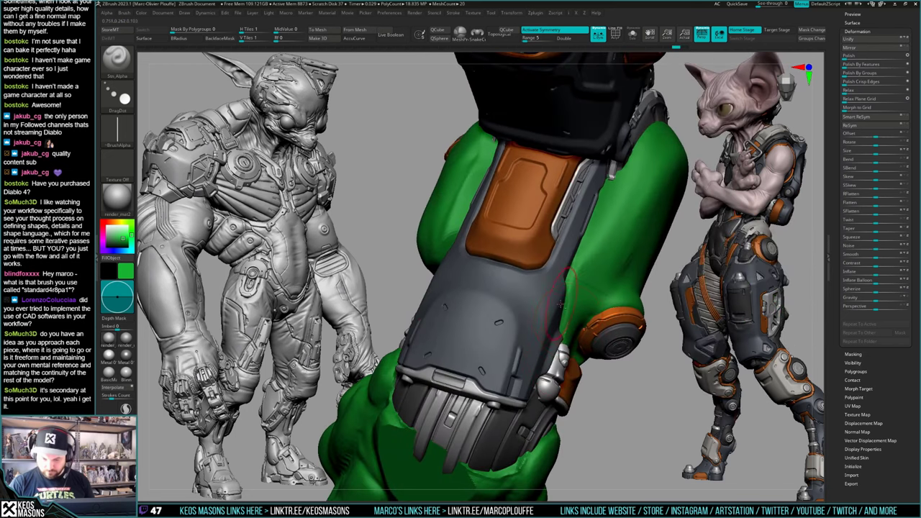
{"action": "right_click_drag", "start_coordinate": [555, 214], "coordinate": [514, 276], "text": "alt"}
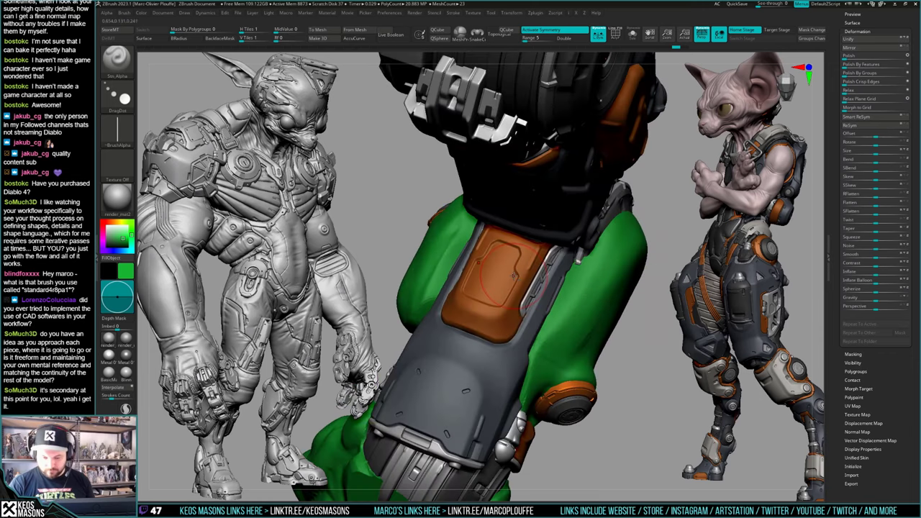
{"action": "left_click_drag", "start_coordinate": [507, 291], "coordinate": [503, 294]}
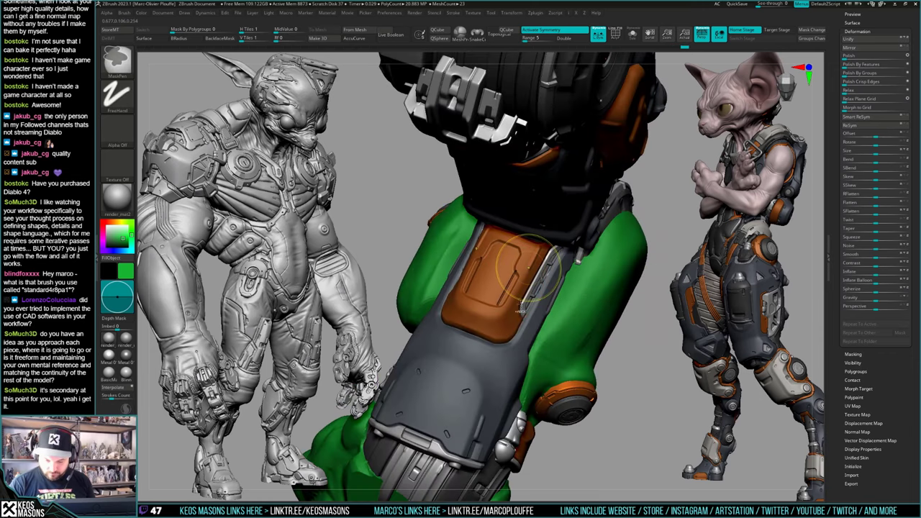
{"action": "right_click_drag", "start_coordinate": [529, 279], "coordinate": [541, 313]}
{"action": "key", "text": "ctrl+z"}
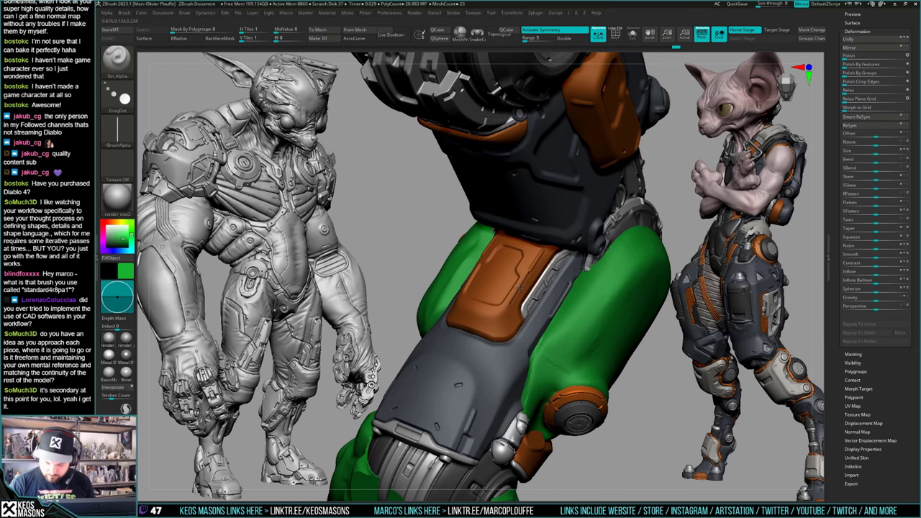
{"action": "left_click", "coordinate": [520, 286]}
{"action": "mouse_move", "coordinate": [519, 286]}
{"action": "right_mouse_down"}
{"action": "mouse_move", "coordinate": [536, 310]}
{"action": "mouse_move", "coordinate": [593, 324]}
{"action": "mouse_move", "coordinate": [582, 292]}
{"action": "mouse_move", "coordinate": [591, 345]}
{"action": "right_mouse_up"}
{"action": "key", "text": "ctrl+z"}
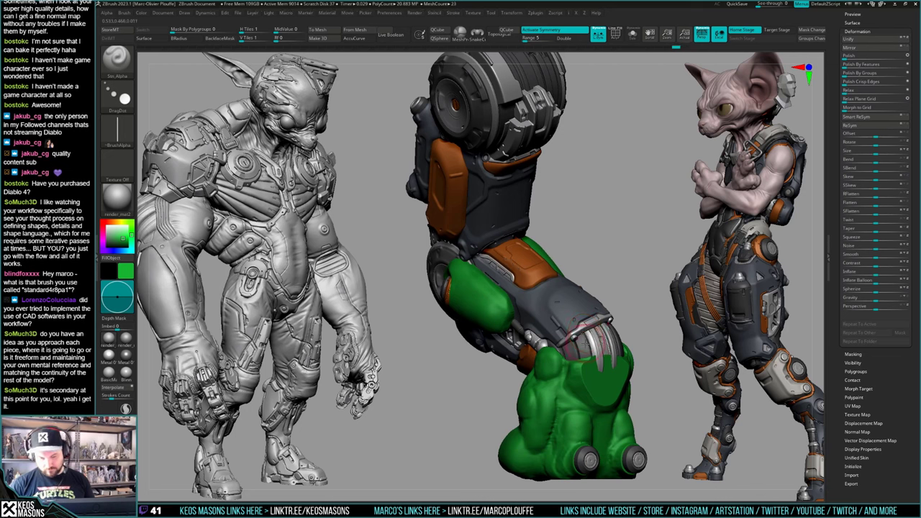
Step: Isolate the armour piece and pick a small block-shaped alpha for the DragDot brush
{"action": "mouse_move", "coordinate": [576, 350]}
{"action": "right_mouse_down"}
{"action": "mouse_move", "coordinate": [586, 308]}
{"action": "mouse_move", "coordinate": [621, 317]}
{"action": "mouse_move", "coordinate": [588, 355]}
{"action": "right_mouse_up"}
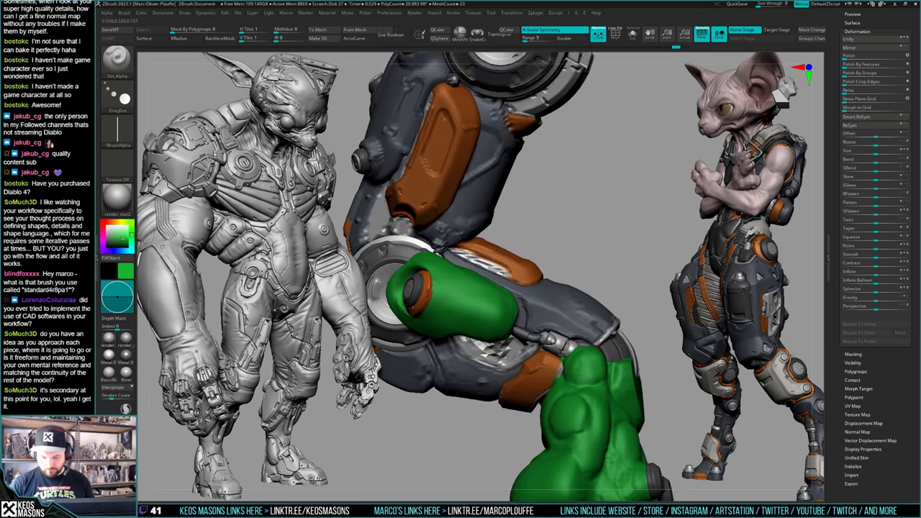
{"action": "key", "text": "alt+s"}
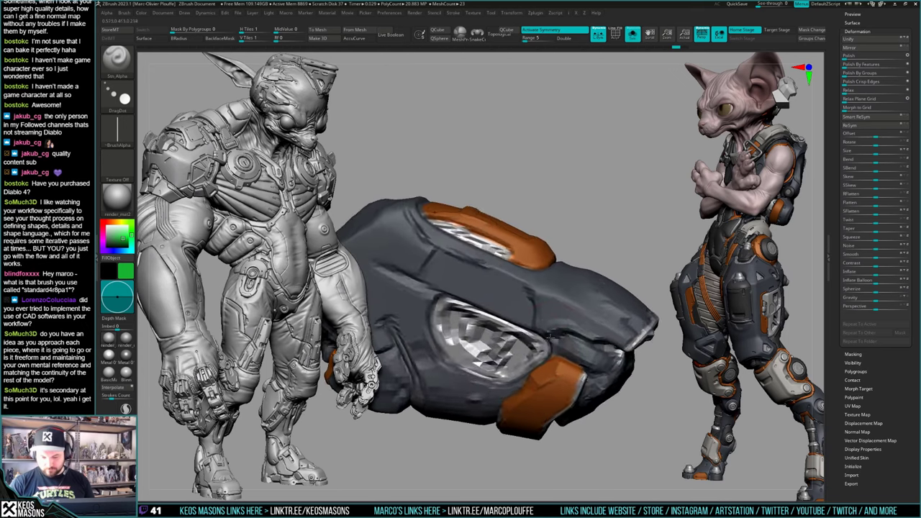
{"action": "right_click", "coordinate": [545, 353]}
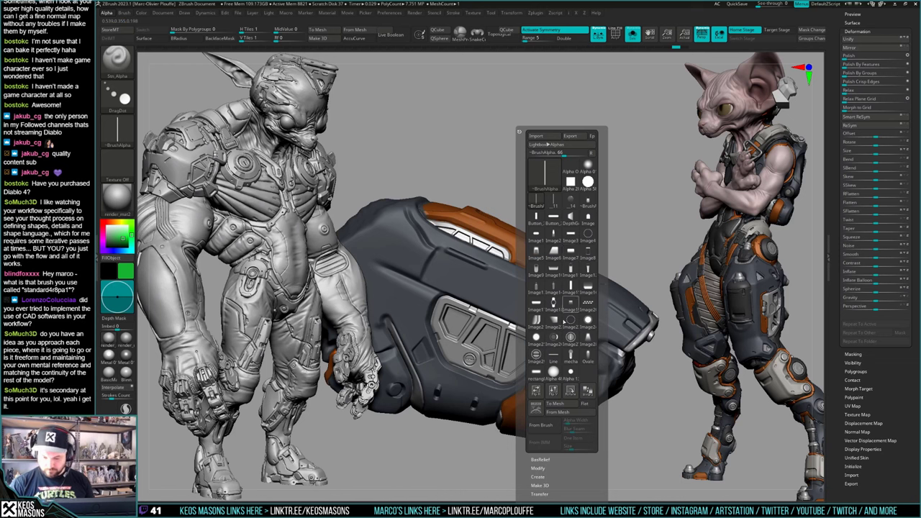
{"action": "left_click", "coordinate": [588, 272]}
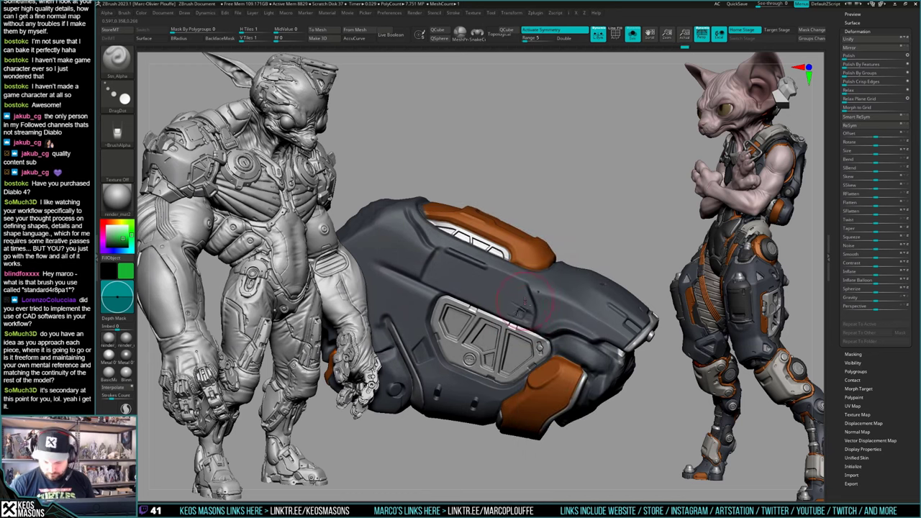
Step: Adjust the Z intensity and stamp the block-shaped notch into the dark armour beside the light cut-out side plate
{"action": "key", "text": "shift+alt+s"}
{"action": "key", "text": "space"}
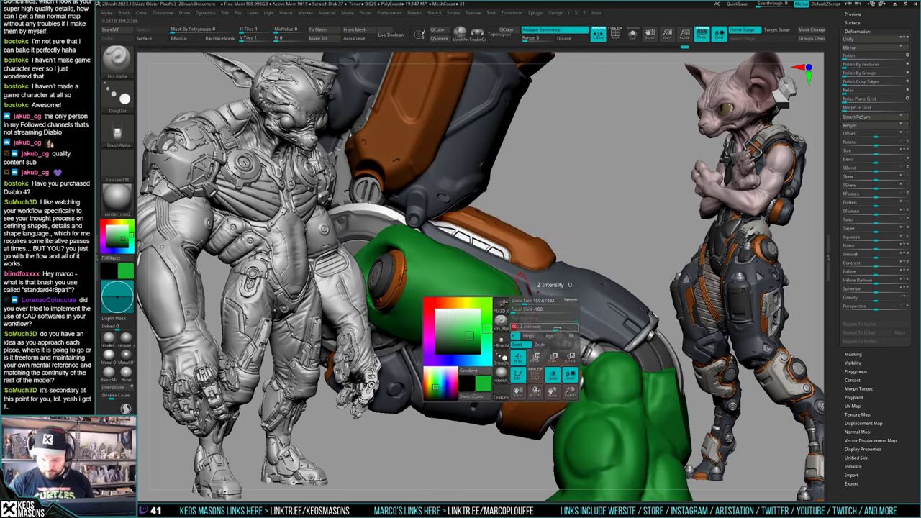
{"action": "key", "text": "shift+alt+s"}
{"action": "mouse_move", "coordinate": [557, 317]}
{"action": "right_mouse_down"}
{"action": "mouse_move", "coordinate": [562, 288]}
{"action": "mouse_move", "coordinate": [504, 291]}
{"action": "mouse_move", "coordinate": [555, 313]}
{"action": "right_mouse_up"}
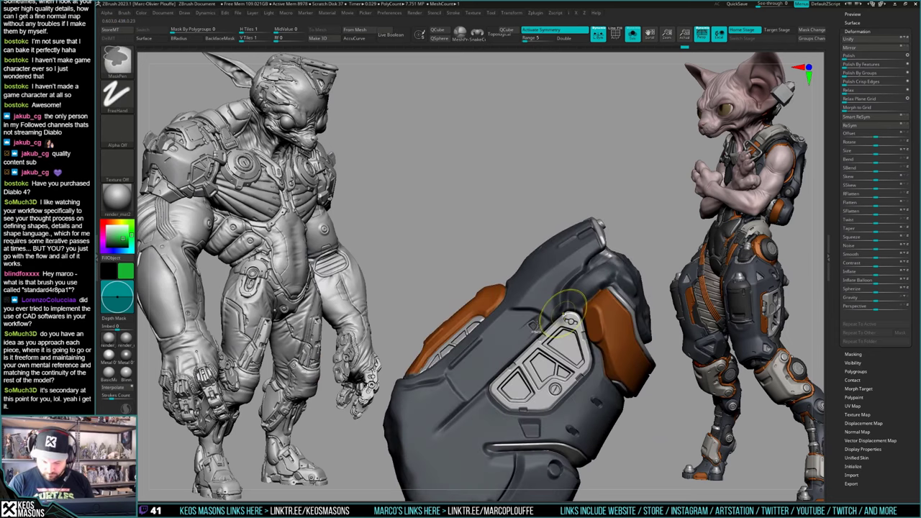
{"action": "key", "text": "ctrl+z"}
{"action": "left_click_drag", "start_coordinate": [535, 328], "coordinate": [531, 327]}
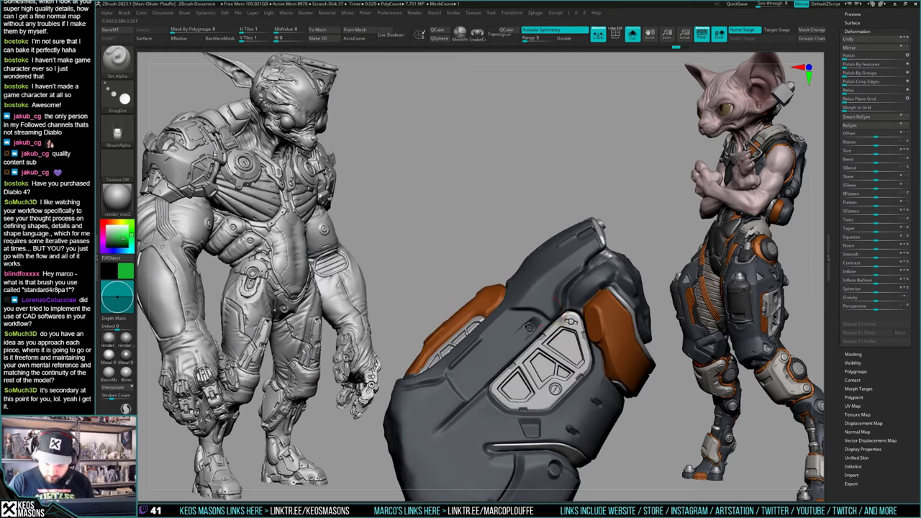
{"action": "key", "text": "shift+alt+s"}
{"action": "right_click_drag", "start_coordinate": [529, 327], "coordinate": [568, 279]}
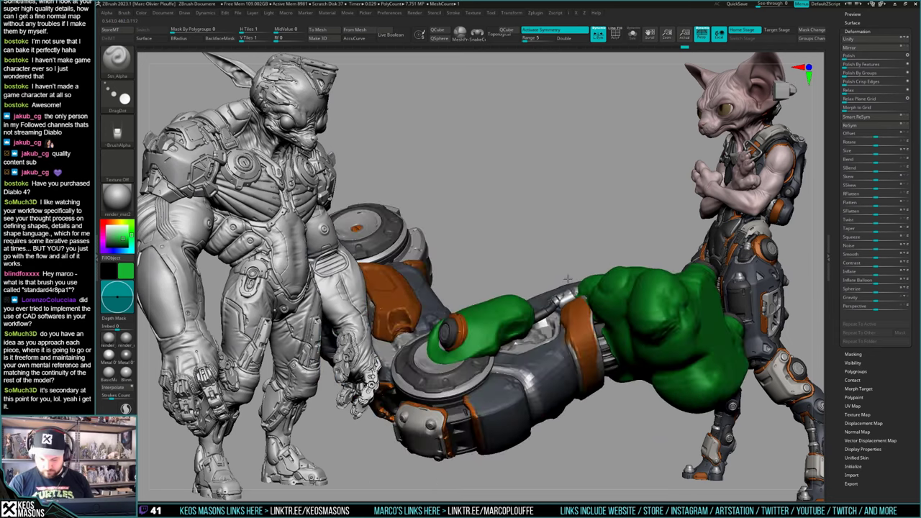
Step: Switch to the PlanarCut brush and try cutting the dark armour flat beneath the light cut-out side plate
{"action": "left_click_drag", "start_coordinate": [568, 278], "coordinate": [581, 318]}
{"action": "mouse_move", "coordinate": [577, 326]}
{"action": "right_mouse_down"}
{"action": "mouse_move", "coordinate": [550, 333]}
{"action": "mouse_move", "coordinate": [548, 345]}
{"action": "mouse_move", "coordinate": [565, 326]}
{"action": "mouse_move", "coordinate": [539, 303]}
{"action": "mouse_move", "coordinate": [559, 302]}
{"action": "right_mouse_up"}
{"action": "key", "text": "space"}
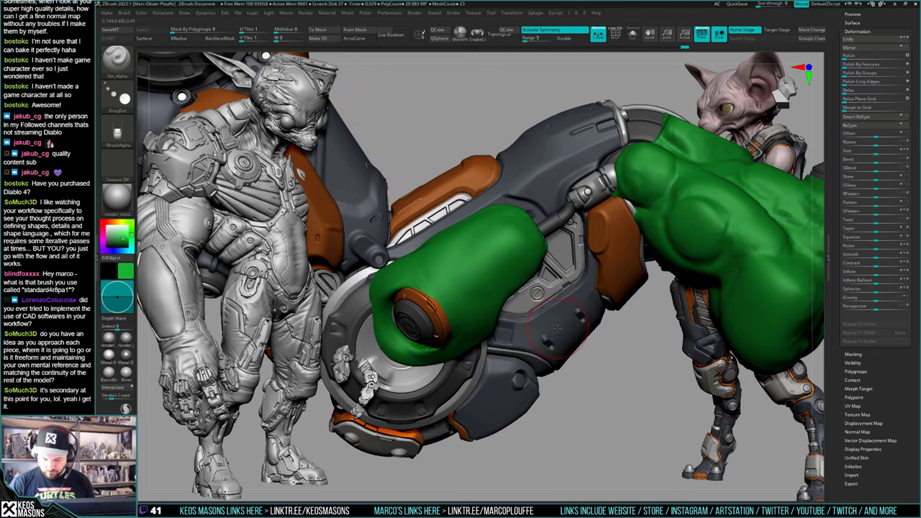
{"action": "key", "text": "b"}
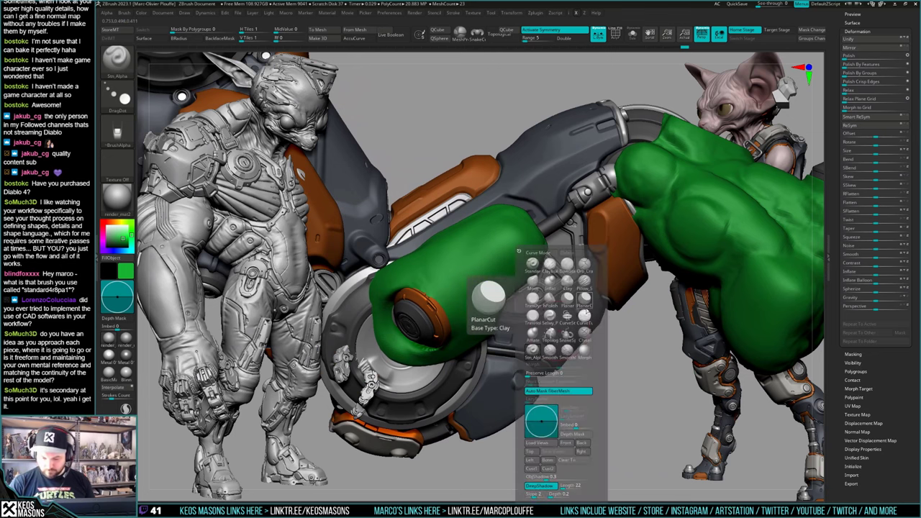
{"action": "left_click", "coordinate": [561, 309]}
{"action": "key", "text": "space"}
{"action": "left_click_drag", "start_coordinate": [557, 305], "coordinate": [559, 310]}
{"action": "left_click", "coordinate": [591, 337]}
{"action": "key", "text": "space"}
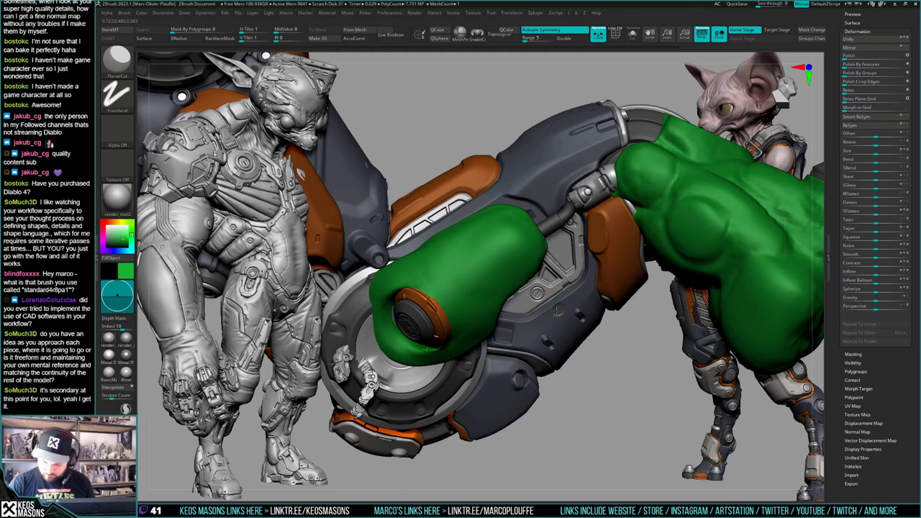
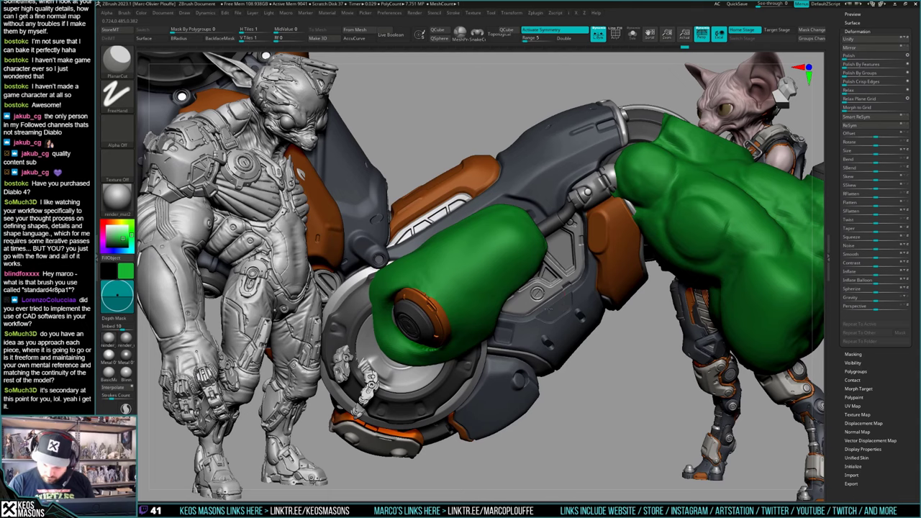
{"action": "right_click_drag", "start_coordinate": [558, 296], "coordinate": [596, 294]}
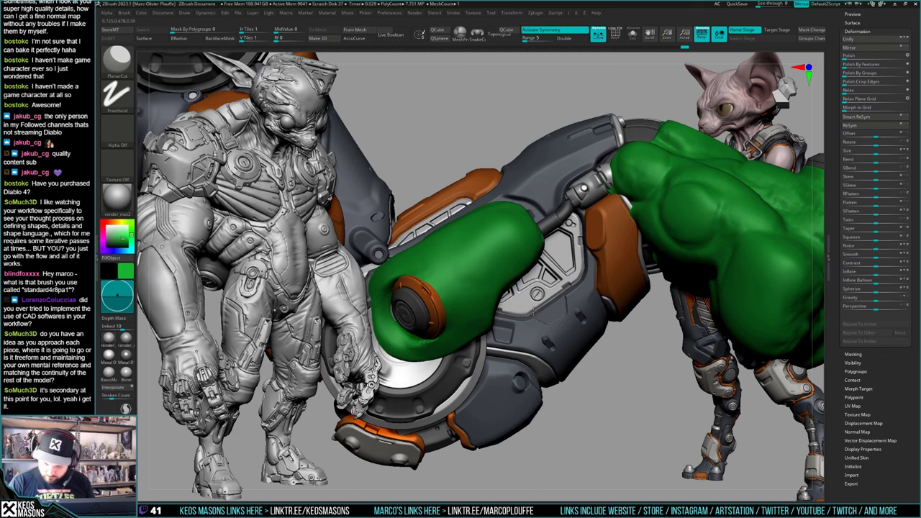
{"action": "right_click_drag", "start_coordinate": [534, 311], "coordinate": [587, 303]}
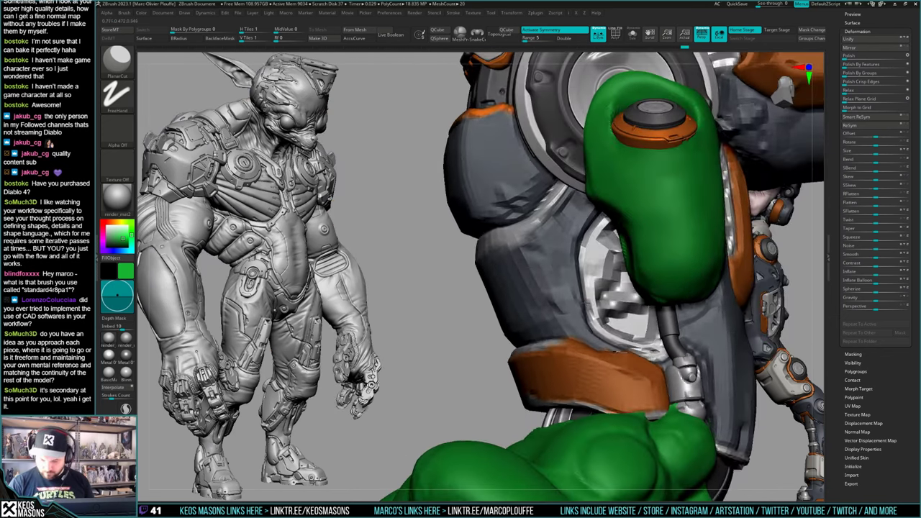
Step: Switch to the Planar brush, try flattening the dark armour along the light side plate's edge, and undo the stroke
{"action": "key", "text": "space"}
{"action": "left_click", "coordinate": [576, 297]}
{"action": "key", "text": "space"}
{"action": "left_click", "coordinate": [614, 298]}
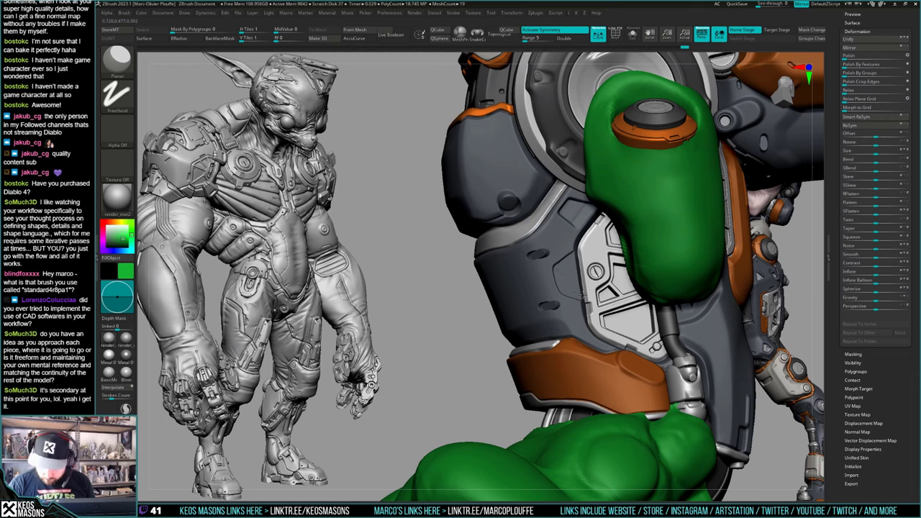
{"action": "left_click_drag", "start_coordinate": [596, 287], "coordinate": [600, 300]}
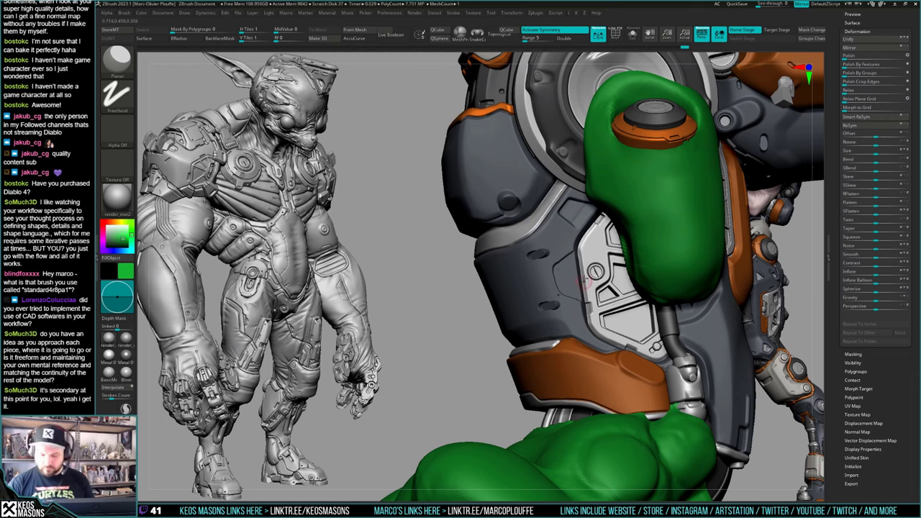
{"action": "key", "text": "ctrl+z"}
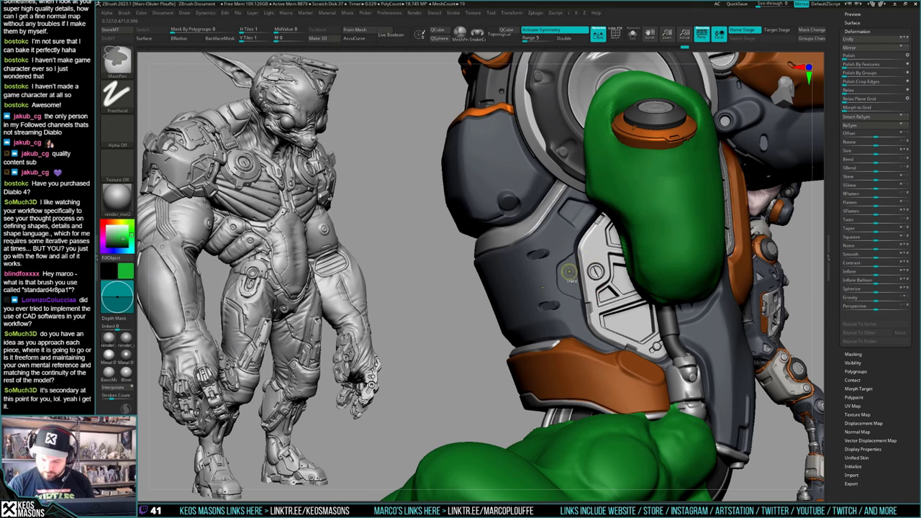
Step: Try planing the dark armour between the slots and the light side plate again, and undo the last stroke
{"action": "mouse_move", "coordinate": [570, 272]}
{"action": "right_mouse_down"}
{"action": "mouse_move", "coordinate": [539, 275]}
{"action": "mouse_move", "coordinate": [571, 268]}
{"action": "mouse_move", "coordinate": [573, 276]}
{"action": "mouse_move", "coordinate": [564, 271]}
{"action": "right_mouse_up"}
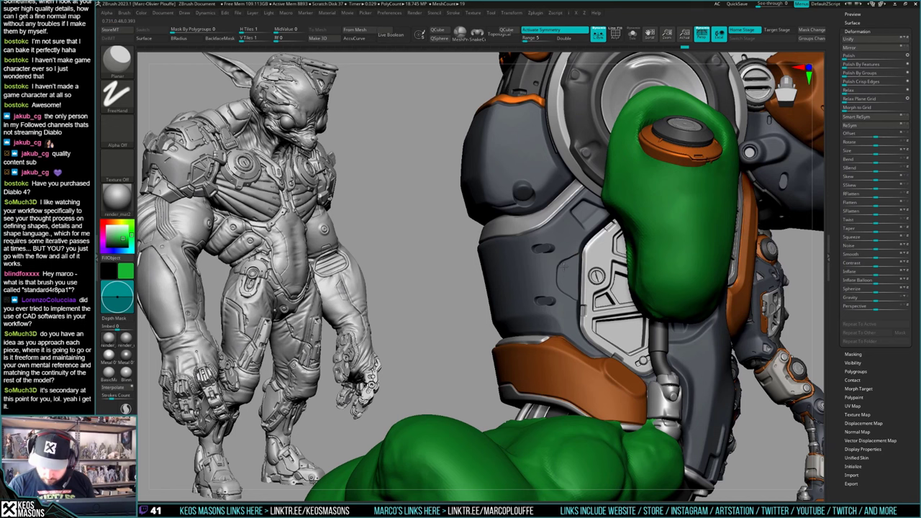
{"action": "left_click_drag", "start_coordinate": [584, 259], "coordinate": [566, 269]}
{"action": "right_click_drag", "start_coordinate": [593, 248], "coordinate": [624, 292]}
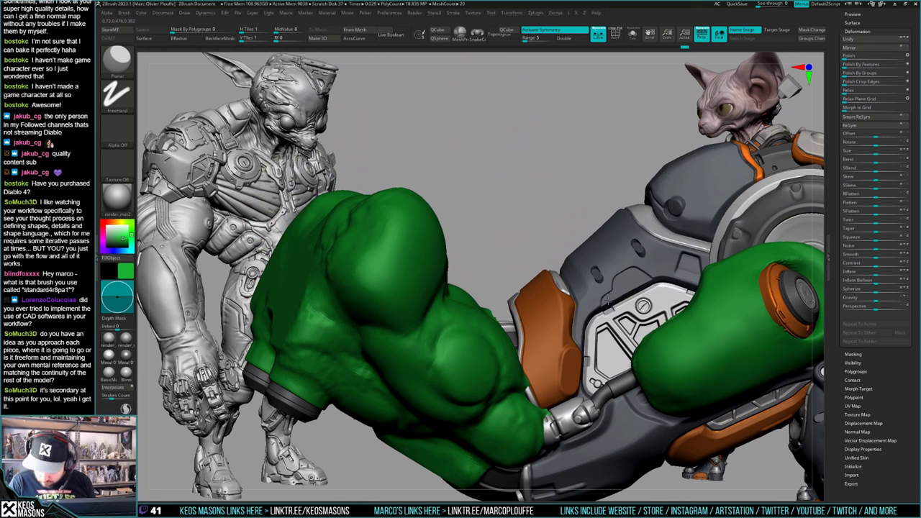
{"action": "left_click", "coordinate": [623, 293], "text": "alt"}
{"action": "mouse_move", "coordinate": [624, 293]}
{"action": "right_mouse_down"}
{"action": "mouse_move", "coordinate": [617, 188]}
{"action": "mouse_move", "coordinate": [657, 339]}
{"action": "mouse_move", "coordinate": [649, 324]}
{"action": "mouse_move", "coordinate": [651, 207]}
{"action": "mouse_move", "coordinate": [633, 219]}
{"action": "mouse_move", "coordinate": [608, 332]}
{"action": "mouse_move", "coordinate": [599, 253]}
{"action": "mouse_move", "coordinate": [610, 299]}
{"action": "mouse_move", "coordinate": [591, 354]}
{"action": "mouse_move", "coordinate": [634, 344]}
{"action": "mouse_move", "coordinate": [626, 357]}
{"action": "mouse_move", "coordinate": [596, 332]}
{"action": "right_mouse_up"}
{"action": "key", "text": "shift"}
{"action": "key", "text": "ctrl+z"}
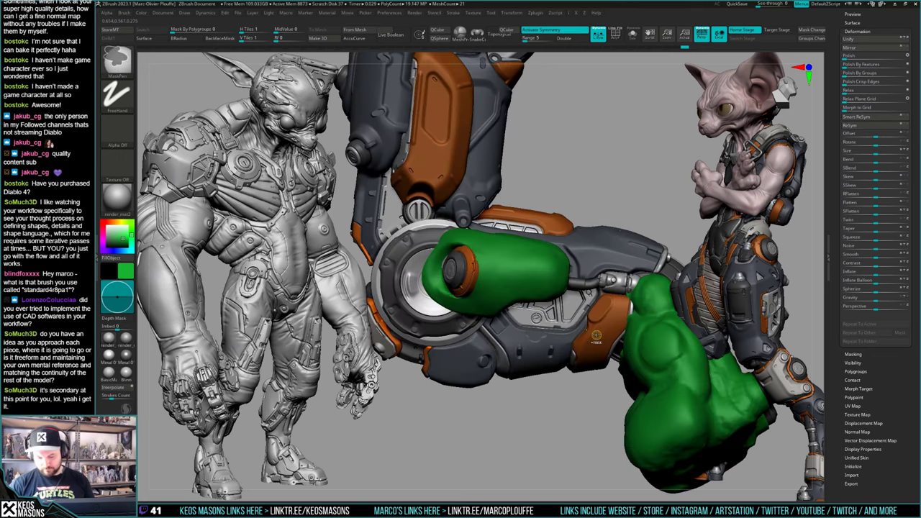
Step: Switch to the DragDot alpha brush, load the Line alpha and rotate it to stand vertically
{"action": "mouse_move", "coordinate": [565, 337]}
{"action": "right_mouse_down"}
{"action": "mouse_move", "coordinate": [609, 317]}
{"action": "mouse_move", "coordinate": [570, 324]}
{"action": "mouse_move", "coordinate": [584, 278]}
{"action": "mouse_move", "coordinate": [576, 315]}
{"action": "mouse_move", "coordinate": [587, 316]}
{"action": "right_mouse_up"}
{"action": "key", "text": "space"}
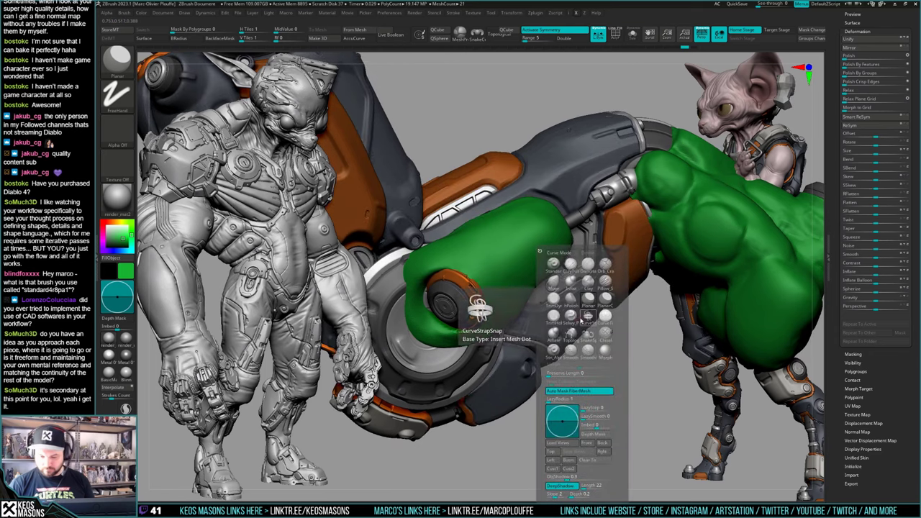
{"action": "left_click", "coordinate": [553, 351]}
{"action": "key", "text": "F4"}
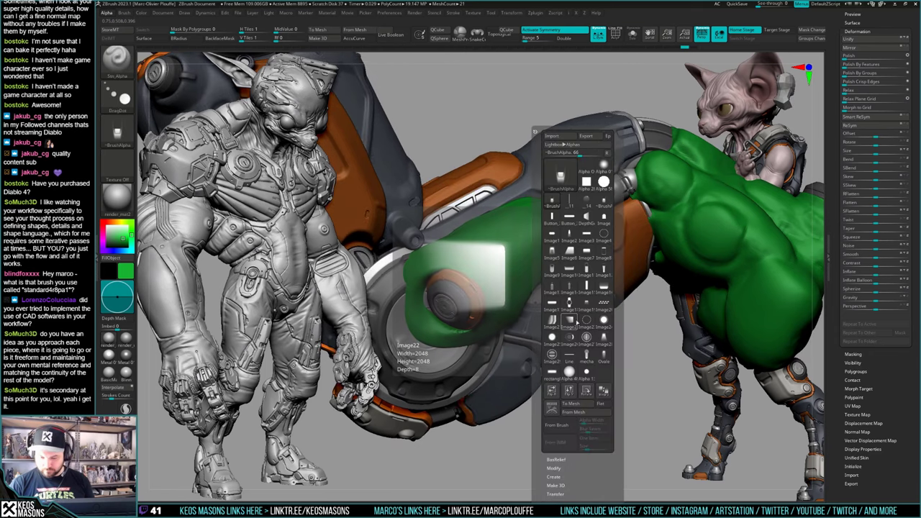
{"action": "left_click", "coordinate": [571, 355]}
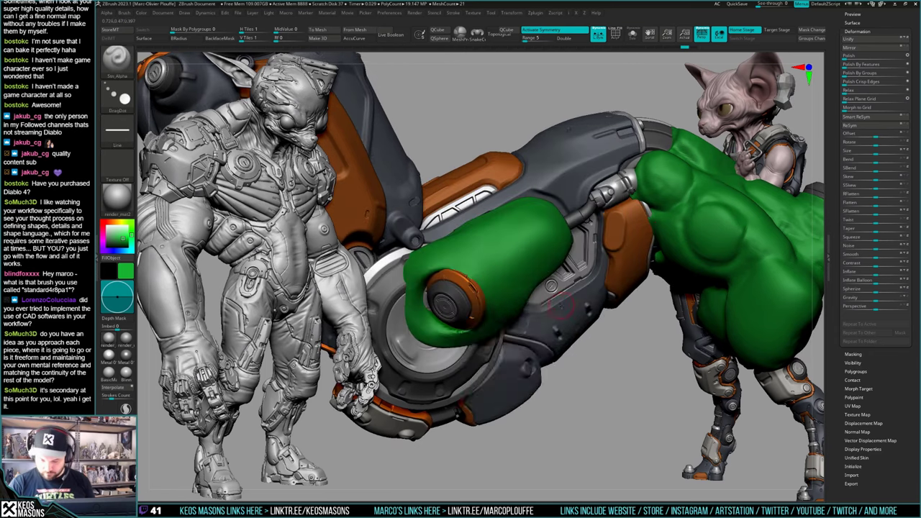
{"action": "right_click_drag", "start_coordinate": [561, 306], "coordinate": [564, 303]}
{"action": "key", "text": "F4"}
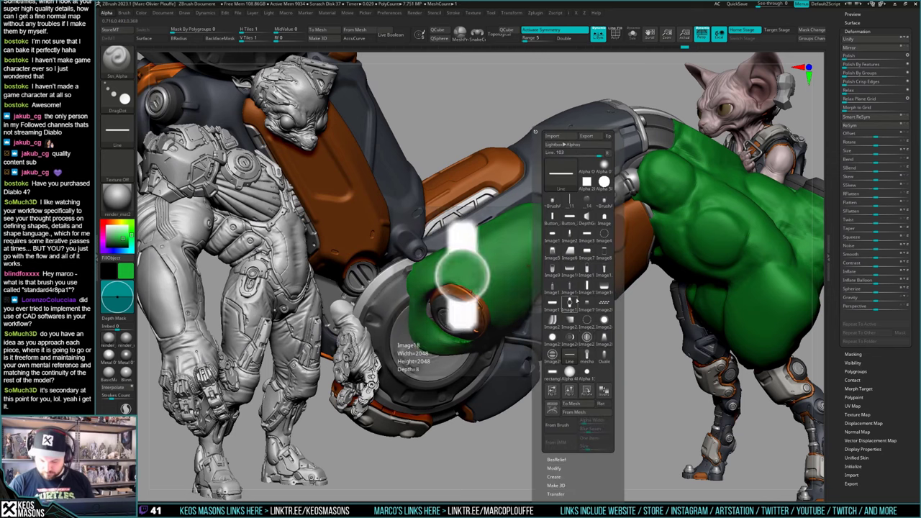
{"action": "left_click", "coordinate": [587, 390]}
{"action": "key", "text": "space"}
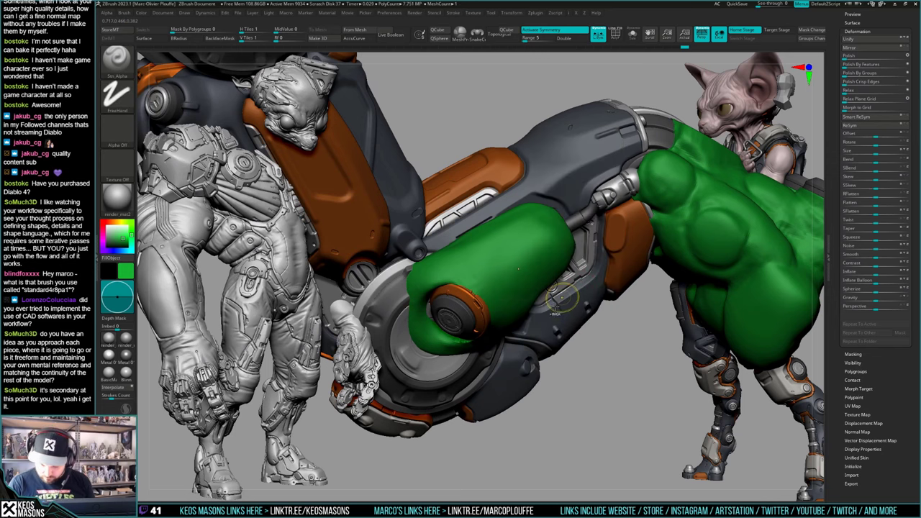
{"action": "key", "text": "space"}
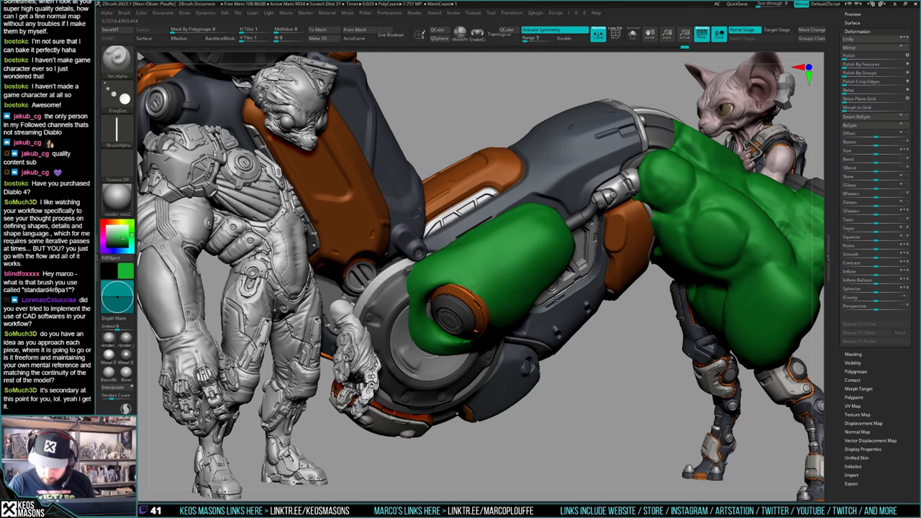
Step: Add a thin slit to the dark armour section beside the orange band, and smooth the area with the Standard brush active
{"action": "mouse_move", "coordinate": [556, 298]}
{"action": "right_mouse_down"}
{"action": "mouse_move", "coordinate": [564, 271]}
{"action": "mouse_move", "coordinate": [601, 249]}
{"action": "right_mouse_up"}
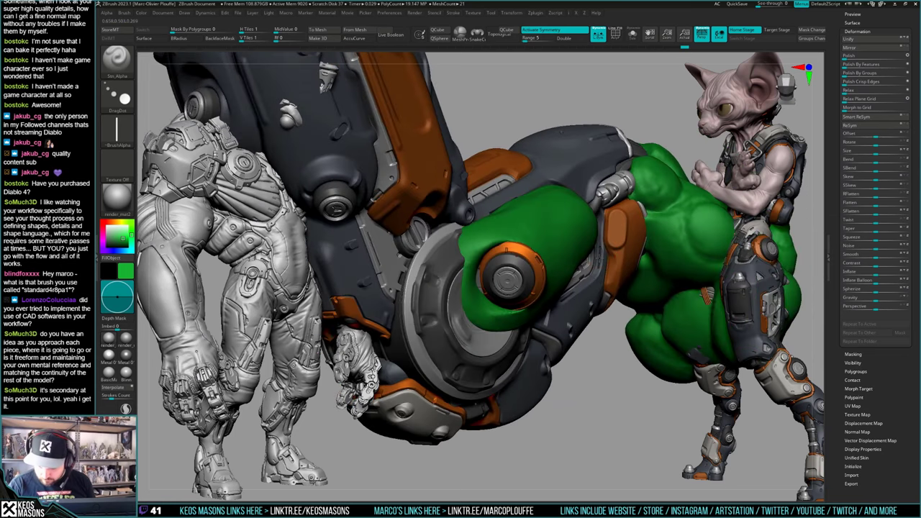
{"action": "right_click_drag", "start_coordinate": [599, 262], "coordinate": [578, 251]}
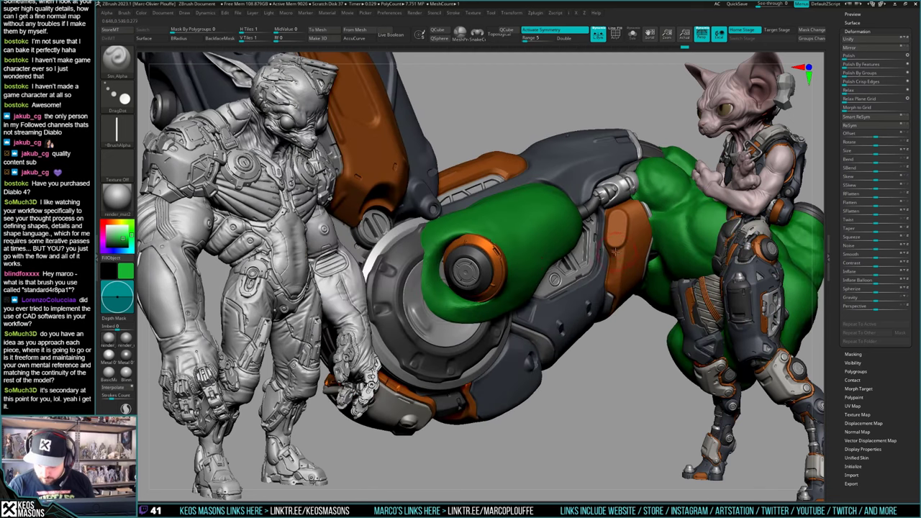
{"action": "mouse_move", "coordinate": [617, 274]}
{"action": "right_mouse_down", "text": "ctrl"}
{"action": "mouse_move", "coordinate": [603, 248]}
{"action": "mouse_move", "coordinate": [593, 301]}
{"action": "mouse_move", "coordinate": [603, 324]}
{"action": "right_mouse_up", "text": "ctrl"}
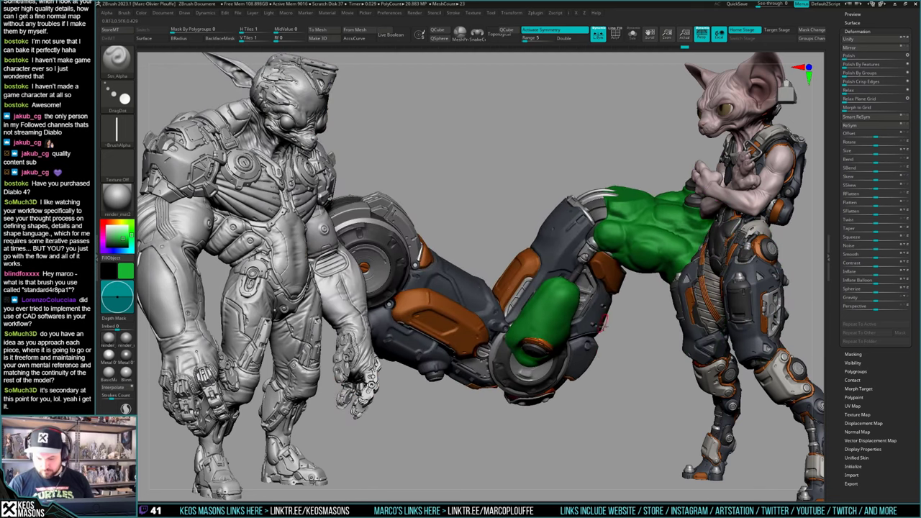
{"action": "mouse_move", "coordinate": [605, 357]}
{"action": "right_mouse_down"}
{"action": "mouse_move", "coordinate": [578, 302]}
{"action": "mouse_move", "coordinate": [584, 264]}
{"action": "mouse_move", "coordinate": [570, 218]}
{"action": "mouse_move", "coordinate": [585, 223]}
{"action": "mouse_move", "coordinate": [575, 264]}
{"action": "mouse_move", "coordinate": [601, 307]}
{"action": "mouse_move", "coordinate": [584, 291]}
{"action": "mouse_move", "coordinate": [591, 324]}
{"action": "mouse_move", "coordinate": [600, 317]}
{"action": "mouse_move", "coordinate": [567, 305]}
{"action": "mouse_move", "coordinate": [561, 316]}
{"action": "right_mouse_up"}
{"action": "key", "text": "space"}
{"action": "left_click", "coordinate": [566, 264]}
{"action": "key", "text": "space"}
{"action": "key", "text": "space"}
{"action": "key", "text": "space"}
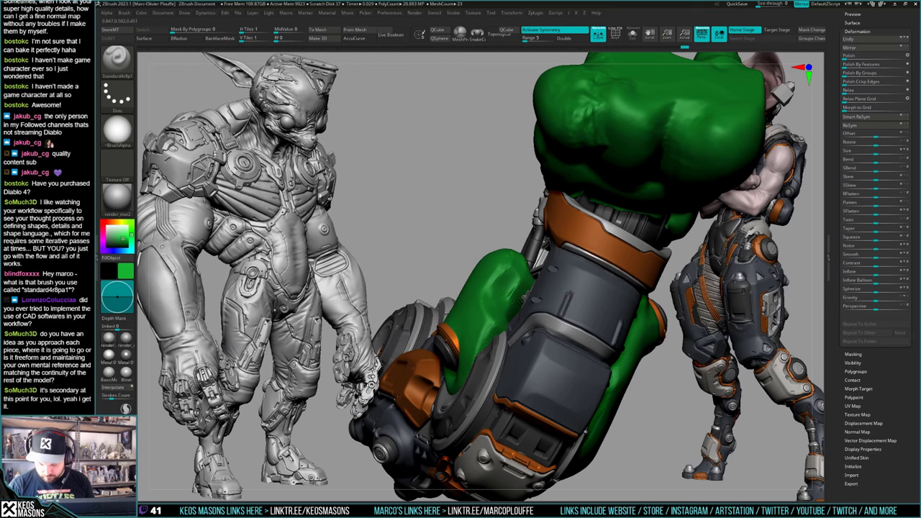
{"action": "left_click_drag", "start_coordinate": [566, 296], "coordinate": [557, 315], "text": "shift"}
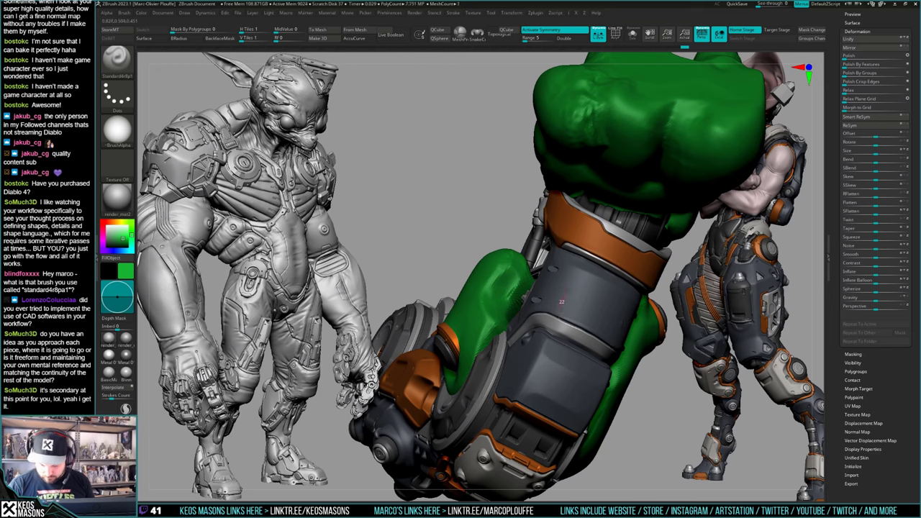
Step: Return to the DragDot alpha brush and pick the trapezoid-shaped Image6 alpha
{"action": "right_click_drag", "start_coordinate": [567, 290], "coordinate": [590, 313], "text": "ctrl"}
{"action": "mouse_move", "coordinate": [590, 313]}
{"action": "right_mouse_down"}
{"action": "mouse_move", "coordinate": [607, 327]}
{"action": "mouse_move", "coordinate": [615, 317]}
{"action": "mouse_move", "coordinate": [606, 324]}
{"action": "mouse_move", "coordinate": [572, 304]}
{"action": "mouse_move", "coordinate": [545, 308]}
{"action": "mouse_move", "coordinate": [623, 271]}
{"action": "mouse_move", "coordinate": [620, 285]}
{"action": "right_mouse_up"}
{"action": "key", "text": "b"}
{"action": "left_click", "coordinate": [550, 306]}
{"action": "key", "text": "a"}
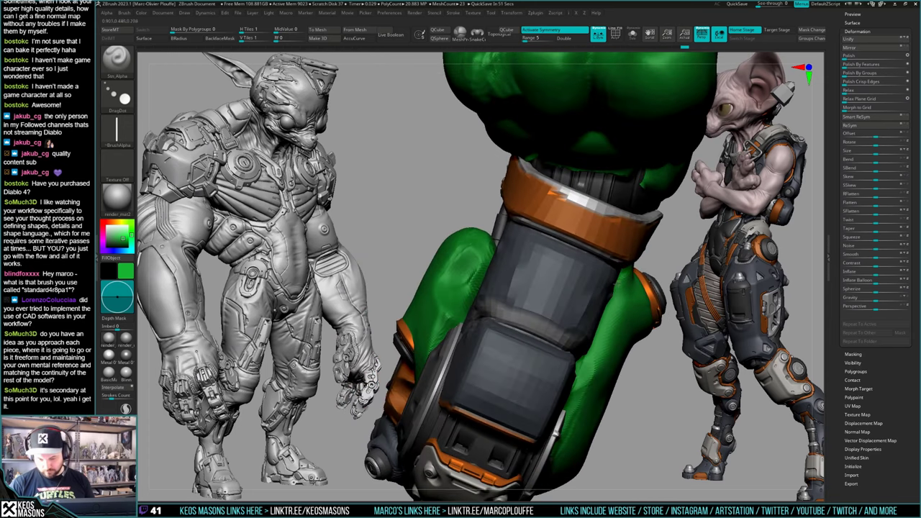
{"action": "key", "text": "b"}
{"action": "key", "text": "a"}
{"action": "left_click", "coordinate": [627, 272]}
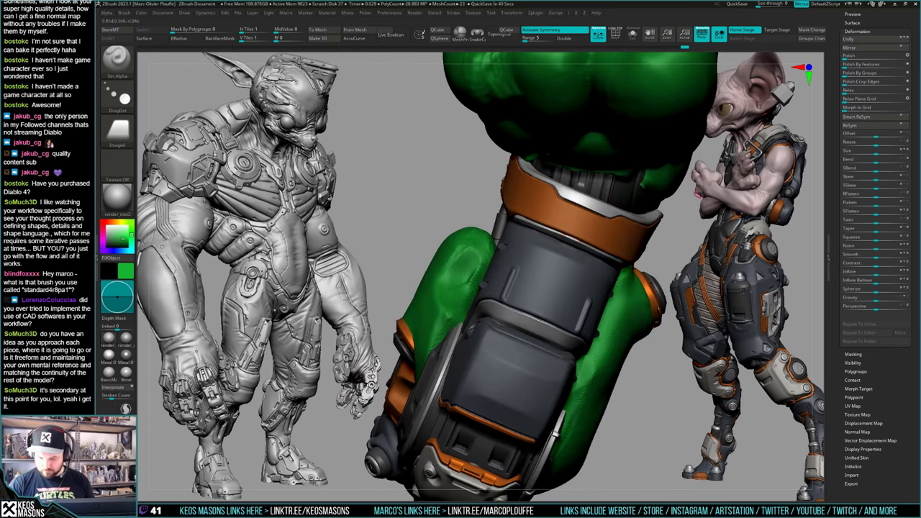
Step: Try stamping the trapezoid recess into the dark armour beside the thin slit, and undo it
{"action": "key", "text": "space"}
{"action": "right_click_drag", "start_coordinate": [528, 285], "coordinate": [534, 286]}
{"action": "left_click_drag", "start_coordinate": [529, 287], "coordinate": [528, 288]}
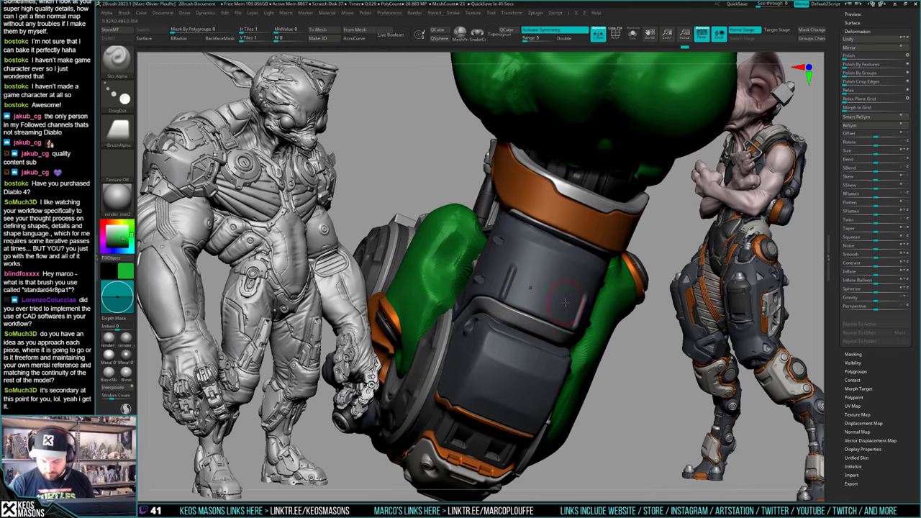
{"action": "right_click_drag", "start_coordinate": [565, 302], "coordinate": [532, 279]}
{"action": "key", "text": "ctrl+z"}
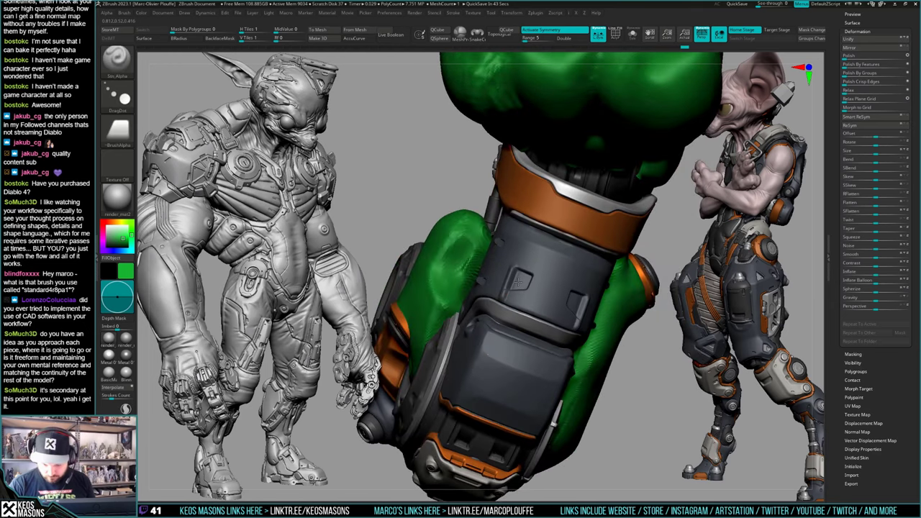
{"action": "right_click_drag", "start_coordinate": [583, 292], "coordinate": [553, 276]}
{"action": "key", "text": "ctrl+z"}
Step: Stamp the trapezoid recess into the dark armour section between the orange band and the large dark plate
{"action": "left_click_drag", "start_coordinate": [526, 276], "coordinate": [515, 275]}
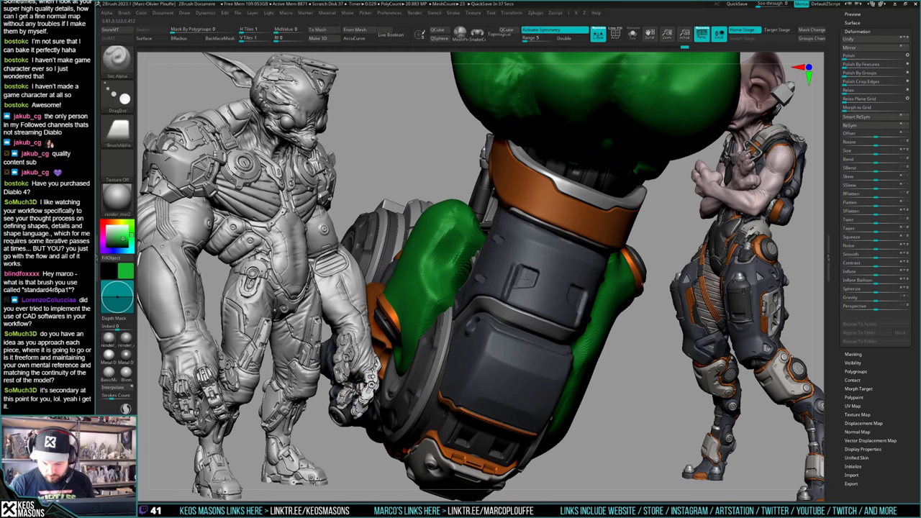
{"action": "left_click_drag", "start_coordinate": [522, 278], "coordinate": [521, 274]}
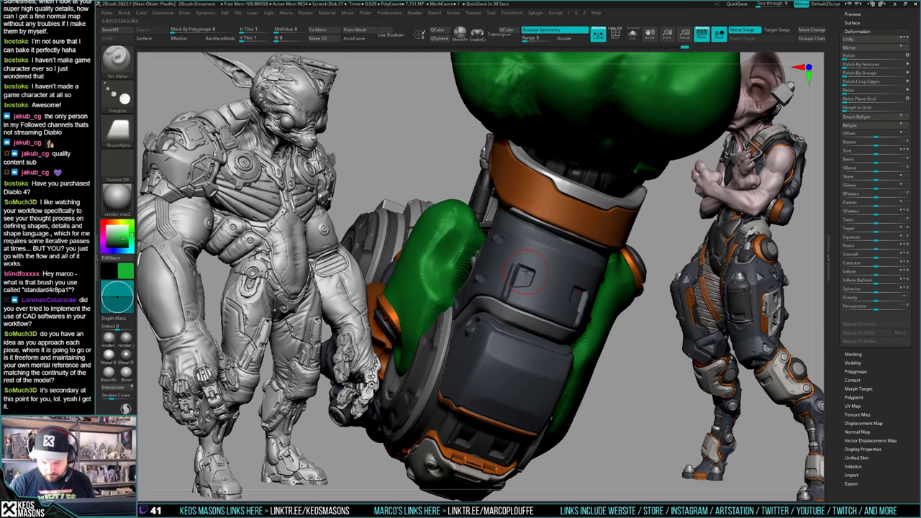
{"action": "right_click_drag", "start_coordinate": [520, 274], "coordinate": [582, 284]}
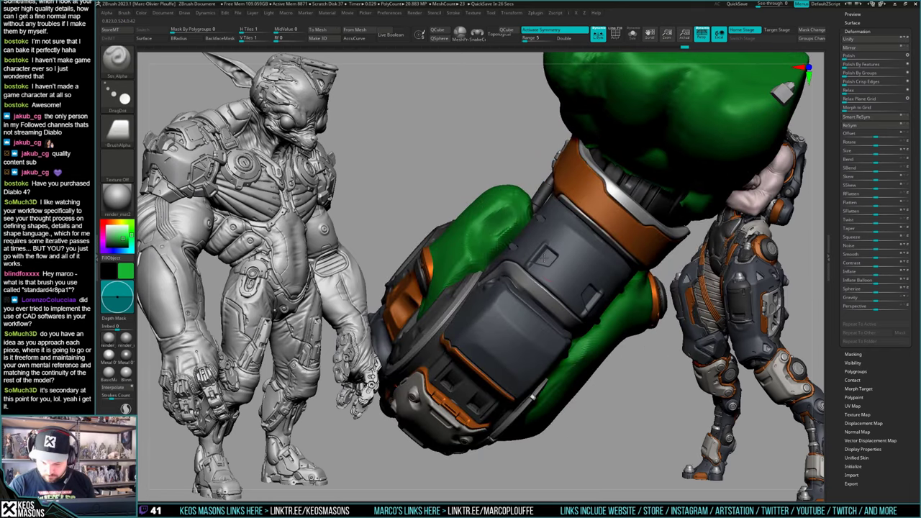
{"action": "left_click_drag", "start_coordinate": [545, 258], "coordinate": [545, 259]}
Step: Choose the small block-shaped alpha for the DragDot brush
{"action": "right_click_drag", "start_coordinate": [562, 288], "coordinate": [580, 317], "text": "ctrl"}
{"action": "key", "text": "F4"}
{"action": "mouse_move", "coordinate": [586, 296]}
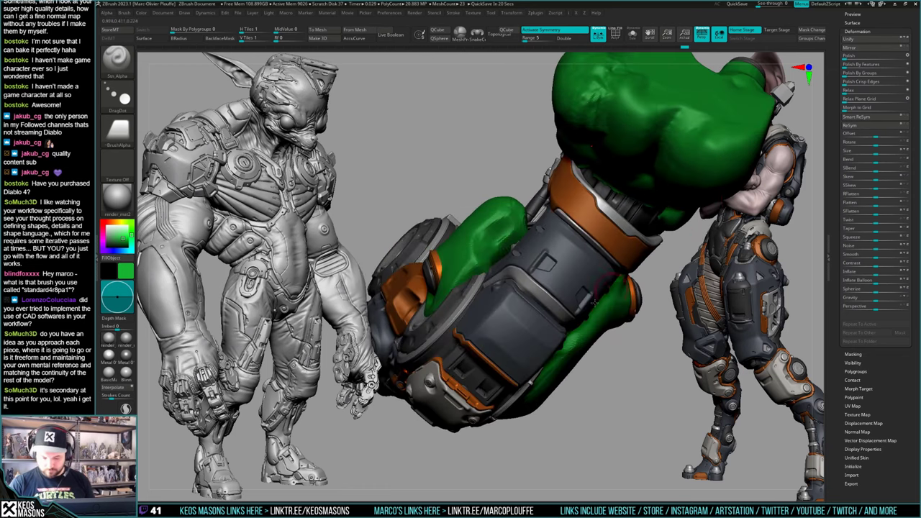
{"action": "right_click_drag", "start_coordinate": [516, 296], "coordinate": [542, 333]}
{"action": "key", "text": "alt+a"}
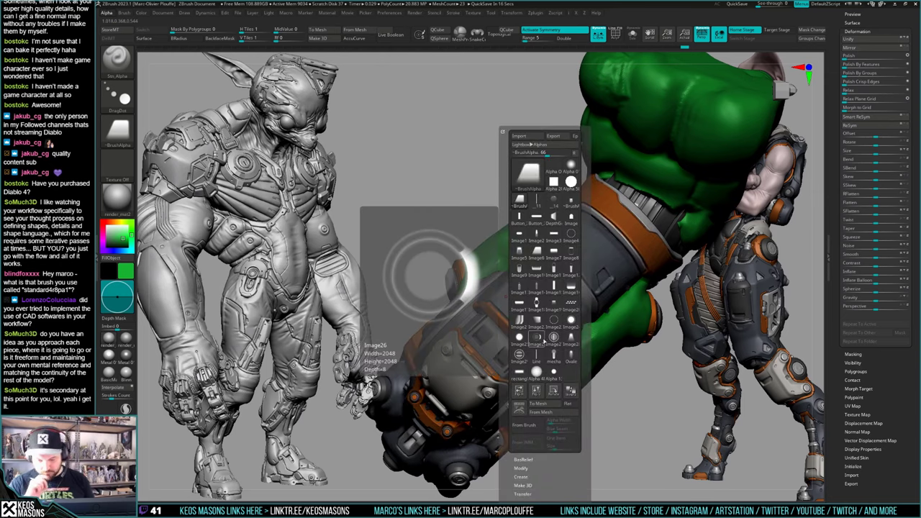
{"action": "left_click", "coordinate": [534, 335]}
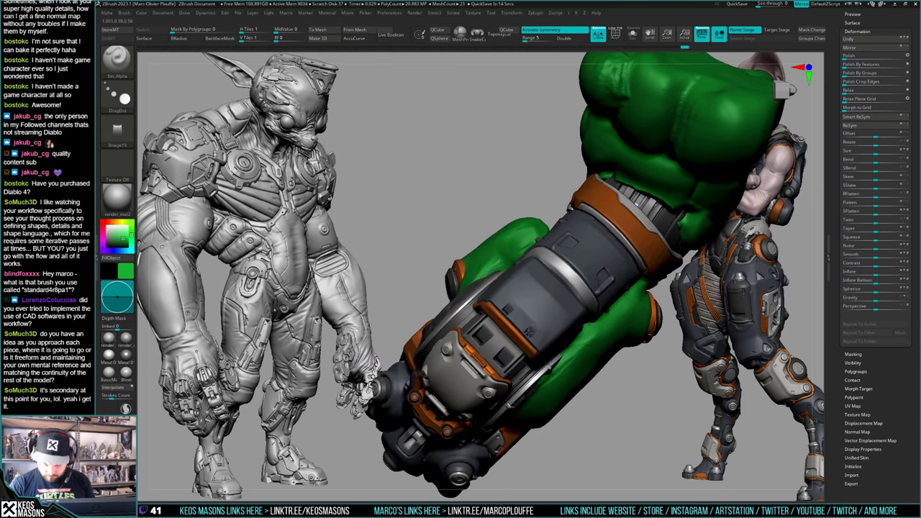
Step: Try stamping the block-shaped notch into the large dark plate near its orange trim, and undo the attempts
{"action": "left_click_drag", "start_coordinate": [528, 333], "coordinate": [530, 334]}
{"action": "key", "text": "ctrl+z"}
{"action": "mouse_move", "coordinate": [530, 333]}
{"action": "right_mouse_down"}
{"action": "mouse_move", "coordinate": [535, 323]}
{"action": "mouse_move", "coordinate": [551, 343]}
{"action": "mouse_move", "coordinate": [560, 319]}
{"action": "right_mouse_up"}
{"action": "right_click", "coordinate": [533, 331]}
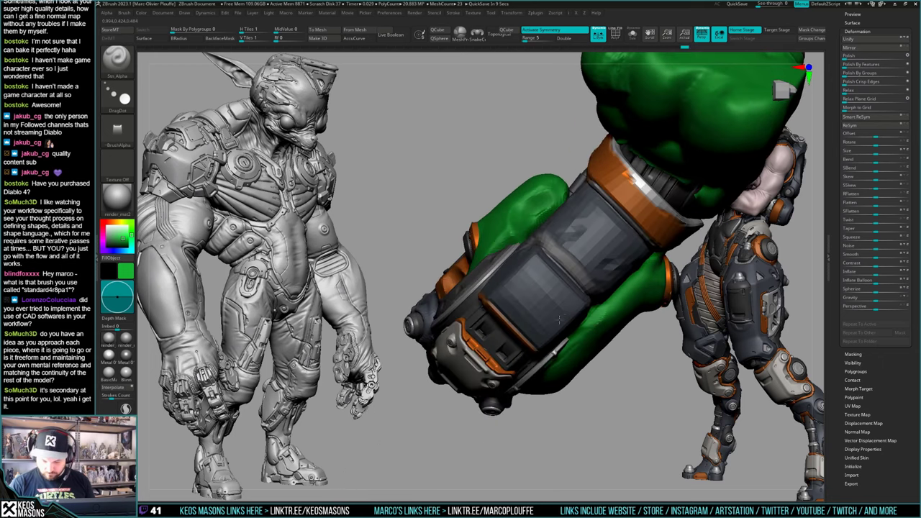
{"action": "key", "text": "ctrl+z"}
{"action": "key", "text": "ctrl+z"}
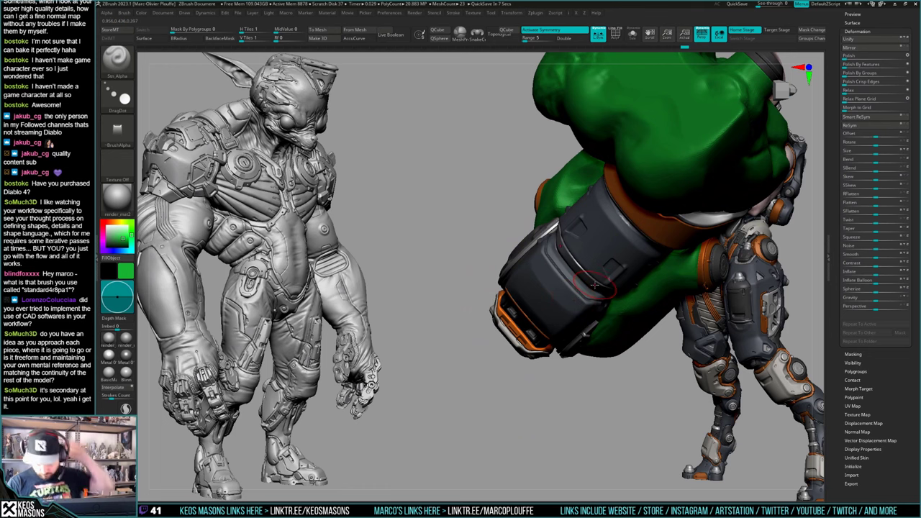
Step: Choose the Image7 rounded-rectangle alpha and adjust the brush's draw size for the armour's underside plates
{"action": "right_click_drag", "start_coordinate": [594, 285], "coordinate": [584, 165]}
{"action": "right_click_drag", "start_coordinate": [563, 245], "coordinate": [571, 293]}
{"action": "key", "text": "F4"}
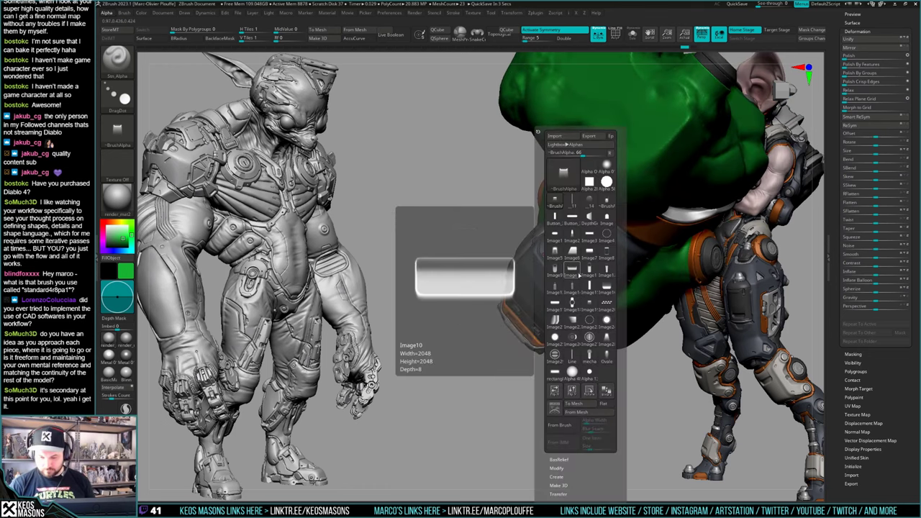
{"action": "left_click", "coordinate": [590, 252]}
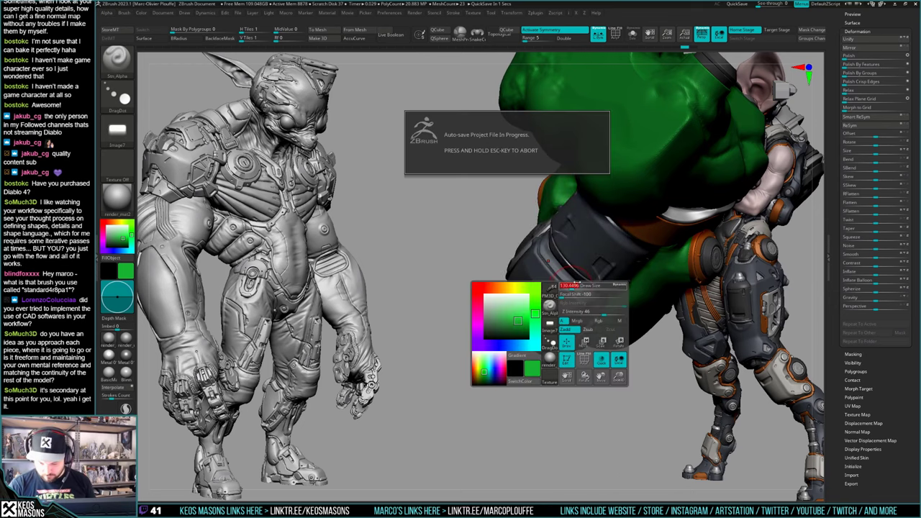
{"action": "key", "text": "space"}
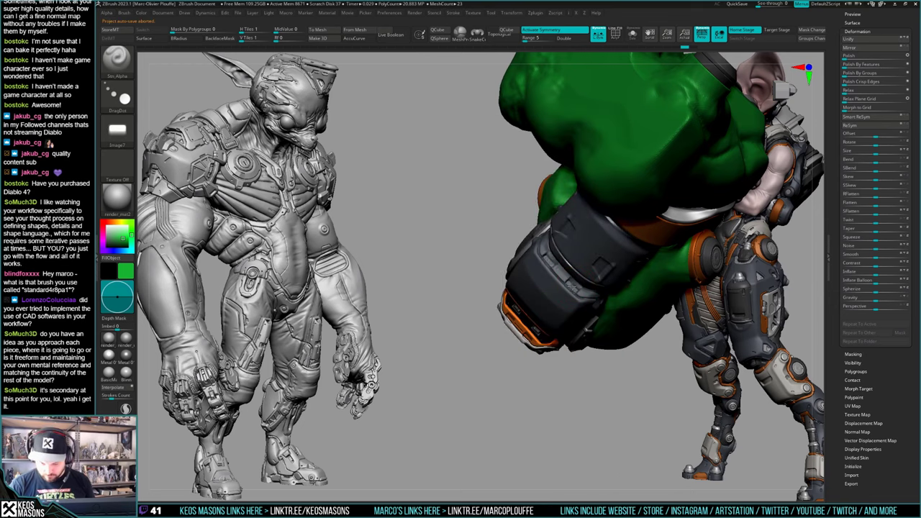
Step: Stamp the rounded-rectangle notch into the large dark underside plate, undoing and redoing the strokes to compare versions
{"action": "key", "text": "ctrl+z"}
{"action": "key", "text": "ctrl+z"}
{"action": "key", "text": "ctrl+z"}
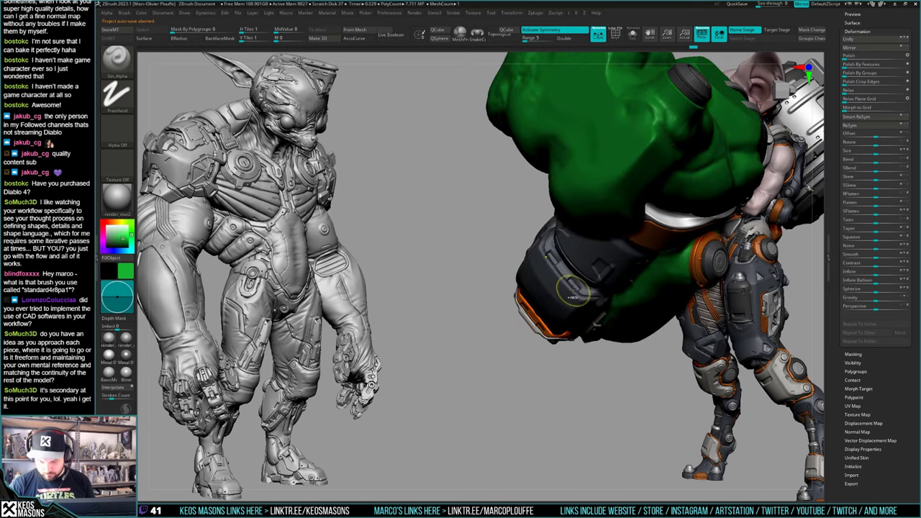
{"action": "key", "text": "ctrl+z"}
{"action": "key", "text": "space"}
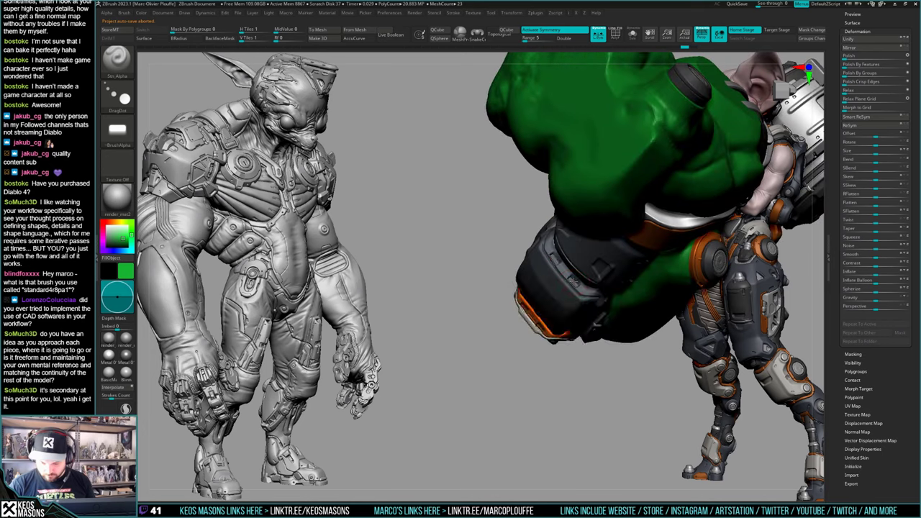
{"action": "key", "text": "ctrl+shift+z"}
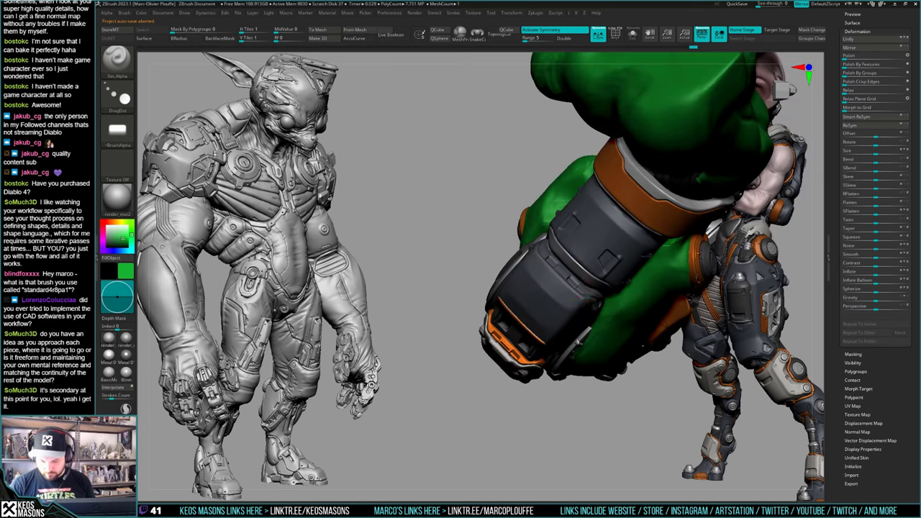
{"action": "key", "text": "ctrl+z"}
{"action": "key", "text": "ctrl+z"}
{"action": "key", "text": "ctrl+z"}
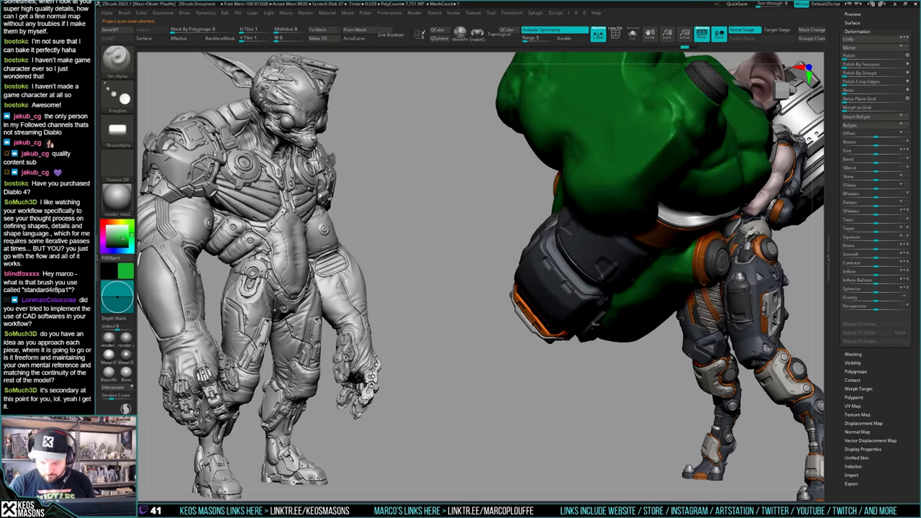
{"action": "key", "text": "ctrl+shift+z"}
{"action": "key", "text": "ctrl+shift+z"}
{"action": "key", "text": "ctrl+shift+z"}
{"action": "key", "text": "ctrl+shift+z"}
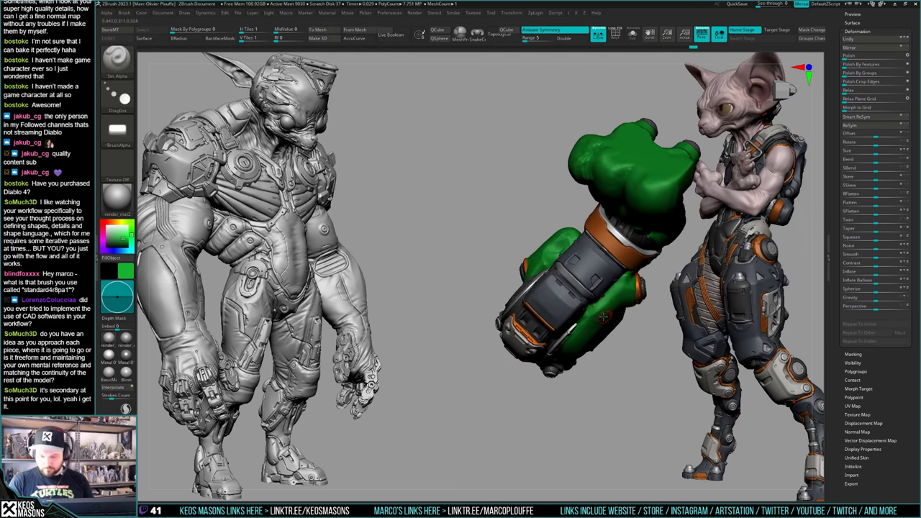
Step: Choose the round Image25 alpha for the DragDot brush, ready for the limb's lower side armour
{"action": "mouse_move", "coordinate": [592, 352]}
{"action": "right_mouse_down"}
{"action": "mouse_move", "coordinate": [575, 327]}
{"action": "mouse_move", "coordinate": [576, 353]}
{"action": "mouse_move", "coordinate": [557, 298]}
{"action": "mouse_move", "coordinate": [576, 338]}
{"action": "mouse_move", "coordinate": [613, 346]}
{"action": "mouse_move", "coordinate": [598, 345]}
{"action": "mouse_move", "coordinate": [596, 319]}
{"action": "mouse_move", "coordinate": [595, 345]}
{"action": "mouse_move", "coordinate": [581, 324]}
{"action": "right_mouse_up"}
{"action": "left_click_drag", "start_coordinate": [581, 324], "coordinate": [581, 343]}
{"action": "key", "text": "F2"}
{"action": "key", "text": "b"}
{"action": "key", "text": "F4"}
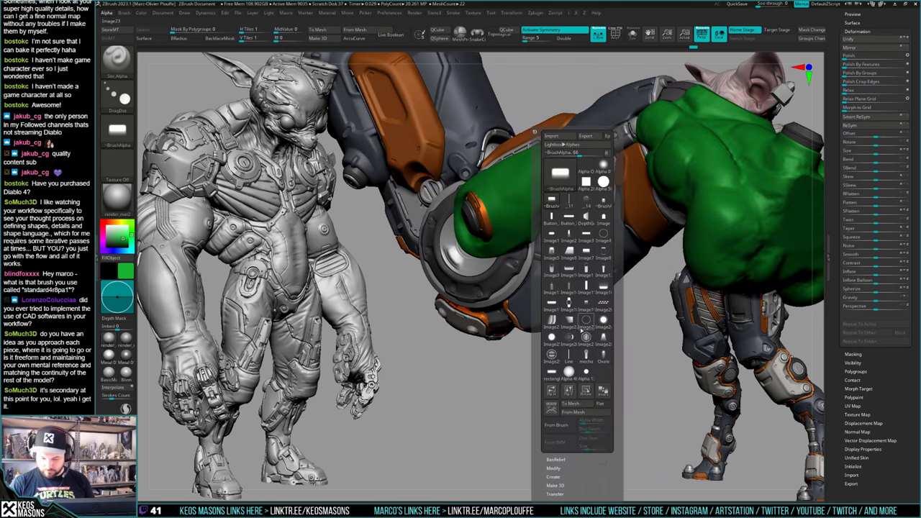
{"action": "mouse_move", "coordinate": [580, 324]}
{"action": "right_mouse_down"}
{"action": "mouse_move", "coordinate": [557, 306]}
{"action": "mouse_move", "coordinate": [551, 273]}
{"action": "mouse_move", "coordinate": [573, 273]}
{"action": "mouse_move", "coordinate": [574, 313]}
{"action": "right_mouse_up"}
{"action": "key", "text": "F4"}
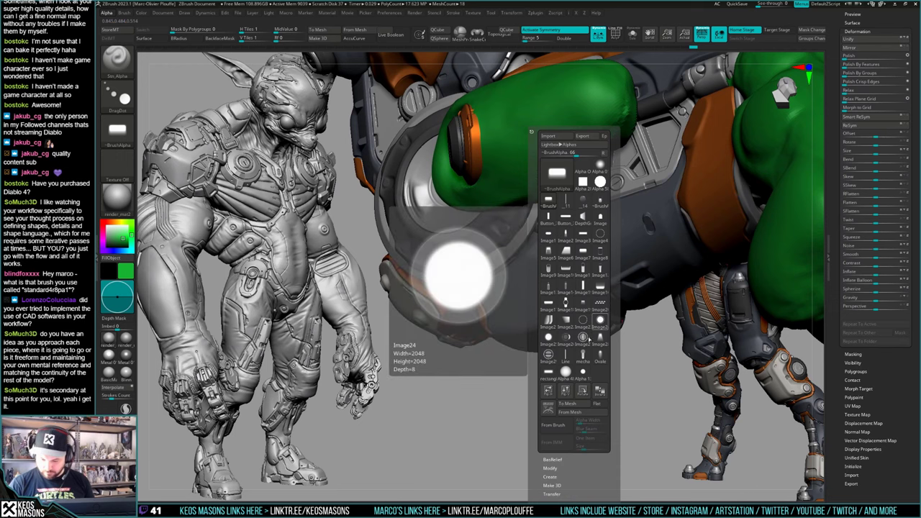
{"action": "left_click", "coordinate": [548, 337]}
Step: Stamp a round bolt into the lower dark side plate, adjusting Z Intensity and replacing the first stamp
{"action": "right_click", "coordinate": [551, 317]}
{"action": "right_click_drag", "start_coordinate": [552, 335], "coordinate": [559, 287]}
{"action": "left_click", "coordinate": [560, 274]}
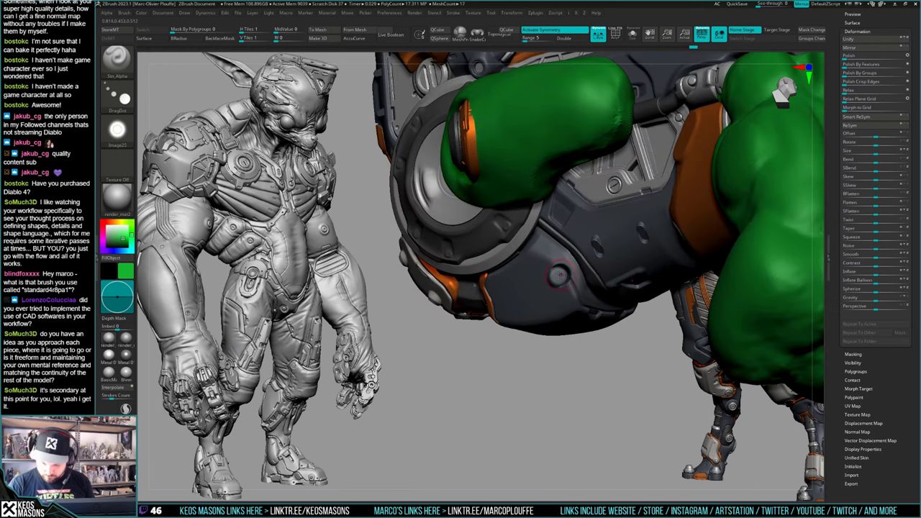
{"action": "key", "text": "space"}
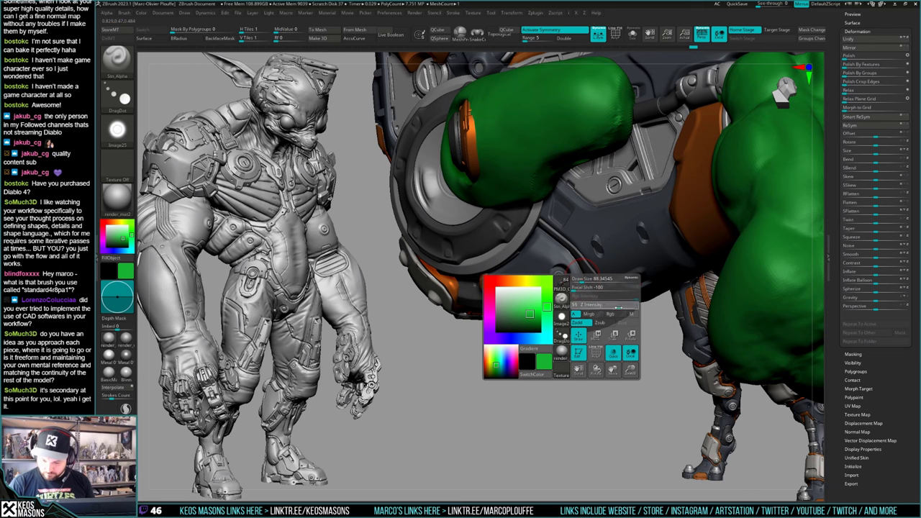
{"action": "key", "text": "ctrl+z"}
{"action": "left_click", "coordinate": [562, 272]}
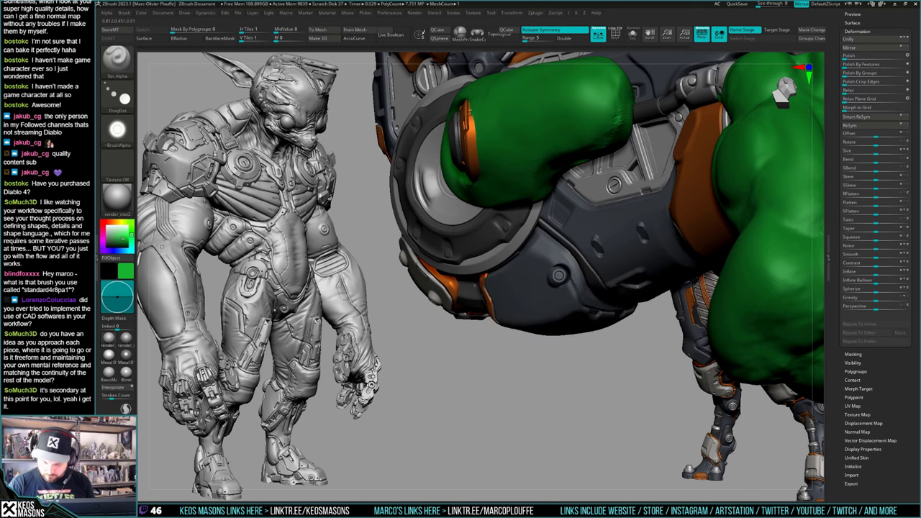
Step: Select the Stn_Alpha brush with the small pill-shaped Image1 alpha
{"action": "mouse_move", "coordinate": [561, 275]}
{"action": "right_mouse_down"}
{"action": "mouse_move", "coordinate": [569, 319]}
{"action": "mouse_move", "coordinate": [566, 291]}
{"action": "mouse_move", "coordinate": [554, 311]}
{"action": "mouse_move", "coordinate": [584, 315]}
{"action": "right_mouse_up"}
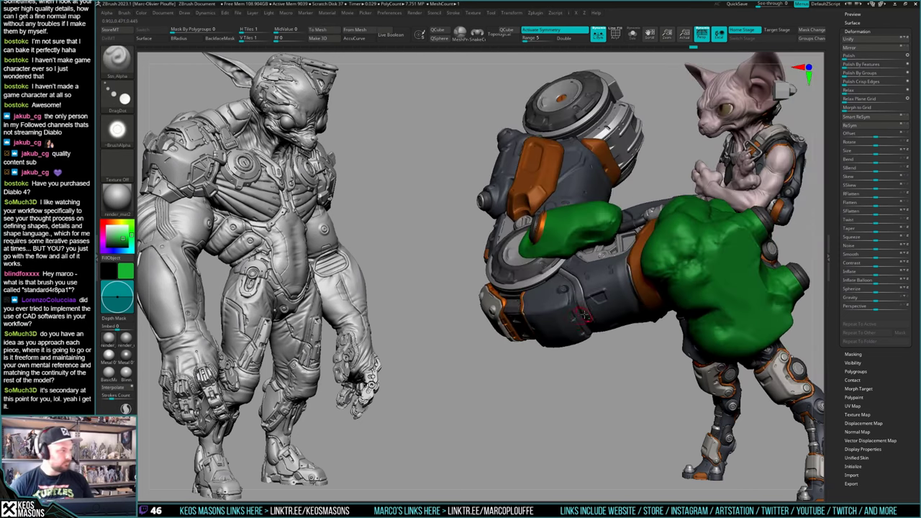
{"action": "left_click_drag", "start_coordinate": [582, 316], "coordinate": [559, 344]}
{"action": "right_click_drag", "start_coordinate": [572, 324], "coordinate": [570, 344]}
{"action": "left_click_drag", "start_coordinate": [569, 343], "coordinate": [577, 326]}
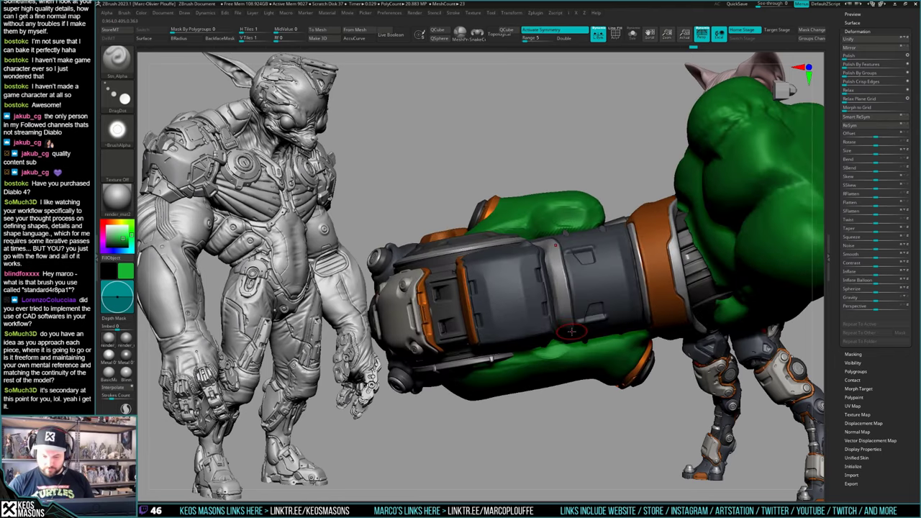
{"action": "right_click_drag", "start_coordinate": [572, 332], "coordinate": [567, 342]}
{"action": "key", "text": "space"}
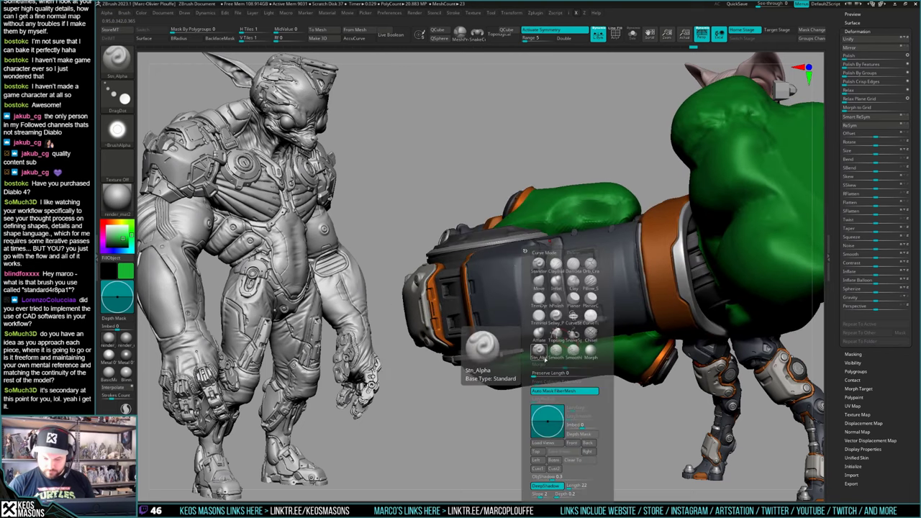
{"action": "left_click", "coordinate": [545, 359]}
{"action": "right_click_drag", "start_coordinate": [549, 349], "coordinate": [583, 311]}
{"action": "key", "text": "F4"}
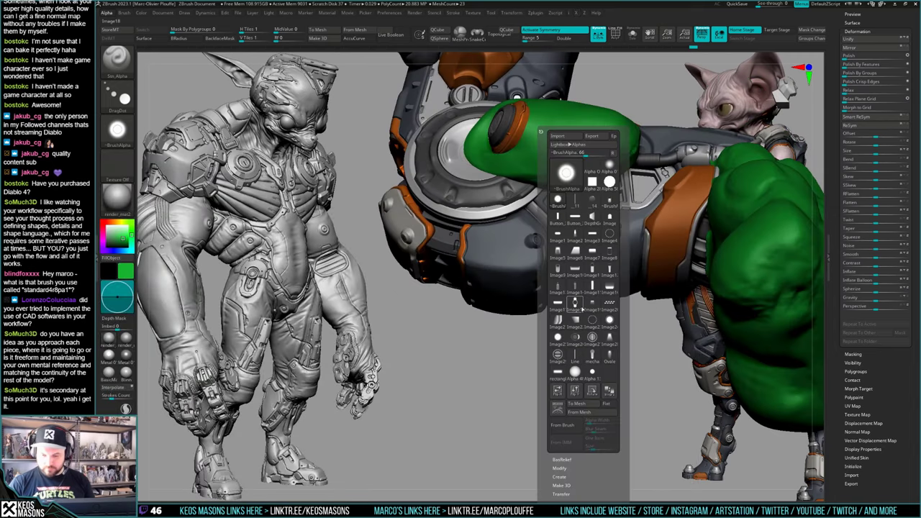
{"action": "left_click", "coordinate": [557, 235]}
Step: Stamp small pill-shaped slots into the dark plate below the orange panel, adjusting the draw size and undoing a misplaced stamp
{"action": "right_click_drag", "start_coordinate": [556, 241], "coordinate": [461, 306]}
{"action": "key", "text": "space"}
{"action": "key", "text": "space"}
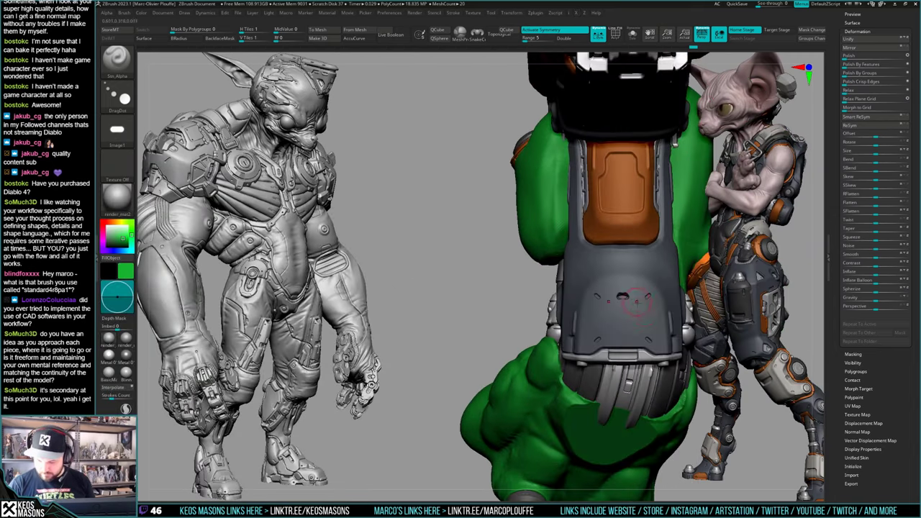
{"action": "key", "text": "ctrl+z"}
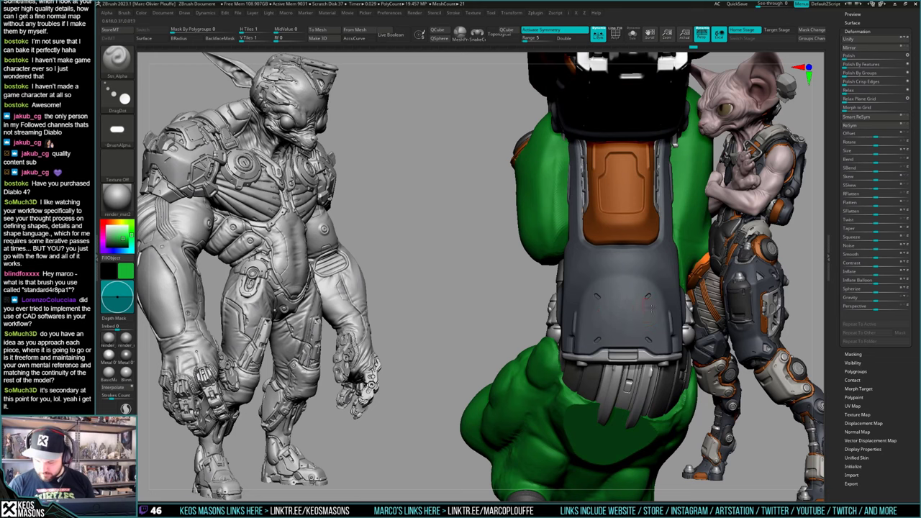
{"action": "left_click", "coordinate": [650, 309]}
{"action": "key", "text": "space"}
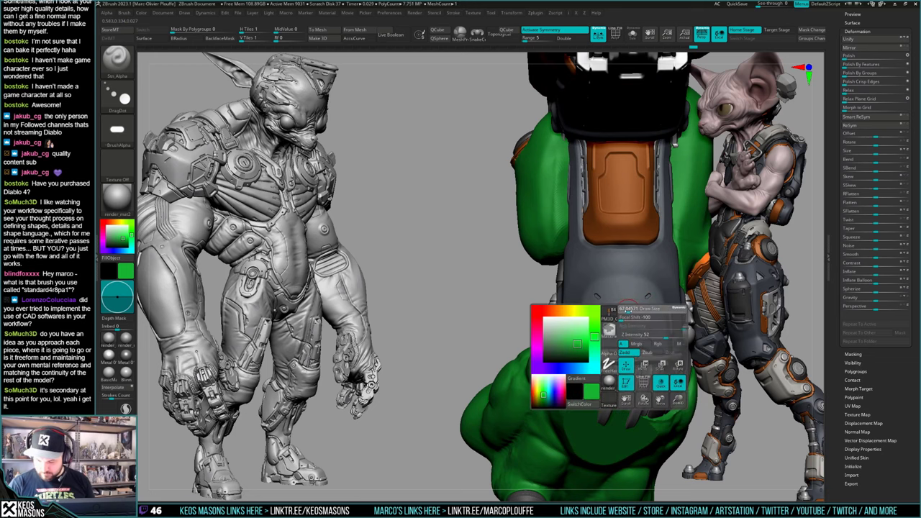
{"action": "key", "text": "ctrl"}
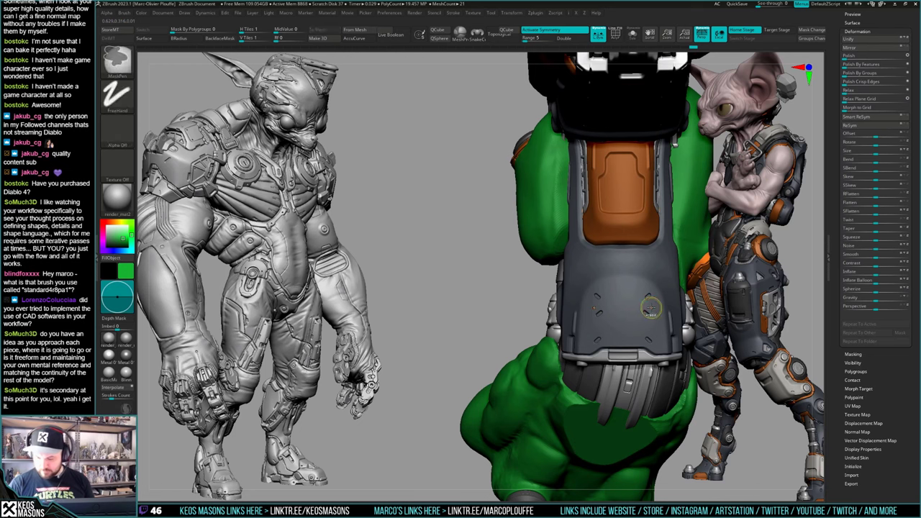
{"action": "key", "text": "space"}
Step: Try stamping the pill-shaped slot into the dark side plate beside the large disc, and undo it
{"action": "mouse_move", "coordinate": [650, 310]}
{"action": "right_mouse_down"}
{"action": "mouse_move", "coordinate": [651, 241]}
{"action": "mouse_move", "coordinate": [612, 309]}
{"action": "mouse_move", "coordinate": [620, 319]}
{"action": "mouse_move", "coordinate": [589, 292]}
{"action": "mouse_move", "coordinate": [604, 282]}
{"action": "right_mouse_up"}
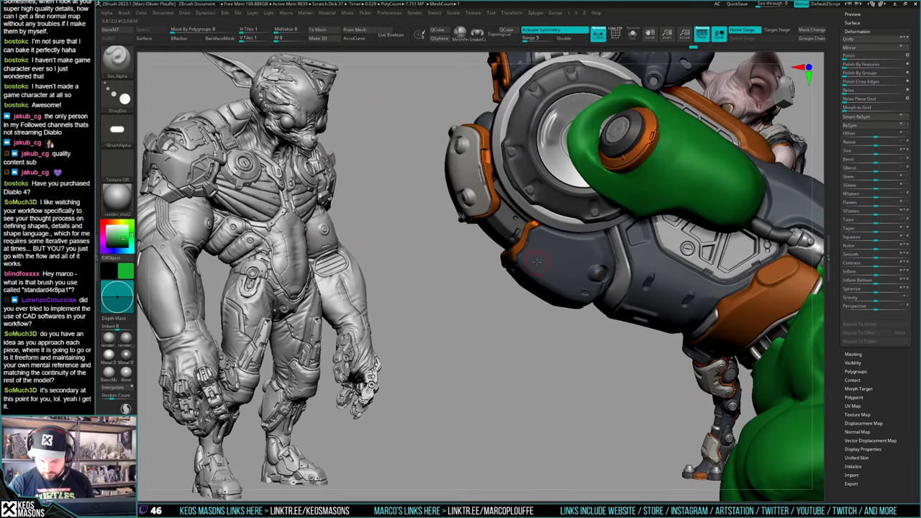
{"action": "right_click_drag", "start_coordinate": [536, 262], "coordinate": [531, 257]}
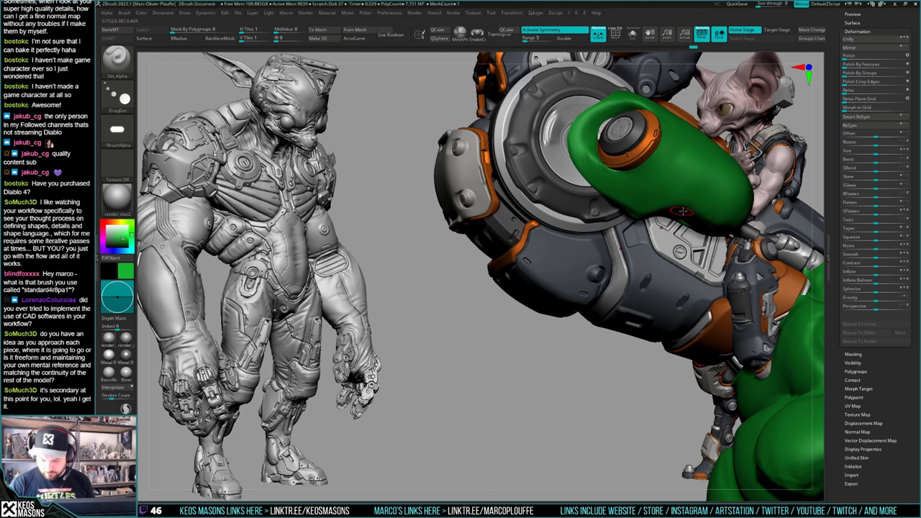
{"action": "right_click_drag", "start_coordinate": [682, 210], "coordinate": [619, 216]}
{"action": "mouse_move", "coordinate": [582, 306]}
{"action": "right_mouse_down"}
{"action": "mouse_move", "coordinate": [634, 288]}
{"action": "mouse_move", "coordinate": [654, 254]}
{"action": "right_mouse_up"}
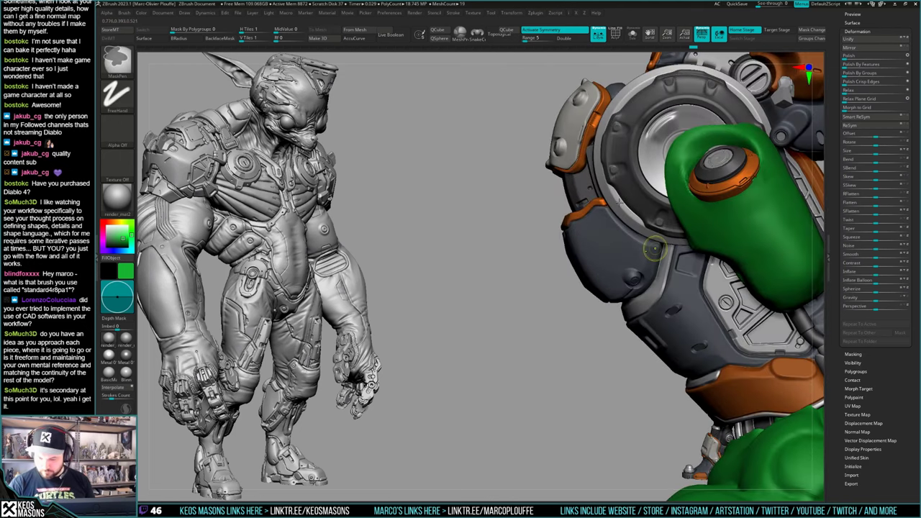
{"action": "right_click_drag", "start_coordinate": [619, 202], "coordinate": [599, 219]}
{"action": "left_click_drag", "start_coordinate": [600, 215], "coordinate": [632, 224]}
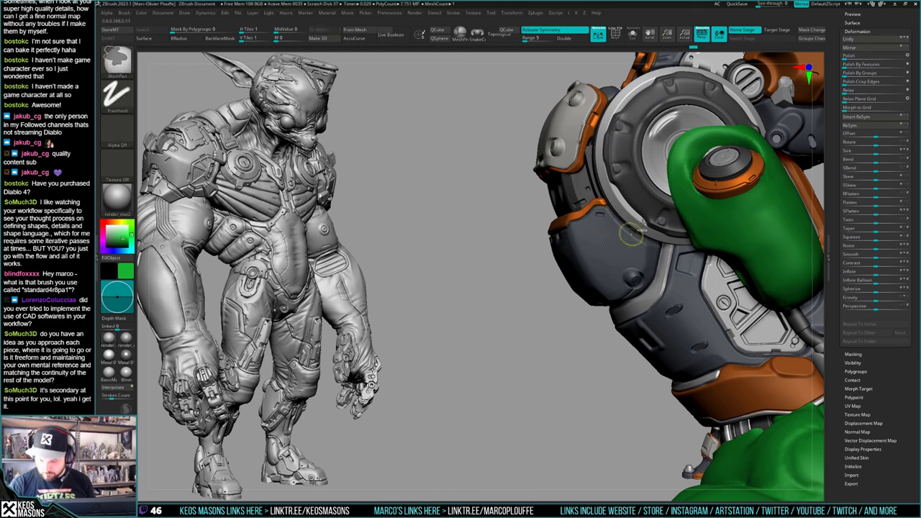
{"action": "key", "text": "ctrl+z"}
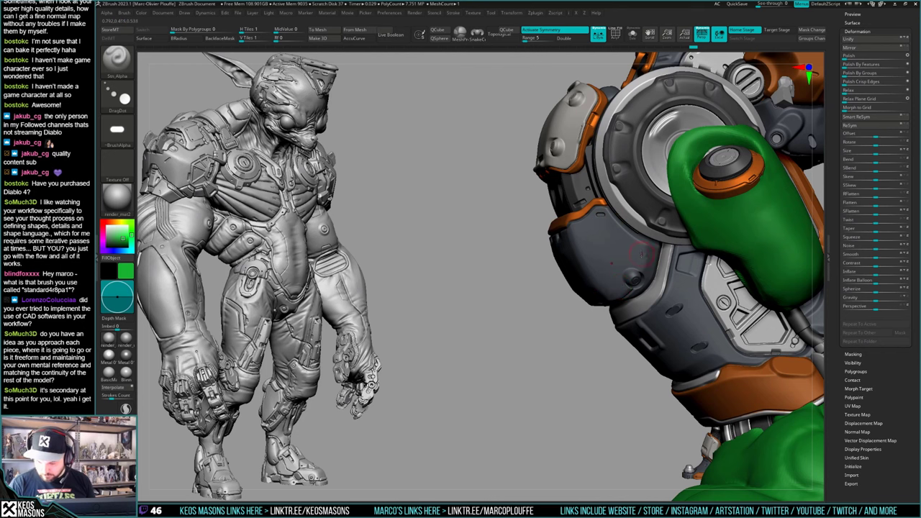
Step: Choose the gradient rectangle alpha for the Stn_Alpha brush and stamp a recessed bracket into the centre of the trim between the underside plates
{"action": "right_click_drag", "start_coordinate": [644, 272], "coordinate": [676, 270], "text": "ctrl"}
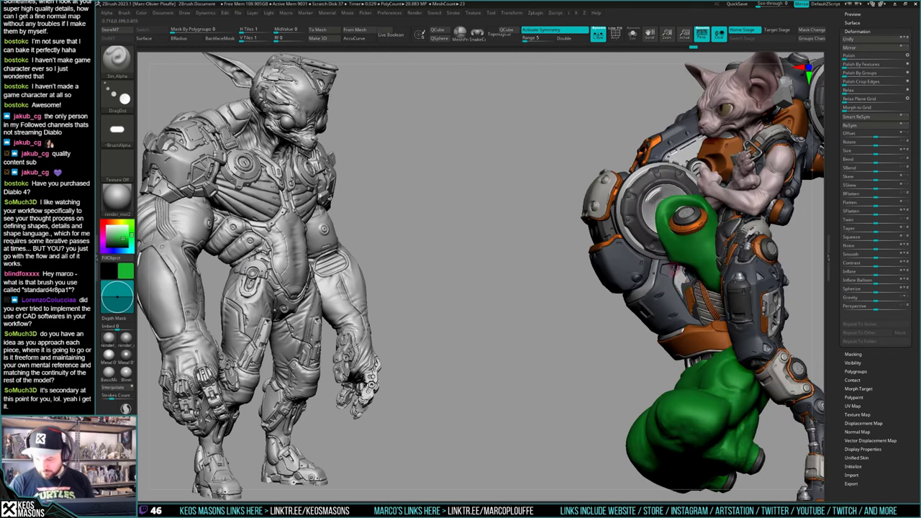
{"action": "mouse_move", "coordinate": [697, 309]}
{"action": "right_mouse_down"}
{"action": "mouse_move", "coordinate": [612, 306]}
{"action": "mouse_move", "coordinate": [598, 344]}
{"action": "mouse_move", "coordinate": [616, 309]}
{"action": "mouse_move", "coordinate": [601, 313]}
{"action": "mouse_move", "coordinate": [610, 266]}
{"action": "right_mouse_up"}
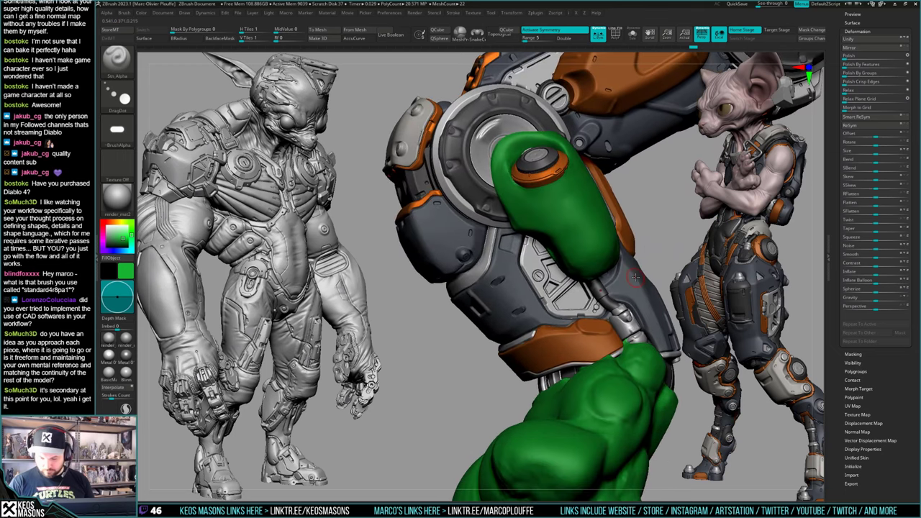
{"action": "right_click_drag", "start_coordinate": [662, 277], "coordinate": [648, 301]}
{"action": "right_click_drag", "start_coordinate": [664, 341], "coordinate": [644, 309], "text": "alt"}
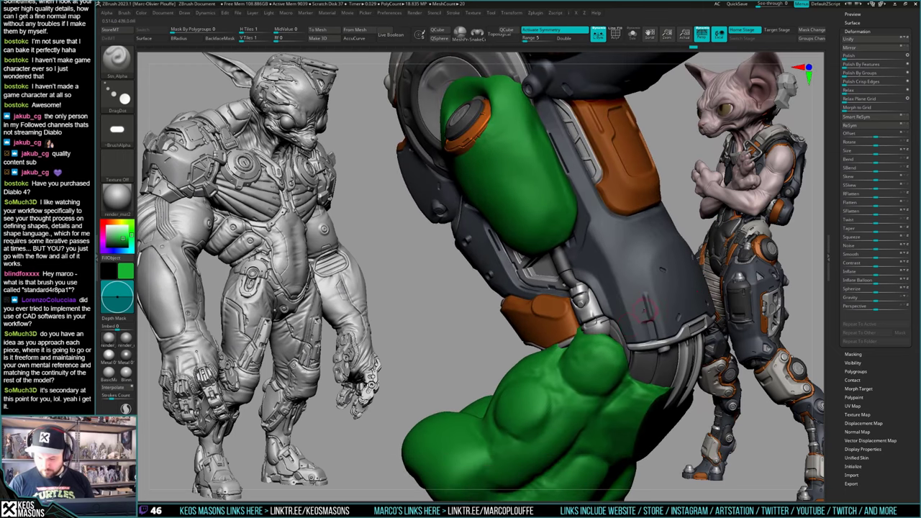
{"action": "right_click_drag", "start_coordinate": [576, 365], "coordinate": [578, 276]}
{"action": "right_click_drag", "start_coordinate": [651, 268], "coordinate": [578, 307]}
{"action": "mouse_move", "coordinate": [513, 316]}
{"action": "right_mouse_down"}
{"action": "mouse_move", "coordinate": [580, 329]}
{"action": "mouse_move", "coordinate": [546, 295]}
{"action": "mouse_move", "coordinate": [532, 250]}
{"action": "right_mouse_up"}
{"action": "key", "text": "space"}
{"action": "left_click", "coordinate": [545, 350]}
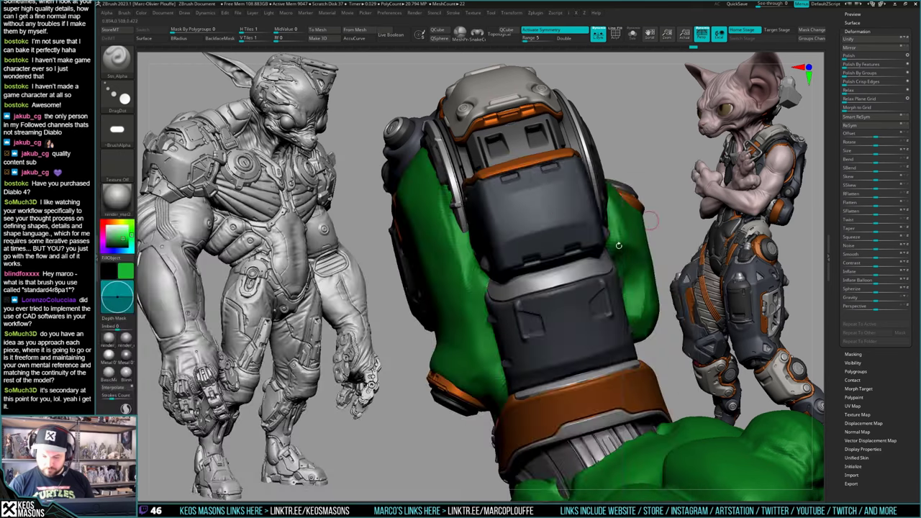
{"action": "key", "text": "a"}
{"action": "left_click", "coordinate": [575, 270]}
{"action": "mouse_move", "coordinate": [540, 270]}
{"action": "right_mouse_down"}
{"action": "mouse_move", "coordinate": [578, 278]}
{"action": "mouse_move", "coordinate": [639, 269]}
{"action": "mouse_move", "coordinate": [594, 248]}
{"action": "right_mouse_up"}
{"action": "key", "text": "space"}
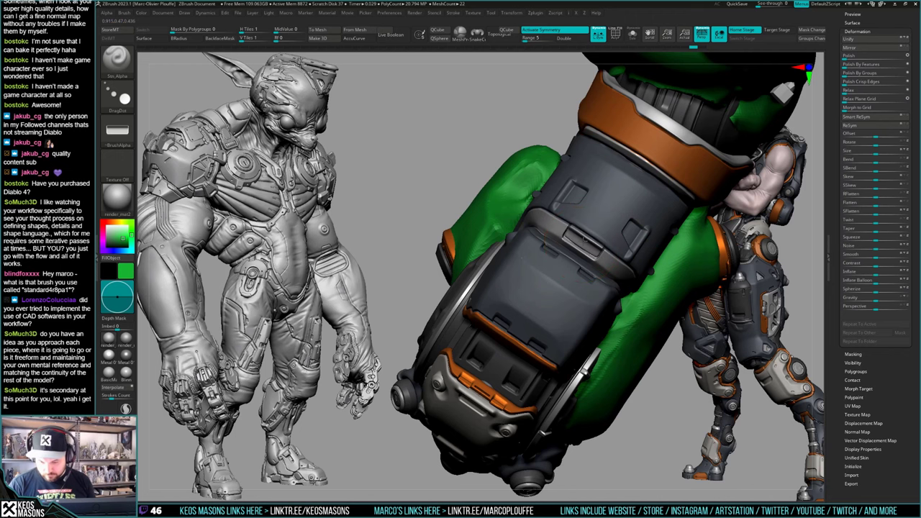
Step: Try carving the long Image17 bar alpha into the dark armour beside the trapezoid recess, and adjust the brush's Z Intensity
{"action": "mouse_move", "coordinate": [585, 235]}
{"action": "right_mouse_down", "text": "ctrl"}
{"action": "mouse_move", "coordinate": [598, 189]}
{"action": "mouse_move", "coordinate": [602, 315]}
{"action": "mouse_move", "coordinate": [580, 325]}
{"action": "mouse_move", "coordinate": [575, 374]}
{"action": "mouse_move", "coordinate": [567, 326]}
{"action": "mouse_move", "coordinate": [531, 316]}
{"action": "mouse_move", "coordinate": [533, 285]}
{"action": "right_mouse_up", "text": "ctrl"}
{"action": "key", "text": "F4"}
{"action": "left_click", "coordinate": [541, 304]}
{"action": "left_click", "coordinate": [537, 314], "text": "alt"}
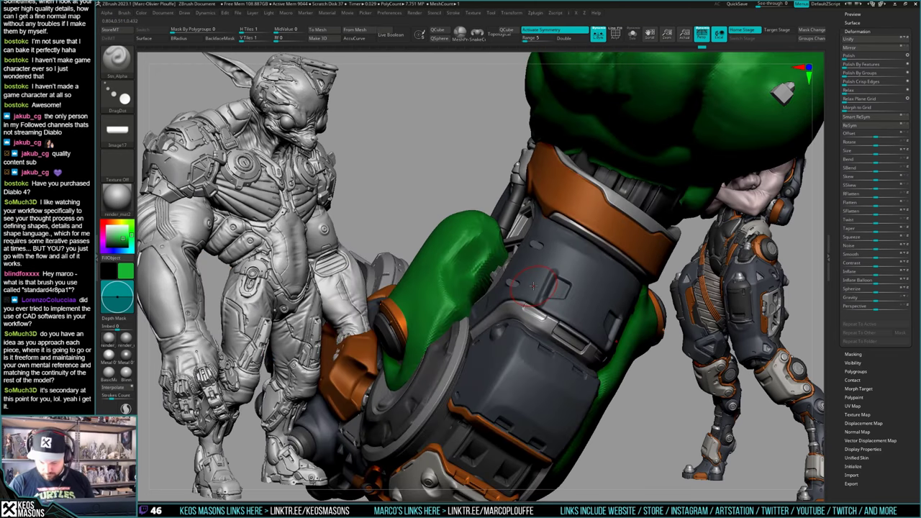
{"action": "key", "text": "space"}
{"action": "left_click_drag", "start_coordinate": [603, 342], "coordinate": [614, 342]}
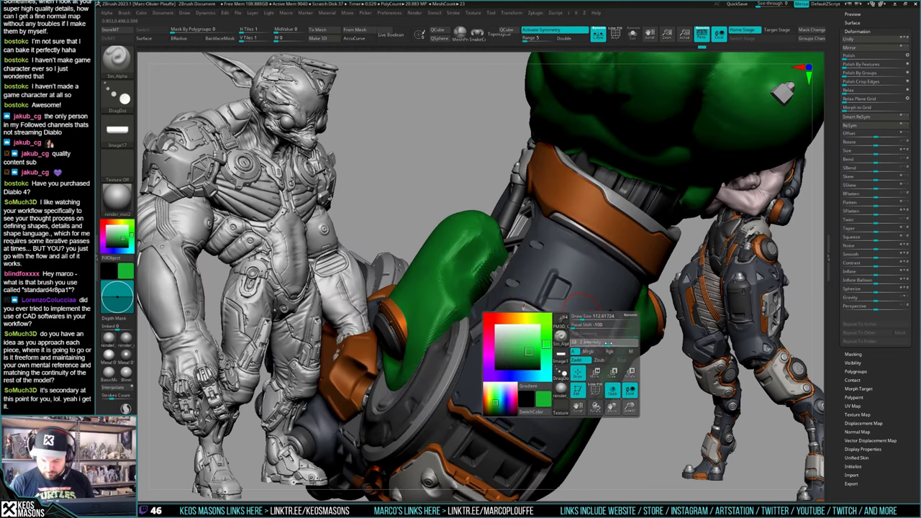
Step: Try the thin vertical _11 line alpha at a smaller draw size on the side armour, briefly isolating the armour to check it
{"action": "right_click_drag", "start_coordinate": [615, 327], "coordinate": [534, 317]}
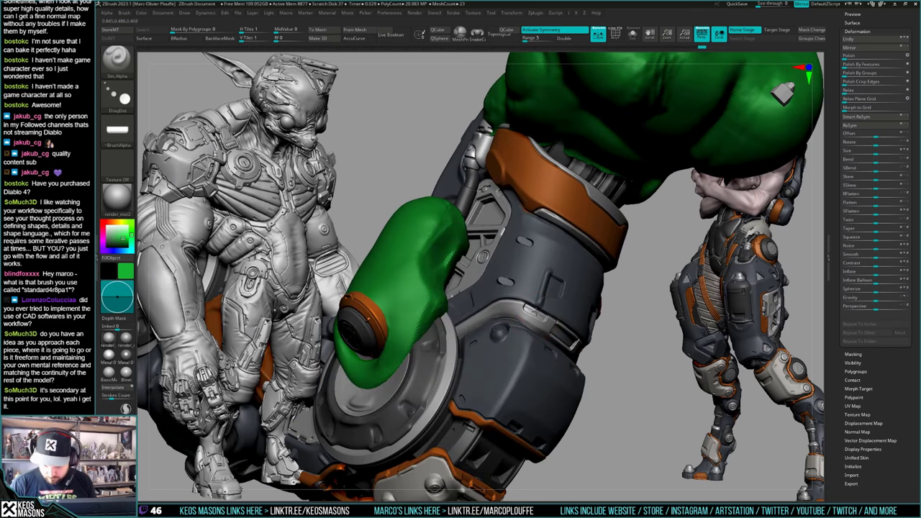
{"action": "mouse_move", "coordinate": [603, 396]}
{"action": "right_mouse_down", "text": "ctrl"}
{"action": "mouse_move", "coordinate": [606, 352]}
{"action": "mouse_move", "coordinate": [592, 353]}
{"action": "mouse_move", "coordinate": [592, 327]}
{"action": "mouse_move", "coordinate": [595, 367]}
{"action": "mouse_move", "coordinate": [544, 351]}
{"action": "right_mouse_up", "text": "ctrl"}
{"action": "key", "text": "space"}
{"action": "left_click", "coordinate": [543, 351]}
{"action": "key", "text": "a"}
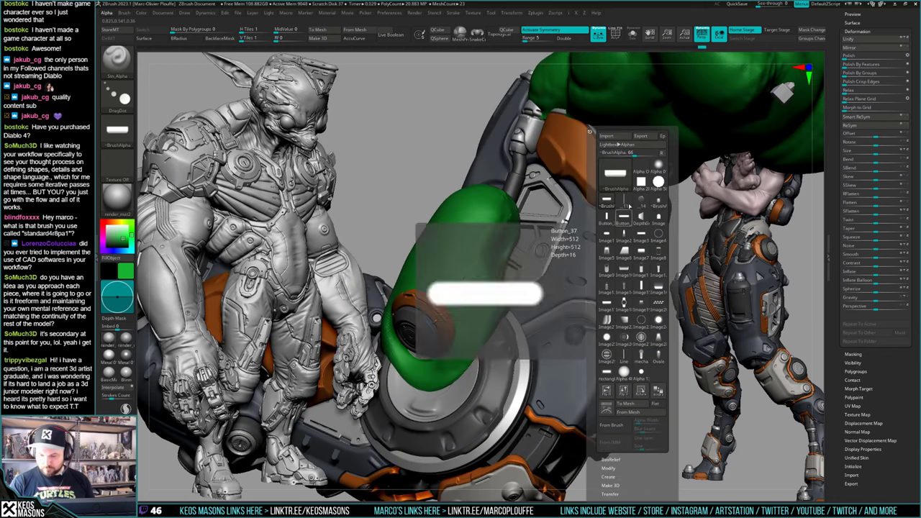
{"action": "left_click", "coordinate": [611, 290]}
{"action": "key", "text": "space"}
{"action": "left_click_drag", "start_coordinate": [544, 314], "coordinate": [532, 314]}
{"action": "key", "text": "alt+s"}
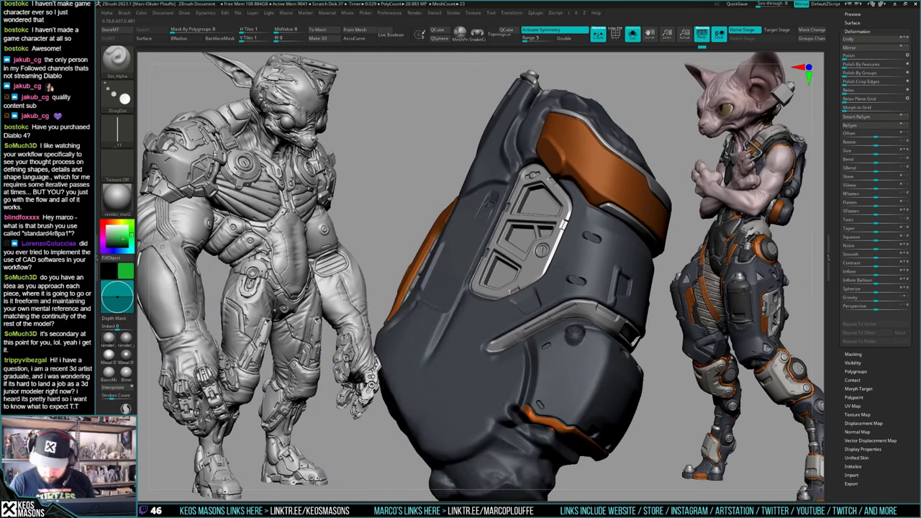
{"action": "key", "text": "alt+s"}
{"action": "mouse_move", "coordinate": [543, 317]}
{"action": "right_mouse_down", "text": "ctrl"}
{"action": "mouse_move", "coordinate": [551, 288]}
{"action": "mouse_move", "coordinate": [598, 359]}
{"action": "right_mouse_up", "text": "ctrl"}
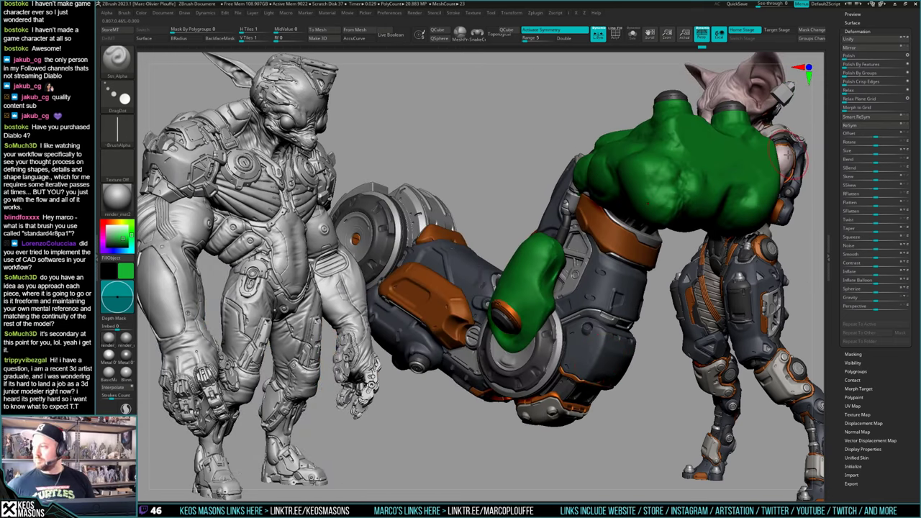
Step: Stamp a recessed rectangular slot into the centre of the light trim on the orange collar with the gradient rectangle alpha, undoing a misplaced stamp
{"action": "mouse_move", "coordinate": [621, 269]}
{"action": "right_mouse_down"}
{"action": "mouse_move", "coordinate": [579, 305]}
{"action": "mouse_move", "coordinate": [625, 280]}
{"action": "mouse_move", "coordinate": [575, 308]}
{"action": "mouse_move", "coordinate": [611, 270]}
{"action": "mouse_move", "coordinate": [652, 257]}
{"action": "mouse_move", "coordinate": [536, 438]}
{"action": "mouse_move", "coordinate": [561, 341]}
{"action": "mouse_move", "coordinate": [497, 260]}
{"action": "mouse_move", "coordinate": [518, 317]}
{"action": "mouse_move", "coordinate": [552, 250]}
{"action": "mouse_move", "coordinate": [542, 265]}
{"action": "right_mouse_up"}
{"action": "key", "text": "space"}
{"action": "key", "text": "a"}
{"action": "left_click", "coordinate": [553, 270]}
{"action": "key", "text": "space"}
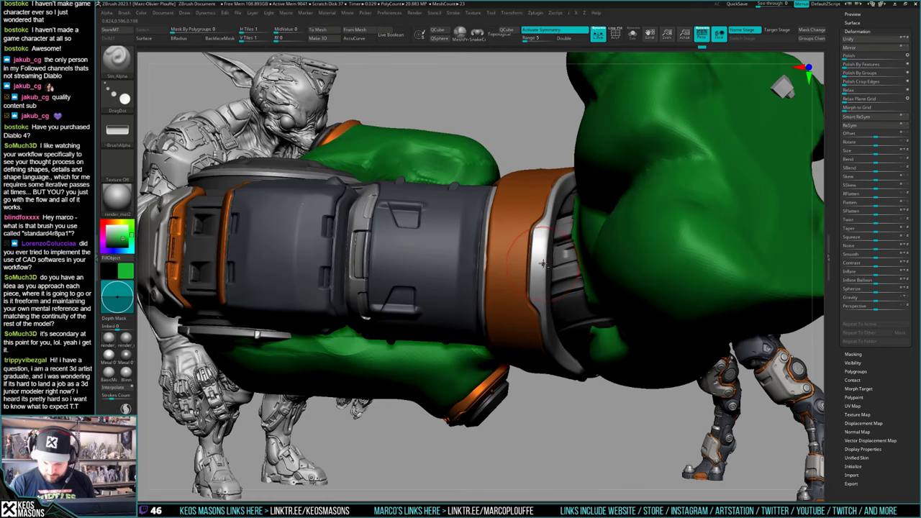
{"action": "key", "text": "ctrl"}
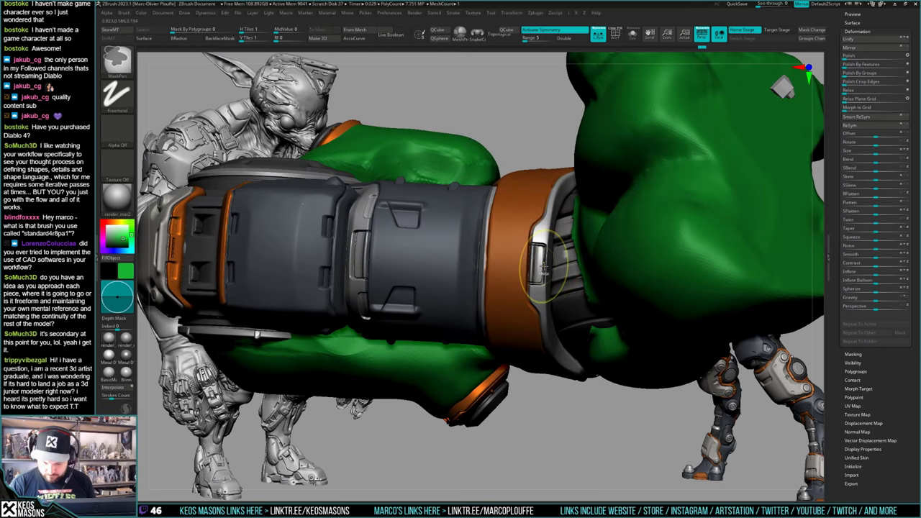
{"action": "key", "text": "ctrl+z"}
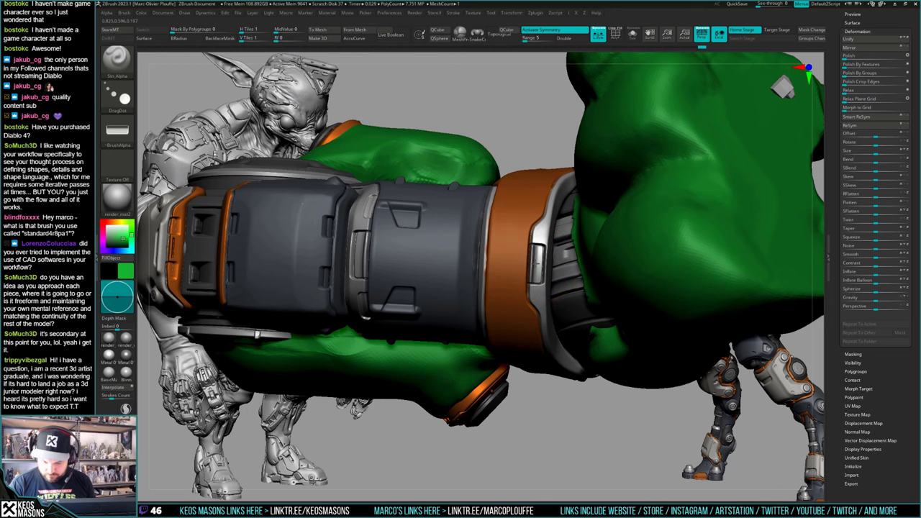
Step: Select the Stn_Alpha brush again and choose the Image7 alpha for it
{"action": "mouse_move", "coordinate": [538, 264]}
{"action": "right_mouse_down"}
{"action": "mouse_move", "coordinate": [539, 310]}
{"action": "mouse_move", "coordinate": [538, 281]}
{"action": "right_mouse_up"}
{"action": "mouse_move", "coordinate": [539, 281]}
{"action": "right_mouse_down"}
{"action": "mouse_move", "coordinate": [541, 341]}
{"action": "mouse_move", "coordinate": [530, 341]}
{"action": "right_mouse_up"}
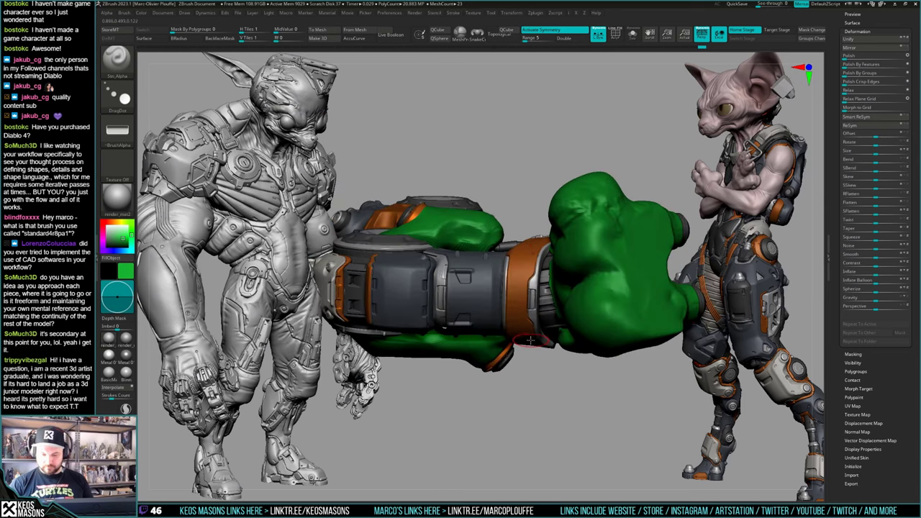
{"action": "key", "text": "space"}
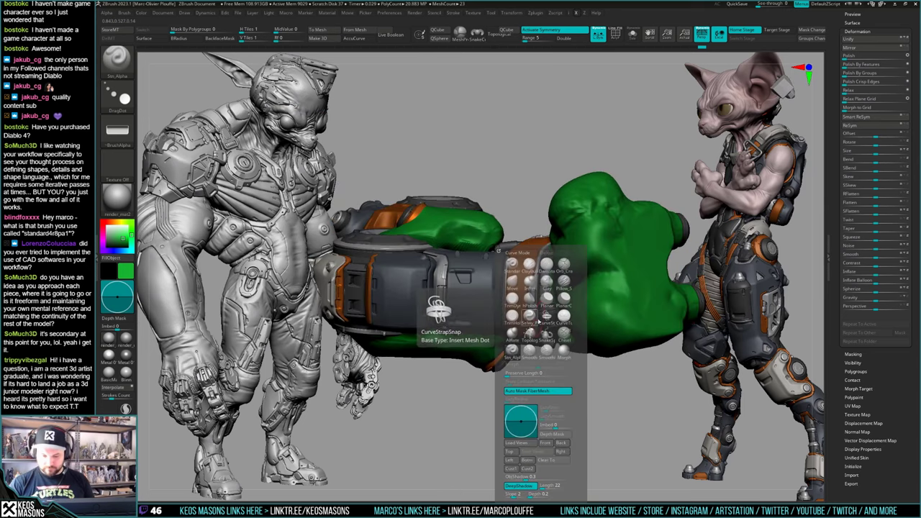
{"action": "left_click", "coordinate": [513, 351]}
{"action": "mouse_move", "coordinate": [542, 323]}
{"action": "right_mouse_down"}
{"action": "mouse_move", "coordinate": [538, 307]}
{"action": "mouse_move", "coordinate": [550, 293]}
{"action": "right_mouse_up"}
{"action": "key", "text": "F4"}
{"action": "left_click", "coordinate": [556, 304]}
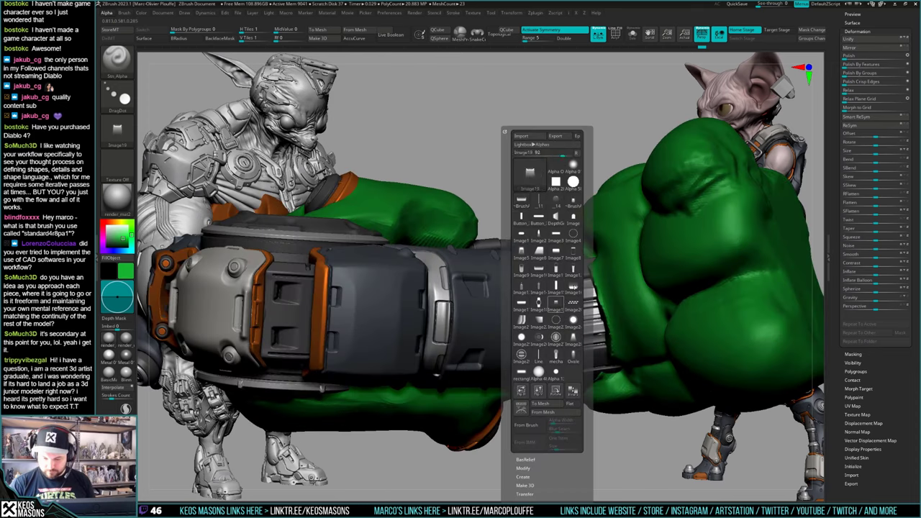
{"action": "key", "text": "F4"}
{"action": "left_click", "coordinate": [556, 253]}
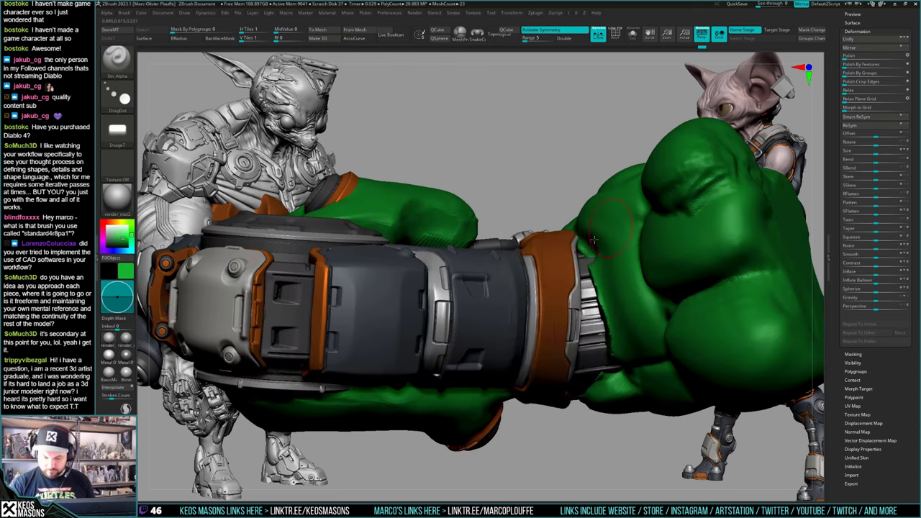
Step: Stamp small notches with the Image7 alpha into the thin light trim between the dark underside plate and the orange collar
{"action": "right_click_drag", "start_coordinate": [549, 294], "coordinate": [529, 316]}
{"action": "key", "text": "space"}
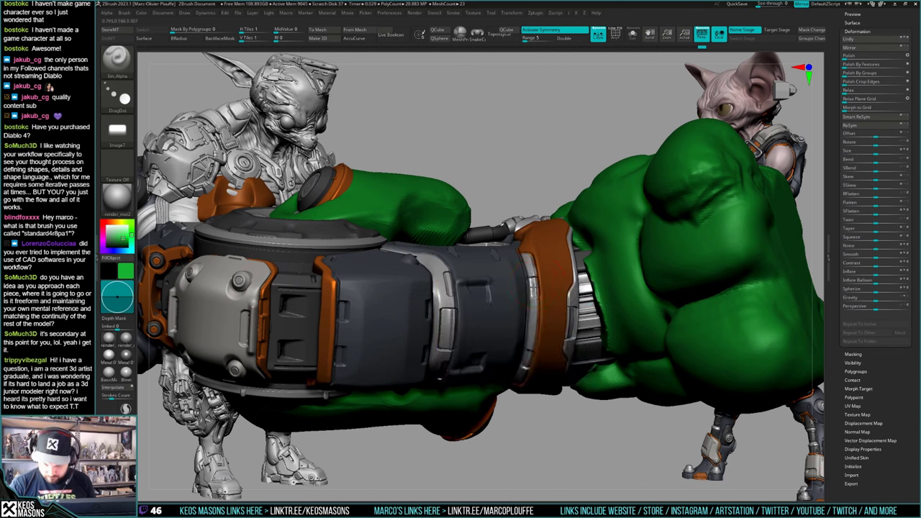
{"action": "key", "text": "space"}
{"action": "left_click", "coordinate": [533, 285]}
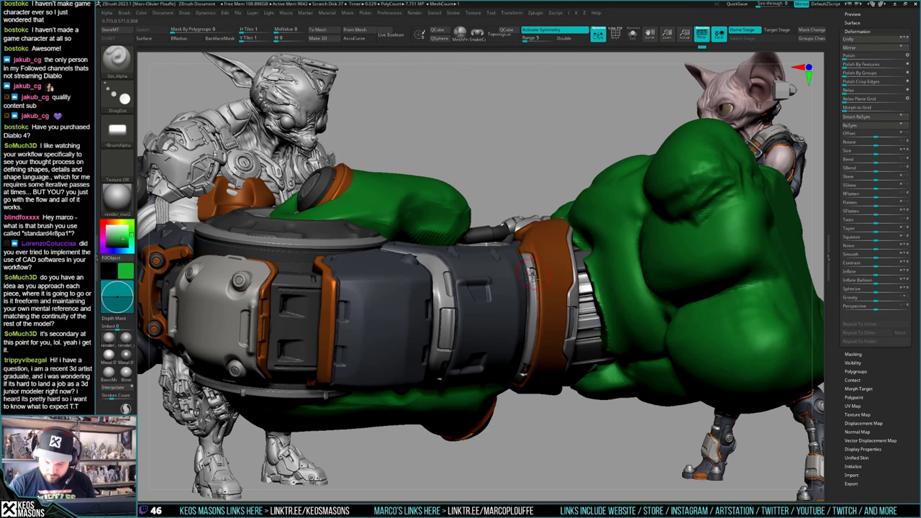
{"action": "mouse_move", "coordinate": [532, 276]}
{"action": "right_mouse_down"}
{"action": "mouse_move", "coordinate": [529, 315]}
{"action": "mouse_move", "coordinate": [534, 287]}
{"action": "mouse_move", "coordinate": [550, 291]}
{"action": "mouse_move", "coordinate": [561, 341]}
{"action": "mouse_move", "coordinate": [555, 400]}
{"action": "mouse_move", "coordinate": [553, 334]}
{"action": "mouse_move", "coordinate": [539, 299]}
{"action": "right_mouse_up"}
{"action": "right_click", "coordinate": [554, 334]}
{"action": "left_click", "coordinate": [536, 265]}
{"action": "key", "text": "space"}
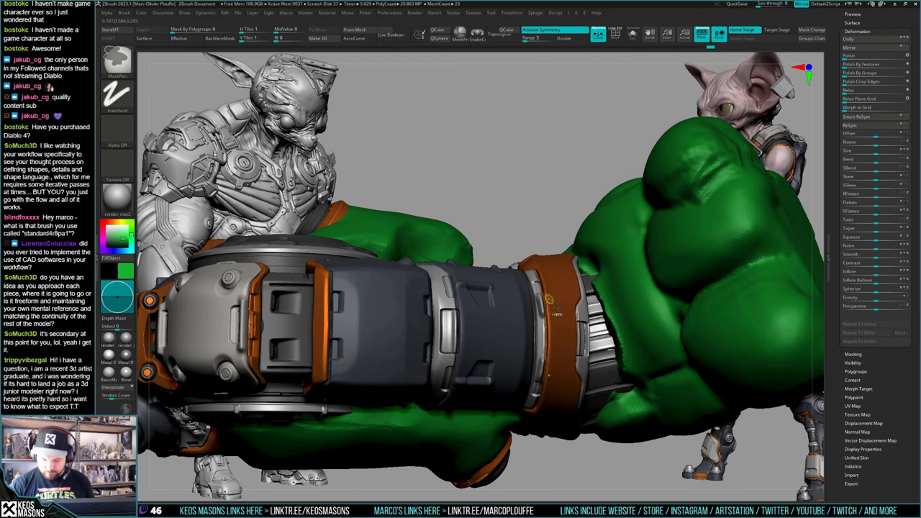
Step: Switch to the customised Standard brush with the Dots stroke and touch up the trim around the orange collar
{"action": "key", "text": "ctrl+F3"}
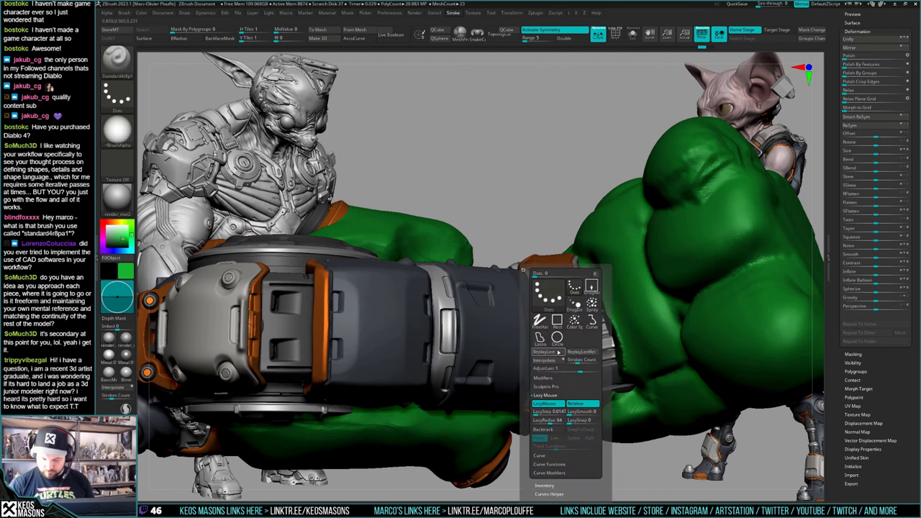
{"action": "mouse_move", "coordinate": [625, 154]}
{"action": "right_mouse_down"}
{"action": "mouse_move", "coordinate": [534, 358]}
{"action": "mouse_move", "coordinate": [576, 324]}
{"action": "right_mouse_up"}
{"action": "key", "text": "space"}
{"action": "right_click_drag", "start_coordinate": [592, 277], "coordinate": [609, 250]}
{"action": "left_click", "coordinate": [608, 264], "text": "alt"}
{"action": "right_click_drag", "start_coordinate": [622, 314], "coordinate": [582, 347]}
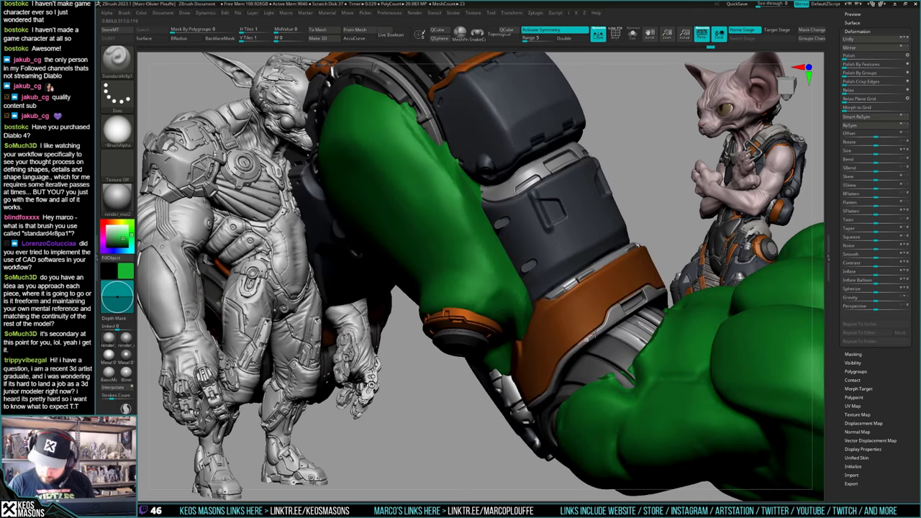
{"action": "mouse_move", "coordinate": [597, 386]}
{"action": "right_mouse_down", "text": "ctrl"}
{"action": "mouse_move", "coordinate": [578, 299]}
{"action": "mouse_move", "coordinate": [651, 246]}
{"action": "mouse_move", "coordinate": [583, 358]}
{"action": "mouse_move", "coordinate": [606, 359]}
{"action": "mouse_move", "coordinate": [538, 386]}
{"action": "right_mouse_up", "text": "ctrl"}
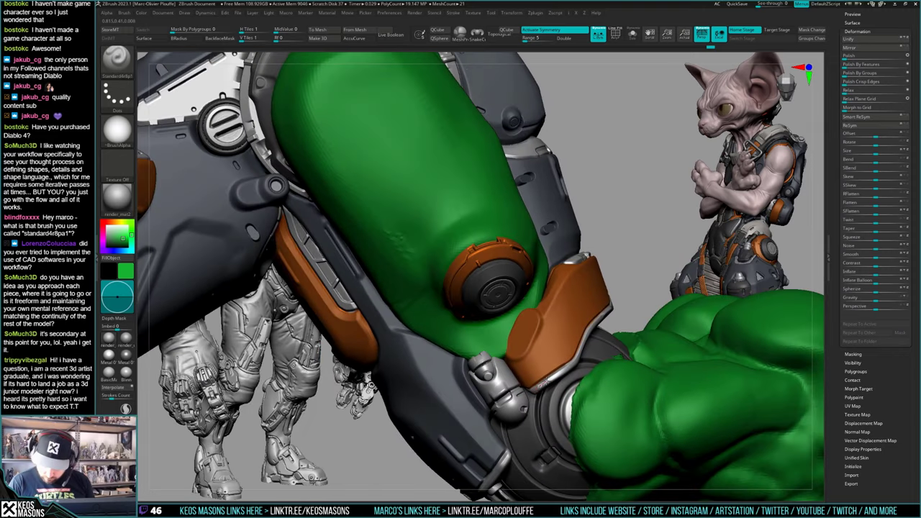
Step: Undo the latest Standard brush strokes while checking the collar, elbow disc and side plates from several angles
{"action": "key", "text": "ctrl+z"}
{"action": "key", "text": "ctrl+z"}
{"action": "key", "text": "ctrl+z"}
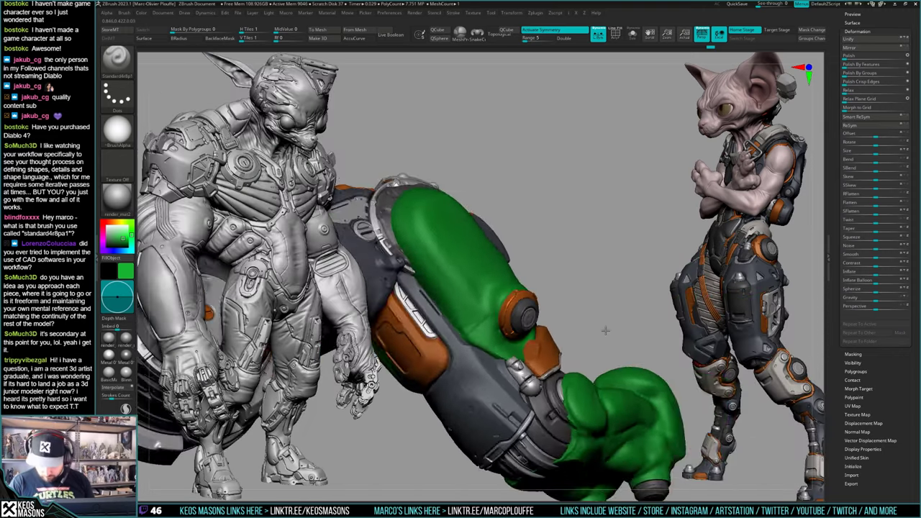
{"action": "key", "text": "ctrl+z"}
{"action": "key", "text": "ctrl+z"}
{"action": "key", "text": "ctrl+z"}
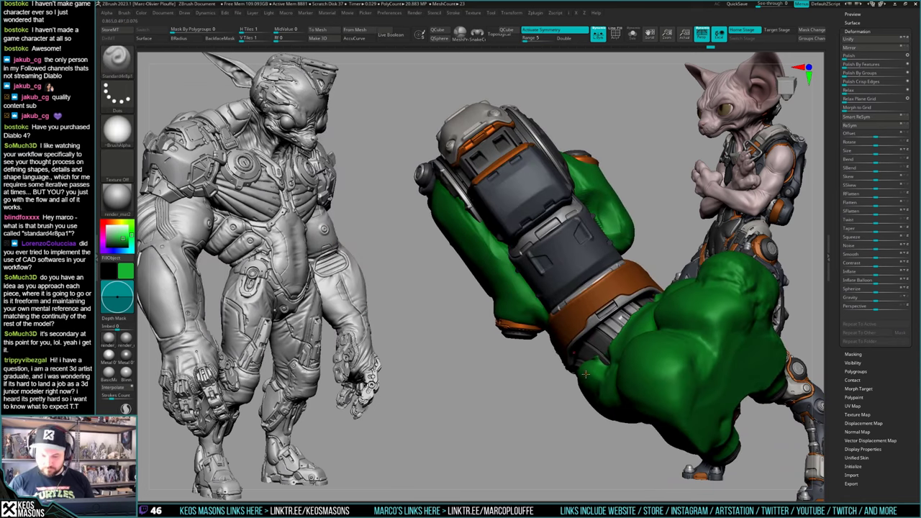
{"action": "key", "text": "ctrl+z"}
{"action": "key", "text": "ctrl+z"}
{"action": "key", "text": "ctrl+z"}
{"action": "key", "text": "ctrl+z"}
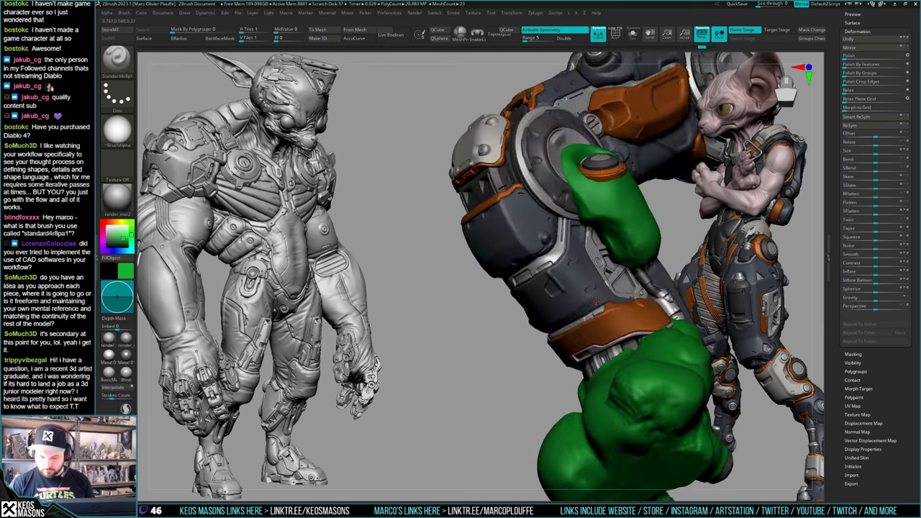
{"action": "right_click_drag", "start_coordinate": [589, 279], "coordinate": [515, 256]}
{"action": "key", "text": "ctrl+z"}
{"action": "key", "text": "ctrl+z"}
{"action": "key", "text": "ctrl+z"}
{"action": "key", "text": "ctrl+z"}
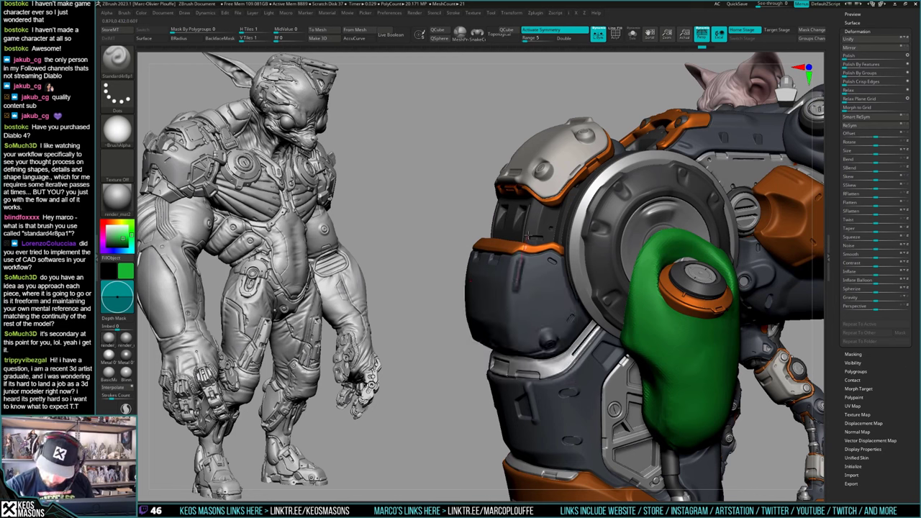
Step: Try a short brush stroke in the dark vent above the orange trim beside the large disc, and undo it
{"action": "left_click_drag", "start_coordinate": [528, 236], "coordinate": [529, 229]}
{"action": "key", "text": "ctrl+z"}
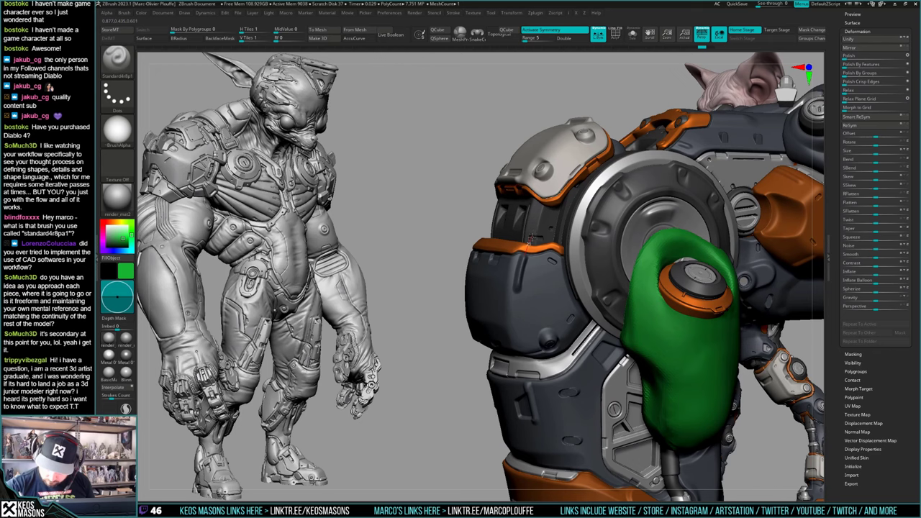
{"action": "key", "text": "ctrl+z"}
{"action": "key", "text": "ctrl+z"}
{"action": "key", "text": "ctrl+z"}
{"action": "key", "text": "ctrl+z"}
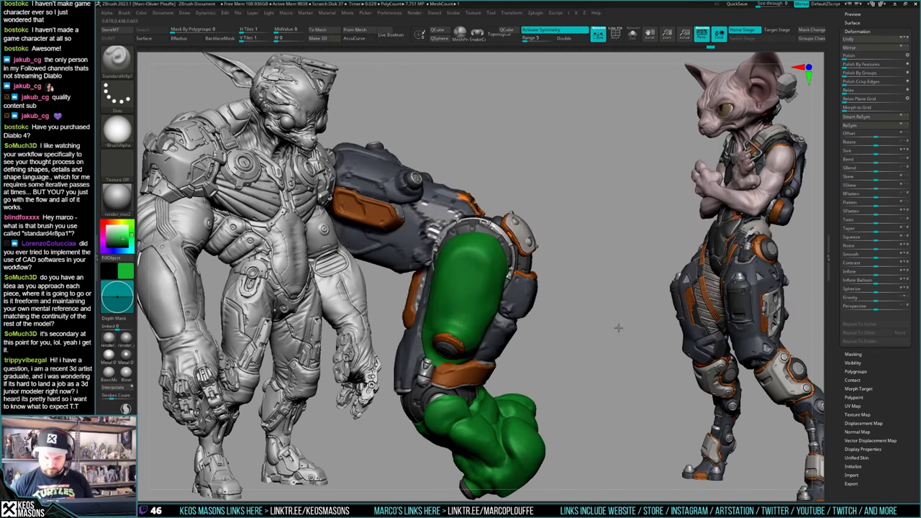
{"action": "key", "text": "ctrl+z"}
{"action": "key", "text": "ctrl+z"}
{"action": "key", "text": "ctrl+z"}
{"action": "key", "text": "ctrl+z"}
{"action": "key", "text": "ctrl+z"}
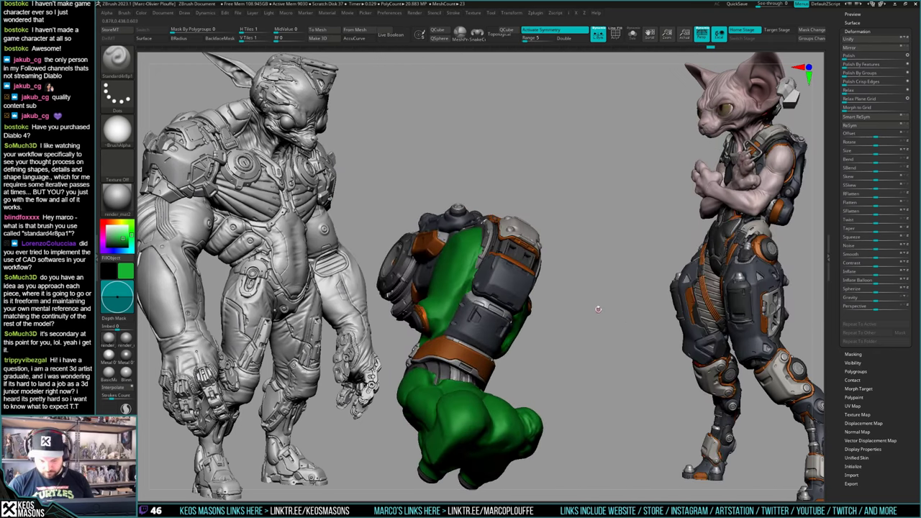
Step: Try carving a short groove into the dark underside plate above its edge notches at draw size about 11.6, and undo it
{"action": "mouse_move", "coordinate": [598, 316]}
{"action": "right_mouse_down"}
{"action": "mouse_move", "coordinate": [600, 358]}
{"action": "mouse_move", "coordinate": [598, 316]}
{"action": "mouse_move", "coordinate": [621, 302]}
{"action": "mouse_move", "coordinate": [560, 318]}
{"action": "mouse_move", "coordinate": [554, 331]}
{"action": "mouse_move", "coordinate": [553, 291]}
{"action": "mouse_move", "coordinate": [580, 285]}
{"action": "mouse_move", "coordinate": [586, 272]}
{"action": "mouse_move", "coordinate": [573, 292]}
{"action": "right_mouse_up"}
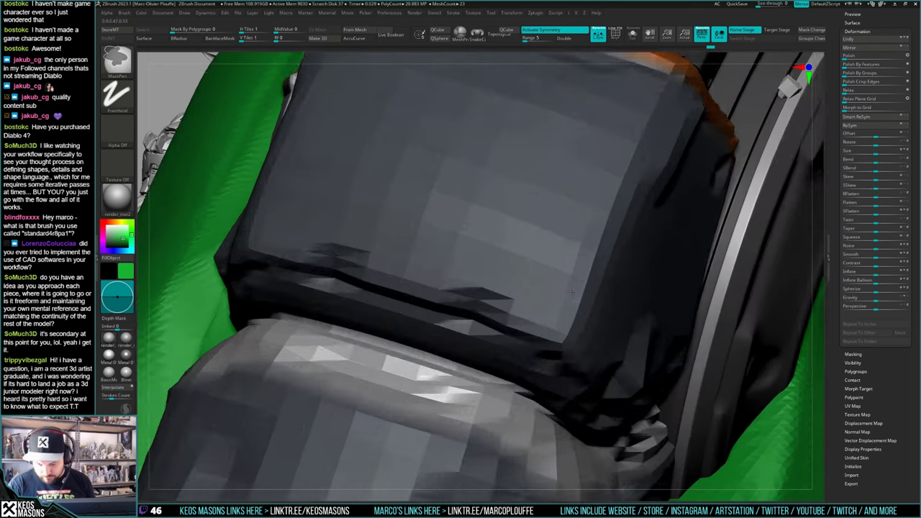
{"action": "key", "text": "b"}
{"action": "left_click", "coordinate": [562, 275]}
{"action": "key", "text": "c"}
{"action": "key", "text": "space"}
{"action": "left_click", "coordinate": [584, 213]}
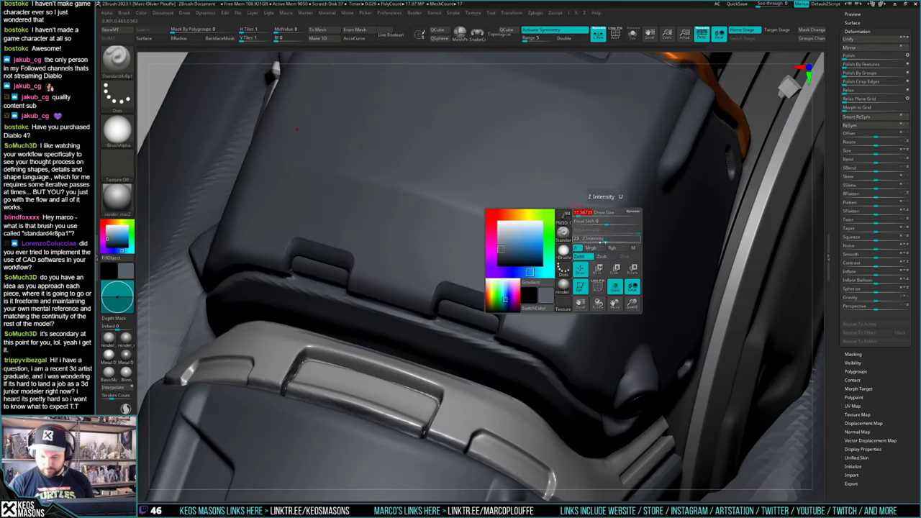
{"action": "left_click_drag", "start_coordinate": [558, 255], "coordinate": [565, 243]}
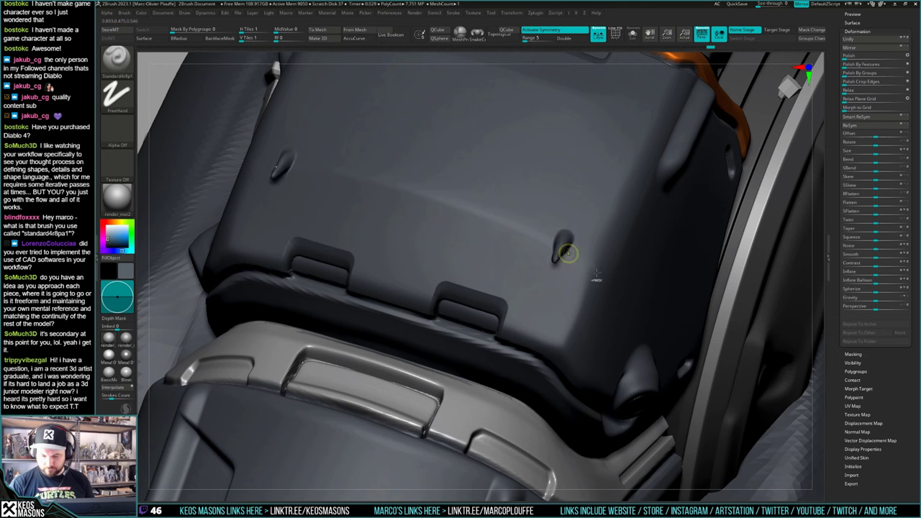
{"action": "key", "text": "ctrl+z"}
{"action": "key", "text": "space"}
{"action": "left_click", "coordinate": [627, 314]}
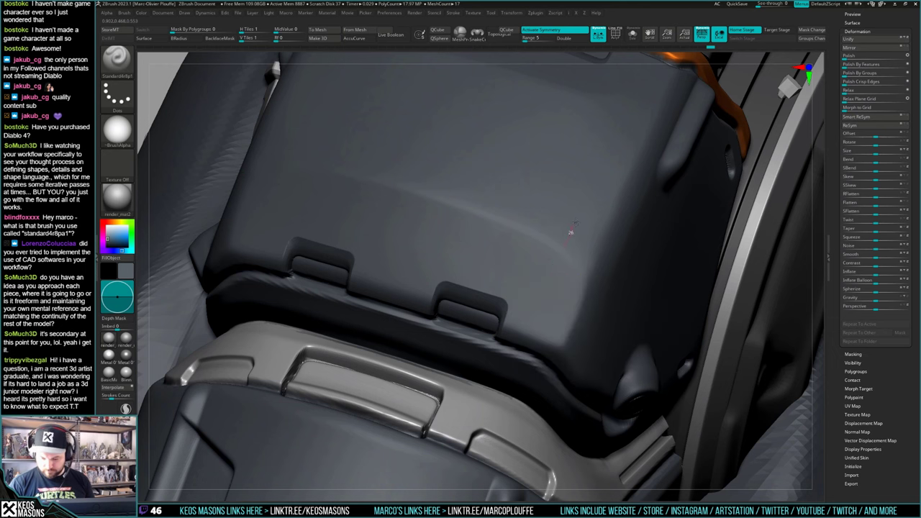
Step: Set the current colour to a muted light green
{"action": "right_click_drag", "start_coordinate": [589, 221], "coordinate": [560, 307], "text": "ctrl"}
{"action": "key", "text": "space"}
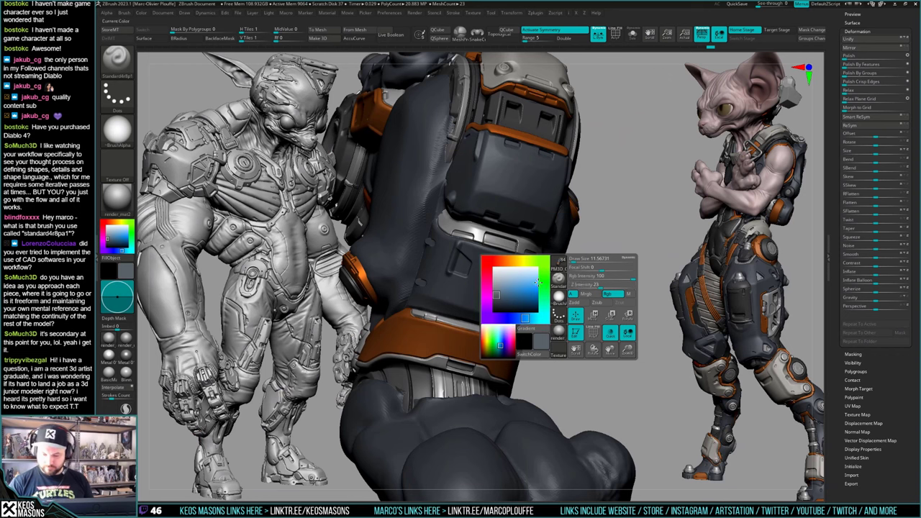
{"action": "left_click", "coordinate": [509, 281]}
{"action": "left_click", "coordinate": [544, 287]}
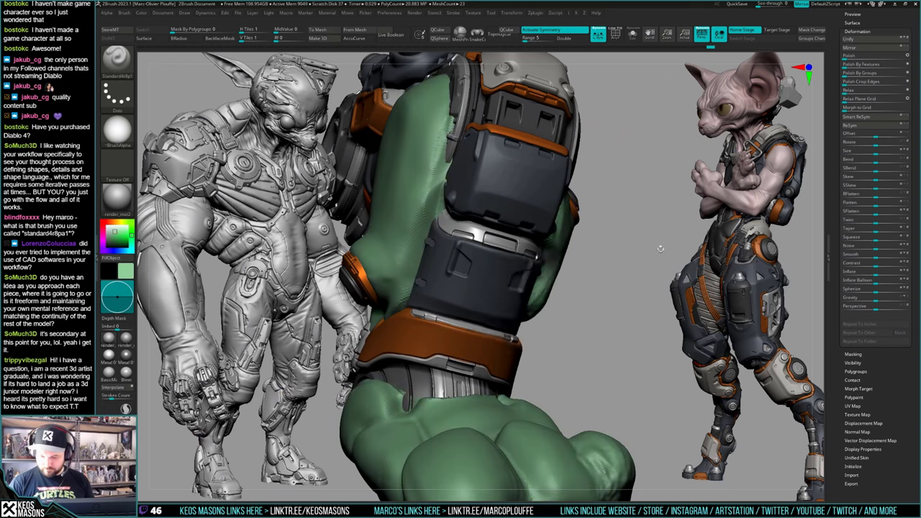
{"action": "right_click_drag", "start_coordinate": [660, 249], "coordinate": [496, 237], "text": "ctrl"}
{"action": "right_click_drag", "start_coordinate": [496, 237], "coordinate": [562, 279], "text": "ctrl"}
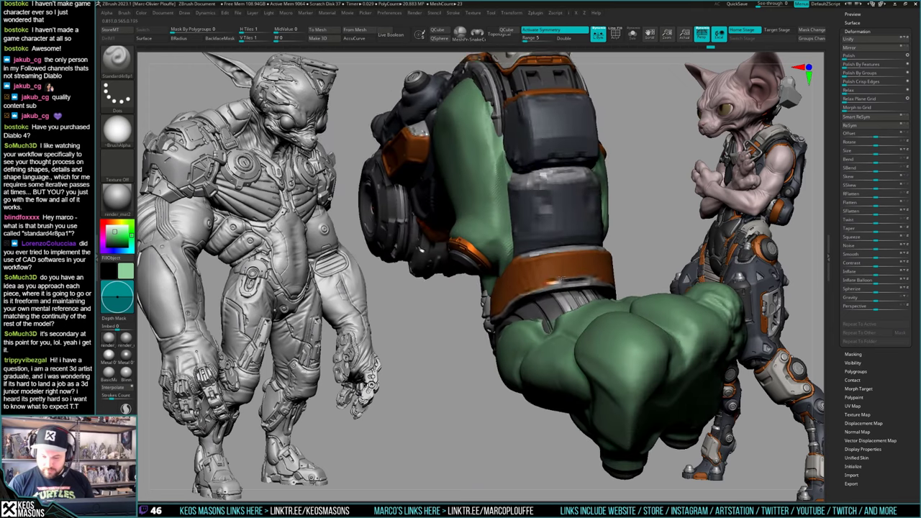
Step: Switch back to the Stn_Alpha brush and choose the pill-shaped Image1 alpha
{"action": "key", "text": "space"}
{"action": "left_click", "coordinate": [537, 333]}
{"action": "left_click", "coordinate": [537, 353]}
{"action": "mouse_move", "coordinate": [660, 221]}
{"action": "right_mouse_down"}
{"action": "mouse_move", "coordinate": [629, 255]}
{"action": "mouse_move", "coordinate": [592, 267]}
{"action": "right_mouse_up"}
{"action": "key", "text": "space"}
{"action": "key", "text": "F4"}
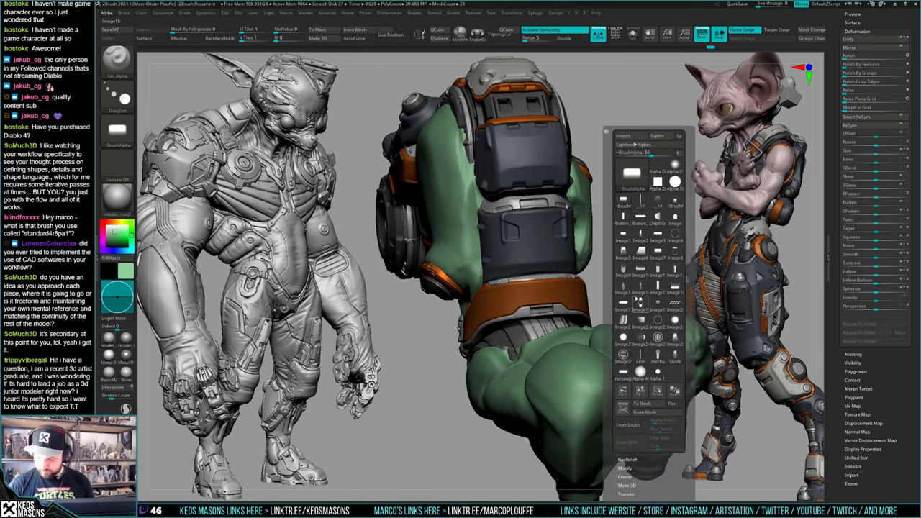
{"action": "left_click", "coordinate": [626, 235]}
Step: Adjust the draw size of the Stn_Alpha brush and try the pill-shaped alpha on the orange collar
{"action": "right_click_drag", "start_coordinate": [619, 248], "coordinate": [543, 305]}
{"action": "key", "text": "space"}
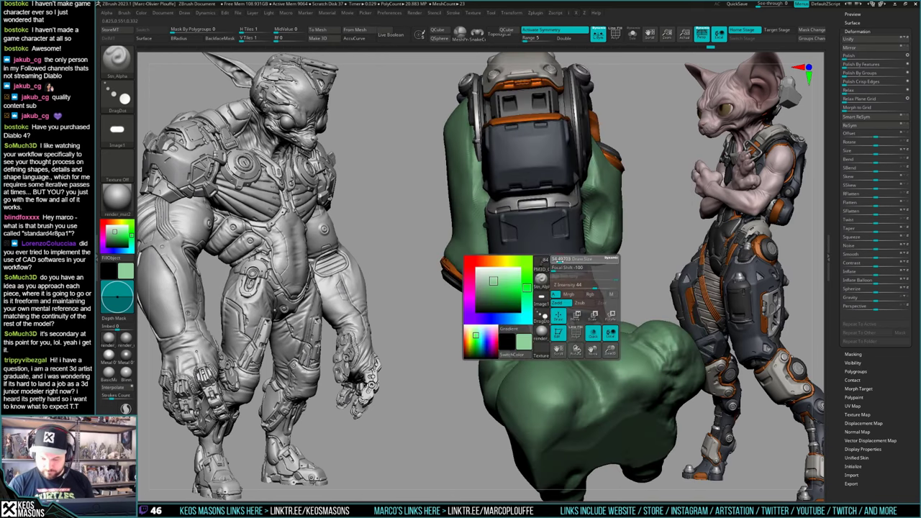
{"action": "left_click_drag", "start_coordinate": [560, 260], "coordinate": [562, 260]}
{"action": "key", "text": "space"}
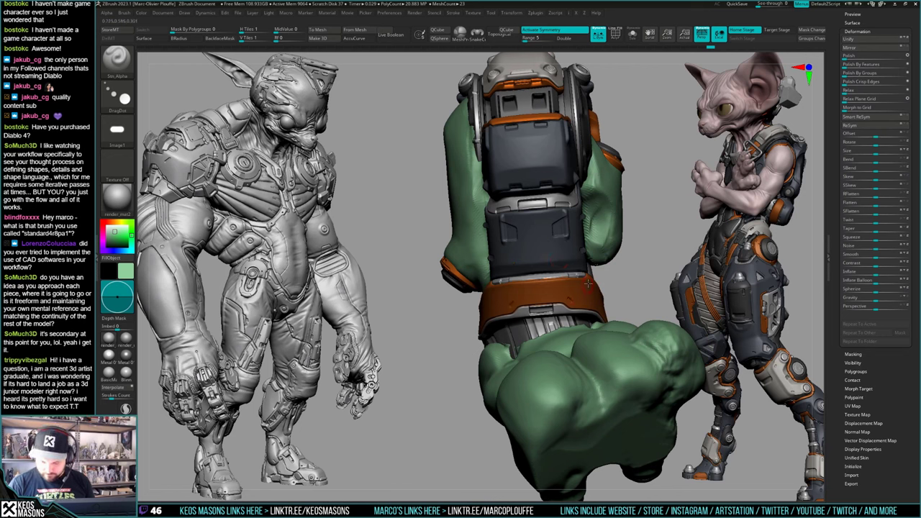
{"action": "mouse_move", "coordinate": [588, 284]}
{"action": "right_mouse_down"}
{"action": "mouse_move", "coordinate": [598, 288]}
{"action": "mouse_move", "coordinate": [588, 288]}
{"action": "right_mouse_up"}
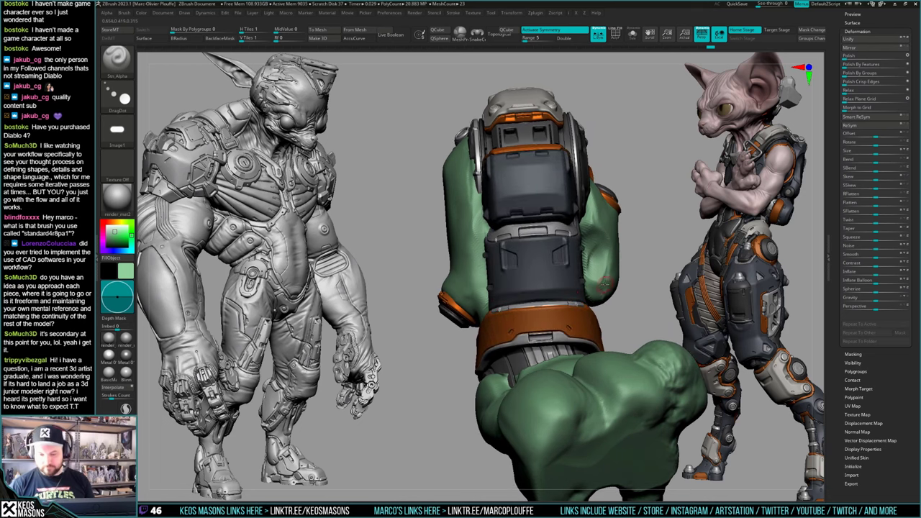
{"action": "mouse_move", "coordinate": [575, 303]}
{"action": "right_mouse_down"}
{"action": "mouse_move", "coordinate": [585, 319]}
{"action": "mouse_move", "coordinate": [563, 302]}
{"action": "right_mouse_up"}
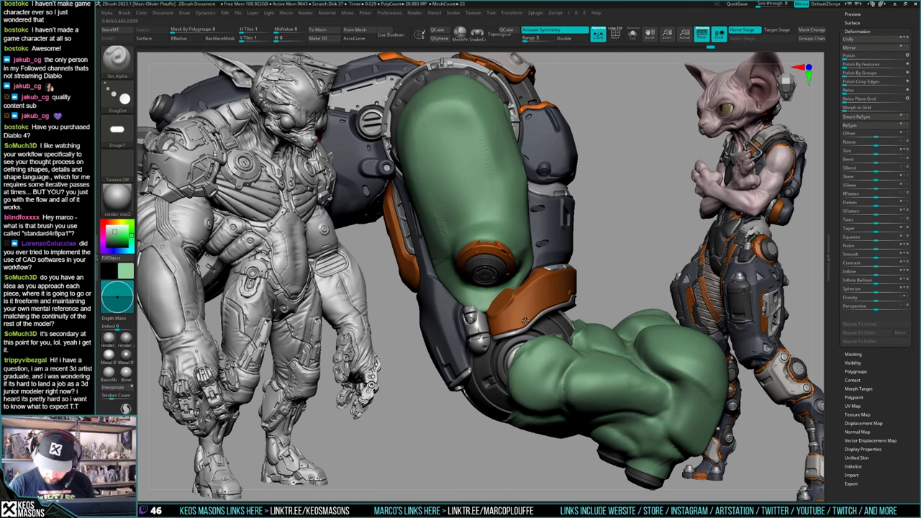
{"action": "left_click_drag", "start_coordinate": [525, 321], "coordinate": [521, 332]}
{"action": "right_click_drag", "start_coordinate": [529, 330], "coordinate": [541, 358]}
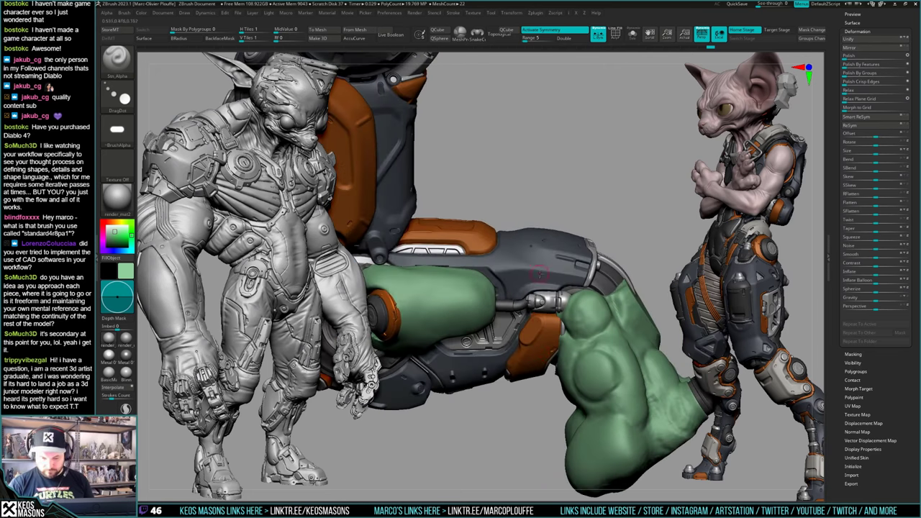
Step: Try stamping a short pill-shaped slot into the dark side plate beside the green muscle, and undo it
{"action": "right_click_drag", "start_coordinate": [503, 262], "coordinate": [505, 271], "text": "ctrl"}
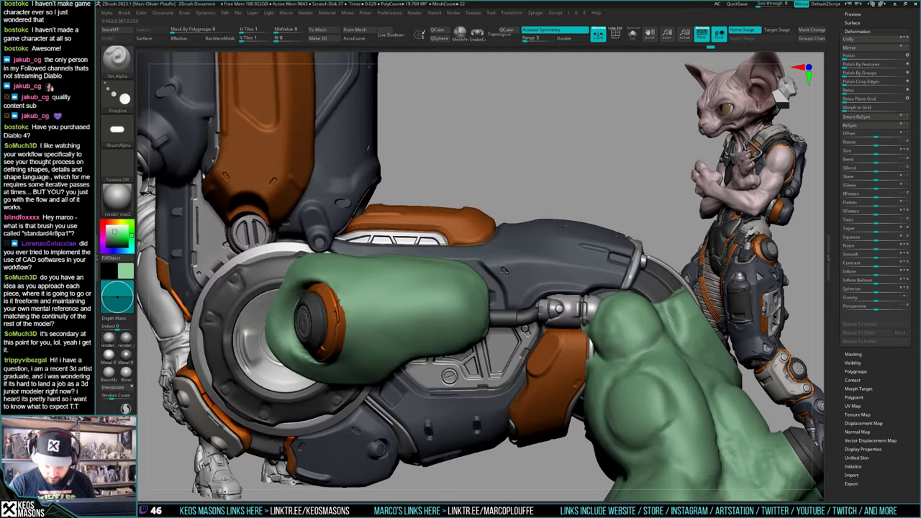
{"action": "left_click_drag", "start_coordinate": [503, 272], "coordinate": [500, 271]}
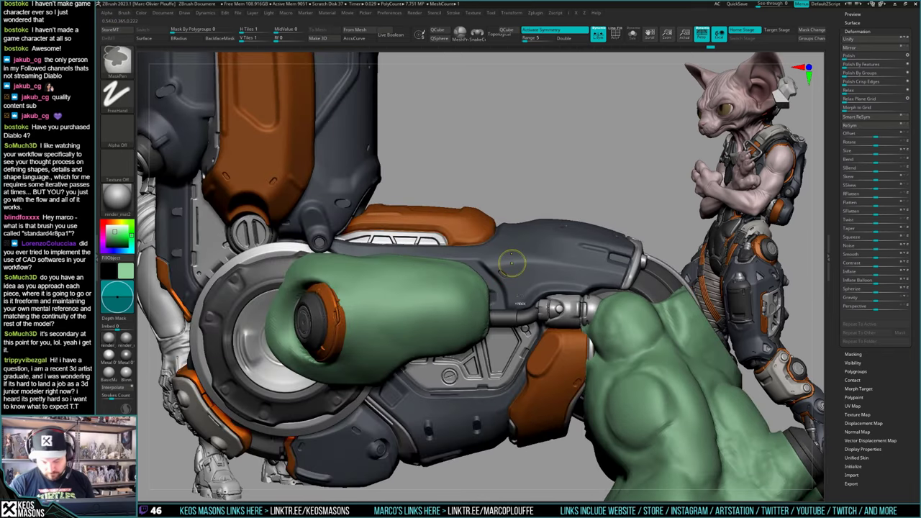
{"action": "right_click_drag", "start_coordinate": [512, 264], "coordinate": [500, 260]}
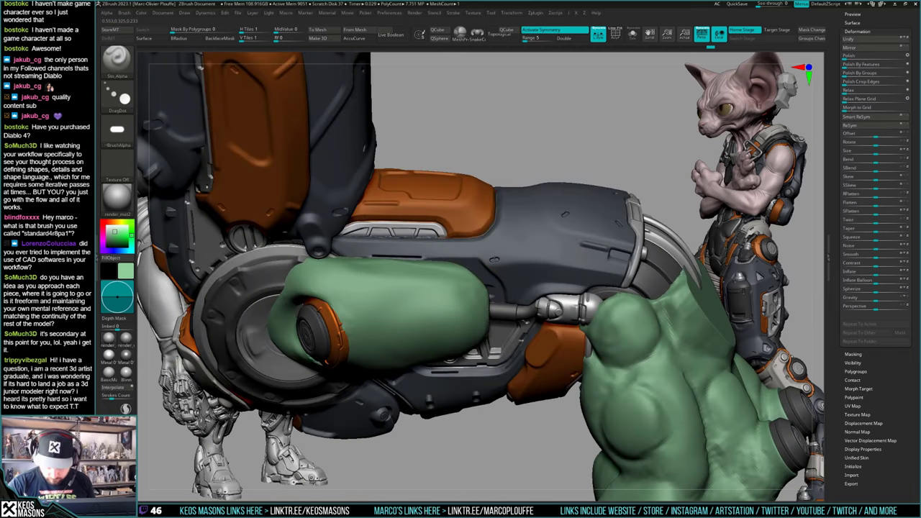
{"action": "key", "text": "ctrl"}
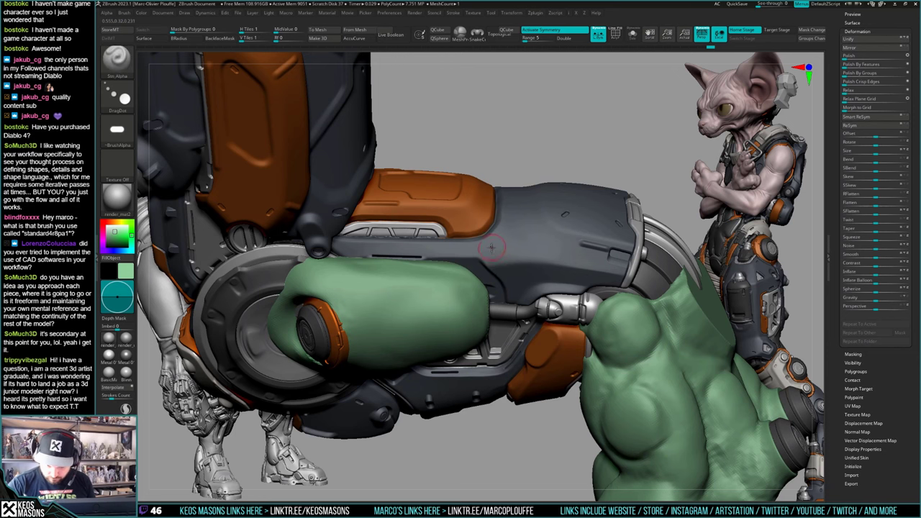
{"action": "right_click_drag", "start_coordinate": [502, 253], "coordinate": [570, 307], "text": "ctrl"}
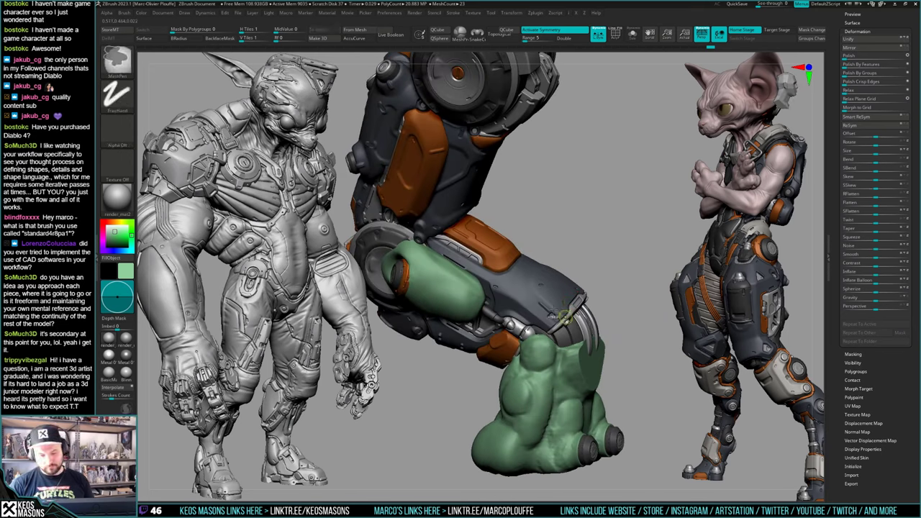
{"action": "key", "text": "ctrl+z"}
{"action": "key", "text": "ctrl+z"}
{"action": "key", "text": "ctrl+z"}
{"action": "key", "text": "ctrl+z"}
Step: Carve a short notch into the dark side plate below the orange pad with the Standard4r8pa1 brush at a reduced draw size
{"action": "right_click_drag", "start_coordinate": [559, 328], "coordinate": [534, 285]}
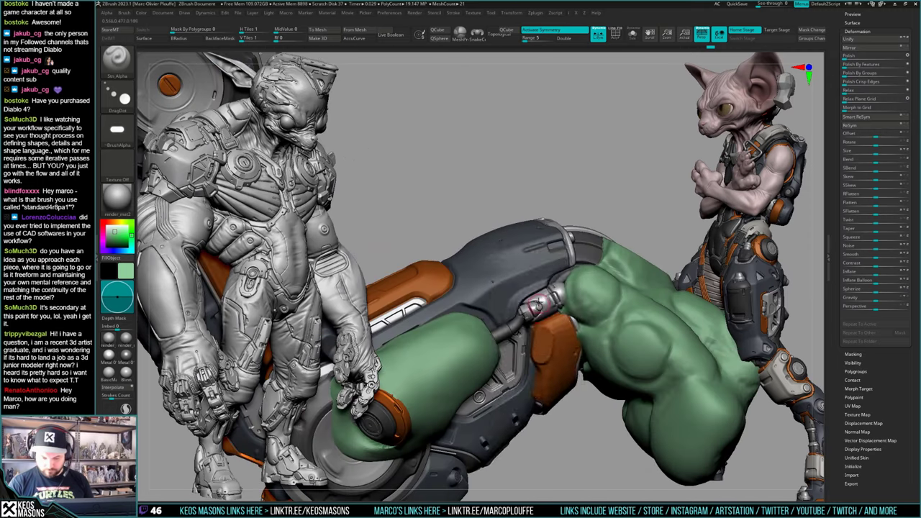
{"action": "key", "text": "space"}
{"action": "left_click", "coordinate": [523, 267]}
{"action": "right_click_drag", "start_coordinate": [591, 205], "coordinate": [538, 279]}
{"action": "key", "text": "s"}
{"action": "left_click_drag", "start_coordinate": [537, 279], "coordinate": [533, 281]}
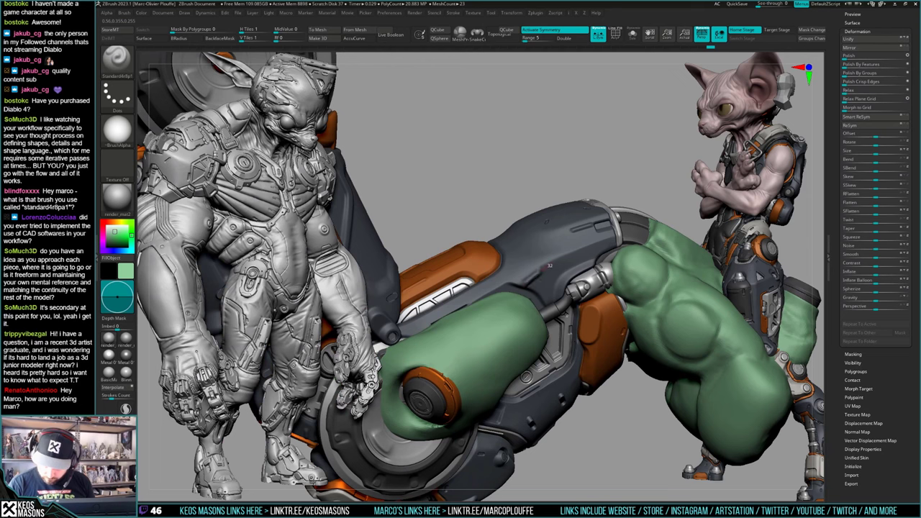
{"action": "key", "text": "space"}
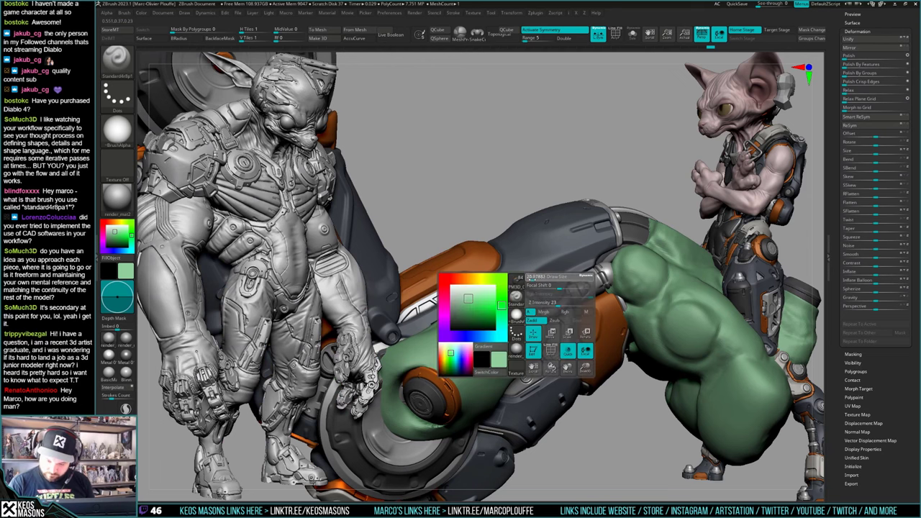
{"action": "left_click_drag", "start_coordinate": [531, 280], "coordinate": [524, 282]}
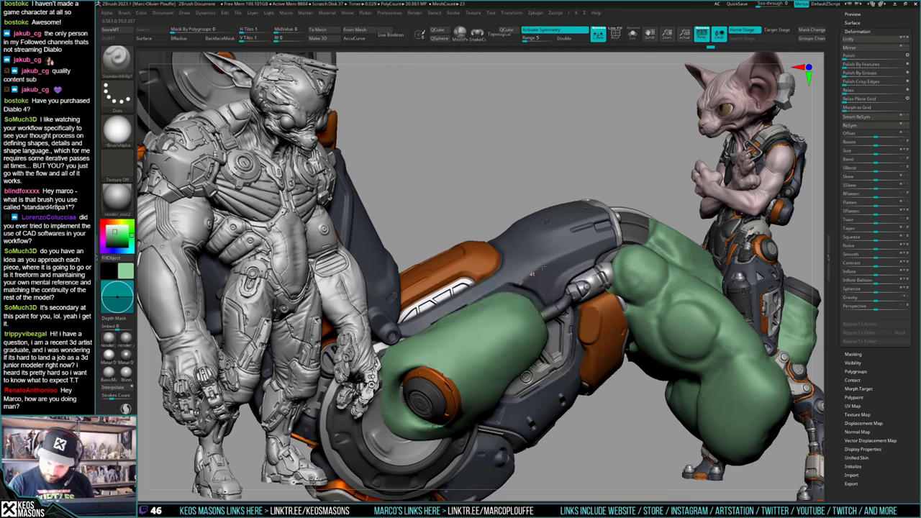
{"action": "key", "text": "space"}
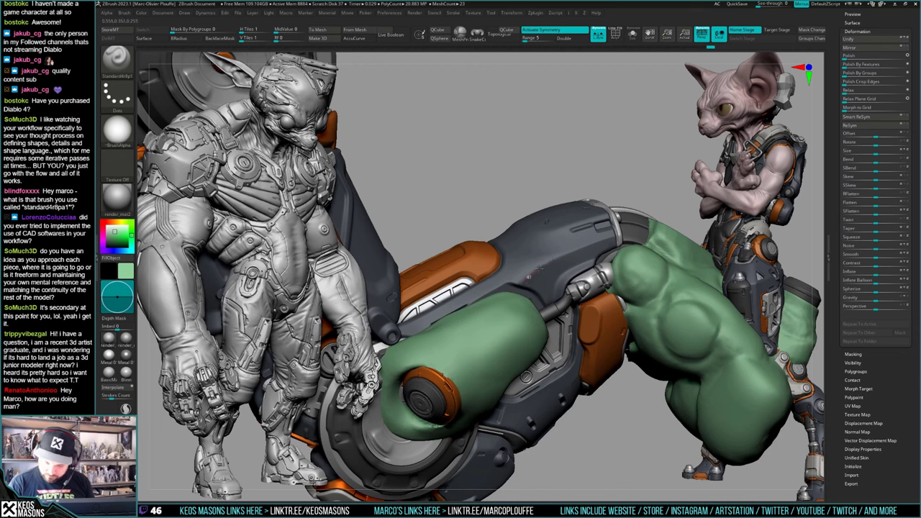
{"action": "left_click_drag", "start_coordinate": [561, 256], "coordinate": [545, 273]}
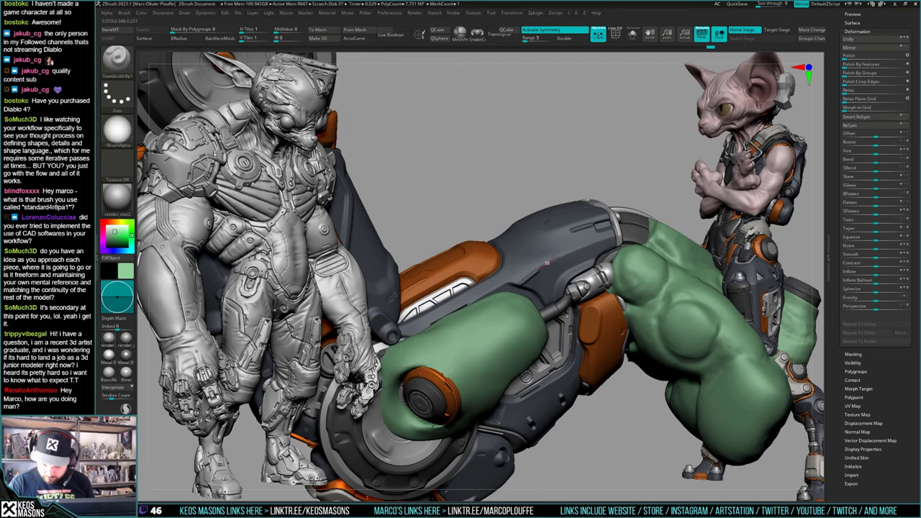
Step: Try another short groove along the lower part of the dark side plate, and undo it
{"action": "mouse_move", "coordinate": [547, 263]}
{"action": "right_mouse_down"}
{"action": "mouse_move", "coordinate": [558, 281]}
{"action": "mouse_move", "coordinate": [562, 257]}
{"action": "mouse_move", "coordinate": [581, 310]}
{"action": "mouse_move", "coordinate": [578, 304]}
{"action": "mouse_move", "coordinate": [573, 351]}
{"action": "right_mouse_up"}
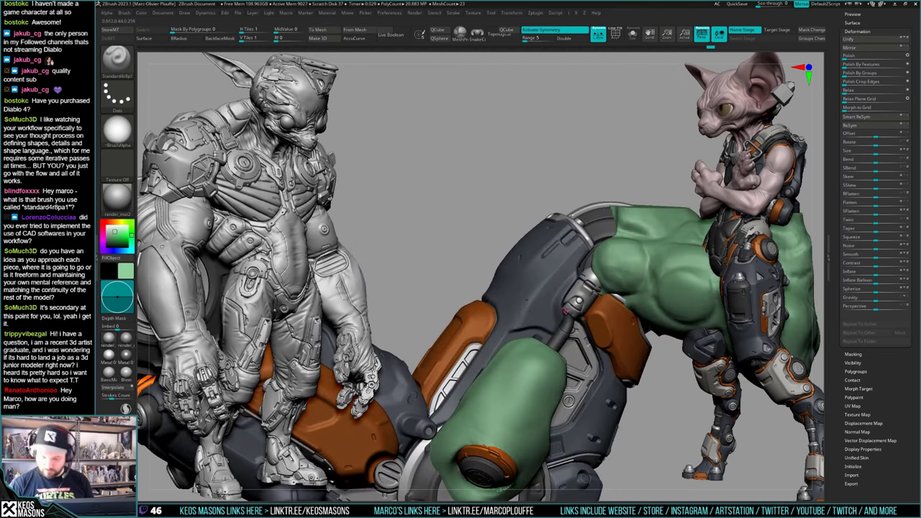
{"action": "right_click_drag", "start_coordinate": [565, 311], "coordinate": [541, 284]}
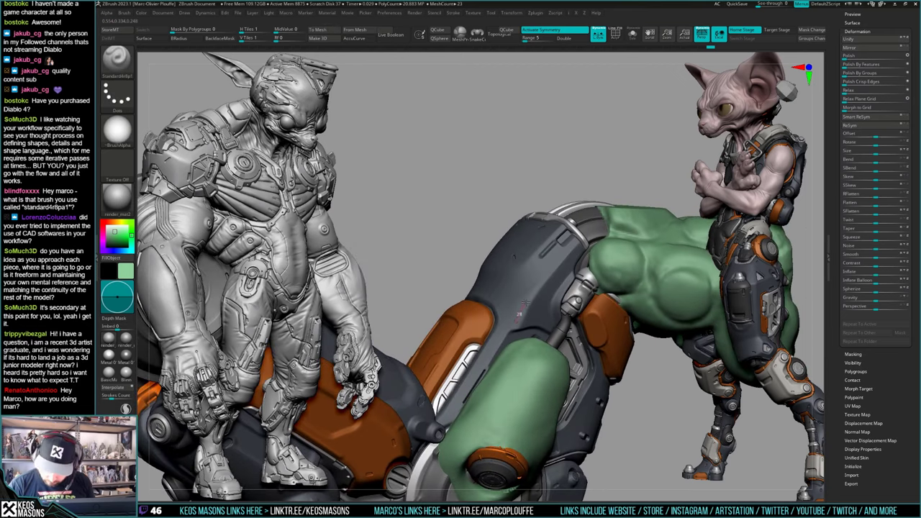
{"action": "left_click_drag", "start_coordinate": [527, 299], "coordinate": [516, 323]}
{"action": "key", "text": "ctrl+z"}
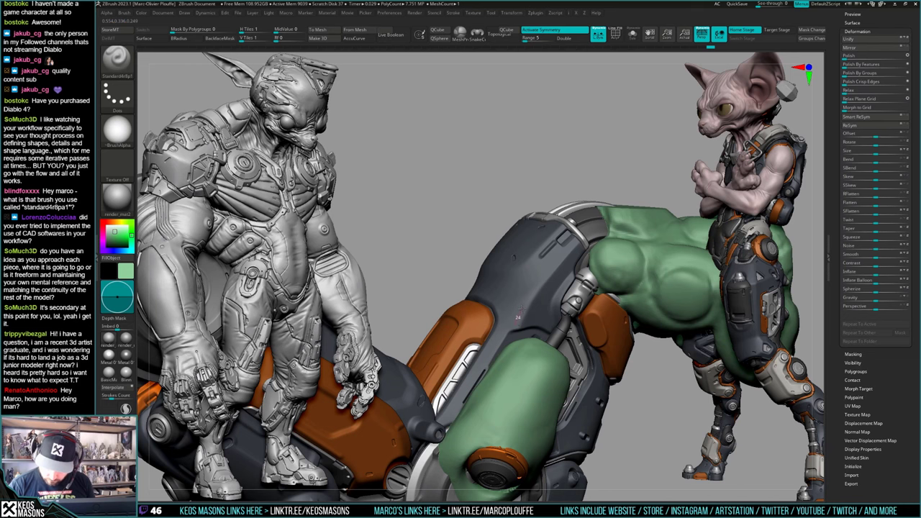
Step: Carve a short groove at the dark plate's edge next to the green muscle, working from the limb's opposite side
{"action": "right_click_drag", "start_coordinate": [536, 285], "coordinate": [529, 317]}
{"action": "key", "text": "f"}
{"action": "mouse_move", "coordinate": [627, 292]}
{"action": "right_mouse_down"}
{"action": "mouse_move", "coordinate": [565, 290]}
{"action": "mouse_move", "coordinate": [608, 317]}
{"action": "right_mouse_up"}
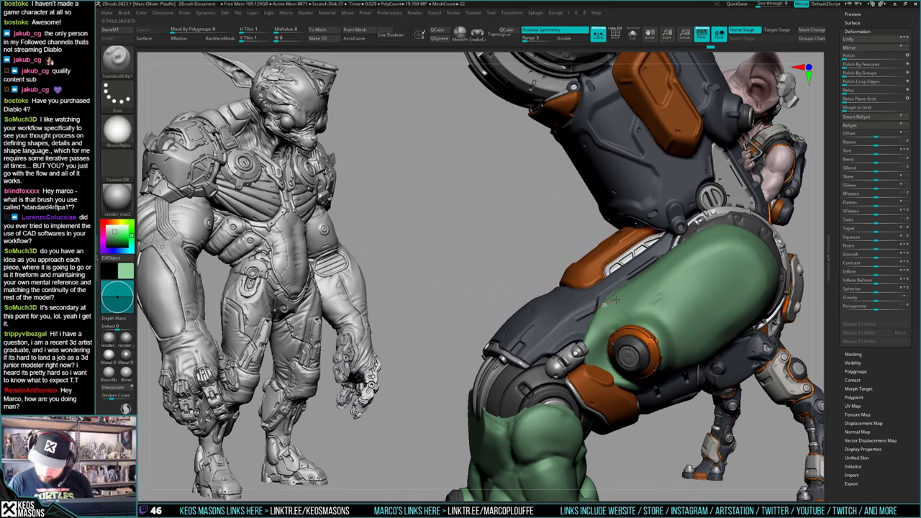
{"action": "right_click_drag", "start_coordinate": [592, 305], "coordinate": [576, 324], "text": "ctrl"}
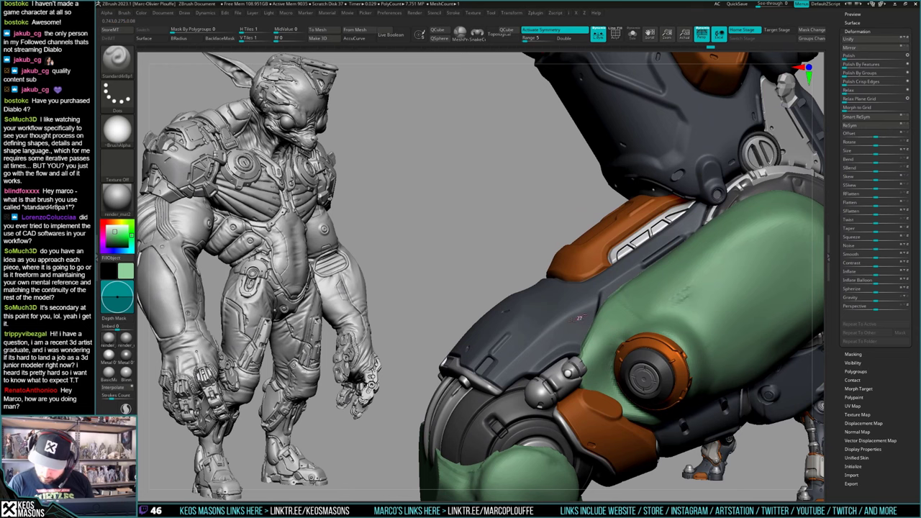
{"action": "key", "text": "ctrl+z"}
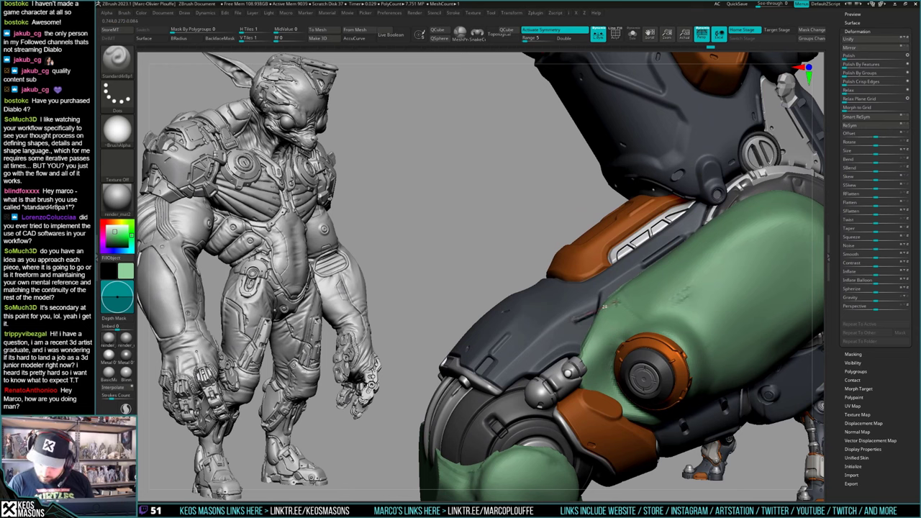
{"action": "left_click_drag", "start_coordinate": [617, 302], "coordinate": [601, 309]}
{"action": "right_click_drag", "start_coordinate": [608, 310], "coordinate": [629, 314], "text": "ctrl"}
{"action": "key", "text": "ctrl"}
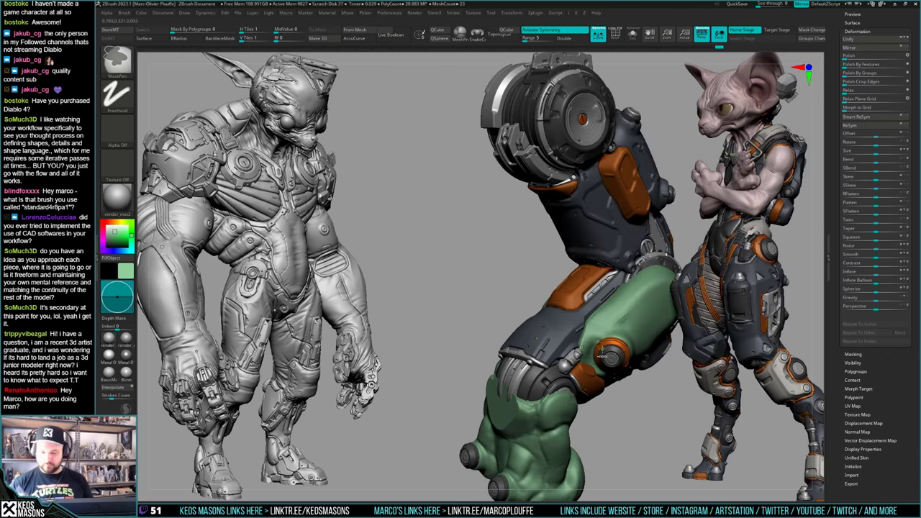
Step: Isolate the dark forearm armour and mask two short upright patches on the side plate below the orange pad
{"action": "mouse_move", "coordinate": [603, 350]}
{"action": "right_mouse_down", "text": "ctrl"}
{"action": "mouse_move", "coordinate": [593, 274]}
{"action": "mouse_move", "coordinate": [554, 306]}
{"action": "mouse_move", "coordinate": [564, 327]}
{"action": "mouse_move", "coordinate": [553, 329]}
{"action": "right_mouse_up", "text": "ctrl"}
{"action": "key", "text": "alt+s"}
{"action": "right_click", "coordinate": [550, 330]}
{"action": "left_click_drag", "start_coordinate": [545, 326], "coordinate": [548, 354], "text": "ctrl"}
{"action": "left_click_drag", "start_coordinate": [586, 327], "coordinate": [591, 344], "text": "ctrl"}
Step: Build up the plate surface around the two masked patches with the Clay brush and blur the mask
{"action": "right_click", "coordinate": [606, 367]}
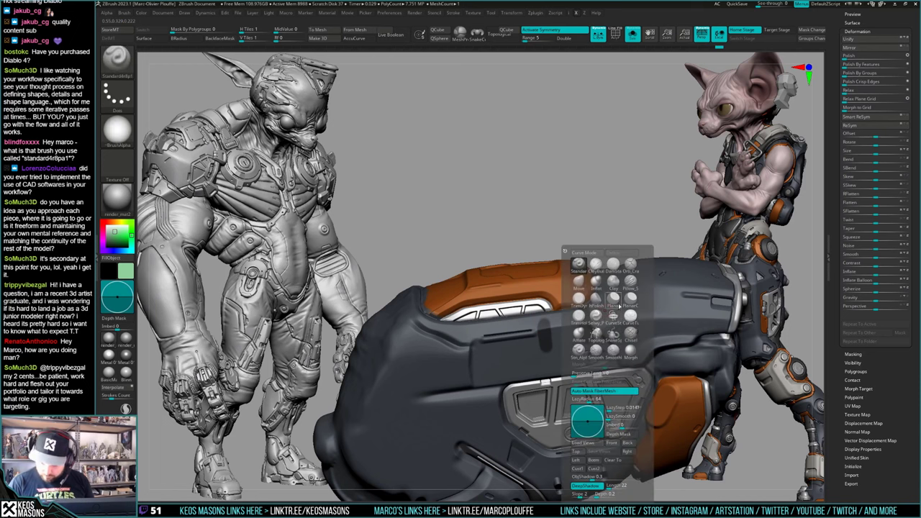
{"action": "right_click_drag", "start_coordinate": [564, 330], "coordinate": [561, 342], "text": "ctrl"}
{"action": "left_click_drag", "start_coordinate": [549, 329], "coordinate": [570, 326]}
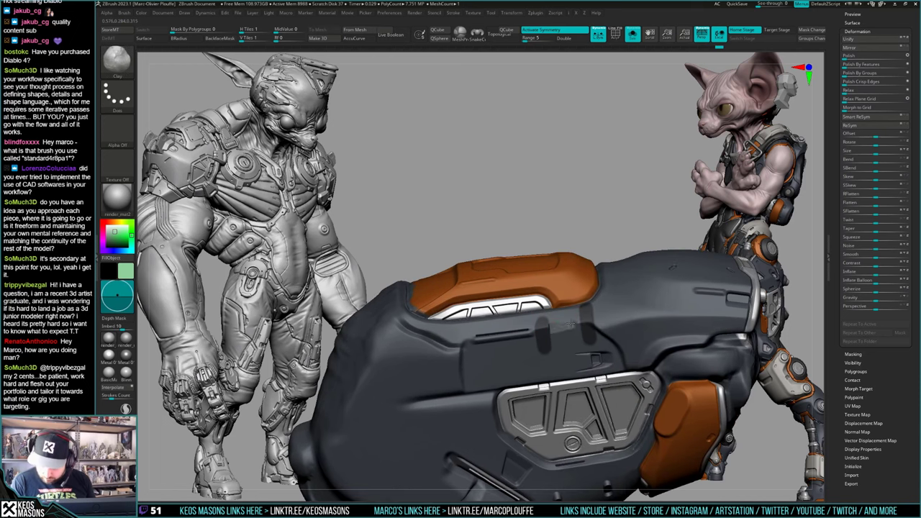
{"action": "mouse_move", "coordinate": [571, 325]}
{"action": "right_mouse_down"}
{"action": "mouse_move", "coordinate": [586, 353]}
{"action": "mouse_move", "coordinate": [611, 360]}
{"action": "mouse_move", "coordinate": [610, 261]}
{"action": "right_mouse_up"}
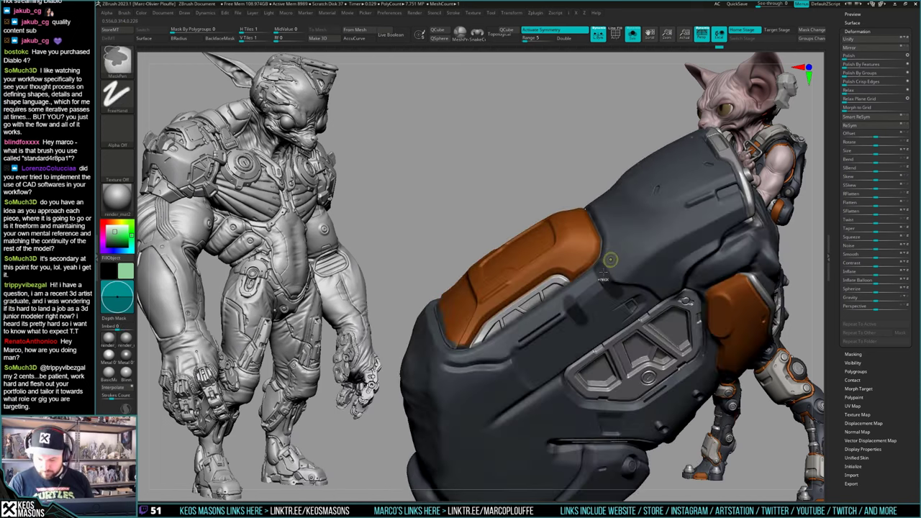
{"action": "left_click", "coordinate": [588, 297], "text": "ctrl"}
{"action": "mouse_move", "coordinate": [588, 297]}
{"action": "right_mouse_down"}
{"action": "mouse_move", "coordinate": [580, 316]}
{"action": "mouse_move", "coordinate": [578, 305]}
{"action": "right_mouse_up"}
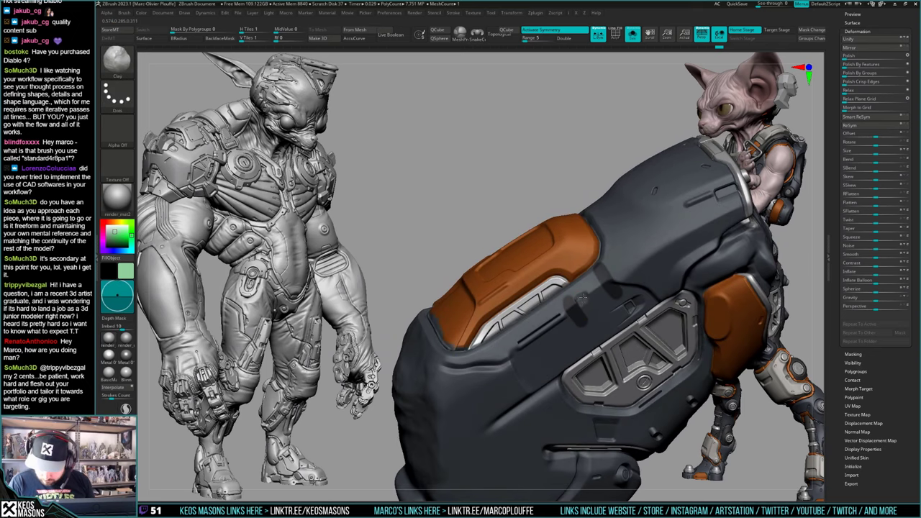
Step: Flatten the plate between the masked patches with the hPolish brush, and clear the mask
{"action": "key", "text": "space"}
{"action": "left_click", "coordinate": [605, 290]}
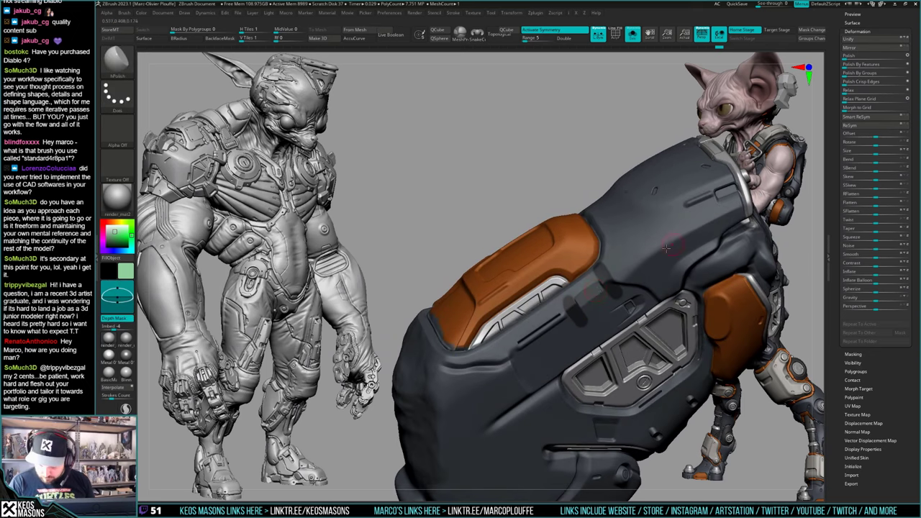
{"action": "left_click_drag", "start_coordinate": [582, 298], "coordinate": [583, 286]}
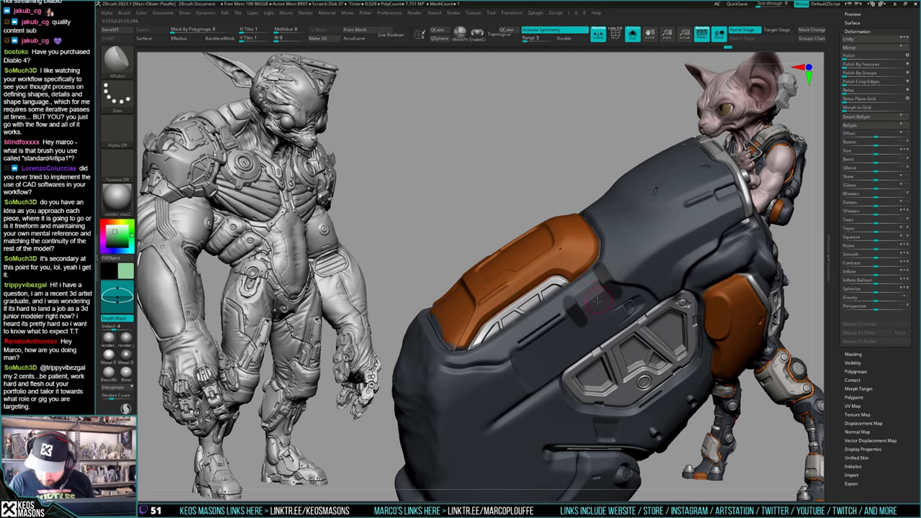
{"action": "left_click_drag", "start_coordinate": [580, 181], "coordinate": [594, 196], "text": "ctrl"}
Step: Leave the isolated view so the whole limb is shown again, and clear any remaining mask
{"action": "right_click_drag", "start_coordinate": [590, 229], "coordinate": [691, 309], "text": "ctrl"}
{"action": "key", "text": "alt+s"}
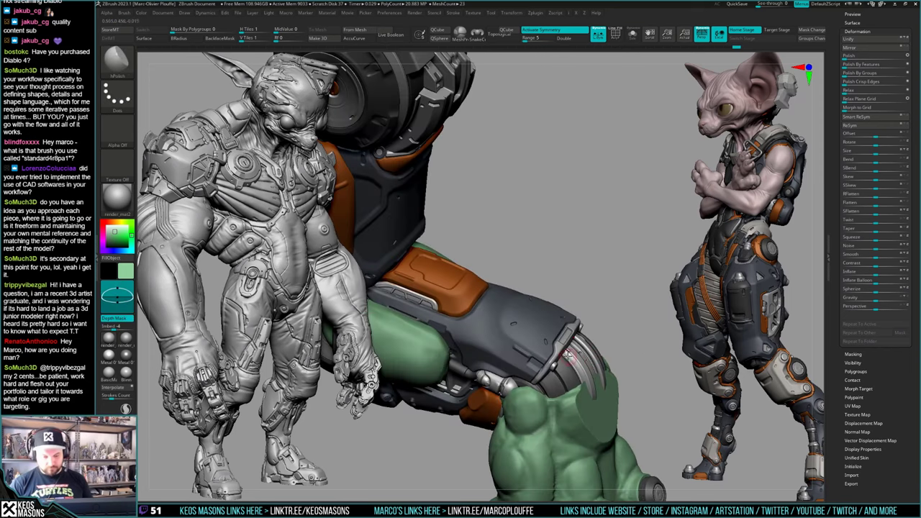
{"action": "mouse_move", "coordinate": [569, 357]}
{"action": "right_mouse_down"}
{"action": "mouse_move", "coordinate": [569, 326]}
{"action": "mouse_move", "coordinate": [605, 328]}
{"action": "mouse_move", "coordinate": [595, 317]}
{"action": "mouse_move", "coordinate": [584, 337]}
{"action": "right_mouse_up"}
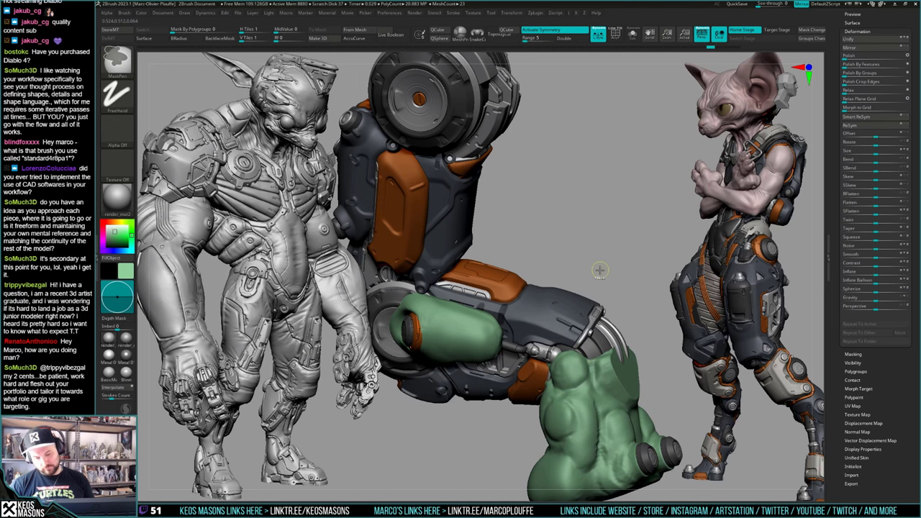
{"action": "left_click_drag", "start_coordinate": [600, 270], "coordinate": [607, 273], "text": "ctrl"}
{"action": "mouse_move", "coordinate": [609, 267]}
{"action": "right_mouse_down"}
{"action": "mouse_move", "coordinate": [569, 312]}
{"action": "mouse_move", "coordinate": [591, 304]}
{"action": "mouse_move", "coordinate": [597, 297]}
{"action": "mouse_move", "coordinate": [562, 315]}
{"action": "mouse_move", "coordinate": [586, 313]}
{"action": "right_mouse_up"}
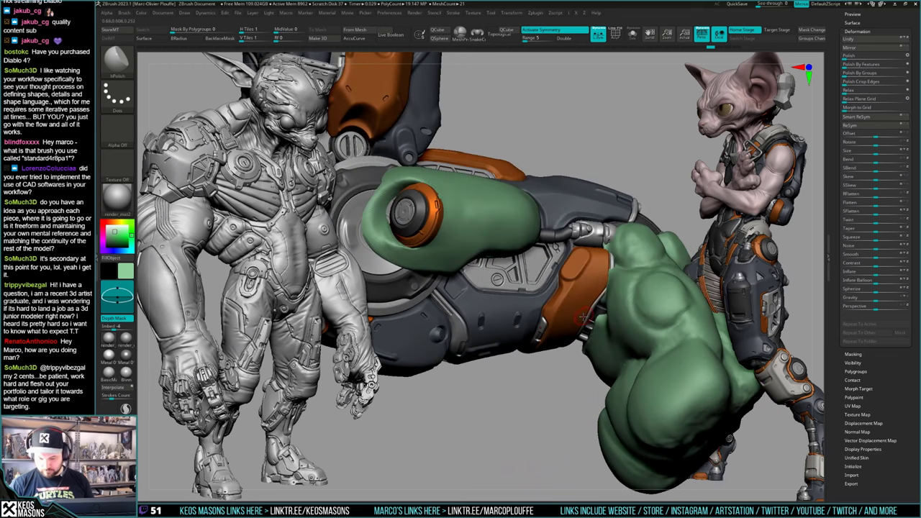
Step: Try to polish the orange collar around its oval pad with the hPolish brush, and undo the strokes
{"action": "key", "text": "ctrl+z"}
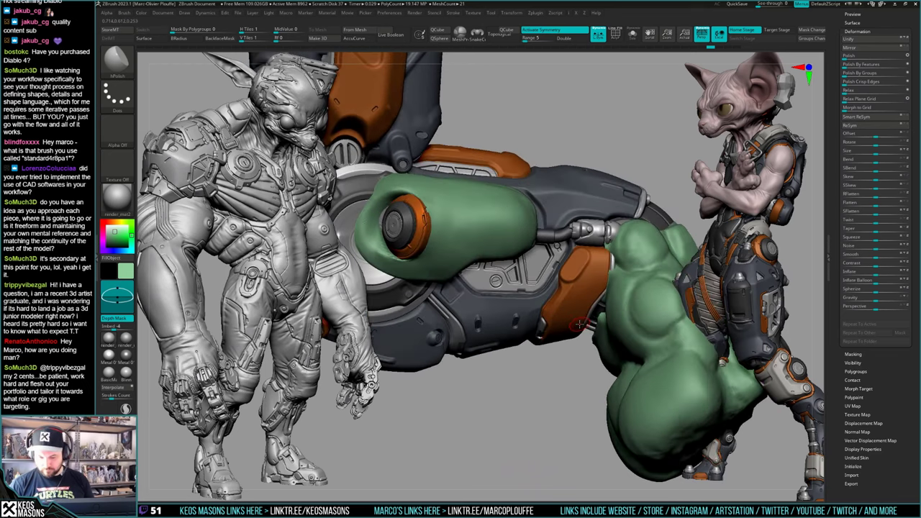
{"action": "key", "text": "b"}
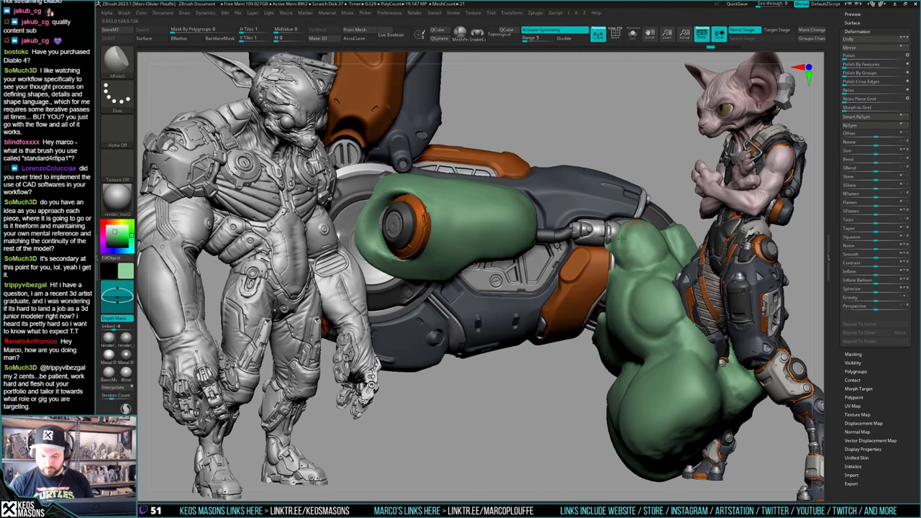
{"action": "right_click_drag", "start_coordinate": [534, 291], "coordinate": [549, 338], "text": "ctrl"}
{"action": "key", "text": "space"}
{"action": "key", "text": "ctrl+z"}
{"action": "key", "text": "ctrl+z"}
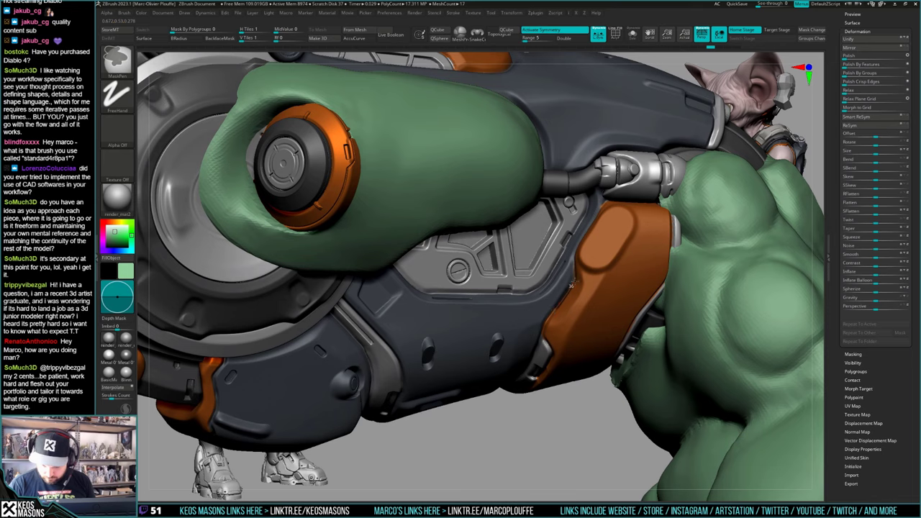
{"action": "key", "text": "ctrl+z"}
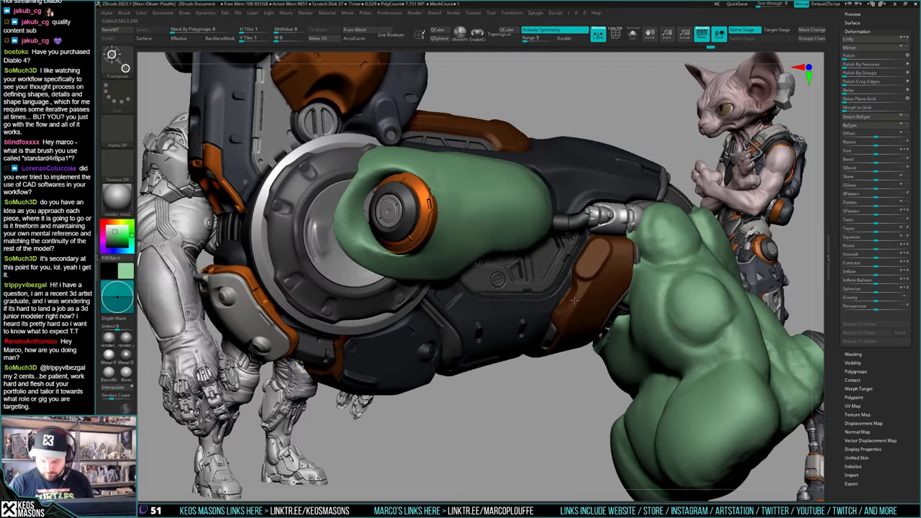
{"action": "left_click", "coordinate": [587, 326], "text": "ctrl+shift"}
{"action": "mouse_move", "coordinate": [587, 326]}
{"action": "right_mouse_down"}
{"action": "mouse_move", "coordinate": [585, 297]}
{"action": "mouse_move", "coordinate": [581, 323]}
{"action": "right_mouse_up"}
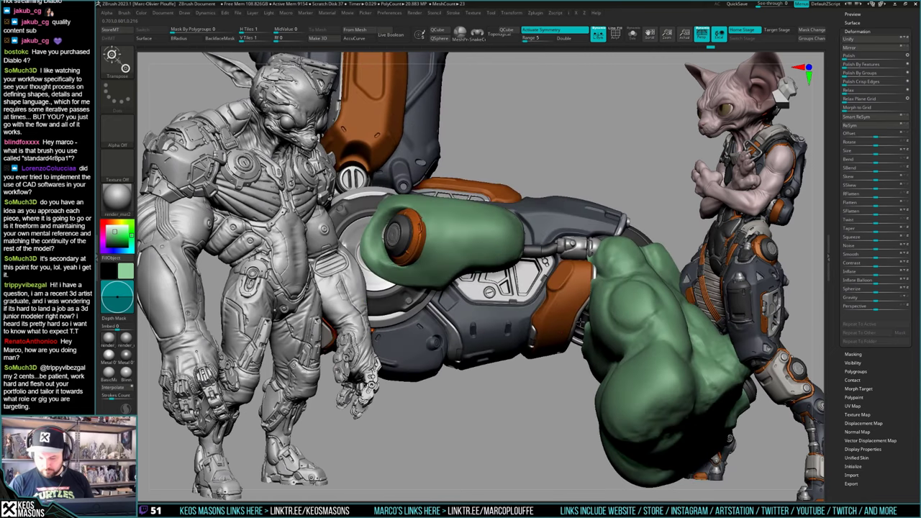
Step: Try stamping the round Image24 alpha on the orange collar's oval pad with the alpha-stamping brush, and undo it
{"action": "key", "text": "space"}
{"action": "left_click", "coordinate": [553, 350]}
{"action": "key", "text": "F4"}
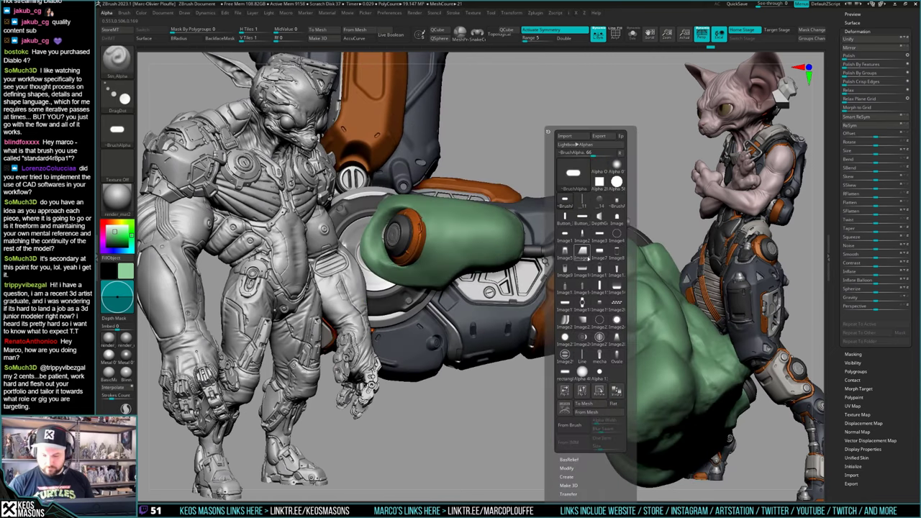
{"action": "left_click", "coordinate": [617, 321]}
{"action": "right_click_drag", "start_coordinate": [597, 321], "coordinate": [546, 325]}
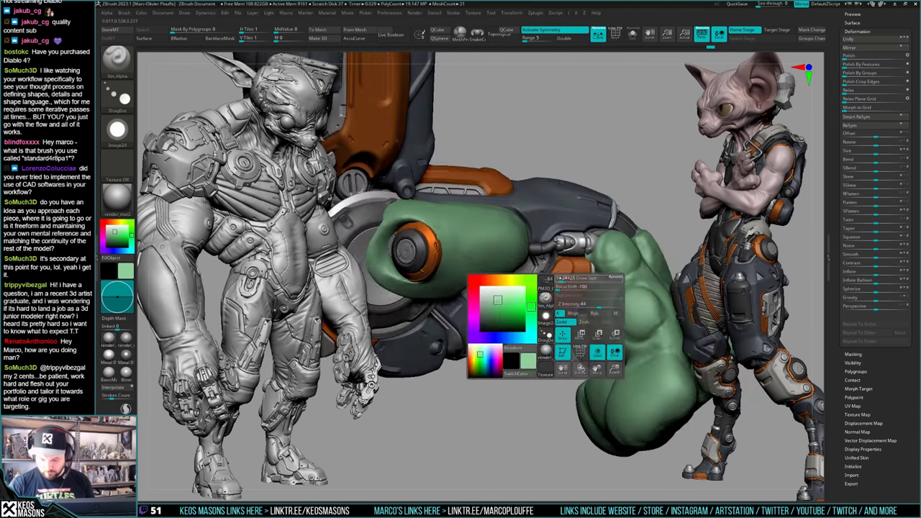
{"action": "right_click_drag", "start_coordinate": [562, 249], "coordinate": [566, 269], "text": "ctrl"}
{"action": "key", "text": "space"}
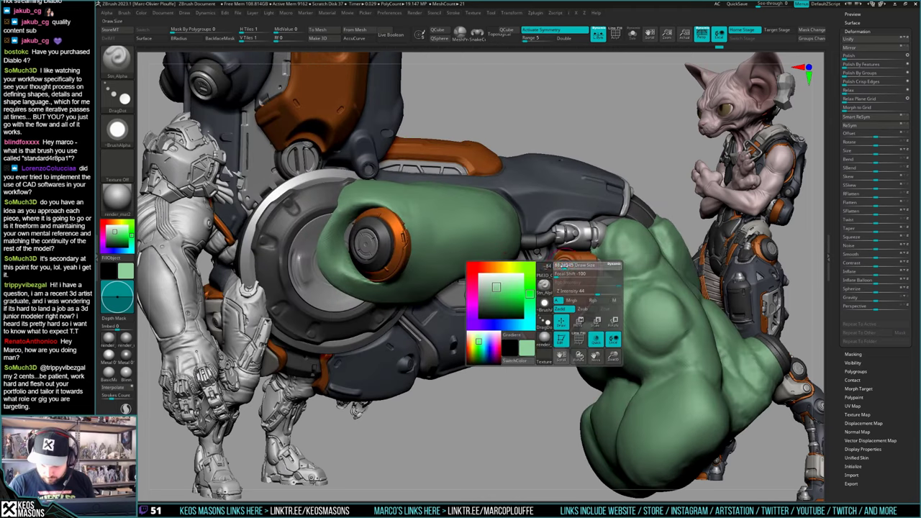
{"action": "key", "text": "ctrl+z"}
Step: Try stamping a watch-shaped alpha along the orange collar's oval pad, and check it from other angles
{"action": "key", "text": "space"}
{"action": "key", "text": "F4"}
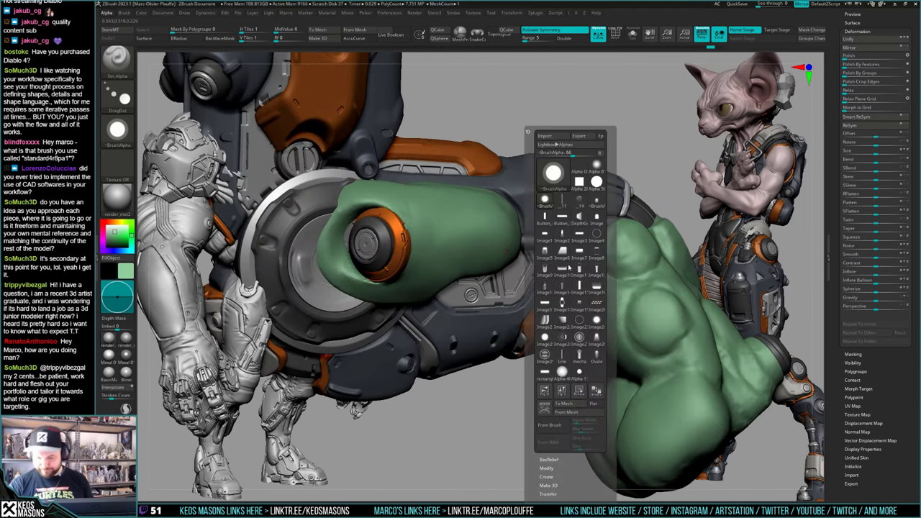
{"action": "right_click", "coordinate": [542, 331]}
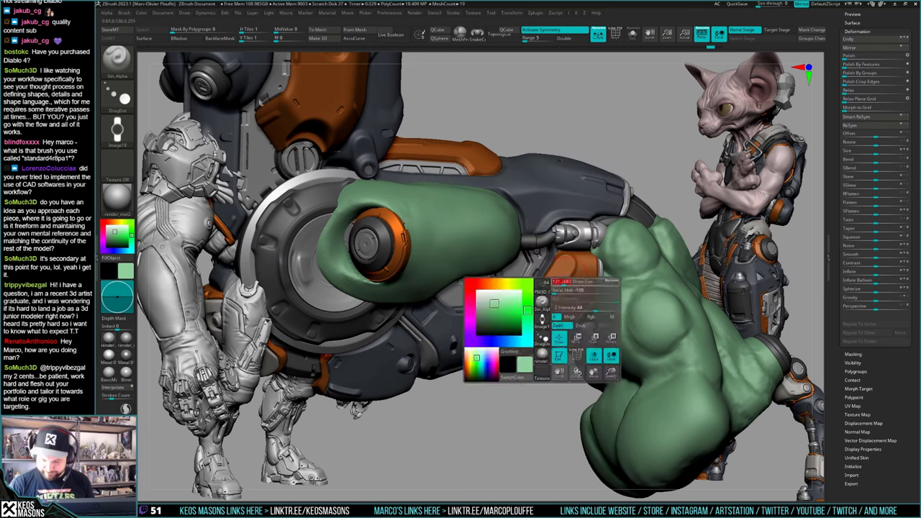
{"action": "left_click_drag", "start_coordinate": [557, 279], "coordinate": [560, 276]}
{"action": "key", "text": "ctrl+z"}
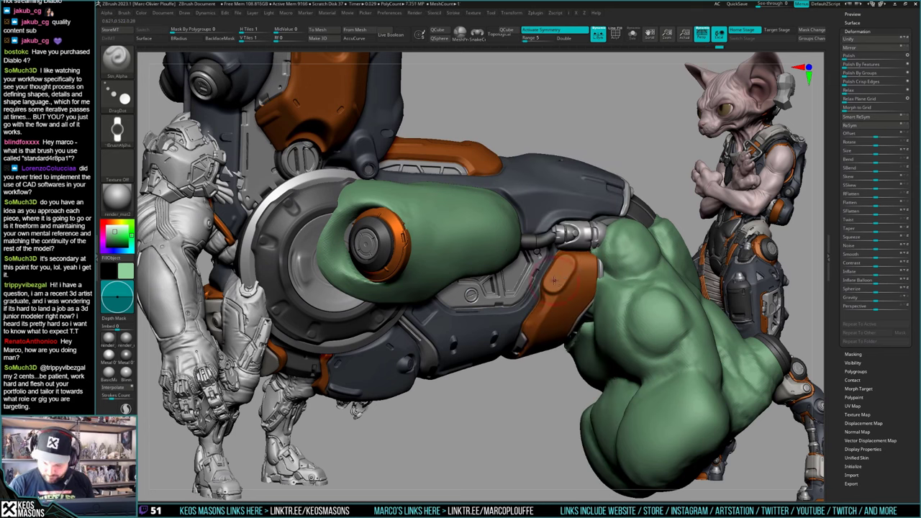
{"action": "key", "text": "ctrl+z"}
{"action": "left_click_drag", "start_coordinate": [559, 277], "coordinate": [557, 279]}
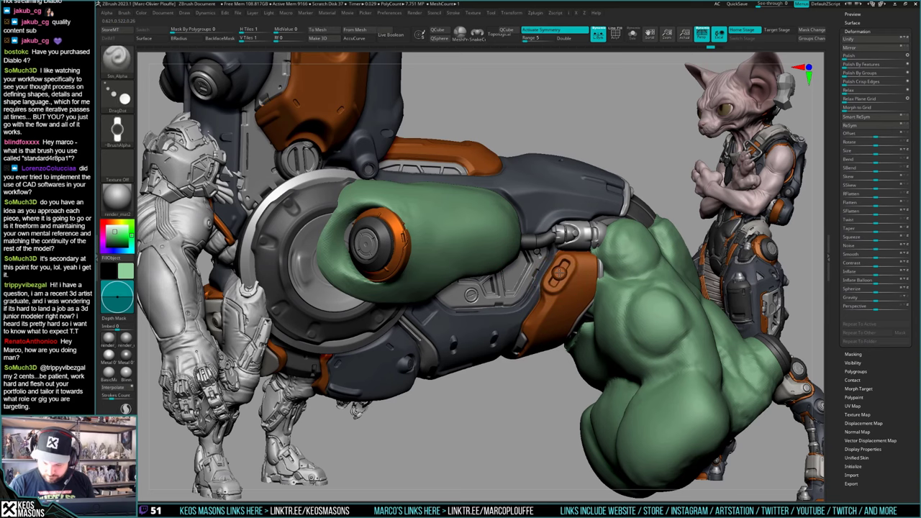
{"action": "right_click_drag", "start_coordinate": [560, 272], "coordinate": [603, 295], "text": "ctrl"}
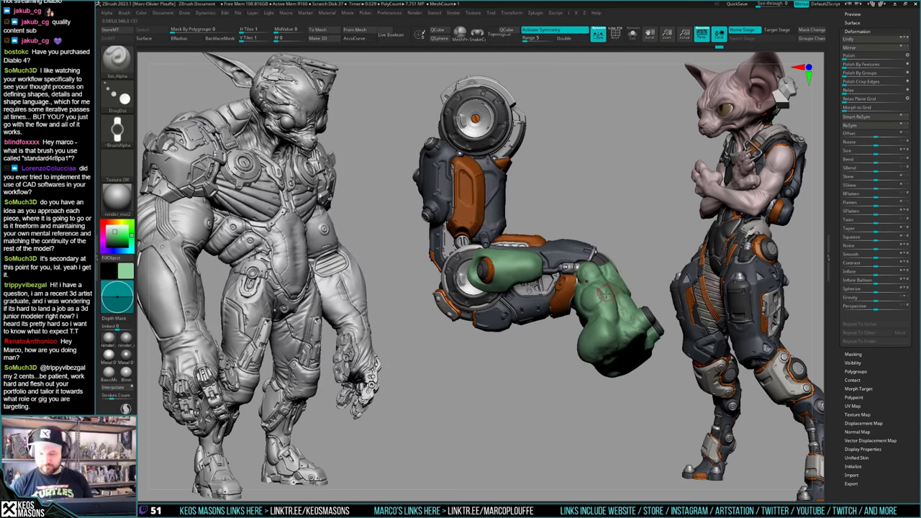
{"action": "mouse_move", "coordinate": [590, 329]}
{"action": "right_mouse_down", "text": "ctrl"}
{"action": "mouse_move", "coordinate": [564, 327]}
{"action": "mouse_move", "coordinate": [577, 328]}
{"action": "mouse_move", "coordinate": [562, 338]}
{"action": "right_mouse_up", "text": "ctrl"}
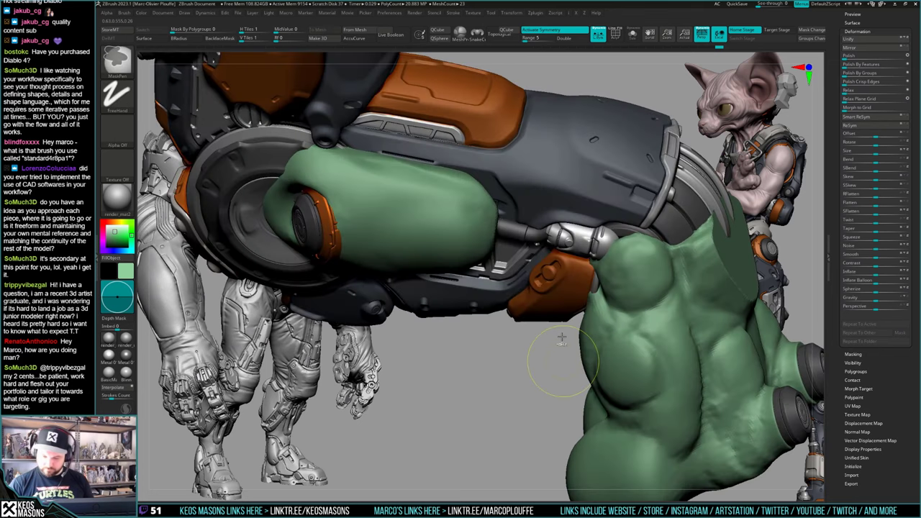
Step: Stamp a circular recess into the upper end of the orange collar's oval pad with the Image24 alpha
{"action": "key", "text": "F4"}
{"action": "left_click", "coordinate": [591, 321]}
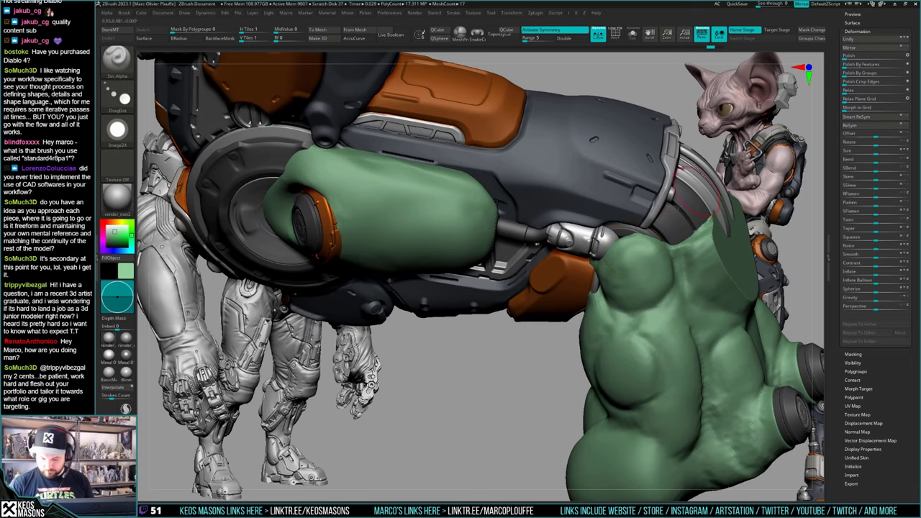
{"action": "right_click_drag", "start_coordinate": [541, 309], "coordinate": [548, 277]}
{"action": "key", "text": "space"}
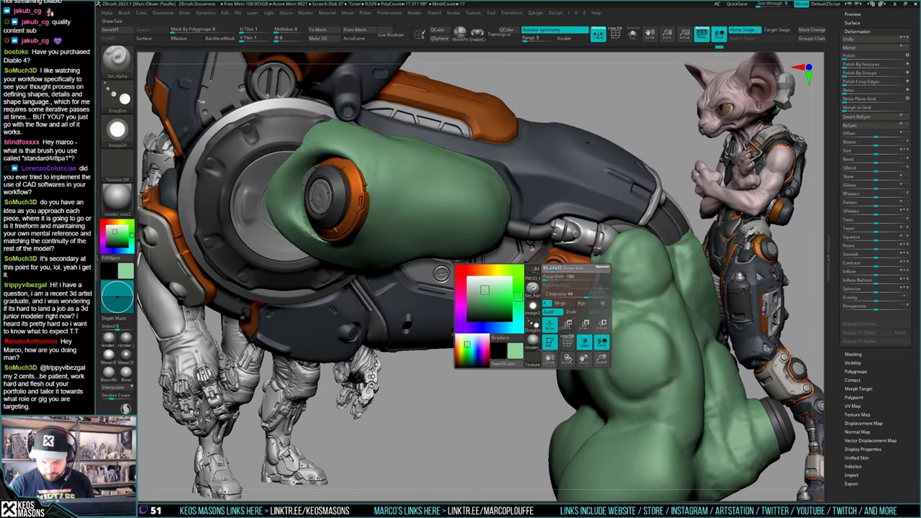
{"action": "key", "text": "ctrl+z"}
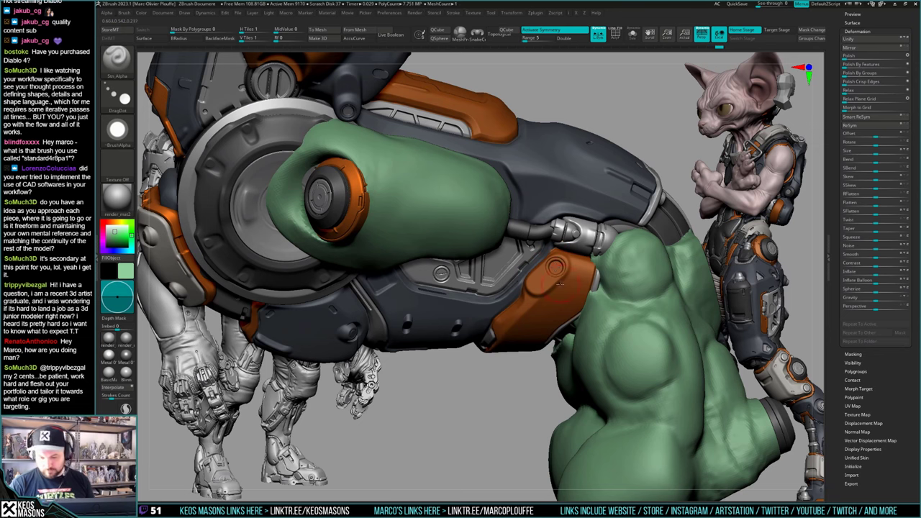
Step: Stamp a slotted screw head with the Image29 alpha inside the circular recess on the orange pad, adjusting the brush size to fit
{"action": "key", "text": "F4"}
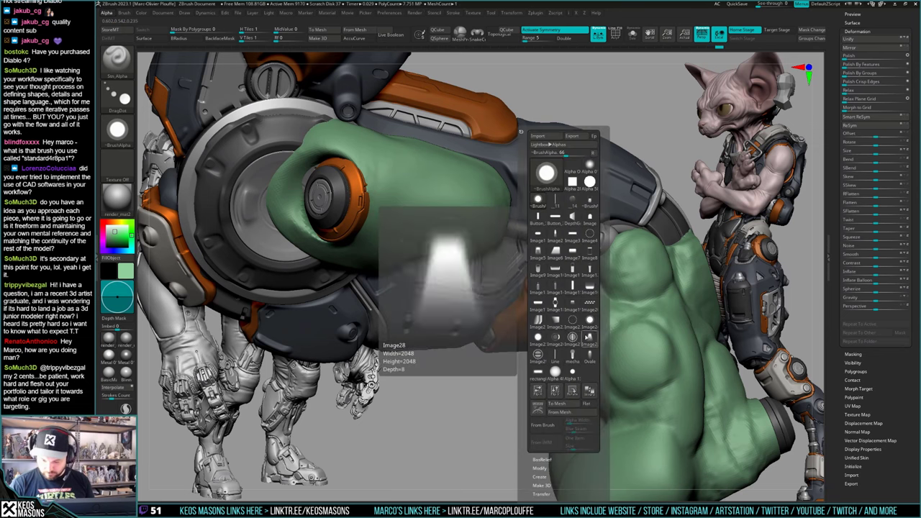
{"action": "left_click", "coordinate": [537, 355]}
{"action": "key", "text": "space"}
{"action": "left_click", "coordinate": [558, 267]}
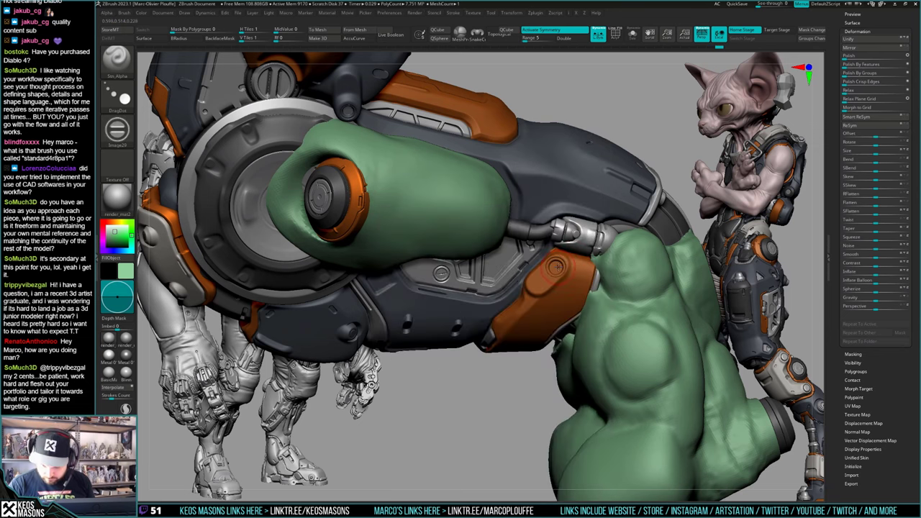
{"action": "left_click", "coordinate": [558, 267]}
{"action": "key", "text": "space"}
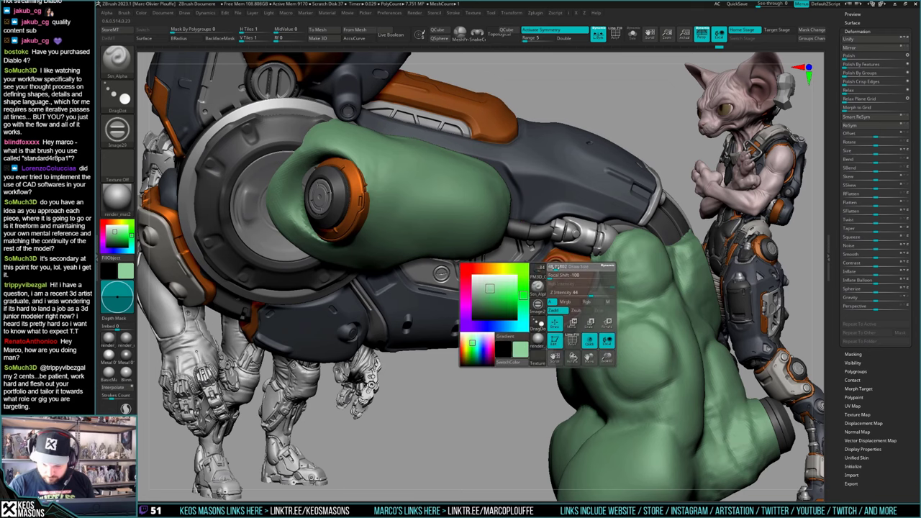
{"action": "right_click_drag", "start_coordinate": [555, 267], "coordinate": [560, 266], "text": "ctrl"}
{"action": "left_click", "coordinate": [556, 267]}
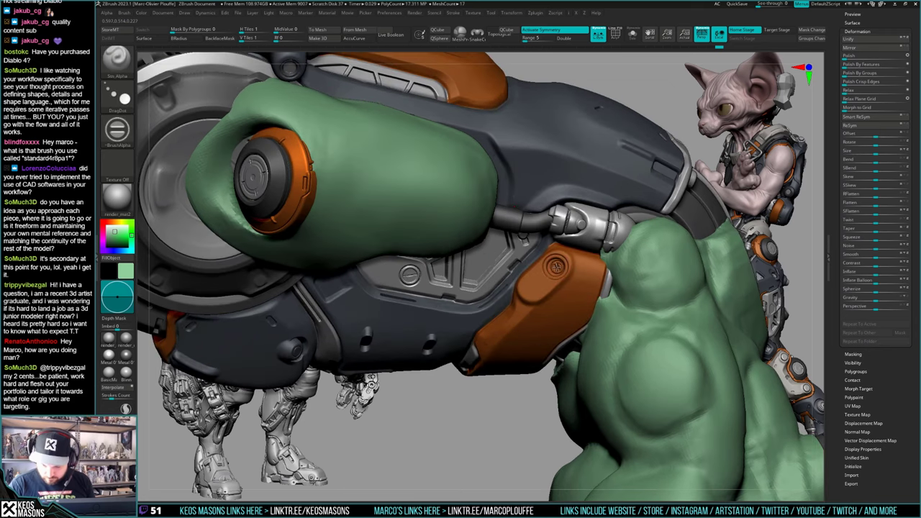
{"action": "key", "text": "space"}
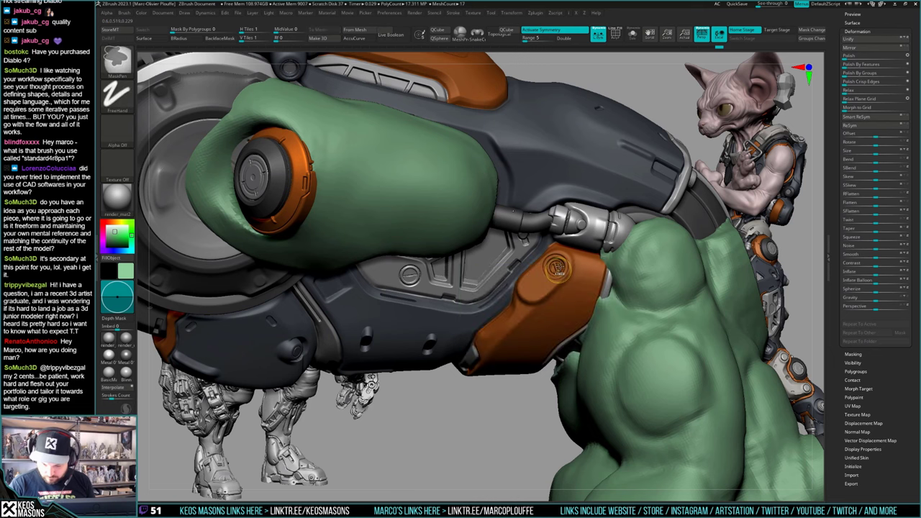
{"action": "key", "text": "ctrl+z"}
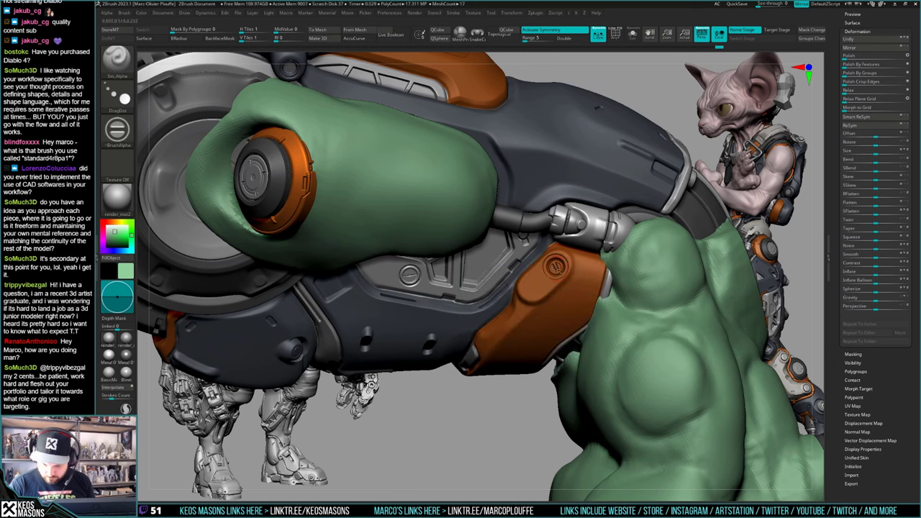
Step: Try stamping another alpha on the orange pad below the screw head
{"action": "right_click_drag", "start_coordinate": [556, 267], "coordinate": [569, 319]}
{"action": "key", "text": "alt+a"}
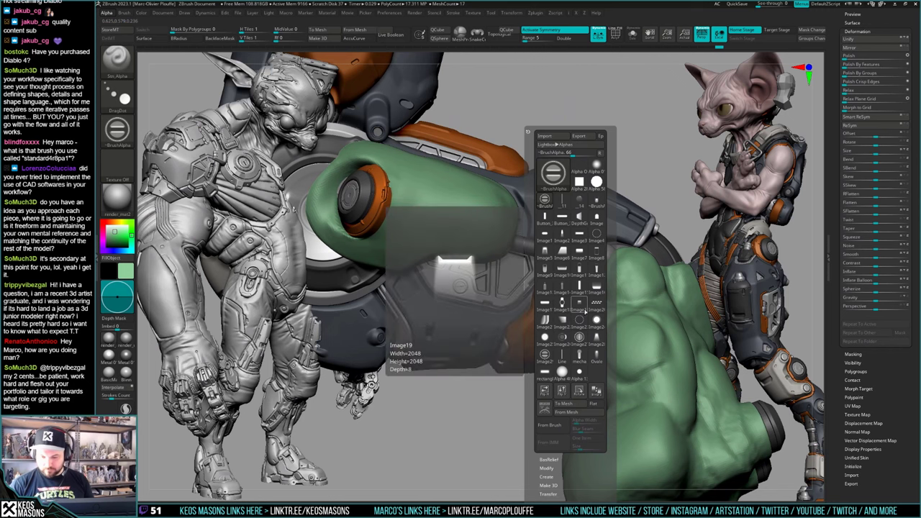
{"action": "left_click", "coordinate": [596, 218]}
{"action": "right_click_drag", "start_coordinate": [529, 308], "coordinate": [552, 283]}
{"action": "left_click_drag", "start_coordinate": [549, 284], "coordinate": [550, 284]}
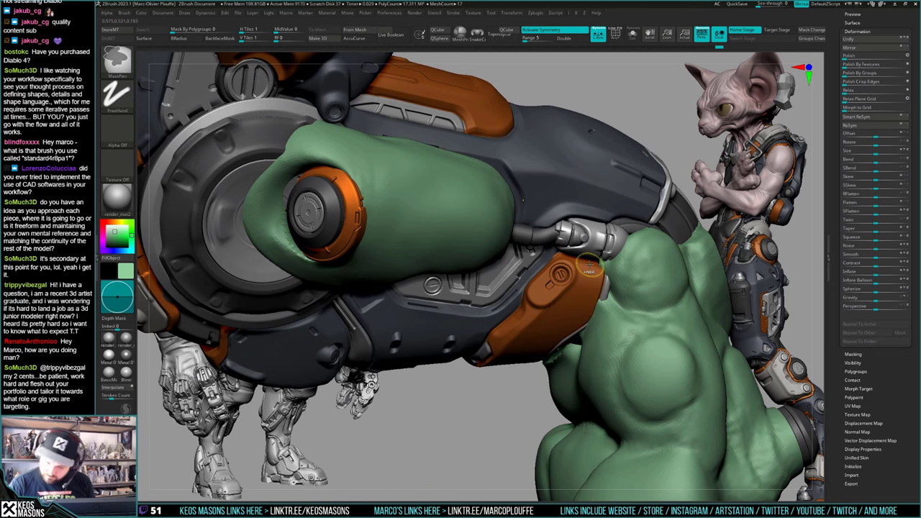
{"action": "right_click_drag", "start_coordinate": [590, 265], "coordinate": [576, 279]}
Step: Set the Standard brush to paint only colour and material with Mrgb and no Zadd, using grey and a metal material
{"action": "mouse_move", "coordinate": [576, 280]}
{"action": "right_mouse_down", "text": "ctrl"}
{"action": "mouse_move", "coordinate": [559, 316]}
{"action": "mouse_move", "coordinate": [564, 332]}
{"action": "mouse_move", "coordinate": [576, 315]}
{"action": "right_mouse_up", "text": "ctrl"}
{"action": "key", "text": "1"}
{"action": "left_click", "coordinate": [572, 316]}
{"action": "key", "text": "space"}
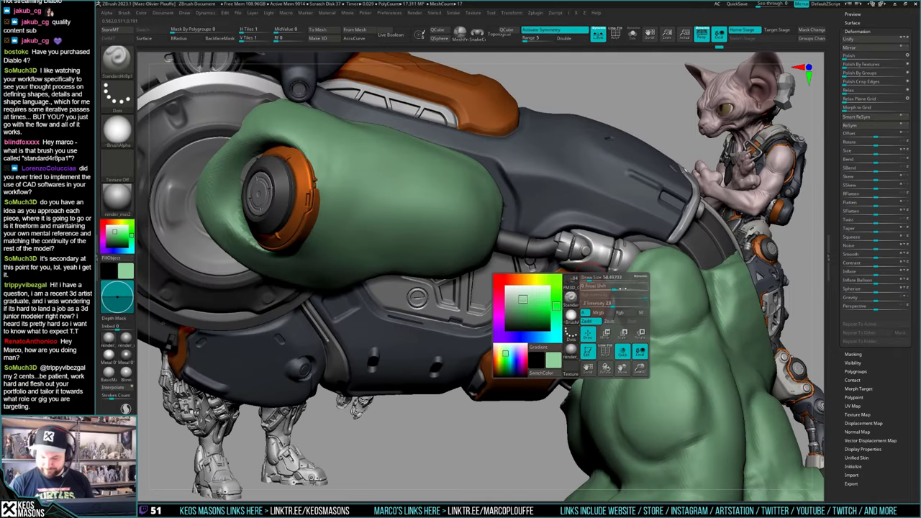
{"action": "left_click", "coordinate": [624, 313]}
{"action": "left_click", "coordinate": [591, 321]}
{"action": "key", "text": "c"}
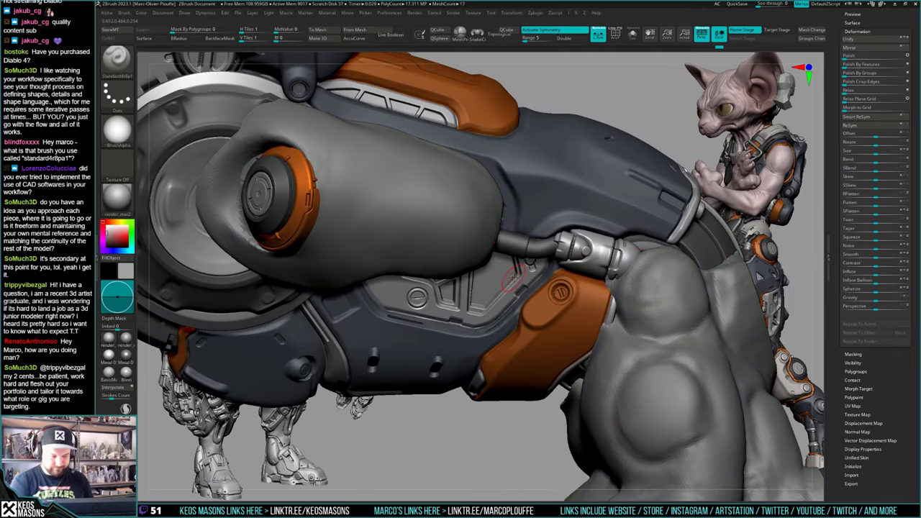
{"action": "left_click", "coordinate": [109, 355]}
Step: Paint the slotted screw head in the orange pad's circular recess with the grey metal colour and material
{"action": "right_click_drag", "start_coordinate": [536, 370], "coordinate": [543, 344], "text": "ctrl"}
{"action": "key", "text": "space"}
{"action": "right_click_drag", "start_coordinate": [561, 294], "coordinate": [550, 288]}
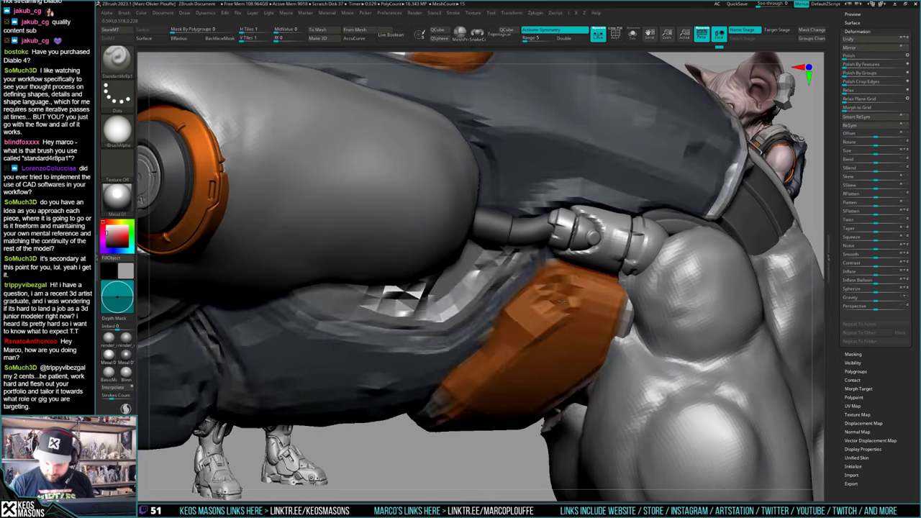
{"action": "key", "text": "F3"}
{"action": "left_click", "coordinate": [544, 404]}
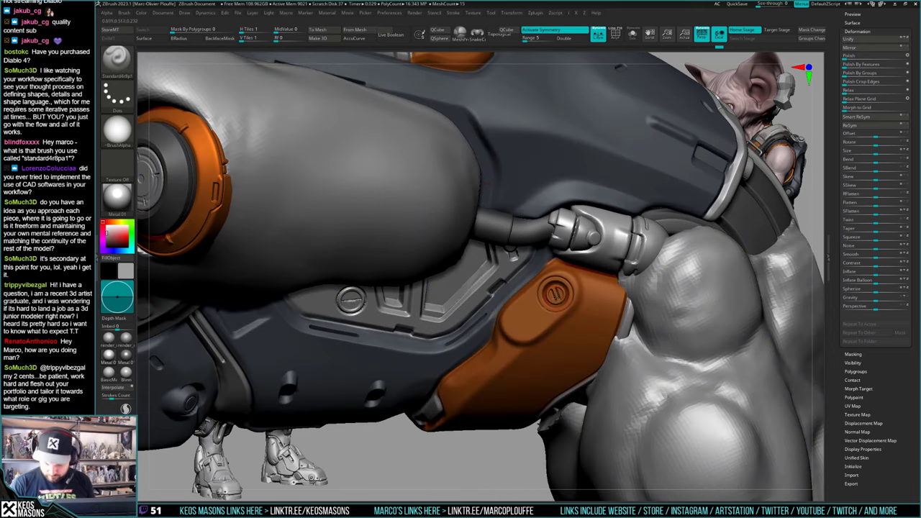
{"action": "left_click", "coordinate": [556, 294]}
{"action": "key", "text": "space"}
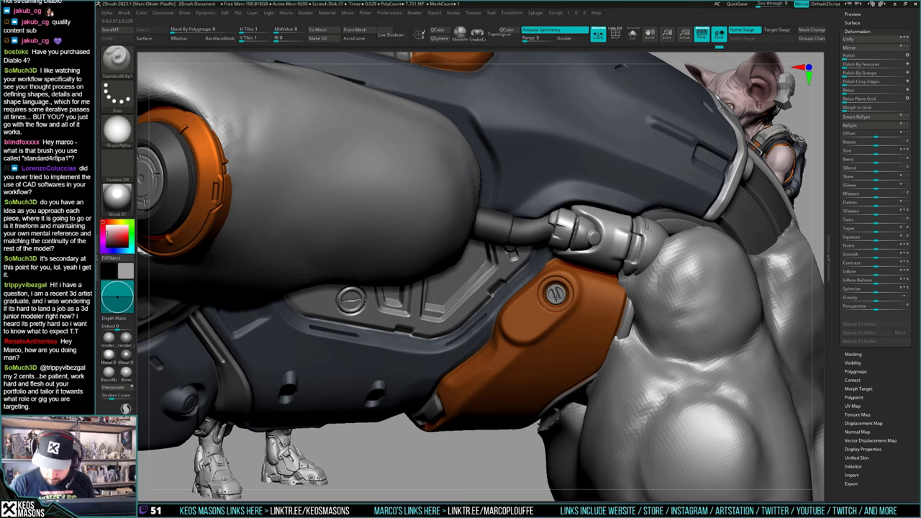
{"action": "mouse_move", "coordinate": [555, 294]}
{"action": "right_mouse_down", "text": "ctrl"}
{"action": "mouse_move", "coordinate": [551, 244]}
{"action": "mouse_move", "coordinate": [572, 284]}
{"action": "mouse_move", "coordinate": [569, 322]}
{"action": "mouse_move", "coordinate": [560, 301]}
{"action": "mouse_move", "coordinate": [564, 326]}
{"action": "right_mouse_up", "text": "ctrl"}
{"action": "right_click", "coordinate": [570, 322]}
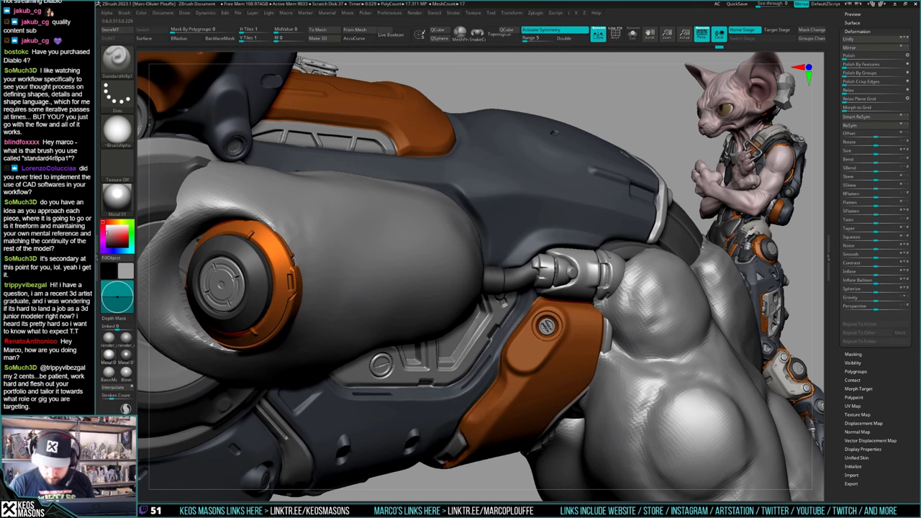
{"action": "left_click", "coordinate": [547, 326]}
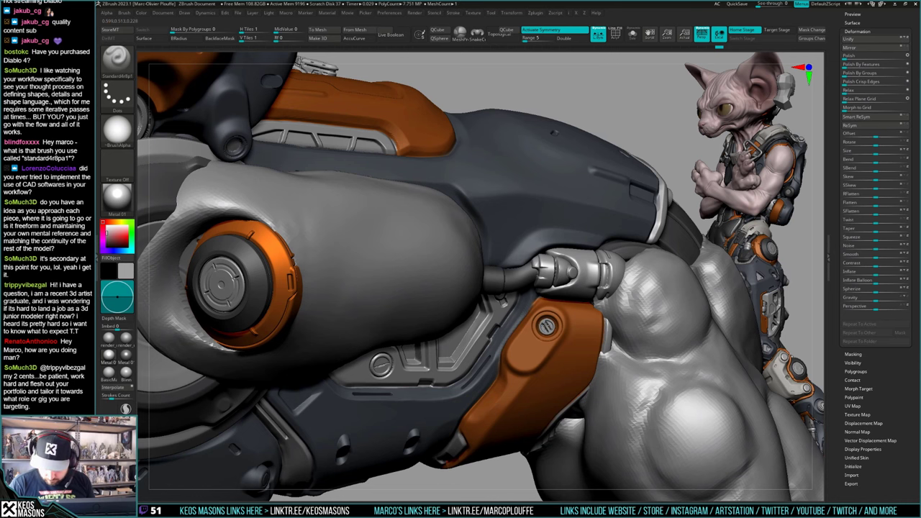
{"action": "mouse_move", "coordinate": [547, 326]}
{"action": "right_mouse_down", "text": "ctrl"}
{"action": "mouse_move", "coordinate": [539, 295]}
{"action": "mouse_move", "coordinate": [424, 358]}
{"action": "mouse_move", "coordinate": [559, 354]}
{"action": "mouse_move", "coordinate": [557, 327]}
{"action": "mouse_move", "coordinate": [559, 346]}
{"action": "right_mouse_up", "text": "ctrl"}
{"action": "key", "text": "space"}
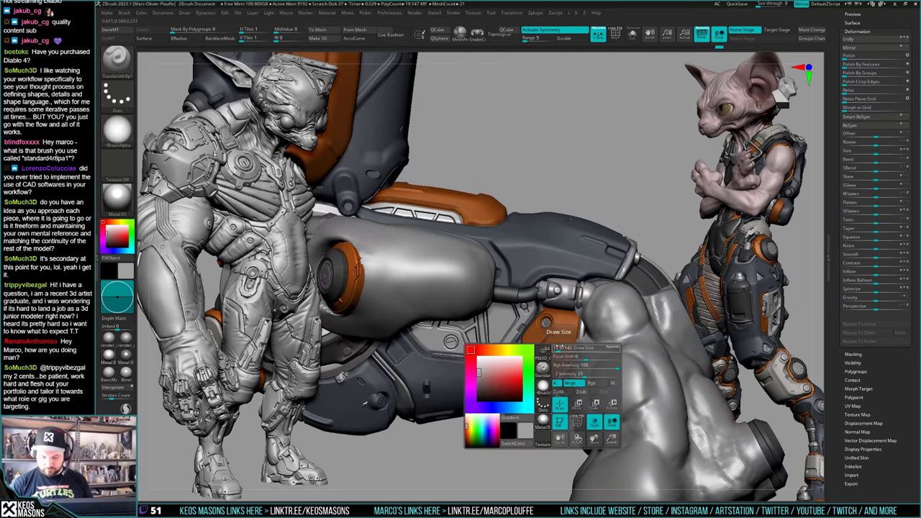
{"action": "key", "text": "m"}
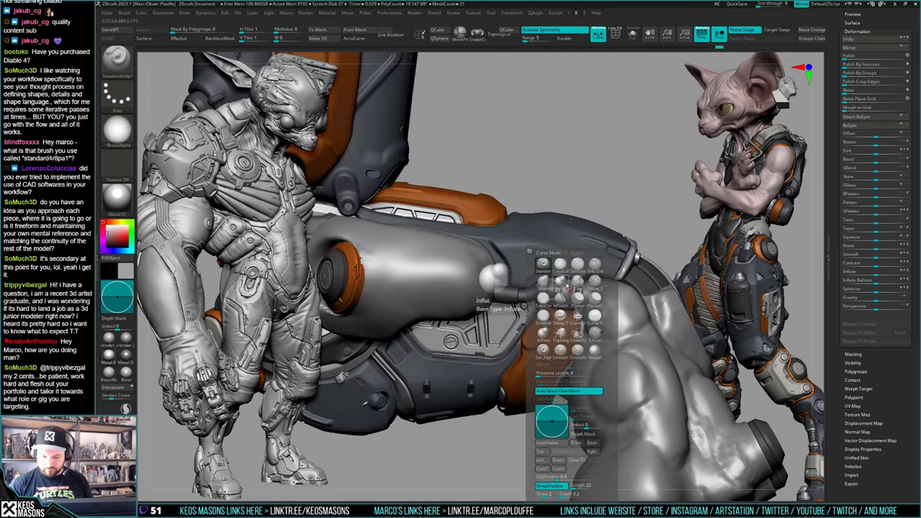
{"action": "mouse_move", "coordinate": [604, 309]}
{"action": "right_mouse_down"}
{"action": "mouse_move", "coordinate": [564, 317]}
{"action": "mouse_move", "coordinate": [574, 310]}
{"action": "mouse_move", "coordinate": [568, 297]}
{"action": "right_mouse_up"}
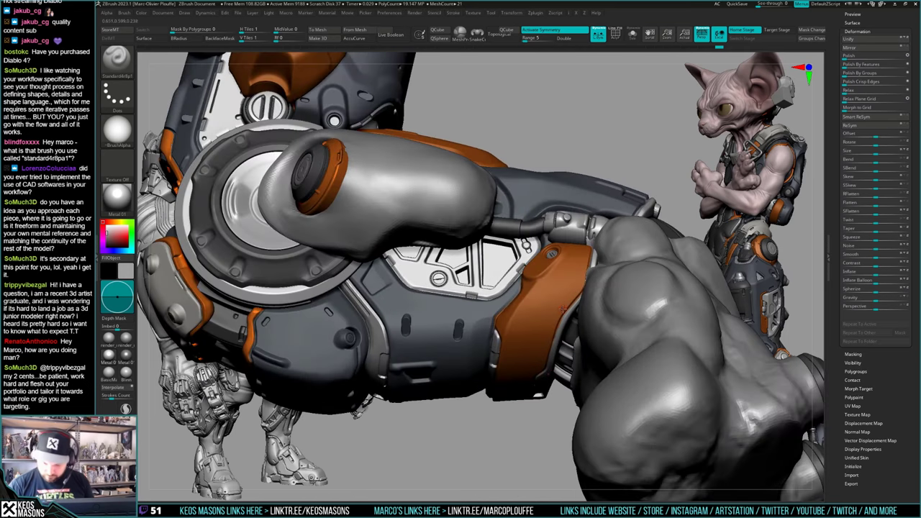
Step: Switch to the Sm_Alpha stamping brush and adjust its draw size for the edge of the orange collar
{"action": "key", "text": "F3"}
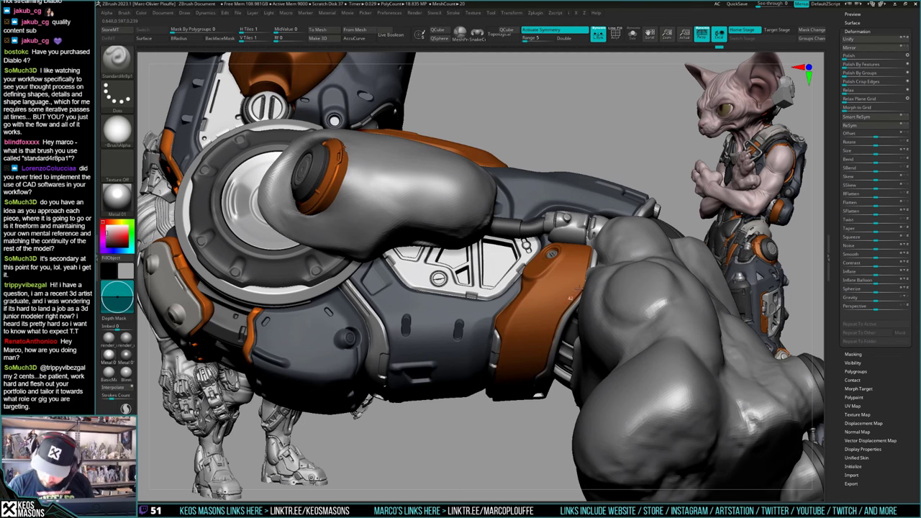
{"action": "key", "text": "ctrl"}
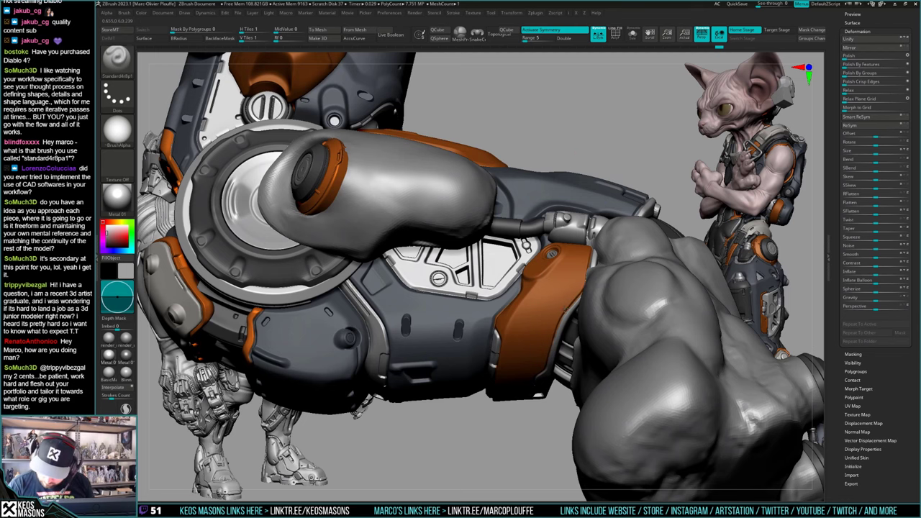
{"action": "right_click_drag", "start_coordinate": [592, 277], "coordinate": [560, 188]}
{"action": "right_click_drag", "start_coordinate": [561, 315], "coordinate": [534, 320]}
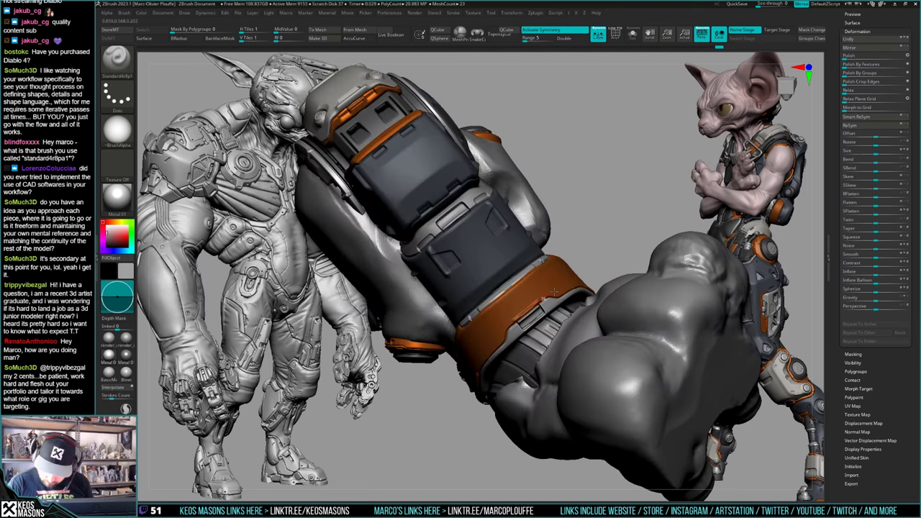
{"action": "mouse_move", "coordinate": [559, 289]}
{"action": "right_mouse_down"}
{"action": "mouse_move", "coordinate": [550, 298]}
{"action": "mouse_move", "coordinate": [575, 265]}
{"action": "mouse_move", "coordinate": [533, 316]}
{"action": "mouse_move", "coordinate": [545, 323]}
{"action": "right_mouse_up"}
{"action": "key", "text": "b"}
{"action": "left_click", "coordinate": [512, 353]}
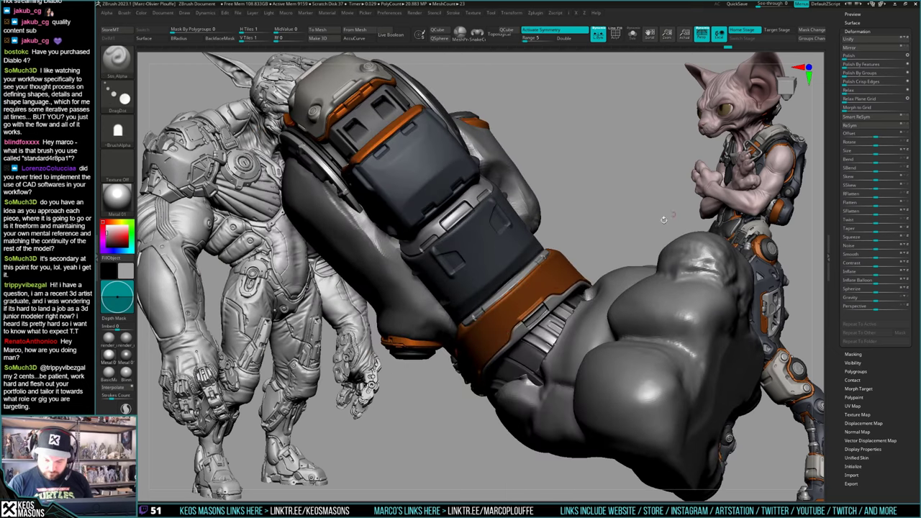
{"action": "key", "text": "space"}
{"action": "left_click_drag", "start_coordinate": [508, 332], "coordinate": [510, 334]}
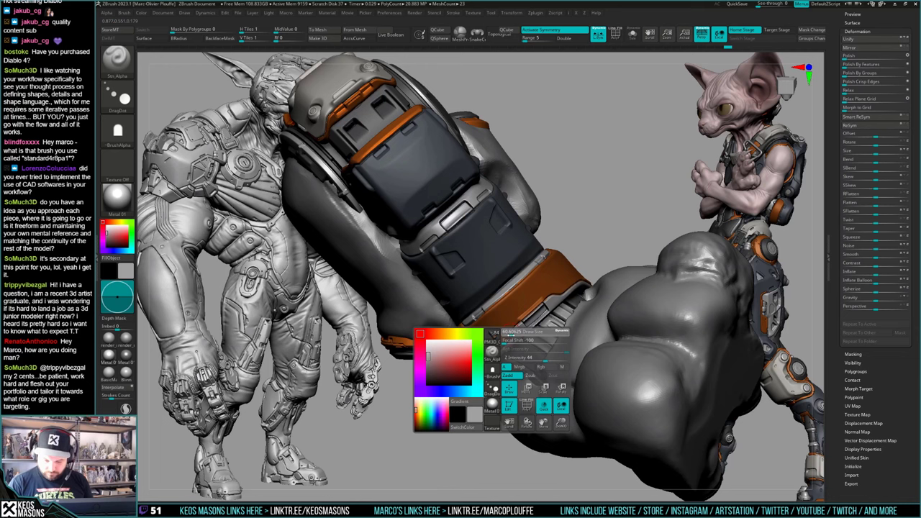
Step: Stamp a small slot with the Image1 alpha on the underside of the orange collar
{"action": "key", "text": "a"}
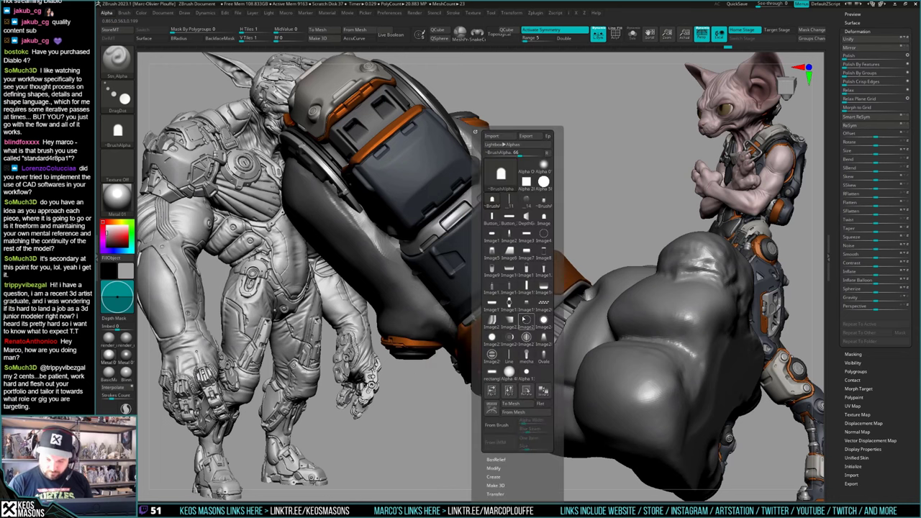
{"action": "left_click", "coordinate": [508, 234]}
{"action": "key", "text": "space"}
{"action": "key", "text": "Return"}
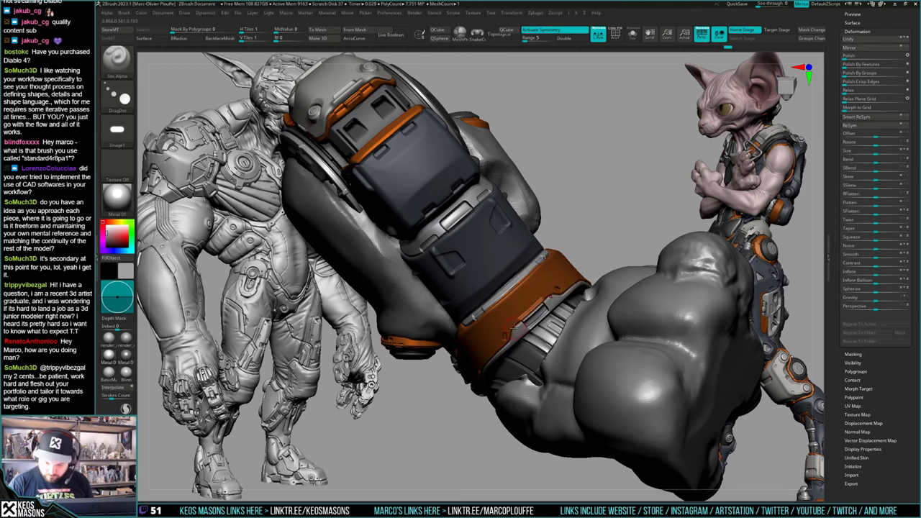
{"action": "right_click_drag", "start_coordinate": [505, 336], "coordinate": [512, 331]}
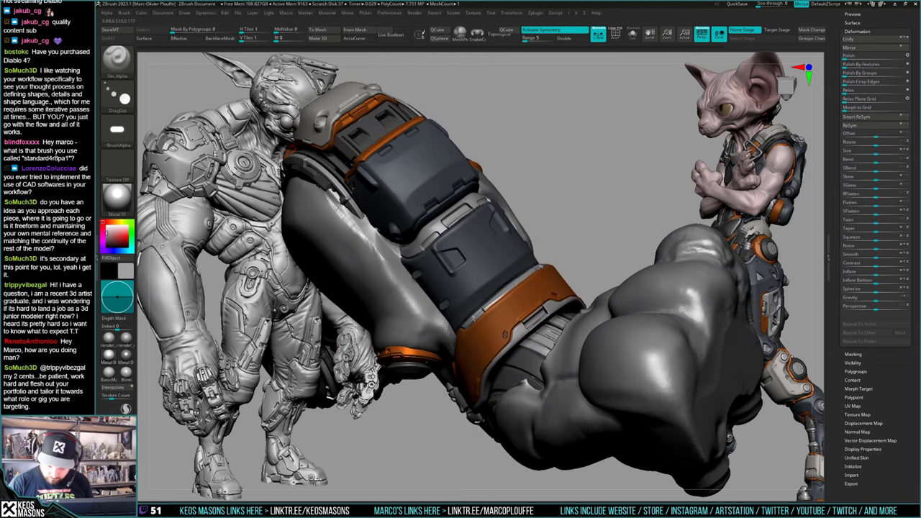
{"action": "mouse_move", "coordinate": [521, 334]}
{"action": "right_mouse_down"}
{"action": "mouse_move", "coordinate": [507, 374]}
{"action": "mouse_move", "coordinate": [532, 251]}
{"action": "right_mouse_up"}
{"action": "right_click_drag", "start_coordinate": [521, 356], "coordinate": [574, 331]}
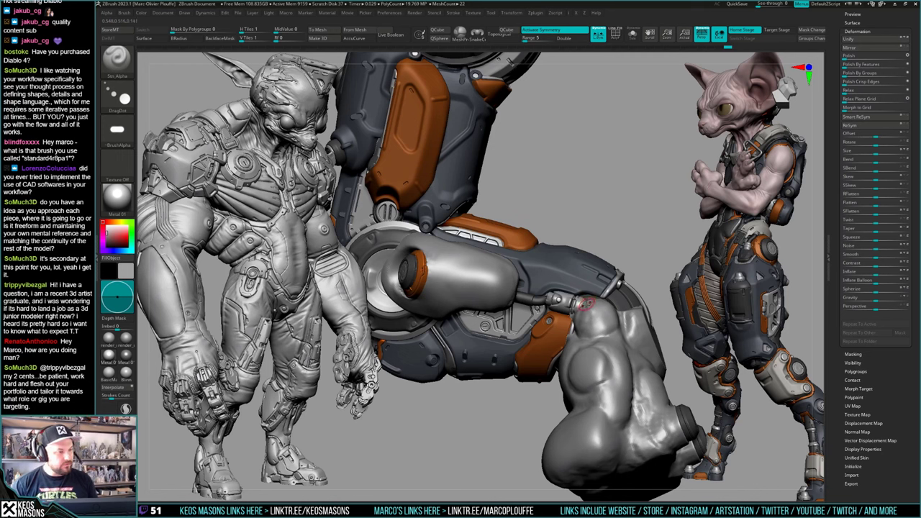
{"action": "key", "text": "space"}
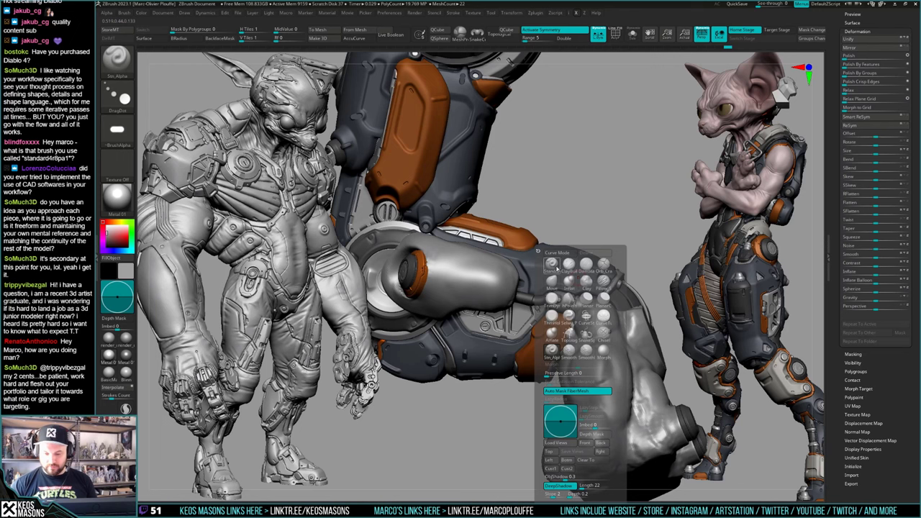
{"action": "left_click", "coordinate": [551, 266]}
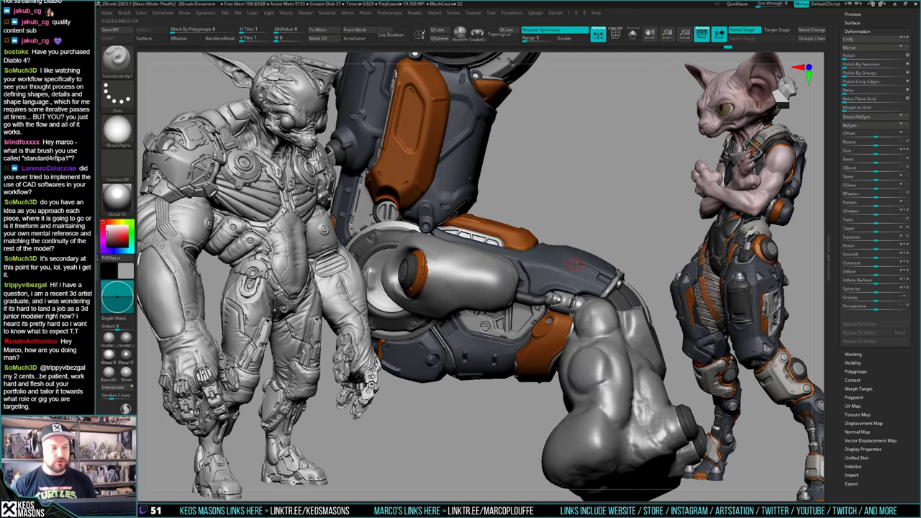
{"action": "mouse_move", "coordinate": [571, 328]}
{"action": "right_mouse_down"}
{"action": "mouse_move", "coordinate": [536, 317]}
{"action": "mouse_move", "coordinate": [524, 332]}
{"action": "mouse_move", "coordinate": [554, 323]}
{"action": "right_mouse_up"}
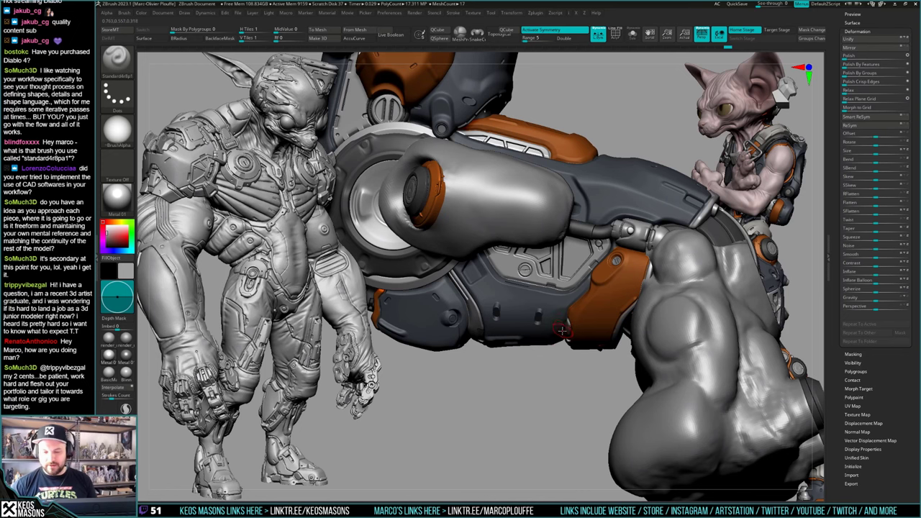
{"action": "right_click_drag", "start_coordinate": [559, 329], "coordinate": [562, 325]}
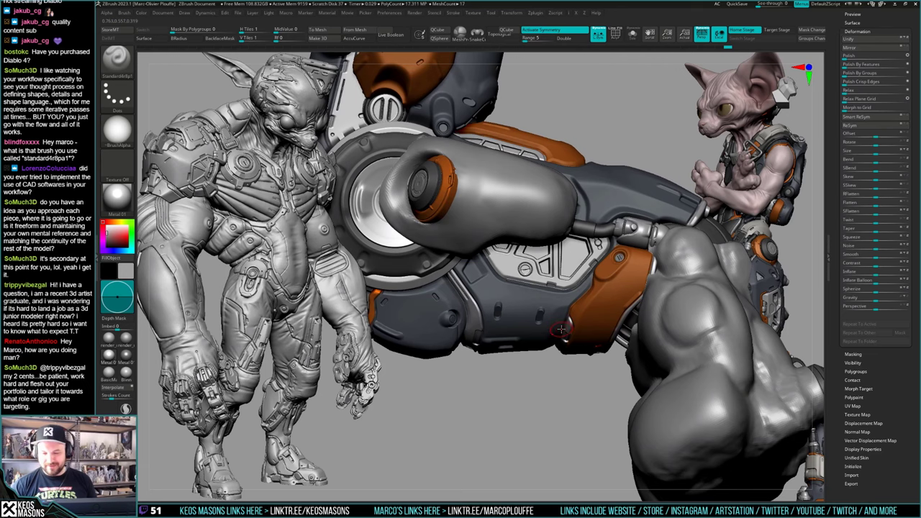
{"action": "right_click_drag", "start_coordinate": [561, 329], "coordinate": [565, 334]}
Step: Set the Sm_Alpha brush to a round dot alpha and adjust its draw size and Z Intensity
{"action": "key", "text": "space"}
{"action": "left_click", "coordinate": [552, 336]}
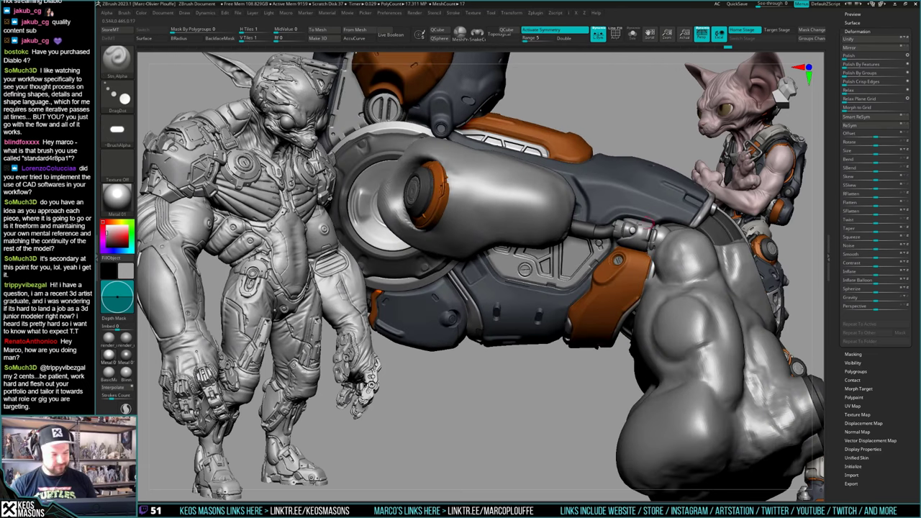
{"action": "key", "text": "F4"}
{"action": "left_click", "coordinate": [582, 373]}
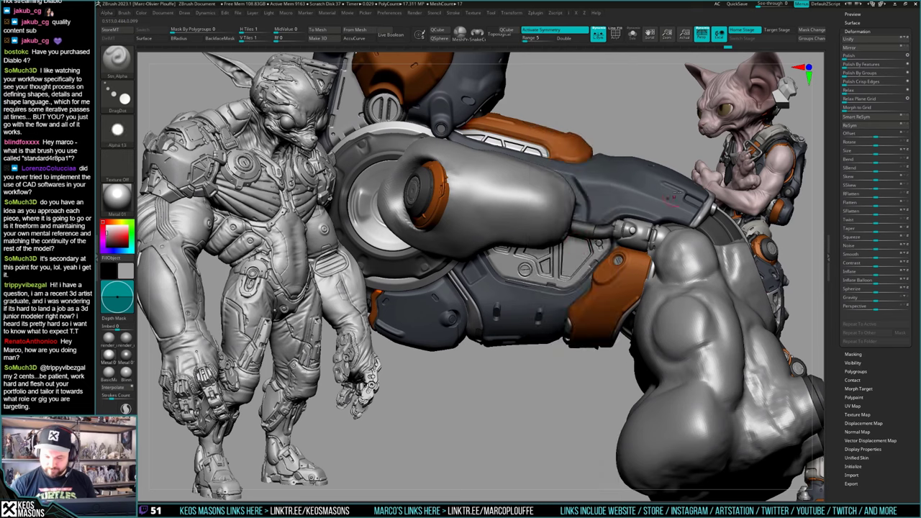
{"action": "key", "text": "space"}
{"action": "left_click", "coordinate": [578, 250]}
{"action": "key", "text": "space"}
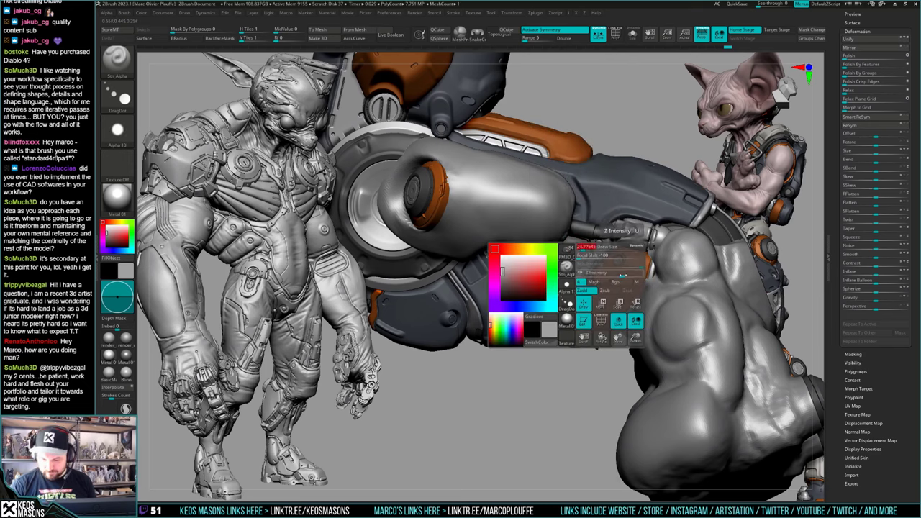
{"action": "key", "text": "space"}
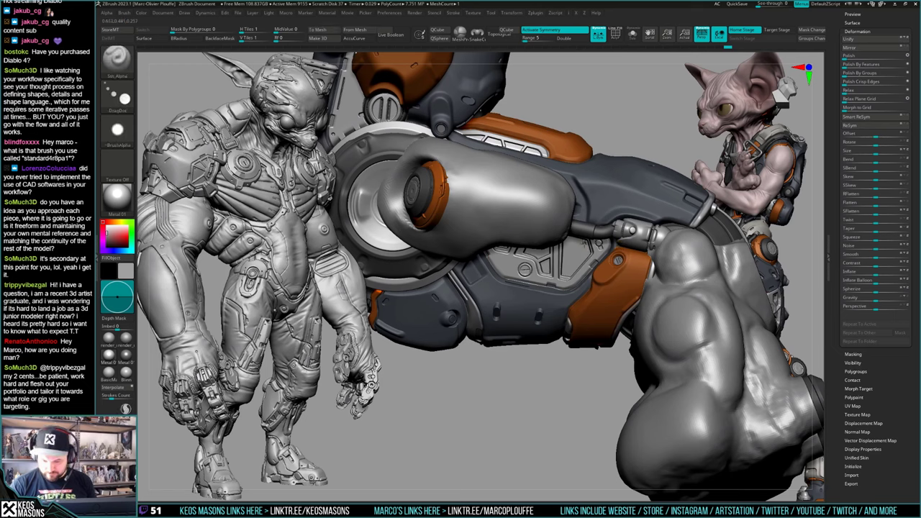
Step: Stamp small round dots on the light trim panel beside the orange top pad, temporarily isolating the armour plate
{"action": "key", "text": "alt+s"}
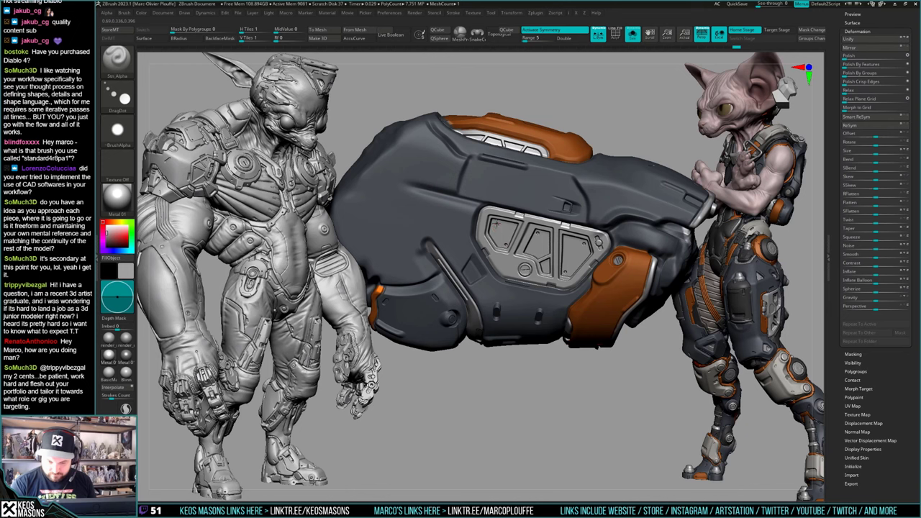
{"action": "mouse_move", "coordinate": [498, 223]}
{"action": "right_mouse_down", "text": "ctrl"}
{"action": "mouse_move", "coordinate": [619, 285]}
{"action": "mouse_move", "coordinate": [608, 307]}
{"action": "mouse_move", "coordinate": [563, 302]}
{"action": "mouse_move", "coordinate": [538, 283]}
{"action": "mouse_move", "coordinate": [536, 313]}
{"action": "mouse_move", "coordinate": [540, 279]}
{"action": "mouse_move", "coordinate": [578, 281]}
{"action": "mouse_move", "coordinate": [581, 244]}
{"action": "right_mouse_up", "text": "ctrl"}
{"action": "key", "text": "alt+s"}
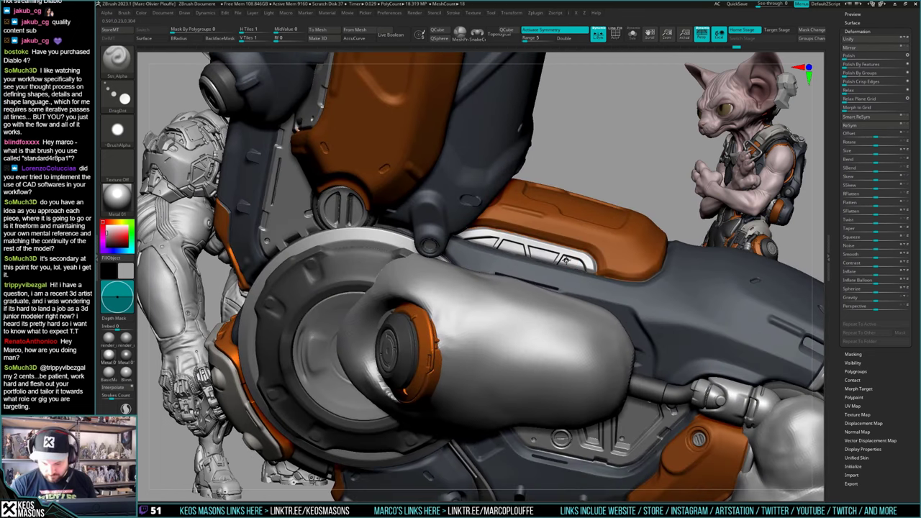
{"action": "mouse_move", "coordinate": [529, 264]}
{"action": "right_mouse_down", "text": "ctrl"}
{"action": "mouse_move", "coordinate": [541, 179]}
{"action": "mouse_move", "coordinate": [594, 336]}
{"action": "mouse_move", "coordinate": [602, 326]}
{"action": "mouse_move", "coordinate": [595, 318]}
{"action": "mouse_move", "coordinate": [599, 333]}
{"action": "mouse_move", "coordinate": [588, 329]}
{"action": "mouse_move", "coordinate": [549, 269]}
{"action": "mouse_move", "coordinate": [562, 337]}
{"action": "right_mouse_up", "text": "ctrl"}
{"action": "left_click", "coordinate": [595, 334], "text": "alt"}
Step: Stamp small rectangular notches with the Image7 alpha along the upper edge of the light trim panel beneath the orange pad
{"action": "key", "text": "space"}
{"action": "key", "text": "a"}
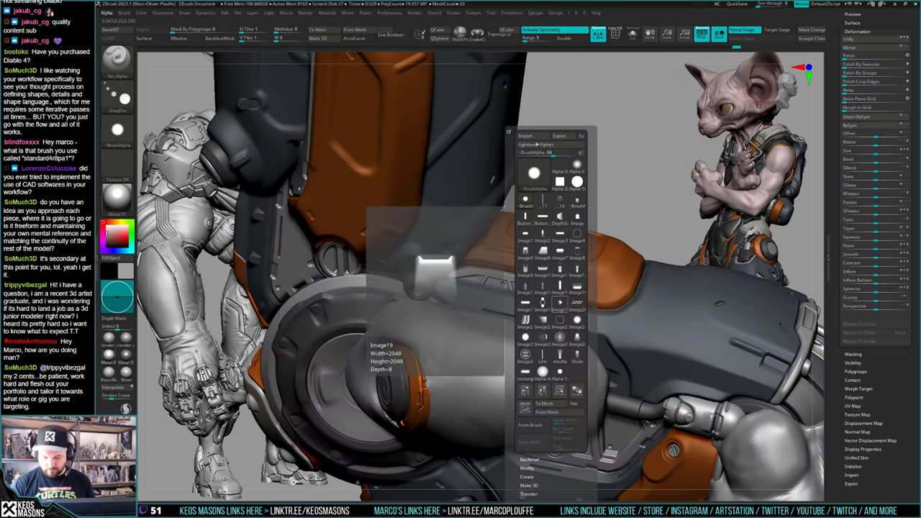
{"action": "left_click", "coordinate": [576, 250]}
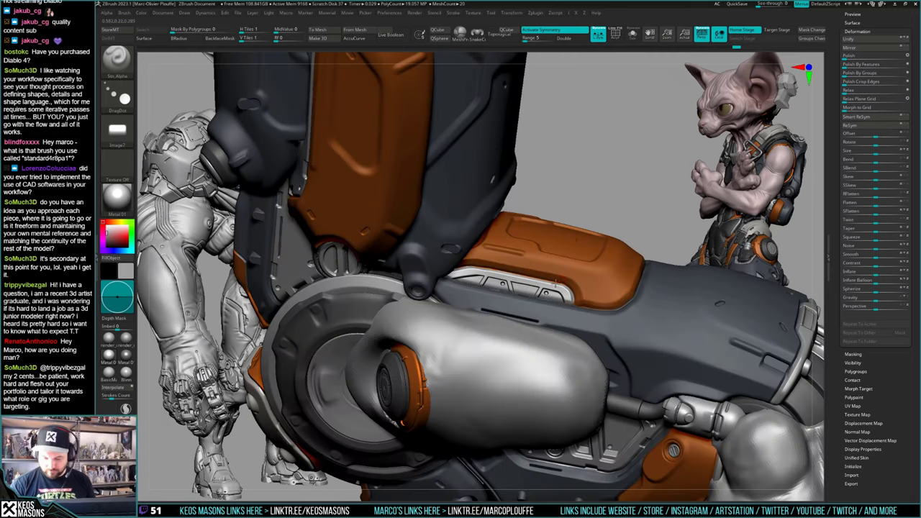
{"action": "left_click", "coordinate": [548, 284]}
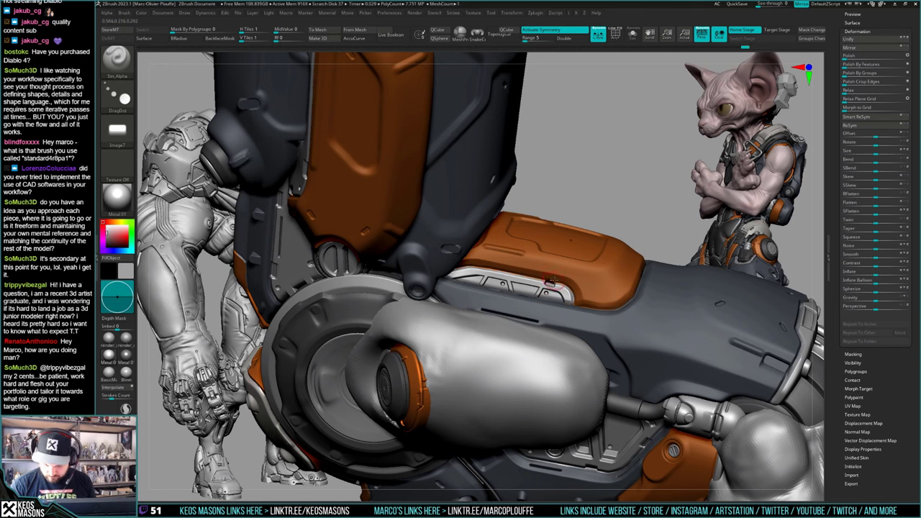
{"action": "key", "text": "space"}
{"action": "left_click", "coordinate": [602, 302]}
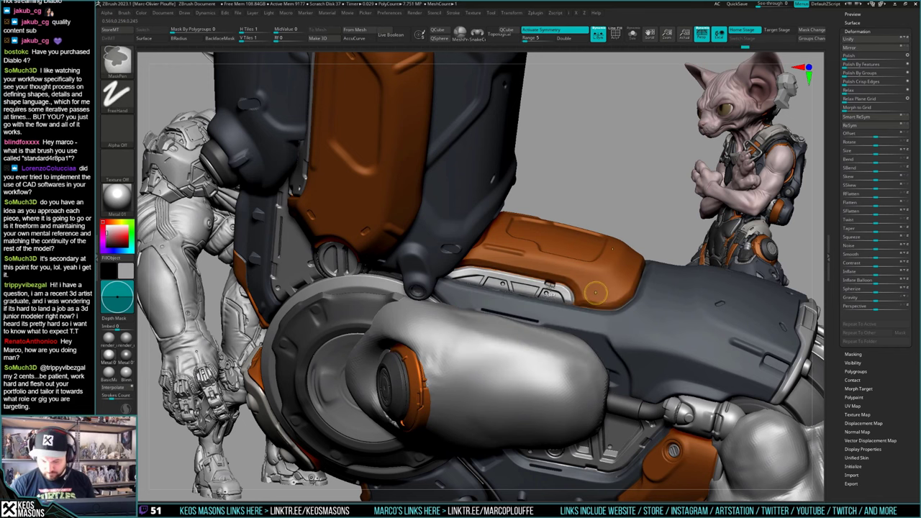
{"action": "key", "text": "ctrl+z"}
{"action": "left_click", "coordinate": [547, 287]}
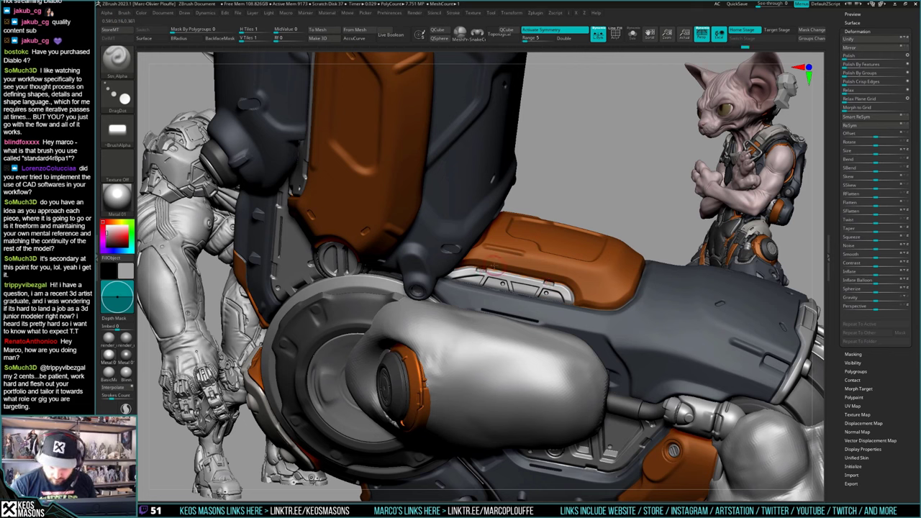
{"action": "left_click_drag", "start_coordinate": [494, 273], "coordinate": [494, 274], "text": "shift"}
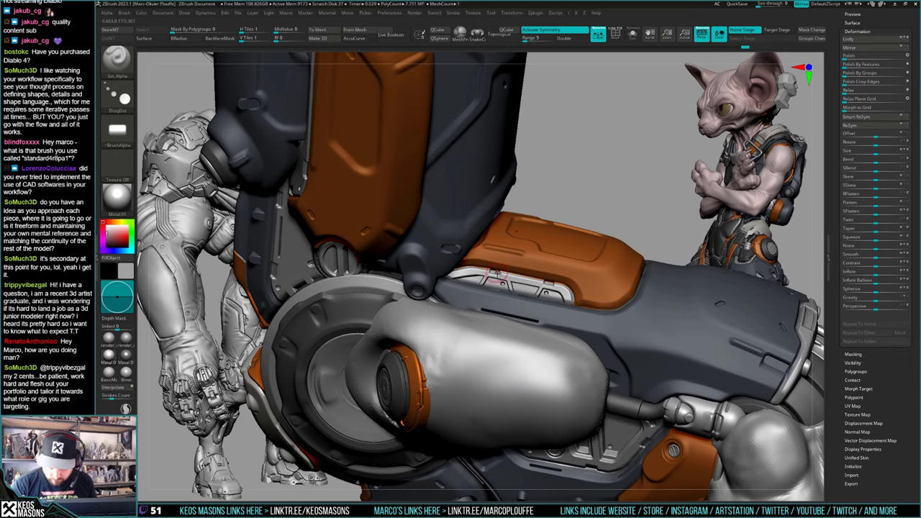
{"action": "mouse_move", "coordinate": [499, 278]}
{"action": "right_mouse_down", "text": "ctrl"}
{"action": "mouse_move", "coordinate": [540, 214]}
{"action": "mouse_move", "coordinate": [554, 288]}
{"action": "mouse_move", "coordinate": [587, 315]}
{"action": "right_mouse_up", "text": "ctrl"}
{"action": "key", "text": "space"}
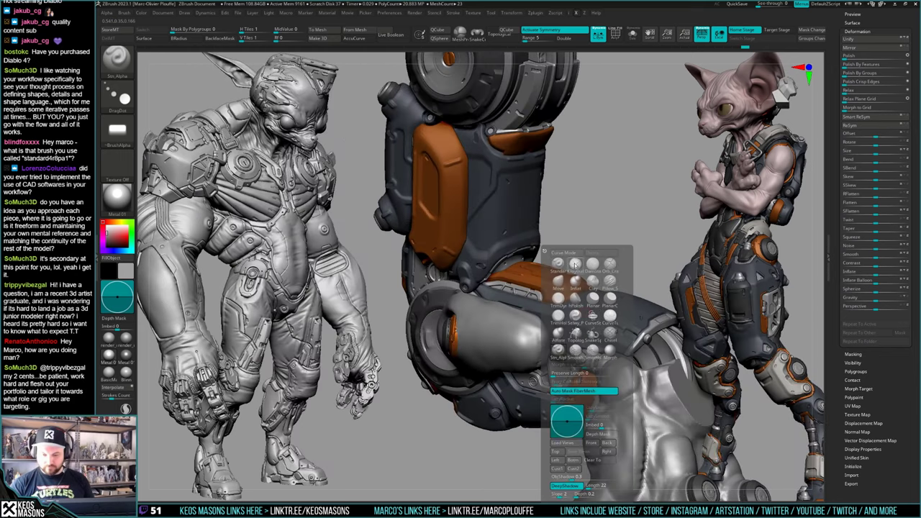
{"action": "left_click", "coordinate": [575, 264]}
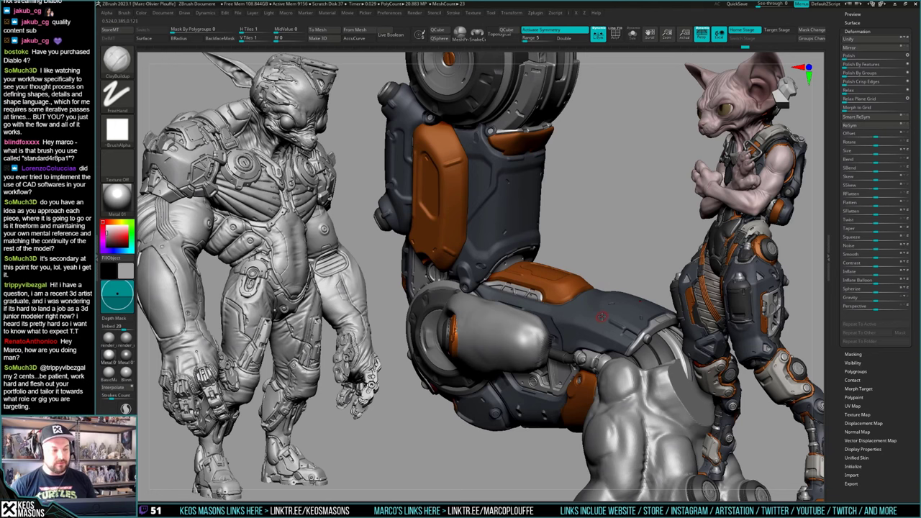
{"action": "mouse_move", "coordinate": [593, 321]}
{"action": "right_mouse_down"}
{"action": "mouse_move", "coordinate": [577, 303]}
{"action": "mouse_move", "coordinate": [561, 308]}
{"action": "right_mouse_up"}
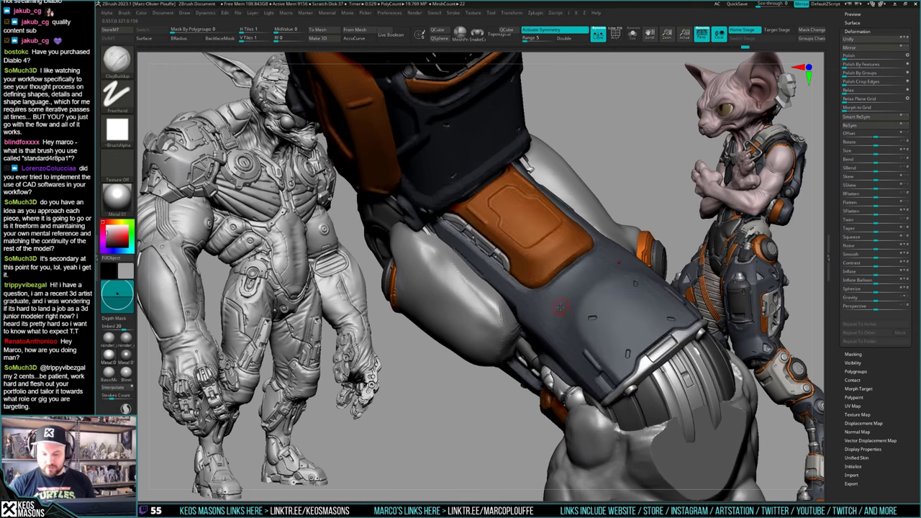
Step: Sculpt a soft crease across the orange top pad below its inner recess with the Standard brush, redoing the first stroke
{"action": "key", "text": "space"}
{"action": "left_click", "coordinate": [542, 266]}
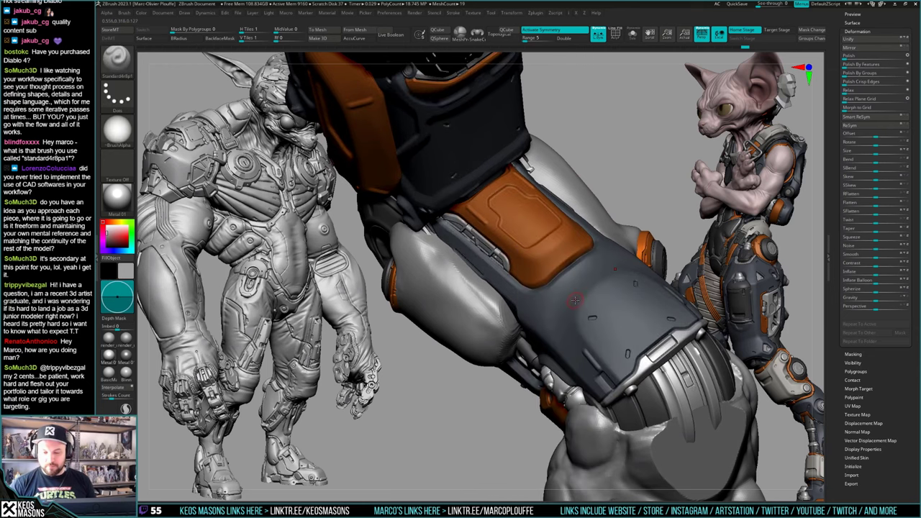
{"action": "mouse_move", "coordinate": [574, 300]}
{"action": "right_mouse_down"}
{"action": "mouse_move", "coordinate": [622, 233]}
{"action": "mouse_move", "coordinate": [614, 279]}
{"action": "mouse_move", "coordinate": [574, 288]}
{"action": "right_mouse_up"}
{"action": "key", "text": "space"}
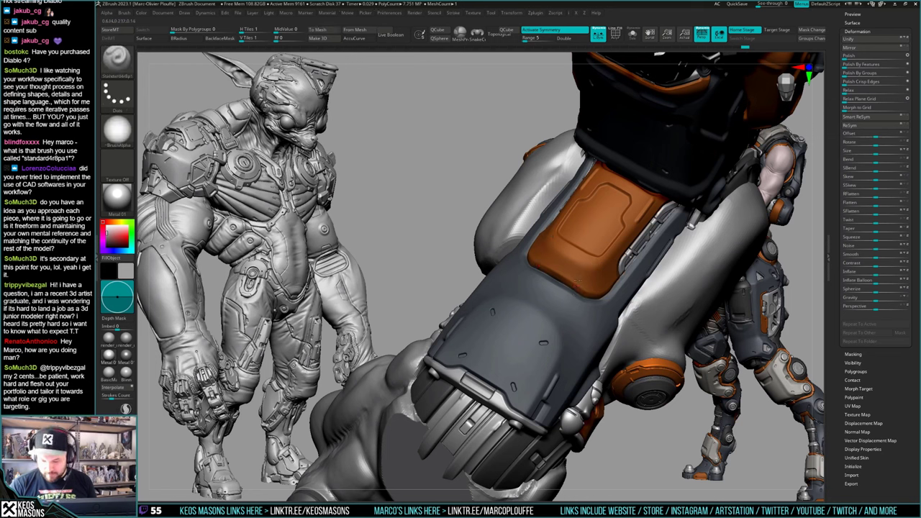
{"action": "mouse_move", "coordinate": [596, 253]}
{"action": "right_mouse_down"}
{"action": "mouse_move", "coordinate": [585, 251]}
{"action": "mouse_move", "coordinate": [584, 279]}
{"action": "right_mouse_up"}
{"action": "key", "text": "ctrl+z"}
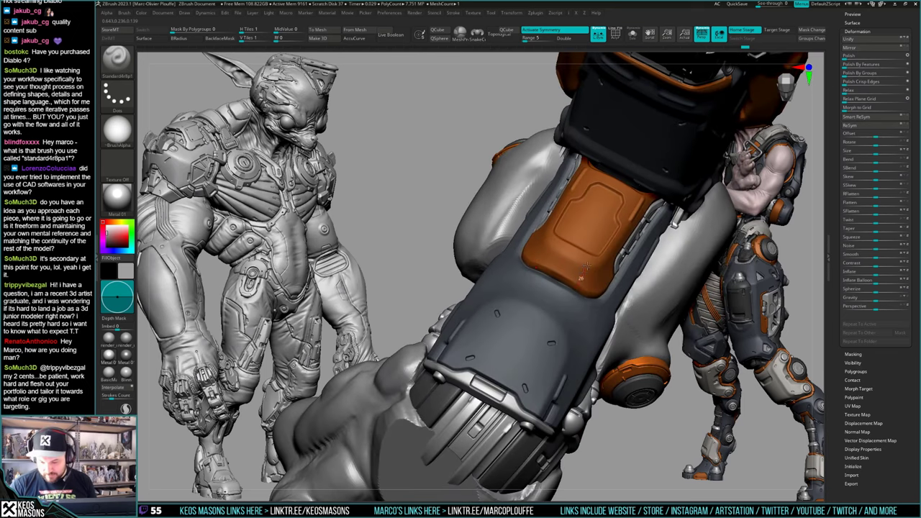
{"action": "left_click_drag", "start_coordinate": [587, 266], "coordinate": [595, 254]}
{"action": "mouse_move", "coordinate": [595, 254]}
{"action": "right_mouse_down", "text": "ctrl"}
{"action": "mouse_move", "coordinate": [591, 291]}
{"action": "mouse_move", "coordinate": [617, 296]}
{"action": "mouse_move", "coordinate": [592, 309]}
{"action": "mouse_move", "coordinate": [622, 324]}
{"action": "mouse_move", "coordinate": [625, 312]}
{"action": "mouse_move", "coordinate": [608, 346]}
{"action": "mouse_move", "coordinate": [602, 320]}
{"action": "mouse_move", "coordinate": [581, 344]}
{"action": "mouse_move", "coordinate": [573, 324]}
{"action": "mouse_move", "coordinate": [569, 352]}
{"action": "mouse_move", "coordinate": [551, 367]}
{"action": "right_mouse_up", "text": "ctrl"}
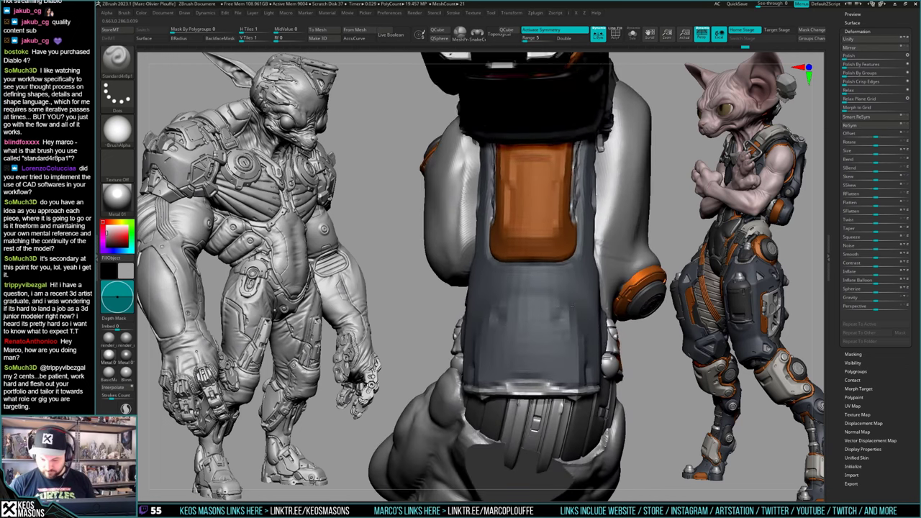
Step: Select the TrimFront brush and adjust its settings for working on the dark front plate
{"action": "right_click_drag", "start_coordinate": [578, 317], "coordinate": [574, 327]}
{"action": "key", "text": "b"}
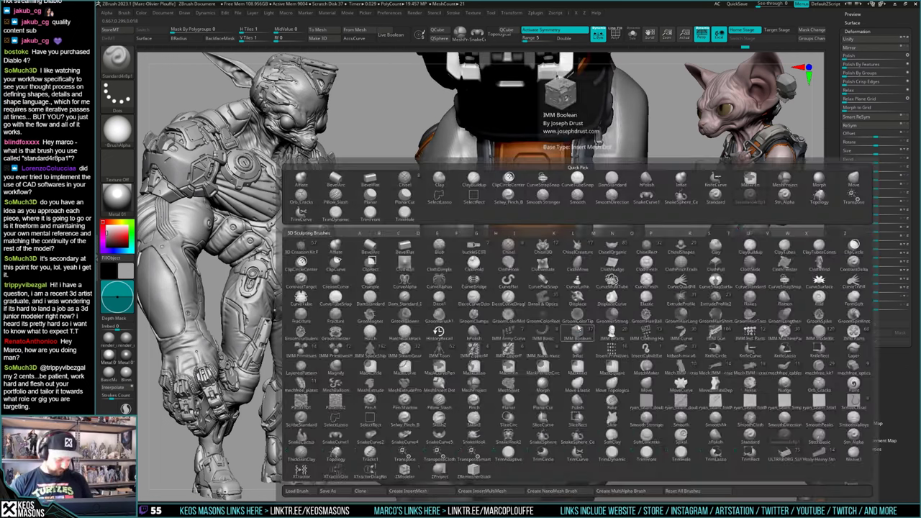
{"action": "key", "text": "t"}
{"action": "key", "text": "f"}
{"action": "key", "text": "space"}
{"action": "left_click", "coordinate": [572, 304]}
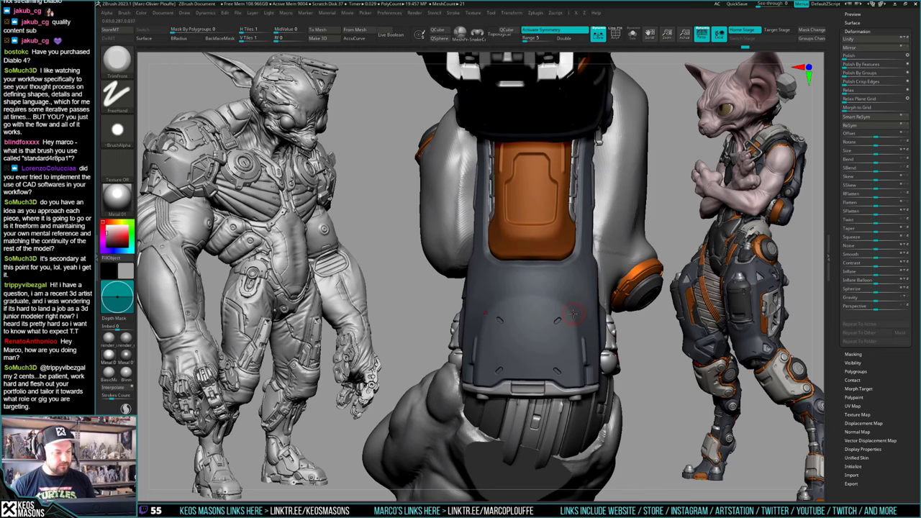
Step: Trim small symmetrical facets with the TrimFront brush on the dark plate just above its upper pair of short slots
{"action": "right_click_drag", "start_coordinate": [567, 318], "coordinate": [573, 294]}
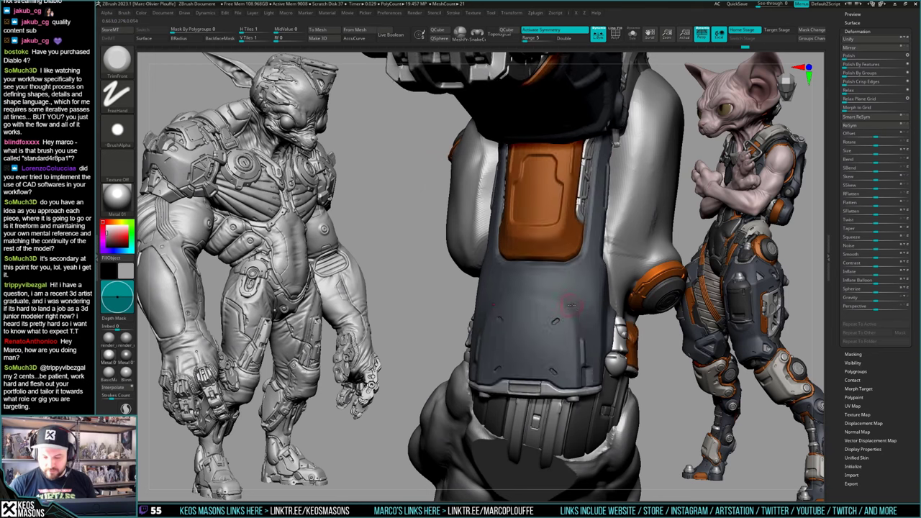
{"action": "key", "text": "space"}
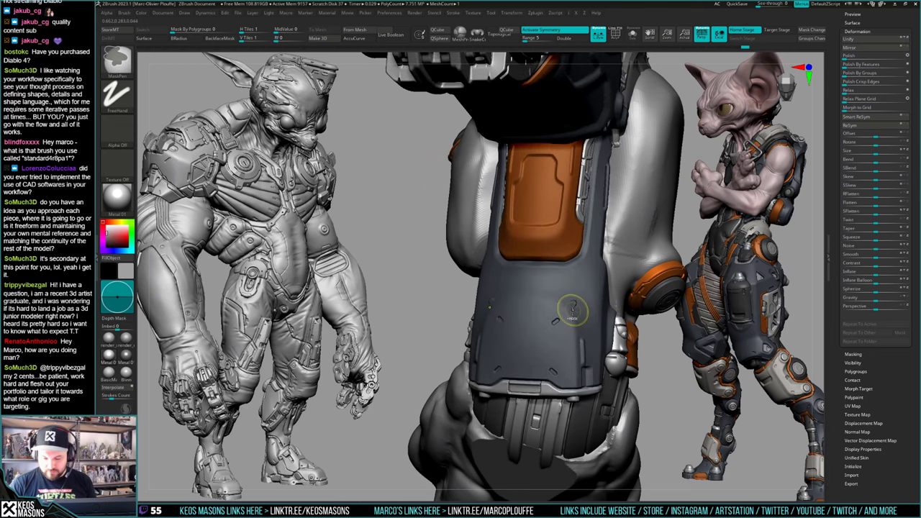
{"action": "key", "text": "space"}
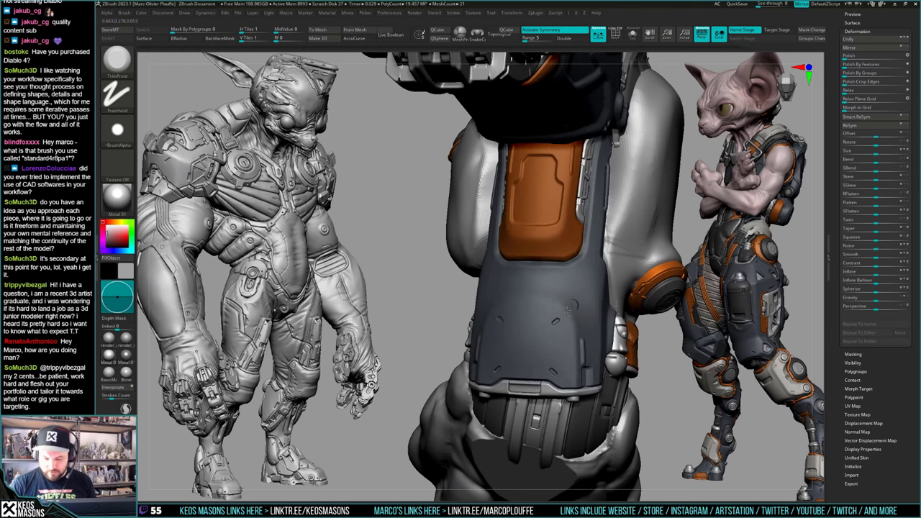
{"action": "left_click_drag", "start_coordinate": [567, 310], "coordinate": [568, 308]}
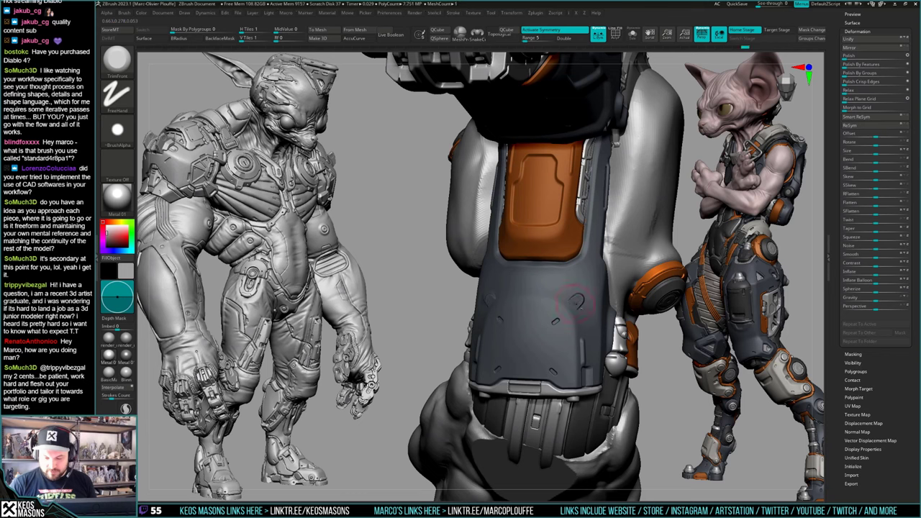
{"action": "right_click_drag", "start_coordinate": [574, 304], "coordinate": [580, 304]}
{"action": "key", "text": "d"}
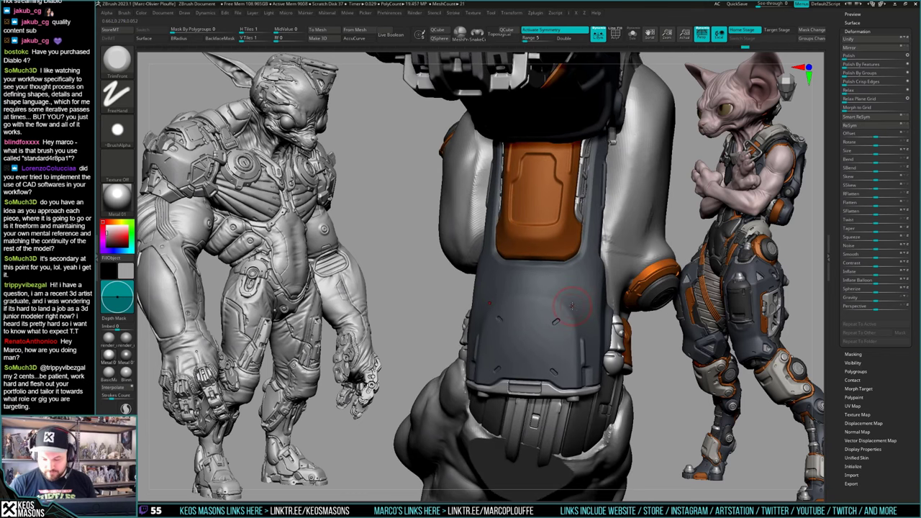
Step: Try to carve a small mirrored angled notch into the dark forearm plate below the orange panel
{"action": "left_click_drag", "start_coordinate": [569, 309], "coordinate": [578, 303]}
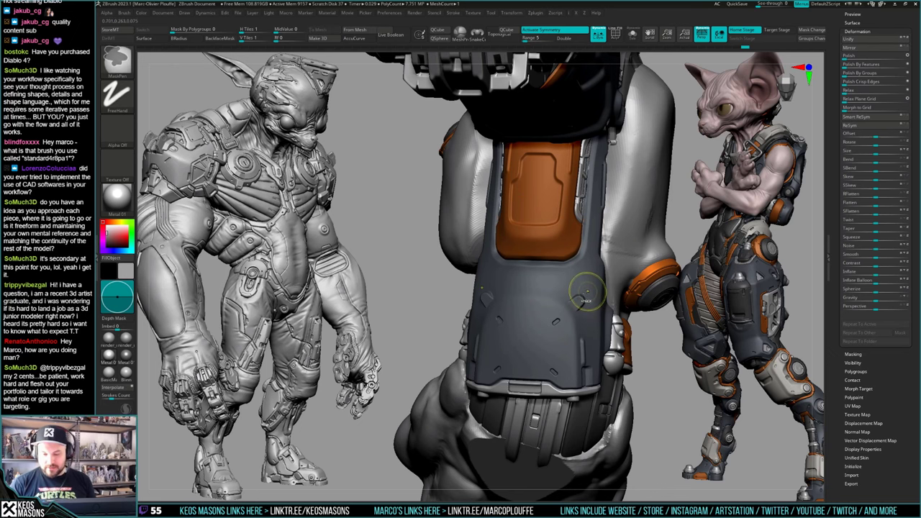
{"action": "mouse_move", "coordinate": [578, 302]}
{"action": "right_mouse_down", "text": "ctrl"}
{"action": "mouse_move", "coordinate": [574, 292]}
{"action": "mouse_move", "coordinate": [620, 324]}
{"action": "mouse_move", "coordinate": [571, 343]}
{"action": "mouse_move", "coordinate": [544, 335]}
{"action": "mouse_move", "coordinate": [533, 358]}
{"action": "mouse_move", "coordinate": [542, 315]}
{"action": "mouse_move", "coordinate": [536, 331]}
{"action": "right_mouse_up", "text": "ctrl"}
{"action": "mouse_move", "coordinate": [536, 331]}
{"action": "right_mouse_down", "text": "ctrl"}
{"action": "mouse_move", "coordinate": [537, 346]}
{"action": "mouse_move", "coordinate": [534, 304]}
{"action": "mouse_move", "coordinate": [549, 328]}
{"action": "mouse_move", "coordinate": [513, 319]}
{"action": "mouse_move", "coordinate": [514, 327]}
{"action": "right_mouse_up", "text": "ctrl"}
{"action": "key", "text": "ctrl+z"}
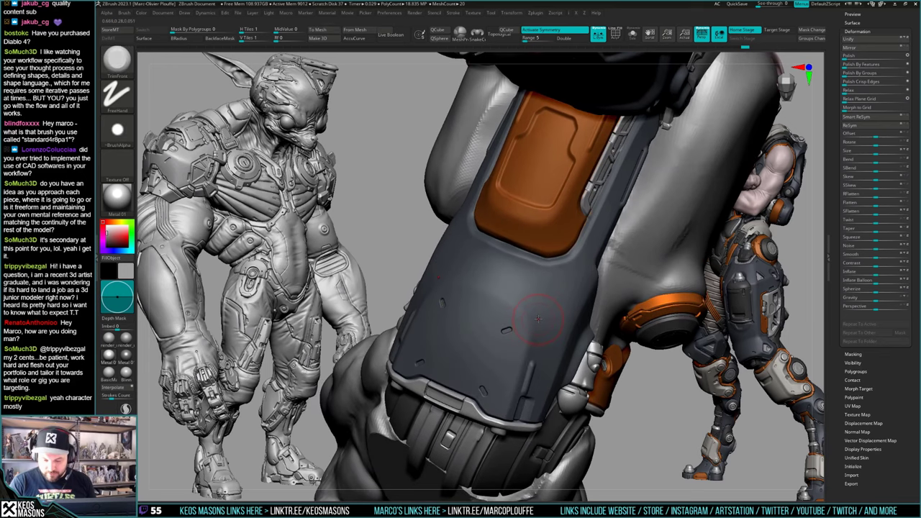
Step: Carve mirrored rounded notches near the upper corners of the dark forearm plate, using TrimFront with MaskPen masking
{"action": "left_click_drag", "start_coordinate": [541, 318], "coordinate": [551, 314]}
{"action": "key", "text": "ctrl+z"}
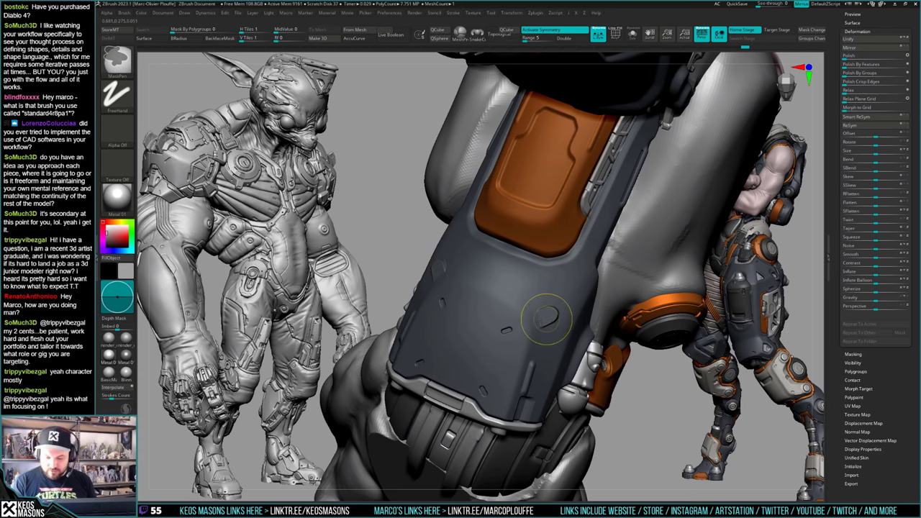
{"action": "key", "text": "ctrl+z"}
{"action": "right_click_drag", "start_coordinate": [546, 320], "coordinate": [539, 319]}
{"action": "key", "text": "ctrl+z"}
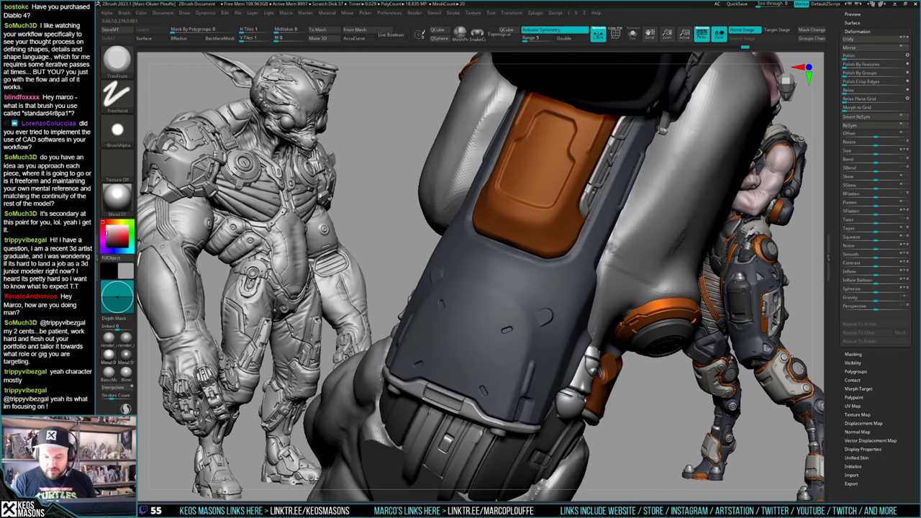
{"action": "key", "text": "ctrl+z"}
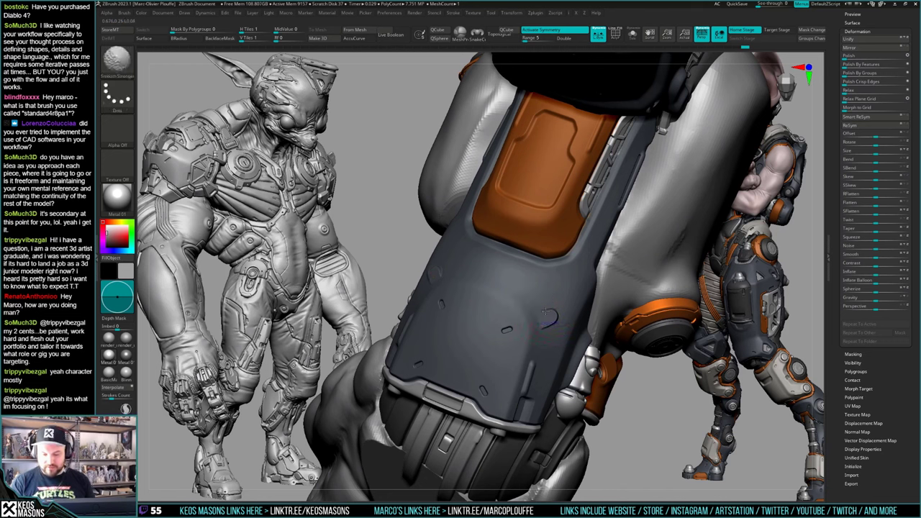
{"action": "key", "text": "ctrl+z"}
{"action": "mouse_move", "coordinate": [561, 310]}
{"action": "right_mouse_down", "text": "ctrl"}
{"action": "mouse_move", "coordinate": [532, 325]}
{"action": "mouse_move", "coordinate": [559, 330]}
{"action": "right_mouse_up", "text": "ctrl"}
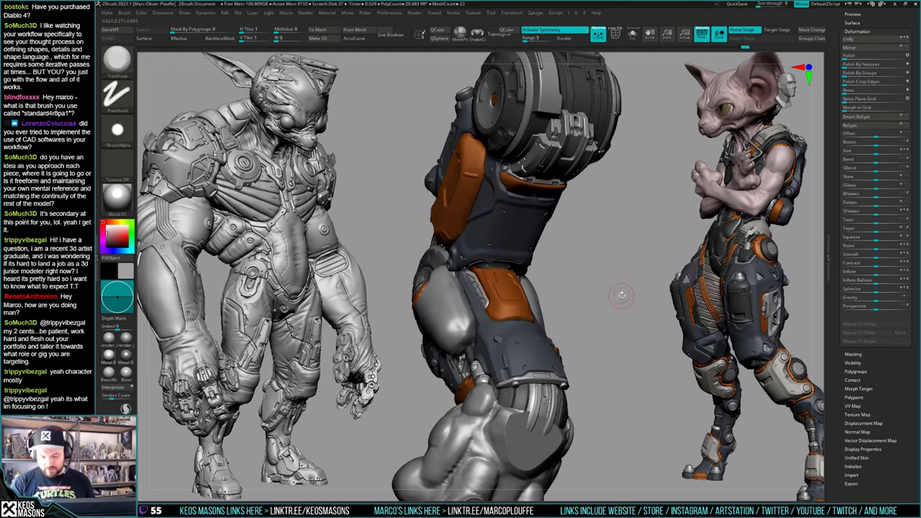
Step: Try to carve small mirrored recesses into the lower corners of the orange forearm panel
{"action": "right_click_drag", "start_coordinate": [621, 295], "coordinate": [558, 316]}
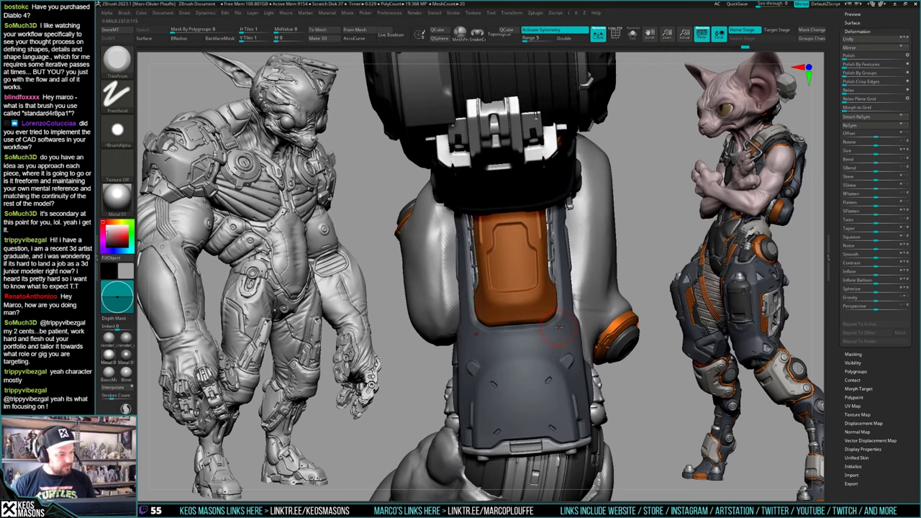
{"action": "right_click_drag", "start_coordinate": [514, 304], "coordinate": [507, 324], "text": "ctrl"}
{"action": "right_click_drag", "start_coordinate": [507, 324], "coordinate": [518, 319]}
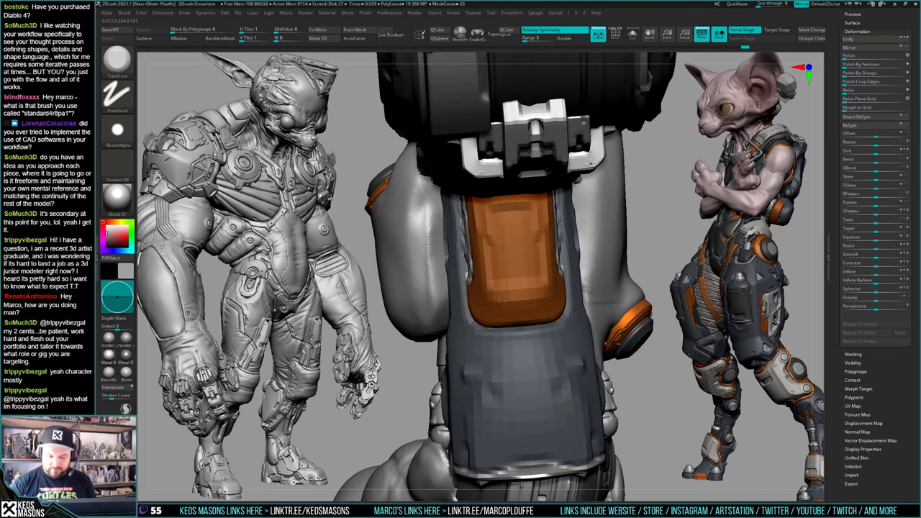
{"action": "left_click_drag", "start_coordinate": [488, 310], "coordinate": [491, 304]}
{"action": "mouse_move", "coordinate": [491, 303]}
{"action": "right_mouse_down"}
{"action": "mouse_move", "coordinate": [496, 310]}
{"action": "mouse_move", "coordinate": [486, 308]}
{"action": "right_mouse_up"}
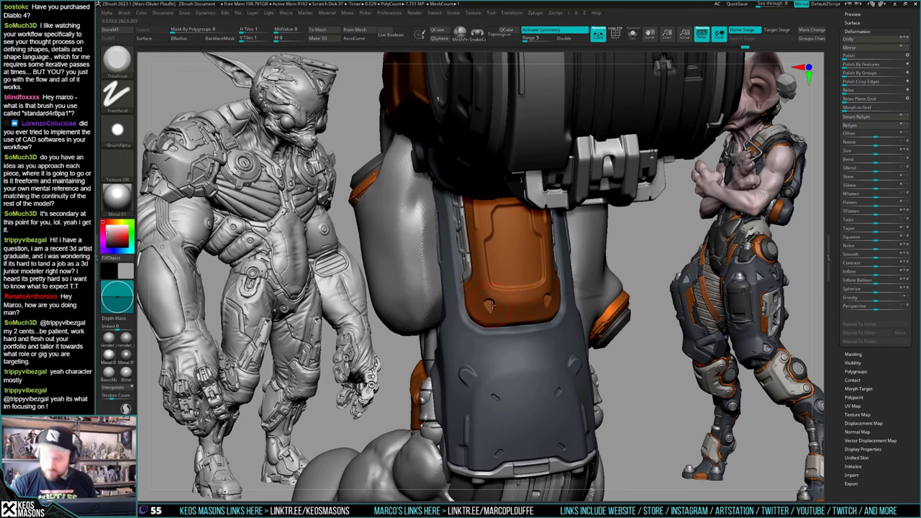
{"action": "right_click_drag", "start_coordinate": [495, 309], "coordinate": [490, 309]}
{"action": "left_click_drag", "start_coordinate": [489, 308], "coordinate": [493, 305]}
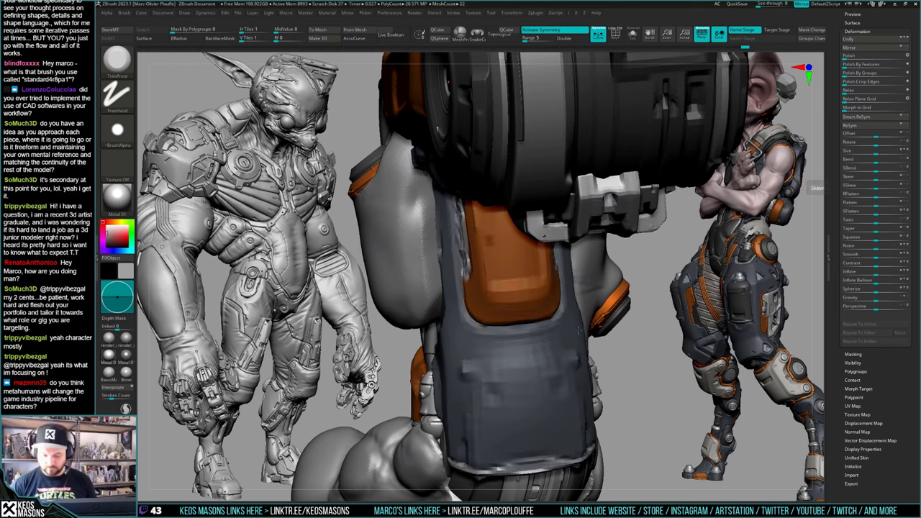
Step: Switch to the Std_Alpha brush with the DragDot stroke and adjust its draw size for stamping the forearm
{"action": "mouse_move", "coordinate": [639, 260]}
{"action": "left_mouse_down"}
{"action": "mouse_move", "coordinate": [565, 281]}
{"action": "mouse_move", "coordinate": [548, 312]}
{"action": "left_mouse_up"}
{"action": "mouse_move", "coordinate": [548, 313]}
{"action": "right_mouse_down"}
{"action": "mouse_move", "coordinate": [590, 309]}
{"action": "mouse_move", "coordinate": [533, 336]}
{"action": "right_mouse_up"}
{"action": "key", "text": "space"}
{"action": "left_click", "coordinate": [541, 349]}
{"action": "key", "text": "space"}
{"action": "left_click_drag", "start_coordinate": [553, 288], "coordinate": [551, 289]}
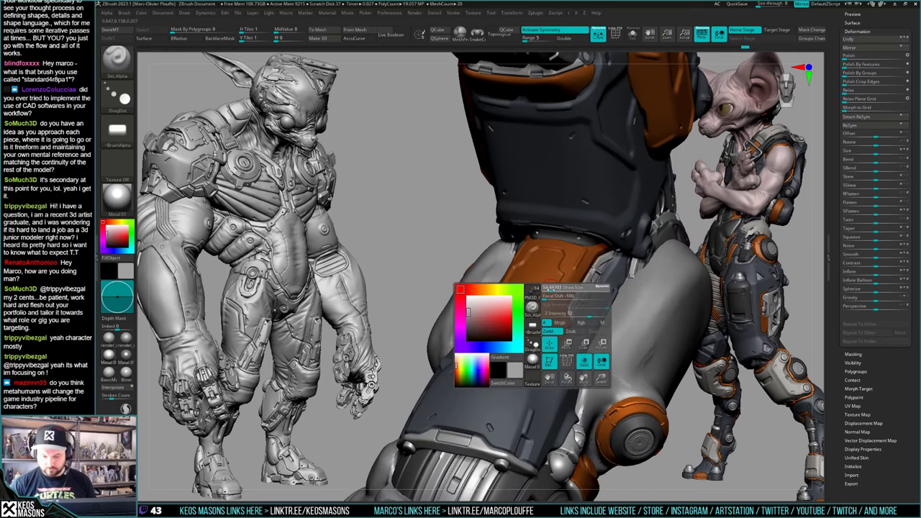
{"action": "right_click_drag", "start_coordinate": [553, 289], "coordinate": [562, 296]}
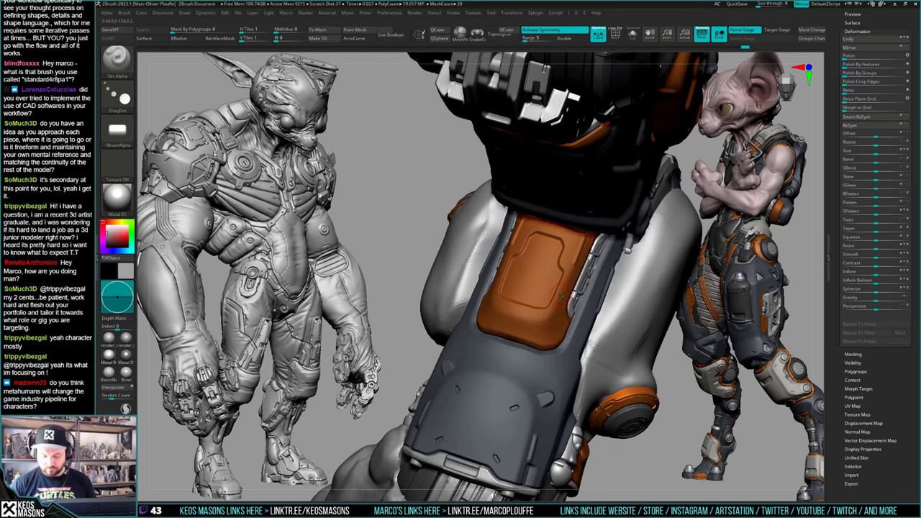
Step: Load the Image1 alpha and stamp small mirrored slots beside the inset outline of the orange forearm panel
{"action": "key", "text": "F4"}
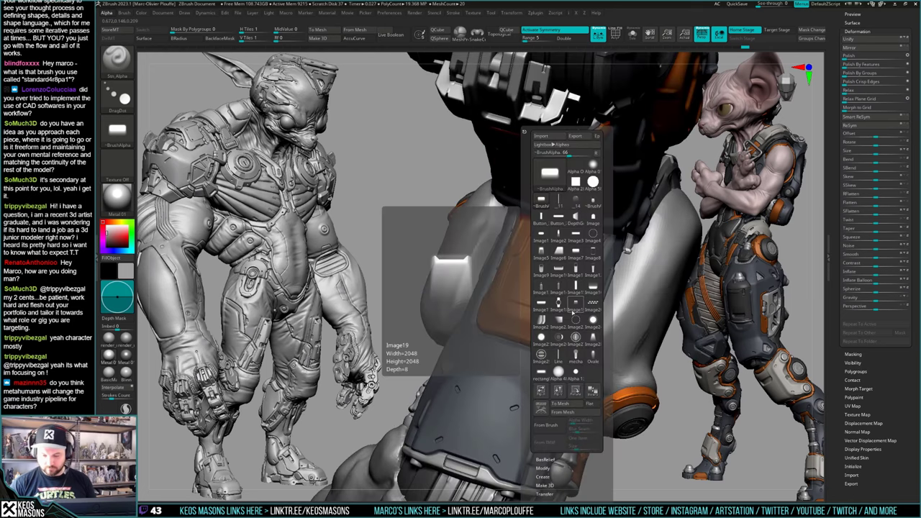
{"action": "left_click", "coordinate": [542, 234]}
{"action": "right_click_drag", "start_coordinate": [556, 236], "coordinate": [547, 246]}
{"action": "left_click_drag", "start_coordinate": [556, 268], "coordinate": [555, 272]}
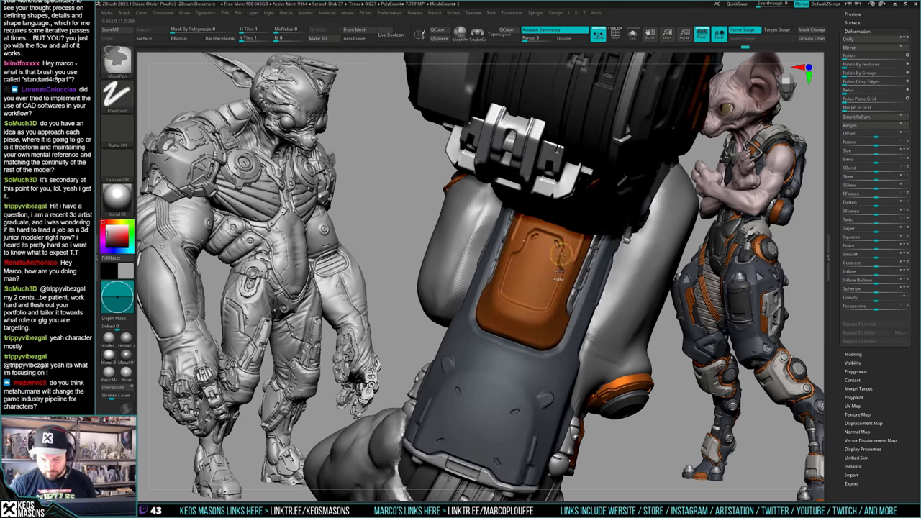
{"action": "key", "text": "ctrl+z"}
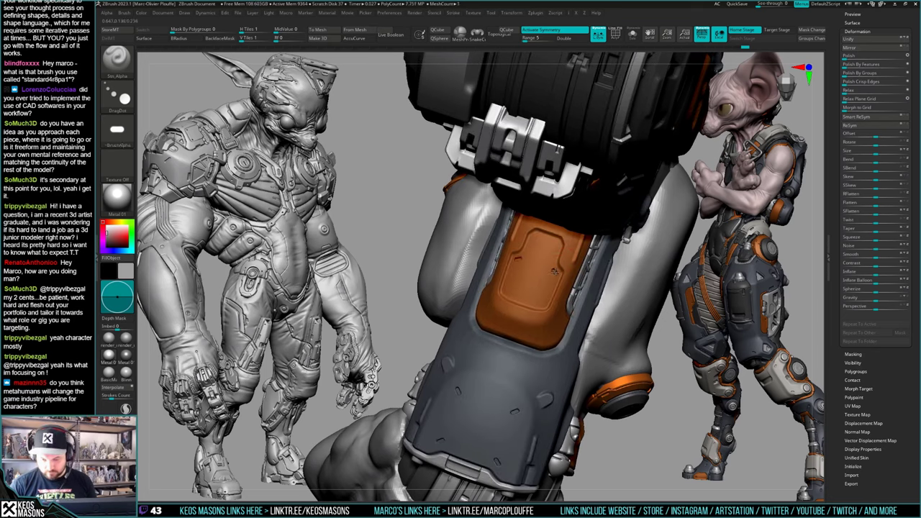
{"action": "key", "text": "ctrl+z"}
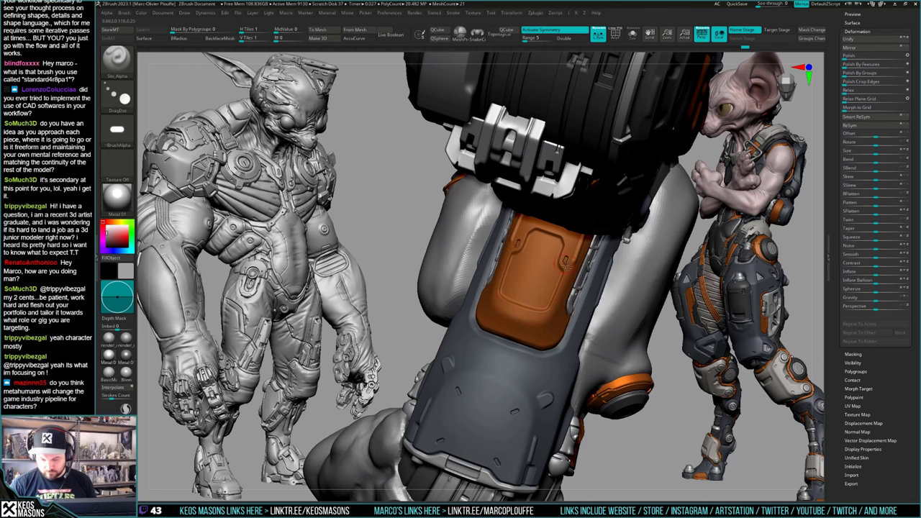
{"action": "right_click_drag", "start_coordinate": [565, 265], "coordinate": [572, 280]}
{"action": "mouse_move", "coordinate": [572, 281]}
{"action": "right_mouse_down", "text": "ctrl"}
{"action": "mouse_move", "coordinate": [610, 340]}
{"action": "mouse_move", "coordinate": [605, 319]}
{"action": "right_mouse_up", "text": "ctrl"}
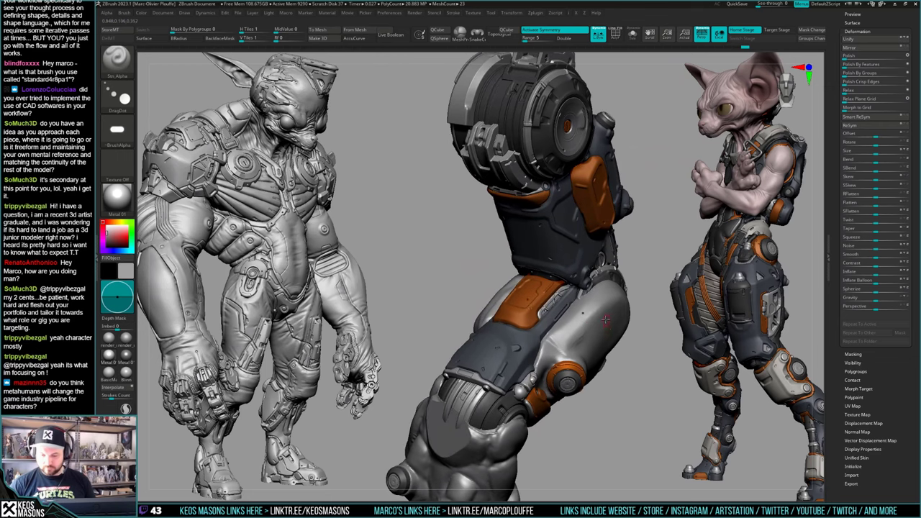
Step: Select the forearm armor mesh from the side and switch to the TrimFront brush
{"action": "mouse_move", "coordinate": [550, 307]}
{"action": "right_mouse_down"}
{"action": "mouse_move", "coordinate": [572, 317]}
{"action": "mouse_move", "coordinate": [578, 304]}
{"action": "mouse_move", "coordinate": [579, 216]}
{"action": "right_mouse_up"}
{"action": "right_click_drag", "start_coordinate": [579, 216], "coordinate": [609, 151], "text": "alt"}
{"action": "mouse_move", "coordinate": [608, 151]}
{"action": "right_mouse_down", "text": "ctrl"}
{"action": "mouse_move", "coordinate": [586, 237]}
{"action": "mouse_move", "coordinate": [553, 305]}
{"action": "mouse_move", "coordinate": [611, 201]}
{"action": "right_mouse_up", "text": "ctrl"}
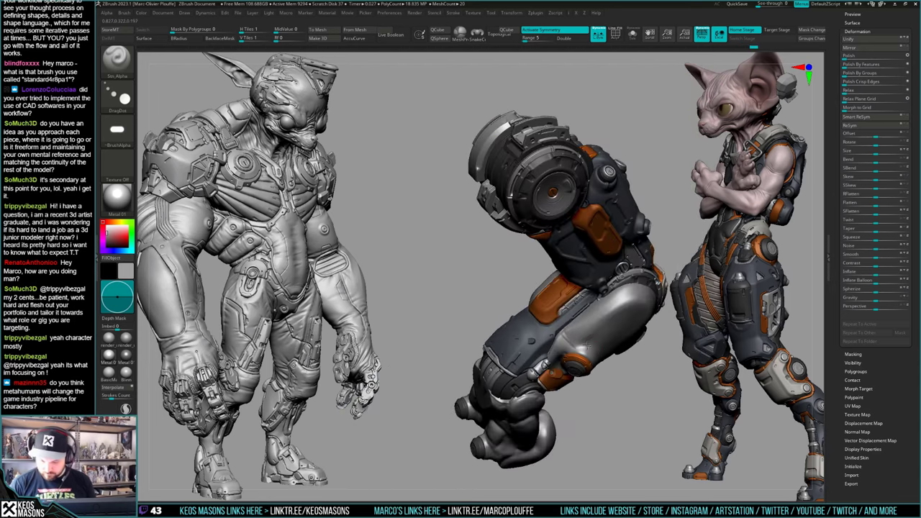
{"action": "mouse_move", "coordinate": [585, 347]}
{"action": "right_mouse_down"}
{"action": "mouse_move", "coordinate": [634, 316]}
{"action": "mouse_move", "coordinate": [648, 332]}
{"action": "mouse_move", "coordinate": [625, 320]}
{"action": "mouse_move", "coordinate": [633, 324]}
{"action": "mouse_move", "coordinate": [618, 388]}
{"action": "right_mouse_up"}
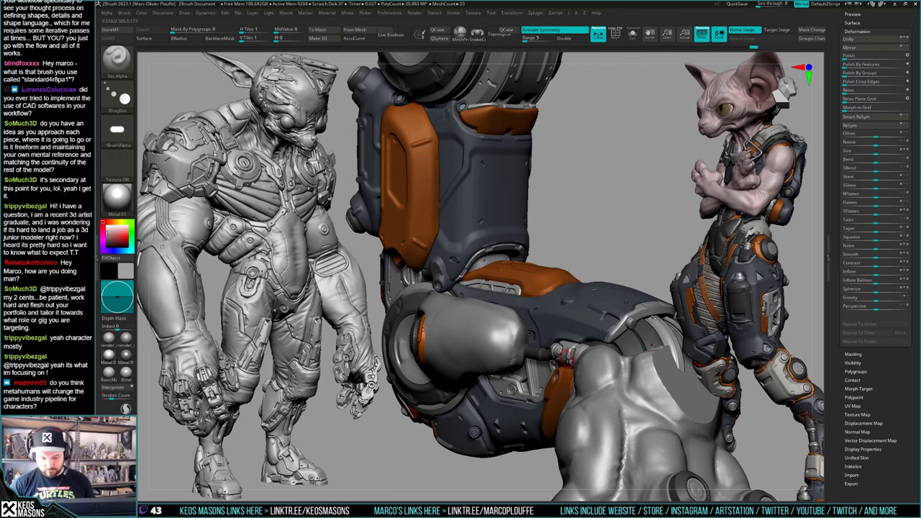
{"action": "mouse_move", "coordinate": [559, 347]}
{"action": "right_mouse_down"}
{"action": "mouse_move", "coordinate": [559, 370]}
{"action": "mouse_move", "coordinate": [516, 334]}
{"action": "right_mouse_up"}
{"action": "left_click", "coordinate": [557, 375], "text": "alt"}
{"action": "key", "text": "b"}
{"action": "key", "text": "t"}
{"action": "key", "text": "f"}
Step: Carve a small notch near the side edge of the dark forearm plate, between the orange panel and the piston rod
{"action": "key", "text": "ctrl"}
{"action": "key", "text": "ctrl+z"}
{"action": "key", "text": "ctrl"}
{"action": "key", "text": "ctrl+z"}
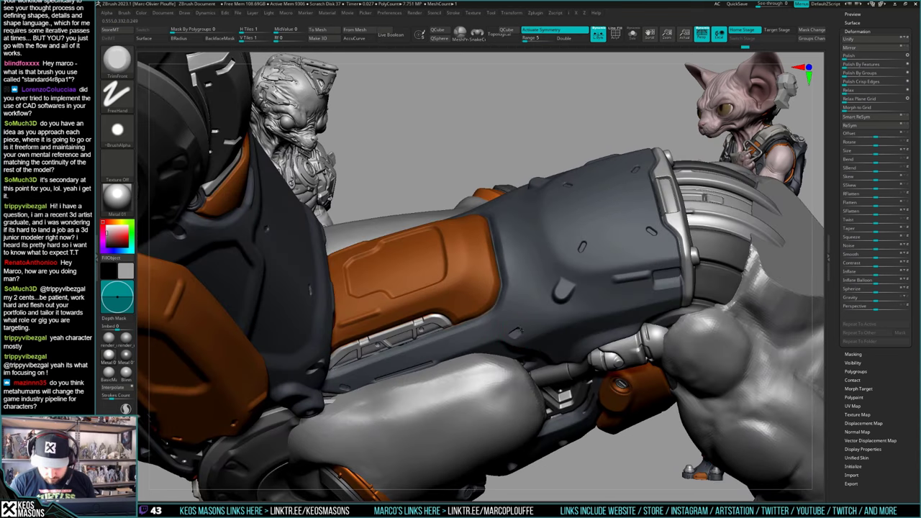
{"action": "key", "text": "ctrl"}
{"action": "key", "text": "ctrl+z"}
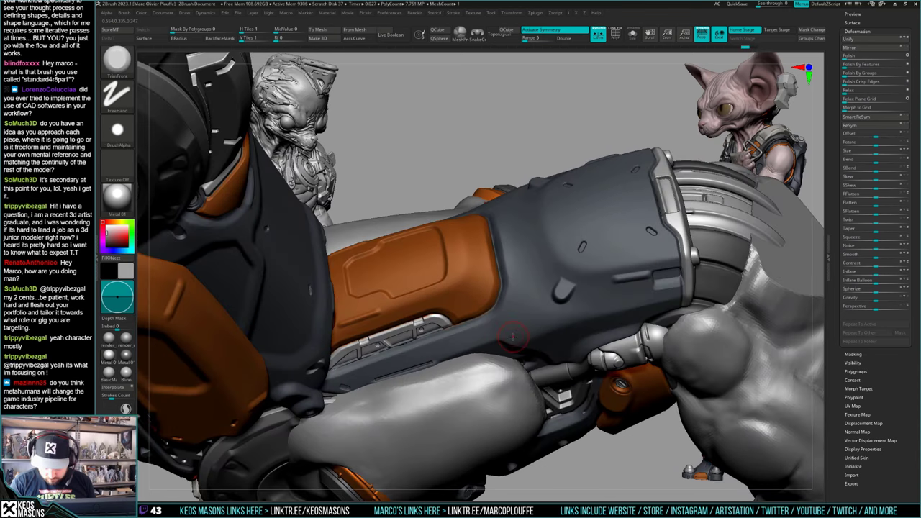
{"action": "mouse_move", "coordinate": [513, 338]}
{"action": "right_mouse_down"}
{"action": "mouse_move", "coordinate": [521, 336]}
{"action": "mouse_move", "coordinate": [512, 337]}
{"action": "right_mouse_up"}
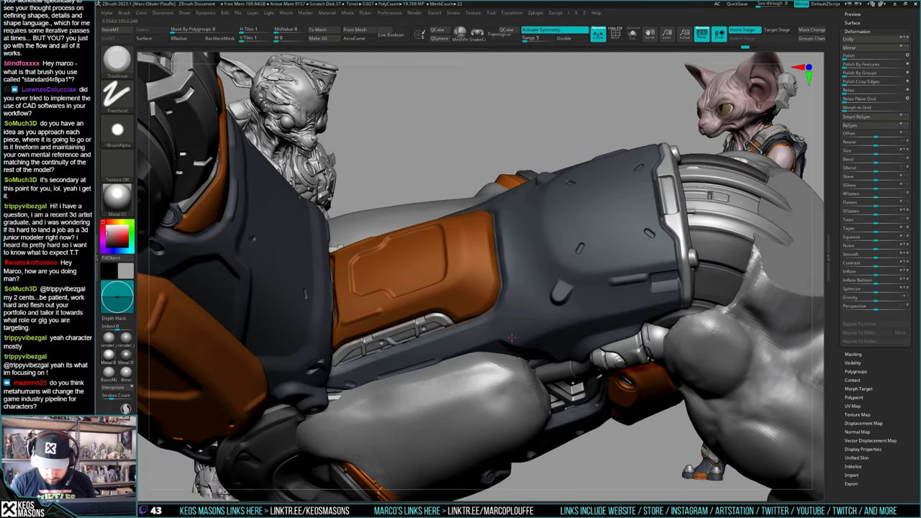
{"action": "left_click_drag", "start_coordinate": [515, 336], "coordinate": [530, 326]}
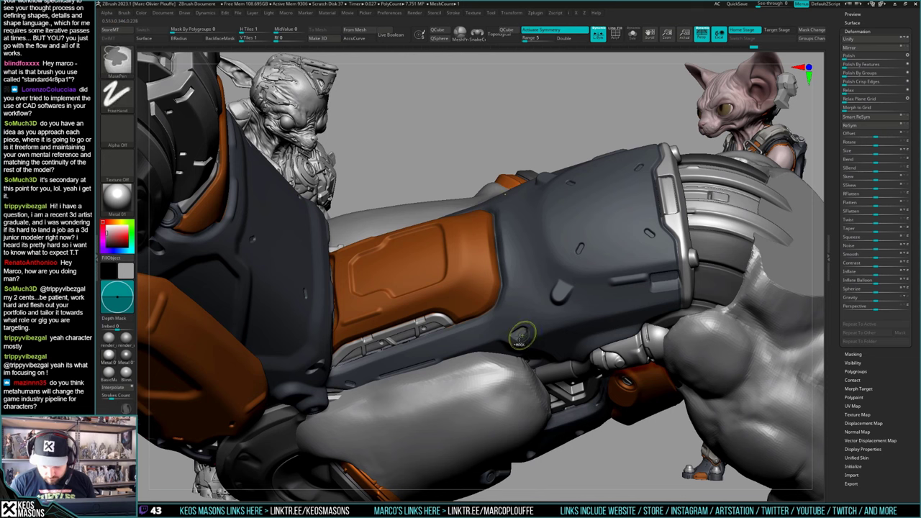
Step: Refine the outline of the new side notch by masking around it with the MaskPen brush
{"action": "mouse_move", "coordinate": [536, 315]}
{"action": "right_mouse_down", "text": "ctrl"}
{"action": "mouse_move", "coordinate": [604, 217]}
{"action": "mouse_move", "coordinate": [572, 374]}
{"action": "mouse_move", "coordinate": [547, 360]}
{"action": "mouse_move", "coordinate": [538, 314]}
{"action": "mouse_move", "coordinate": [557, 359]}
{"action": "mouse_move", "coordinate": [544, 367]}
{"action": "right_mouse_up", "text": "ctrl"}
{"action": "key", "text": "ctrl+z"}
{"action": "key", "text": "ctrl+z"}
{"action": "key", "text": "ctrl+z"}
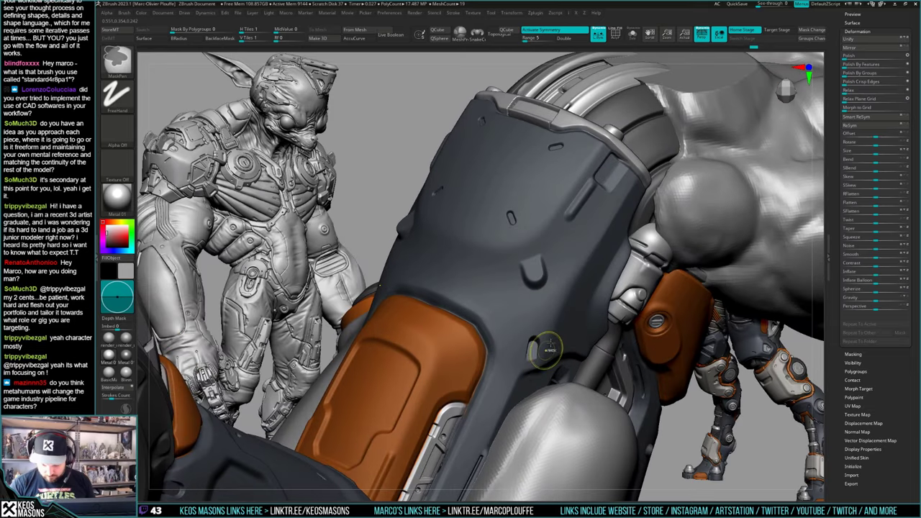
{"action": "mouse_move", "coordinate": [534, 362]}
{"action": "right_mouse_down"}
{"action": "mouse_move", "coordinate": [545, 344]}
{"action": "mouse_move", "coordinate": [534, 364]}
{"action": "right_mouse_up"}
{"action": "right_click", "coordinate": [544, 326]}
{"action": "key", "text": "ctrl+z"}
{"action": "key", "text": "ctrl+z"}
{"action": "key", "text": "ctrl+z"}
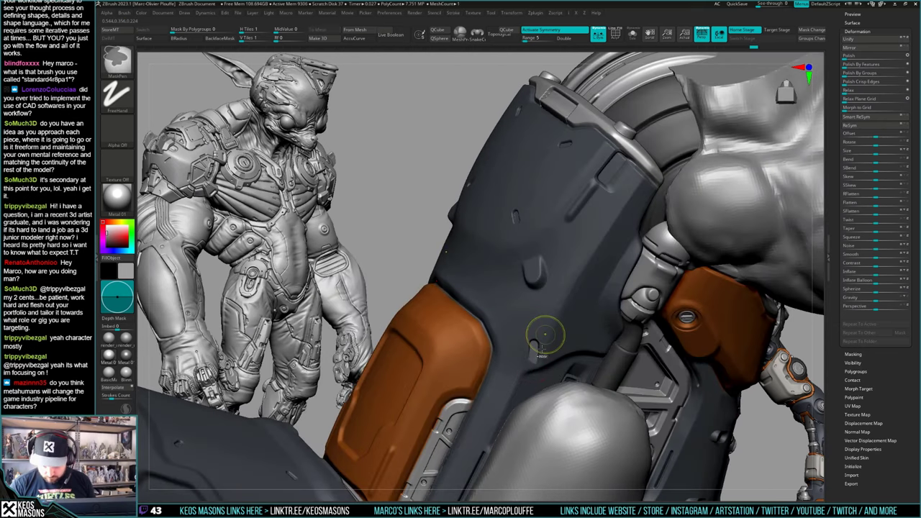
{"action": "key", "text": "ctrl+z"}
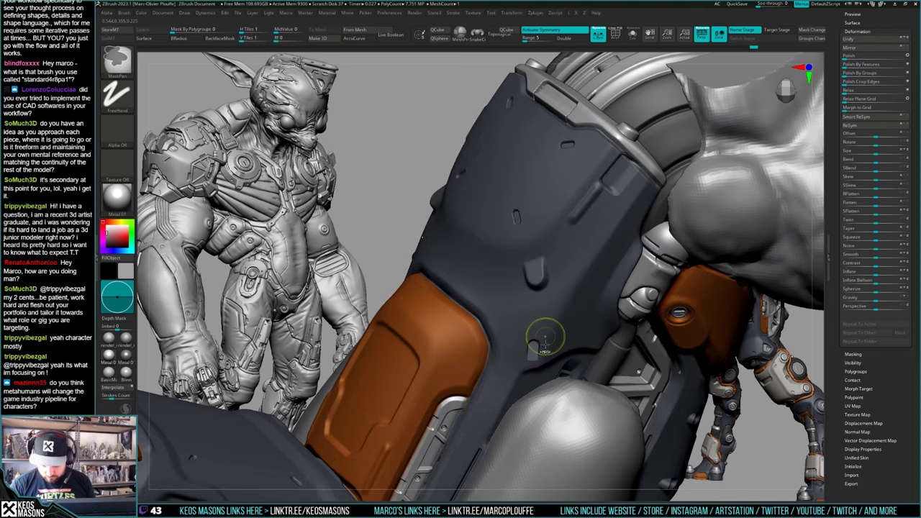
Step: Trim the side notch into a clean rounded recess and smooth its surface
{"action": "right_click_drag", "start_coordinate": [544, 335], "coordinate": [534, 352]}
{"action": "left_click_drag", "start_coordinate": [531, 358], "coordinate": [531, 351]}
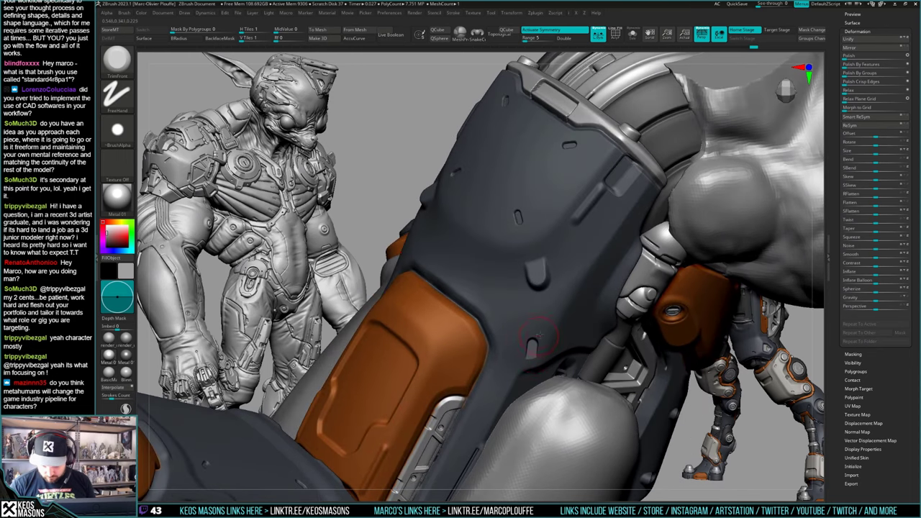
{"action": "key", "text": "ctrl+z"}
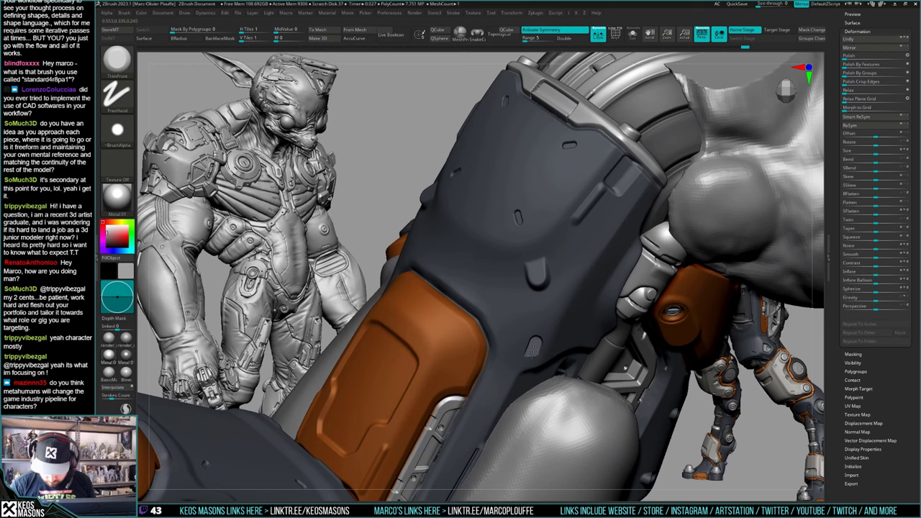
{"action": "key", "text": "shift"}
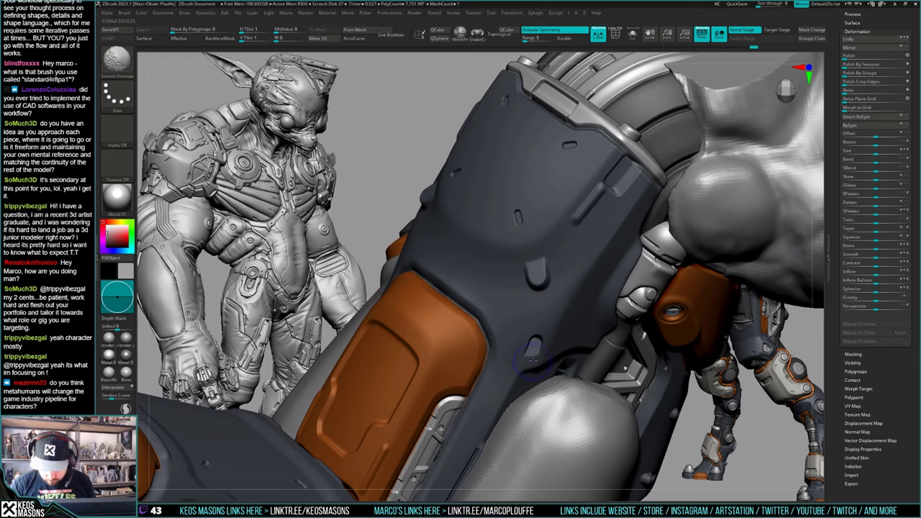
{"action": "mouse_move", "coordinate": [533, 359]}
{"action": "right_mouse_down"}
{"action": "mouse_move", "coordinate": [550, 353]}
{"action": "mouse_move", "coordinate": [551, 295]}
{"action": "mouse_move", "coordinate": [580, 344]}
{"action": "mouse_move", "coordinate": [591, 317]}
{"action": "right_mouse_up"}
{"action": "mouse_move", "coordinate": [592, 317]}
{"action": "right_mouse_down"}
{"action": "mouse_move", "coordinate": [606, 341]}
{"action": "mouse_move", "coordinate": [616, 332]}
{"action": "mouse_move", "coordinate": [604, 374]}
{"action": "mouse_move", "coordinate": [583, 338]}
{"action": "mouse_move", "coordinate": [607, 265]}
{"action": "mouse_move", "coordinate": [595, 365]}
{"action": "mouse_move", "coordinate": [587, 347]}
{"action": "mouse_move", "coordinate": [580, 359]}
{"action": "right_mouse_up"}
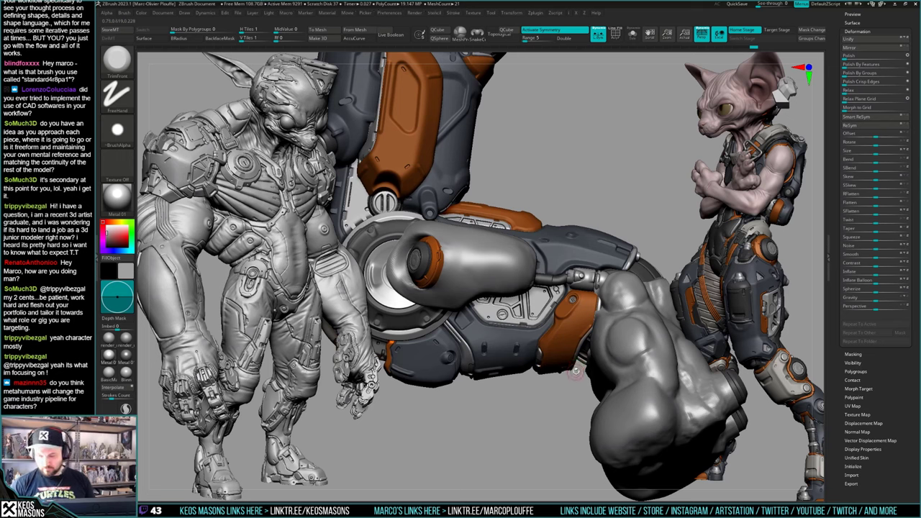
Step: Set the TrimFront brush's alpha to Alpha 13 for detailing the forearm's side armor
{"action": "right_click_drag", "start_coordinate": [572, 368], "coordinate": [568, 374]}
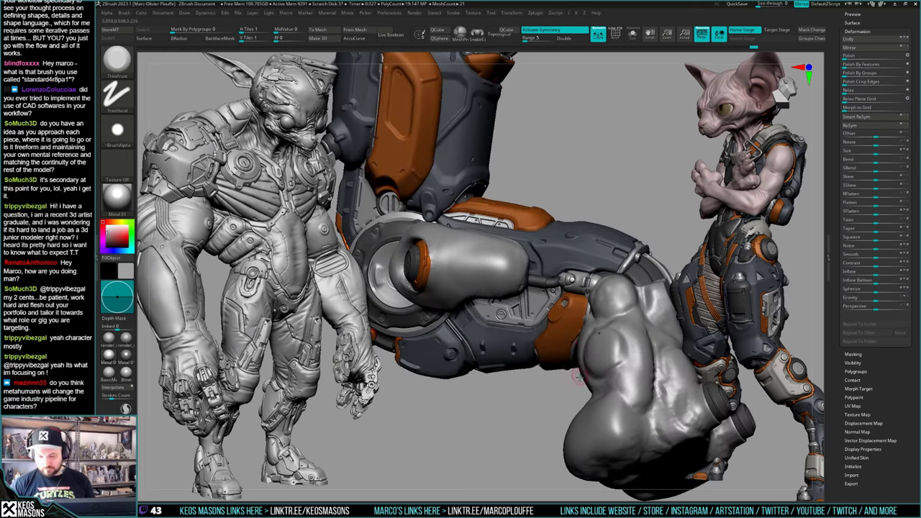
{"action": "key", "text": "space"}
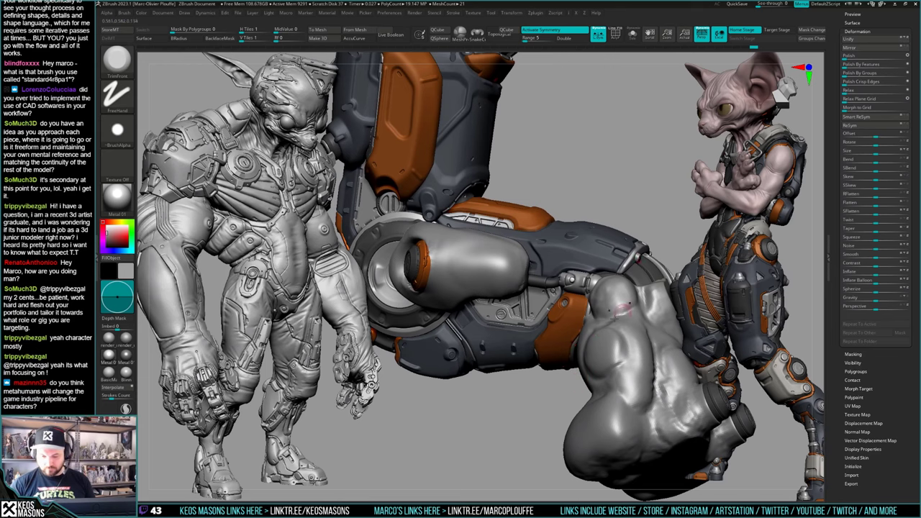
{"action": "key", "text": "a"}
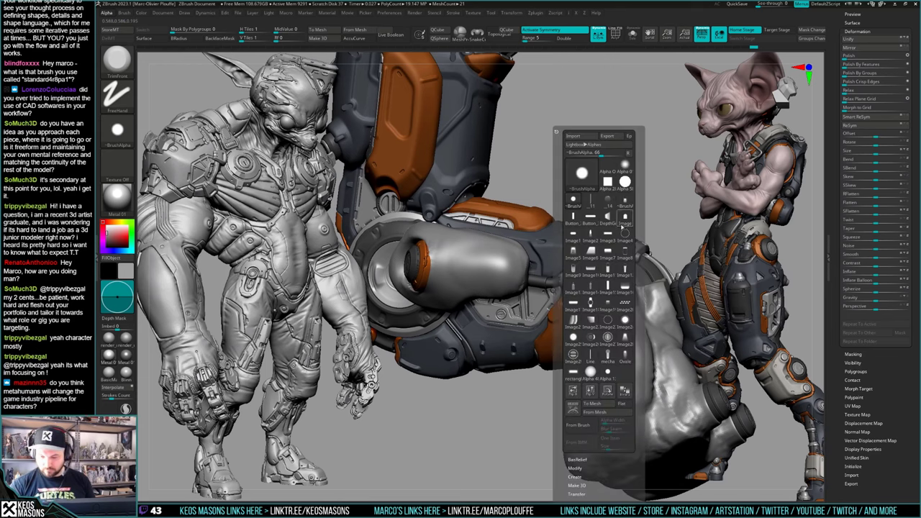
{"action": "left_click", "coordinate": [628, 222]}
{"action": "right_click_drag", "start_coordinate": [576, 241], "coordinate": [597, 308], "text": "ctrl"}
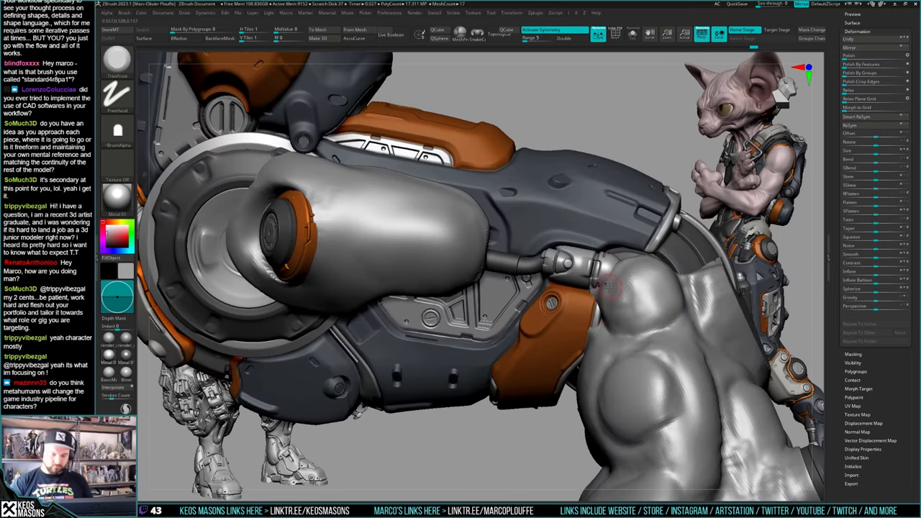
{"action": "key", "text": "F4"}
{"action": "left_click", "coordinate": [621, 372]}
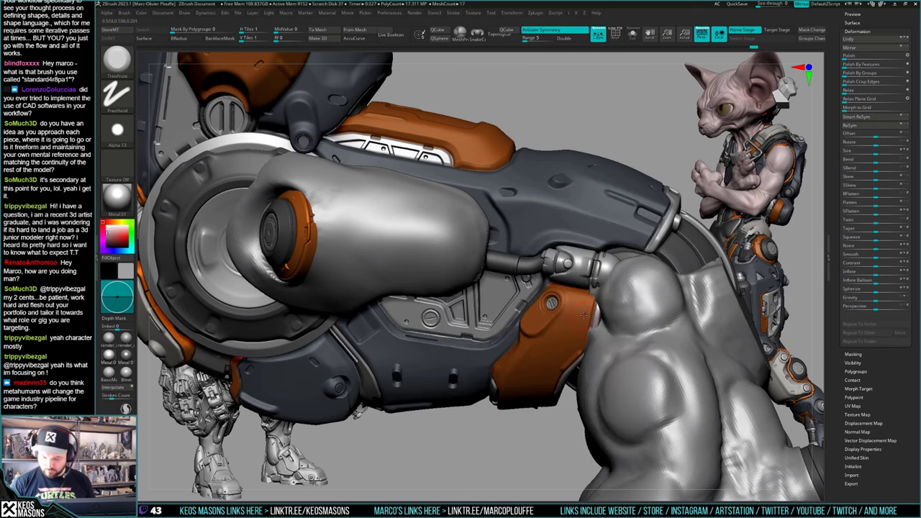
Step: Switch to the Str_Alpha brush and load the small arch-shaped stamp alpha
{"action": "key", "text": "F2"}
{"action": "left_click", "coordinate": [559, 352]}
{"action": "key", "text": "F4"}
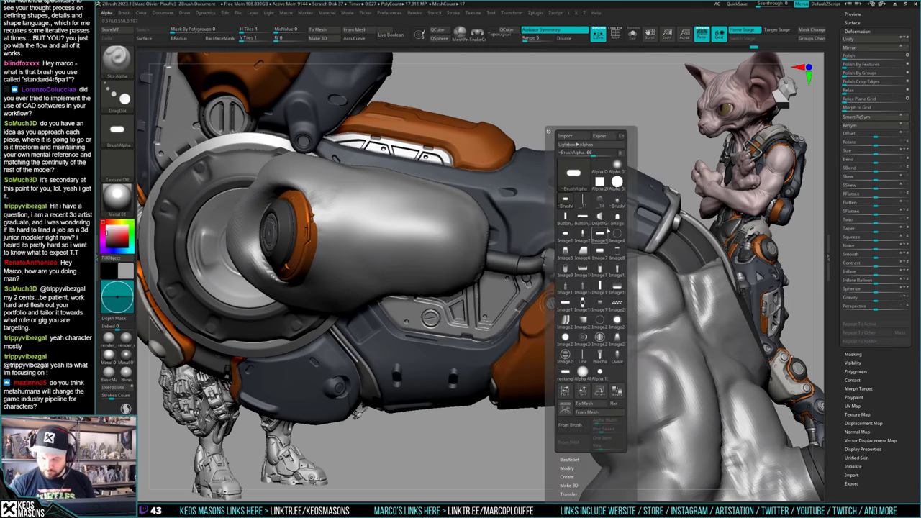
{"action": "left_click", "coordinate": [601, 232]}
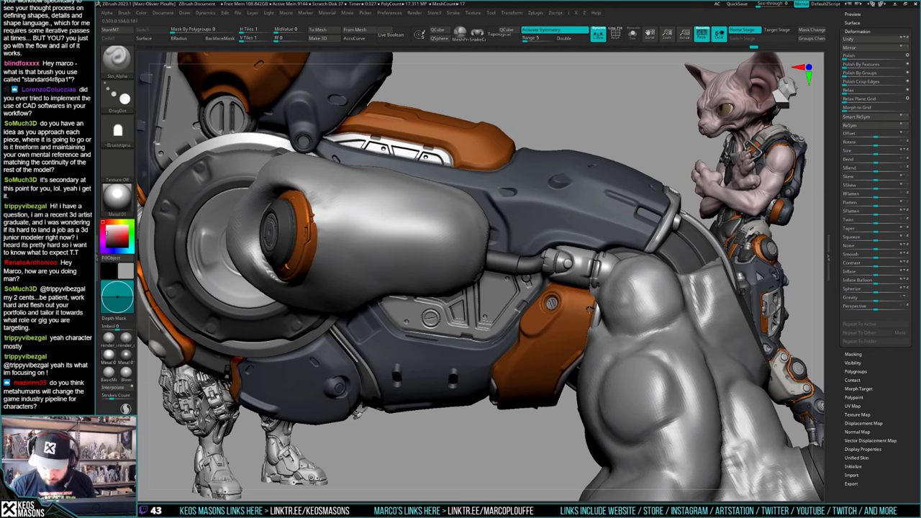
{"action": "key", "text": "shift"}
Step: Make the metal trim band between the dark forearm plates active and mask small patches along its bend with MaskPen
{"action": "mouse_move", "coordinate": [594, 341]}
{"action": "right_mouse_down", "text": "ctrl"}
{"action": "mouse_move", "coordinate": [575, 238]}
{"action": "mouse_move", "coordinate": [592, 340]}
{"action": "mouse_move", "coordinate": [590, 298]}
{"action": "mouse_move", "coordinate": [628, 301]}
{"action": "mouse_move", "coordinate": [549, 389]}
{"action": "right_mouse_up", "text": "ctrl"}
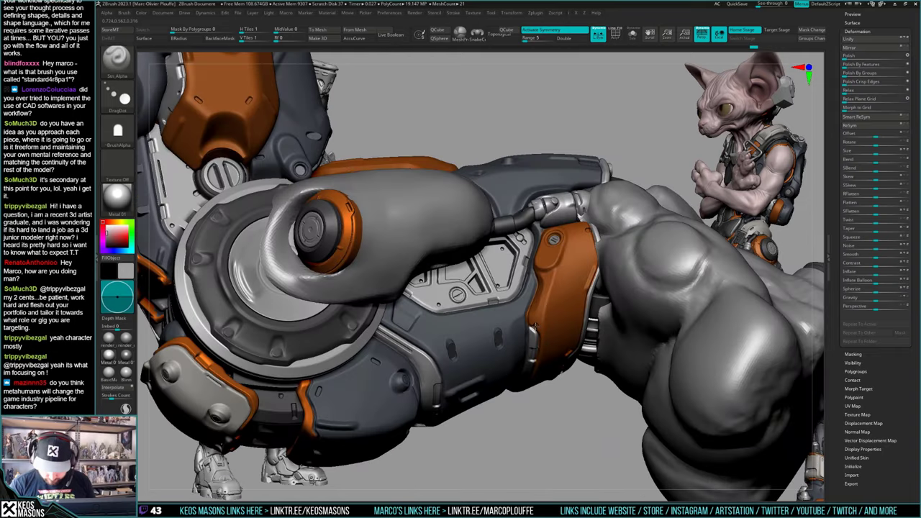
{"action": "right_click_drag", "start_coordinate": [540, 315], "coordinate": [584, 302]}
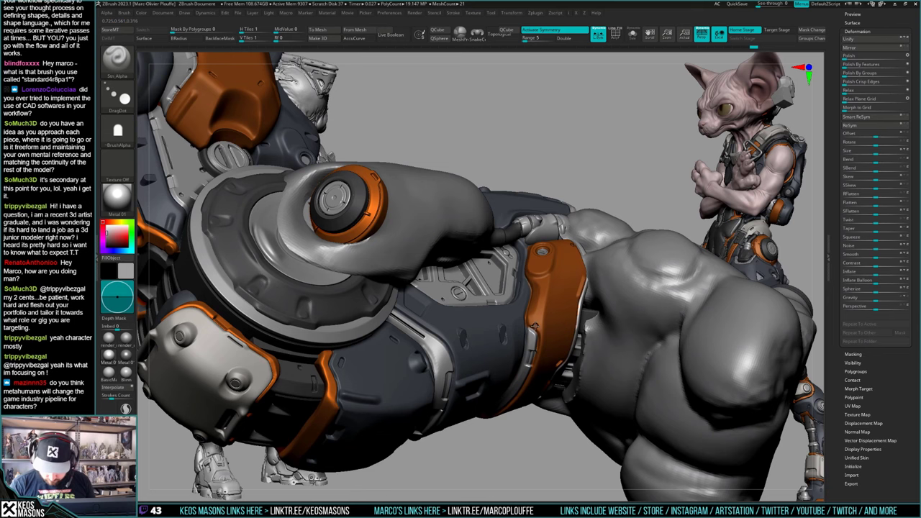
{"action": "mouse_move", "coordinate": [536, 326]}
{"action": "right_mouse_down"}
{"action": "mouse_move", "coordinate": [514, 348]}
{"action": "mouse_move", "coordinate": [561, 260]}
{"action": "right_mouse_up"}
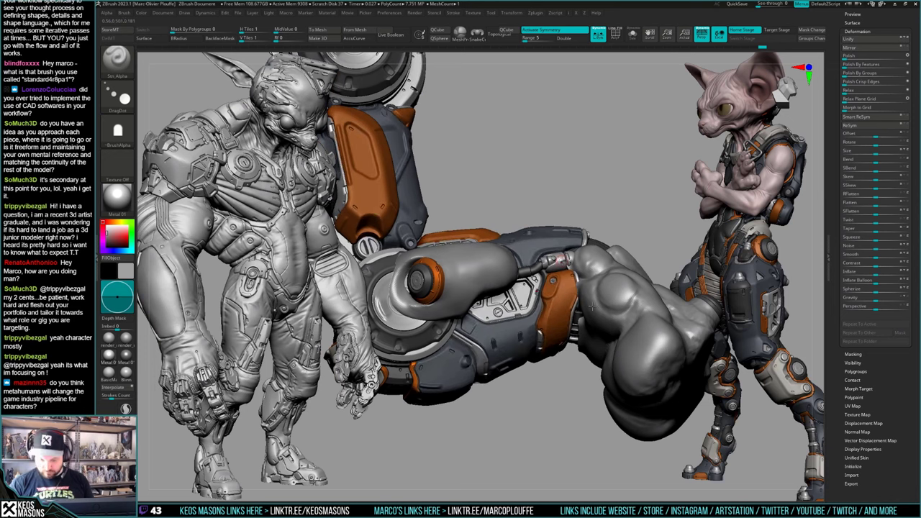
{"action": "mouse_move", "coordinate": [572, 342]}
{"action": "right_mouse_down"}
{"action": "mouse_move", "coordinate": [547, 332]}
{"action": "mouse_move", "coordinate": [545, 339]}
{"action": "mouse_move", "coordinate": [559, 320]}
{"action": "mouse_move", "coordinate": [558, 341]}
{"action": "mouse_move", "coordinate": [578, 368]}
{"action": "mouse_move", "coordinate": [623, 300]}
{"action": "mouse_move", "coordinate": [557, 343]}
{"action": "right_mouse_up"}
{"action": "mouse_move", "coordinate": [556, 354]}
{"action": "right_mouse_down"}
{"action": "mouse_move", "coordinate": [552, 381]}
{"action": "mouse_move", "coordinate": [557, 339]}
{"action": "mouse_move", "coordinate": [559, 413]}
{"action": "mouse_move", "coordinate": [554, 359]}
{"action": "mouse_move", "coordinate": [547, 418]}
{"action": "right_mouse_up"}
{"action": "left_click", "coordinate": [514, 314], "text": "alt"}
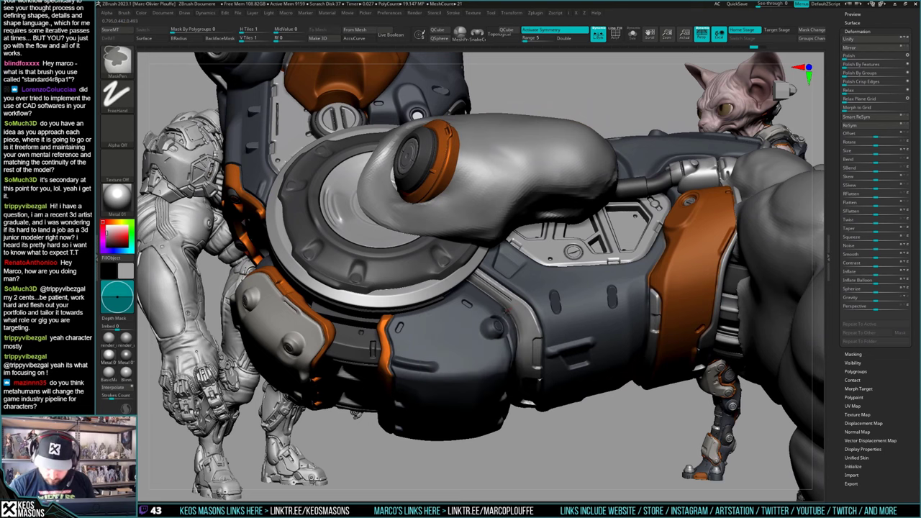
{"action": "left_click_drag", "start_coordinate": [509, 311], "coordinate": [529, 291], "text": "ctrl"}
{"action": "left_click_drag", "start_coordinate": [515, 350], "coordinate": [543, 344], "text": "ctrl"}
{"action": "key", "text": "space"}
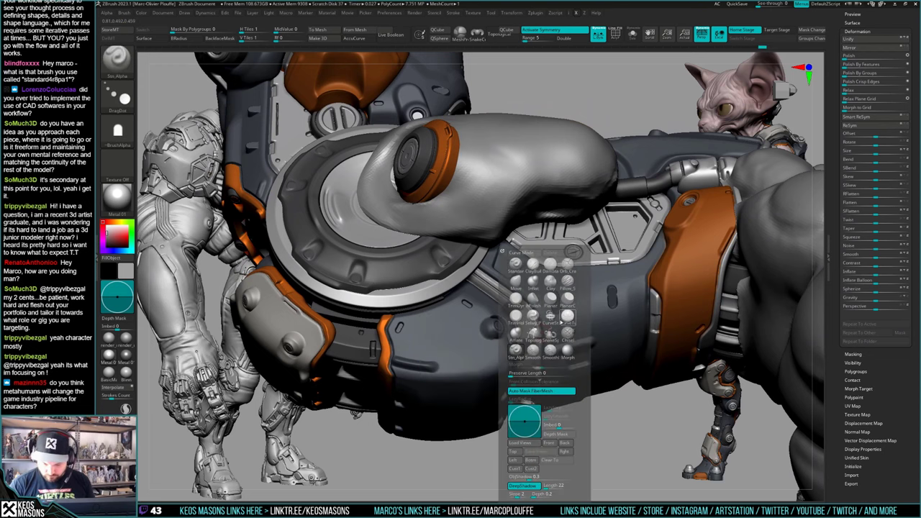
{"action": "left_click", "coordinate": [567, 301]}
{"action": "mouse_move", "coordinate": [521, 322]}
{"action": "right_mouse_down", "text": "ctrl"}
{"action": "mouse_move", "coordinate": [502, 368]}
{"action": "mouse_move", "coordinate": [524, 302]}
{"action": "right_mouse_up", "text": "ctrl"}
{"action": "left_click_drag", "start_coordinate": [520, 301], "coordinate": [540, 285], "text": "ctrl"}
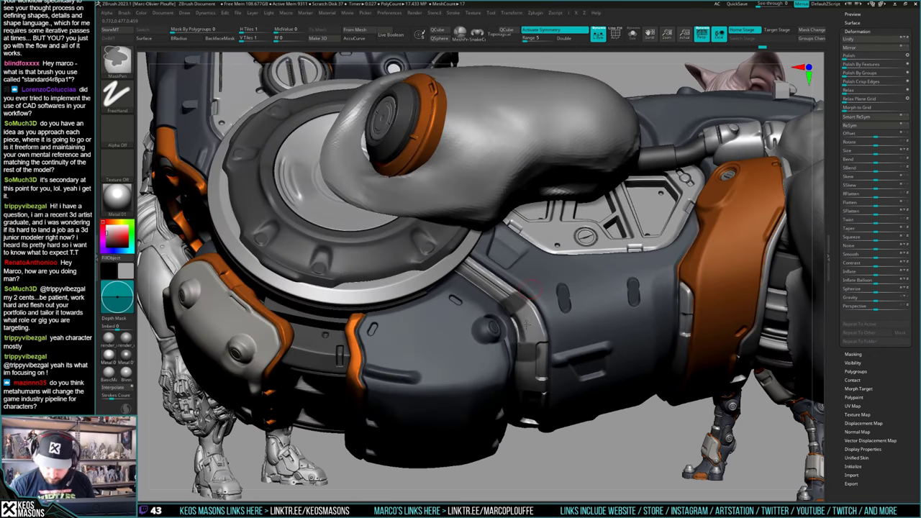
Step: Carve the inner edge of the metal trim between the masked patches with the Orb_Cracks brush and smooth the cut
{"action": "right_click_drag", "start_coordinate": [526, 306], "coordinate": [515, 319]}
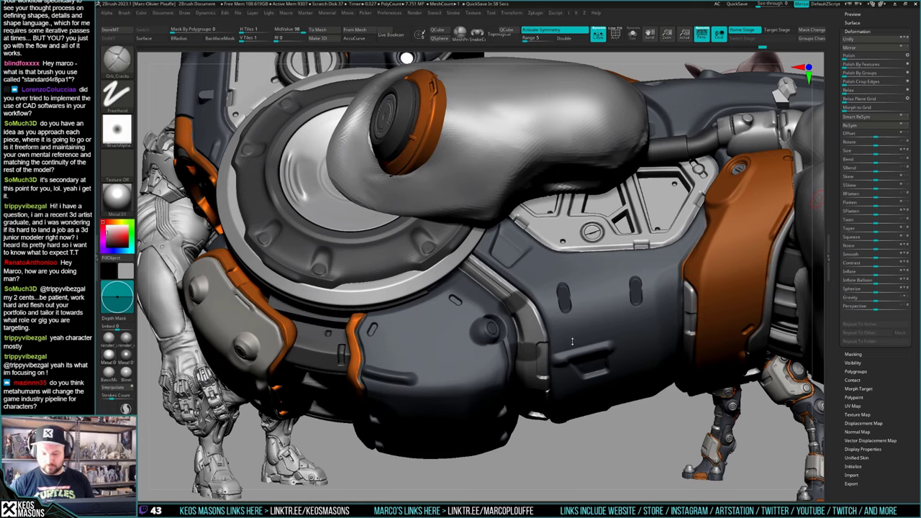
{"action": "right_click_drag", "start_coordinate": [562, 354], "coordinate": [563, 342]}
{"action": "right_click_drag", "start_coordinate": [516, 325], "coordinate": [515, 320]}
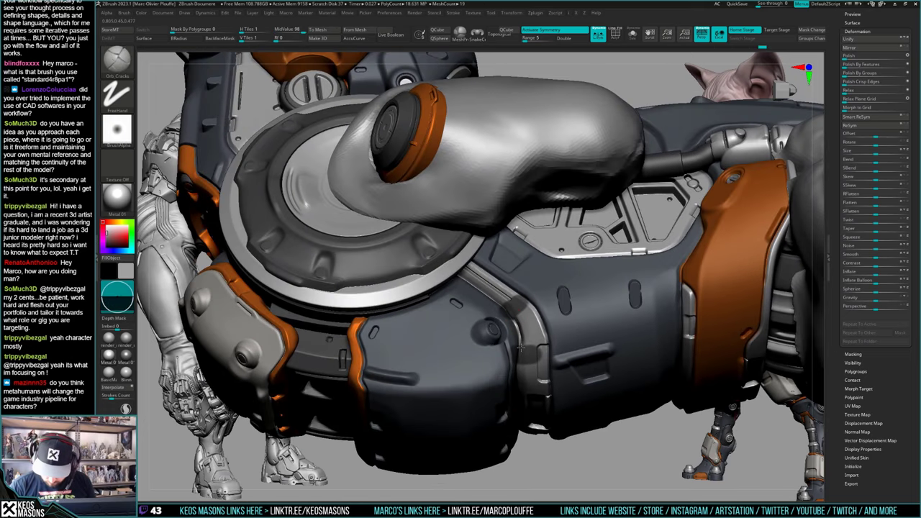
{"action": "left_click", "coordinate": [517, 324], "text": "alt"}
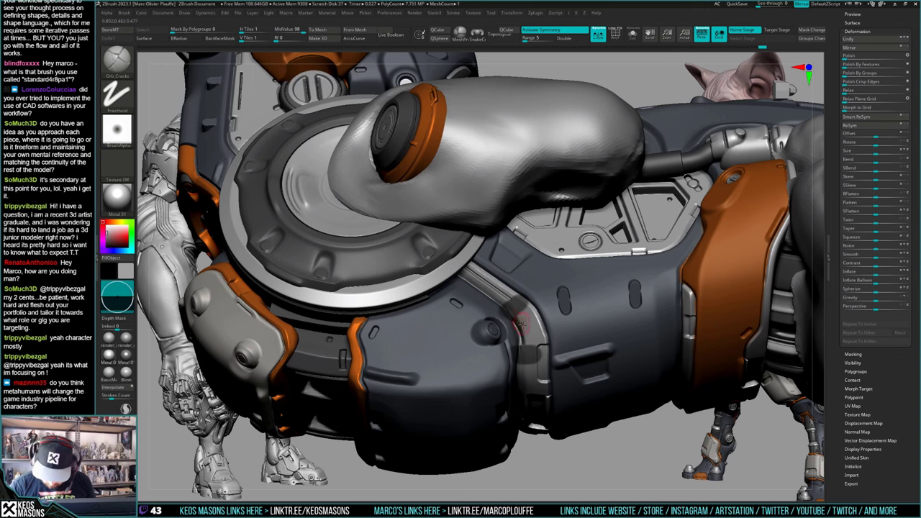
{"action": "right_click_drag", "start_coordinate": [514, 325], "coordinate": [512, 316]}
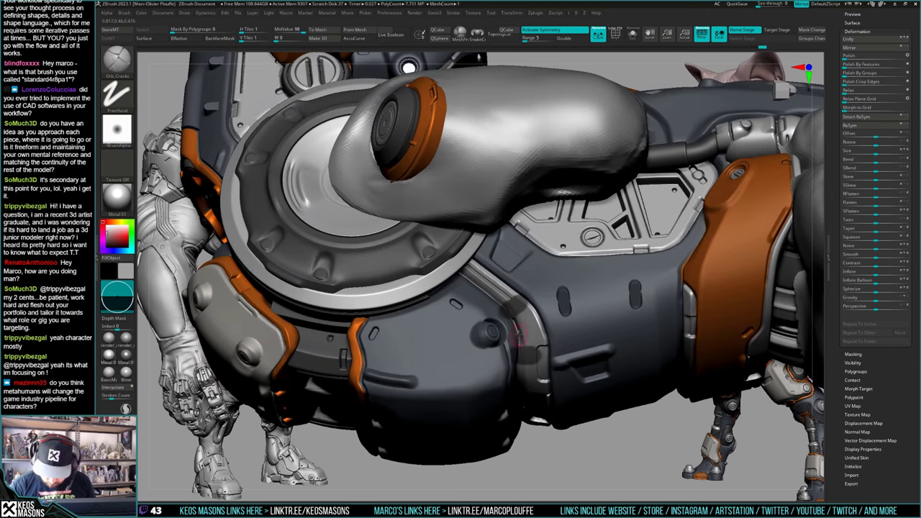
{"action": "left_click_drag", "start_coordinate": [517, 325], "coordinate": [522, 349]}
{"action": "left_click_drag", "start_coordinate": [529, 318], "coordinate": [533, 308], "text": "shift"}
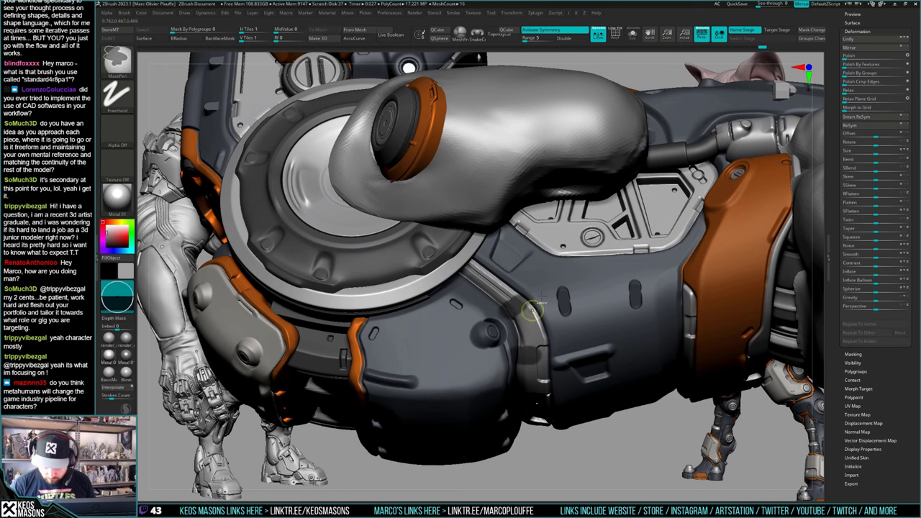
Step: Refine the trim's cut edge beside the round bolt with smoothing and a short Orb_Cracks stroke
{"action": "mouse_move", "coordinate": [536, 317]}
{"action": "right_mouse_down"}
{"action": "mouse_move", "coordinate": [576, 359]}
{"action": "mouse_move", "coordinate": [614, 339]}
{"action": "mouse_move", "coordinate": [575, 307]}
{"action": "mouse_move", "coordinate": [593, 312]}
{"action": "right_mouse_up"}
{"action": "left_click_drag", "start_coordinate": [592, 312], "coordinate": [590, 317], "text": "shift"}
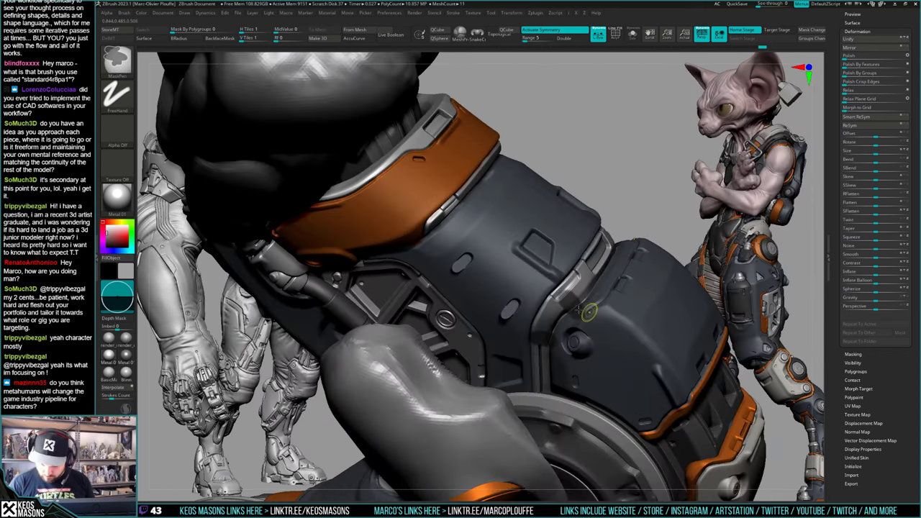
{"action": "mouse_move", "coordinate": [590, 316]}
{"action": "right_mouse_down"}
{"action": "mouse_move", "coordinate": [578, 305]}
{"action": "mouse_move", "coordinate": [569, 316]}
{"action": "right_mouse_up"}
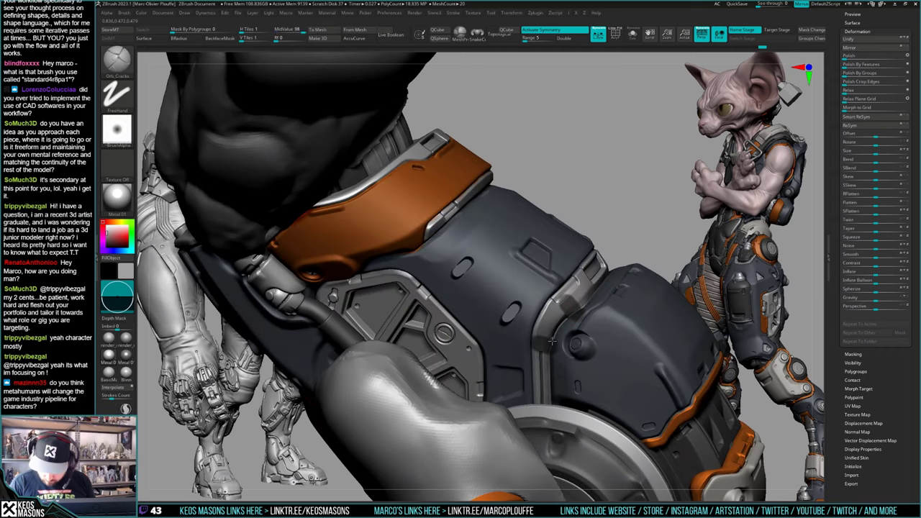
{"action": "right_click_drag", "start_coordinate": [565, 318], "coordinate": [558, 312]}
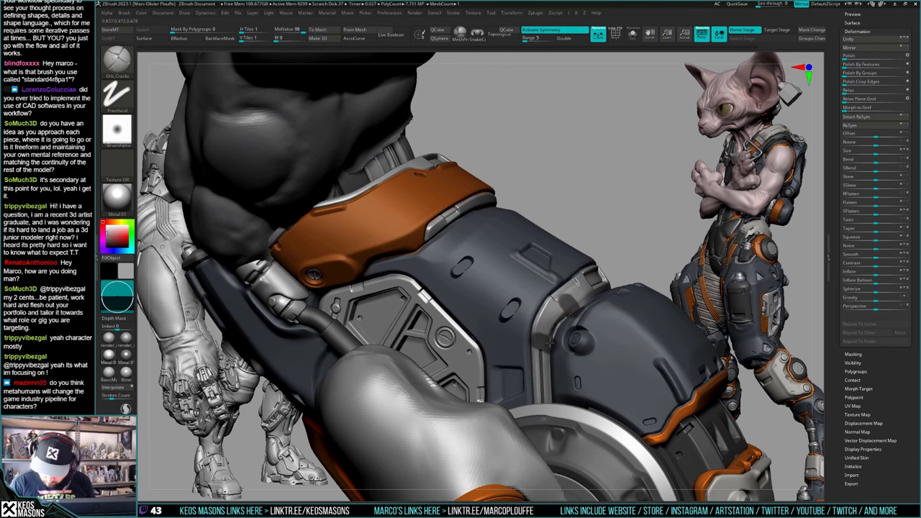
{"action": "left_click_drag", "start_coordinate": [573, 311], "coordinate": [572, 314]}
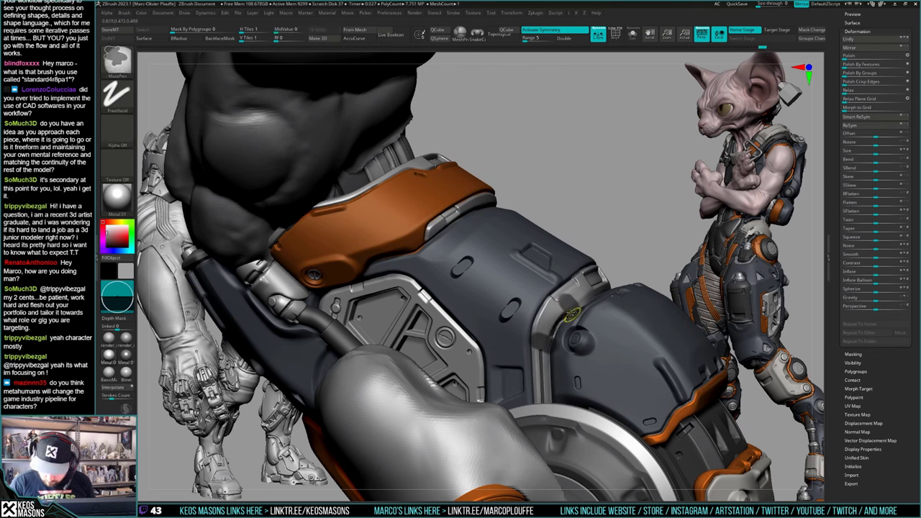
{"action": "key", "text": "b"}
{"action": "key", "text": "o"}
{"action": "key", "text": "c"}
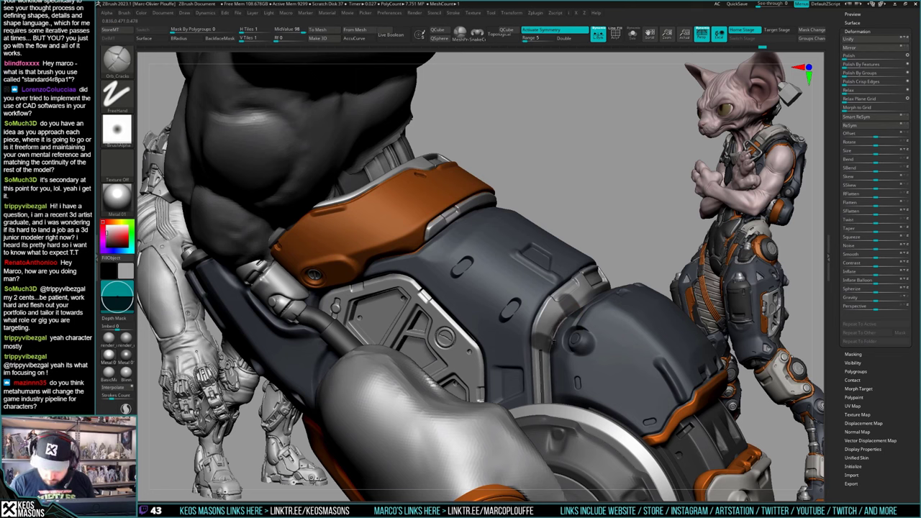
Step: Try Orb_Cracks strokes along the trim's bend next to the round bolt and undo them
{"action": "key", "text": "b"}
{"action": "key", "text": "m"}
{"action": "key", "text": "p"}
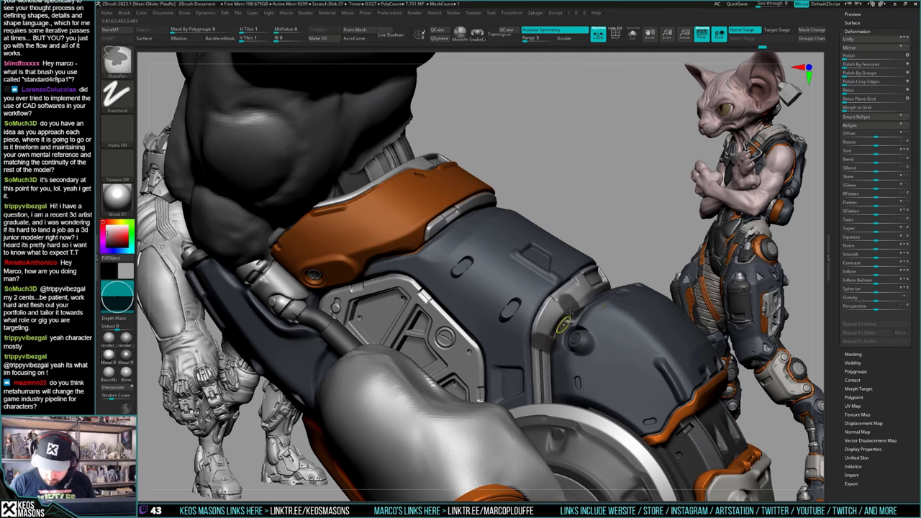
{"action": "key", "text": "b"}
{"action": "key", "text": "o"}
{"action": "key", "text": "c"}
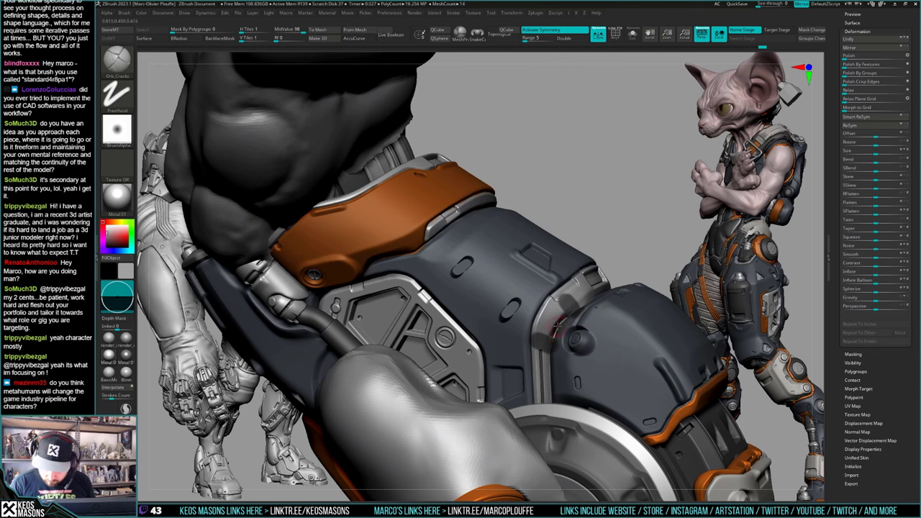
{"action": "right_click_drag", "start_coordinate": [573, 312], "coordinate": [603, 285]}
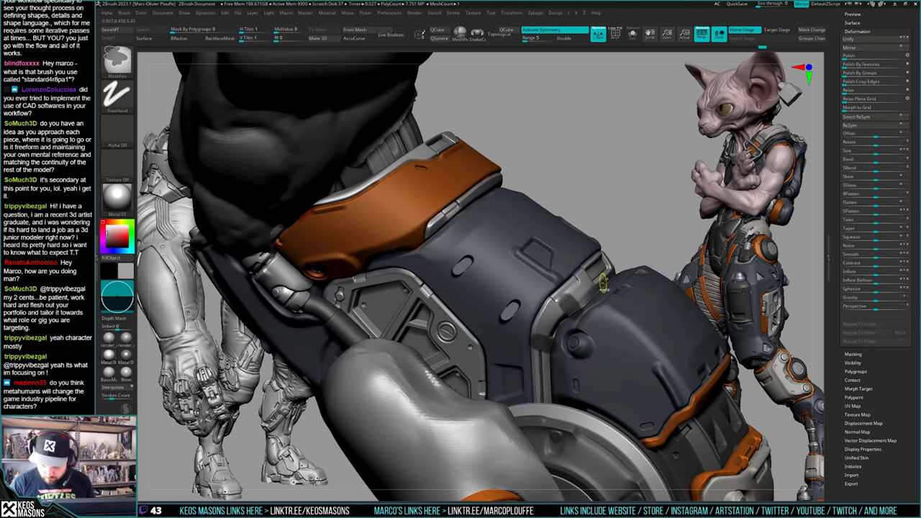
{"action": "mouse_move", "coordinate": [586, 329]}
{"action": "right_mouse_down"}
{"action": "mouse_move", "coordinate": [584, 298]}
{"action": "mouse_move", "coordinate": [572, 317]}
{"action": "right_mouse_up"}
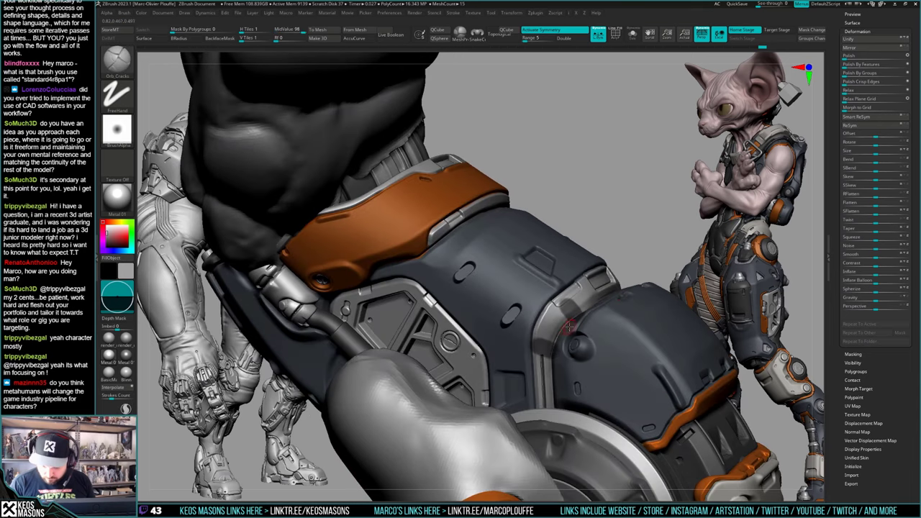
{"action": "key", "text": "b"}
{"action": "key", "text": "m"}
{"action": "key", "text": "p"}
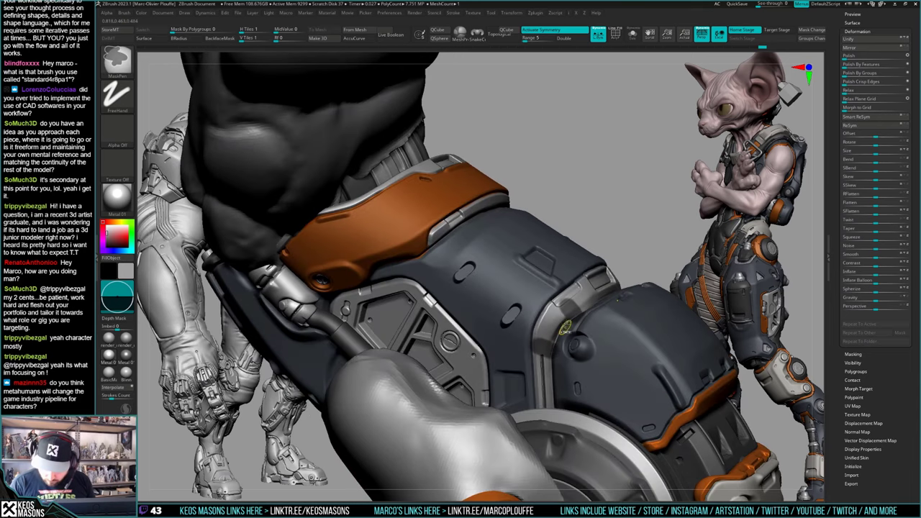
{"action": "key", "text": "b"}
{"action": "key", "text": "o"}
{"action": "key", "text": "c"}
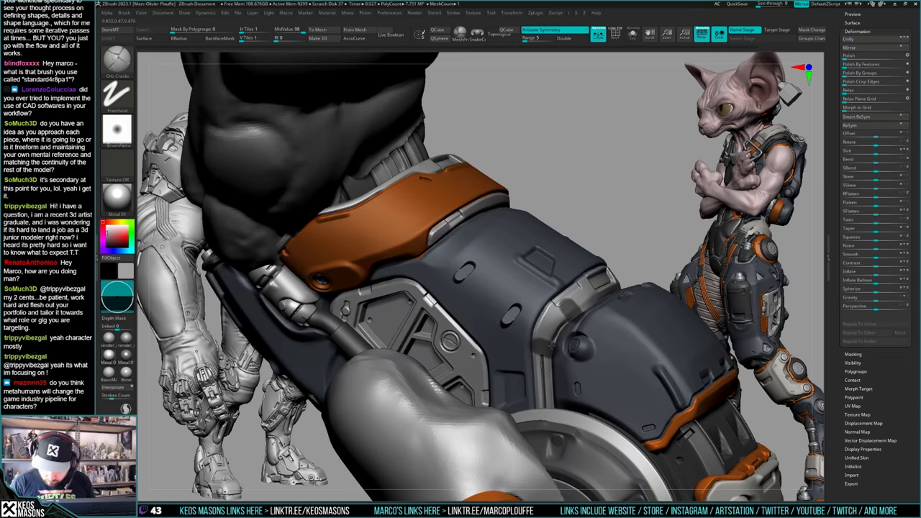
{"action": "left_click_drag", "start_coordinate": [567, 315], "coordinate": [561, 328]}
{"action": "key", "text": "ctrl+z"}
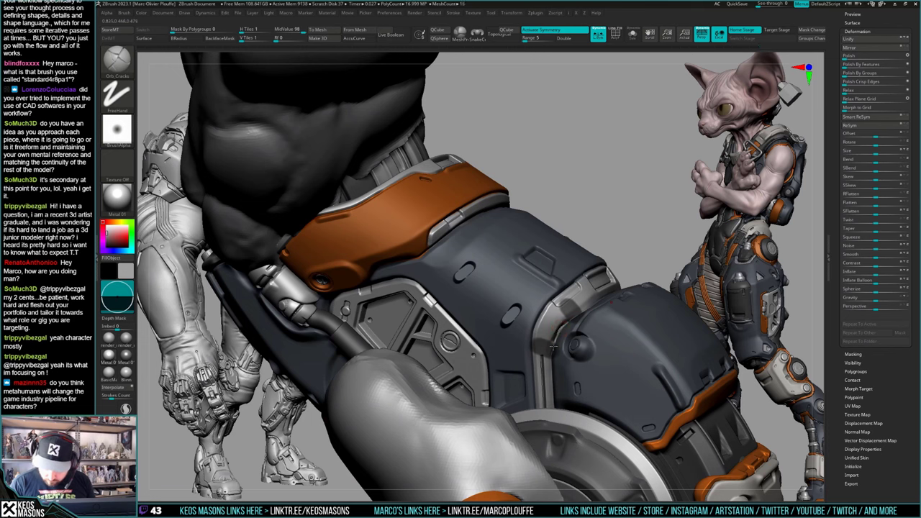
{"action": "left_click_drag", "start_coordinate": [553, 347], "coordinate": [553, 350]}
{"action": "key", "text": "ctrl+z"}
{"action": "mouse_move", "coordinate": [569, 319]}
{"action": "right_mouse_down"}
{"action": "mouse_move", "coordinate": [581, 305]}
{"action": "mouse_move", "coordinate": [563, 324]}
{"action": "mouse_move", "coordinate": [580, 305]}
{"action": "mouse_move", "coordinate": [563, 339]}
{"action": "mouse_move", "coordinate": [569, 317]}
{"action": "right_mouse_up"}
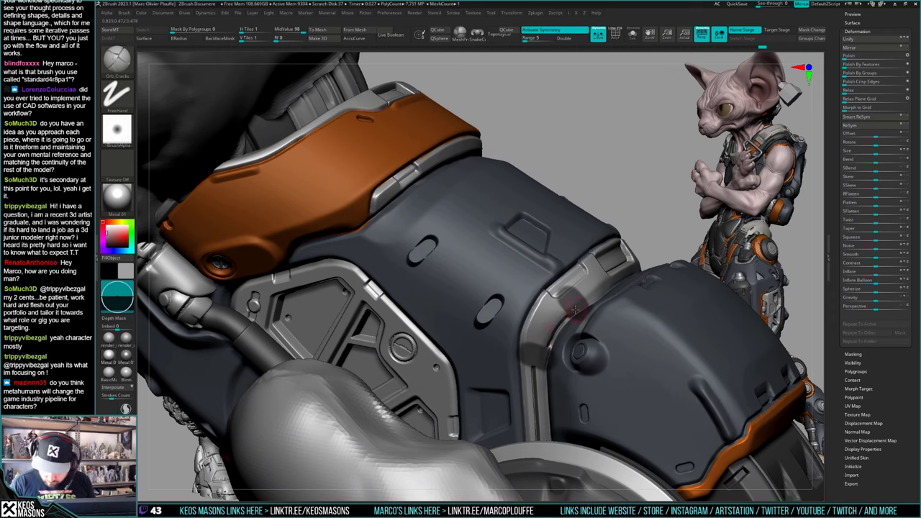
Step: Try cutting a longer recess down the inner edge of the trim's bend with Orb_Cracks, smoothing it
{"action": "left_click_drag", "start_coordinate": [552, 334], "coordinate": [544, 359]}
{"action": "right_click_drag", "start_coordinate": [555, 352], "coordinate": [572, 317]}
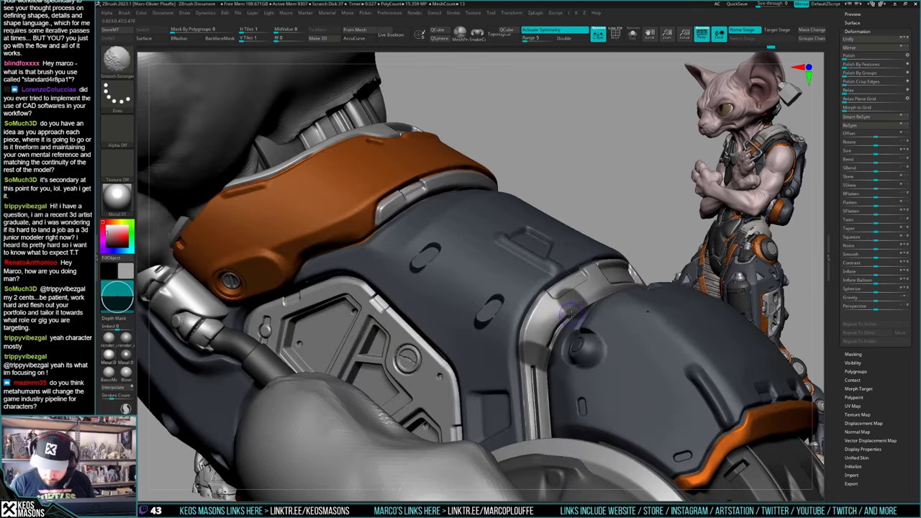
{"action": "right_click_drag", "start_coordinate": [545, 359], "coordinate": [564, 326]}
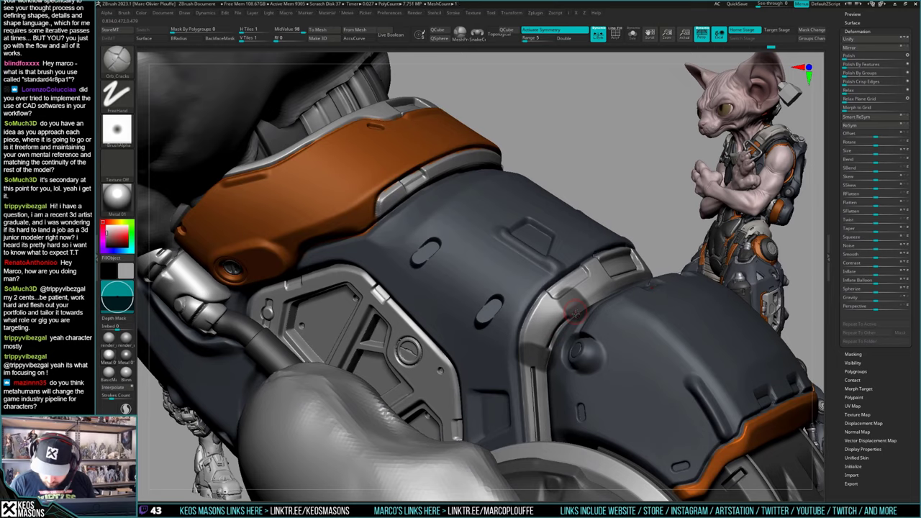
{"action": "mouse_move", "coordinate": [564, 323]}
{"action": "right_mouse_down"}
{"action": "mouse_move", "coordinate": [552, 349]}
{"action": "mouse_move", "coordinate": [623, 228]}
{"action": "right_mouse_up"}
{"action": "mouse_move", "coordinate": [586, 341]}
{"action": "right_mouse_down"}
{"action": "mouse_move", "coordinate": [622, 422]}
{"action": "mouse_move", "coordinate": [578, 366]}
{"action": "mouse_move", "coordinate": [578, 403]}
{"action": "right_mouse_up"}
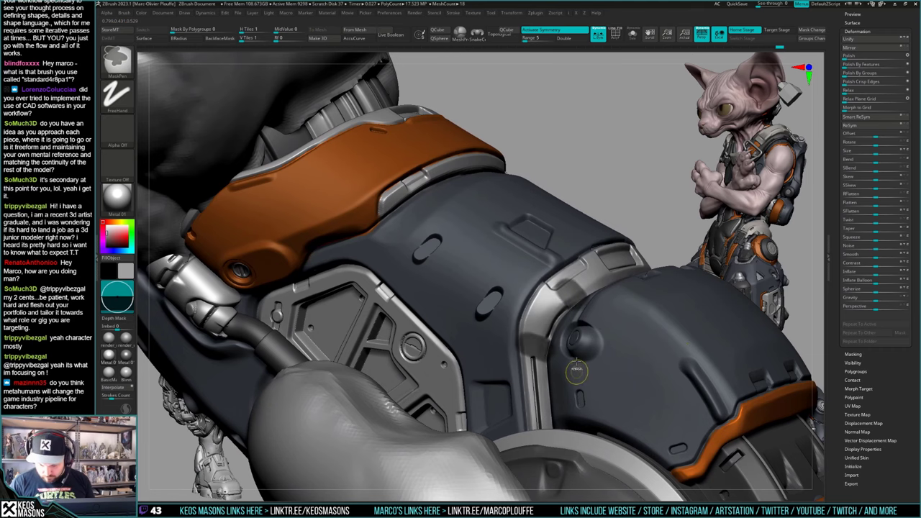
{"action": "right_click_drag", "start_coordinate": [576, 360], "coordinate": [577, 359]}
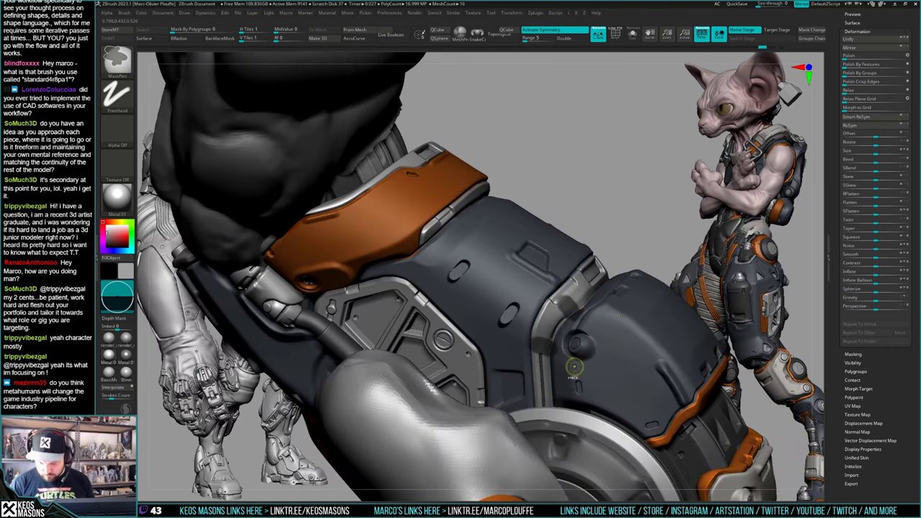
Step: Return to the Str_Alpha brush with the arch-shaped alpha for detailing the metal trim beside the round bolt
{"action": "key", "text": "ctrl+shift"}
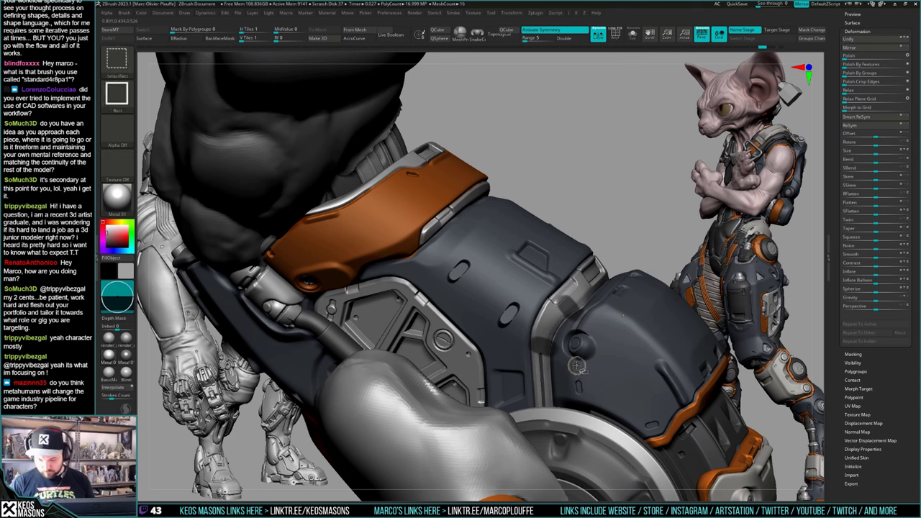
{"action": "key", "text": "space"}
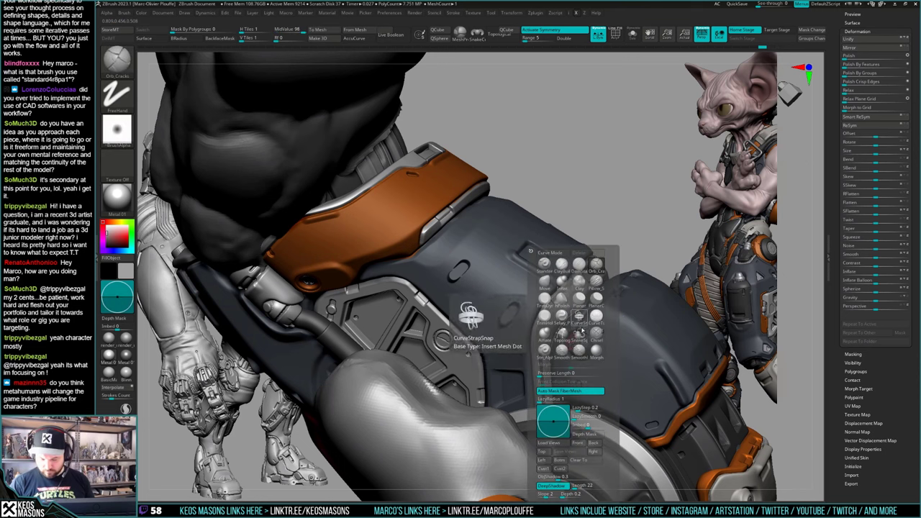
{"action": "key", "text": "space"}
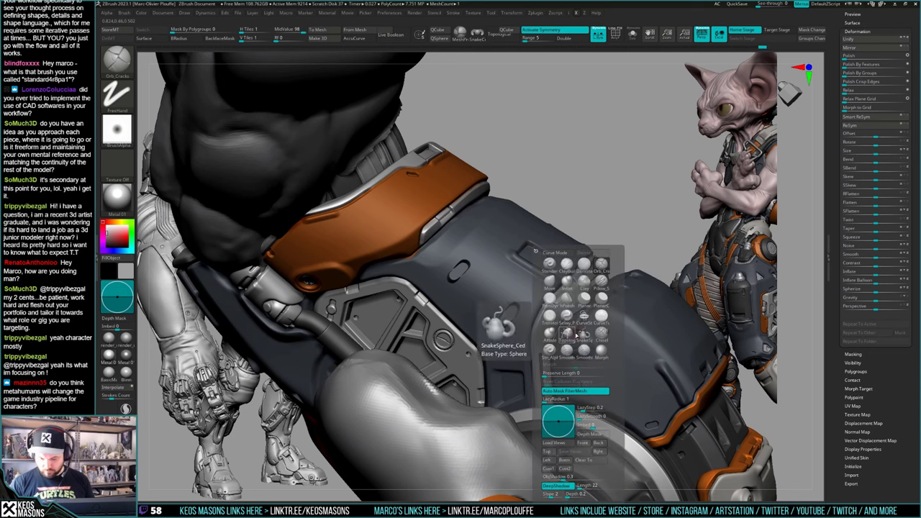
{"action": "left_click", "coordinate": [578, 353]}
{"action": "key", "text": "space"}
{"action": "mouse_move", "coordinate": [554, 328]}
{"action": "right_mouse_down", "text": "ctrl"}
{"action": "mouse_move", "coordinate": [563, 380]}
{"action": "mouse_move", "coordinate": [561, 338]}
{"action": "right_mouse_up", "text": "ctrl"}
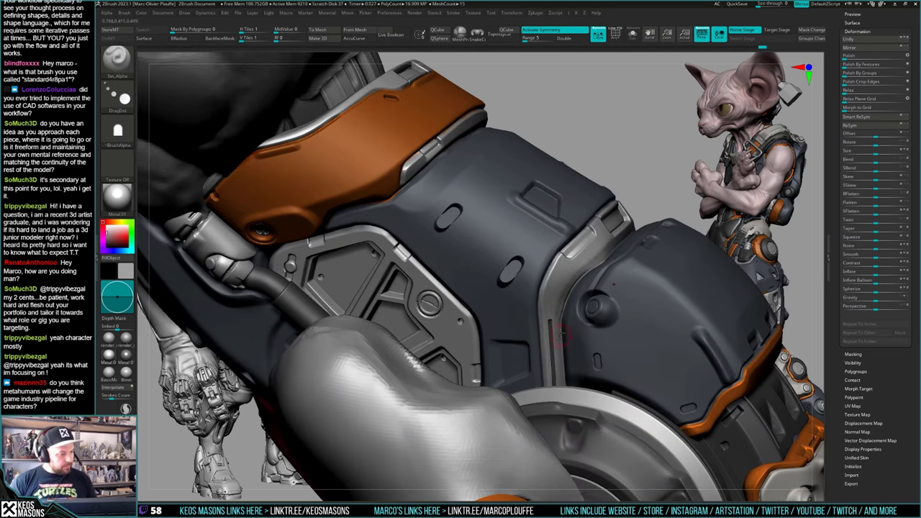
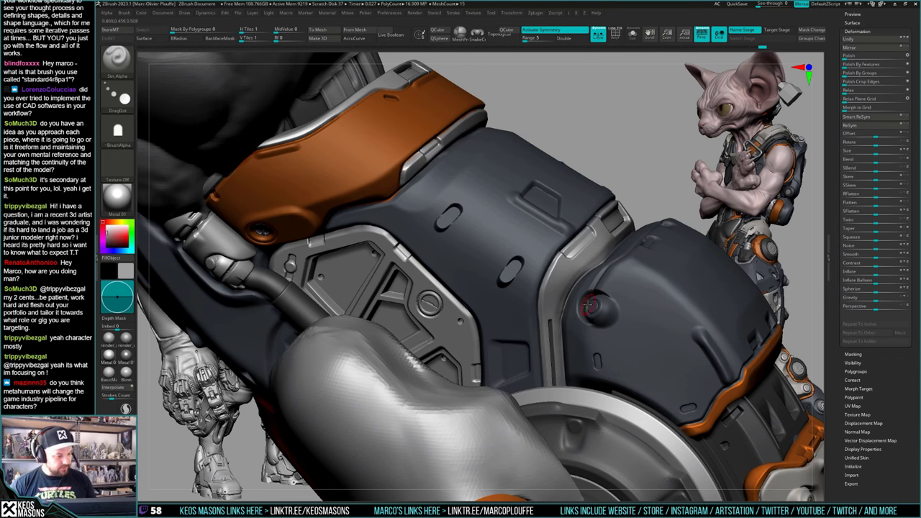
Step: Try stamping the arch-shaped alpha, turned upside down, into the bend of the metal trim beside the round bolt and undo it
{"action": "right_click_drag", "start_coordinate": [587, 305], "coordinate": [586, 240]}
{"action": "key", "text": "space"}
{"action": "left_click_drag", "start_coordinate": [584, 240], "coordinate": [589, 239]}
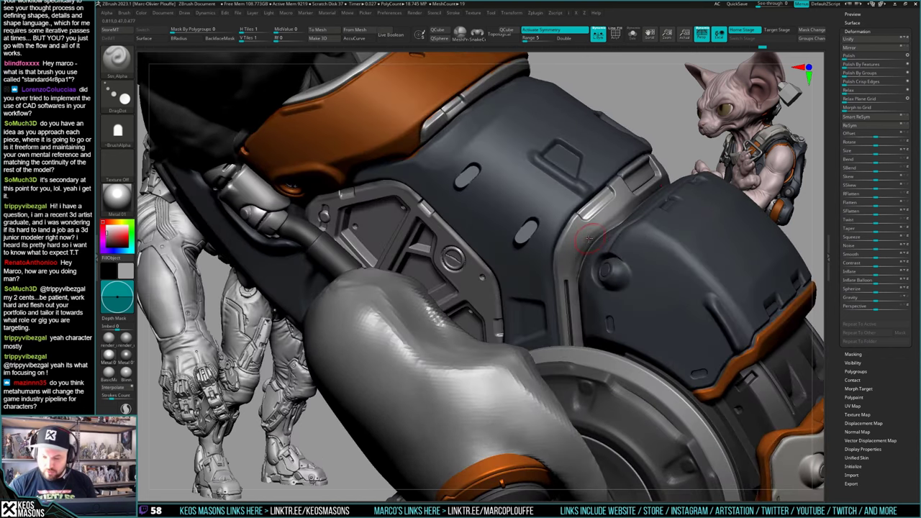
{"action": "key", "text": "ctrl+a"}
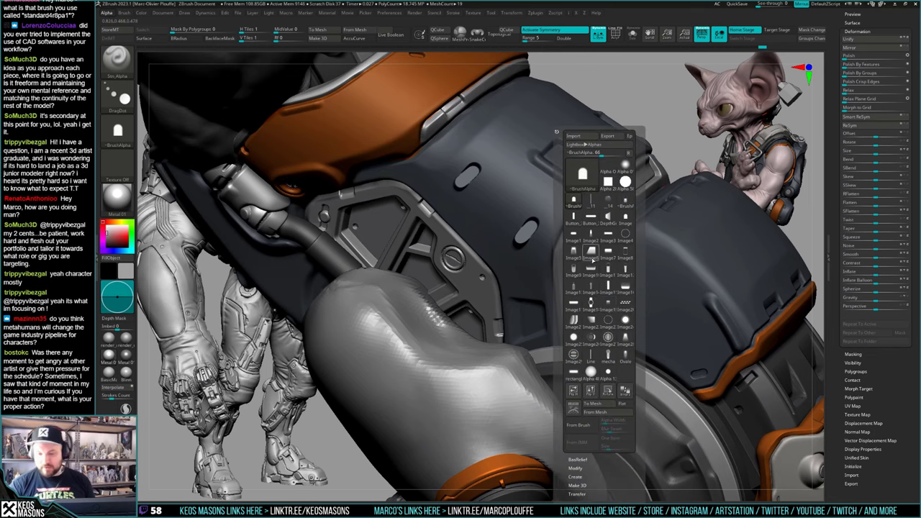
{"action": "left_click", "coordinate": [608, 391]}
{"action": "left_click", "coordinate": [608, 391]}
{"action": "mouse_move", "coordinate": [591, 218]}
{"action": "left_mouse_down"}
{"action": "mouse_move", "coordinate": [582, 234]}
{"action": "mouse_move", "coordinate": [593, 234]}
{"action": "left_mouse_up"}
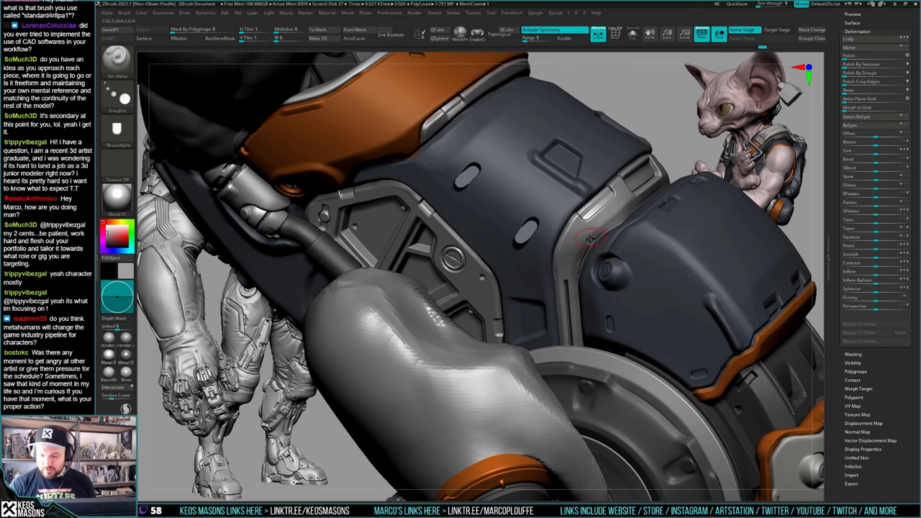
{"action": "key", "text": "ctrl+z"}
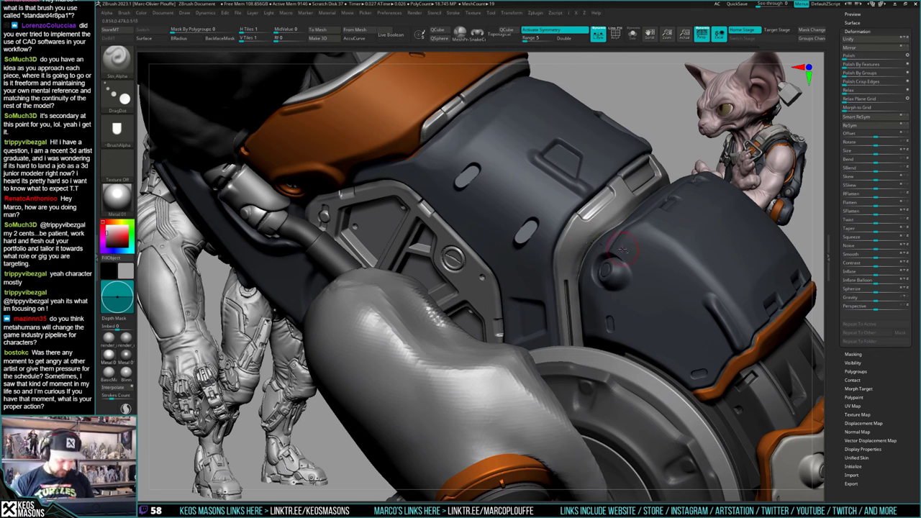
Step: Enable Depth Mask, switch to the Button_37 slot alpha and try it on the trim's bend, undoing the stamp
{"action": "left_click", "coordinate": [116, 318]}
{"action": "left_click_drag", "start_coordinate": [590, 218], "coordinate": [583, 232]}
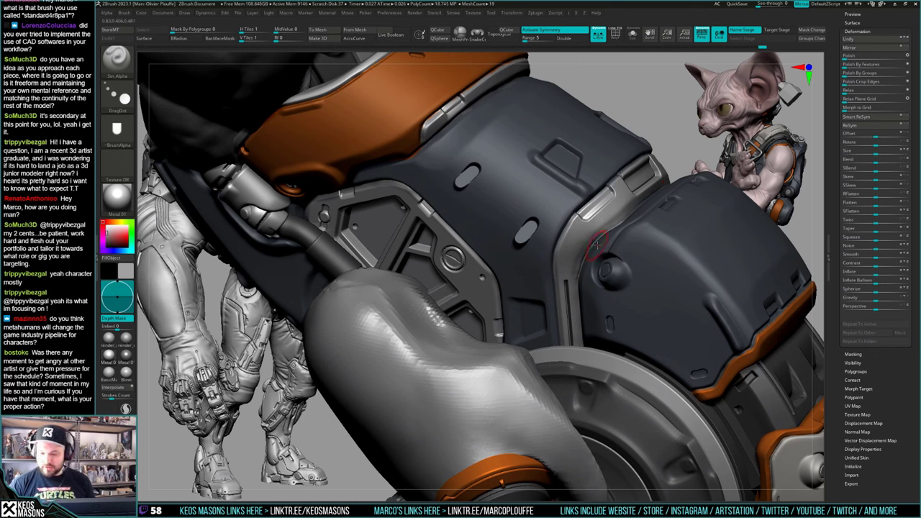
{"action": "key", "text": "F4"}
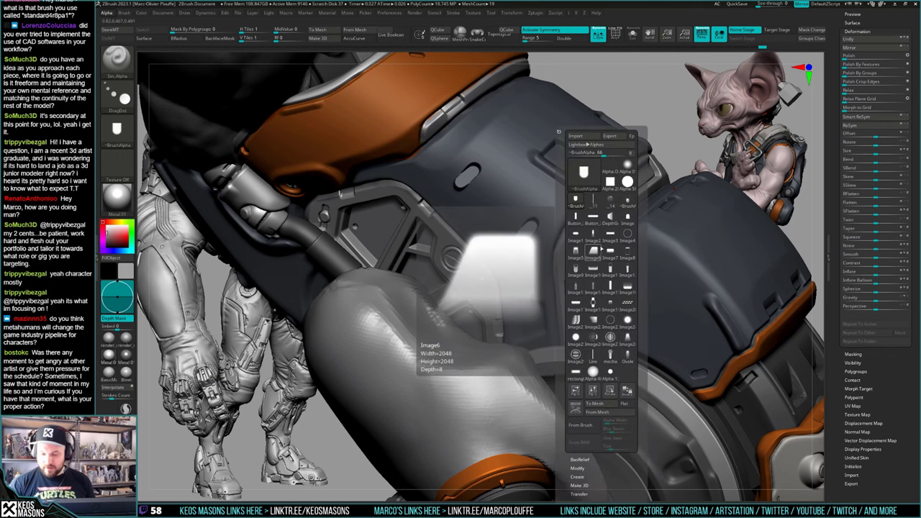
{"action": "left_click", "coordinate": [593, 217]}
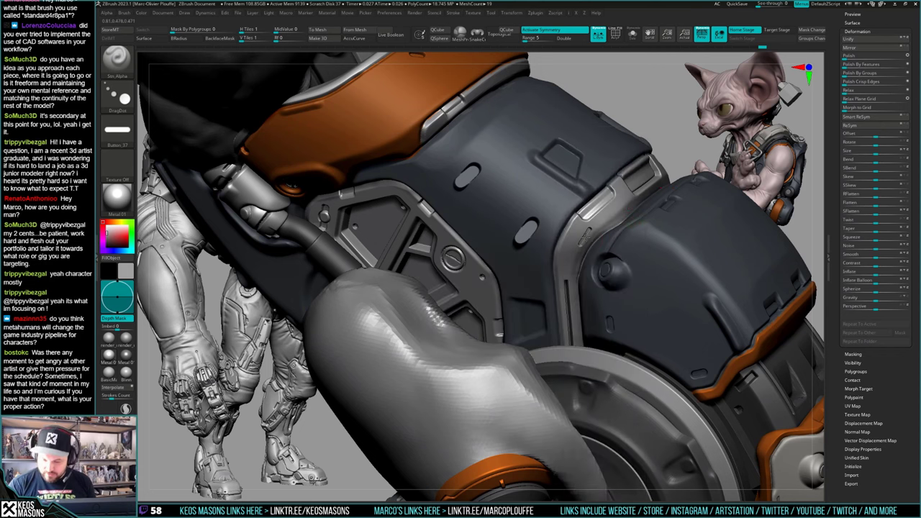
{"action": "key", "text": "space"}
{"action": "key", "text": "ctrl+z"}
Step: Rotate the slot alpha by 90 degrees and test a small slot on the trim's bend
{"action": "key", "text": "F4"}
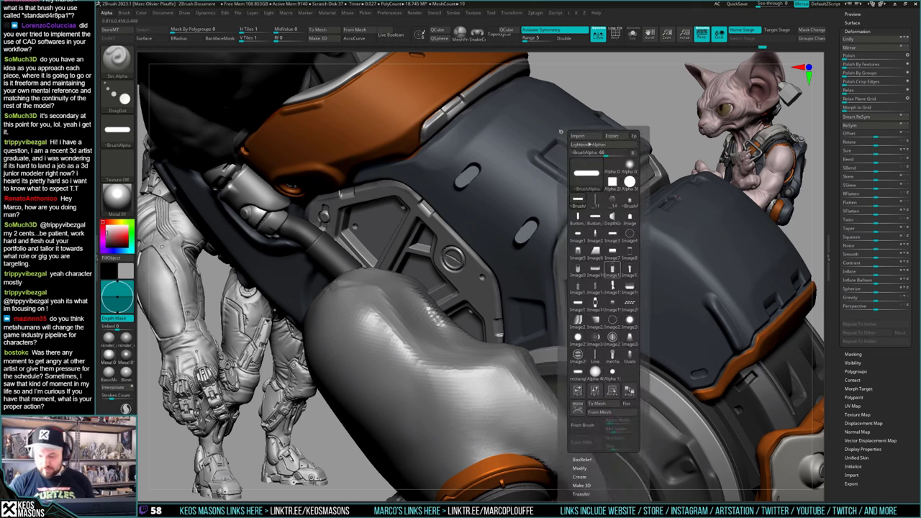
{"action": "left_click", "coordinate": [612, 374]}
{"action": "mouse_move", "coordinate": [584, 233]}
{"action": "left_mouse_down"}
{"action": "mouse_move", "coordinate": [602, 236]}
{"action": "mouse_move", "coordinate": [586, 236]}
{"action": "left_mouse_up"}
{"action": "key", "text": "ctrl+z"}
{"action": "key", "text": "space"}
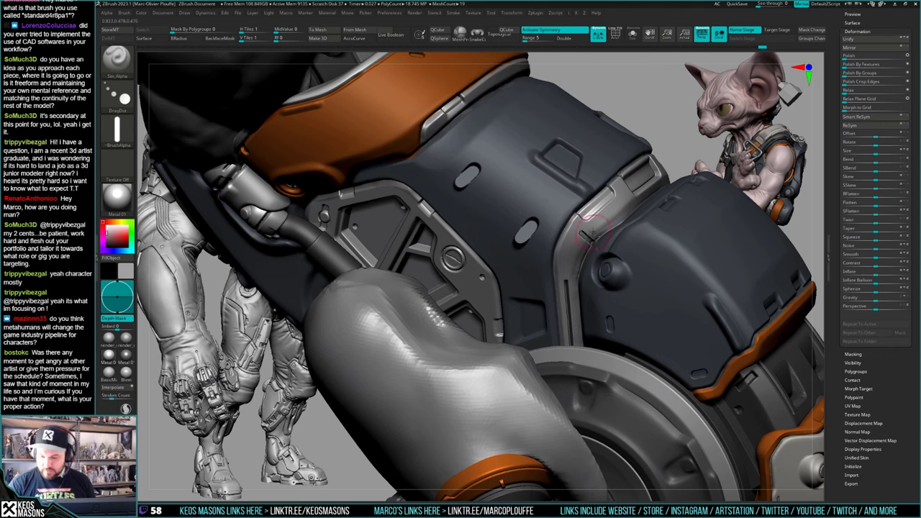
Step: Enable BackfaceMask, adjust the depth mask's brush placement and restamp the small slot on the trim's bend
{"action": "key", "text": "ctrl"}
{"action": "key", "text": "ctrl+z"}
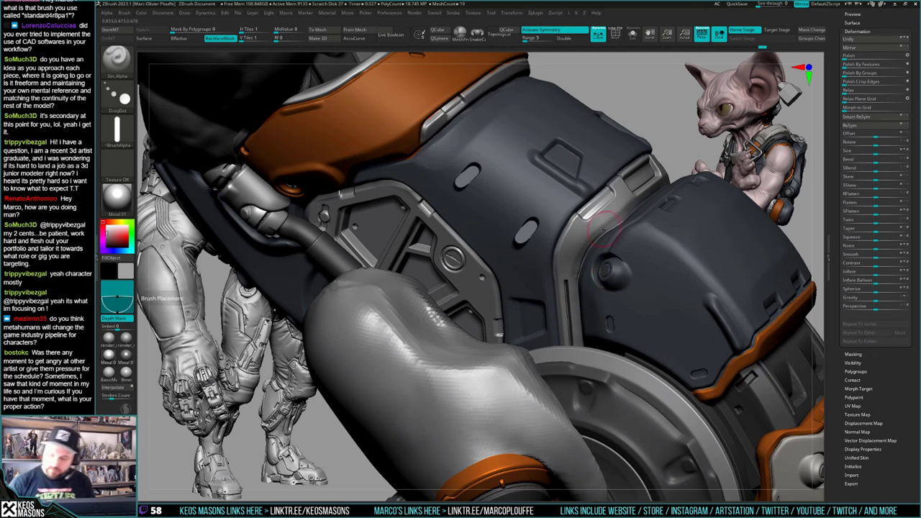
{"action": "key", "text": "ctrl+z"}
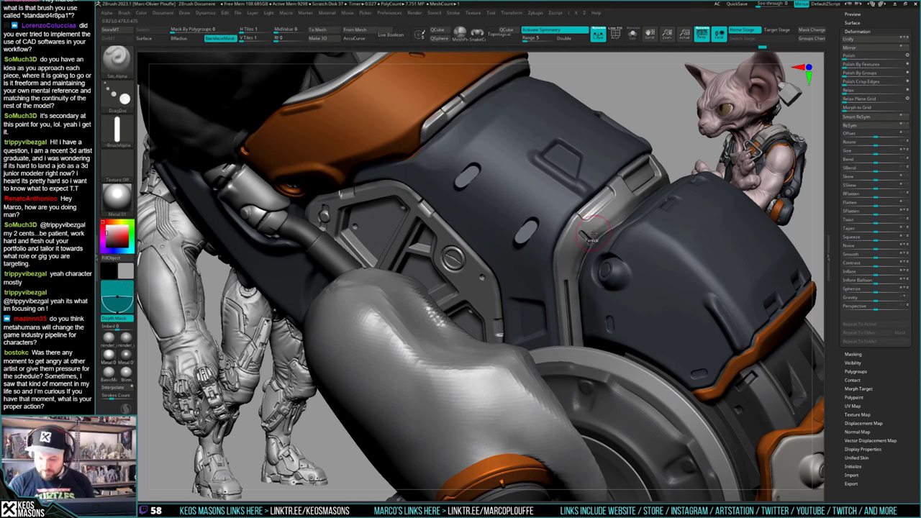
{"action": "key", "text": "ctrl+z"}
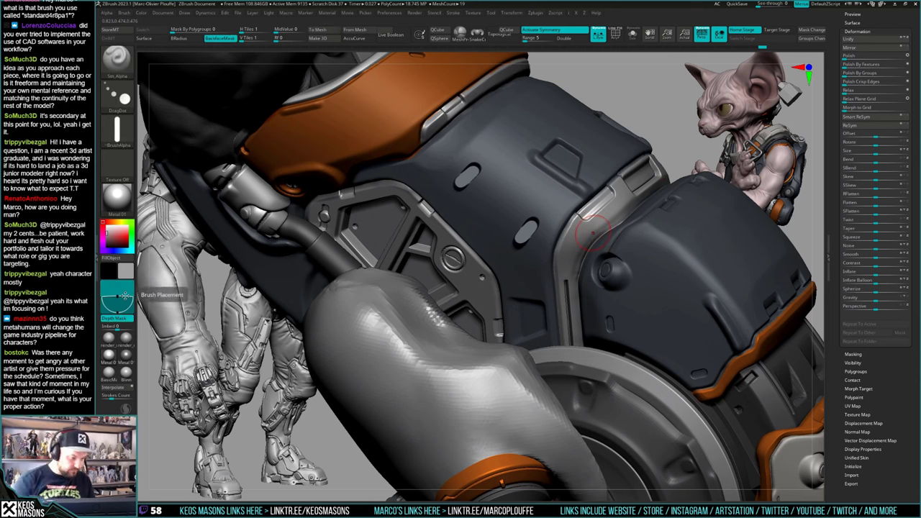
{"action": "left_click_drag", "start_coordinate": [583, 232], "coordinate": [584, 235]}
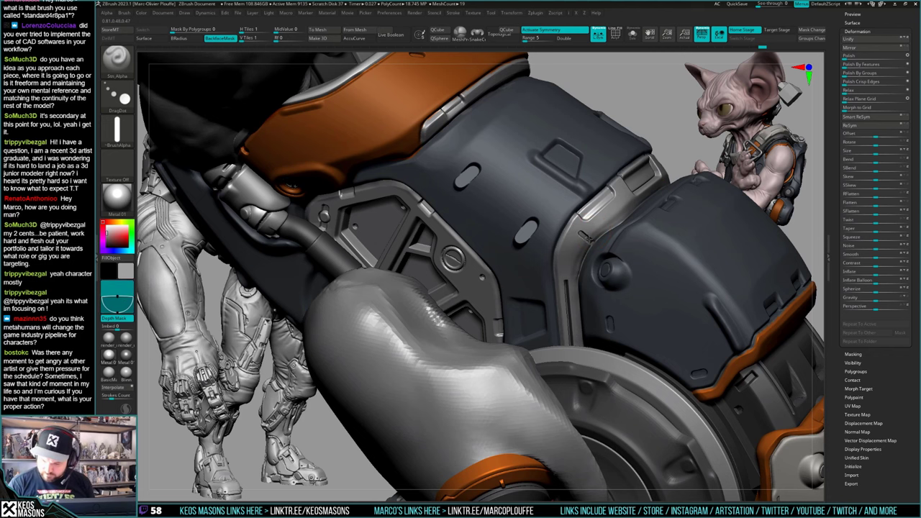
{"action": "mouse_move", "coordinate": [593, 221]}
{"action": "right_mouse_down"}
{"action": "mouse_move", "coordinate": [616, 242]}
{"action": "mouse_move", "coordinate": [611, 224]}
{"action": "right_mouse_up"}
{"action": "key", "text": "ctrl+z"}
{"action": "left_click_drag", "start_coordinate": [117, 297], "coordinate": [117, 294]}
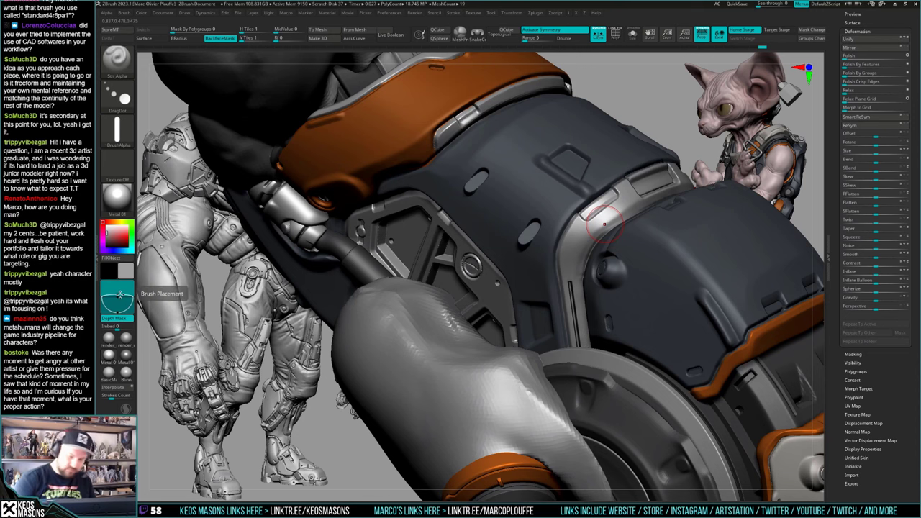
{"action": "left_click_drag", "start_coordinate": [589, 230], "coordinate": [589, 236]}
Step: Stamp the same slot into the metal trim ring just beneath the orange elbow band
{"action": "right_click_drag", "start_coordinate": [611, 267], "coordinate": [524, 273], "text": "ctrl"}
{"action": "right_click_drag", "start_coordinate": [524, 270], "coordinate": [526, 290]}
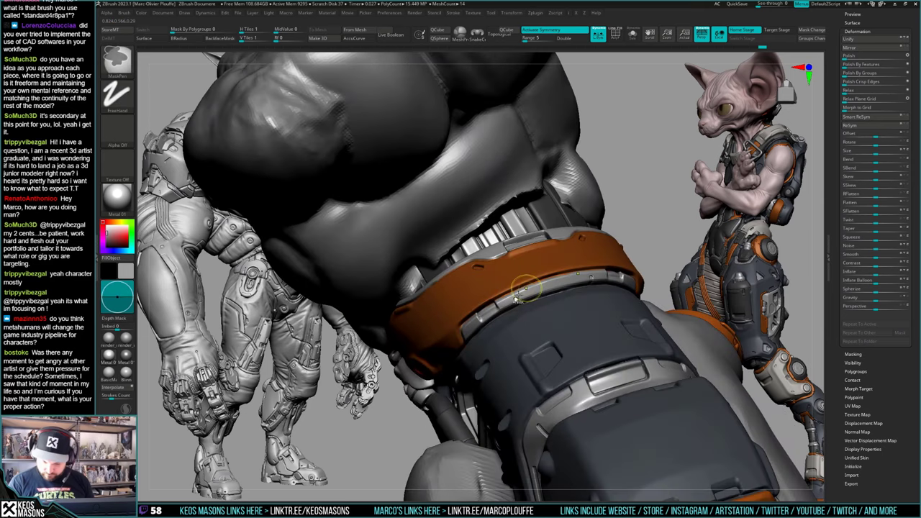
{"action": "left_click_drag", "start_coordinate": [516, 294], "coordinate": [512, 297]}
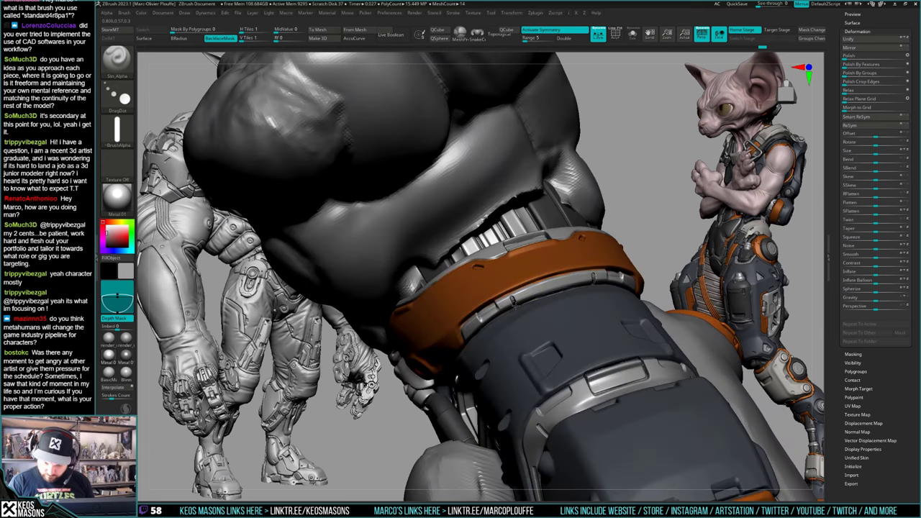
{"action": "right_click_drag", "start_coordinate": [512, 300], "coordinate": [583, 280]}
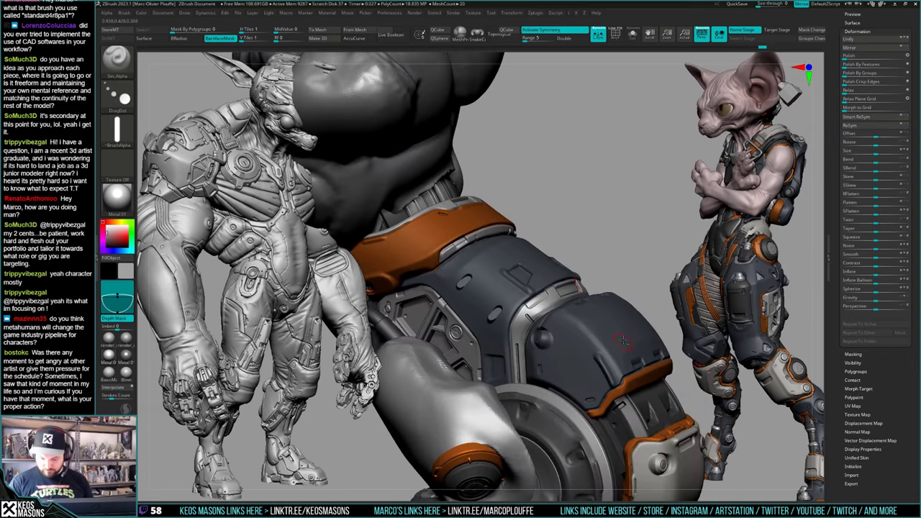
Step: Examine the forearm from several angles, including the inside of the armor piece in Solo mode
{"action": "right_click_drag", "start_coordinate": [622, 340], "coordinate": [603, 332]}
{"action": "mouse_move", "coordinate": [662, 316]}
{"action": "right_mouse_down"}
{"action": "mouse_move", "coordinate": [635, 330]}
{"action": "mouse_move", "coordinate": [663, 317]}
{"action": "right_mouse_up"}
{"action": "mouse_move", "coordinate": [580, 318]}
{"action": "right_mouse_down"}
{"action": "mouse_move", "coordinate": [596, 336]}
{"action": "mouse_move", "coordinate": [643, 306]}
{"action": "right_mouse_up"}
{"action": "right_click_drag", "start_coordinate": [620, 335], "coordinate": [619, 357], "text": "ctrl"}
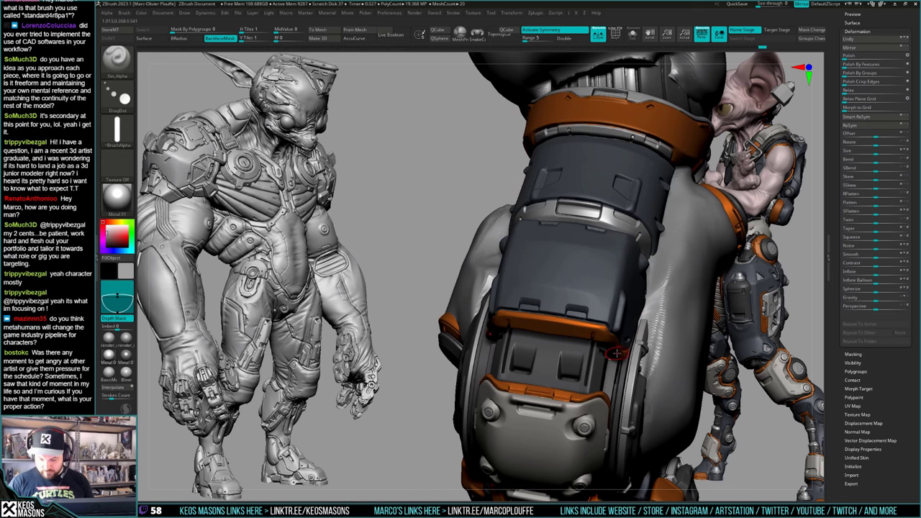
{"action": "mouse_move", "coordinate": [618, 330]}
{"action": "right_mouse_down"}
{"action": "mouse_move", "coordinate": [609, 360]}
{"action": "mouse_move", "coordinate": [612, 298]}
{"action": "right_mouse_up"}
{"action": "right_click_drag", "start_coordinate": [611, 299], "coordinate": [632, 264], "text": "ctrl"}
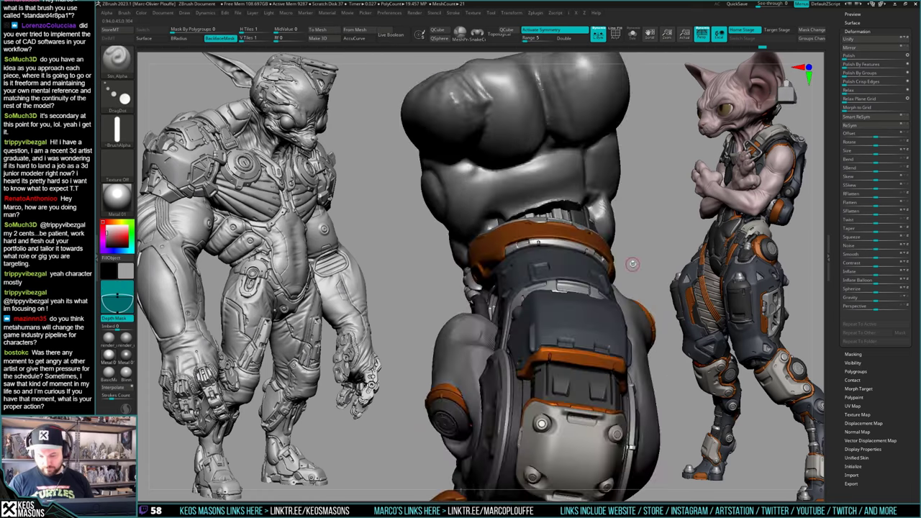
{"action": "mouse_move", "coordinate": [504, 288]}
{"action": "right_mouse_down"}
{"action": "mouse_move", "coordinate": [553, 322]}
{"action": "mouse_move", "coordinate": [534, 319]}
{"action": "mouse_move", "coordinate": [490, 253]}
{"action": "right_mouse_up"}
{"action": "key", "text": "alt+s"}
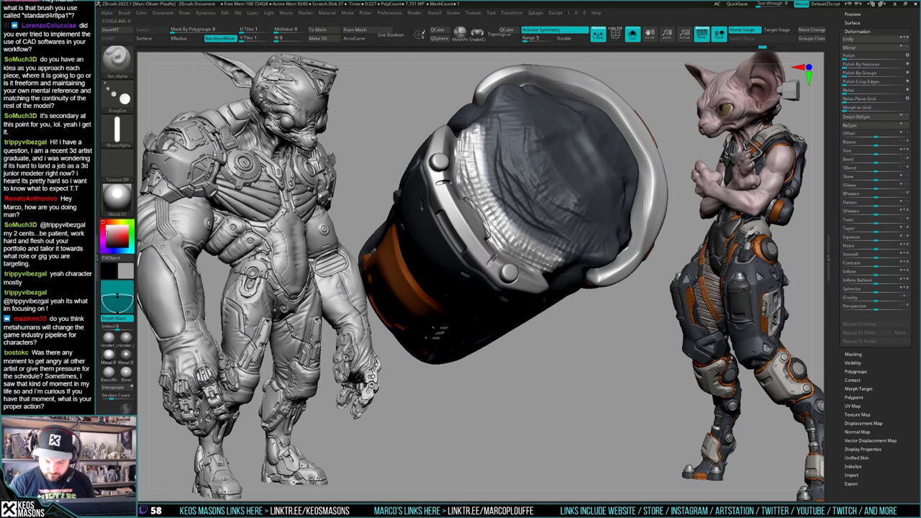
{"action": "mouse_move", "coordinate": [493, 261]}
{"action": "right_mouse_down"}
{"action": "mouse_move", "coordinate": [514, 237]}
{"action": "mouse_move", "coordinate": [588, 296]}
{"action": "mouse_move", "coordinate": [533, 354]}
{"action": "mouse_move", "coordinate": [603, 361]}
{"action": "mouse_move", "coordinate": [538, 331]}
{"action": "mouse_move", "coordinate": [551, 309]}
{"action": "mouse_move", "coordinate": [545, 273]}
{"action": "mouse_move", "coordinate": [619, 287]}
{"action": "mouse_move", "coordinate": [600, 306]}
{"action": "mouse_move", "coordinate": [586, 288]}
{"action": "mouse_move", "coordinate": [565, 286]}
{"action": "mouse_move", "coordinate": [527, 367]}
{"action": "mouse_move", "coordinate": [536, 328]}
{"action": "right_mouse_up"}
{"action": "key", "text": "alt+s"}
Step: Switch to the Standard4r8pa1 brush, make the dark forearm armor active and smooth its edge beside the round wheel
{"action": "key", "text": "space"}
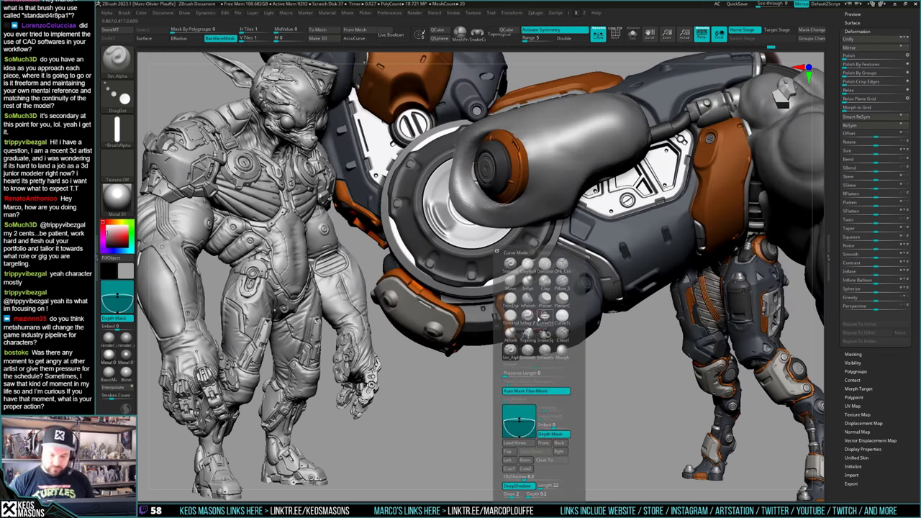
{"action": "left_click", "coordinate": [510, 264]}
{"action": "left_click", "coordinate": [527, 320], "text": "alt"}
{"action": "right_click", "coordinate": [526, 322]}
{"action": "left_click", "coordinate": [547, 346]}
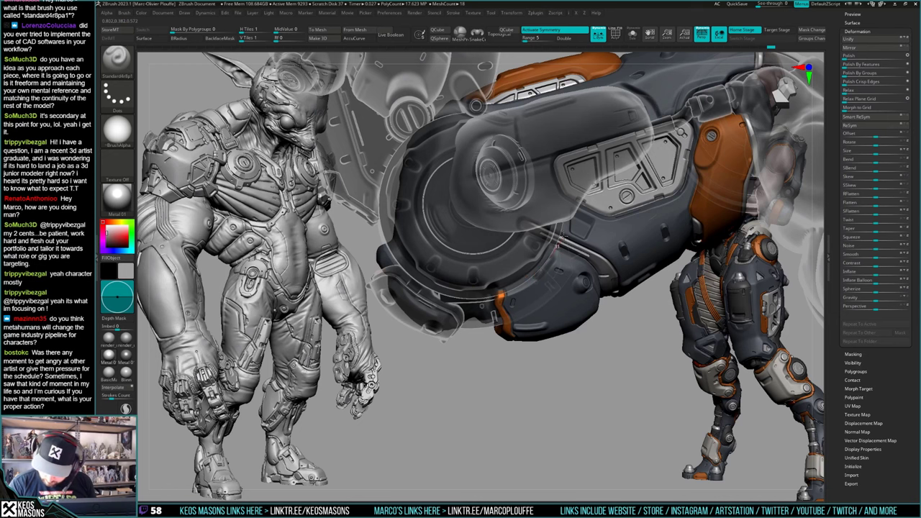
{"action": "mouse_move", "coordinate": [562, 239]}
{"action": "right_mouse_down"}
{"action": "mouse_move", "coordinate": [570, 306]}
{"action": "mouse_move", "coordinate": [580, 269]}
{"action": "right_mouse_up"}
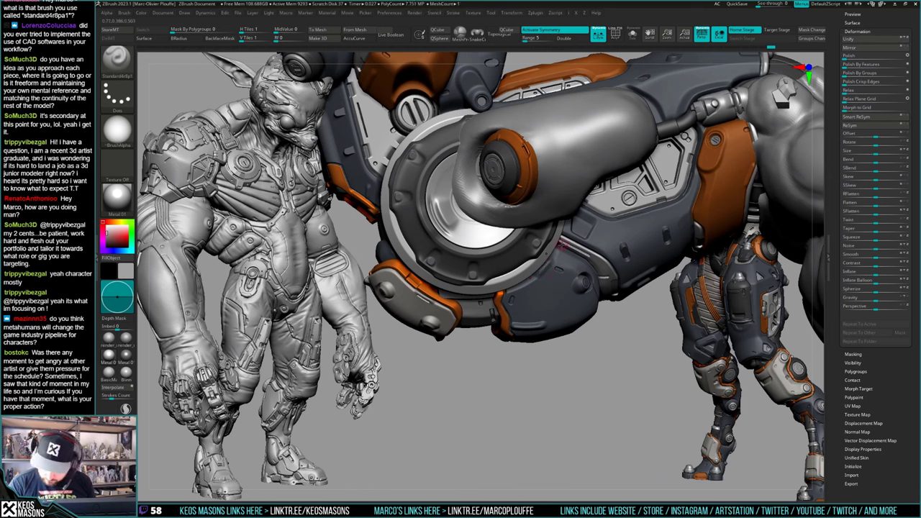
{"action": "left_click_drag", "start_coordinate": [551, 273], "coordinate": [536, 279], "text": "shift"}
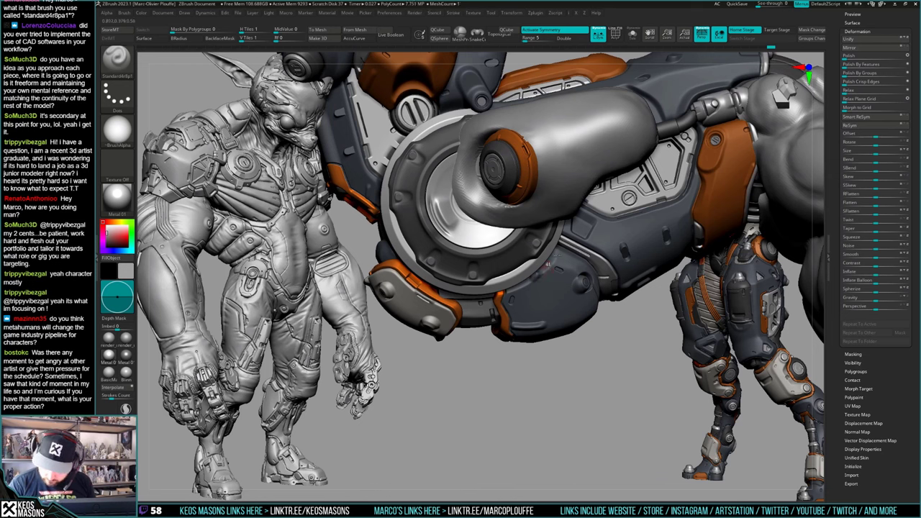
{"action": "mouse_move", "coordinate": [563, 247]}
{"action": "right_mouse_down"}
{"action": "mouse_move", "coordinate": [567, 310]}
{"action": "mouse_move", "coordinate": [613, 351]}
{"action": "mouse_move", "coordinate": [596, 362]}
{"action": "mouse_move", "coordinate": [550, 331]}
{"action": "mouse_move", "coordinate": [562, 267]}
{"action": "mouse_move", "coordinate": [554, 248]}
{"action": "mouse_move", "coordinate": [568, 310]}
{"action": "mouse_move", "coordinate": [558, 288]}
{"action": "right_mouse_up"}
Step: Return to the Str_Alpha brush and load the Image10 alpha for detailing the orange trim below the grey plate
{"action": "key", "text": "space"}
{"action": "left_click", "coordinate": [566, 347]}
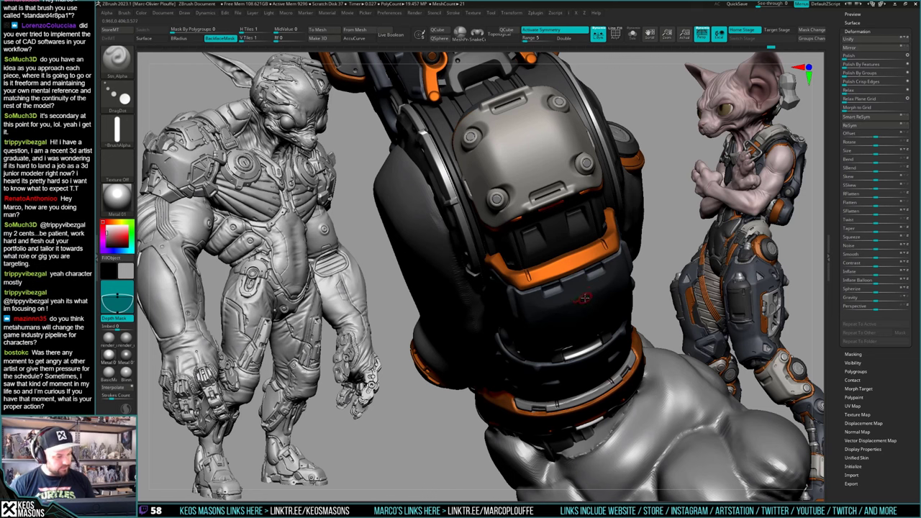
{"action": "mouse_move", "coordinate": [557, 319]}
{"action": "right_mouse_down"}
{"action": "mouse_move", "coordinate": [604, 306]}
{"action": "mouse_move", "coordinate": [565, 300]}
{"action": "right_mouse_up"}
{"action": "right_click", "coordinate": [565, 301]}
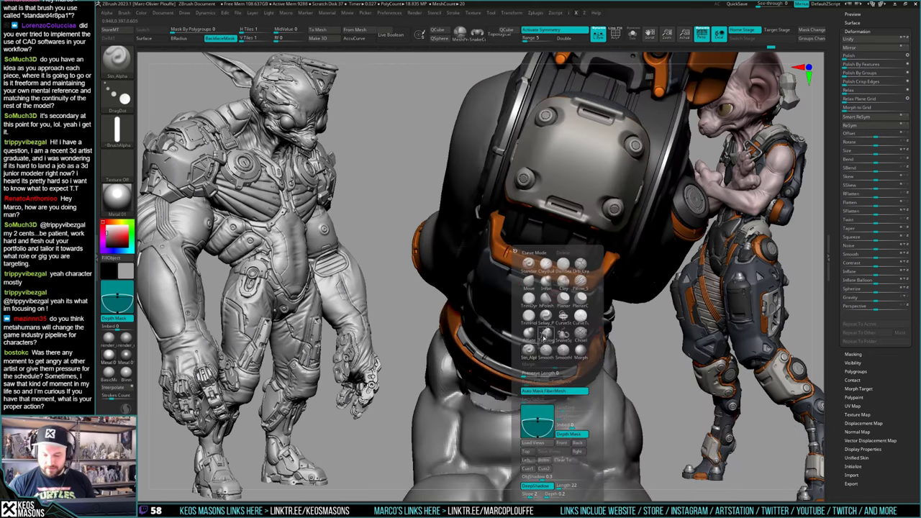
{"action": "key", "text": "b"}
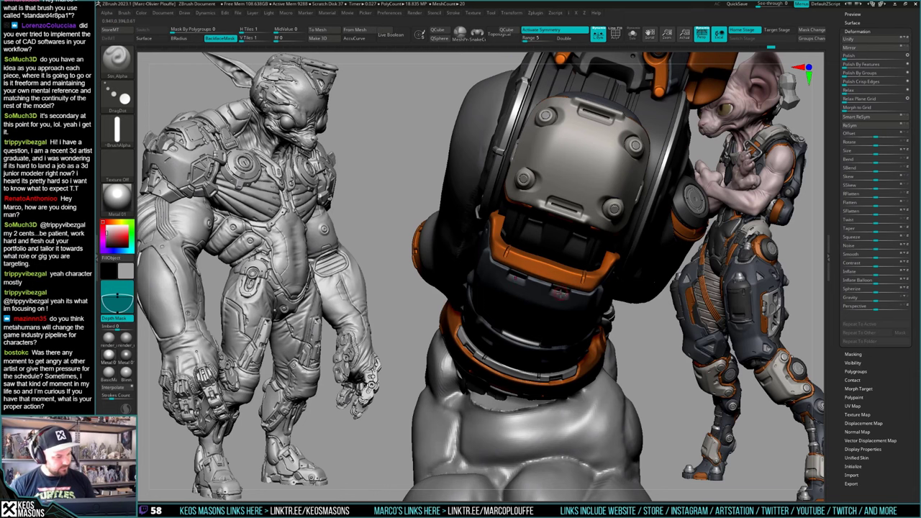
{"action": "right_click_drag", "start_coordinate": [554, 296], "coordinate": [565, 271]}
{"action": "key", "text": "a"}
{"action": "key", "text": "a"}
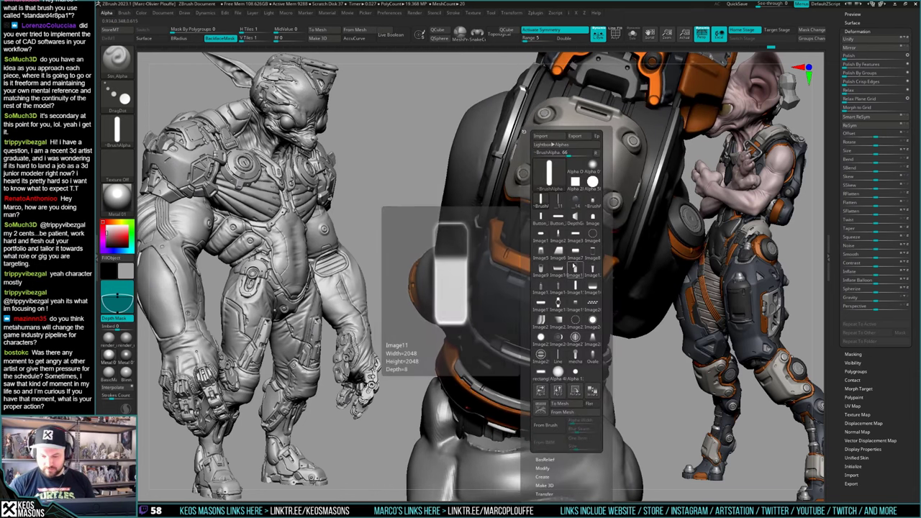
{"action": "left_click", "coordinate": [565, 269]}
{"action": "key", "text": "space"}
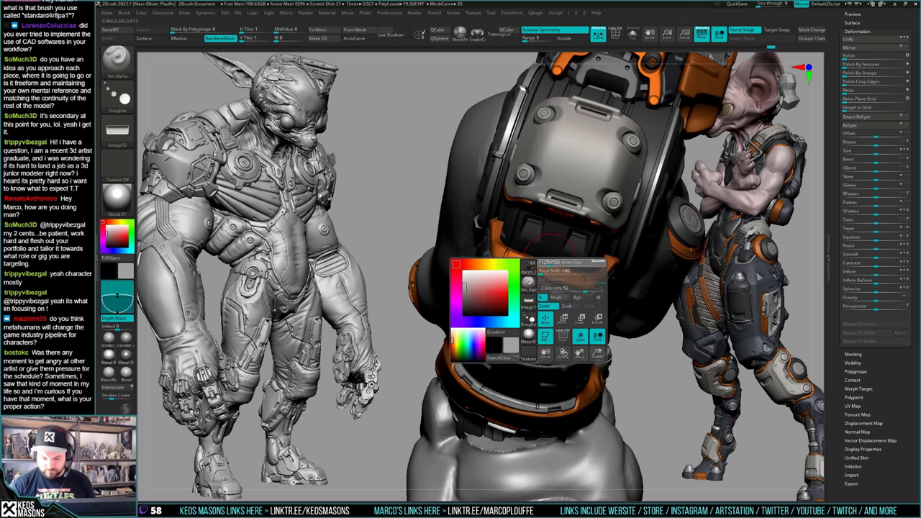
Step: Try stamping the Image10 slot into the middle of the orange trim with the masking options on, undoing the stamps
{"action": "right_click_drag", "start_coordinate": [530, 249], "coordinate": [545, 266]}
{"action": "left_click", "coordinate": [545, 268]}
{"action": "key", "text": "ctrl"}
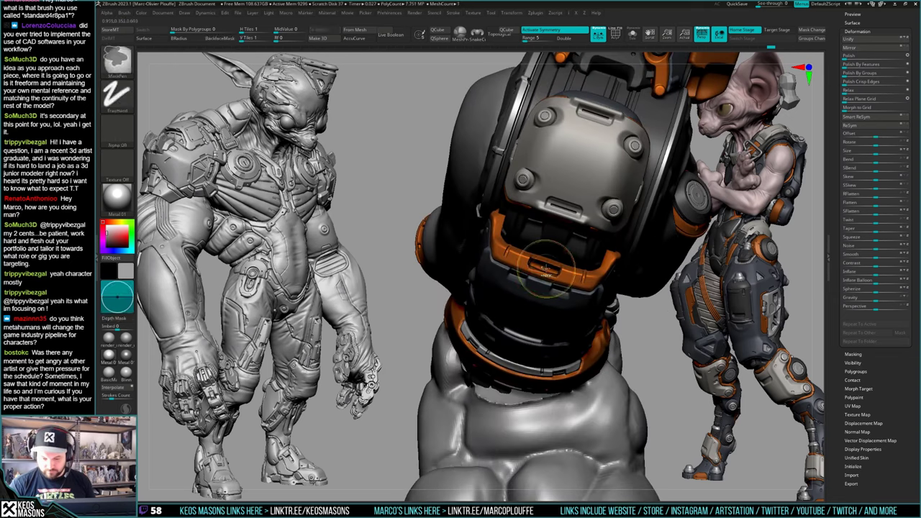
{"action": "key", "text": "ctrl+z"}
{"action": "left_click", "coordinate": [544, 265]}
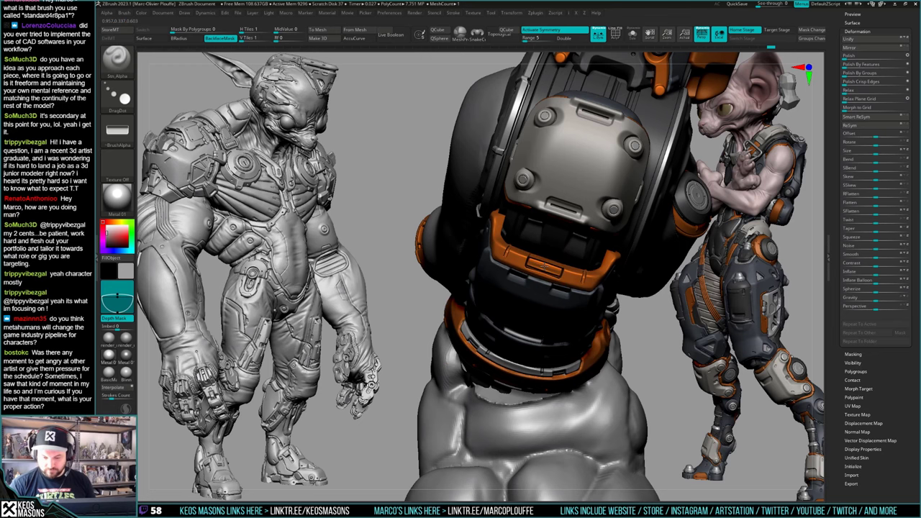
{"action": "right_click_drag", "start_coordinate": [545, 266], "coordinate": [597, 239]}
{"action": "key", "text": "ctrl+z"}
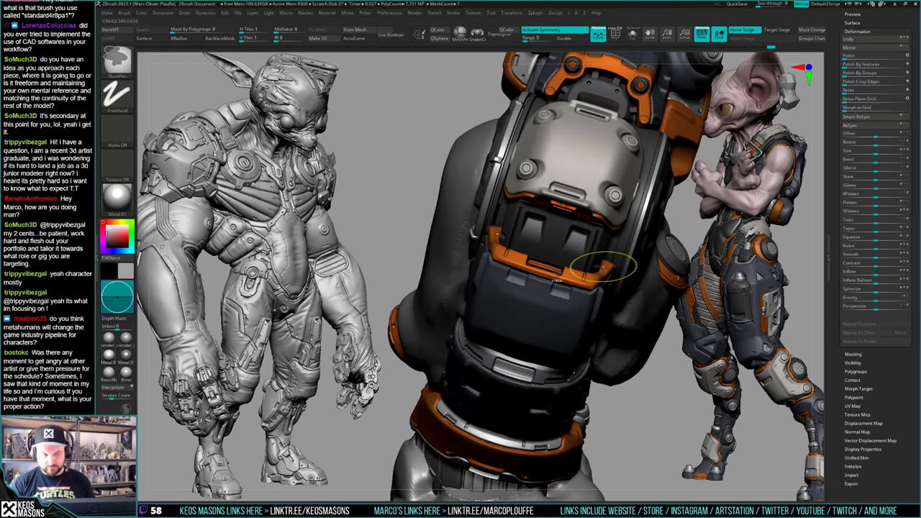
Step: Turn off BackfaceMask and Depth Mask and restamp the Image10 slot in the middle of the orange trim
{"action": "mouse_move", "coordinate": [565, 274]}
{"action": "right_mouse_down"}
{"action": "mouse_move", "coordinate": [574, 257]}
{"action": "mouse_move", "coordinate": [526, 315]}
{"action": "right_mouse_up"}
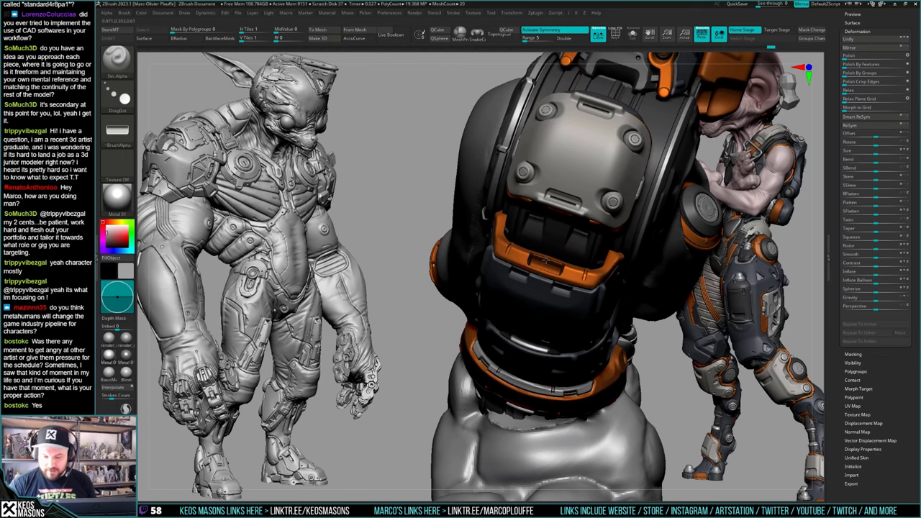
{"action": "right_click_drag", "start_coordinate": [545, 263], "coordinate": [589, 251]}
{"action": "right_click", "coordinate": [572, 286]}
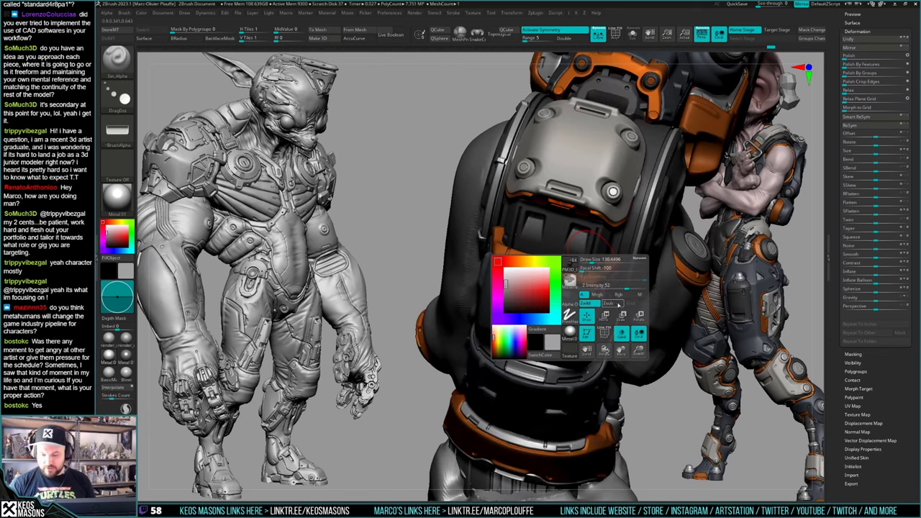
{"action": "right_click_drag", "start_coordinate": [572, 286], "coordinate": [545, 265]}
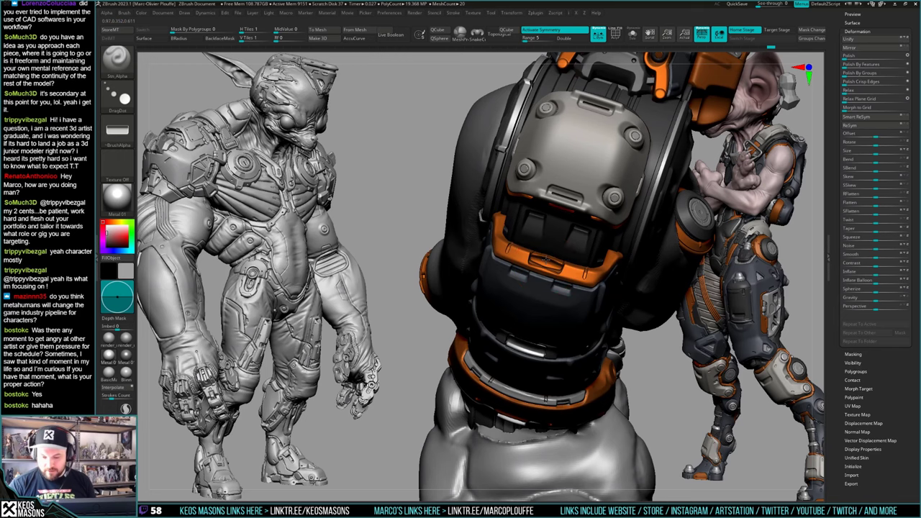
Step: Isolate the dark forearm armor piece and smooth the middle of its orange trim with the MPolish brush
{"action": "right_click_drag", "start_coordinate": [547, 261], "coordinate": [567, 262]}
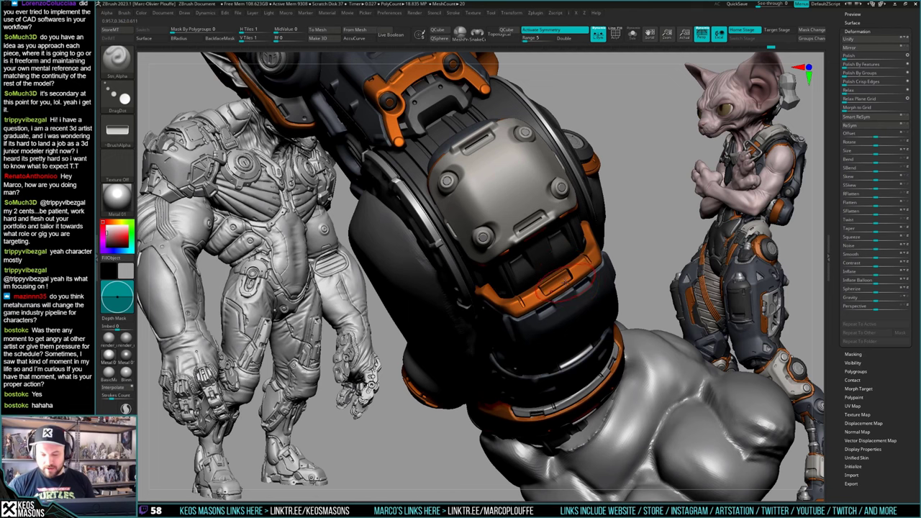
{"action": "key", "text": "ctrl+shift+d"}
{"action": "mouse_move", "coordinate": [565, 288]}
{"action": "right_mouse_down"}
{"action": "mouse_move", "coordinate": [579, 243]}
{"action": "mouse_move", "coordinate": [592, 262]}
{"action": "mouse_move", "coordinate": [556, 276]}
{"action": "mouse_move", "coordinate": [576, 311]}
{"action": "mouse_move", "coordinate": [563, 315]}
{"action": "right_mouse_up"}
{"action": "key", "text": "shift+s"}
{"action": "key", "text": "space"}
{"action": "left_click", "coordinate": [564, 280]}
{"action": "right_click", "coordinate": [561, 318]}
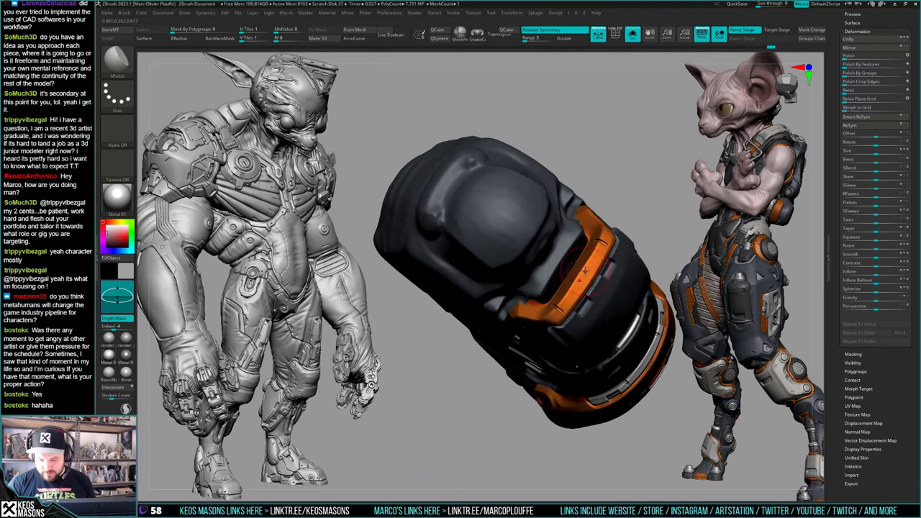
{"action": "right_click", "coordinate": [563, 316]}
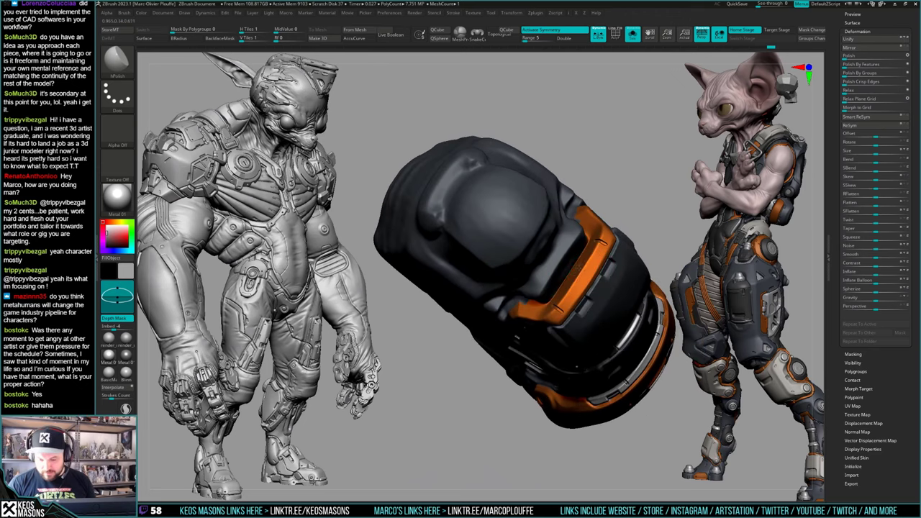
{"action": "left_click_drag", "start_coordinate": [565, 289], "coordinate": [574, 283], "text": "shift"}
{"action": "mouse_move", "coordinate": [574, 283]}
{"action": "right_mouse_down"}
{"action": "mouse_move", "coordinate": [595, 265]}
{"action": "mouse_move", "coordinate": [578, 303]}
{"action": "right_mouse_up"}
{"action": "key", "text": "shift+s"}
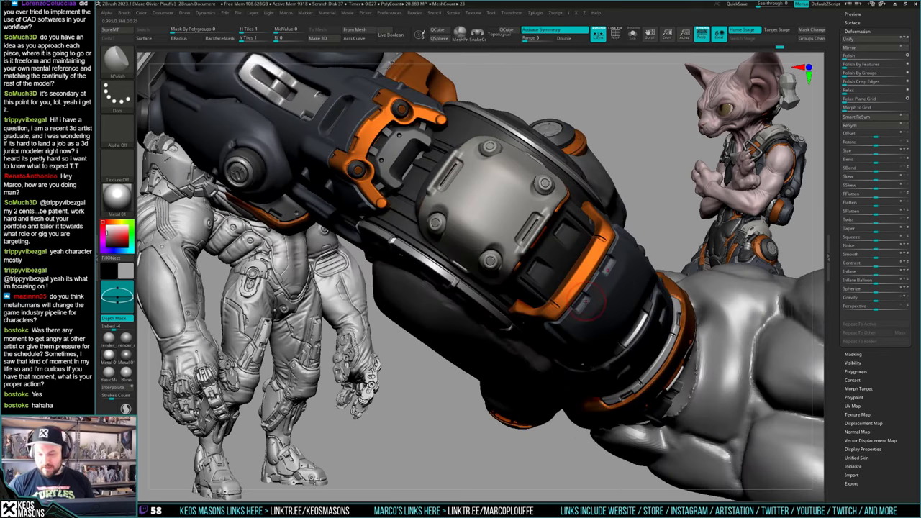
Step: Return to the Str_Alpha brush, load the Image7 alpha and stamp a small notch at the orange trim's edge
{"action": "key", "text": "space"}
{"action": "left_click", "coordinate": [559, 353]}
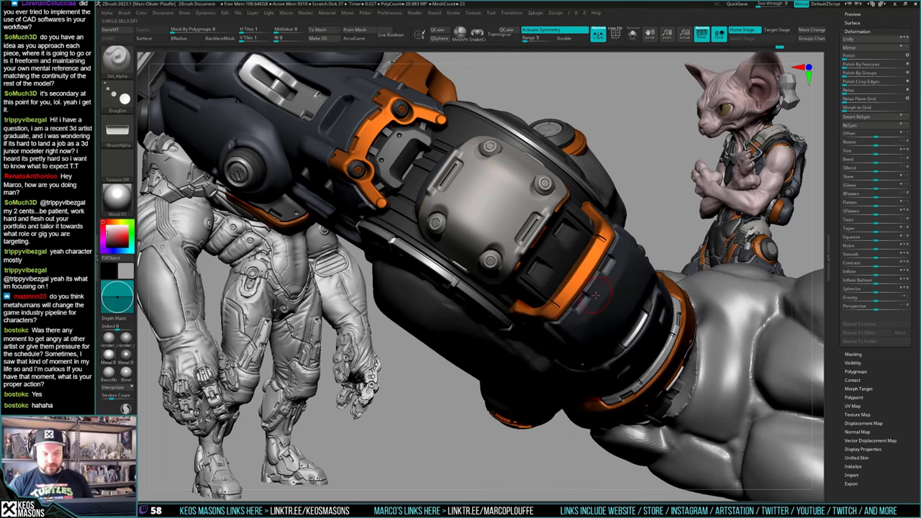
{"action": "key", "text": "F5"}
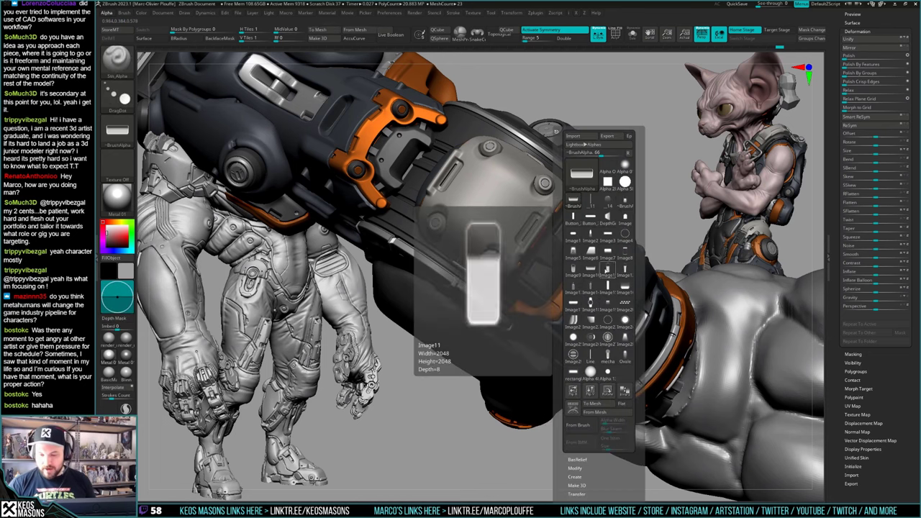
{"action": "left_click", "coordinate": [605, 248]}
{"action": "mouse_move", "coordinate": [594, 245]}
{"action": "right_mouse_down"}
{"action": "mouse_move", "coordinate": [581, 252]}
{"action": "mouse_move", "coordinate": [593, 234]}
{"action": "right_mouse_up"}
{"action": "left_click_drag", "start_coordinate": [599, 272], "coordinate": [602, 271]}
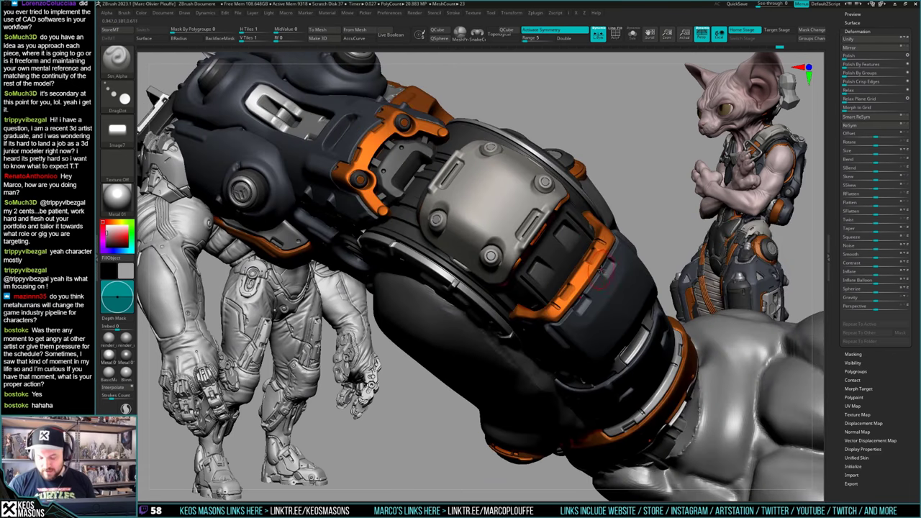
{"action": "right_click_drag", "start_coordinate": [601, 283], "coordinate": [584, 307]}
{"action": "key", "text": "ctrl"}
{"action": "right_click", "coordinate": [584, 307]}
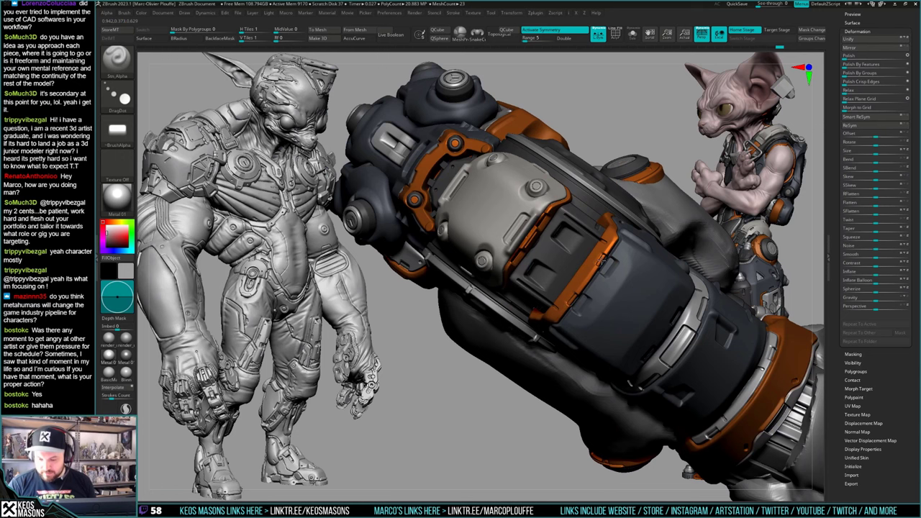
Step: Stamp matching small notches across the front face of the orange trim below the grey plate
{"action": "mouse_move", "coordinate": [599, 263]}
{"action": "right_mouse_down"}
{"action": "mouse_move", "coordinate": [579, 304]}
{"action": "mouse_move", "coordinate": [598, 288]}
{"action": "mouse_move", "coordinate": [580, 285]}
{"action": "mouse_move", "coordinate": [569, 298]}
{"action": "mouse_move", "coordinate": [575, 308]}
{"action": "mouse_move", "coordinate": [564, 323]}
{"action": "mouse_move", "coordinate": [579, 339]}
{"action": "mouse_move", "coordinate": [570, 302]}
{"action": "right_mouse_up"}
{"action": "key", "text": "ctrl"}
{"action": "left_click", "coordinate": [569, 301], "text": "alt"}
{"action": "left_click_drag", "start_coordinate": [565, 294], "coordinate": [568, 300]}
{"action": "right_click_drag", "start_coordinate": [567, 301], "coordinate": [568, 293]}
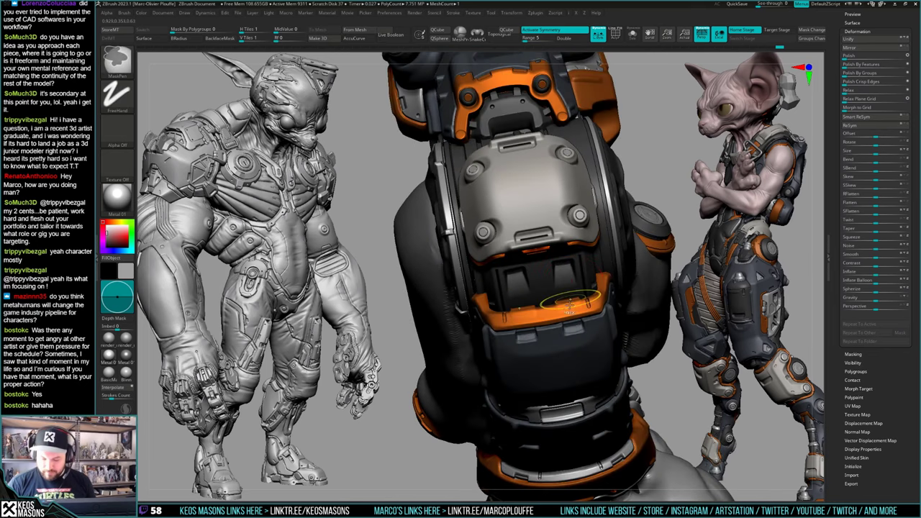
{"action": "key", "text": "space"}
{"action": "left_click_drag", "start_coordinate": [568, 301], "coordinate": [565, 301]}
{"action": "right_click_drag", "start_coordinate": [566, 287], "coordinate": [567, 294]}
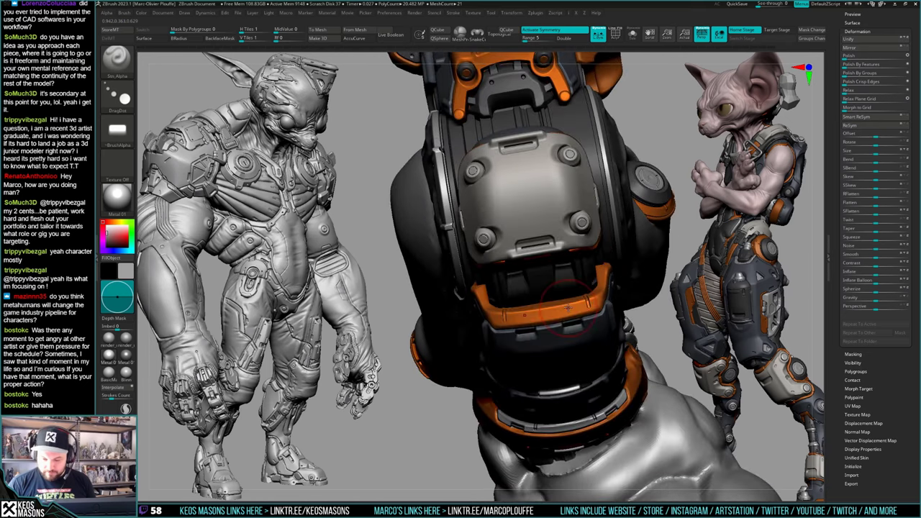
{"action": "left_click_drag", "start_coordinate": [566, 294], "coordinate": [566, 299]}
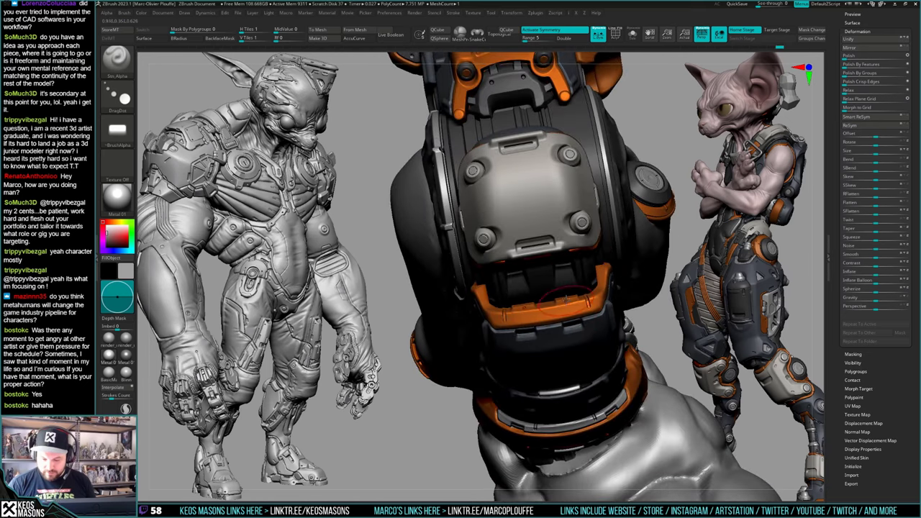
Step: Undo the last stamp and place a symmetrical pair of recessed rectangular slots in the orange trim
{"action": "mouse_move", "coordinate": [566, 299]}
{"action": "right_mouse_down"}
{"action": "mouse_move", "coordinate": [574, 271]}
{"action": "mouse_move", "coordinate": [540, 290]}
{"action": "mouse_move", "coordinate": [610, 307]}
{"action": "mouse_move", "coordinate": [549, 309]}
{"action": "right_mouse_up"}
{"action": "key", "text": "ctrl"}
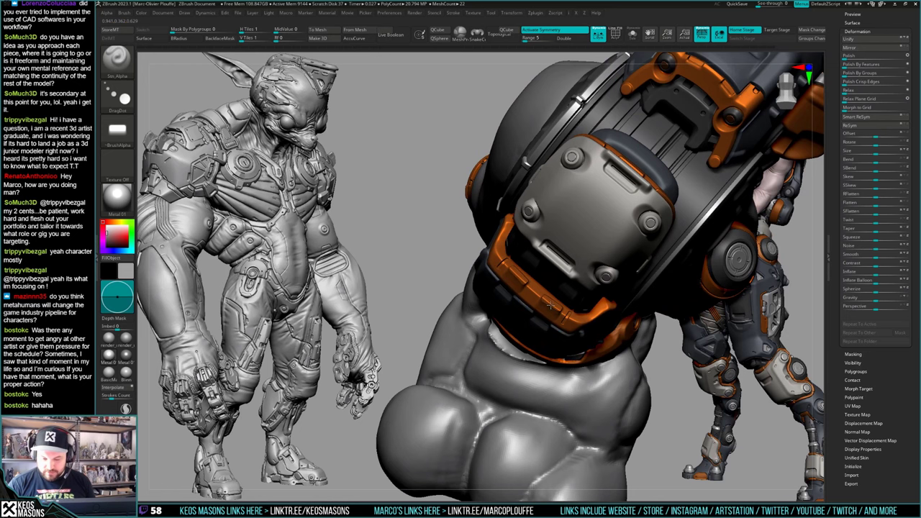
{"action": "left_click", "coordinate": [551, 306], "text": "alt"}
{"action": "mouse_move", "coordinate": [551, 306]}
{"action": "right_mouse_down"}
{"action": "mouse_move", "coordinate": [595, 274]}
{"action": "mouse_move", "coordinate": [561, 306]}
{"action": "mouse_move", "coordinate": [576, 306]}
{"action": "mouse_move", "coordinate": [570, 314]}
{"action": "right_mouse_up"}
{"action": "key", "text": "ctrl+z"}
{"action": "left_click_drag", "start_coordinate": [564, 311], "coordinate": [549, 307]}
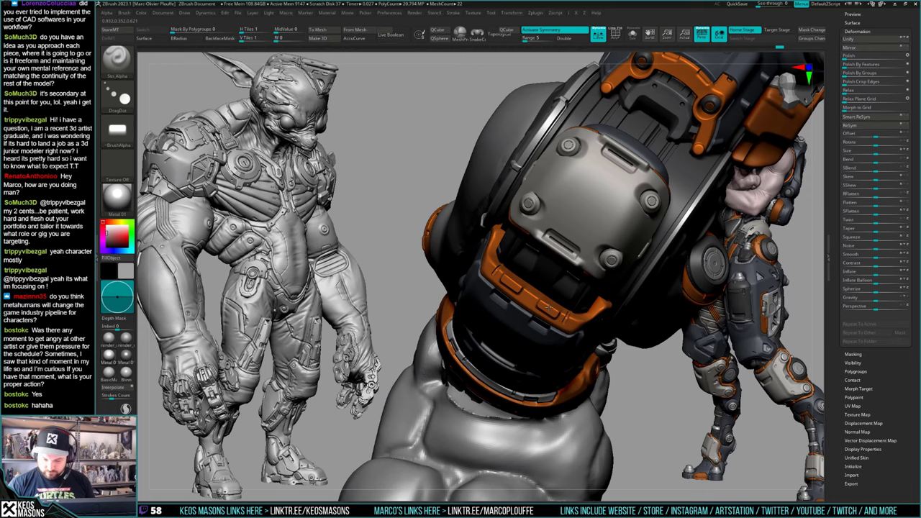
{"action": "right_click_drag", "start_coordinate": [549, 307], "coordinate": [556, 292]}
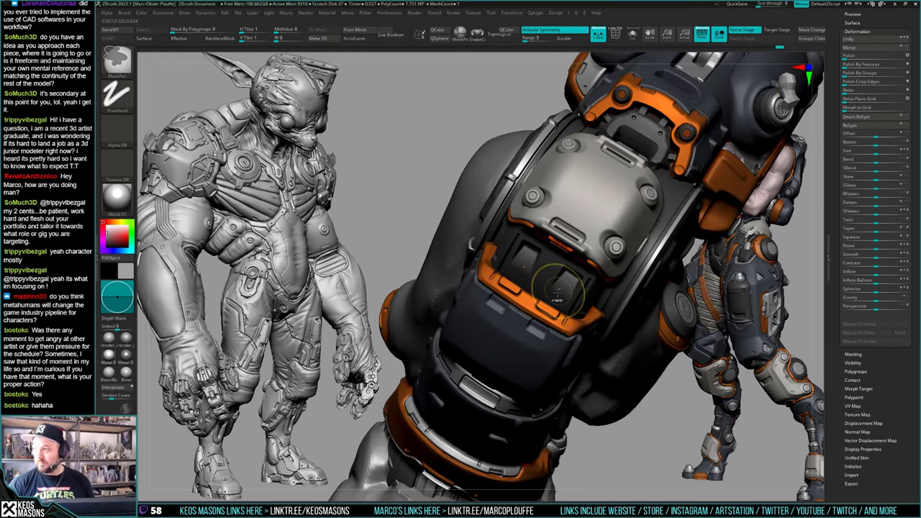
Step: Review the whole arm, then examine the lower dark armor and the orange cuff above the hand
{"action": "right_click", "coordinate": [547, 298]}
{"action": "right_click_drag", "start_coordinate": [544, 319], "coordinate": [581, 341]}
{"action": "key", "text": "shift"}
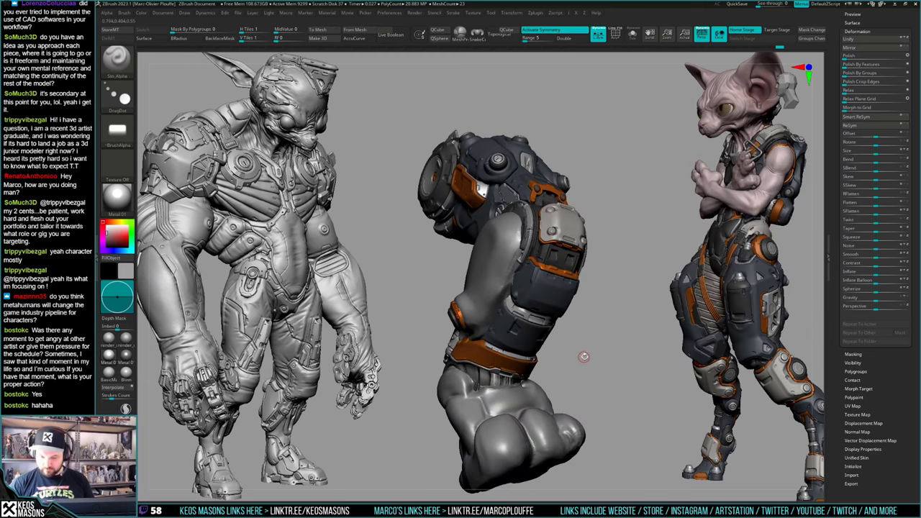
{"action": "left_click_drag", "start_coordinate": [604, 344], "coordinate": [599, 322]}
{"action": "left_click_drag", "start_coordinate": [599, 322], "coordinate": [490, 291]}
{"action": "right_click_drag", "start_coordinate": [519, 349], "coordinate": [541, 307], "text": "alt"}
{"action": "right_click_drag", "start_coordinate": [541, 308], "coordinate": [561, 352], "text": "ctrl"}
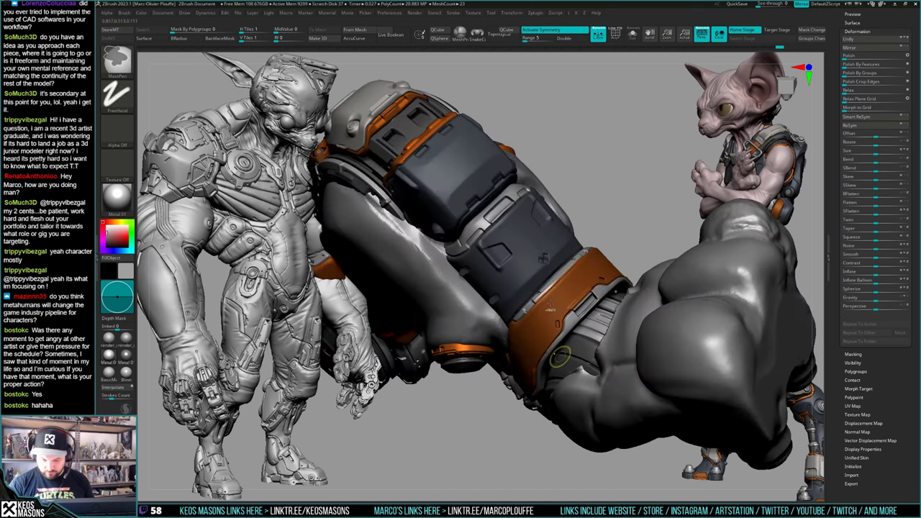
{"action": "mouse_move", "coordinate": [551, 254]}
{"action": "right_mouse_down", "text": "alt"}
{"action": "mouse_move", "coordinate": [551, 286]}
{"action": "mouse_move", "coordinate": [501, 317]}
{"action": "right_mouse_up", "text": "alt"}
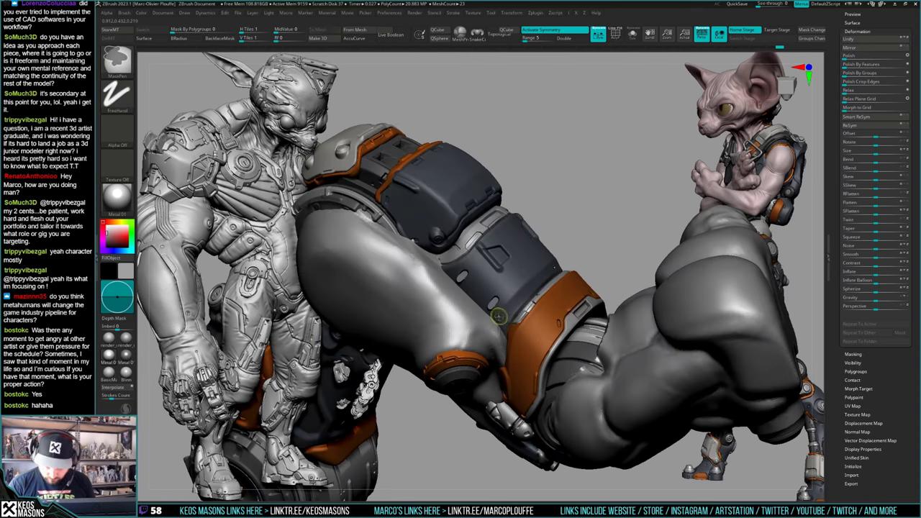
Step: Mask short strips across the rim between the lower dark armor and the orange cuff and switch to the Orb_Cracks brush
{"action": "left_click_drag", "start_coordinate": [513, 325], "coordinate": [532, 340], "text": "ctrl"}
{"action": "right_click_drag", "start_coordinate": [532, 340], "coordinate": [540, 367]}
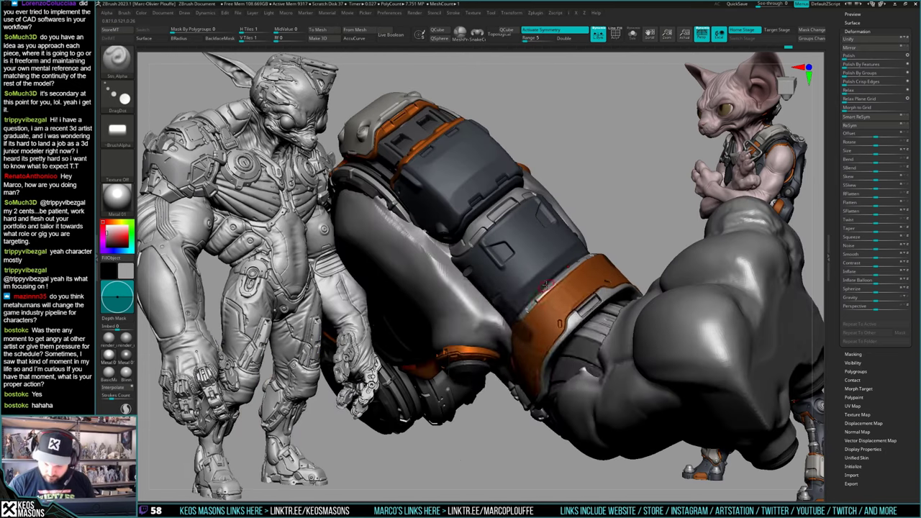
{"action": "left_click_drag", "start_coordinate": [534, 267], "coordinate": [564, 301], "text": "ctrl"}
{"action": "key", "text": "space"}
{"action": "left_click", "coordinate": [587, 264]}
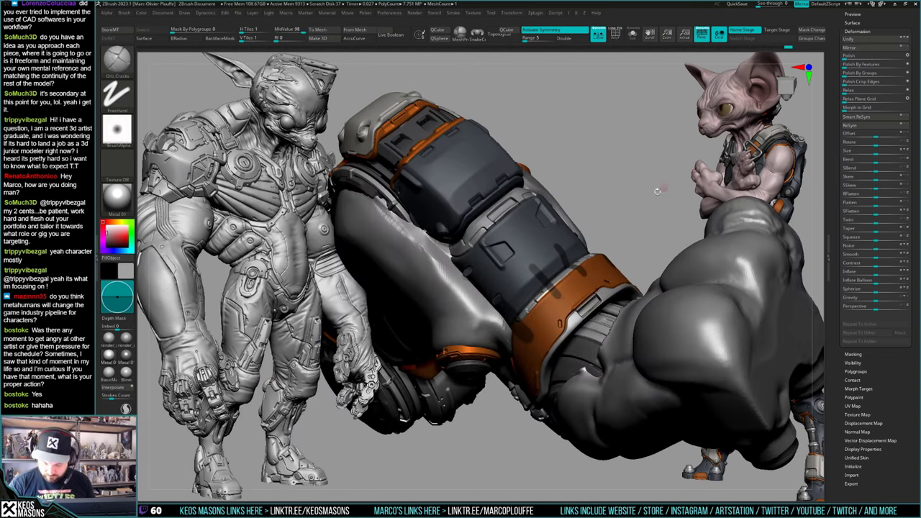
{"action": "right_click_drag", "start_coordinate": [520, 311], "coordinate": [531, 291]}
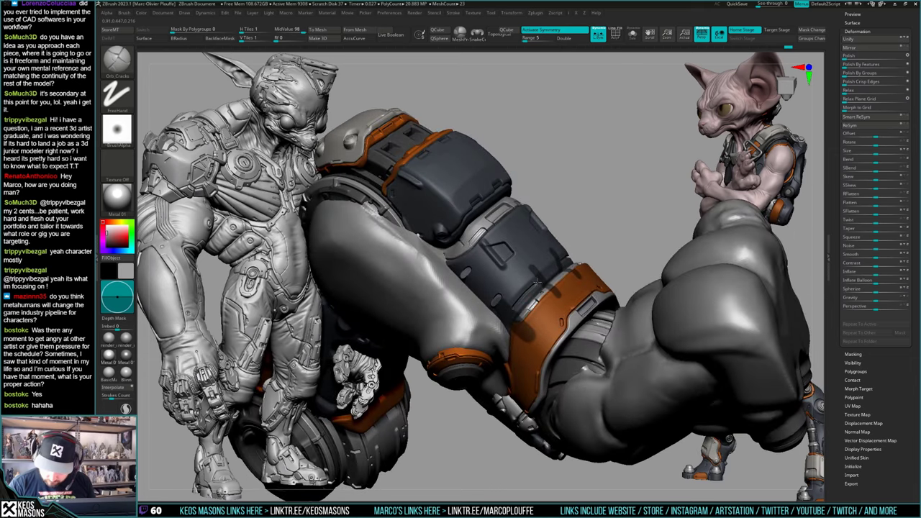
{"action": "right_click_drag", "start_coordinate": [511, 310], "coordinate": [547, 282]}
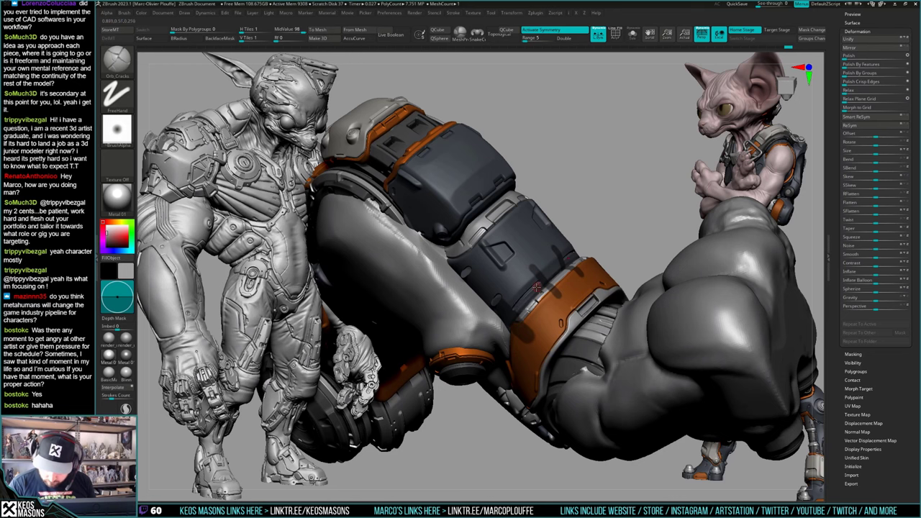
Step: Mask strips across the metal ring inside the orange cuff and carve small cuts into it with the Orb_Cracks brush
{"action": "mouse_move", "coordinate": [602, 247]}
{"action": "right_mouse_down", "text": "ctrl"}
{"action": "mouse_move", "coordinate": [580, 237]}
{"action": "mouse_move", "coordinate": [559, 318]}
{"action": "mouse_move", "coordinate": [568, 296]}
{"action": "mouse_move", "coordinate": [550, 307]}
{"action": "mouse_move", "coordinate": [574, 325]}
{"action": "mouse_move", "coordinate": [593, 274]}
{"action": "mouse_move", "coordinate": [585, 334]}
{"action": "mouse_move", "coordinate": [560, 286]}
{"action": "mouse_move", "coordinate": [565, 324]}
{"action": "mouse_move", "coordinate": [550, 305]}
{"action": "right_mouse_up", "text": "ctrl"}
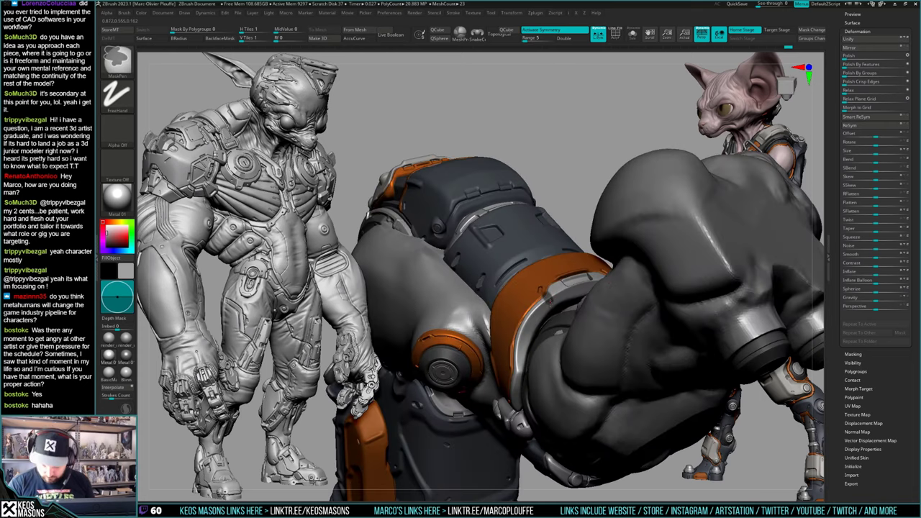
{"action": "left_click_drag", "start_coordinate": [550, 300], "coordinate": [527, 321], "text": "ctrl"}
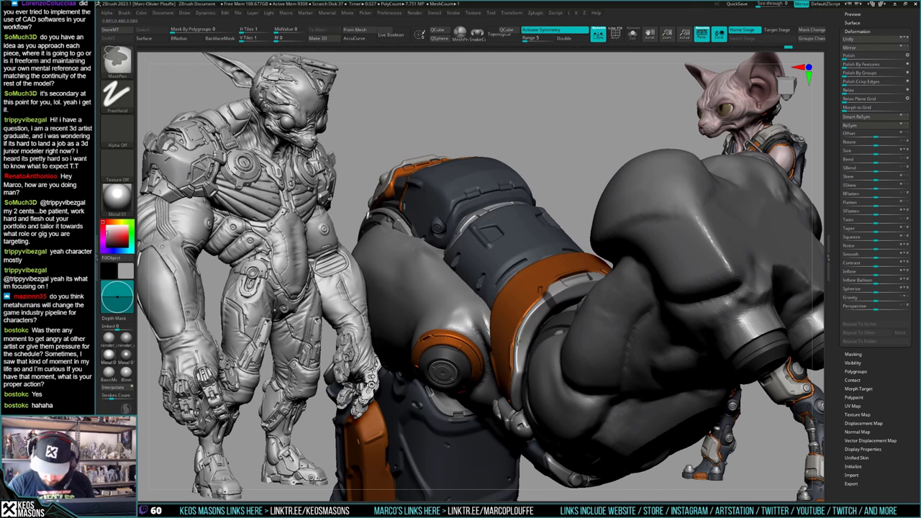
{"action": "left_click_drag", "start_coordinate": [545, 291], "coordinate": [550, 301]}
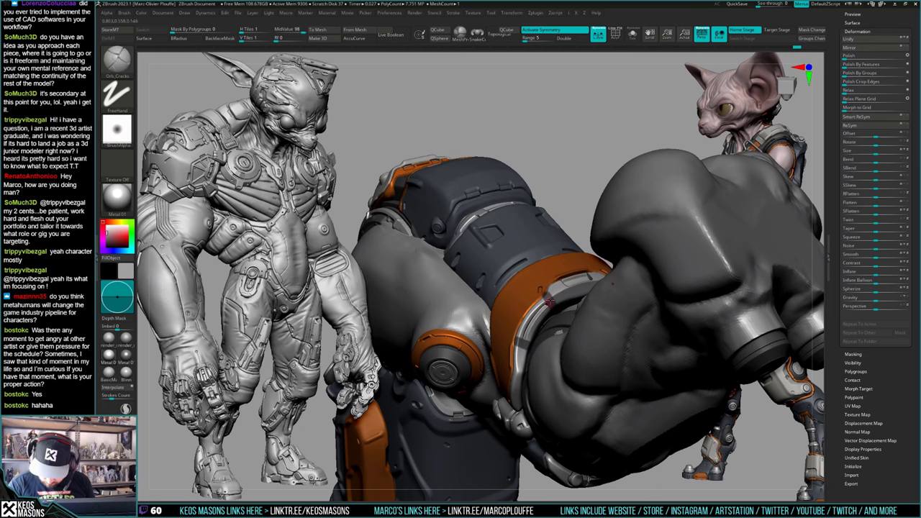
{"action": "right_click_drag", "start_coordinate": [549, 302], "coordinate": [529, 326]}
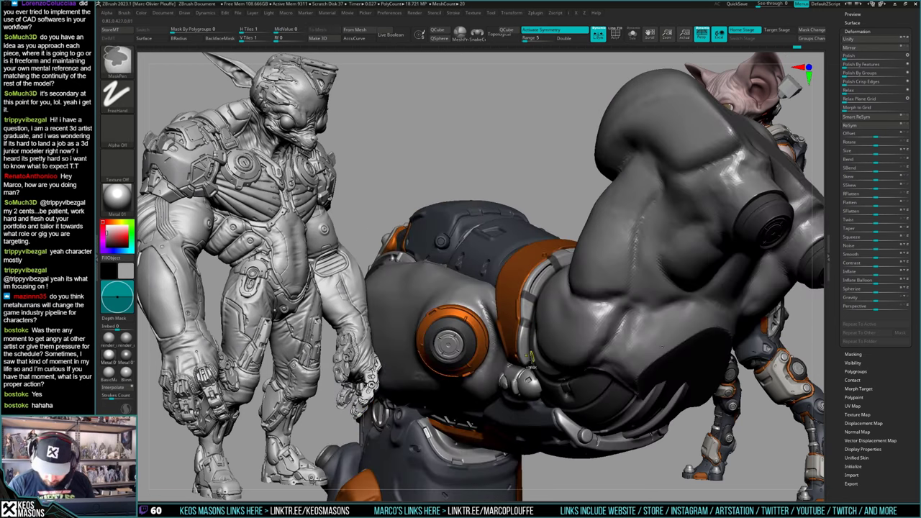
{"action": "left_click_drag", "start_coordinate": [539, 343], "coordinate": [529, 325], "text": "ctrl"}
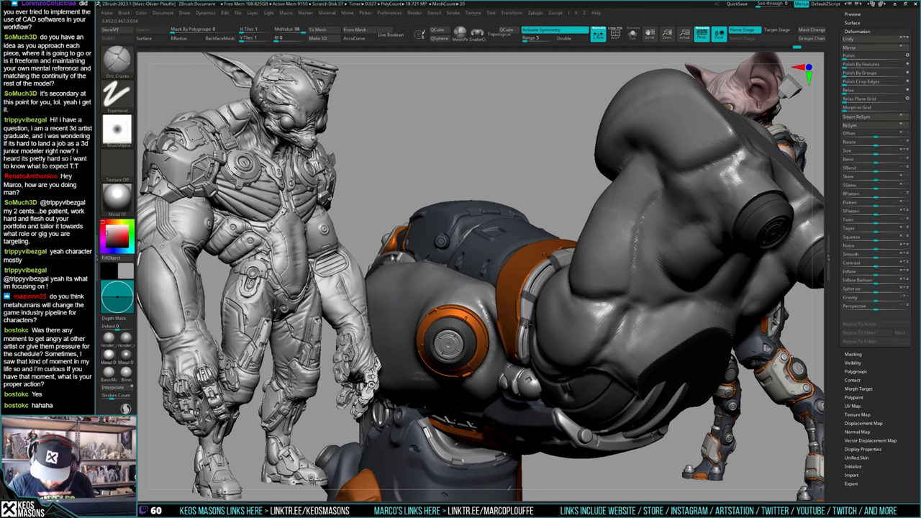
{"action": "mouse_move", "coordinate": [529, 325]}
{"action": "right_mouse_down", "text": "ctrl"}
{"action": "mouse_move", "coordinate": [531, 303]}
{"action": "mouse_move", "coordinate": [555, 319]}
{"action": "right_mouse_up", "text": "ctrl"}
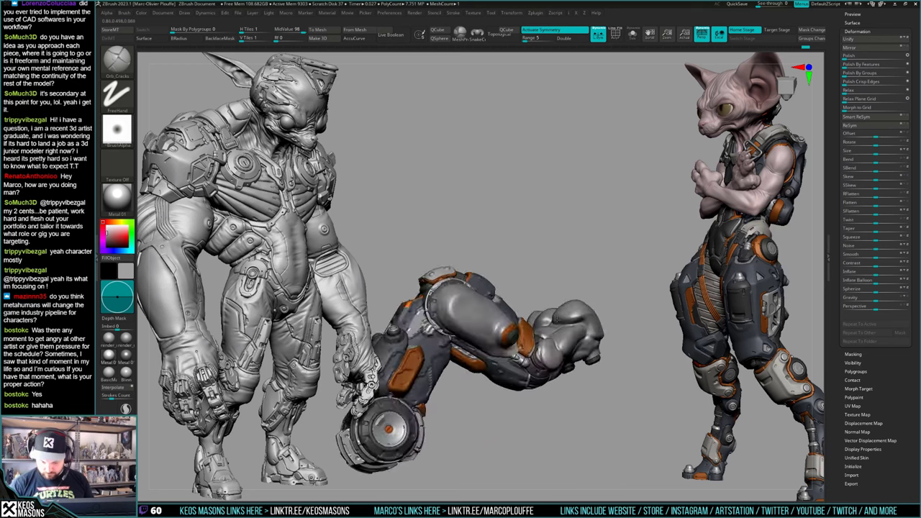
Step: Redo the recently undone edits on the arm
{"action": "key", "text": "ctrl+shift+z"}
{"action": "key", "text": "ctrl+shift+z"}
{"action": "key", "text": "ctrl+shift+z"}
{"action": "key", "text": "ctrl+shift+z"}
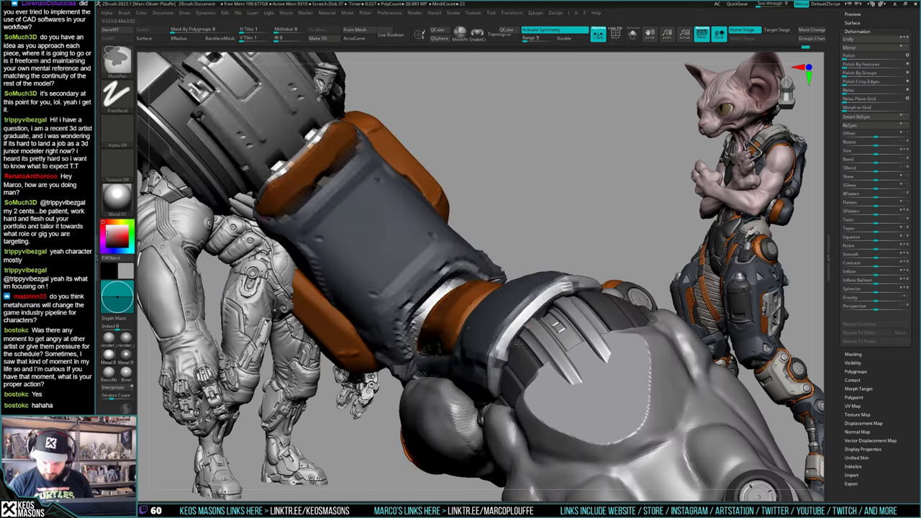
{"action": "key", "text": "ctrl+shift+z"}
{"action": "key", "text": "ctrl+shift+z"}
{"action": "mouse_move", "coordinate": [536, 327]}
{"action": "right_mouse_down"}
{"action": "mouse_move", "coordinate": [539, 294]}
{"action": "mouse_move", "coordinate": [541, 334]}
{"action": "mouse_move", "coordinate": [543, 313]}
{"action": "mouse_move", "coordinate": [547, 330]}
{"action": "mouse_move", "coordinate": [585, 309]}
{"action": "mouse_move", "coordinate": [511, 324]}
{"action": "mouse_move", "coordinate": [579, 315]}
{"action": "mouse_move", "coordinate": [572, 308]}
{"action": "mouse_move", "coordinate": [594, 308]}
{"action": "mouse_move", "coordinate": [653, 258]}
{"action": "mouse_move", "coordinate": [642, 254]}
{"action": "mouse_move", "coordinate": [644, 266]}
{"action": "right_mouse_up"}
{"action": "mouse_move", "coordinate": [650, 297]}
{"action": "right_mouse_down"}
{"action": "mouse_move", "coordinate": [628, 288]}
{"action": "mouse_move", "coordinate": [602, 360]}
{"action": "right_mouse_up"}
Step: Switch to the Standard4r8pa1 brush and make the dark forearm armor with the round bolt active
{"action": "key", "text": "space"}
{"action": "left_click", "coordinate": [611, 288]}
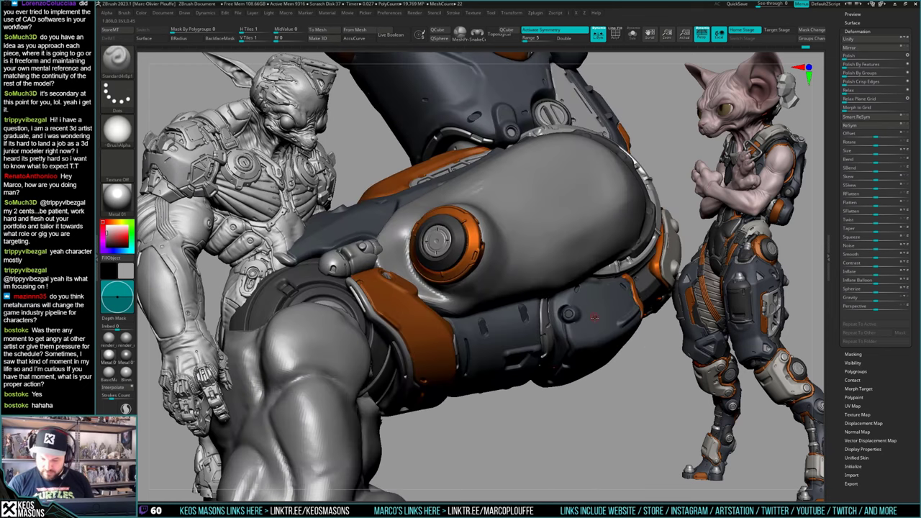
{"action": "key", "text": "space"}
{"action": "left_click", "coordinate": [584, 403]}
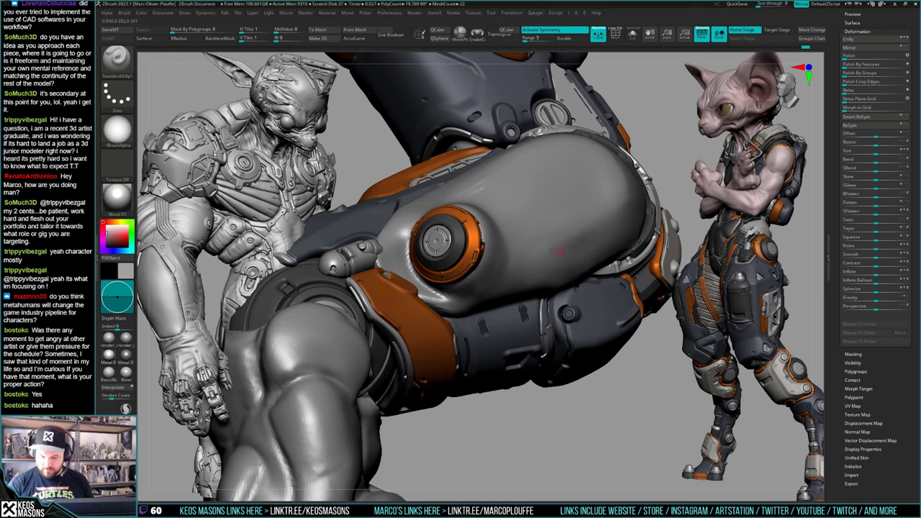
{"action": "key", "text": "space"}
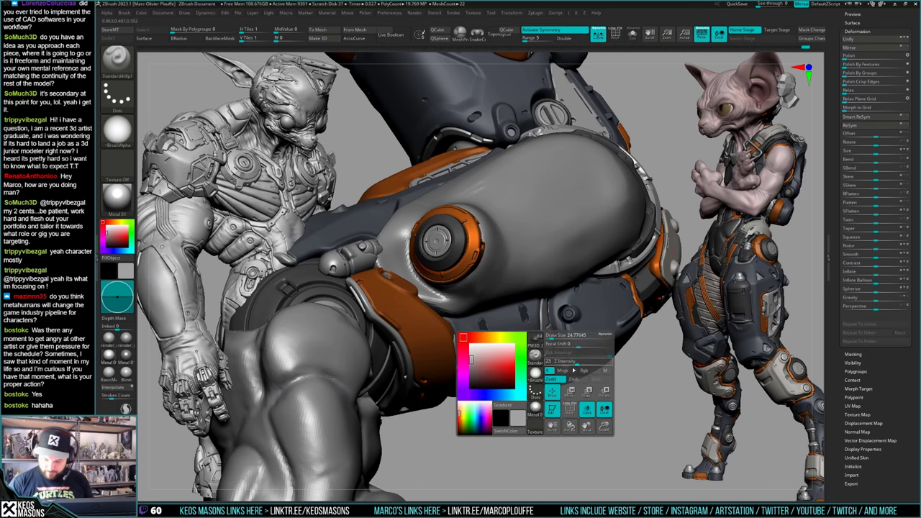
{"action": "right_click_drag", "start_coordinate": [568, 302], "coordinate": [568, 320], "text": "ctrl"}
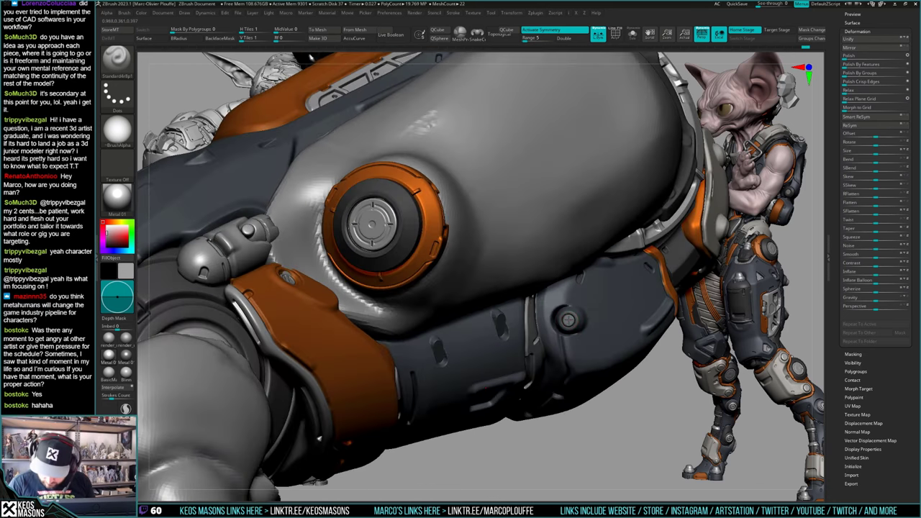
{"action": "left_click", "coordinate": [569, 320], "text": "alt"}
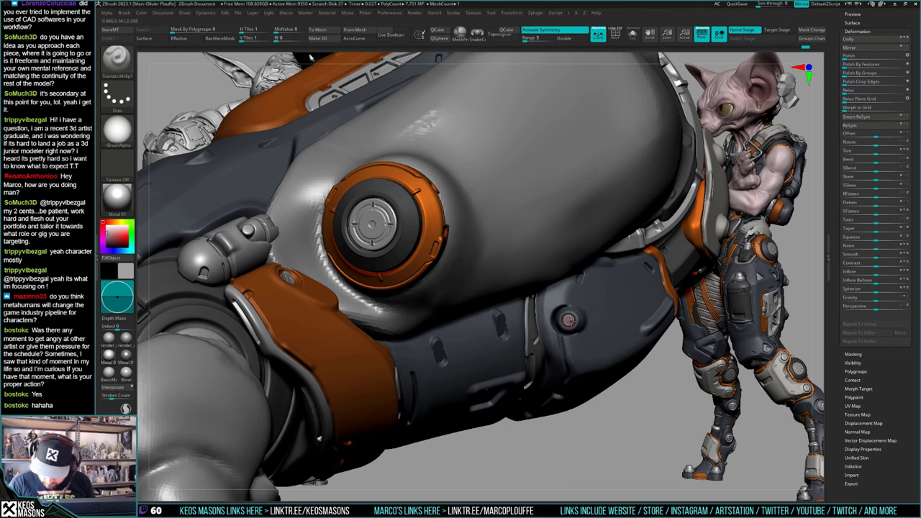
Step: Open the mesh's Layers settings and delete Untitled Layer 1
{"action": "right_click_drag", "start_coordinate": [568, 321], "coordinate": [563, 388], "text": "ctrl"}
{"action": "right_click", "coordinate": [563, 388]}
{"action": "left_click_drag", "start_coordinate": [834, 240], "coordinate": [836, 311]}
{"action": "right_click_drag", "start_coordinate": [590, 351], "coordinate": [590, 353], "text": "ctrl"}
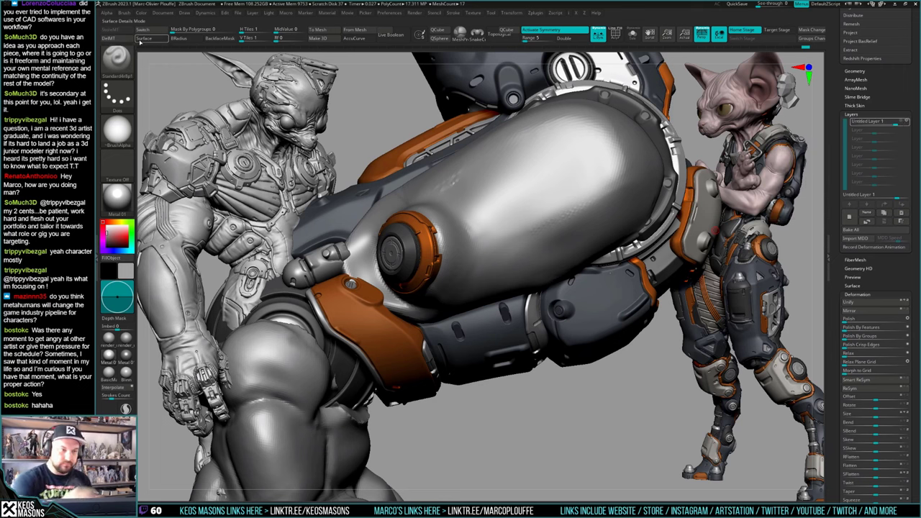
{"action": "left_click", "coordinate": [900, 213]}
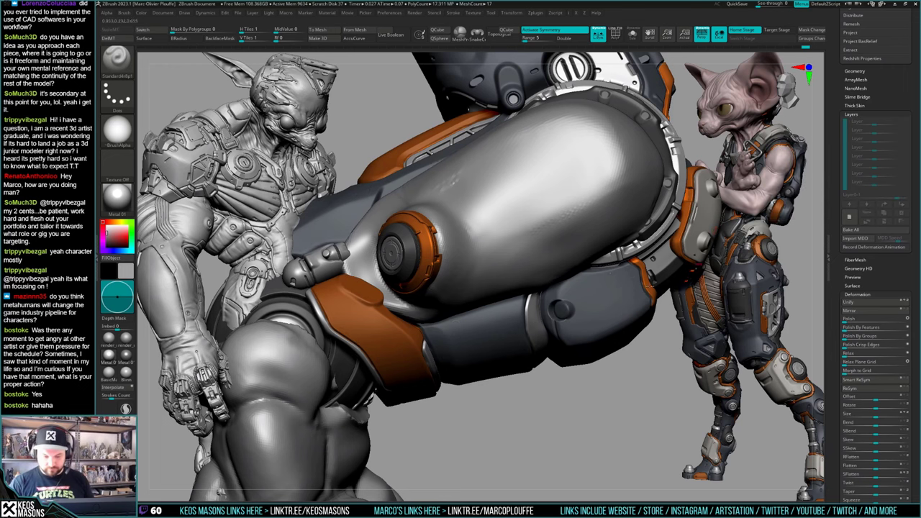
Step: Make the forearm armor with the orange cuff active and inspect it in isolation from the surrounding parts
{"action": "key", "text": "d"}
{"action": "right_click_drag", "start_coordinate": [518, 380], "coordinate": [529, 357]}
{"action": "mouse_move", "coordinate": [529, 357]}
{"action": "right_mouse_down", "text": "ctrl"}
{"action": "mouse_move", "coordinate": [559, 312]}
{"action": "mouse_move", "coordinate": [534, 344]}
{"action": "mouse_move", "coordinate": [526, 337]}
{"action": "mouse_move", "coordinate": [536, 312]}
{"action": "mouse_move", "coordinate": [524, 273]}
{"action": "right_mouse_up", "text": "ctrl"}
{"action": "left_click", "coordinate": [559, 313], "text": "alt"}
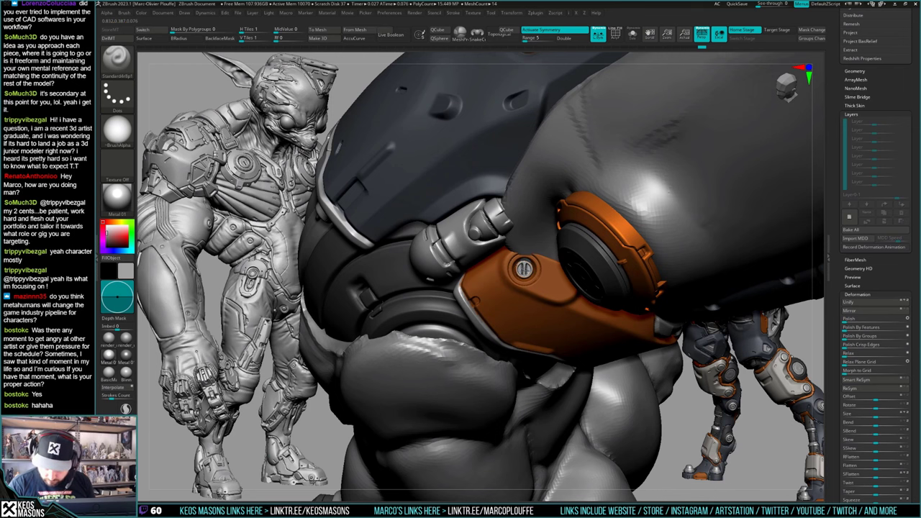
{"action": "key", "text": "alt+s"}
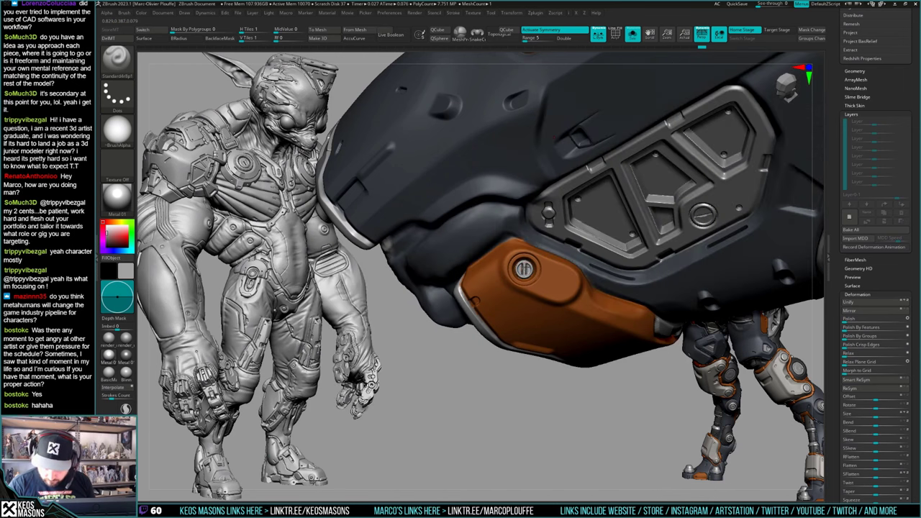
{"action": "right_click_drag", "start_coordinate": [541, 213], "coordinate": [572, 271], "text": "ctrl"}
{"action": "key", "text": "alt+s"}
{"action": "left_click_drag", "start_coordinate": [572, 271], "coordinate": [570, 306]}
Step: Select the forearm armor mesh and add a new sculpting layer to it
{"action": "left_click", "coordinate": [570, 305], "text": "alt"}
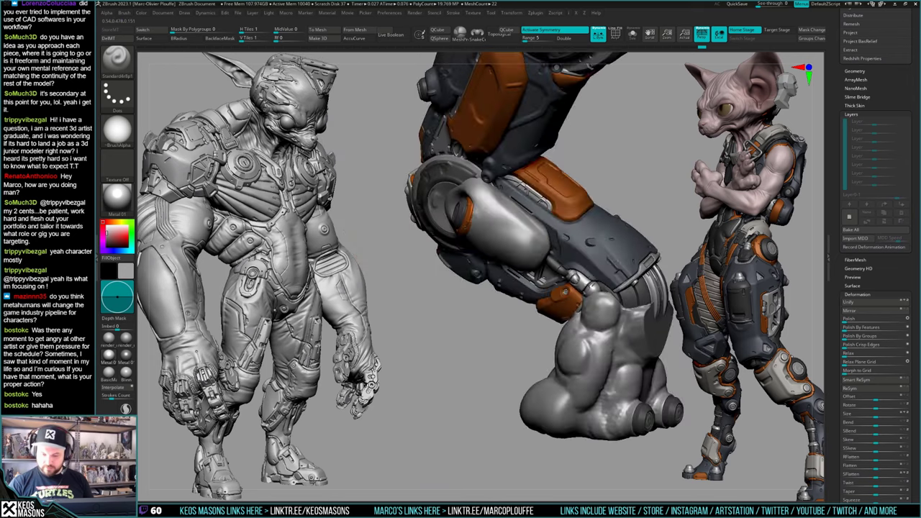
{"action": "mouse_move", "coordinate": [570, 305]}
{"action": "right_mouse_down"}
{"action": "mouse_move", "coordinate": [562, 318]}
{"action": "mouse_move", "coordinate": [565, 302]}
{"action": "right_mouse_up"}
{"action": "right_click_drag", "start_coordinate": [566, 302], "coordinate": [586, 294]}
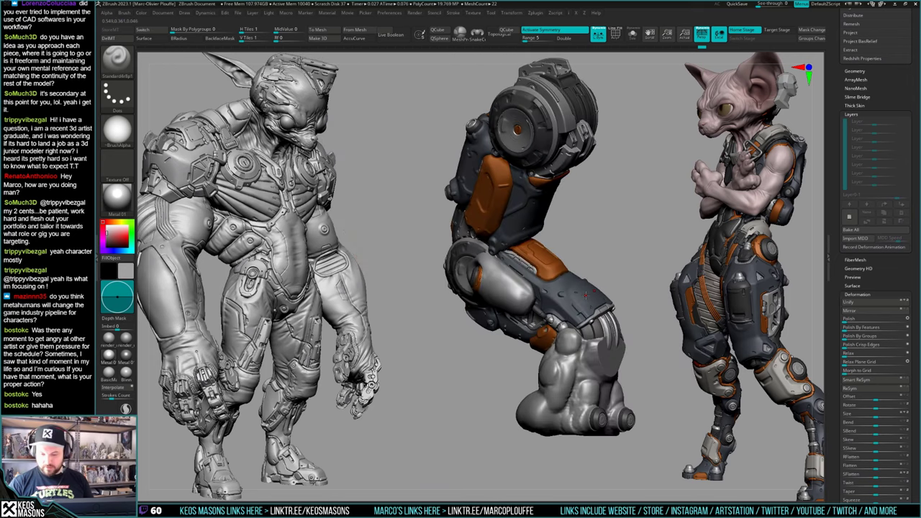
{"action": "left_click", "coordinate": [849, 217]}
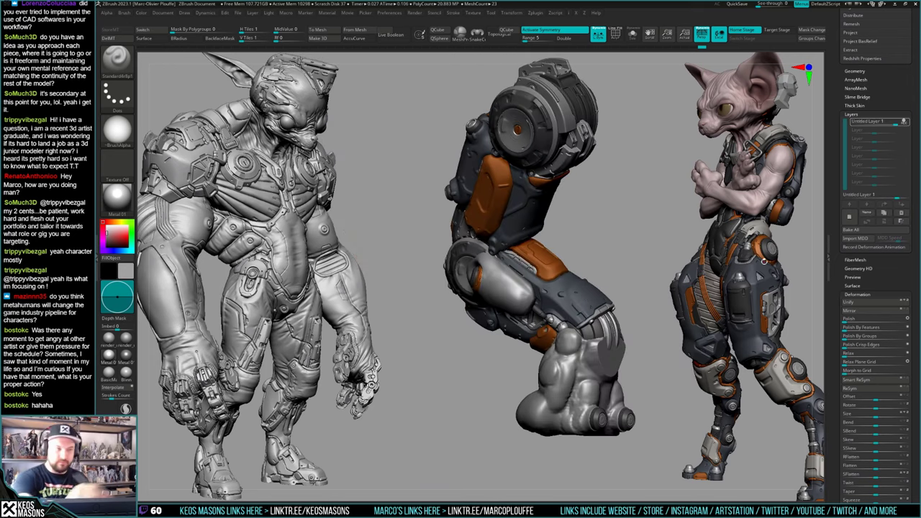
Step: Switch to the Std_Alpha brush and load the small rounded-bar alpha for stamping details on the orange forearm panel
{"action": "key", "text": "space"}
{"action": "left_click", "coordinate": [594, 318]}
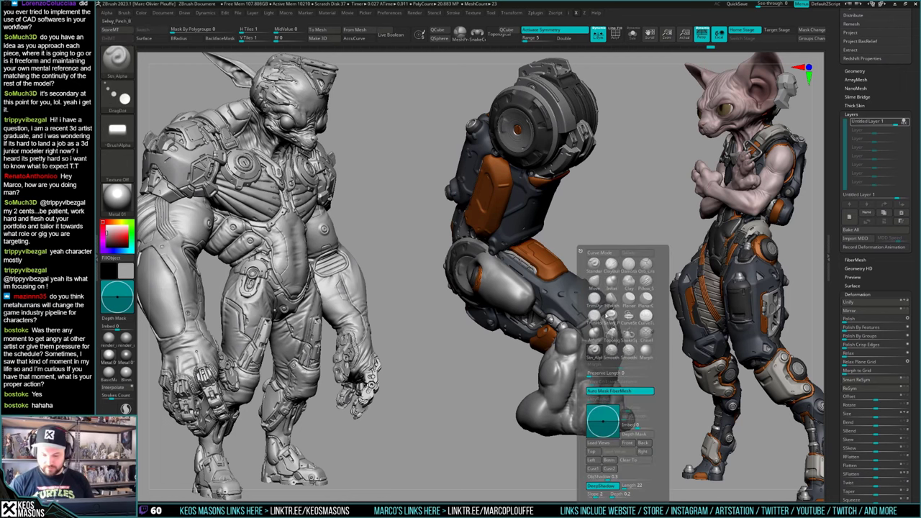
{"action": "left_click_drag", "start_coordinate": [652, 229], "coordinate": [542, 312]}
{"action": "mouse_move", "coordinate": [543, 313]}
{"action": "right_mouse_down", "text": "ctrl"}
{"action": "mouse_move", "coordinate": [544, 360]}
{"action": "mouse_move", "coordinate": [538, 344]}
{"action": "mouse_move", "coordinate": [529, 351]}
{"action": "right_mouse_up", "text": "ctrl"}
{"action": "key", "text": "space"}
{"action": "key", "text": "space"}
{"action": "left_click", "coordinate": [547, 304]}
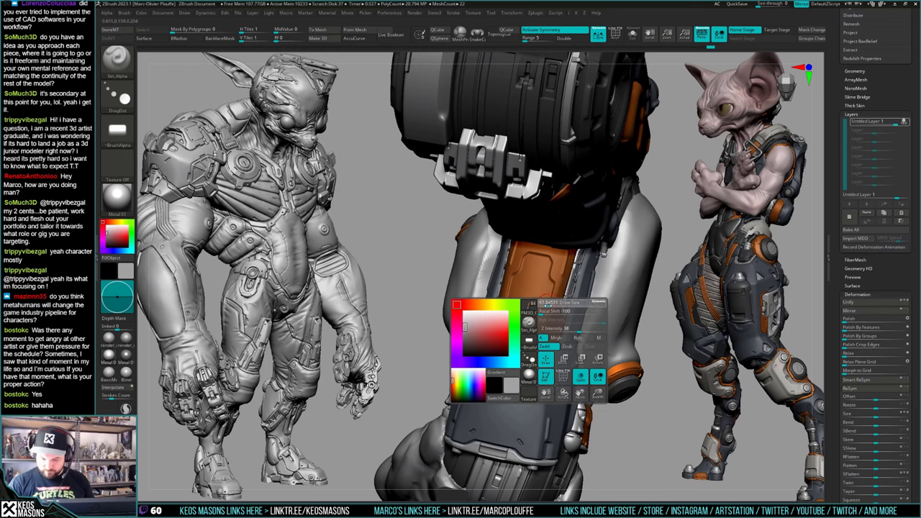
{"action": "key", "text": "a"}
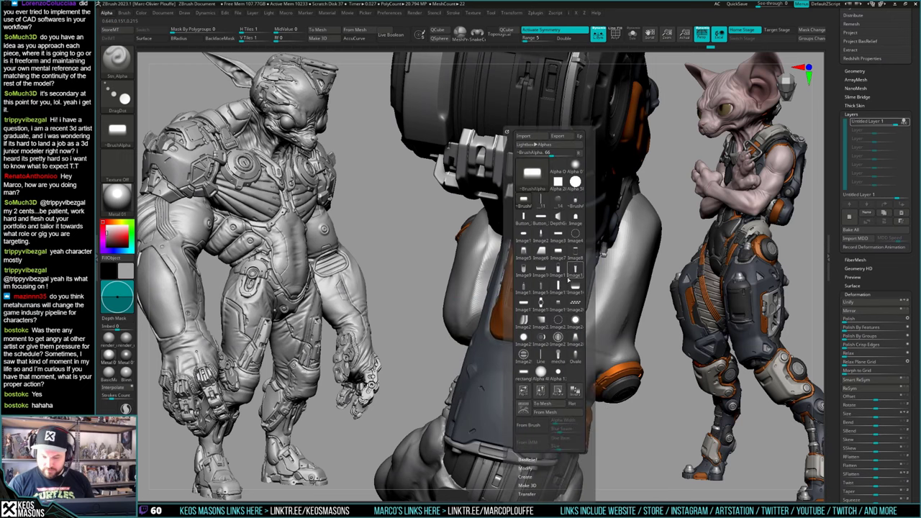
{"action": "left_click", "coordinate": [524, 234]}
{"action": "right_click_drag", "start_coordinate": [520, 362], "coordinate": [533, 346]}
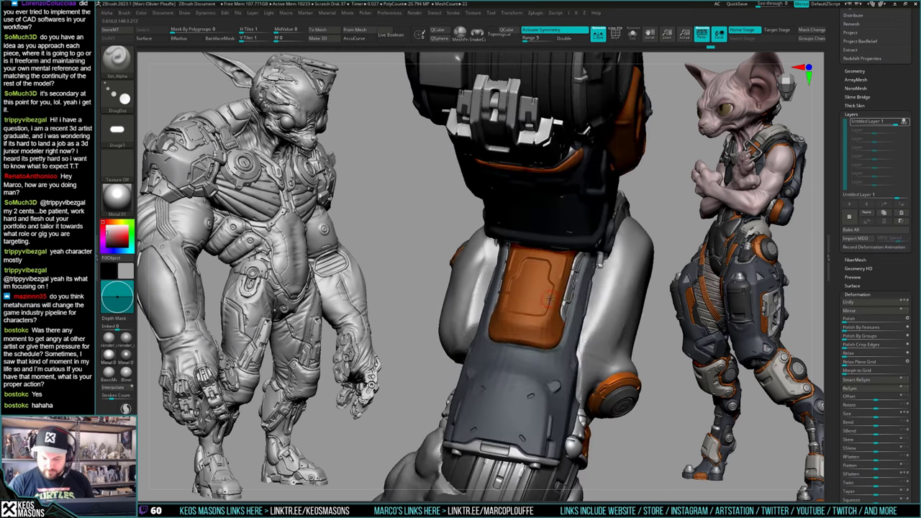
Step: Stamp a small slot inside the lower corner of the outlined area on the orange forearm panel, undoing the unwanted tries
{"action": "key", "text": "space"}
{"action": "left_click", "coordinate": [582, 326]}
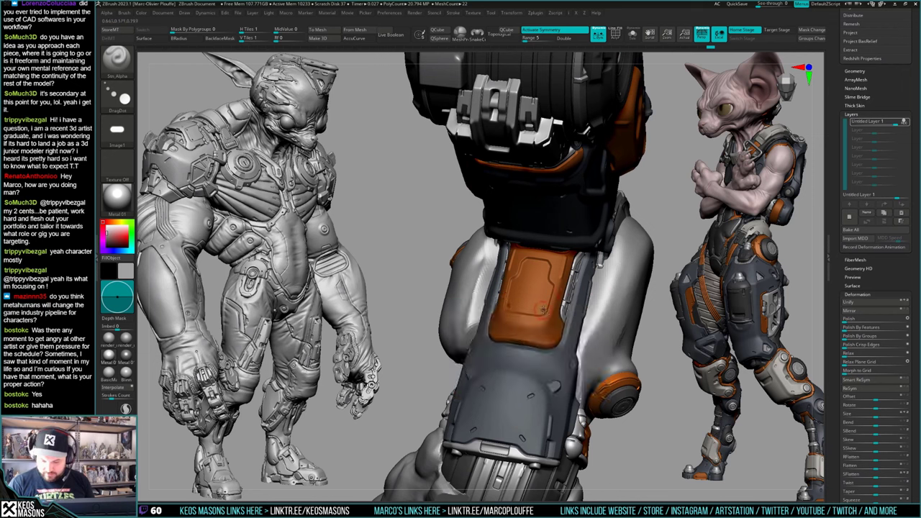
{"action": "left_click_drag", "start_coordinate": [540, 307], "coordinate": [545, 304]}
{"action": "key", "text": "ctrl+z"}
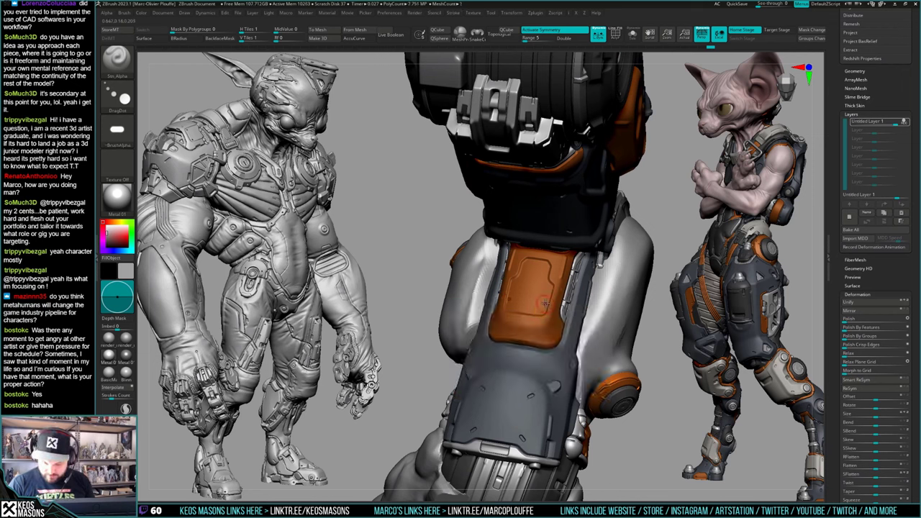
{"action": "mouse_move", "coordinate": [541, 308]}
{"action": "right_mouse_down"}
{"action": "mouse_move", "coordinate": [554, 331]}
{"action": "mouse_move", "coordinate": [627, 283]}
{"action": "mouse_move", "coordinate": [572, 360]}
{"action": "right_mouse_up"}
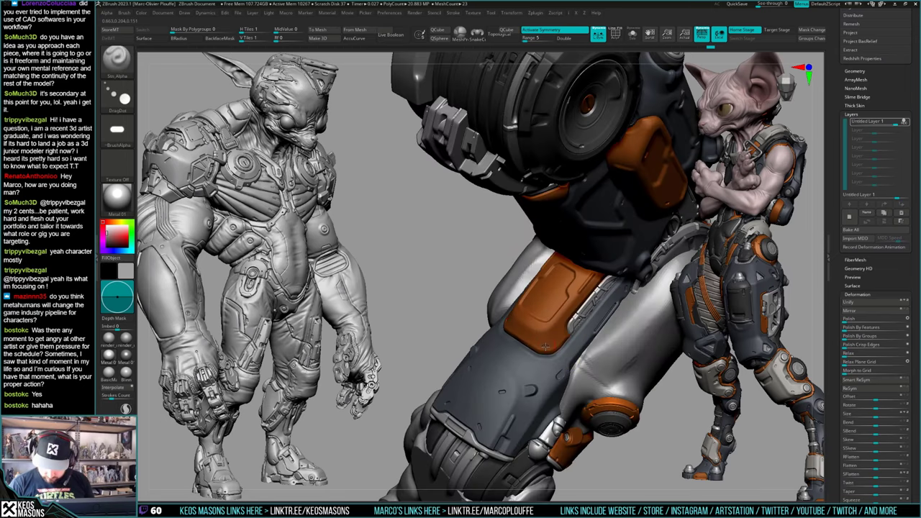
{"action": "left_click", "coordinate": [546, 347]}
{"action": "mouse_move", "coordinate": [546, 347]}
{"action": "right_mouse_down"}
{"action": "mouse_move", "coordinate": [561, 315]}
{"action": "mouse_move", "coordinate": [607, 319]}
{"action": "mouse_move", "coordinate": [607, 331]}
{"action": "right_mouse_up"}
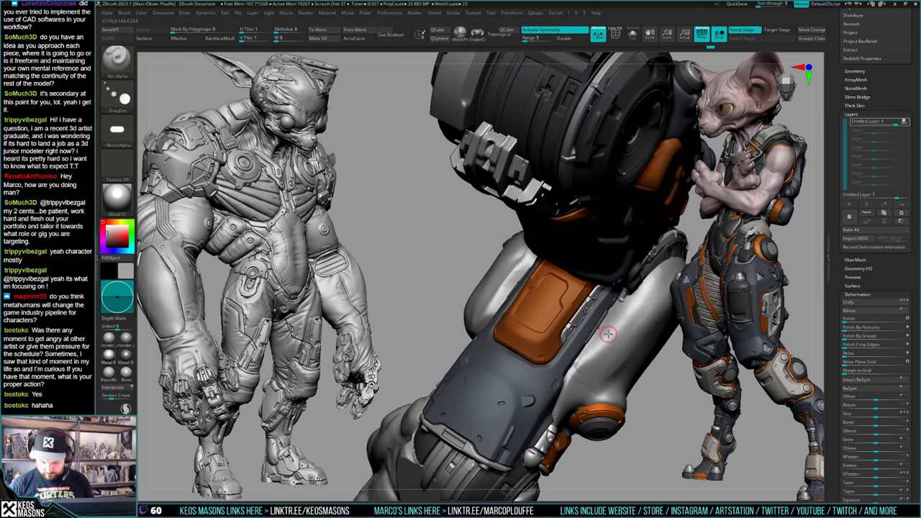
{"action": "key", "text": "ctrl+z"}
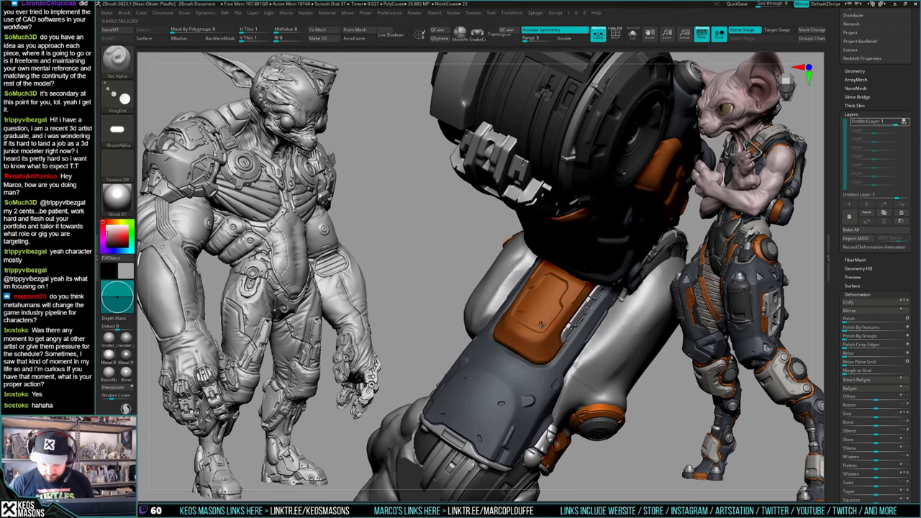
{"action": "left_click", "coordinate": [541, 324]}
Step: Switch to the Standard4r8pa1 brush, adjust its draw size and try a masked strip across the orange panel's lower end
{"action": "key", "text": "1"}
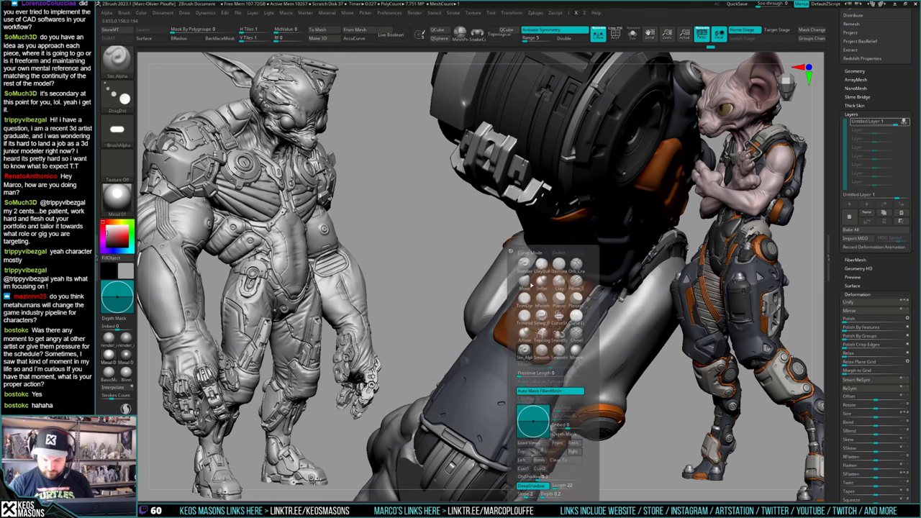
{"action": "left_click", "coordinate": [526, 266]}
{"action": "right_click_drag", "start_coordinate": [558, 236], "coordinate": [523, 393]}
{"action": "key", "text": "space"}
{"action": "left_click_drag", "start_coordinate": [538, 345], "coordinate": [540, 345]}
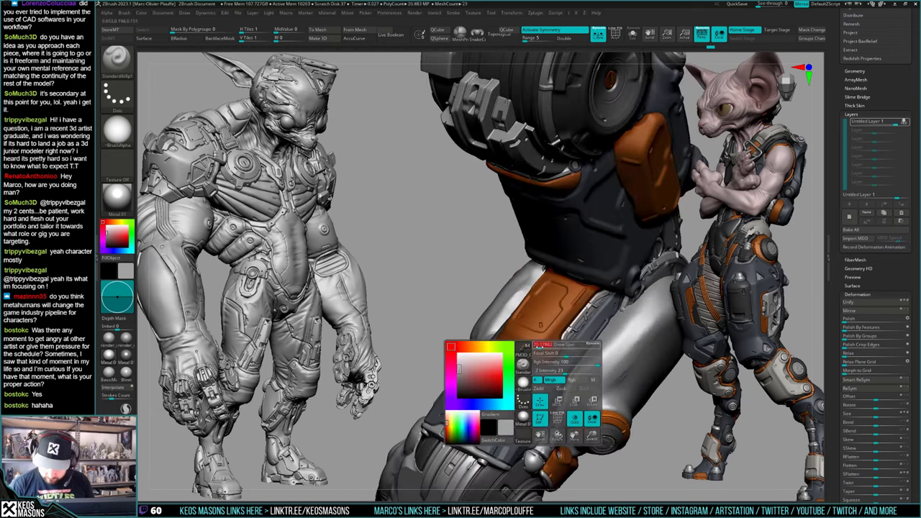
{"action": "key", "text": "ctrl"}
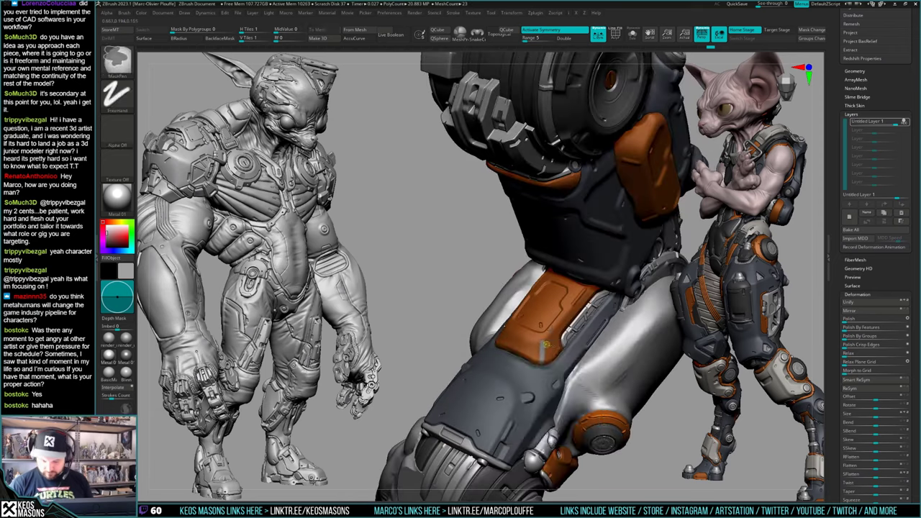
{"action": "key", "text": "ctrl+z"}
Step: Readjust the sculpting brush, enable LazyMouse and sculpt a short crease at the lower end of the orange forearm panel
{"action": "key", "text": "1"}
{"action": "left_click", "coordinate": [530, 288]}
{"action": "key", "text": "space"}
{"action": "left_click_drag", "start_coordinate": [621, 352], "coordinate": [605, 350]}
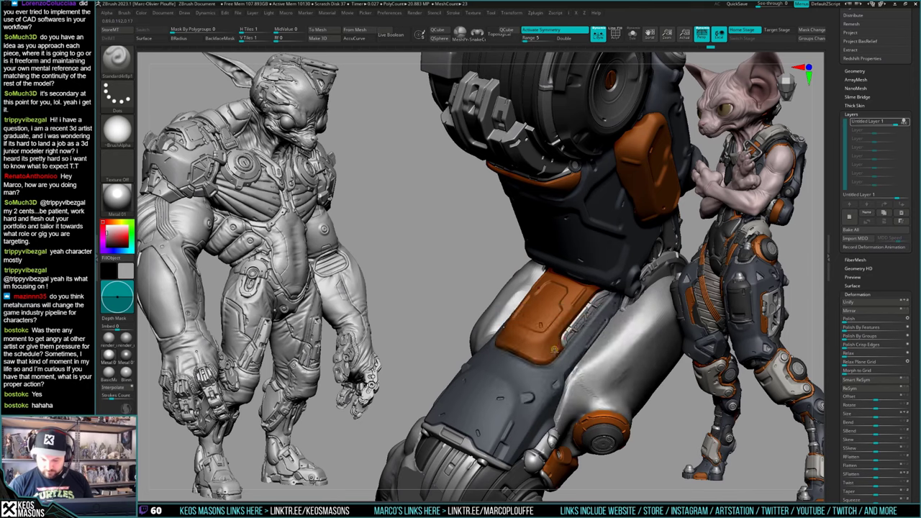
{"action": "key", "text": "space"}
{"action": "mouse_move", "coordinate": [554, 349]}
{"action": "right_mouse_down"}
{"action": "mouse_move", "coordinate": [532, 360]}
{"action": "mouse_move", "coordinate": [537, 334]}
{"action": "mouse_move", "coordinate": [541, 351]}
{"action": "right_mouse_up"}
{"action": "key", "text": "F3"}
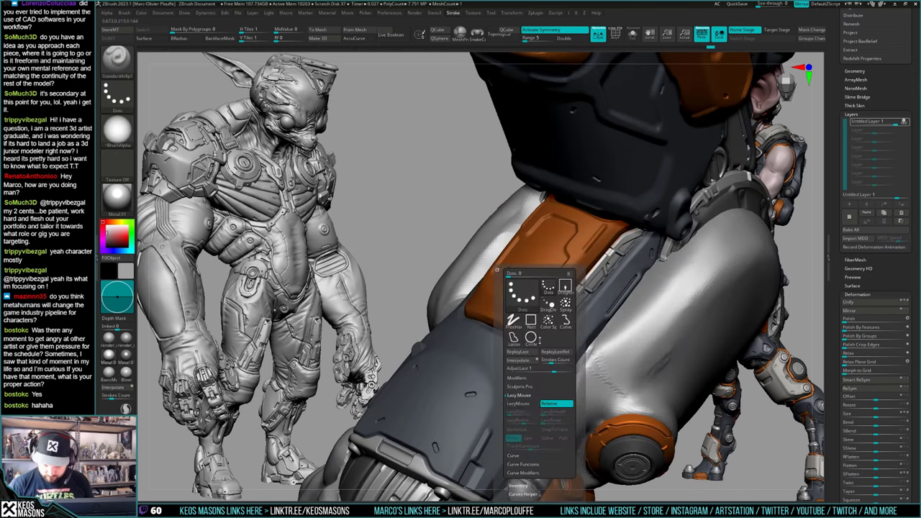
{"action": "left_click", "coordinate": [526, 404]}
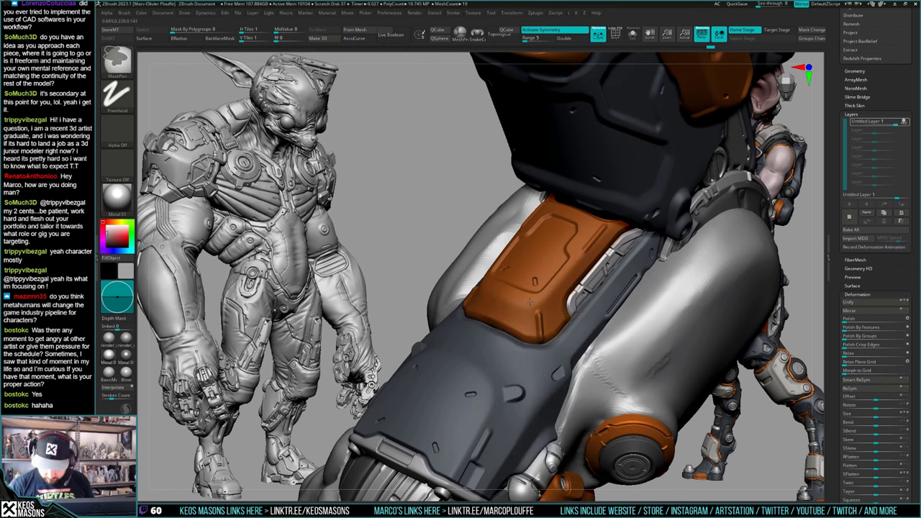
Step: Examine the whole robotic arm from the front, both sides and underneath to judge the overall detailing
{"action": "right_click_drag", "start_coordinate": [538, 303], "coordinate": [529, 252], "text": "ctrl"}
{"action": "right_click_drag", "start_coordinate": [529, 251], "coordinate": [611, 315]}
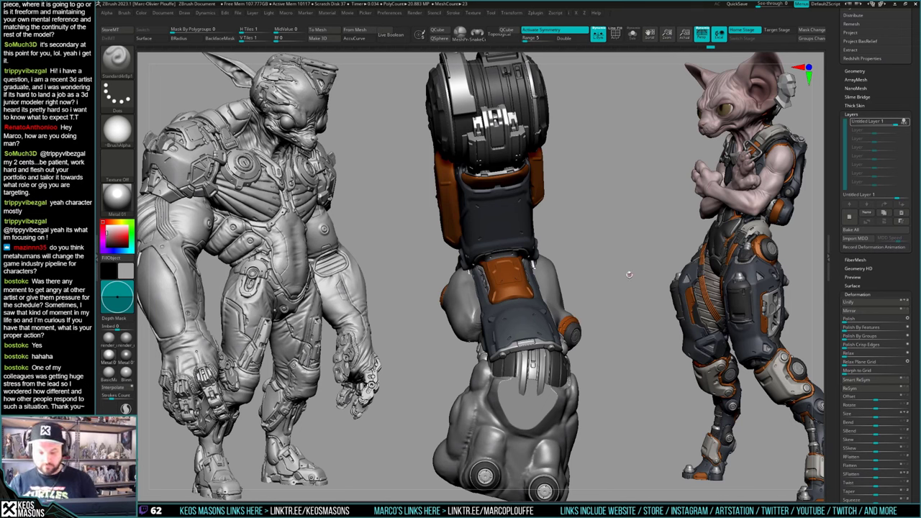
{"action": "left_click_drag", "start_coordinate": [635, 296], "coordinate": [600, 293]}
{"action": "right_click_drag", "start_coordinate": [603, 327], "coordinate": [586, 308]}
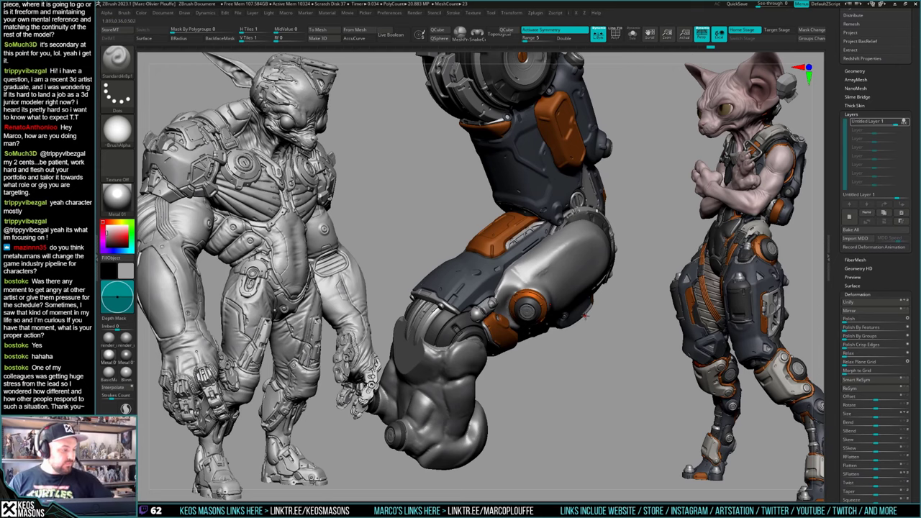
{"action": "left_click_drag", "start_coordinate": [599, 291], "coordinate": [588, 302]}
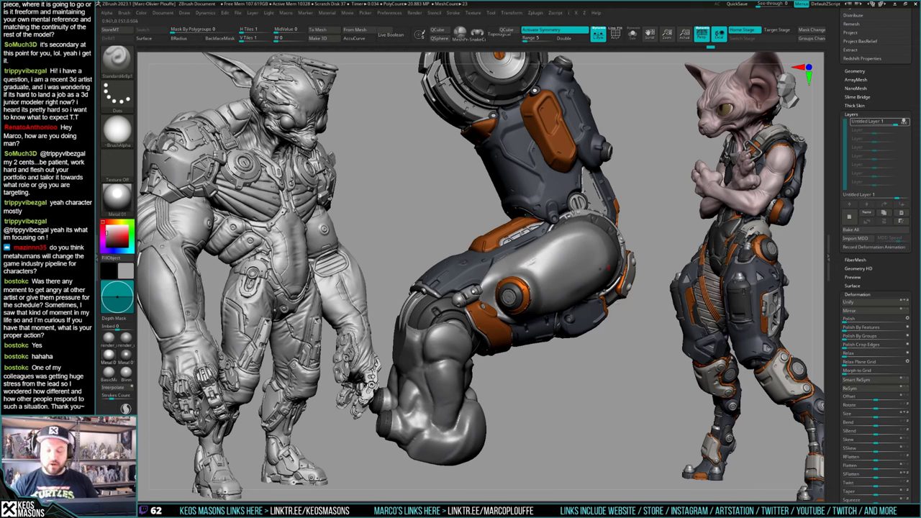
{"action": "right_click_drag", "start_coordinate": [576, 262], "coordinate": [596, 313]}
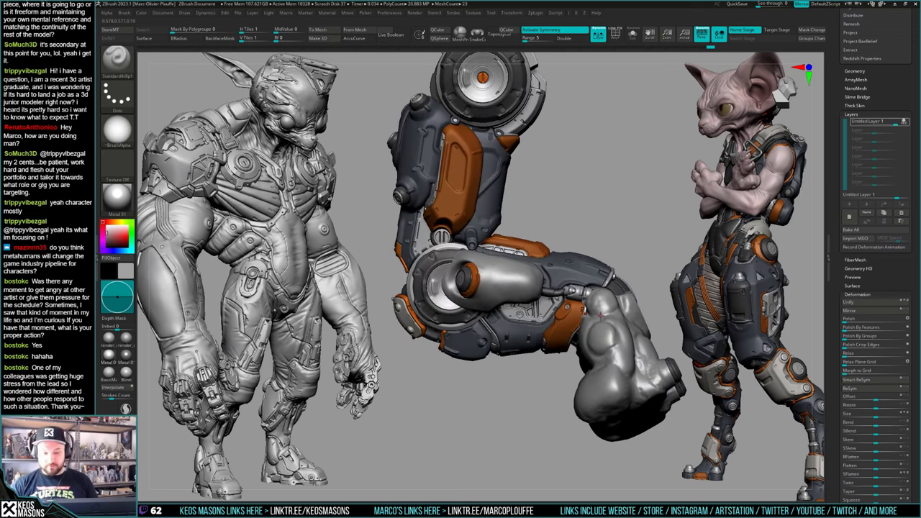
{"action": "right_click_drag", "start_coordinate": [553, 306], "coordinate": [611, 289]}
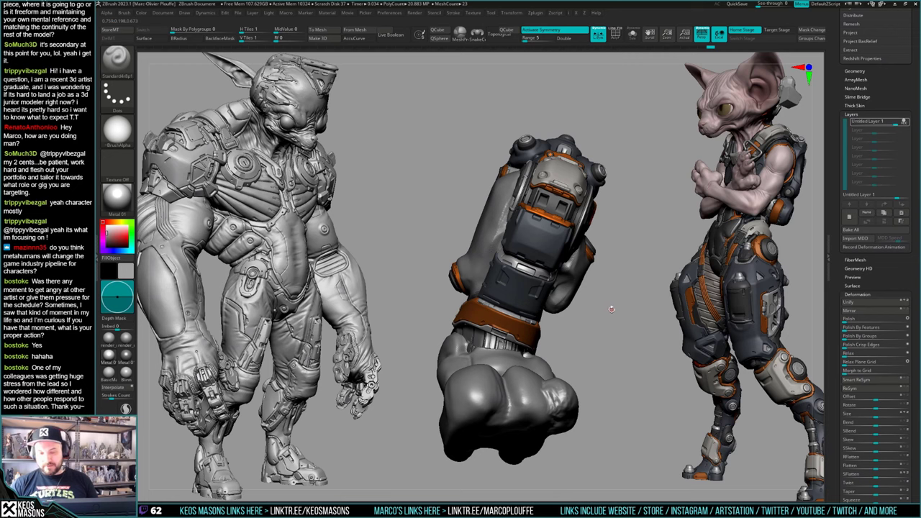
{"action": "mouse_move", "coordinate": [610, 315]}
{"action": "left_mouse_down"}
{"action": "mouse_move", "coordinate": [615, 323]}
{"action": "mouse_move", "coordinate": [604, 295]}
{"action": "mouse_move", "coordinate": [609, 339]}
{"action": "mouse_move", "coordinate": [594, 299]}
{"action": "left_mouse_up"}
Step: Switch to the ClayBuildup brush, make the smooth grey forearm cylinder active and check its polygroup wireframe
{"action": "key", "text": "space"}
{"action": "left_click", "coordinate": [588, 285]}
{"action": "mouse_move", "coordinate": [660, 215]}
{"action": "left_mouse_down", "text": "alt"}
{"action": "mouse_move", "coordinate": [648, 245]}
{"action": "mouse_move", "coordinate": [594, 268]}
{"action": "mouse_move", "coordinate": [582, 291]}
{"action": "left_mouse_up", "text": "alt"}
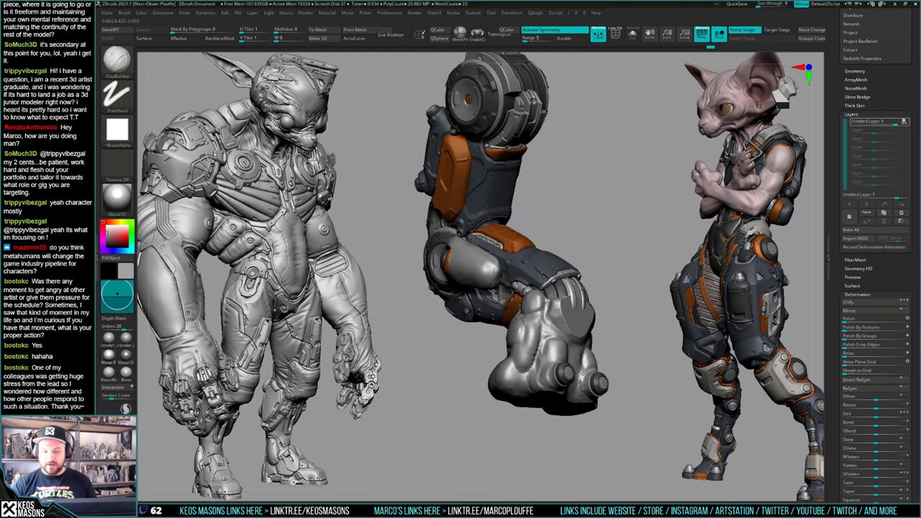
{"action": "left_click_drag", "start_coordinate": [464, 275], "coordinate": [517, 275], "text": "alt"}
{"action": "left_click", "coordinate": [504, 267], "text": "alt"}
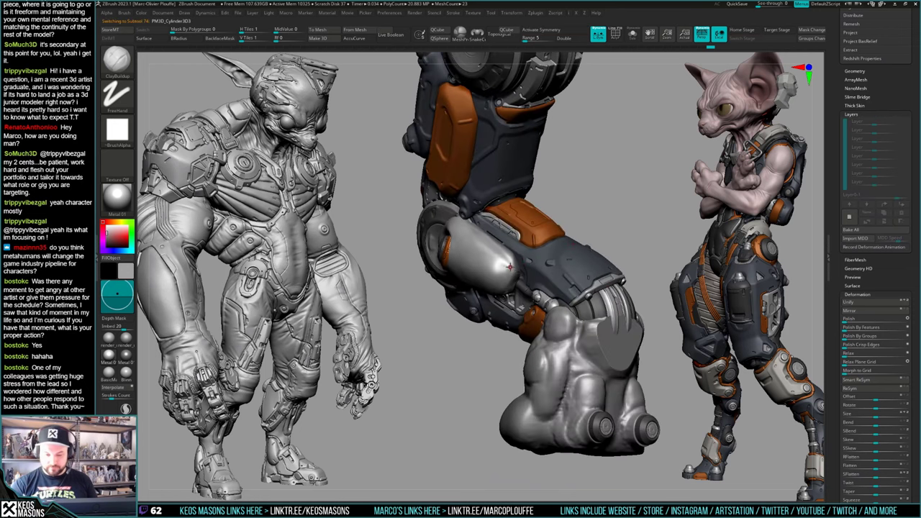
{"action": "key", "text": "shift+f"}
{"action": "key", "text": "shift+f"}
Step: Isolate the grey forearm cylinder and smooth the round recess at its elbow end with the Smooth Stronger brush
{"action": "mouse_move", "coordinate": [499, 264]}
{"action": "right_mouse_down"}
{"action": "mouse_move", "coordinate": [561, 278]}
{"action": "mouse_move", "coordinate": [562, 299]}
{"action": "right_mouse_up"}
{"action": "key", "text": "space"}
{"action": "left_click", "coordinate": [553, 269]}
{"action": "mouse_move", "coordinate": [485, 266]}
{"action": "right_mouse_down"}
{"action": "mouse_move", "coordinate": [498, 261]}
{"action": "mouse_move", "coordinate": [479, 289]}
{"action": "right_mouse_up"}
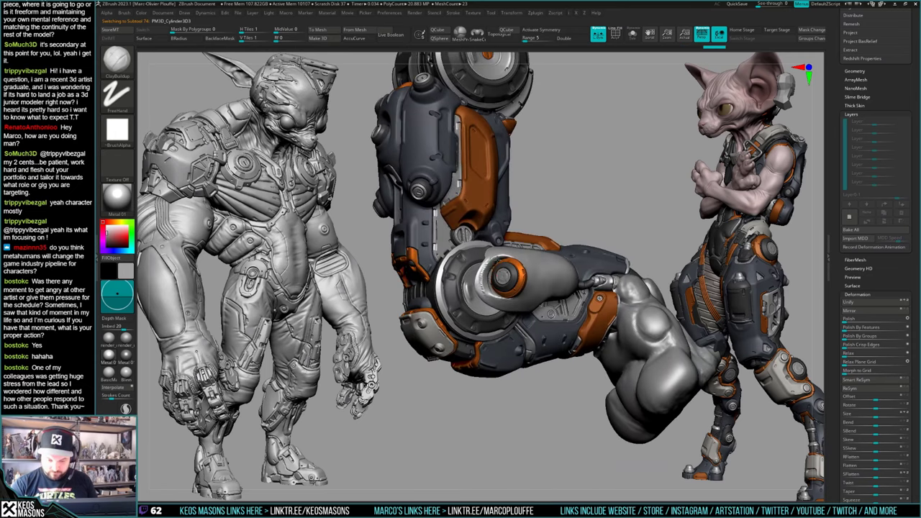
{"action": "mouse_move", "coordinate": [497, 268]}
{"action": "left_mouse_down"}
{"action": "mouse_move", "coordinate": [485, 286]}
{"action": "mouse_move", "coordinate": [493, 308]}
{"action": "left_mouse_up"}
{"action": "key", "text": "shift+s"}
{"action": "right_click", "coordinate": [482, 323]}
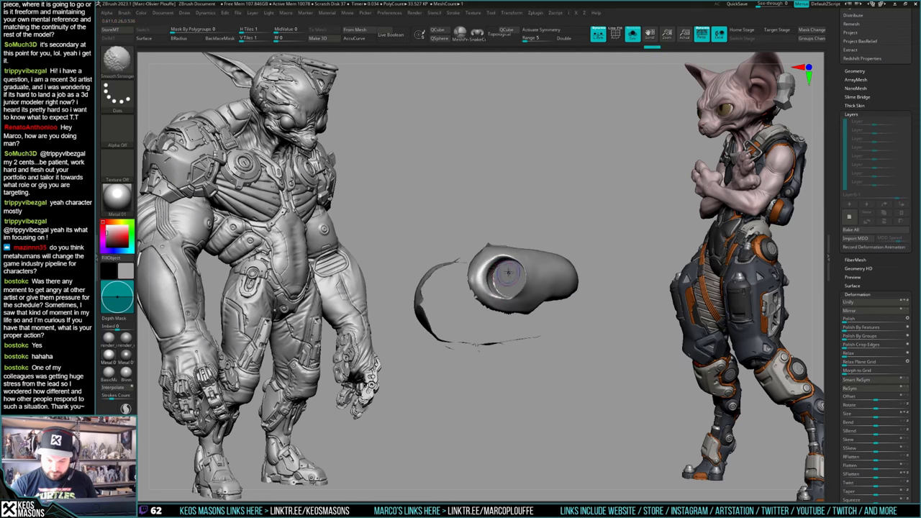
{"action": "left_click_drag", "start_coordinate": [508, 269], "coordinate": [510, 274], "text": "shift"}
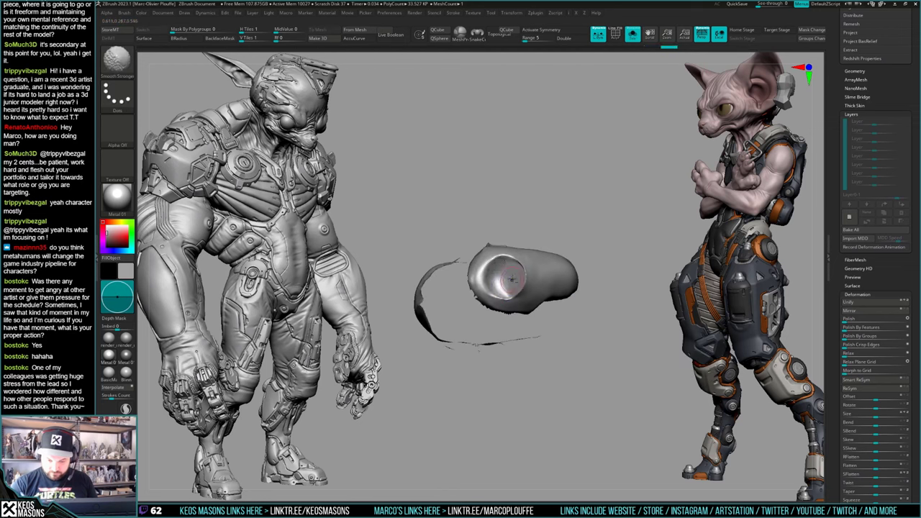
{"action": "key", "text": "shift+s"}
Step: Check the forearm cylinder with its polygroup wireframe shown and undo the latest edits on it
{"action": "mouse_move", "coordinate": [507, 269]}
{"action": "right_mouse_down"}
{"action": "mouse_move", "coordinate": [521, 264]}
{"action": "mouse_move", "coordinate": [497, 269]}
{"action": "mouse_move", "coordinate": [570, 286]}
{"action": "mouse_move", "coordinate": [541, 285]}
{"action": "right_mouse_up"}
{"action": "key", "text": "shift+f"}
{"action": "key", "text": "shift+f"}
{"action": "key", "text": "ctrl+z"}
{"action": "mouse_move", "coordinate": [541, 285]}
{"action": "right_mouse_down", "text": "ctrl"}
{"action": "mouse_move", "coordinate": [580, 315]}
{"action": "mouse_move", "coordinate": [609, 308]}
{"action": "mouse_move", "coordinate": [579, 309]}
{"action": "mouse_move", "coordinate": [556, 332]}
{"action": "mouse_move", "coordinate": [605, 289]}
{"action": "mouse_move", "coordinate": [632, 300]}
{"action": "mouse_move", "coordinate": [599, 314]}
{"action": "mouse_move", "coordinate": [572, 290]}
{"action": "mouse_move", "coordinate": [601, 292]}
{"action": "mouse_move", "coordinate": [544, 280]}
{"action": "right_mouse_up", "text": "ctrl"}
{"action": "key", "text": "space"}
{"action": "key", "text": "shift+f"}
{"action": "key", "text": "shift+f"}
{"action": "key", "text": "ctrl+z"}
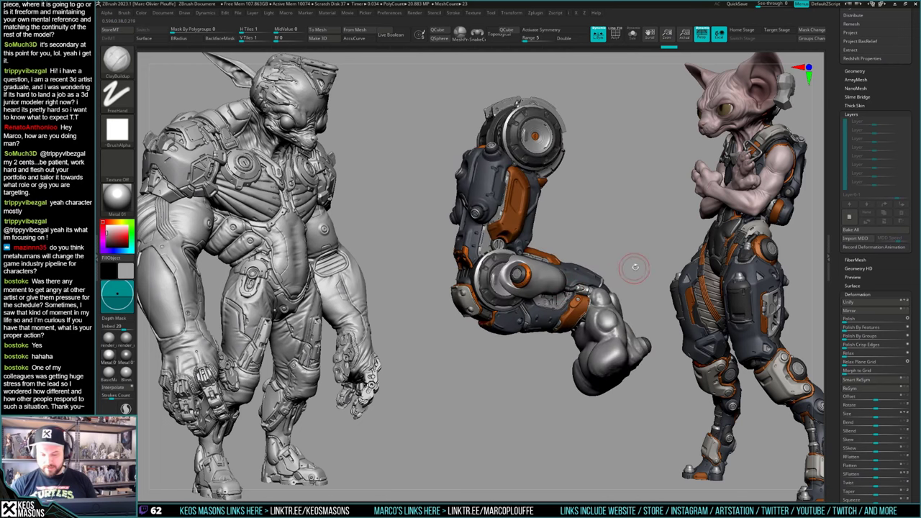
{"action": "mouse_move", "coordinate": [635, 267]}
{"action": "right_mouse_down"}
{"action": "mouse_move", "coordinate": [633, 283]}
{"action": "mouse_move", "coordinate": [612, 283]}
{"action": "right_mouse_up"}
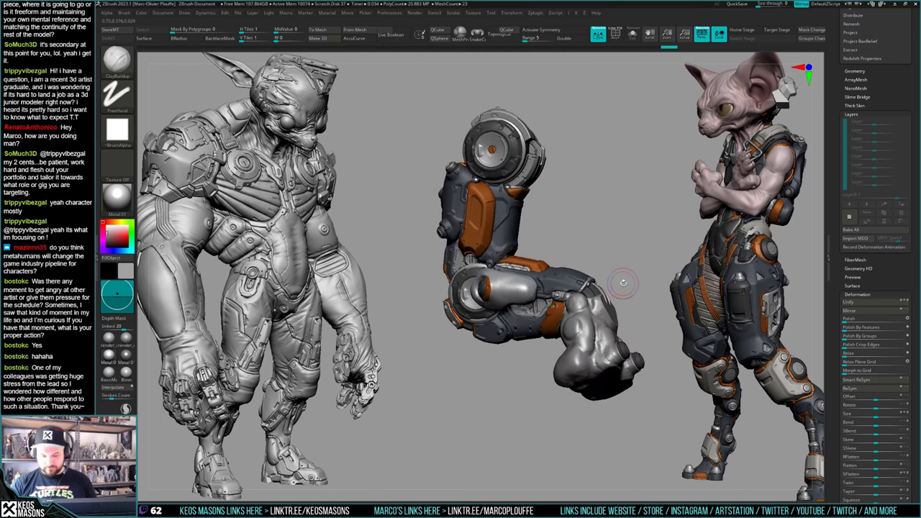
{"action": "key", "text": "ctrl+z"}
Step: Choose a light green colour for the unpainted forearm cylinder and hand
{"action": "key", "text": "space"}
{"action": "left_click", "coordinate": [579, 329]}
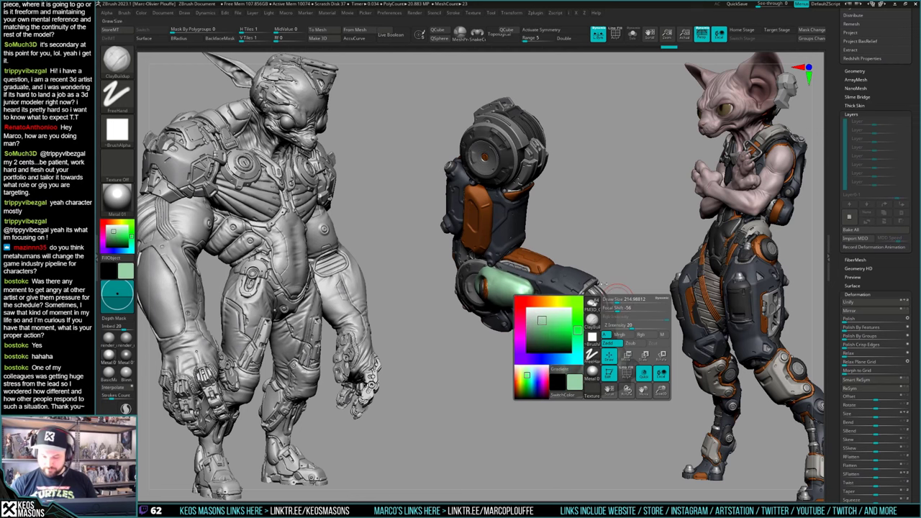
{"action": "left_click", "coordinate": [543, 323]}
{"action": "right_click_drag", "start_coordinate": [596, 280], "coordinate": [574, 334]}
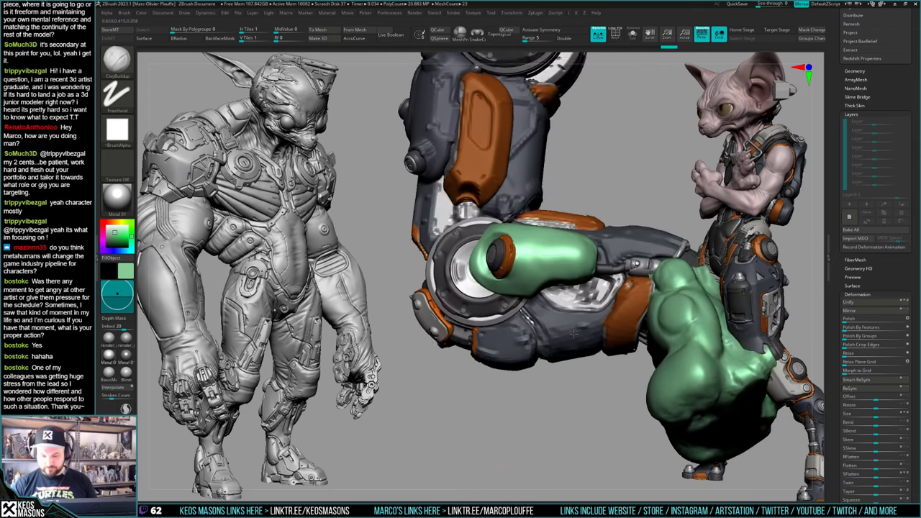
Step: Undo the last several edits on the forearm cylinder
{"action": "key", "text": "ctrl+z"}
{"action": "key", "text": "ctrl+z"}
{"action": "key", "text": "space"}
{"action": "key", "text": "ctrl+z"}
{"action": "key", "text": "ctrl+z"}
{"action": "key", "text": "ctrl+z"}
{"action": "key", "text": "ctrl+z"}
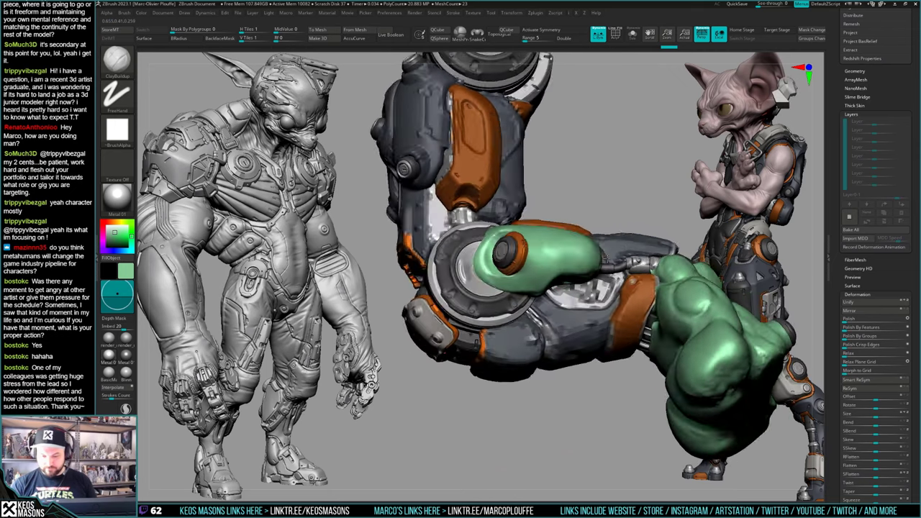
Step: Smooth the wrist end of the light green forearm cylinder with the Smooth Stronger brush and redo the last edits on it
{"action": "mouse_move", "coordinate": [587, 308]}
{"action": "right_mouse_down"}
{"action": "mouse_move", "coordinate": [596, 284]}
{"action": "mouse_move", "coordinate": [583, 239]}
{"action": "mouse_move", "coordinate": [561, 286]}
{"action": "mouse_move", "coordinate": [569, 317]}
{"action": "mouse_move", "coordinate": [589, 330]}
{"action": "mouse_move", "coordinate": [541, 305]}
{"action": "mouse_move", "coordinate": [529, 315]}
{"action": "mouse_move", "coordinate": [540, 269]}
{"action": "right_mouse_up"}
{"action": "right_click", "coordinate": [561, 286]}
{"action": "right_click", "coordinate": [529, 315]}
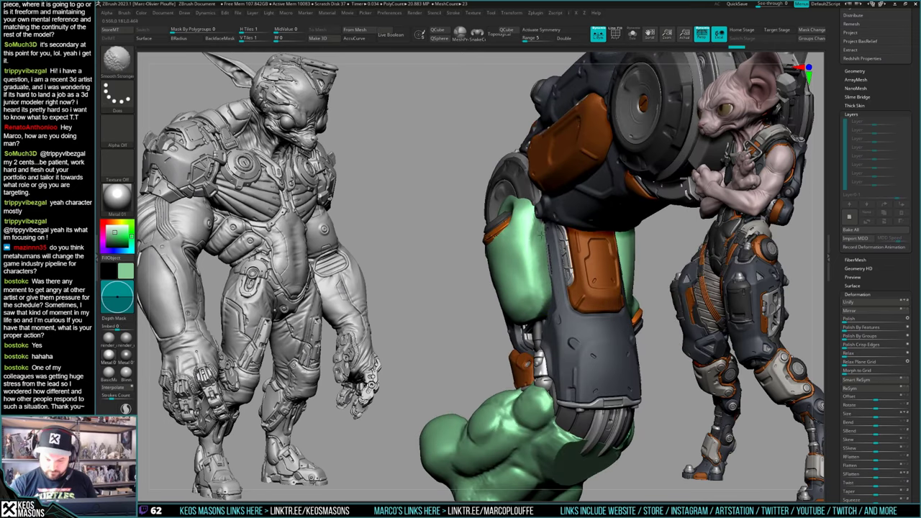
{"action": "left_click_drag", "start_coordinate": [542, 248], "coordinate": [541, 270], "text": "shift"}
{"action": "mouse_move", "coordinate": [541, 270]}
{"action": "right_mouse_down"}
{"action": "mouse_move", "coordinate": [554, 306]}
{"action": "mouse_move", "coordinate": [561, 298]}
{"action": "right_mouse_up"}
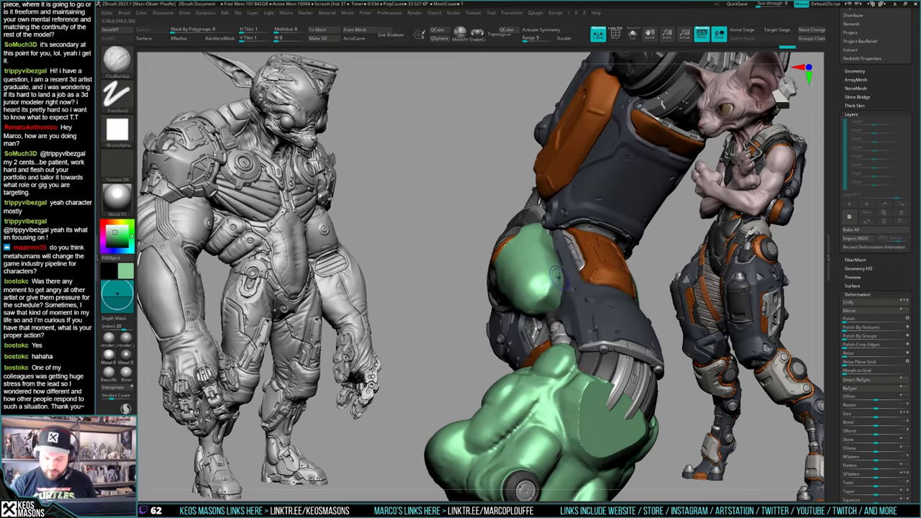
{"action": "left_click_drag", "start_coordinate": [553, 259], "coordinate": [557, 279], "text": "shift"}
{"action": "key", "text": "ctrl+shift+z"}
{"action": "key", "text": "ctrl+shift+z"}
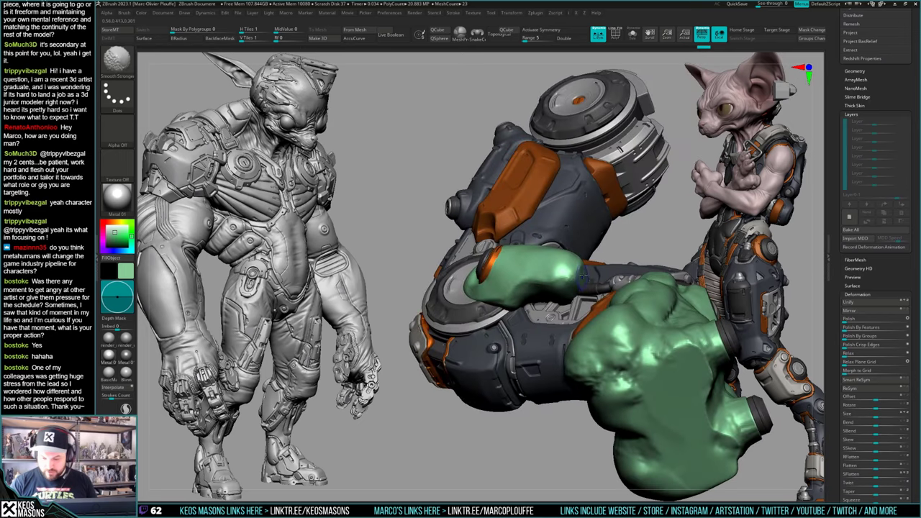
{"action": "mouse_move", "coordinate": [539, 295]}
{"action": "right_mouse_down"}
{"action": "mouse_move", "coordinate": [571, 252]}
{"action": "mouse_move", "coordinate": [563, 249]}
{"action": "mouse_move", "coordinate": [576, 312]}
{"action": "mouse_move", "coordinate": [591, 321]}
{"action": "mouse_move", "coordinate": [567, 317]}
{"action": "right_mouse_up"}
{"action": "right_click", "coordinate": [559, 331]}
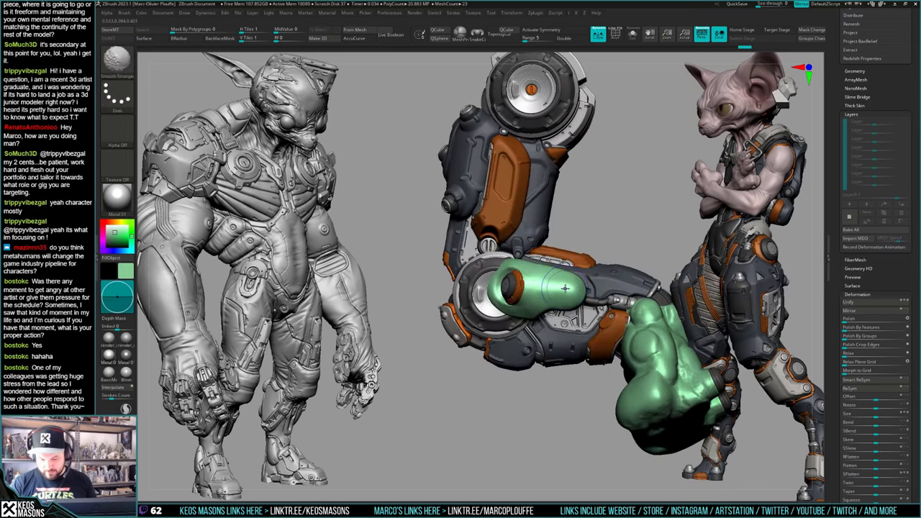
Step: Reapply the undone edits on the forearm cylinder and choose the Orb_Cracks brush
{"action": "key", "text": "ctrl+shift+z"}
{"action": "key", "text": "ctrl+shift+z"}
{"action": "key", "text": "ctrl+shift+z"}
{"action": "key", "text": "ctrl+shift+z"}
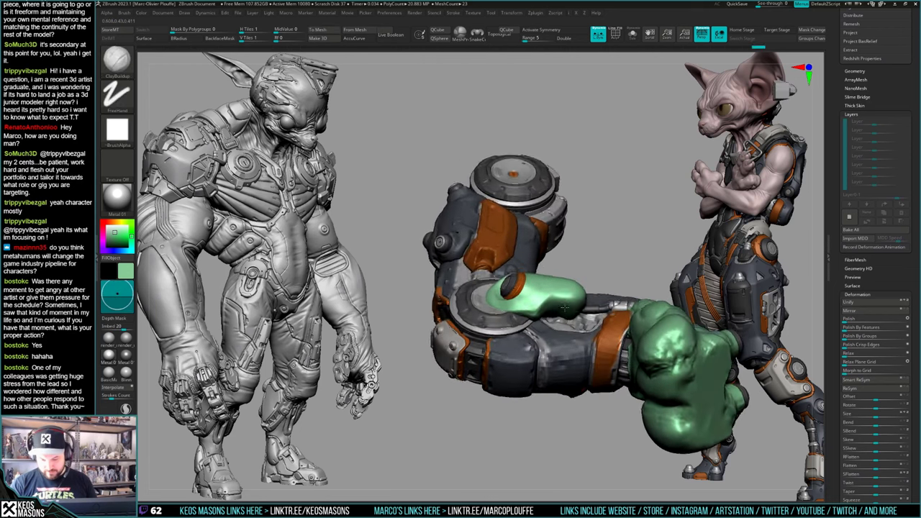
{"action": "mouse_move", "coordinate": [559, 287]}
{"action": "right_mouse_down"}
{"action": "mouse_move", "coordinate": [587, 280]}
{"action": "mouse_move", "coordinate": [602, 256]}
{"action": "right_mouse_up"}
{"action": "left_click", "coordinate": [631, 264]}
{"action": "right_click", "coordinate": [584, 296]}
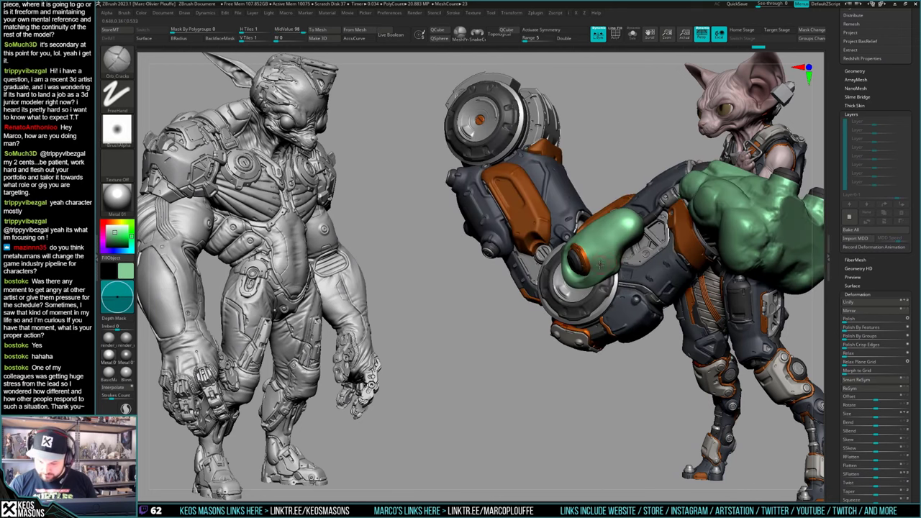
Step: Compare the forearm cylinder before and after the last edit by stepping back and forth through the history
{"action": "key", "text": "ctrl+shift+z"}
{"action": "key", "text": "ctrl+z"}
{"action": "right_click", "coordinate": [582, 310]}
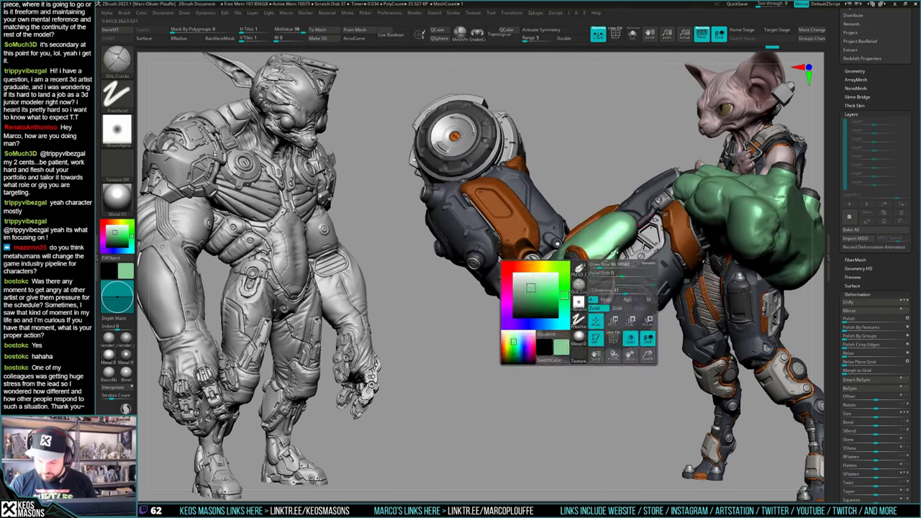
{"action": "key", "text": "ctrl+shift+z"}
{"action": "key", "text": "ctrl+z"}
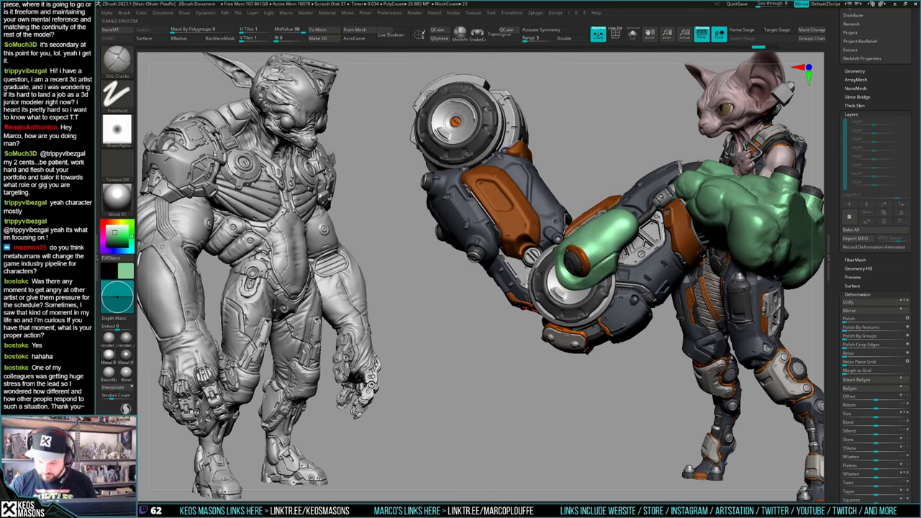
{"action": "key", "text": "ctrl+shift+z"}
{"action": "right_click_drag", "start_coordinate": [600, 264], "coordinate": [384, 273]}
{"action": "key", "text": "ctrl+shift+z"}
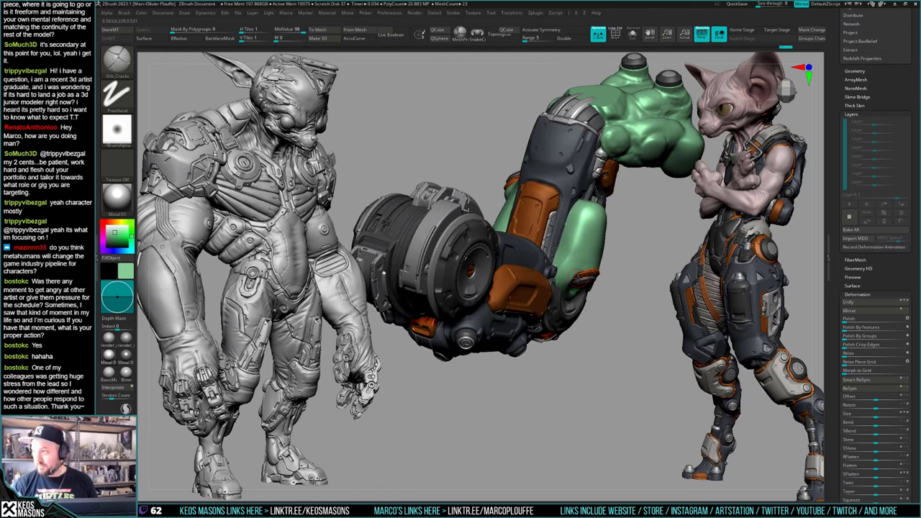
Step: Carve short strokes along the side of the green forearm cylinder with the Orb_Cracks brush
{"action": "left_click_drag", "start_coordinate": [575, 265], "coordinate": [556, 244]}
{"action": "mouse_move", "coordinate": [603, 266]}
{"action": "left_mouse_down"}
{"action": "mouse_move", "coordinate": [592, 259]}
{"action": "mouse_move", "coordinate": [581, 275]}
{"action": "mouse_move", "coordinate": [576, 226]}
{"action": "left_mouse_up"}
{"action": "right_click_drag", "start_coordinate": [577, 226], "coordinate": [584, 241]}
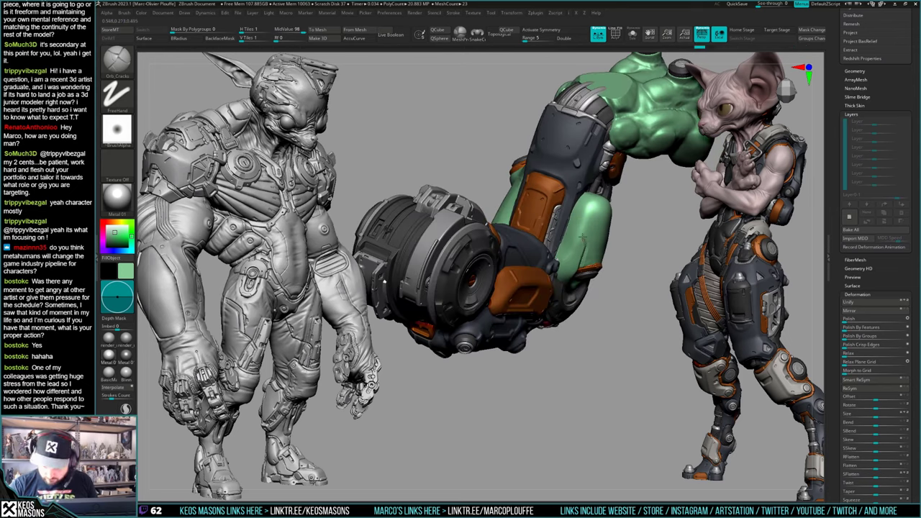
{"action": "mouse_move", "coordinate": [577, 224]}
{"action": "right_mouse_down"}
{"action": "mouse_move", "coordinate": [592, 251]}
{"action": "mouse_move", "coordinate": [612, 256]}
{"action": "mouse_move", "coordinate": [580, 259]}
{"action": "mouse_move", "coordinate": [576, 229]}
{"action": "mouse_move", "coordinate": [546, 267]}
{"action": "mouse_move", "coordinate": [571, 253]}
{"action": "right_mouse_up"}
Step: Build up the forearm cylinder around its orange elbow cap with the ClayBuildup brush and smooth the area
{"action": "key", "text": "space"}
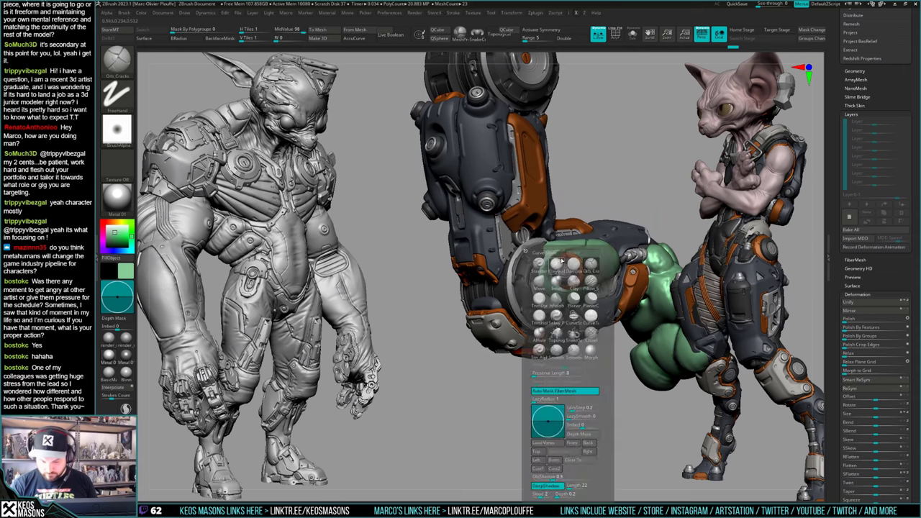
{"action": "left_click", "coordinate": [562, 266], "text": "ctrl+shift"}
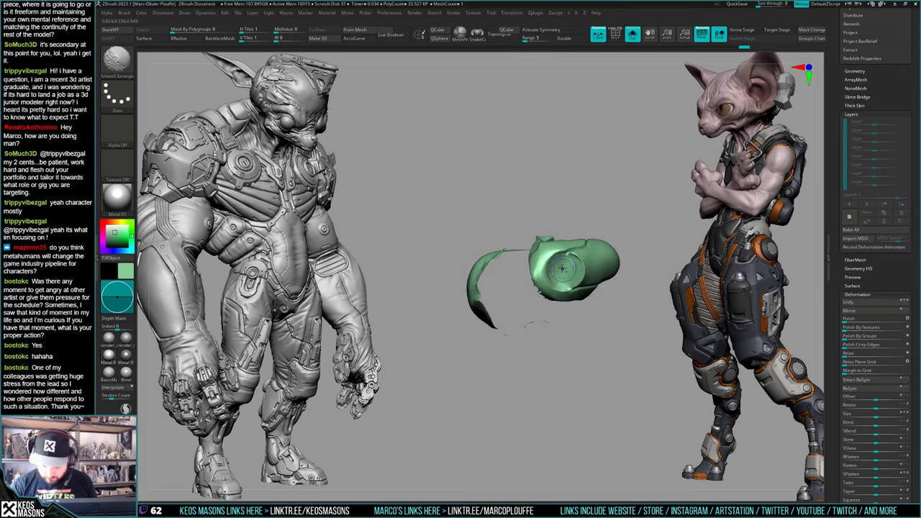
{"action": "key", "text": "shift+s"}
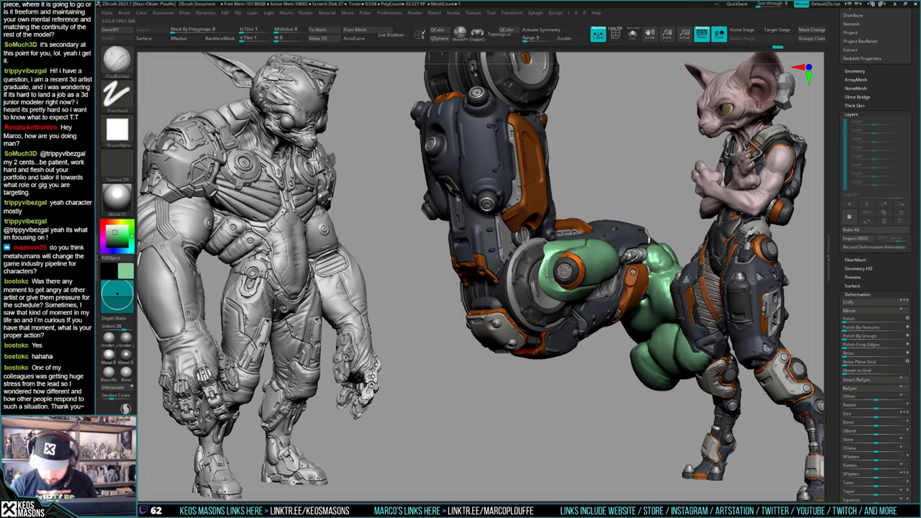
{"action": "left_click_drag", "start_coordinate": [556, 255], "coordinate": [563, 283]}
{"action": "mouse_move", "coordinate": [564, 284]}
{"action": "right_mouse_down"}
{"action": "mouse_move", "coordinate": [530, 312]}
{"action": "mouse_move", "coordinate": [569, 291]}
{"action": "right_mouse_up"}
{"action": "left_click_drag", "start_coordinate": [554, 287], "coordinate": [565, 299], "text": "shift"}
{"action": "key", "text": "b"}
{"action": "left_click", "coordinate": [562, 266]}
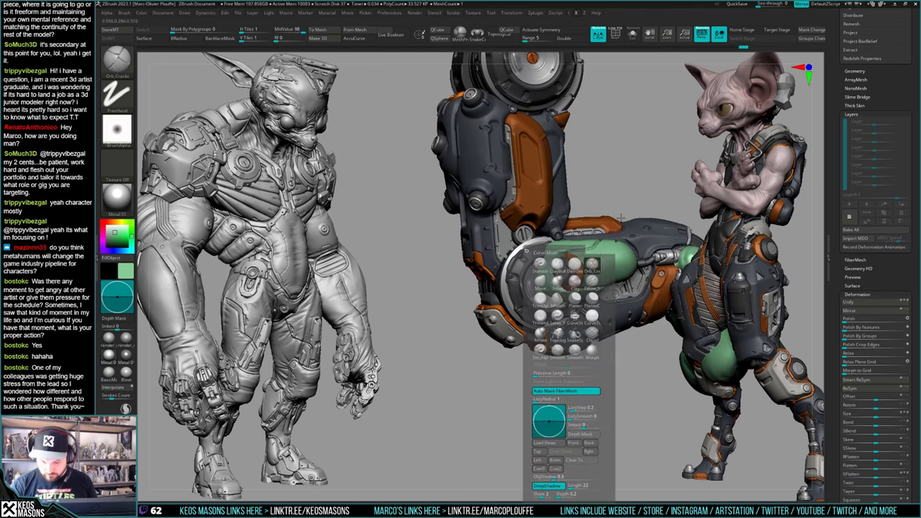
Step: Insert a capsule from the IMM Primitives brush onto the green forearm cylinder
{"action": "right_click", "coordinate": [525, 308]}
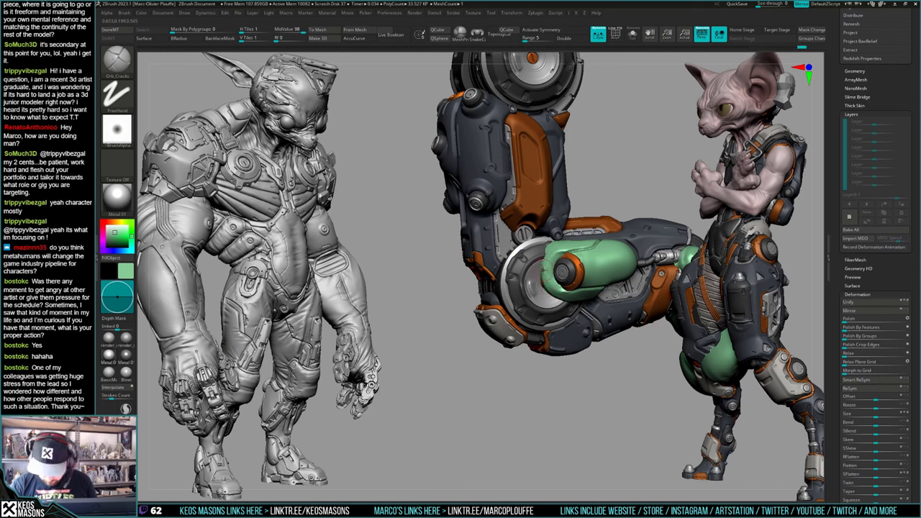
{"action": "right_click_drag", "start_coordinate": [552, 299], "coordinate": [555, 180]}
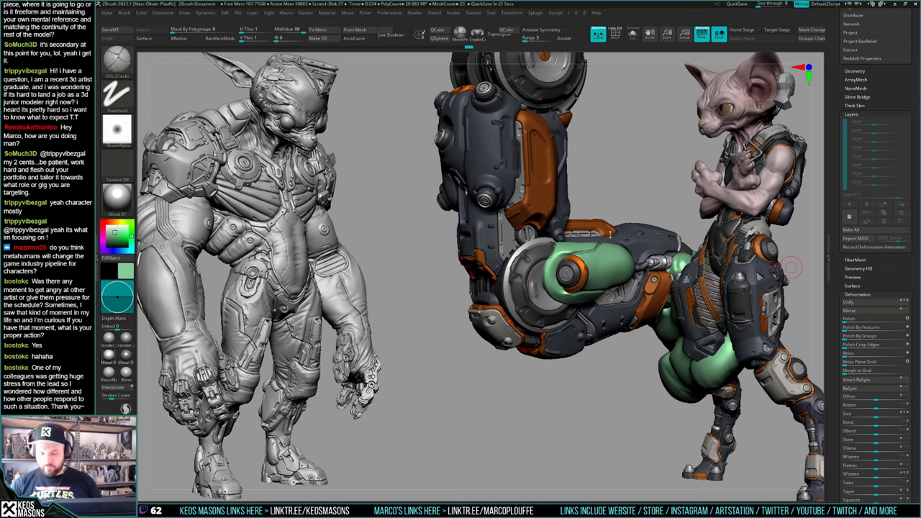
{"action": "right_click_drag", "start_coordinate": [598, 227], "coordinate": [591, 274]}
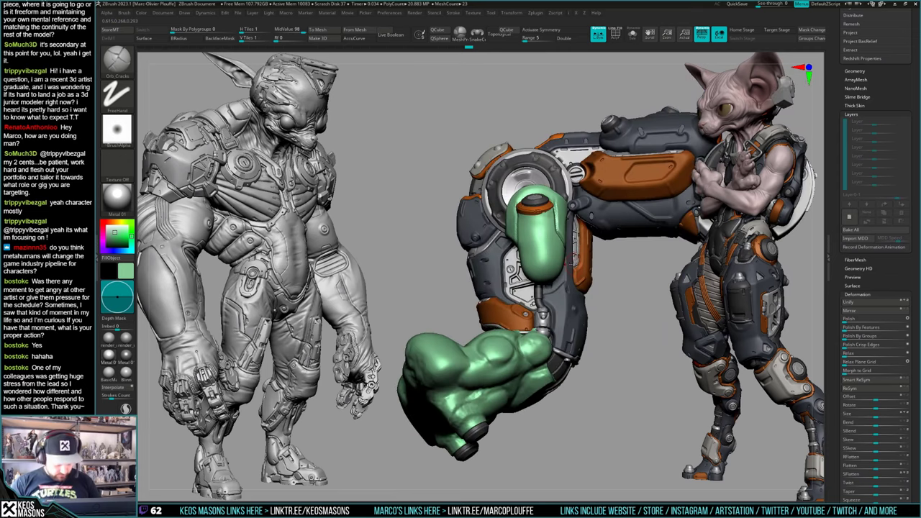
{"action": "key", "text": "b"}
{"action": "left_click", "coordinate": [566, 269]}
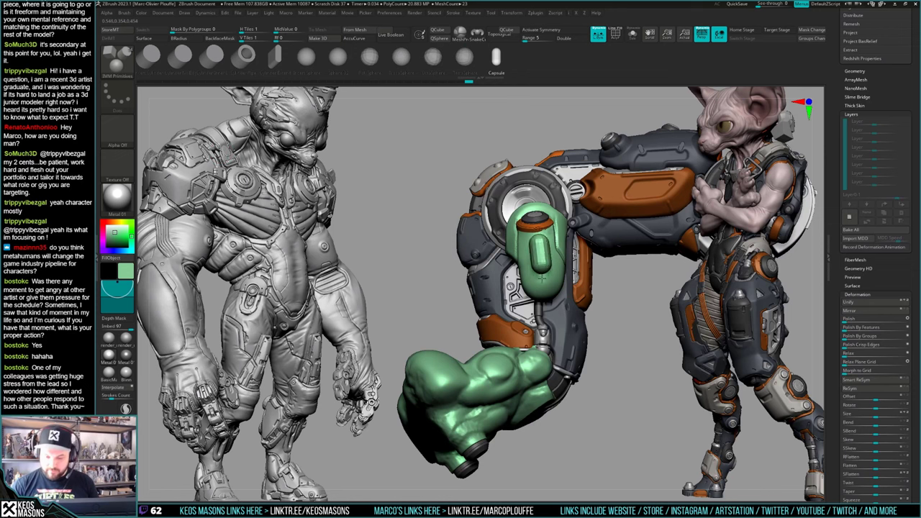
{"action": "mouse_move", "coordinate": [542, 303]}
{"action": "right_mouse_down"}
{"action": "mouse_move", "coordinate": [565, 286]}
{"action": "mouse_move", "coordinate": [559, 274]}
{"action": "mouse_move", "coordinate": [620, 235]}
{"action": "right_mouse_up"}
{"action": "key", "text": "w"}
{"action": "key", "text": "q"}
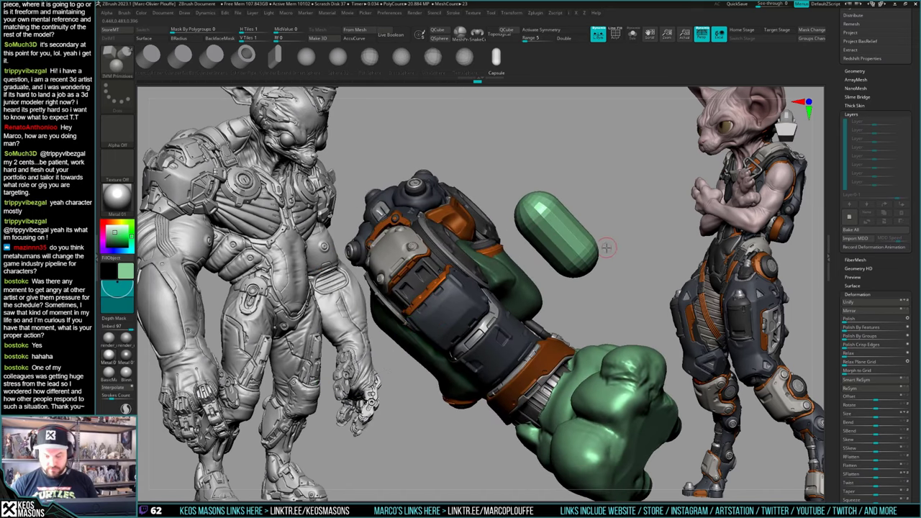
Step: Move the inserted capsule into the body of the green forearm cylinder using the transpose line
{"action": "key", "text": "w"}
{"action": "key", "text": "y"}
{"action": "left_click_drag", "start_coordinate": [570, 249], "coordinate": [636, 192]}
{"action": "right_click_drag", "start_coordinate": [634, 209], "coordinate": [611, 222]}
{"action": "left_click_drag", "start_coordinate": [600, 226], "coordinate": [548, 288]}
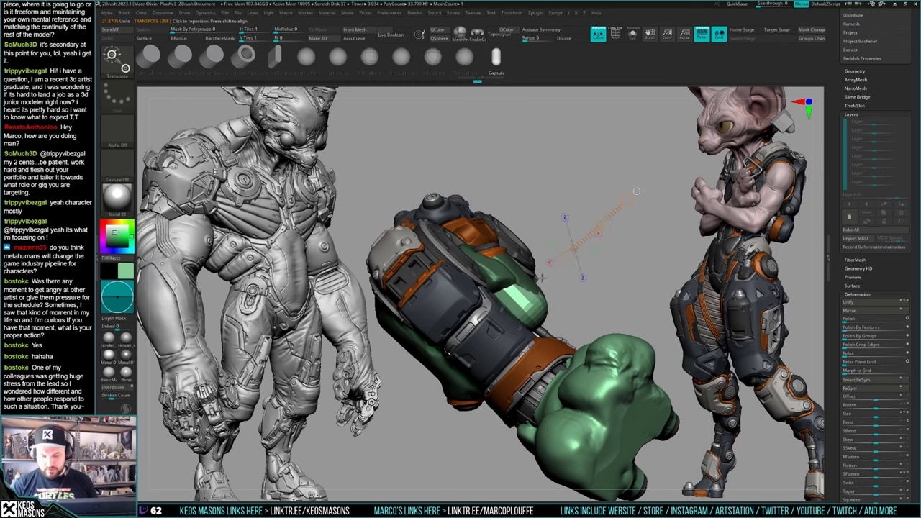
Step: Make the surrounding parts transparent and shift the capsule so it fills the forearm cylinder along its length
{"action": "right_click_drag", "start_coordinate": [620, 293], "coordinate": [637, 275]}
{"action": "key", "text": "alt+s"}
{"action": "right_click_drag", "start_coordinate": [548, 296], "coordinate": [521, 282]}
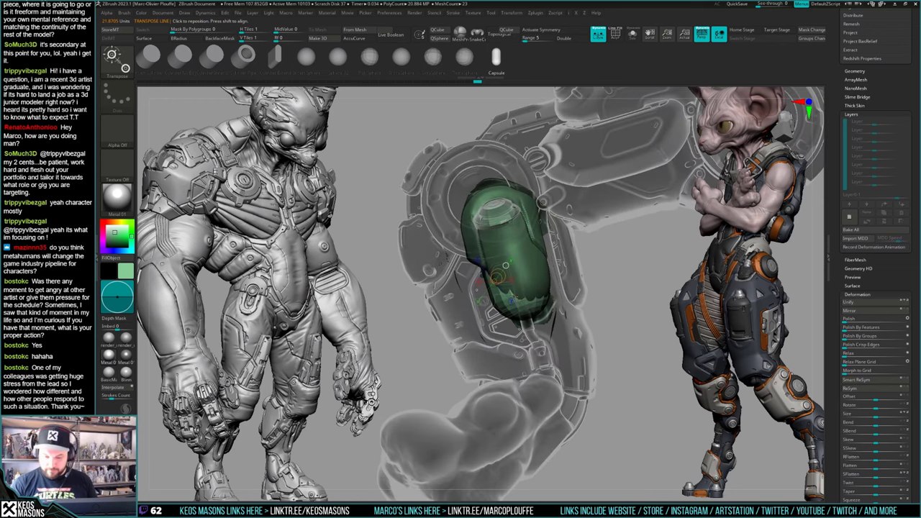
{"action": "mouse_move", "coordinate": [515, 295]}
{"action": "left_mouse_down"}
{"action": "mouse_move", "coordinate": [621, 278]}
{"action": "mouse_move", "coordinate": [581, 263]}
{"action": "mouse_move", "coordinate": [555, 275]}
{"action": "mouse_move", "coordinate": [573, 293]}
{"action": "left_mouse_up"}
{"action": "key", "text": "q"}
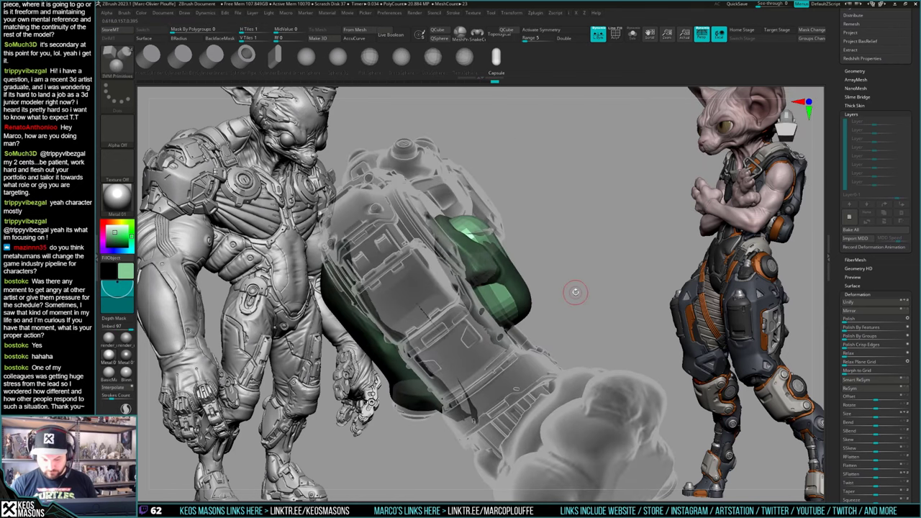
{"action": "key", "text": "w"}
{"action": "mouse_move", "coordinate": [512, 309]}
{"action": "left_mouse_down"}
{"action": "mouse_move", "coordinate": [553, 302]}
{"action": "mouse_move", "coordinate": [535, 307]}
{"action": "mouse_move", "coordinate": [547, 313]}
{"action": "mouse_move", "coordinate": [584, 303]}
{"action": "left_mouse_up"}
{"action": "key", "text": "q"}
{"action": "mouse_move", "coordinate": [610, 262]}
{"action": "left_mouse_down"}
{"action": "mouse_move", "coordinate": [583, 306]}
{"action": "mouse_move", "coordinate": [595, 291]}
{"action": "mouse_move", "coordinate": [606, 337]}
{"action": "mouse_move", "coordinate": [692, 487]}
{"action": "mouse_move", "coordinate": [599, 315]}
{"action": "left_mouse_up"}
{"action": "key", "text": "shift+t"}
{"action": "key", "text": "shift+t"}
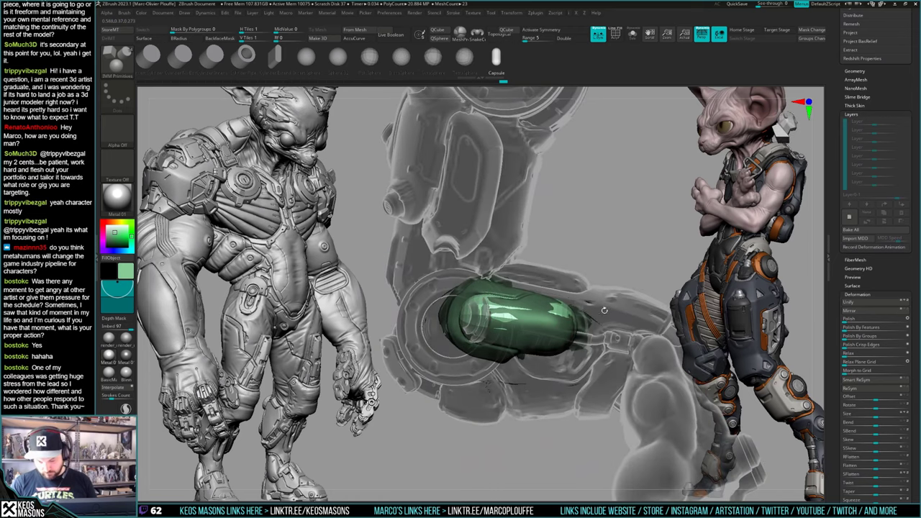
Step: Split the capsule off the forearm cylinder into its own subtool and hide it
{"action": "left_click_drag", "start_coordinate": [835, 252], "coordinate": [835, 471]}
{"action": "left_click_drag", "start_coordinate": [844, 119], "coordinate": [858, 200]}
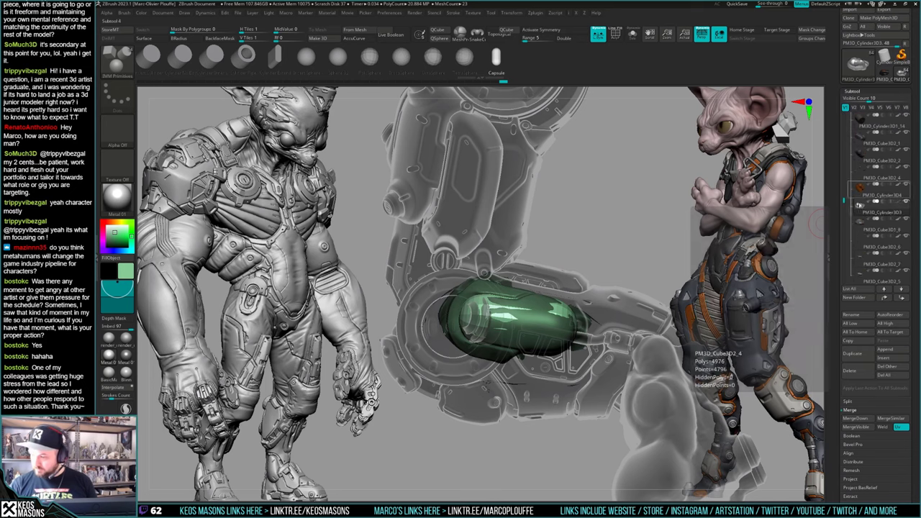
{"action": "key", "text": "s"}
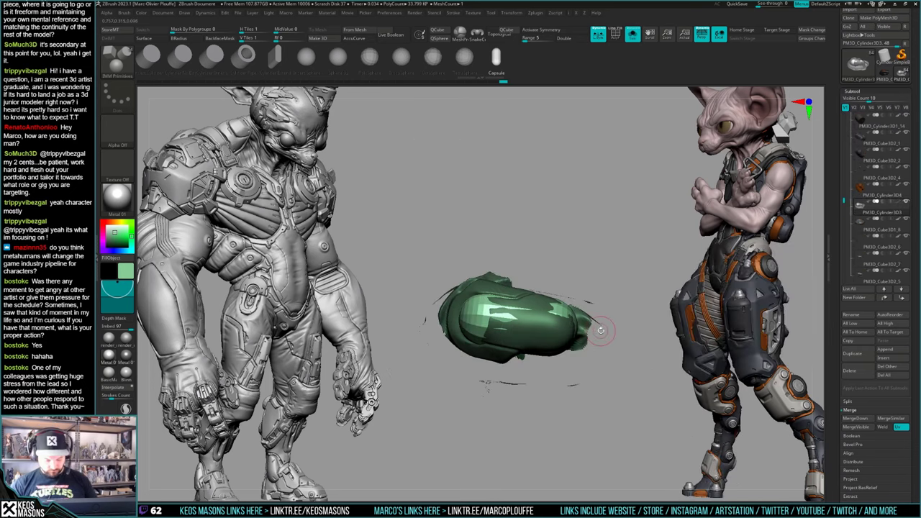
{"action": "key", "text": "ctrl+shift+s"}
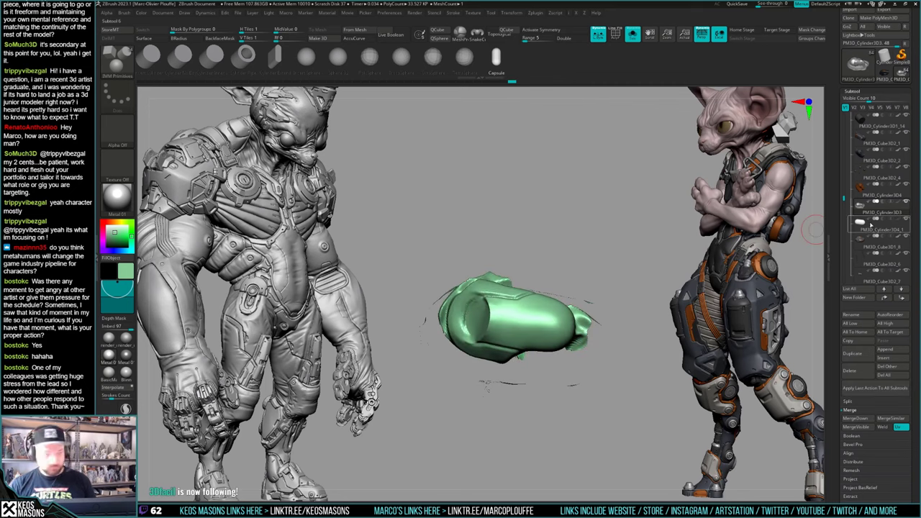
{"action": "left_click", "coordinate": [907, 221]}
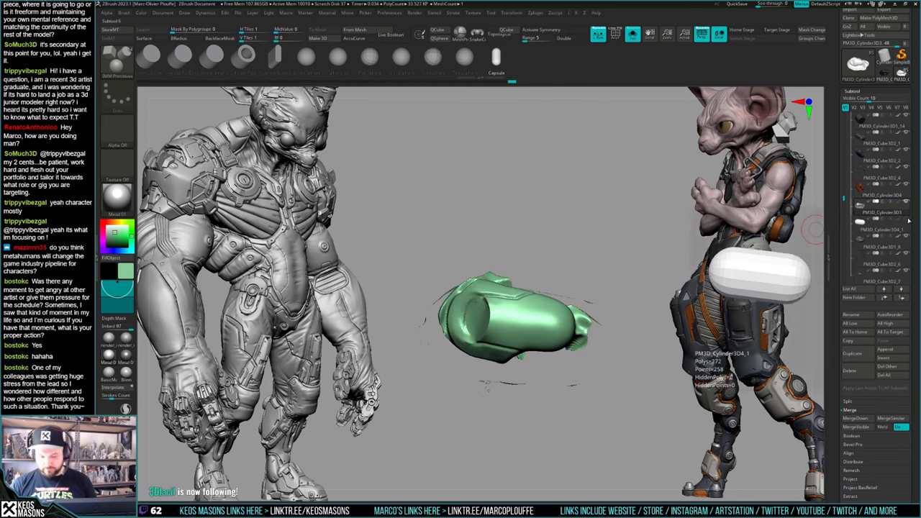
Step: Show the whole arm opaque again, hide the original forearm cylinder PM3D_Cylinder3D3 and activate the capsule subtool
{"action": "key", "text": "s"}
{"action": "key", "text": "shift+t"}
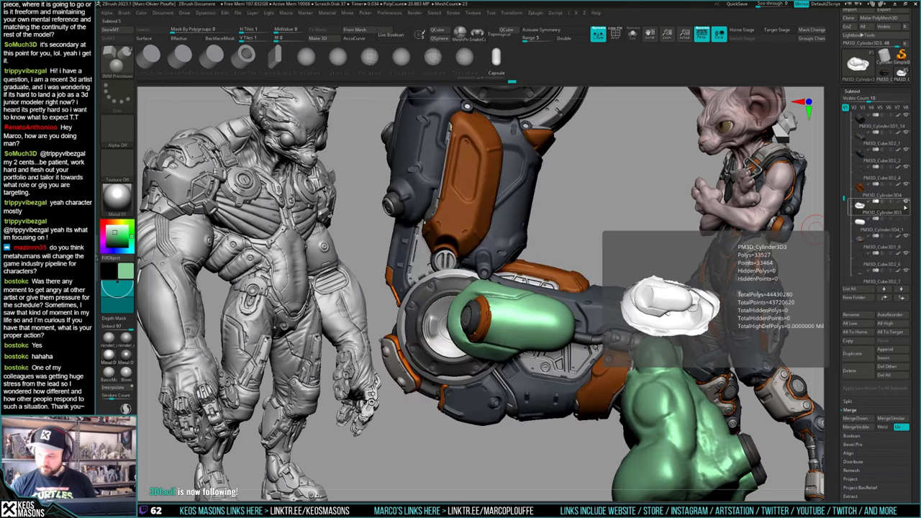
{"action": "left_click", "coordinate": [906, 202]}
{"action": "left_click", "coordinate": [863, 225]}
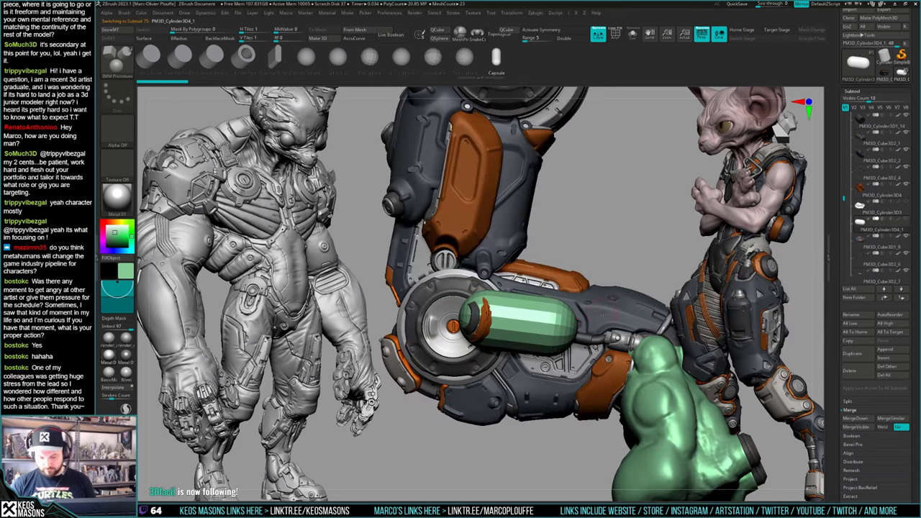
Step: Shift the capsule slightly toward the elbow joint with the transpose line and check its fit in the arm
{"action": "key", "text": "r"}
{"action": "left_click_drag", "start_coordinate": [624, 244], "coordinate": [629, 250]}
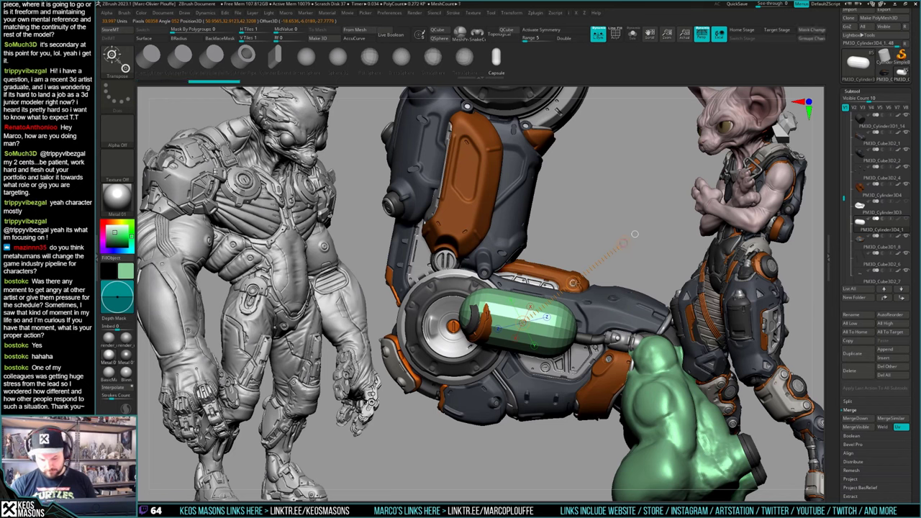
{"action": "mouse_move", "coordinate": [573, 283]}
{"action": "left_mouse_down"}
{"action": "mouse_move", "coordinate": [576, 295]}
{"action": "mouse_move", "coordinate": [573, 286]}
{"action": "left_mouse_up"}
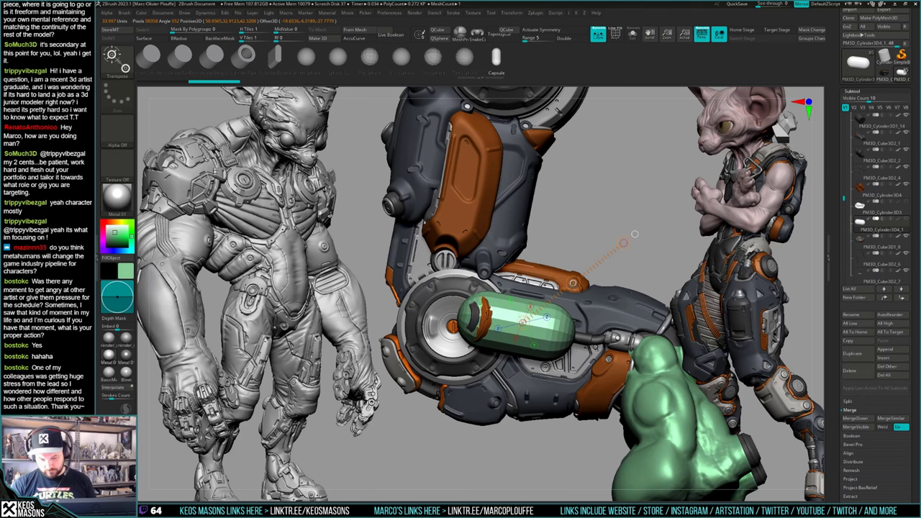
{"action": "key", "text": "q"}
{"action": "mouse_move", "coordinate": [631, 288]}
{"action": "left_mouse_down"}
{"action": "mouse_move", "coordinate": [584, 320]}
{"action": "mouse_move", "coordinate": [554, 315]}
{"action": "mouse_move", "coordinate": [594, 365]}
{"action": "left_mouse_up"}
{"action": "key", "text": "ctrl+z"}
{"action": "key", "text": "ctrl+z"}
{"action": "key", "text": "ctrl+z"}
{"action": "key", "text": "ctrl+z"}
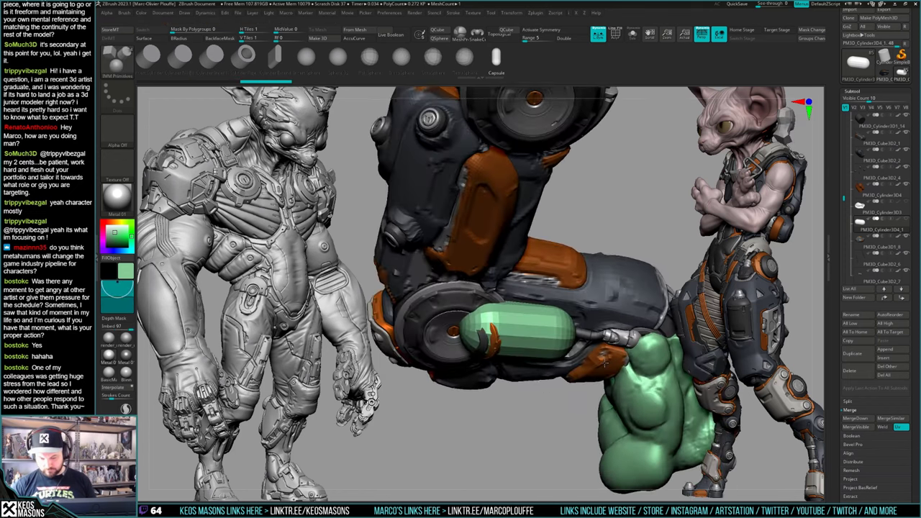
{"action": "left_click_drag", "start_coordinate": [589, 405], "coordinate": [592, 332]}
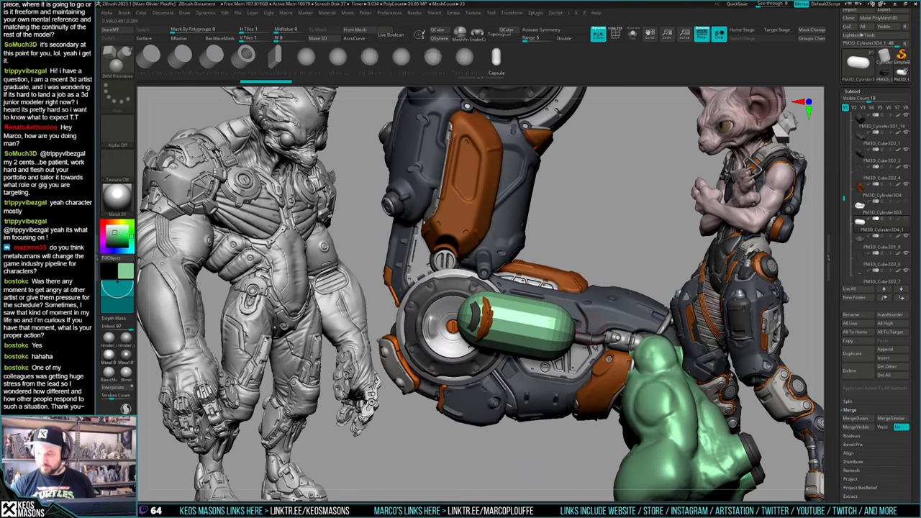
Step: Show the original forearm cylinder again, switch to the ClayBuildup brush and activate the capsule subtool PM3D_Cylinder3D4_1
{"action": "left_click", "coordinate": [876, 206]}
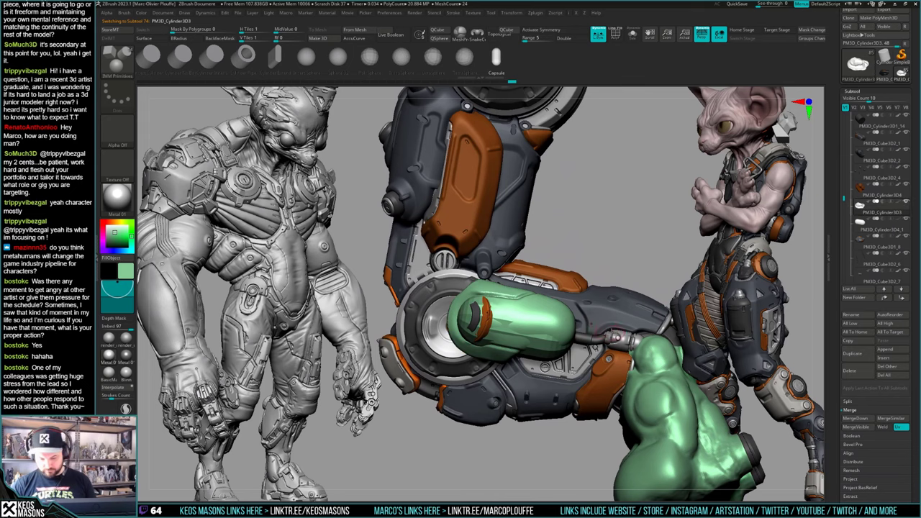
{"action": "key", "text": "shift+f"}
{"action": "right_click_drag", "start_coordinate": [613, 337], "coordinate": [652, 334], "text": "alt"}
{"action": "key", "text": "shift+f"}
{"action": "key", "text": "space"}
{"action": "left_click", "coordinate": [619, 317]}
{"action": "left_click", "coordinate": [862, 228]}
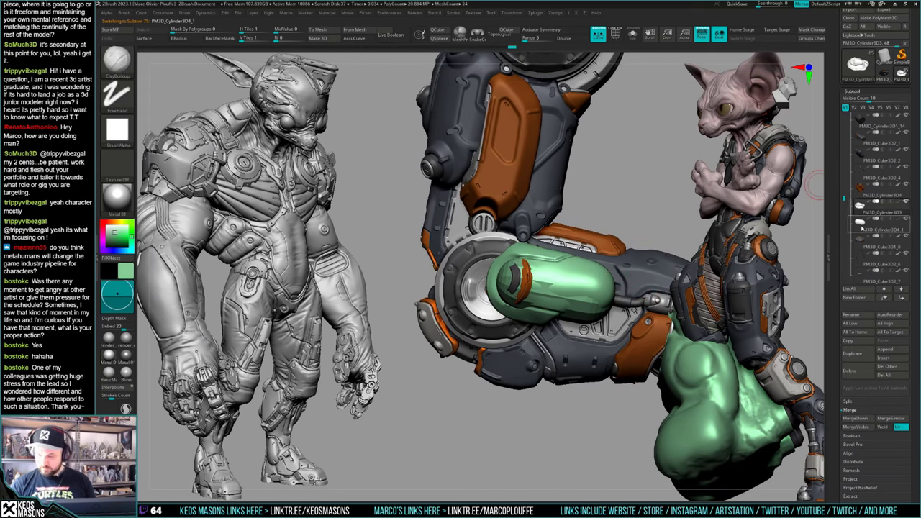
Step: Isolate the capsule with its wireframe visible and insert three edge loops across its middle using ZModeler
{"action": "key", "text": "alt+s"}
{"action": "key", "text": "shift+f"}
{"action": "key", "text": "shift+f"}
{"action": "key", "text": "shift+f"}
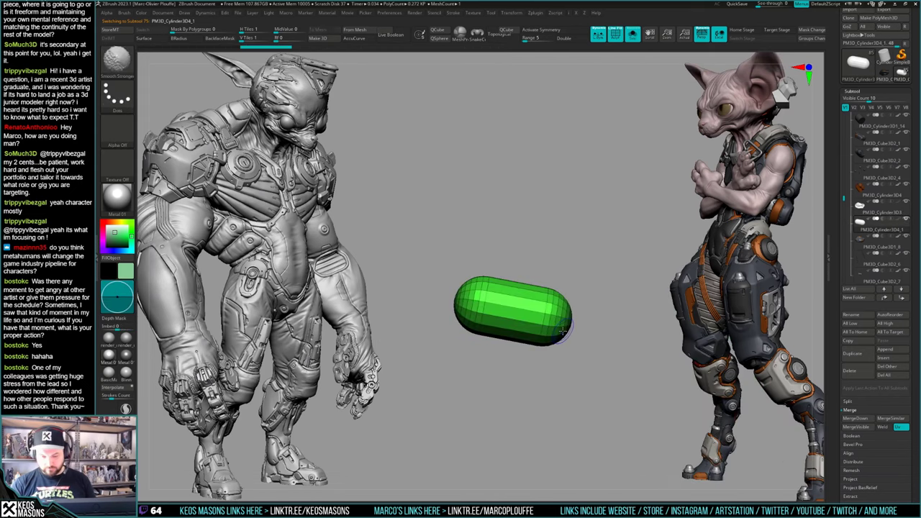
{"action": "key", "text": "shift+1"}
{"action": "left_click", "coordinate": [574, 343]}
{"action": "key", "text": "shift+f"}
{"action": "key", "text": "shift+f"}
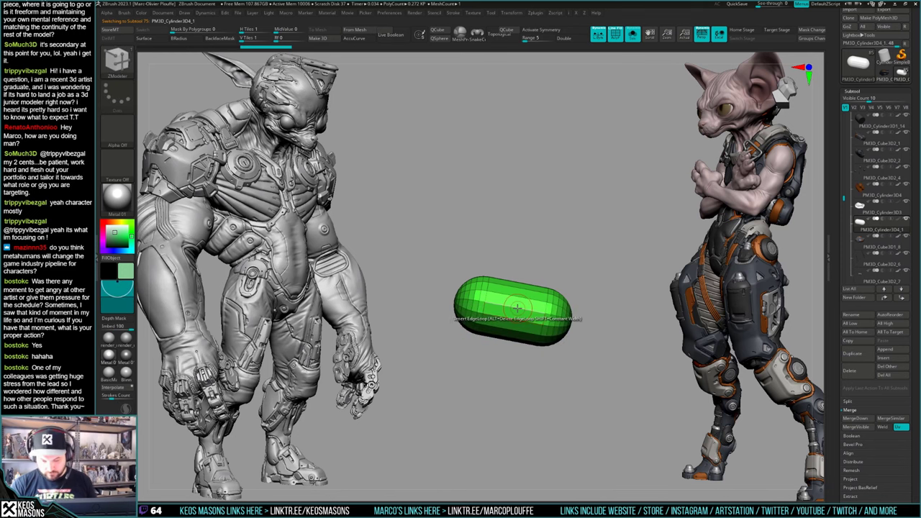
{"action": "left_click", "coordinate": [515, 311]}
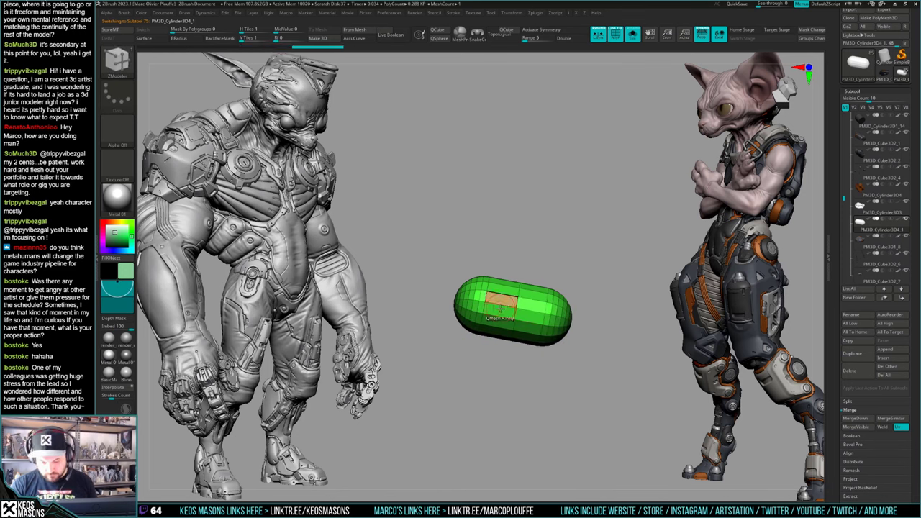
{"action": "key", "text": "ctrl+d"}
{"action": "left_click", "coordinate": [500, 307]}
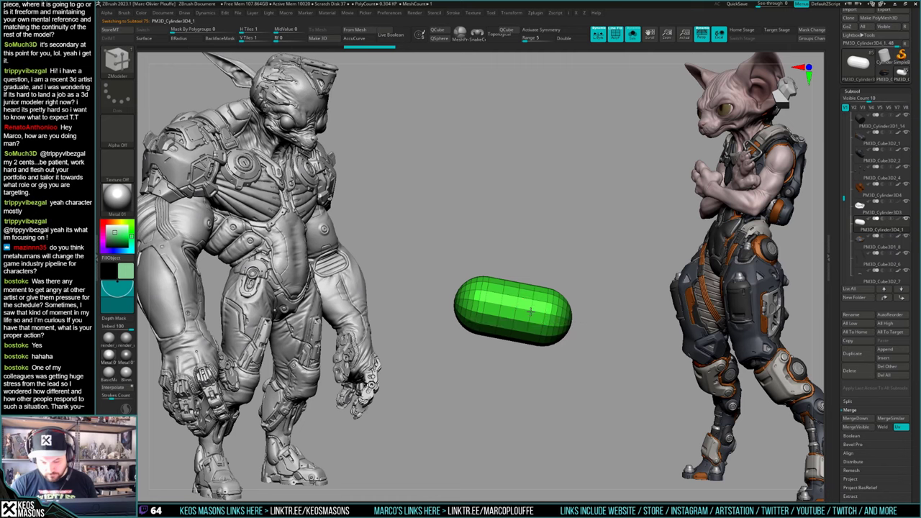
{"action": "left_click", "coordinate": [530, 312]}
{"action": "left_click_drag", "start_coordinate": [597, 348], "coordinate": [592, 331]}
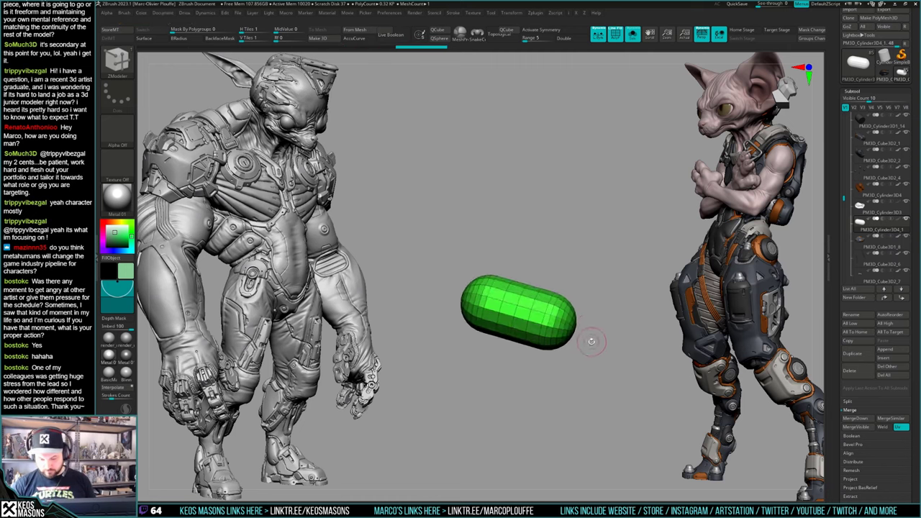
Step: Try subdividing the capsule twice after checking it in the arm, and undo both subdivisions
{"action": "mouse_move", "coordinate": [578, 316]}
{"action": "right_mouse_down", "text": "ctrl"}
{"action": "mouse_move", "coordinate": [575, 330]}
{"action": "mouse_move", "coordinate": [606, 269]}
{"action": "right_mouse_up", "text": "ctrl"}
{"action": "key", "text": "shift+f"}
{"action": "key", "text": "alt+s"}
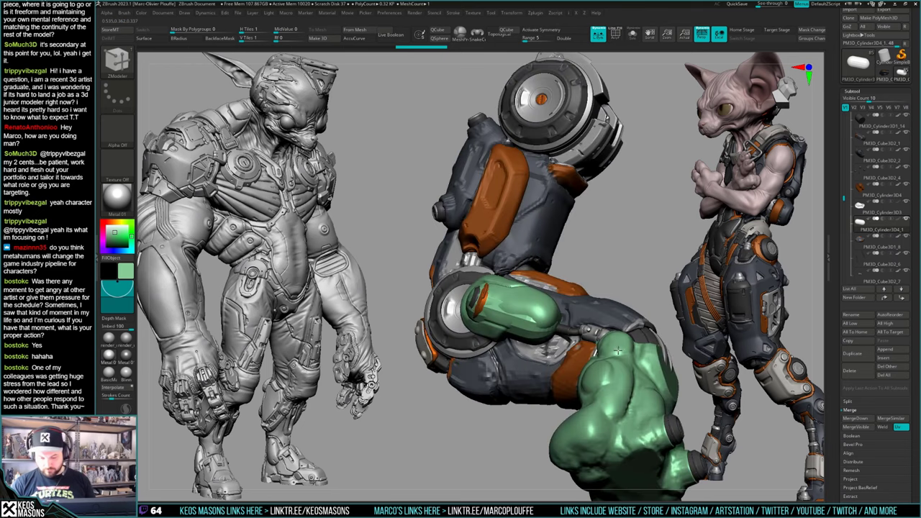
{"action": "right_click_drag", "start_coordinate": [624, 310], "coordinate": [621, 344], "text": "ctrl"}
{"action": "key", "text": "shift+f"}
{"action": "key", "text": "alt+s"}
{"action": "key", "text": "ctrl+d"}
{"action": "key", "text": "ctrl+d"}
{"action": "key", "text": "shift+f"}
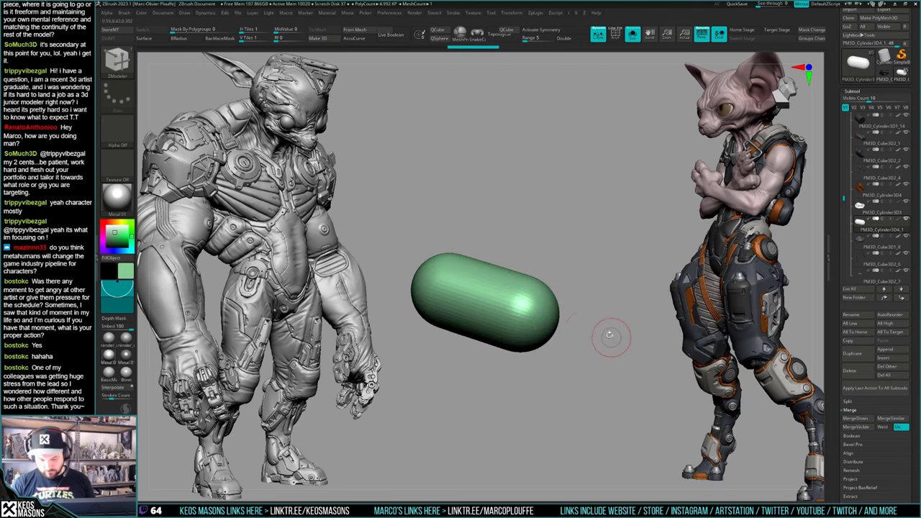
{"action": "key", "text": "shift+f"}
{"action": "key", "text": "shift+f"}
{"action": "key", "text": "ctrl+z"}
{"action": "key", "text": "ctrl+z"}
{"action": "key", "text": "shift+f"}
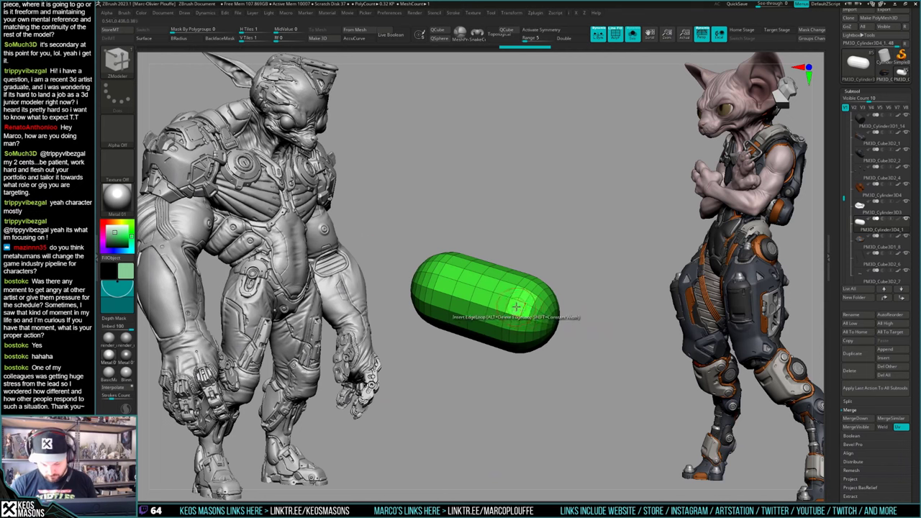
Step: Delete the added edge loops from the capsule's middle and subdivide the capsule twice
{"action": "left_click", "coordinate": [537, 312], "text": "alt"}
{"action": "key", "text": "ctrl+d"}
{"action": "key", "text": "ctrl+d"}
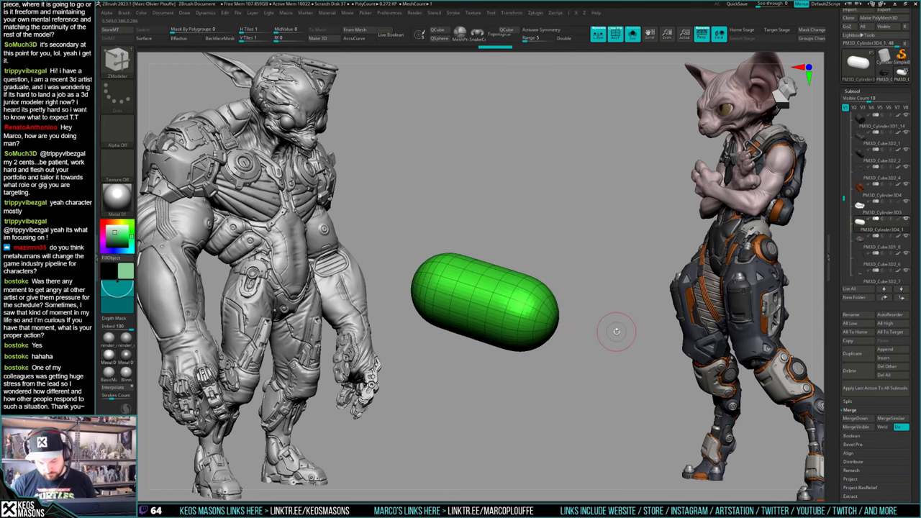
{"action": "key", "text": "shift+f"}
{"action": "right_click_drag", "start_coordinate": [615, 338], "coordinate": [614, 334], "text": "ctrl"}
{"action": "key", "text": "alt+s"}
{"action": "key", "text": "ctrl+z"}
{"action": "key", "text": "alt+s"}
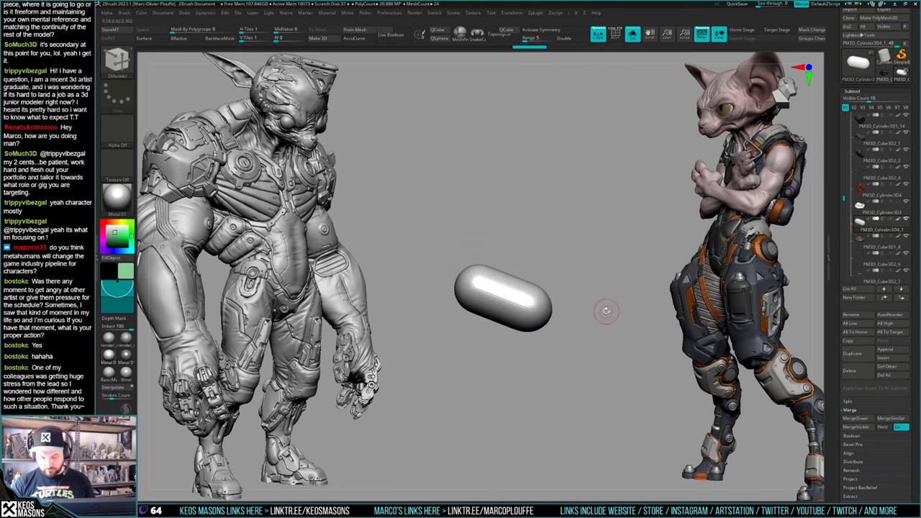
Step: Sample the dark blue-grey of the arm's armour and fill the capsule with that colour and the render_mat2 material
{"action": "key", "text": "alt+s"}
{"action": "key", "text": "space"}
{"action": "key", "text": "c"}
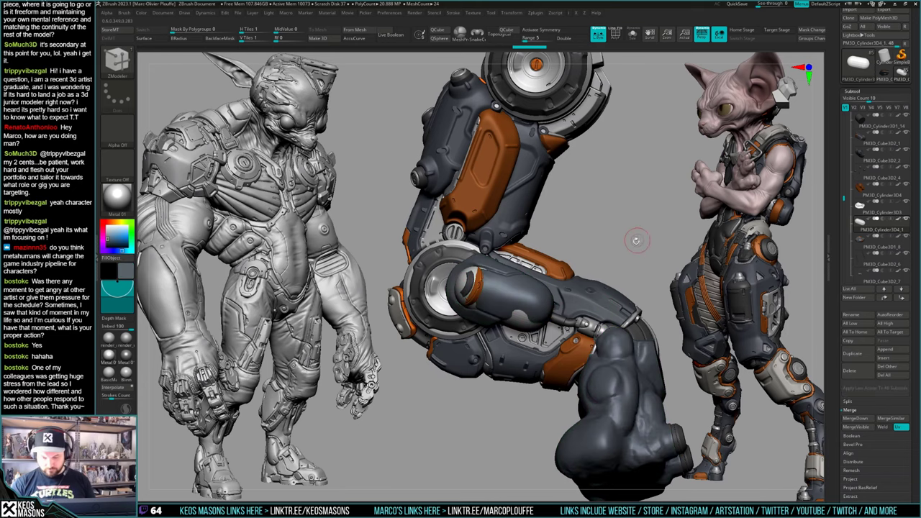
{"action": "key", "text": "space"}
{"action": "left_click", "coordinate": [646, 279]}
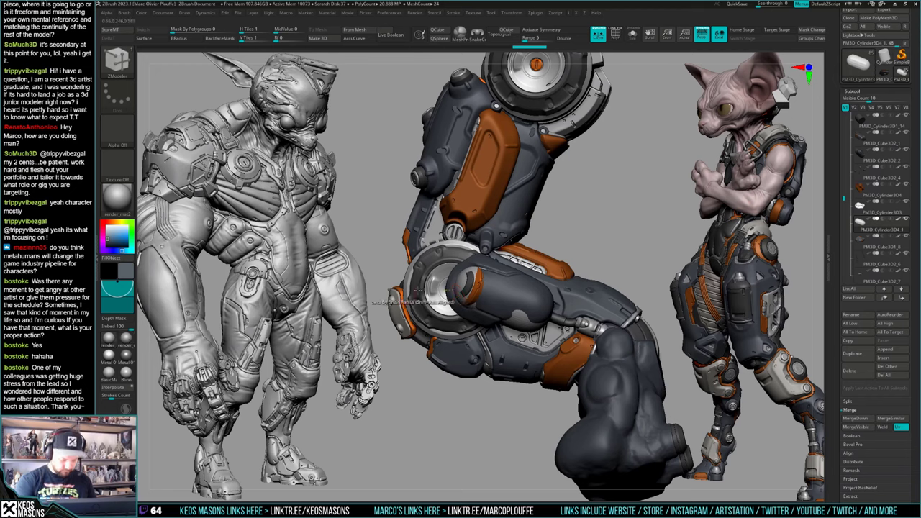
{"action": "key", "text": "space"}
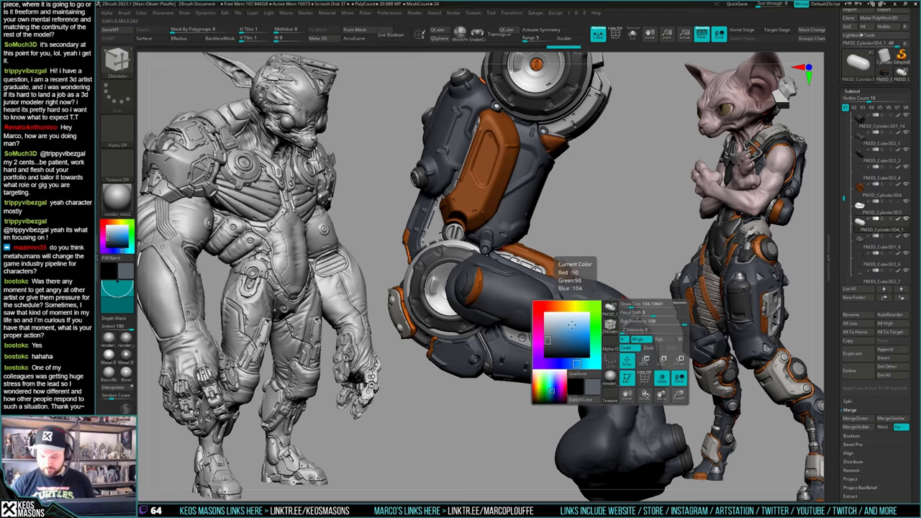
{"action": "left_click", "coordinate": [565, 324]}
{"action": "left_click", "coordinate": [595, 325]}
{"action": "left_click", "coordinate": [639, 339]}
{"action": "key", "text": "shift+s"}
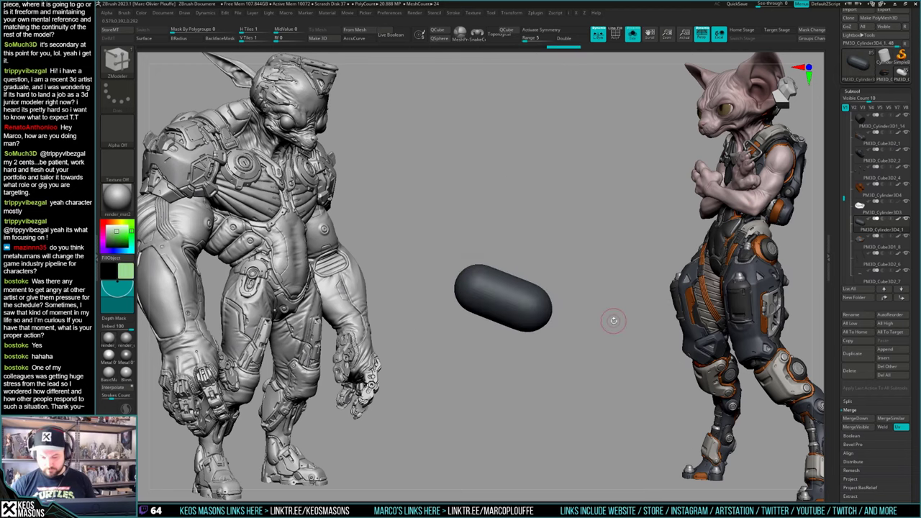
Step: Apply the capsule's smooth subdivision as real geometry in the isolated view
{"action": "key", "text": "1"}
{"action": "left_click", "coordinate": [623, 319]}
{"action": "key", "text": "shift+f"}
{"action": "key", "text": "shift+f"}
{"action": "right_click_drag", "start_coordinate": [533, 338], "coordinate": [535, 333], "text": "ctrl"}
{"action": "key", "text": "g"}
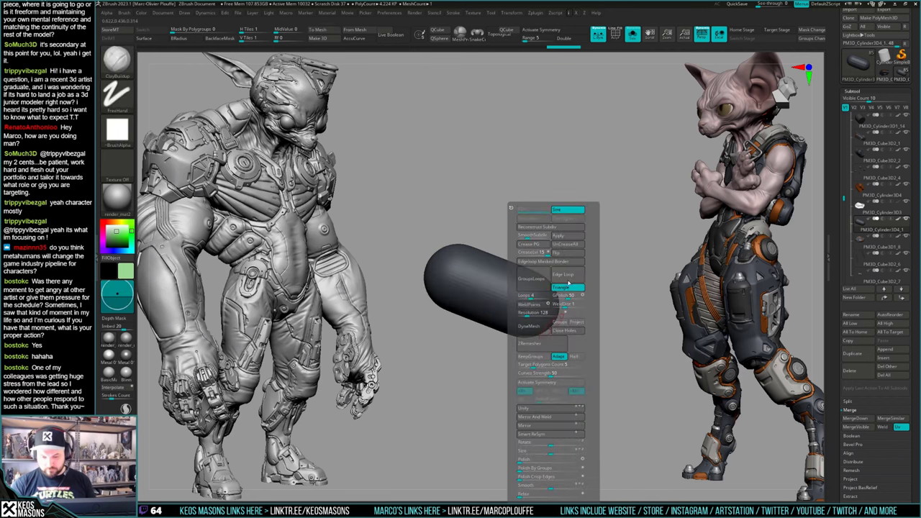
{"action": "left_click", "coordinate": [568, 235]}
{"action": "key", "text": "Up"}
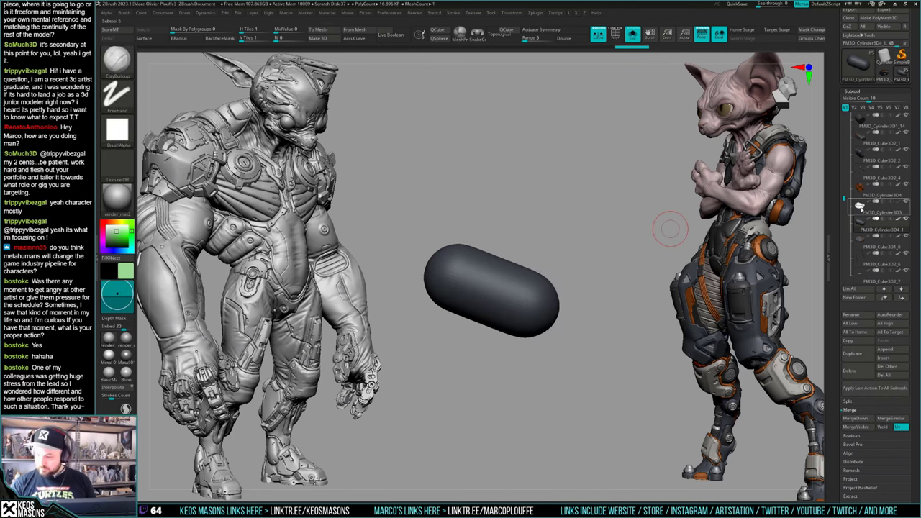
Step: Show the whole arm, activate the original forearm cylinder PM3D_Cylinder3D3 and switch to the Orb_Cracks brush
{"action": "key", "text": "shift+s"}
{"action": "mouse_move", "coordinate": [520, 330]}
{"action": "right_mouse_down"}
{"action": "mouse_move", "coordinate": [594, 331]}
{"action": "mouse_move", "coordinate": [612, 320]}
{"action": "mouse_move", "coordinate": [568, 317]}
{"action": "mouse_move", "coordinate": [553, 336]}
{"action": "mouse_move", "coordinate": [565, 328]}
{"action": "right_mouse_up"}
{"action": "key", "text": "1"}
{"action": "left_click", "coordinate": [616, 265]}
{"action": "right_click", "coordinate": [552, 335]}
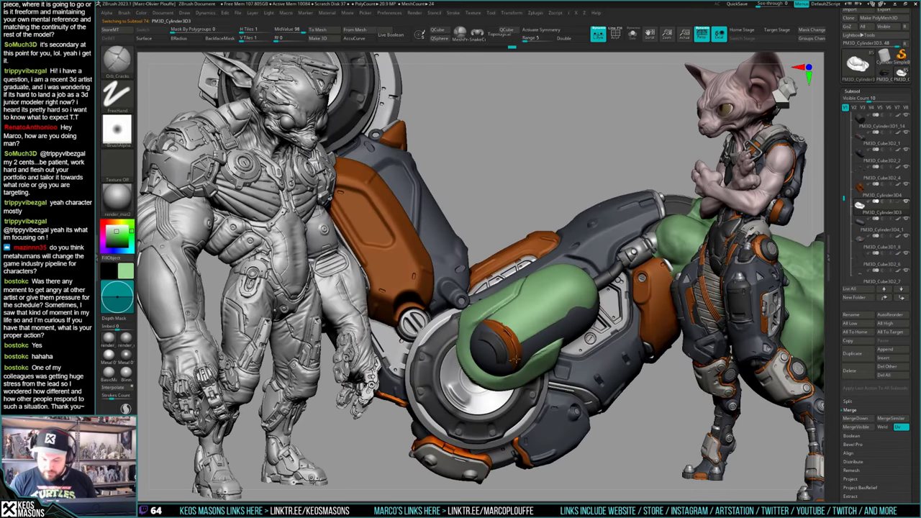
Step: Carve the original forearm cylinder down to an angular bracket that wraps around the elbow end of the capsule
{"action": "right_click_drag", "start_coordinate": [506, 325], "coordinate": [523, 305]}
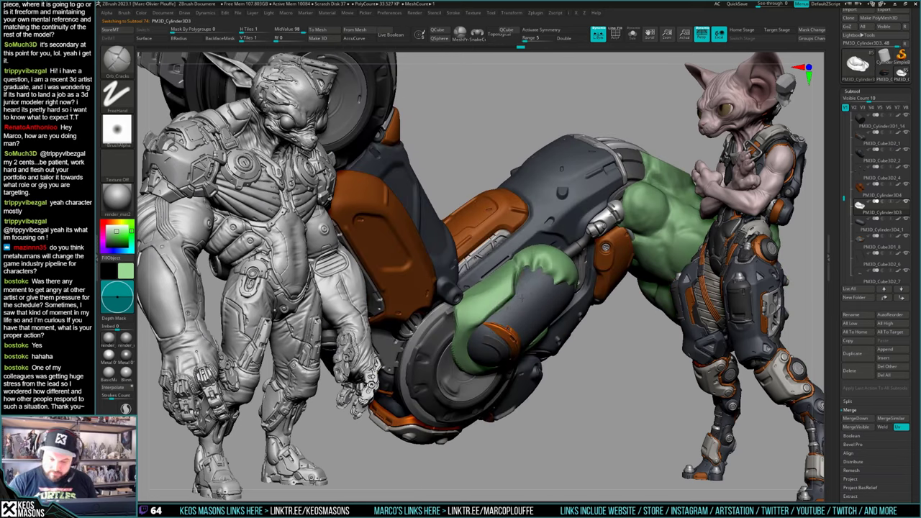
{"action": "right_click_drag", "start_coordinate": [527, 263], "coordinate": [589, 240]}
{"action": "right_click", "coordinate": [555, 318]}
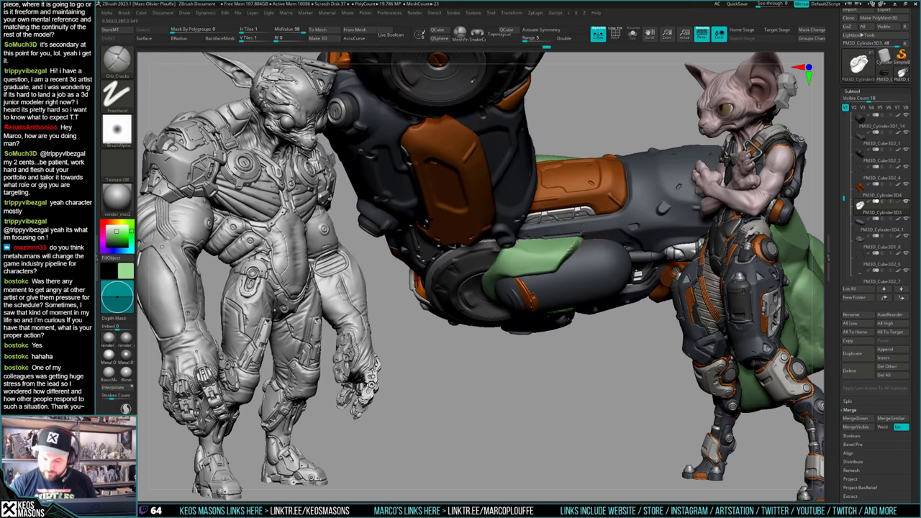
{"action": "left_click_drag", "start_coordinate": [582, 251], "coordinate": [575, 243]}
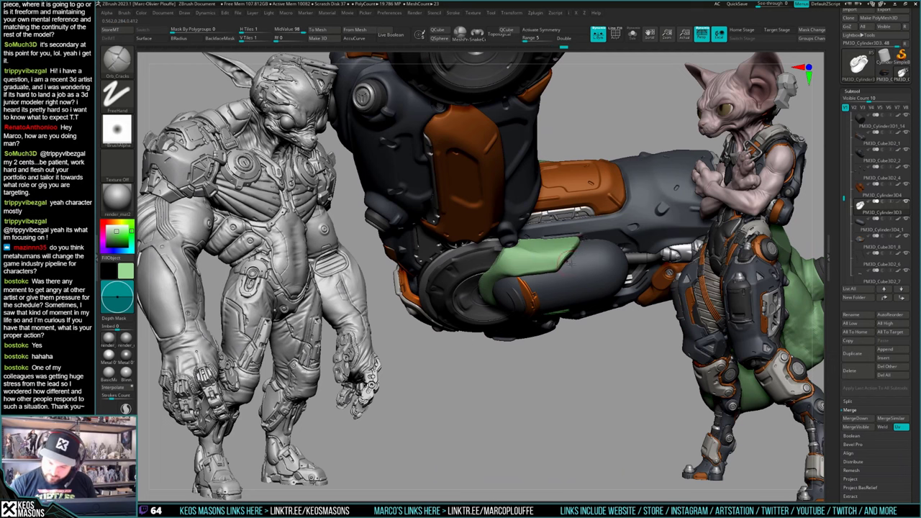
{"action": "mouse_move", "coordinate": [587, 239]}
{"action": "right_mouse_down"}
{"action": "mouse_move", "coordinate": [598, 272]}
{"action": "mouse_move", "coordinate": [584, 285]}
{"action": "mouse_move", "coordinate": [590, 296]}
{"action": "mouse_move", "coordinate": [610, 265]}
{"action": "right_mouse_up"}
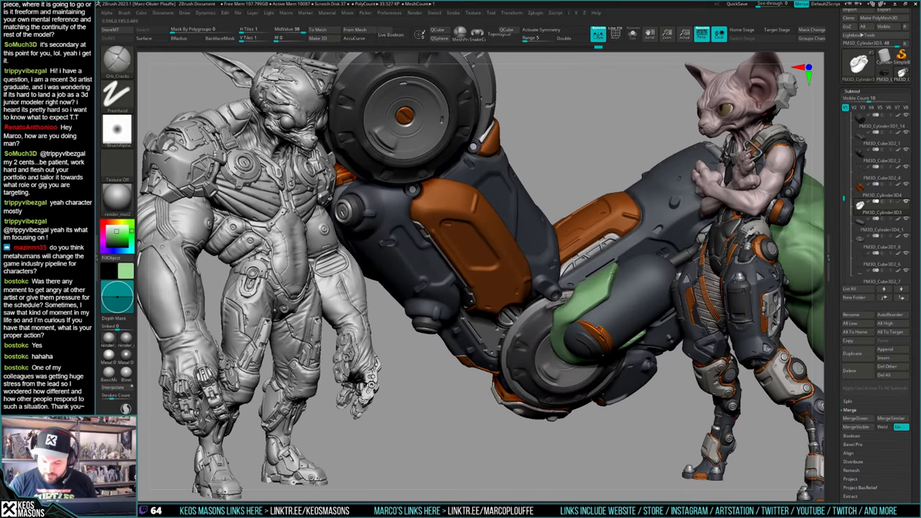
{"action": "left_click_drag", "start_coordinate": [569, 301], "coordinate": [557, 308]}
{"action": "right_click_drag", "start_coordinate": [567, 296], "coordinate": [578, 264]}
Step: Flatten and sharpen the bracket's faces and edges around the capsule with the hPolish brush
{"action": "key", "text": "space"}
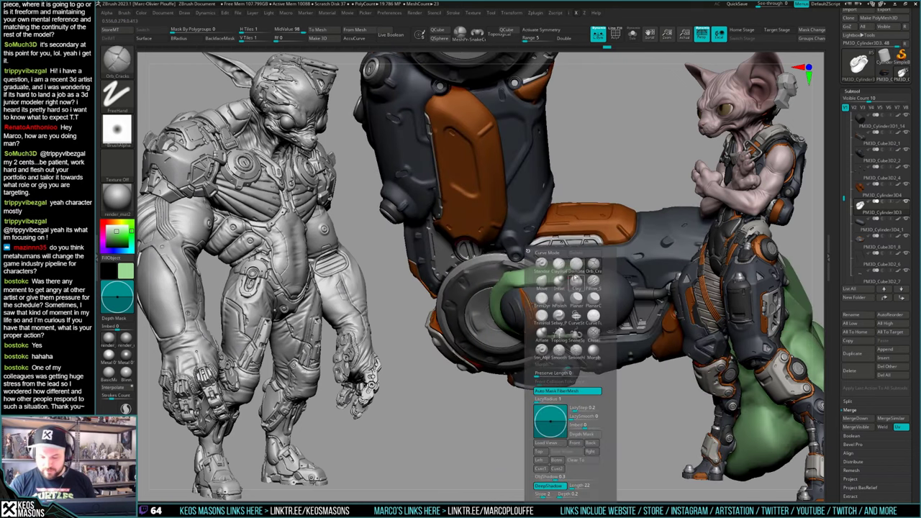
{"action": "left_click", "coordinate": [564, 304]}
{"action": "mouse_move", "coordinate": [564, 304]}
{"action": "right_mouse_down"}
{"action": "mouse_move", "coordinate": [537, 318]}
{"action": "mouse_move", "coordinate": [576, 253]}
{"action": "mouse_move", "coordinate": [609, 259]}
{"action": "mouse_move", "coordinate": [594, 248]}
{"action": "right_mouse_up"}
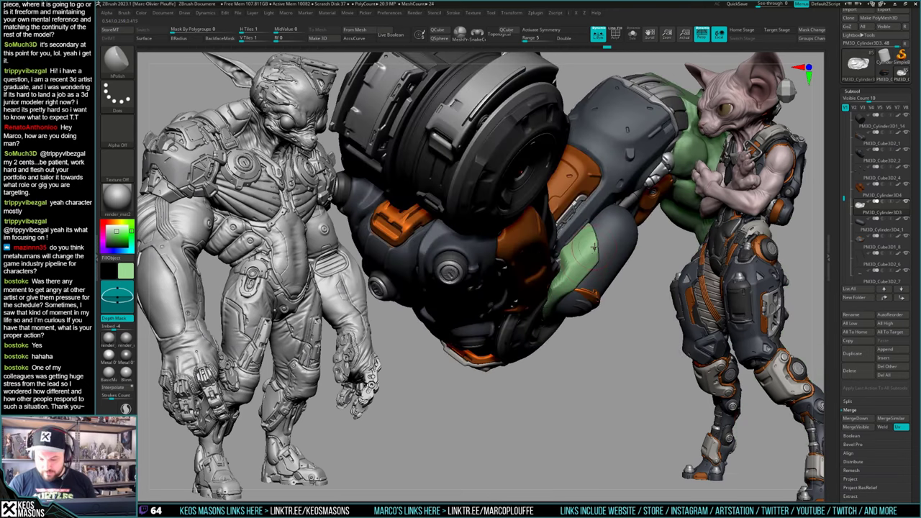
{"action": "left_click_drag", "start_coordinate": [566, 286], "coordinate": [576, 267]}
{"action": "mouse_move", "coordinate": [576, 266]}
{"action": "right_mouse_down"}
{"action": "mouse_move", "coordinate": [562, 261]}
{"action": "mouse_move", "coordinate": [588, 252]}
{"action": "mouse_move", "coordinate": [586, 234]}
{"action": "mouse_move", "coordinate": [646, 301]}
{"action": "mouse_move", "coordinate": [620, 268]}
{"action": "mouse_move", "coordinate": [603, 288]}
{"action": "right_mouse_up"}
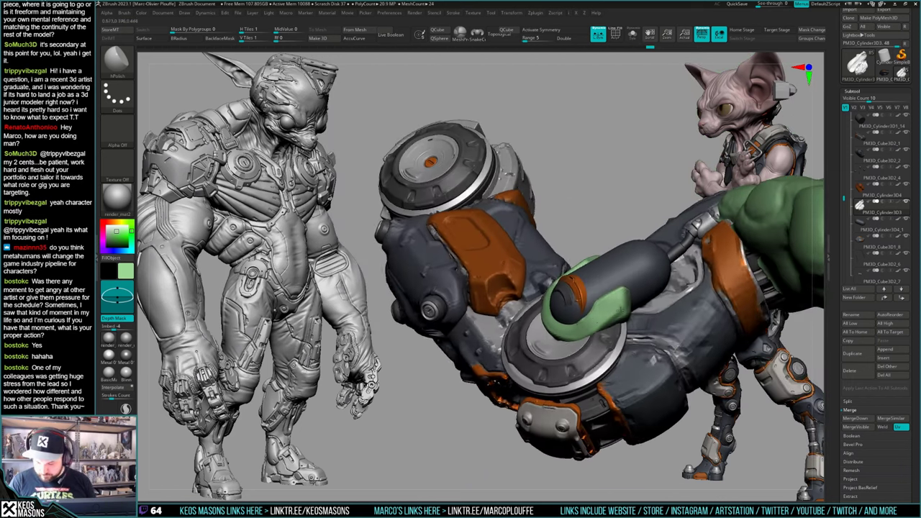
{"action": "left_click_drag", "start_coordinate": [603, 287], "coordinate": [589, 296]}
{"action": "right_click_drag", "start_coordinate": [589, 296], "coordinate": [603, 301]}
{"action": "left_click_drag", "start_coordinate": [603, 301], "coordinate": [528, 276]}
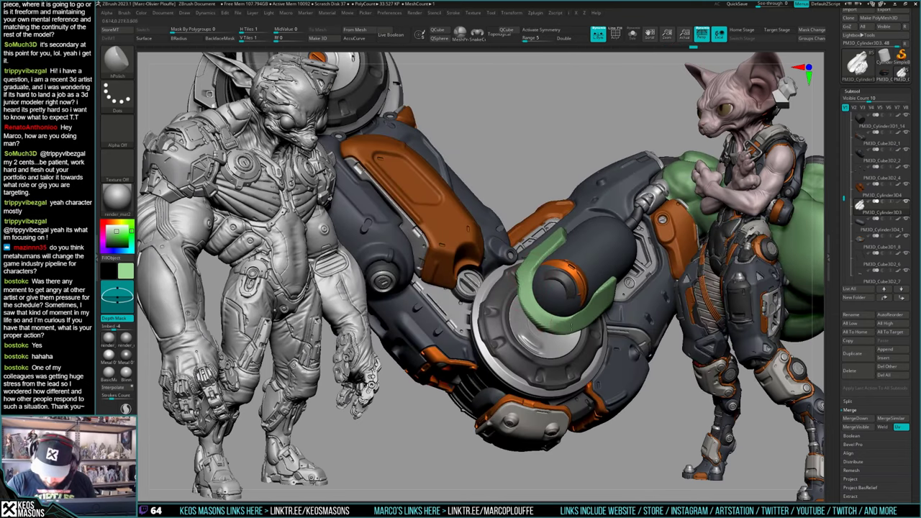
{"action": "left_click_drag", "start_coordinate": [572, 326], "coordinate": [541, 318]}
{"action": "right_click_drag", "start_coordinate": [541, 318], "coordinate": [558, 326]}
{"action": "left_click_drag", "start_coordinate": [586, 314], "coordinate": [616, 300]}
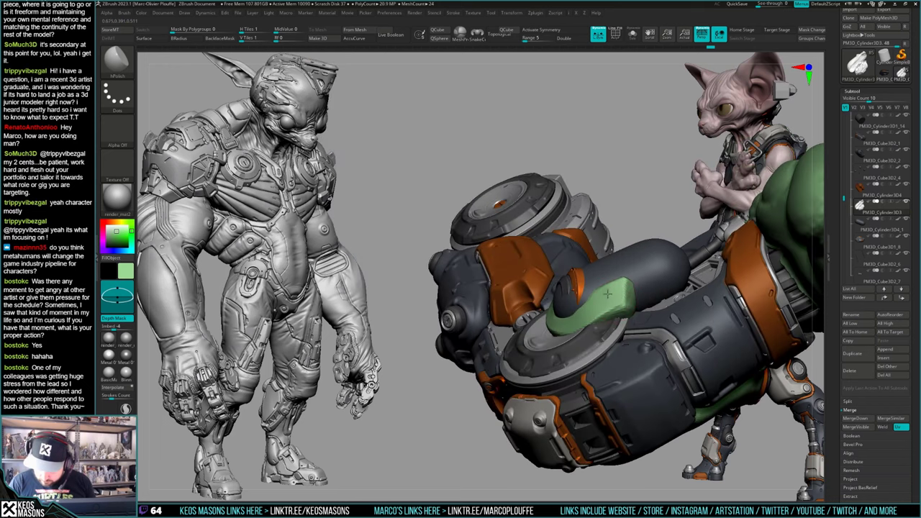
{"action": "left_click_drag", "start_coordinate": [668, 261], "coordinate": [622, 308]}
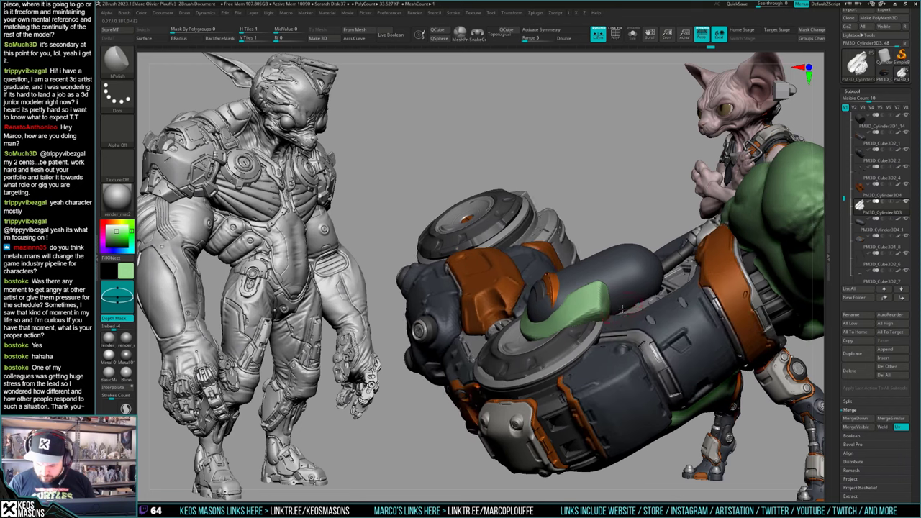
Step: Adjust the lower arm of the bracket against the elbow disc and capsule with the Move brush
{"action": "mouse_move", "coordinate": [623, 308]}
{"action": "right_mouse_down"}
{"action": "mouse_move", "coordinate": [641, 294]}
{"action": "mouse_move", "coordinate": [623, 313]}
{"action": "mouse_move", "coordinate": [615, 303]}
{"action": "mouse_move", "coordinate": [600, 324]}
{"action": "mouse_move", "coordinate": [630, 287]}
{"action": "mouse_move", "coordinate": [619, 316]}
{"action": "right_mouse_up"}
{"action": "key", "text": "b"}
{"action": "left_click", "coordinate": [614, 314]}
{"action": "key", "text": "space"}
{"action": "left_click", "coordinate": [625, 302]}
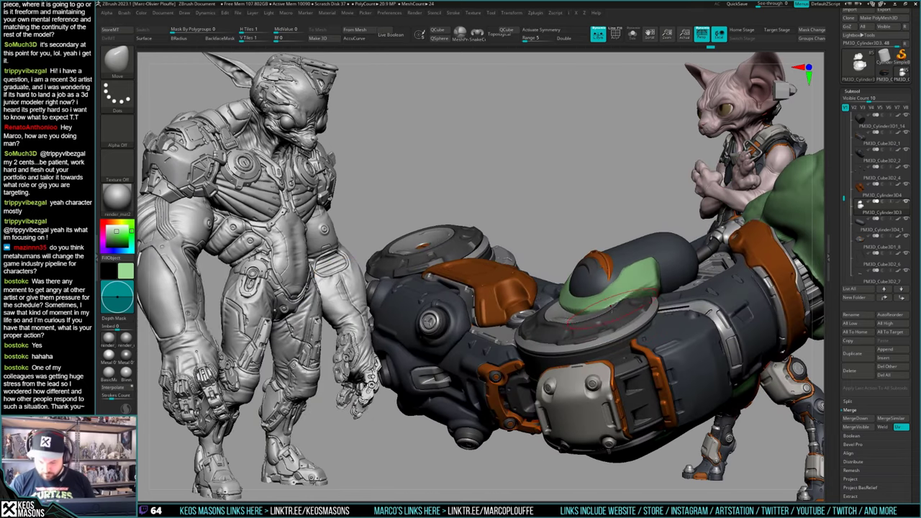
{"action": "key", "text": "space"}
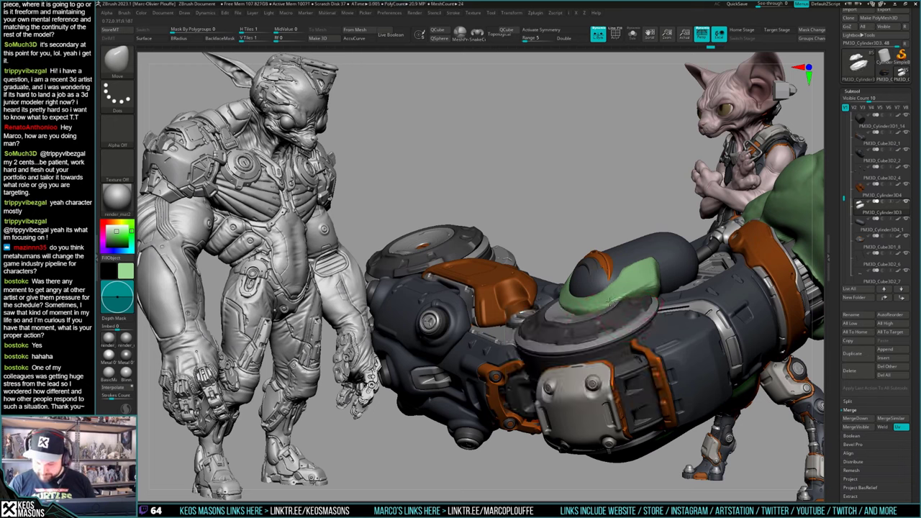
{"action": "mouse_move", "coordinate": [621, 303]}
{"action": "right_mouse_down"}
{"action": "mouse_move", "coordinate": [646, 243]}
{"action": "mouse_move", "coordinate": [653, 269]}
{"action": "right_mouse_up"}
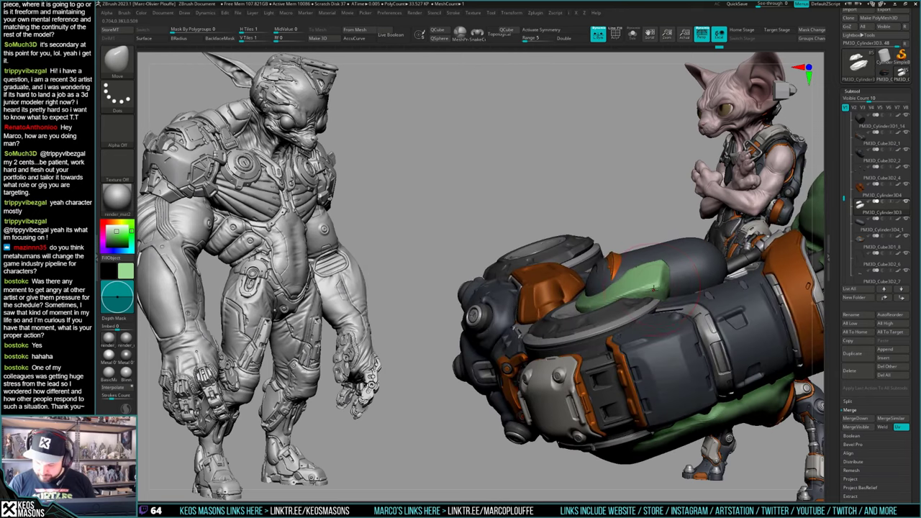
{"action": "left_click_drag", "start_coordinate": [654, 269], "coordinate": [658, 287]}
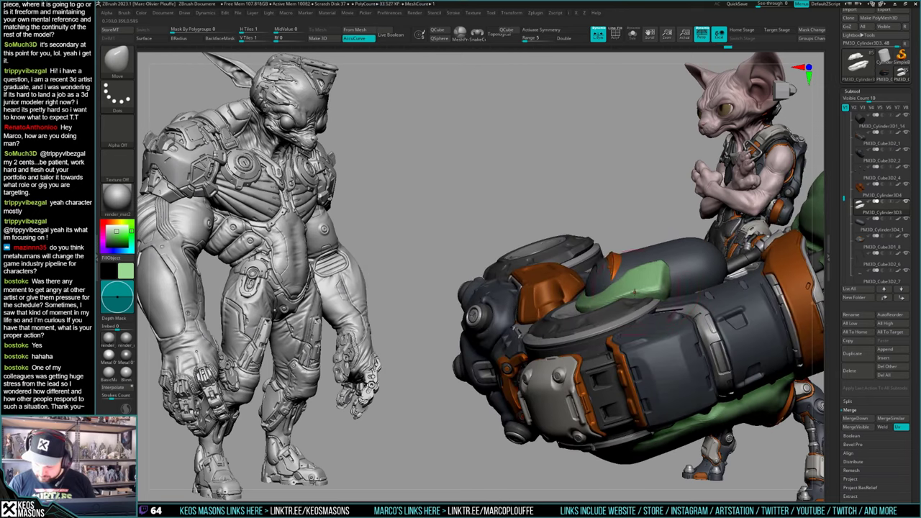
Step: Isolate the bracket mesh, try a transpose line across it and show the whole arm again
{"action": "mouse_move", "coordinate": [658, 295]}
{"action": "right_mouse_down"}
{"action": "mouse_move", "coordinate": [645, 332]}
{"action": "mouse_move", "coordinate": [680, 302]}
{"action": "mouse_move", "coordinate": [623, 317]}
{"action": "mouse_move", "coordinate": [640, 338]}
{"action": "mouse_move", "coordinate": [609, 348]}
{"action": "mouse_move", "coordinate": [621, 354]}
{"action": "right_mouse_up"}
{"action": "key", "text": "space"}
{"action": "left_click", "coordinate": [679, 298]}
{"action": "key", "text": "alt+s"}
{"action": "left_click_drag", "start_coordinate": [565, 340], "coordinate": [664, 124], "text": "ctrl+shift"}
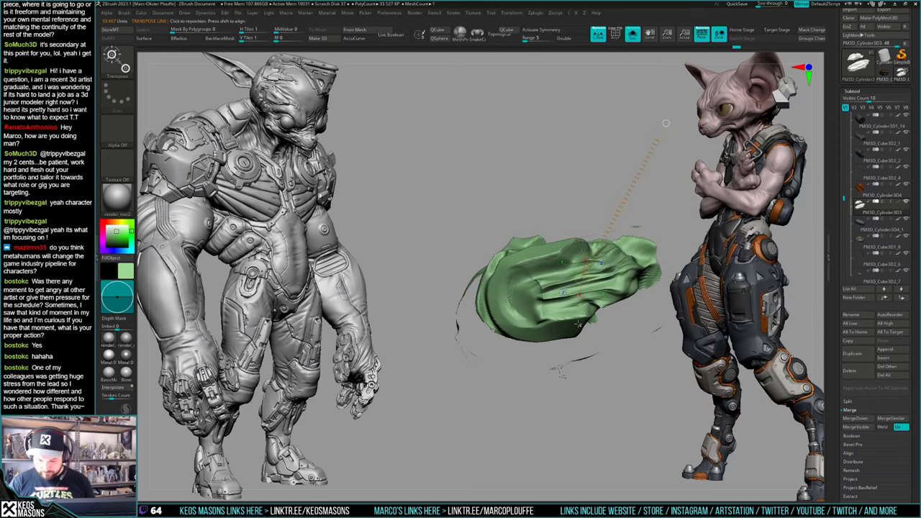
{"action": "key", "text": "alt+s"}
Step: Trim the outer edges of the bracket's lower and upper arms with ClipCurve and return to the polish brush
{"action": "right_click_drag", "start_coordinate": [608, 395], "coordinate": [613, 391]}
{"action": "key", "text": "c"}
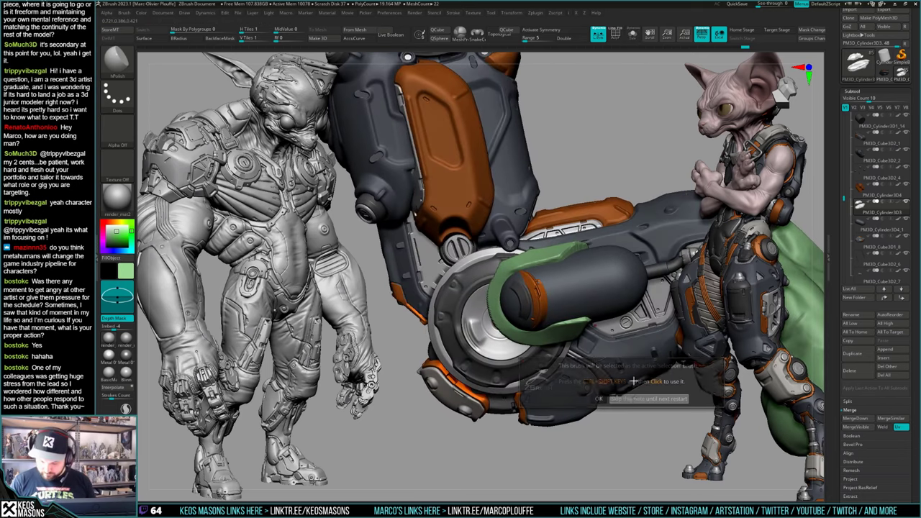
{"action": "left_click_drag", "start_coordinate": [603, 333], "coordinate": [490, 354], "text": "ctrl+shift"}
{"action": "left_click_drag", "start_coordinate": [485, 255], "coordinate": [636, 229], "text": "ctrl+shift"}
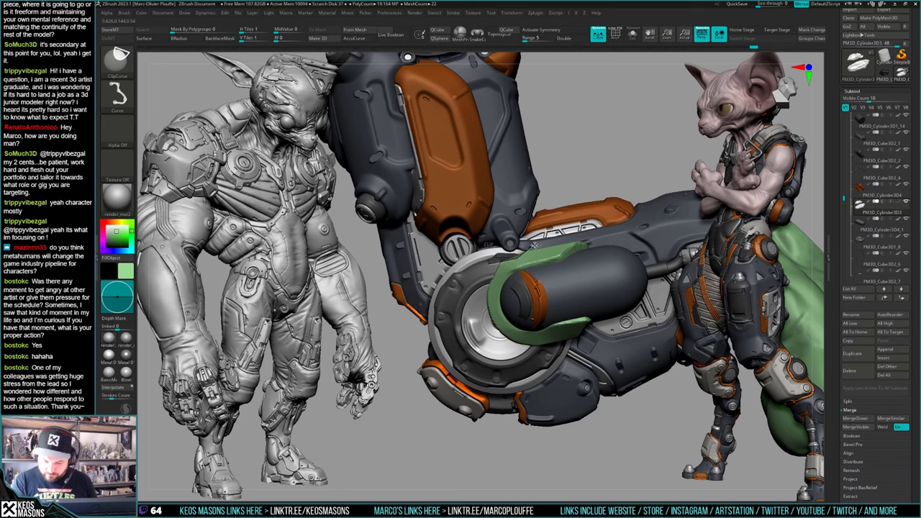
{"action": "right_click_drag", "start_coordinate": [531, 282], "coordinate": [508, 279]}
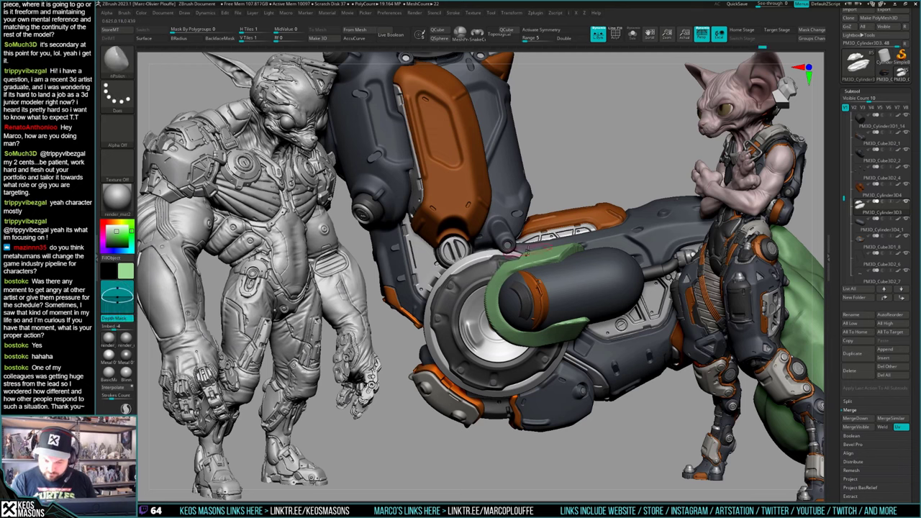
Step: Polish the bracket's curved outer edge around the capsule's orange-ringed end with the polish brush
{"action": "key", "text": "ctrl+shift"}
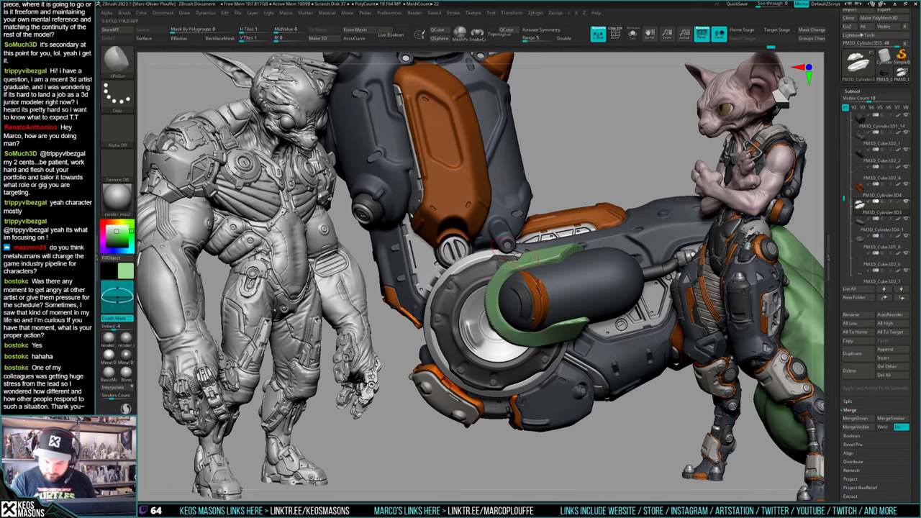
{"action": "right_click_drag", "start_coordinate": [569, 323], "coordinate": [580, 324]}
{"action": "key", "text": "space"}
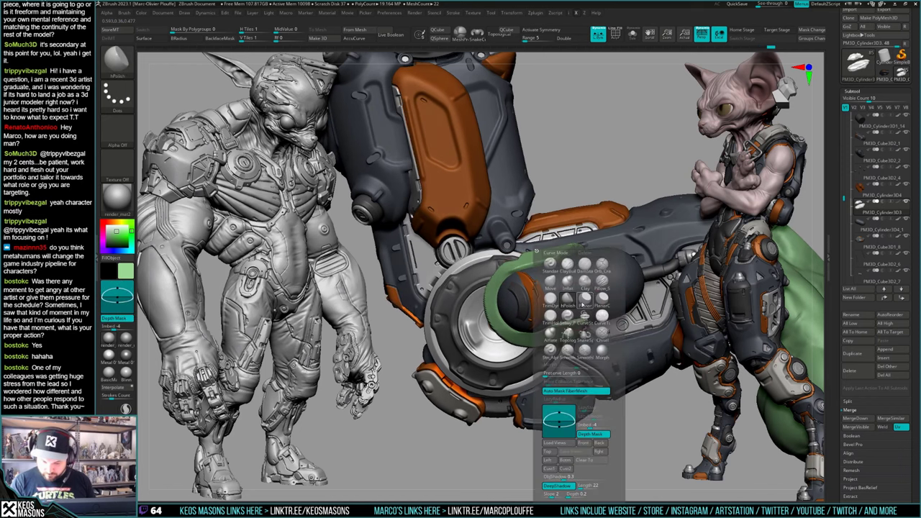
{"action": "left_click", "coordinate": [587, 292]}
{"action": "mouse_move", "coordinate": [446, 323]}
{"action": "right_mouse_down"}
{"action": "mouse_move", "coordinate": [494, 325]}
{"action": "mouse_move", "coordinate": [531, 299]}
{"action": "right_mouse_up"}
{"action": "right_click", "coordinate": [531, 299]}
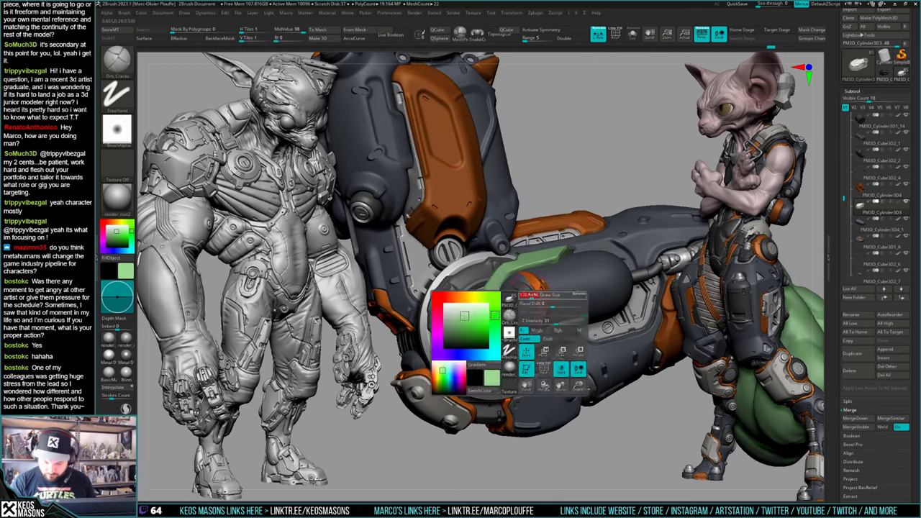
{"action": "key", "text": "space"}
{"action": "left_click", "coordinate": [531, 302]}
{"action": "left_click_drag", "start_coordinate": [493, 288], "coordinate": [501, 328]}
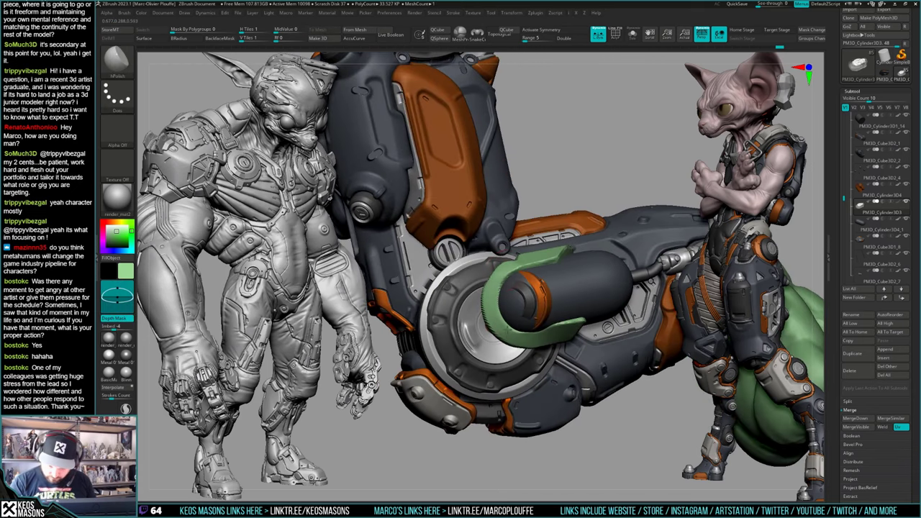
{"action": "right_click_drag", "start_coordinate": [497, 316], "coordinate": [504, 315]}
{"action": "left_click_drag", "start_coordinate": [491, 287], "coordinate": [507, 327]}
Step: Flatten the underside of the bracket's curve and the edges of its upper and lower arms with the polish brush
{"action": "mouse_move", "coordinate": [504, 317]}
{"action": "right_mouse_down"}
{"action": "mouse_move", "coordinate": [534, 313]}
{"action": "mouse_move", "coordinate": [531, 306]}
{"action": "right_mouse_up"}
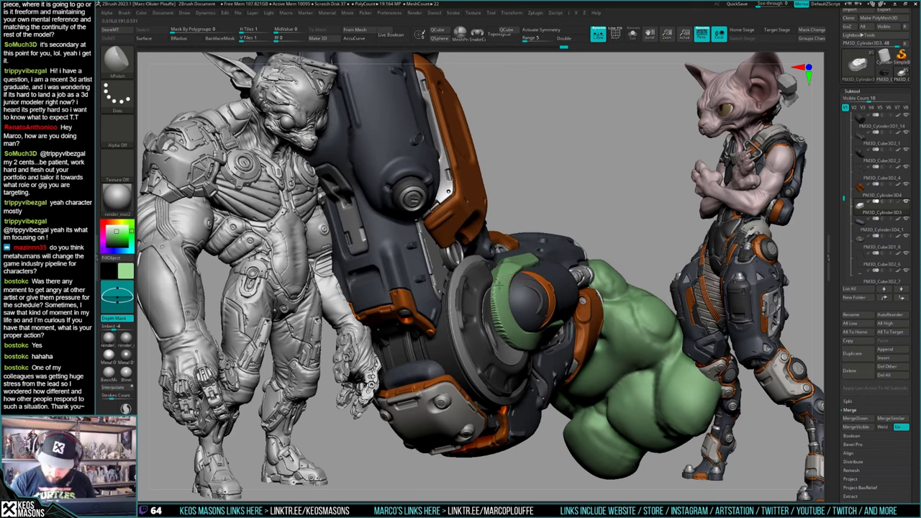
{"action": "left_click_drag", "start_coordinate": [524, 337], "coordinate": [544, 343]}
{"action": "right_click_drag", "start_coordinate": [545, 339], "coordinate": [517, 331]}
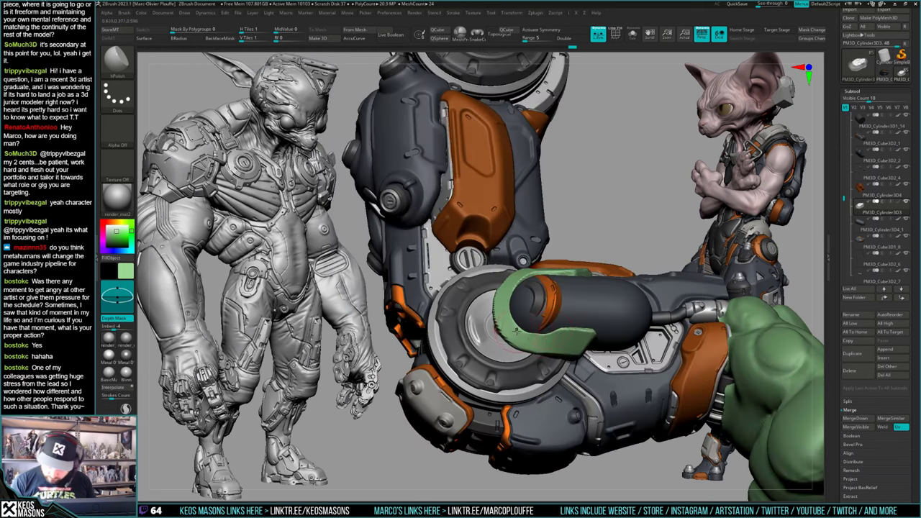
{"action": "right_click_drag", "start_coordinate": [566, 346], "coordinate": [592, 374]}
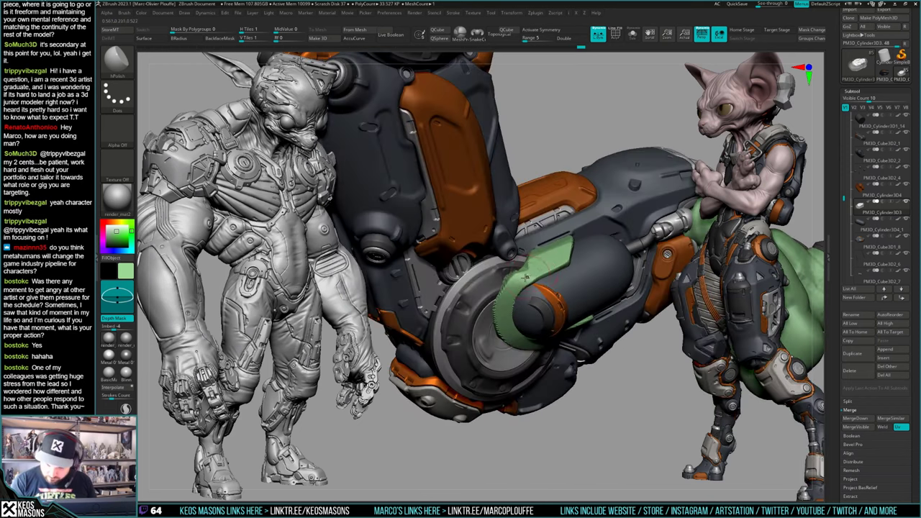
{"action": "left_click_drag", "start_coordinate": [554, 254], "coordinate": [539, 266]}
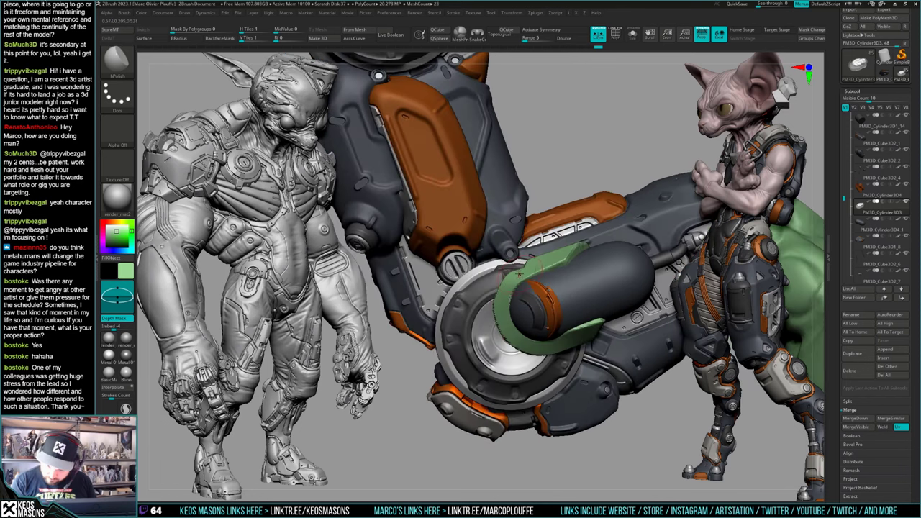
{"action": "right_click_drag", "start_coordinate": [538, 268], "coordinate": [534, 237]}
{"action": "left_click_drag", "start_coordinate": [605, 328], "coordinate": [607, 329]}
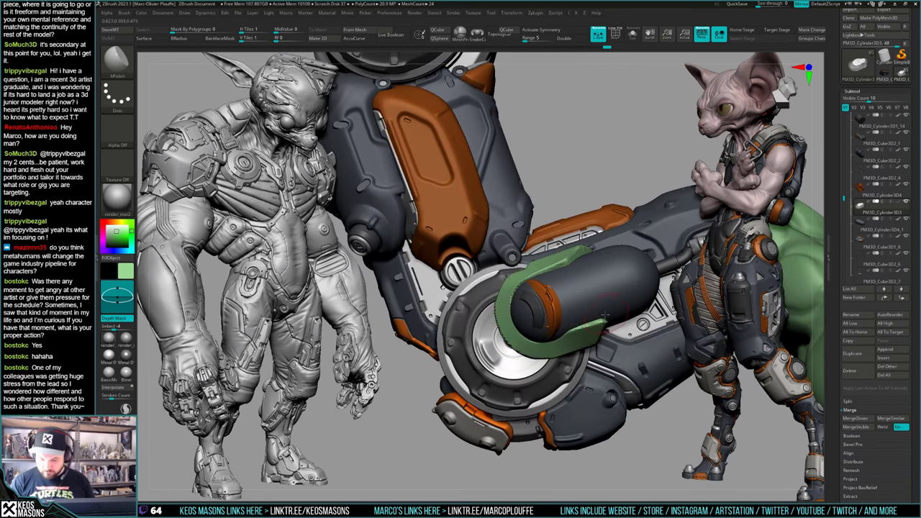
{"action": "right_click_drag", "start_coordinate": [606, 329], "coordinate": [610, 360]}
Step: Trim the tip and outer edge of the bracket's lower arm with ClipCurve
{"action": "right_click_drag", "start_coordinate": [610, 291], "coordinate": [641, 234]}
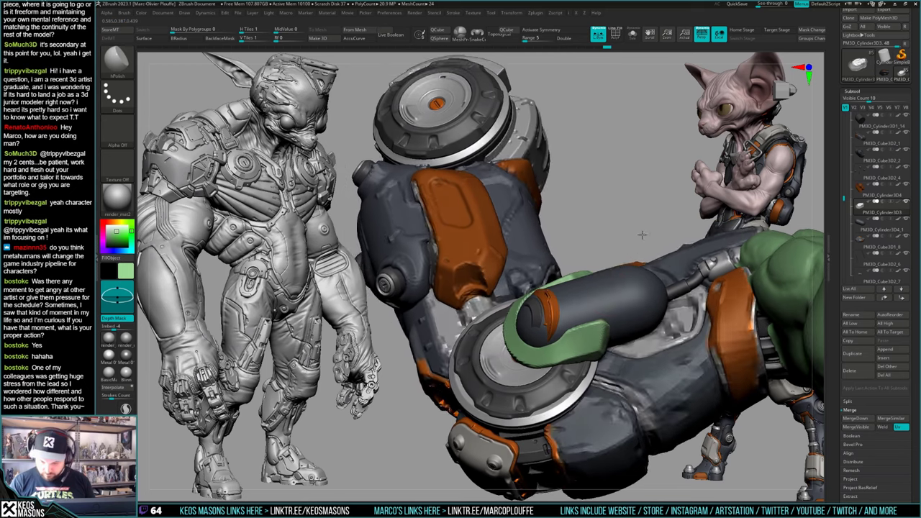
{"action": "left_click_drag", "start_coordinate": [600, 273], "coordinate": [610, 265], "text": "ctrl+shift"}
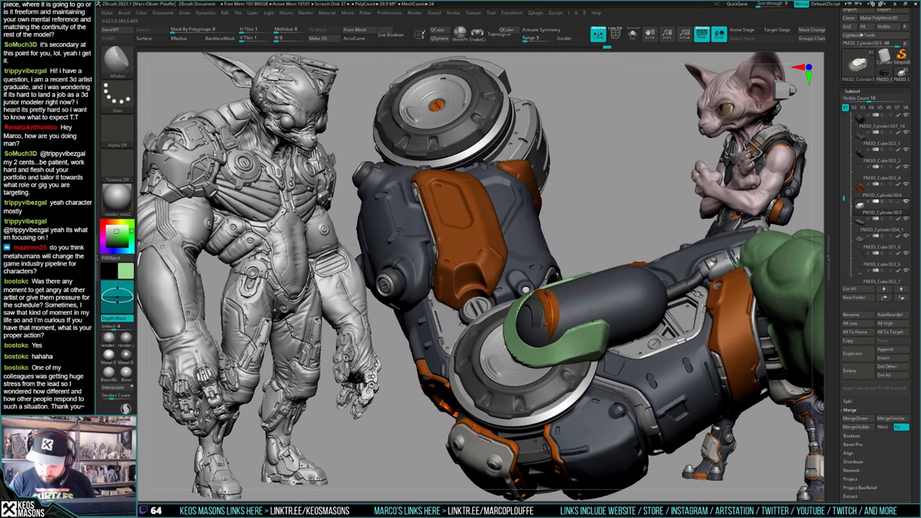
{"action": "right_click_drag", "start_coordinate": [623, 257], "coordinate": [593, 349]}
{"action": "left_click_drag", "start_coordinate": [601, 340], "coordinate": [538, 386], "text": "ctrl+shift"}
{"action": "mouse_move", "coordinate": [549, 376]}
{"action": "right_mouse_down"}
{"action": "mouse_move", "coordinate": [576, 380]}
{"action": "mouse_move", "coordinate": [589, 325]}
{"action": "mouse_move", "coordinate": [545, 310]}
{"action": "right_mouse_up"}
Step: Adjust the tip of the bracket's lower arm with the Move brush and undo the unwanted change
{"action": "key", "text": "space"}
{"action": "left_click", "coordinate": [564, 283]}
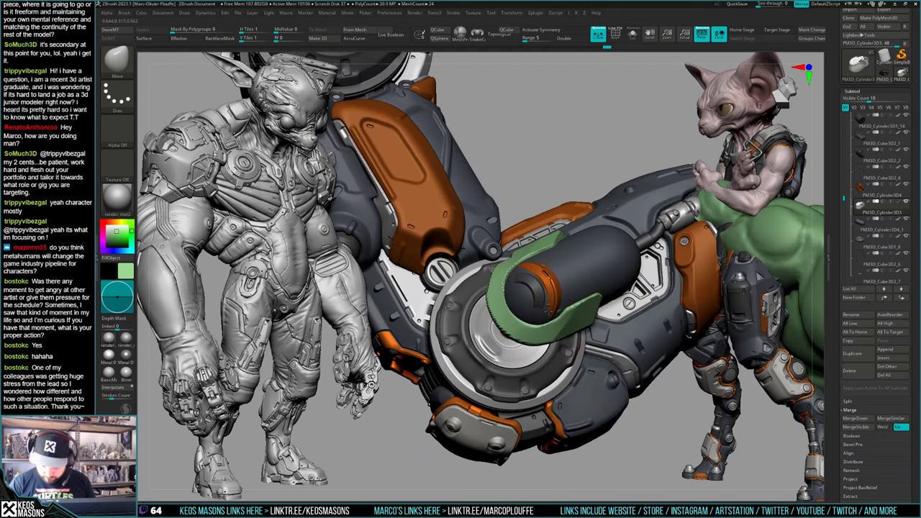
{"action": "key", "text": "ctrl+z"}
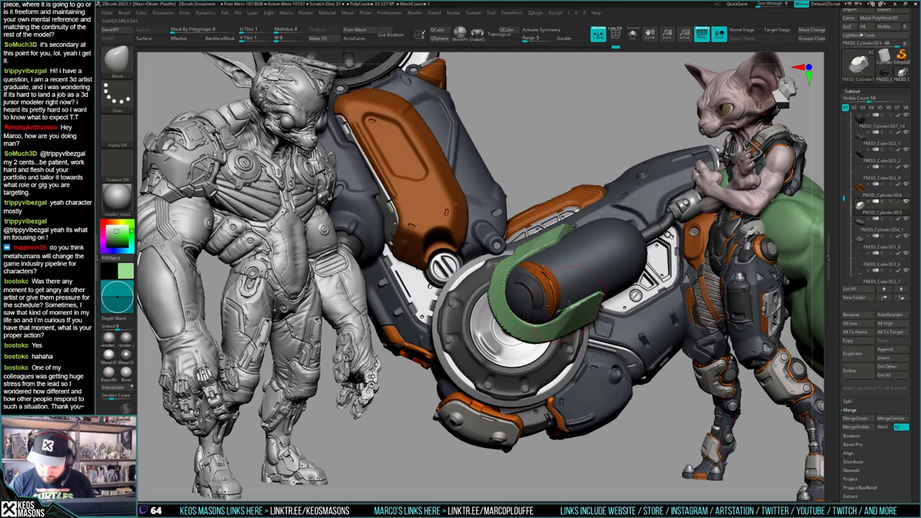
{"action": "right_click_drag", "start_coordinate": [568, 305], "coordinate": [556, 308]}
Step: Refine the edges of the bracket's lower and upper arms with a smaller Orb_Cracks brush
{"action": "key", "text": "b"}
{"action": "left_click", "coordinate": [568, 315]}
{"action": "key", "text": "space"}
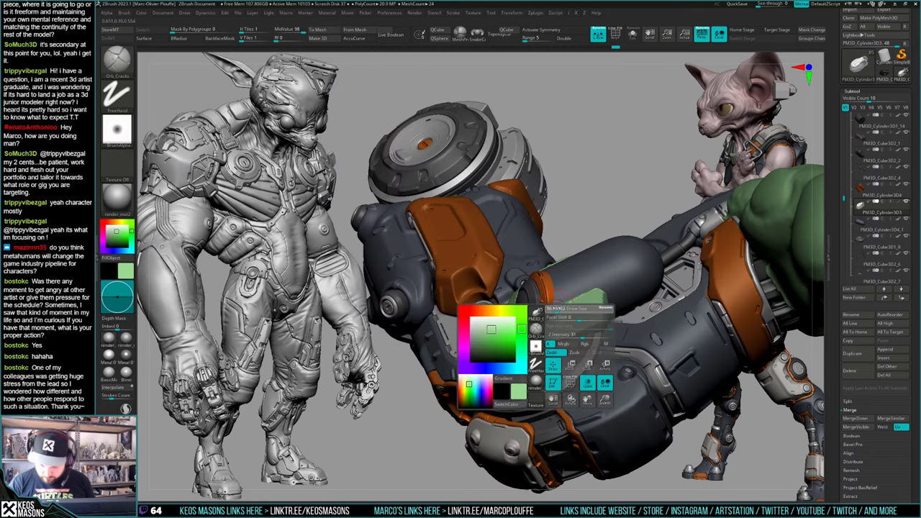
{"action": "left_click_drag", "start_coordinate": [556, 308], "coordinate": [550, 309]}
{"action": "right_click_drag", "start_coordinate": [557, 309], "coordinate": [552, 317]}
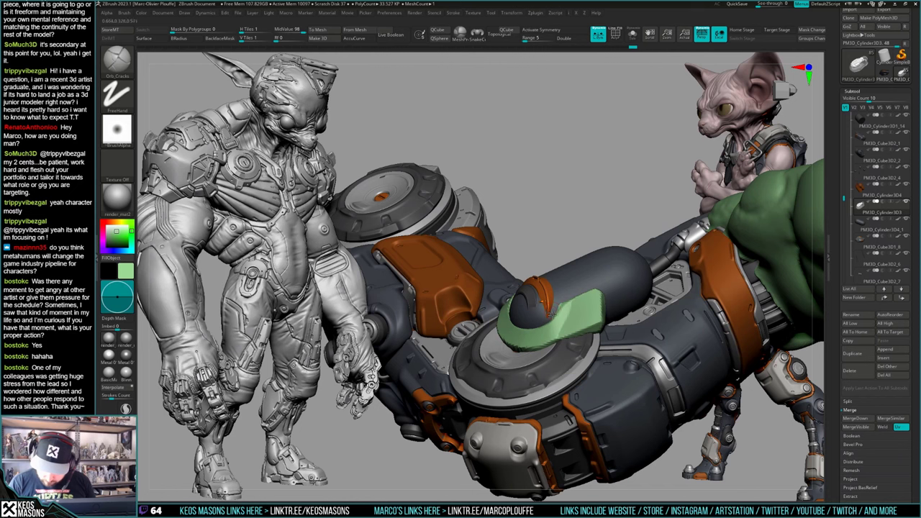
{"action": "right_click_drag", "start_coordinate": [557, 301], "coordinate": [529, 267]}
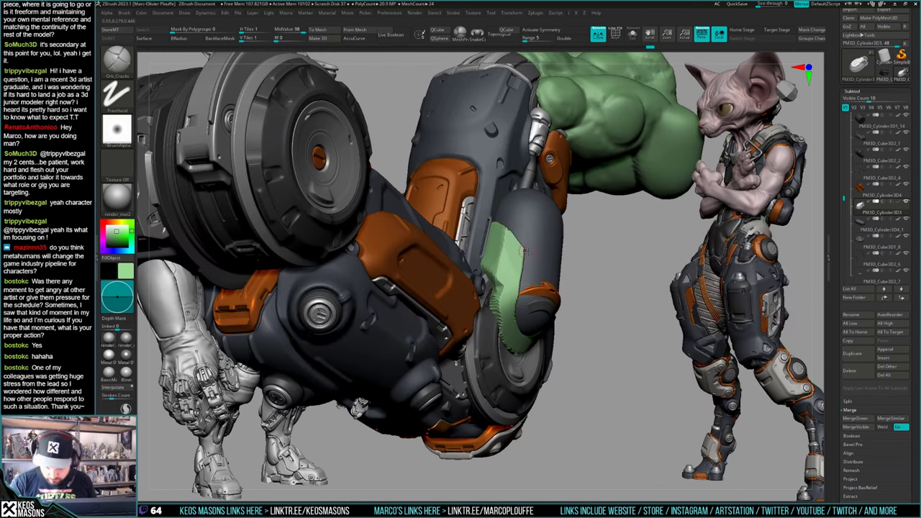
{"action": "left_click_drag", "start_coordinate": [526, 252], "coordinate": [524, 272]}
{"action": "mouse_move", "coordinate": [531, 235]}
{"action": "right_mouse_down"}
{"action": "mouse_move", "coordinate": [607, 318]}
{"action": "mouse_move", "coordinate": [580, 313]}
{"action": "mouse_move", "coordinate": [581, 338]}
{"action": "mouse_move", "coordinate": [612, 322]}
{"action": "mouse_move", "coordinate": [575, 316]}
{"action": "right_mouse_up"}
Step: Reshape the bracket's curved end around the capsule with a large Move brush
{"action": "key", "text": "q"}
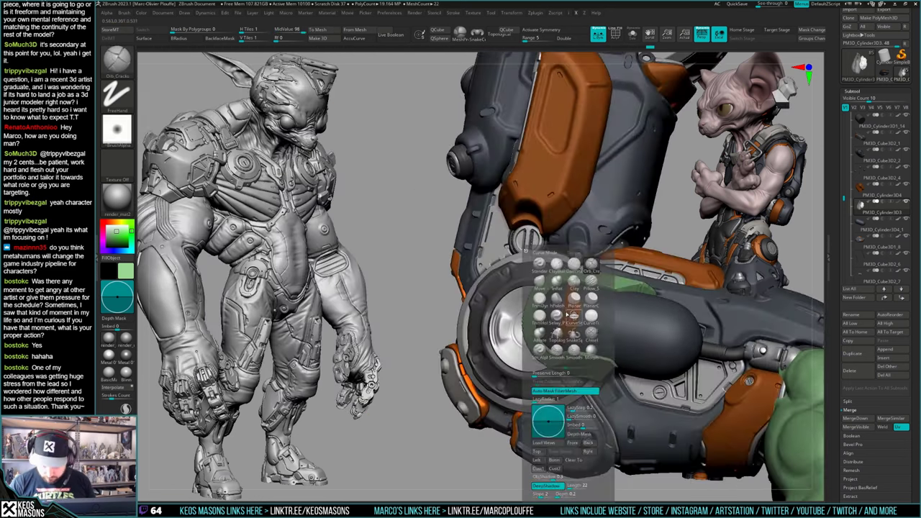
{"action": "left_click", "coordinate": [572, 306]}
{"action": "key", "text": "space"}
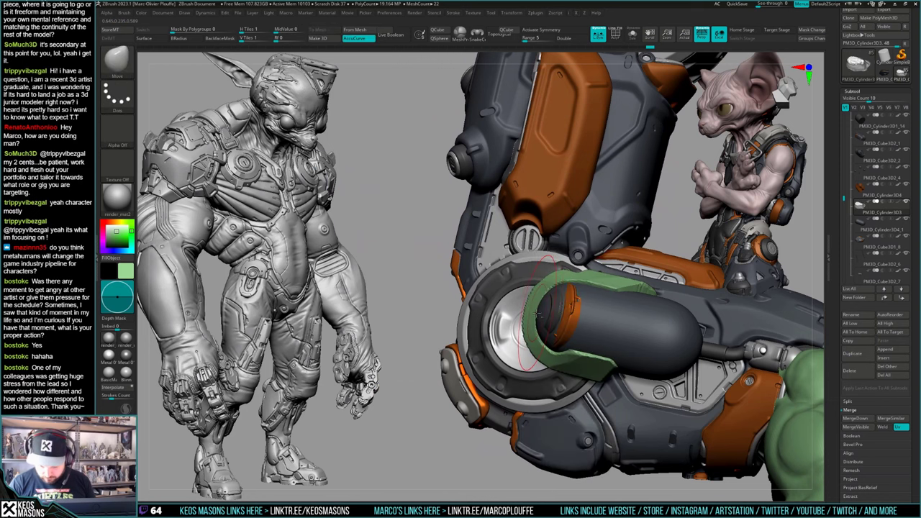
{"action": "mouse_move", "coordinate": [536, 312]}
{"action": "right_mouse_down"}
{"action": "mouse_move", "coordinate": [544, 371]}
{"action": "mouse_move", "coordinate": [664, 261]}
{"action": "mouse_move", "coordinate": [554, 346]}
{"action": "mouse_move", "coordinate": [583, 316]}
{"action": "right_mouse_up"}
Step: Work the tip and corner of the bracket's lower arm with a resized Orb_Cracks brush
{"action": "key", "text": "space"}
{"action": "key", "text": "q"}
{"action": "left_click", "coordinate": [608, 264]}
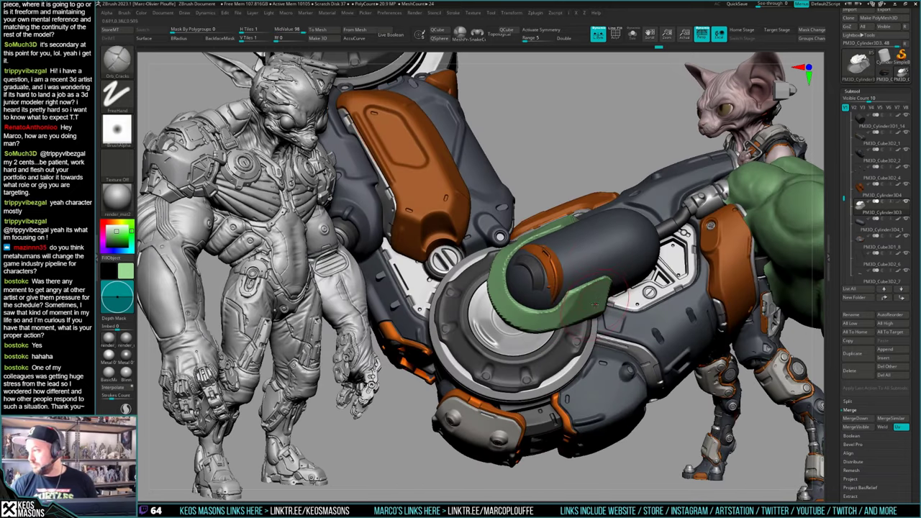
{"action": "mouse_move", "coordinate": [595, 314]}
{"action": "right_mouse_down"}
{"action": "mouse_move", "coordinate": [580, 302]}
{"action": "mouse_move", "coordinate": [593, 287]}
{"action": "mouse_move", "coordinate": [599, 301]}
{"action": "mouse_move", "coordinate": [562, 323]}
{"action": "right_mouse_up"}
{"action": "key", "text": "space"}
{"action": "right_click", "coordinate": [561, 324]}
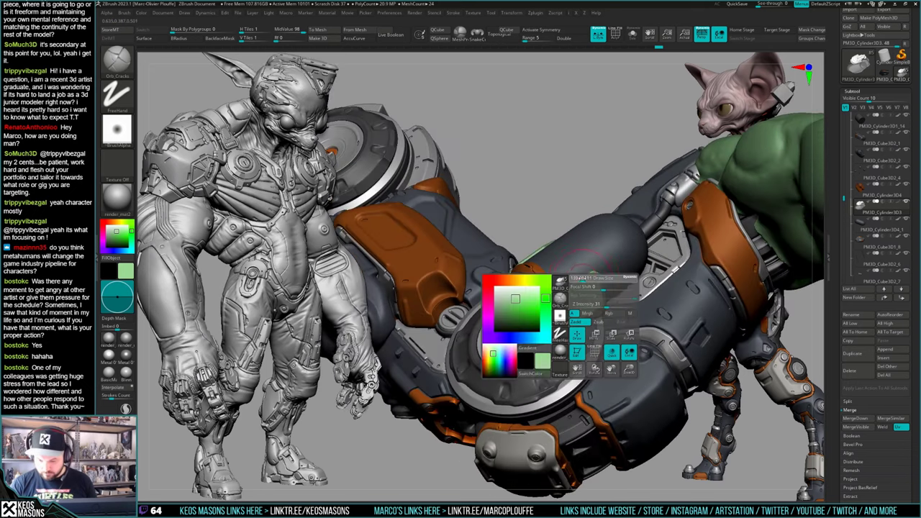
{"action": "right_click_drag", "start_coordinate": [581, 275], "coordinate": [607, 259]}
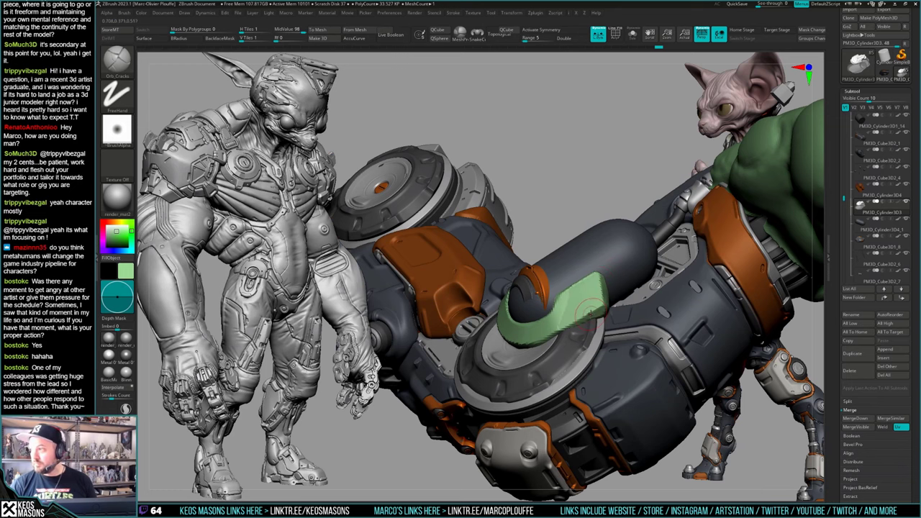
{"action": "right_click_drag", "start_coordinate": [618, 298], "coordinate": [590, 293]}
Step: Undo the last strokes on the bracket and rework the end edge of its lower arm with Orb_Cracks
{"action": "key", "text": "ctrl+z"}
{"action": "key", "text": "ctrl+z"}
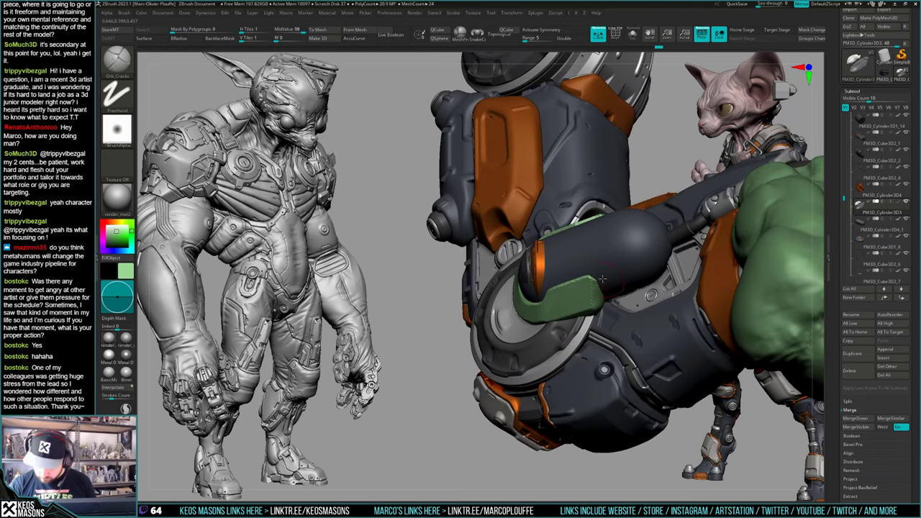
{"action": "key", "text": "ctrl+z"}
{"action": "key", "text": "ctrl+z"}
{"action": "key", "text": "ctrl+z"}
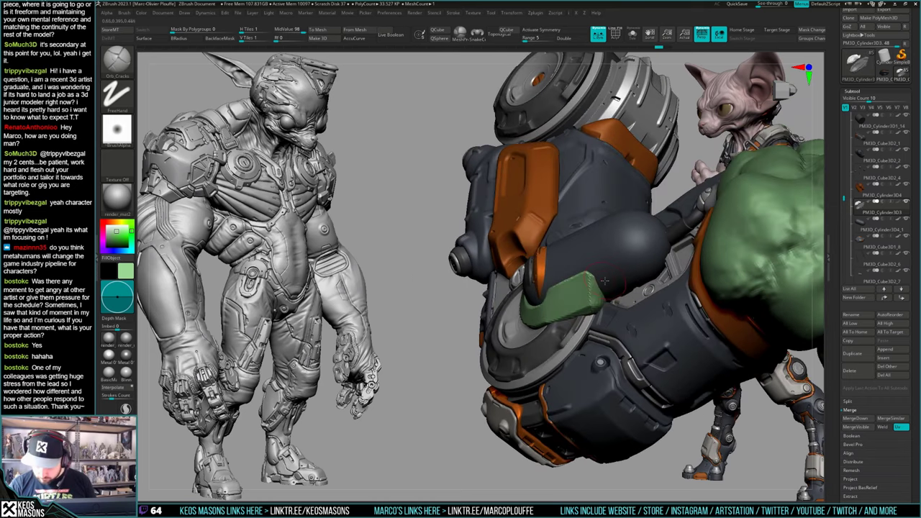
{"action": "left_click_drag", "start_coordinate": [600, 313], "coordinate": [603, 296]}
{"action": "right_click_drag", "start_coordinate": [595, 302], "coordinate": [621, 260]}
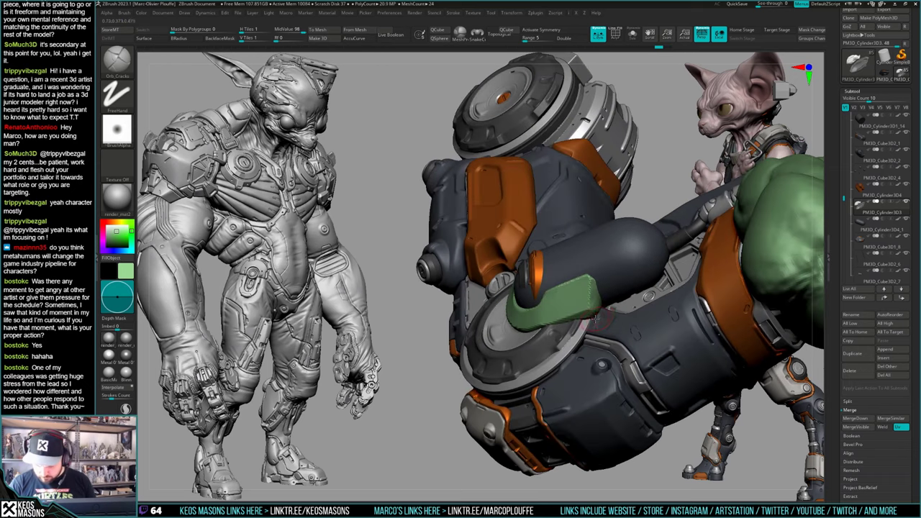
{"action": "mouse_move", "coordinate": [603, 311]}
{"action": "right_mouse_down"}
{"action": "mouse_move", "coordinate": [648, 339]}
{"action": "mouse_move", "coordinate": [568, 291]}
{"action": "mouse_move", "coordinate": [552, 294]}
{"action": "mouse_move", "coordinate": [566, 338]}
{"action": "mouse_move", "coordinate": [560, 301]}
{"action": "mouse_move", "coordinate": [583, 334]}
{"action": "mouse_move", "coordinate": [582, 361]}
{"action": "mouse_move", "coordinate": [617, 349]}
{"action": "mouse_move", "coordinate": [597, 350]}
{"action": "mouse_move", "coordinate": [623, 357]}
{"action": "mouse_move", "coordinate": [585, 352]}
{"action": "mouse_move", "coordinate": [566, 321]}
{"action": "mouse_move", "coordinate": [574, 316]}
{"action": "mouse_move", "coordinate": [559, 351]}
{"action": "mouse_move", "coordinate": [572, 328]}
{"action": "right_mouse_up"}
Step: Make the capsule active with its wireframe shown and clip its end straight beside the orange ring using ClipCurve
{"action": "left_click", "coordinate": [564, 322], "text": "alt"}
{"action": "key", "text": "shift+f"}
{"action": "key", "text": "alt+s"}
{"action": "key", "text": "alt+s"}
{"action": "left_click_drag", "start_coordinate": [537, 262], "coordinate": [537, 351], "text": "ctrl+shift"}
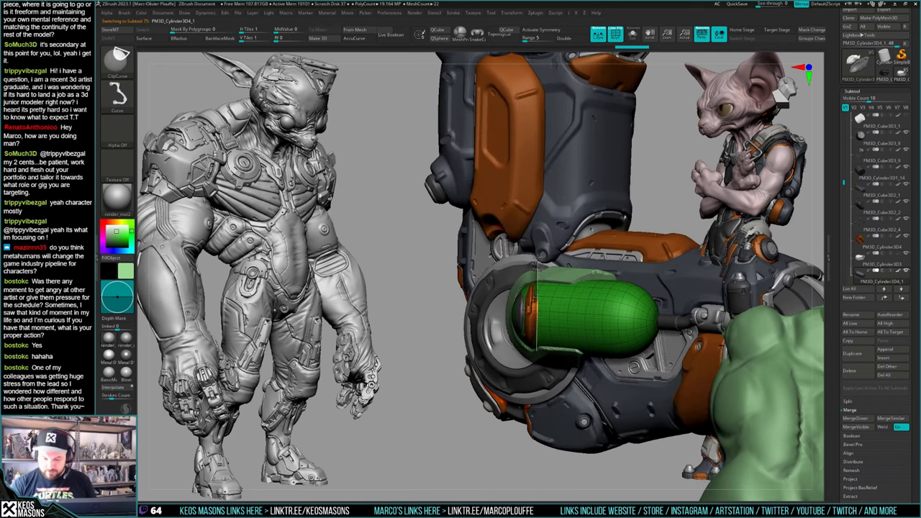
{"action": "left_click_drag", "start_coordinate": [539, 256], "coordinate": [542, 252], "text": "ctrl+shift"}
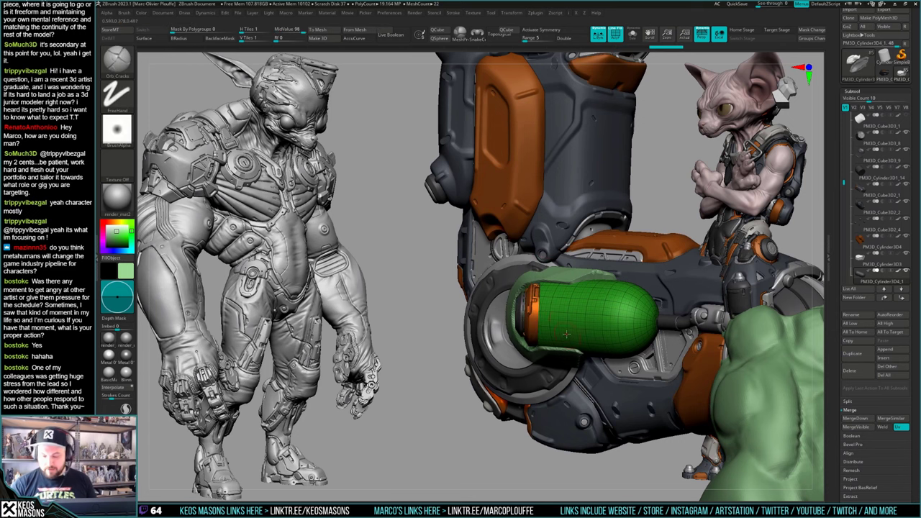
Step: Hide the wireframe and clip the capsule's ringed end back a little further with ClipCurve
{"action": "right_click_drag", "start_coordinate": [617, 237], "coordinate": [613, 238]}
{"action": "mouse_move", "coordinate": [602, 291]}
{"action": "right_mouse_down"}
{"action": "mouse_move", "coordinate": [644, 294]}
{"action": "mouse_move", "coordinate": [640, 338]}
{"action": "mouse_move", "coordinate": [640, 295]}
{"action": "mouse_move", "coordinate": [588, 306]}
{"action": "mouse_move", "coordinate": [601, 303]}
{"action": "right_mouse_up"}
{"action": "key", "text": "shift+f"}
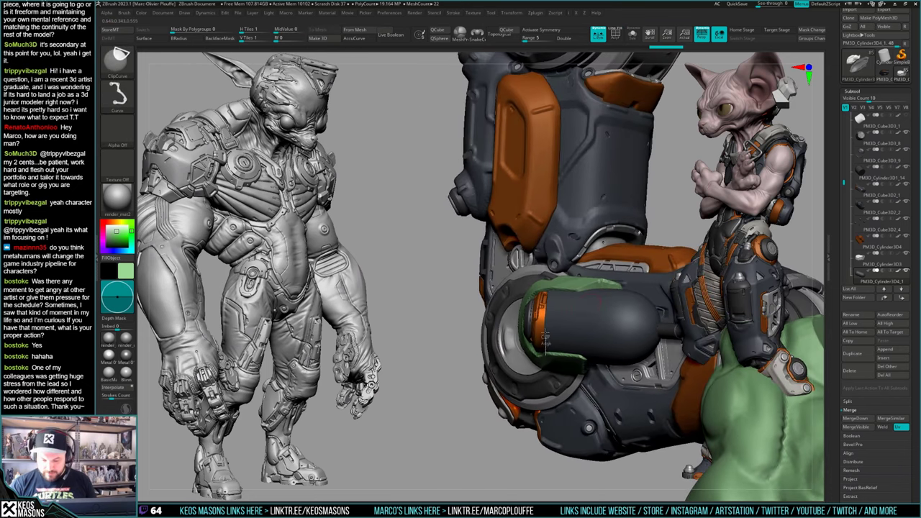
{"action": "left_click_drag", "start_coordinate": [545, 279], "coordinate": [545, 278], "text": "ctrl+shift"}
{"action": "mouse_move", "coordinate": [584, 310]}
{"action": "right_mouse_down"}
{"action": "mouse_move", "coordinate": [620, 317]}
{"action": "mouse_move", "coordinate": [587, 324]}
{"action": "right_mouse_up"}
{"action": "key", "text": "alt+s"}
{"action": "key", "text": "alt+s"}
Step: Subdivide the capsule mesh to prepare it for surface detail
{"action": "key", "text": "space"}
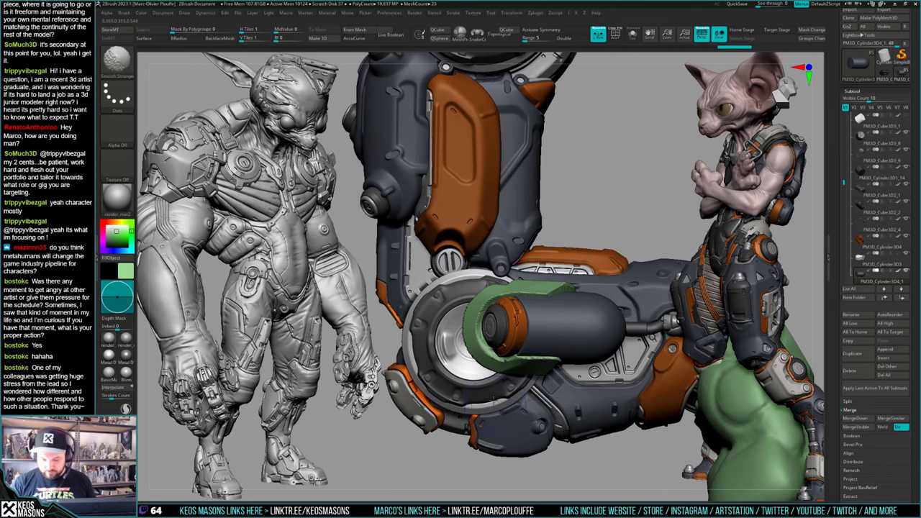
{"action": "right_click", "coordinate": [518, 369]}
{"action": "mouse_move", "coordinate": [592, 347]}
{"action": "right_mouse_down"}
{"action": "mouse_move", "coordinate": [611, 345]}
{"action": "mouse_move", "coordinate": [610, 320]}
{"action": "mouse_move", "coordinate": [620, 322]}
{"action": "mouse_move", "coordinate": [609, 321]}
{"action": "right_mouse_up"}
{"action": "right_click_drag", "start_coordinate": [537, 306], "coordinate": [524, 328], "text": "ctrl"}
{"action": "right_click", "coordinate": [524, 328]}
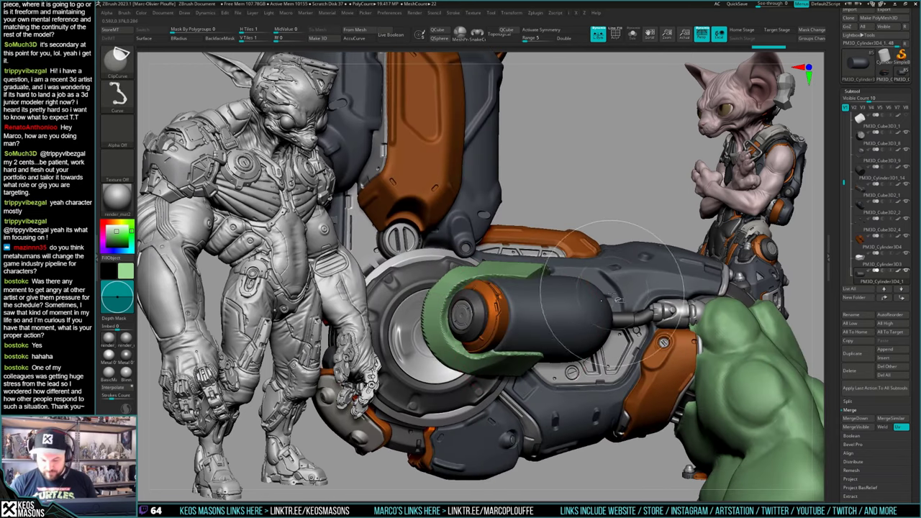
{"action": "key", "text": "ctrl+shift+d"}
{"action": "right_click_drag", "start_coordinate": [612, 306], "coordinate": [569, 325]}
{"action": "key", "text": "ctrl+d"}
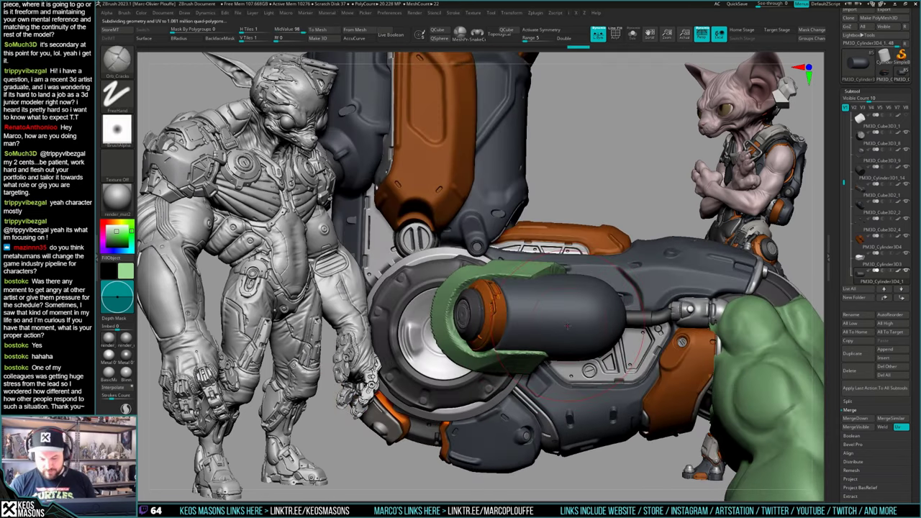
Step: Try stamping the Image19 alpha onto the capsule's side with the alpha brush
{"action": "right_click", "coordinate": [568, 325]}
{"action": "left_click", "coordinate": [542, 351]}
{"action": "key", "text": "F4"}
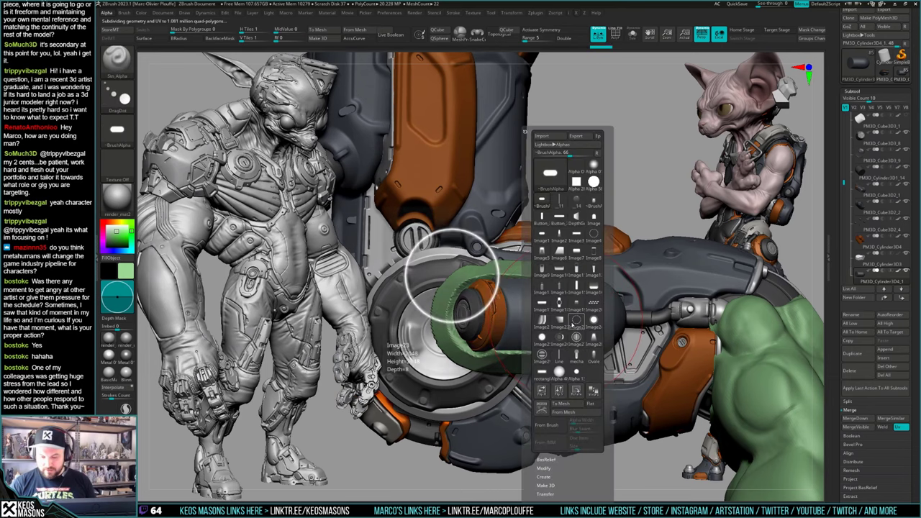
{"action": "left_click", "coordinate": [580, 311]}
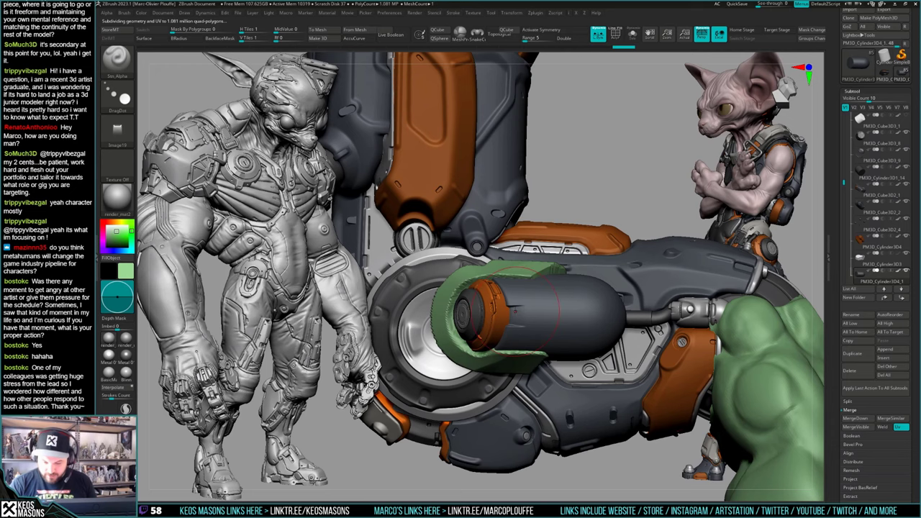
{"action": "key", "text": "ctrl+z"}
{"action": "mouse_move", "coordinate": [514, 253]}
{"action": "right_mouse_down"}
{"action": "mouse_move", "coordinate": [510, 279]}
{"action": "mouse_move", "coordinate": [526, 259]}
{"action": "right_mouse_up"}
{"action": "mouse_move", "coordinate": [544, 325]}
{"action": "right_mouse_down"}
{"action": "mouse_move", "coordinate": [541, 345]}
{"action": "mouse_move", "coordinate": [514, 336]}
{"action": "mouse_move", "coordinate": [515, 318]}
{"action": "right_mouse_up"}
{"action": "left_click_drag", "start_coordinate": [515, 318], "coordinate": [525, 305]}
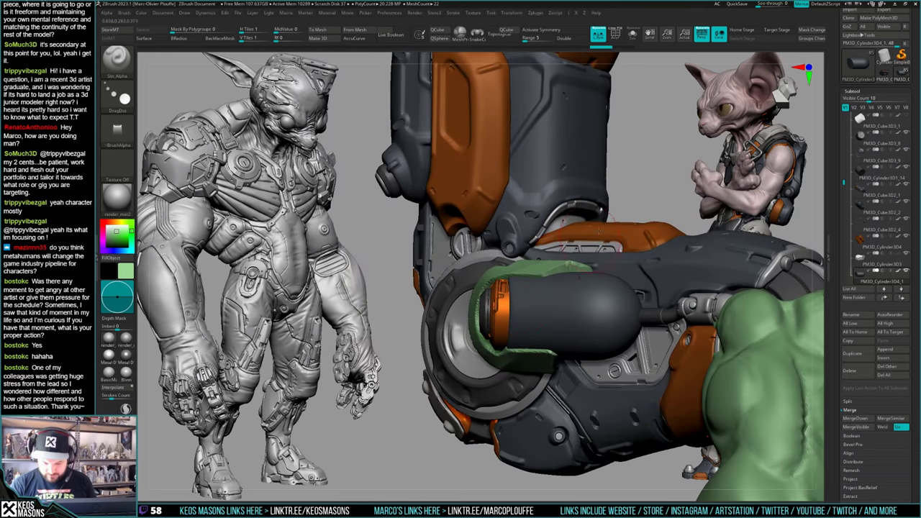
Step: Ghost the surrounding parts and clip the capsule's end flush beside the orange ring using ClipCurve
{"action": "left_click_drag", "start_coordinate": [652, 188], "coordinate": [655, 188]}
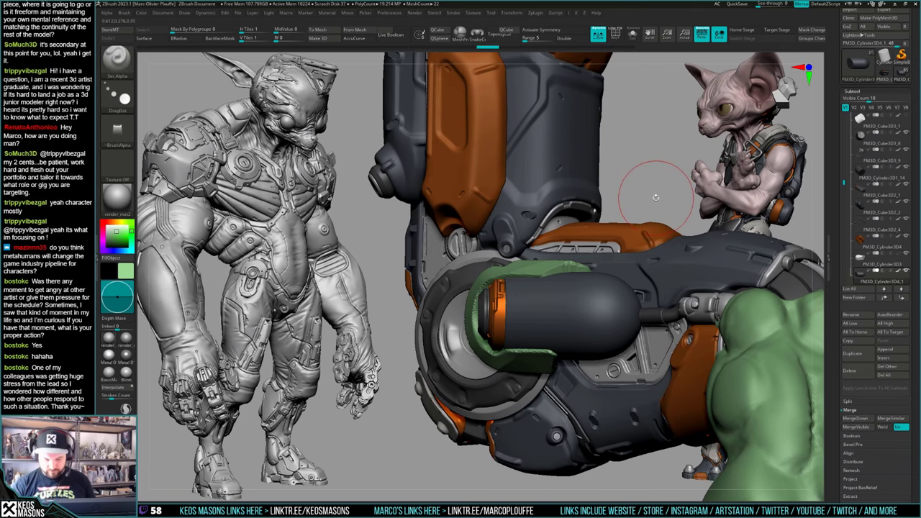
{"action": "key", "text": "shift+t"}
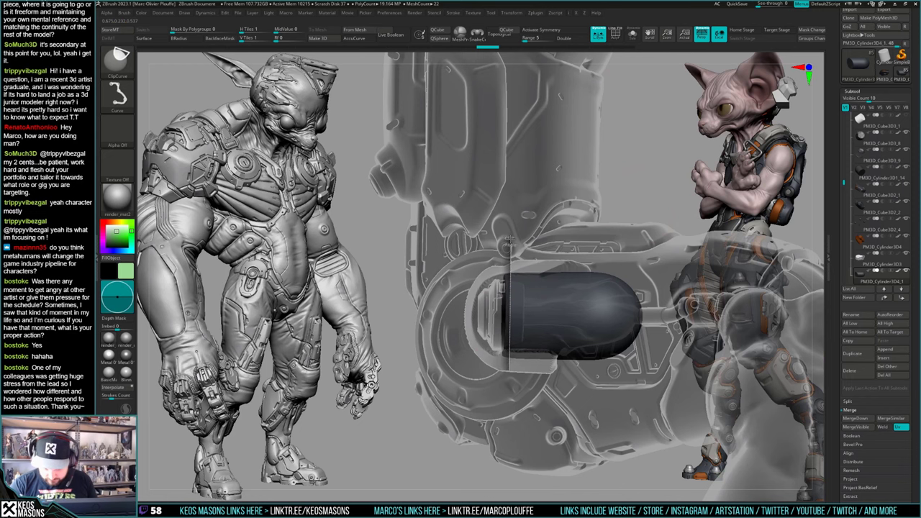
{"action": "left_click_drag", "start_coordinate": [509, 241], "coordinate": [509, 240], "text": "ctrl+shift"}
{"action": "mouse_move", "coordinate": [515, 313]}
{"action": "right_mouse_down"}
{"action": "mouse_move", "coordinate": [576, 308]}
{"action": "mouse_move", "coordinate": [565, 314]}
{"action": "right_mouse_up"}
{"action": "key", "text": "shift+t"}
{"action": "key", "text": "space"}
{"action": "left_click", "coordinate": [536, 280]}
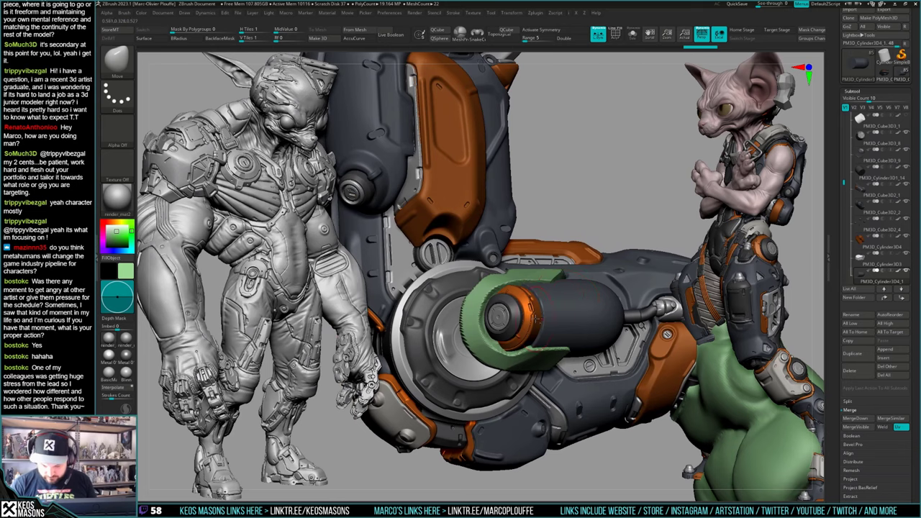
Step: Check the orange ring against the capsule from several angles and make the capsule active again
{"action": "left_click", "coordinate": [536, 319], "text": "alt"}
{"action": "key", "text": "shift+t"}
{"action": "key", "text": "shift+t"}
{"action": "key", "text": "w"}
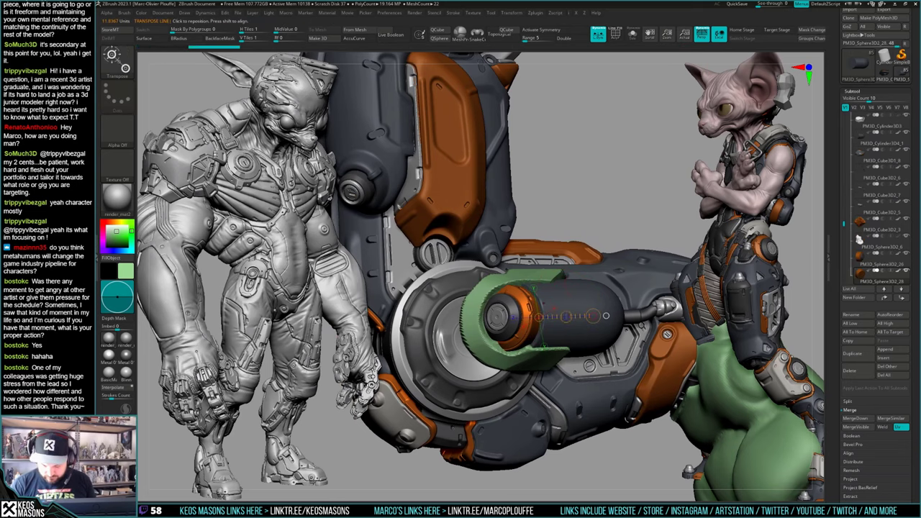
{"action": "left_click", "coordinate": [595, 297], "text": "alt"}
{"action": "mouse_move", "coordinate": [554, 400]}
{"action": "right_mouse_down"}
{"action": "mouse_move", "coordinate": [514, 418]}
{"action": "mouse_move", "coordinate": [582, 289]}
{"action": "mouse_move", "coordinate": [583, 395]}
{"action": "mouse_move", "coordinate": [568, 309]}
{"action": "right_mouse_up"}
{"action": "mouse_move", "coordinate": [568, 309]}
{"action": "right_mouse_down", "text": "ctrl"}
{"action": "mouse_move", "coordinate": [555, 387]}
{"action": "mouse_move", "coordinate": [569, 332]}
{"action": "mouse_move", "coordinate": [615, 324]}
{"action": "mouse_move", "coordinate": [573, 292]}
{"action": "mouse_move", "coordinate": [564, 277]}
{"action": "mouse_move", "coordinate": [587, 248]}
{"action": "mouse_move", "coordinate": [565, 251]}
{"action": "mouse_move", "coordinate": [560, 234]}
{"action": "mouse_move", "coordinate": [554, 249]}
{"action": "mouse_move", "coordinate": [586, 291]}
{"action": "mouse_move", "coordinate": [569, 340]}
{"action": "right_mouse_up", "text": "ctrl"}
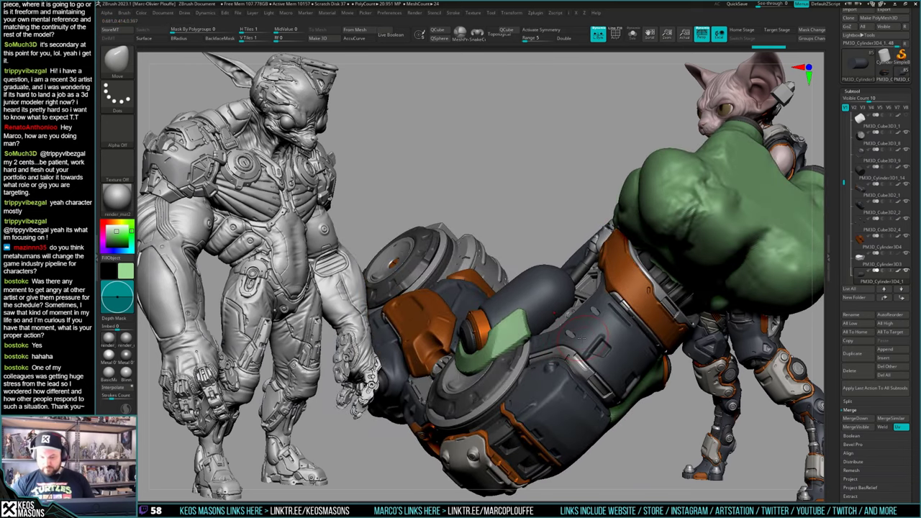
{"action": "mouse_move", "coordinate": [578, 298]}
{"action": "right_mouse_down"}
{"action": "mouse_move", "coordinate": [610, 309]}
{"action": "mouse_move", "coordinate": [592, 332]}
{"action": "mouse_move", "coordinate": [609, 308]}
{"action": "mouse_move", "coordinate": [569, 300]}
{"action": "mouse_move", "coordinate": [593, 319]}
{"action": "right_mouse_up"}
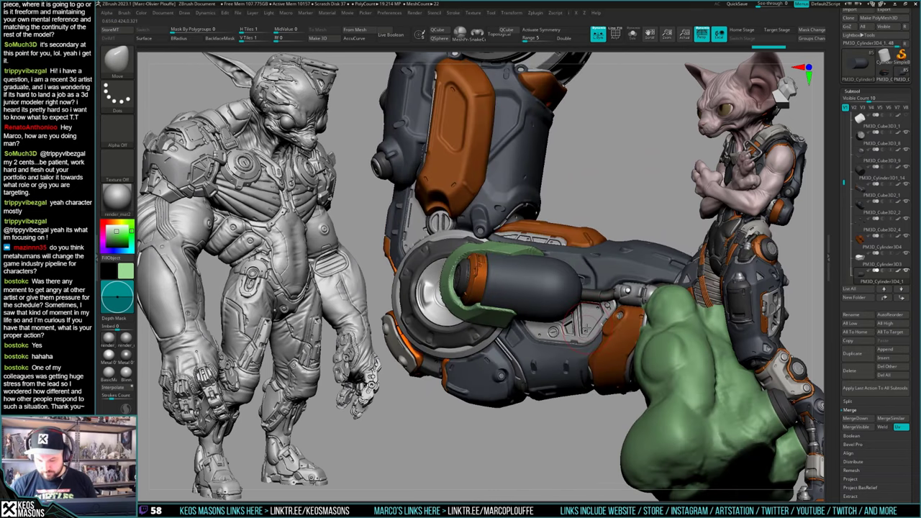
{"action": "key", "text": "b"}
{"action": "key", "text": "c"}
{"action": "key", "text": "b"}
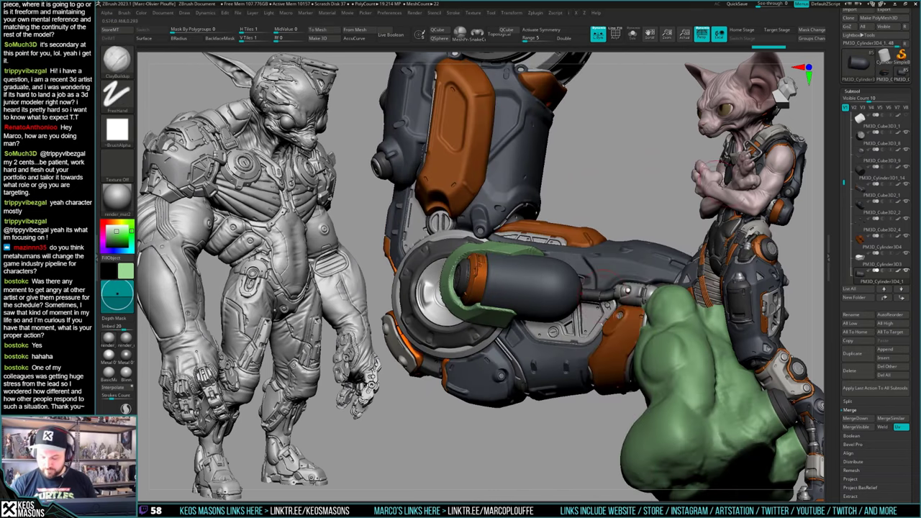
{"action": "mouse_move", "coordinate": [608, 295]}
{"action": "right_mouse_down"}
{"action": "mouse_move", "coordinate": [642, 290]}
{"action": "mouse_move", "coordinate": [616, 316]}
{"action": "right_mouse_up"}
{"action": "key", "text": "ctrl+z"}
{"action": "key", "text": "ctrl+z"}
{"action": "key", "text": "ctrl+z"}
{"action": "key", "text": "ctrl+z"}
{"action": "key", "text": "ctrl+z"}
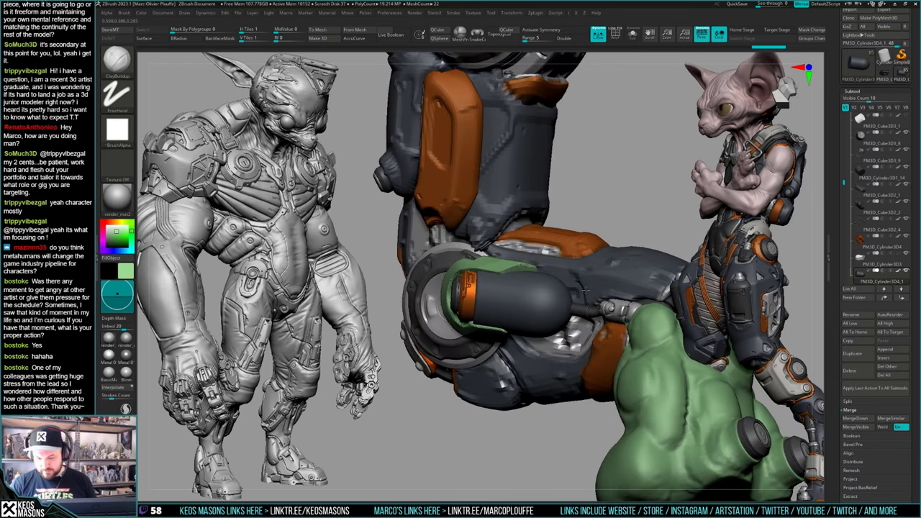
{"action": "key", "text": "ctrl+z"}
{"action": "key", "text": "ctrl+z"}
{"action": "key", "text": "ctrl+z"}
{"action": "key", "text": "ctrl+z"}
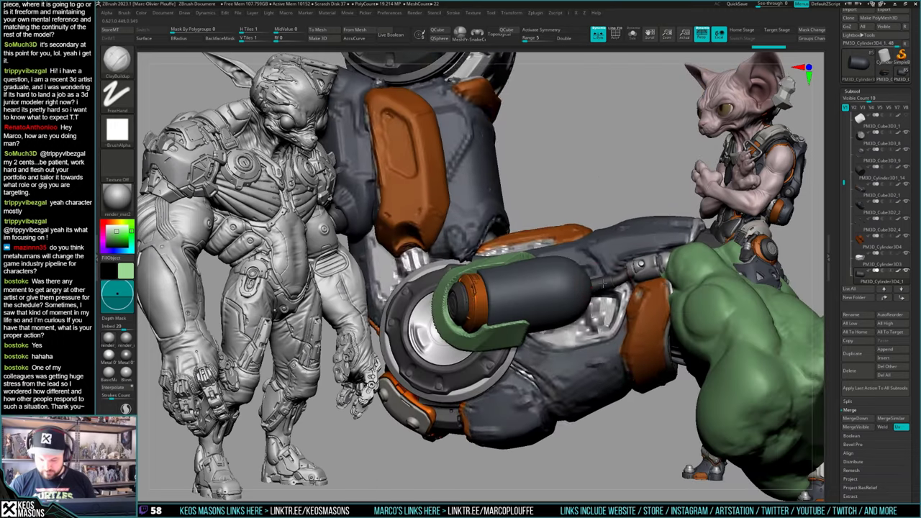
{"action": "right_click_drag", "start_coordinate": [603, 284], "coordinate": [566, 276]}
{"action": "key", "text": "space"}
{"action": "key", "text": "ctrl+z"}
{"action": "key", "text": "ctrl+z"}
{"action": "key", "text": "ctrl+z"}
{"action": "key", "text": "ctrl+z"}
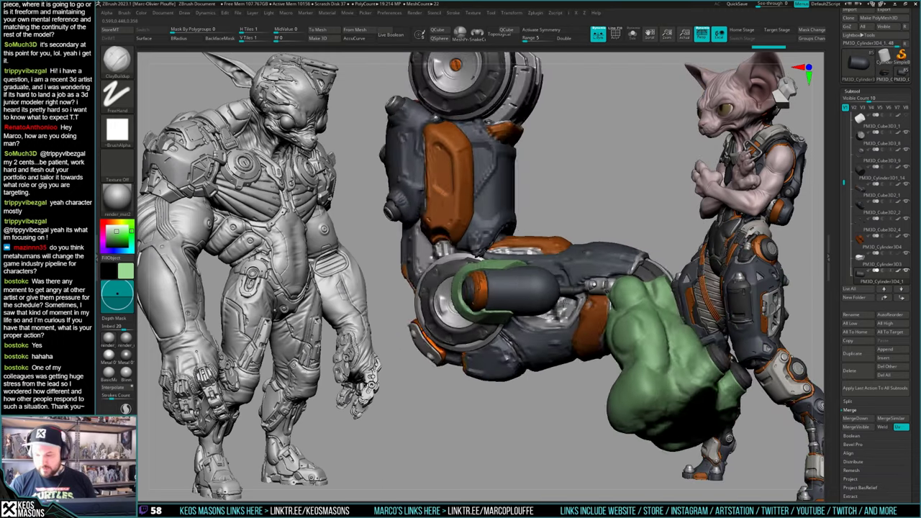
{"action": "key", "text": "space"}
{"action": "key", "text": "ctrl+z"}
{"action": "key", "text": "ctrl+z"}
{"action": "key", "text": "ctrl+z"}
{"action": "key", "text": "ctrl+z"}
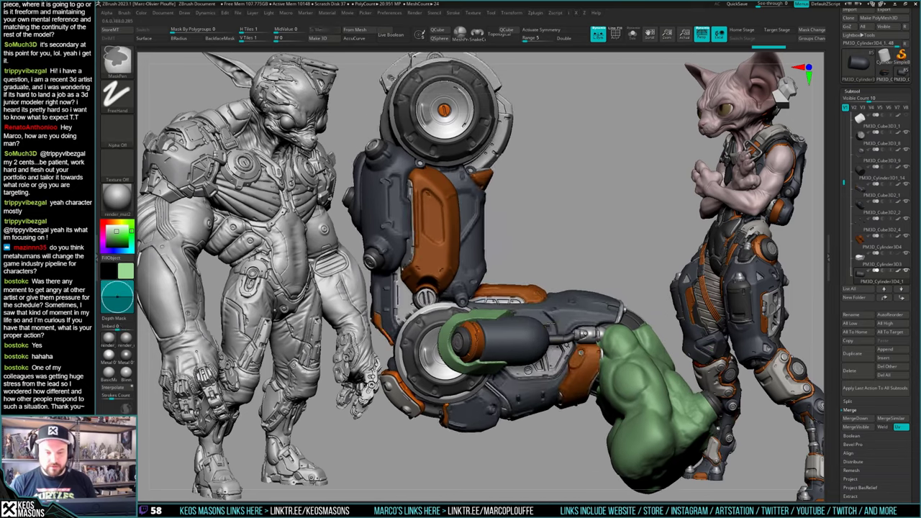
{"action": "key", "text": "ctrl+z"}
{"action": "key", "text": "ctrl+z"}
{"action": "key", "text": "ctrl+z"}
{"action": "key", "text": "ctrl+z"}
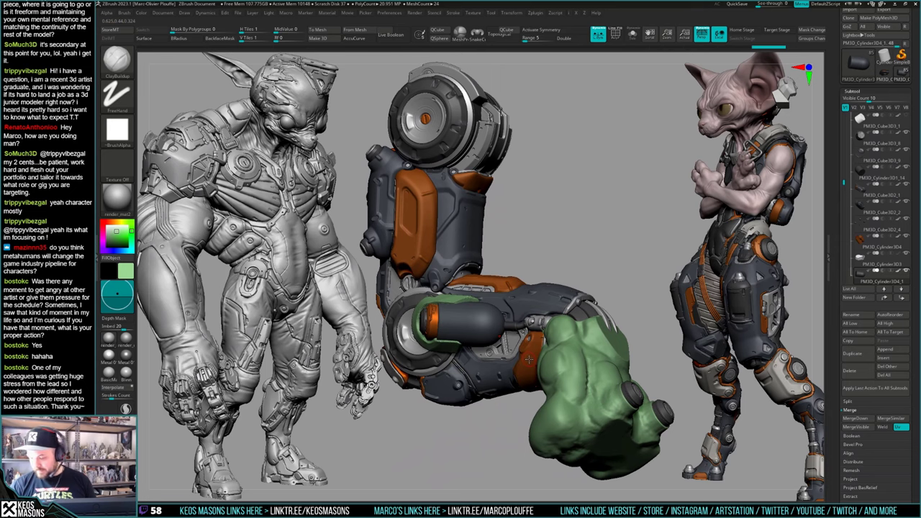
{"action": "right_click_drag", "start_coordinate": [522, 354], "coordinate": [543, 338], "text": "alt"}
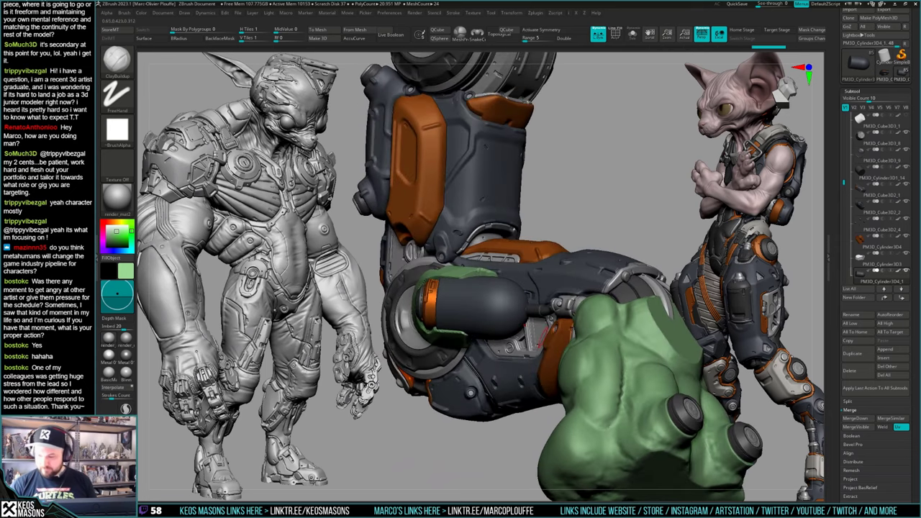
Step: Show the legs folder, make the small bolts on the leg the active subtool, and solo them
{"action": "mouse_move", "coordinate": [844, 180]}
{"action": "left_mouse_down"}
{"action": "mouse_move", "coordinate": [845, 205]}
{"action": "mouse_move", "coordinate": [846, 191]}
{"action": "left_mouse_up"}
{"action": "scroll", "coordinate": [845, 191], "scroll_direction": "up", "scroll_amount": 3}
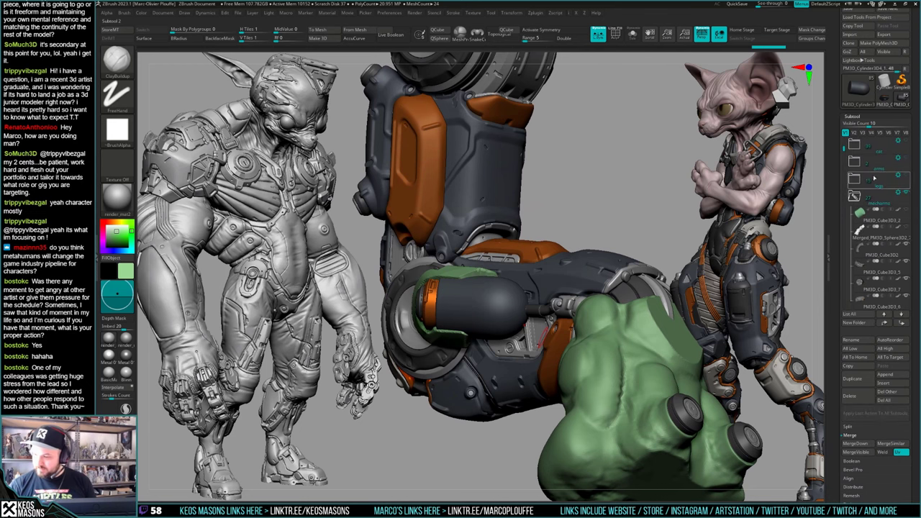
{"action": "left_click", "coordinate": [907, 177]}
{"action": "right_click_drag", "start_coordinate": [641, 295], "coordinate": [493, 385], "text": "ctrl"}
{"action": "right_click_drag", "start_coordinate": [493, 385], "coordinate": [506, 400]}
{"action": "left_click", "coordinate": [502, 385], "text": "alt"}
{"action": "key", "text": "alt+s"}
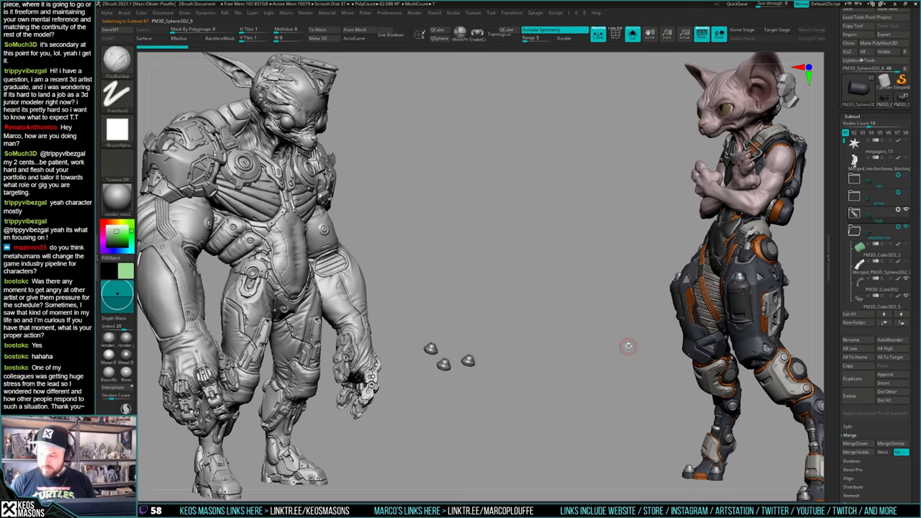
Step: Duplicate the bolts subtool in the legs folder and move the copy into the mecharms folder
{"action": "left_click", "coordinate": [855, 214]}
{"action": "left_click", "coordinate": [861, 378]}
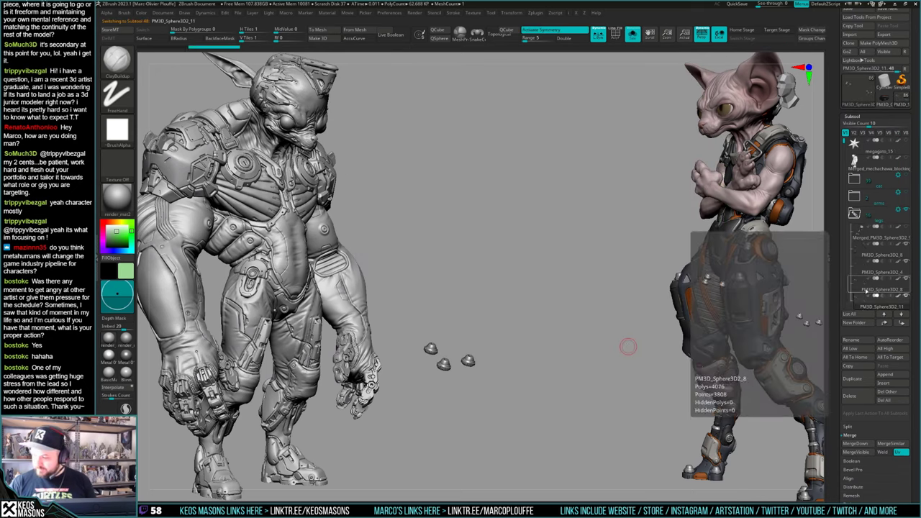
{"action": "left_click", "coordinate": [863, 288]}
{"action": "scroll", "coordinate": [866, 295], "scroll_direction": "down", "scroll_amount": 8}
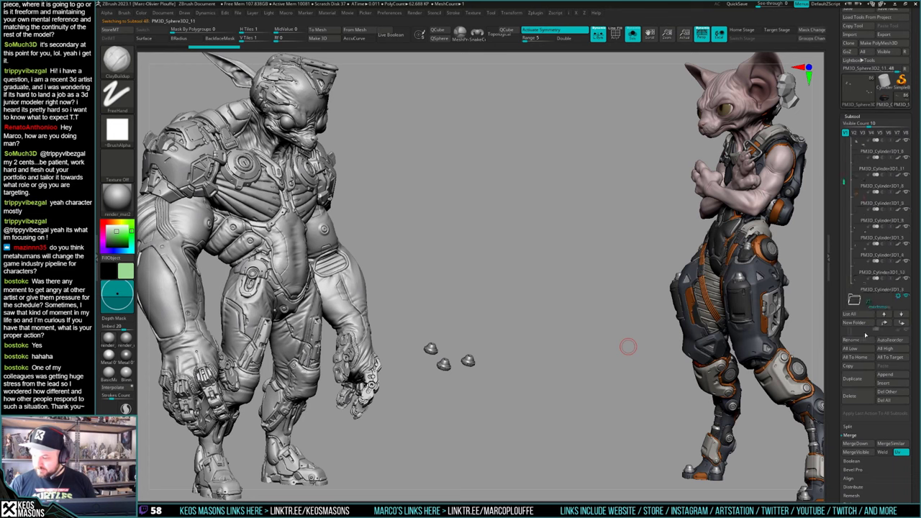
{"action": "scroll", "coordinate": [860, 279], "scroll_direction": "down", "scroll_amount": 3}
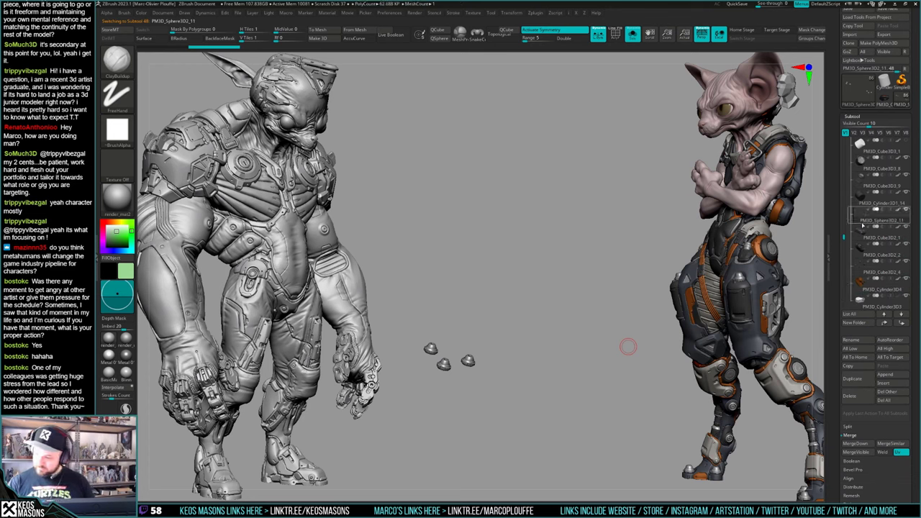
Step: Isolate one of the copied bolts with its mirrored counterpart and bring the other parts back into view
{"action": "left_click_drag", "start_coordinate": [533, 347], "coordinate": [485, 348]}
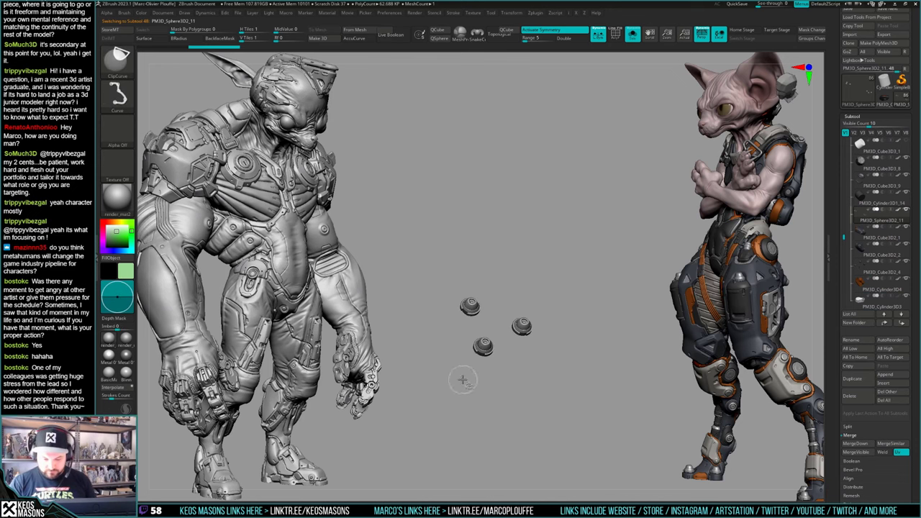
{"action": "left_click_drag", "start_coordinate": [462, 379], "coordinate": [499, 329], "text": "ctrl+shift"}
{"action": "key", "text": "alt+s"}
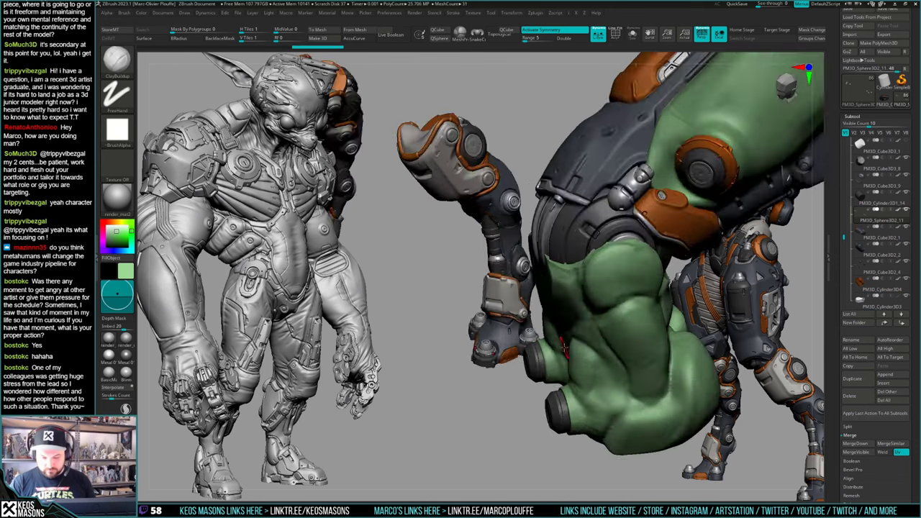
Step: Move the copied bolts with the transpose line so one sits beside the capsule's rounded end on the forearm
{"action": "mouse_move", "coordinate": [549, 363]}
{"action": "right_mouse_down", "text": "ctrl"}
{"action": "mouse_move", "coordinate": [555, 325]}
{"action": "mouse_move", "coordinate": [568, 374]}
{"action": "right_mouse_up", "text": "ctrl"}
{"action": "right_click_drag", "start_coordinate": [567, 374], "coordinate": [562, 349], "text": "ctrl"}
{"action": "right_click_drag", "start_coordinate": [562, 349], "coordinate": [563, 361], "text": "alt"}
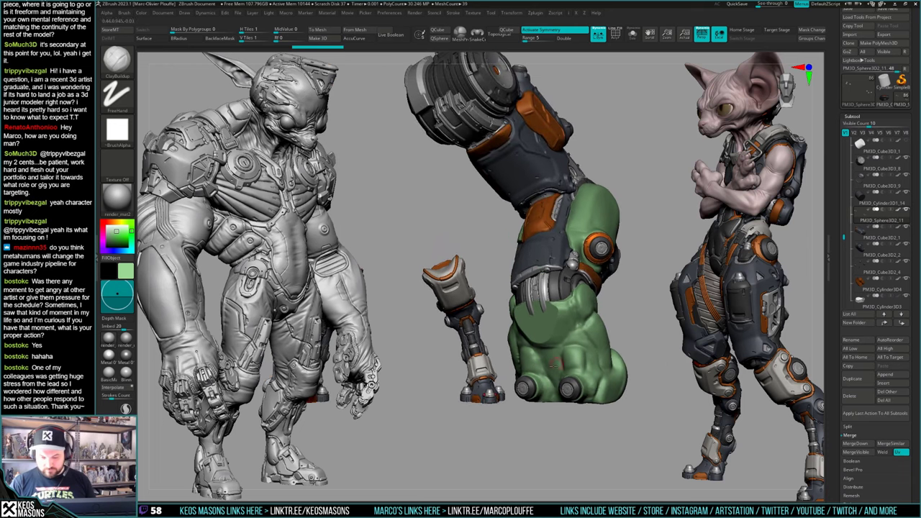
{"action": "key", "text": "w"}
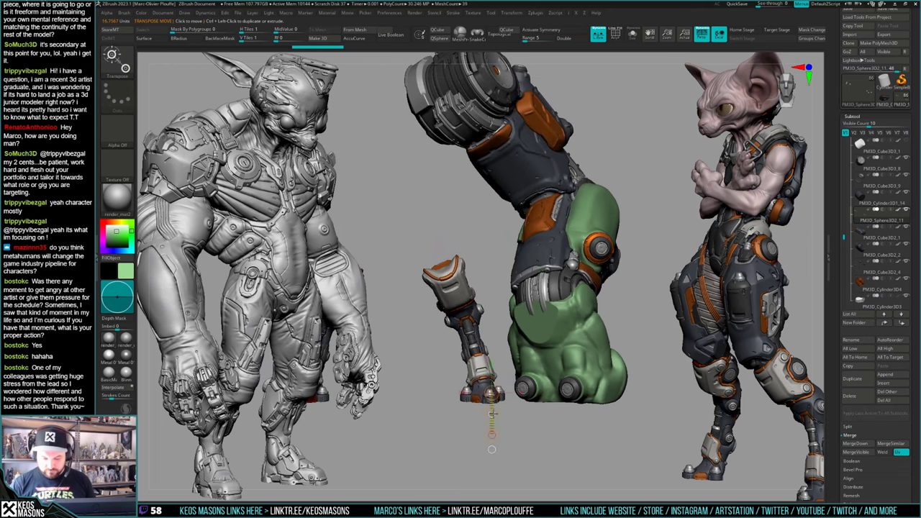
{"action": "right_click_drag", "start_coordinate": [562, 362], "coordinate": [512, 338]}
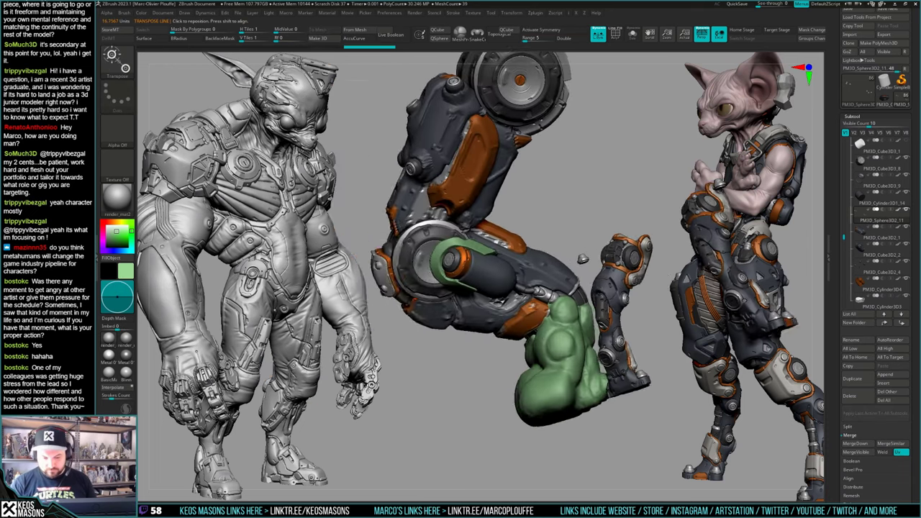
{"action": "right_click_drag", "start_coordinate": [512, 288], "coordinate": [612, 263], "text": "ctrl"}
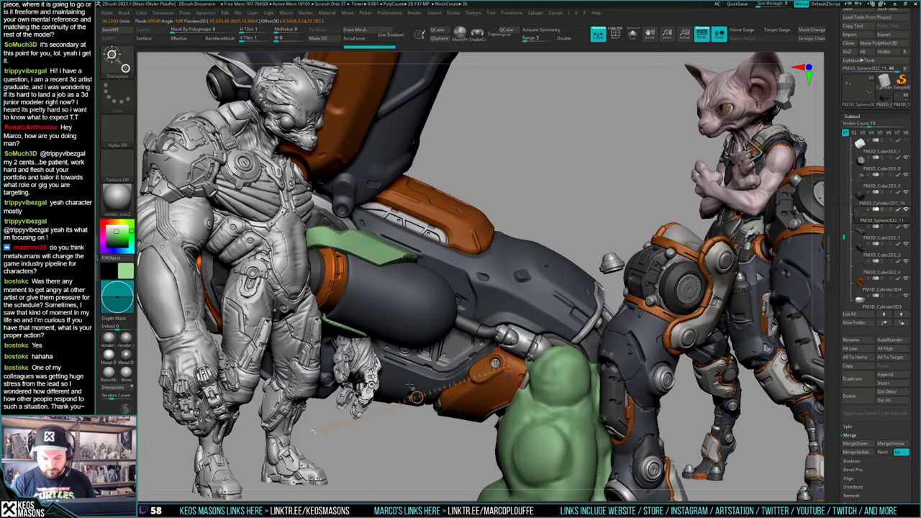
{"action": "left_click_drag", "start_coordinate": [535, 286], "coordinate": [389, 397], "text": "shift"}
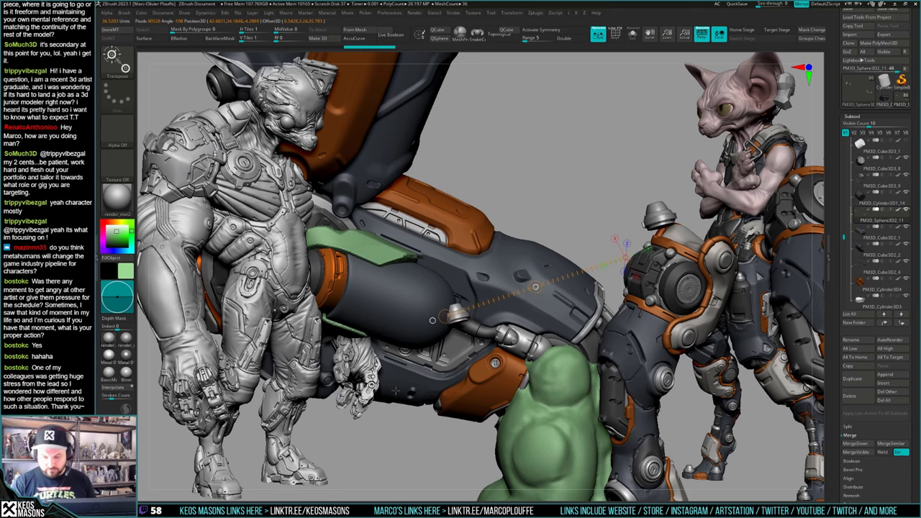
{"action": "mouse_move", "coordinate": [575, 310]}
{"action": "right_mouse_down", "text": "ctrl"}
{"action": "mouse_move", "coordinate": [572, 269]}
{"action": "mouse_move", "coordinate": [608, 281]}
{"action": "right_mouse_up", "text": "ctrl"}
Step: Solo the copied bolts and hide the mirrored one so only the bolt near the capsule stays visible
{"action": "key", "text": "q"}
{"action": "key", "text": "alt+s"}
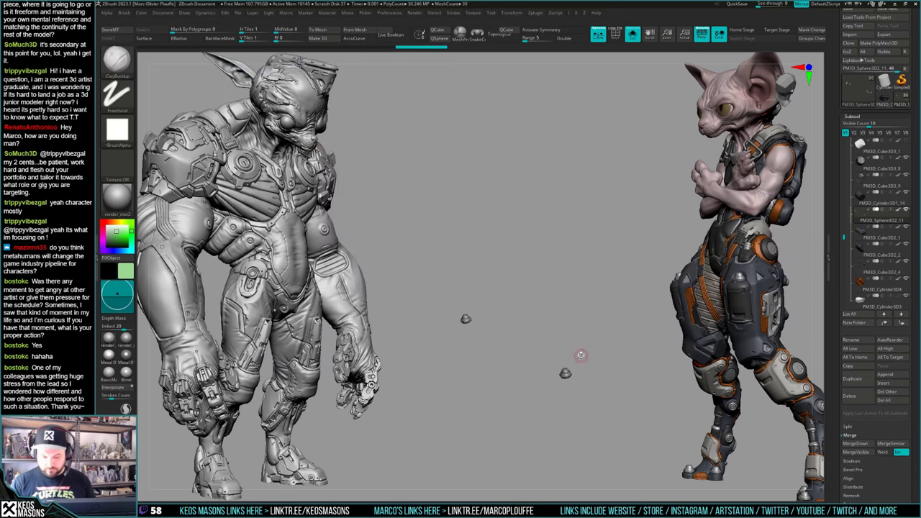
{"action": "key", "text": "x"}
{"action": "left_click_drag", "start_coordinate": [595, 343], "coordinate": [536, 421], "text": "ctrl+shift"}
{"action": "right_click_drag", "start_coordinate": [536, 420], "coordinate": [579, 353]}
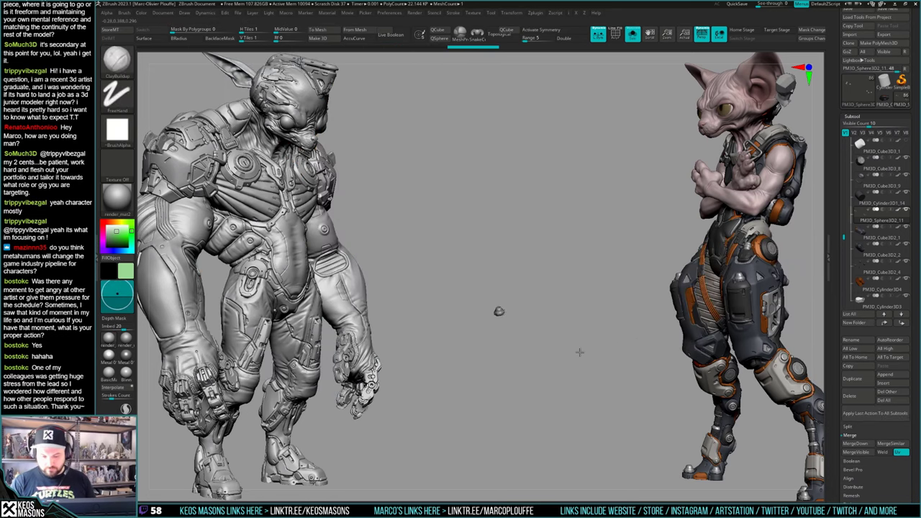
Step: Bring the other parts back and place the bolt against the capsule's rounded tip where the rod meets it
{"action": "key", "text": "alt+s"}
{"action": "right_click_drag", "start_coordinate": [610, 317], "coordinate": [529, 270]}
{"action": "key", "text": "w"}
{"action": "right_click_drag", "start_coordinate": [561, 300], "coordinate": [576, 278]}
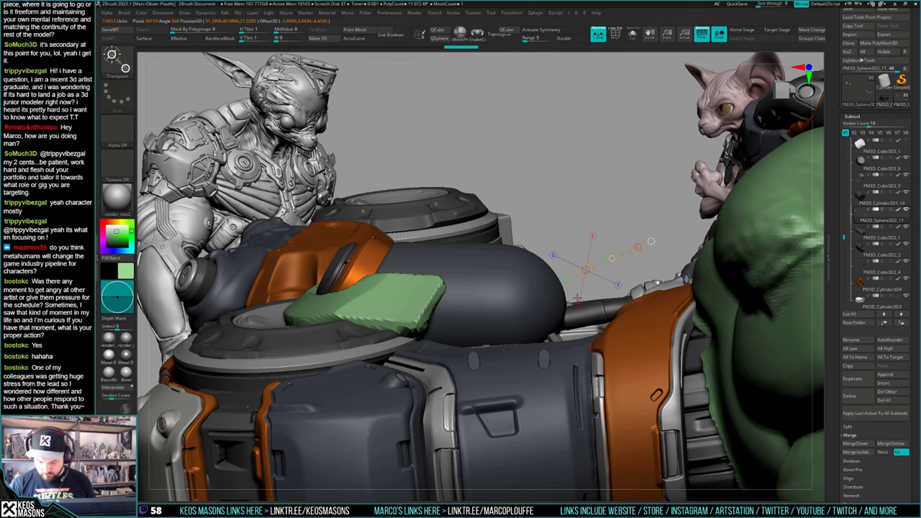
{"action": "right_click_drag", "start_coordinate": [577, 297], "coordinate": [584, 333]}
{"action": "key", "text": "t"}
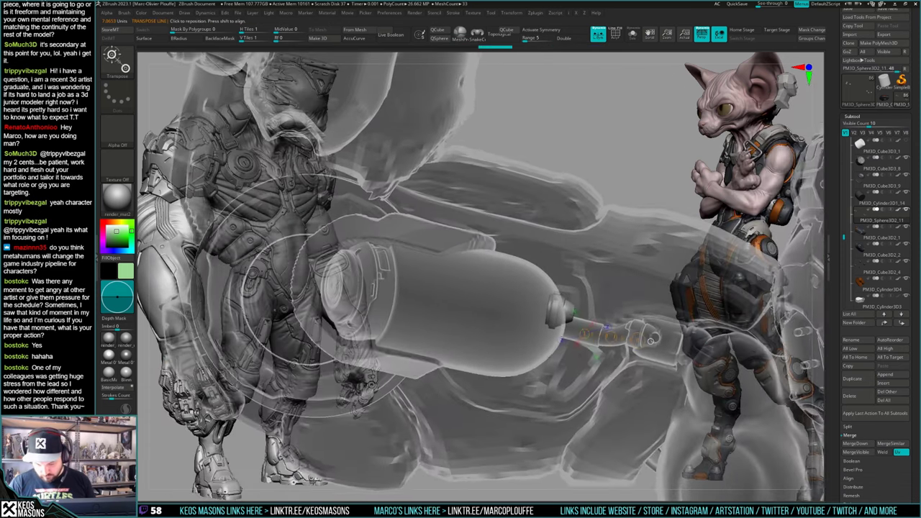
Step: Solo the bolt, mask its base and hide the cap, leaving only the flat base visible among the other parts
{"action": "key", "text": "q"}
{"action": "key", "text": "alt+s"}
{"action": "key", "text": "w"}
{"action": "left_click_drag", "start_coordinate": [580, 316], "coordinate": [570, 298], "text": "ctrl"}
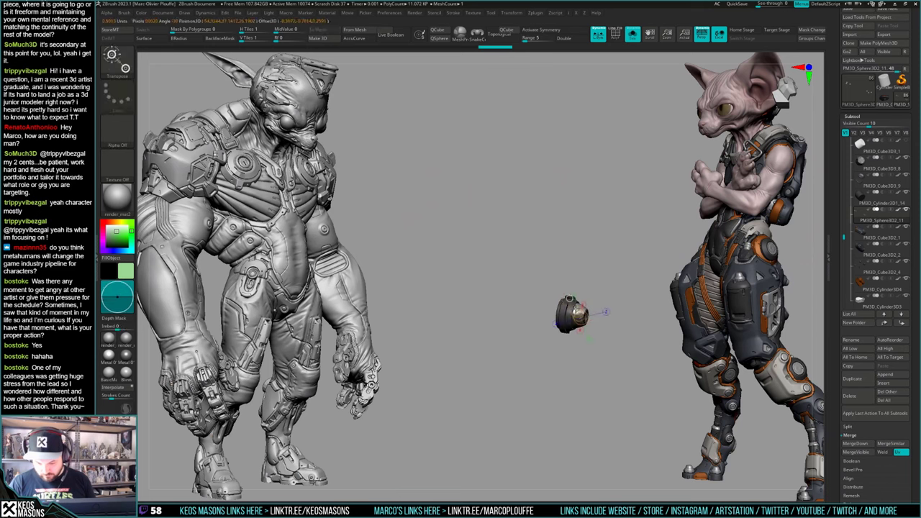
{"action": "key", "text": "q"}
{"action": "key", "text": "h"}
{"action": "key", "text": "ctrl+h"}
{"action": "key", "text": "alt+s"}
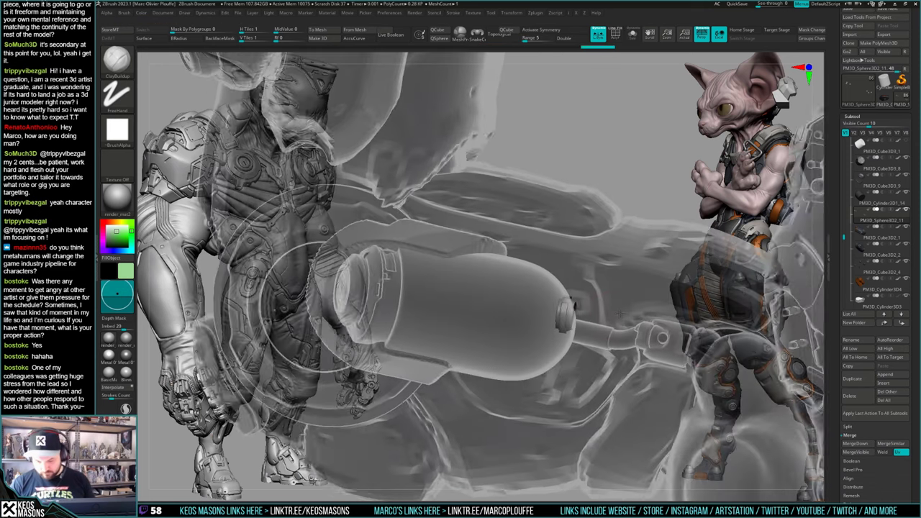
Step: Position the flat bolt base where the rod enters the capsule's rounded tip, and end the ghosted view
{"action": "right_click_drag", "start_coordinate": [620, 313], "coordinate": [610, 314]}
{"action": "key", "text": "w"}
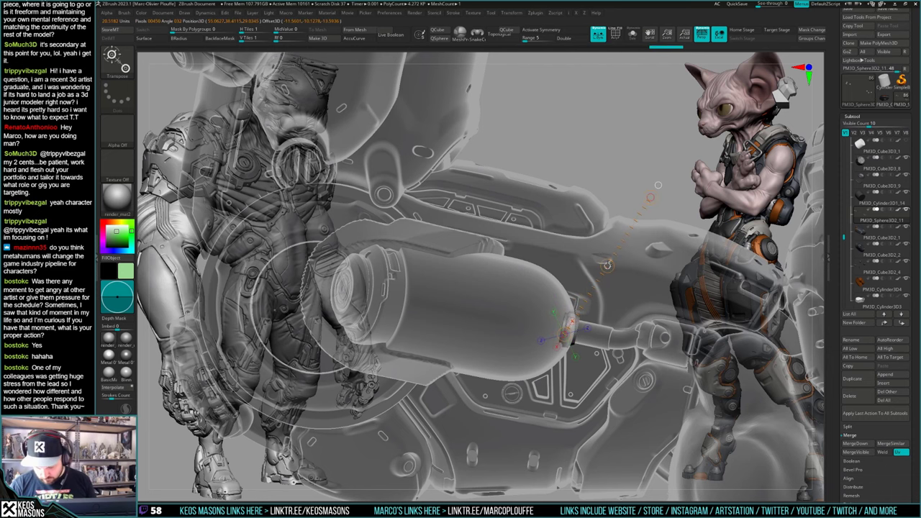
{"action": "right_click_drag", "start_coordinate": [607, 265], "coordinate": [601, 326]}
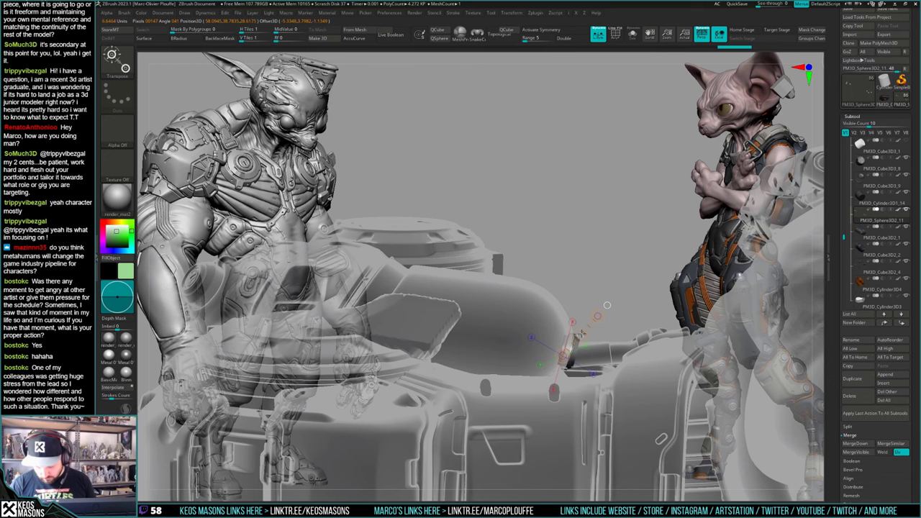
{"action": "key", "text": "q"}
{"action": "key", "text": "shift+t"}
Step: Adjust the bolt base's rotation at the capsule tip and check it both in solo and among the other parts
{"action": "right_click_drag", "start_coordinate": [603, 308], "coordinate": [593, 357]}
{"action": "key", "text": "r"}
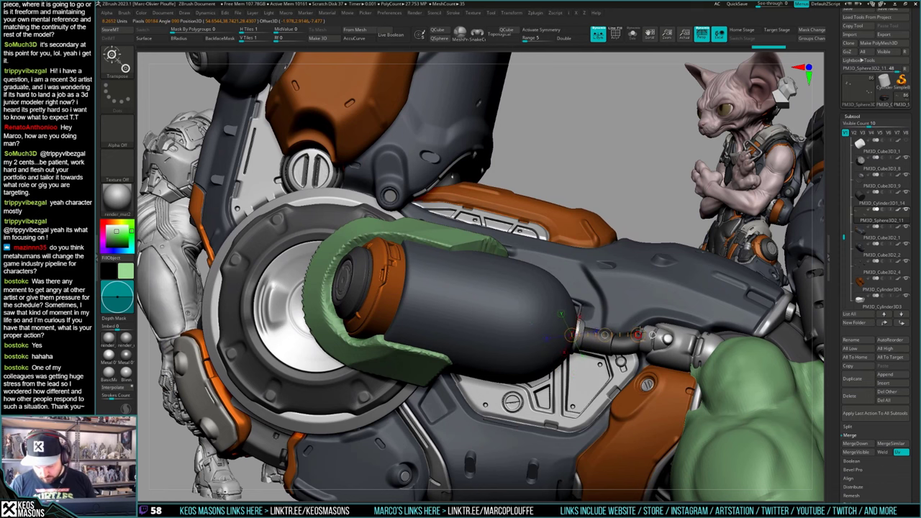
{"action": "key", "text": "q"}
{"action": "mouse_move", "coordinate": [652, 336]}
{"action": "right_mouse_down"}
{"action": "mouse_move", "coordinate": [625, 281]}
{"action": "mouse_move", "coordinate": [600, 390]}
{"action": "mouse_move", "coordinate": [619, 300]}
{"action": "mouse_move", "coordinate": [606, 321]}
{"action": "right_mouse_up"}
{"action": "key", "text": "alt+s"}
{"action": "key", "text": "alt+s"}
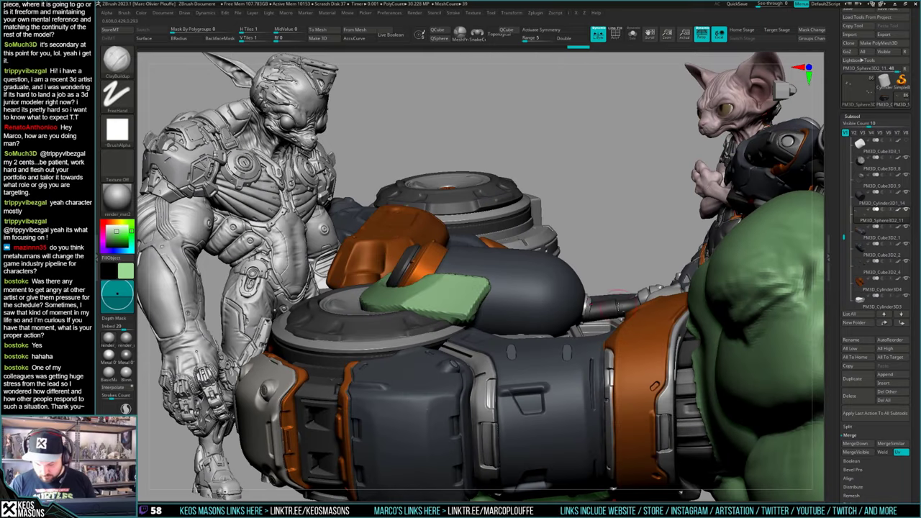
Step: Solo the rod that enters the capsule tip and nudge its long straight section with the Move brush
{"action": "left_click", "coordinate": [625, 303], "text": "alt"}
{"action": "key", "text": "alt+s"}
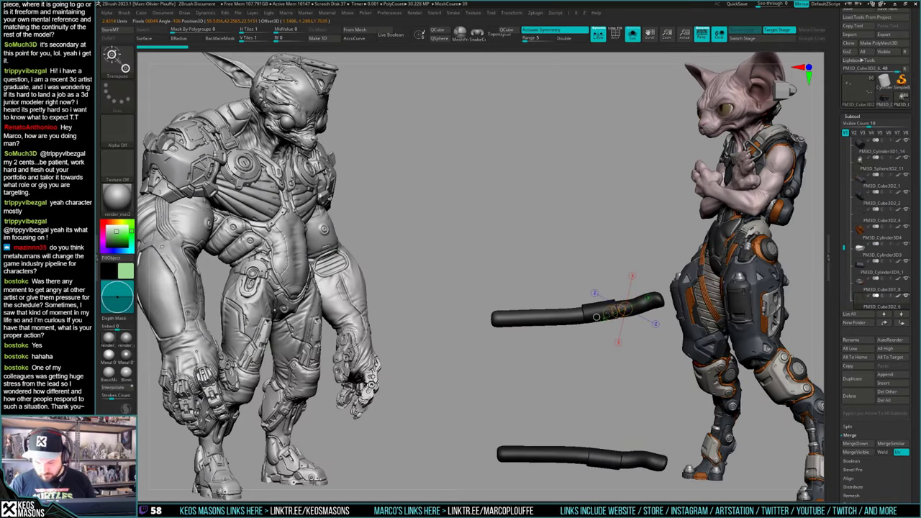
{"action": "key", "text": "q"}
{"action": "key", "text": "b"}
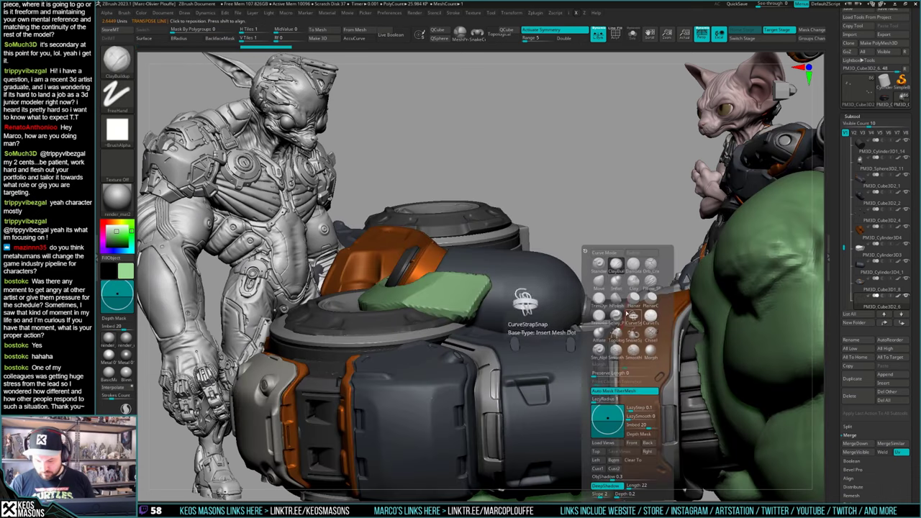
{"action": "left_click", "coordinate": [636, 277]}
{"action": "key", "text": "space"}
{"action": "left_click_drag", "start_coordinate": [591, 297], "coordinate": [603, 297]}
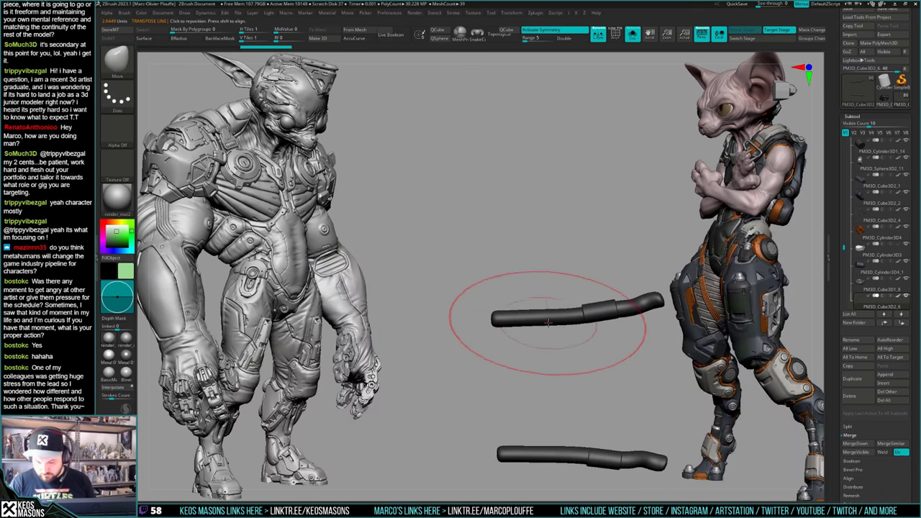
{"action": "key", "text": "space"}
{"action": "mouse_move", "coordinate": [549, 314]}
{"action": "left_mouse_down"}
{"action": "mouse_move", "coordinate": [538, 315]}
{"action": "mouse_move", "coordinate": [554, 315]}
{"action": "left_mouse_up"}
Step: Reshape the rod around its sleeve from several angles with the Move brush, varying the brush size
{"action": "key", "text": "space"}
{"action": "right_click_drag", "start_coordinate": [579, 295], "coordinate": [581, 266]}
{"action": "key", "text": "space"}
{"action": "left_click_drag", "start_coordinate": [603, 309], "coordinate": [596, 309]}
{"action": "right_click_drag", "start_coordinate": [594, 324], "coordinate": [592, 282]}
{"action": "key", "text": "space"}
{"action": "left_click_drag", "start_coordinate": [592, 295], "coordinate": [591, 289]}
{"action": "right_click_drag", "start_coordinate": [588, 201], "coordinate": [596, 270]}
{"action": "left_click_drag", "start_coordinate": [585, 320], "coordinate": [587, 312]}
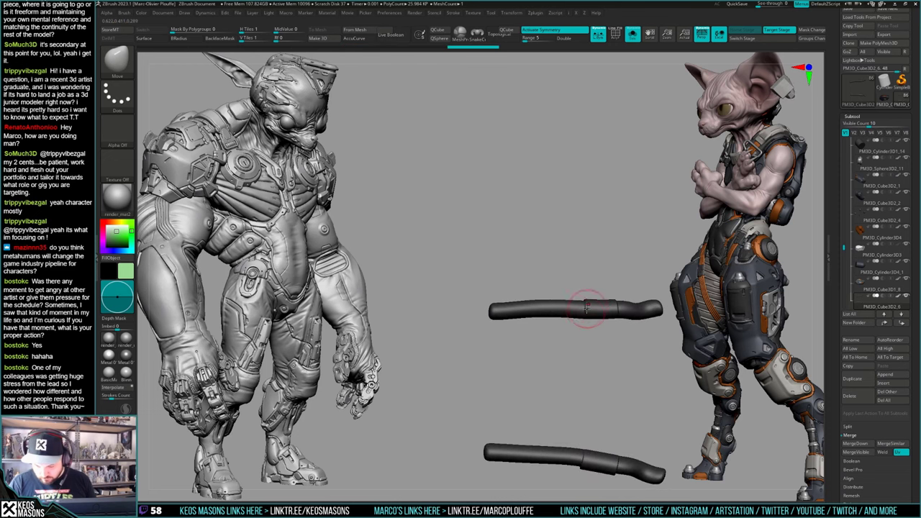
Step: Refine the bend of the rod's long section, checking it together with the other parts
{"action": "mouse_move", "coordinate": [620, 301]}
{"action": "right_mouse_down"}
{"action": "mouse_move", "coordinate": [623, 288]}
{"action": "mouse_move", "coordinate": [587, 345]}
{"action": "mouse_move", "coordinate": [569, 301]}
{"action": "right_mouse_up"}
{"action": "key", "text": "alt+shift+s"}
{"action": "key", "text": "space"}
{"action": "key", "text": "alt+shift+s"}
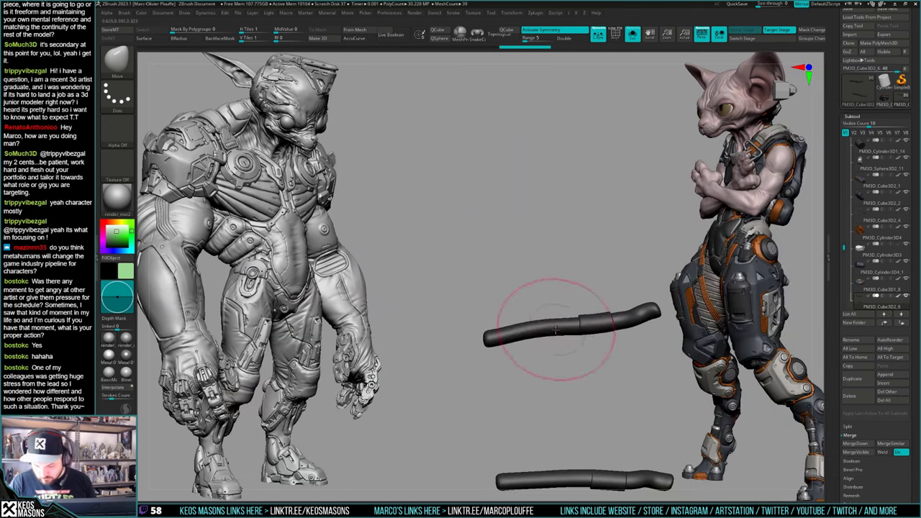
{"action": "left_click_drag", "start_coordinate": [553, 329], "coordinate": [554, 323]}
{"action": "key", "text": "alt+shift+s"}
{"action": "mouse_move", "coordinate": [554, 323]}
{"action": "right_mouse_down"}
{"action": "mouse_move", "coordinate": [596, 324]}
{"action": "mouse_move", "coordinate": [590, 302]}
{"action": "mouse_move", "coordinate": [623, 279]}
{"action": "right_mouse_up"}
Step: Shift the flat bolt base slightly so it sits where the rod enters the capsule tip
{"action": "key", "text": "w"}
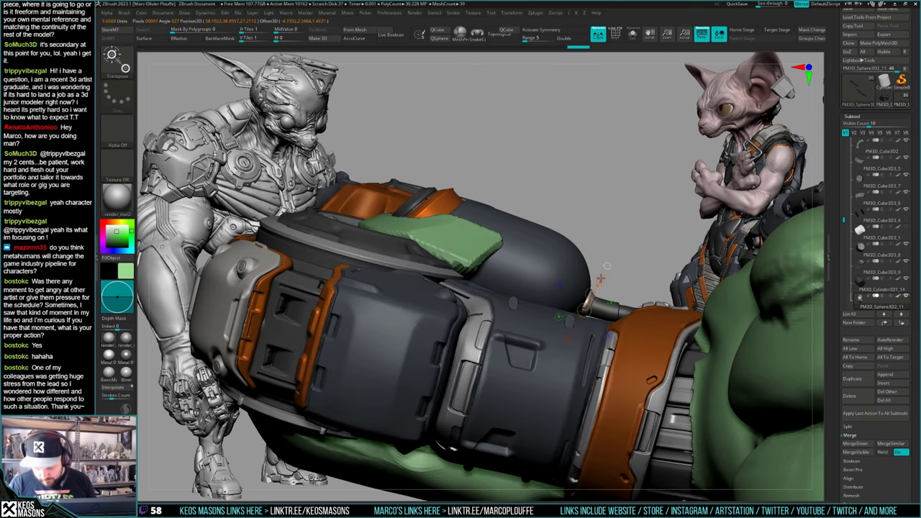
{"action": "left_click_drag", "start_coordinate": [601, 279], "coordinate": [595, 291]}
{"action": "key", "text": "q"}
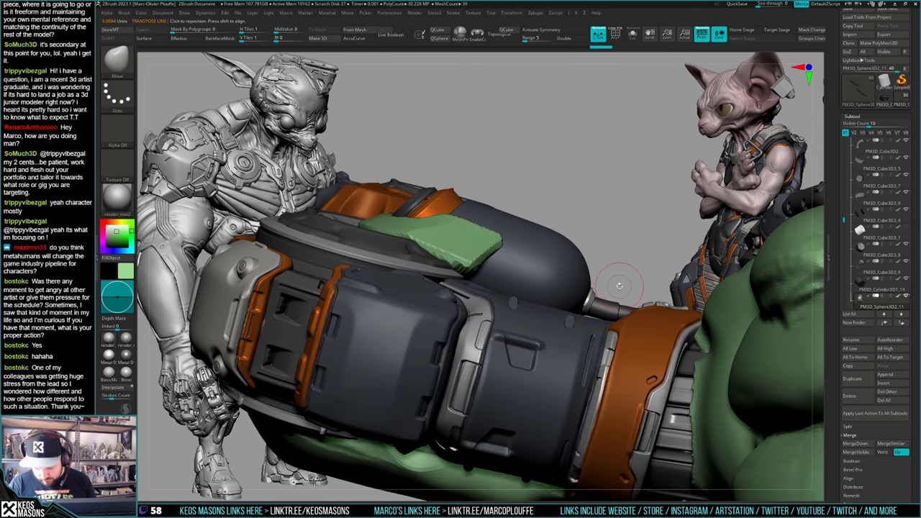
Step: Make the dark capsule the active subtool and add a new sculpting layer to it
{"action": "mouse_move", "coordinate": [621, 284]}
{"action": "right_mouse_down"}
{"action": "mouse_move", "coordinate": [592, 311]}
{"action": "mouse_move", "coordinate": [599, 321]}
{"action": "mouse_move", "coordinate": [631, 244]}
{"action": "mouse_move", "coordinate": [632, 261]}
{"action": "mouse_move", "coordinate": [580, 264]}
{"action": "mouse_move", "coordinate": [585, 338]}
{"action": "mouse_move", "coordinate": [592, 289]}
{"action": "mouse_move", "coordinate": [600, 311]}
{"action": "right_mouse_up"}
{"action": "key", "text": "space"}
{"action": "left_click", "coordinate": [597, 318]}
{"action": "left_click", "coordinate": [590, 301], "text": "alt"}
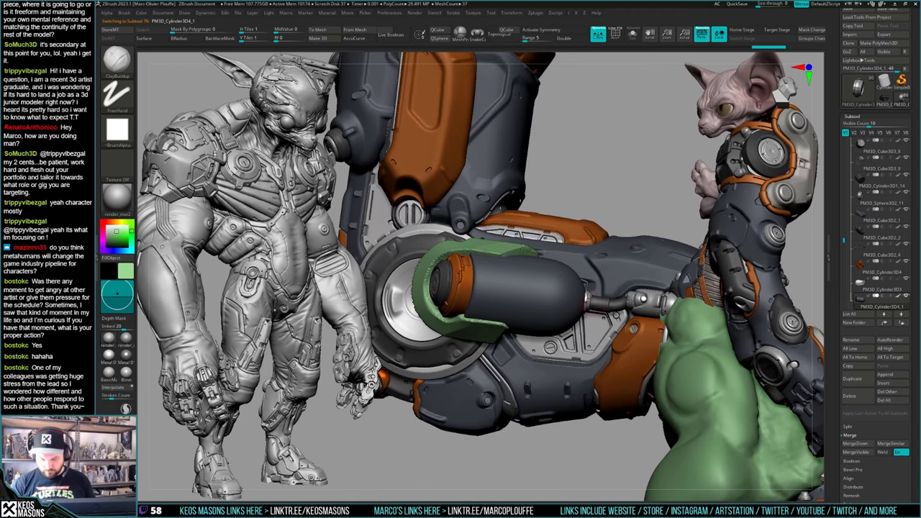
{"action": "left_click_drag", "start_coordinate": [847, 486], "coordinate": [847, 189]}
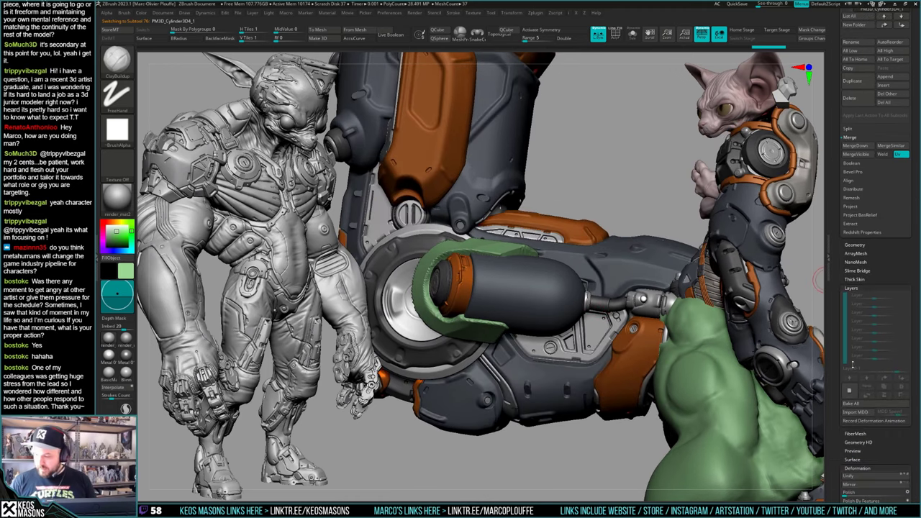
{"action": "left_click", "coordinate": [849, 390]}
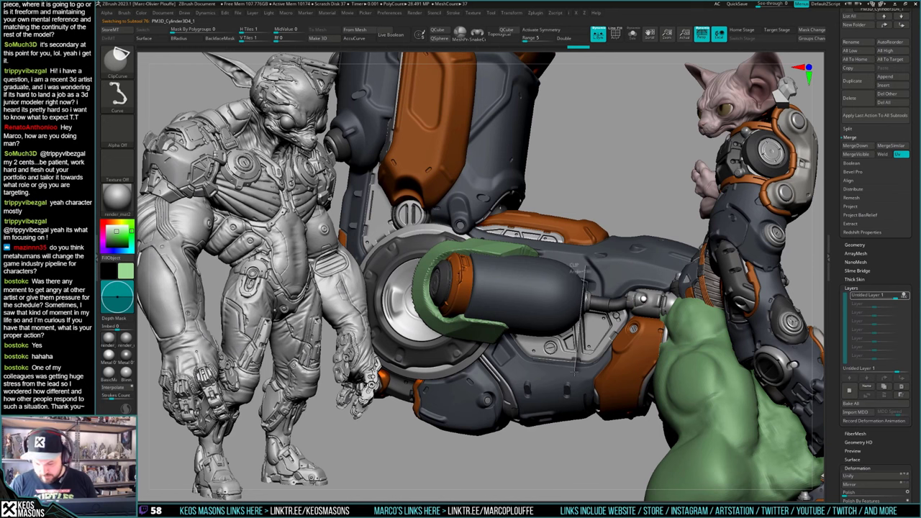
Step: Try to slice a flat facet along the capsule's side with Clip Curve from several angles
{"action": "left_click_drag", "start_coordinate": [574, 374], "coordinate": [577, 371], "text": "ctrl+shift"}
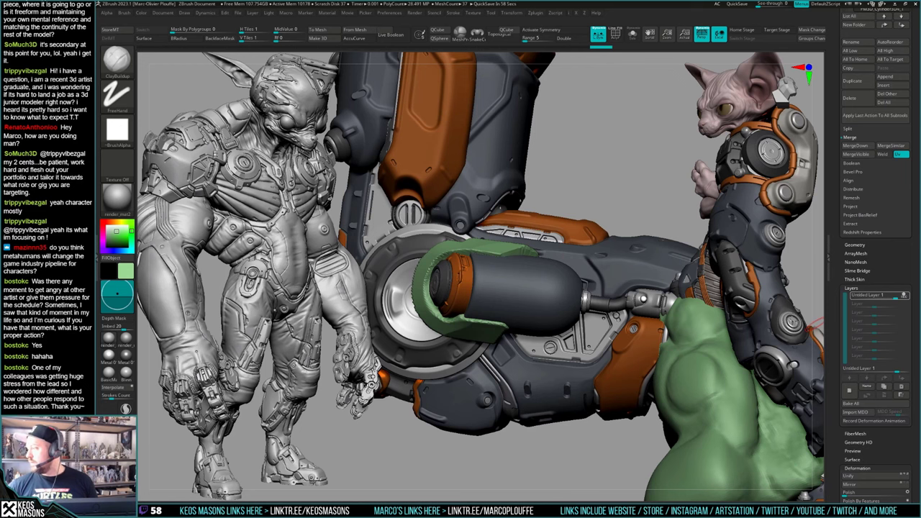
{"action": "mouse_move", "coordinate": [605, 366]}
{"action": "right_mouse_down"}
{"action": "mouse_move", "coordinate": [604, 311]}
{"action": "mouse_move", "coordinate": [587, 323]}
{"action": "right_mouse_up"}
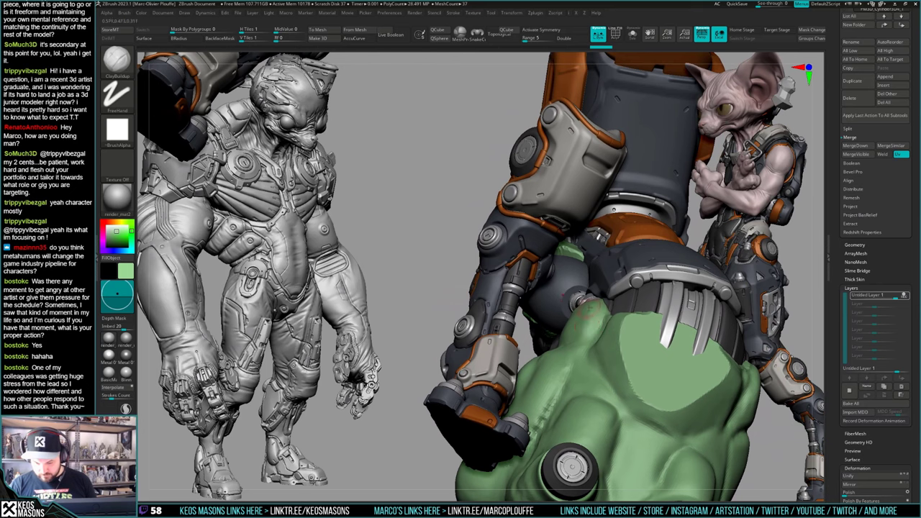
{"action": "right_click_drag", "start_coordinate": [459, 295], "coordinate": [596, 283]}
{"action": "key", "text": "ctrl+shift"}
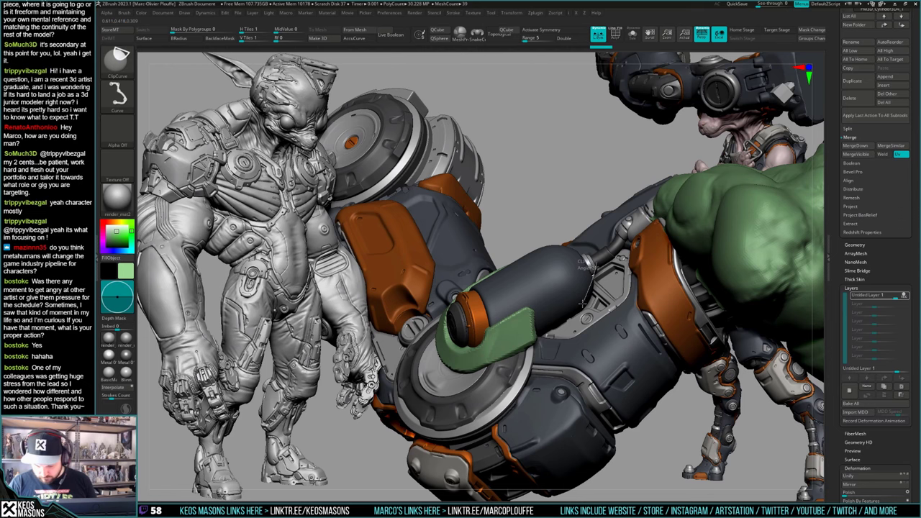
{"action": "mouse_move", "coordinate": [558, 320]}
{"action": "left_mouse_down", "text": "ctrl+shift"}
{"action": "mouse_move", "coordinate": [512, 347]}
{"action": "mouse_move", "coordinate": [515, 338]}
{"action": "left_mouse_up", "text": "ctrl+shift"}
{"action": "key", "text": "ctrl+z"}
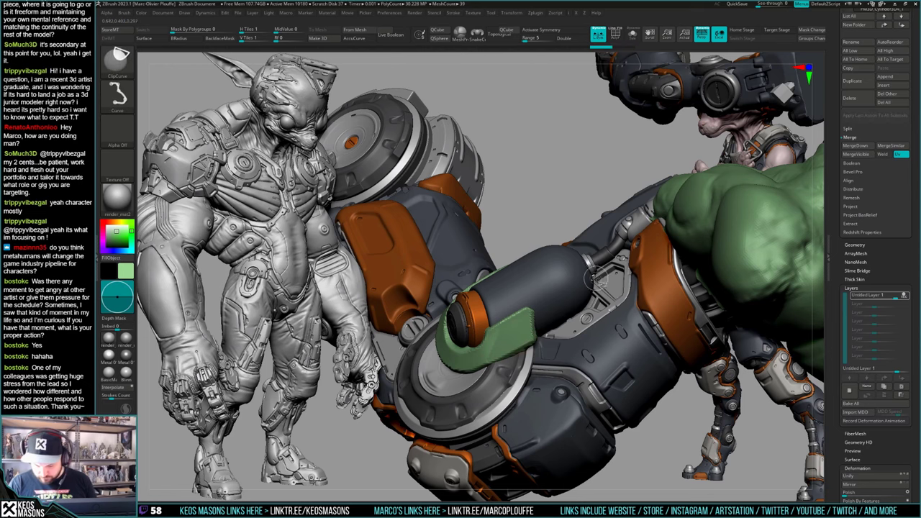
{"action": "right_click_drag", "start_coordinate": [598, 311], "coordinate": [592, 276]}
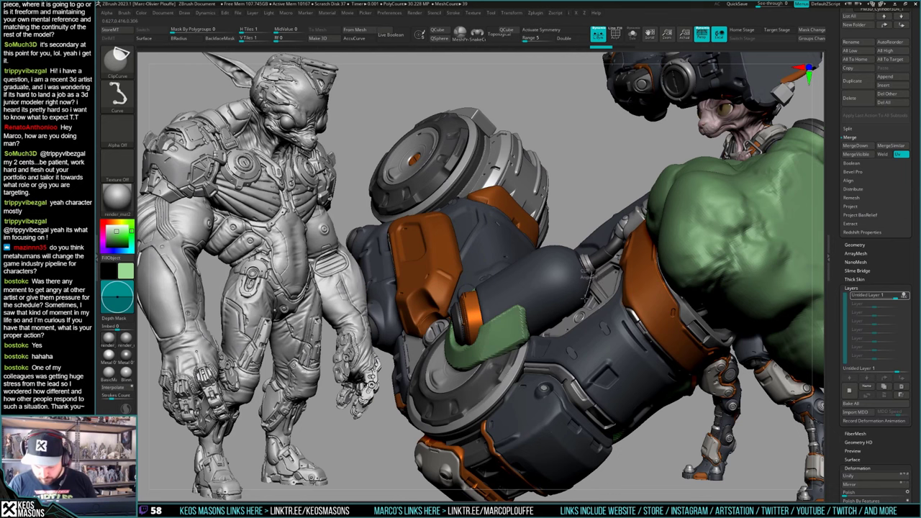
{"action": "left_click_drag", "start_coordinate": [571, 308], "coordinate": [508, 349], "text": "ctrl+shift"}
{"action": "key", "text": "ctrl+z"}
Step: Trim the capsule's long sides flat with Clip Curve, looking straight along the forearm's face
{"action": "mouse_move", "coordinate": [594, 286]}
{"action": "right_mouse_down"}
{"action": "mouse_move", "coordinate": [590, 311]}
{"action": "mouse_move", "coordinate": [587, 275]}
{"action": "mouse_move", "coordinate": [585, 348]}
{"action": "mouse_move", "coordinate": [576, 325]}
{"action": "mouse_move", "coordinate": [568, 341]}
{"action": "mouse_move", "coordinate": [582, 350]}
{"action": "mouse_move", "coordinate": [585, 327]}
{"action": "right_mouse_up"}
{"action": "key", "text": "ctrl+shift"}
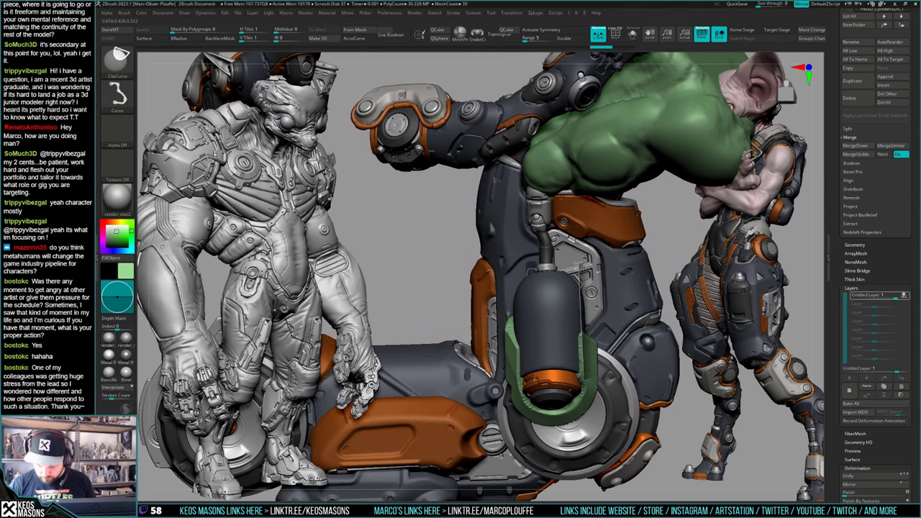
{"action": "left_click_drag", "start_coordinate": [580, 265], "coordinate": [581, 263], "text": "ctrl+shift"}
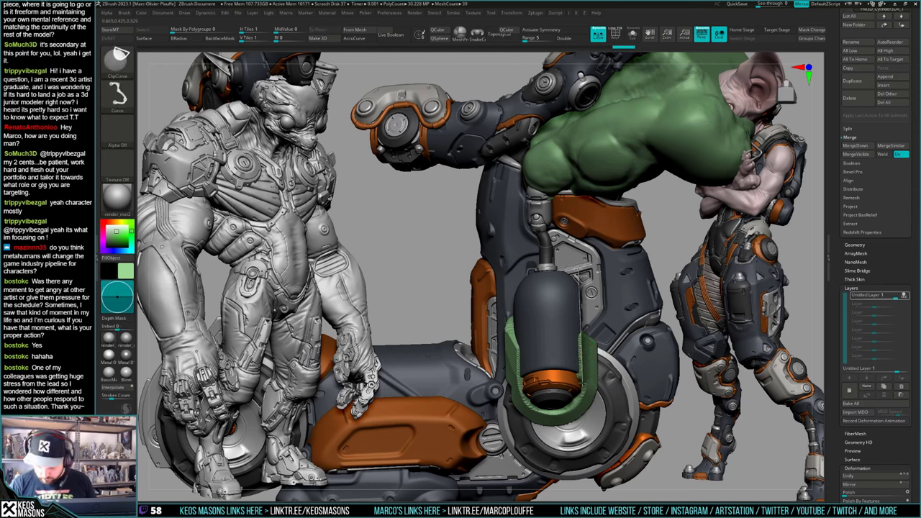
{"action": "left_click_drag", "start_coordinate": [581, 383], "coordinate": [581, 383], "text": "ctrl+shift"}
{"action": "left_click_drag", "start_coordinate": [520, 387], "coordinate": [516, 256], "text": "ctrl+shift"}
Step: Examine the trimmed capsule from all around the arm, both normally and with the surrounding parts ghosted
{"action": "mouse_move", "coordinate": [425, 295]}
{"action": "left_mouse_down"}
{"action": "mouse_move", "coordinate": [573, 302]}
{"action": "mouse_move", "coordinate": [416, 322]}
{"action": "mouse_move", "coordinate": [503, 317]}
{"action": "mouse_move", "coordinate": [536, 288]}
{"action": "mouse_move", "coordinate": [439, 285]}
{"action": "left_mouse_up"}
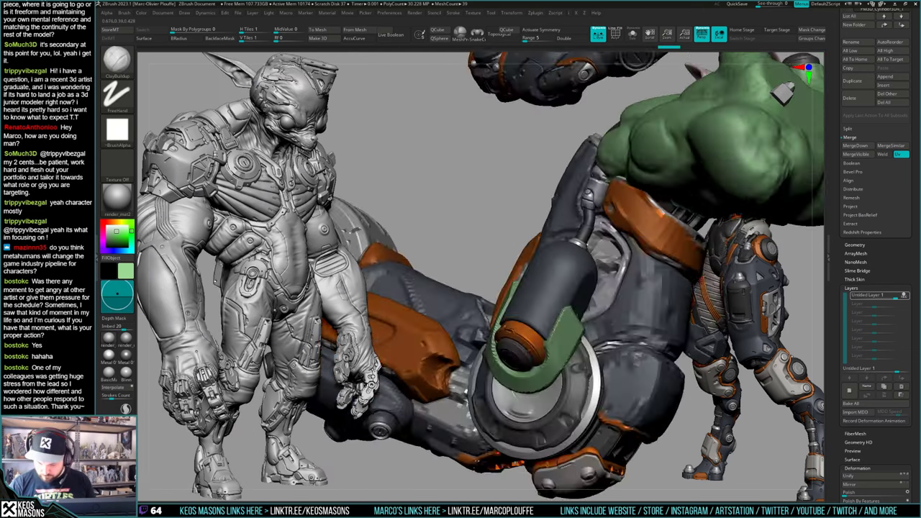
{"action": "right_click", "coordinate": [545, 339]}
{"action": "right_click_drag", "start_coordinate": [439, 284], "coordinate": [599, 319]}
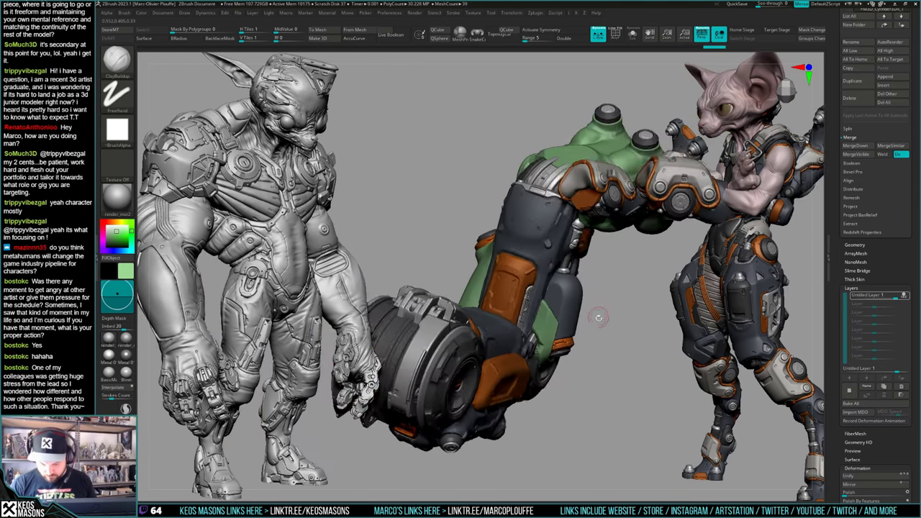
{"action": "left_click_drag", "start_coordinate": [599, 318], "coordinate": [518, 259]}
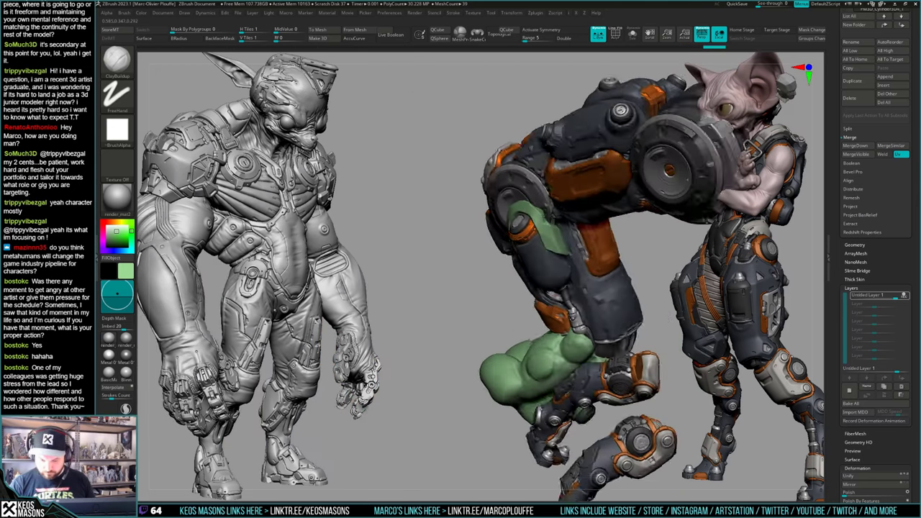
{"action": "mouse_move", "coordinate": [518, 259]}
{"action": "right_mouse_down", "text": "ctrl"}
{"action": "mouse_move", "coordinate": [536, 310]}
{"action": "mouse_move", "coordinate": [544, 305]}
{"action": "mouse_move", "coordinate": [532, 277]}
{"action": "mouse_move", "coordinate": [543, 251]}
{"action": "mouse_move", "coordinate": [558, 252]}
{"action": "right_mouse_up", "text": "ctrl"}
{"action": "right_click", "coordinate": [544, 306]}
{"action": "right_click", "coordinate": [543, 251]}
{"action": "left_click", "coordinate": [609, 265]}
{"action": "left_click_drag", "start_coordinate": [537, 226], "coordinate": [569, 257]}
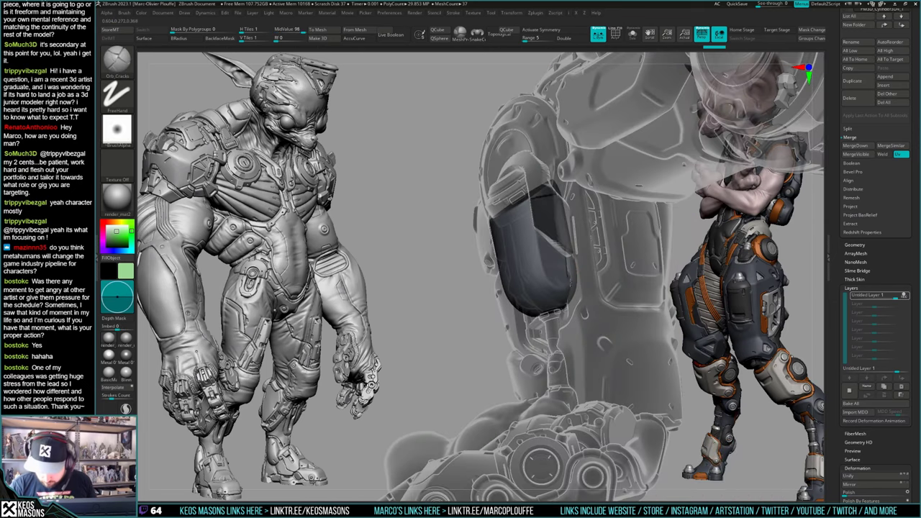
{"action": "right_click_drag", "start_coordinate": [576, 252], "coordinate": [532, 263]}
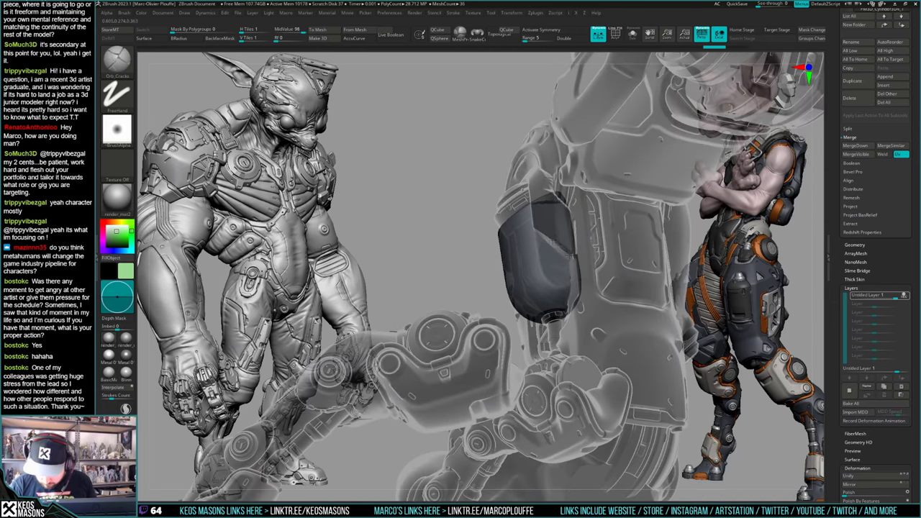
{"action": "mouse_move", "coordinate": [565, 315]}
{"action": "right_mouse_down"}
{"action": "mouse_move", "coordinate": [565, 288]}
{"action": "mouse_move", "coordinate": [603, 291]}
{"action": "mouse_move", "coordinate": [536, 277]}
{"action": "mouse_move", "coordinate": [547, 306]}
{"action": "mouse_move", "coordinate": [546, 285]}
{"action": "mouse_move", "coordinate": [567, 280]}
{"action": "mouse_move", "coordinate": [556, 287]}
{"action": "mouse_move", "coordinate": [575, 302]}
{"action": "mouse_move", "coordinate": [558, 303]}
{"action": "mouse_move", "coordinate": [561, 317]}
{"action": "right_mouse_up"}
{"action": "key", "text": "shift+t"}
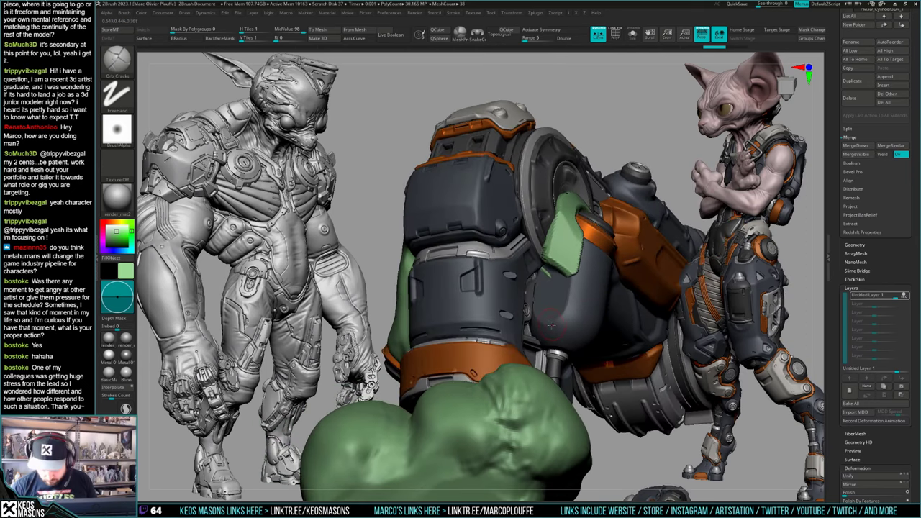
Step: Trim the capsule's side facing the forearm with Clip Curve
{"action": "key", "text": "ctrl+shift"}
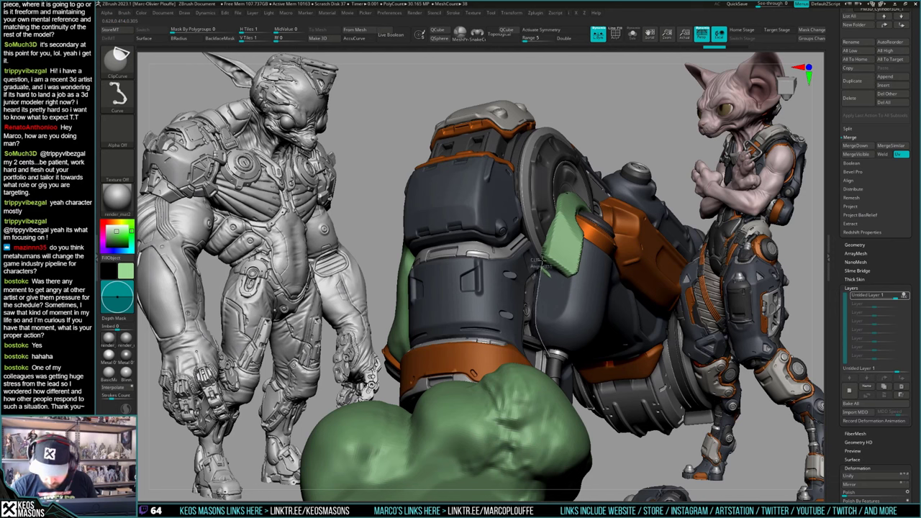
Step: Trim the dark cylindrical housing beside the green bracket with the ClipCurve brush
{"action": "left_click_drag", "start_coordinate": [528, 269], "coordinate": [531, 279], "text": "ctrl+shift"}
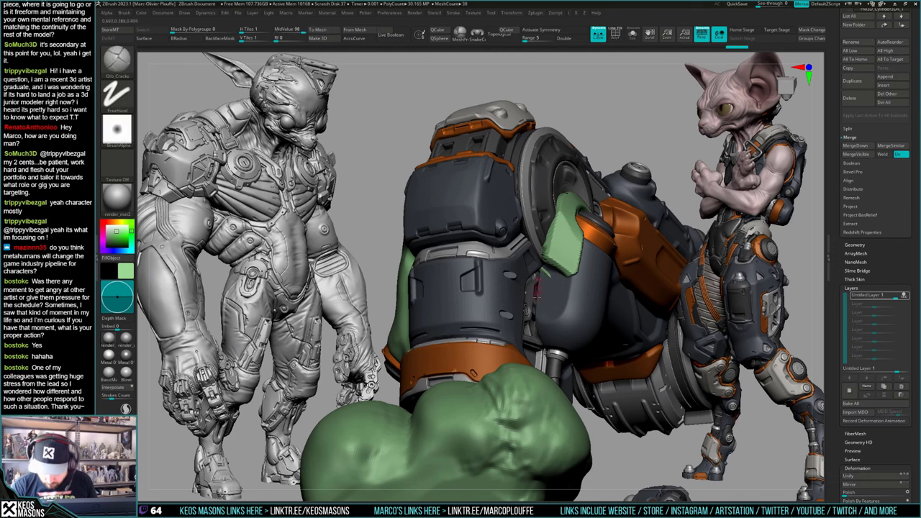
{"action": "mouse_move", "coordinate": [536, 294]}
{"action": "right_mouse_down"}
{"action": "mouse_move", "coordinate": [551, 311]}
{"action": "mouse_move", "coordinate": [540, 305]}
{"action": "mouse_move", "coordinate": [580, 319]}
{"action": "mouse_move", "coordinate": [536, 344]}
{"action": "mouse_move", "coordinate": [579, 322]}
{"action": "mouse_move", "coordinate": [467, 302]}
{"action": "mouse_move", "coordinate": [407, 271]}
{"action": "mouse_move", "coordinate": [578, 294]}
{"action": "mouse_move", "coordinate": [504, 316]}
{"action": "mouse_move", "coordinate": [596, 302]}
{"action": "mouse_move", "coordinate": [579, 259]}
{"action": "right_mouse_up"}
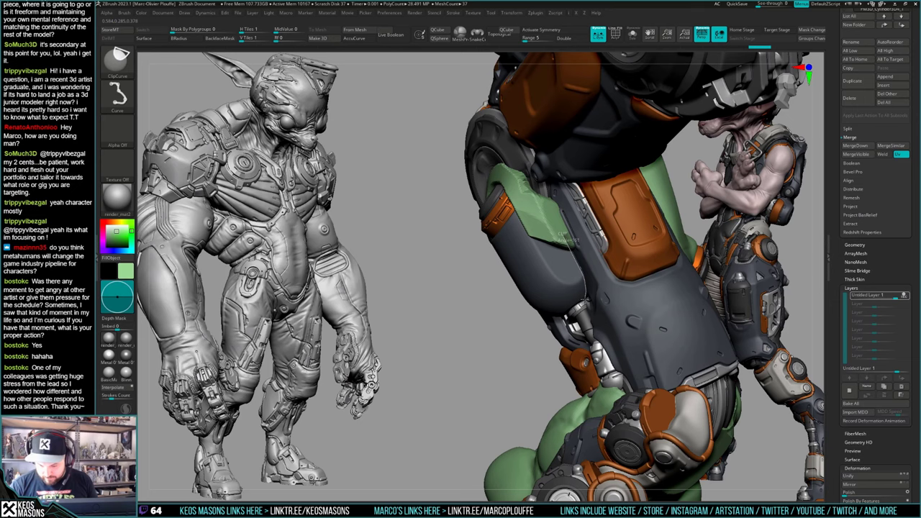
{"action": "left_click_drag", "start_coordinate": [587, 299], "coordinate": [586, 300], "text": "ctrl+shift"}
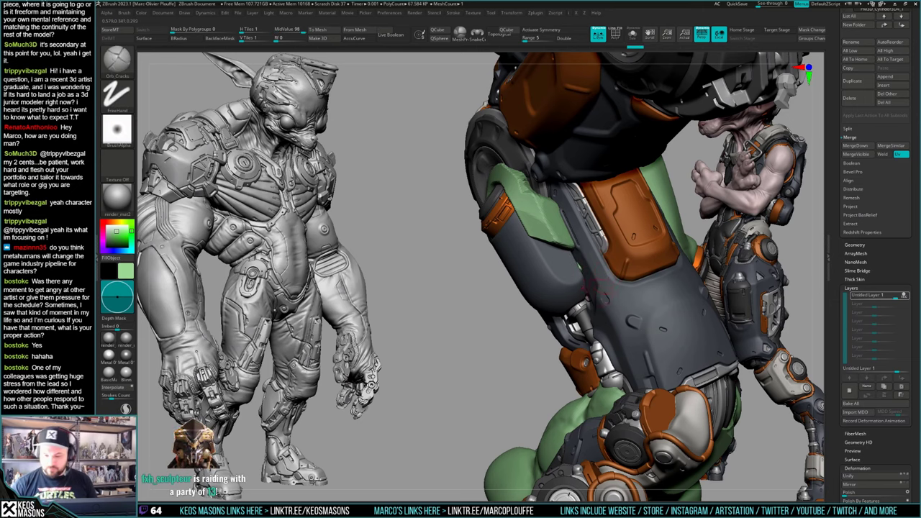
Step: Make the green bracket the active subtool and isolate it briefly to inspect its shape
{"action": "mouse_move", "coordinate": [596, 290]}
{"action": "right_mouse_down"}
{"action": "mouse_move", "coordinate": [565, 270]}
{"action": "mouse_move", "coordinate": [590, 263]}
{"action": "mouse_move", "coordinate": [559, 241]}
{"action": "right_mouse_up"}
{"action": "left_click", "coordinate": [559, 241], "text": "alt"}
{"action": "key", "text": "space"}
{"action": "key", "text": "b"}
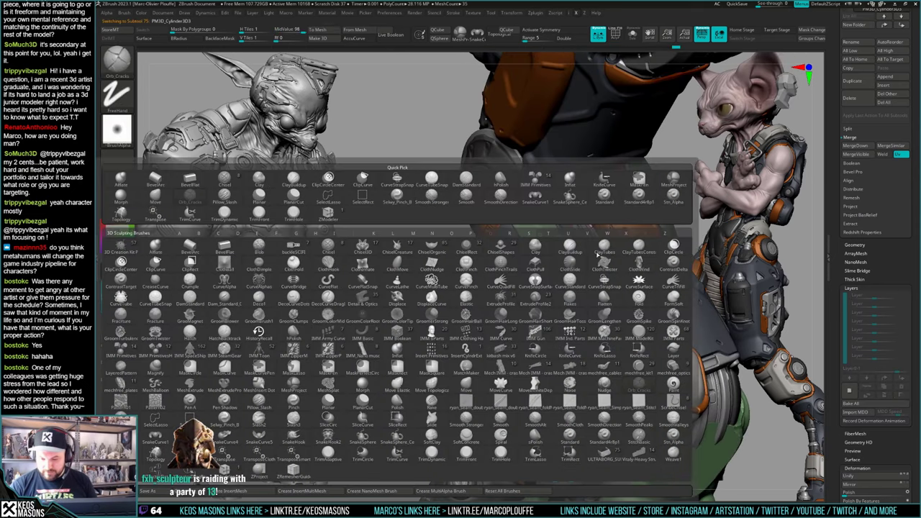
{"action": "key", "text": "Escape"}
{"action": "right_click_drag", "start_coordinate": [584, 292], "coordinate": [585, 248]}
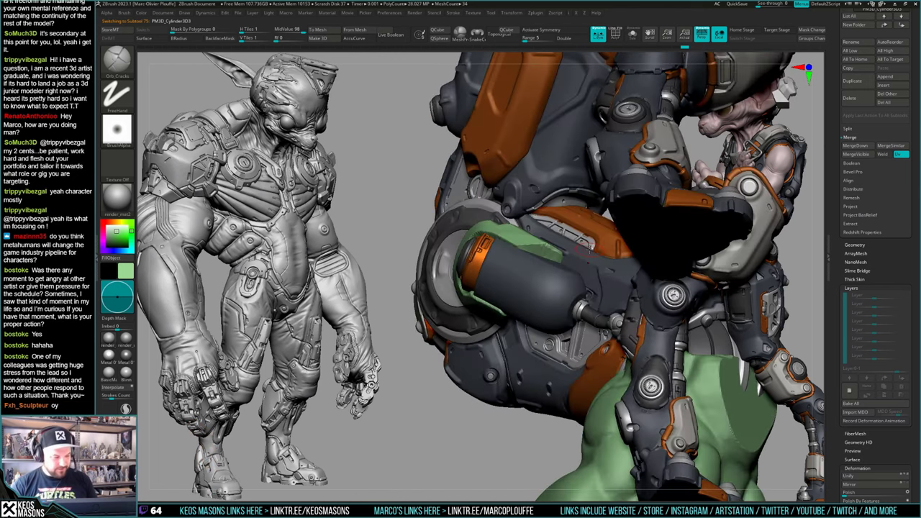
{"action": "mouse_move", "coordinate": [578, 289]}
{"action": "right_mouse_down"}
{"action": "mouse_move", "coordinate": [597, 308]}
{"action": "mouse_move", "coordinate": [584, 287]}
{"action": "right_mouse_up"}
{"action": "right_click", "coordinate": [584, 287]}
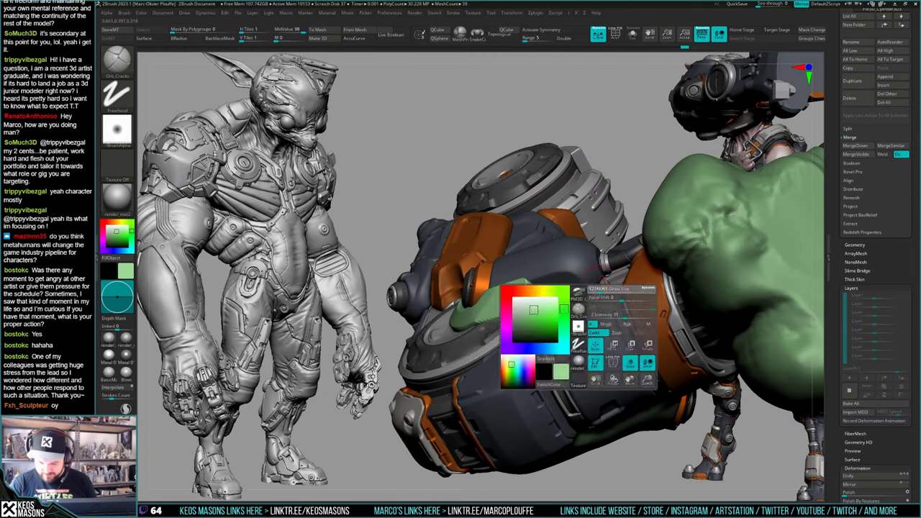
{"action": "key", "text": "shift+s"}
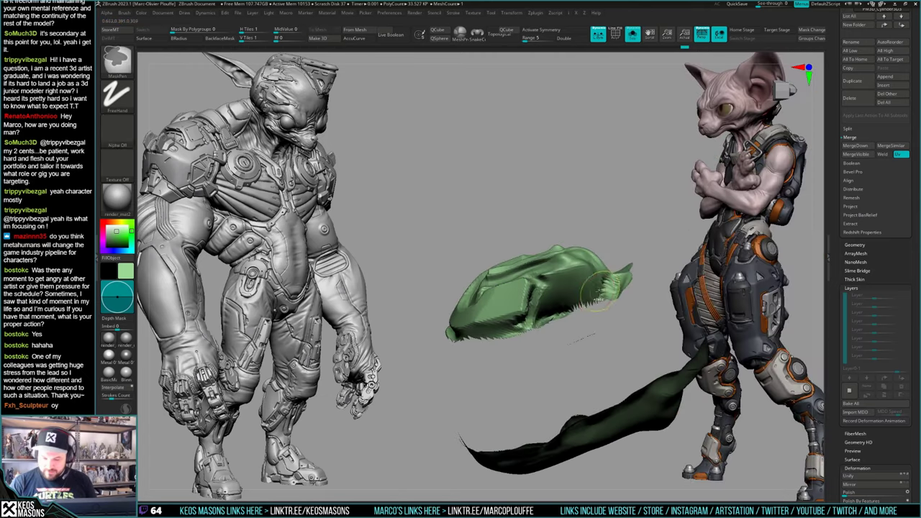
{"action": "key", "text": "shift+s"}
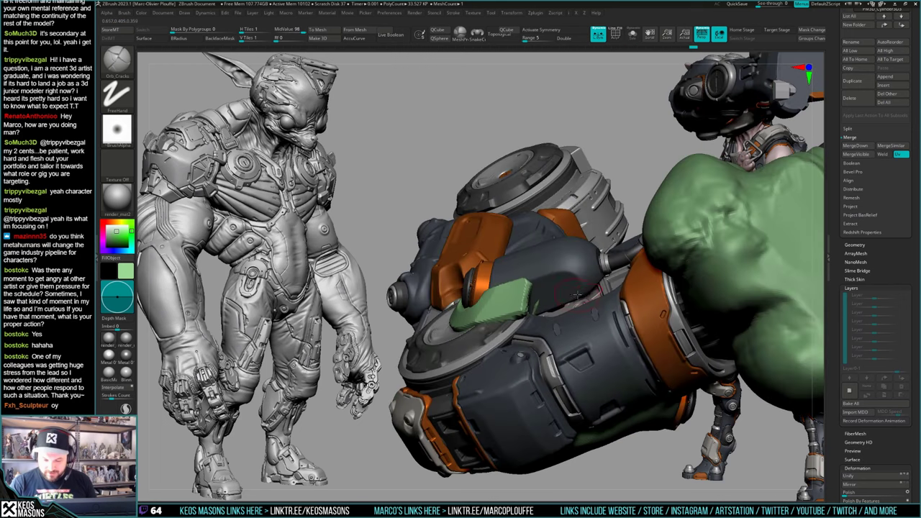
Step: Switch to the hPolish brush and examine the arm around the green bracket
{"action": "mouse_move", "coordinate": [565, 295]}
{"action": "right_mouse_down"}
{"action": "mouse_move", "coordinate": [531, 336]}
{"action": "mouse_move", "coordinate": [561, 309]}
{"action": "mouse_move", "coordinate": [550, 301]}
{"action": "mouse_move", "coordinate": [565, 296]}
{"action": "mouse_move", "coordinate": [537, 292]}
{"action": "mouse_move", "coordinate": [578, 338]}
{"action": "mouse_move", "coordinate": [550, 305]}
{"action": "mouse_move", "coordinate": [538, 314]}
{"action": "mouse_move", "coordinate": [569, 308]}
{"action": "mouse_move", "coordinate": [598, 247]}
{"action": "mouse_move", "coordinate": [573, 283]}
{"action": "right_mouse_up"}
{"action": "key", "text": "space"}
{"action": "left_click", "coordinate": [543, 288]}
{"action": "right_click_drag", "start_coordinate": [573, 284], "coordinate": [549, 315], "text": "ctrl"}
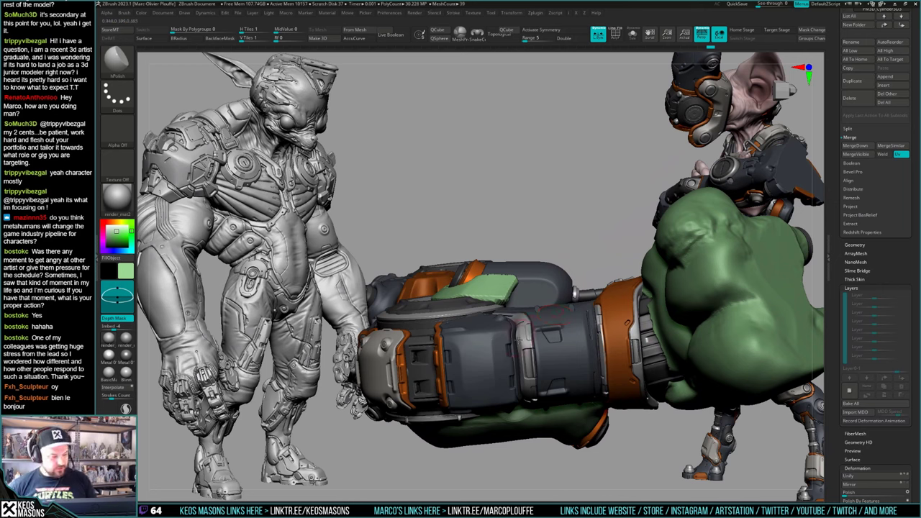
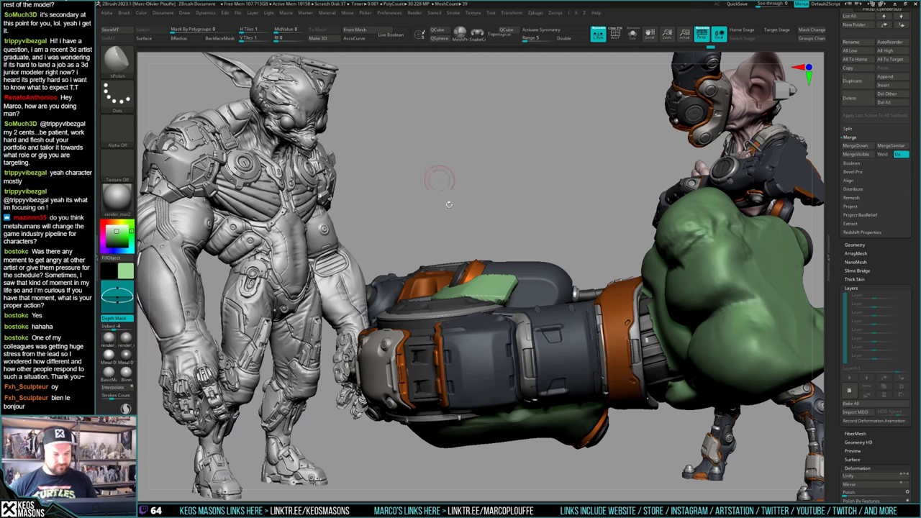
{"action": "right_click_drag", "start_coordinate": [549, 316], "coordinate": [552, 349]}
{"action": "right_click_drag", "start_coordinate": [550, 341], "coordinate": [546, 287], "text": "ctrl"}
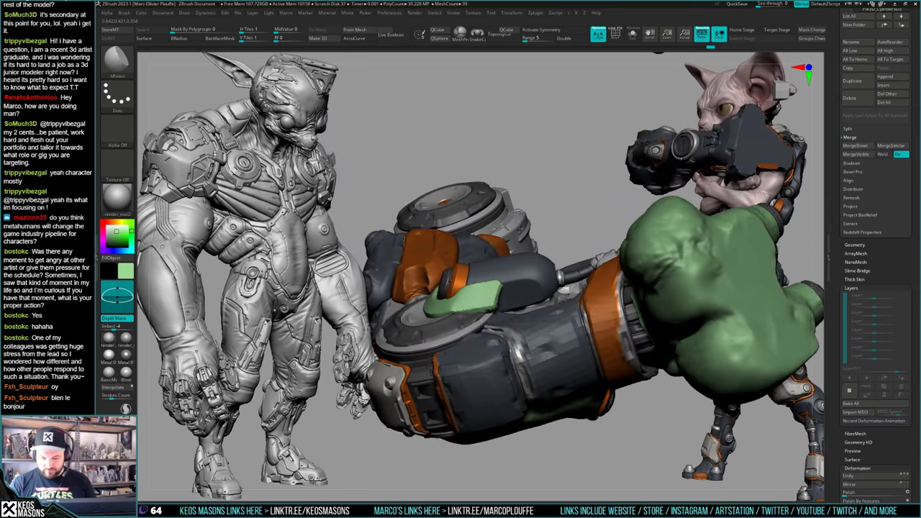
Step: Choose the TrimHole brush and make the dark cylindrical housing the active subtool
{"action": "key", "text": "b"}
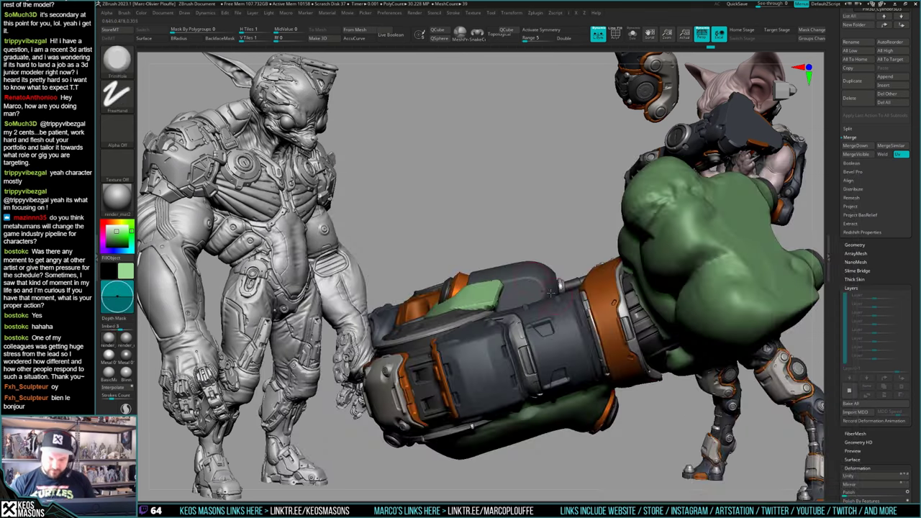
{"action": "right_click", "coordinate": [537, 315]}
{"action": "right_click", "coordinate": [538, 314]}
{"action": "mouse_move", "coordinate": [539, 314]}
{"action": "right_mouse_down", "text": "ctrl"}
{"action": "mouse_move", "coordinate": [541, 337]}
{"action": "mouse_move", "coordinate": [547, 256]}
{"action": "right_mouse_up", "text": "ctrl"}
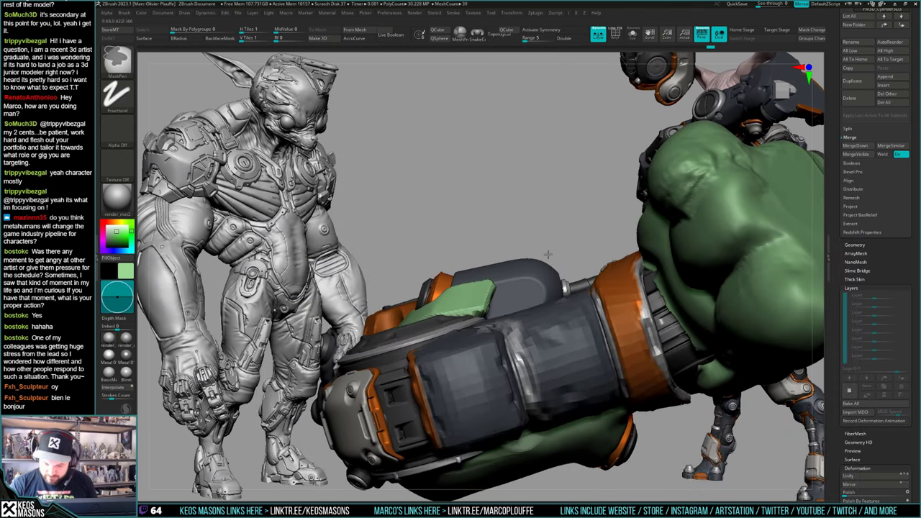
{"action": "right_click", "coordinate": [534, 285]}
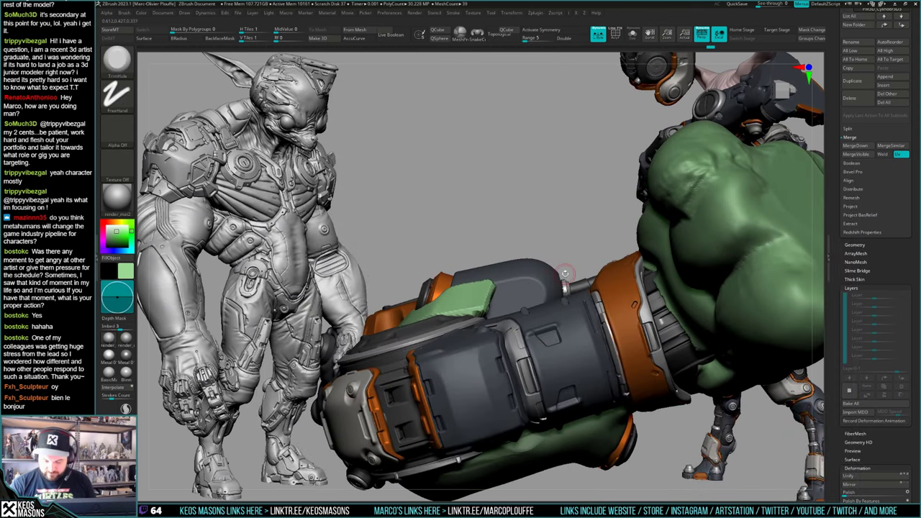
{"action": "key", "text": "alt+s"}
{"action": "key", "text": "alt+s"}
{"action": "mouse_move", "coordinate": [566, 269]}
{"action": "left_mouse_down", "text": "ctrl"}
{"action": "mouse_move", "coordinate": [557, 278]}
{"action": "mouse_move", "coordinate": [569, 262]}
{"action": "left_mouse_up", "text": "ctrl"}
{"action": "left_click", "coordinate": [531, 445], "text": "alt"}
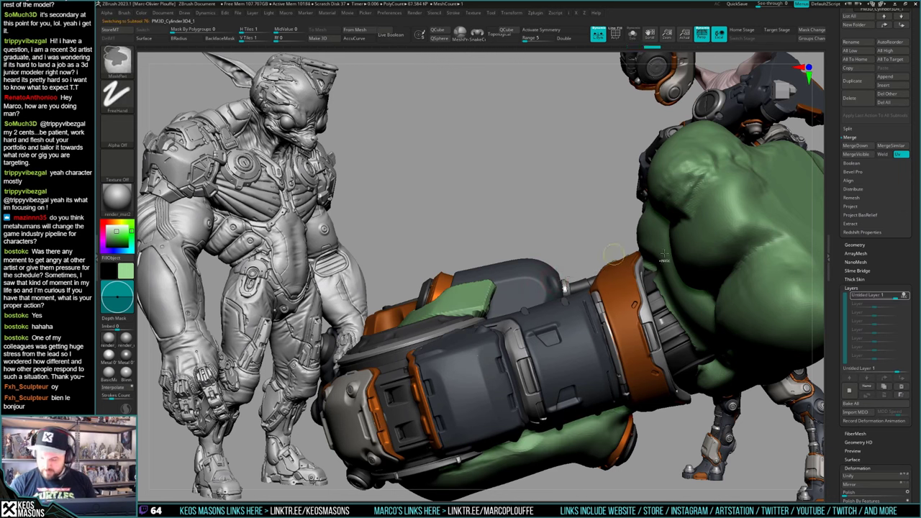
{"action": "key", "text": "ctrl+z"}
Step: Turn off recording on the housing's existing layer and add a new layer
{"action": "left_click", "coordinate": [906, 297]}
{"action": "left_click", "coordinate": [906, 297]}
{"action": "left_click", "coordinate": [906, 296]}
{"action": "left_click", "coordinate": [907, 296]}
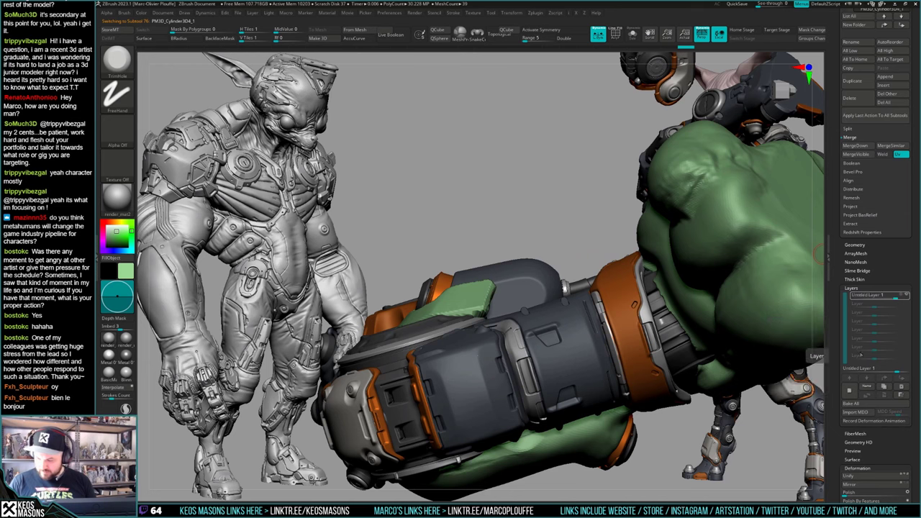
{"action": "left_click", "coordinate": [850, 391]}
Step: Punch a round recess near the housing's rounded end with TrimHole and bake all its layers
{"action": "key", "text": "space"}
{"action": "left_click_drag", "start_coordinate": [532, 278], "coordinate": [534, 282]}
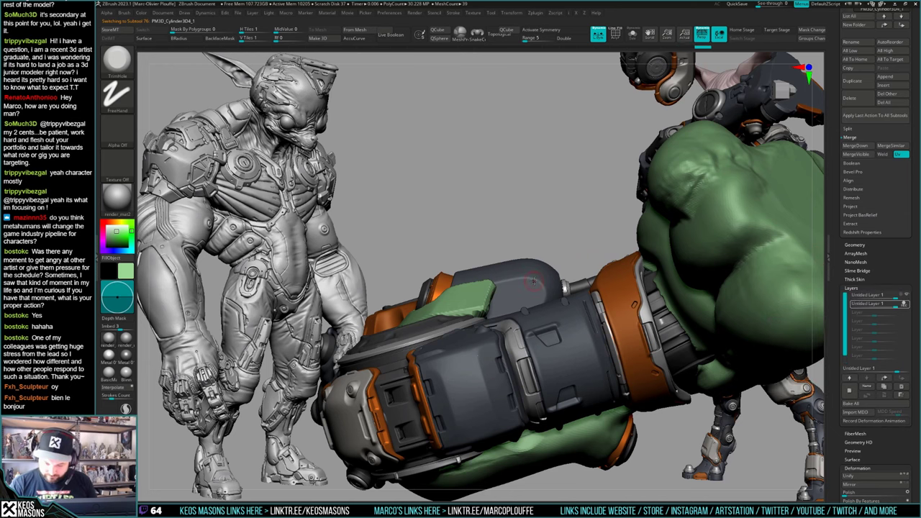
{"action": "left_click", "coordinate": [892, 407]}
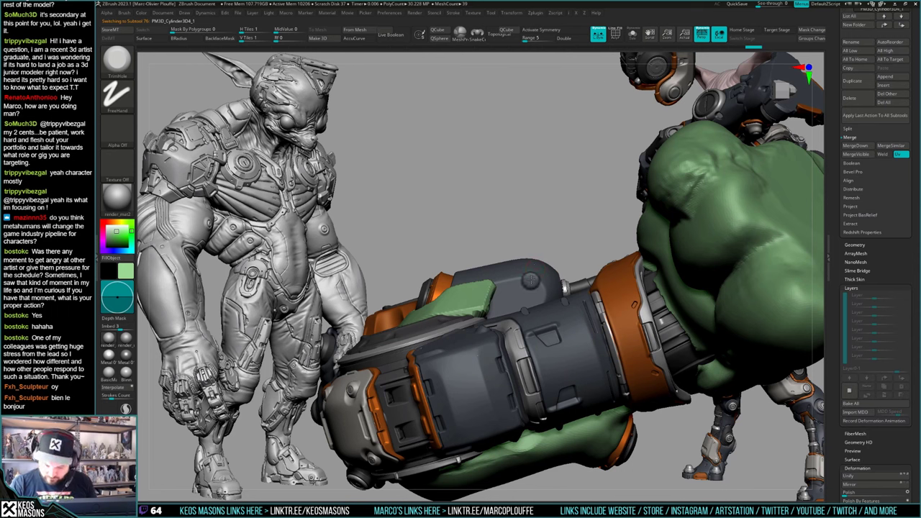
Step: Add a new layer to the housing, isolate it and punch a matching round recess on its opposite side
{"action": "left_click", "coordinate": [849, 390]}
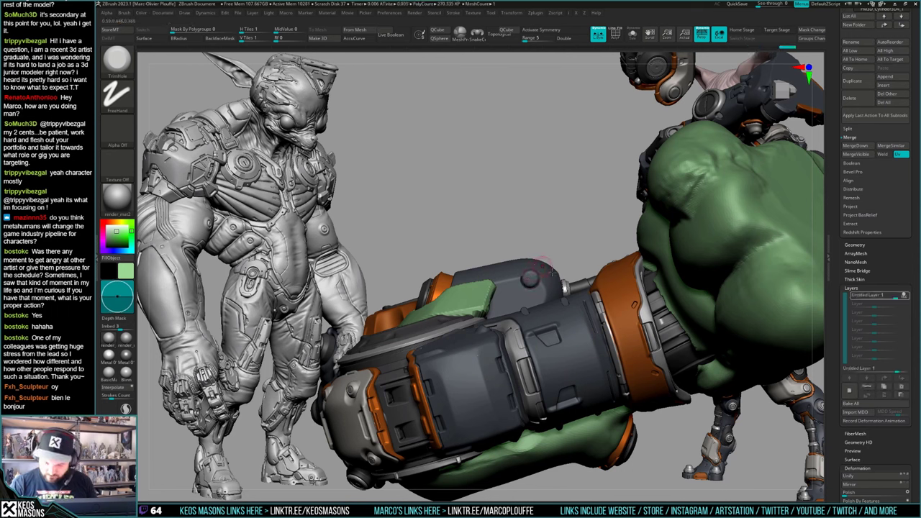
{"action": "right_click_drag", "start_coordinate": [531, 277], "coordinate": [555, 303]}
{"action": "mouse_move", "coordinate": [512, 345]}
{"action": "right_mouse_down"}
{"action": "mouse_move", "coordinate": [551, 322]}
{"action": "mouse_move", "coordinate": [540, 302]}
{"action": "right_mouse_up"}
{"action": "key", "text": "shift+s"}
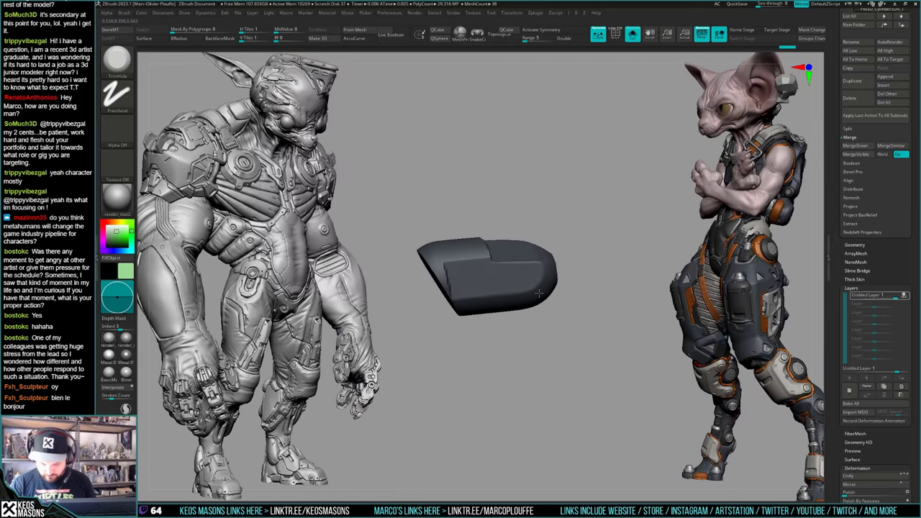
{"action": "right_click", "coordinate": [533, 289]}
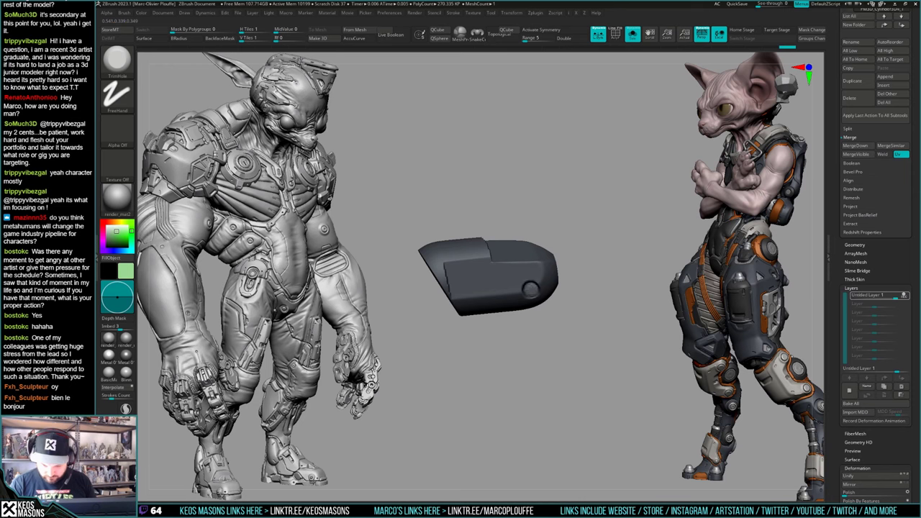
{"action": "mouse_move", "coordinate": [531, 289]}
{"action": "right_mouse_down"}
{"action": "mouse_move", "coordinate": [542, 261]}
{"action": "mouse_move", "coordinate": [559, 296]}
{"action": "mouse_move", "coordinate": [544, 302]}
{"action": "mouse_move", "coordinate": [544, 322]}
{"action": "mouse_move", "coordinate": [565, 299]}
{"action": "mouse_move", "coordinate": [586, 317]}
{"action": "mouse_move", "coordinate": [573, 274]}
{"action": "mouse_move", "coordinate": [595, 285]}
{"action": "right_mouse_up"}
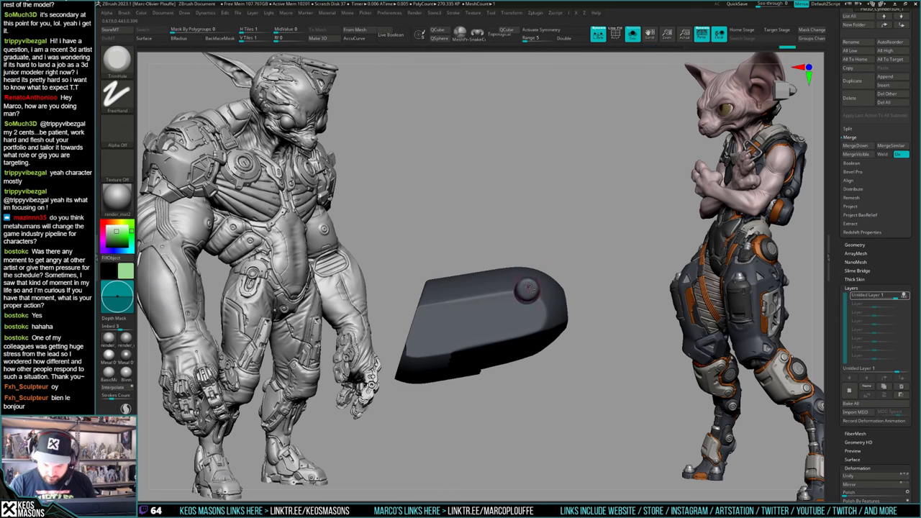
{"action": "mouse_move", "coordinate": [529, 288]}
{"action": "right_mouse_down"}
{"action": "mouse_move", "coordinate": [557, 288]}
{"action": "mouse_move", "coordinate": [537, 363]}
{"action": "mouse_move", "coordinate": [567, 303]}
{"action": "mouse_move", "coordinate": [559, 315]}
{"action": "mouse_move", "coordinate": [546, 289]}
{"action": "right_mouse_up"}
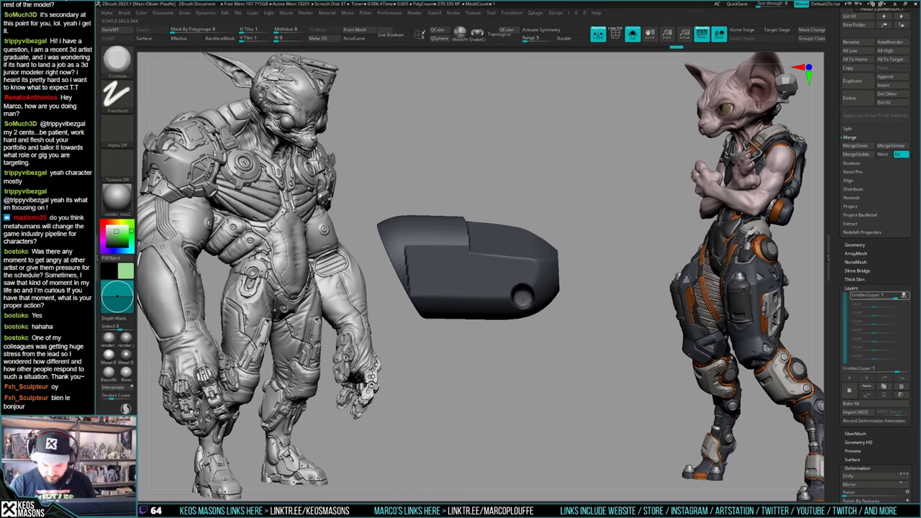
Step: Redo the second round recess near the housing's rounded end and bring the rest of the model back into view
{"action": "right_click_drag", "start_coordinate": [526, 290], "coordinate": [525, 228]}
{"action": "right_click_drag", "start_coordinate": [590, 297], "coordinate": [597, 318]}
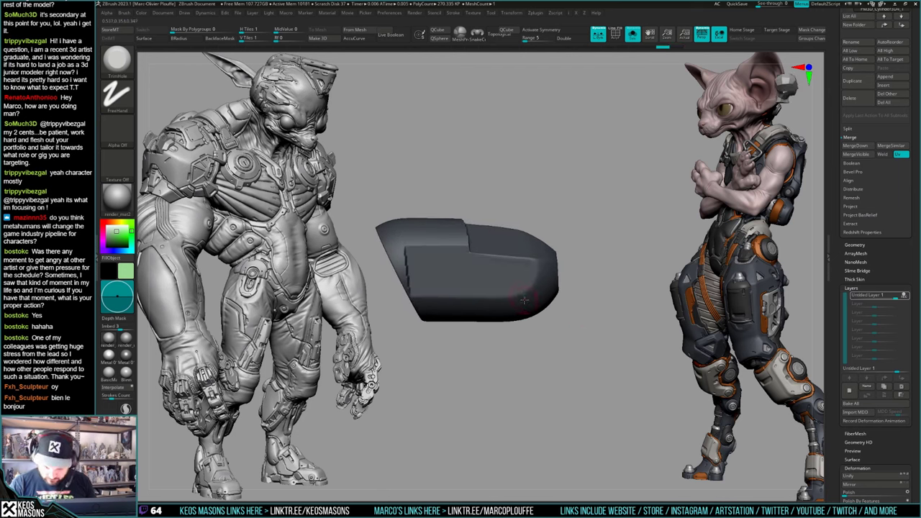
{"action": "right_click_drag", "start_coordinate": [597, 319], "coordinate": [574, 289]}
{"action": "key", "text": "ctrl+shift+s"}
{"action": "key", "text": "ctrl+shift+y"}
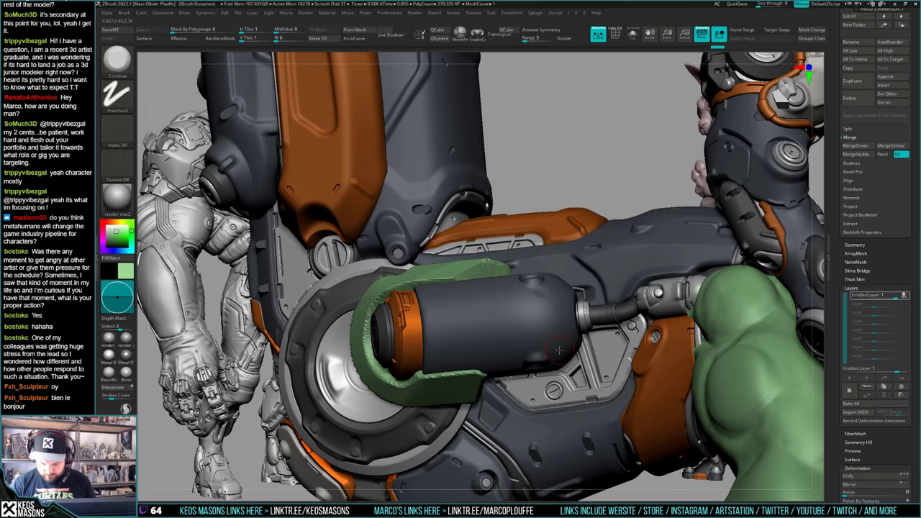
{"action": "mouse_move", "coordinate": [597, 213]}
{"action": "right_mouse_down"}
{"action": "mouse_move", "coordinate": [574, 285]}
{"action": "mouse_move", "coordinate": [559, 395]}
{"action": "mouse_move", "coordinate": [544, 324]}
{"action": "right_mouse_up"}
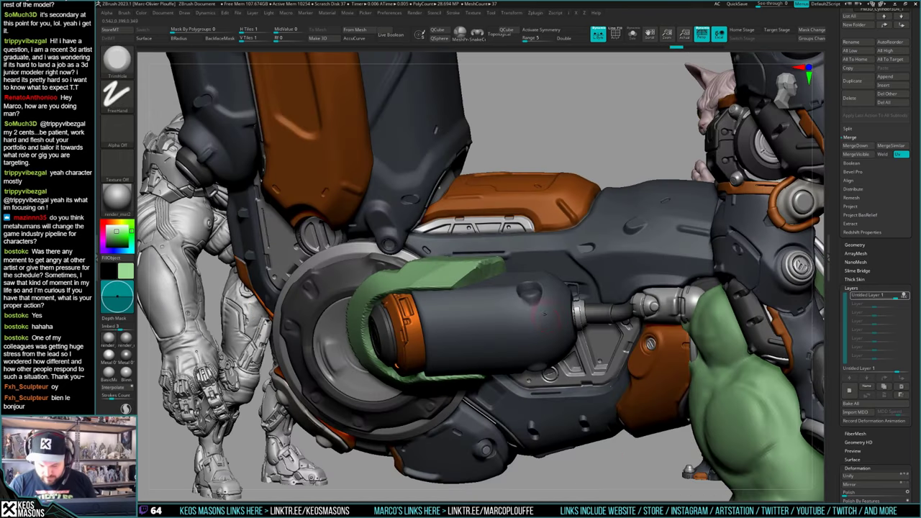
Step: Try stamping the Image25 alpha into the housing's upper recess with the Sin_Alpha brush
{"action": "key", "text": "ctrl+shift+z"}
{"action": "mouse_move", "coordinate": [555, 344]}
{"action": "right_mouse_down"}
{"action": "mouse_move", "coordinate": [585, 279]}
{"action": "mouse_move", "coordinate": [595, 355]}
{"action": "right_mouse_up"}
{"action": "mouse_move", "coordinate": [593, 439]}
{"action": "right_mouse_down"}
{"action": "mouse_move", "coordinate": [567, 375]}
{"action": "mouse_move", "coordinate": [563, 313]}
{"action": "mouse_move", "coordinate": [572, 308]}
{"action": "right_mouse_up"}
{"action": "key", "text": "ctrl+shift+z"}
{"action": "right_click", "coordinate": [548, 373]}
{"action": "key", "text": "F4"}
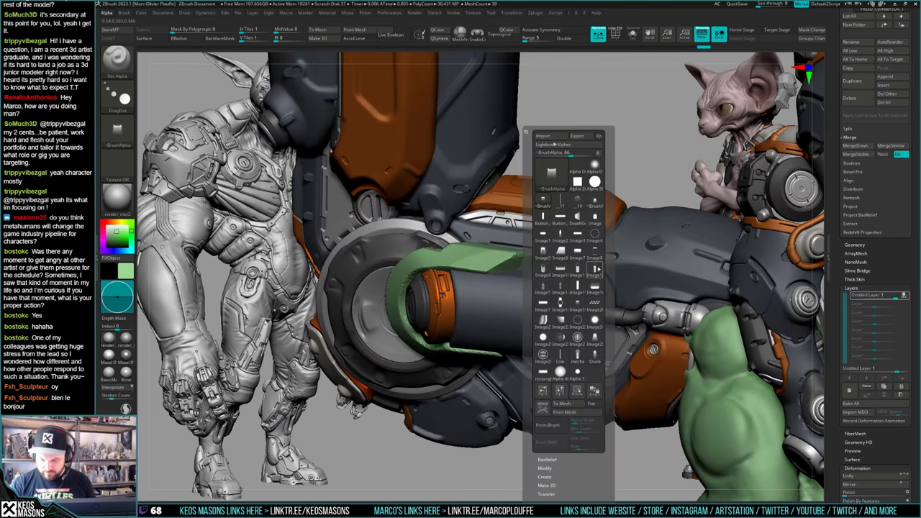
{"action": "left_click", "coordinate": [543, 341]}
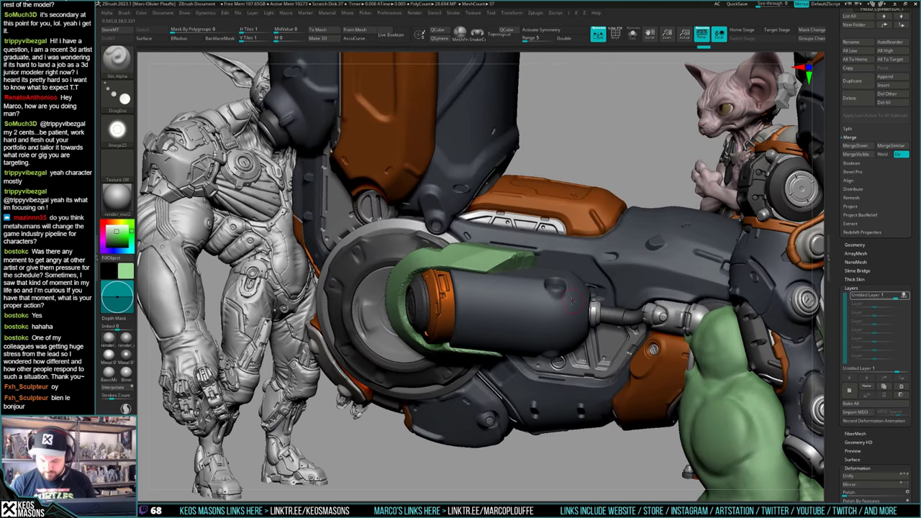
{"action": "right_click_drag", "start_coordinate": [563, 282], "coordinate": [560, 302]}
{"action": "key", "text": "ctrl+z"}
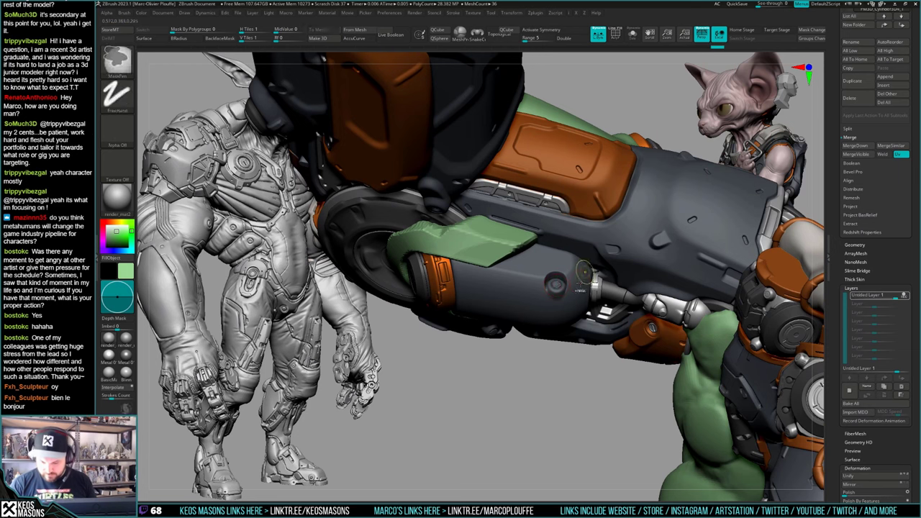
Step: Try stamping a round BrushAlpha detail into the same recess with an adjusted Z Intensity
{"action": "key", "text": "F4"}
{"action": "left_click", "coordinate": [609, 332]}
{"action": "mouse_move", "coordinate": [557, 285]}
{"action": "right_mouse_down", "text": "ctrl"}
{"action": "mouse_move", "coordinate": [560, 310]}
{"action": "mouse_move", "coordinate": [555, 289]}
{"action": "right_mouse_up", "text": "ctrl"}
{"action": "left_click", "coordinate": [554, 286]}
{"action": "key", "text": "space"}
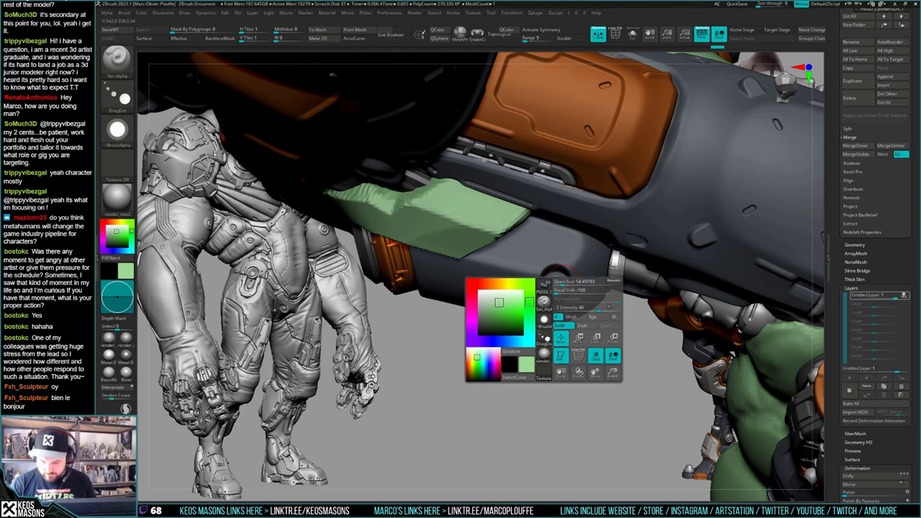
{"action": "left_click", "coordinate": [599, 308]}
{"action": "key", "text": "ctrl+z"}
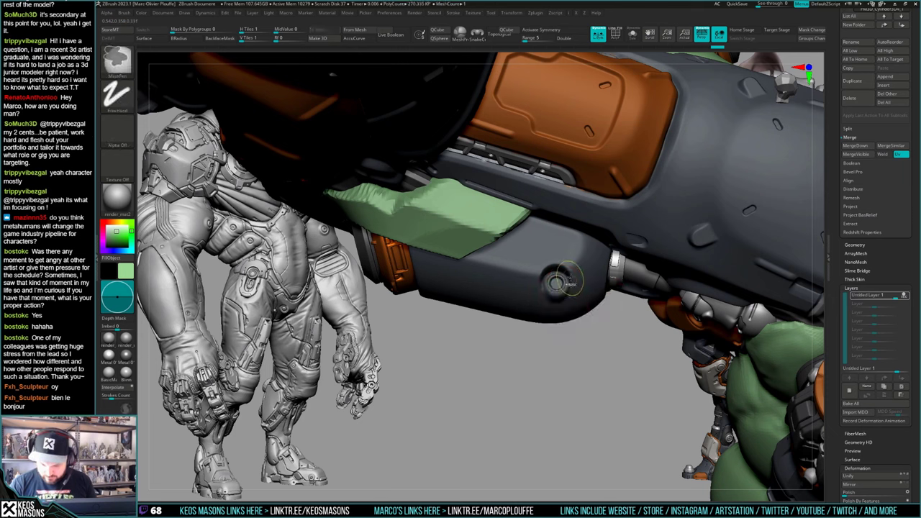
Step: Bake all layers of the housing and subdivide its mesh once more
{"action": "left_click", "coordinate": [867, 406]}
{"action": "key", "text": "ctrl+d"}
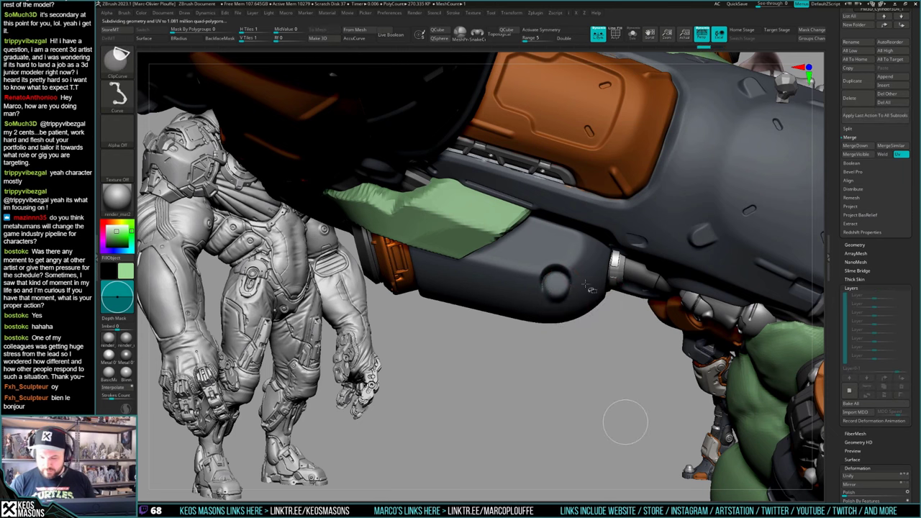
Step: Stamp the round BrushAlpha as a button detail inside the housing's recess with the Sin_Alpha brush
{"action": "mouse_move", "coordinate": [556, 284]}
{"action": "right_mouse_down"}
{"action": "mouse_move", "coordinate": [569, 179]}
{"action": "mouse_move", "coordinate": [559, 298]}
{"action": "right_mouse_up"}
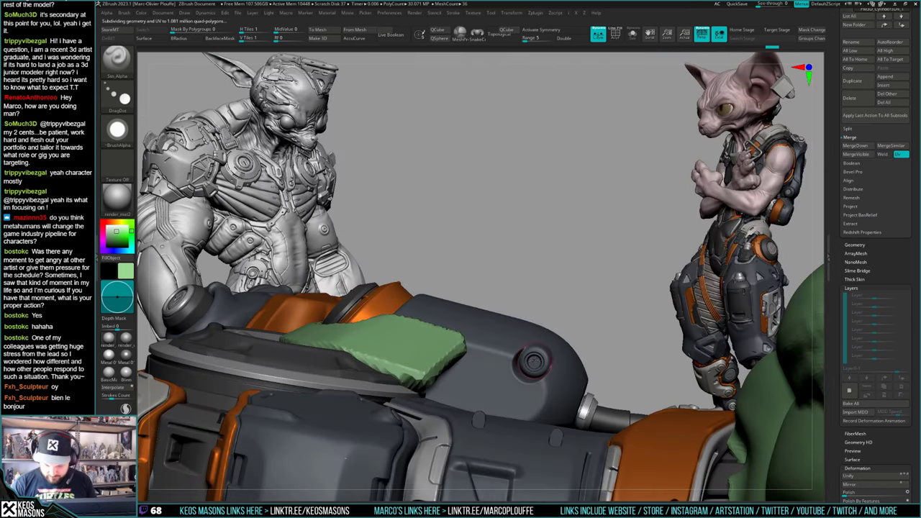
{"action": "mouse_move", "coordinate": [534, 361]}
{"action": "right_mouse_down", "text": "ctrl"}
{"action": "mouse_move", "coordinate": [551, 269]}
{"action": "mouse_move", "coordinate": [557, 400]}
{"action": "mouse_move", "coordinate": [549, 295]}
{"action": "right_mouse_up", "text": "ctrl"}
{"action": "right_click_drag", "start_coordinate": [559, 386], "coordinate": [579, 376], "text": "alt"}
{"action": "right_click_drag", "start_coordinate": [543, 288], "coordinate": [557, 334], "text": "ctrl"}
Step: Try stamping a gradient rectangle alpha onto the middle of the cylindrical housing with the Sin_Alpha brush
{"action": "key", "text": "b"}
{"action": "left_click", "coordinate": [530, 352]}
{"action": "key", "text": "a"}
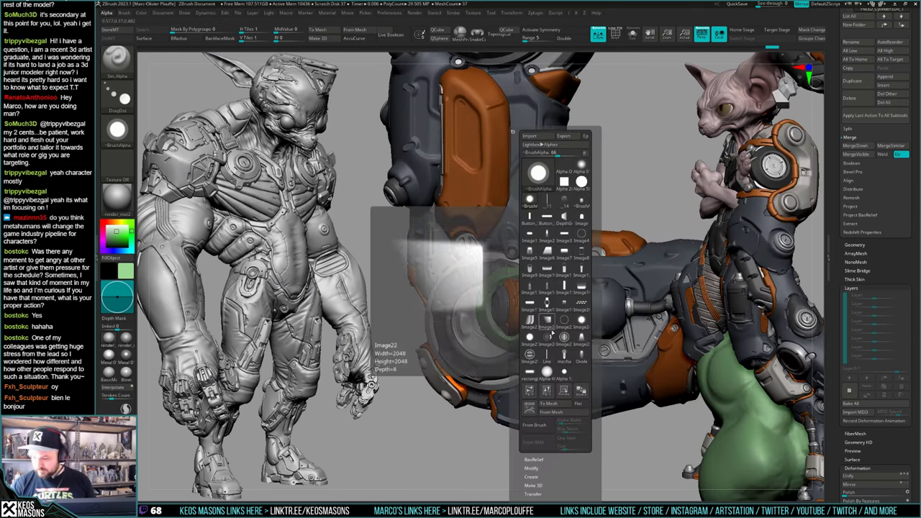
{"action": "left_click", "coordinate": [561, 305]}
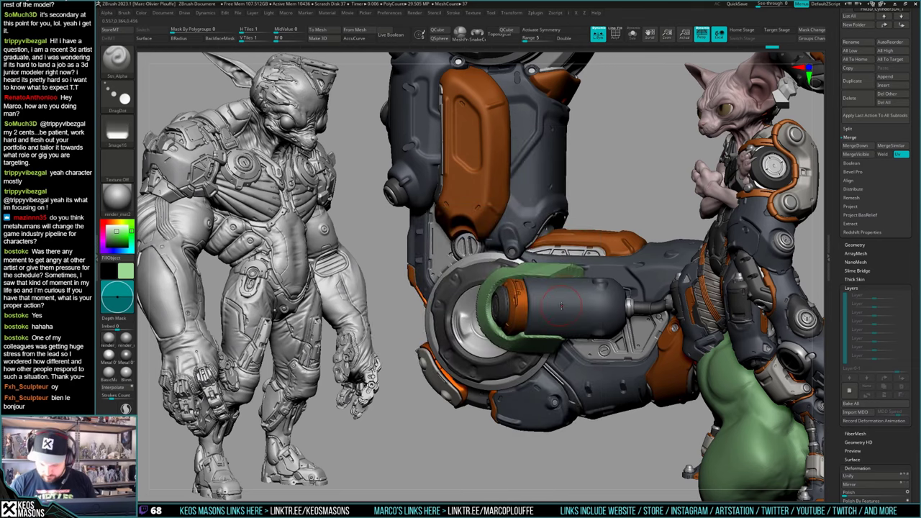
{"action": "key", "text": "s"}
{"action": "left_click_drag", "start_coordinate": [561, 306], "coordinate": [570, 306]}
{"action": "key", "text": "ctrl+z"}
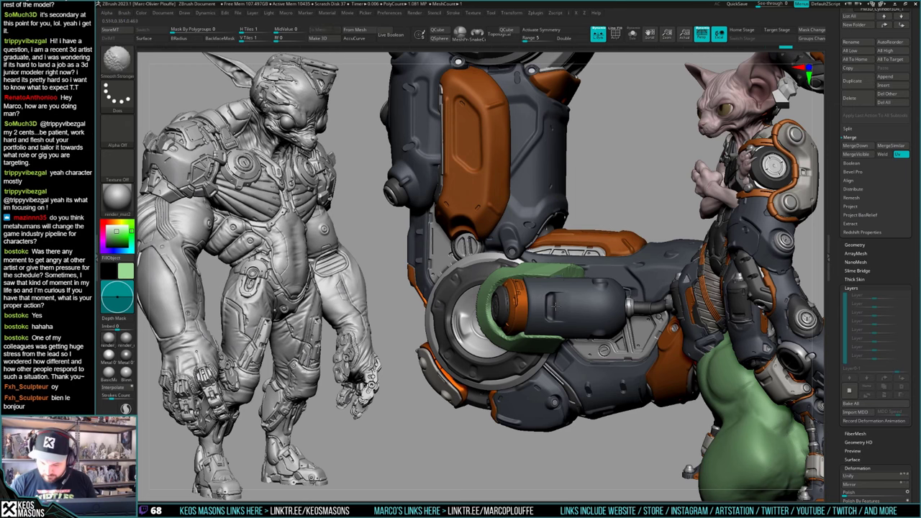
{"action": "mouse_move", "coordinate": [558, 308]}
{"action": "right_mouse_down", "text": "ctrl"}
{"action": "mouse_move", "coordinate": [560, 334]}
{"action": "mouse_move", "coordinate": [592, 334]}
{"action": "mouse_move", "coordinate": [603, 320]}
{"action": "right_mouse_up", "text": "ctrl"}
{"action": "key", "text": "ctrl+z"}
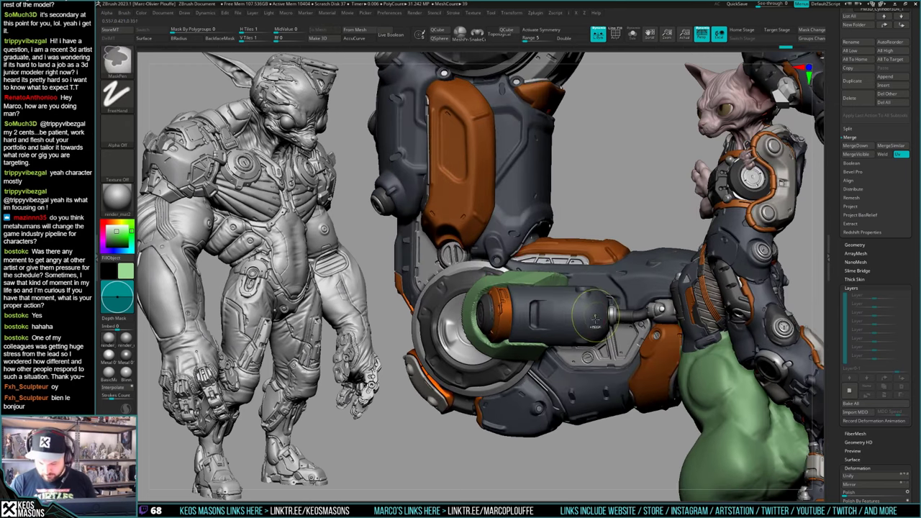
Step: Try other placements and orientations of the same rectangle alpha along the housing's side
{"action": "key", "text": "ctrl+z"}
{"action": "left_click_drag", "start_coordinate": [587, 316], "coordinate": [591, 317]}
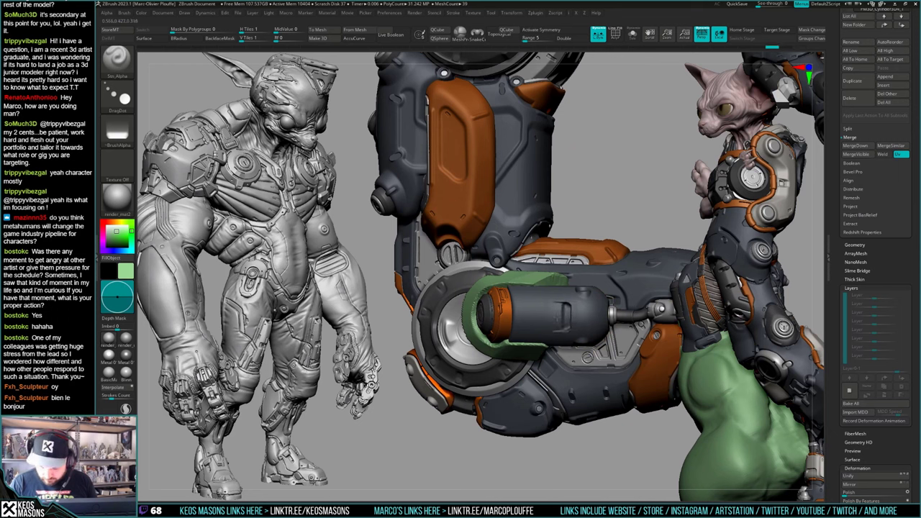
{"action": "mouse_move", "coordinate": [564, 312]}
{"action": "right_mouse_down", "text": "ctrl"}
{"action": "mouse_move", "coordinate": [567, 302]}
{"action": "mouse_move", "coordinate": [587, 384]}
{"action": "right_mouse_up", "text": "ctrl"}
{"action": "mouse_move", "coordinate": [568, 352]}
{"action": "right_mouse_down", "text": "ctrl"}
{"action": "mouse_move", "coordinate": [560, 304]}
{"action": "mouse_move", "coordinate": [564, 326]}
{"action": "mouse_move", "coordinate": [563, 317]}
{"action": "right_mouse_up", "text": "ctrl"}
{"action": "key", "text": "ctrl+z"}
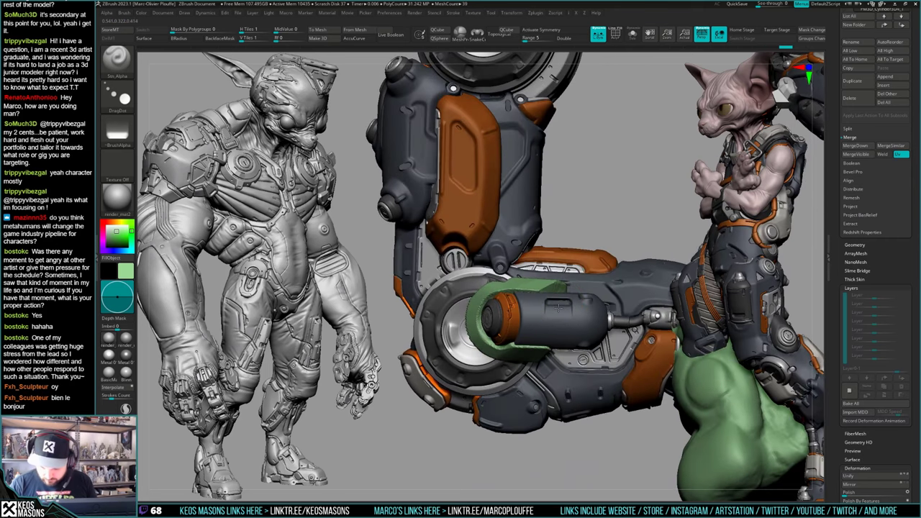
{"action": "mouse_move", "coordinate": [558, 308]}
{"action": "right_mouse_down", "text": "ctrl"}
{"action": "mouse_move", "coordinate": [585, 342]}
{"action": "mouse_move", "coordinate": [581, 355]}
{"action": "right_mouse_up", "text": "ctrl"}
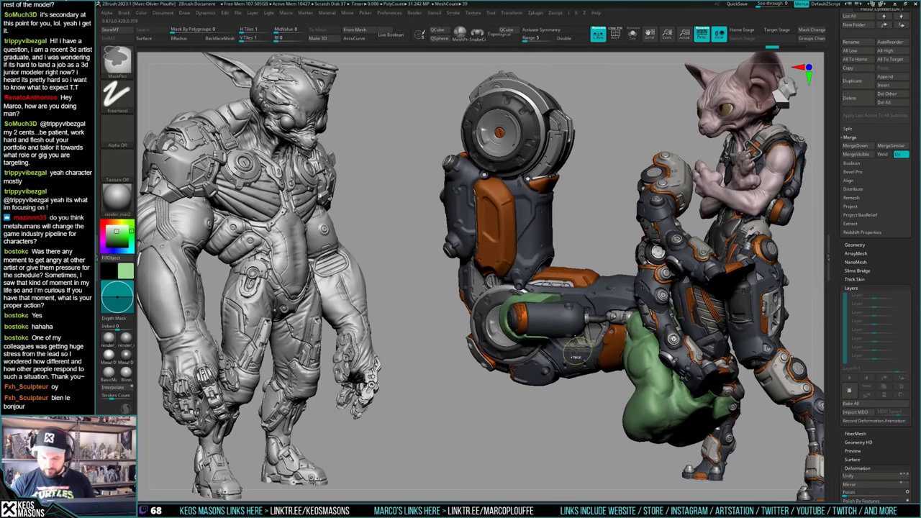
Step: Recolour the cylindrical housing dark grey and give it the Metal 01 material
{"action": "right_click_drag", "start_coordinate": [532, 400], "coordinate": [511, 69]}
{"action": "key", "text": "space"}
{"action": "right_click_drag", "start_coordinate": [530, 299], "coordinate": [619, 352], "text": "ctrl"}
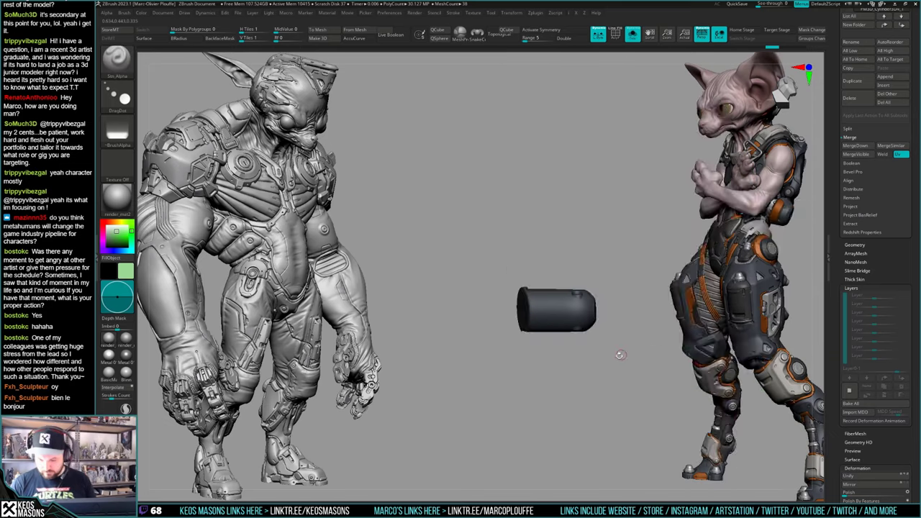
{"action": "key", "text": "c"}
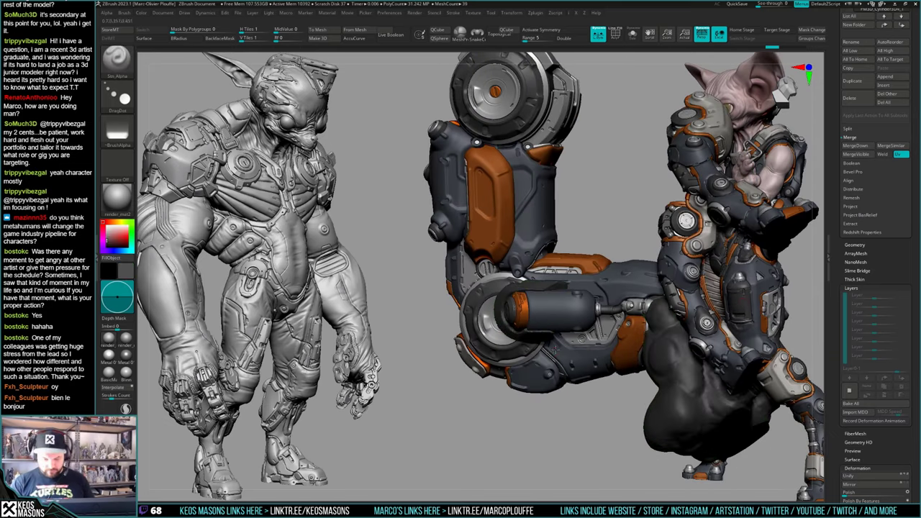
{"action": "right_click_drag", "start_coordinate": [556, 350], "coordinate": [581, 397]}
{"action": "key", "text": "space"}
{"action": "left_click", "coordinate": [110, 355]}
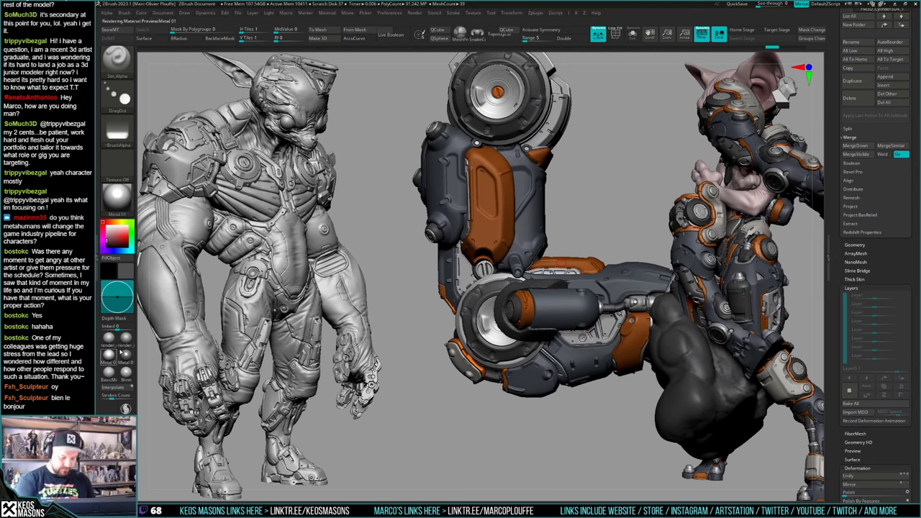
{"action": "right_click_drag", "start_coordinate": [639, 372], "coordinate": [558, 367], "text": "alt"}
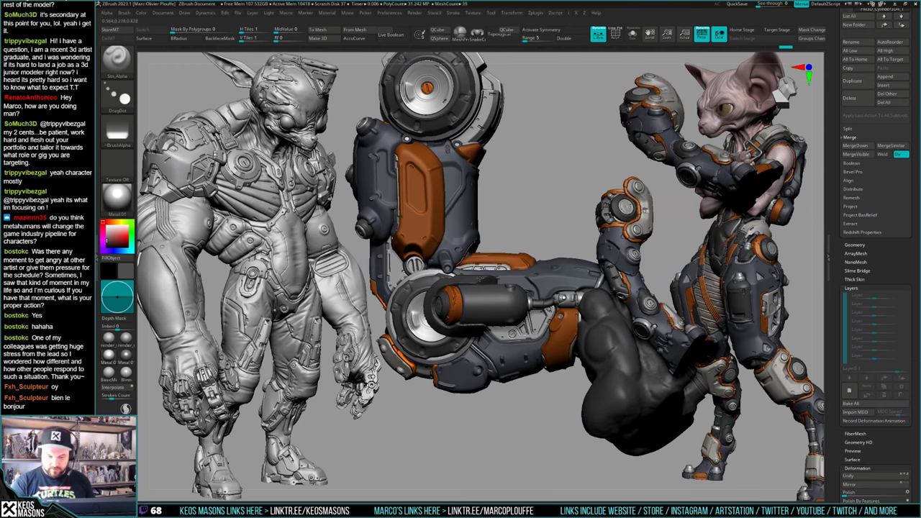
Step: Isolate the housing and shape a clean round recess in its surface with the TrimHole brush
{"action": "left_click", "coordinate": [580, 290], "text": "ctrl+shift"}
{"action": "mouse_move", "coordinate": [504, 400]}
{"action": "right_mouse_down"}
{"action": "mouse_move", "coordinate": [551, 391]}
{"action": "mouse_move", "coordinate": [550, 353]}
{"action": "mouse_move", "coordinate": [524, 444]}
{"action": "mouse_move", "coordinate": [531, 328]}
{"action": "mouse_move", "coordinate": [555, 336]}
{"action": "right_mouse_up"}
{"action": "mouse_move", "coordinate": [554, 336]}
{"action": "right_mouse_down", "text": "ctrl"}
{"action": "mouse_move", "coordinate": [553, 397]}
{"action": "mouse_move", "coordinate": [572, 367]}
{"action": "mouse_move", "coordinate": [574, 392]}
{"action": "mouse_move", "coordinate": [570, 289]}
{"action": "mouse_move", "coordinate": [603, 313]}
{"action": "mouse_move", "coordinate": [595, 325]}
{"action": "mouse_move", "coordinate": [577, 315]}
{"action": "mouse_move", "coordinate": [583, 326]}
{"action": "right_mouse_up", "text": "ctrl"}
{"action": "key", "text": "b"}
{"action": "key", "text": "shift+s"}
{"action": "key", "text": "space"}
{"action": "right_click_drag", "start_coordinate": [598, 291], "coordinate": [597, 296], "text": "ctrl"}
{"action": "key", "text": "space"}
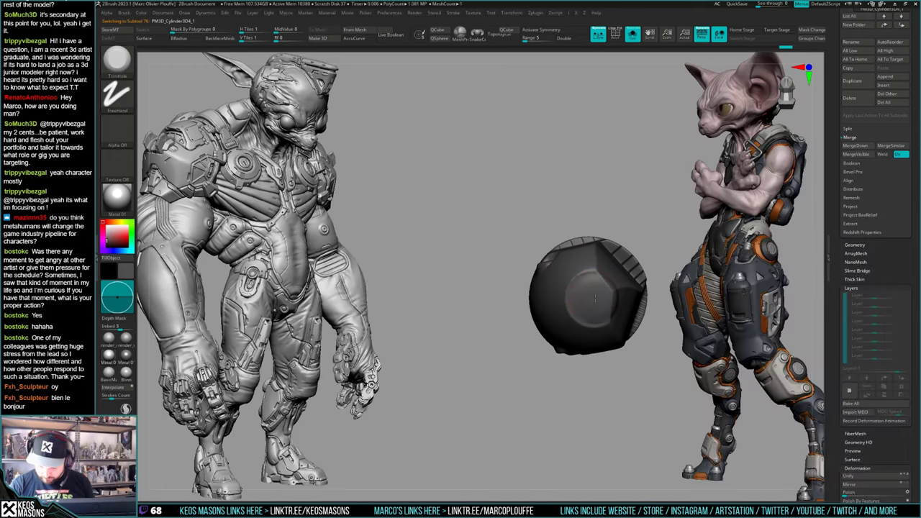
{"action": "key", "text": "shift+s"}
{"action": "right_click_drag", "start_coordinate": [603, 275], "coordinate": [594, 305]}
{"action": "key", "text": "shift+s"}
{"action": "key", "text": "space"}
{"action": "left_click", "coordinate": [611, 312]}
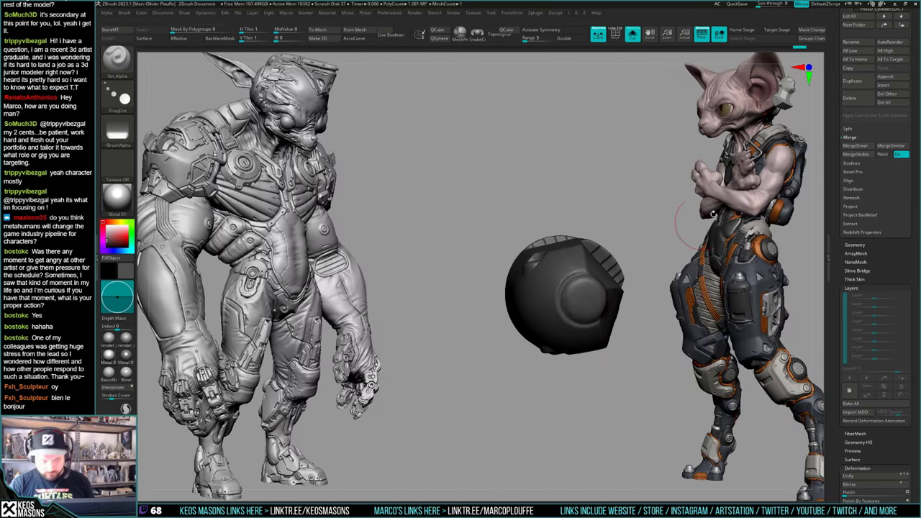
Step: Stamp the round Image24 alpha as a button detail inside the housing's round recess with the Sin_Alpha brush
{"action": "key", "text": "F4"}
{"action": "left_click", "coordinate": [632, 321]}
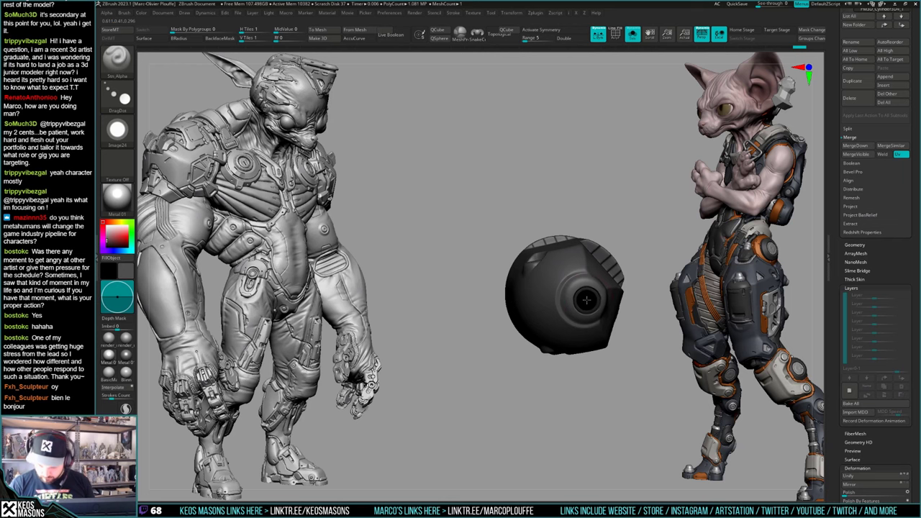
{"action": "left_click_drag", "start_coordinate": [586, 300], "coordinate": [587, 299]}
{"action": "key", "text": "space"}
{"action": "key", "text": "ctrl+z"}
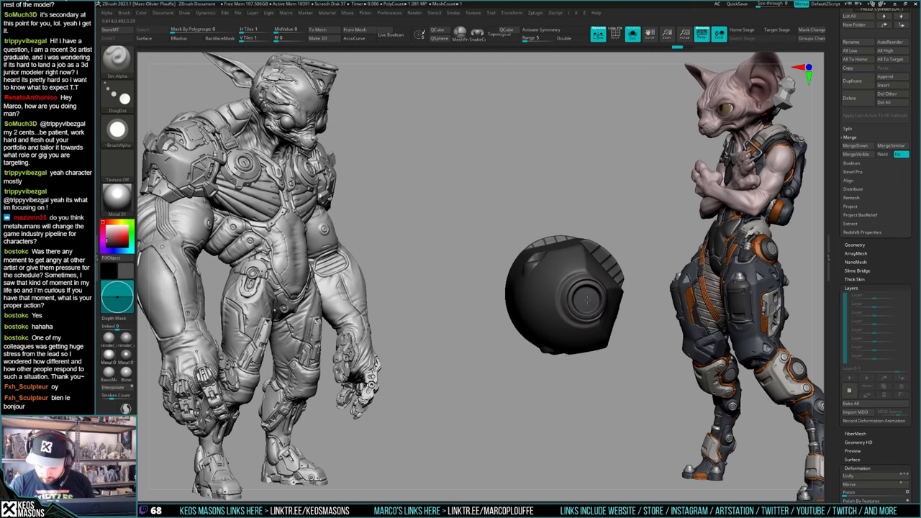
{"action": "left_click_drag", "start_coordinate": [586, 300], "coordinate": [585, 299]}
Step: Adjust the shape of the pipe leaving the housing's end with the Move brush
{"action": "mouse_move", "coordinate": [585, 300]}
{"action": "right_mouse_down"}
{"action": "mouse_move", "coordinate": [627, 296]}
{"action": "mouse_move", "coordinate": [576, 306]}
{"action": "mouse_move", "coordinate": [592, 299]}
{"action": "mouse_move", "coordinate": [596, 309]}
{"action": "right_mouse_up"}
{"action": "key", "text": "shift+s"}
{"action": "key", "text": "space"}
{"action": "left_click", "coordinate": [582, 285]}
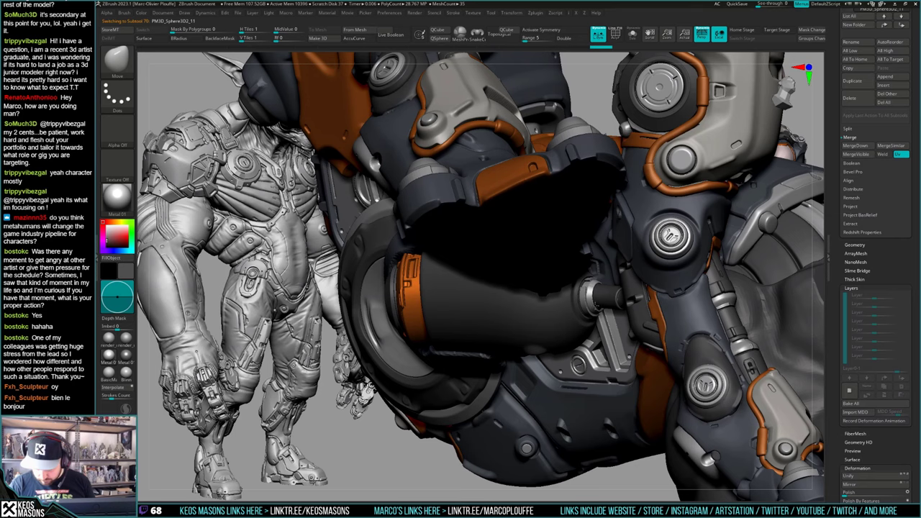
{"action": "right_click_drag", "start_coordinate": [596, 306], "coordinate": [582, 277]}
{"action": "key", "text": "space"}
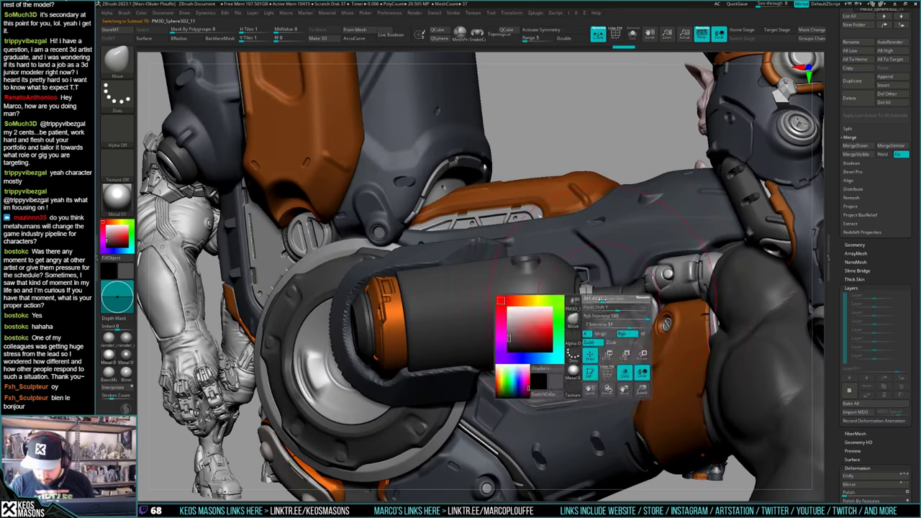
{"action": "left_click", "coordinate": [603, 298], "text": "alt"}
{"action": "key", "text": "space"}
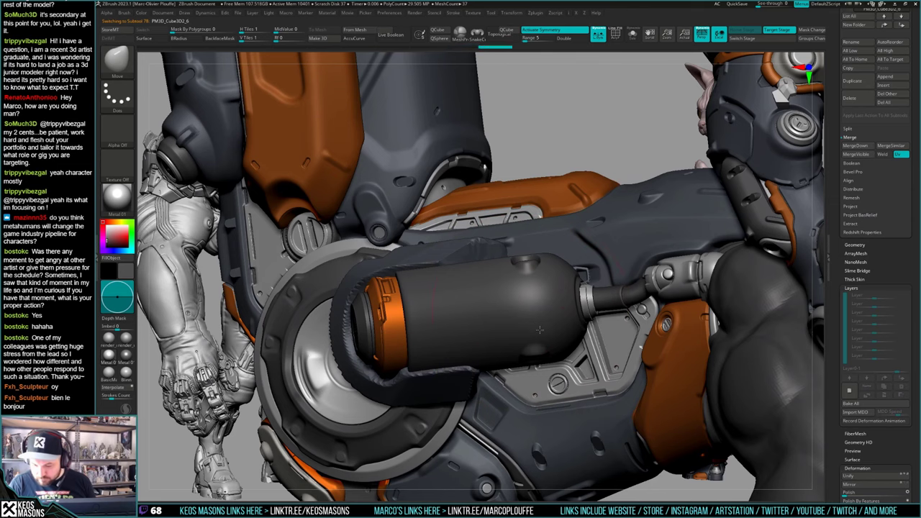
{"action": "key", "text": "ctrl+d"}
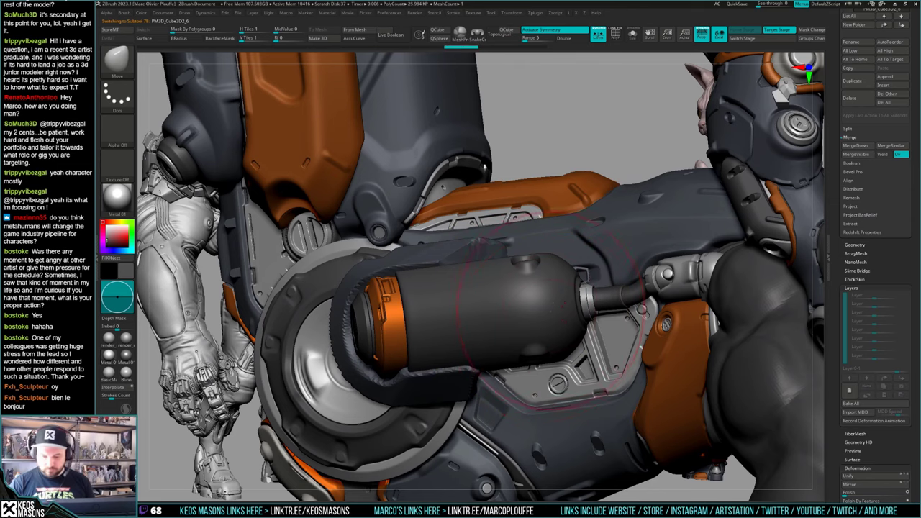
{"action": "key", "text": "alt+s"}
{"action": "key", "text": "space"}
{"action": "left_click_drag", "start_coordinate": [552, 307], "coordinate": [548, 306]}
{"action": "mouse_move", "coordinate": [548, 295]}
{"action": "left_mouse_down"}
{"action": "mouse_move", "coordinate": [548, 310]}
{"action": "mouse_move", "coordinate": [562, 307]}
{"action": "left_mouse_up"}
{"action": "key", "text": "alt+s"}
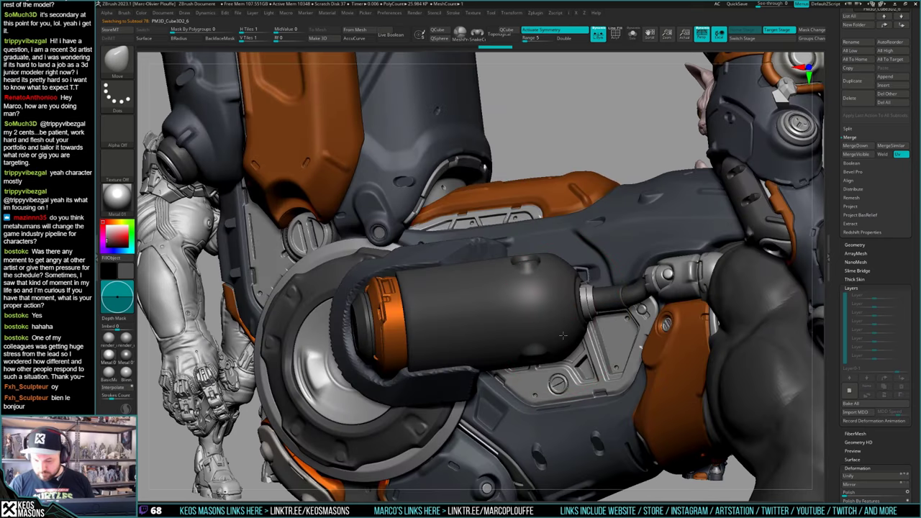
Step: Check the pipe in isolation, show the surrounding parts again and turn off its symmetry
{"action": "key", "text": "ctrl+d"}
{"action": "key", "text": "ctrl+z"}
{"action": "key", "text": "ctrl+z"}
{"action": "key", "text": "alt+s"}
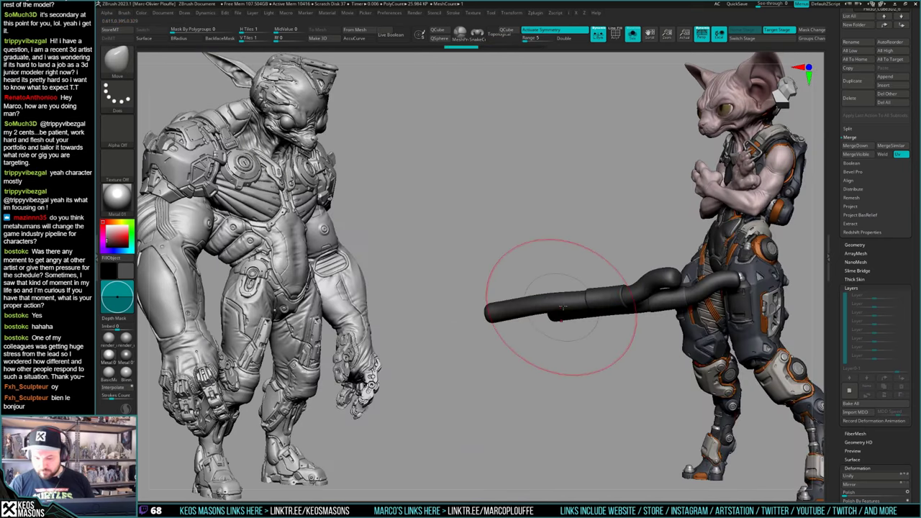
{"action": "mouse_move", "coordinate": [570, 302]}
{"action": "right_mouse_down"}
{"action": "mouse_move", "coordinate": [544, 388]}
{"action": "mouse_move", "coordinate": [500, 361]}
{"action": "mouse_move", "coordinate": [542, 354]}
{"action": "mouse_move", "coordinate": [555, 324]}
{"action": "right_mouse_up"}
{"action": "key", "text": "alt+s"}
{"action": "key", "text": "x"}
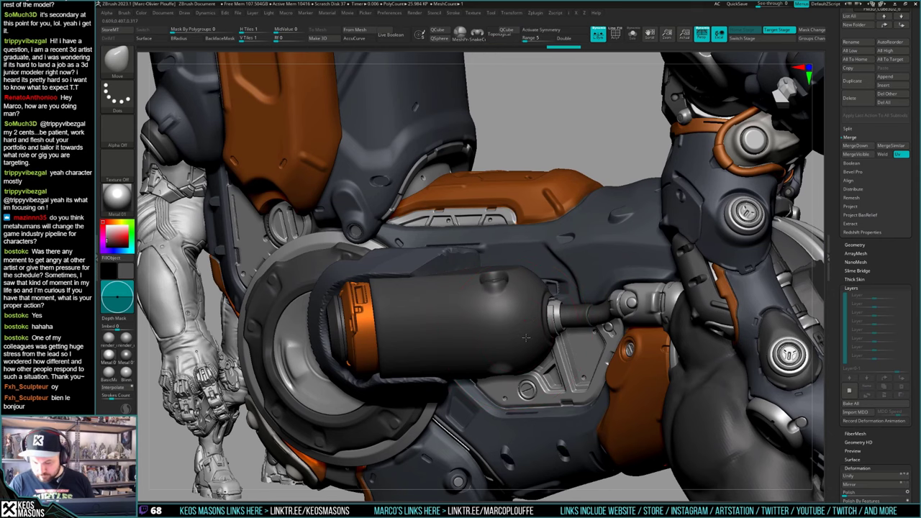
{"action": "mouse_move", "coordinate": [526, 337]}
{"action": "right_mouse_down"}
{"action": "mouse_move", "coordinate": [447, 345]}
{"action": "mouse_move", "coordinate": [523, 354]}
{"action": "right_mouse_up"}
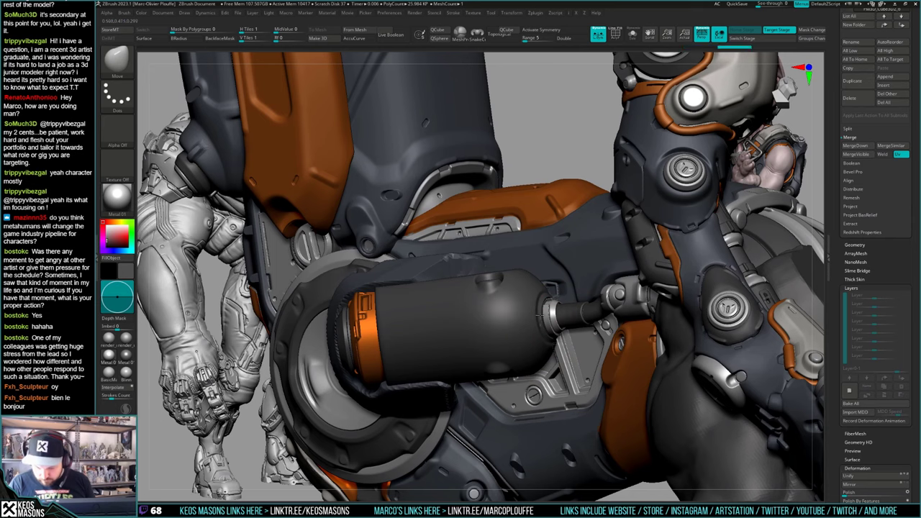
{"action": "right_click_drag", "start_coordinate": [540, 315], "coordinate": [580, 340], "text": "ctrl"}
Step: Select the cylindrical housing and load the rectangular Image9 alpha into the Sin_Alpha brush
{"action": "left_click", "coordinate": [561, 310], "text": "alt"}
{"action": "right_click_drag", "start_coordinate": [582, 338], "coordinate": [573, 345]}
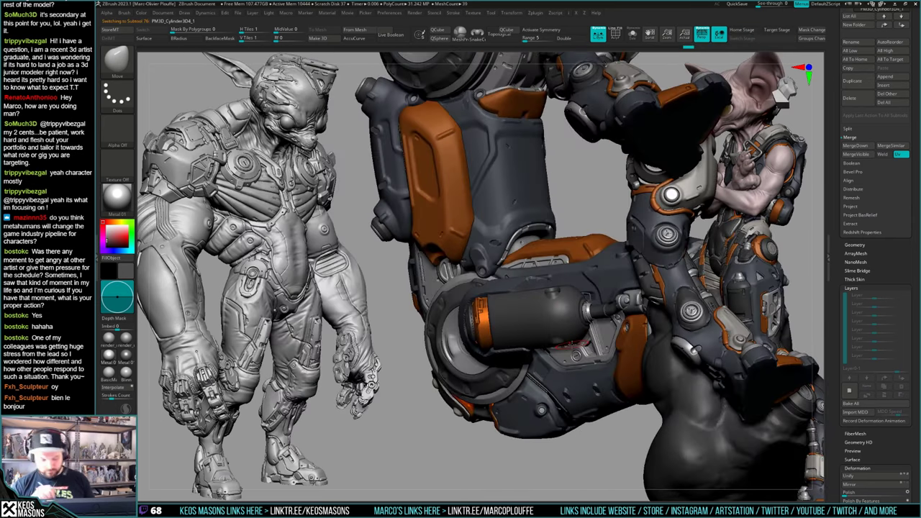
{"action": "mouse_move", "coordinate": [502, 378]}
{"action": "right_mouse_down"}
{"action": "mouse_move", "coordinate": [548, 340]}
{"action": "mouse_move", "coordinate": [539, 347]}
{"action": "mouse_move", "coordinate": [554, 360]}
{"action": "right_mouse_up"}
{"action": "key", "text": "space"}
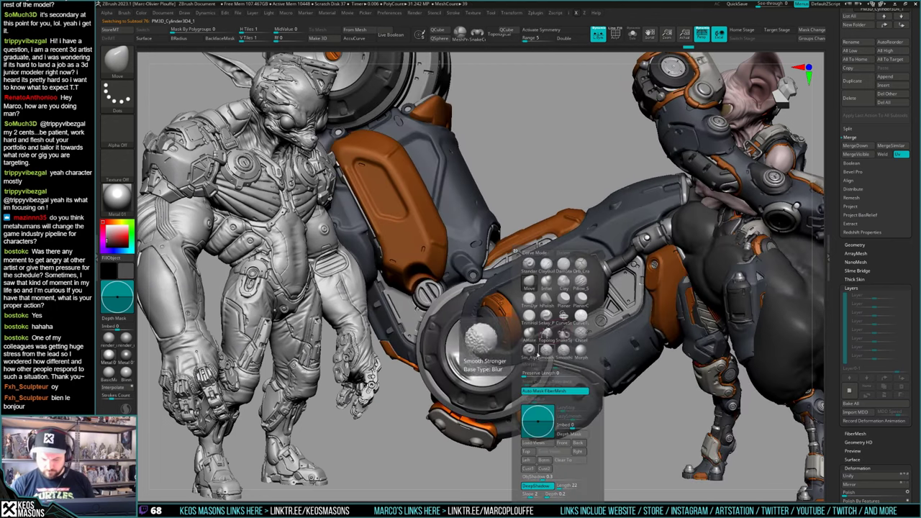
{"action": "left_click", "coordinate": [547, 344]}
{"action": "key", "text": "F4"}
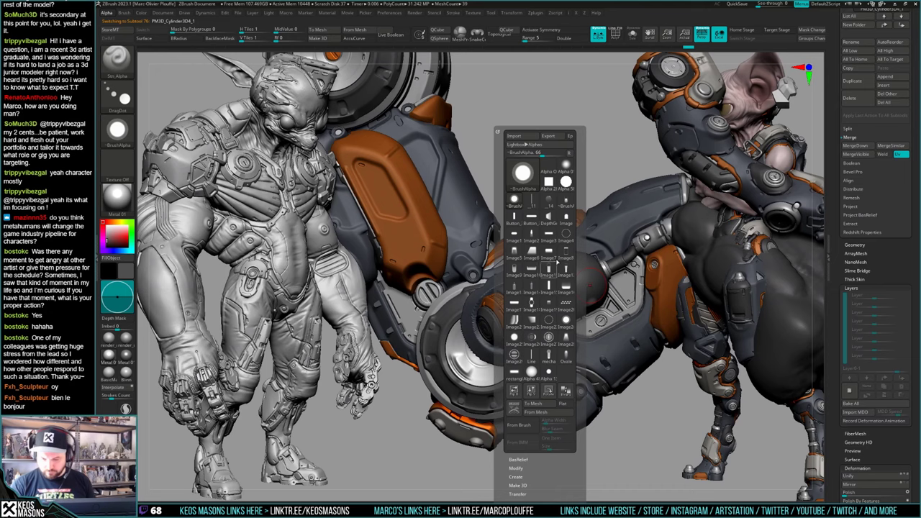
{"action": "left_click", "coordinate": [568, 253]}
Step: Stamp a rectangular recess into the housing's side next to the orange ring, adjusting the brush size
{"action": "right_click_drag", "start_coordinate": [524, 304], "coordinate": [543, 295]}
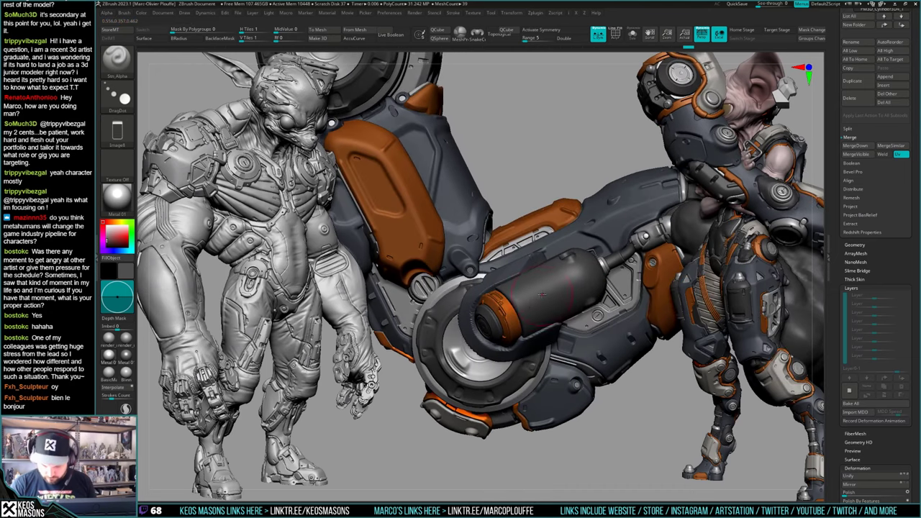
{"action": "key", "text": "ctrl+z"}
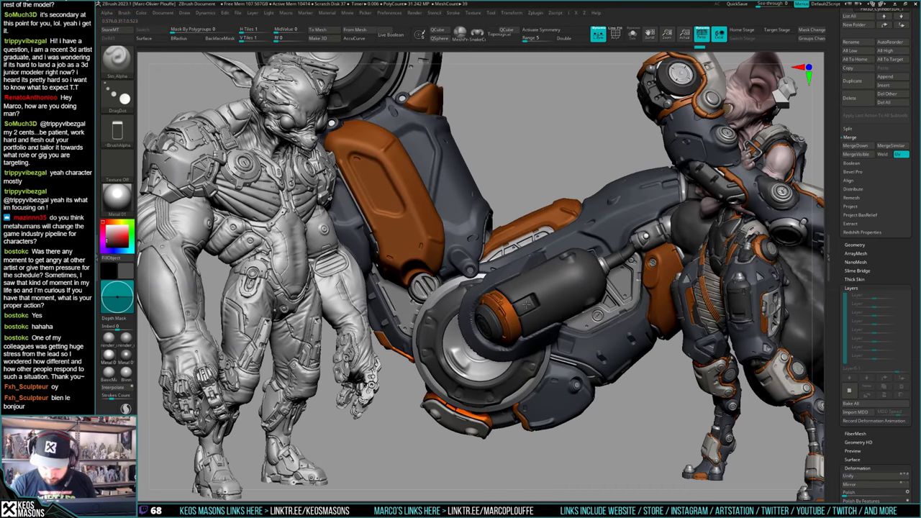
{"action": "key", "text": "ctrl+z"}
{"action": "right_click", "coordinate": [501, 338]}
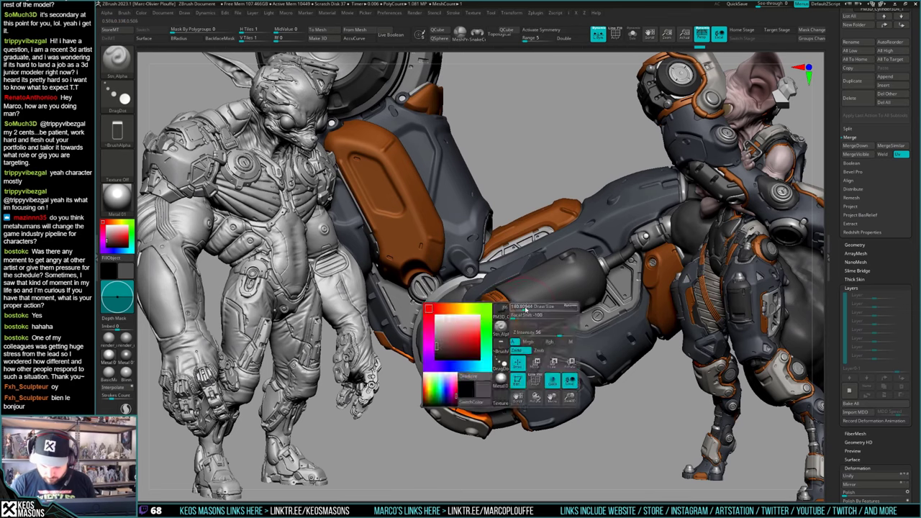
{"action": "right_click_drag", "start_coordinate": [502, 321], "coordinate": [519, 327]}
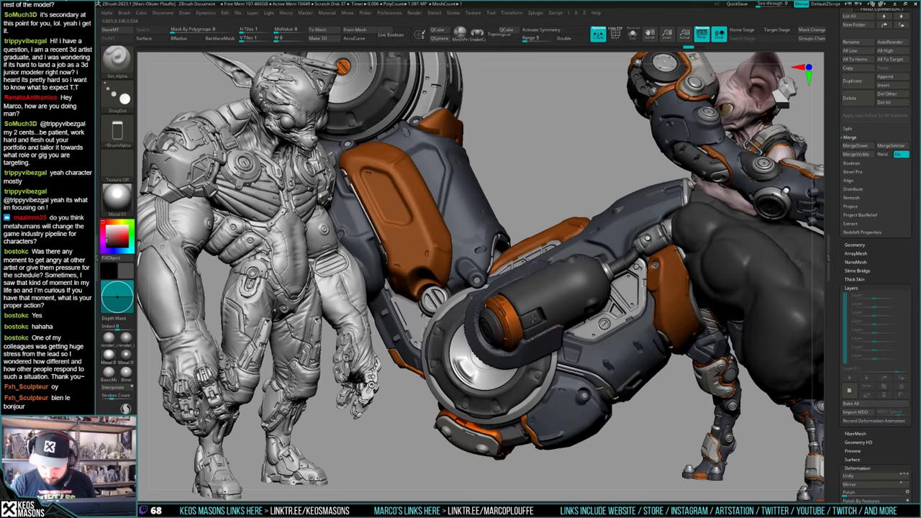
{"action": "key", "text": "ctrl+z"}
{"action": "left_click_drag", "start_coordinate": [532, 318], "coordinate": [532, 317]}
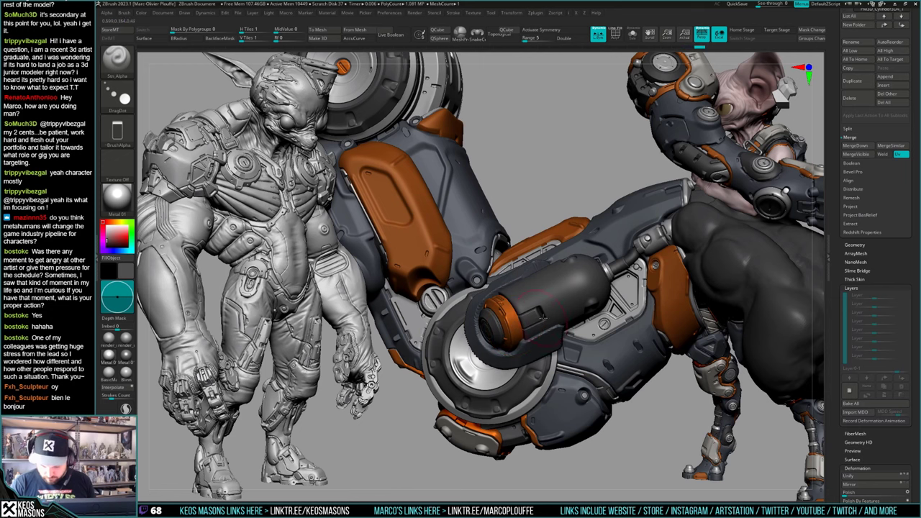
{"action": "mouse_move", "coordinate": [533, 317]}
{"action": "right_mouse_down", "text": "ctrl"}
{"action": "mouse_move", "coordinate": [524, 274]}
{"action": "mouse_move", "coordinate": [520, 309]}
{"action": "right_mouse_up", "text": "ctrl"}
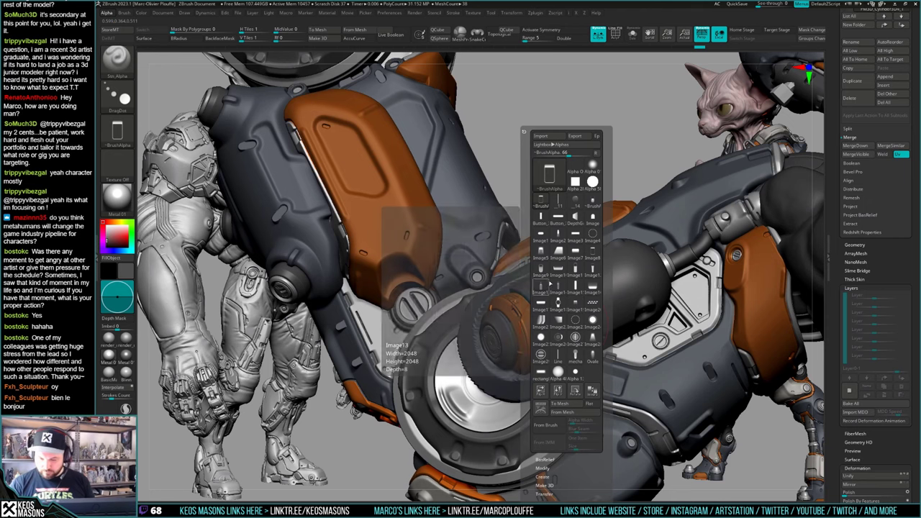
Step: Stamp a small latch-shaped alpha inside the new rectangular recess, adjusting the brush size, and choose the Orb_Cracks brush
{"action": "left_click", "coordinate": [559, 286]}
{"action": "key", "text": "ctrl+z"}
{"action": "left_click_drag", "start_coordinate": [565, 322], "coordinate": [565, 323]}
{"action": "key", "text": "ctrl+z"}
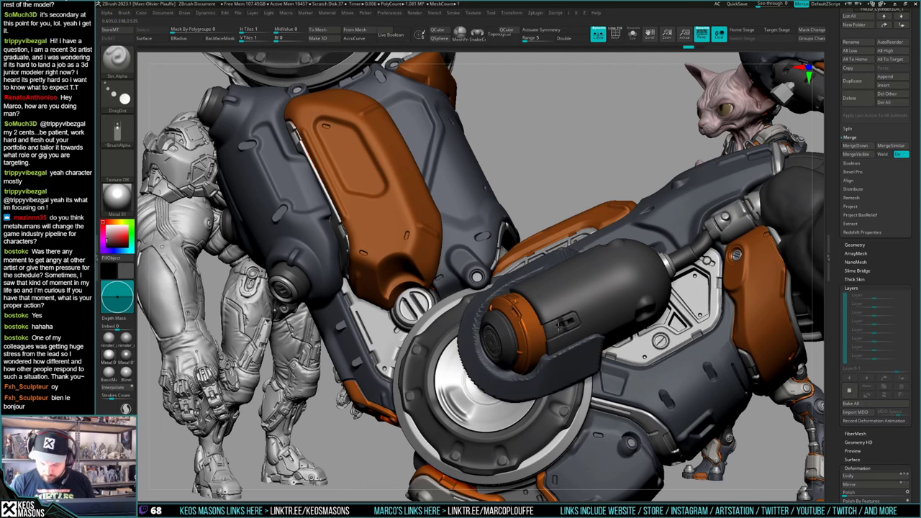
{"action": "right_click", "coordinate": [568, 317]}
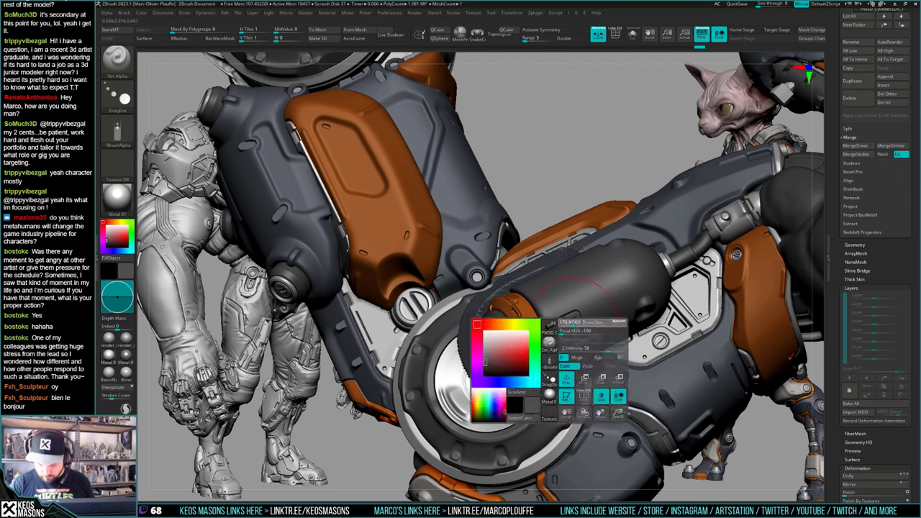
{"action": "mouse_move", "coordinate": [567, 320]}
{"action": "right_mouse_down"}
{"action": "mouse_move", "coordinate": [554, 338]}
{"action": "mouse_move", "coordinate": [540, 328]}
{"action": "right_mouse_up"}
{"action": "right_click", "coordinate": [565, 321]}
{"action": "left_click", "coordinate": [585, 267]}
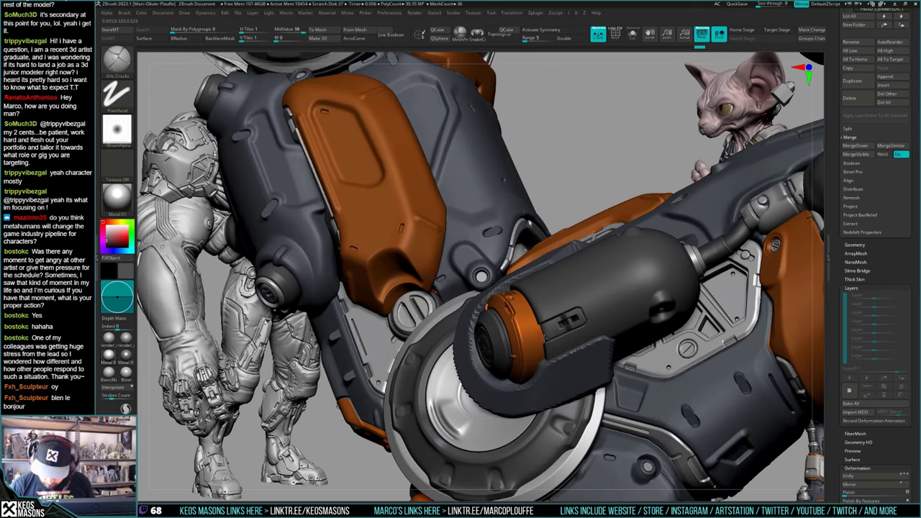
Step: Paint the latch recess on the housing light grey using the Standard4r8p1 brush with Zadd off and Rgb on
{"action": "right_click", "coordinate": [552, 324]}
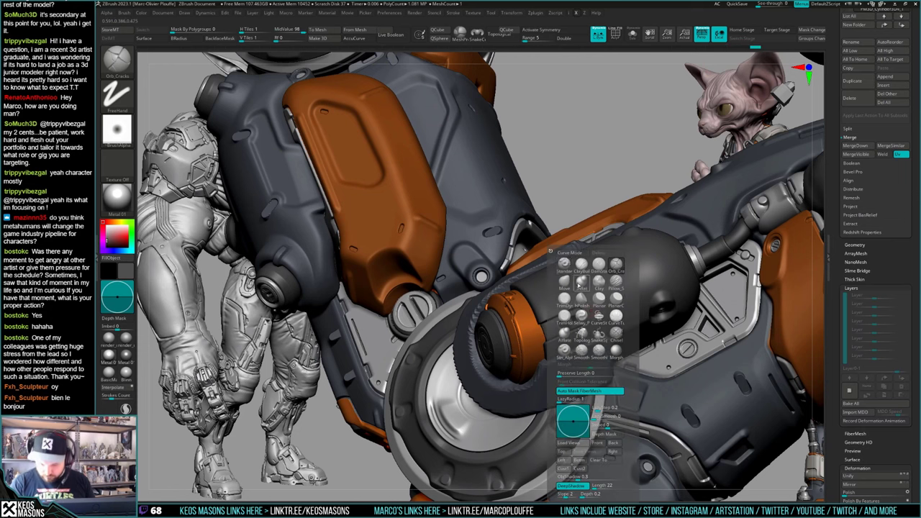
{"action": "left_click", "coordinate": [581, 283]}
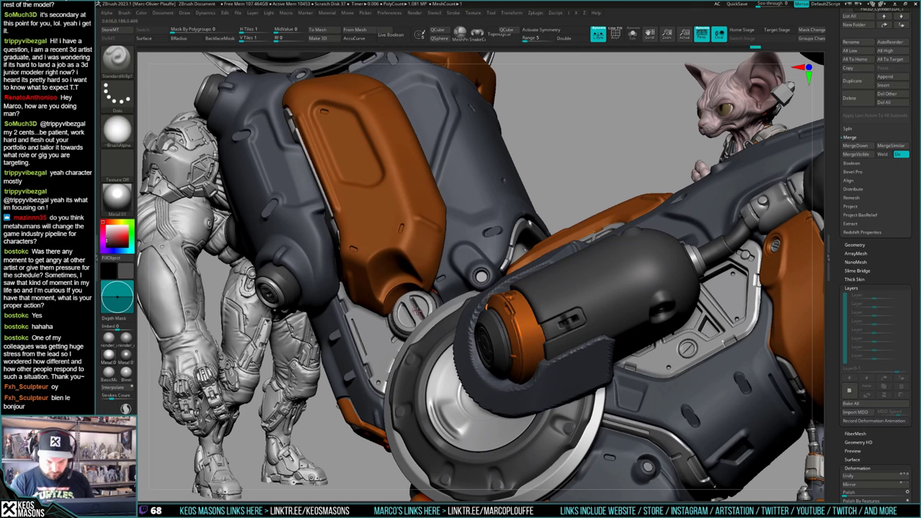
{"action": "right_click_drag", "start_coordinate": [565, 323], "coordinate": [572, 317], "text": "ctrl"}
{"action": "key", "text": "v"}
{"action": "right_click", "coordinate": [572, 317]}
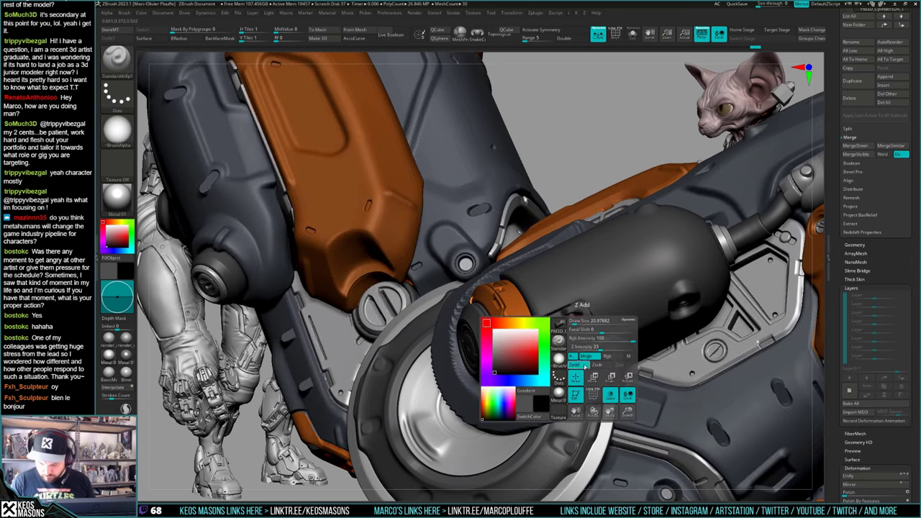
{"action": "left_click", "coordinate": [585, 366]}
{"action": "left_click", "coordinate": [610, 357]}
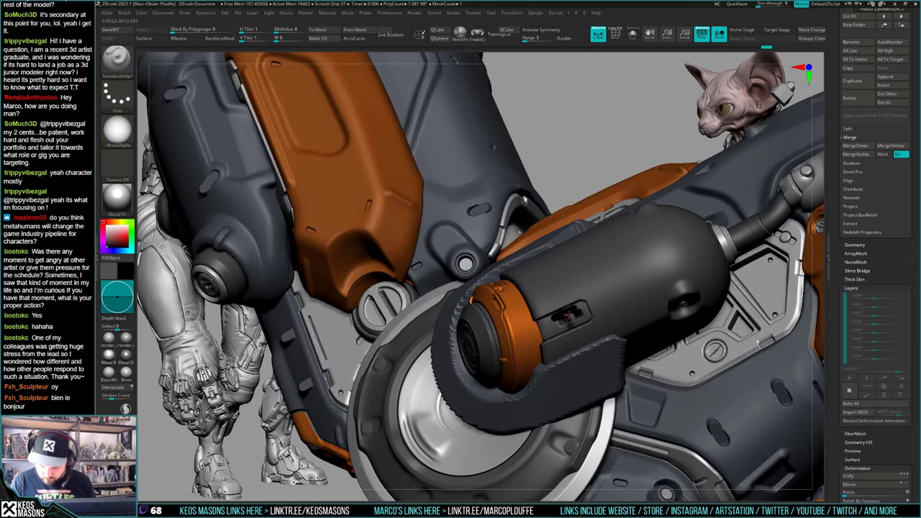
{"action": "key", "text": "space"}
{"action": "key", "text": "space"}
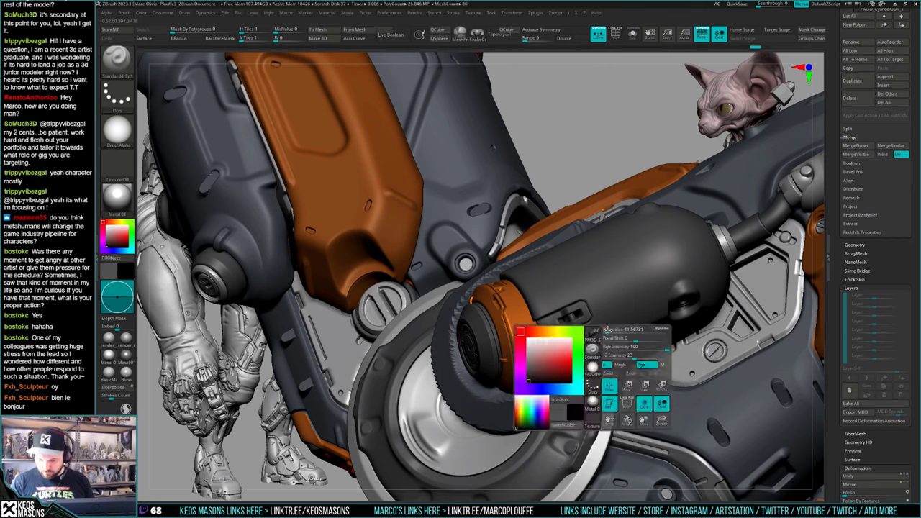
{"action": "key", "text": "space"}
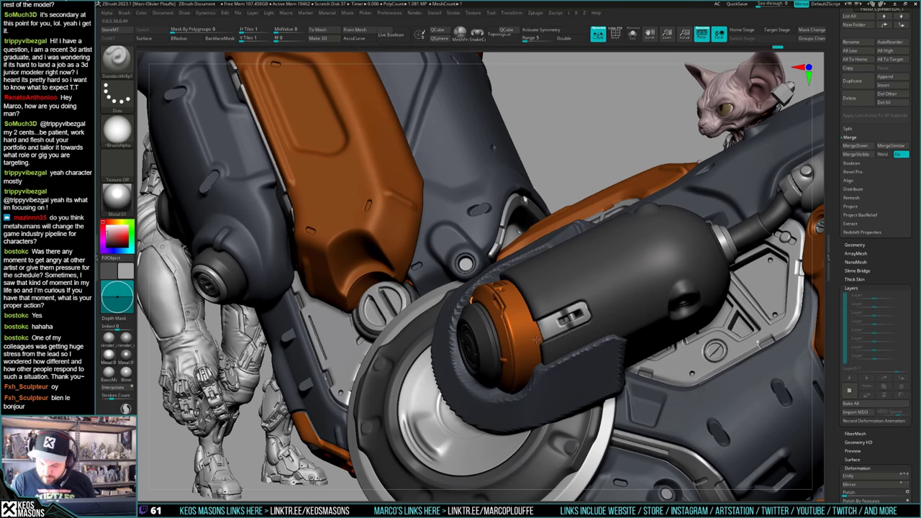
{"action": "mouse_move", "coordinate": [559, 328]}
{"action": "right_mouse_down", "text": "ctrl"}
{"action": "mouse_move", "coordinate": [553, 229]}
{"action": "mouse_move", "coordinate": [536, 309]}
{"action": "mouse_move", "coordinate": [562, 366]}
{"action": "mouse_move", "coordinate": [534, 335]}
{"action": "mouse_move", "coordinate": [543, 380]}
{"action": "mouse_move", "coordinate": [565, 375]}
{"action": "right_mouse_up", "text": "ctrl"}
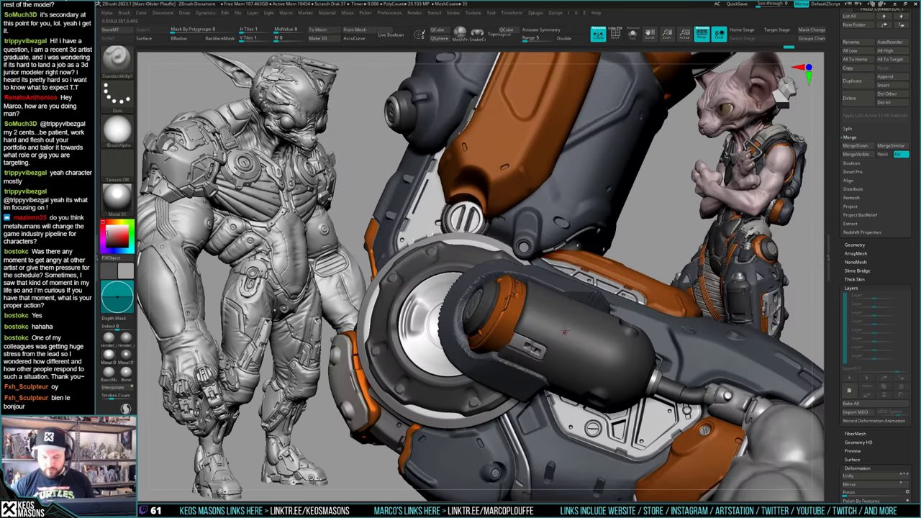
Step: Load the Image8 alpha and try it on the housing with the Sin_Alpha brush
{"action": "key", "text": "space"}
{"action": "left_click", "coordinate": [542, 359]}
{"action": "key", "text": "F4"}
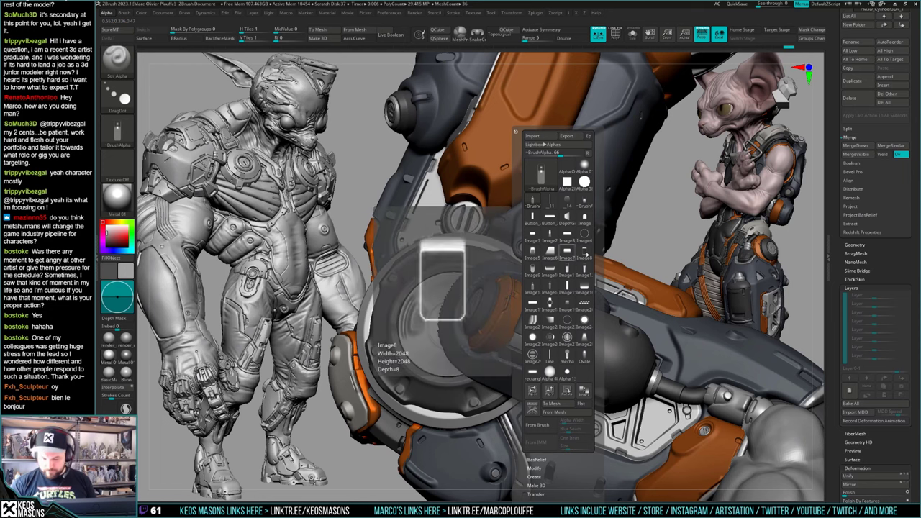
{"action": "left_click", "coordinate": [585, 254]}
{"action": "right_click_drag", "start_coordinate": [583, 289], "coordinate": [580, 321]}
{"action": "key", "text": "space"}
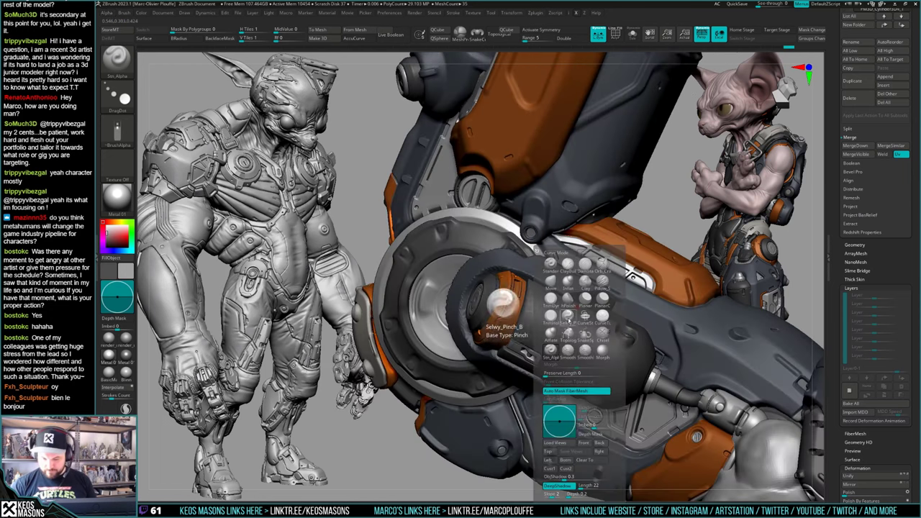
{"action": "left_click", "coordinate": [550, 351]}
{"action": "mouse_move", "coordinate": [648, 309]}
{"action": "right_mouse_down"}
{"action": "mouse_move", "coordinate": [652, 329]}
{"action": "mouse_move", "coordinate": [529, 344]}
{"action": "mouse_move", "coordinate": [537, 372]}
{"action": "mouse_move", "coordinate": [577, 341]}
{"action": "mouse_move", "coordinate": [575, 354]}
{"action": "mouse_move", "coordinate": [618, 372]}
{"action": "right_mouse_up"}
Step: Try a stroke beside the orange ring with the Standard4r8p1 brush and undo it
{"action": "key", "text": "x"}
{"action": "left_click", "coordinate": [521, 264]}
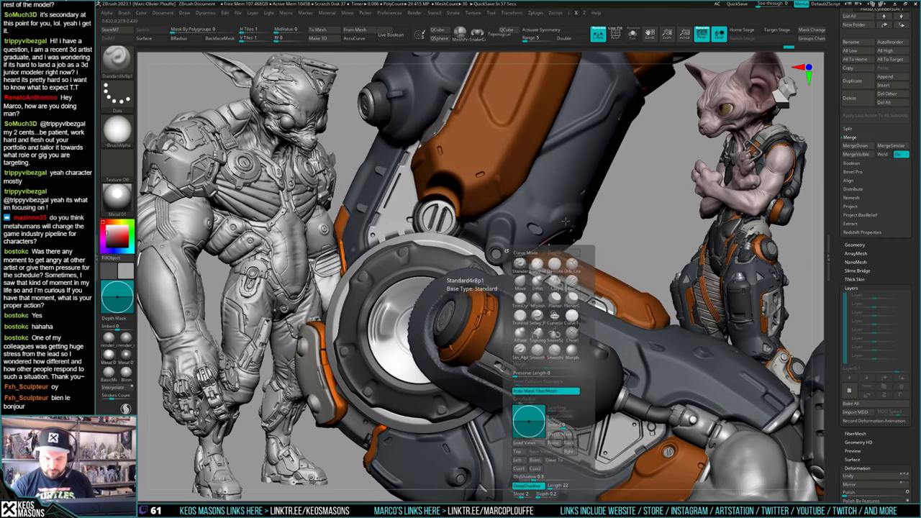
{"action": "right_click_drag", "start_coordinate": [554, 263], "coordinate": [501, 301]}
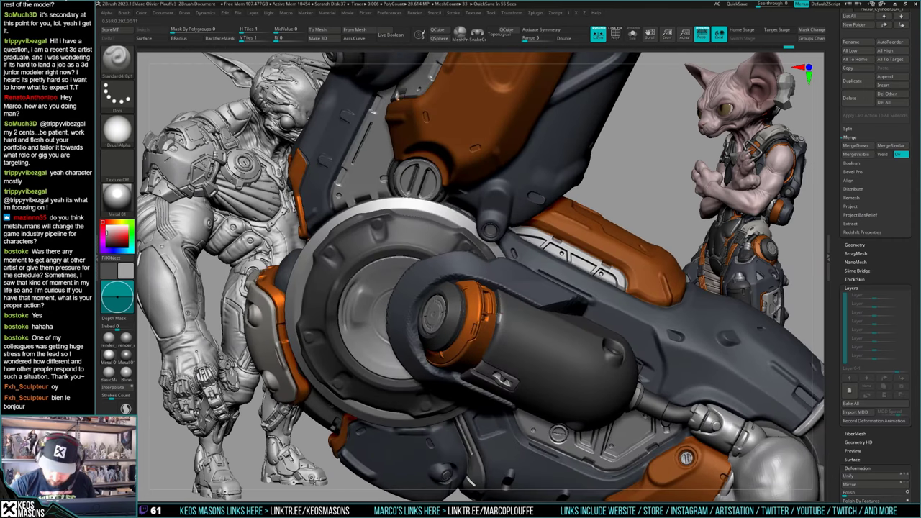
{"action": "left_click", "coordinate": [492, 336], "text": "alt"}
{"action": "right_click", "coordinate": [491, 337]}
{"action": "key", "text": "ctrl+z"}
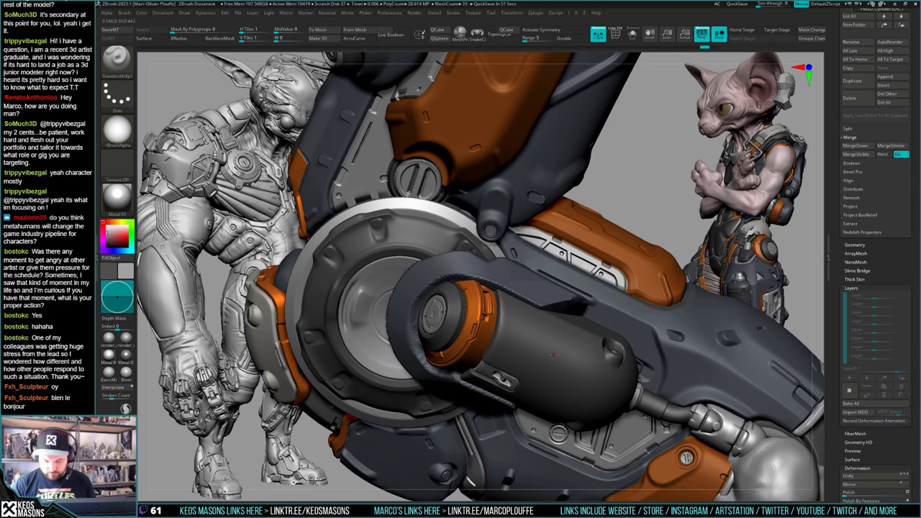
Step: Carve a short panel line into the housing next to the orange ring using the Orb_Cracks brush
{"action": "mouse_move", "coordinate": [553, 355]}
{"action": "right_mouse_down"}
{"action": "mouse_move", "coordinate": [547, 347]}
{"action": "mouse_move", "coordinate": [572, 332]}
{"action": "mouse_move", "coordinate": [546, 344]}
{"action": "mouse_move", "coordinate": [554, 329]}
{"action": "right_mouse_up"}
{"action": "key", "text": "shift+f"}
{"action": "key", "text": "shift+f"}
{"action": "right_click", "coordinate": [554, 329]}
{"action": "left_click", "coordinate": [565, 318]}
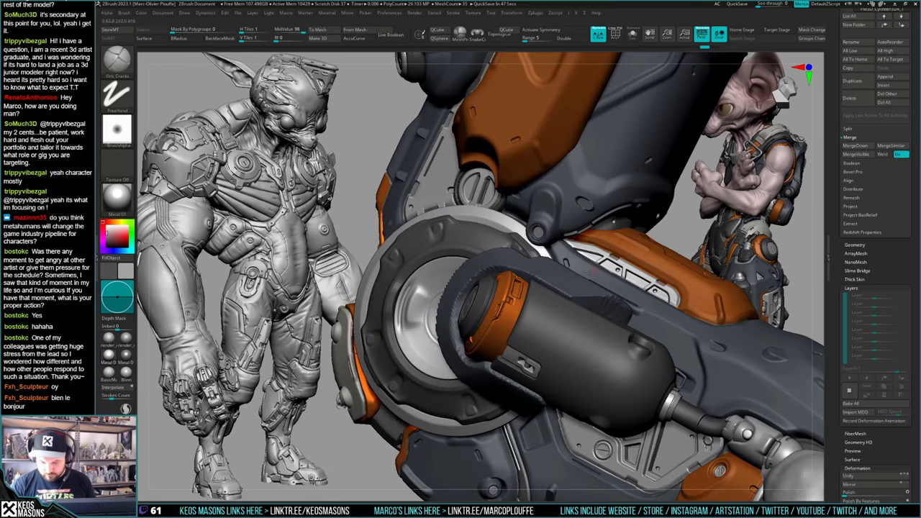
{"action": "key", "text": "ctrl"}
{"action": "right_click_drag", "start_coordinate": [553, 327], "coordinate": [528, 314]}
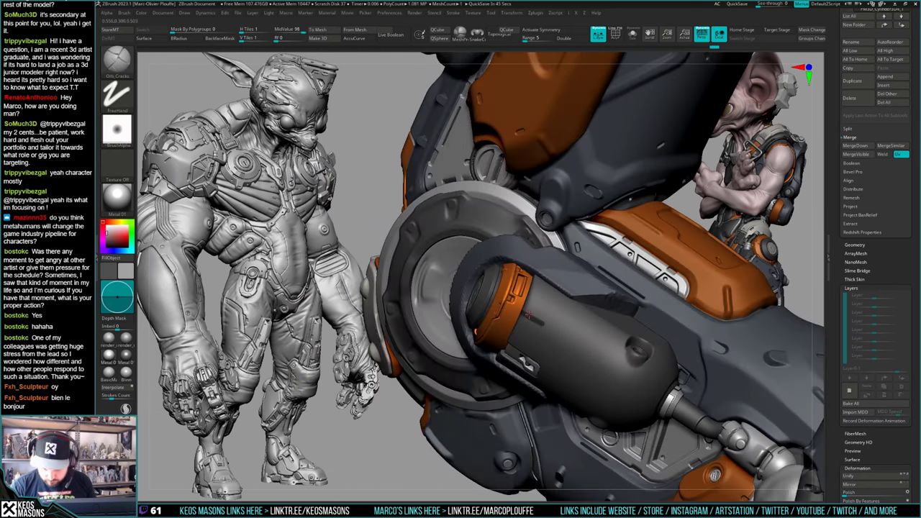
{"action": "key", "text": "F3"}
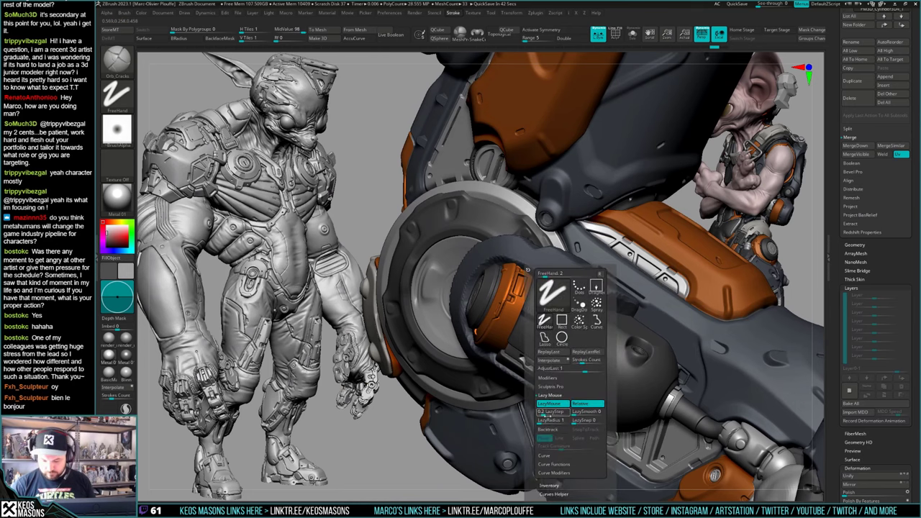
{"action": "right_click", "coordinate": [639, 351]}
{"action": "right_click_drag", "start_coordinate": [536, 295], "coordinate": [522, 316], "text": "ctrl"}
{"action": "left_click_drag", "start_coordinate": [534, 282], "coordinate": [530, 295]}
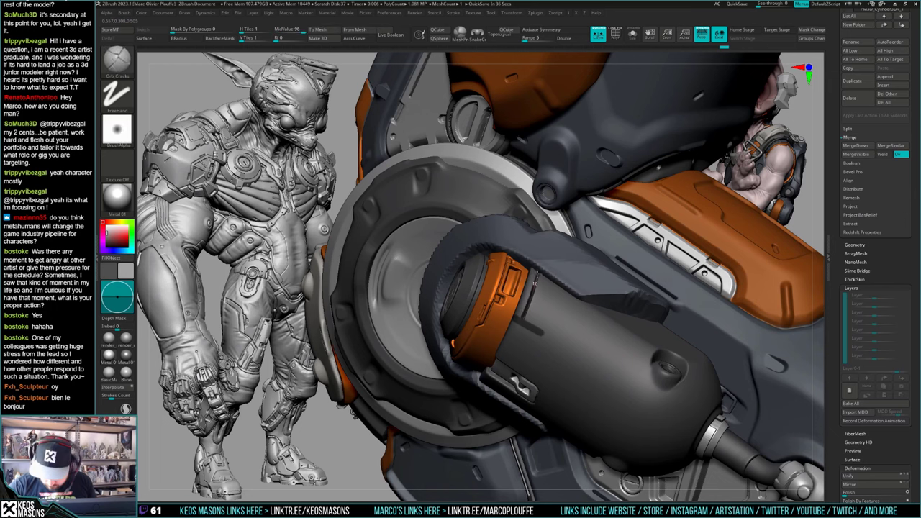
Step: Isolate the housing, carve a panel line from the latch recess towards its open end, and show the other parts again
{"action": "mouse_move", "coordinate": [543, 260]}
{"action": "right_mouse_down", "text": "ctrl"}
{"action": "mouse_move", "coordinate": [534, 229]}
{"action": "mouse_move", "coordinate": [498, 341]}
{"action": "right_mouse_up", "text": "ctrl"}
{"action": "key", "text": "s"}
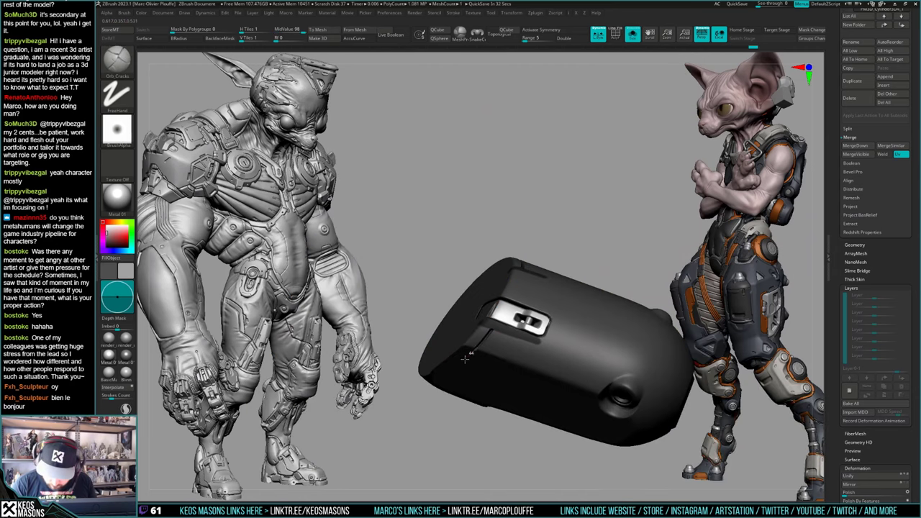
{"action": "left_click_drag", "start_coordinate": [490, 330], "coordinate": [464, 360]}
{"action": "right_click_drag", "start_coordinate": [581, 198], "coordinate": [557, 293], "text": "ctrl"}
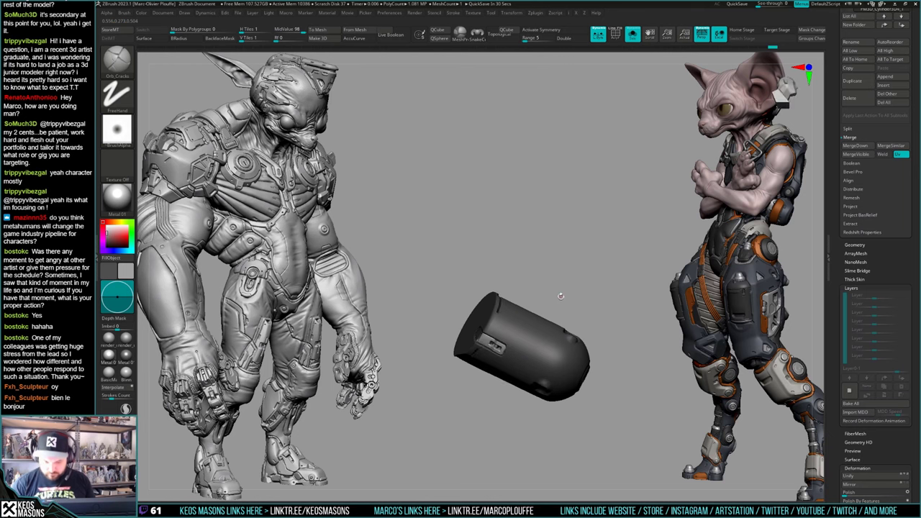
{"action": "key", "text": "s"}
{"action": "mouse_move", "coordinate": [538, 324]}
{"action": "right_mouse_down"}
{"action": "mouse_move", "coordinate": [555, 333]}
{"action": "mouse_move", "coordinate": [541, 288]}
{"action": "mouse_move", "coordinate": [569, 302]}
{"action": "mouse_move", "coordinate": [536, 308]}
{"action": "mouse_move", "coordinate": [545, 350]}
{"action": "mouse_move", "coordinate": [594, 353]}
{"action": "mouse_move", "coordinate": [576, 365]}
{"action": "mouse_move", "coordinate": [585, 331]}
{"action": "right_mouse_up"}
Step: Try to stamp the Image7 alpha on the housing's side with the Sin_Alpha brush, and undo the attempt
{"action": "key", "text": "space"}
{"action": "left_click", "coordinate": [569, 357]}
{"action": "key", "text": "F4"}
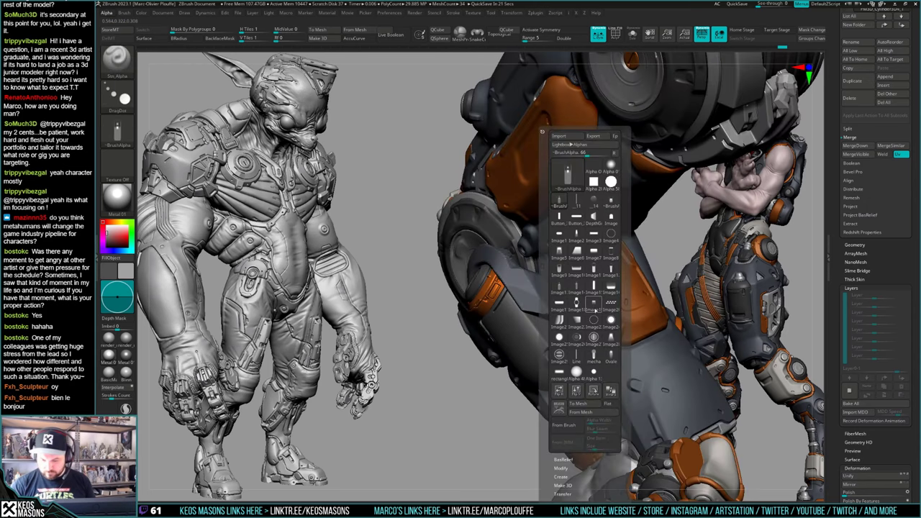
{"action": "left_click", "coordinate": [594, 252]}
{"action": "key", "text": "space"}
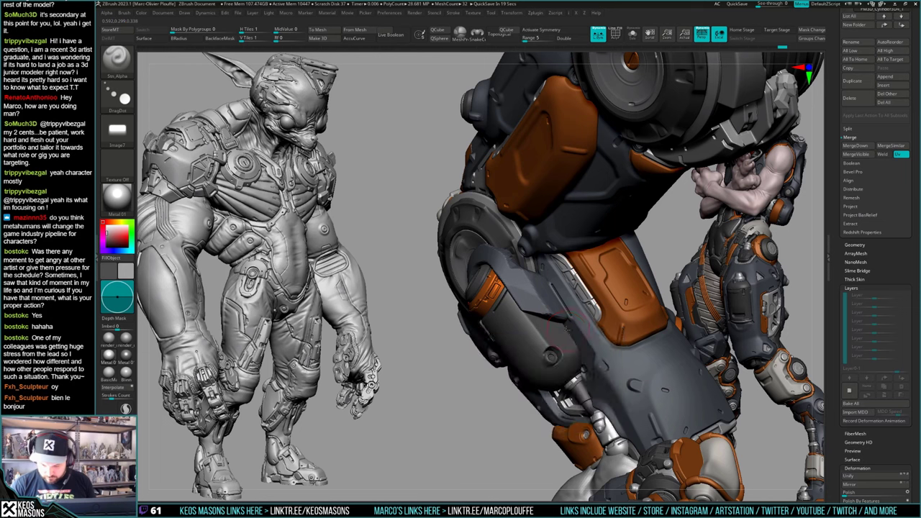
{"action": "right_click_drag", "start_coordinate": [563, 337], "coordinate": [524, 348]}
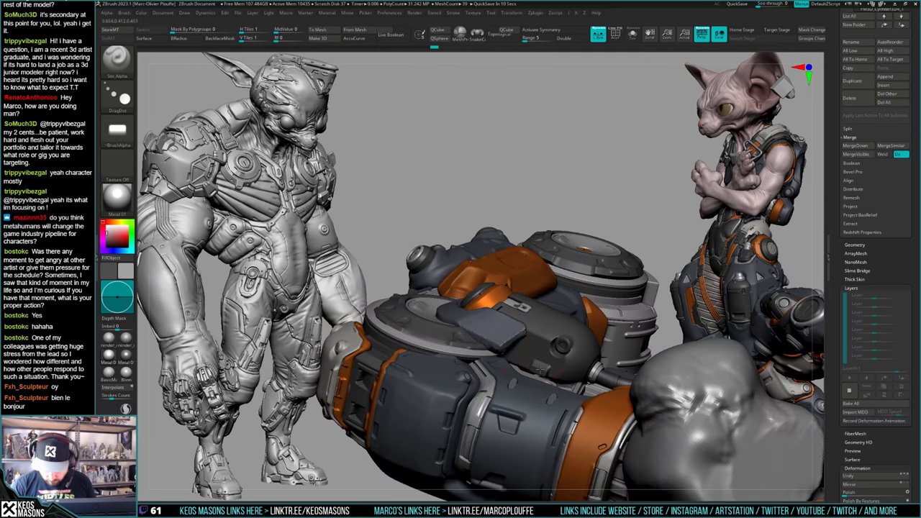
{"action": "mouse_move", "coordinate": [564, 347]}
{"action": "right_mouse_down"}
{"action": "mouse_move", "coordinate": [586, 333]}
{"action": "mouse_move", "coordinate": [611, 293]}
{"action": "mouse_move", "coordinate": [559, 326]}
{"action": "right_mouse_up"}
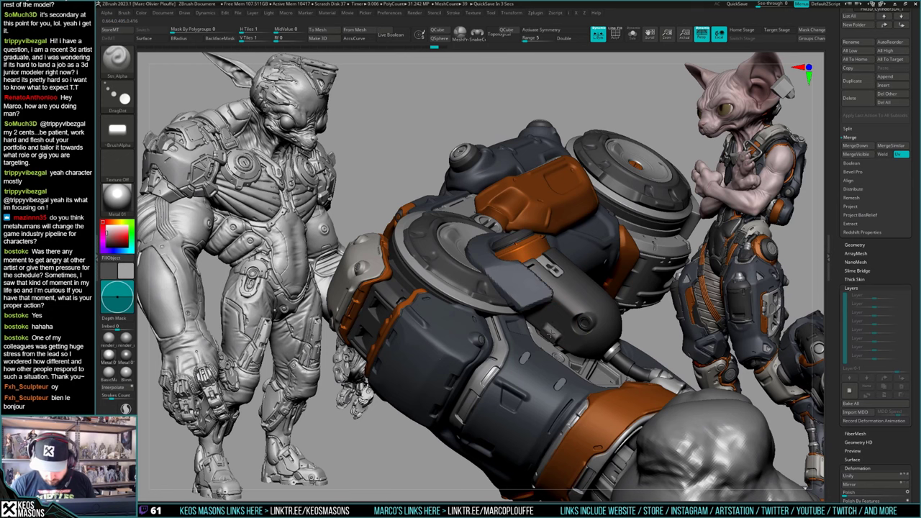
{"action": "mouse_move", "coordinate": [551, 333]}
{"action": "right_mouse_down"}
{"action": "mouse_move", "coordinate": [616, 301]}
{"action": "mouse_move", "coordinate": [565, 341]}
{"action": "mouse_move", "coordinate": [580, 365]}
{"action": "mouse_move", "coordinate": [596, 306]}
{"action": "mouse_move", "coordinate": [568, 342]}
{"action": "mouse_move", "coordinate": [603, 353]}
{"action": "mouse_move", "coordinate": [597, 311]}
{"action": "mouse_move", "coordinate": [610, 305]}
{"action": "right_mouse_up"}
{"action": "key", "text": "Escape"}
{"action": "key", "text": "ctrl+z"}
{"action": "key", "text": "ctrl+z"}
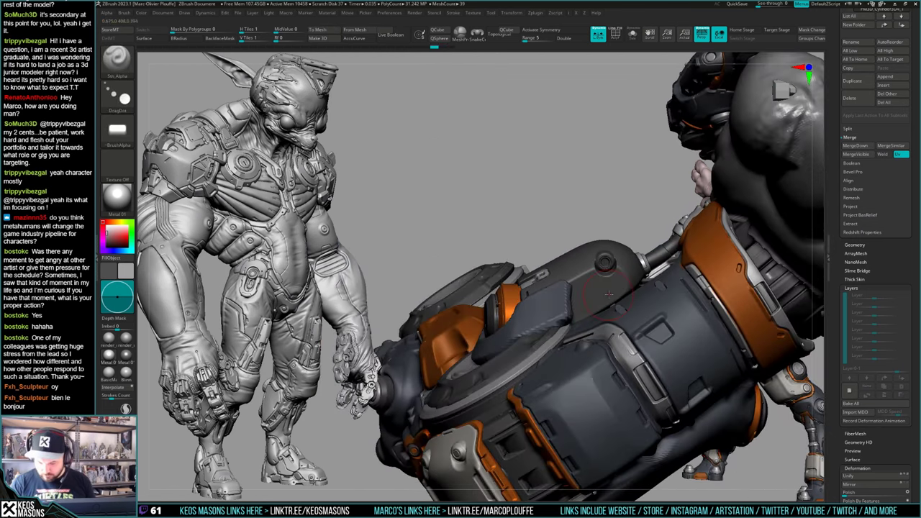
Step: Try stamping a long narrow slot into the housing's side with the __11 alpha, check it in isolation, and undo it
{"action": "key", "text": "F2"}
{"action": "key", "text": "F4"}
{"action": "left_click", "coordinate": [591, 201]}
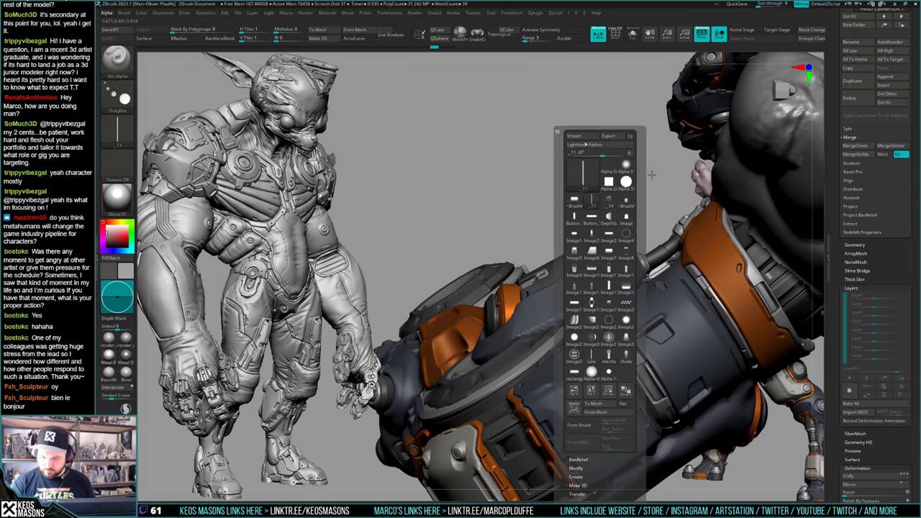
{"action": "key", "text": "space"}
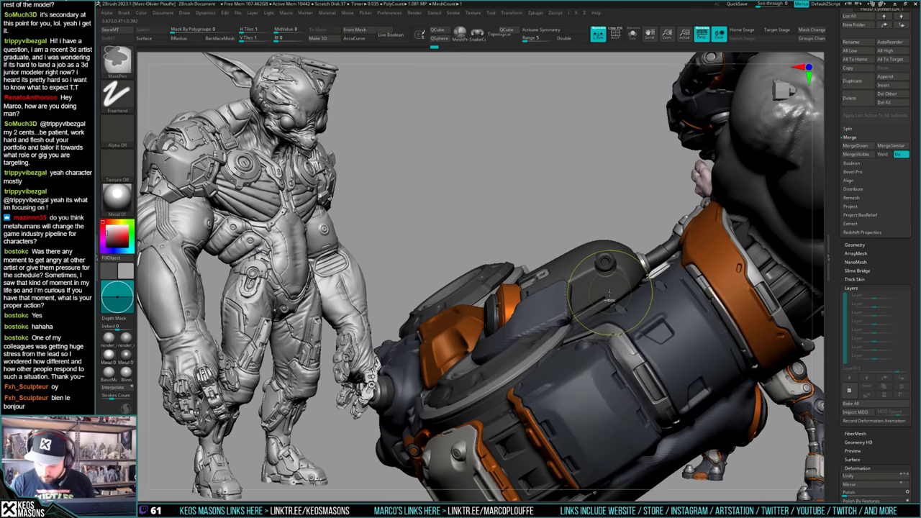
{"action": "key", "text": "shift+s"}
{"action": "key", "text": "shift+s"}
{"action": "right_click_drag", "start_coordinate": [582, 314], "coordinate": [625, 274]}
{"action": "key", "text": "shift+s"}
{"action": "key", "text": "shift+s"}
{"action": "mouse_move", "coordinate": [545, 249]}
{"action": "right_mouse_down"}
{"action": "mouse_move", "coordinate": [547, 241]}
{"action": "mouse_move", "coordinate": [546, 256]}
{"action": "right_mouse_up"}
{"action": "key", "text": "ctrl+shift+z"}
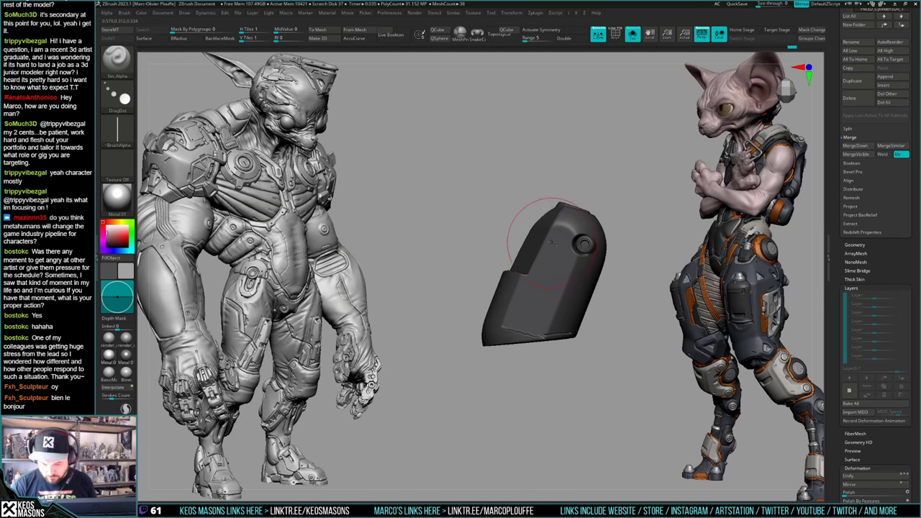
{"action": "key", "text": "shift+s"}
{"action": "right_click_drag", "start_coordinate": [581, 305], "coordinate": [610, 275]}
{"action": "key", "text": "ctrl+shift+z"}
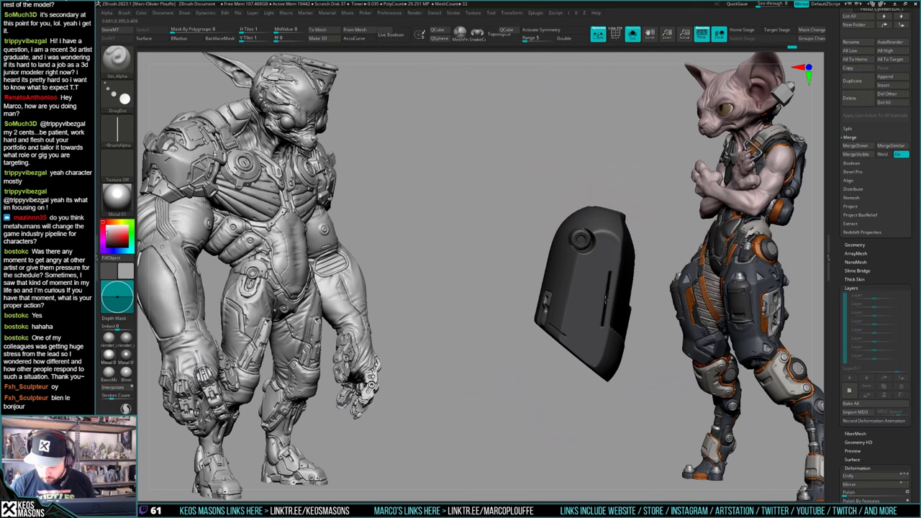
{"action": "key", "text": "ctrl+z"}
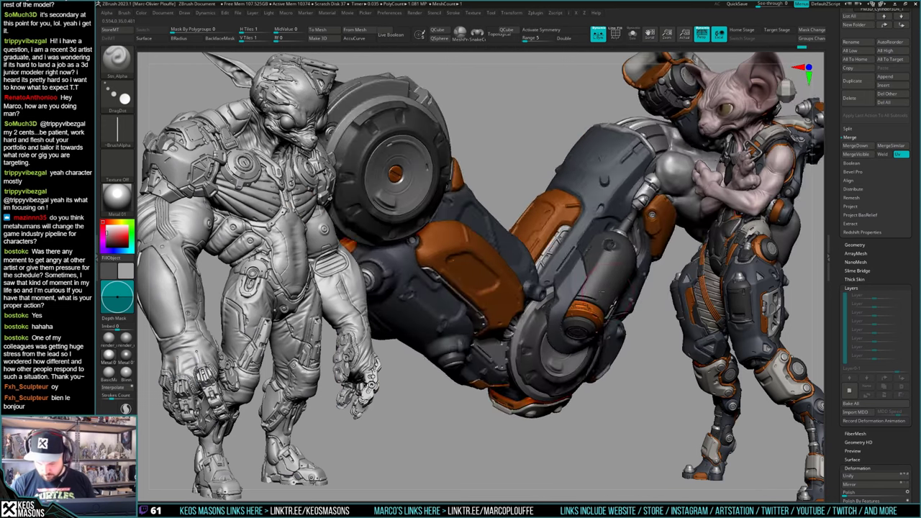
Step: Try stamping the circular Image27 alpha on the housing near its rounded end, and undo it
{"action": "mouse_move", "coordinate": [602, 291]}
{"action": "right_mouse_down"}
{"action": "mouse_move", "coordinate": [588, 295]}
{"action": "mouse_move", "coordinate": [608, 320]}
{"action": "right_mouse_up"}
{"action": "key", "text": "space"}
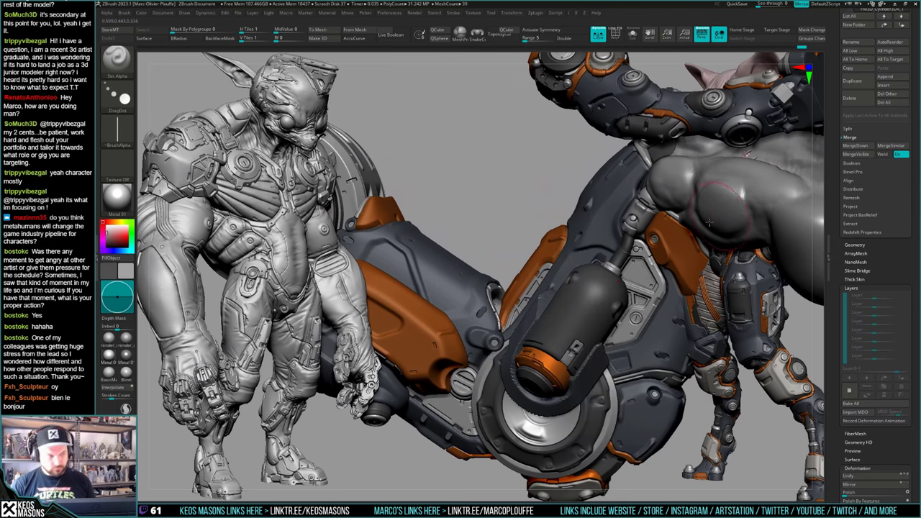
{"action": "key", "text": "F4"}
{"action": "left_click", "coordinate": [627, 343]}
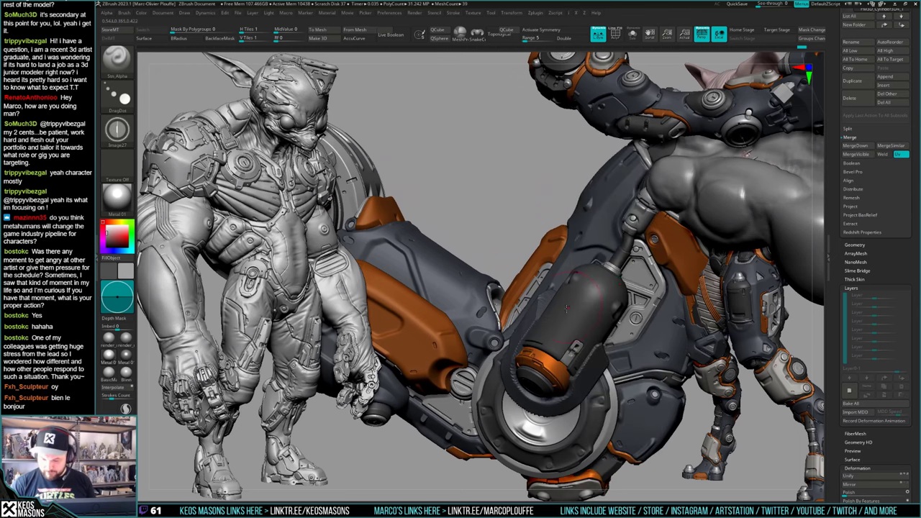
{"action": "right_click_drag", "start_coordinate": [609, 344], "coordinate": [549, 353]}
{"action": "left_click_drag", "start_coordinate": [559, 313], "coordinate": [565, 306]}
{"action": "right_click", "coordinate": [545, 355]}
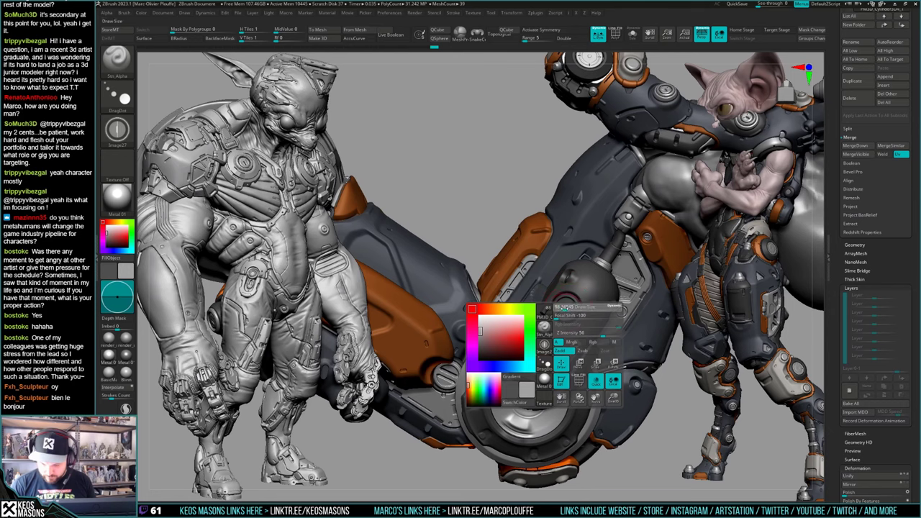
{"action": "key", "text": "ctrl+z"}
Step: Try the Image25 alpha on the housing's rounded end and undo it
{"action": "key", "text": "F4"}
{"action": "left_click", "coordinate": [574, 337]}
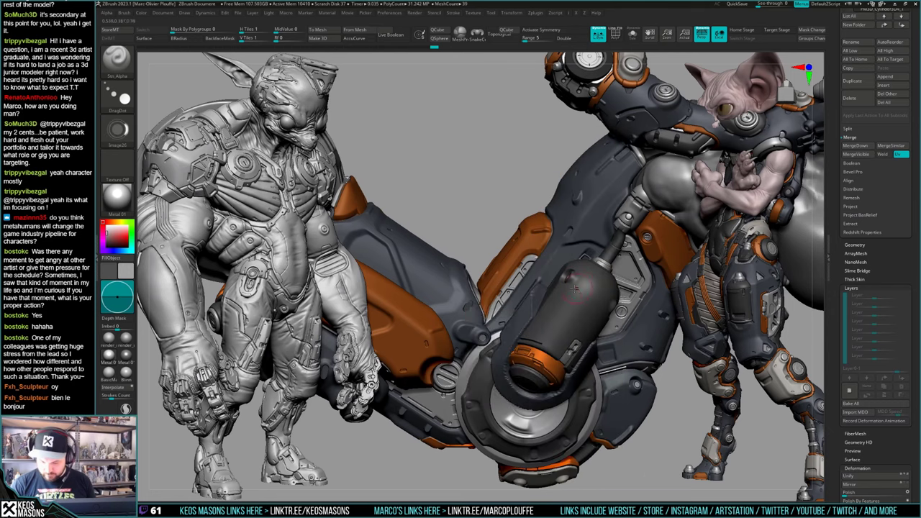
{"action": "key", "text": "ctrl+z"}
Step: Switch to the TrimHole brush and load the Image15 alpha on it for the housing
{"action": "key", "text": "F4"}
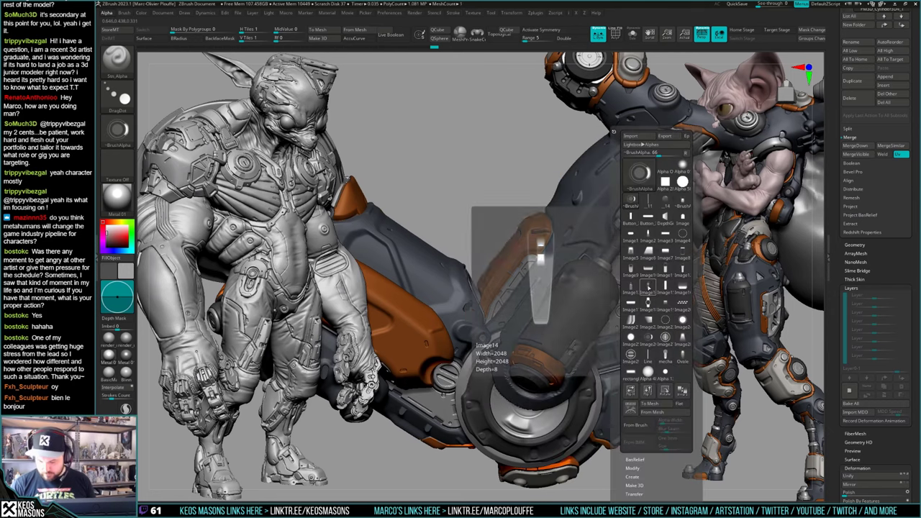
{"action": "left_click", "coordinate": [625, 298]}
{"action": "mouse_move", "coordinate": [624, 298]}
{"action": "right_mouse_down"}
{"action": "mouse_move", "coordinate": [600, 324]}
{"action": "mouse_move", "coordinate": [566, 299]}
{"action": "mouse_move", "coordinate": [604, 249]}
{"action": "right_mouse_up"}
{"action": "key", "text": "1"}
{"action": "key", "text": "s"}
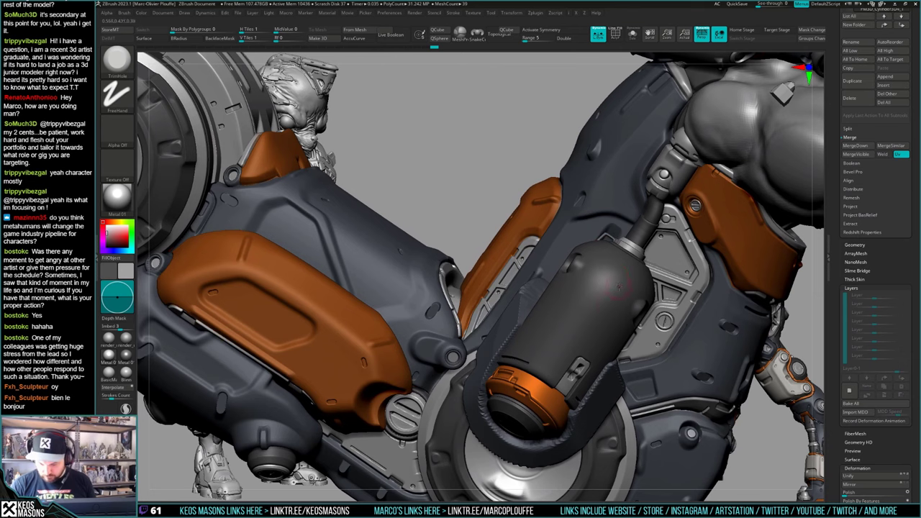
{"action": "right_click_drag", "start_coordinate": [599, 328], "coordinate": [606, 300], "text": "alt"}
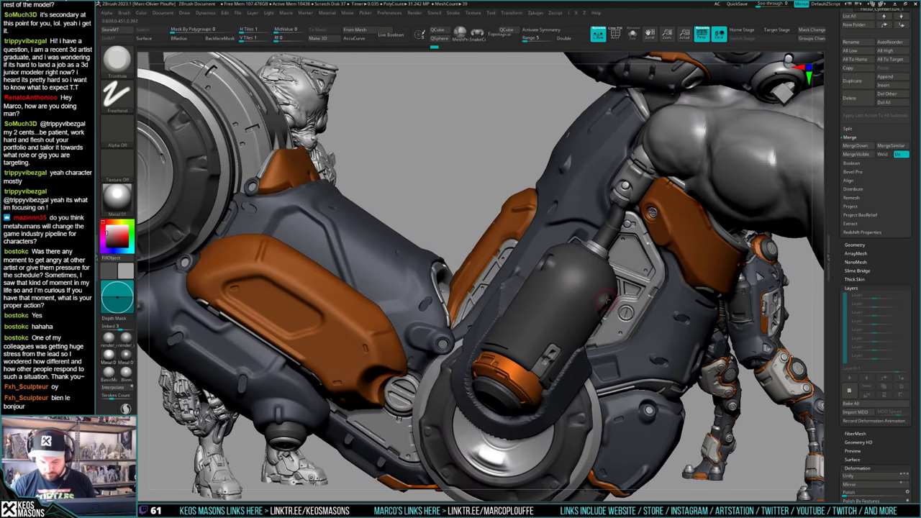
{"action": "key", "text": "F2"}
{"action": "key", "text": "F4"}
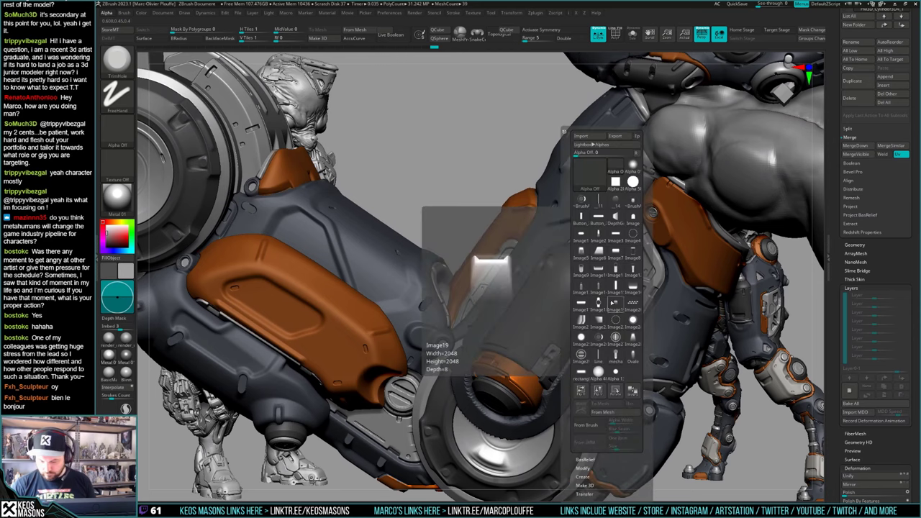
{"action": "left_click", "coordinate": [623, 286]}
Step: Set the TrimHole draw size to about 150, try Alpha 13 on it and clear the alpha
{"action": "key", "text": "space"}
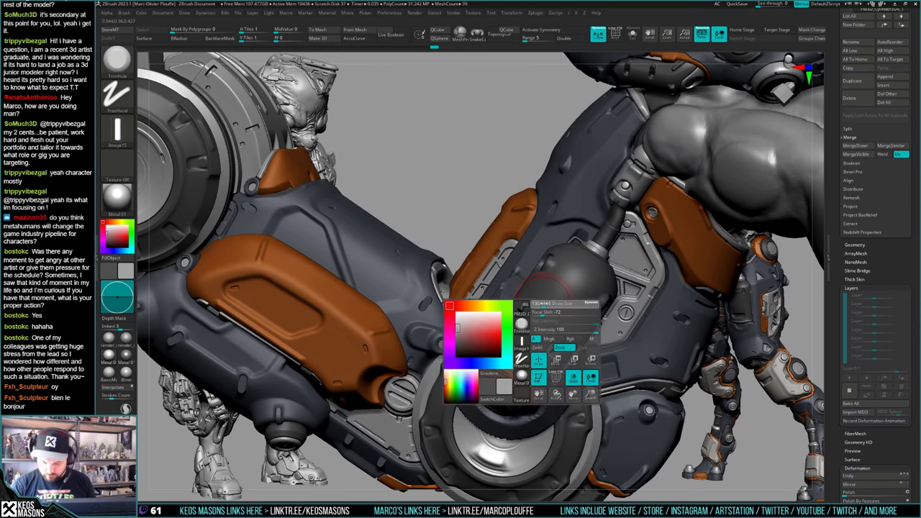
{"action": "left_click_drag", "start_coordinate": [546, 305], "coordinate": [541, 305]}
{"action": "right_click_drag", "start_coordinate": [541, 305], "coordinate": [537, 314]}
{"action": "key", "text": "space"}
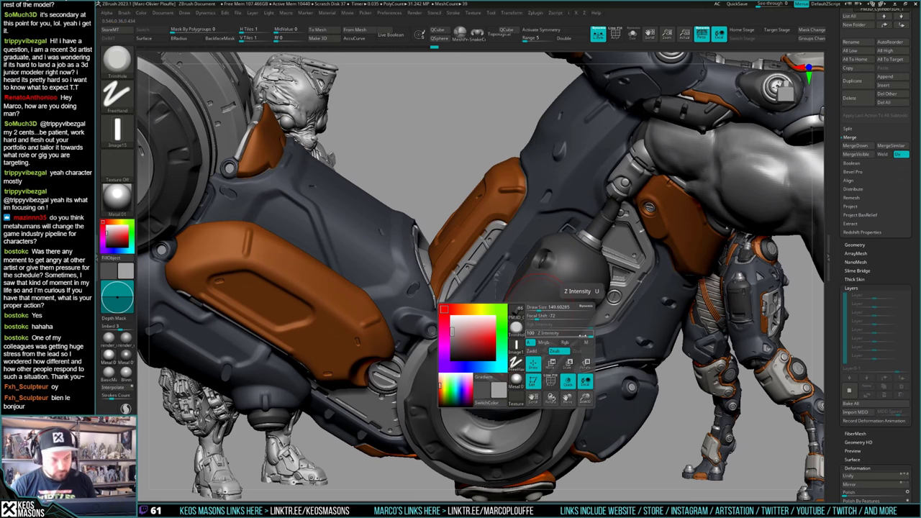
{"action": "key", "text": "a"}
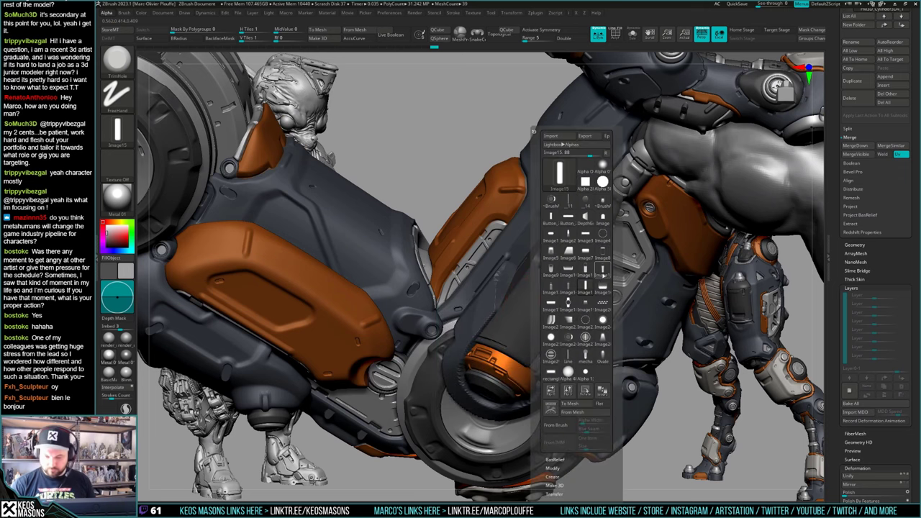
{"action": "left_click", "coordinate": [586, 373]}
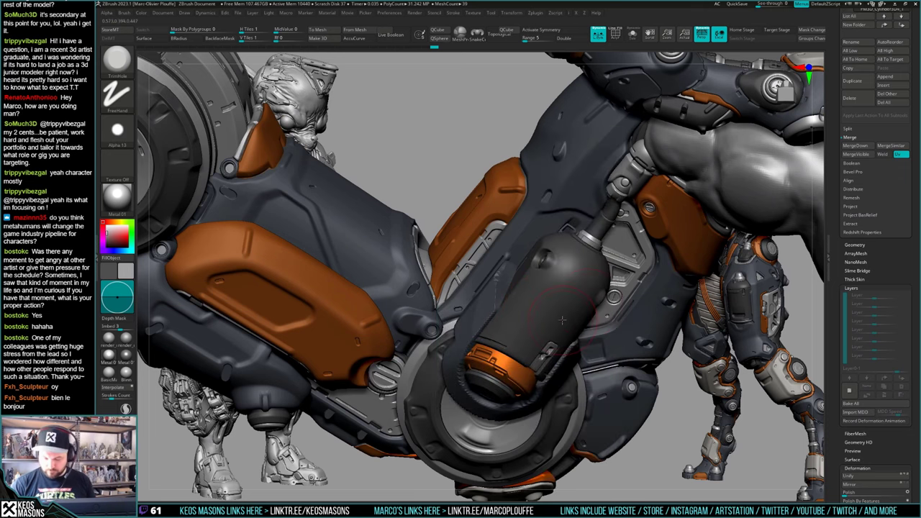
{"action": "key", "text": "a"}
{"action": "left_click", "coordinate": [575, 164]}
Step: Try stamping the Image15 slot crosswise on the housing's side with the Sin_Alpha brush, and undo it
{"action": "key", "text": "space"}
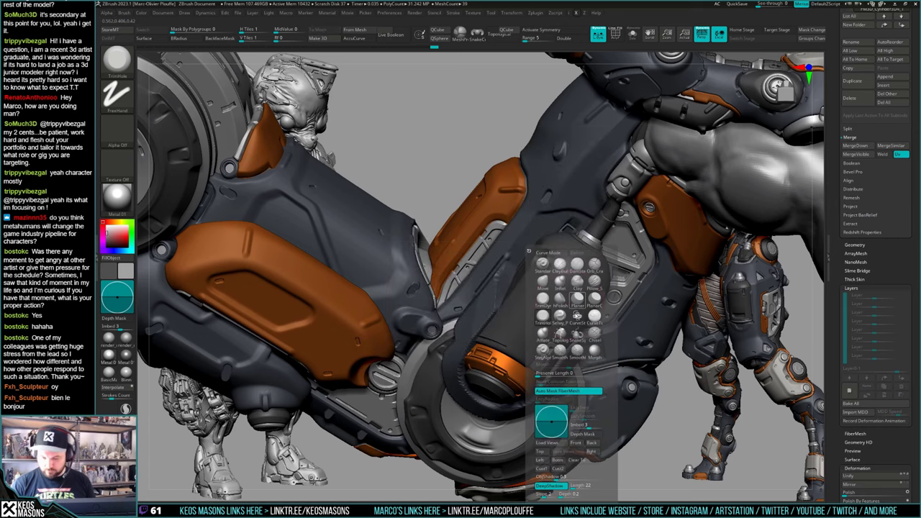
{"action": "left_click", "coordinate": [544, 352]}
{"action": "key", "text": "a"}
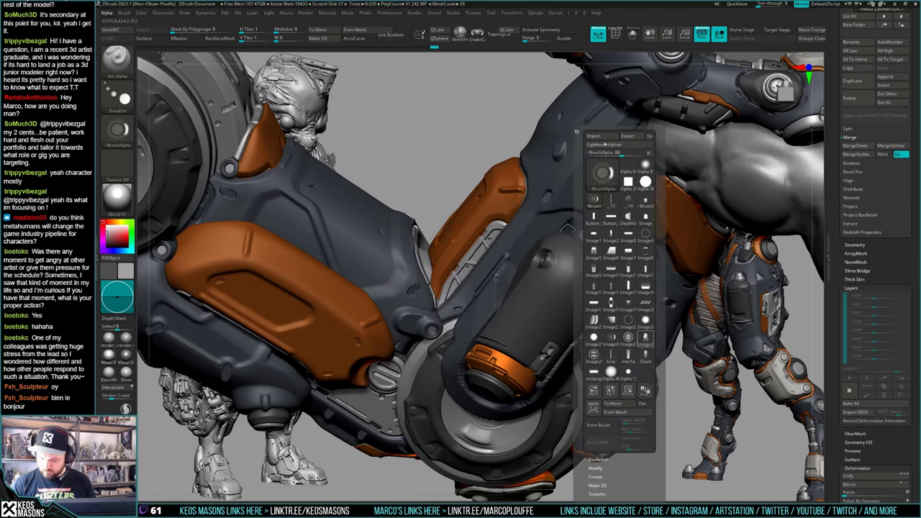
{"action": "left_click", "coordinate": [611, 269]}
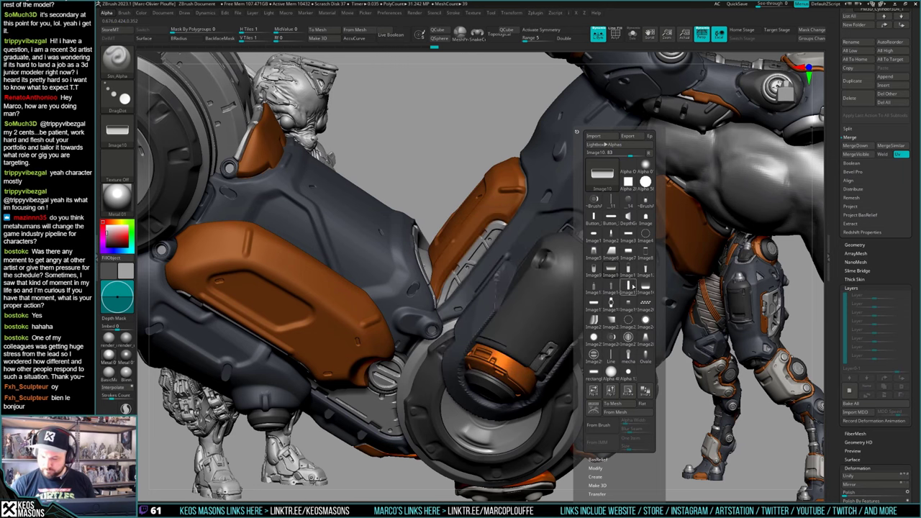
{"action": "left_click", "coordinate": [633, 287]}
{"action": "right_click_drag", "start_coordinate": [575, 302], "coordinate": [547, 306]}
{"action": "left_click_drag", "start_coordinate": [540, 313], "coordinate": [533, 304]}
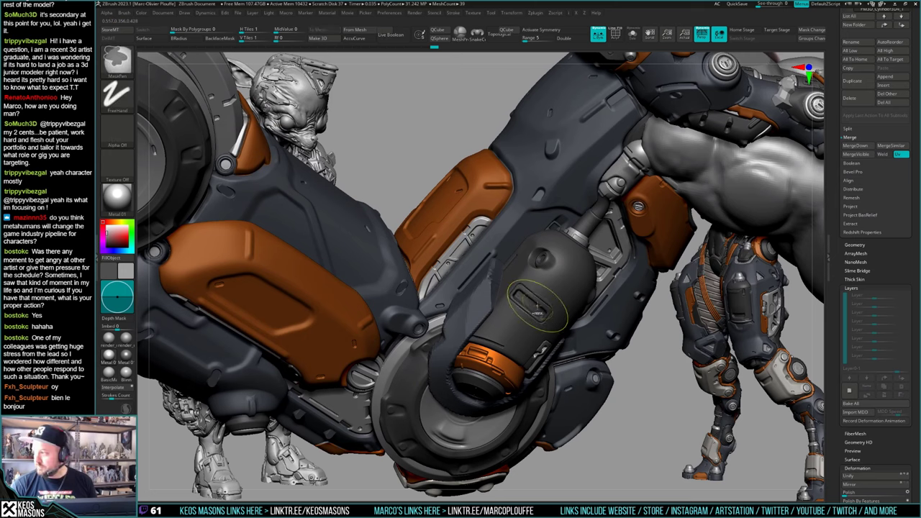
{"action": "key", "text": "ctrl+z"}
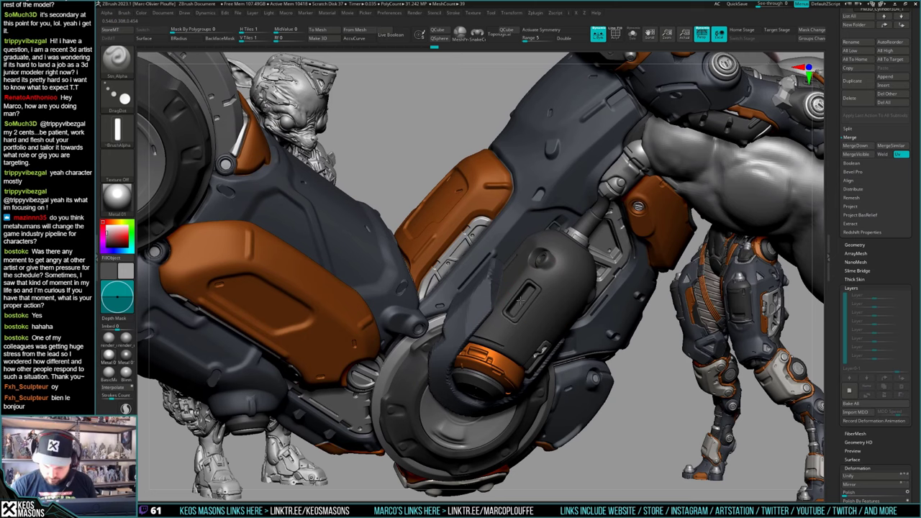
Step: Try restamping the Image15 slot lengthwise on the housing's side at different sizes, and undo the stamps
{"action": "right_click_drag", "start_coordinate": [527, 298], "coordinate": [530, 284]}
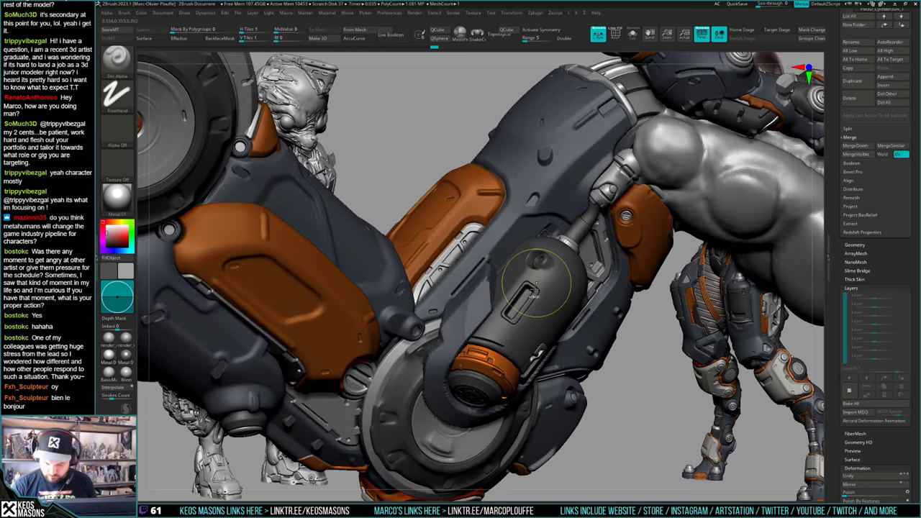
{"action": "key", "text": "ctrl+z"}
{"action": "key", "text": "space"}
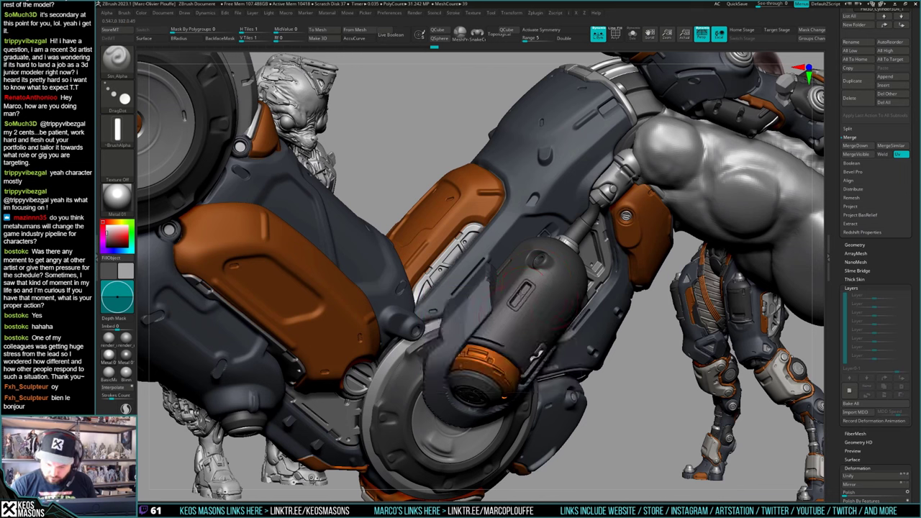
{"action": "left_click_drag", "start_coordinate": [521, 296], "coordinate": [521, 295]}
{"action": "key", "text": "ctrl+z"}
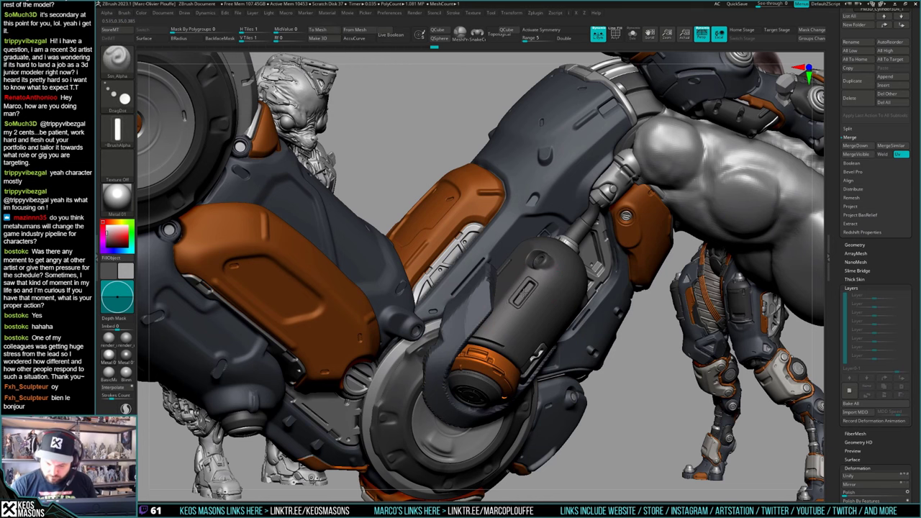
{"action": "mouse_move", "coordinate": [524, 294]}
{"action": "right_mouse_down"}
{"action": "mouse_move", "coordinate": [573, 332]}
{"action": "mouse_move", "coordinate": [503, 323]}
{"action": "mouse_move", "coordinate": [521, 338]}
{"action": "mouse_move", "coordinate": [550, 341]}
{"action": "mouse_move", "coordinate": [572, 317]}
{"action": "mouse_move", "coordinate": [613, 314]}
{"action": "mouse_move", "coordinate": [566, 306]}
{"action": "right_mouse_up"}
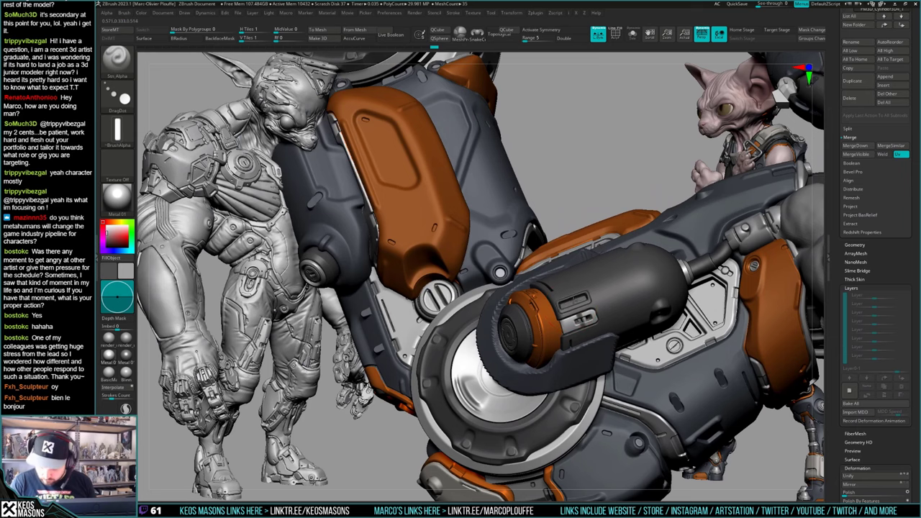
{"action": "key", "text": "ctrl+z"}
{"action": "key", "text": "ctrl+z"}
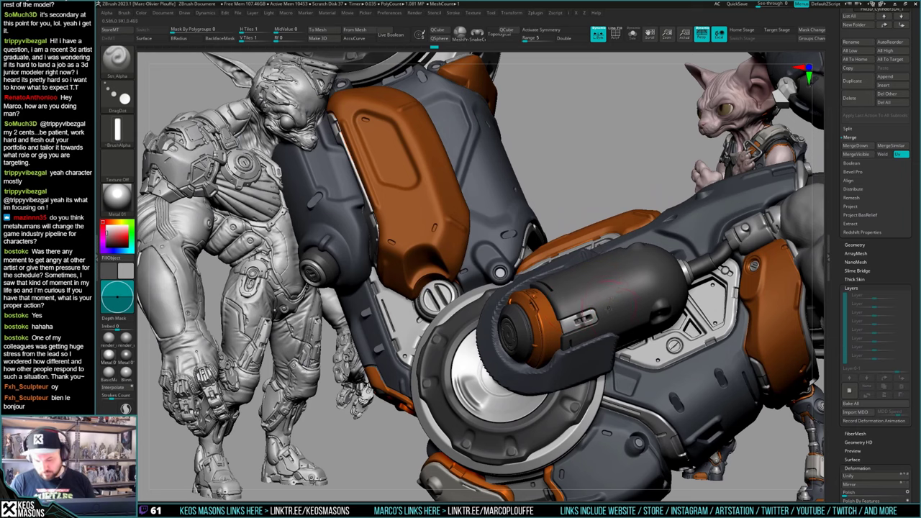
Step: Try painting a short light line on the housing beside the small metal plate, and undo it
{"action": "mouse_move", "coordinate": [595, 286]}
{"action": "right_mouse_down"}
{"action": "mouse_move", "coordinate": [633, 293]}
{"action": "mouse_move", "coordinate": [602, 305]}
{"action": "mouse_move", "coordinate": [604, 317]}
{"action": "right_mouse_up"}
{"action": "key", "text": "space"}
{"action": "left_click", "coordinate": [605, 281]}
{"action": "key", "text": "space"}
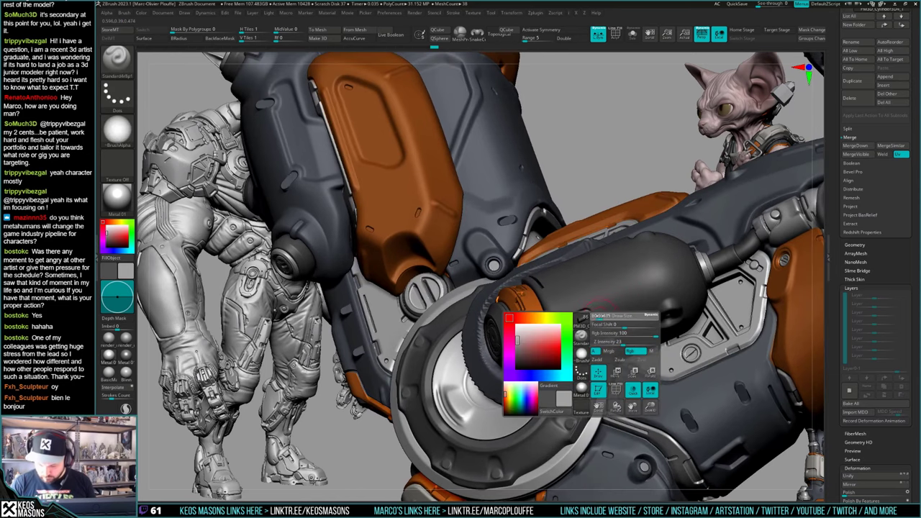
{"action": "left_click", "coordinate": [596, 316]}
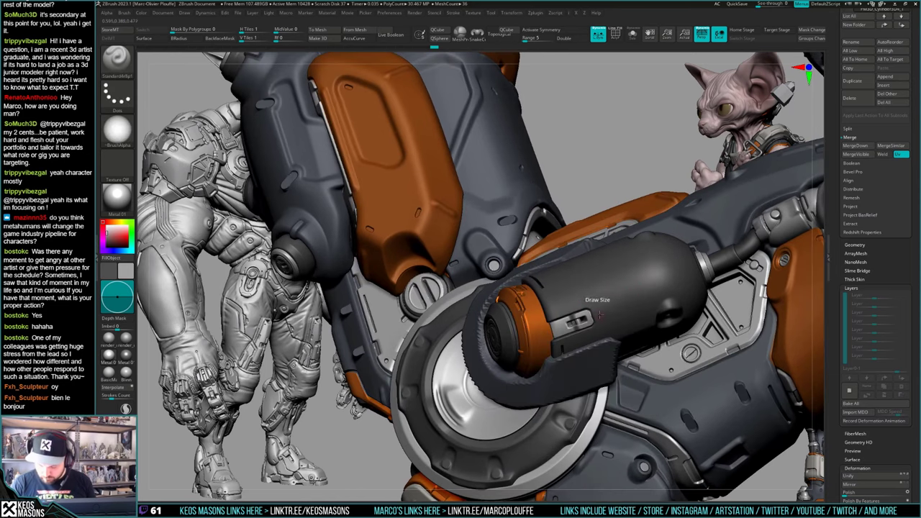
{"action": "right_click_drag", "start_coordinate": [597, 309], "coordinate": [594, 316]}
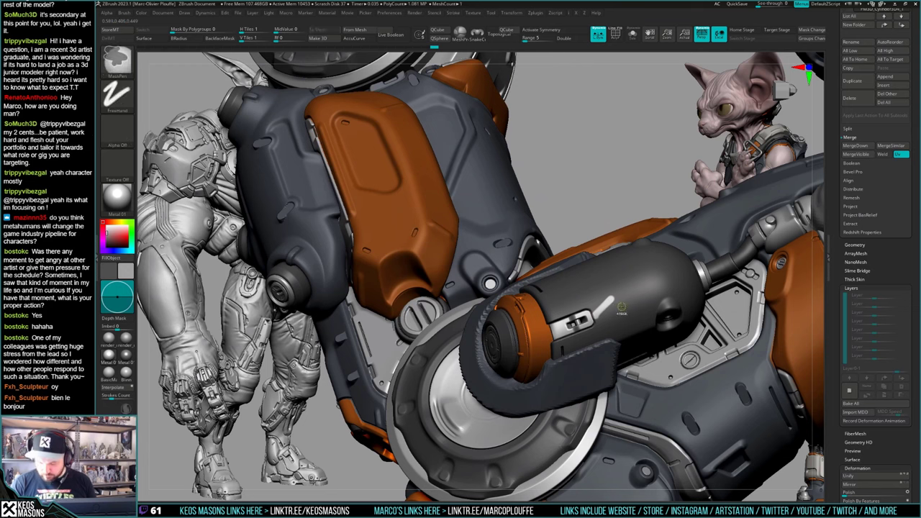
{"action": "key", "text": "ctrl+z"}
Step: Try a Standard brush variant with a small draw size on the housing beside the metal plate
{"action": "key", "text": "space"}
{"action": "left_click", "coordinate": [616, 406]}
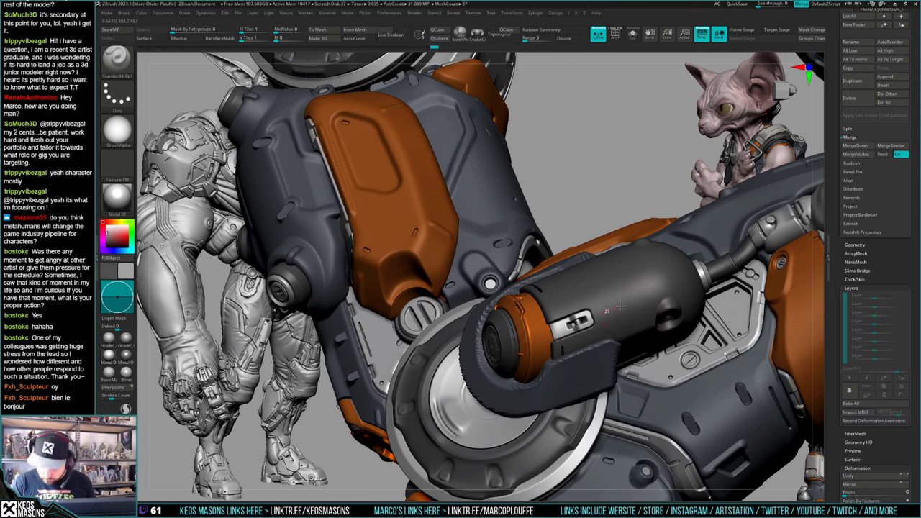
{"action": "key", "text": "space"}
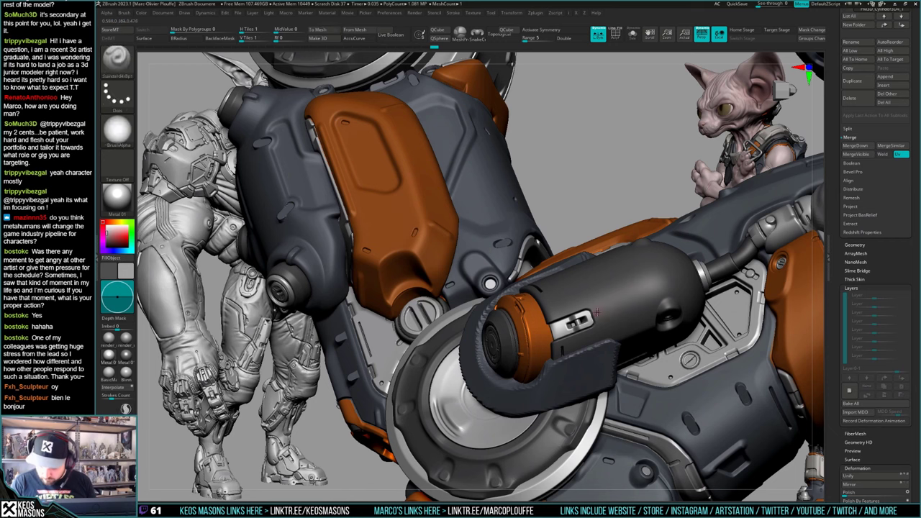
{"action": "key", "text": "space"}
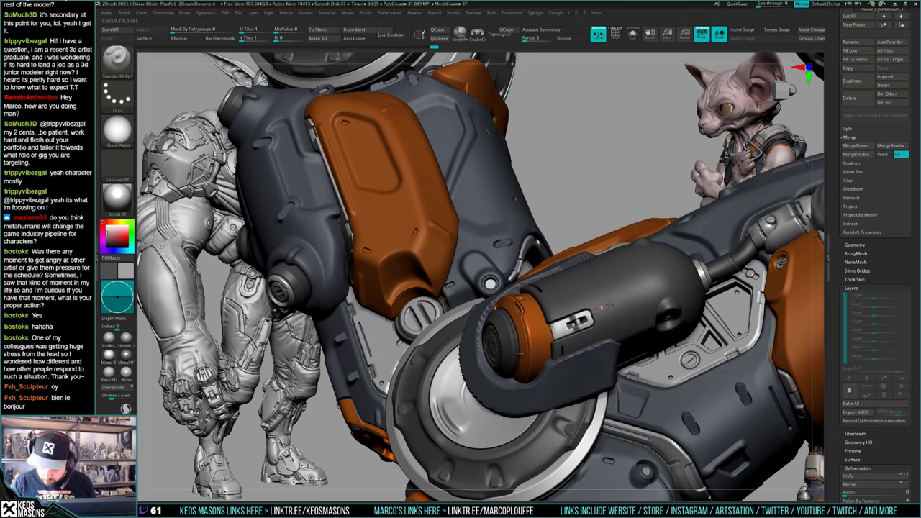
{"action": "mouse_move", "coordinate": [615, 310]}
{"action": "right_mouse_down", "text": "ctrl"}
{"action": "mouse_move", "coordinate": [612, 270]}
{"action": "mouse_move", "coordinate": [586, 281]}
{"action": "mouse_move", "coordinate": [626, 313]}
{"action": "right_mouse_up", "text": "ctrl"}
{"action": "mouse_move", "coordinate": [626, 313]}
{"action": "right_mouse_down", "text": "ctrl"}
{"action": "mouse_move", "coordinate": [630, 339]}
{"action": "mouse_move", "coordinate": [627, 306]}
{"action": "mouse_move", "coordinate": [608, 295]}
{"action": "mouse_move", "coordinate": [633, 284]}
{"action": "mouse_move", "coordinate": [630, 271]}
{"action": "mouse_move", "coordinate": [673, 288]}
{"action": "mouse_move", "coordinate": [671, 309]}
{"action": "mouse_move", "coordinate": [575, 338]}
{"action": "mouse_move", "coordinate": [633, 348]}
{"action": "mouse_move", "coordinate": [612, 330]}
{"action": "mouse_move", "coordinate": [601, 295]}
{"action": "mouse_move", "coordinate": [596, 333]}
{"action": "mouse_move", "coordinate": [560, 360]}
{"action": "mouse_move", "coordinate": [543, 349]}
{"action": "right_mouse_up", "text": "ctrl"}
Step: Select the U-shaped guard's subtool and switch the active colour to green
{"action": "key", "text": "space"}
{"action": "left_click", "coordinate": [606, 267]}
{"action": "left_click", "coordinate": [581, 272], "text": "alt"}
{"action": "key", "text": "shift+f"}
{"action": "key", "text": "shift+f"}
{"action": "key", "text": "shift+f"}
{"action": "key", "text": "shift+f"}
{"action": "key", "text": "shift+f"}
{"action": "key", "text": "space"}
{"action": "left_click", "coordinate": [493, 325]}
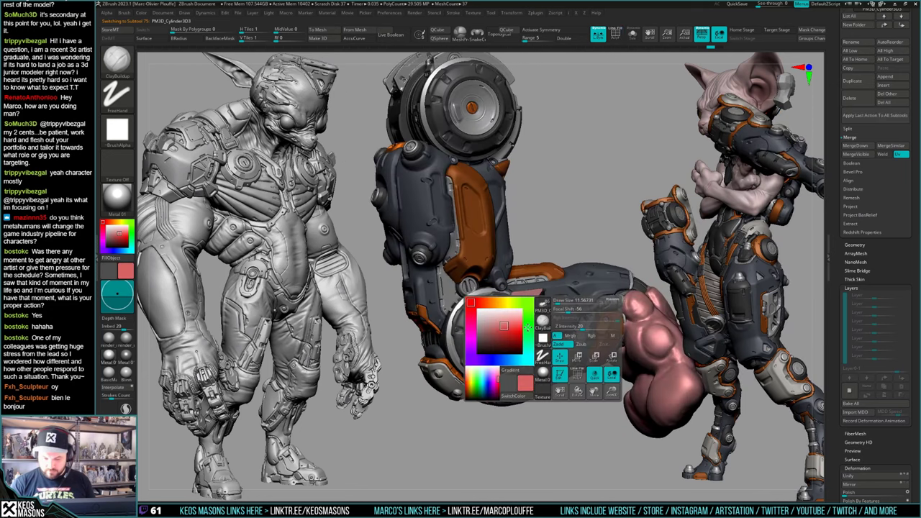
{"action": "left_click", "coordinate": [527, 327]}
Step: Isolate the guard subtool, show its polygroups, and mask one of its two pieces to split it off
{"action": "right_click_drag", "start_coordinate": [547, 252], "coordinate": [557, 316]}
{"action": "key", "text": "shift+s"}
{"action": "key", "text": "shift+f"}
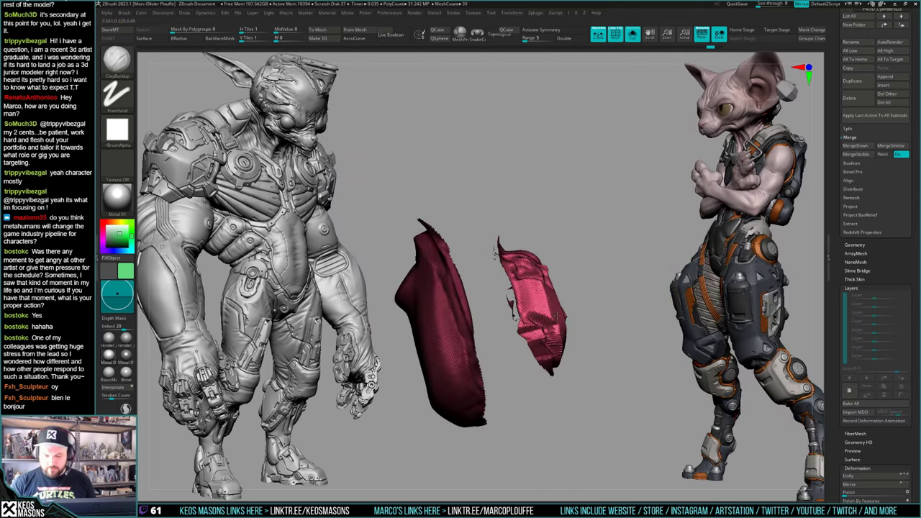
{"action": "mouse_move", "coordinate": [557, 316]}
{"action": "left_mouse_down", "text": "ctrl"}
{"action": "mouse_move", "coordinate": [487, 323]}
{"action": "mouse_move", "coordinate": [598, 331]}
{"action": "left_mouse_up", "text": "ctrl"}
{"action": "key", "text": "q"}
{"action": "key", "text": "ctrl+w"}
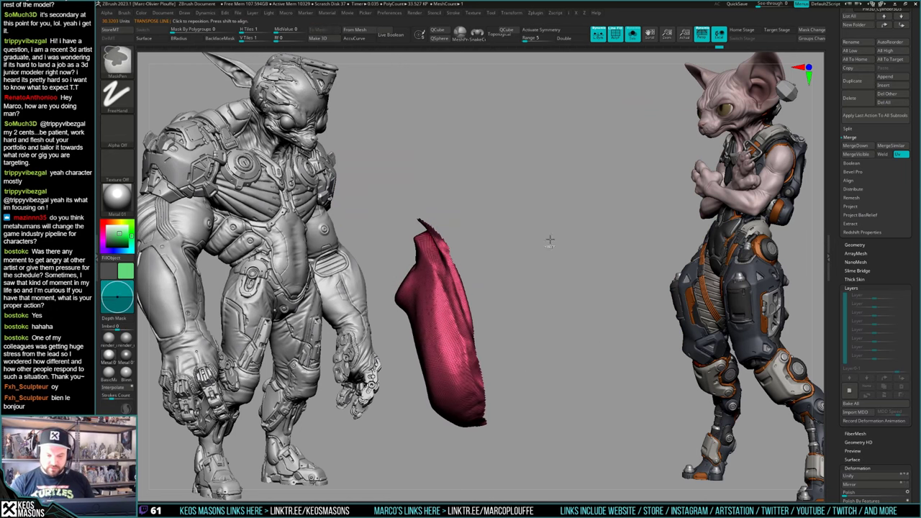
Step: Make the split-off U-shaped guard the active subtool and show the whole model without the polygroup wireframe
{"action": "key", "text": "Down"}
{"action": "key", "text": "shift+s"}
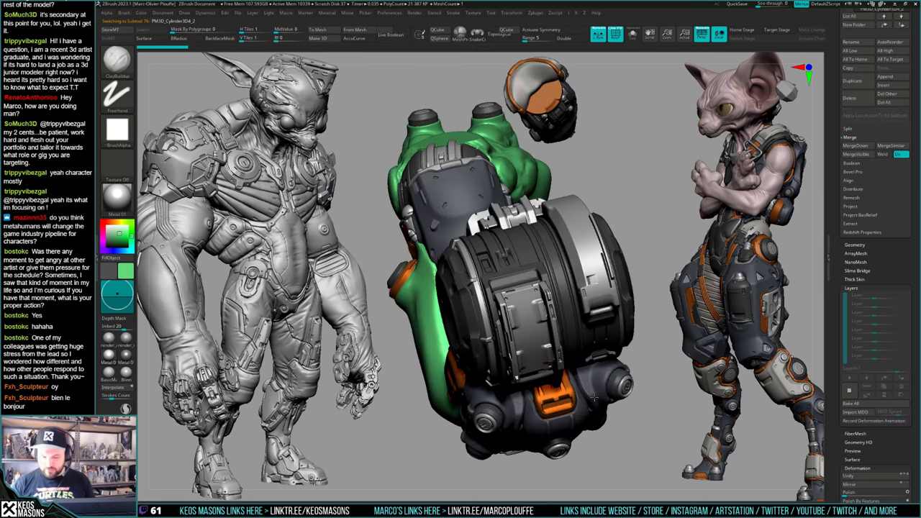
{"action": "right_click_drag", "start_coordinate": [605, 285], "coordinate": [592, 339]}
{"action": "key", "text": "shift+f"}
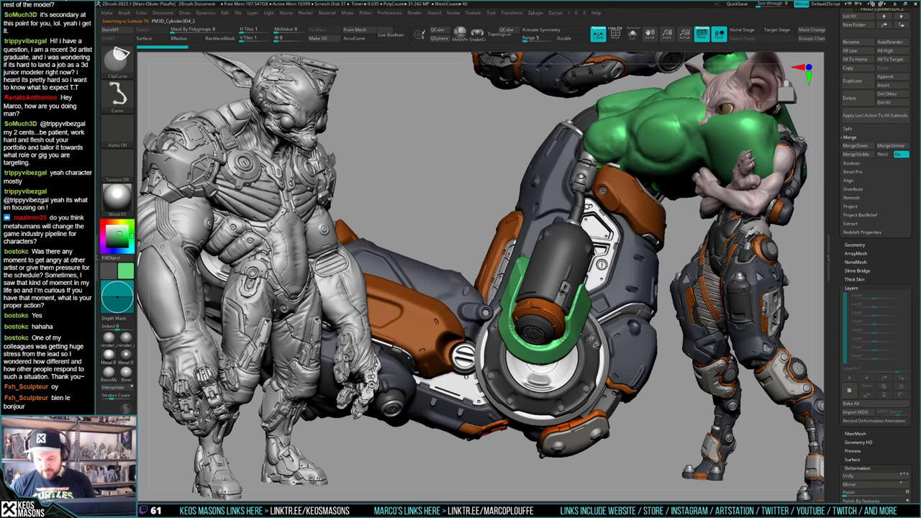
Step: Isolate the U-shaped guard and try remeshing it with DynaMesh
{"action": "key", "text": "ctrl+shift+z"}
{"action": "key", "text": "ctrl+shift+z"}
{"action": "key", "text": "shift+s"}
{"action": "key", "text": "space"}
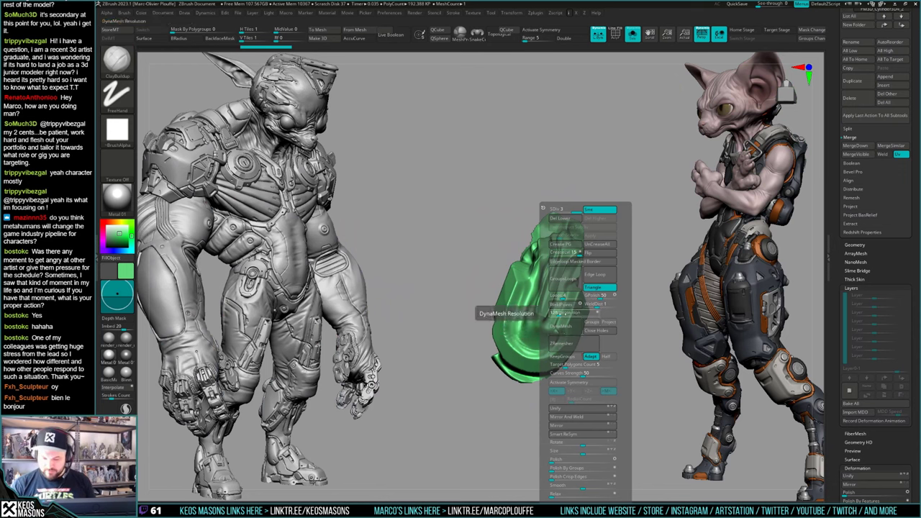
{"action": "left_click", "coordinate": [574, 326]}
{"action": "left_click", "coordinate": [547, 344]}
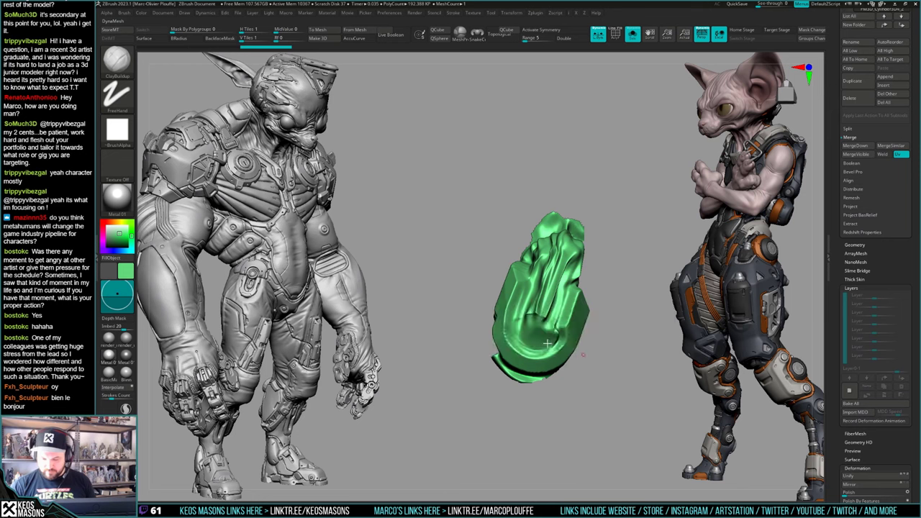
{"action": "left_click_drag", "start_coordinate": [601, 354], "coordinate": [611, 392]}
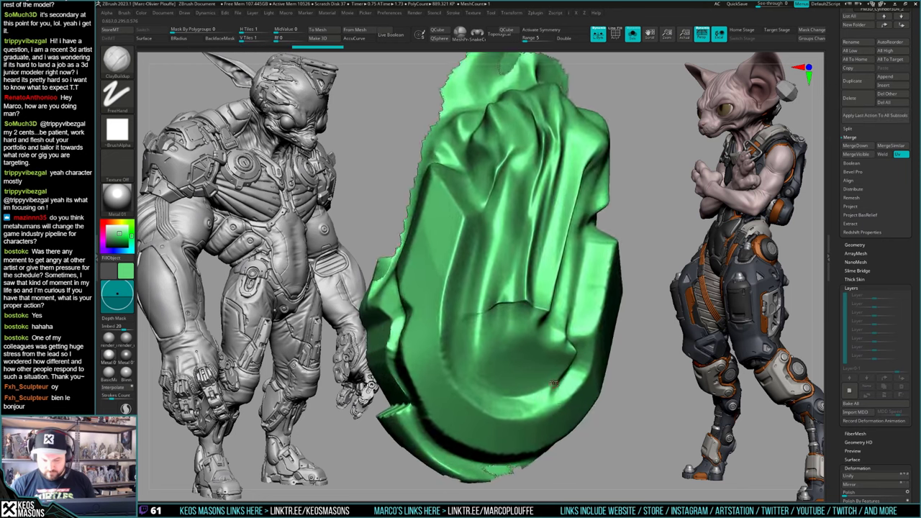
Step: Turn on double-sided display for the isolated guard and switch the selection brush to SelectLasso
{"action": "key", "text": "shift+f"}
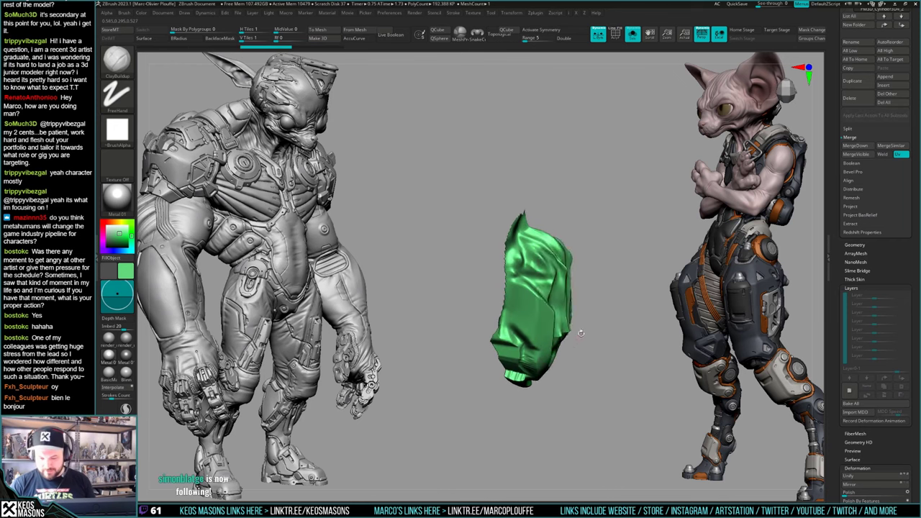
{"action": "key", "text": "ctrl+d"}
{"action": "left_click", "coordinate": [578, 223]}
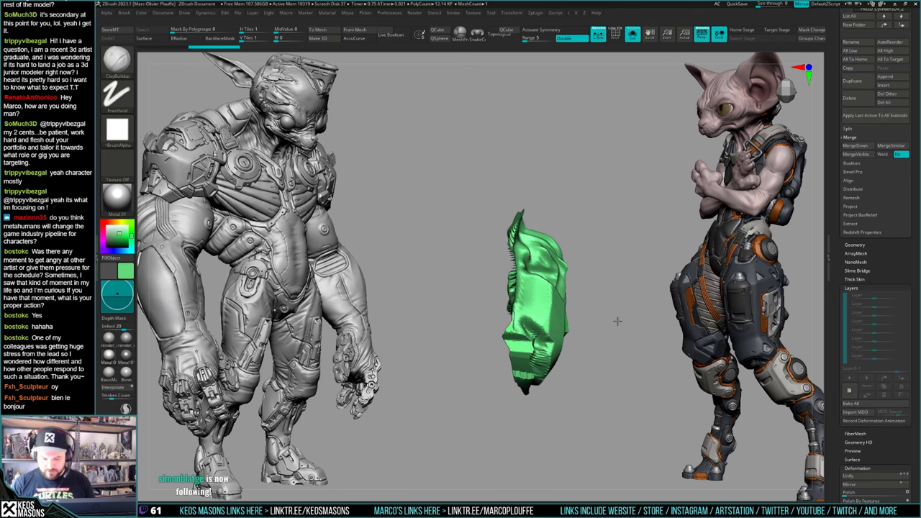
{"action": "key", "text": "space"}
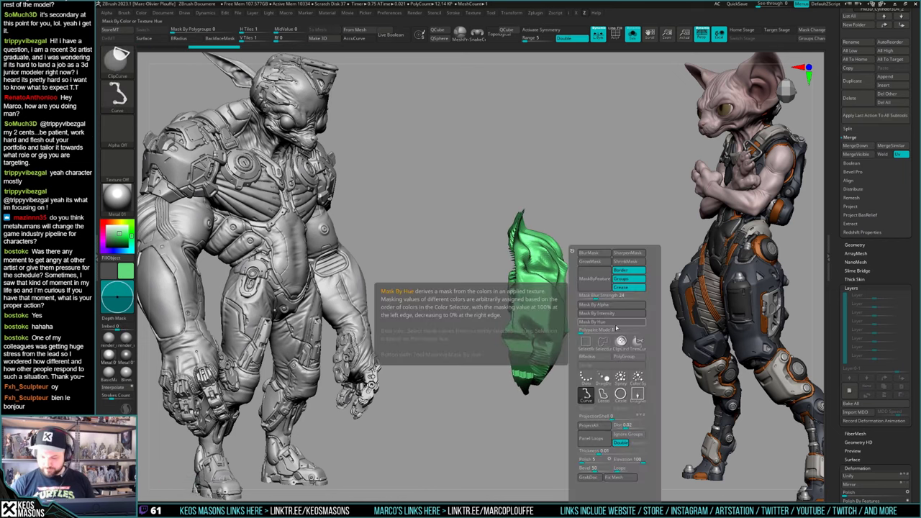
{"action": "left_click", "coordinate": [587, 388]}
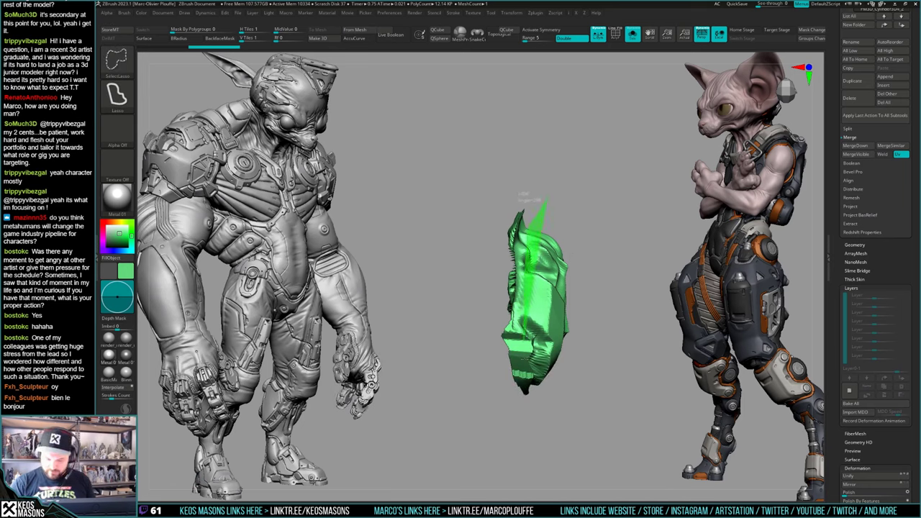
Step: Try to cut the ragged back faces off the guard with a lasso selection
{"action": "left_click_drag", "start_coordinate": [455, 453], "coordinate": [547, 93], "text": "ctrl+shift"}
{"action": "mouse_move", "coordinate": [606, 237]}
{"action": "left_mouse_down"}
{"action": "mouse_move", "coordinate": [633, 288]}
{"action": "mouse_move", "coordinate": [605, 295]}
{"action": "mouse_move", "coordinate": [603, 321]}
{"action": "left_mouse_up"}
{"action": "key", "text": "ctrl+z"}
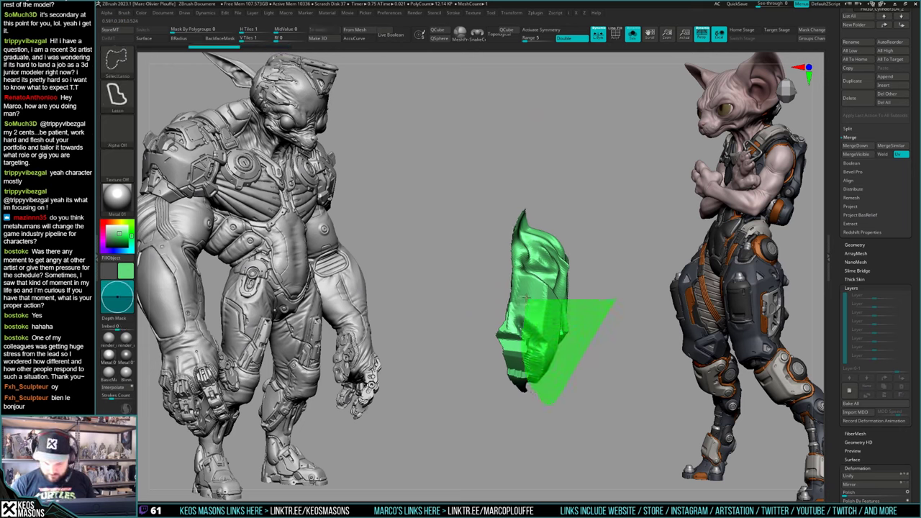
Step: Hide the guard's ragged back faces with a lasso selection so only the front shell is left
{"action": "left_click_drag", "start_coordinate": [546, 190], "coordinate": [547, 187], "text": "ctrl+shift"}
{"action": "mouse_move", "coordinate": [643, 290]}
{"action": "left_mouse_down"}
{"action": "mouse_move", "coordinate": [599, 249]}
{"action": "mouse_move", "coordinate": [606, 309]}
{"action": "mouse_move", "coordinate": [623, 345]}
{"action": "left_mouse_up"}
{"action": "mouse_move", "coordinate": [623, 346]}
{"action": "left_mouse_down", "text": "alt"}
{"action": "mouse_move", "coordinate": [582, 315]}
{"action": "mouse_move", "coordinate": [586, 360]}
{"action": "mouse_move", "coordinate": [520, 370]}
{"action": "mouse_move", "coordinate": [503, 398]}
{"action": "mouse_move", "coordinate": [498, 388]}
{"action": "left_mouse_up", "text": "alt"}
{"action": "mouse_move", "coordinate": [503, 394]}
{"action": "left_mouse_down"}
{"action": "mouse_move", "coordinate": [529, 353]}
{"action": "mouse_move", "coordinate": [620, 299]}
{"action": "mouse_move", "coordinate": [625, 322]}
{"action": "left_mouse_up"}
{"action": "mouse_move", "coordinate": [625, 322]}
{"action": "left_mouse_down", "text": "alt"}
{"action": "mouse_move", "coordinate": [572, 339]}
{"action": "mouse_move", "coordinate": [596, 323]}
{"action": "mouse_move", "coordinate": [594, 345]}
{"action": "mouse_move", "coordinate": [594, 321]}
{"action": "mouse_move", "coordinate": [619, 335]}
{"action": "mouse_move", "coordinate": [623, 326]}
{"action": "left_mouse_up", "text": "alt"}
Step: Mask the guard by feature using only Border, with Groups and Crease off, and invert the mask
{"action": "key", "text": "z"}
{"action": "left_click", "coordinate": [606, 270]}
{"action": "left_click", "coordinate": [606, 287]}
{"action": "left_click", "coordinate": [605, 279]}
{"action": "left_click", "coordinate": [603, 270]}
{"action": "left_click", "coordinate": [576, 277]}
{"action": "left_click", "coordinate": [623, 325], "text": "ctrl"}
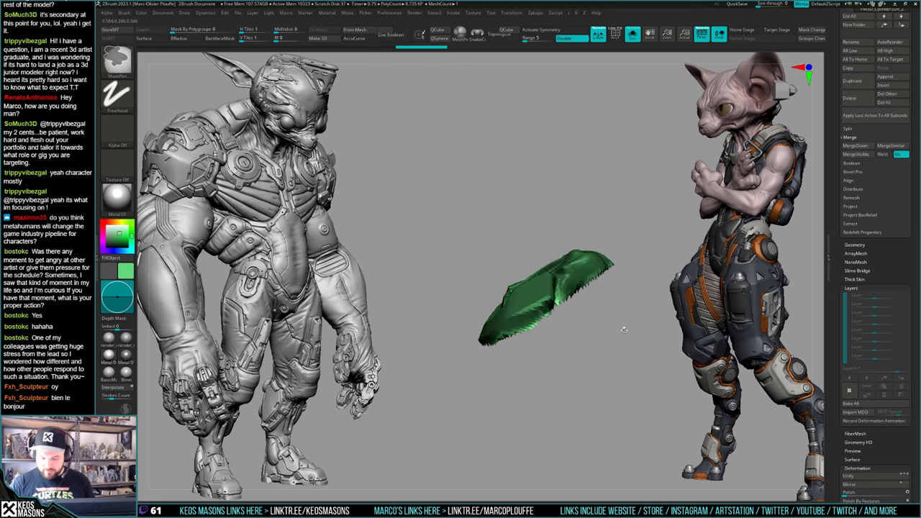
Step: Move the unmasked open border away from the guard's front to extend its side walls
{"action": "key", "text": "w"}
{"action": "mouse_move", "coordinate": [538, 320]}
{"action": "left_mouse_down"}
{"action": "mouse_move", "coordinate": [584, 438]}
{"action": "mouse_move", "coordinate": [563, 355]}
{"action": "left_mouse_up"}
{"action": "key", "text": "q"}
{"action": "mouse_move", "coordinate": [575, 345]}
{"action": "left_mouse_down"}
{"action": "mouse_move", "coordinate": [614, 297]}
{"action": "mouse_move", "coordinate": [610, 323]}
{"action": "mouse_move", "coordinate": [630, 332]}
{"action": "left_mouse_up"}
{"action": "left_click_drag", "start_coordinate": [625, 331], "coordinate": [612, 269]}
{"action": "key", "text": "shift+f"}
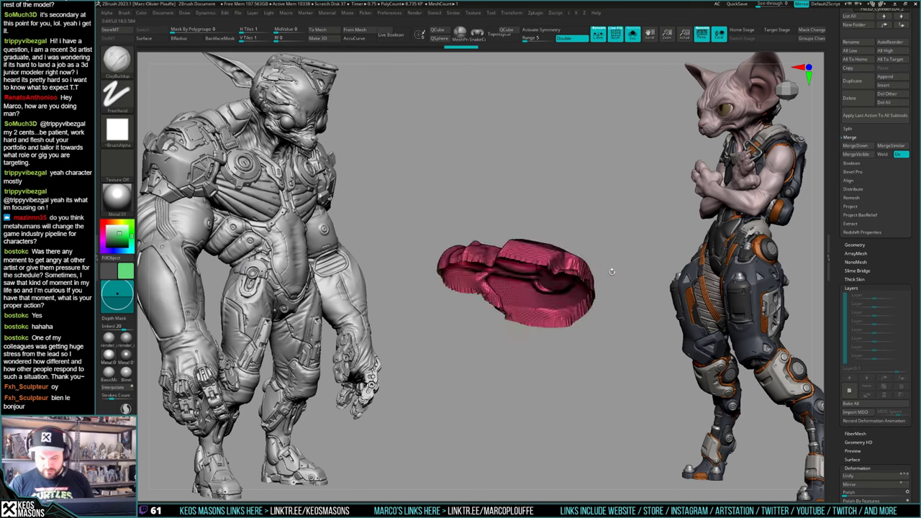
Step: Close the guard's open back and check the shape both isolated and on the whole model
{"action": "key", "text": "shift+f"}
{"action": "key", "text": "i"}
{"action": "left_click", "coordinate": [633, 330]}
{"action": "left_click_drag", "start_coordinate": [508, 348], "coordinate": [586, 315]}
{"action": "key", "text": "alt+s"}
{"action": "key", "text": "alt+s"}
{"action": "key", "text": "shift+f"}
{"action": "key", "text": "shift+f"}
Step: Remesh the closed guard with DynaMesh without freezing its subdivision levels
{"action": "key", "text": "space"}
{"action": "left_click", "coordinate": [574, 326]}
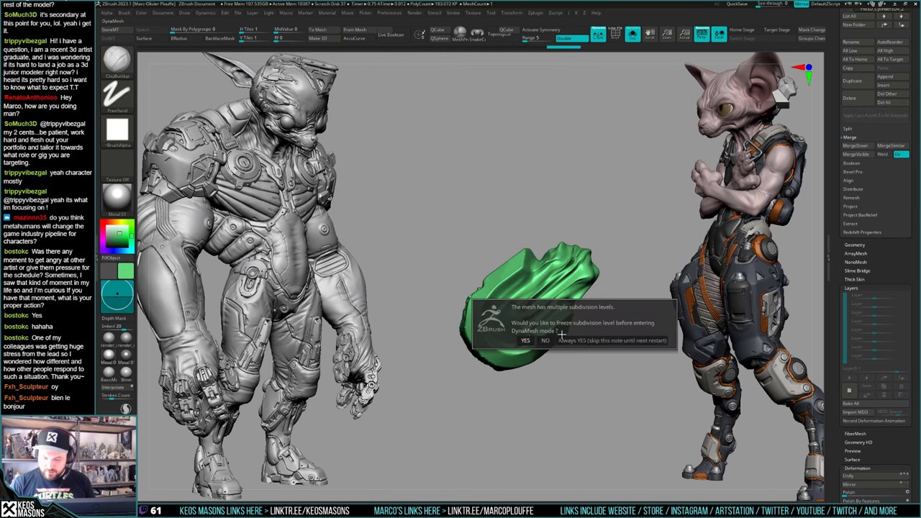
{"action": "left_click", "coordinate": [548, 338]}
{"action": "key", "text": "f"}
{"action": "key", "text": "shift+f"}
{"action": "mouse_move", "coordinate": [561, 341]}
{"action": "right_mouse_down"}
{"action": "mouse_move", "coordinate": [568, 372]}
{"action": "mouse_move", "coordinate": [566, 329]}
{"action": "mouse_move", "coordinate": [568, 337]}
{"action": "right_mouse_up"}
{"action": "key", "text": "shift+f"}
{"action": "left_click_drag", "start_coordinate": [569, 338], "coordinate": [582, 338]}
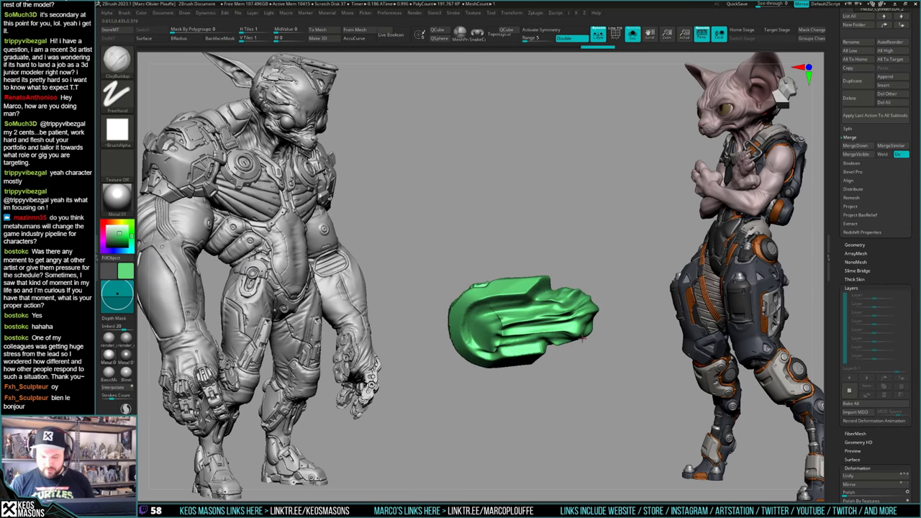
Step: Clone the guard into its own tool, open the clone and duplicate its subtool
{"action": "left_click_drag", "start_coordinate": [838, 245], "coordinate": [842, 336]}
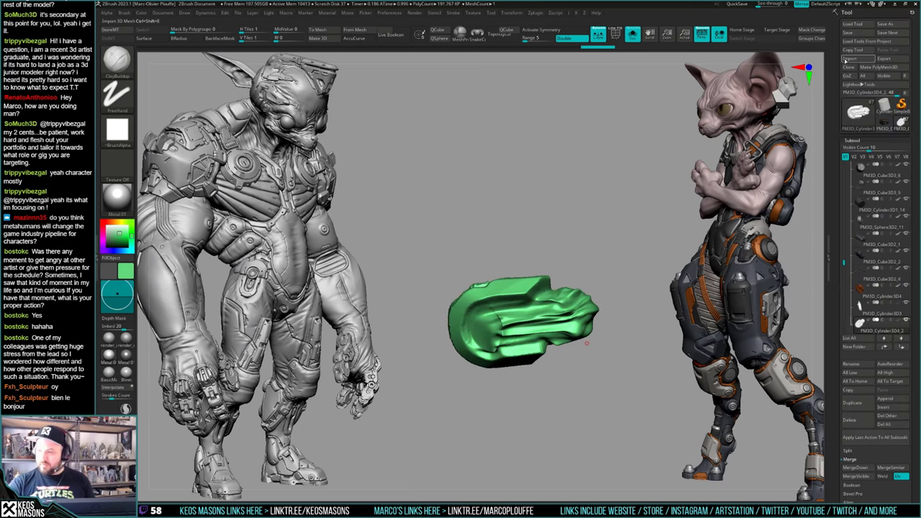
{"action": "left_click", "coordinate": [849, 67]}
{"action": "left_click", "coordinate": [903, 125]}
{"action": "left_click", "coordinate": [856, 420]}
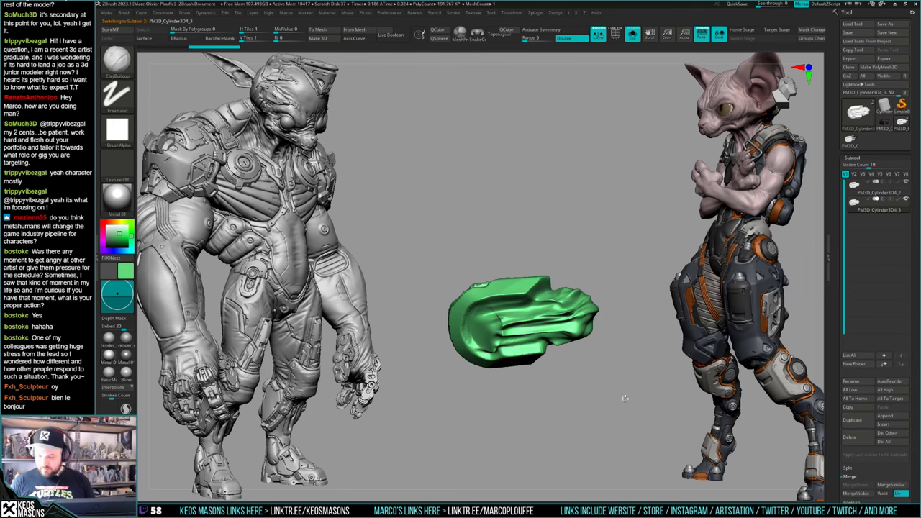
Step: Lower the target polygon count and run ZRemesher on the duplicated guard
{"action": "key", "text": "g"}
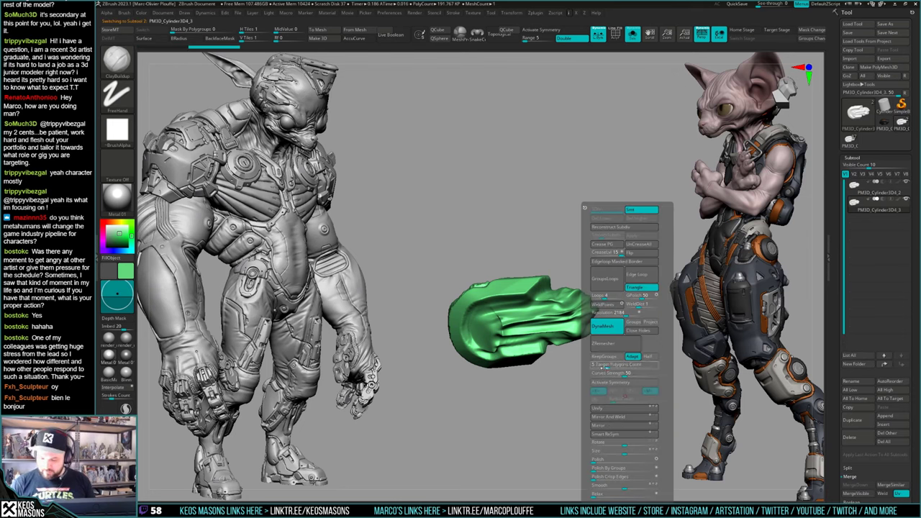
{"action": "left_click_drag", "start_coordinate": [598, 368], "coordinate": [598, 368]}
{"action": "left_click", "coordinate": [603, 347]}
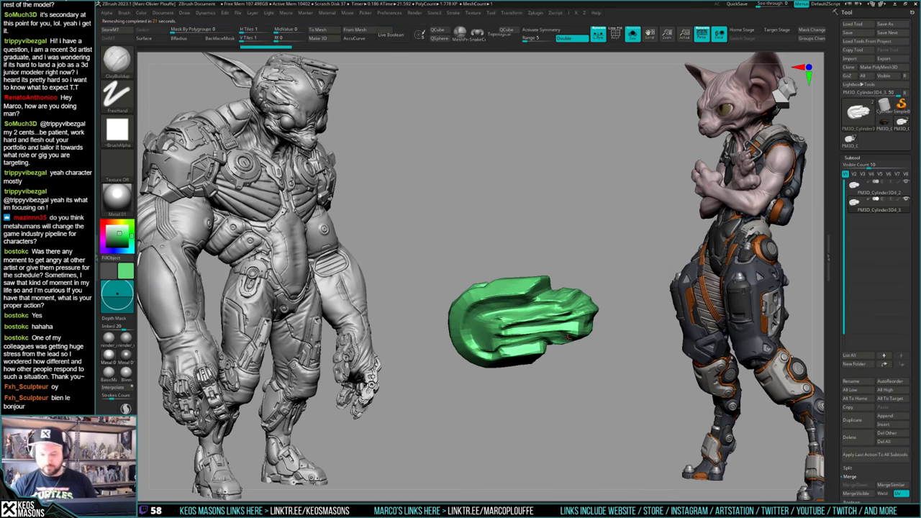
{"action": "key", "text": "shift+f"}
{"action": "right_click_drag", "start_coordinate": [569, 337], "coordinate": [561, 342]}
{"action": "key", "text": "shift+f"}
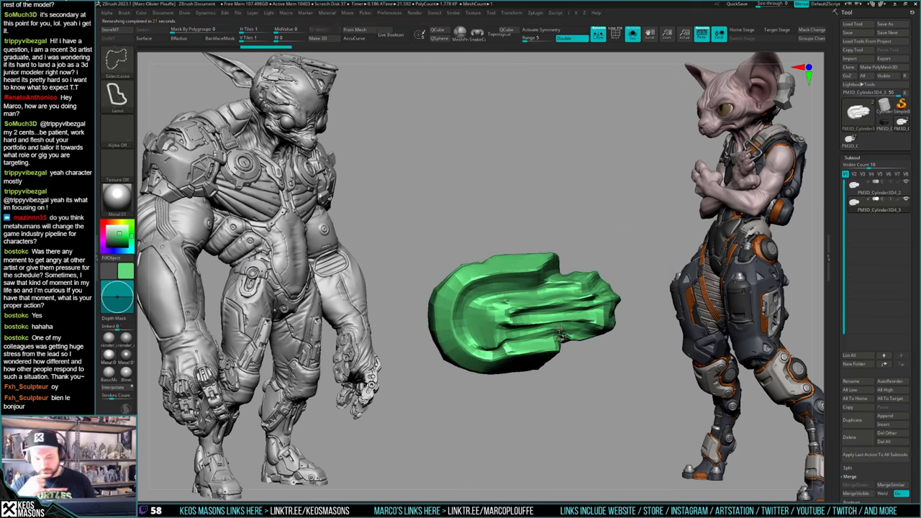
Step: Subdivide the remeshed guard, raise its projection shell and project the dense guard's detail onto it
{"action": "key", "text": "ctrl+d"}
{"action": "key", "text": "shift+s"}
{"action": "key", "text": "ctrl+d"}
{"action": "key", "text": "space"}
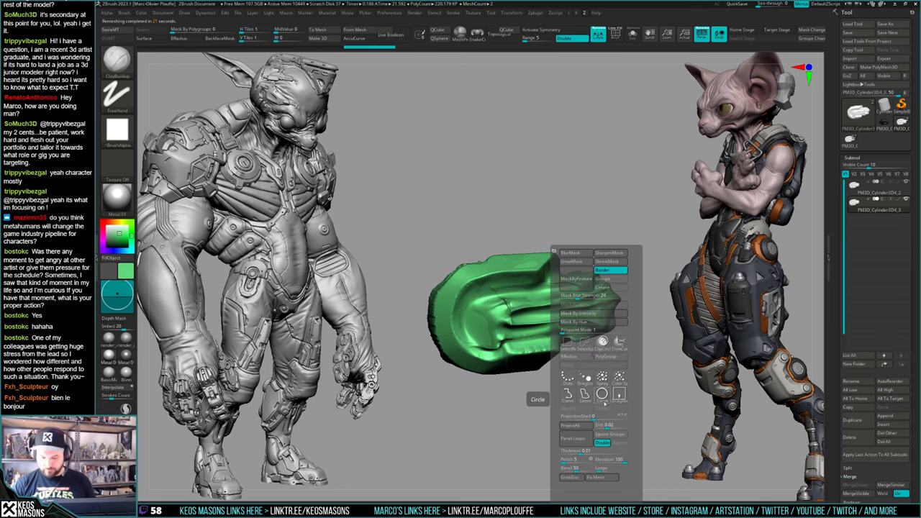
{"action": "left_click_drag", "start_coordinate": [595, 417], "coordinate": [608, 417]}
{"action": "left_click", "coordinate": [584, 425]}
Step: Repeat the detail projection on the remeshed guard at a higher subdivision level
{"action": "key", "text": "space"}
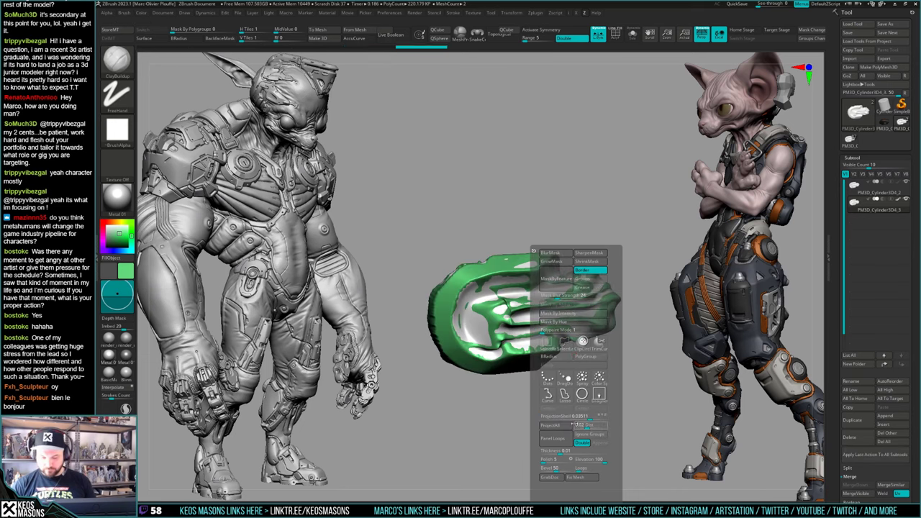
{"action": "left_click", "coordinate": [567, 427]}
{"action": "left_click_drag", "start_coordinate": [567, 433], "coordinate": [582, 423]}
{"action": "key", "text": "space"}
{"action": "left_click", "coordinate": [556, 418]}
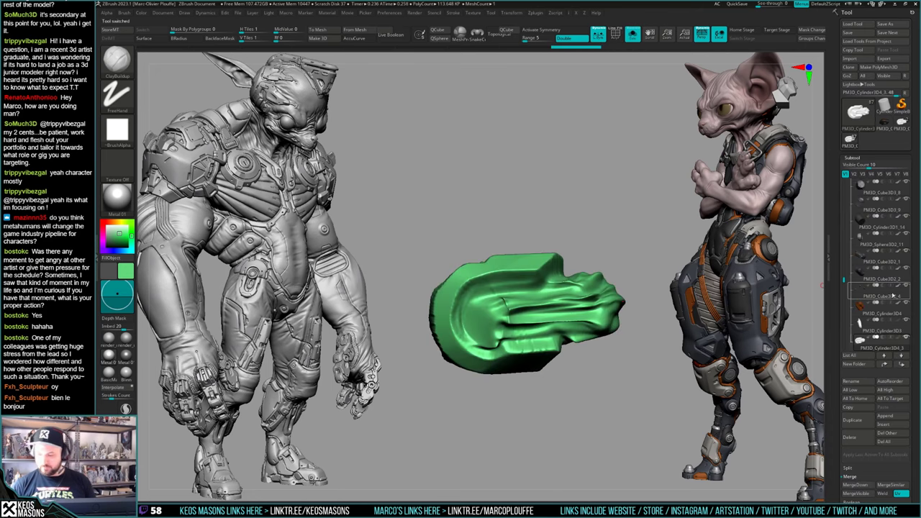
Step: Insert the remeshed guard into the character's subtools and delete the old dense guard
{"action": "left_click", "coordinate": [883, 424]}
{"action": "left_click", "coordinate": [578, 404]}
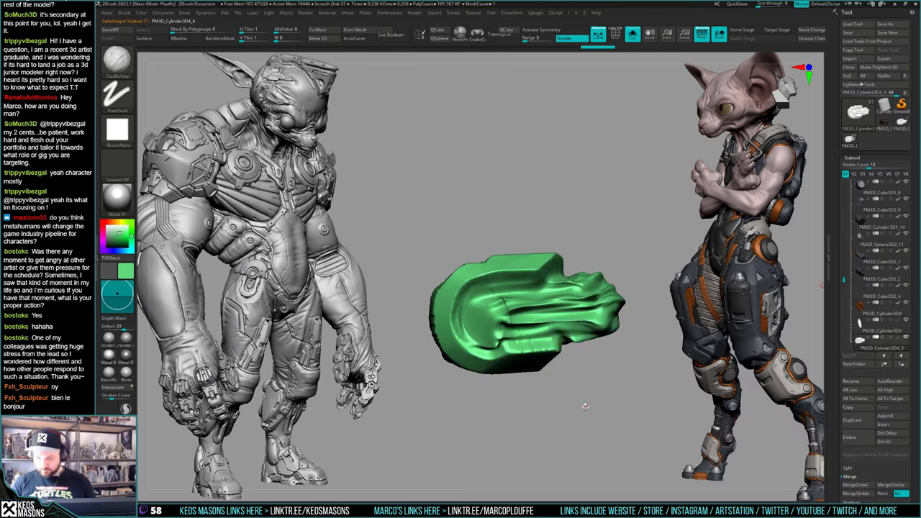
{"action": "key", "text": "shift+f"}
{"action": "left_click", "coordinate": [871, 345]}
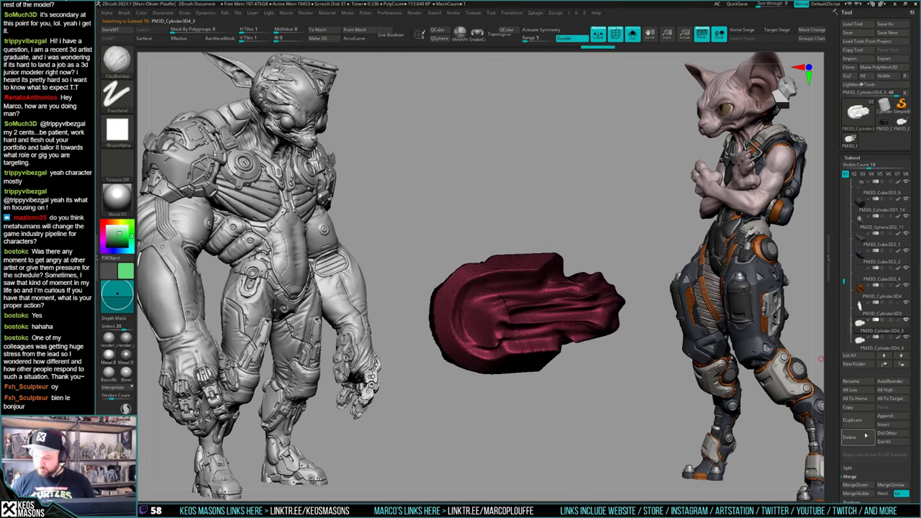
{"action": "left_click", "coordinate": [860, 437]}
{"action": "left_click", "coordinate": [803, 455]}
Step: Make the newly inserted guard the active subtool and show the whole model without the polygroup wireframe
{"action": "left_click", "coordinate": [865, 303]}
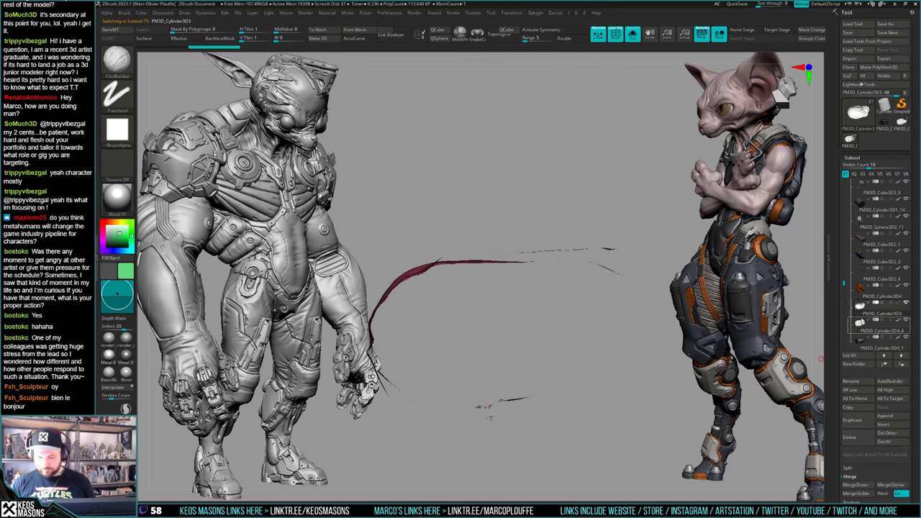
{"action": "key", "text": "shift+f"}
{"action": "left_click", "coordinate": [863, 326]}
{"action": "key", "text": "alt+s"}
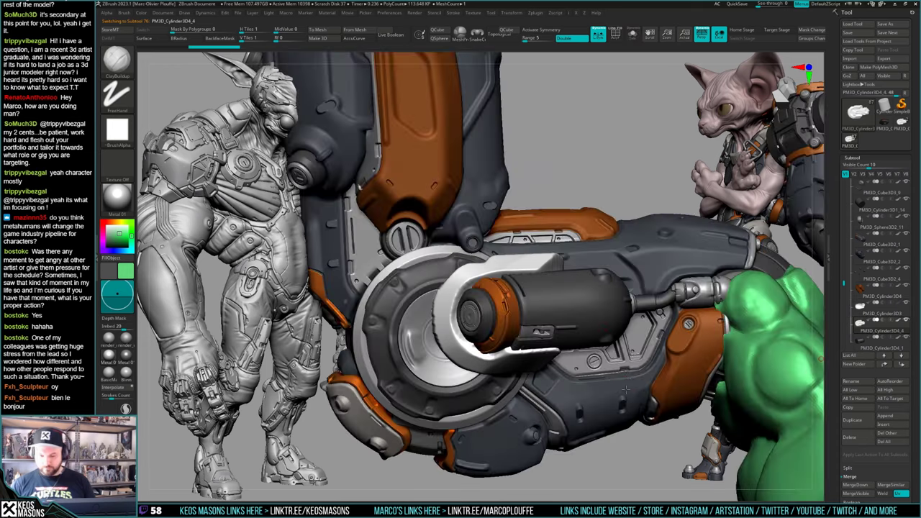
{"action": "key", "text": "shift+f"}
{"action": "key", "text": "shift+f"}
Step: Sample the arm's dark blue-grey colour, choose the render_mat2 material and fill the guard with both
{"action": "key", "text": "c"}
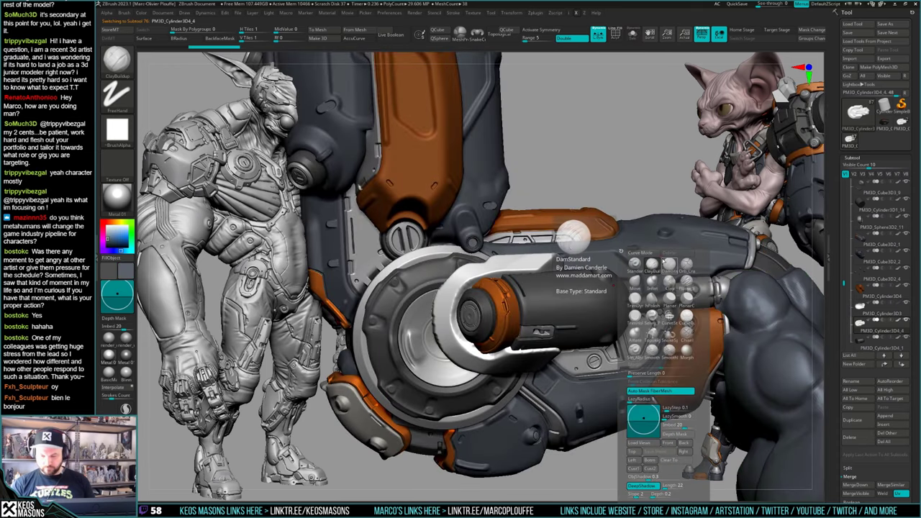
{"action": "key", "text": "space"}
{"action": "left_click", "coordinate": [681, 301]}
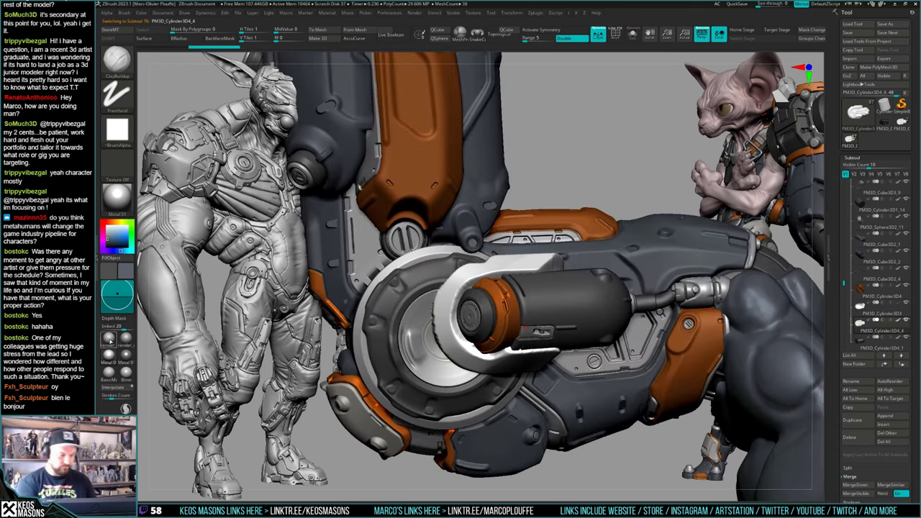
{"action": "left_click", "coordinate": [109, 339]}
{"action": "left_click", "coordinate": [112, 258]}
Step: Compare the filled guard isolated and in place on the arm, and switch to the hPolish brush
{"action": "key", "text": "alt+s"}
{"action": "right_click_drag", "start_coordinate": [649, 351], "coordinate": [561, 309], "text": "ctrl"}
{"action": "key", "text": "alt+s"}
{"action": "key", "text": "alt+s"}
{"action": "mouse_move", "coordinate": [561, 310]}
{"action": "right_mouse_down"}
{"action": "mouse_move", "coordinate": [608, 319]}
{"action": "mouse_move", "coordinate": [580, 317]}
{"action": "right_mouse_up"}
{"action": "key", "text": "alt+s"}
{"action": "key", "text": "space"}
{"action": "left_click", "coordinate": [619, 310]}
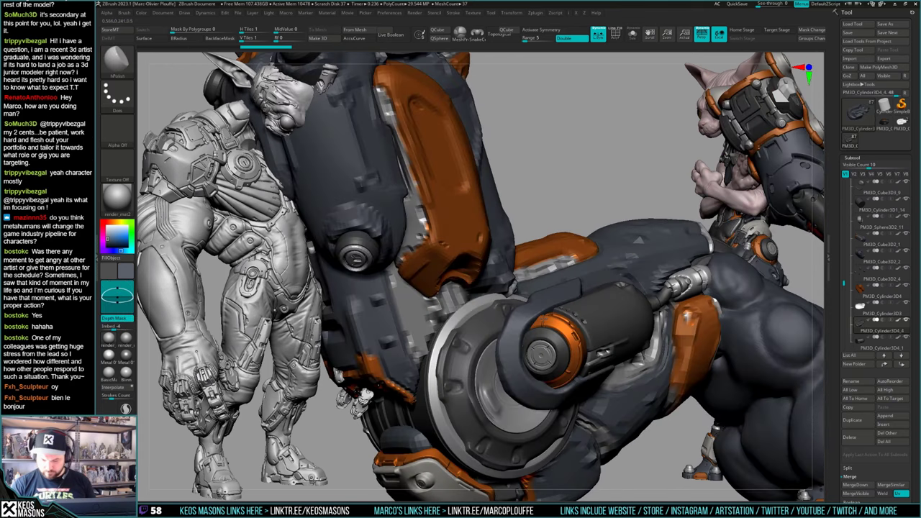
Step: Isolate the guard and polish the flat face and edge along its curved rim
{"action": "key", "text": "alt+s"}
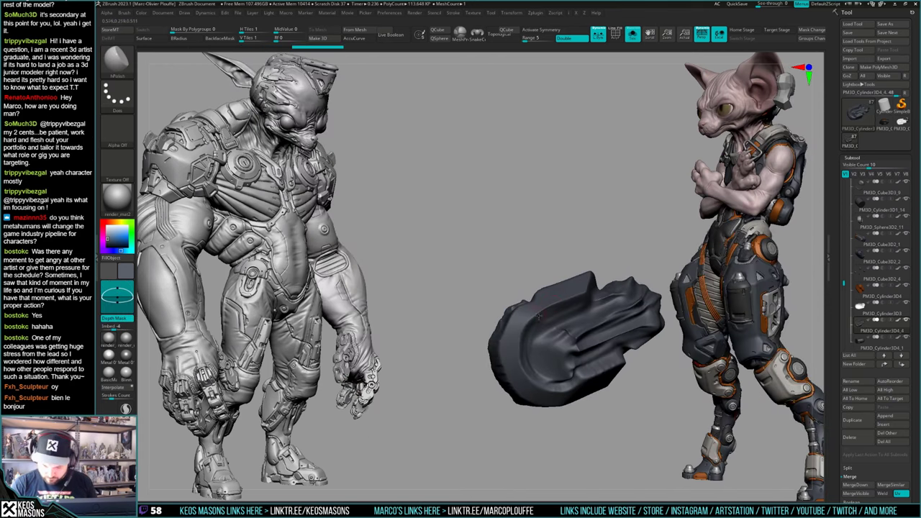
{"action": "mouse_move", "coordinate": [540, 315]}
{"action": "left_mouse_down"}
{"action": "mouse_move", "coordinate": [534, 319]}
{"action": "mouse_move", "coordinate": [583, 296]}
{"action": "mouse_move", "coordinate": [524, 331]}
{"action": "left_mouse_up"}
{"action": "mouse_move", "coordinate": [526, 328]}
{"action": "right_mouse_down"}
{"action": "mouse_move", "coordinate": [547, 326]}
{"action": "mouse_move", "coordinate": [508, 325]}
{"action": "mouse_move", "coordinate": [530, 300]}
{"action": "right_mouse_up"}
{"action": "key", "text": "alt+s"}
{"action": "key", "text": "alt+s"}
{"action": "left_click_drag", "start_coordinate": [531, 305], "coordinate": [542, 317]}
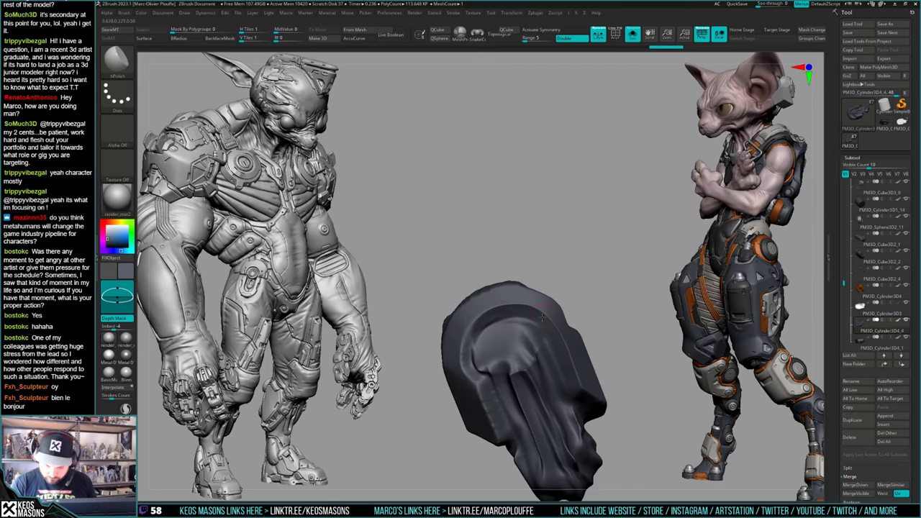
Step: Continue polishing the guard's rim and side walls, alternating between the isolated piece and the whole arm
{"action": "key", "text": "alt+s"}
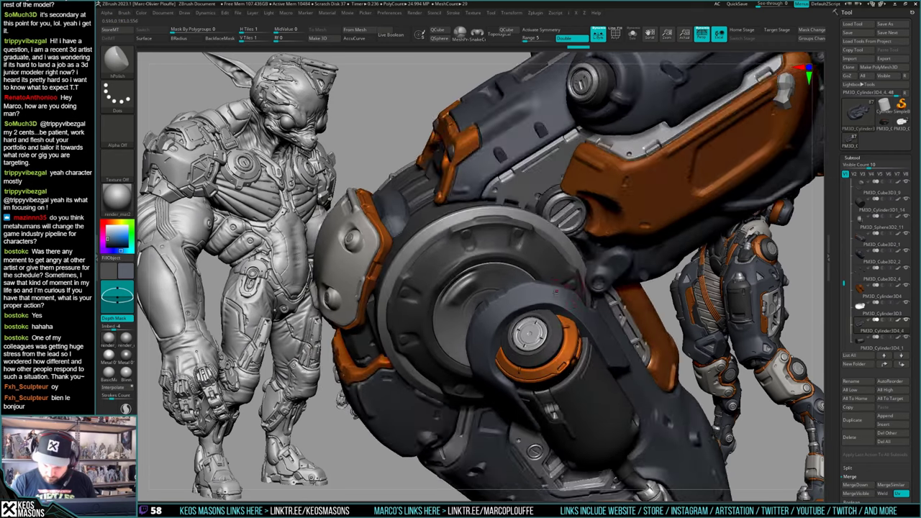
{"action": "key", "text": "alt+s"}
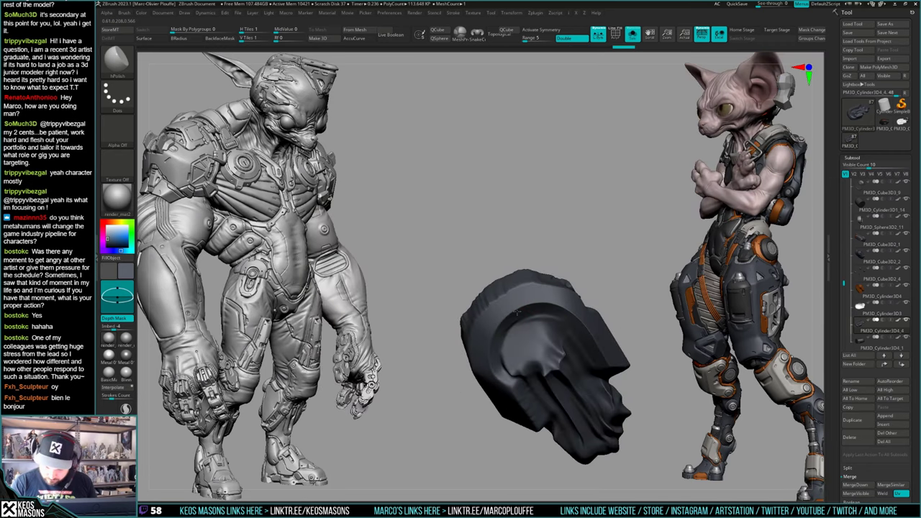
{"action": "key", "text": "alt+s"}
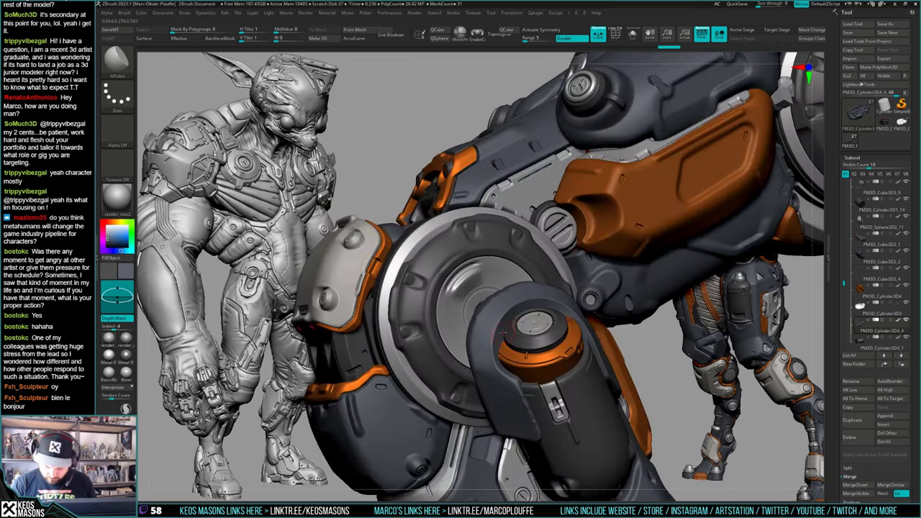
{"action": "key", "text": "alt+s"}
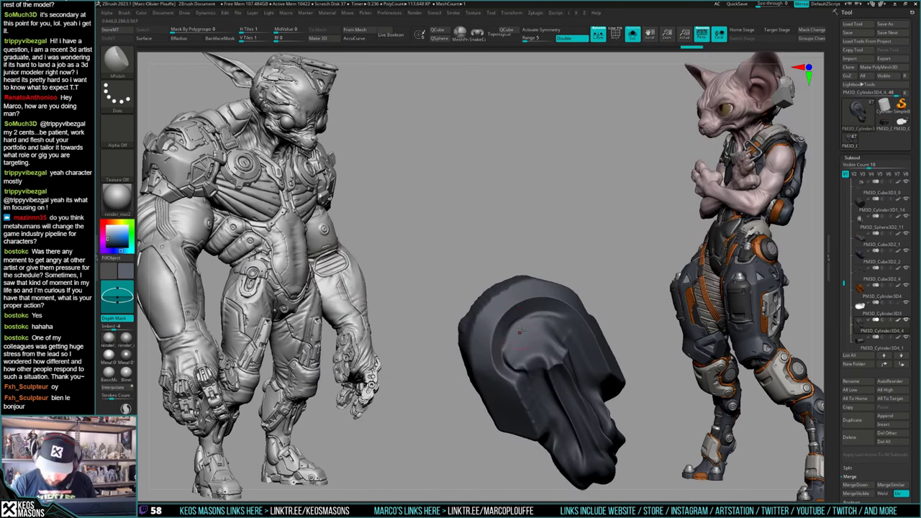
{"action": "key", "text": "alt+s"}
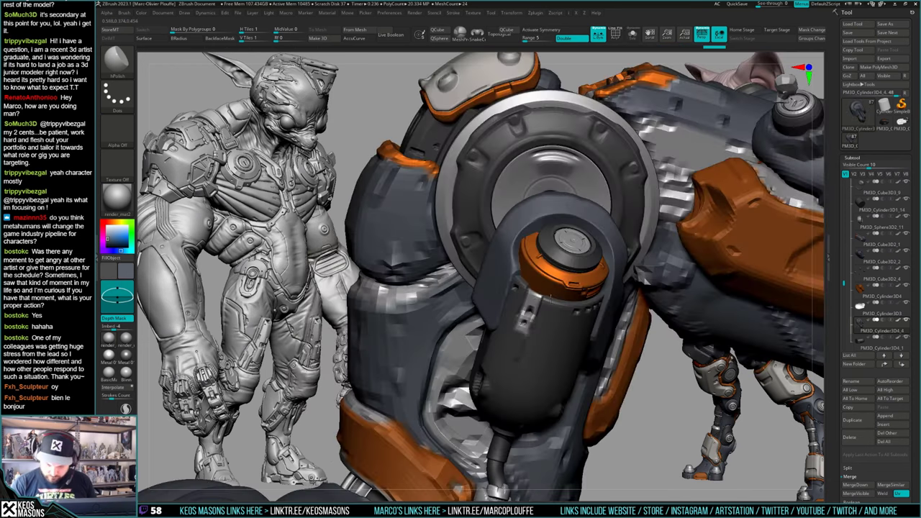
{"action": "key", "text": "alt+s"}
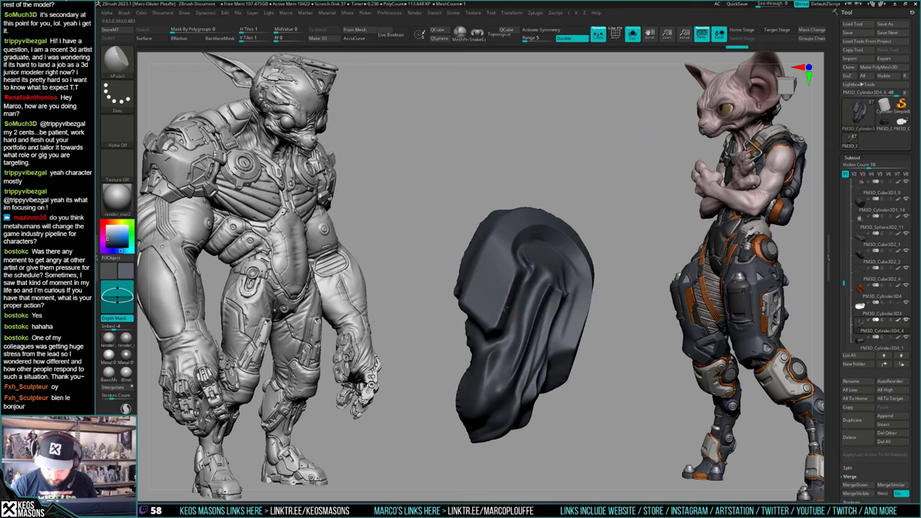
{"action": "key", "text": "alt+s"}
{"action": "key", "text": "space"}
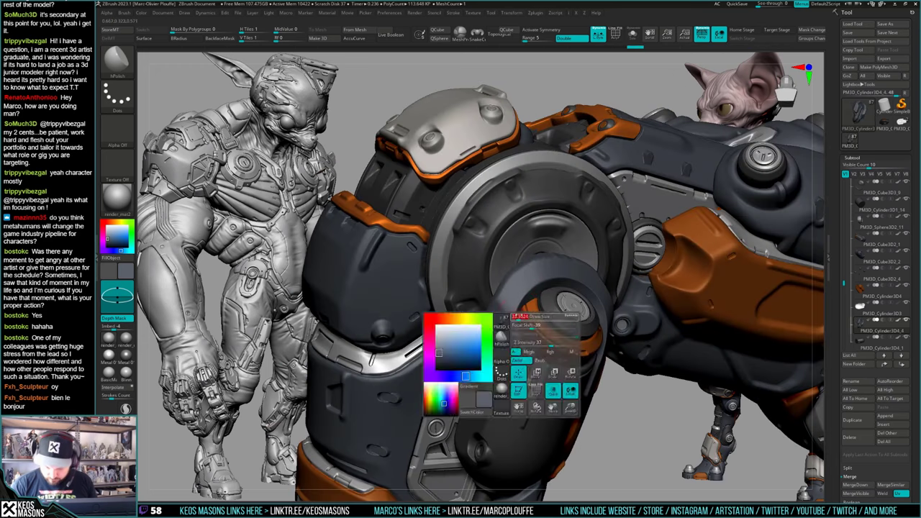
{"action": "key", "text": "alt+s"}
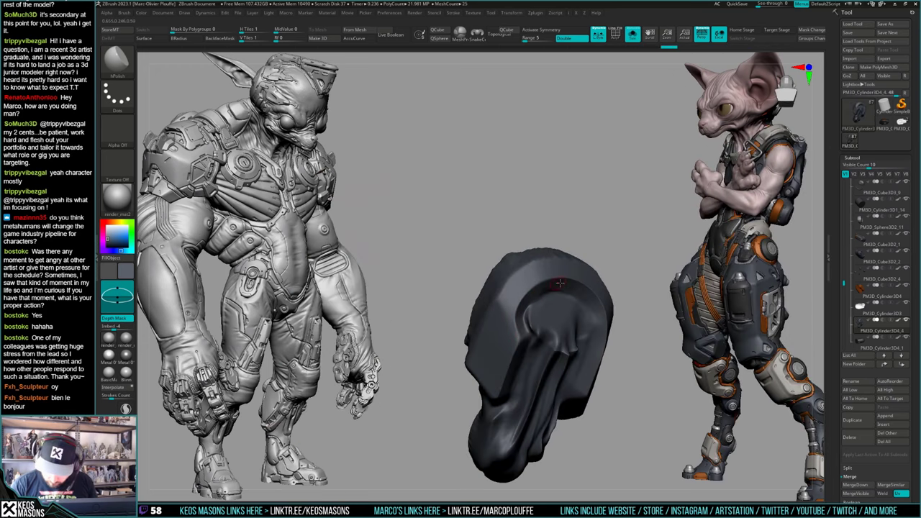
{"action": "key", "text": "alt+s"}
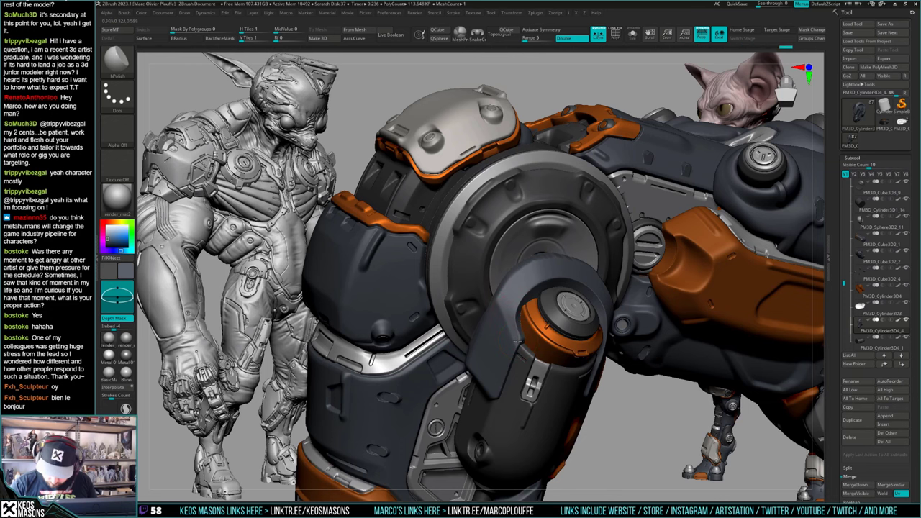
Step: Check the guard from several angles, isolated and in place, and lightly smooth the outer edge of its curved end
{"action": "right_click_drag", "start_coordinate": [520, 342], "coordinate": [570, 313]}
{"action": "right_click", "coordinate": [552, 355]}
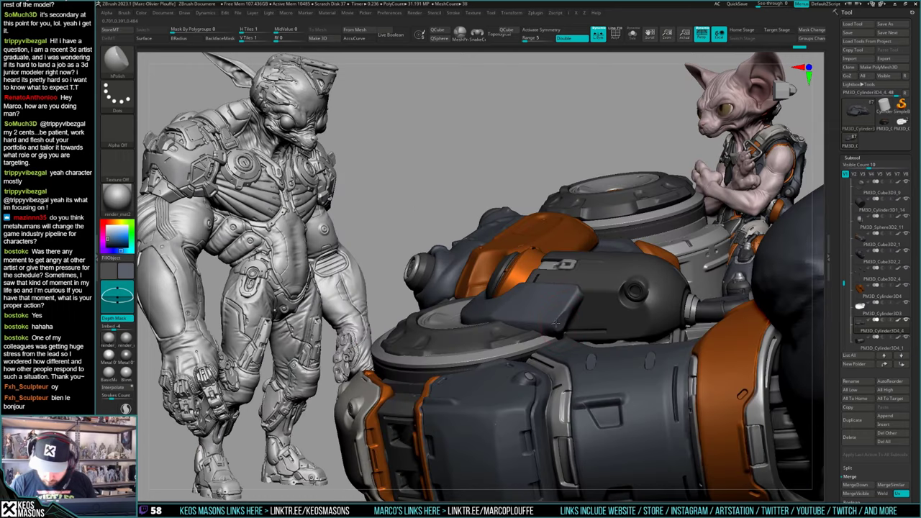
{"action": "mouse_move", "coordinate": [576, 296]}
{"action": "right_mouse_down"}
{"action": "mouse_move", "coordinate": [581, 321]}
{"action": "mouse_move", "coordinate": [568, 304]}
{"action": "mouse_move", "coordinate": [566, 325]}
{"action": "mouse_move", "coordinate": [588, 299]}
{"action": "mouse_move", "coordinate": [573, 301]}
{"action": "mouse_move", "coordinate": [589, 293]}
{"action": "mouse_move", "coordinate": [597, 315]}
{"action": "right_mouse_up"}
{"action": "key", "text": "alt+s"}
{"action": "key", "text": "space"}
{"action": "key", "text": "alt+s"}
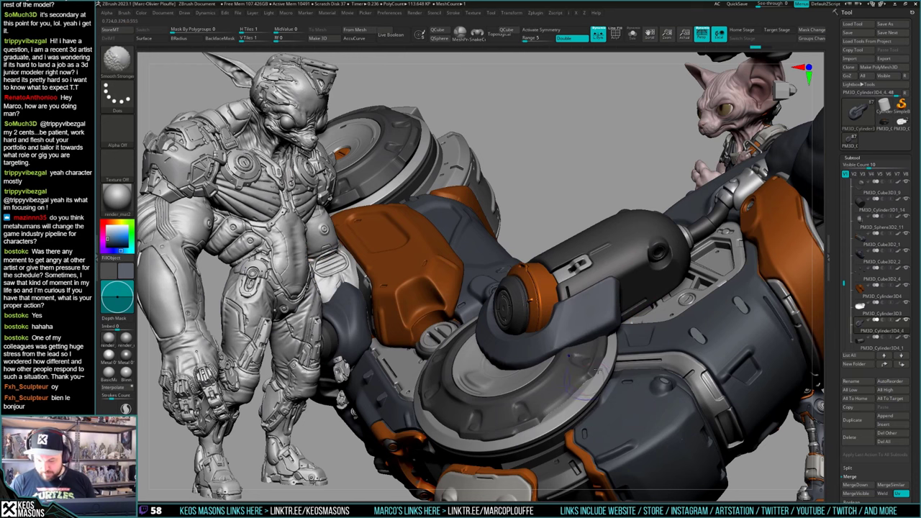
{"action": "mouse_move", "coordinate": [588, 394]}
{"action": "left_mouse_down"}
{"action": "mouse_move", "coordinate": [578, 402]}
{"action": "mouse_move", "coordinate": [587, 400]}
{"action": "left_mouse_up"}
{"action": "mouse_move", "coordinate": [455, 324]}
{"action": "right_mouse_down"}
{"action": "mouse_move", "coordinate": [504, 337]}
{"action": "mouse_move", "coordinate": [517, 366]}
{"action": "mouse_move", "coordinate": [568, 388]}
{"action": "right_mouse_up"}
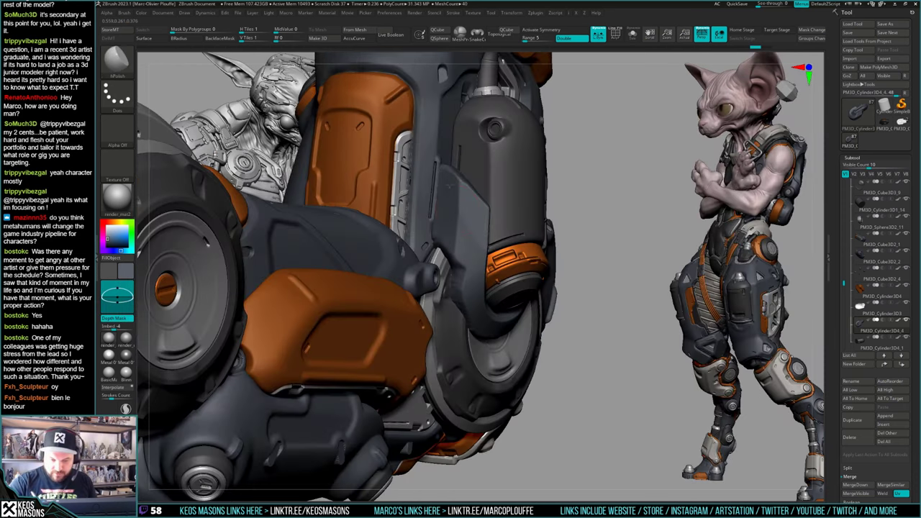
Step: Polish the flat side wall of the guard beside the cylindrical housing, checking it both in place and isolated
{"action": "left_click_drag", "start_coordinate": [450, 185], "coordinate": [461, 198]}
{"action": "mouse_move", "coordinate": [504, 208]}
{"action": "right_mouse_down"}
{"action": "mouse_move", "coordinate": [471, 202]}
{"action": "mouse_move", "coordinate": [461, 189]}
{"action": "right_mouse_up"}
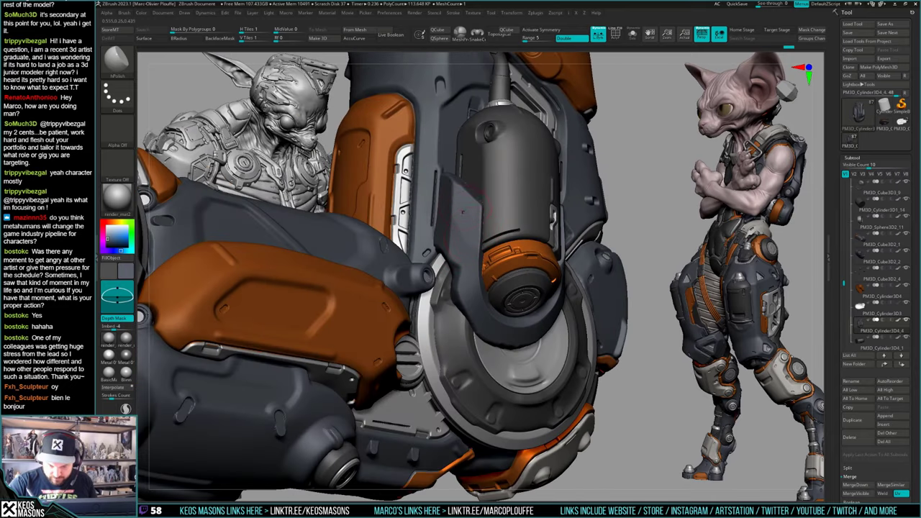
{"action": "mouse_move", "coordinate": [471, 215]}
{"action": "right_mouse_down"}
{"action": "mouse_move", "coordinate": [439, 189]}
{"action": "mouse_move", "coordinate": [483, 212]}
{"action": "right_mouse_up"}
{"action": "key", "text": "ctrl+shift+s"}
{"action": "right_click_drag", "start_coordinate": [482, 213], "coordinate": [516, 277], "text": "alt"}
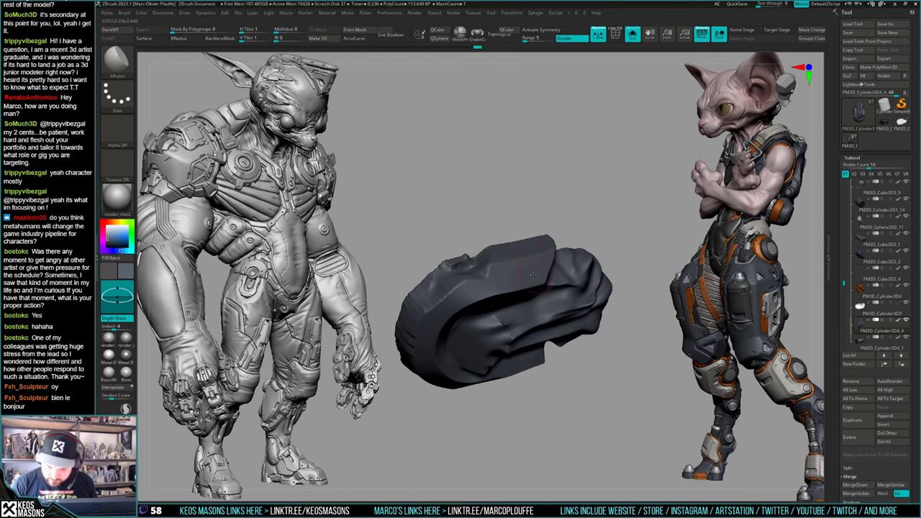
{"action": "key", "text": "ctrl+shift+s"}
{"action": "right_click_drag", "start_coordinate": [533, 275], "coordinate": [608, 265]}
{"action": "key", "text": "ctrl+shift+s"}
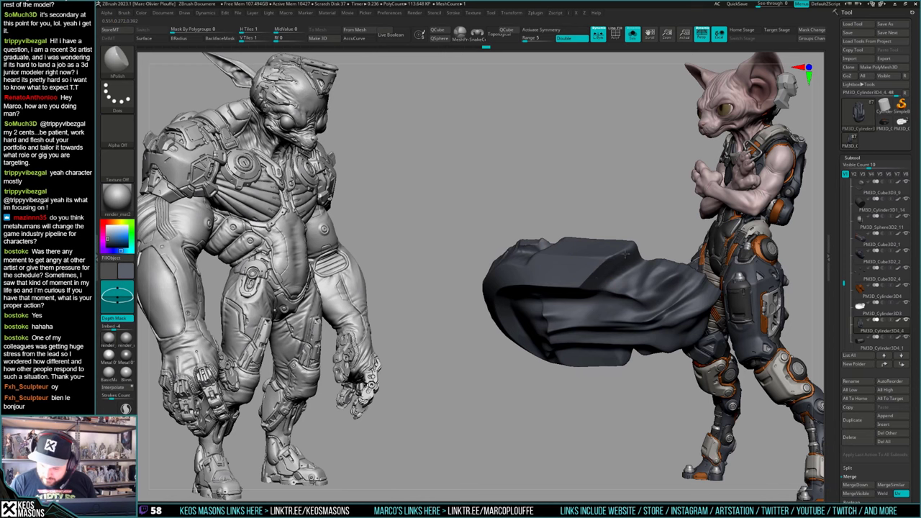
Step: Flatten the angled corner at the end of the guard's side wall with hPolish, alternating between isolated and full-arm views
{"action": "left_click_drag", "start_coordinate": [626, 255], "coordinate": [630, 251]}
{"action": "mouse_move", "coordinate": [630, 251]}
{"action": "right_mouse_down"}
{"action": "mouse_move", "coordinate": [652, 237]}
{"action": "mouse_move", "coordinate": [626, 256]}
{"action": "mouse_move", "coordinate": [643, 247]}
{"action": "mouse_move", "coordinate": [646, 220]}
{"action": "mouse_move", "coordinate": [634, 261]}
{"action": "mouse_move", "coordinate": [624, 260]}
{"action": "mouse_move", "coordinate": [608, 292]}
{"action": "mouse_move", "coordinate": [590, 287]}
{"action": "mouse_move", "coordinate": [590, 311]}
{"action": "mouse_move", "coordinate": [594, 289]}
{"action": "right_mouse_up"}
{"action": "key", "text": "ctrl+shift+s"}
{"action": "right_click", "coordinate": [626, 256]}
{"action": "key", "text": "ctrl+shift+s"}
{"action": "right_click", "coordinate": [630, 249]}
{"action": "key", "text": "ctrl+shift+s"}
{"action": "key", "text": "ctrl+shift+s"}
{"action": "key", "text": "ctrl+shift+s"}
{"action": "key", "text": "ctrl+shift+s"}
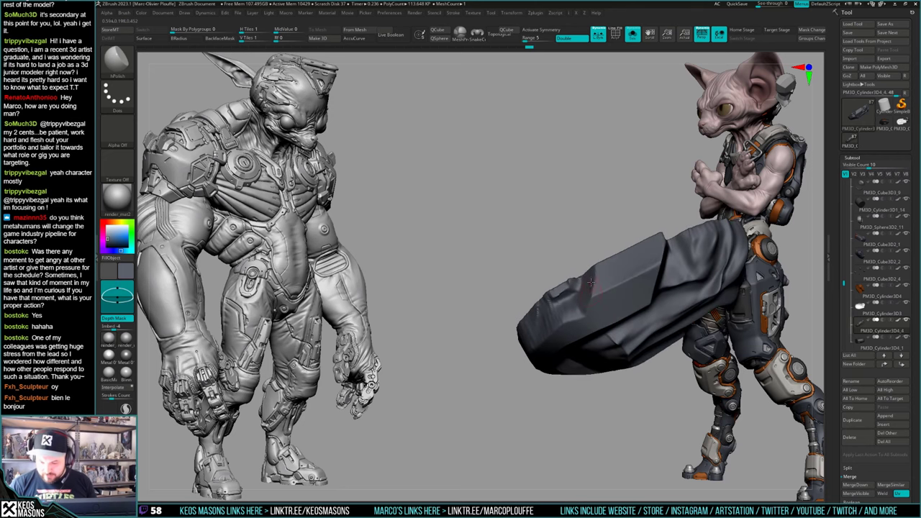
Step: Polish the transition between the guard's side wall and its curved rim, then bring back the surrounding arm
{"action": "left_click_drag", "start_coordinate": [586, 296], "coordinate": [577, 298]}
{"action": "right_click_drag", "start_coordinate": [583, 294], "coordinate": [611, 300]}
{"action": "key", "text": "ctrl+shift+s"}
{"action": "key", "text": "ctrl+shift+s"}
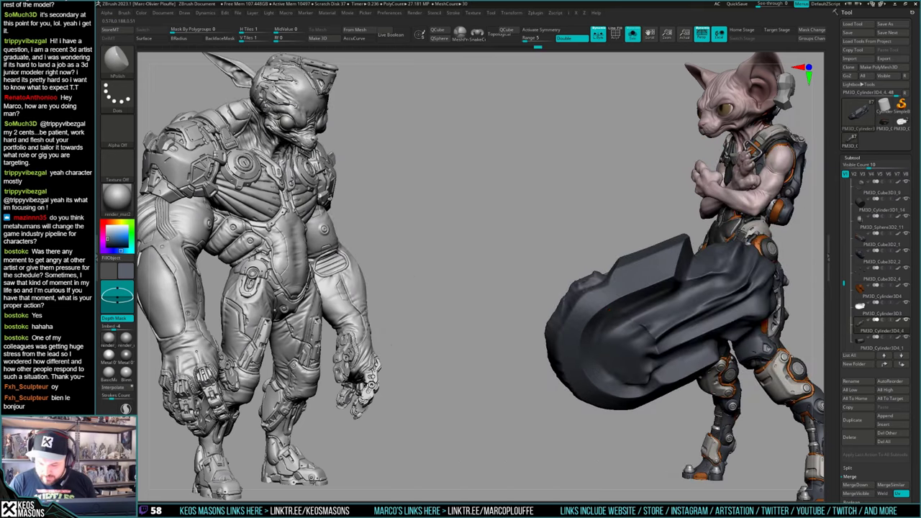
{"action": "left_click_drag", "start_coordinate": [587, 290], "coordinate": [575, 294]}
{"action": "mouse_move", "coordinate": [569, 291]}
{"action": "right_mouse_down"}
{"action": "mouse_move", "coordinate": [610, 287]}
{"action": "mouse_move", "coordinate": [604, 299]}
{"action": "right_mouse_up"}
{"action": "key", "text": "ctrl+shift+s"}
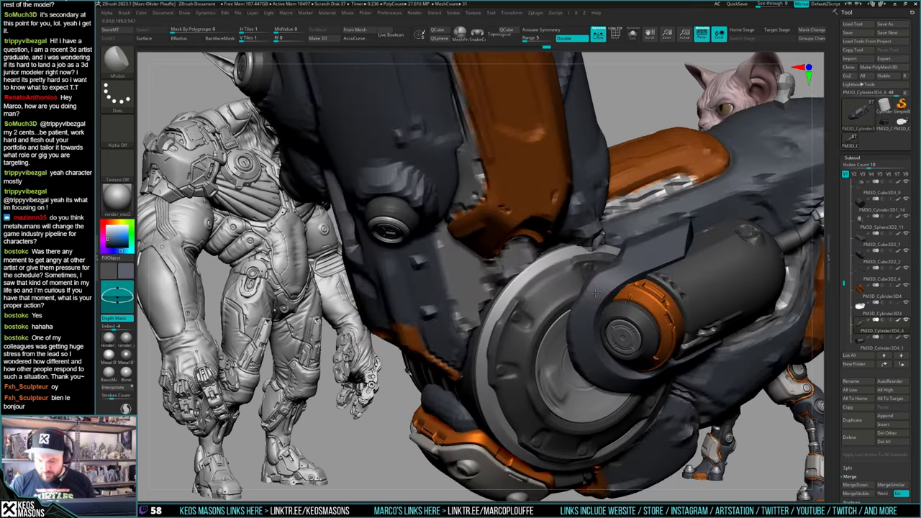
Step: Switch to the Move brush and adjust the guard's curved end around the orange ring
{"action": "key", "text": "space"}
{"action": "left_click", "coordinate": [578, 283]}
{"action": "right_click", "coordinate": [565, 334]}
{"action": "right_click_drag", "start_coordinate": [565, 334], "coordinate": [553, 326]}
{"action": "right_click", "coordinate": [553, 326]}
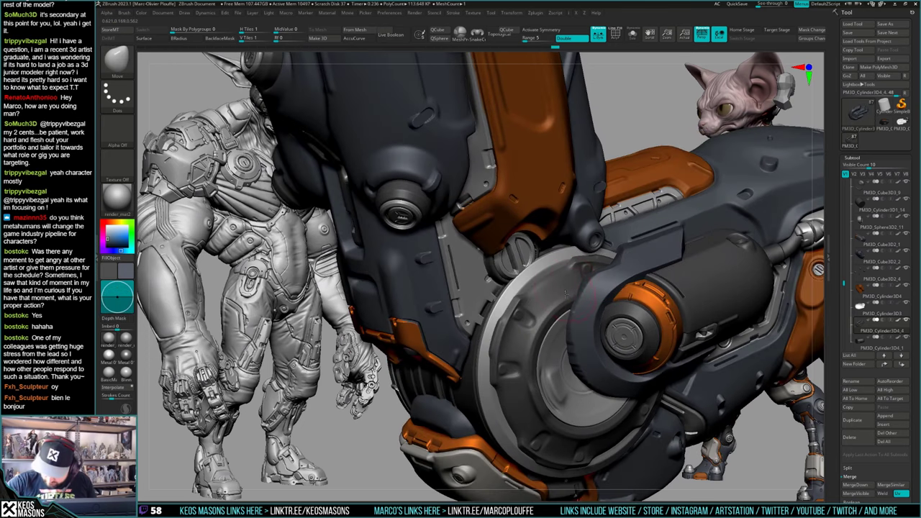
{"action": "mouse_move", "coordinate": [563, 244]}
{"action": "right_mouse_down"}
{"action": "mouse_move", "coordinate": [564, 322]}
{"action": "mouse_move", "coordinate": [585, 326]}
{"action": "right_mouse_up"}
{"action": "right_click_drag", "start_coordinate": [561, 363], "coordinate": [578, 348]}
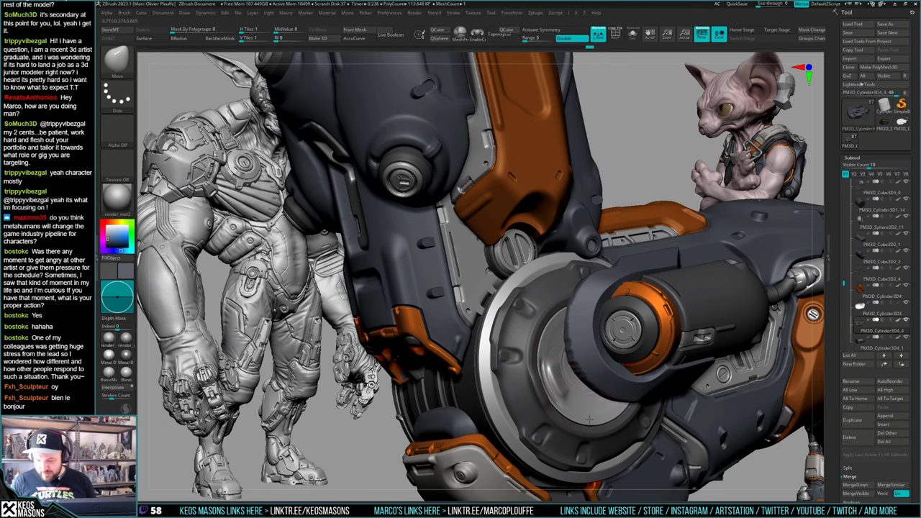
{"action": "mouse_move", "coordinate": [590, 419]}
{"action": "right_mouse_down"}
{"action": "mouse_move", "coordinate": [613, 410]}
{"action": "mouse_move", "coordinate": [619, 435]}
{"action": "right_mouse_up"}
{"action": "right_click", "coordinate": [586, 308]}
Step: Isolate the guard and polish the outer wall of its curved end with hPolish
{"action": "left_click", "coordinate": [631, 267]}
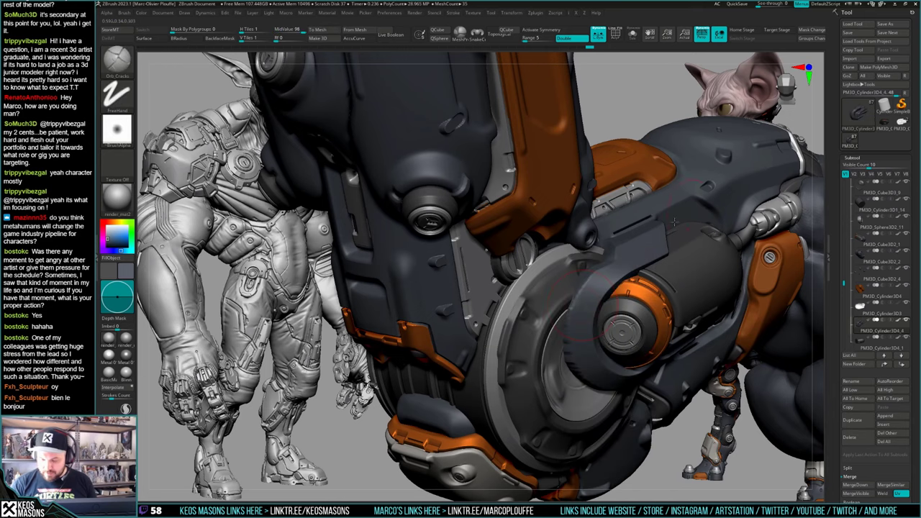
{"action": "key", "text": "alt+s"}
{"action": "right_click", "coordinate": [585, 305]}
{"action": "left_click", "coordinate": [581, 334]}
{"action": "mouse_move", "coordinate": [582, 324]}
{"action": "right_mouse_down"}
{"action": "mouse_move", "coordinate": [565, 268]}
{"action": "mouse_move", "coordinate": [570, 321]}
{"action": "right_mouse_up"}
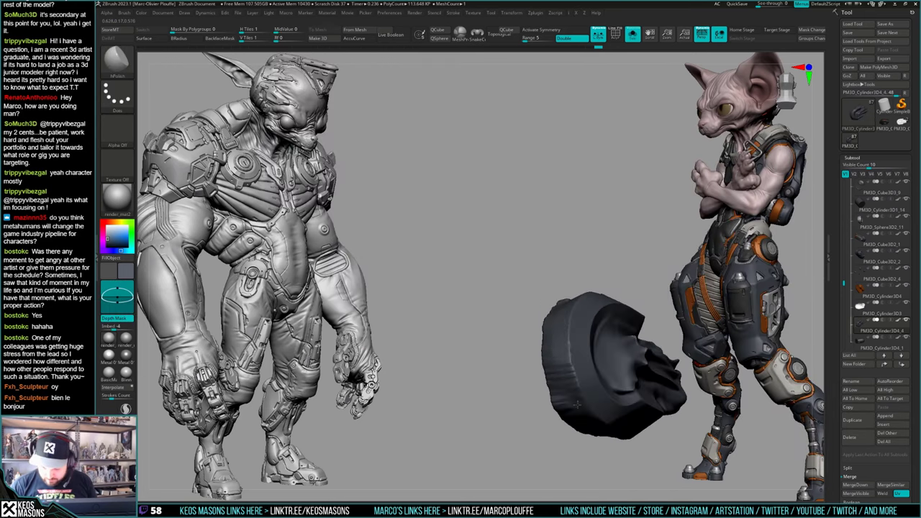
{"action": "right_click_drag", "start_coordinate": [578, 385], "coordinate": [568, 294]}
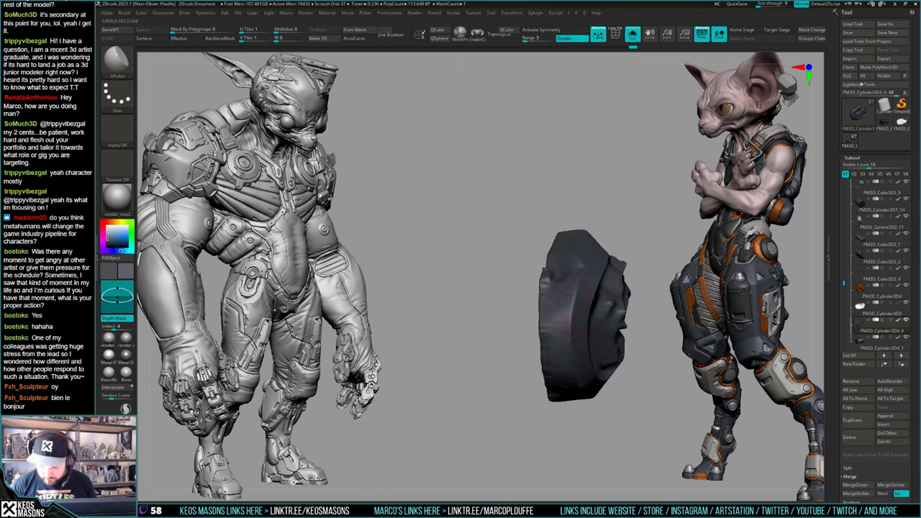
{"action": "right_click_drag", "start_coordinate": [572, 400], "coordinate": [603, 288]}
{"action": "mouse_move", "coordinate": [574, 355]}
{"action": "right_mouse_down"}
{"action": "mouse_move", "coordinate": [575, 317]}
{"action": "mouse_move", "coordinate": [626, 302]}
{"action": "mouse_move", "coordinate": [575, 275]}
{"action": "mouse_move", "coordinate": [586, 303]}
{"action": "right_mouse_up"}
Step: Choose the Orb_Cracks brush, reduce its draw size and lower its LazyRadius
{"action": "key", "text": "alt+s"}
{"action": "key", "text": "b"}
{"action": "left_click", "coordinate": [602, 277]}
{"action": "key", "text": "space"}
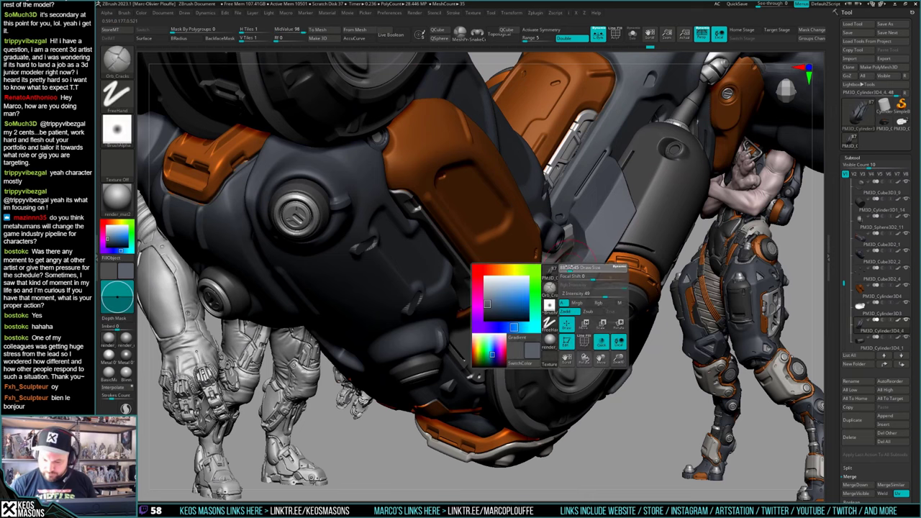
{"action": "left_click_drag", "start_coordinate": [569, 267], "coordinate": [565, 267]}
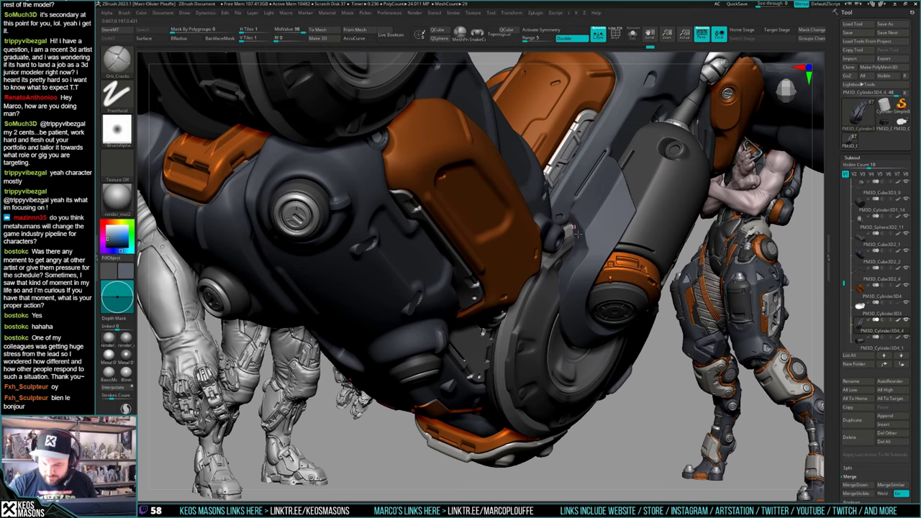
{"action": "key", "text": "F3"}
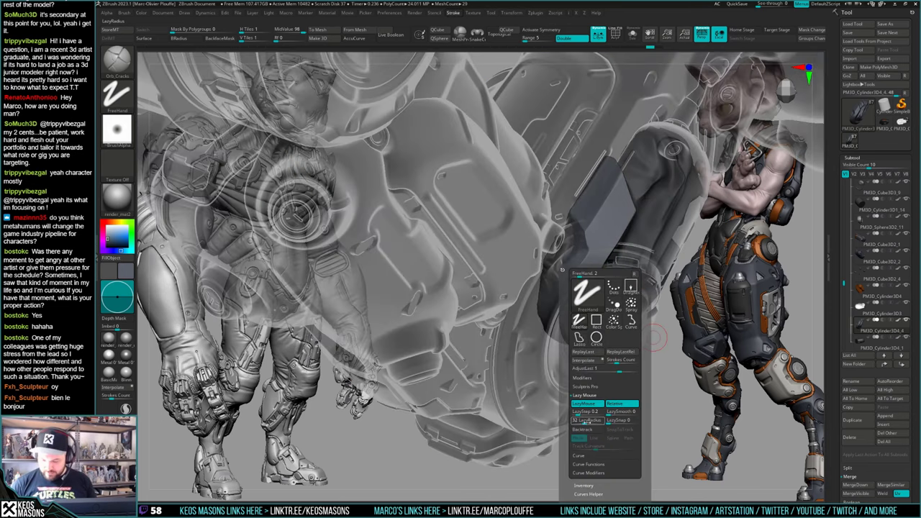
{"action": "left_click_drag", "start_coordinate": [587, 423], "coordinate": [573, 422]}
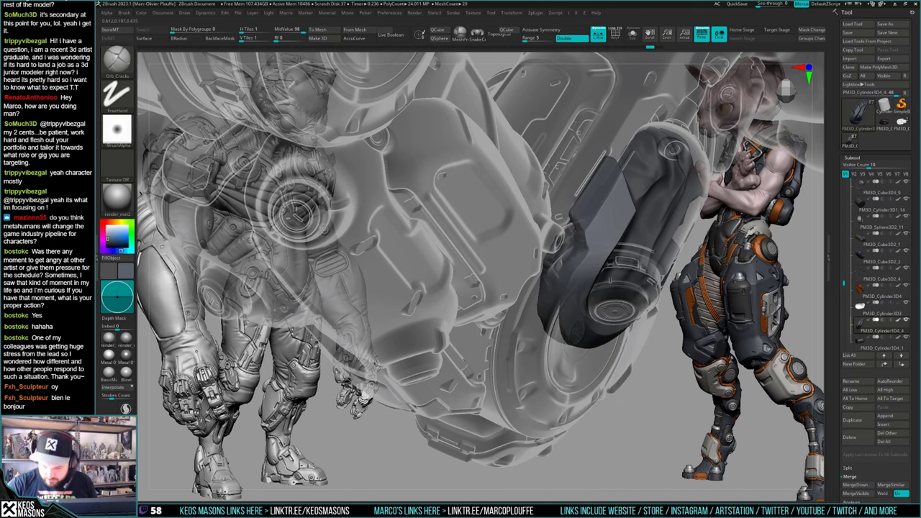
Step: Inspect the guard's fit around the housing with the surrounding arm ghosted and opaque
{"action": "left_click_drag", "start_coordinate": [509, 249], "coordinate": [519, 200]}
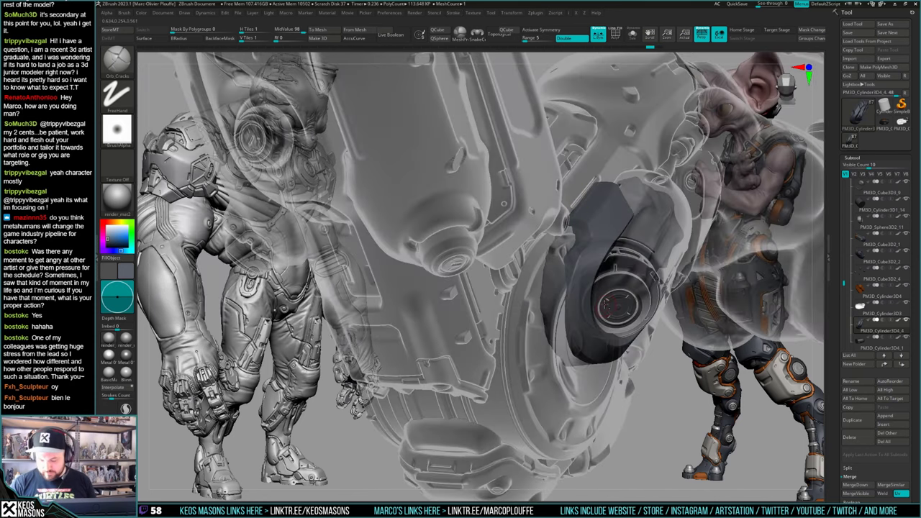
{"action": "key", "text": "alt+s"}
{"action": "mouse_move", "coordinate": [605, 305]}
{"action": "left_mouse_down"}
{"action": "mouse_move", "coordinate": [651, 302]}
{"action": "mouse_move", "coordinate": [643, 384]}
{"action": "mouse_move", "coordinate": [605, 322]}
{"action": "left_mouse_up"}
{"action": "key", "text": "alt+s"}
{"action": "key", "text": "alt+t"}
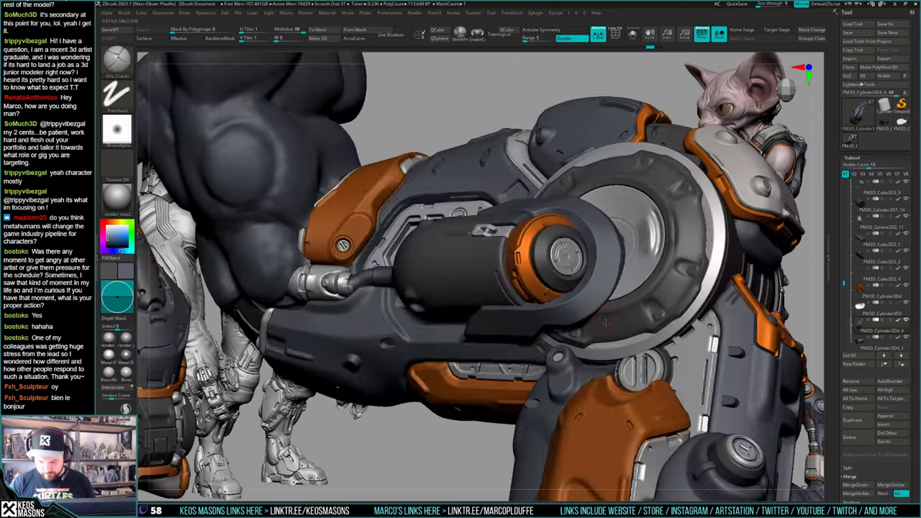
{"action": "right_click_drag", "start_coordinate": [605, 322], "coordinate": [620, 315]}
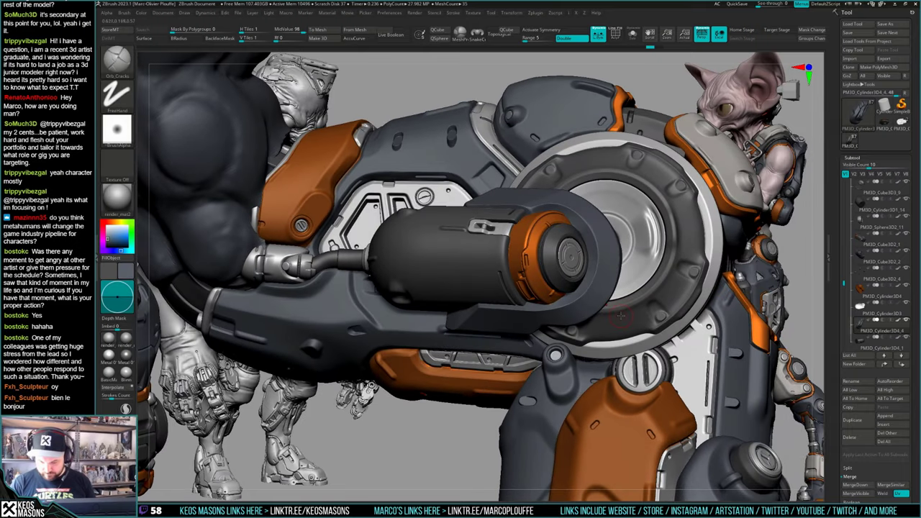
Step: Adjust the guard's curved rim with a resized Move brush so it follows the cylindrical housing
{"action": "key", "text": "b"}
{"action": "key", "text": "m"}
{"action": "key", "text": "v"}
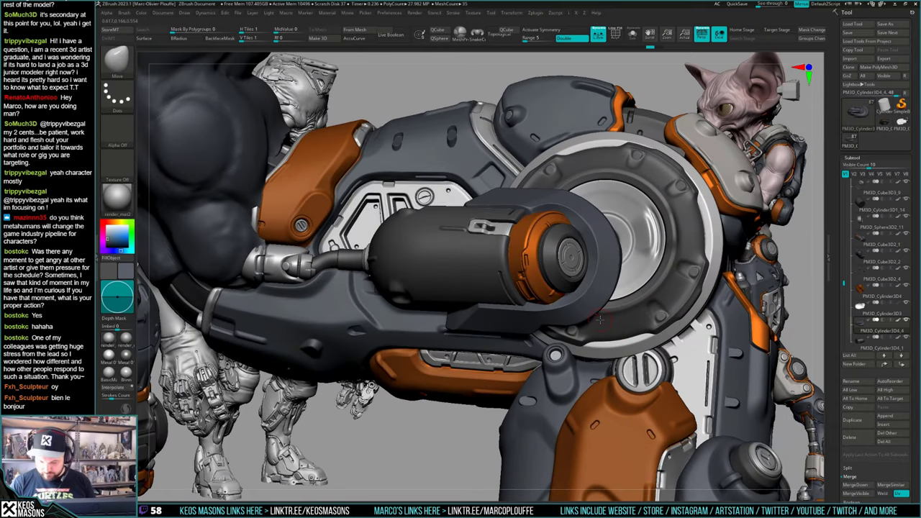
{"action": "key", "text": "s"}
{"action": "left_click_drag", "start_coordinate": [600, 320], "coordinate": [606, 317]}
{"action": "right_click_drag", "start_coordinate": [583, 338], "coordinate": [603, 302]}
{"action": "key", "text": "space"}
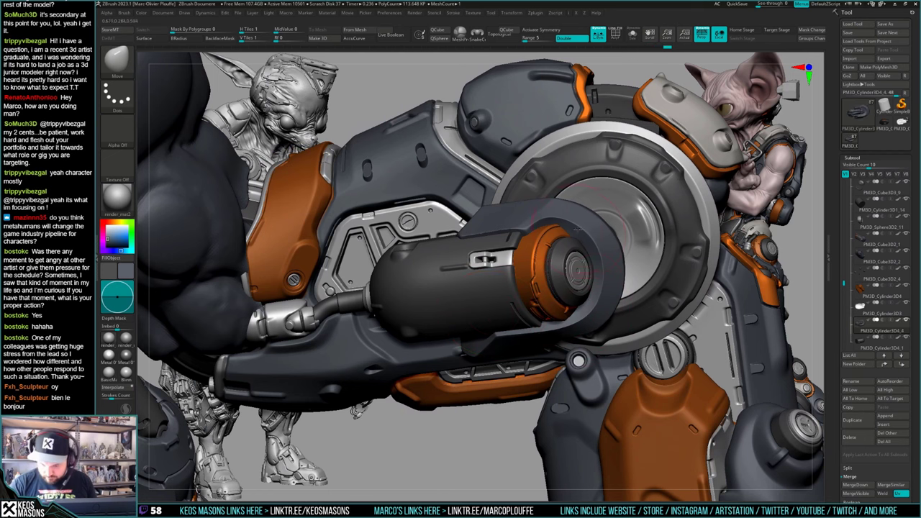
{"action": "right_click_drag", "start_coordinate": [584, 228], "coordinate": [594, 271]}
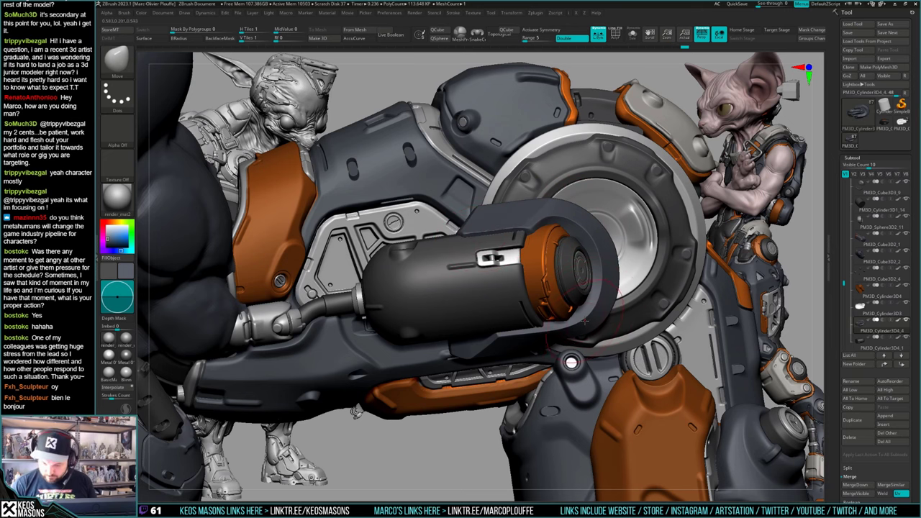
{"action": "right_click_drag", "start_coordinate": [588, 319], "coordinate": [579, 312]}
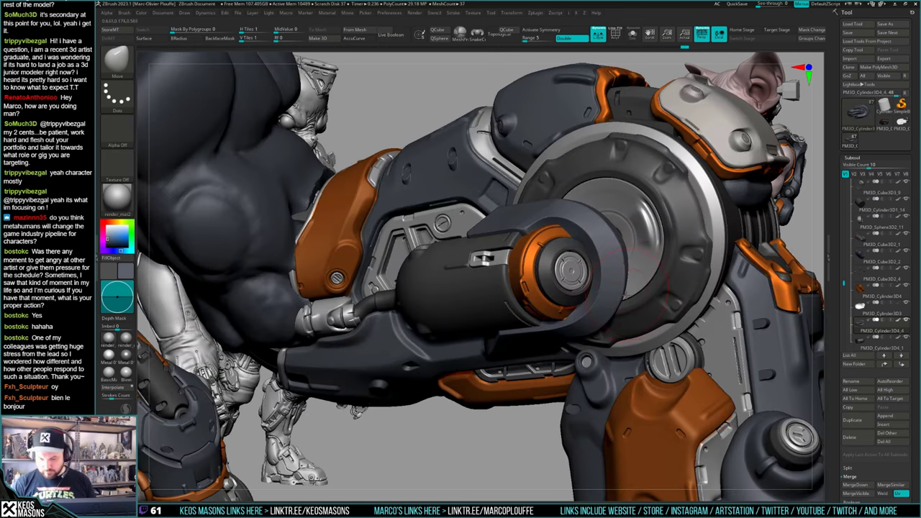
Step: Choose the TrimHole brush and line up the guard's round end with the housing cap, ghosting the surrounding arm
{"action": "key", "text": "b"}
{"action": "key", "text": "t"}
{"action": "key", "text": "h"}
{"action": "key", "text": "shift+t"}
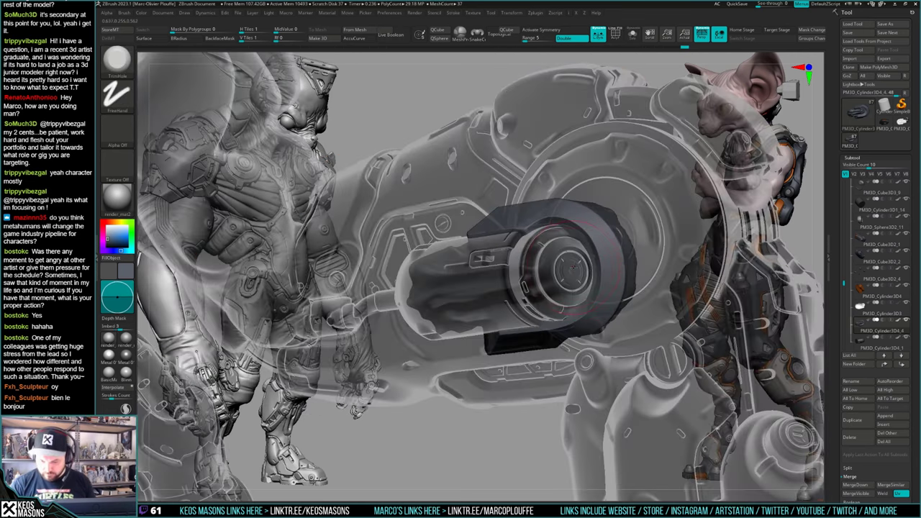
{"action": "key", "text": "space"}
{"action": "right_click_drag", "start_coordinate": [569, 266], "coordinate": [577, 265]}
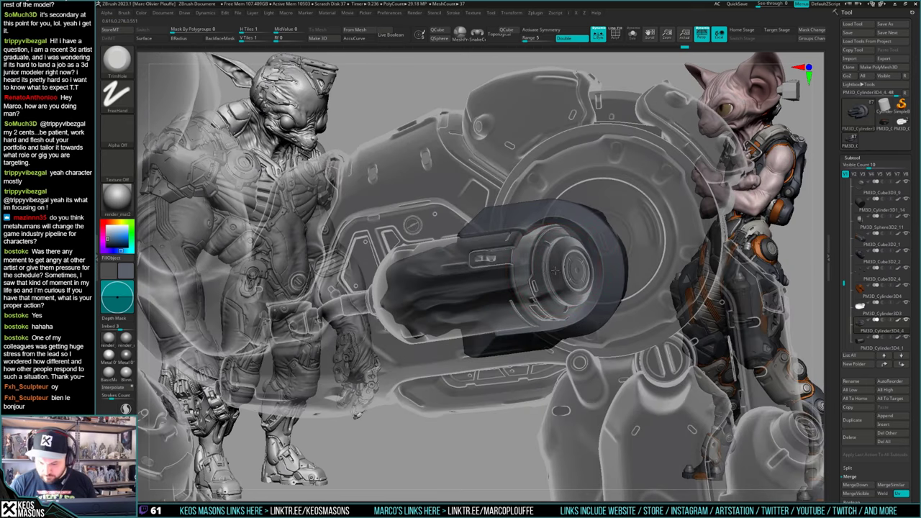
{"action": "key", "text": "shift+t"}
{"action": "right_click_drag", "start_coordinate": [564, 263], "coordinate": [580, 296]}
{"action": "key", "text": "shift+s"}
{"action": "key", "text": "shift+s"}
{"action": "key", "text": "shift+t"}
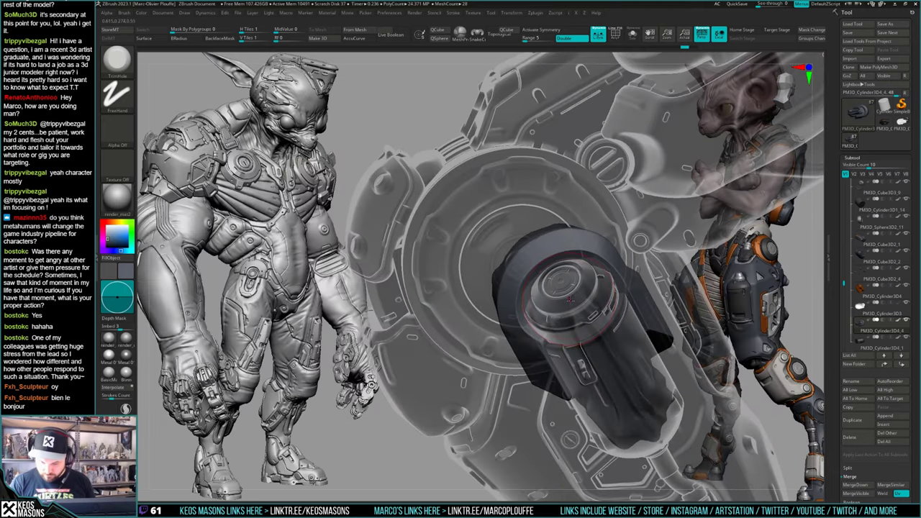
Step: Try trimming the guard around the housing cap with TrimHole at different draw sizes and focal shifts, and undo the trims
{"action": "key", "text": "space"}
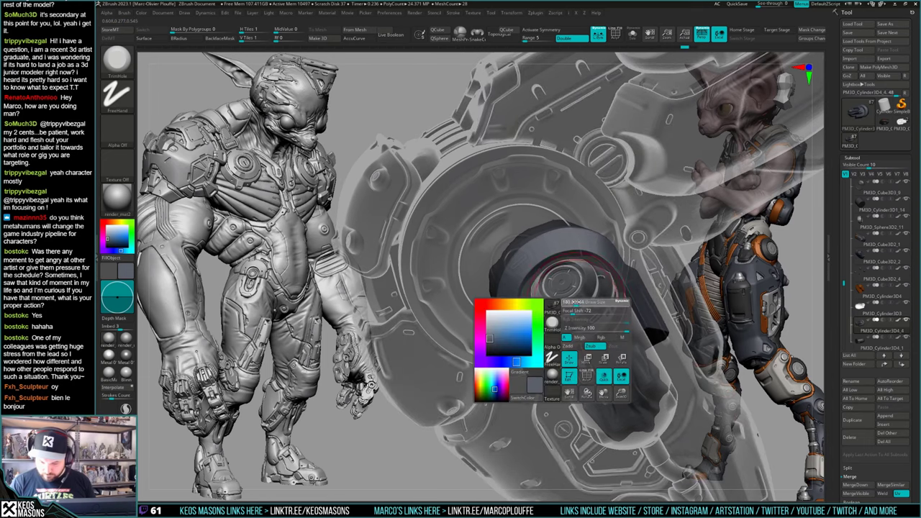
{"action": "key", "text": "space"}
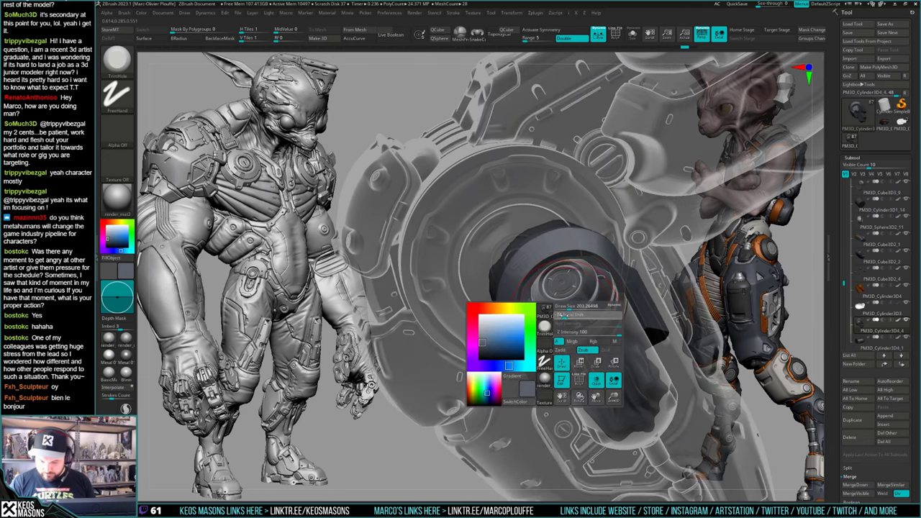
{"action": "left_click_drag", "start_coordinate": [575, 305], "coordinate": [574, 307]}
{"action": "key", "text": "t"}
{"action": "key", "text": "ctrl+z"}
{"action": "key", "text": "space"}
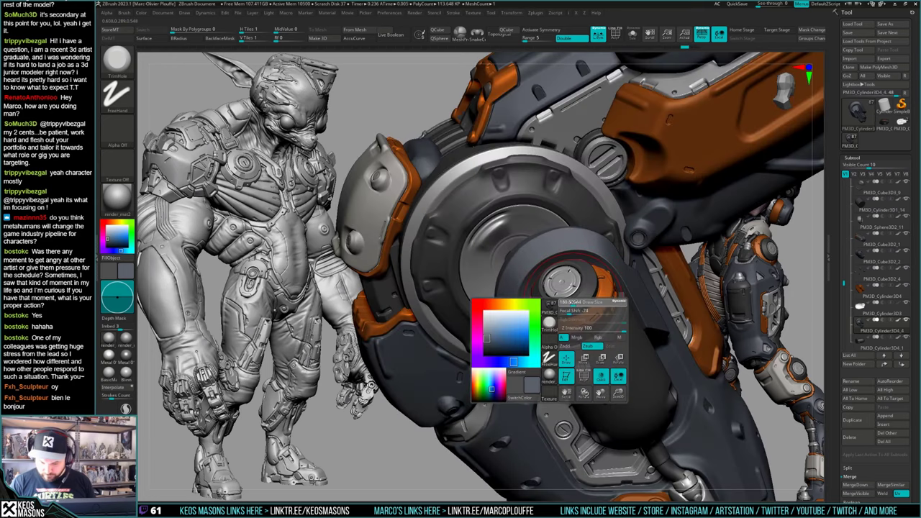
{"action": "key", "text": "t"}
{"action": "left_click_drag", "start_coordinate": [571, 303], "coordinate": [572, 303]}
{"action": "key", "text": "t"}
{"action": "mouse_move", "coordinate": [571, 303]}
{"action": "right_mouse_down"}
{"action": "mouse_move", "coordinate": [580, 321]}
{"action": "mouse_move", "coordinate": [591, 310]}
{"action": "mouse_move", "coordinate": [613, 327]}
{"action": "mouse_move", "coordinate": [605, 350]}
{"action": "right_mouse_up"}
{"action": "key", "text": "ctrl+z"}
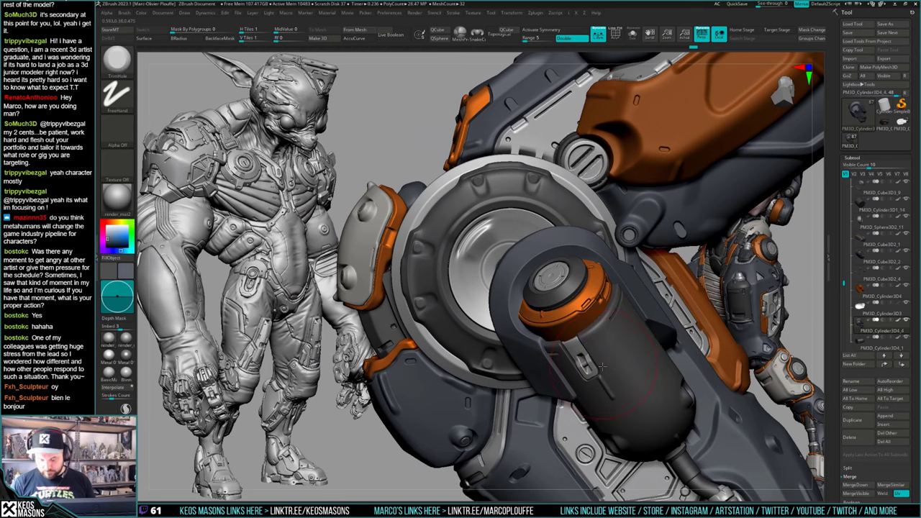
Step: Check the guard isolated against the full arm and switch from TrimHole to the Move brush
{"action": "key", "text": "shift+alt+s"}
{"action": "right_click_drag", "start_coordinate": [631, 248], "coordinate": [655, 232]}
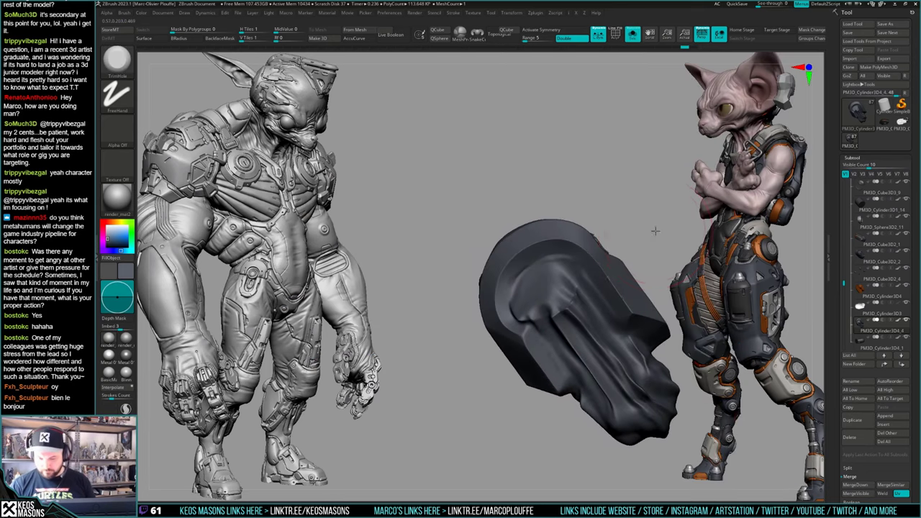
{"action": "key", "text": "shift+alt+s"}
{"action": "key", "text": "space"}
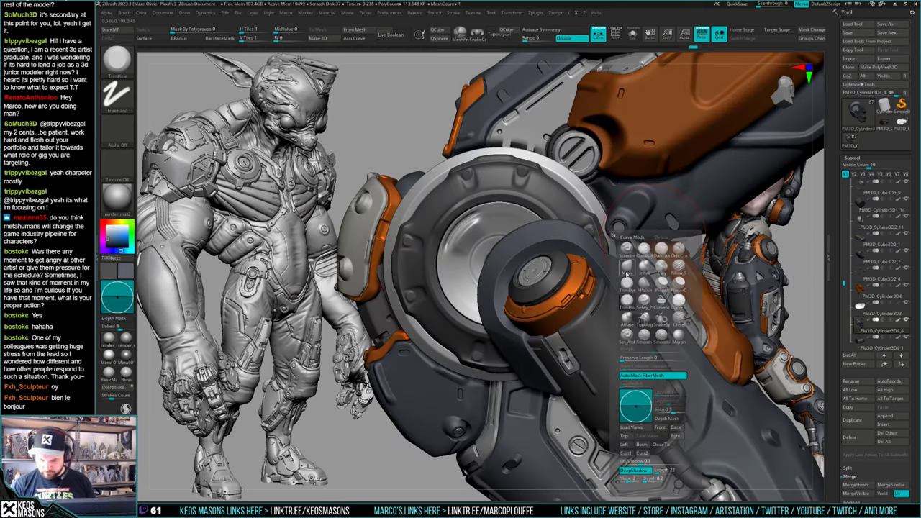
{"action": "left_click", "coordinate": [636, 301]}
{"action": "right_click_drag", "start_coordinate": [563, 234], "coordinate": [574, 229]}
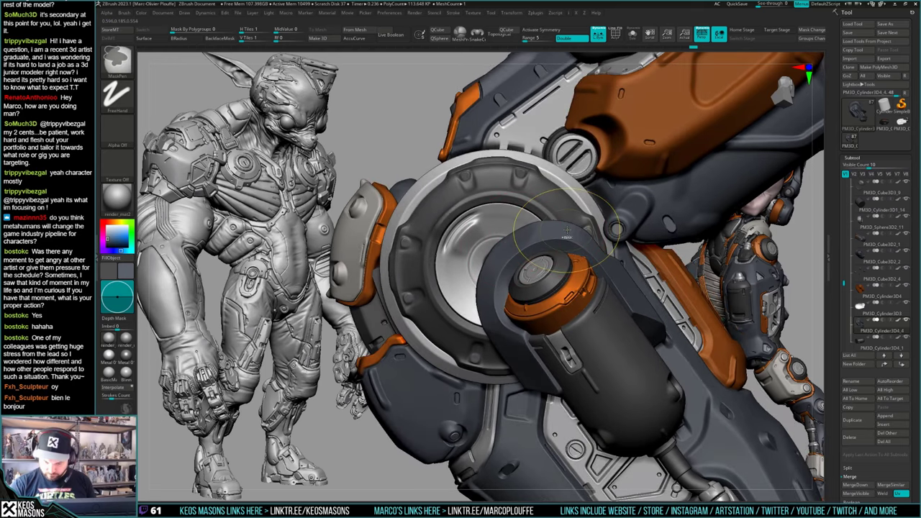
{"action": "key", "text": "space"}
{"action": "left_click", "coordinate": [544, 262]}
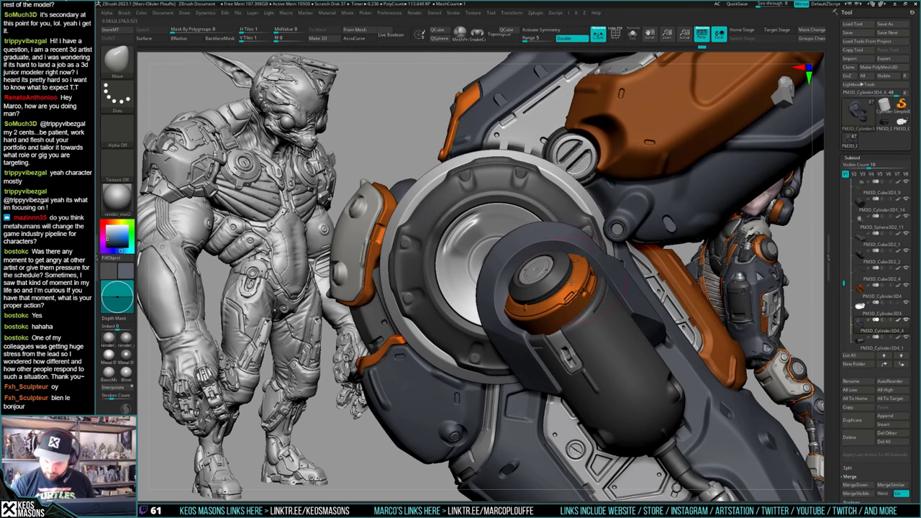
Step: Set the masking stroke to Circle drawn from its center and mask a circle over the guard's round end with the arm ghosted
{"action": "key", "text": "shift+alt+s"}
{"action": "mouse_move", "coordinate": [553, 293]}
{"action": "left_mouse_down", "text": "ctrl"}
{"action": "mouse_move", "coordinate": [558, 309]}
{"action": "mouse_move", "coordinate": [569, 280]}
{"action": "left_mouse_up", "text": "ctrl"}
{"action": "left_click", "coordinate": [623, 249], "text": "ctrl"}
{"action": "key", "text": "ctrl+space"}
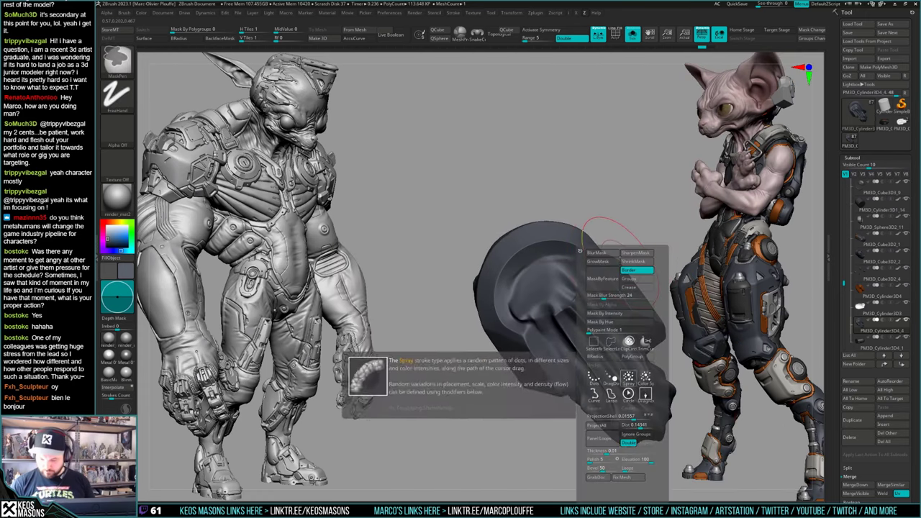
{"action": "left_click", "coordinate": [628, 393], "text": "ctrl"}
{"action": "key", "text": "ctrl+space"}
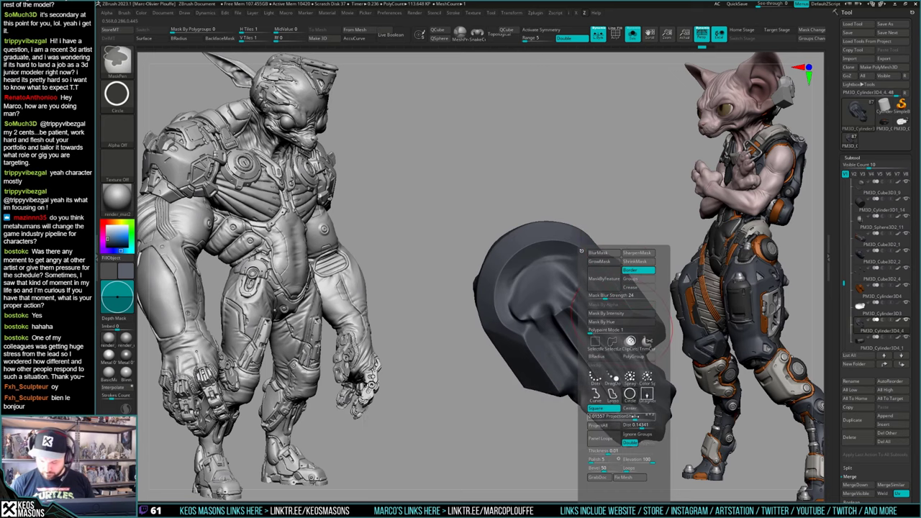
{"action": "left_click", "coordinate": [639, 408], "text": "ctrl"}
{"action": "key", "text": "shift+alt+s"}
{"action": "key", "text": "shift+alt+t"}
{"action": "left_click_drag", "start_coordinate": [549, 297], "coordinate": [638, 319], "text": "ctrl"}
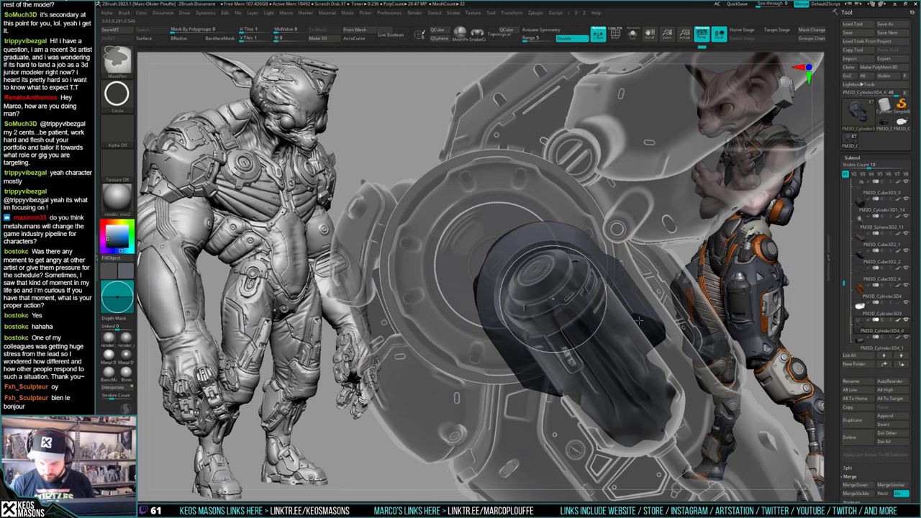
{"action": "left_click_drag", "start_coordinate": [639, 320], "coordinate": [639, 321], "text": "ctrl"}
Step: Return the masking stroke to Dots while checking the circular mask on the isolated guard
{"action": "key", "text": "alt+s"}
{"action": "right_click_drag", "start_coordinate": [611, 337], "coordinate": [603, 333], "text": "alt"}
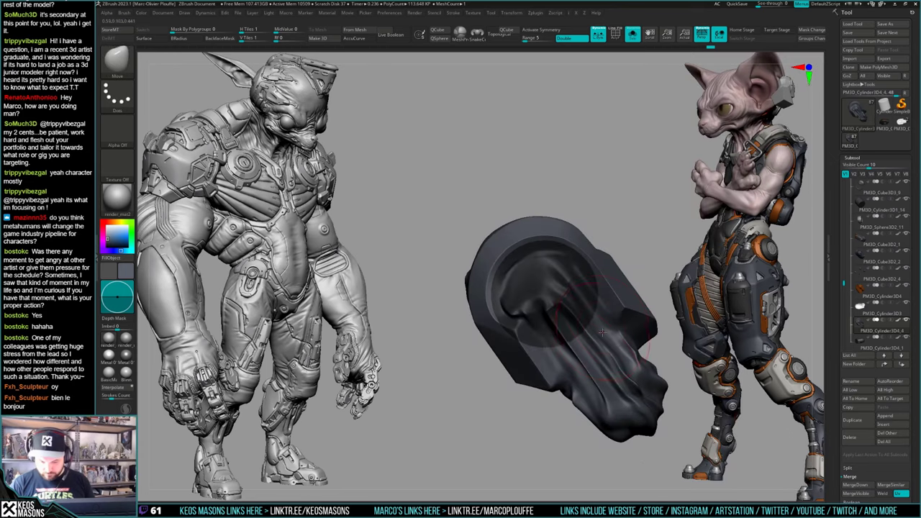
{"action": "key", "text": "alt+s"}
{"action": "key", "text": "space"}
{"action": "key", "text": "alt+s"}
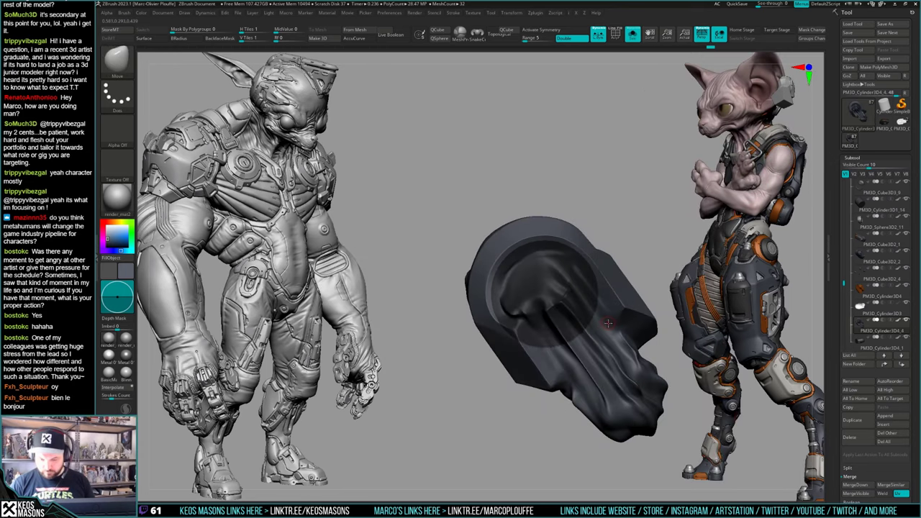
{"action": "key", "text": "ctrl+space"}
{"action": "left_click", "coordinate": [600, 379], "text": "ctrl"}
{"action": "key", "text": "alt+s"}
Step: Erase the circular mask from the guard's rim and side walls, keeping only the recess around the housing cap masked
{"action": "mouse_move", "coordinate": [573, 328]}
{"action": "right_mouse_down"}
{"action": "mouse_move", "coordinate": [515, 317]}
{"action": "mouse_move", "coordinate": [561, 345]}
{"action": "mouse_move", "coordinate": [554, 323]}
{"action": "mouse_move", "coordinate": [542, 346]}
{"action": "mouse_move", "coordinate": [540, 331]}
{"action": "right_mouse_up"}
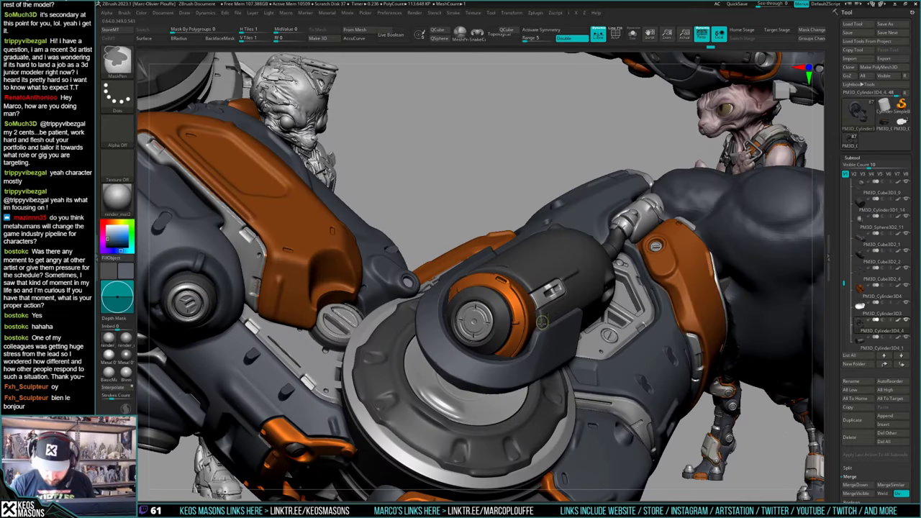
{"action": "right_click_drag", "start_coordinate": [540, 328], "coordinate": [540, 338]}
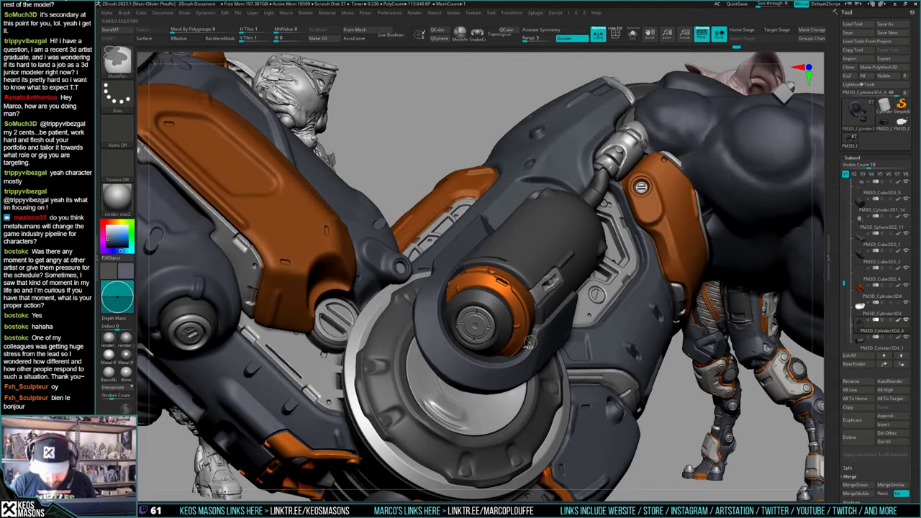
{"action": "mouse_move", "coordinate": [528, 343]}
{"action": "right_mouse_down"}
{"action": "mouse_move", "coordinate": [504, 345]}
{"action": "mouse_move", "coordinate": [522, 345]}
{"action": "mouse_move", "coordinate": [534, 312]}
{"action": "mouse_move", "coordinate": [514, 248]}
{"action": "mouse_move", "coordinate": [521, 239]}
{"action": "right_mouse_up"}
{"action": "key", "text": "alt+s"}
{"action": "key", "text": "alt+s"}
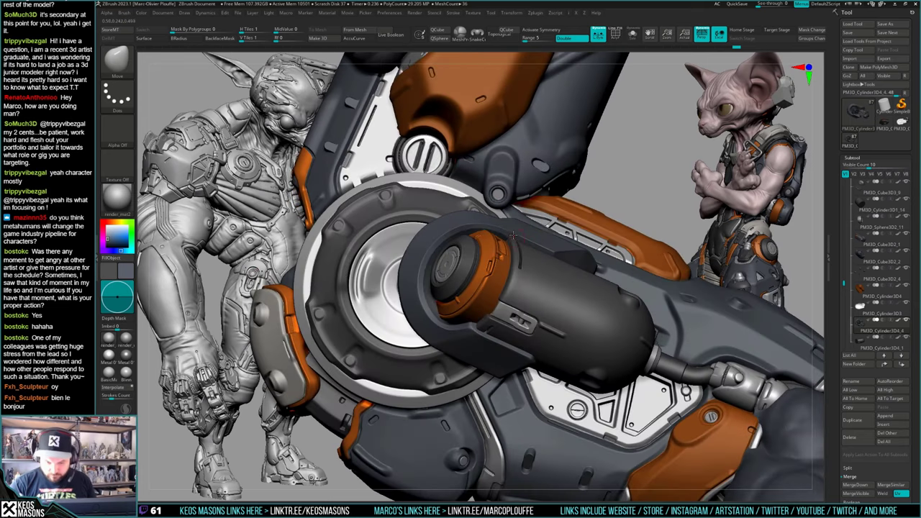
{"action": "key", "text": "ctrl"}
{"action": "left_click_drag", "start_coordinate": [510, 266], "coordinate": [521, 263], "text": "ctrl"}
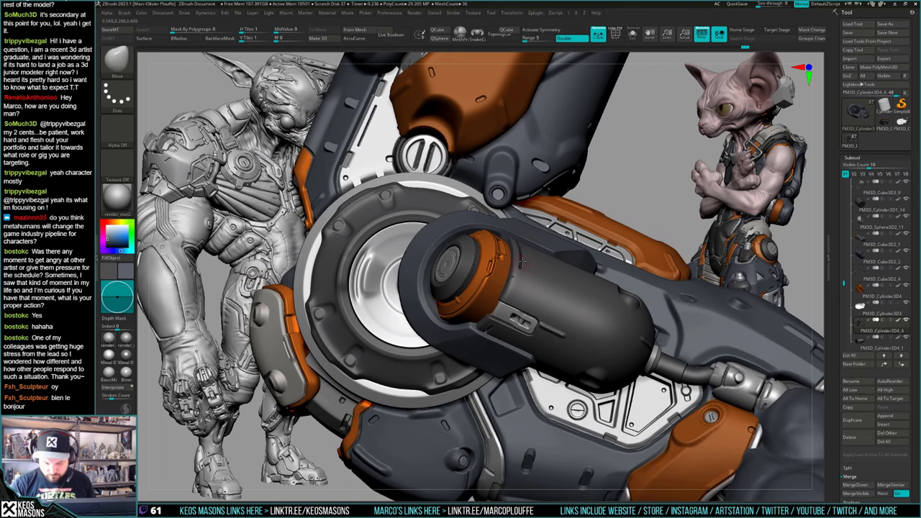
{"action": "mouse_move", "coordinate": [518, 321]}
{"action": "right_mouse_down"}
{"action": "mouse_move", "coordinate": [532, 312]}
{"action": "mouse_move", "coordinate": [521, 308]}
{"action": "right_mouse_up"}
{"action": "key", "text": "alt+s"}
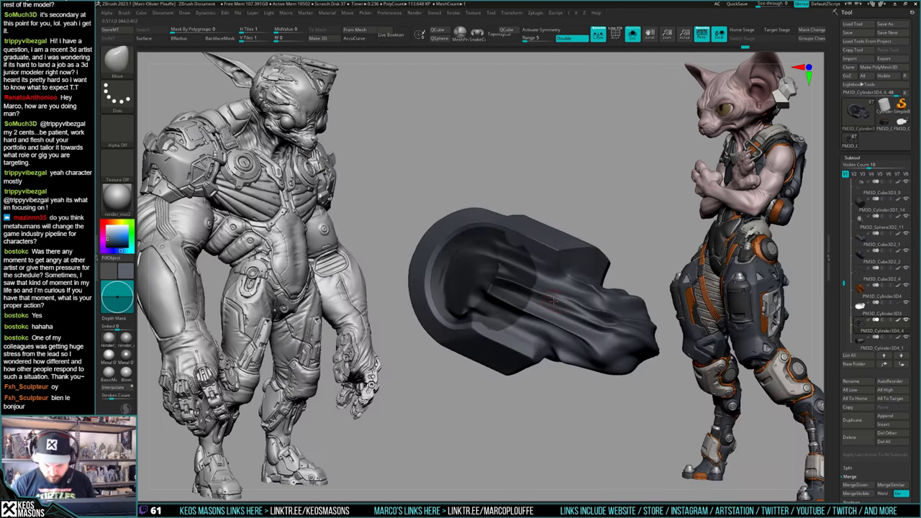
{"action": "right_click_drag", "start_coordinate": [538, 268], "coordinate": [543, 259]}
{"action": "left_click_drag", "start_coordinate": [526, 230], "coordinate": [478, 367], "text": "ctrl+alt"}
{"action": "left_click_drag", "start_coordinate": [510, 314], "coordinate": [513, 356], "text": "ctrl+alt"}
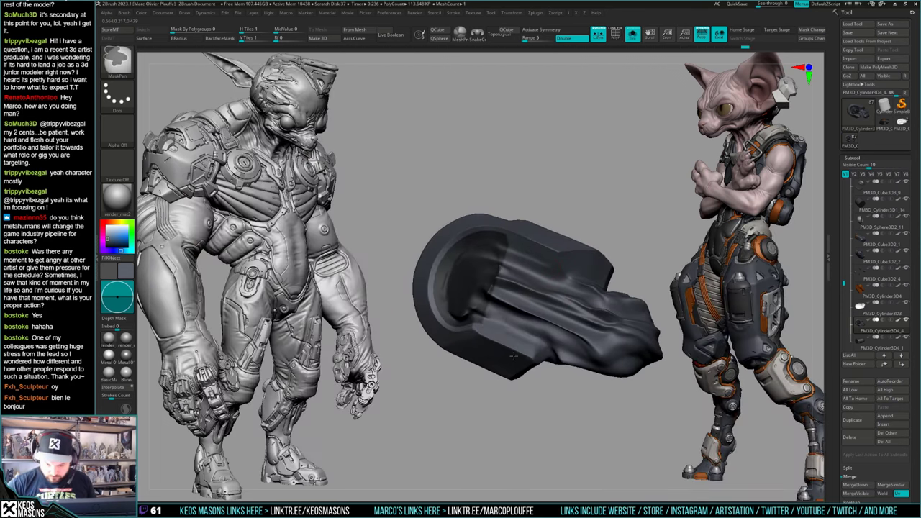
{"action": "right_click_drag", "start_coordinate": [514, 355], "coordinate": [523, 345]}
{"action": "left_click_drag", "start_coordinate": [481, 314], "coordinate": [441, 385], "text": "ctrl+alt"}
Step: Invert the mask so only the guard's inner recess can be edited
{"action": "mouse_move", "coordinate": [442, 384]}
{"action": "right_mouse_down"}
{"action": "mouse_move", "coordinate": [532, 291]}
{"action": "mouse_move", "coordinate": [564, 298]}
{"action": "mouse_move", "coordinate": [602, 220]}
{"action": "right_mouse_up"}
{"action": "key", "text": "alt+s"}
{"action": "key", "text": "alt+s"}
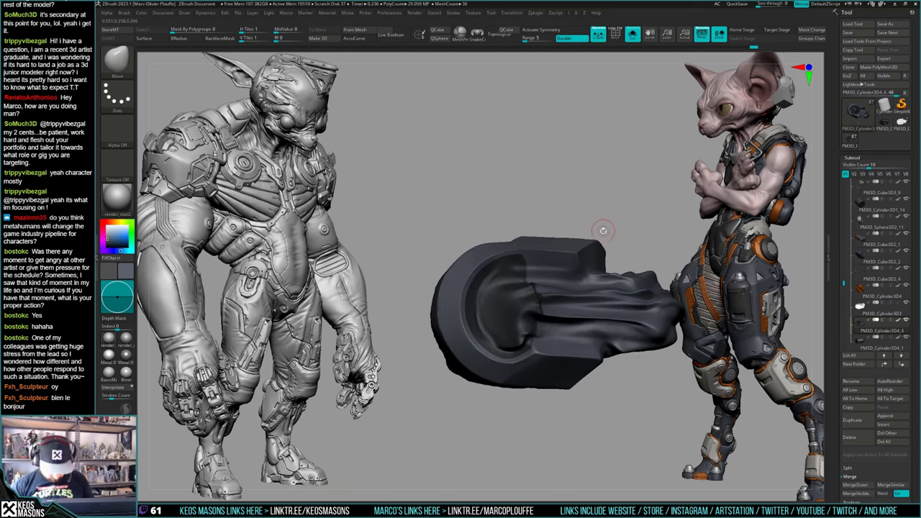
{"action": "left_click", "coordinate": [626, 209], "text": "ctrl"}
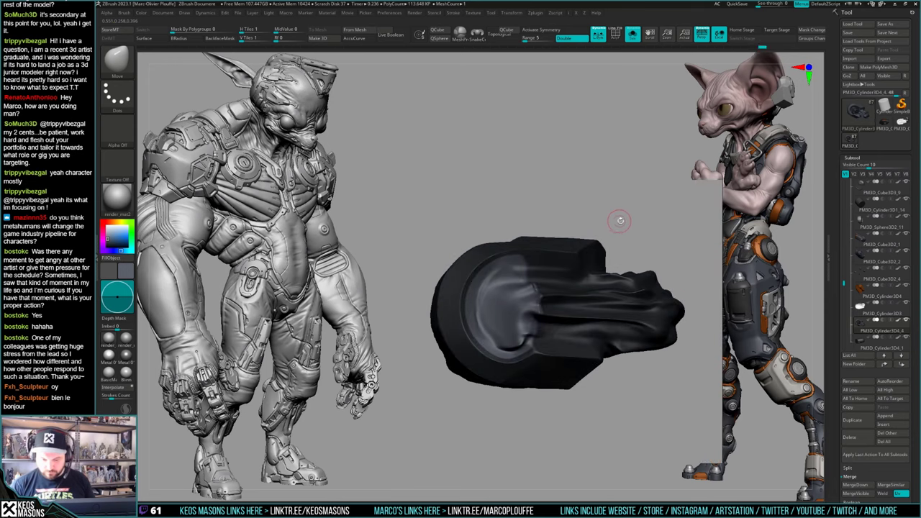
Step: Move the unmasked recess along a Transpose line drawn outward from its center, checking its fit around the housing cap
{"action": "key", "text": "w"}
{"action": "left_click_drag", "start_coordinate": [544, 263], "coordinate": [636, 197]}
{"action": "key", "text": "alt+s"}
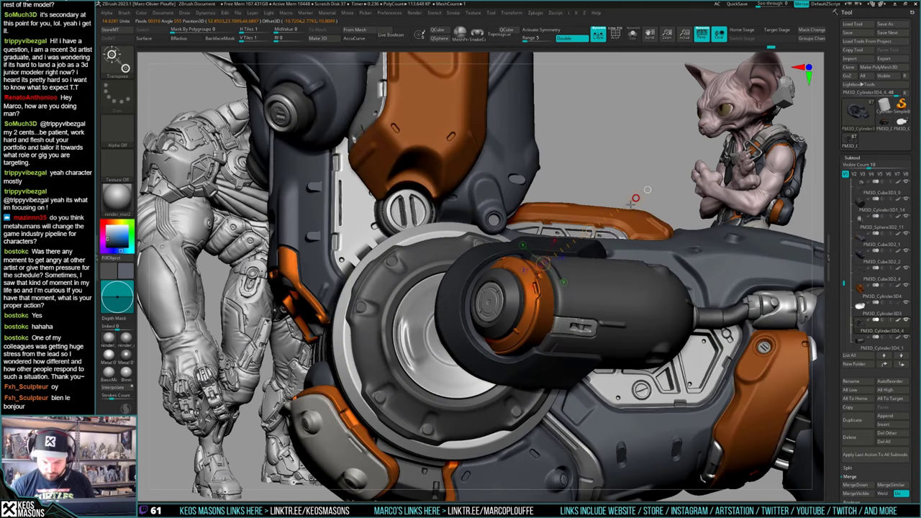
{"action": "key", "text": "alt+s"}
{"action": "right_click_drag", "start_coordinate": [633, 203], "coordinate": [650, 188]}
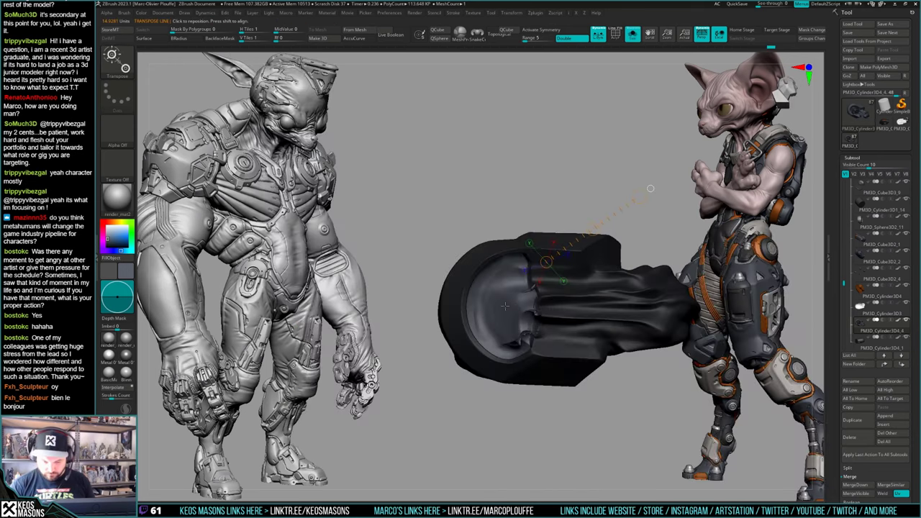
{"action": "left_click_drag", "start_coordinate": [494, 308], "coordinate": [640, 186]}
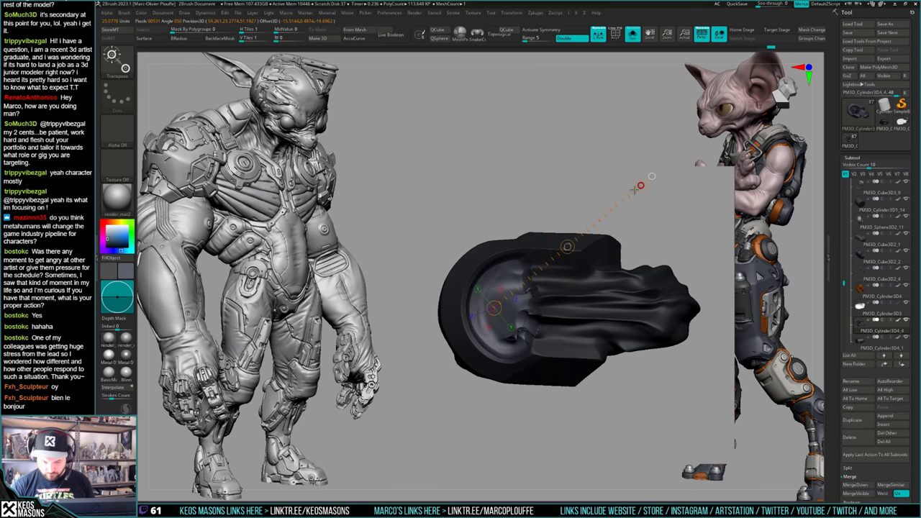
{"action": "key", "text": "alt+s"}
{"action": "left_click_drag", "start_coordinate": [567, 247], "coordinate": [566, 246]}
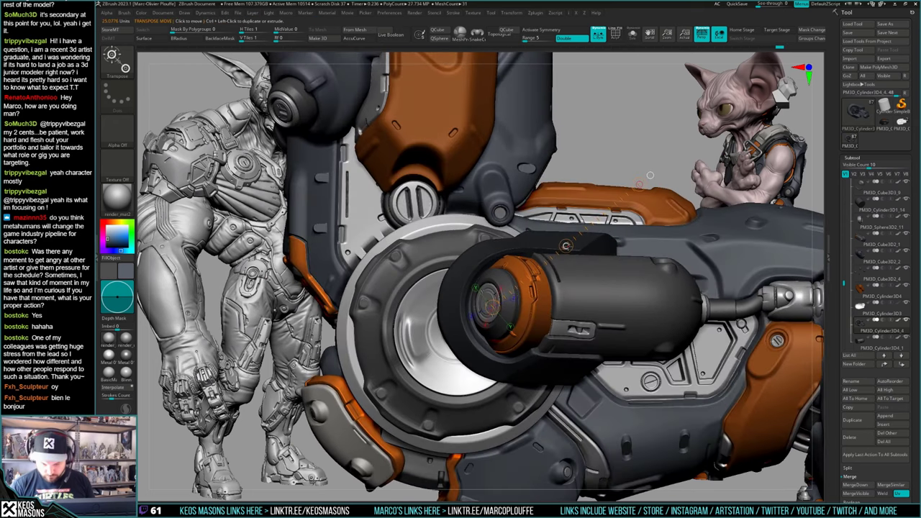
Step: Choose the hPolish brush and polish the outer side faces of the isolated guard
{"action": "key", "text": "q"}
{"action": "mouse_move", "coordinate": [558, 270]}
{"action": "right_mouse_down"}
{"action": "mouse_move", "coordinate": [611, 261]}
{"action": "mouse_move", "coordinate": [545, 268]}
{"action": "mouse_move", "coordinate": [574, 353]}
{"action": "mouse_move", "coordinate": [534, 362]}
{"action": "mouse_move", "coordinate": [555, 363]}
{"action": "mouse_move", "coordinate": [529, 338]}
{"action": "mouse_move", "coordinate": [521, 311]}
{"action": "mouse_move", "coordinate": [568, 307]}
{"action": "mouse_move", "coordinate": [512, 344]}
{"action": "right_mouse_up"}
{"action": "key", "text": "b"}
{"action": "left_click", "coordinate": [550, 308]}
{"action": "right_click", "coordinate": [511, 344]}
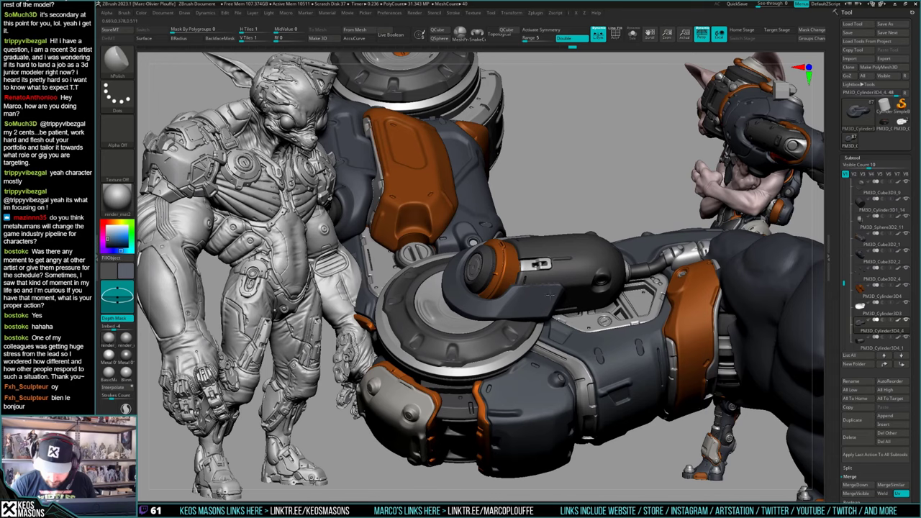
{"action": "right_click_drag", "start_coordinate": [550, 295], "coordinate": [590, 325]}
{"action": "key", "text": "alt+s"}
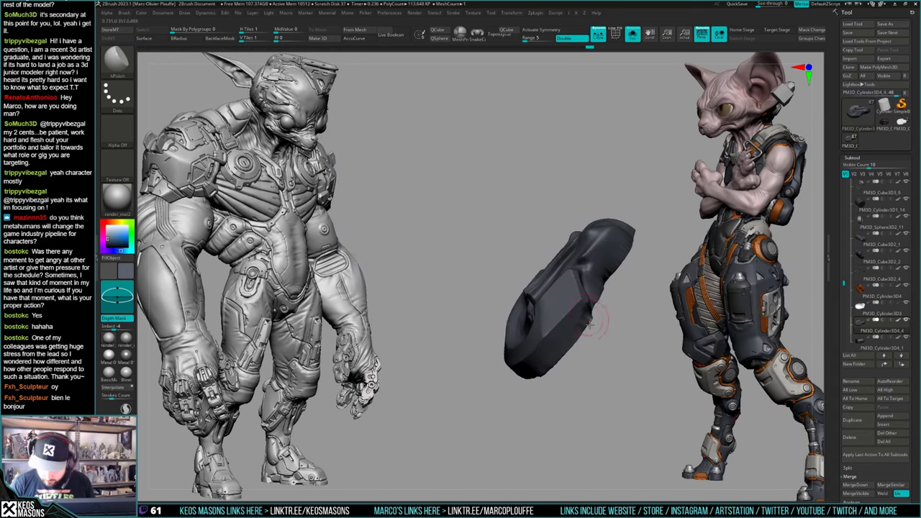
{"action": "left_click_drag", "start_coordinate": [587, 322], "coordinate": [552, 341]}
{"action": "mouse_move", "coordinate": [580, 305]}
{"action": "left_mouse_down"}
{"action": "mouse_move", "coordinate": [561, 328]}
{"action": "mouse_move", "coordinate": [578, 316]}
{"action": "mouse_move", "coordinate": [601, 329]}
{"action": "mouse_move", "coordinate": [545, 300]}
{"action": "mouse_move", "coordinate": [609, 321]}
{"action": "mouse_move", "coordinate": [495, 298]}
{"action": "mouse_move", "coordinate": [491, 271]}
{"action": "left_mouse_up"}
Step: Examine the polished guard from several angles, both isolated and in place on the arm
{"action": "key", "text": "alt+shift+s"}
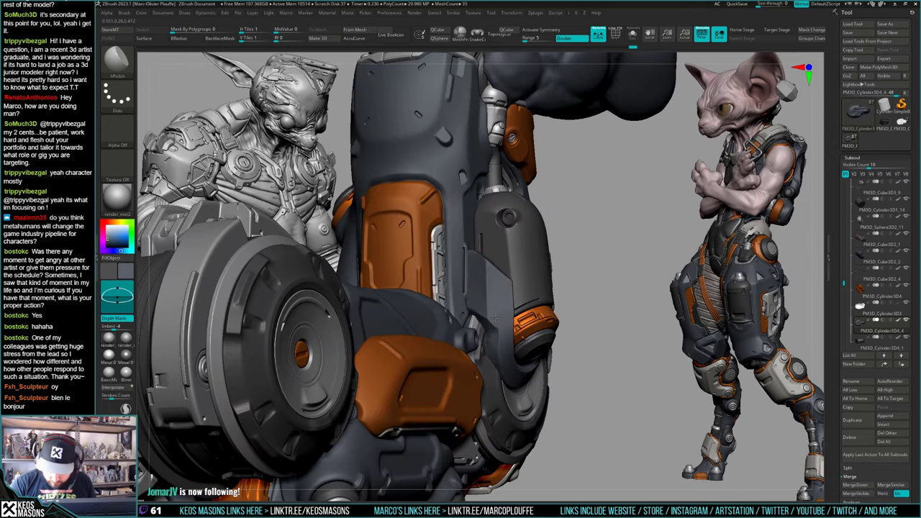
{"action": "right_click_drag", "start_coordinate": [509, 318], "coordinate": [500, 341]}
{"action": "key", "text": "alt+shift+s"}
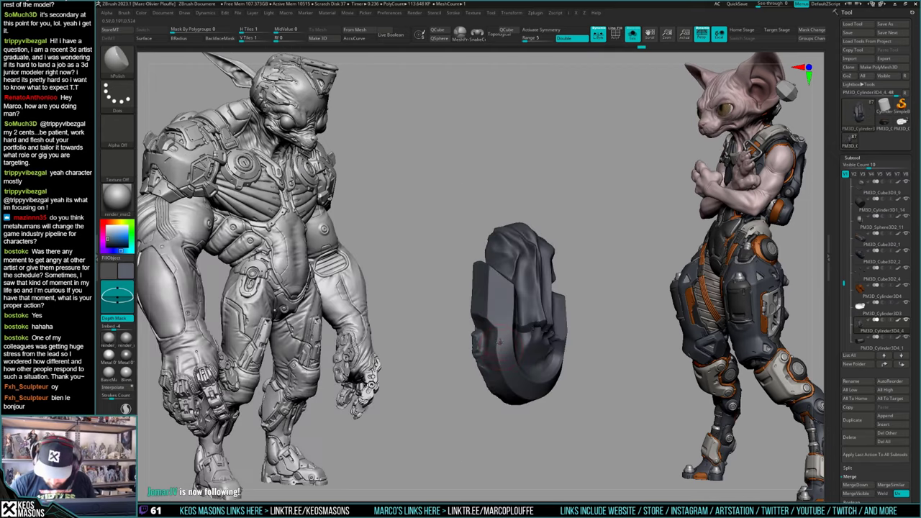
{"action": "right_click_drag", "start_coordinate": [508, 397], "coordinate": [555, 346]}
{"action": "key", "text": "alt+shift+s"}
{"action": "left_click_drag", "start_coordinate": [555, 348], "coordinate": [567, 362]}
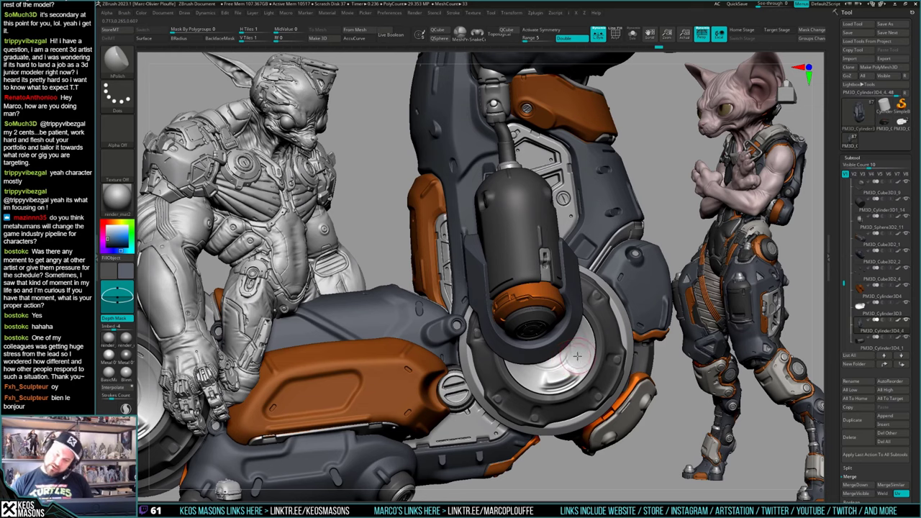
{"action": "key", "text": "alt+shift+s"}
{"action": "right_click_drag", "start_coordinate": [592, 350], "coordinate": [600, 352]}
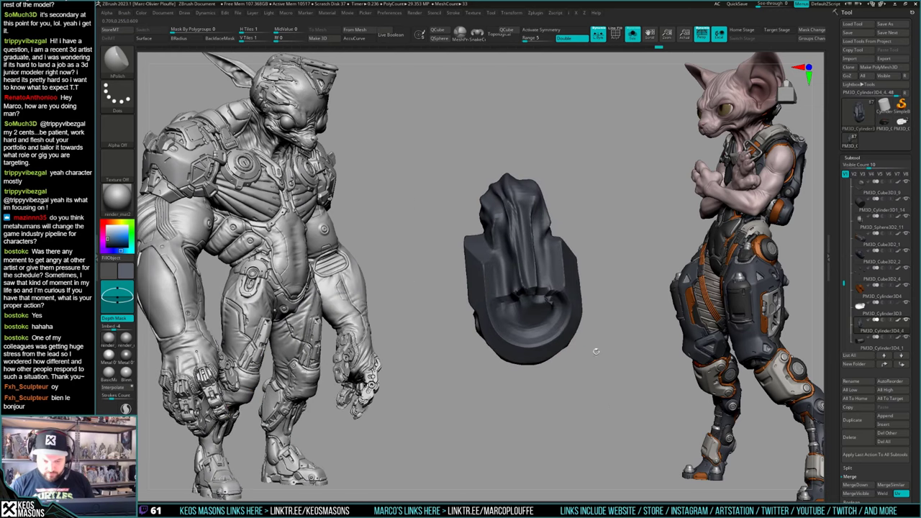
{"action": "key", "text": "alt+shift+s"}
Step: Clip the outer face of the guard's near arm with ClipCurve beside the cylindrical housing
{"action": "left_click_drag", "start_coordinate": [467, 321], "coordinate": [462, 200], "text": "ctrl+shift"}
{"action": "mouse_move", "coordinate": [427, 239]}
{"action": "right_mouse_down"}
{"action": "mouse_move", "coordinate": [482, 249]}
{"action": "mouse_move", "coordinate": [445, 252]}
{"action": "right_mouse_up"}
{"action": "left_click_drag", "start_coordinate": [470, 315], "coordinate": [454, 208], "text": "ctrl+shift"}
{"action": "left_click_drag", "start_coordinate": [455, 244], "coordinate": [465, 231], "text": "ctrl+shift"}
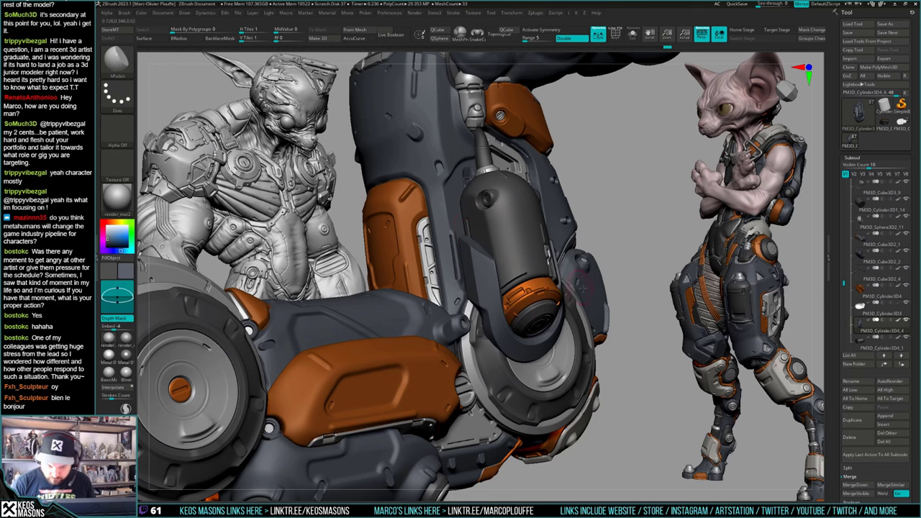
Step: Clip the guard's opposite arm along its side and across its end with ClipCurve, and check the isolated mesh's polyframe
{"action": "mouse_move", "coordinate": [468, 288]}
{"action": "right_mouse_down"}
{"action": "mouse_move", "coordinate": [587, 310]}
{"action": "mouse_move", "coordinate": [460, 316]}
{"action": "mouse_move", "coordinate": [500, 316]}
{"action": "right_mouse_up"}
{"action": "left_click_drag", "start_coordinate": [561, 252], "coordinate": [556, 334], "text": "ctrl+shift"}
{"action": "right_click_drag", "start_coordinate": [551, 310], "coordinate": [570, 341]}
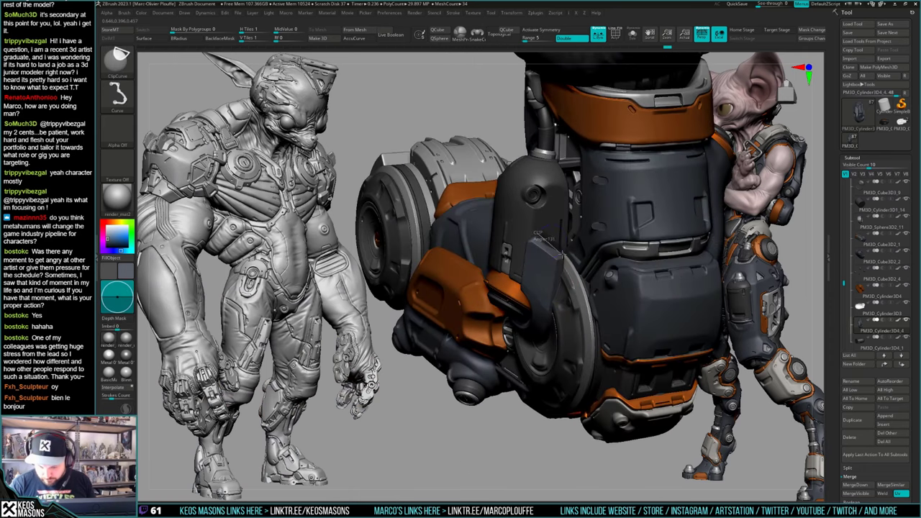
{"action": "left_click_drag", "start_coordinate": [532, 239], "coordinate": [583, 274], "text": "ctrl+shift"}
{"action": "right_click_drag", "start_coordinate": [601, 282], "coordinate": [571, 299]}
{"action": "mouse_move", "coordinate": [497, 302]}
{"action": "right_mouse_down"}
{"action": "mouse_move", "coordinate": [568, 281]}
{"action": "mouse_move", "coordinate": [534, 293]}
{"action": "mouse_move", "coordinate": [551, 316]}
{"action": "mouse_move", "coordinate": [553, 269]}
{"action": "right_mouse_up"}
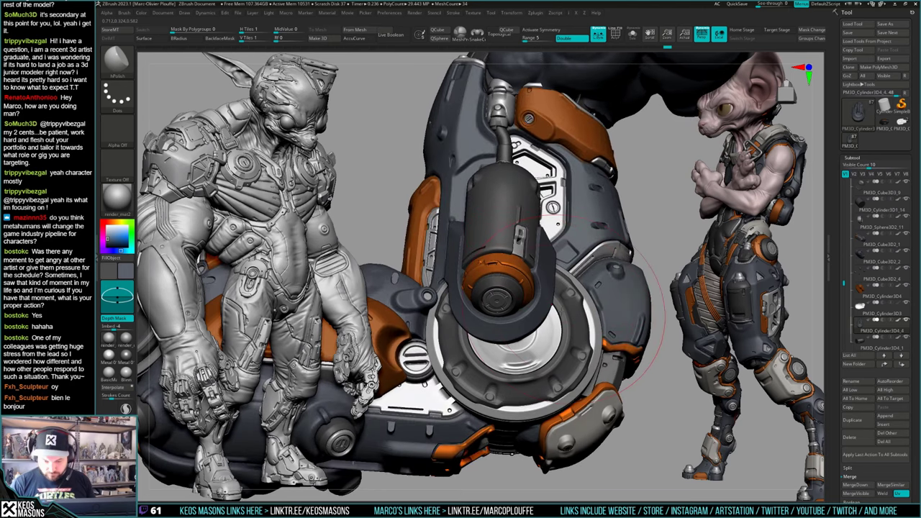
{"action": "key", "text": "alt+s"}
{"action": "key", "text": "shift+f"}
{"action": "key", "text": "shift+f"}
{"action": "key", "text": "alt+s"}
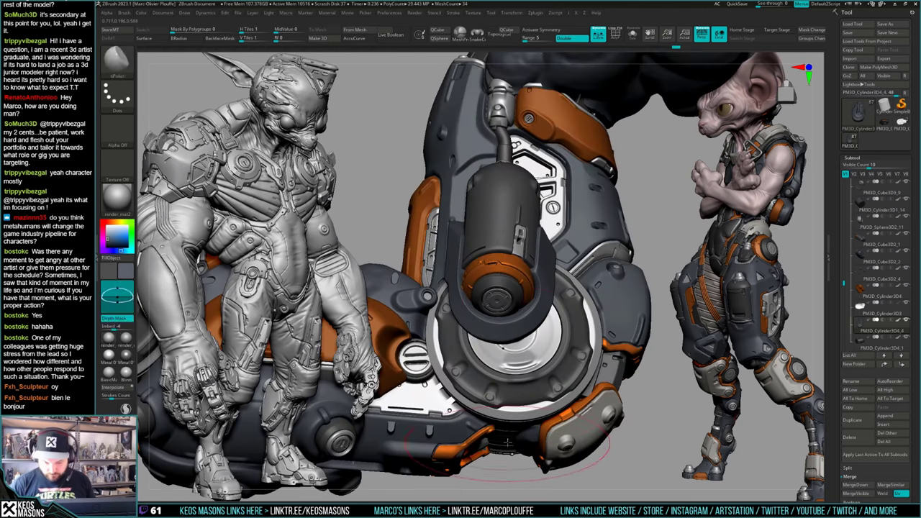
Step: Resize the hPolish brush and refine the guard's clipped arms, softening them with Smooth Stronger
{"action": "right_click_drag", "start_coordinate": [374, 287], "coordinate": [439, 302]}
{"action": "key", "text": "space"}
{"action": "left_click", "coordinate": [464, 253]}
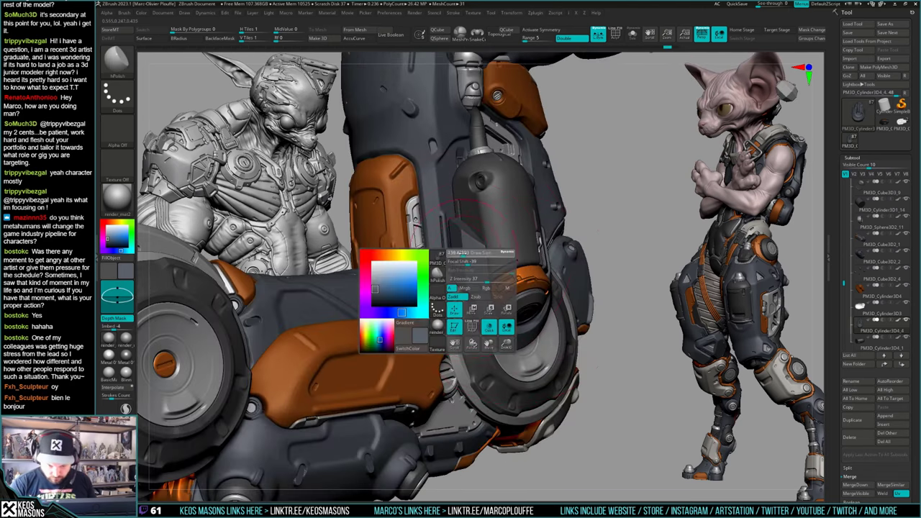
{"action": "right_click_drag", "start_coordinate": [460, 267], "coordinate": [471, 253]}
{"action": "key", "text": "space"}
{"action": "left_click", "coordinate": [472, 390]}
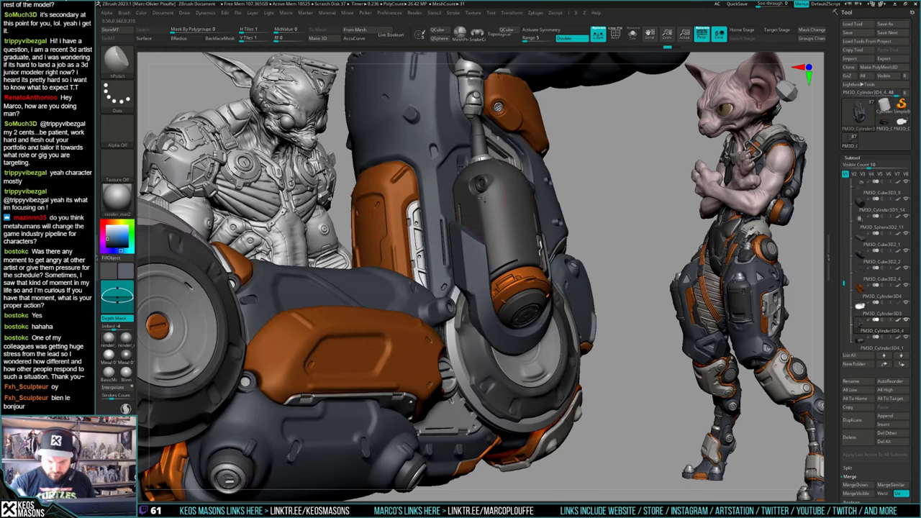
{"action": "right_click_drag", "start_coordinate": [473, 381], "coordinate": [476, 331]}
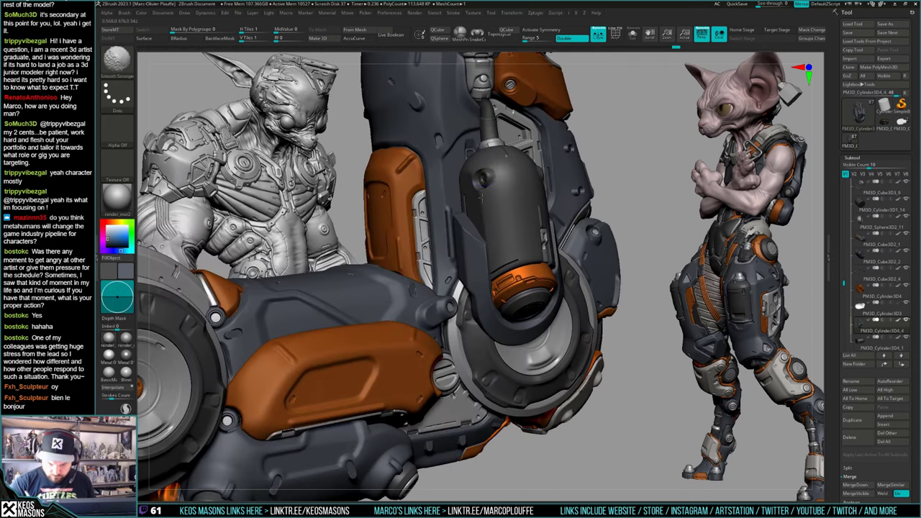
{"action": "right_click_drag", "start_coordinate": [496, 223], "coordinate": [500, 191]}
{"action": "mouse_move", "coordinate": [528, 410]}
{"action": "right_mouse_down"}
{"action": "mouse_move", "coordinate": [575, 324]}
{"action": "mouse_move", "coordinate": [608, 205]}
{"action": "right_mouse_up"}
{"action": "right_click_drag", "start_coordinate": [543, 408], "coordinate": [525, 349]}
{"action": "right_click_drag", "start_coordinate": [475, 403], "coordinate": [434, 334]}
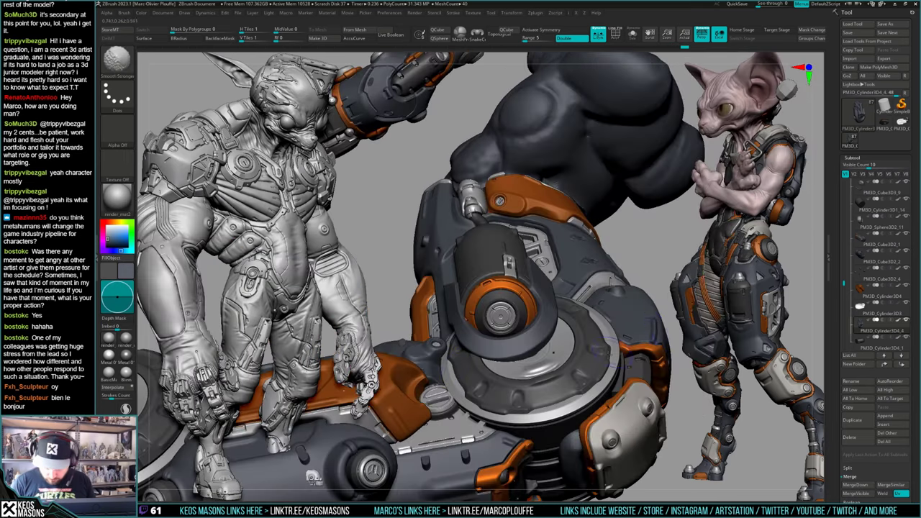
Step: Isolate the guard and trim the end of its arm at an angle with ClipCurve
{"action": "right_click_drag", "start_coordinate": [363, 414], "coordinate": [429, 389]}
{"action": "mouse_move", "coordinate": [497, 403]}
{"action": "right_mouse_down"}
{"action": "mouse_move", "coordinate": [457, 359]}
{"action": "mouse_move", "coordinate": [439, 302]}
{"action": "right_mouse_up"}
{"action": "mouse_move", "coordinate": [497, 377]}
{"action": "right_mouse_down"}
{"action": "mouse_move", "coordinate": [564, 357]}
{"action": "mouse_move", "coordinate": [552, 385]}
{"action": "mouse_move", "coordinate": [554, 319]}
{"action": "mouse_move", "coordinate": [522, 328]}
{"action": "mouse_move", "coordinate": [572, 288]}
{"action": "mouse_move", "coordinate": [574, 321]}
{"action": "mouse_move", "coordinate": [529, 317]}
{"action": "mouse_move", "coordinate": [540, 299]}
{"action": "mouse_move", "coordinate": [547, 331]}
{"action": "mouse_move", "coordinate": [580, 263]}
{"action": "mouse_move", "coordinate": [568, 275]}
{"action": "mouse_move", "coordinate": [584, 274]}
{"action": "mouse_move", "coordinate": [569, 306]}
{"action": "mouse_move", "coordinate": [573, 335]}
{"action": "mouse_move", "coordinate": [595, 261]}
{"action": "right_mouse_up"}
{"action": "key", "text": "shift"}
{"action": "key", "text": "shift"}
{"action": "key", "text": "alt+s"}
{"action": "left_click_drag", "start_coordinate": [552, 264], "coordinate": [562, 283], "text": "ctrl+shift"}
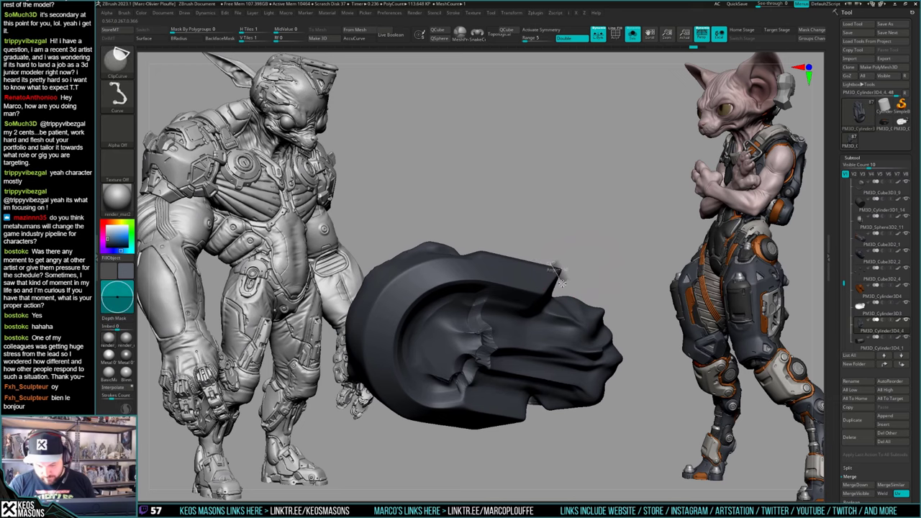
{"action": "mouse_move", "coordinate": [562, 283]}
{"action": "right_mouse_down"}
{"action": "mouse_move", "coordinate": [572, 273]}
{"action": "mouse_move", "coordinate": [550, 302]}
{"action": "right_mouse_up"}
{"action": "key", "text": "alt+s"}
Step: Flatten and polish the beveled end of the guard's arm with the hPolish brush
{"action": "key", "text": "space"}
{"action": "left_click", "coordinate": [541, 270]}
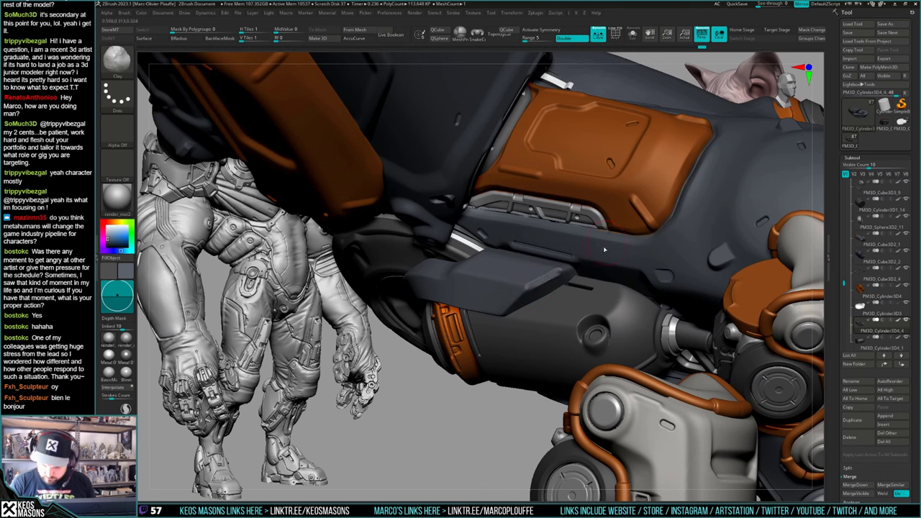
{"action": "key", "text": "space"}
{"action": "left_click", "coordinate": [598, 289]}
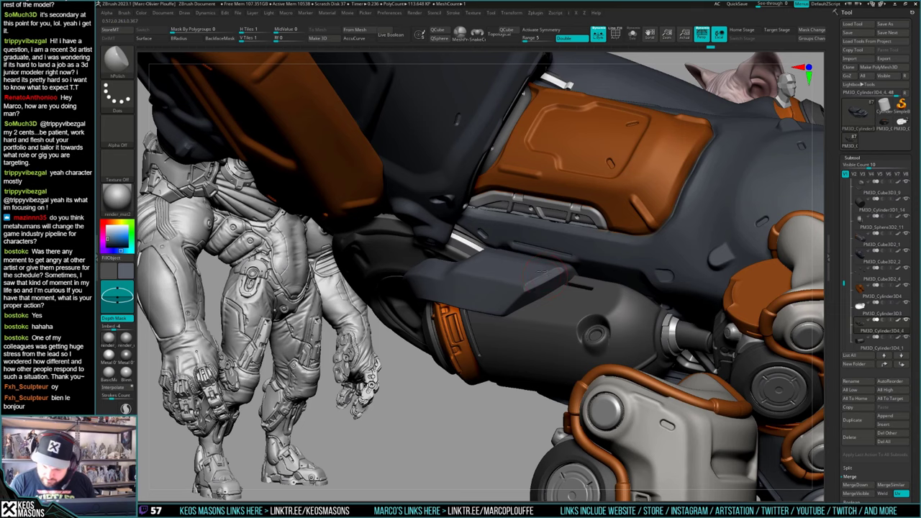
{"action": "right_click_drag", "start_coordinate": [545, 266], "coordinate": [531, 301]}
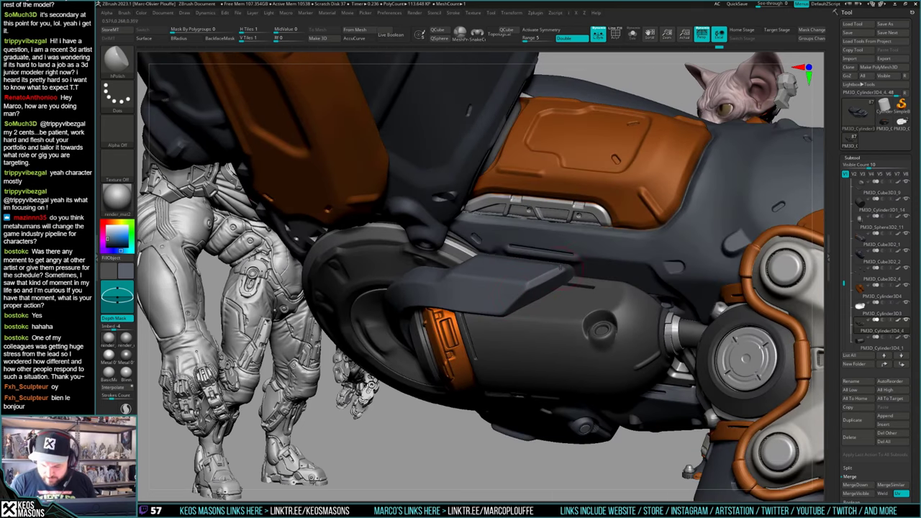
{"action": "right_click_drag", "start_coordinate": [561, 268], "coordinate": [539, 331]}
Step: Switch to the Orb_Cracks brush and smooth the edge at the tip of the guard's arm
{"action": "key", "text": "alt+s"}
{"action": "key", "text": "alt+s"}
{"action": "key", "text": "alt+s"}
{"action": "key", "text": "alt+s"}
{"action": "key", "text": "b"}
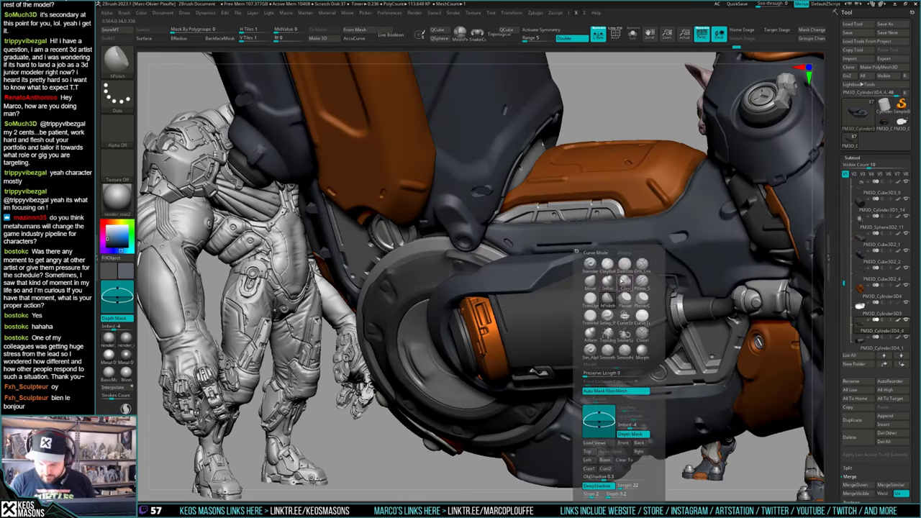
{"action": "left_click", "coordinate": [634, 274]}
{"action": "key", "text": "space"}
{"action": "left_click", "coordinate": [559, 354]}
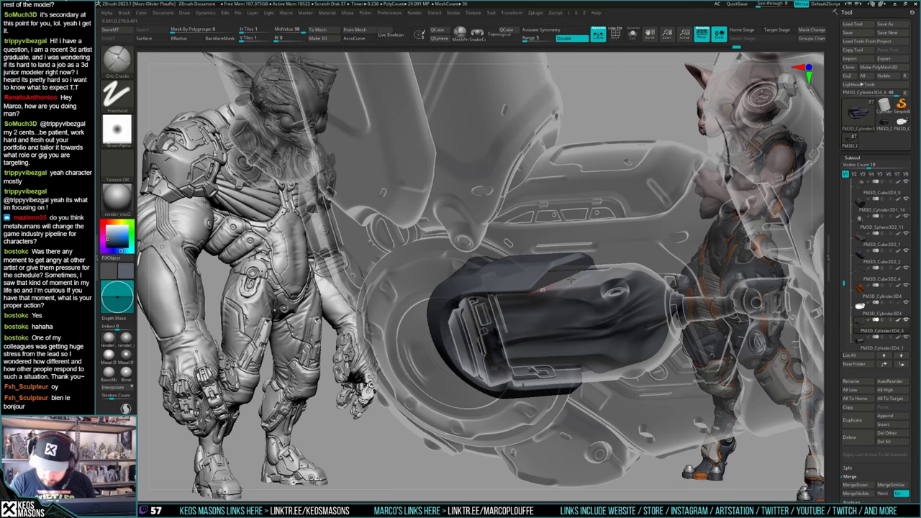
{"action": "left_click", "coordinate": [601, 266], "text": "shift"}
Step: Check the guard against the surrounding parts with transparency and clip its arm beside the housing with ClipCurve
{"action": "key", "text": "shift+t"}
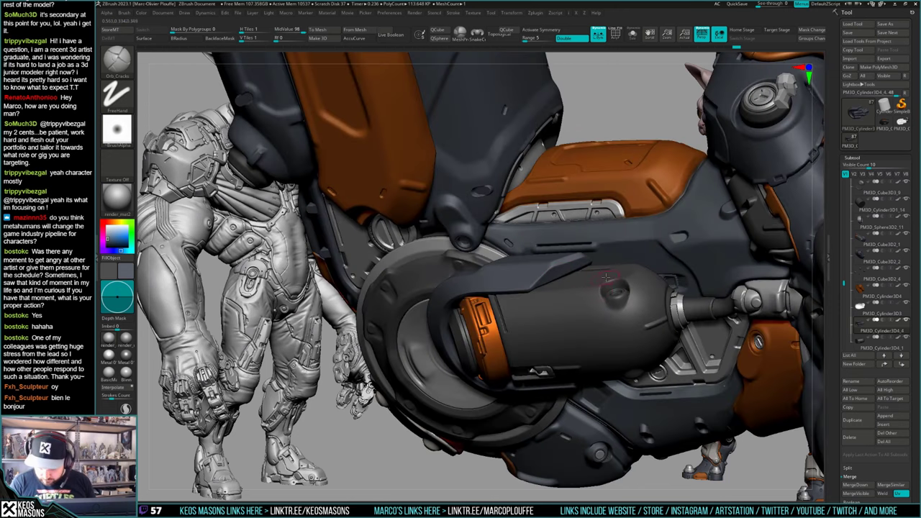
{"action": "right_click_drag", "start_coordinate": [606, 277], "coordinate": [574, 325]}
{"action": "key", "text": "shift+t"}
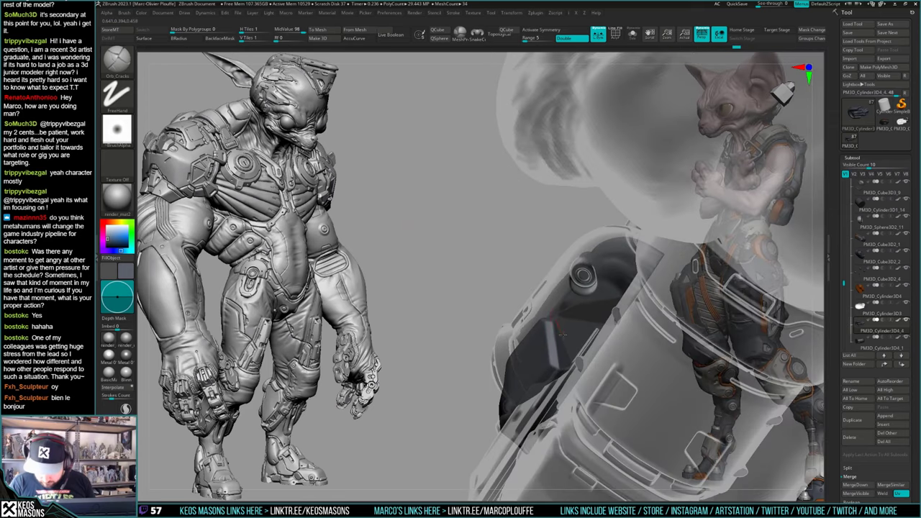
{"action": "key", "text": "shift+t"}
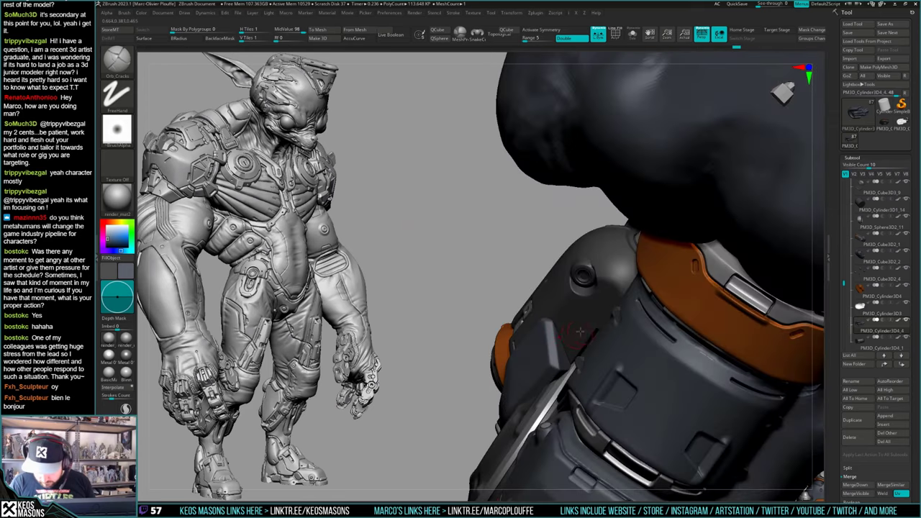
{"action": "mouse_move", "coordinate": [573, 337]}
{"action": "right_mouse_down"}
{"action": "mouse_move", "coordinate": [586, 326]}
{"action": "mouse_move", "coordinate": [561, 342]}
{"action": "mouse_move", "coordinate": [573, 339]}
{"action": "mouse_move", "coordinate": [570, 321]}
{"action": "right_mouse_up"}
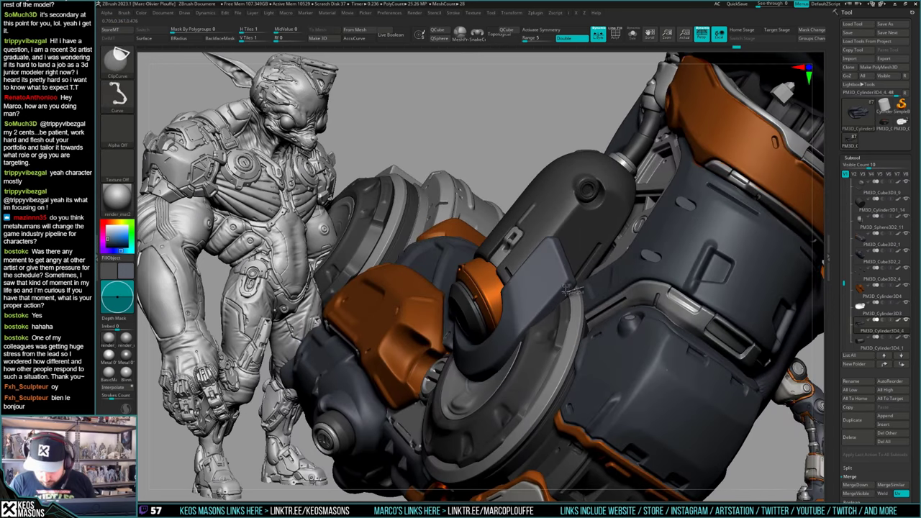
{"action": "mouse_move", "coordinate": [564, 292]}
{"action": "left_mouse_down", "text": "ctrl+shift"}
{"action": "mouse_move", "coordinate": [584, 290]}
{"action": "mouse_move", "coordinate": [529, 330]}
{"action": "left_mouse_up", "text": "ctrl+shift"}
{"action": "mouse_move", "coordinate": [529, 329]}
{"action": "right_mouse_down"}
{"action": "mouse_move", "coordinate": [497, 333]}
{"action": "mouse_move", "coordinate": [539, 329]}
{"action": "mouse_move", "coordinate": [543, 291]}
{"action": "mouse_move", "coordinate": [600, 350]}
{"action": "mouse_move", "coordinate": [495, 364]}
{"action": "mouse_move", "coordinate": [508, 371]}
{"action": "right_mouse_up"}
{"action": "key", "text": "alt+s"}
{"action": "key", "text": "alt+s"}
{"action": "left_click_drag", "start_coordinate": [485, 377], "coordinate": [492, 343], "text": "ctrl+shift"}
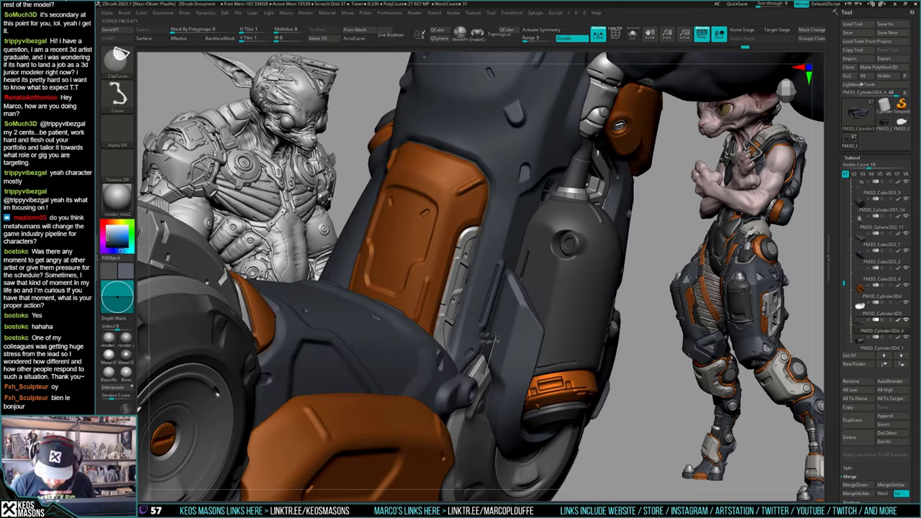
{"action": "left_click_drag", "start_coordinate": [491, 310], "coordinate": [491, 307], "text": "ctrl+shift"}
Step: Isolate the dark arm shell behind the guard and flatten its surface with the Planar brush
{"action": "mouse_move", "coordinate": [492, 309]}
{"action": "right_mouse_down"}
{"action": "mouse_move", "coordinate": [506, 307]}
{"action": "mouse_move", "coordinate": [484, 343]}
{"action": "right_mouse_up"}
{"action": "left_click", "coordinate": [494, 342], "text": "alt"}
{"action": "key", "text": "alt+s"}
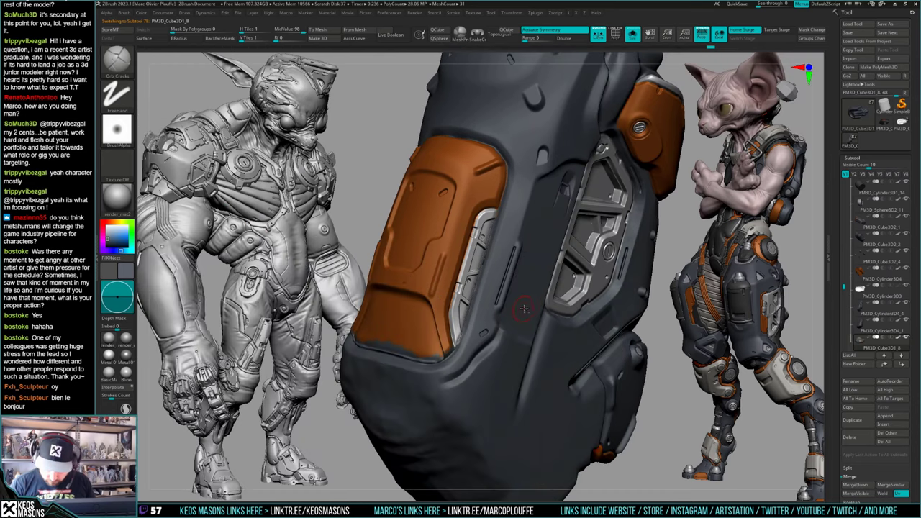
{"action": "key", "text": "alt+s"}
{"action": "key", "text": "alt+s"}
{"action": "key", "text": "space"}
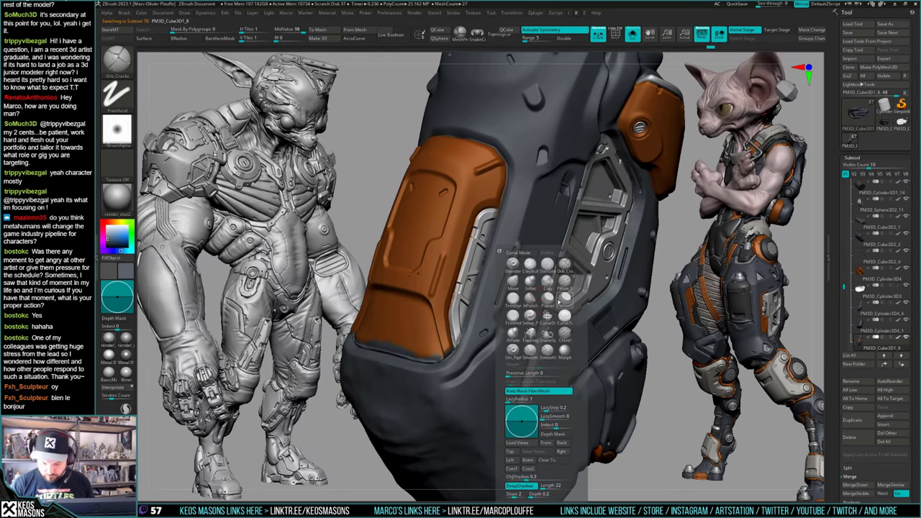
{"action": "left_click", "coordinate": [566, 298]}
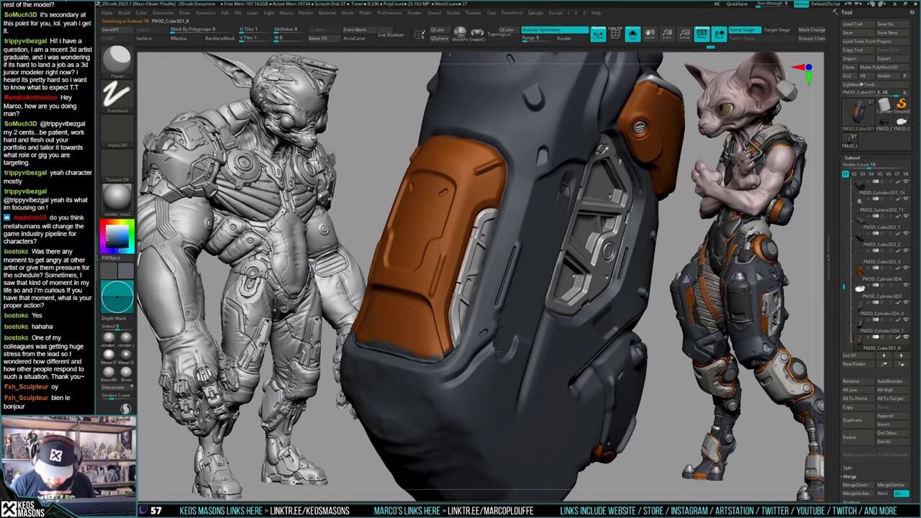
{"action": "left_click_drag", "start_coordinate": [513, 340], "coordinate": [516, 356]}
{"action": "key", "text": "alt+s"}
{"action": "right_click_drag", "start_coordinate": [507, 320], "coordinate": [494, 337]}
Step: Reselect the U-shaped guard, try reshaping it with the Move brush, and undo the stroke
{"action": "key", "text": "ctrl"}
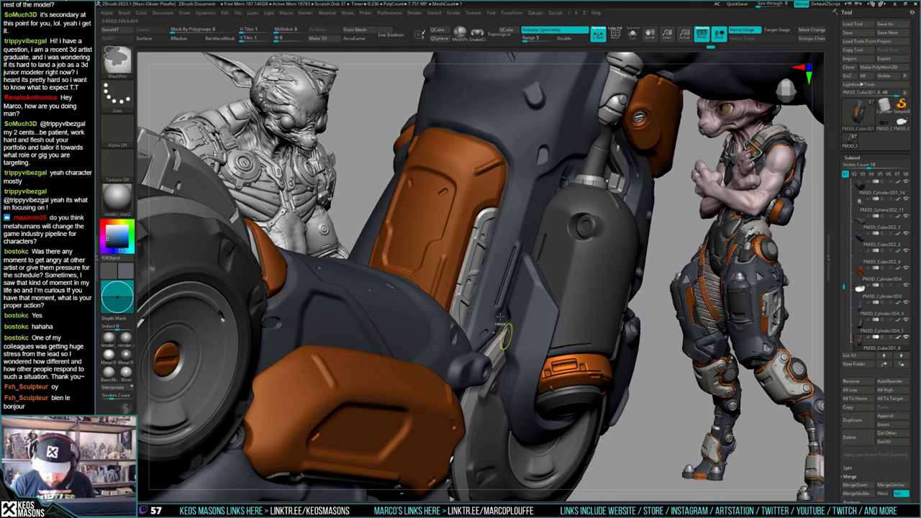
{"action": "key", "text": "shift"}
{"action": "mouse_move", "coordinate": [497, 357]}
{"action": "right_mouse_down"}
{"action": "mouse_move", "coordinate": [520, 352]}
{"action": "mouse_move", "coordinate": [550, 316]}
{"action": "mouse_move", "coordinate": [582, 350]}
{"action": "mouse_move", "coordinate": [576, 365]}
{"action": "mouse_move", "coordinate": [559, 336]}
{"action": "mouse_move", "coordinate": [570, 303]}
{"action": "mouse_move", "coordinate": [592, 318]}
{"action": "mouse_move", "coordinate": [560, 314]}
{"action": "mouse_move", "coordinate": [558, 344]}
{"action": "mouse_move", "coordinate": [559, 324]}
{"action": "mouse_move", "coordinate": [537, 317]}
{"action": "right_mouse_up"}
{"action": "left_click", "coordinate": [550, 326], "text": "alt"}
{"action": "key", "text": "space"}
{"action": "left_click", "coordinate": [611, 277]}
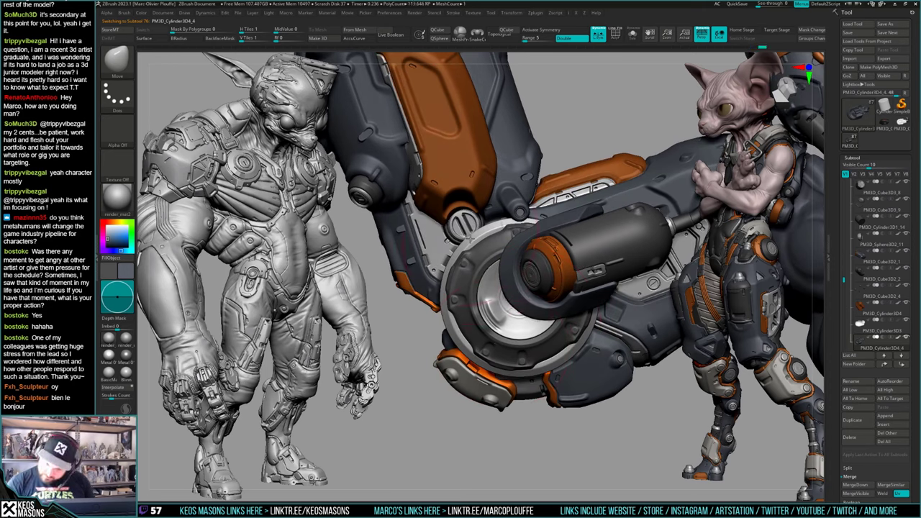
{"action": "key", "text": "ctrl+z"}
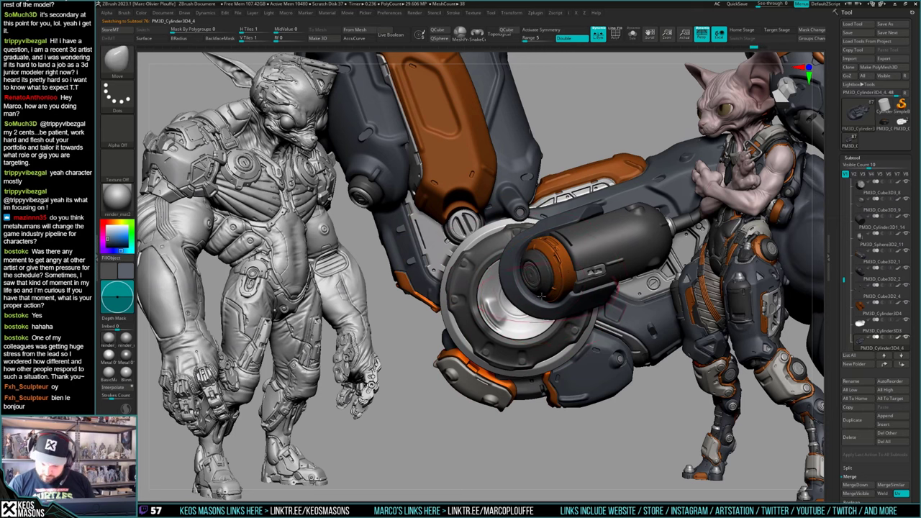
Step: Resize the Move brush and adjust the guard's curved end around the cylindrical housing
{"action": "key", "text": "space"}
{"action": "left_click_drag", "start_coordinate": [536, 319], "coordinate": [529, 319]}
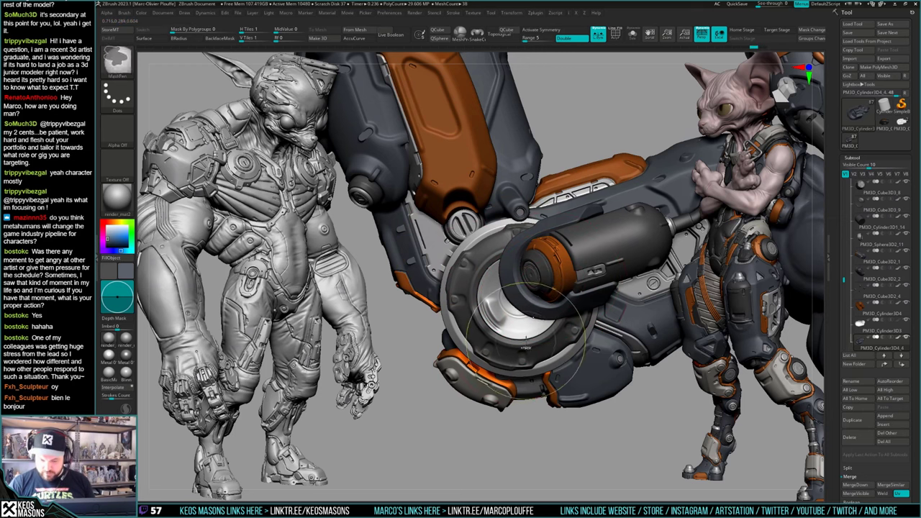
{"action": "key", "text": "space"}
{"action": "key", "text": "space"}
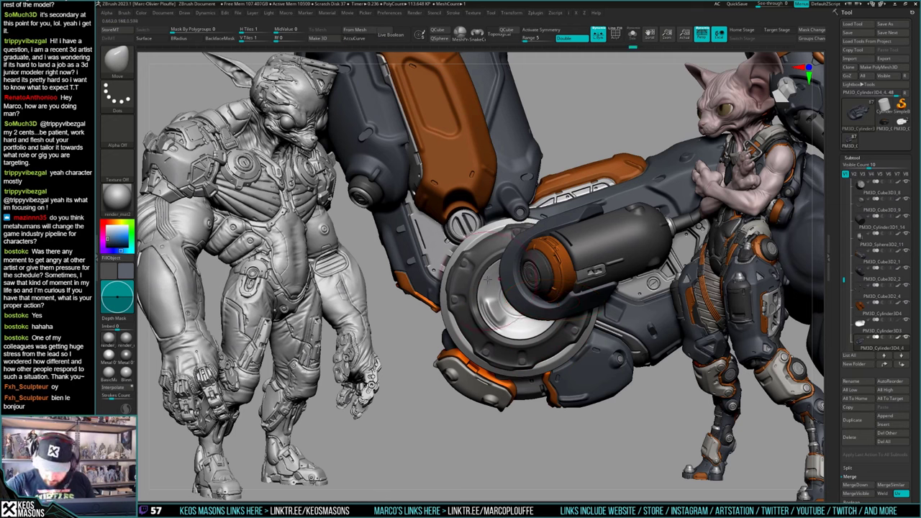
{"action": "key", "text": "space"}
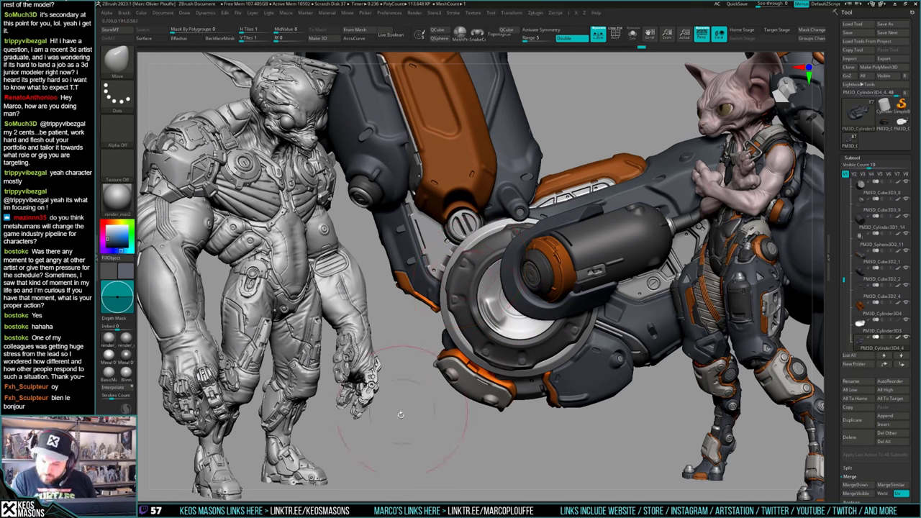
{"action": "mouse_move", "coordinate": [576, 332]}
{"action": "right_mouse_down"}
{"action": "mouse_move", "coordinate": [594, 303]}
{"action": "mouse_move", "coordinate": [539, 277]}
{"action": "right_mouse_up"}
{"action": "key", "text": "space"}
{"action": "left_click_drag", "start_coordinate": [529, 246], "coordinate": [524, 246]}
{"action": "mouse_move", "coordinate": [519, 249]}
{"action": "right_mouse_down"}
{"action": "mouse_move", "coordinate": [540, 260]}
{"action": "mouse_move", "coordinate": [584, 238]}
{"action": "right_mouse_up"}
Step: Switch to the Orb_Cracks brush, isolate the guard, and undo the recent strokes on it
{"action": "key", "text": "q"}
{"action": "left_click", "coordinate": [573, 260]}
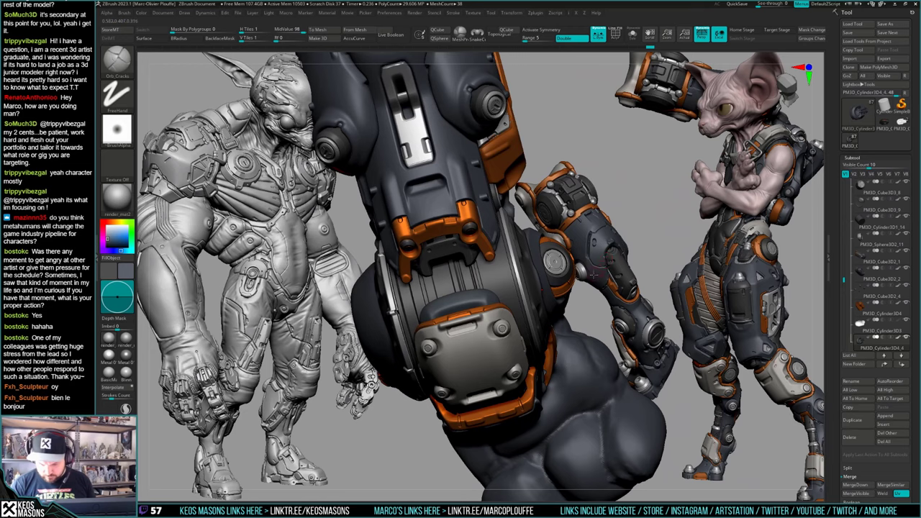
{"action": "right_click_drag", "start_coordinate": [584, 302], "coordinate": [579, 293]}
{"action": "key", "text": "ctrl+z"}
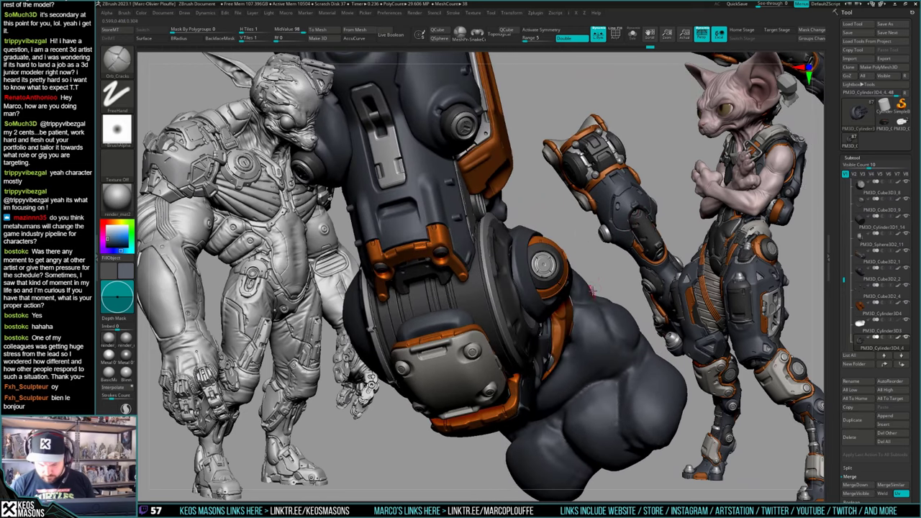
{"action": "key", "text": "ctrl+z"}
{"action": "key", "text": "ctrl+z"}
{"action": "key", "text": "ctrl+z"}
{"action": "key", "text": "ctrl+z"}
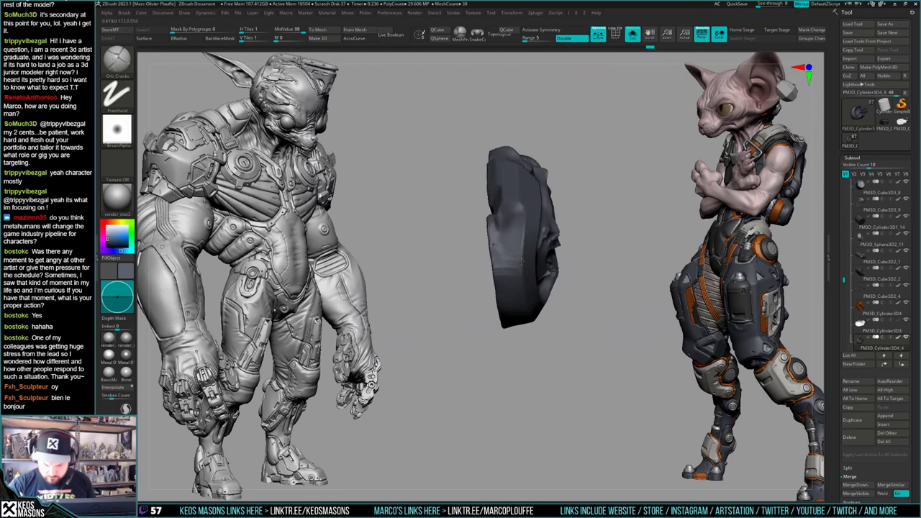
{"action": "key", "text": "ctrl+z"}
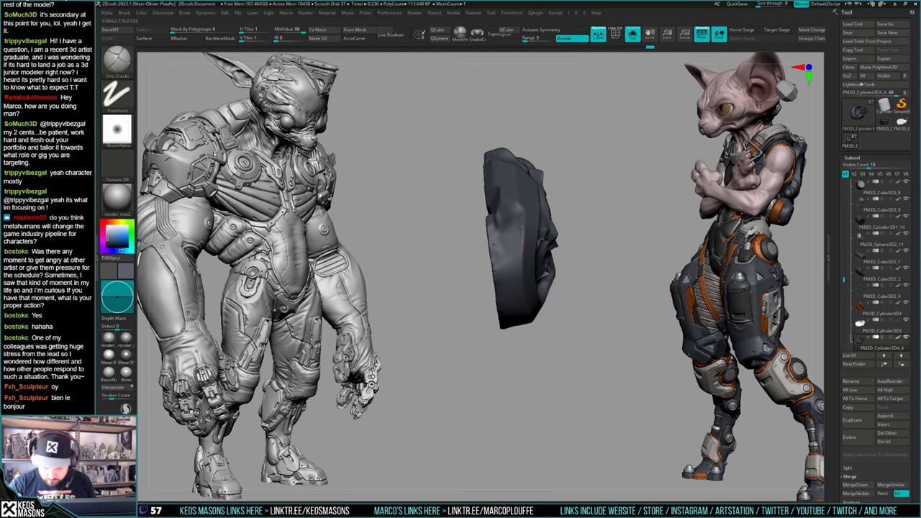
Step: Carve a lengthwise line along the guard's outer face with Orb_Cracks, undoing and redrawing the first stroke
{"action": "right_click_drag", "start_coordinate": [521, 229], "coordinate": [520, 234]}
{"action": "key", "text": "F3"}
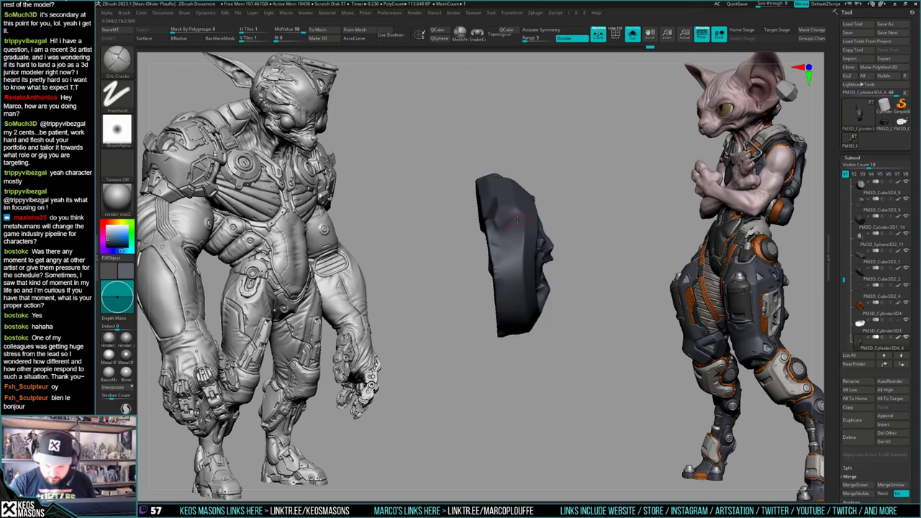
{"action": "left_click_drag", "start_coordinate": [516, 243], "coordinate": [517, 279]}
{"action": "key", "text": "ctrl+z"}
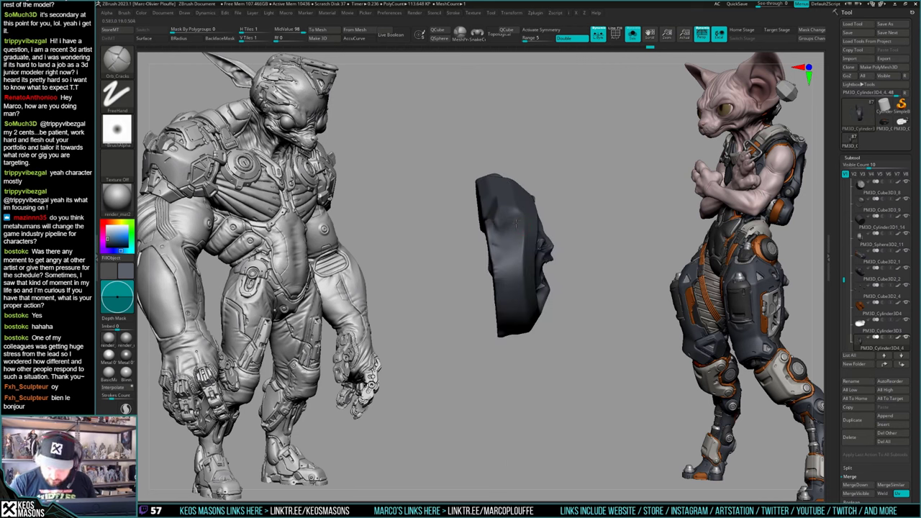
{"action": "left_click_drag", "start_coordinate": [517, 222], "coordinate": [518, 304]}
Step: Continue the carved line around the guard's curved side and smooth the surface beside it
{"action": "right_click_drag", "start_coordinate": [522, 329], "coordinate": [519, 194]}
{"action": "right_click_drag", "start_coordinate": [525, 347], "coordinate": [524, 310]}
{"action": "key", "text": "shift+s"}
{"action": "key", "text": "shift+s"}
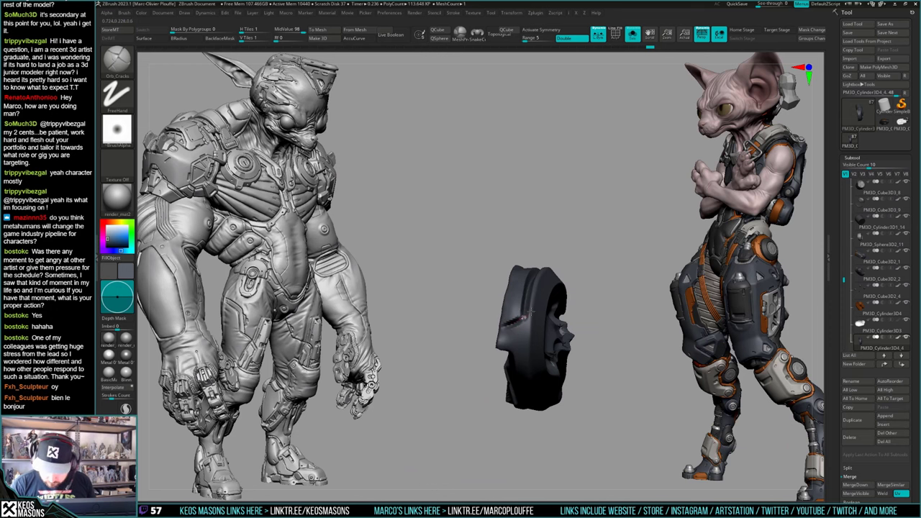
{"action": "key", "text": "shift+s"}
{"action": "mouse_move", "coordinate": [544, 284]}
{"action": "right_mouse_down"}
{"action": "mouse_move", "coordinate": [560, 300]}
{"action": "mouse_move", "coordinate": [523, 308]}
{"action": "mouse_move", "coordinate": [531, 306]}
{"action": "right_mouse_up"}
{"action": "key", "text": "shift+s"}
Step: Build up the guard's outer face beside the carved line with ClayBuildup and smooth the result
{"action": "key", "text": "space"}
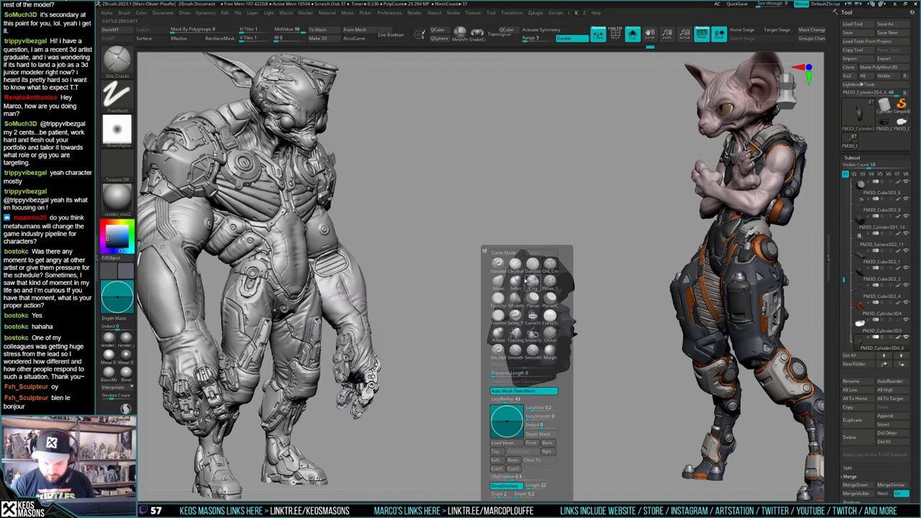
{"action": "left_click", "coordinate": [532, 285]}
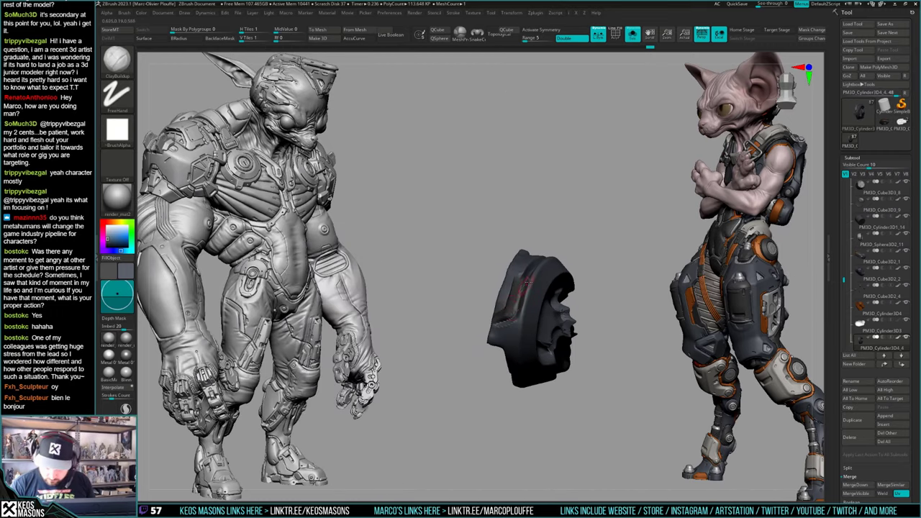
{"action": "key", "text": "space"}
{"action": "left_click", "coordinate": [560, 311]}
{"action": "left_click_drag", "start_coordinate": [527, 282], "coordinate": [510, 309], "text": "shift"}
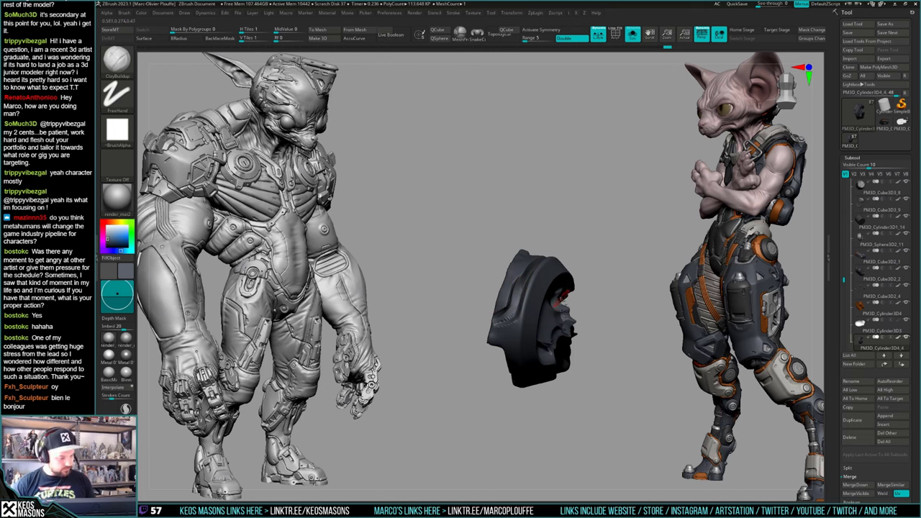
Step: Show the full mechanical arm again and add a new sculpting layer to the guard
{"action": "key", "text": "shift+alt+s"}
{"action": "mouse_move", "coordinate": [562, 298]}
{"action": "right_mouse_down"}
{"action": "mouse_move", "coordinate": [568, 291]}
{"action": "mouse_move", "coordinate": [580, 316]}
{"action": "mouse_move", "coordinate": [584, 282]}
{"action": "mouse_move", "coordinate": [628, 260]}
{"action": "mouse_move", "coordinate": [576, 261]}
{"action": "mouse_move", "coordinate": [549, 331]}
{"action": "mouse_move", "coordinate": [530, 338]}
{"action": "mouse_move", "coordinate": [563, 306]}
{"action": "mouse_move", "coordinate": [510, 342]}
{"action": "mouse_move", "coordinate": [524, 364]}
{"action": "mouse_move", "coordinate": [593, 286]}
{"action": "mouse_move", "coordinate": [557, 329]}
{"action": "mouse_move", "coordinate": [551, 372]}
{"action": "mouse_move", "coordinate": [557, 324]}
{"action": "right_mouse_up"}
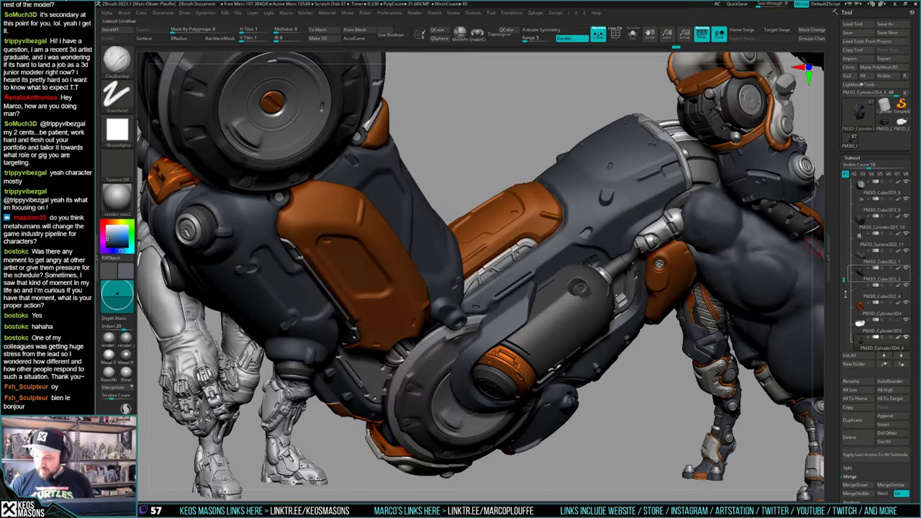
{"action": "left_click_drag", "start_coordinate": [843, 496], "coordinate": [842, 119]}
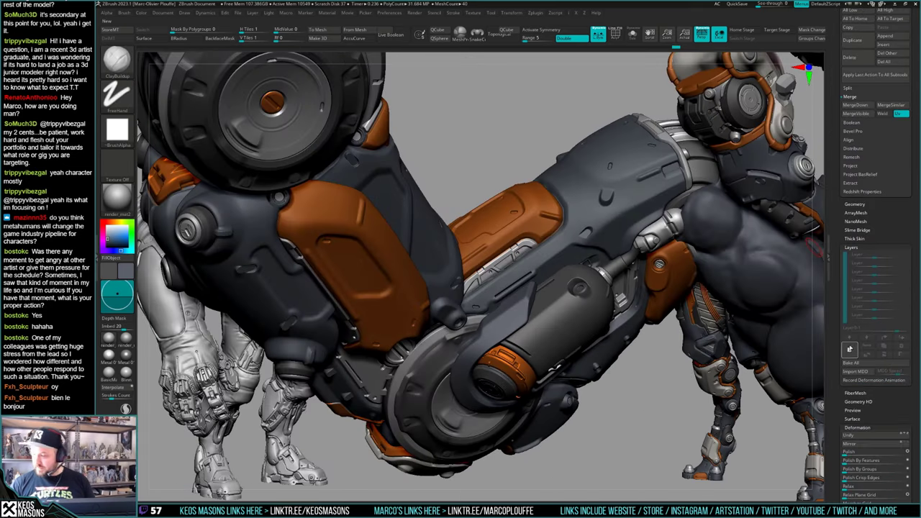
{"action": "left_click", "coordinate": [849, 349]}
Step: Work the guard's edge beside the cylindrical housing with the Standard brush, smooth it and undo the last change
{"action": "right_click_drag", "start_coordinate": [568, 344], "coordinate": [592, 329], "text": "alt"}
{"action": "key", "text": "space"}
{"action": "left_click", "coordinate": [566, 264]}
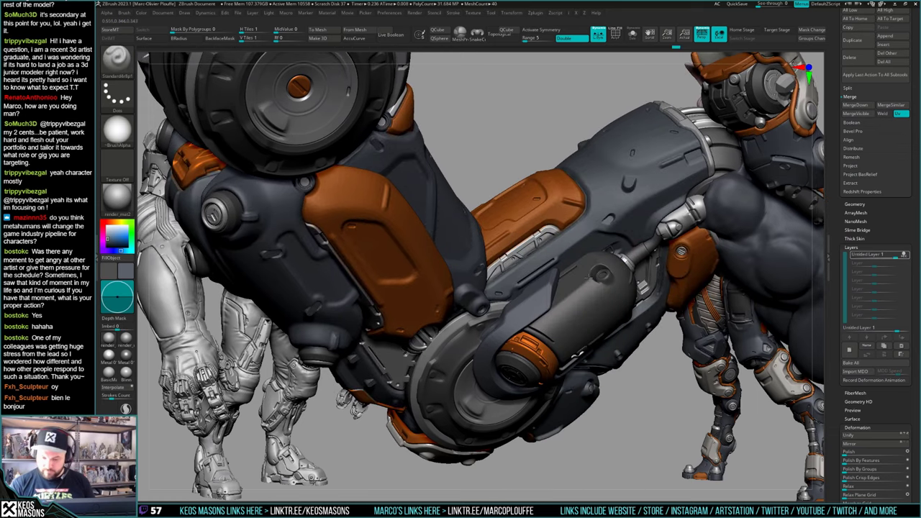
{"action": "key", "text": "space"}
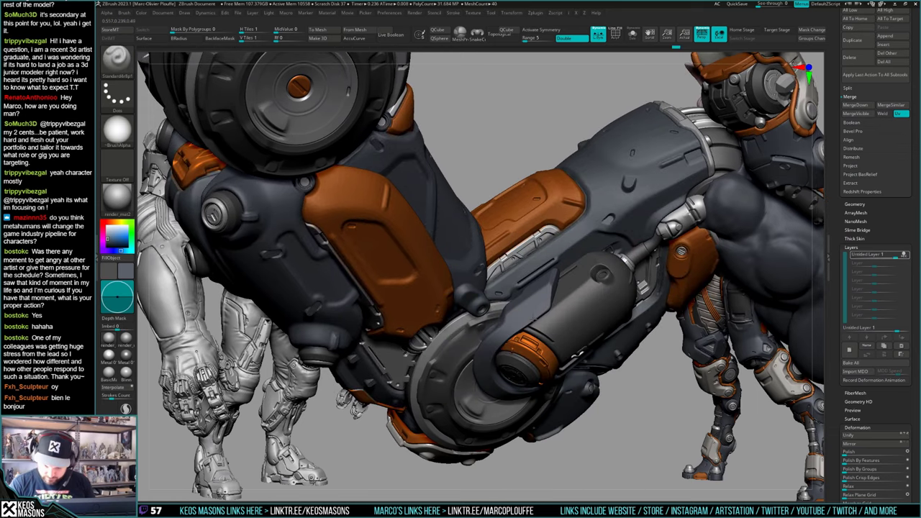
{"action": "left_click_drag", "start_coordinate": [551, 303], "coordinate": [531, 321], "text": "shift"}
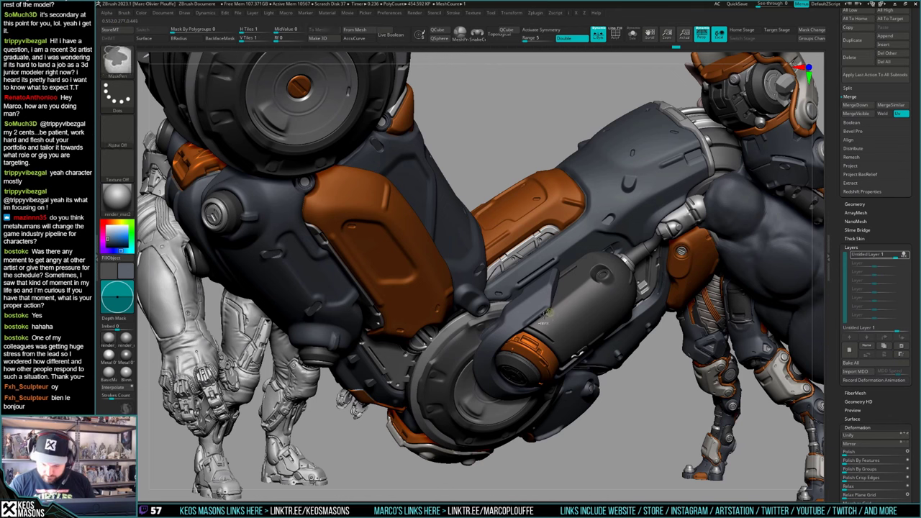
{"action": "right_click_drag", "start_coordinate": [532, 327], "coordinate": [612, 328]}
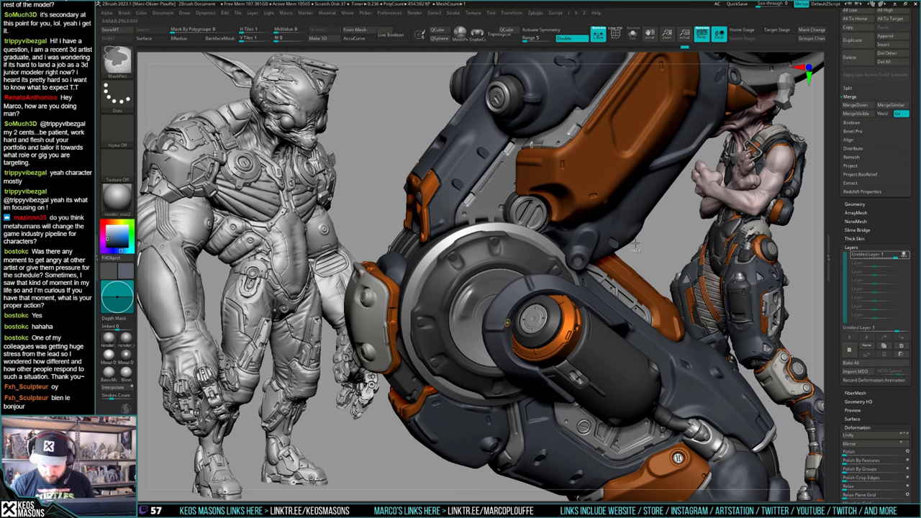
{"action": "key", "text": "ctrl+z"}
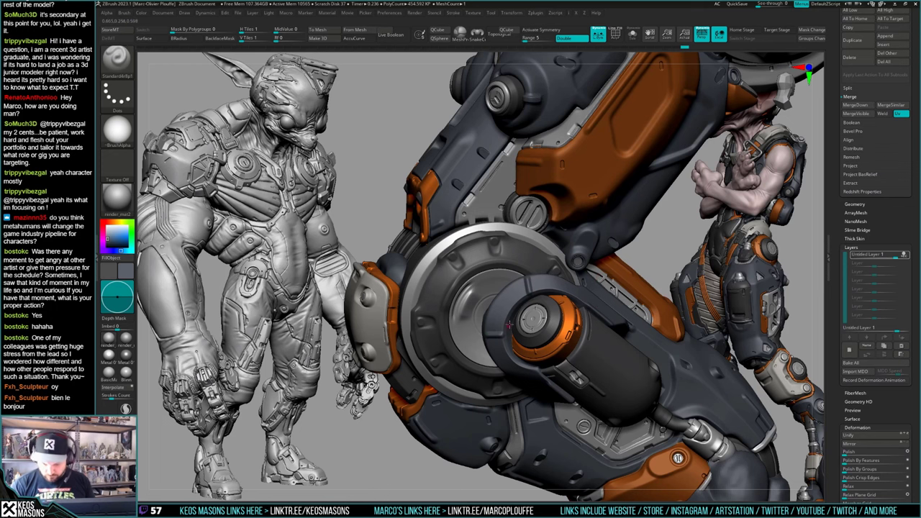
Step: Compare the guard with its sculpting layer turned off and on, and bake the layer into the mesh
{"action": "right_click_drag", "start_coordinate": [510, 325], "coordinate": [504, 268], "text": "ctrl"}
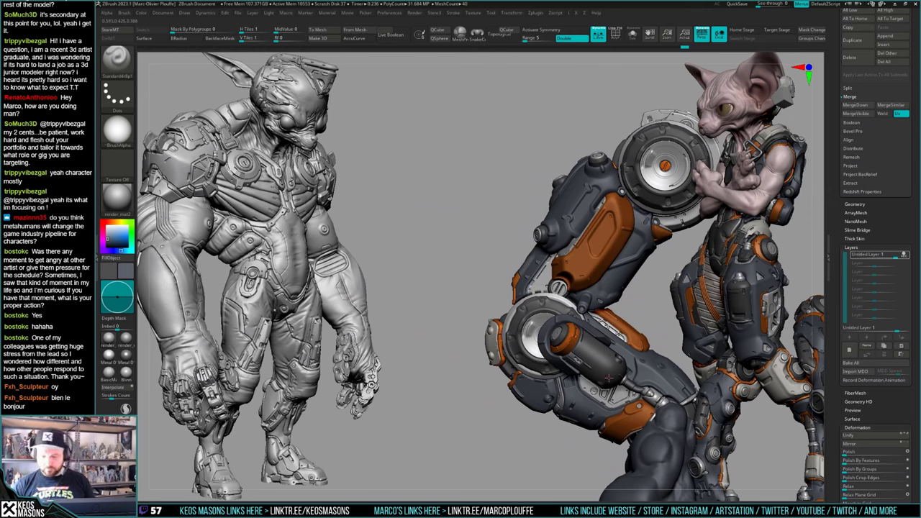
{"action": "scroll", "coordinate": [609, 377], "scroll_direction": "up", "scroll_amount": 5}
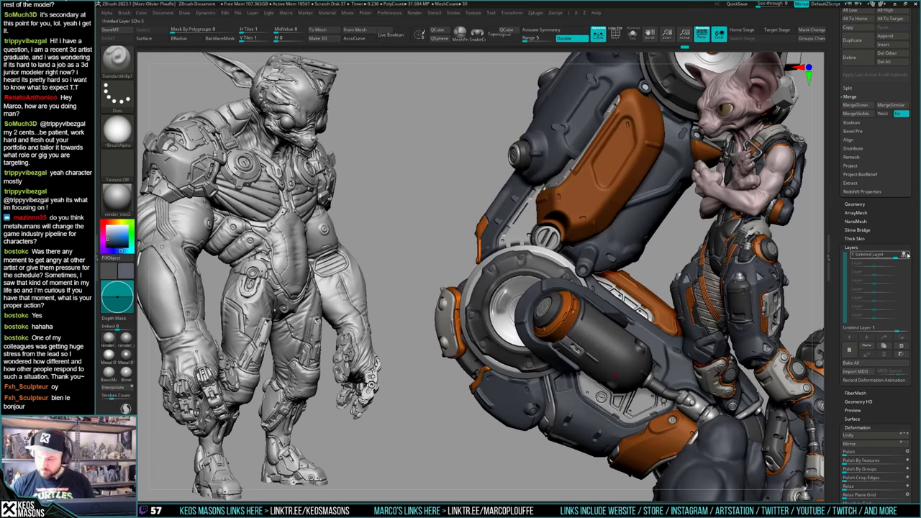
{"action": "left_click", "coordinate": [905, 256]}
{"action": "left_click", "coordinate": [906, 255]}
{"action": "left_click", "coordinate": [906, 256]}
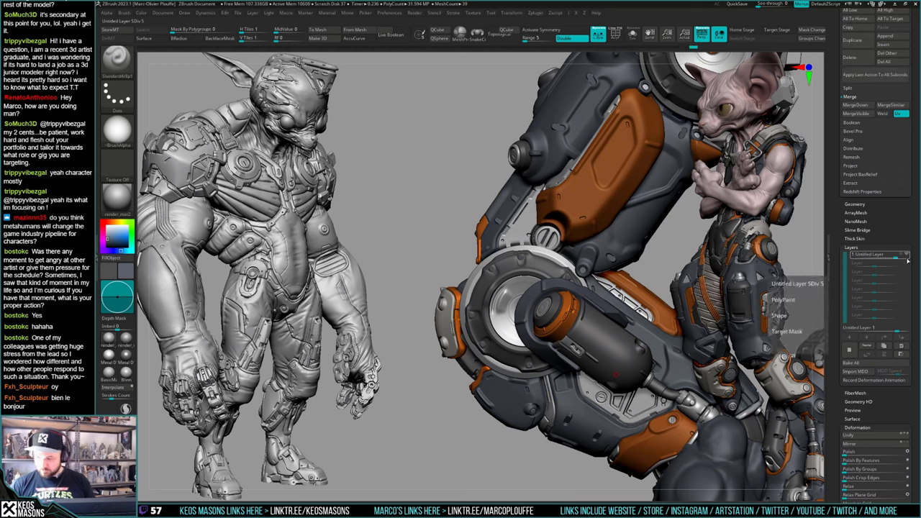
{"action": "key", "text": "ctrl"}
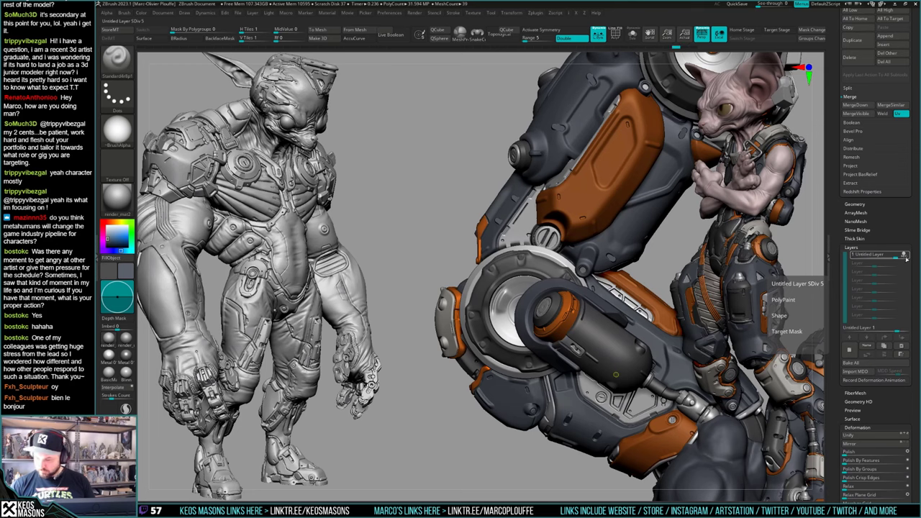
Step: Adjust the guard's shape around the cylindrical housing with the Move brush
{"action": "key", "text": "space"}
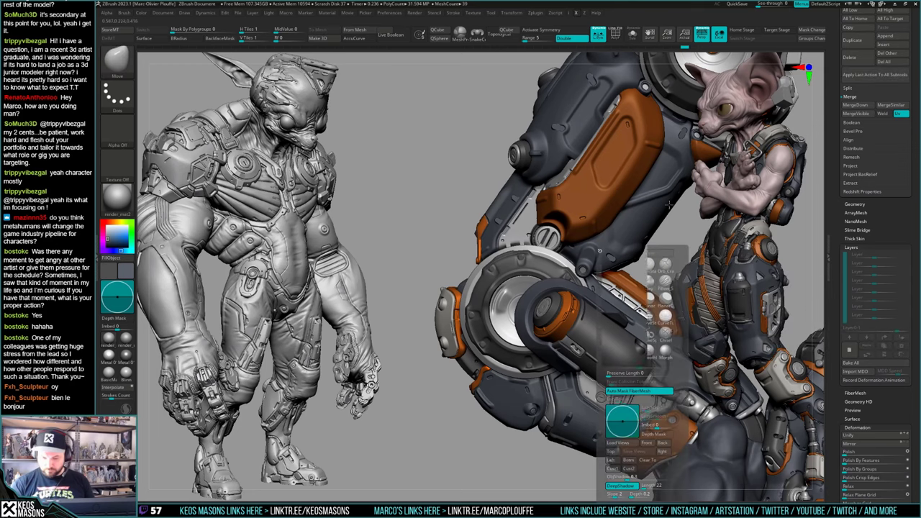
{"action": "right_click", "coordinate": [598, 253]}
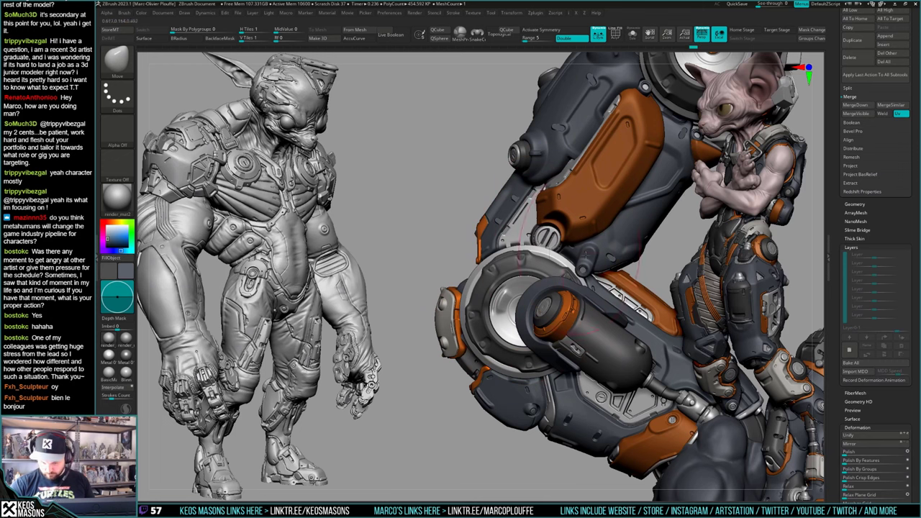
{"action": "mouse_move", "coordinate": [583, 309]}
{"action": "right_mouse_down"}
{"action": "mouse_move", "coordinate": [623, 311]}
{"action": "mouse_move", "coordinate": [616, 327]}
{"action": "mouse_move", "coordinate": [586, 314]}
{"action": "mouse_move", "coordinate": [598, 329]}
{"action": "mouse_move", "coordinate": [569, 314]}
{"action": "right_mouse_up"}
{"action": "right_click", "coordinate": [568, 313]}
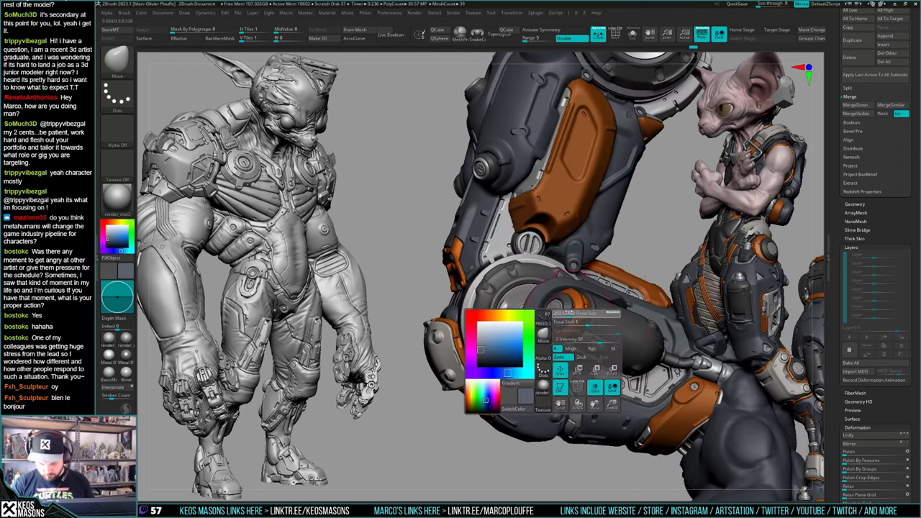
{"action": "key", "text": "space"}
{"action": "right_click_drag", "start_coordinate": [548, 259], "coordinate": [551, 285], "text": "ctrl"}
Step: Refine the guard's rounded end around the orange ring with the Standard brush at Z Intensity 23
{"action": "key", "text": "space"}
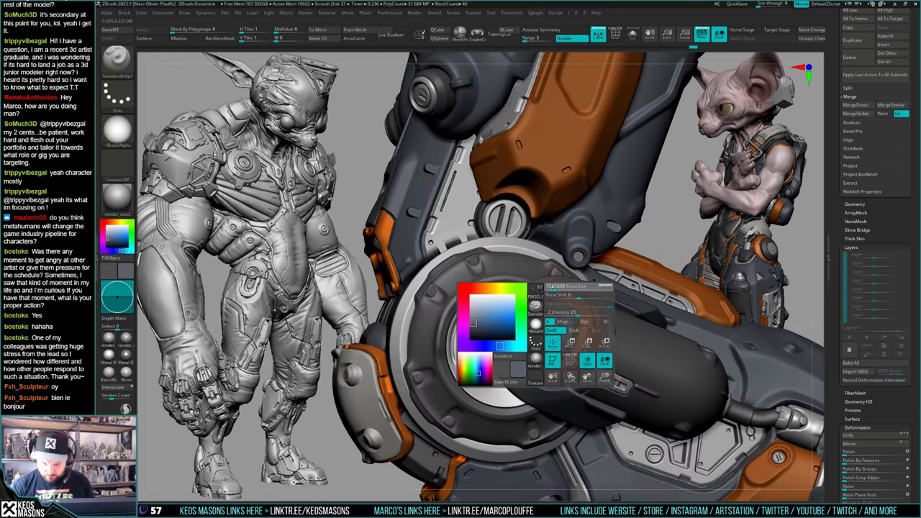
{"action": "right_click", "coordinate": [514, 404]}
{"action": "right_click_drag", "start_coordinate": [529, 349], "coordinate": [511, 378]}
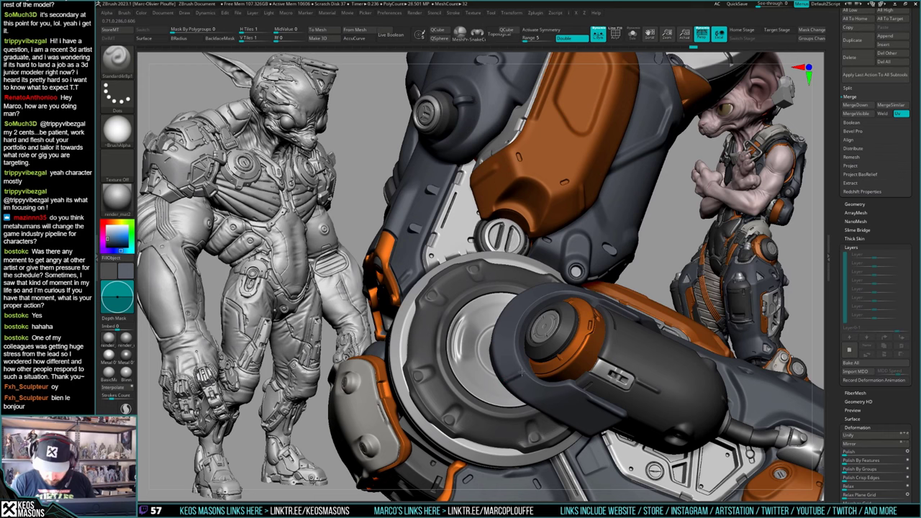
{"action": "right_click_drag", "start_coordinate": [548, 352], "coordinate": [557, 267]}
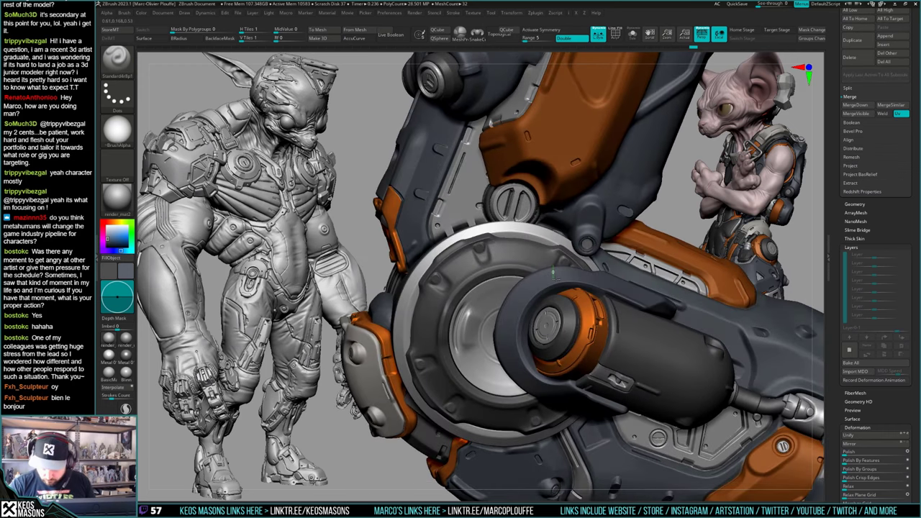
{"action": "left_click", "coordinate": [561, 268], "text": "alt"}
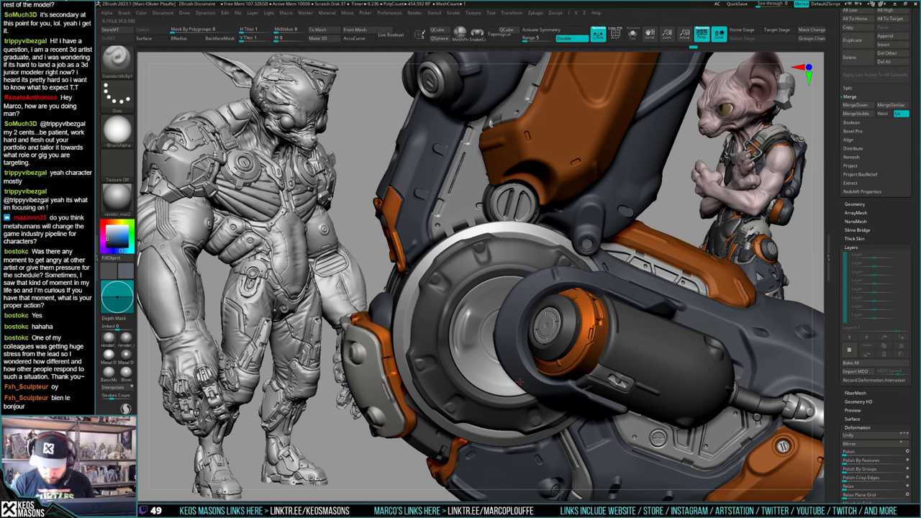
{"action": "mouse_move", "coordinate": [525, 380]}
{"action": "right_mouse_down", "text": "ctrl"}
{"action": "mouse_move", "coordinate": [527, 328]}
{"action": "mouse_move", "coordinate": [634, 313]}
{"action": "mouse_move", "coordinate": [536, 323]}
{"action": "mouse_move", "coordinate": [551, 316]}
{"action": "mouse_move", "coordinate": [519, 330]}
{"action": "mouse_move", "coordinate": [593, 357]}
{"action": "mouse_move", "coordinate": [610, 348]}
{"action": "mouse_move", "coordinate": [600, 369]}
{"action": "right_mouse_up", "text": "ctrl"}
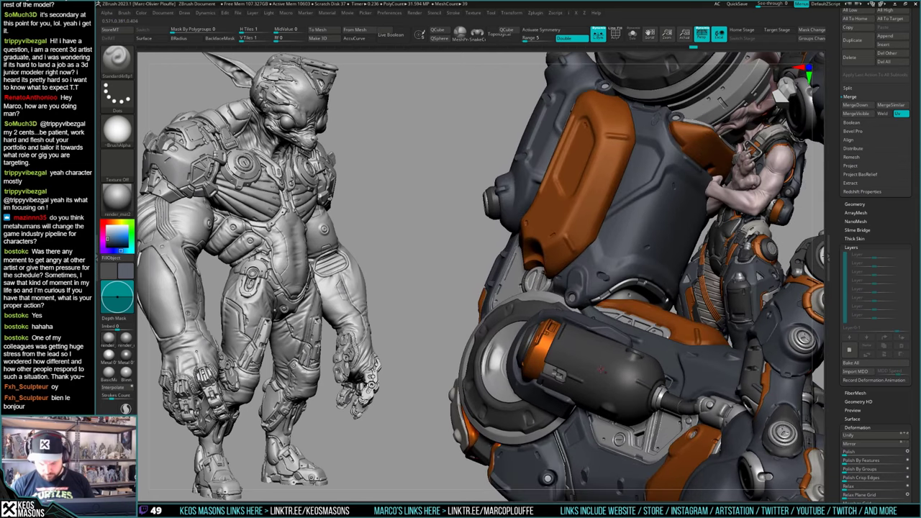
Step: Nudge the guard's curved end with the Move brush at a draw size of about 278, undoing the stray change
{"action": "key", "text": "b"}
{"action": "left_click", "coordinate": [578, 265]}
{"action": "key", "text": "space"}
{"action": "left_click_drag", "start_coordinate": [529, 321], "coordinate": [534, 320]}
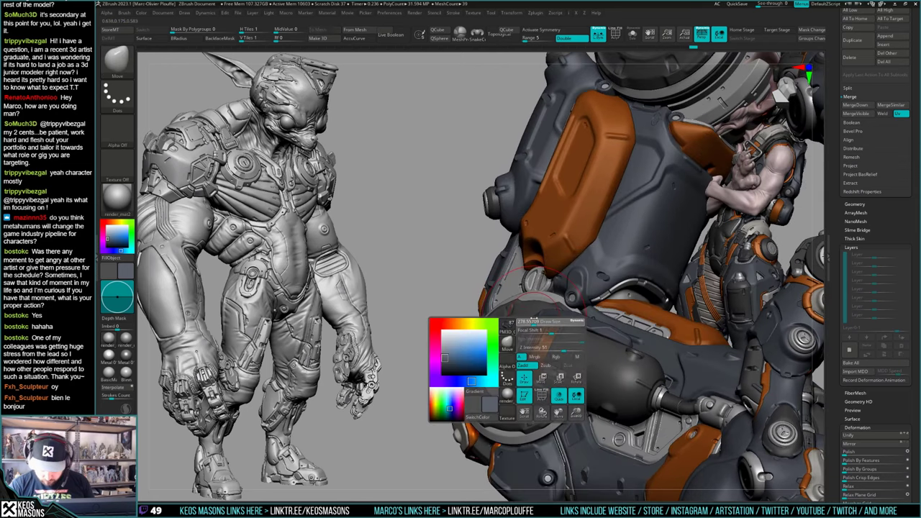
{"action": "key", "text": "space"}
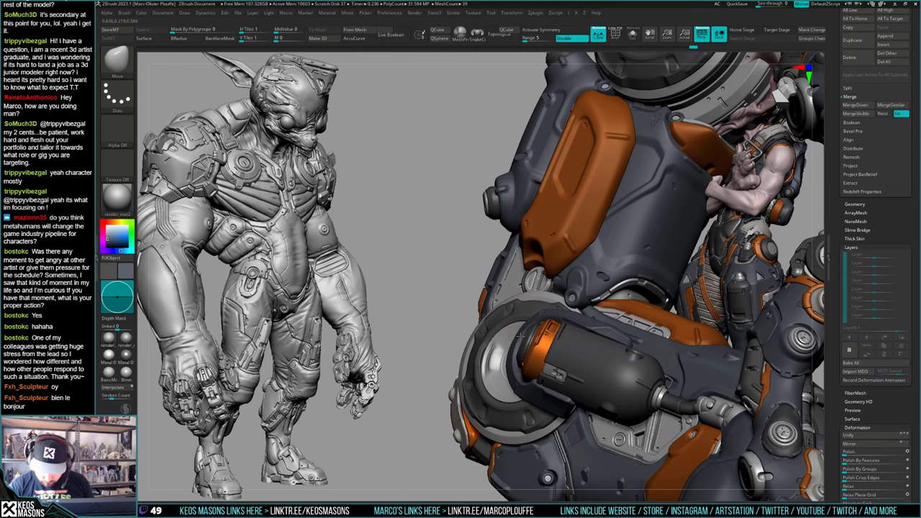
{"action": "key", "text": "space"}
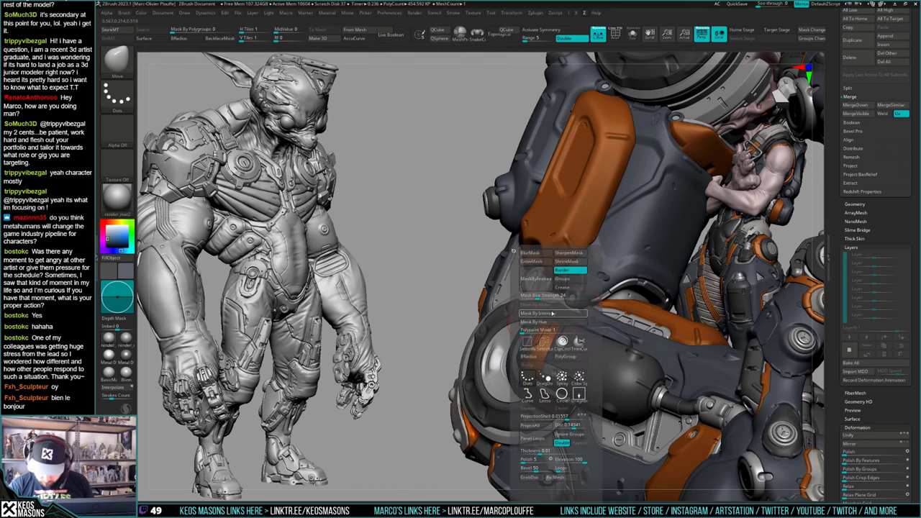
{"action": "left_click_drag", "start_coordinate": [550, 314], "coordinate": [554, 314]}
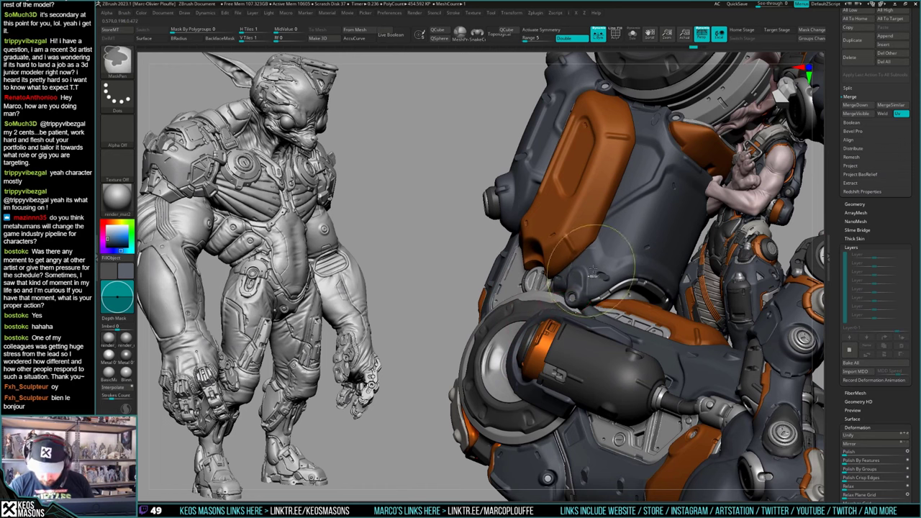
{"action": "key", "text": "ctrl+z"}
{"action": "left_click_drag", "start_coordinate": [525, 333], "coordinate": [523, 334]}
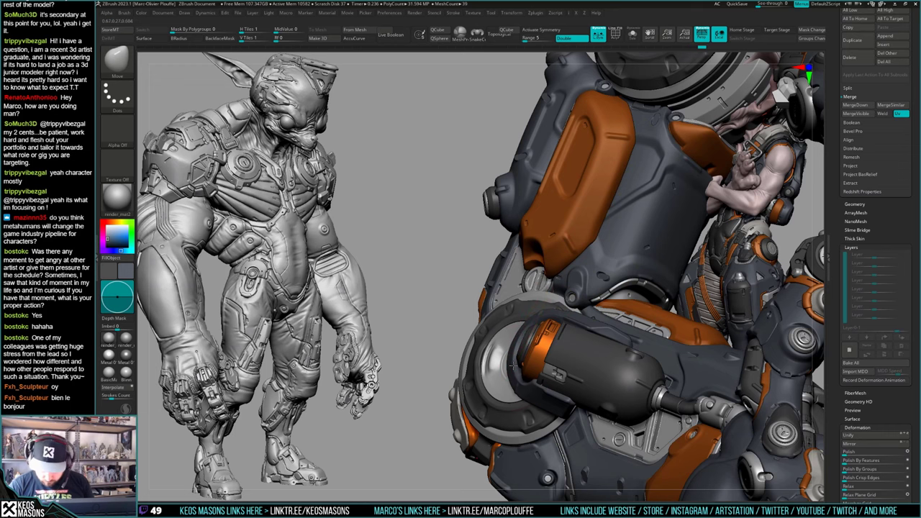
Step: Stamp a small pill-shaped slot onto the guard's flat outer face with the DragDot alpha brush
{"action": "mouse_move", "coordinate": [679, 268]}
{"action": "left_mouse_down"}
{"action": "mouse_move", "coordinate": [568, 270]}
{"action": "mouse_move", "coordinate": [620, 273]}
{"action": "mouse_move", "coordinate": [603, 276]}
{"action": "left_mouse_up"}
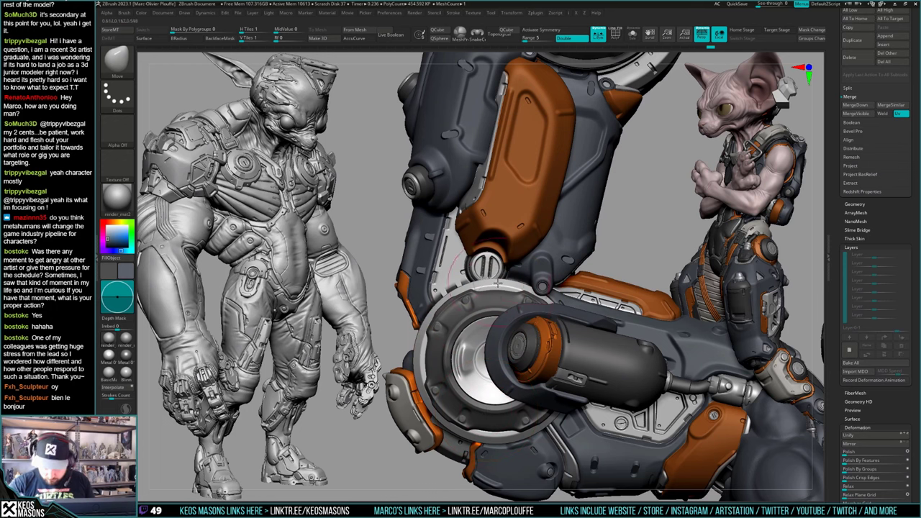
{"action": "right_click_drag", "start_coordinate": [502, 300], "coordinate": [511, 216], "text": "ctrl"}
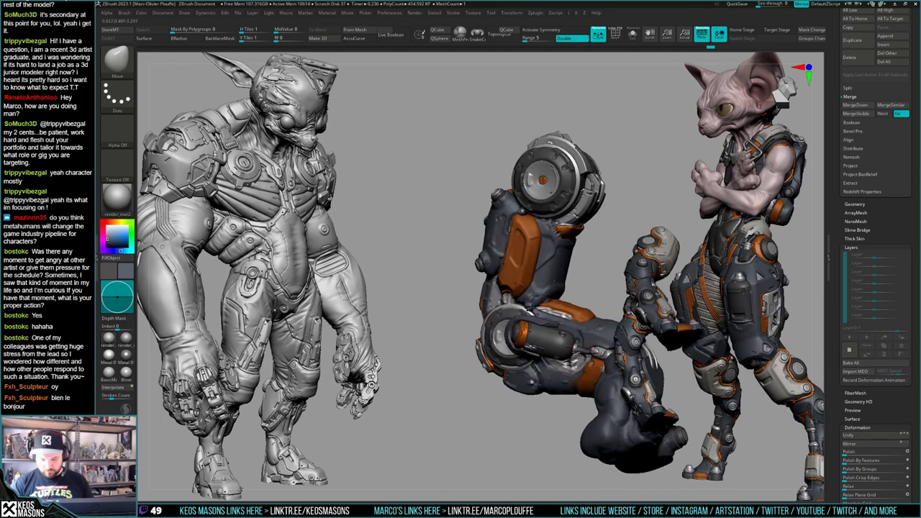
{"action": "mouse_move", "coordinate": [528, 339]}
{"action": "right_mouse_down"}
{"action": "mouse_move", "coordinate": [592, 352]}
{"action": "mouse_move", "coordinate": [558, 328]}
{"action": "mouse_move", "coordinate": [567, 376]}
{"action": "mouse_move", "coordinate": [559, 392]}
{"action": "right_mouse_up"}
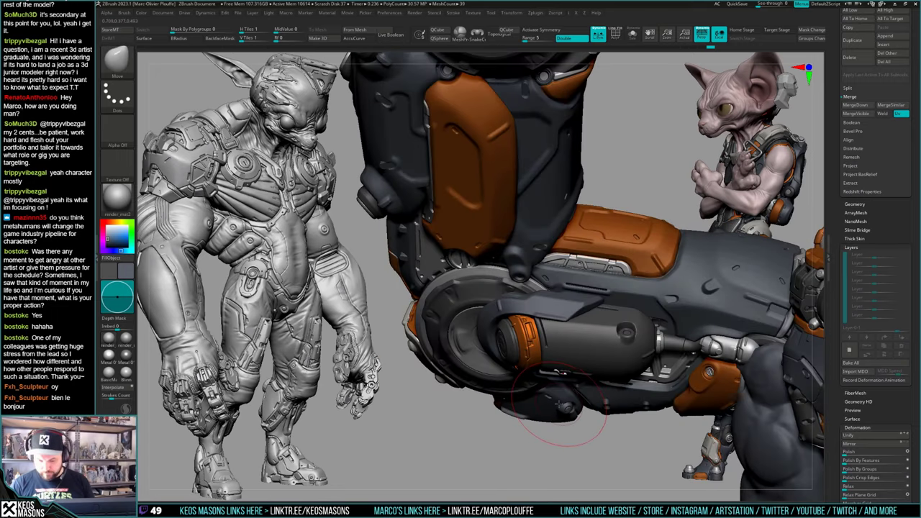
{"action": "key", "text": "space"}
{"action": "left_click", "coordinate": [569, 335]}
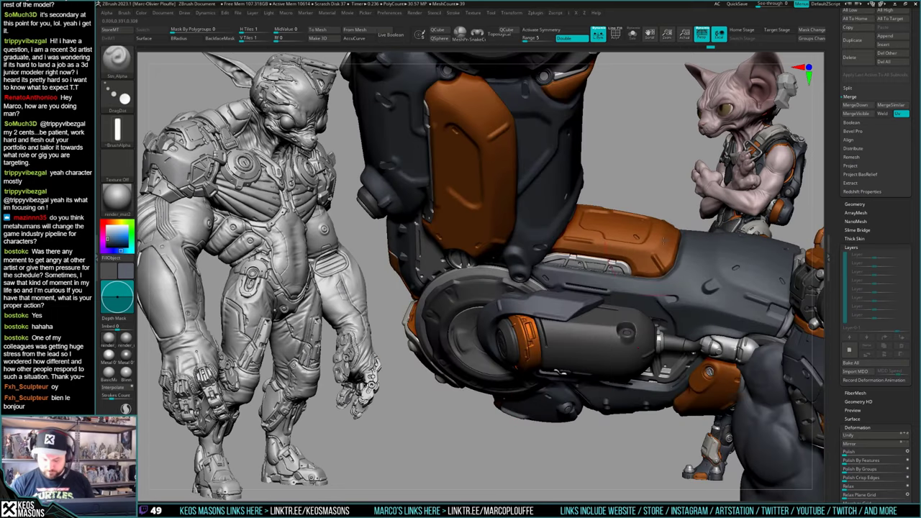
{"action": "mouse_move", "coordinate": [569, 336]}
{"action": "right_mouse_down"}
{"action": "mouse_move", "coordinate": [598, 298]}
{"action": "mouse_move", "coordinate": [581, 341]}
{"action": "mouse_move", "coordinate": [591, 371]}
{"action": "mouse_move", "coordinate": [594, 326]}
{"action": "right_mouse_up"}
{"action": "key", "text": "F4"}
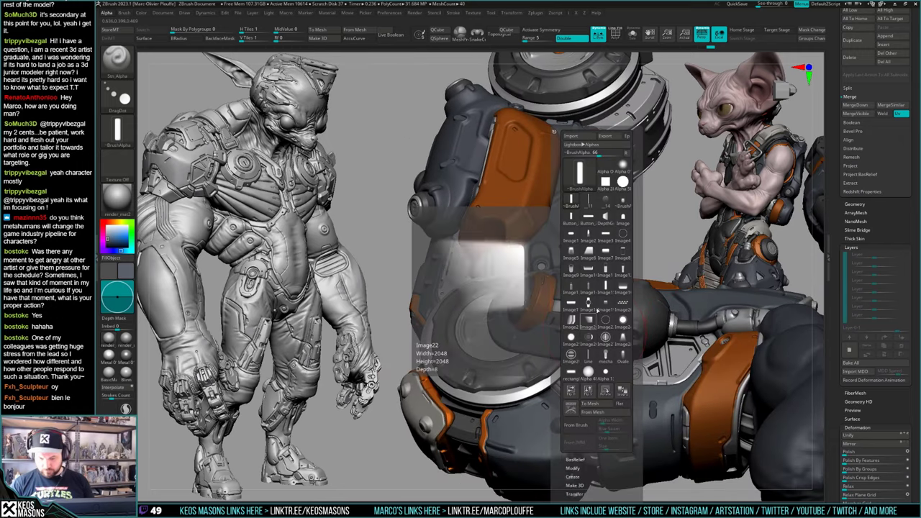
{"action": "left_click", "coordinate": [588, 252]}
{"action": "key", "text": "space"}
{"action": "left_click_drag", "start_coordinate": [643, 251], "coordinate": [633, 252]}
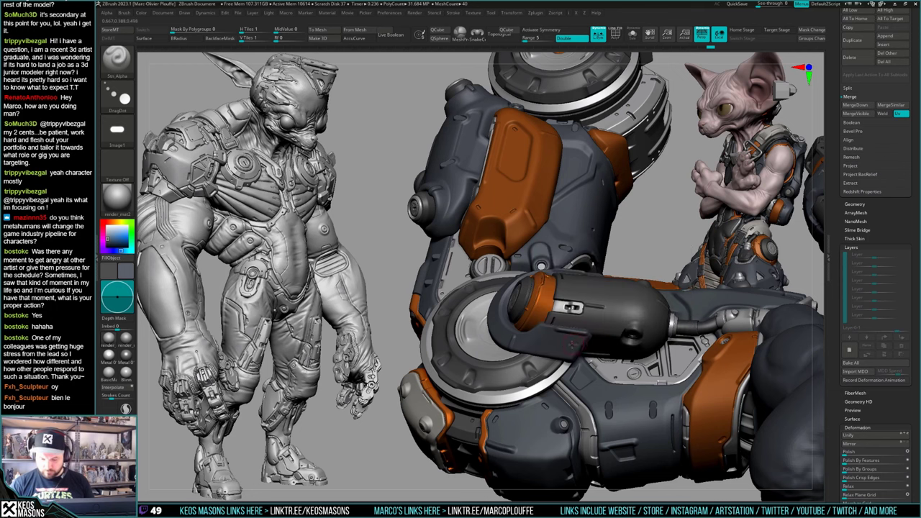
{"action": "mouse_move", "coordinate": [573, 317]}
{"action": "right_mouse_down", "text": "ctrl"}
{"action": "mouse_move", "coordinate": [570, 348]}
{"action": "mouse_move", "coordinate": [621, 239]}
{"action": "mouse_move", "coordinate": [694, 237]}
{"action": "right_mouse_up", "text": "ctrl"}
{"action": "left_click", "coordinate": [628, 235]}
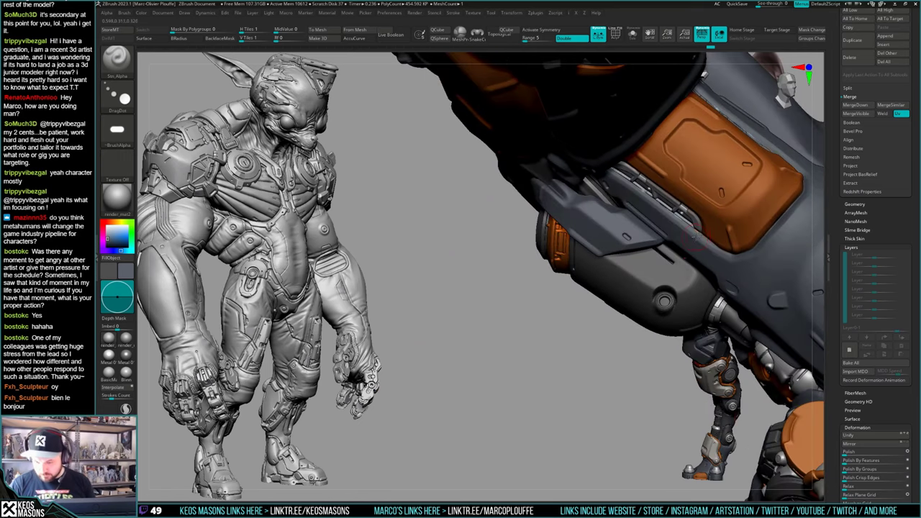
Step: Choose a different alpha and stamp a small notch detail onto the guard's rounded end
{"action": "right_click_drag", "start_coordinate": [643, 269], "coordinate": [680, 325]}
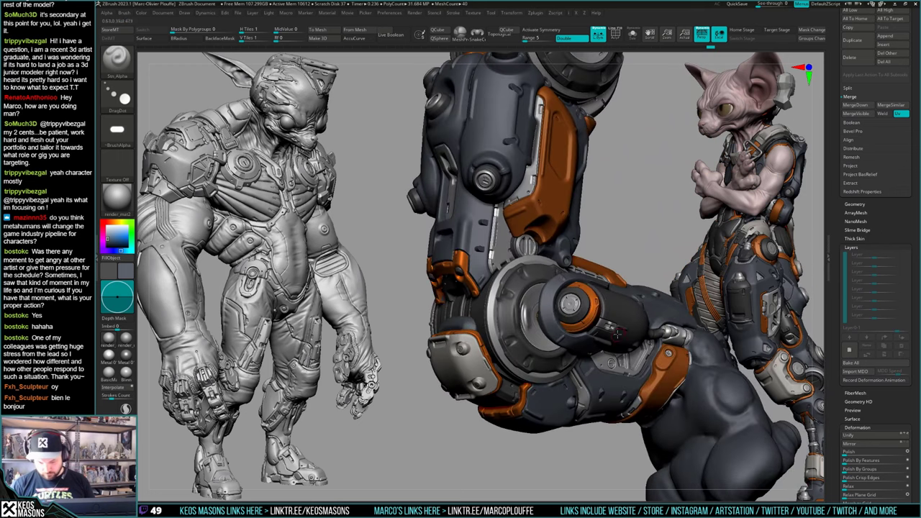
{"action": "right_click_drag", "start_coordinate": [553, 317], "coordinate": [553, 353], "text": "ctrl"}
{"action": "key", "text": "F4"}
{"action": "left_click", "coordinate": [569, 307]}
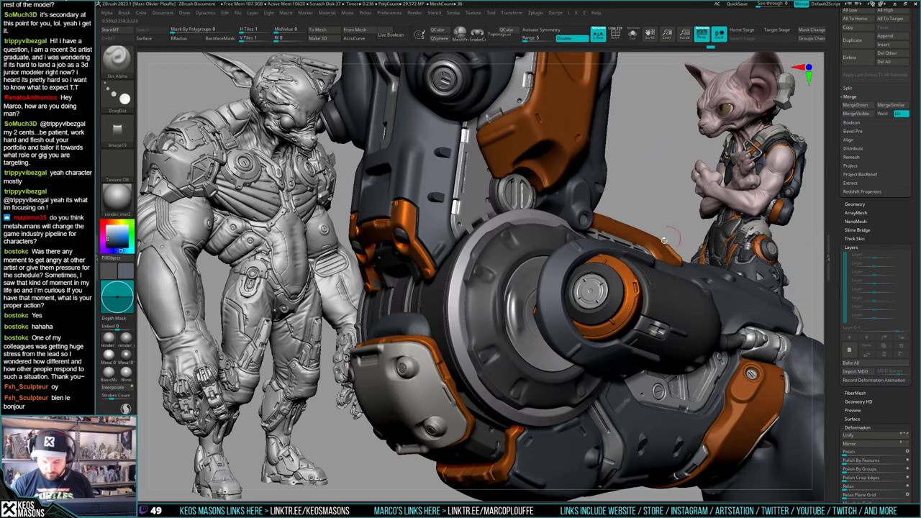
{"action": "right_click", "coordinate": [548, 321]}
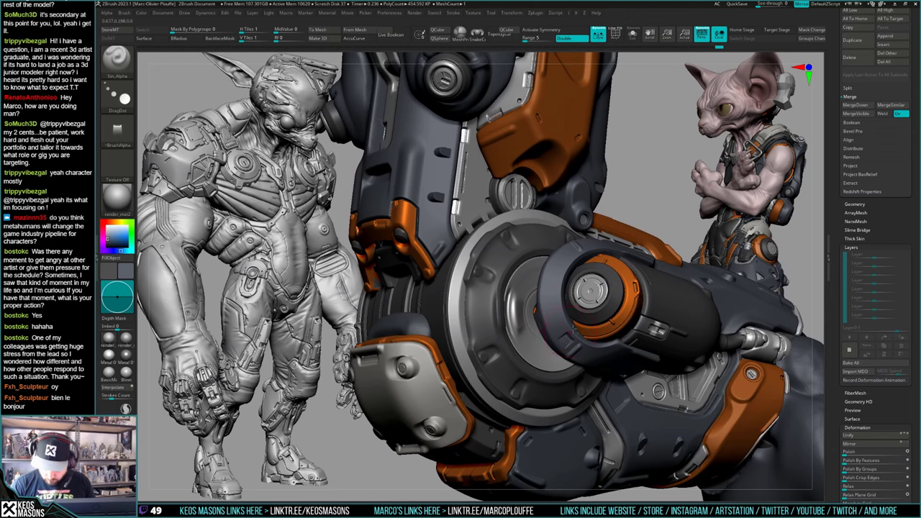
{"action": "right_click_drag", "start_coordinate": [602, 315], "coordinate": [571, 264]}
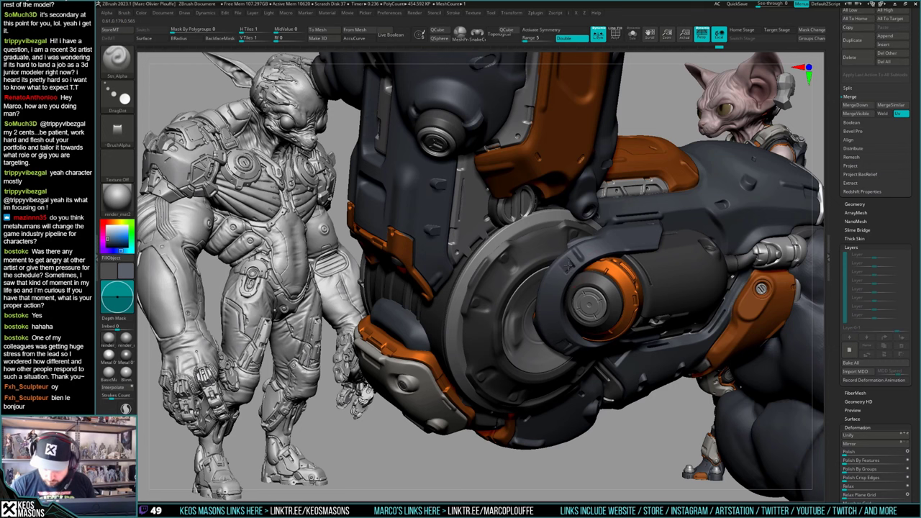
Step: Switch to the ClayBuildup brush, make the rounded forearm cylinder the active subtool and hide the legs folder
{"action": "mouse_move", "coordinate": [588, 293]}
{"action": "right_mouse_down", "text": "ctrl"}
{"action": "mouse_move", "coordinate": [592, 316]}
{"action": "mouse_move", "coordinate": [610, 336]}
{"action": "mouse_move", "coordinate": [611, 274]}
{"action": "mouse_move", "coordinate": [612, 297]}
{"action": "mouse_move", "coordinate": [615, 261]}
{"action": "mouse_move", "coordinate": [617, 282]}
{"action": "mouse_move", "coordinate": [624, 266]}
{"action": "mouse_move", "coordinate": [616, 380]}
{"action": "mouse_move", "coordinate": [613, 313]}
{"action": "mouse_move", "coordinate": [614, 361]}
{"action": "mouse_move", "coordinate": [609, 343]}
{"action": "mouse_move", "coordinate": [621, 351]}
{"action": "right_mouse_up", "text": "ctrl"}
{"action": "key", "text": "space"}
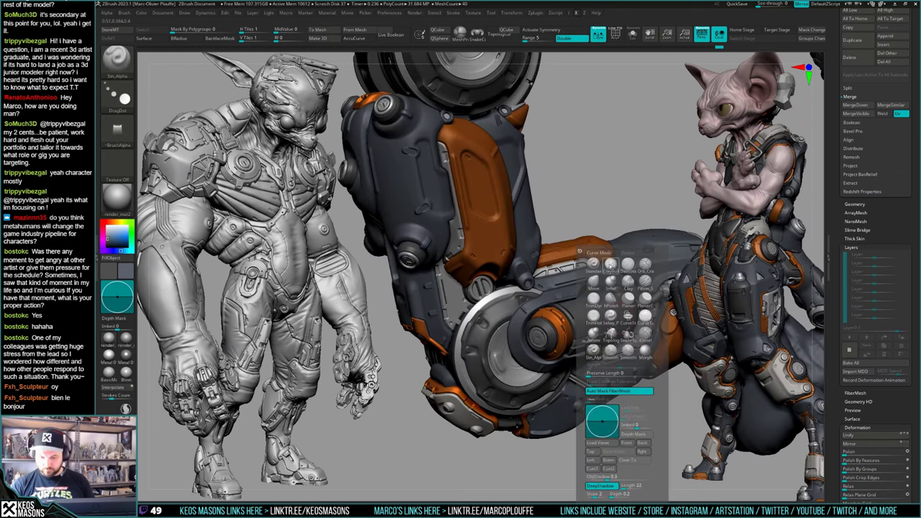
{"action": "left_click", "coordinate": [627, 317]}
{"action": "mouse_move", "coordinate": [633, 144]}
{"action": "right_mouse_down", "text": "ctrl"}
{"action": "mouse_move", "coordinate": [656, 329]}
{"action": "mouse_move", "coordinate": [559, 382]}
{"action": "mouse_move", "coordinate": [533, 330]}
{"action": "mouse_move", "coordinate": [611, 356]}
{"action": "mouse_move", "coordinate": [596, 331]}
{"action": "mouse_move", "coordinate": [609, 308]}
{"action": "mouse_move", "coordinate": [615, 335]}
{"action": "mouse_move", "coordinate": [614, 327]}
{"action": "right_mouse_up", "text": "ctrl"}
{"action": "left_click", "coordinate": [606, 304], "text": "alt"}
{"action": "left_click_drag", "start_coordinate": [912, 151], "coordinate": [913, 353]}
{"action": "left_click", "coordinate": [906, 234]}
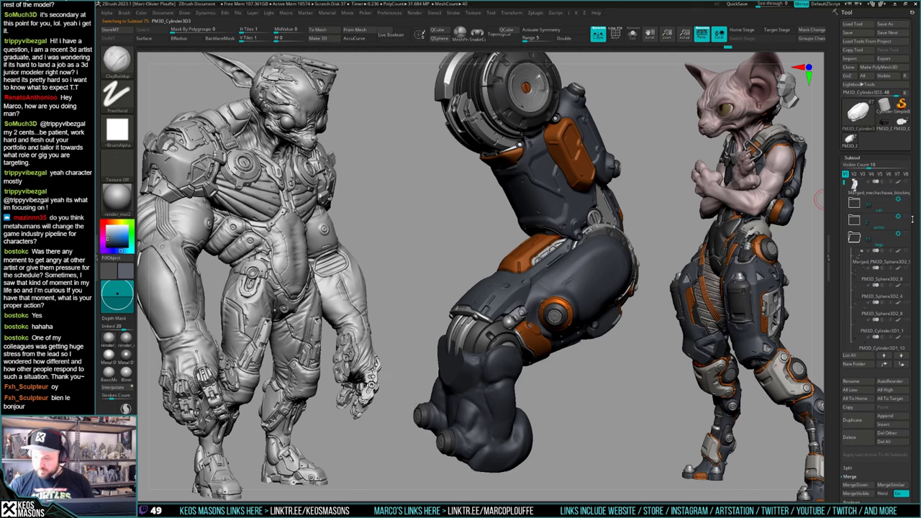
Step: Change the active colour to light green for the unpainted forearm and fist meshes
{"action": "right_click_drag", "start_coordinate": [577, 317], "coordinate": [621, 293]}
{"action": "key", "text": "space"}
{"action": "left_click", "coordinate": [560, 311]}
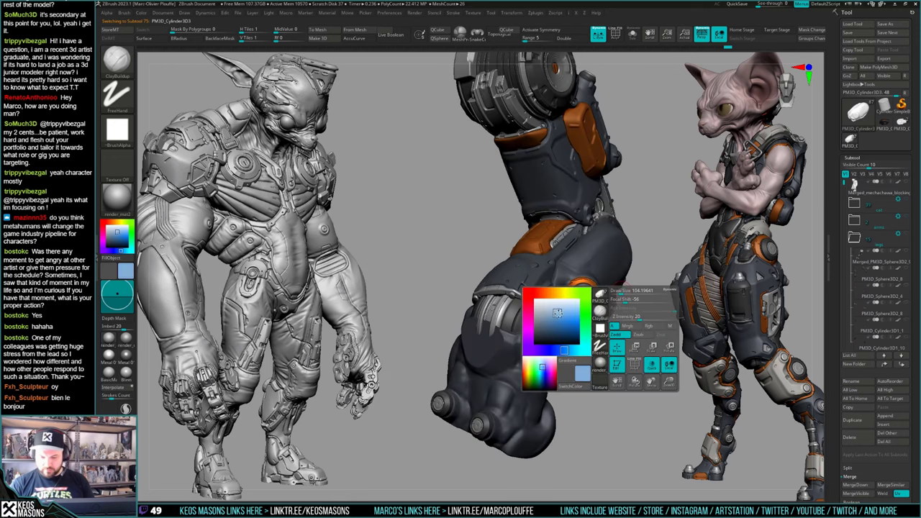
{"action": "left_click", "coordinate": [586, 318]}
{"action": "right_click_drag", "start_coordinate": [587, 318], "coordinate": [648, 313]}
{"action": "right_click_drag", "start_coordinate": [529, 353], "coordinate": [497, 392]}
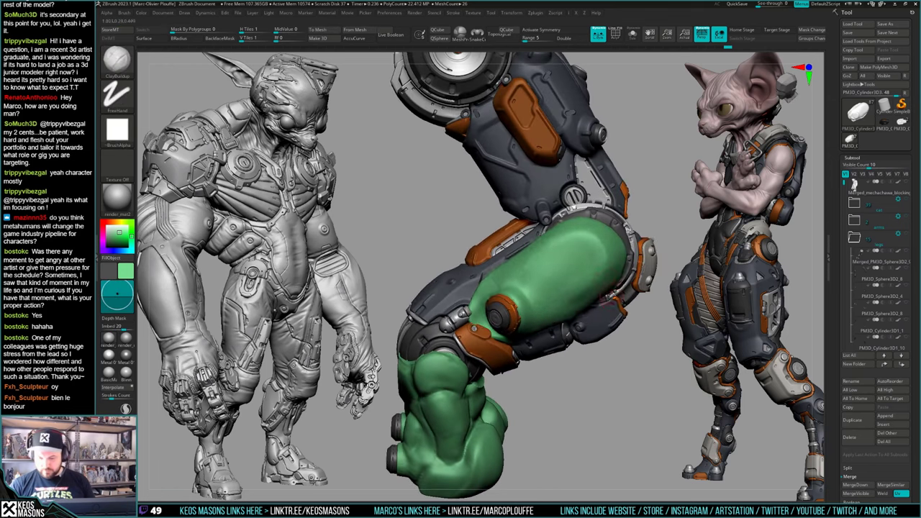
{"action": "key", "text": "shift+f"}
{"action": "key", "text": "shift+f"}
{"action": "right_click_drag", "start_coordinate": [608, 277], "coordinate": [582, 276], "text": "ctrl"}
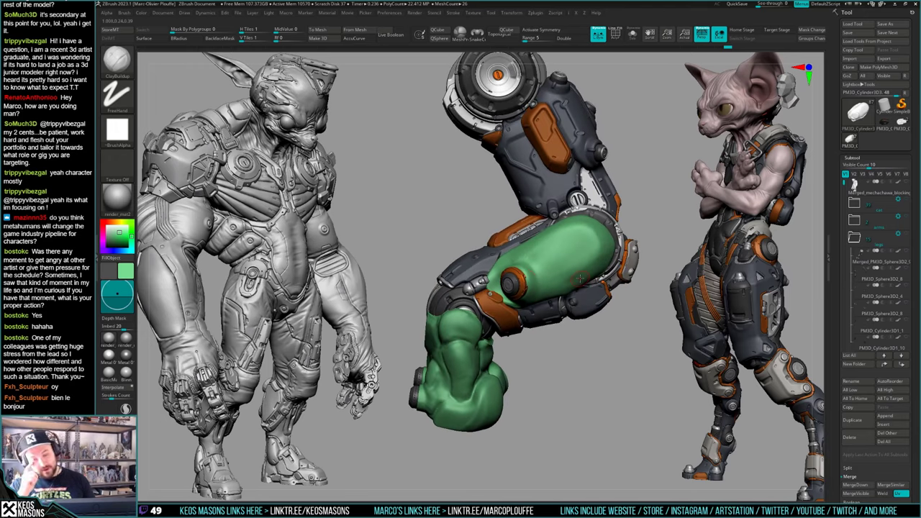
{"action": "right_click_drag", "start_coordinate": [635, 281], "coordinate": [637, 300], "text": "alt"}
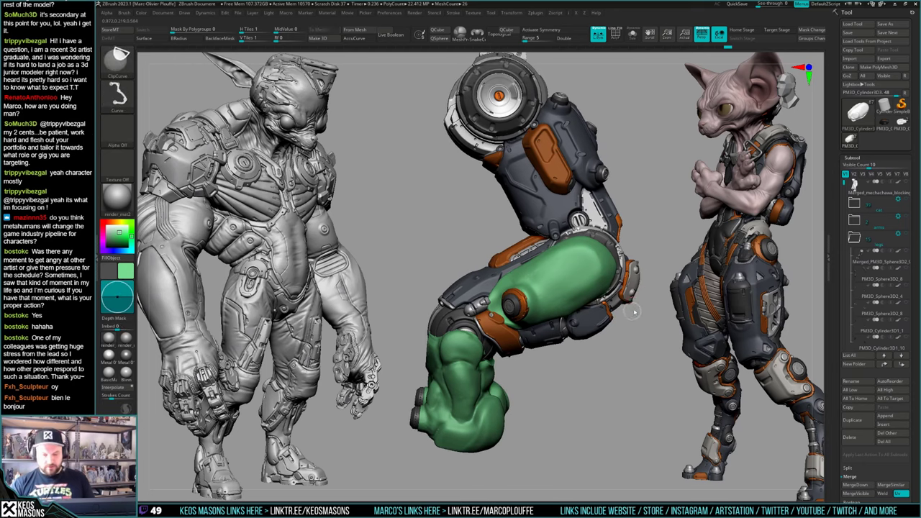
Step: Save the tool as a new version named megagato_16
{"action": "key", "text": "ctrl+shift+t"}
{"action": "left_click_drag", "start_coordinate": [367, 366], "coordinate": [389, 367]}
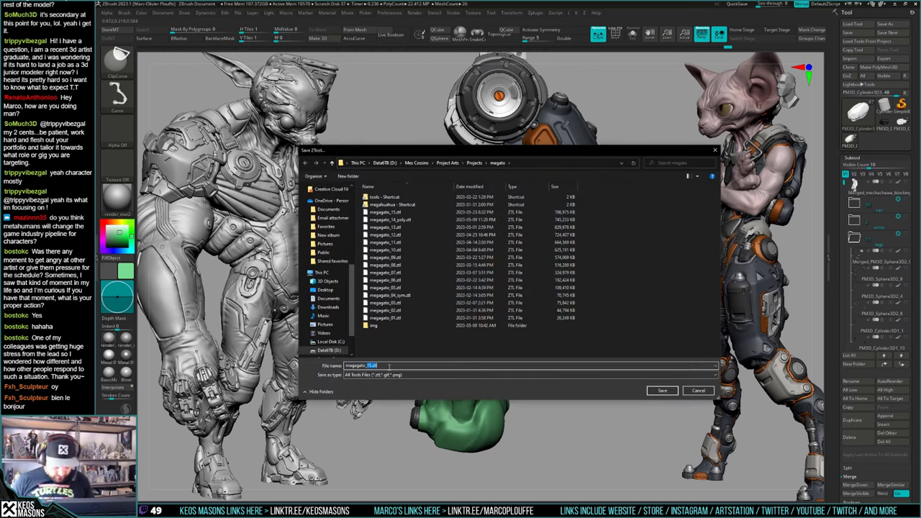
{"action": "type", "text": "16"}
{"action": "key", "text": "Return"}
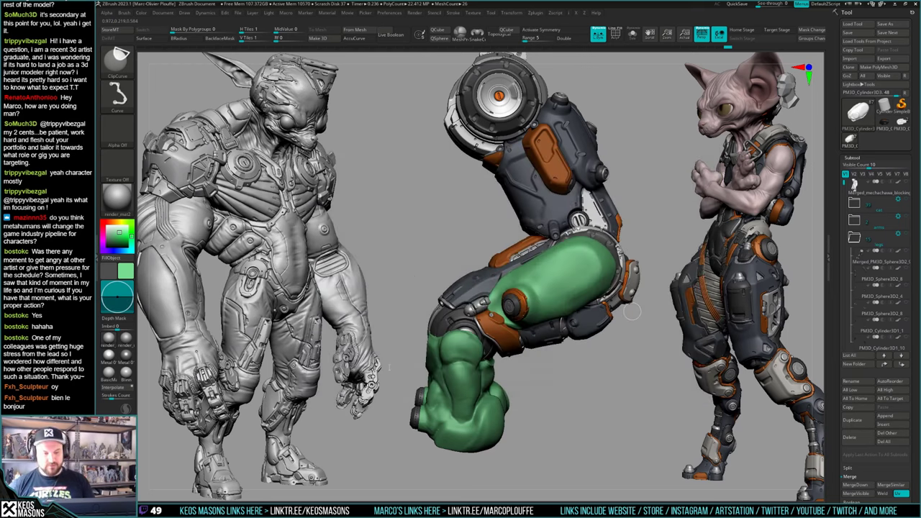
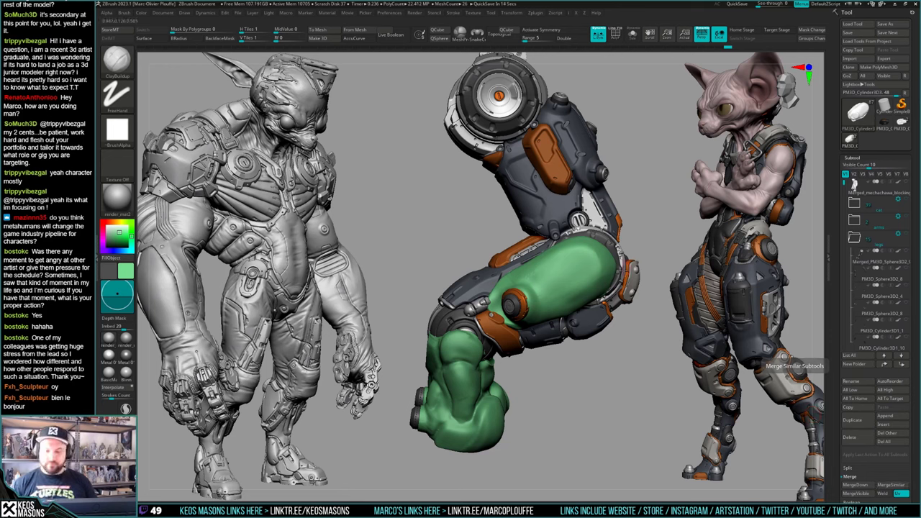
Step: Insert the extended cylinder from the IMM Primitives brush as a long capsule over the green forearm cylinder
{"action": "left_click_drag", "start_coordinate": [625, 311], "coordinate": [649, 314]}
{"action": "right_click_drag", "start_coordinate": [623, 285], "coordinate": [606, 296], "text": "alt"}
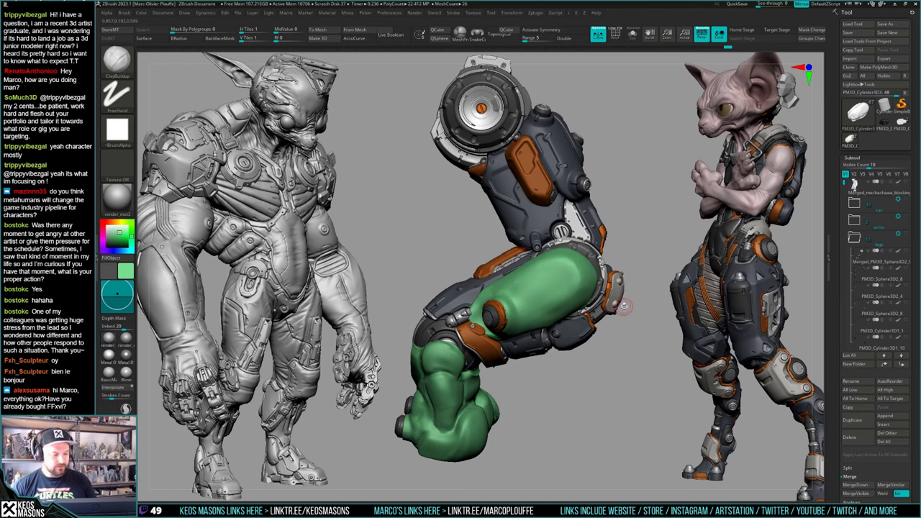
{"action": "mouse_move", "coordinate": [620, 295]}
{"action": "left_mouse_down", "text": "alt"}
{"action": "mouse_move", "coordinate": [610, 310]}
{"action": "mouse_move", "coordinate": [618, 294]}
{"action": "left_mouse_up", "text": "alt"}
{"action": "key", "text": "shift+f"}
{"action": "key", "text": "shift+f"}
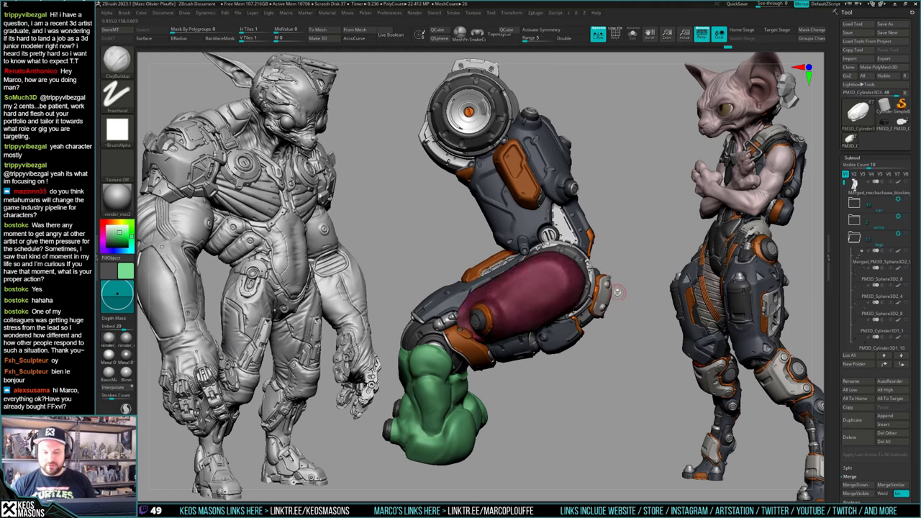
{"action": "key", "text": "b"}
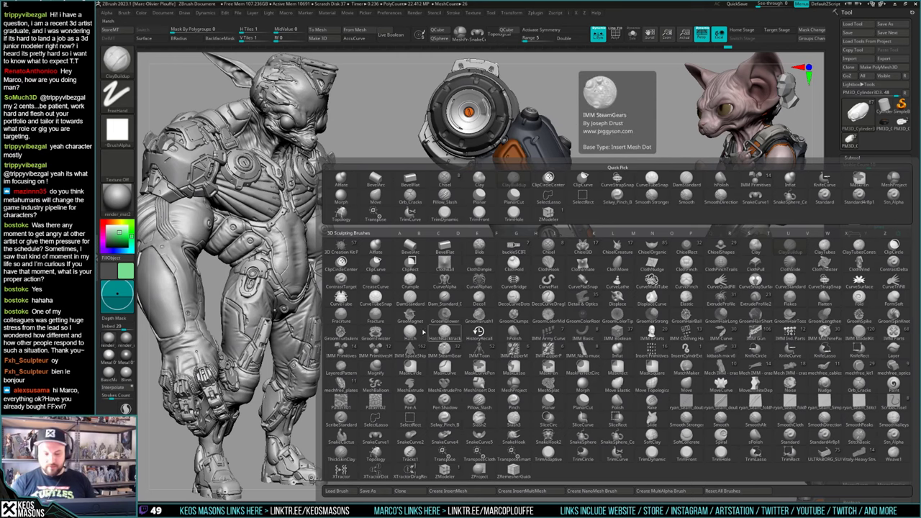
{"action": "left_click", "coordinate": [348, 350]}
{"action": "left_click", "coordinate": [274, 58]}
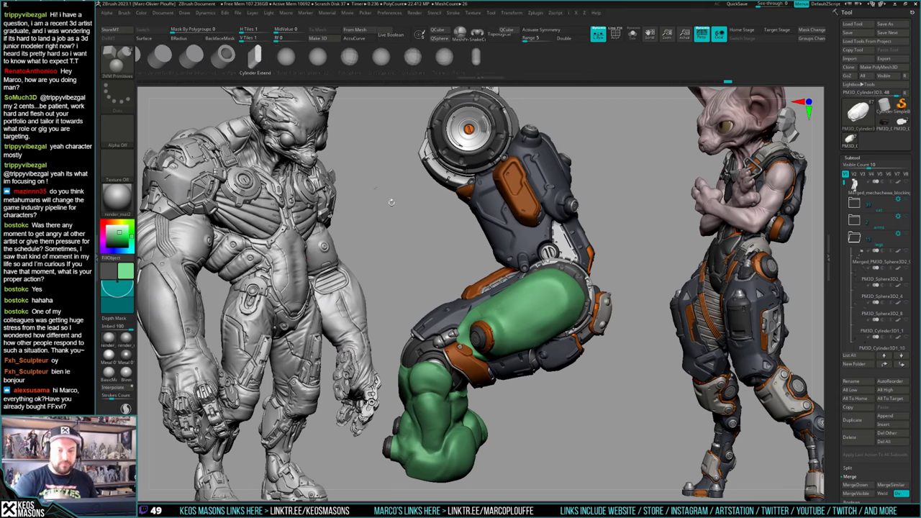
{"action": "right_click_drag", "start_coordinate": [522, 305], "coordinate": [552, 298], "text": "alt"}
{"action": "key", "text": "space"}
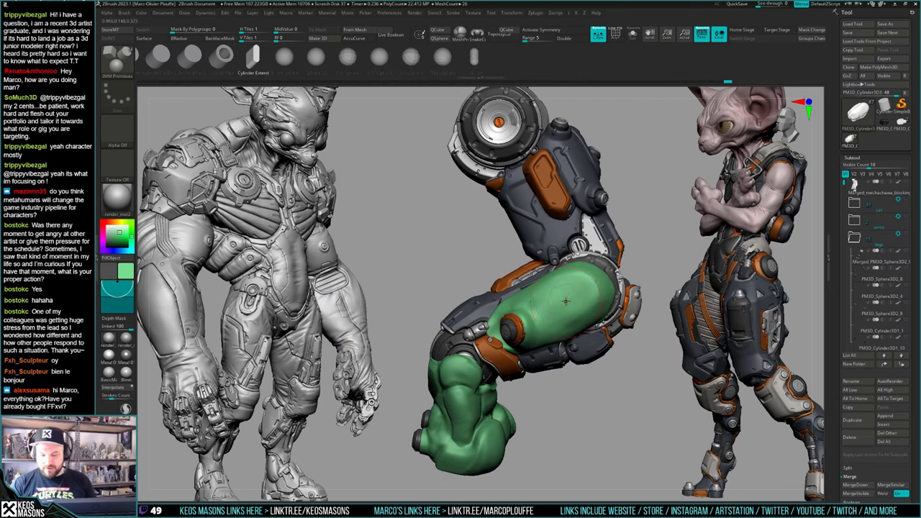
{"action": "left_click_drag", "start_coordinate": [544, 313], "coordinate": [490, 343]}
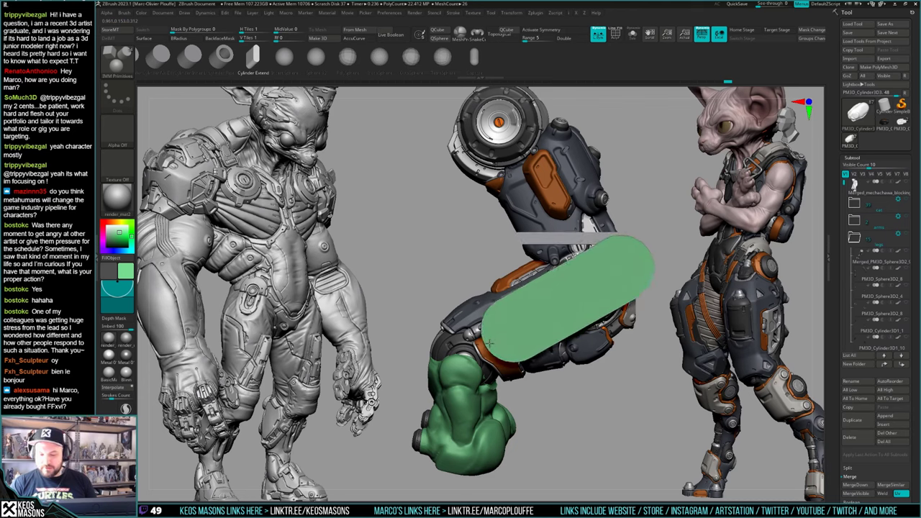
Step: Move the inserted capsule with Transpose so it lines up along the forearm between the elbow and the wrist
{"action": "key", "text": "w"}
{"action": "key", "text": "shift+t"}
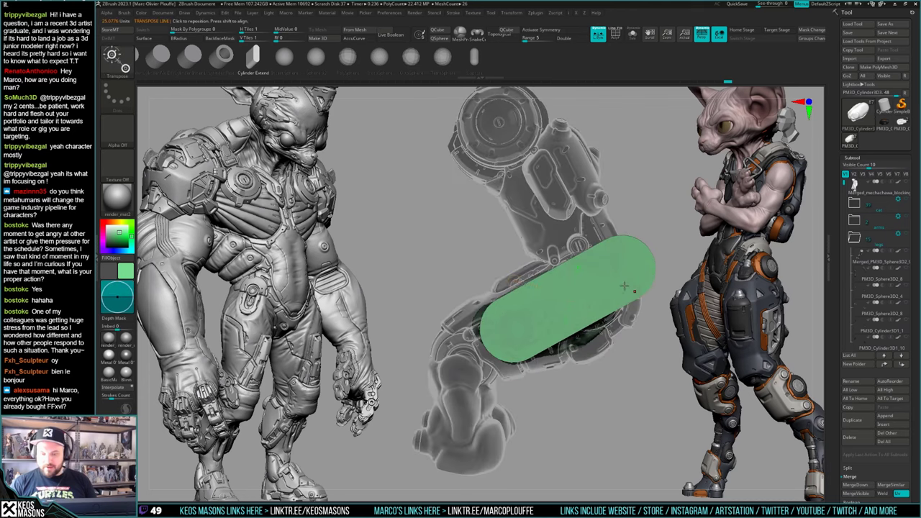
{"action": "left_click", "coordinate": [616, 287]}
{"action": "key", "text": "shift+f"}
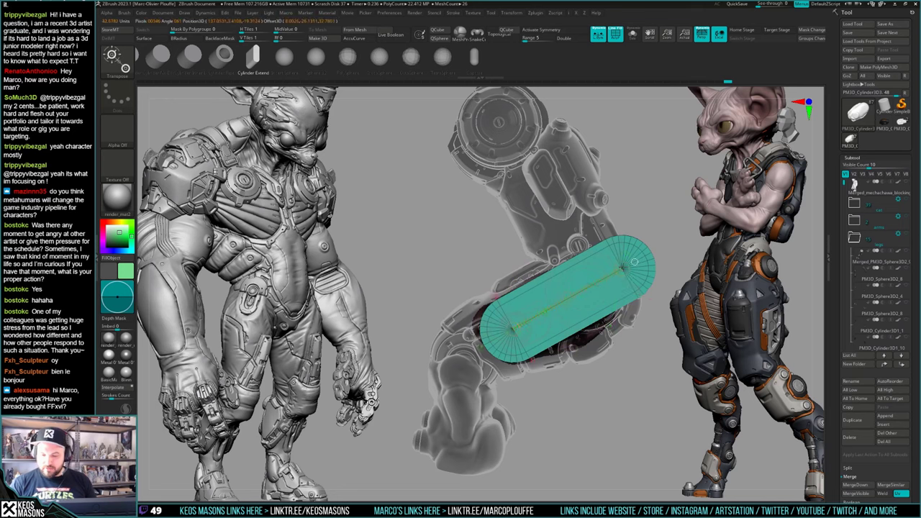
{"action": "left_click_drag", "start_coordinate": [568, 299], "coordinate": [535, 335], "text": "shift"}
{"action": "left_click_drag", "start_coordinate": [568, 297], "coordinate": [568, 300]}
{"action": "key", "text": "q"}
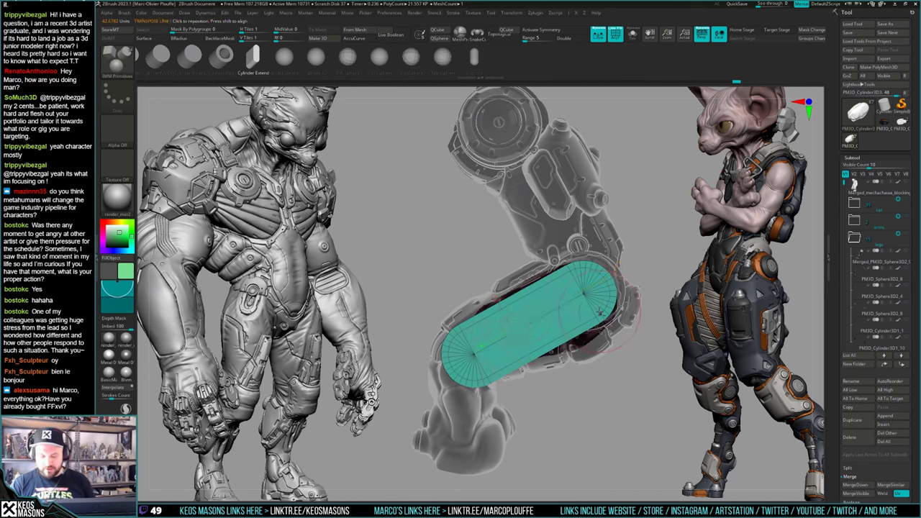
Step: Flatten the capsule's depth with Transpose into a thin slab
{"action": "mouse_move", "coordinate": [600, 312]}
{"action": "right_mouse_down"}
{"action": "mouse_move", "coordinate": [631, 325]}
{"action": "mouse_move", "coordinate": [586, 359]}
{"action": "mouse_move", "coordinate": [605, 316]}
{"action": "right_mouse_up"}
{"action": "key", "text": "r"}
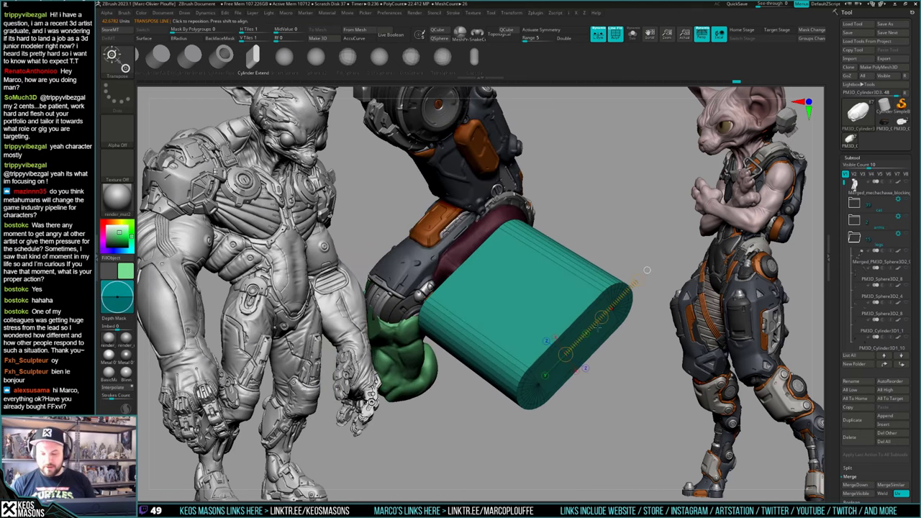
{"action": "left_click_drag", "start_coordinate": [600, 289], "coordinate": [600, 287]}
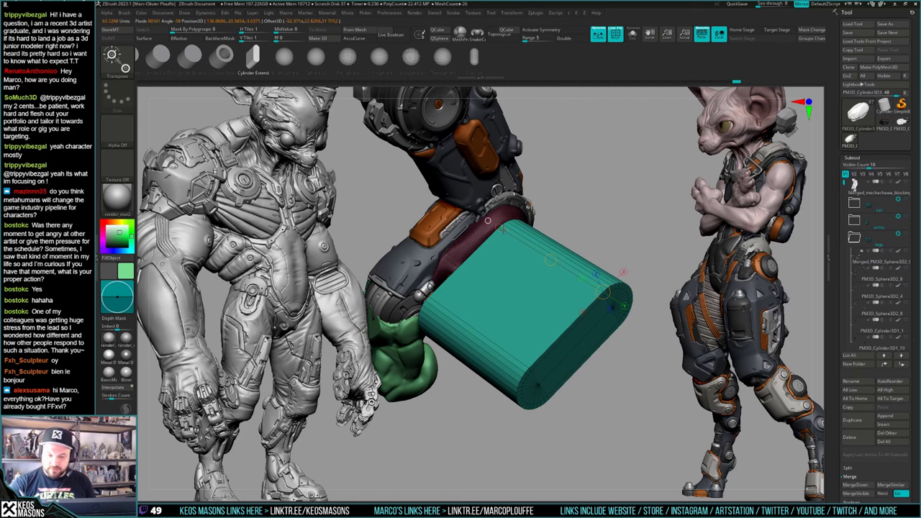
{"action": "left_click_drag", "start_coordinate": [503, 228], "coordinate": [488, 220]}
{"action": "key", "text": "alt+s"}
{"action": "left_click_drag", "start_coordinate": [529, 368], "coordinate": [581, 367]}
{"action": "key", "text": "alt+s"}
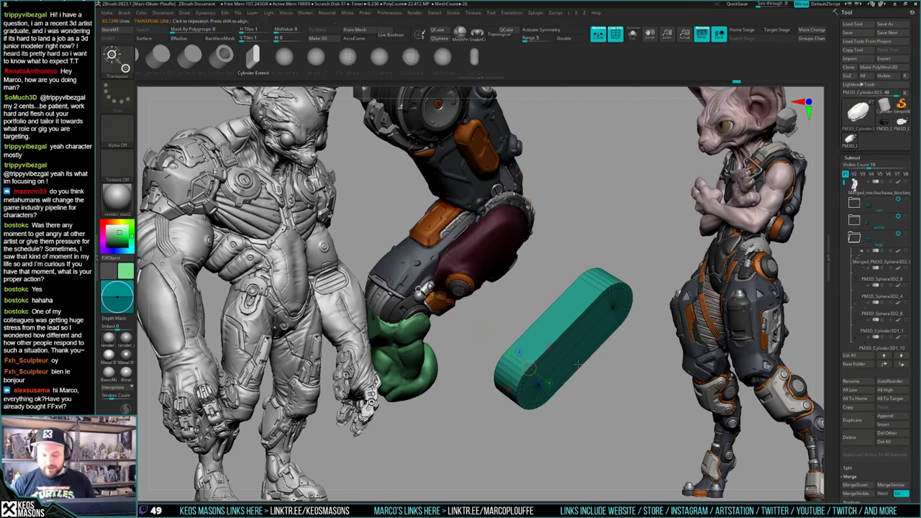
Step: Move the thin capsule back in depth until it meets the isolated forearm mesh
{"action": "mouse_move", "coordinate": [479, 332]}
{"action": "left_mouse_down"}
{"action": "mouse_move", "coordinate": [385, 266]}
{"action": "mouse_move", "coordinate": [499, 341]}
{"action": "mouse_move", "coordinate": [515, 375]}
{"action": "mouse_move", "coordinate": [573, 325]}
{"action": "mouse_move", "coordinate": [593, 334]}
{"action": "mouse_move", "coordinate": [595, 280]}
{"action": "mouse_move", "coordinate": [626, 286]}
{"action": "mouse_move", "coordinate": [629, 301]}
{"action": "mouse_move", "coordinate": [634, 255]}
{"action": "mouse_move", "coordinate": [610, 290]}
{"action": "mouse_move", "coordinate": [603, 327]}
{"action": "left_mouse_up"}
{"action": "key", "text": "shift+t"}
{"action": "key", "text": "shift+s"}
{"action": "key", "text": "w"}
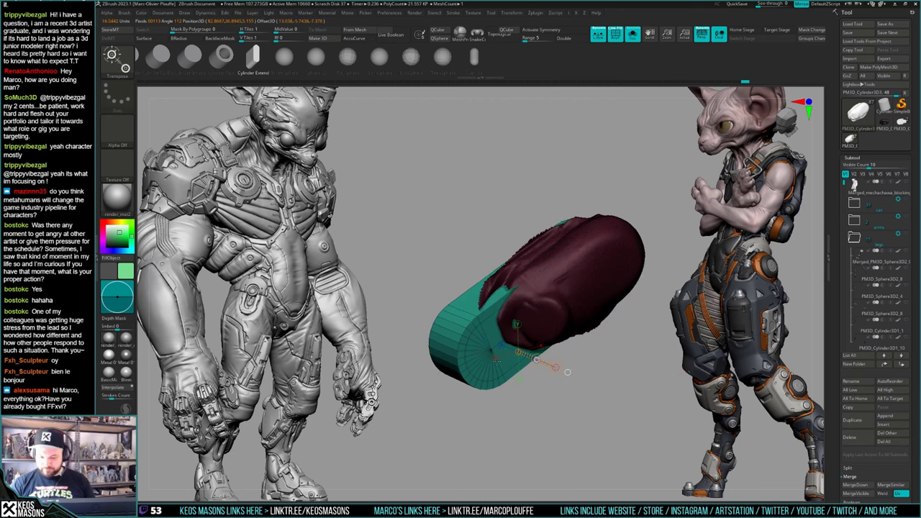
{"action": "mouse_move", "coordinate": [653, 325]}
{"action": "left_mouse_down"}
{"action": "mouse_move", "coordinate": [687, 265]}
{"action": "mouse_move", "coordinate": [617, 291]}
{"action": "mouse_move", "coordinate": [635, 309]}
{"action": "mouse_move", "coordinate": [629, 295]}
{"action": "left_mouse_up"}
{"action": "key", "text": "q"}
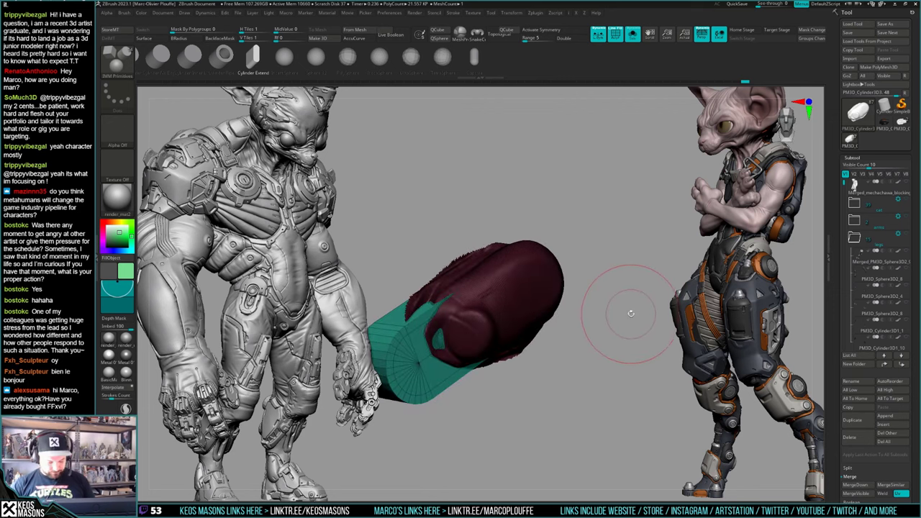
Step: Separate the capsule from the forearm mesh into its own subtool and make it active
{"action": "key", "text": "ctrl+z"}
{"action": "right_click_drag", "start_coordinate": [633, 315], "coordinate": [616, 317], "text": "ctrl"}
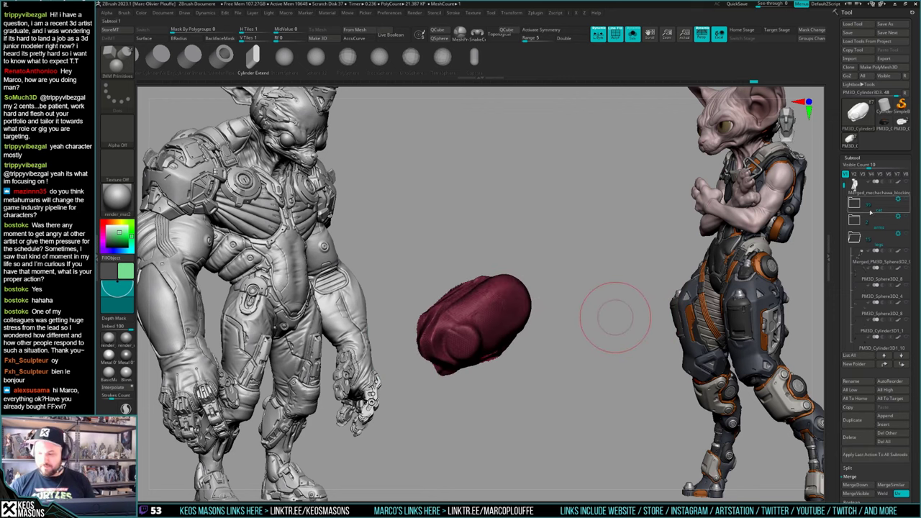
{"action": "left_click_drag", "start_coordinate": [845, 186], "coordinate": [857, 289]}
{"action": "key", "text": "alt+s"}
{"action": "mouse_move", "coordinate": [600, 324]}
{"action": "right_mouse_down", "text": "alt"}
{"action": "mouse_move", "coordinate": [617, 325]}
{"action": "mouse_move", "coordinate": [588, 346]}
{"action": "mouse_move", "coordinate": [600, 324]}
{"action": "right_mouse_up", "text": "alt"}
{"action": "left_click", "coordinate": [860, 273]}
{"action": "key", "text": "alt+s"}
{"action": "key", "text": "shift+f"}
{"action": "key", "text": "alt+s"}
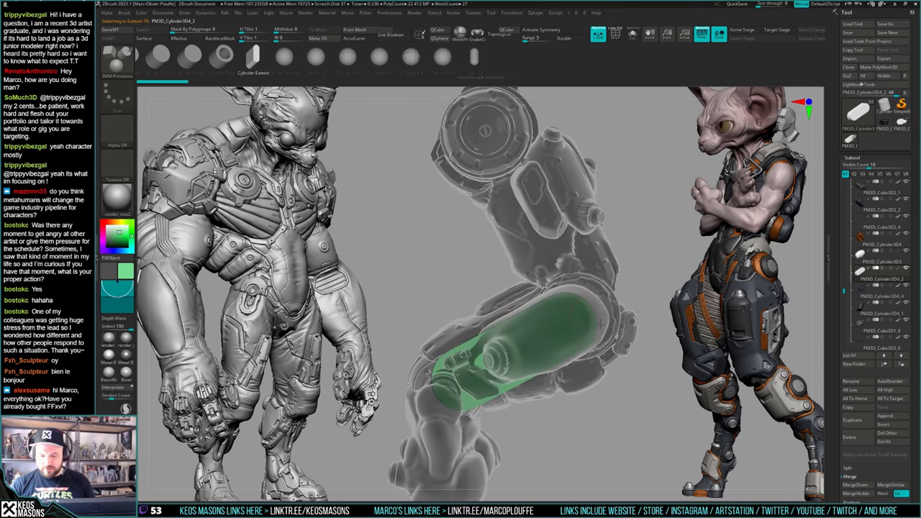
Step: Scale up the capsule with Transpose so its rounded end matches the forearm's width at the elbow
{"action": "key", "text": "shift+f"}
{"action": "key", "text": "e"}
{"action": "left_click_drag", "start_coordinate": [565, 325], "coordinate": [657, 254]}
{"action": "left_click_drag", "start_coordinate": [606, 294], "coordinate": [608, 293]}
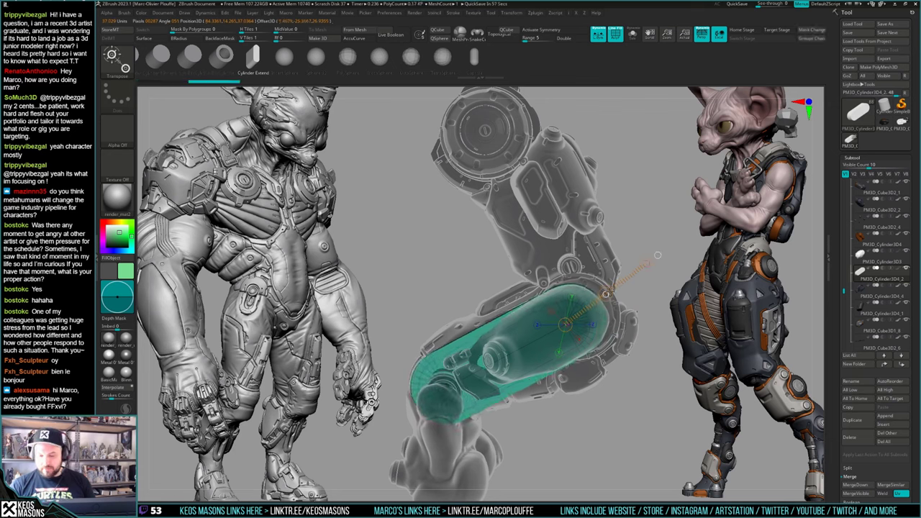
{"action": "key", "text": "q"}
{"action": "key", "text": "shift+t"}
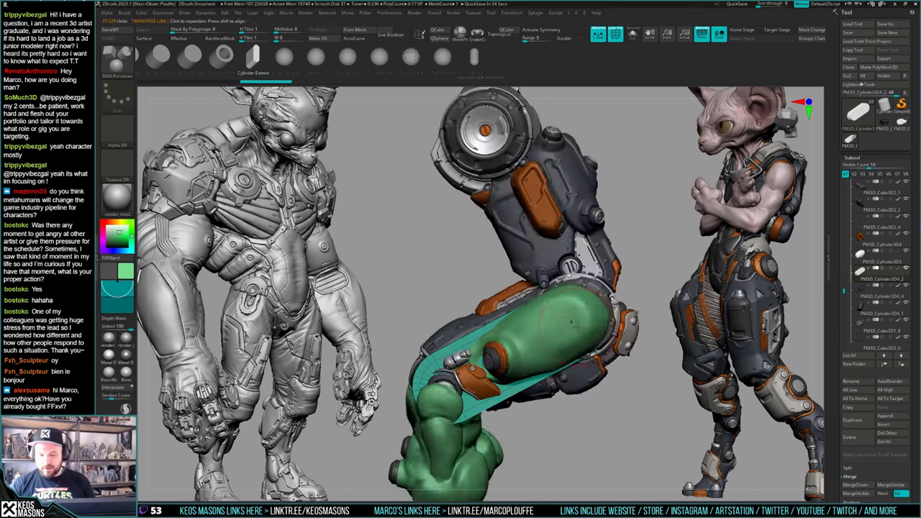
Step: Adjust the capsule's depth against the forearm with a Transpose line drawn outward from its face
{"action": "right_click_drag", "start_coordinate": [540, 281], "coordinate": [592, 304]}
{"action": "key", "text": "alt+s"}
{"action": "key", "text": "r"}
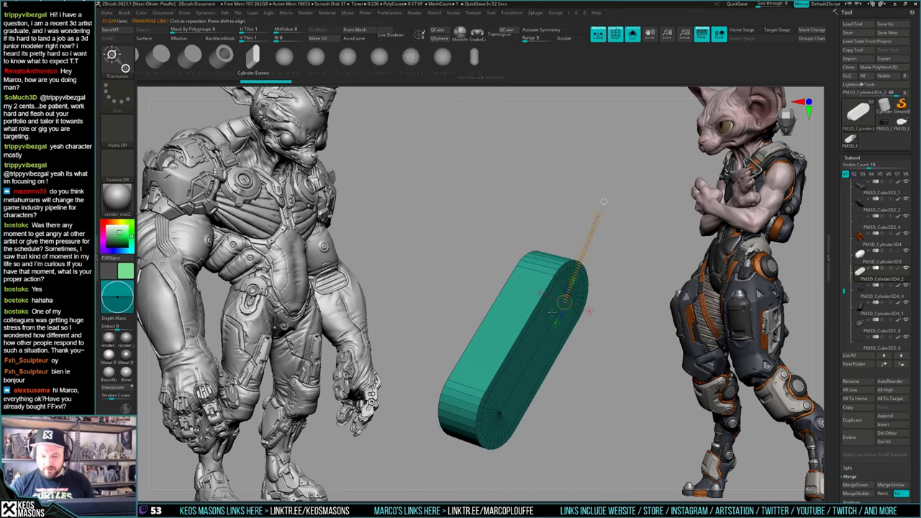
{"action": "key", "text": "alt+s"}
{"action": "left_click_drag", "start_coordinate": [553, 314], "coordinate": [607, 329]}
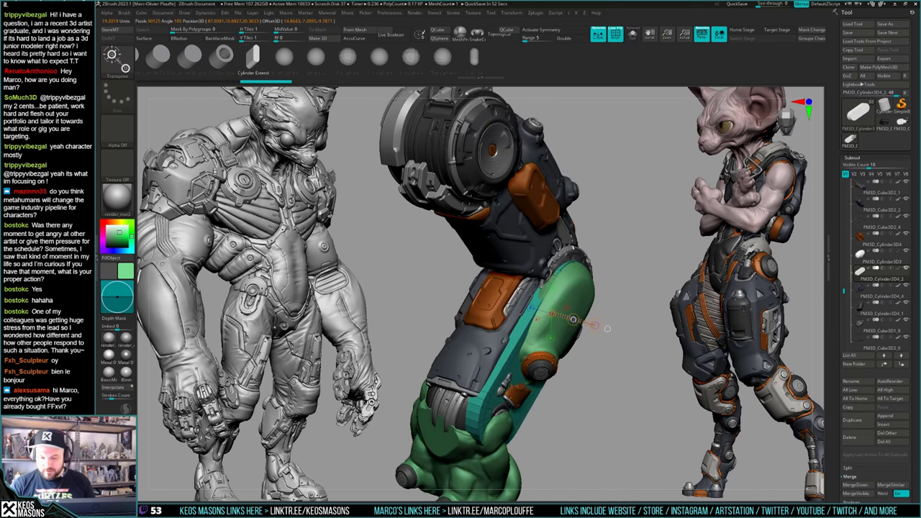
{"action": "key", "text": "q"}
{"action": "key", "text": "alt+s"}
{"action": "mouse_move", "coordinate": [609, 325]}
{"action": "right_mouse_down"}
{"action": "mouse_move", "coordinate": [639, 296]}
{"action": "mouse_move", "coordinate": [636, 309]}
{"action": "right_mouse_up"}
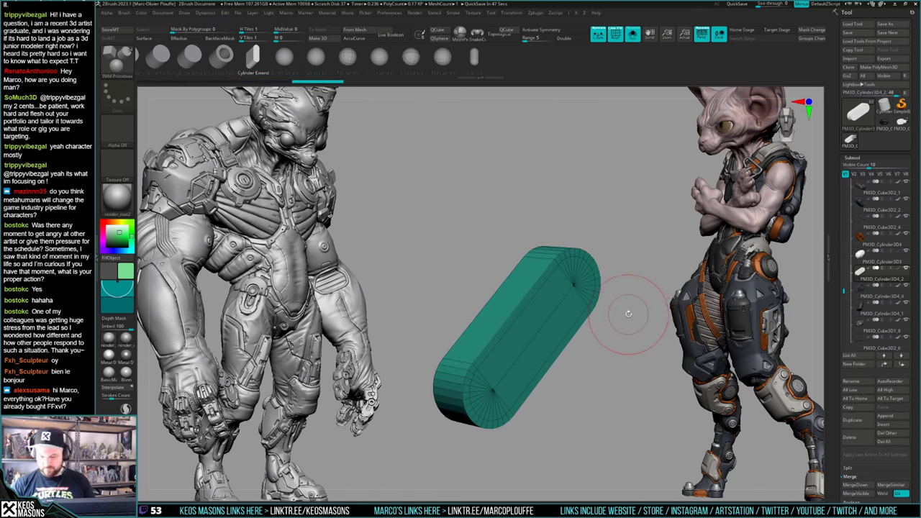
Step: Isolate the capsule's flat face, shrink the selection and assign separate polygroups to its rim and inner area
{"action": "key", "text": "ctrl+w"}
{"action": "left_click", "coordinate": [573, 297], "text": "ctrl+shift"}
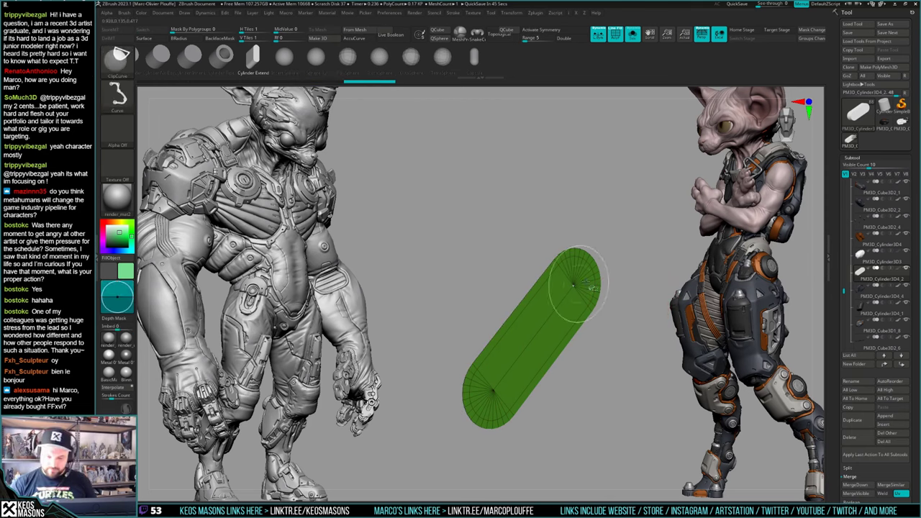
{"action": "key", "text": "ctrl+shift+s"}
{"action": "key", "text": "ctrl+w"}
{"action": "left_click", "coordinate": [645, 303], "text": "ctrl+shift"}
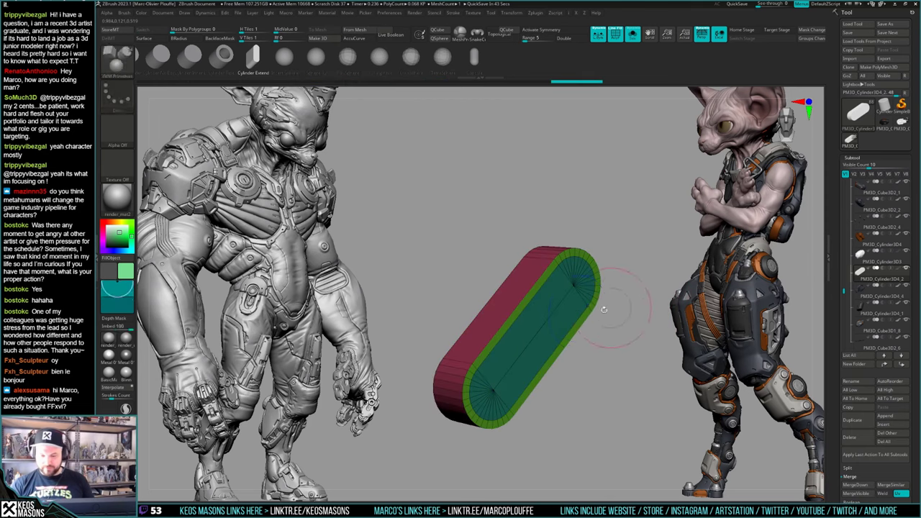
Step: Inflate the capsule's inner face outward with ZModeler on Polygroup All, sloping the surrounding rim
{"action": "key", "text": "b"}
{"action": "key", "text": "z"}
{"action": "key", "text": "m"}
{"action": "key", "text": "space"}
{"action": "left_click", "coordinate": [469, 275]}
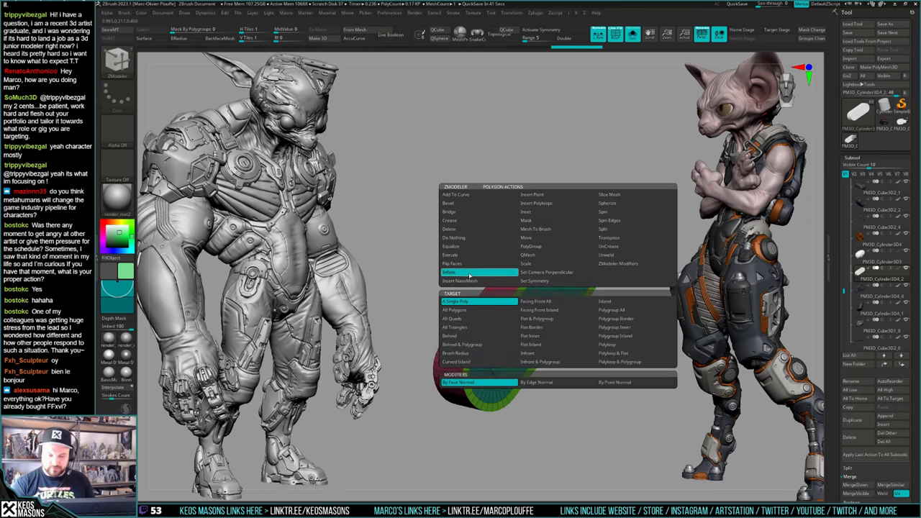
{"action": "left_click", "coordinate": [631, 302]}
{"action": "key", "text": "alt+s"}
{"action": "left_click_drag", "start_coordinate": [616, 282], "coordinate": [632, 231]}
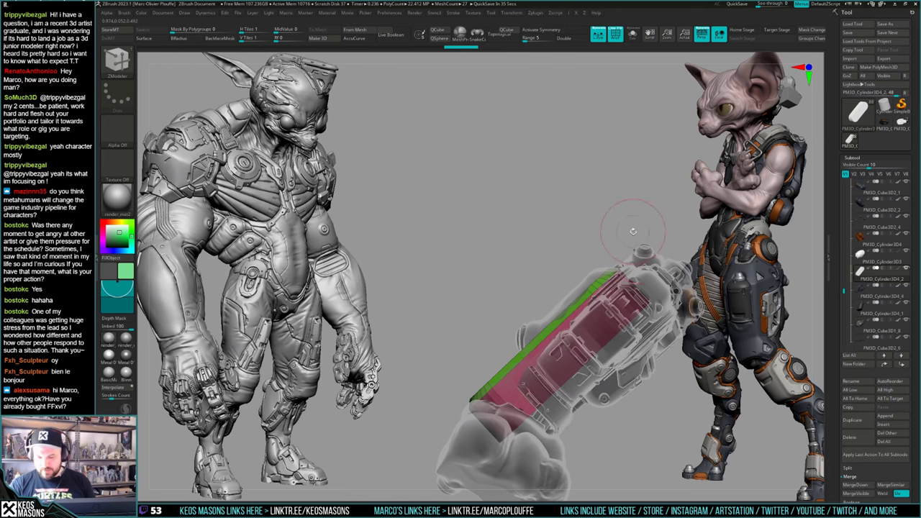
{"action": "right_click_drag", "start_coordinate": [603, 294], "coordinate": [561, 302]}
{"action": "left_click_drag", "start_coordinate": [561, 295], "coordinate": [586, 303]}
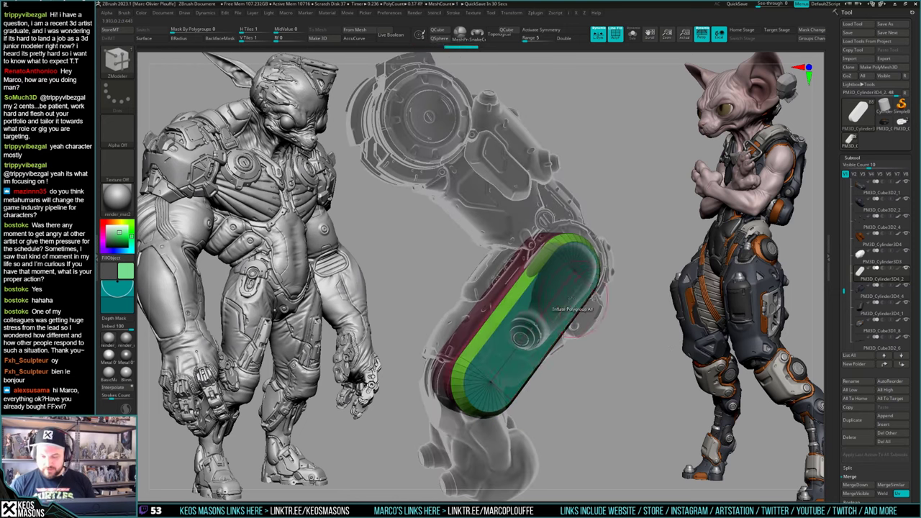
{"action": "right_click_drag", "start_coordinate": [572, 298], "coordinate": [654, 262]}
Step: Switch back to the ClayBuildup brush and make the rounded forearm cylinder the active subtool
{"action": "key", "text": "shift+s"}
{"action": "key", "text": "shift+s"}
{"action": "key", "text": "shift+t"}
{"action": "right_click_drag", "start_coordinate": [650, 307], "coordinate": [633, 317]}
{"action": "right_click", "coordinate": [633, 298]}
{"action": "key", "text": "w"}
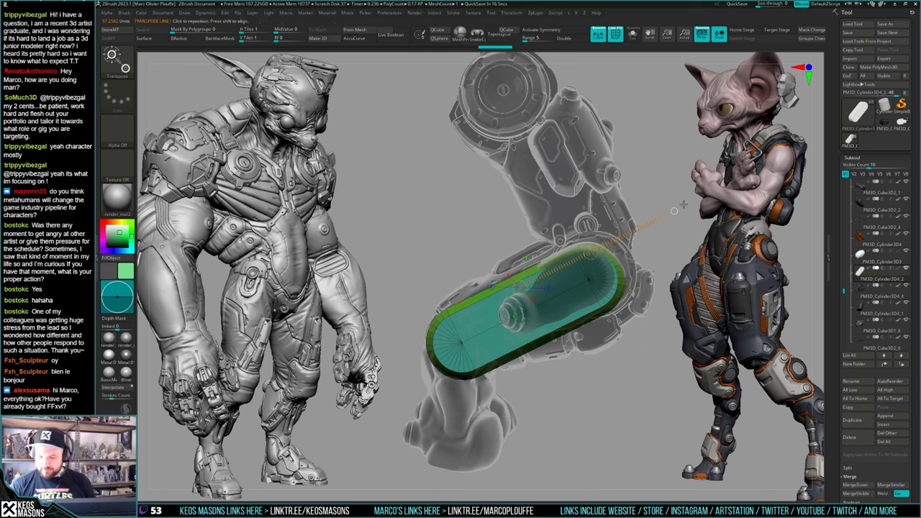
{"action": "key", "text": "q"}
{"action": "right_click", "coordinate": [640, 288]}
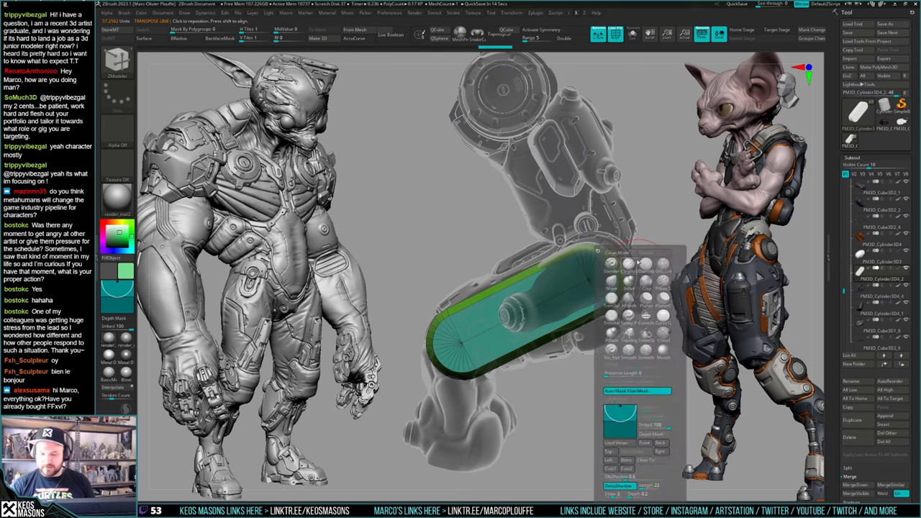
{"action": "mouse_move", "coordinate": [564, 292]}
{"action": "right_mouse_down", "text": "alt"}
{"action": "mouse_move", "coordinate": [583, 282]}
{"action": "mouse_move", "coordinate": [636, 293]}
{"action": "right_mouse_up", "text": "alt"}
{"action": "left_click", "coordinate": [583, 282], "text": "alt"}
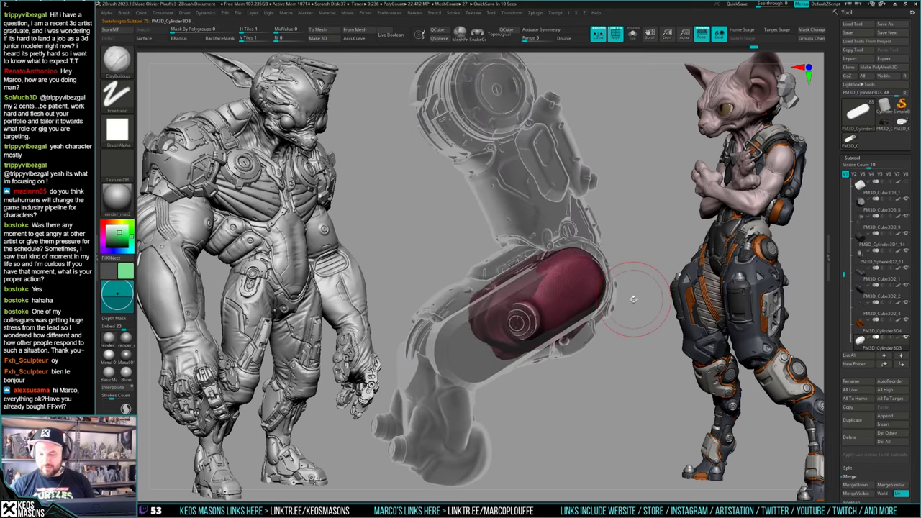
Step: Select the flat capsule subtool PM3D_Cylinder3D4_2, isolate it, and mask its elbow end
{"action": "left_click_drag", "start_coordinate": [636, 302], "coordinate": [579, 323]}
{"action": "left_click", "coordinate": [467, 359], "text": "alt"}
{"action": "key", "text": "alt+s"}
{"action": "key", "text": "alt+s"}
{"action": "key", "text": "alt+s"}
{"action": "left_click_drag", "start_coordinate": [656, 203], "coordinate": [538, 400], "text": "ctrl"}
{"action": "left_click", "coordinate": [539, 400], "text": "ctrl"}
{"action": "key", "text": "w"}
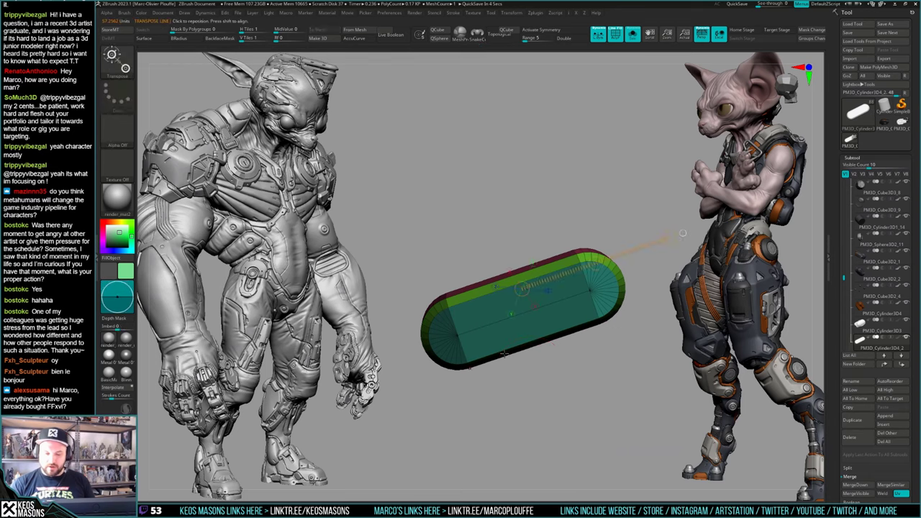
Step: Shorten the capsule by moving its wrist end toward the elbow with a transpose line along its length
{"action": "left_click", "coordinate": [514, 237], "text": "ctrl"}
{"action": "left_click_drag", "start_coordinate": [457, 335], "coordinate": [590, 291]}
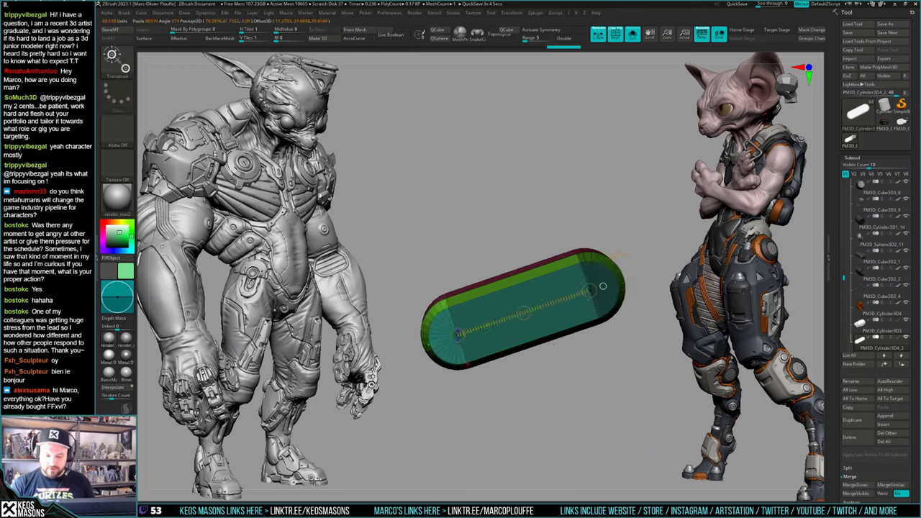
{"action": "key", "text": "alt+s"}
{"action": "left_click_drag", "start_coordinate": [524, 313], "coordinate": [595, 294]}
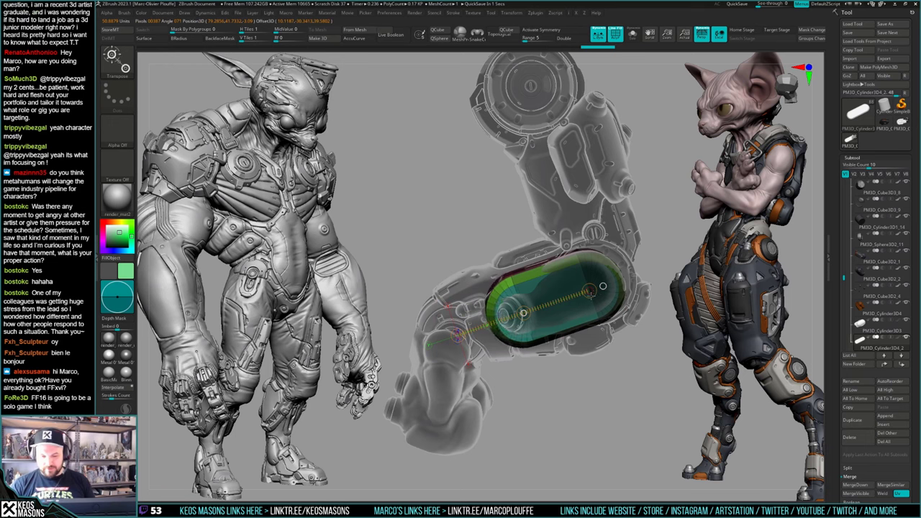
{"action": "key", "text": "q"}
{"action": "mouse_move", "coordinate": [603, 286]}
{"action": "right_mouse_down"}
{"action": "mouse_move", "coordinate": [574, 337]}
{"action": "mouse_move", "coordinate": [591, 333]}
{"action": "mouse_move", "coordinate": [572, 336]}
{"action": "right_mouse_up"}
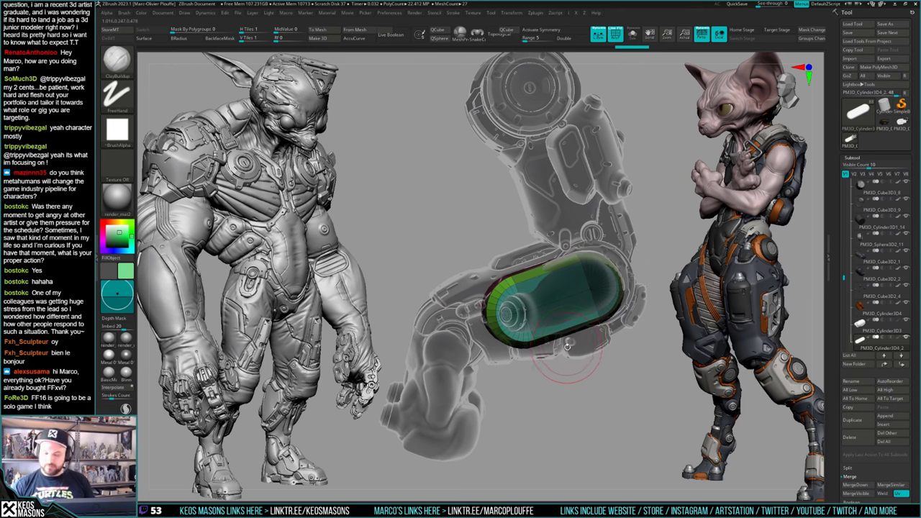
Step: Clear the capsule's mask and turn off the ghosted transparency of the surrounding arm parts
{"action": "mouse_move", "coordinate": [567, 347]}
{"action": "right_mouse_down"}
{"action": "mouse_move", "coordinate": [549, 337]}
{"action": "mouse_move", "coordinate": [589, 313]}
{"action": "mouse_move", "coordinate": [584, 334]}
{"action": "mouse_move", "coordinate": [625, 351]}
{"action": "mouse_move", "coordinate": [609, 337]}
{"action": "mouse_move", "coordinate": [620, 336]}
{"action": "mouse_move", "coordinate": [616, 322]}
{"action": "right_mouse_up"}
{"action": "key", "text": "shift+t"}
{"action": "key", "text": "alt+s"}
{"action": "left_click_drag", "start_coordinate": [616, 321], "coordinate": [619, 329], "text": "ctrl"}
{"action": "key", "text": "alt+s"}
{"action": "right_click_drag", "start_coordinate": [618, 328], "coordinate": [617, 330]}
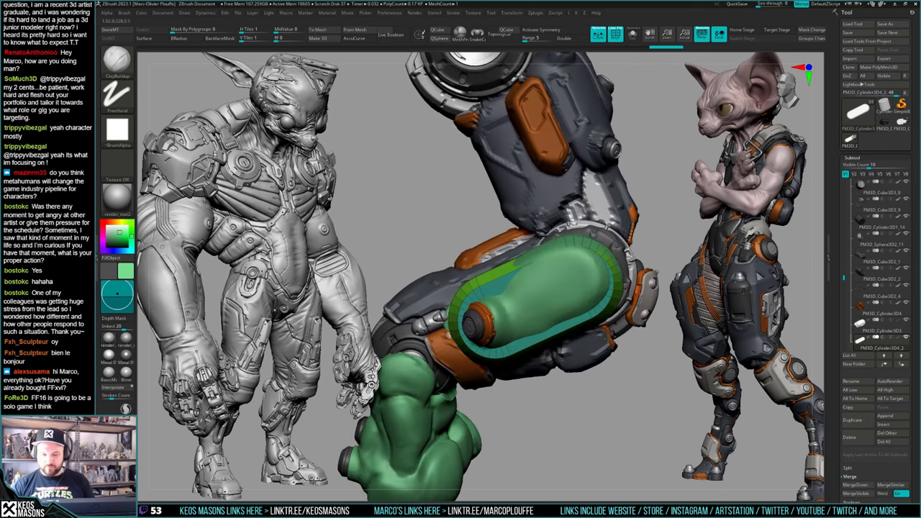
Step: Isolate the capsule's flat front face by its polygroup and mask the rest of the capsule
{"action": "key", "text": "alt+s"}
{"action": "key", "text": "w"}
{"action": "left_click", "coordinate": [579, 281]}
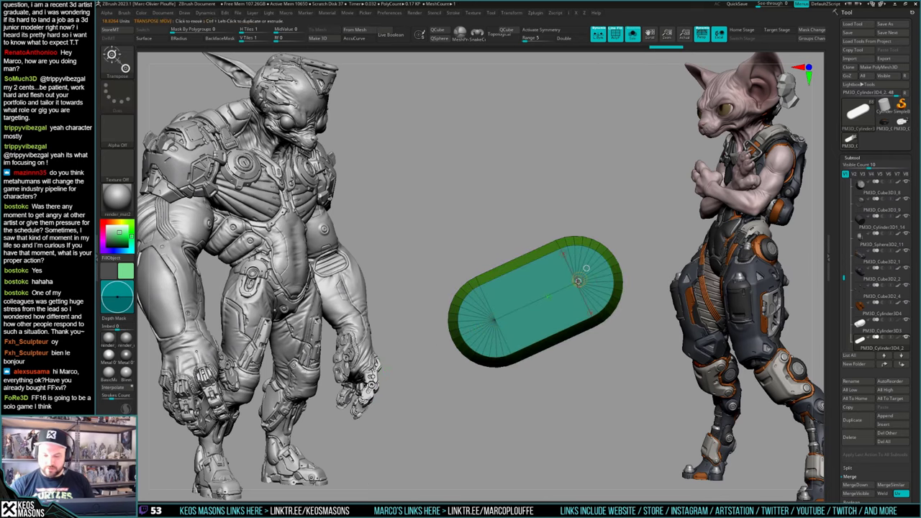
{"action": "left_click_drag", "start_coordinate": [625, 311], "coordinate": [630, 318], "text": "ctrl"}
{"action": "left_click", "coordinate": [592, 278], "text": "ctrl+shift"}
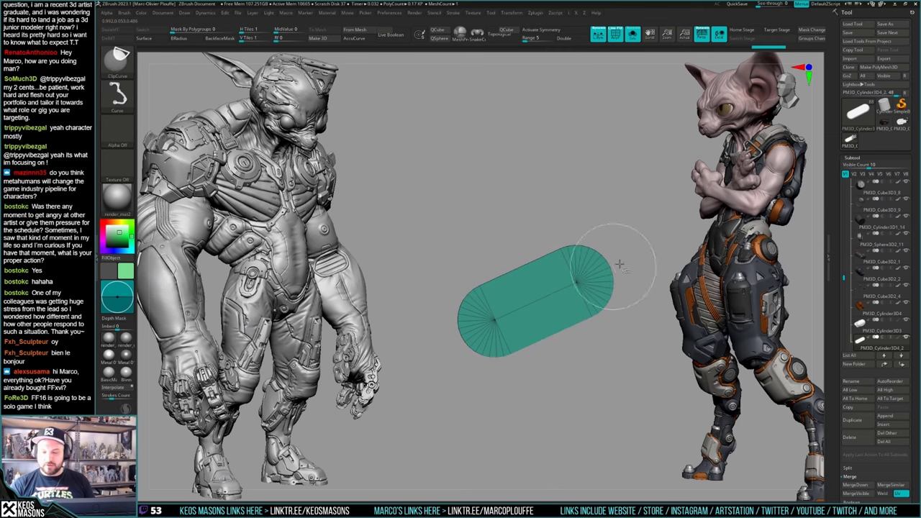
{"action": "left_click", "coordinate": [654, 249], "text": "ctrl"}
{"action": "left_click", "coordinate": [658, 249], "text": "ctrl+shift"}
{"action": "key", "text": "w"}
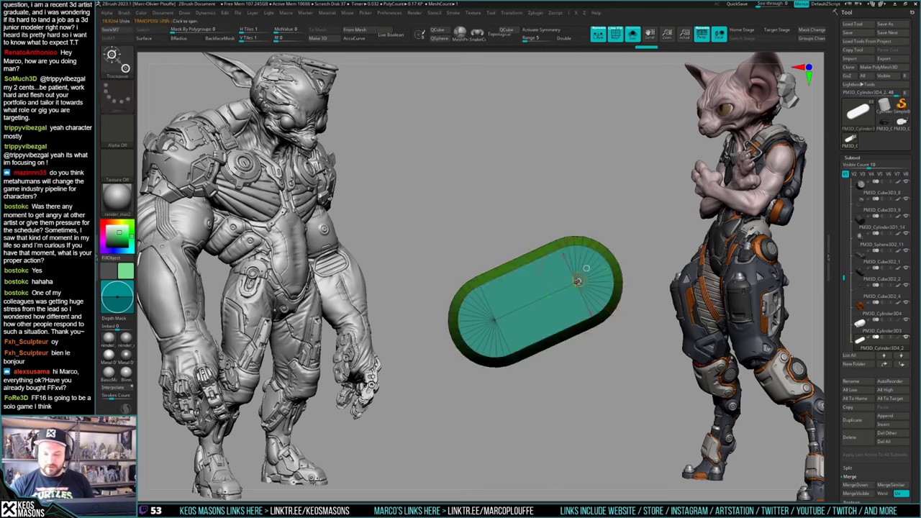
Step: Shift the unmasked front face with the transpose line to widen the bevel around it, and return to the ClayBuildup brush
{"action": "key", "text": "alt+s"}
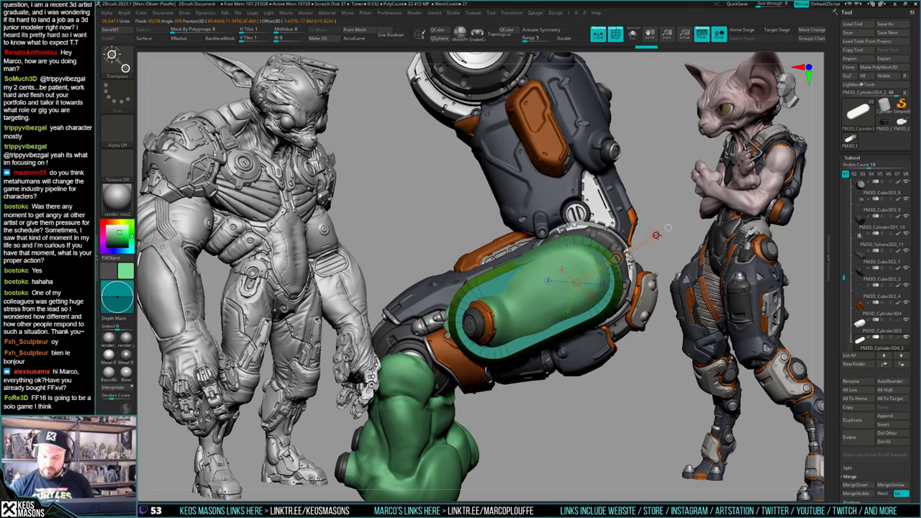
{"action": "mouse_move", "coordinate": [655, 236]}
{"action": "left_mouse_down"}
{"action": "mouse_move", "coordinate": [617, 335]}
{"action": "mouse_move", "coordinate": [586, 340]}
{"action": "mouse_move", "coordinate": [597, 351]}
{"action": "mouse_move", "coordinate": [603, 334]}
{"action": "left_mouse_up"}
{"action": "key", "text": "q"}
{"action": "key", "text": "b"}
{"action": "key", "text": "c"}
{"action": "key", "text": "b"}
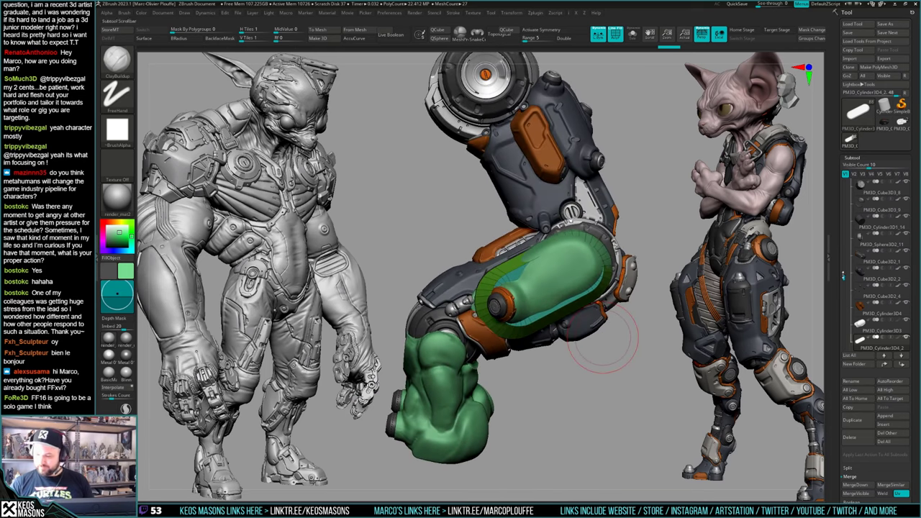
Step: Hide the sculpted forearm subtool PM3D_Cylinder3D3 and turn off the polygroup wireframe display
{"action": "left_click_drag", "start_coordinate": [843, 275], "coordinate": [844, 280]}
{"action": "left_click", "coordinate": [907, 304]}
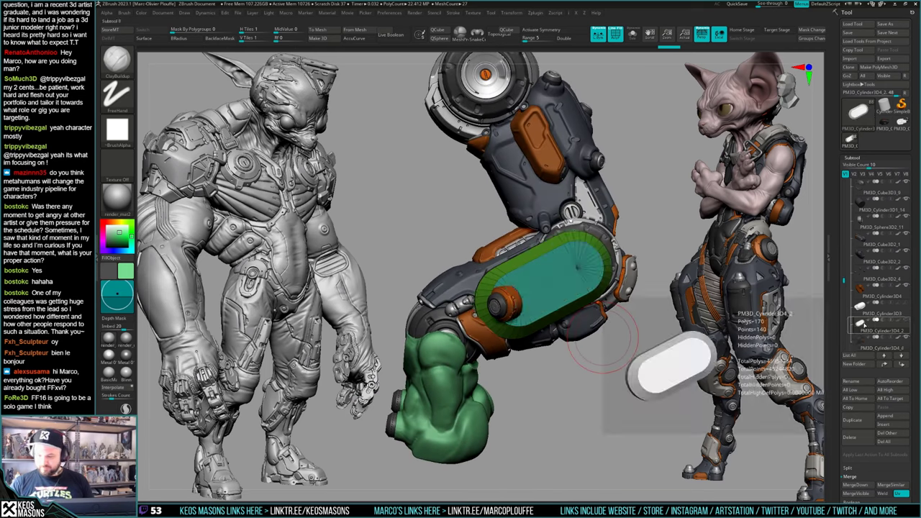
{"action": "key", "text": "shift+f"}
{"action": "left_click_drag", "start_coordinate": [646, 351], "coordinate": [624, 356]}
Step: Compare the sculpted forearm PM3D_Cylinder3D3 with the flat capsule PM3D_Cylinder3D4_2 in place on the arm, ending with the capsule active
{"action": "key", "text": "ctrl+z"}
{"action": "key", "text": "ctrl+z"}
{"action": "key", "text": "ctrl+z"}
{"action": "key", "text": "ctrl+z"}
{"action": "left_click", "coordinate": [862, 307]}
{"action": "key", "text": "ctrl+z"}
{"action": "key", "text": "ctrl+z"}
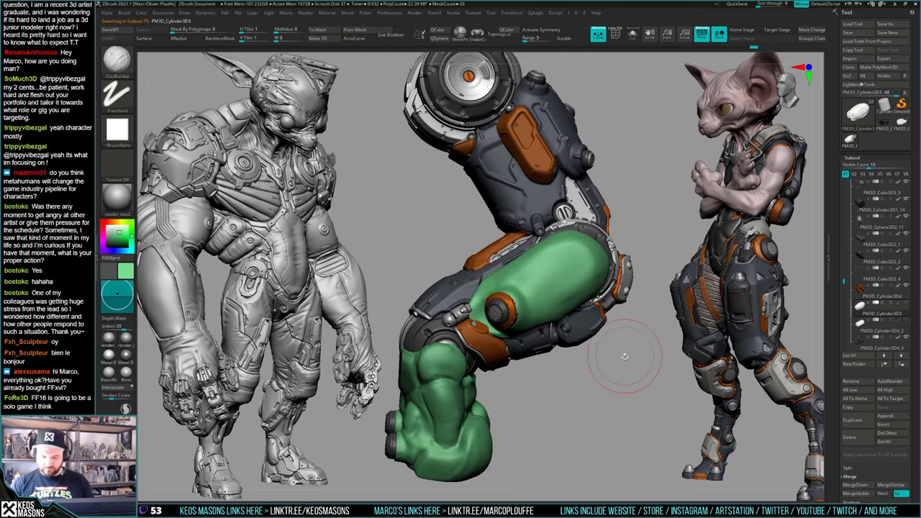
{"action": "left_click", "coordinate": [864, 328]}
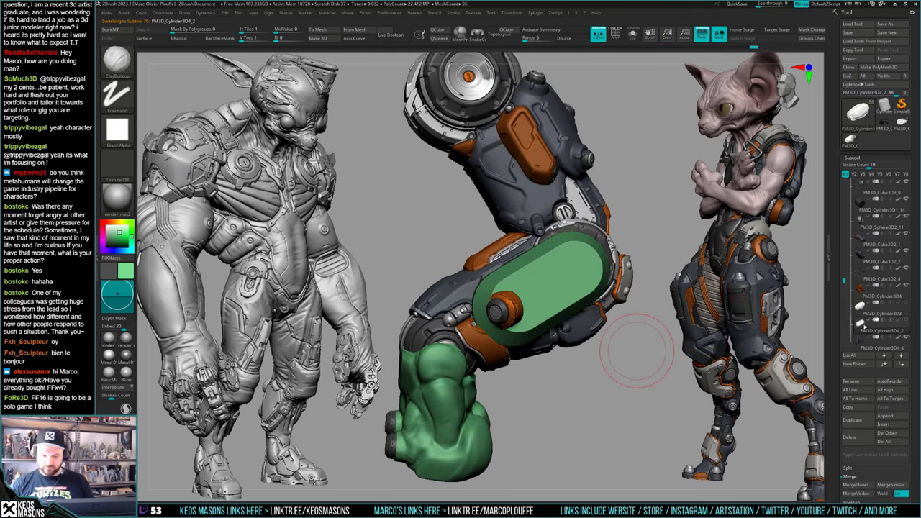
{"action": "left_click", "coordinate": [861, 308]}
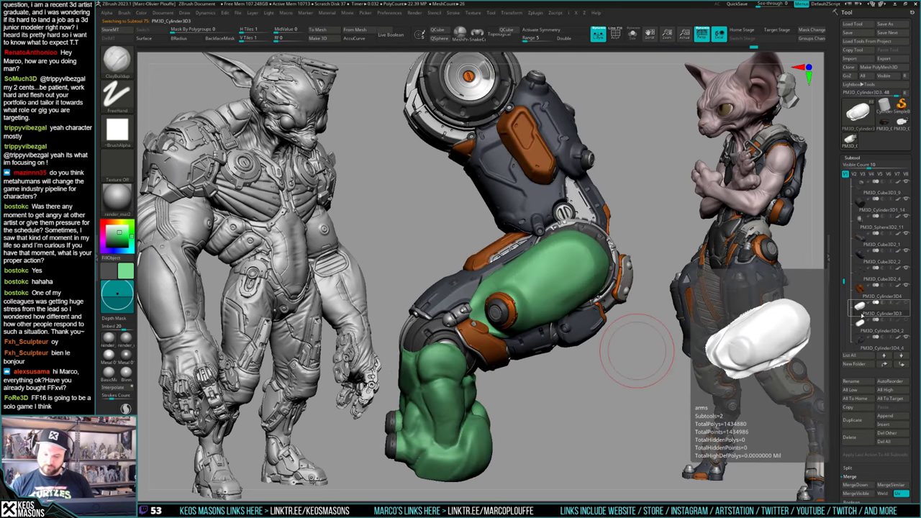
{"action": "left_click", "coordinate": [861, 323]}
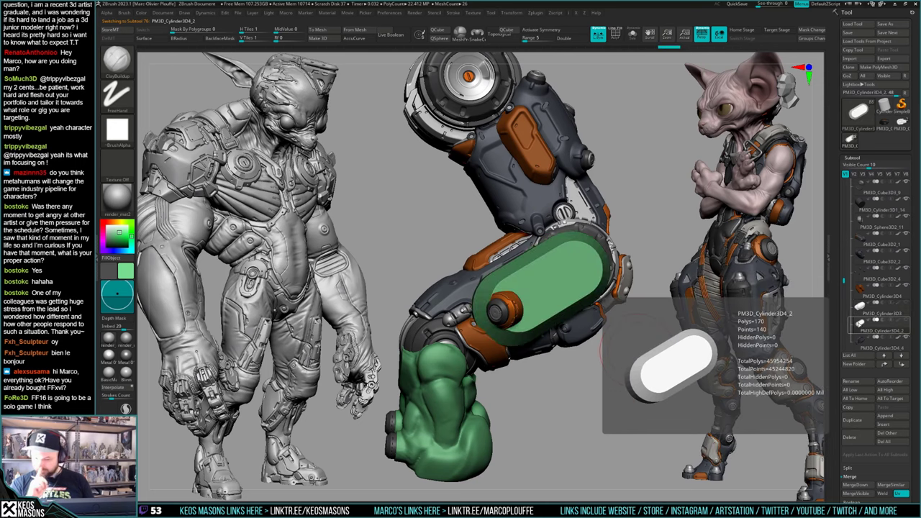
Step: Isolate the capsule with its wireframe shown and set the ZModeler edge action to Insert with Multiple EdgeLoops
{"action": "key", "text": "shift+f"}
{"action": "key", "text": "b"}
{"action": "key", "text": "z"}
{"action": "key", "text": "m"}
{"action": "key", "text": "alt+s"}
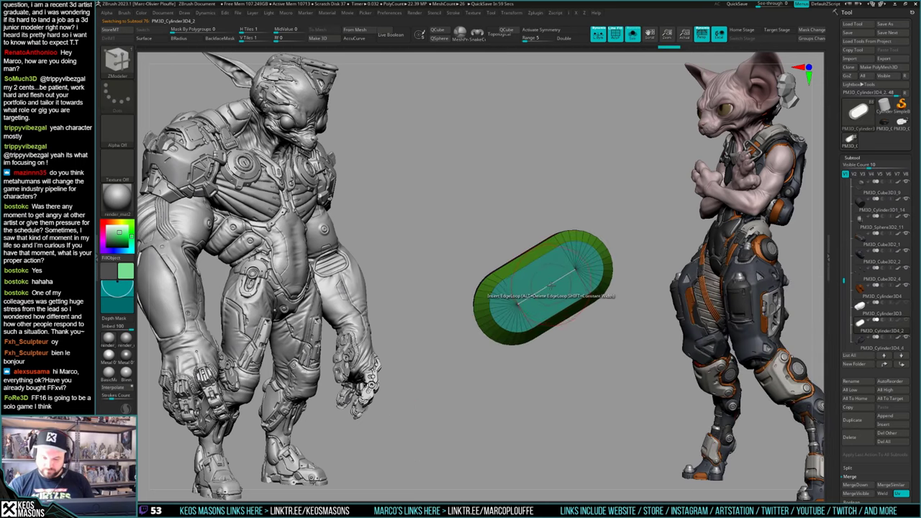
{"action": "key", "text": "space"}
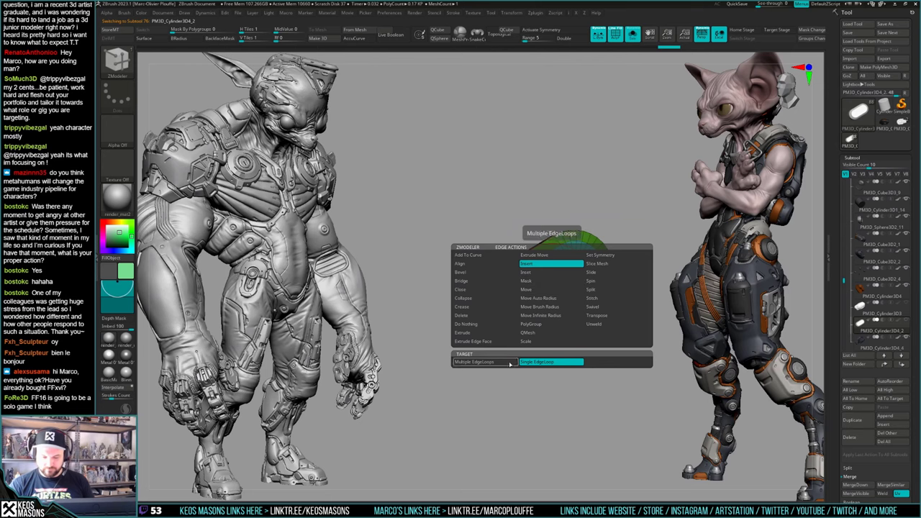
{"action": "left_click", "coordinate": [510, 364]}
{"action": "left_click", "coordinate": [557, 278]}
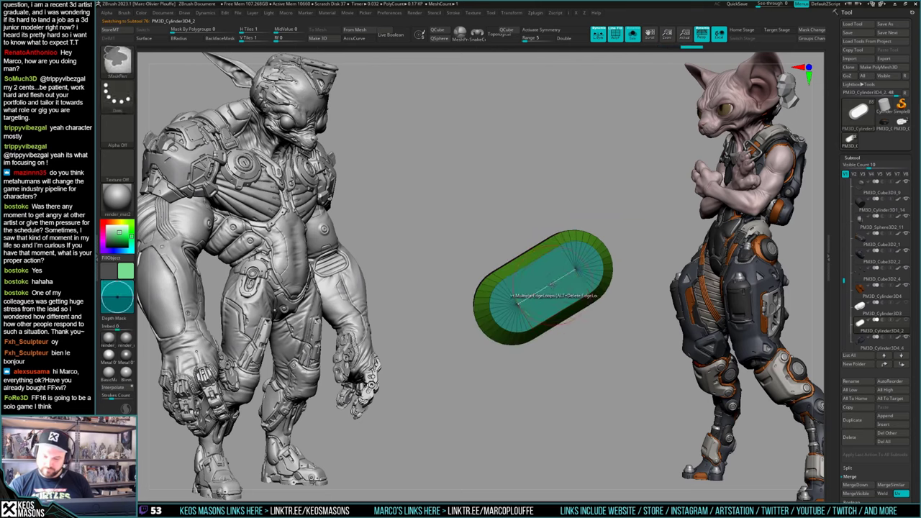
{"action": "key", "text": "space"}
{"action": "left_click_drag", "start_coordinate": [565, 346], "coordinate": [563, 330]}
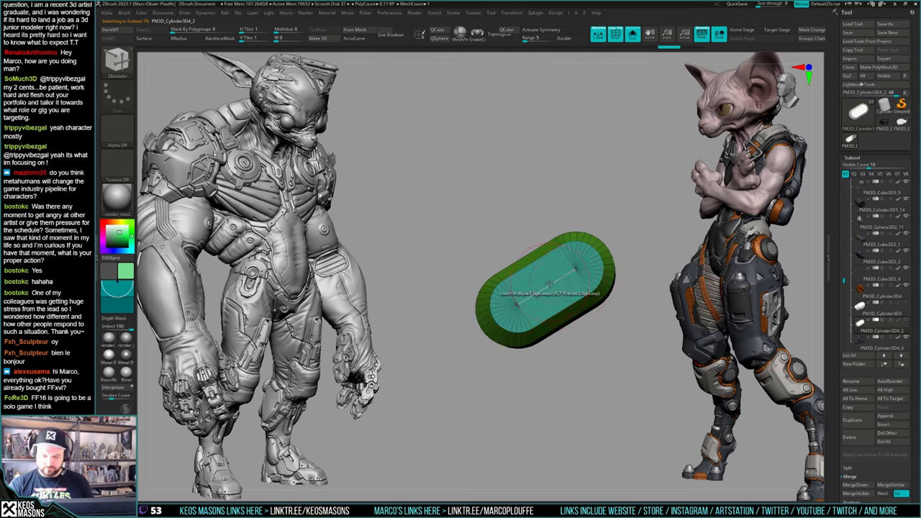
Step: Insert multiple edge loops across the straight middle section of the capsule
{"action": "key", "text": "space"}
{"action": "left_click", "coordinate": [550, 342]}
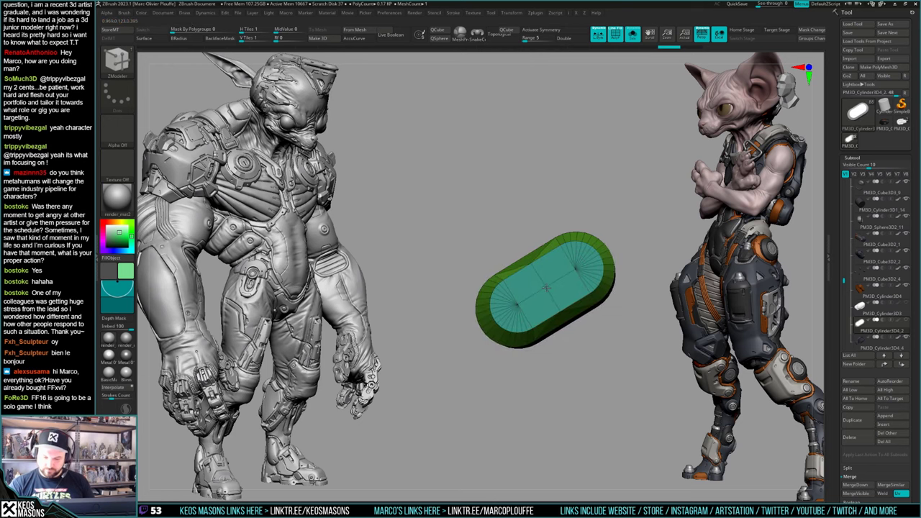
{"action": "key", "text": "space"}
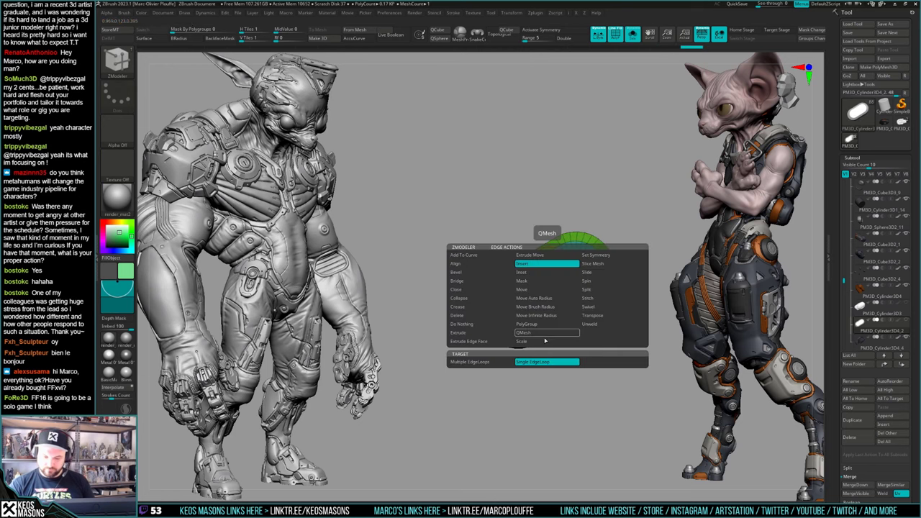
{"action": "left_click", "coordinate": [471, 362]}
{"action": "left_click_drag", "start_coordinate": [553, 281], "coordinate": [566, 266]}
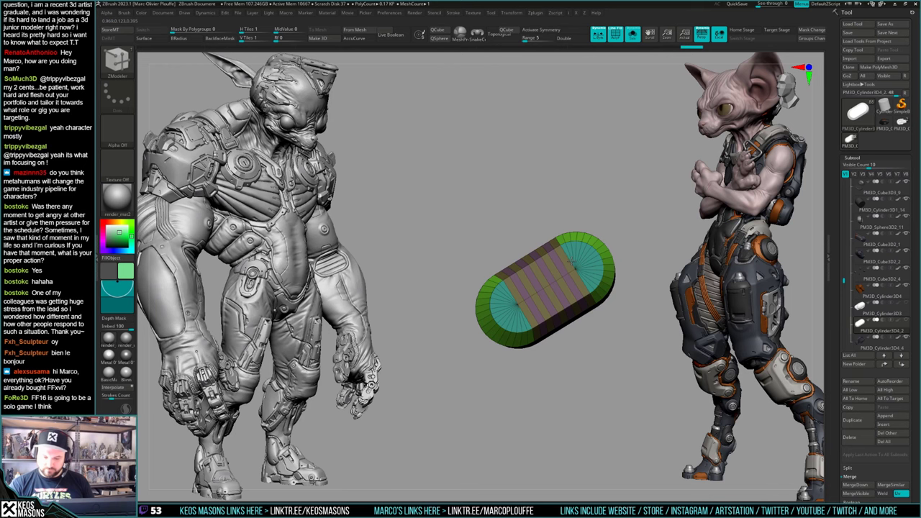
Step: Insert further edge loops following the rounded outline of the capsule's front face and beveled rim
{"action": "left_click", "coordinate": [571, 283]}
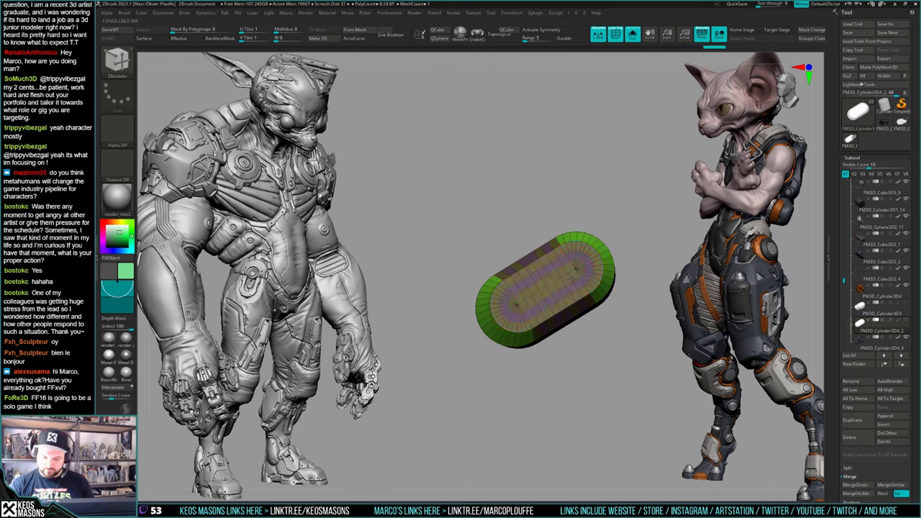
{"action": "left_click_drag", "start_coordinate": [615, 289], "coordinate": [586, 280]}
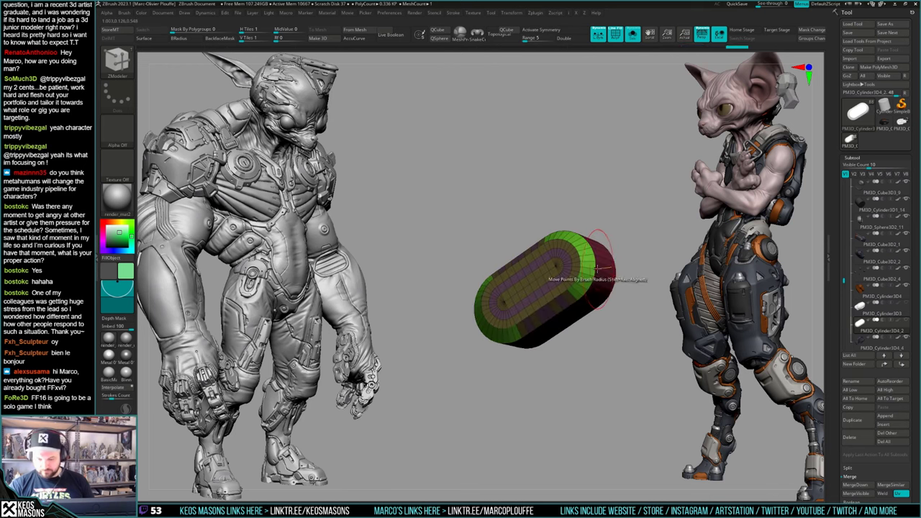
{"action": "left_click", "coordinate": [551, 275]}
{"action": "right_click_drag", "start_coordinate": [593, 273], "coordinate": [612, 269]}
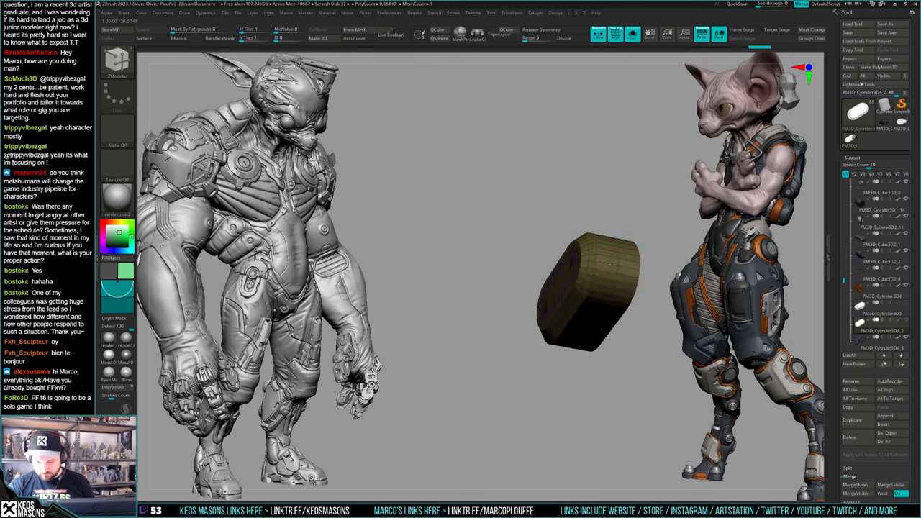
Step: Switch the ZModeler Insert target to Single EdgeLoop and add edge loops around the capsule's side wall
{"action": "key", "text": "space"}
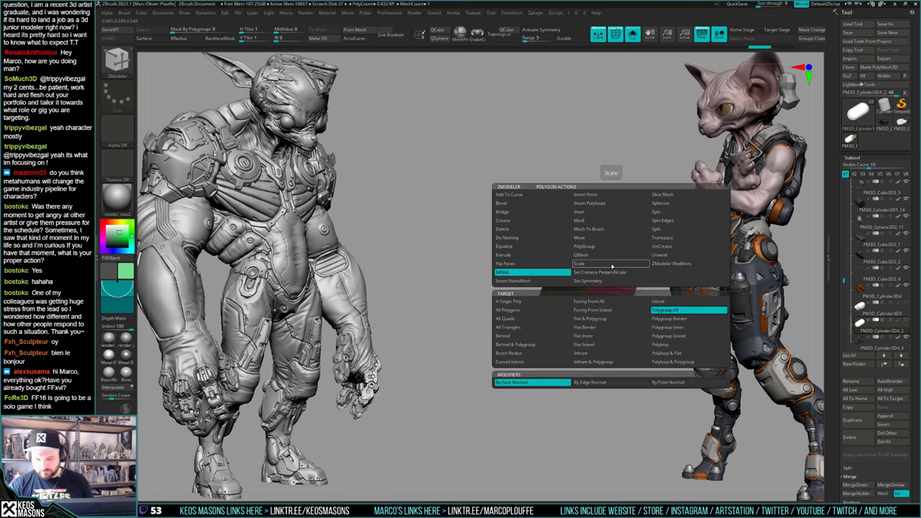
{"action": "key", "text": "ctrl+z"}
{"action": "key", "text": "space"}
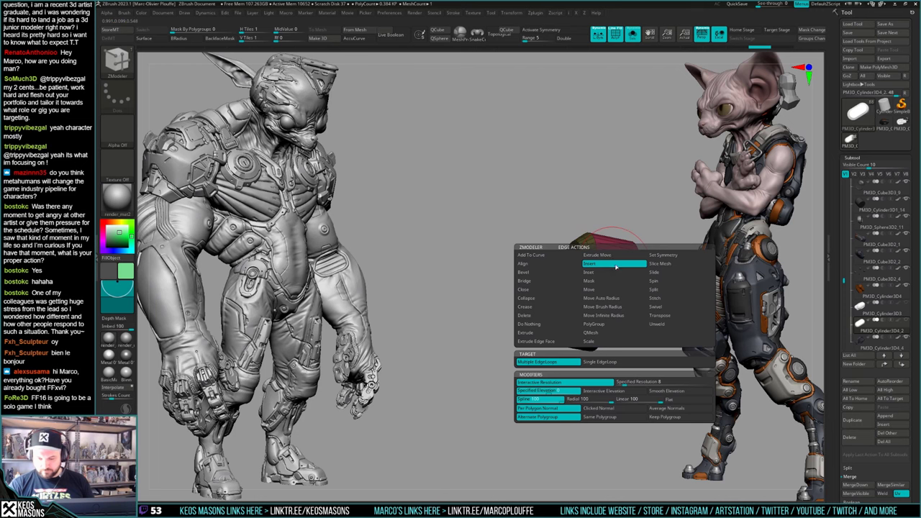
{"action": "key", "text": "space"}
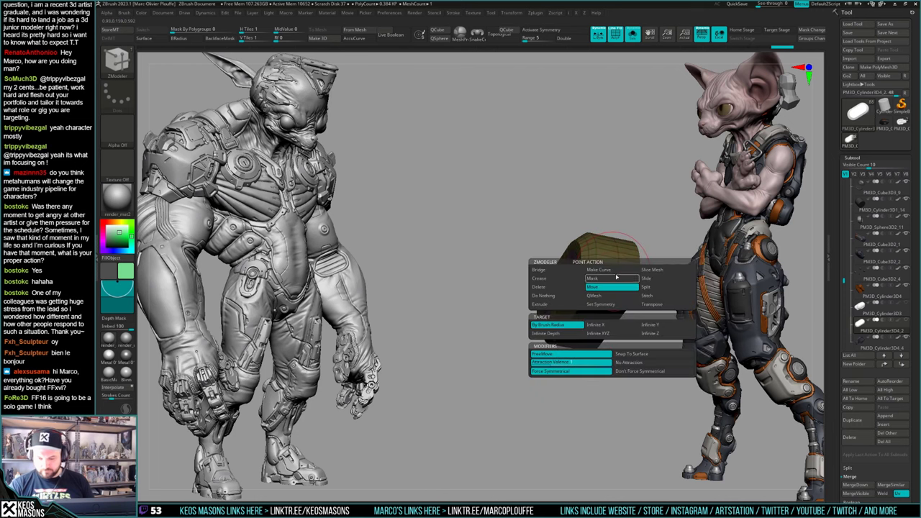
{"action": "left_click", "coordinate": [616, 277]}
{"action": "key", "text": "space"}
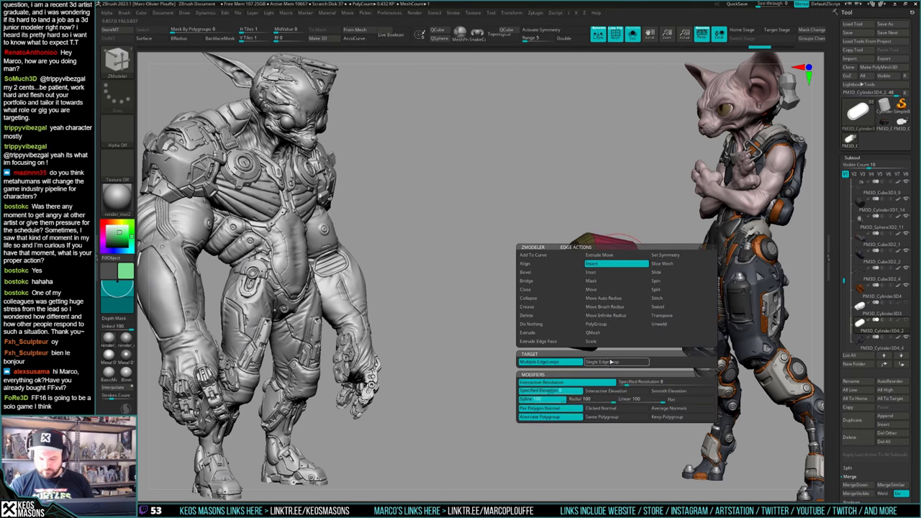
{"action": "left_click", "coordinate": [615, 269]}
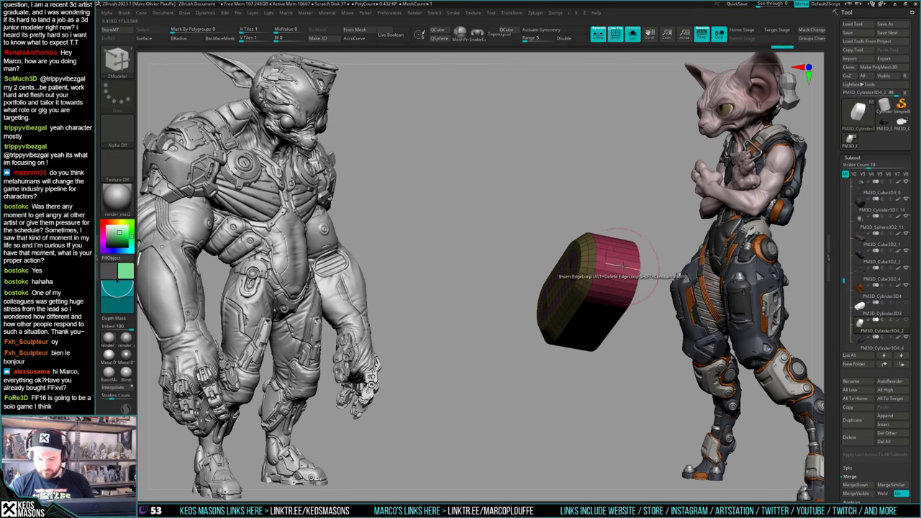
{"action": "right_click_drag", "start_coordinate": [623, 273], "coordinate": [609, 331]}
{"action": "left_click", "coordinate": [656, 255]}
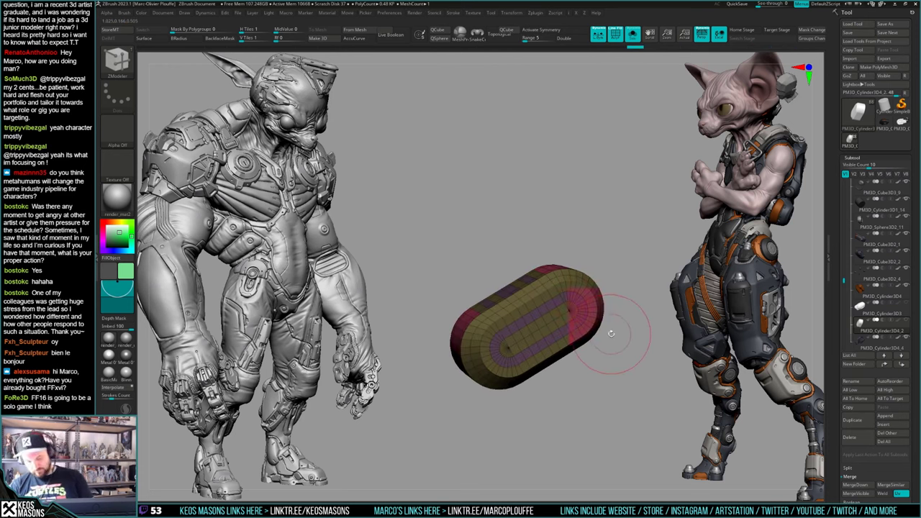
Step: Assign the whole capsule to a single polygroup and hide its wireframe display
{"action": "key", "text": "ctrl+w"}
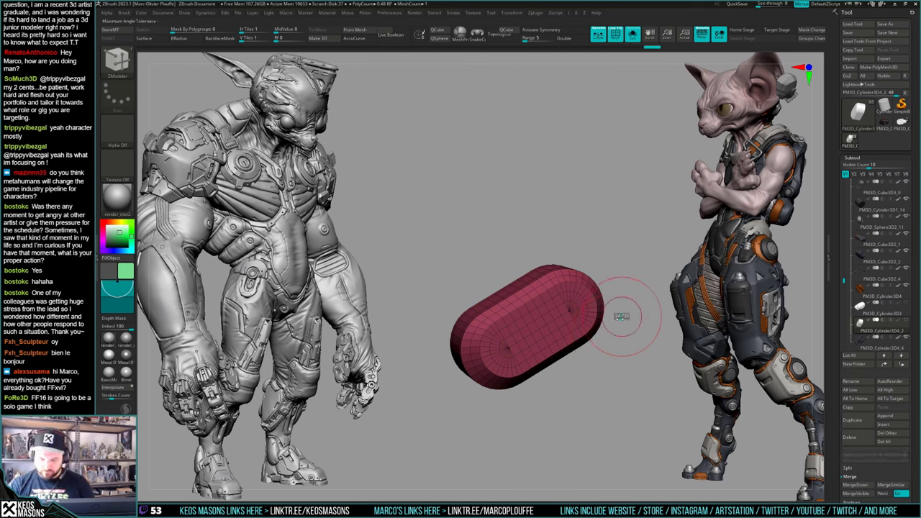
{"action": "left_click", "coordinate": [621, 316]}
{"action": "key", "text": "shift+f"}
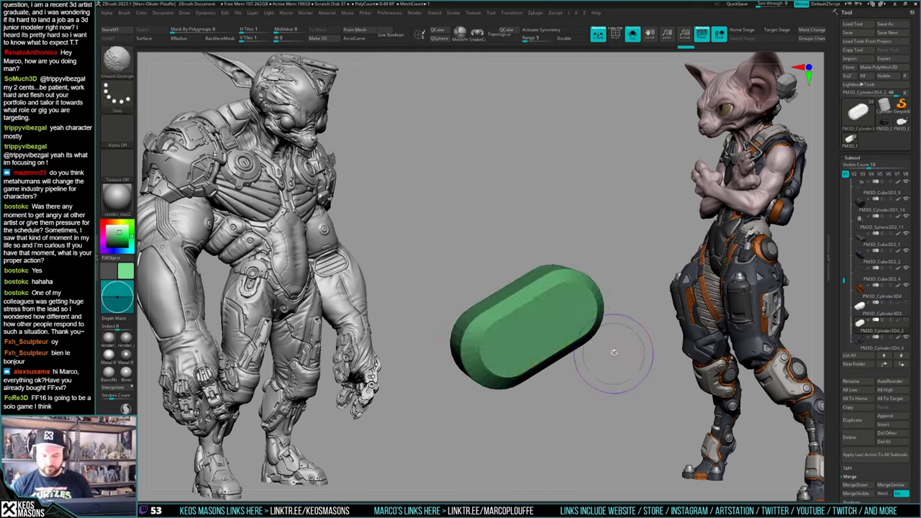
Step: Subdivide the capsule for a smoother surface and show the whole arm again
{"action": "key", "text": "d"}
{"action": "key", "text": "space"}
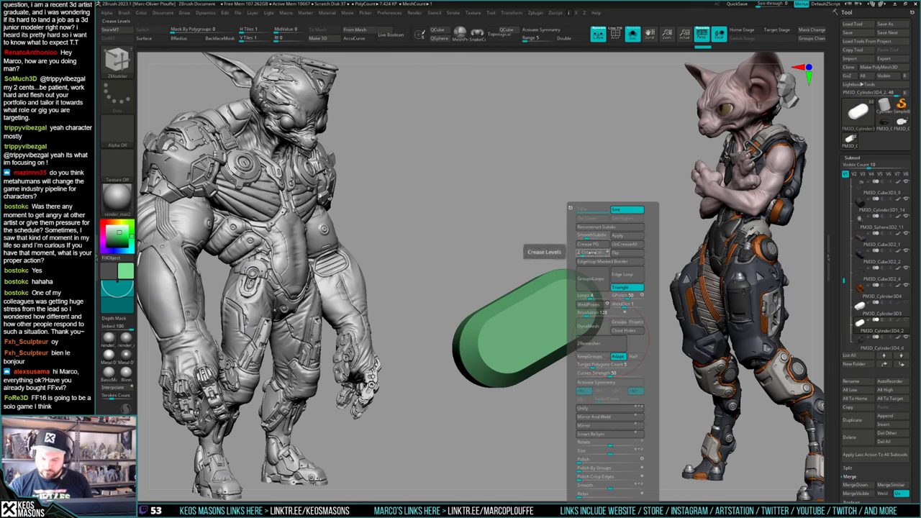
{"action": "key", "text": "alt+s"}
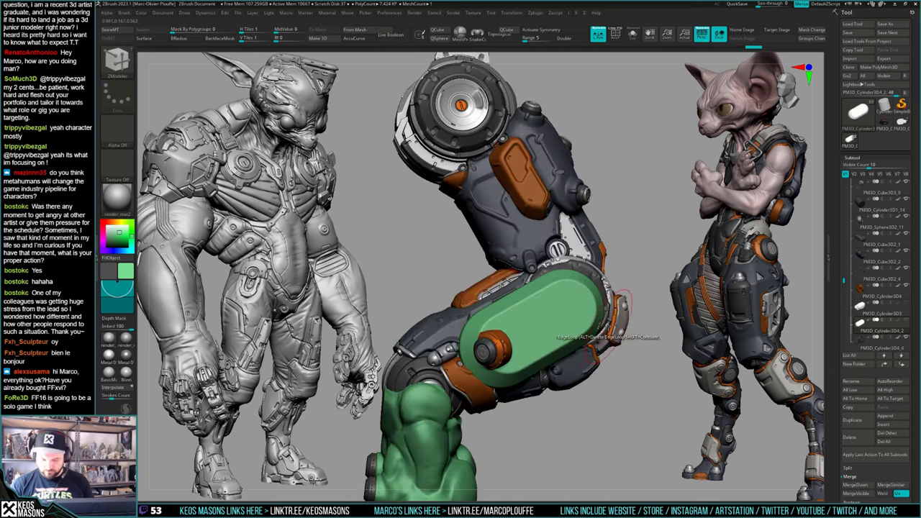
Step: Sample the arm's dark blue-grey armour colour and fill the whole capsule with it
{"action": "right_click_drag", "start_coordinate": [583, 336], "coordinate": [604, 366], "text": "ctrl"}
{"action": "mouse_move", "coordinate": [605, 366]}
{"action": "right_mouse_down", "text": "alt"}
{"action": "mouse_move", "coordinate": [606, 337]}
{"action": "mouse_move", "coordinate": [633, 343]}
{"action": "mouse_move", "coordinate": [627, 364]}
{"action": "mouse_move", "coordinate": [620, 360]}
{"action": "right_mouse_up", "text": "alt"}
{"action": "key", "text": "c"}
{"action": "mouse_move", "coordinate": [620, 359]}
{"action": "left_mouse_down"}
{"action": "mouse_move", "coordinate": [641, 372]}
{"action": "mouse_move", "coordinate": [631, 380]}
{"action": "mouse_move", "coordinate": [617, 377]}
{"action": "mouse_move", "coordinate": [647, 360]}
{"action": "mouse_move", "coordinate": [644, 332]}
{"action": "mouse_move", "coordinate": [634, 328]}
{"action": "mouse_move", "coordinate": [637, 354]}
{"action": "mouse_move", "coordinate": [628, 331]}
{"action": "left_mouse_up"}
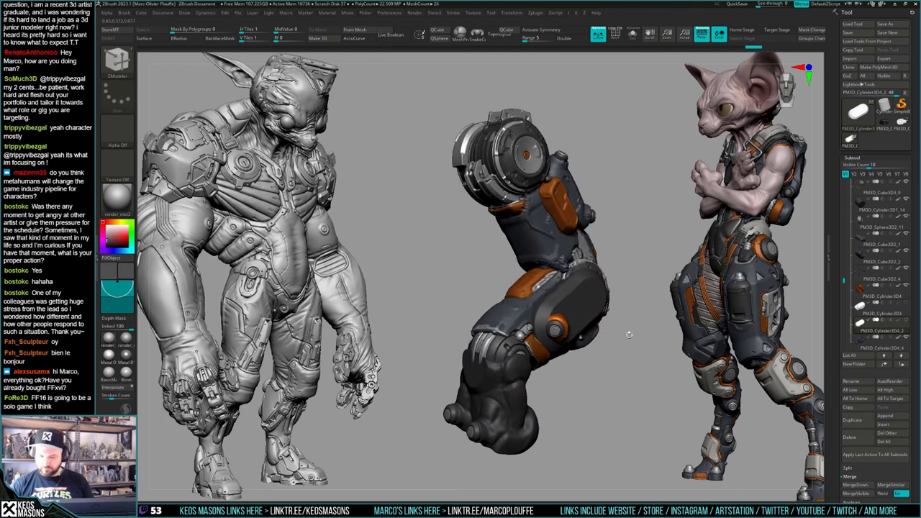
{"action": "key", "text": "c"}
{"action": "key", "text": "space"}
{"action": "left_click", "coordinate": [636, 398]}
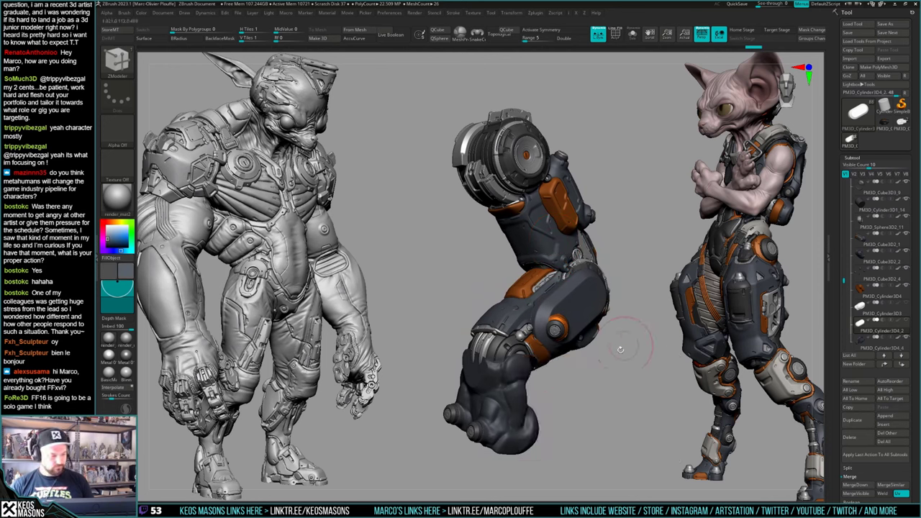
{"action": "mouse_move", "coordinate": [636, 364]}
{"action": "left_mouse_down"}
{"action": "mouse_move", "coordinate": [623, 370]}
{"action": "mouse_move", "coordinate": [631, 370]}
{"action": "left_mouse_up"}
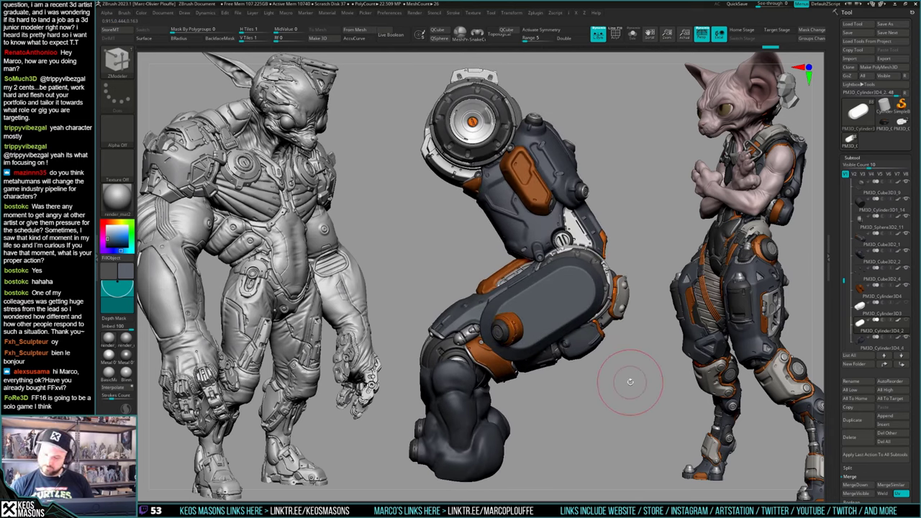
Step: Compare the recoloured capsule with the original sculpted forearm by switching subtools, ending on the capsule
{"action": "key", "text": "alt+s"}
{"action": "key", "text": "alt+s"}
{"action": "mouse_move", "coordinate": [628, 385]}
{"action": "left_mouse_down"}
{"action": "mouse_move", "coordinate": [627, 426]}
{"action": "mouse_move", "coordinate": [639, 371]}
{"action": "mouse_move", "coordinate": [630, 386]}
{"action": "left_mouse_up"}
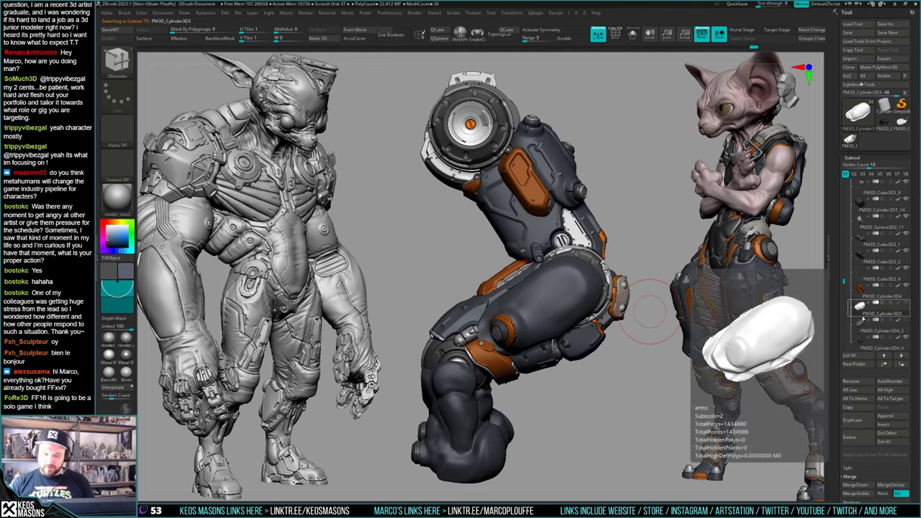
{"action": "left_click", "coordinate": [864, 314]}
{"action": "left_click", "coordinate": [861, 329]}
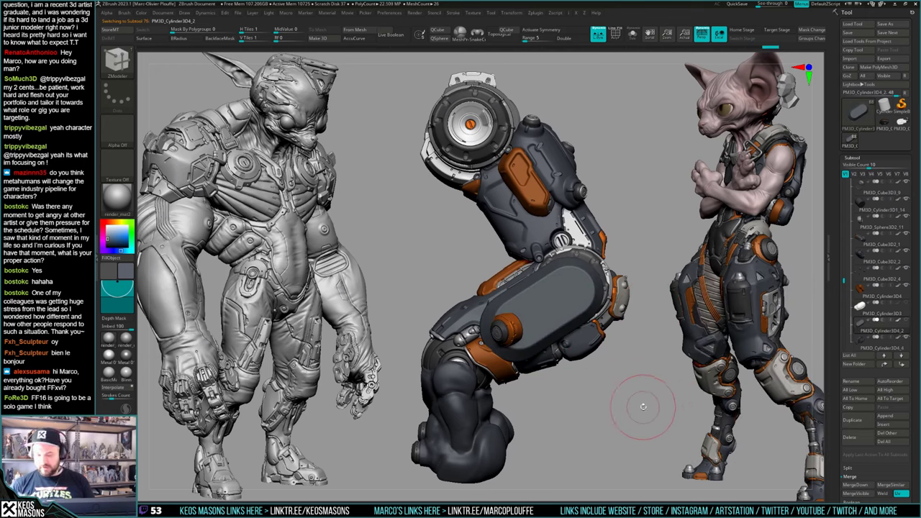
{"action": "left_click_drag", "start_coordinate": [837, 368], "coordinate": [835, 311]}
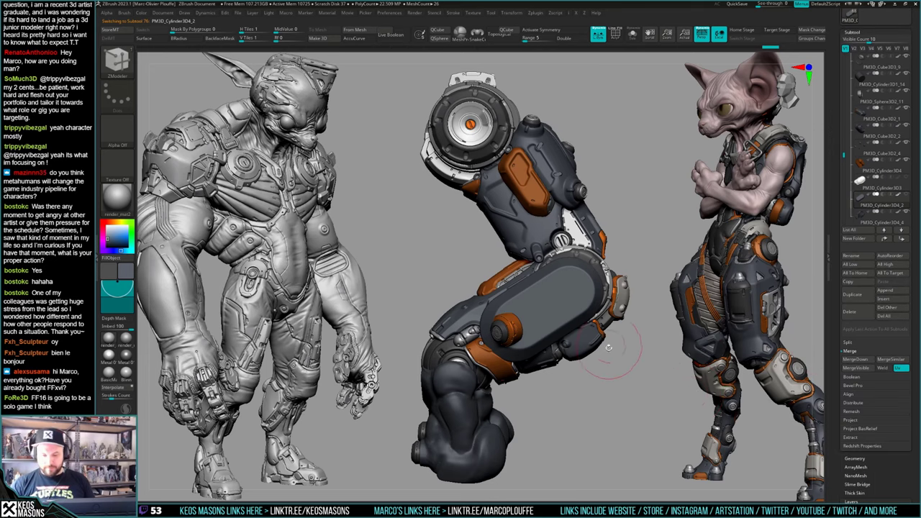
Step: Check the capsule's wireframe, polygroups and thickness against the arm from the side and from above
{"action": "key", "text": "shift+f"}
{"action": "left_click_drag", "start_coordinate": [612, 354], "coordinate": [651, 307]}
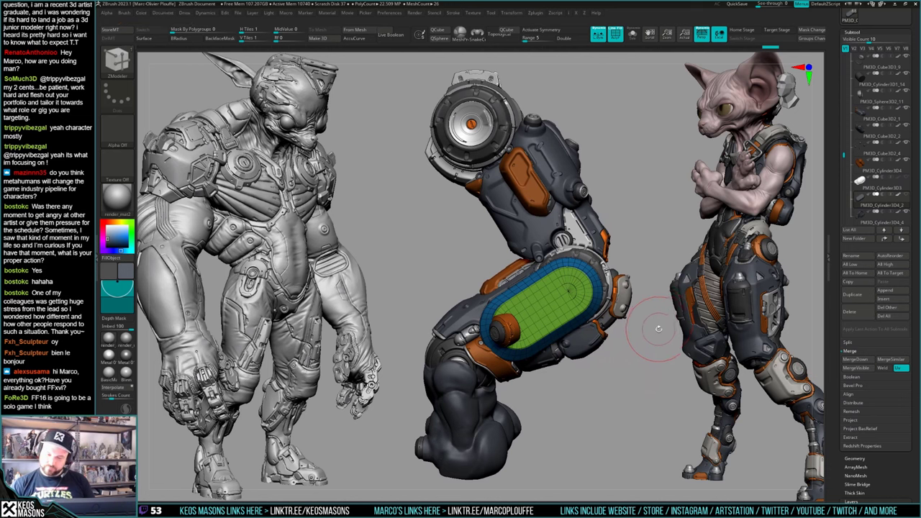
{"action": "key", "text": "shift+f"}
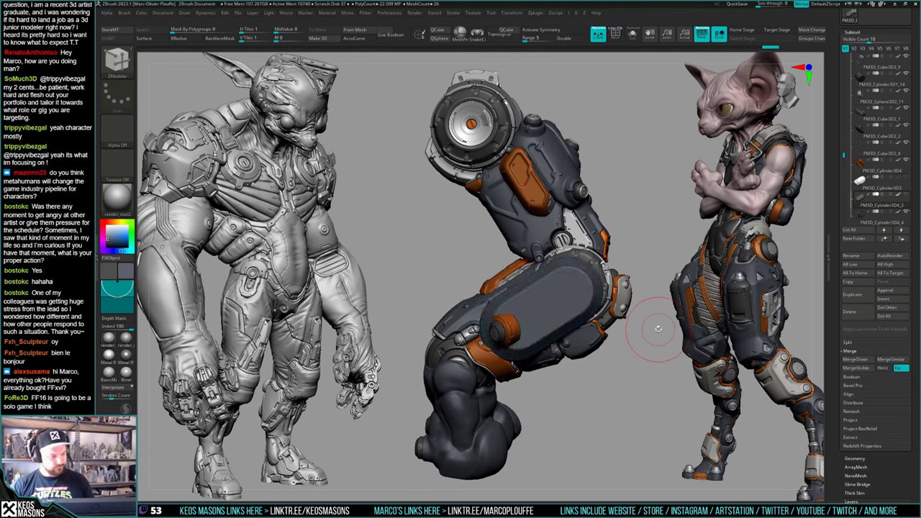
{"action": "left_click_drag", "start_coordinate": [658, 330], "coordinate": [617, 319]}
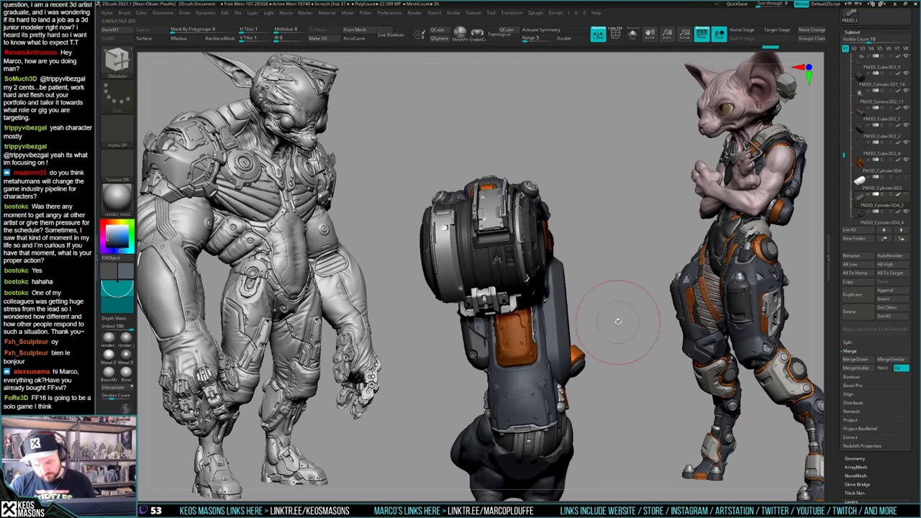
{"action": "key", "text": "w"}
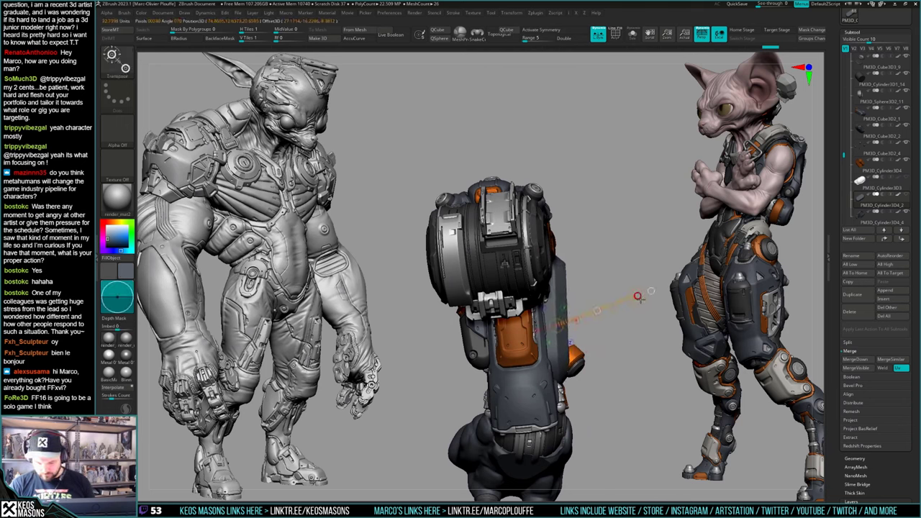
{"action": "key", "text": "q"}
{"action": "mouse_move", "coordinate": [630, 331]}
{"action": "left_mouse_down"}
{"action": "mouse_move", "coordinate": [631, 311]}
{"action": "mouse_move", "coordinate": [630, 366]}
{"action": "mouse_move", "coordinate": [621, 366]}
{"action": "mouse_move", "coordinate": [620, 321]}
{"action": "mouse_move", "coordinate": [593, 359]}
{"action": "mouse_move", "coordinate": [532, 398]}
{"action": "left_mouse_up"}
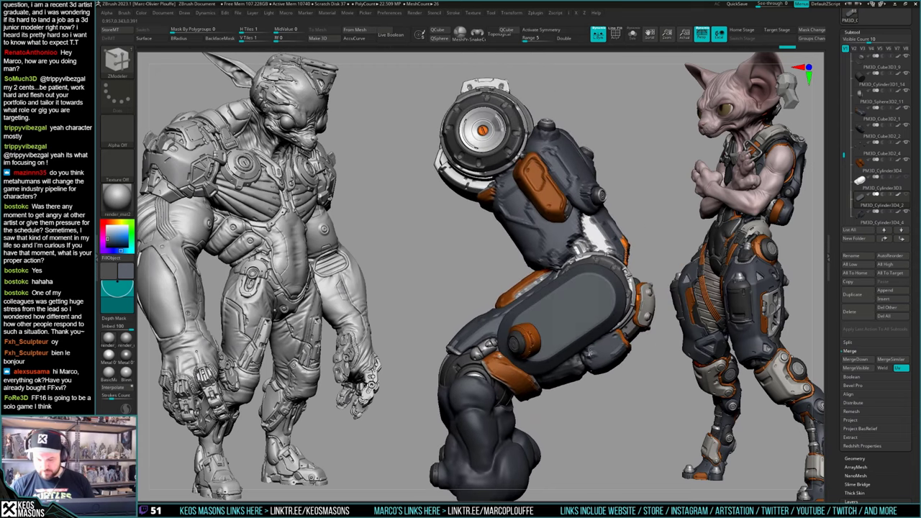
Step: Switch to the ClayBuildup brush, select the orange knob on the forearm and draw a rotation Transpose line from it
{"action": "key", "text": "space"}
{"action": "left_click", "coordinate": [593, 269]}
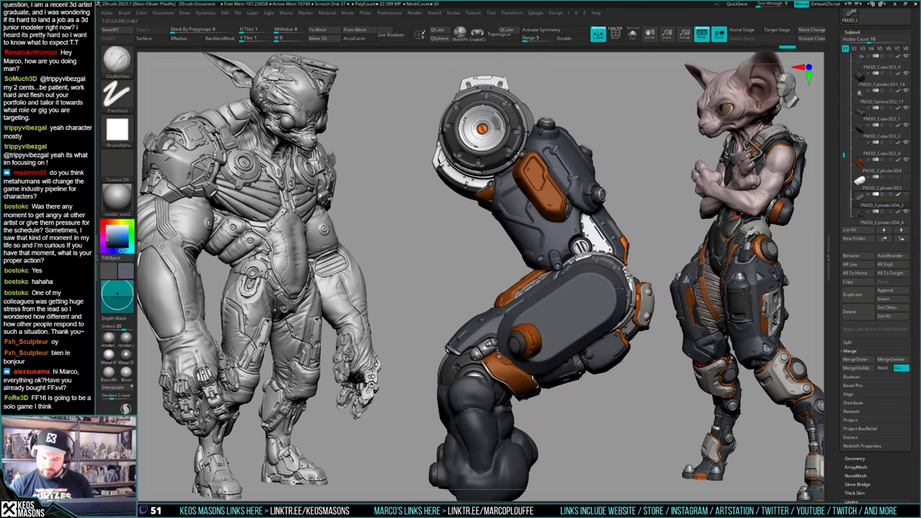
{"action": "right_click_drag", "start_coordinate": [509, 377], "coordinate": [532, 353], "text": "alt"}
{"action": "right_click", "coordinate": [531, 353]}
{"action": "left_click", "coordinate": [564, 316], "text": "alt"}
{"action": "key", "text": "alt+s"}
{"action": "key", "text": "alt+s"}
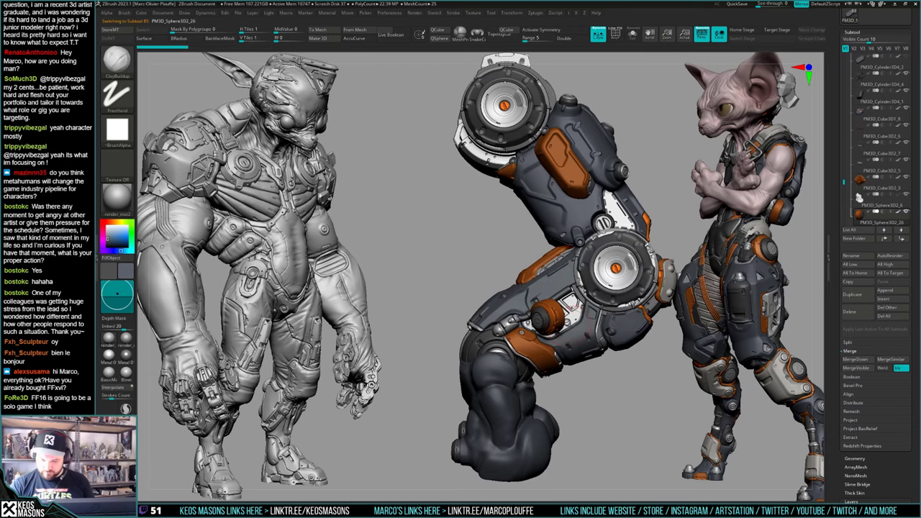
{"action": "key", "text": "r"}
{"action": "left_click_drag", "start_coordinate": [549, 316], "coordinate": [603, 386]}
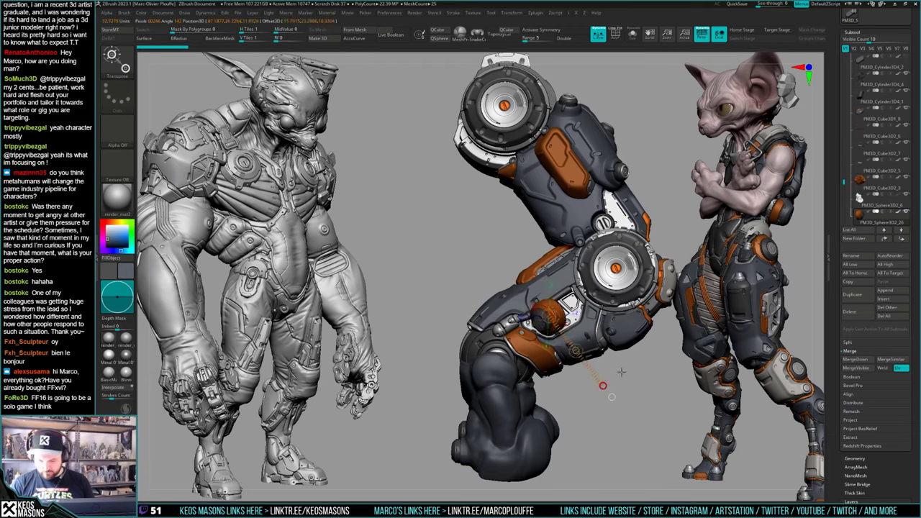
{"action": "key", "text": "q"}
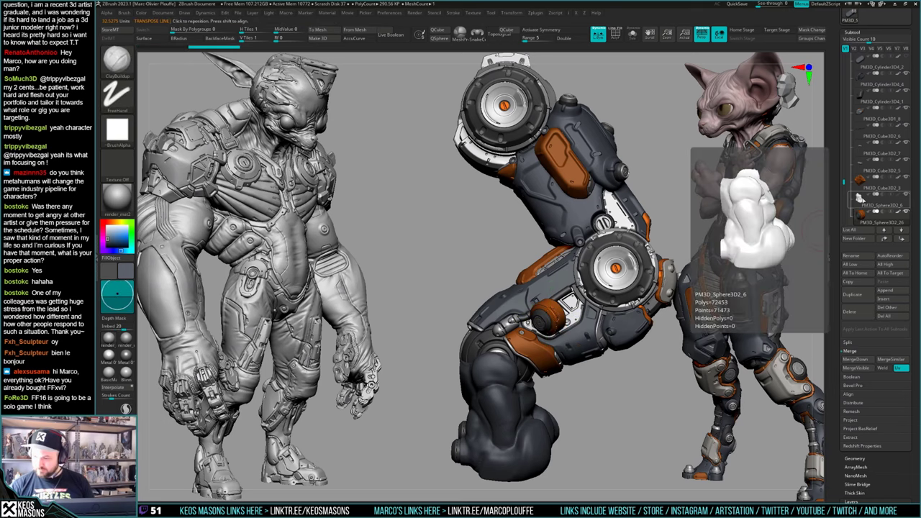
Step: Examine the sculpted hand on its own, and review the capsule and the original forearm in turn on the full arm
{"action": "left_click", "coordinate": [885, 205]}
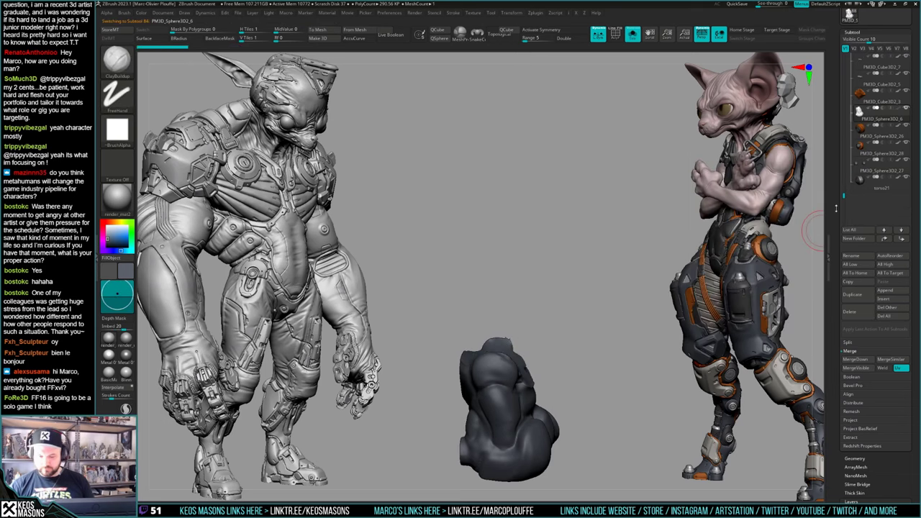
{"action": "key", "text": "alt+s"}
{"action": "key", "text": "shift+f"}
{"action": "key", "text": "shift+f"}
{"action": "left_click_drag", "start_coordinate": [844, 195], "coordinate": [844, 168]}
{"action": "left_click", "coordinate": [863, 135]}
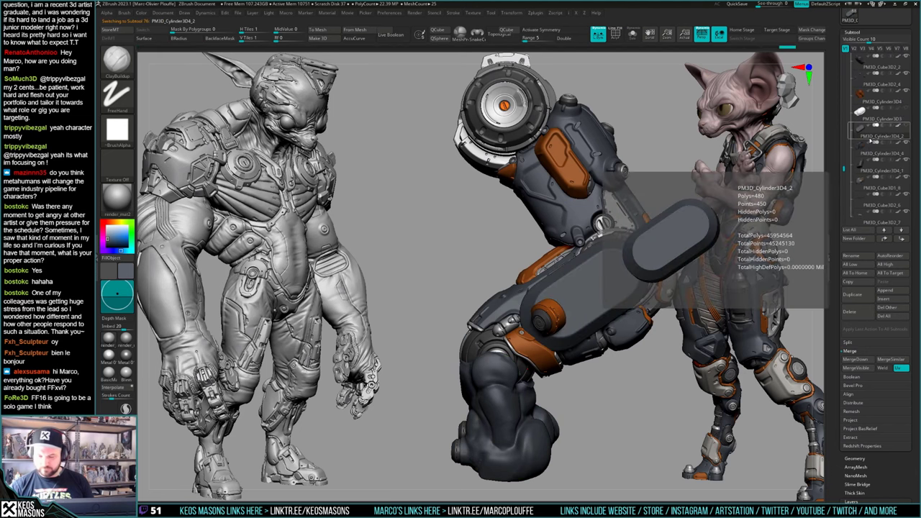
{"action": "left_click", "coordinate": [866, 127]}
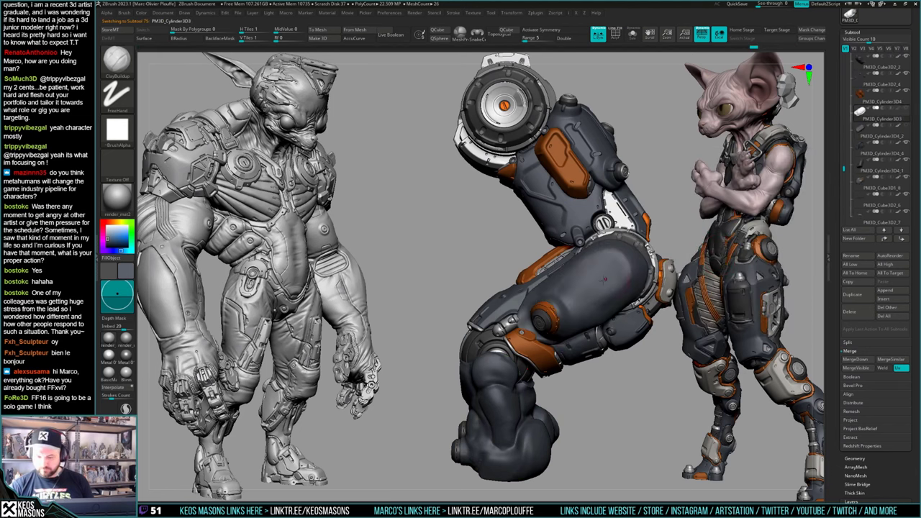
{"action": "right_click_drag", "start_coordinate": [605, 279], "coordinate": [617, 261]}
{"action": "left_click", "coordinate": [864, 132]}
{"action": "left_click_drag", "start_coordinate": [617, 262], "coordinate": [623, 277]}
Step: Isolate the capsule, mask everything except its front face polygroup and adjust that face with the Transpose tool
{"action": "key", "text": "shift+f"}
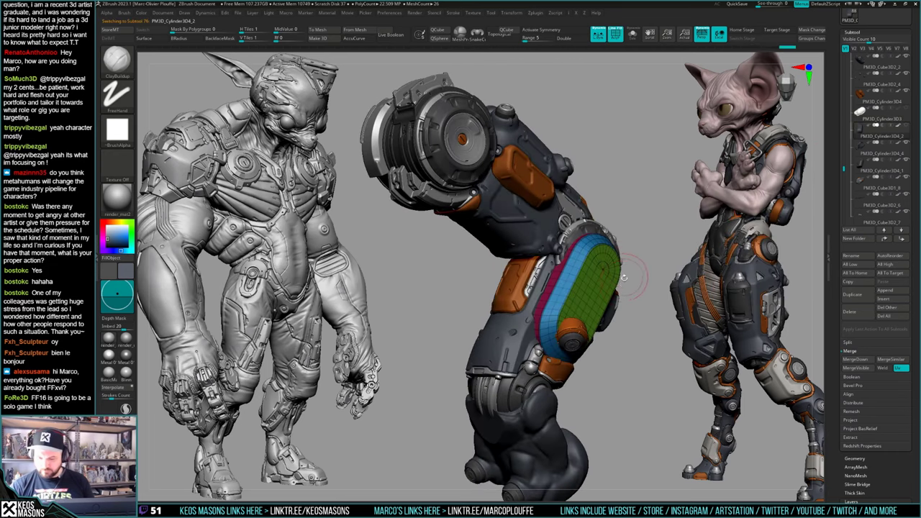
{"action": "key", "text": "alt+s"}
{"action": "key", "text": "shift+f"}
{"action": "key", "text": "space"}
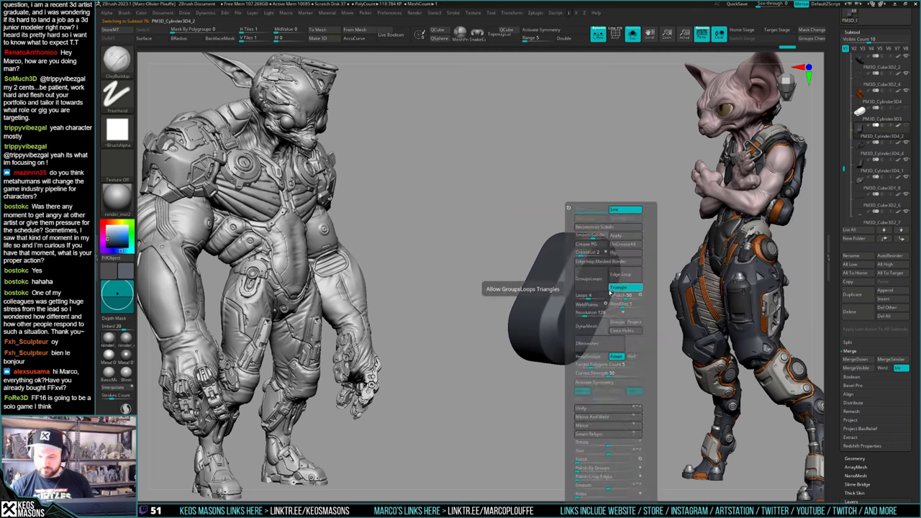
{"action": "left_click", "coordinate": [621, 273]}
{"action": "key", "text": "shift+f"}
{"action": "key", "text": "w"}
{"action": "left_click", "coordinate": [595, 291], "text": "ctrl"}
{"action": "left_click", "coordinate": [594, 291]}
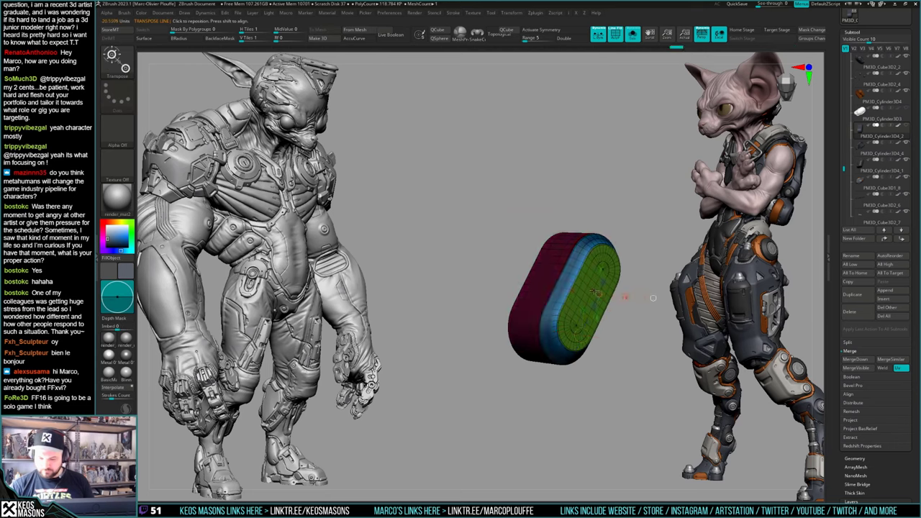
{"action": "left_click_drag", "start_coordinate": [653, 298], "coordinate": [665, 243], "text": "shift"}
Step: Inspect the capsule's bevelled profile and wireframe from behind, both within the full arm and isolated
{"action": "key", "text": "alt+s"}
{"action": "left_click_drag", "start_coordinate": [621, 291], "coordinate": [640, 294]}
{"action": "key", "text": "q"}
{"action": "key", "text": "shift+f"}
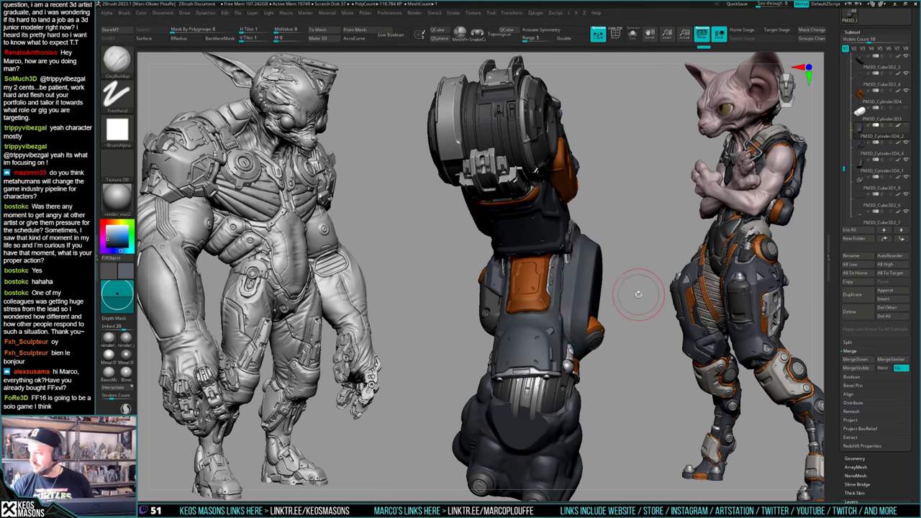
{"action": "key", "text": "shift+s"}
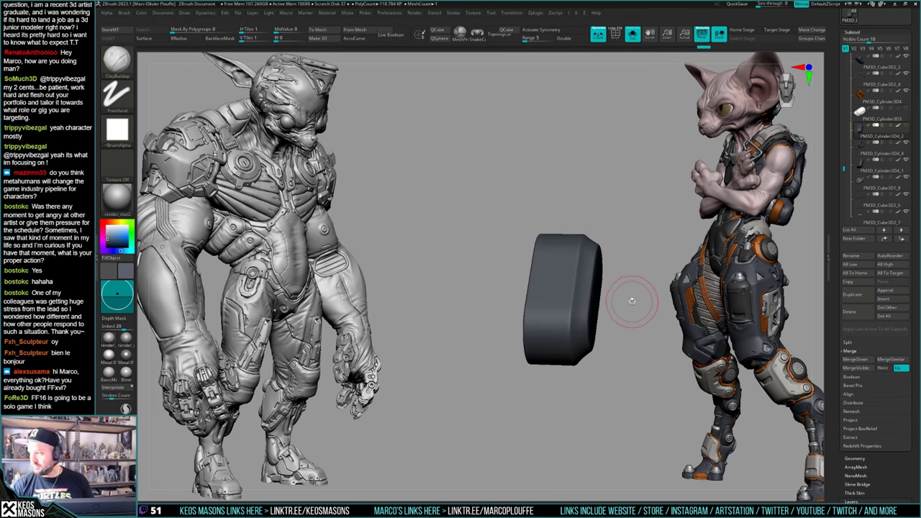
{"action": "key", "text": "shift+f"}
{"action": "key", "text": "shift+f"}
{"action": "left_click_drag", "start_coordinate": [631, 299], "coordinate": [606, 288]}
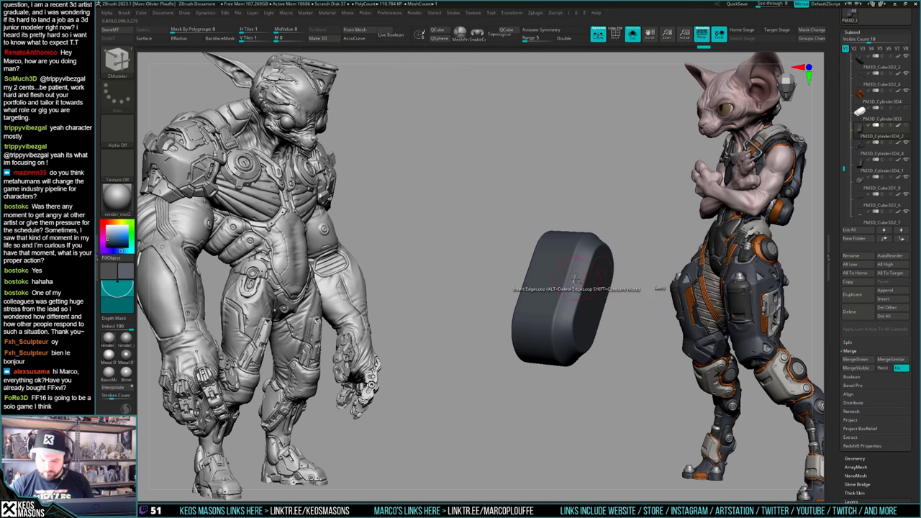
{"action": "key", "text": "shift+f"}
{"action": "right_click_drag", "start_coordinate": [576, 279], "coordinate": [573, 269], "text": "ctrl"}
{"action": "key", "text": "shift+f"}
Step: Show the whole arm again and delete the original sculpted forearm subtool
{"action": "key", "text": "alt+s"}
{"action": "left_click_drag", "start_coordinate": [633, 305], "coordinate": [528, 301]}
{"action": "left_click", "coordinate": [864, 119]}
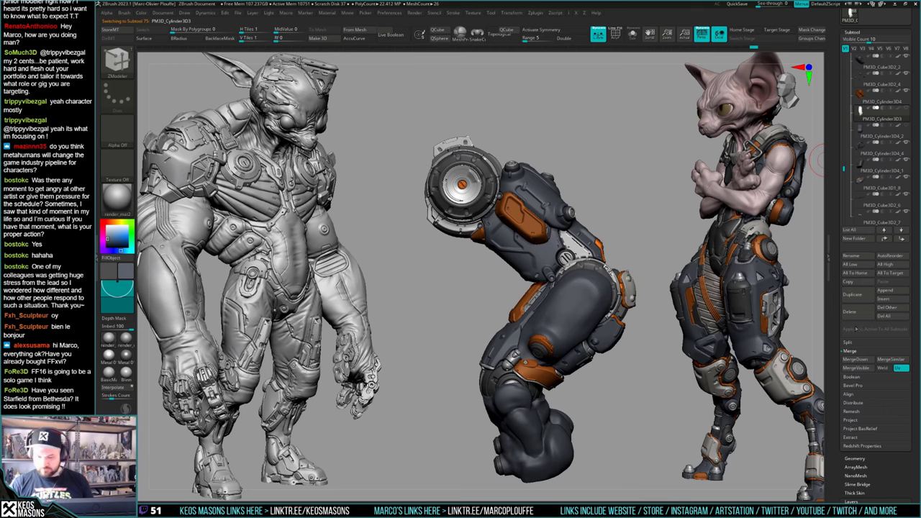
{"action": "key", "text": "shift+f"}
{"action": "left_click", "coordinate": [857, 311]}
{"action": "key", "text": "Return"}
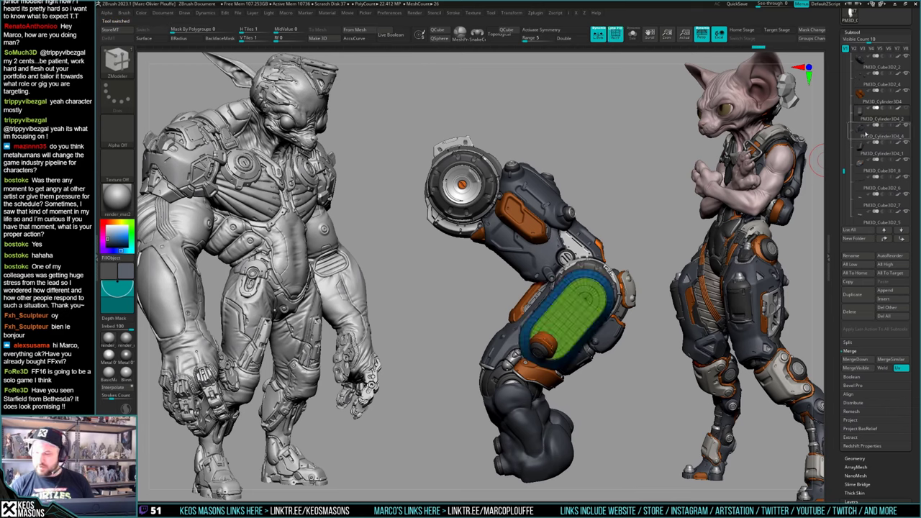
Step: Hide the wireframe, subdivide the capsule three times and switch to the ClayBuildup brush
{"action": "key", "text": "shift+f"}
{"action": "key", "text": "ctrl+d"}
{"action": "key", "text": "ctrl+d"}
{"action": "key", "text": "ctrl+d"}
{"action": "left_click_drag", "start_coordinate": [584, 298], "coordinate": [619, 293]}
{"action": "key", "text": "space"}
{"action": "left_click", "coordinate": [619, 279]}
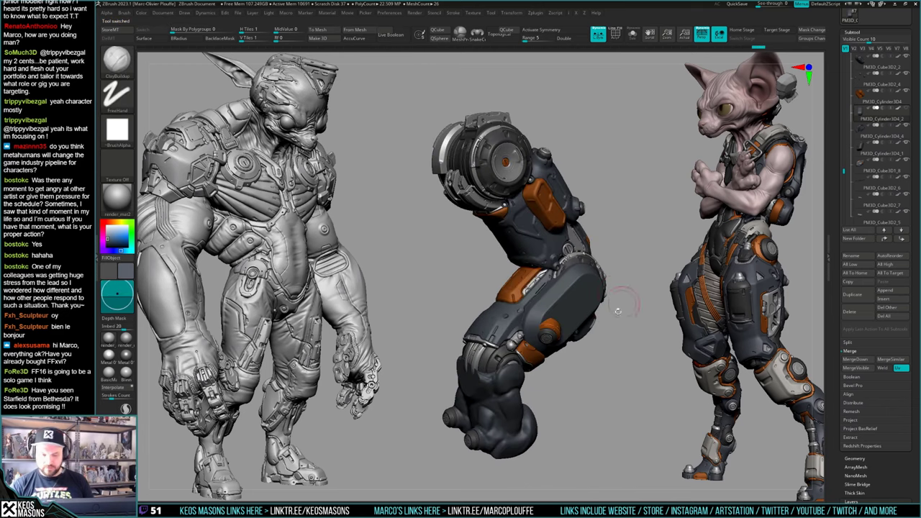
Step: Toggle the visibility of the PM3D_Cube3D3_1 subtool at the elbow, select it and check it in isolation
{"action": "left_click_drag", "start_coordinate": [615, 334], "coordinate": [611, 332]}
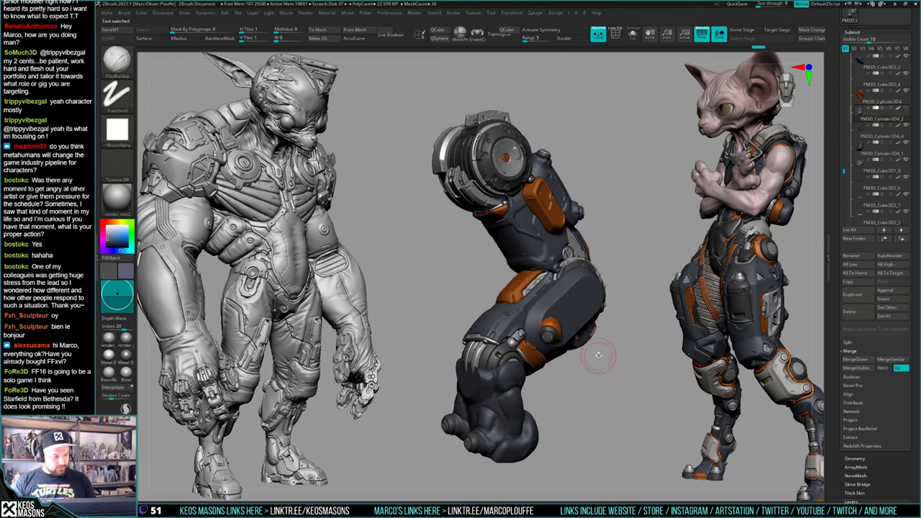
{"action": "left_click_drag", "start_coordinate": [598, 354], "coordinate": [616, 256], "text": "alt"}
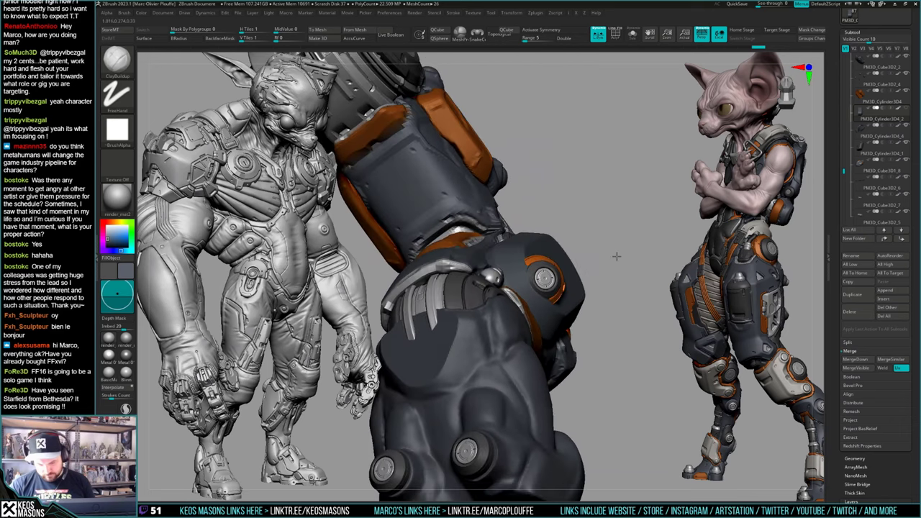
{"action": "key", "text": "w"}
{"action": "key", "text": "q"}
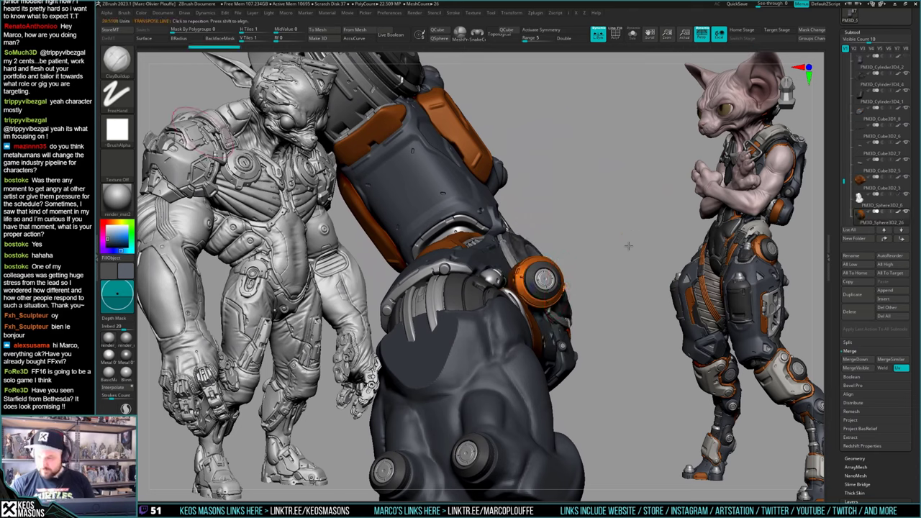
{"action": "left_click_drag", "start_coordinate": [844, 181], "coordinate": [845, 147]}
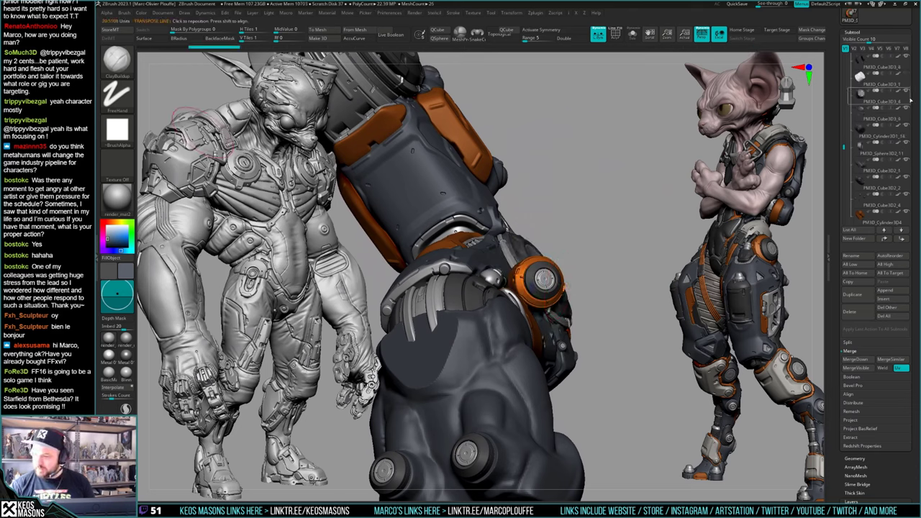
{"action": "left_click", "coordinate": [906, 74]}
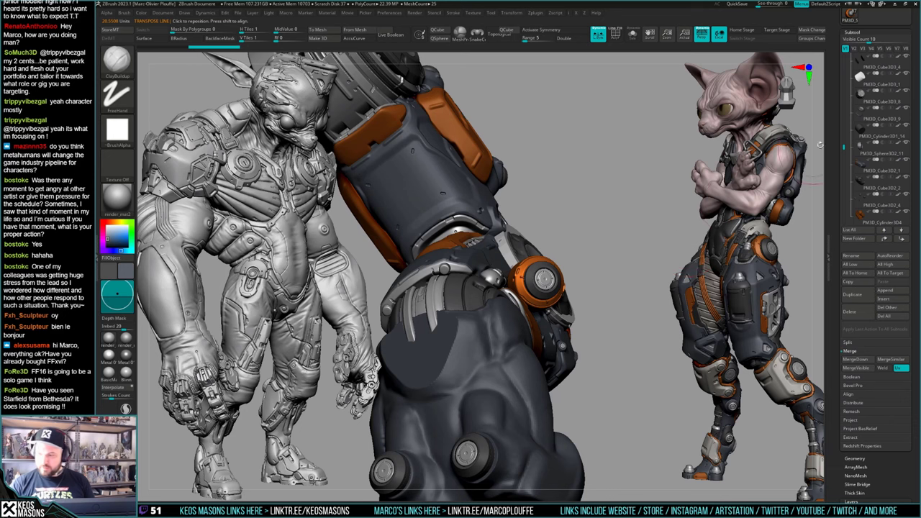
{"action": "left_click", "coordinate": [861, 79]}
{"action": "right_click_drag", "start_coordinate": [664, 260], "coordinate": [576, 270], "text": "ctrl"}
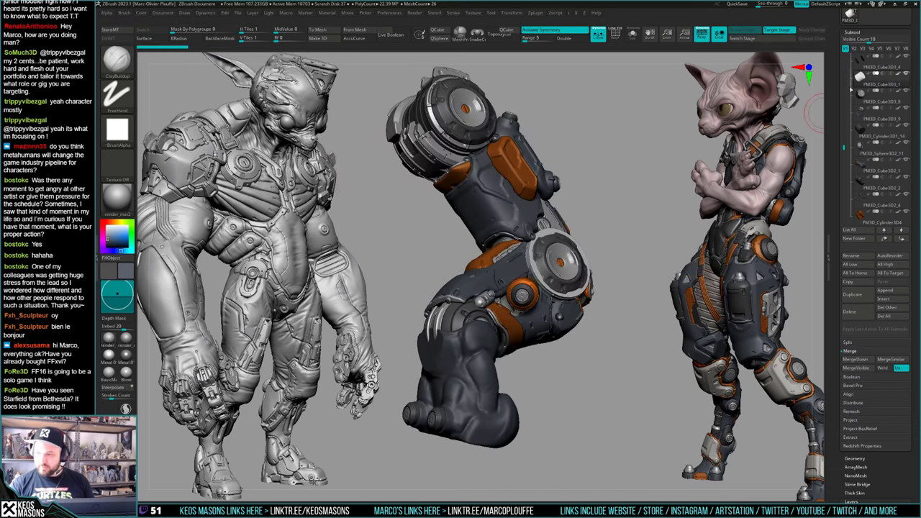
{"action": "key", "text": "alt+s"}
{"action": "key", "text": "alt+s"}
{"action": "right_click_drag", "start_coordinate": [631, 299], "coordinate": [569, 281]}
Step: Select the orange round bolt beside the elbow and draw a Move transpose line outward along its axis
{"action": "left_click_drag", "start_coordinate": [845, 144], "coordinate": [845, 175]}
{"action": "left_click", "coordinate": [859, 82]}
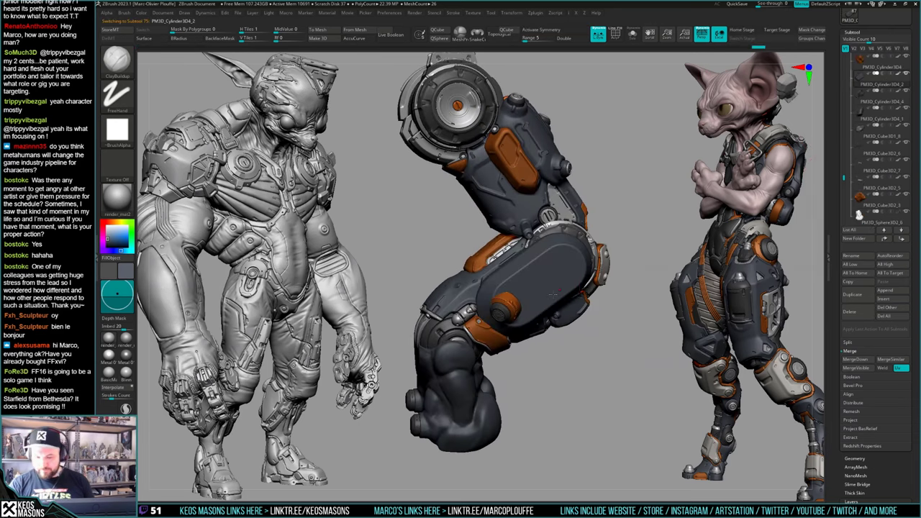
{"action": "mouse_move", "coordinate": [514, 281]}
{"action": "right_mouse_down"}
{"action": "mouse_move", "coordinate": [550, 284]}
{"action": "mouse_move", "coordinate": [565, 313]}
{"action": "mouse_move", "coordinate": [584, 307]}
{"action": "mouse_move", "coordinate": [590, 287]}
{"action": "right_mouse_up"}
{"action": "right_click", "coordinate": [590, 285]}
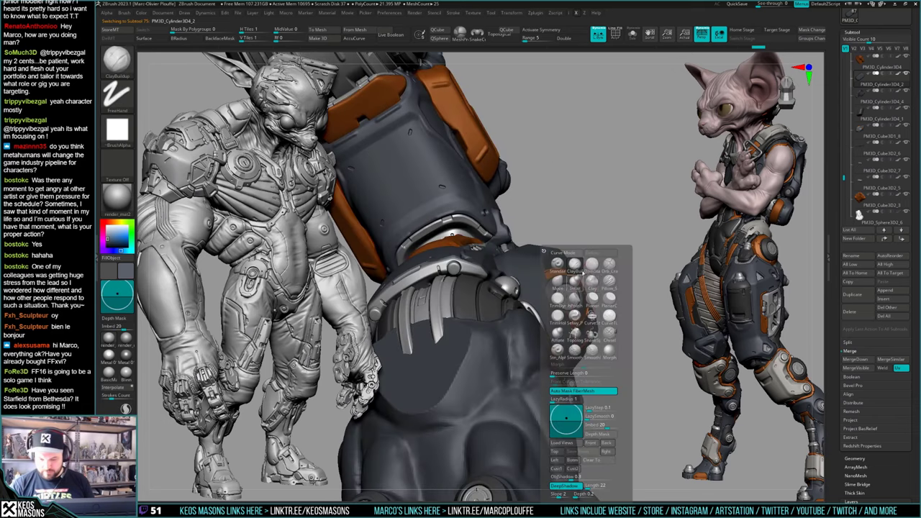
{"action": "left_click", "coordinate": [568, 295], "text": "alt"}
{"action": "key", "text": "w"}
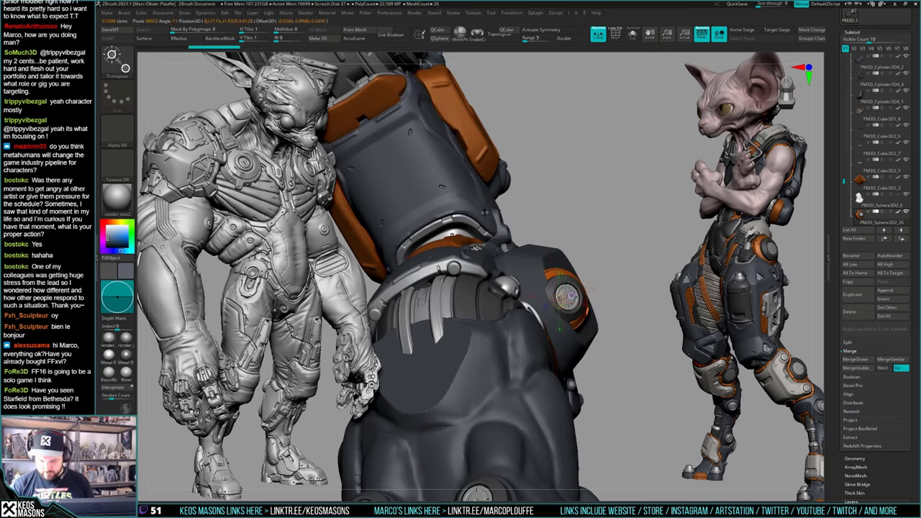
{"action": "left_click_drag", "start_coordinate": [560, 299], "coordinate": [629, 271]}
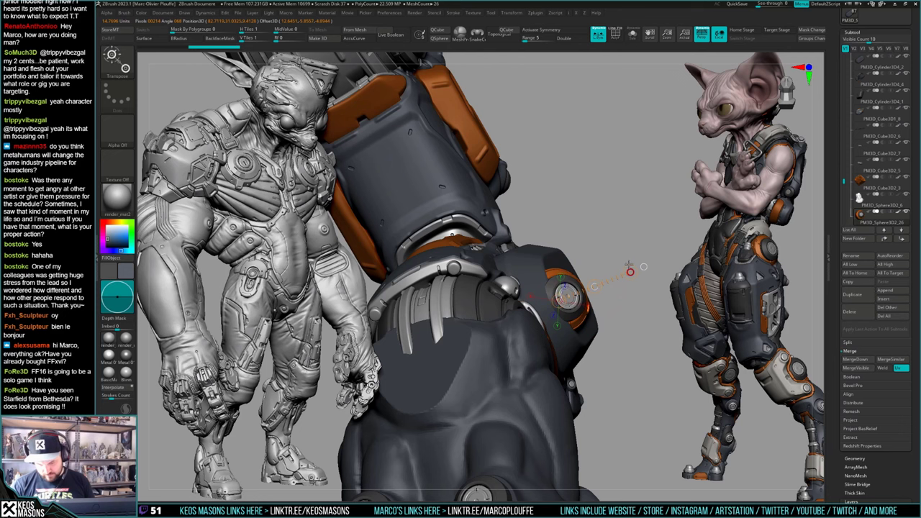
{"action": "right_click_drag", "start_coordinate": [641, 266], "coordinate": [624, 260]}
{"action": "mouse_move", "coordinate": [618, 303]}
{"action": "right_mouse_down", "text": "ctrl"}
{"action": "mouse_move", "coordinate": [616, 273]}
{"action": "mouse_move", "coordinate": [628, 349]}
{"action": "right_mouse_up", "text": "ctrl"}
{"action": "key", "text": "q"}
Step: Reselect the capsule and step back through its undo history to the unsubdivided base mesh
{"action": "key", "text": "ctrl+z"}
{"action": "key", "text": "ctrl+z"}
{"action": "key", "text": "ctrl+z"}
{"action": "key", "text": "ctrl+z"}
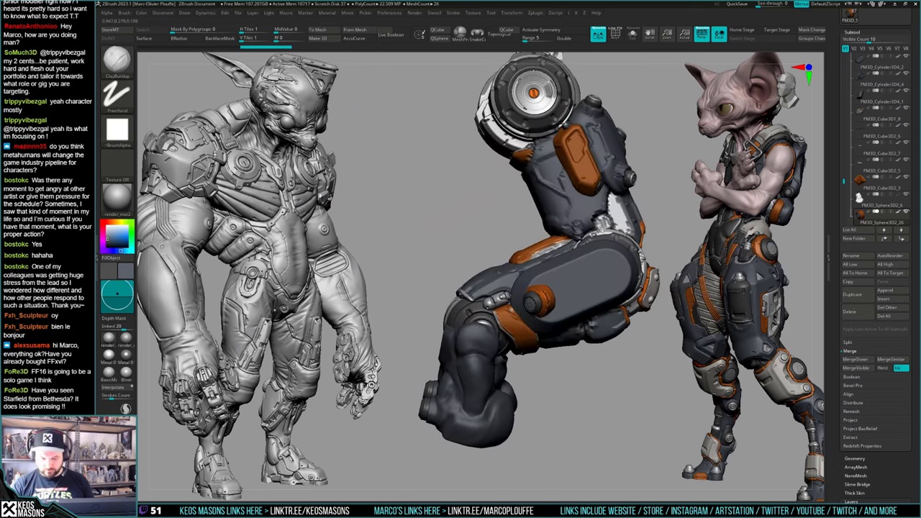
{"action": "key", "text": "ctrl+z"}
{"action": "key", "text": "ctrl+z"}
{"action": "key", "text": "ctrl+z"}
{"action": "key", "text": "ctrl+z"}
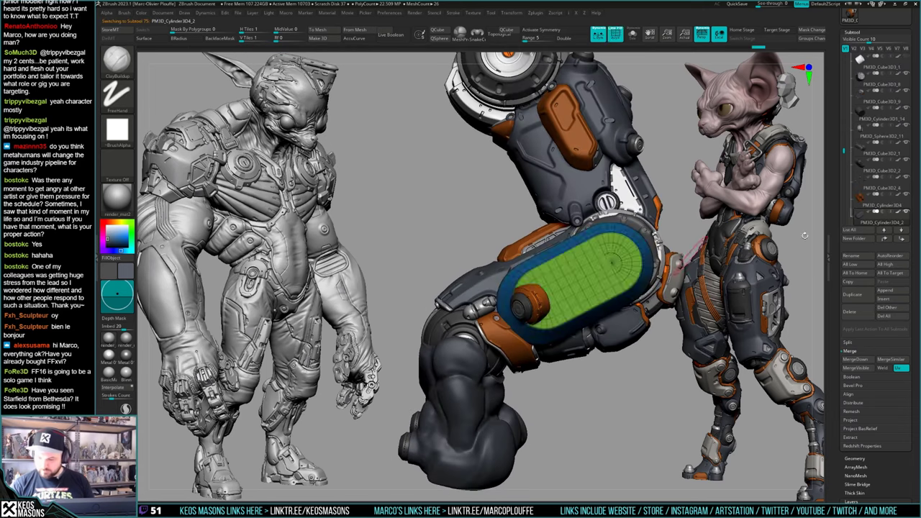
{"action": "left_click_drag", "start_coordinate": [847, 205], "coordinate": [847, 186]}
{"action": "right_click_drag", "start_coordinate": [553, 268], "coordinate": [568, 265]}
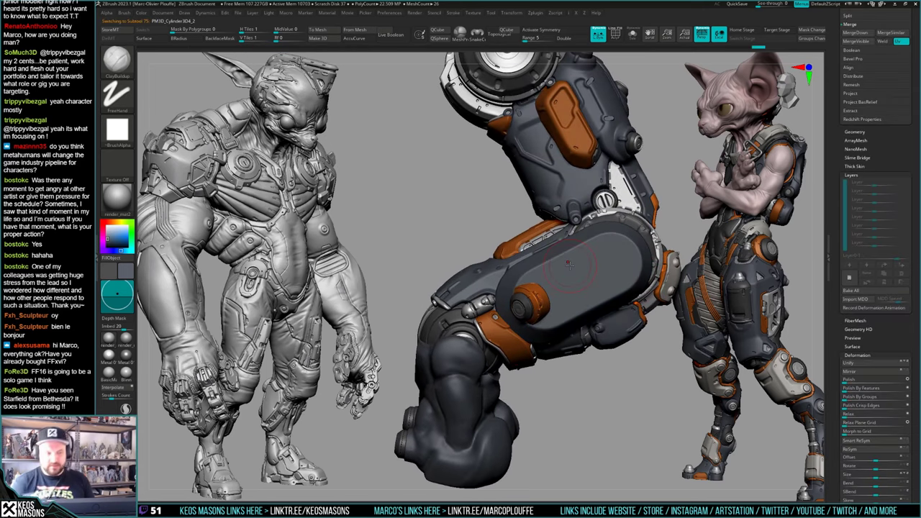
{"action": "key", "text": "ctrl+z"}
{"action": "key", "text": "ctrl+z"}
{"action": "key", "text": "ctrl+z"}
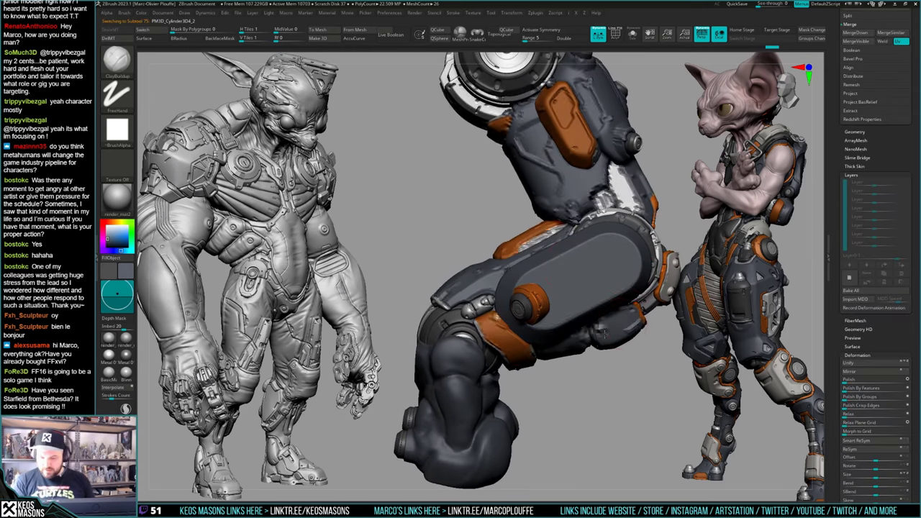
Step: Show the capsule's wireframe within the arm and switch to the ZModeler brush
{"action": "right_click_drag", "start_coordinate": [596, 336], "coordinate": [578, 330]}
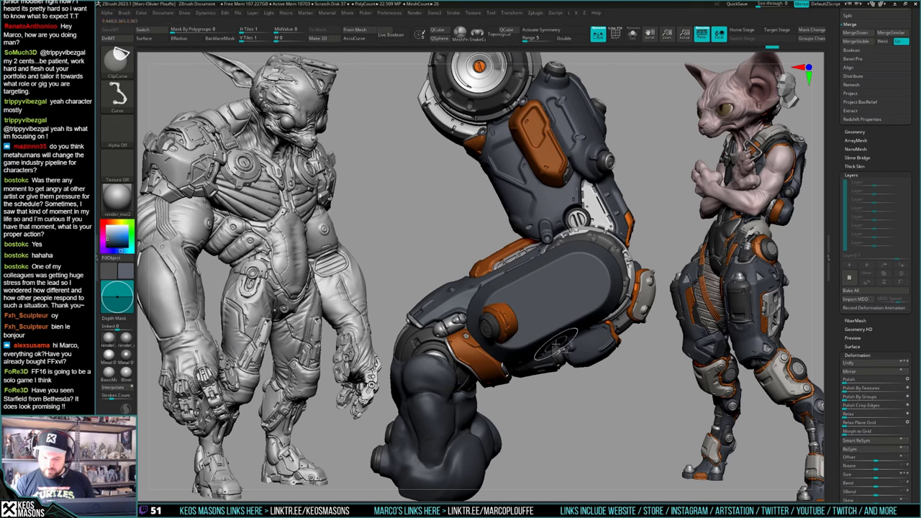
{"action": "key", "text": "shift+f"}
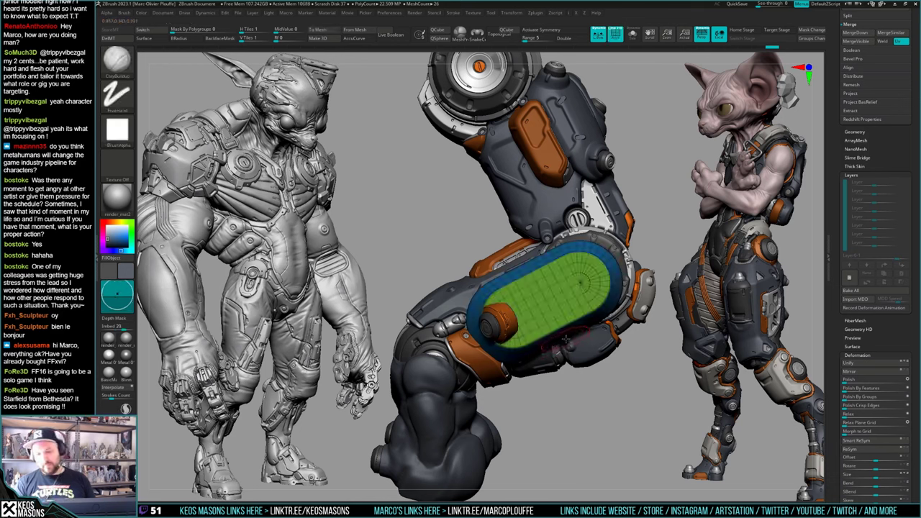
{"action": "key", "text": "alt+s"}
{"action": "key", "text": "shift+f"}
{"action": "key", "text": "shift+f"}
{"action": "key", "text": "b"}
{"action": "key", "text": "z"}
{"action": "key", "text": "m"}
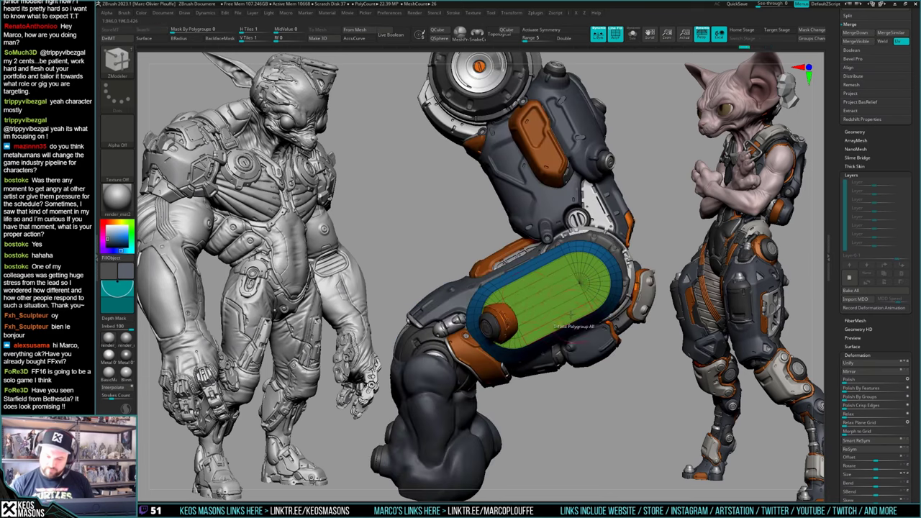
{"action": "key", "text": "shift+alt+s"}
Step: Mask the capsule's upper end and scale down its lower end with the transpose line to taper the shape
{"action": "left_click_drag", "start_coordinate": [447, 240], "coordinate": [541, 406], "text": "ctrl"}
{"action": "left_click", "coordinate": [552, 417], "text": "ctrl"}
{"action": "key", "text": "w"}
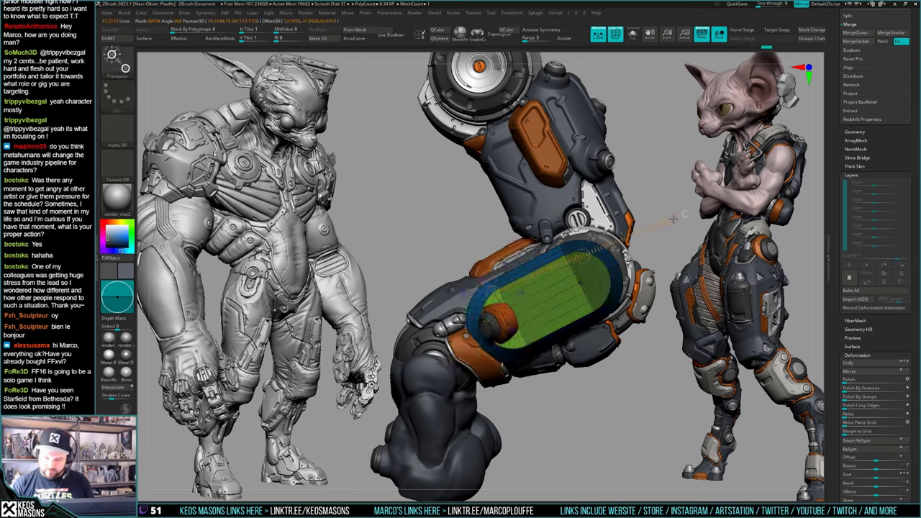
{"action": "left_click_drag", "start_coordinate": [672, 219], "coordinate": [637, 242]}
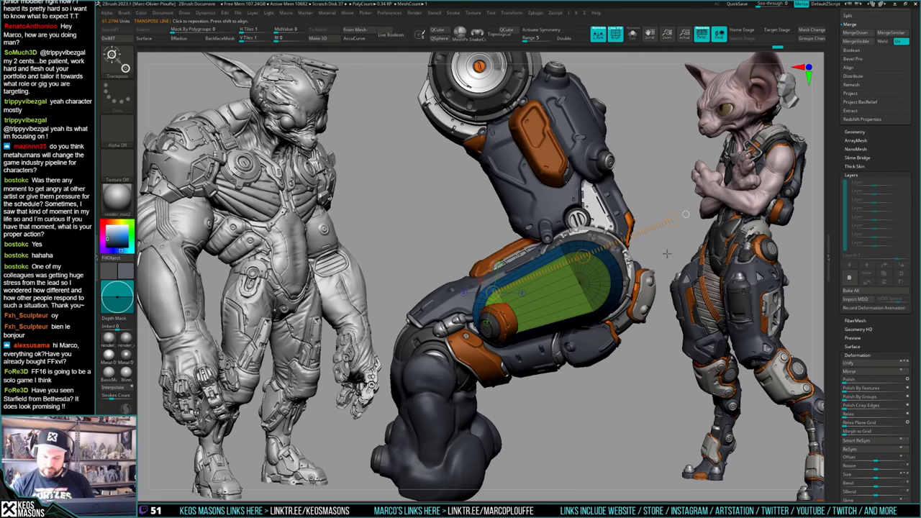
Step: Draw a transpose line between the capsule's two end centres and nudge the narrow end into line with the bolt
{"action": "key", "text": "alt+s"}
{"action": "mouse_move", "coordinate": [583, 281]}
{"action": "left_mouse_down"}
{"action": "mouse_move", "coordinate": [514, 309]}
{"action": "mouse_move", "coordinate": [544, 297]}
{"action": "left_mouse_up"}
{"action": "key", "text": "alt+s"}
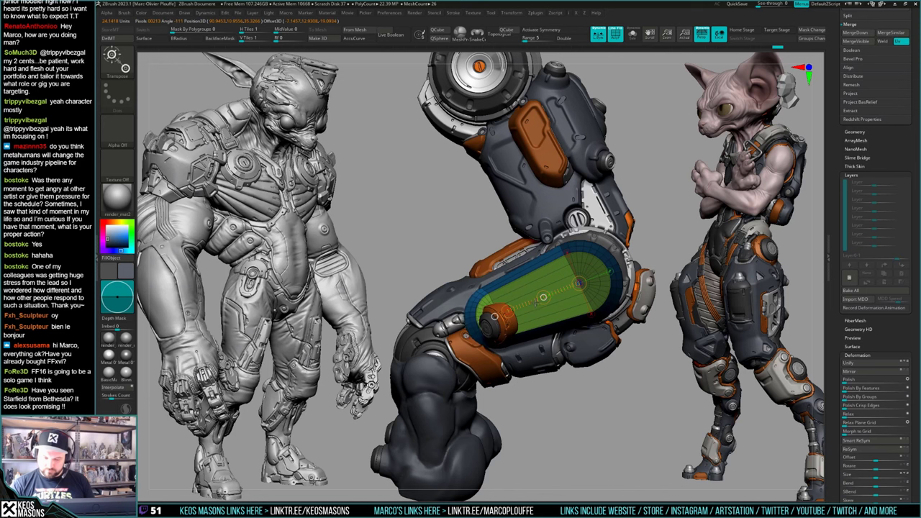
{"action": "left_click_drag", "start_coordinate": [536, 303], "coordinate": [538, 302]}
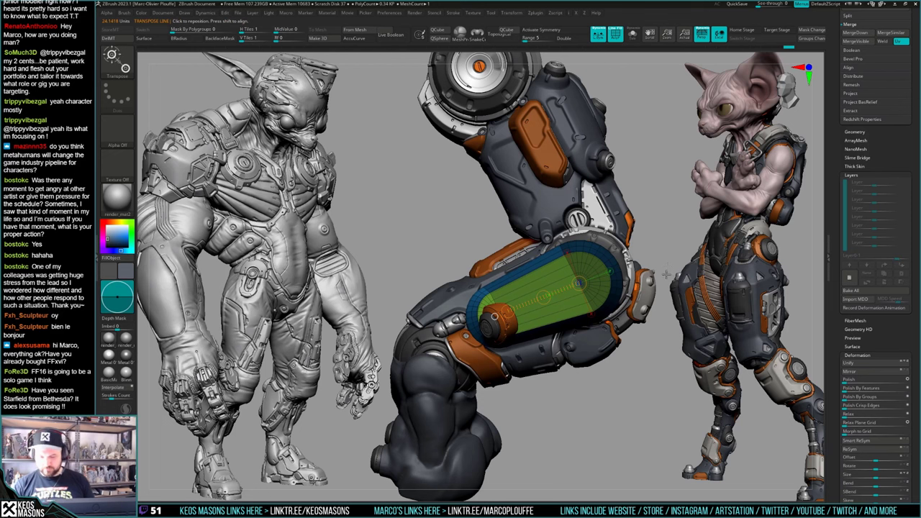
{"action": "key", "text": "q"}
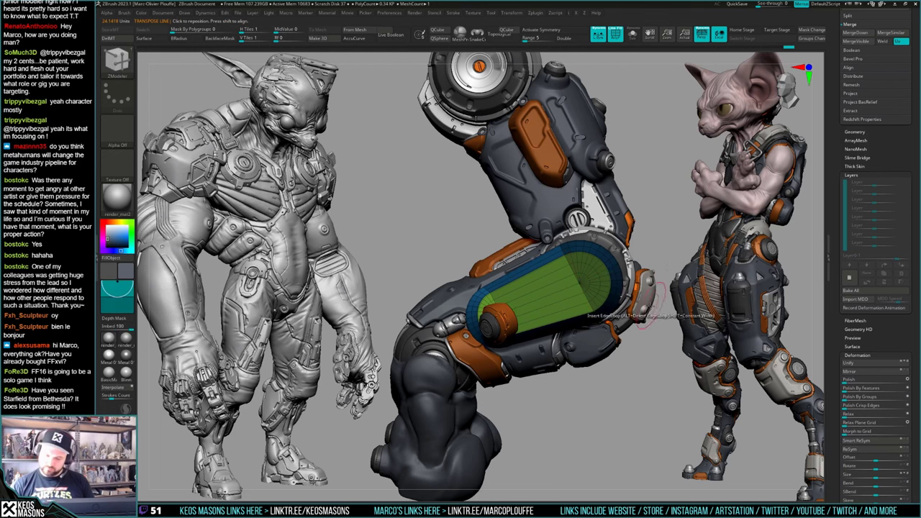
Step: Isolate the tapered capsule and fine-tune its narrow end around that end's centre point
{"action": "mouse_move", "coordinate": [658, 327]}
{"action": "left_mouse_down"}
{"action": "mouse_move", "coordinate": [637, 267]}
{"action": "mouse_move", "coordinate": [635, 333]}
{"action": "left_mouse_up"}
{"action": "key", "text": "alt+s"}
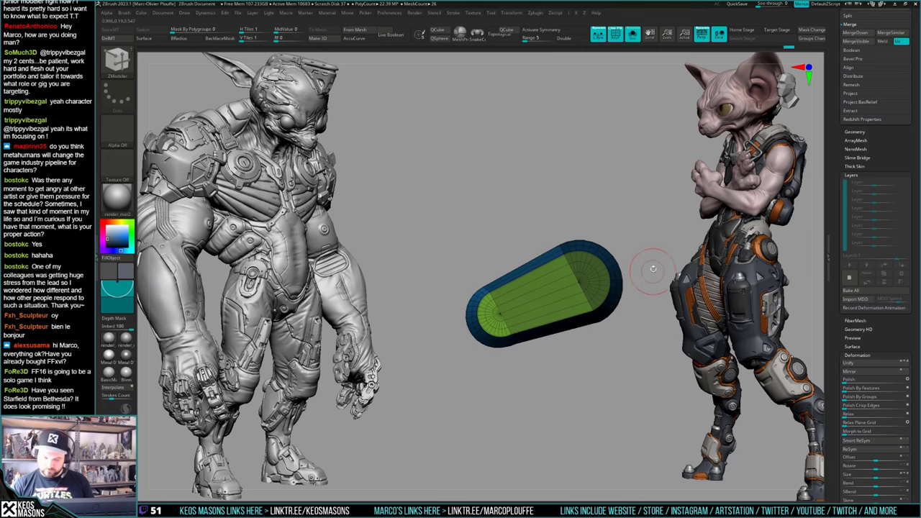
{"action": "key", "text": "w"}
{"action": "left_click", "coordinate": [497, 315]}
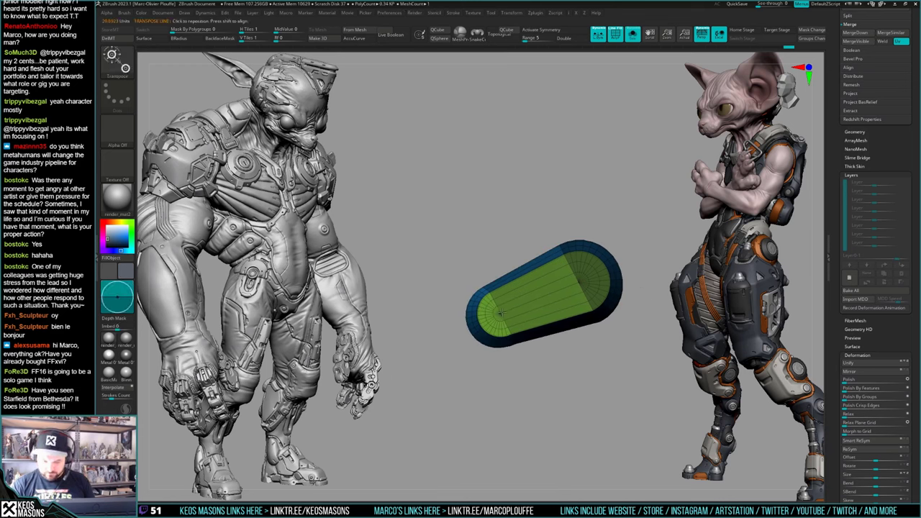
{"action": "left_click", "coordinate": [498, 313]}
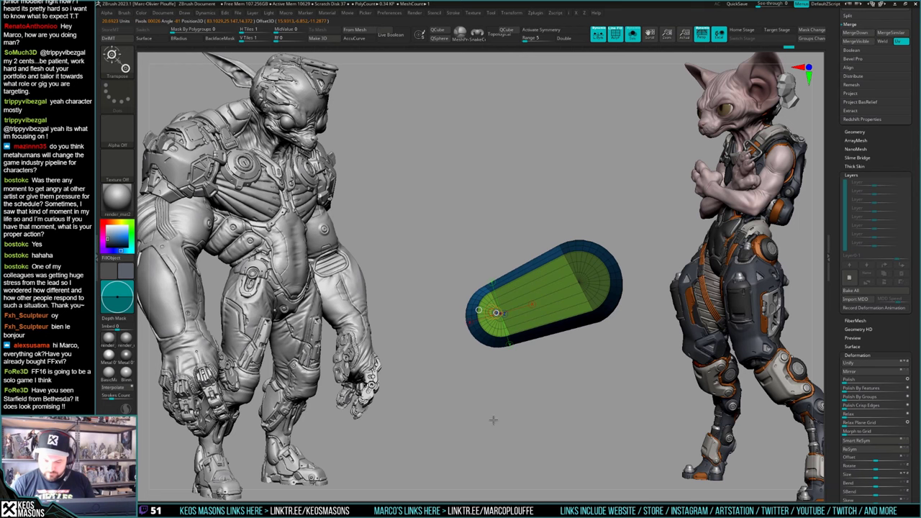
{"action": "left_click_drag", "start_coordinate": [506, 340], "coordinate": [504, 341]}
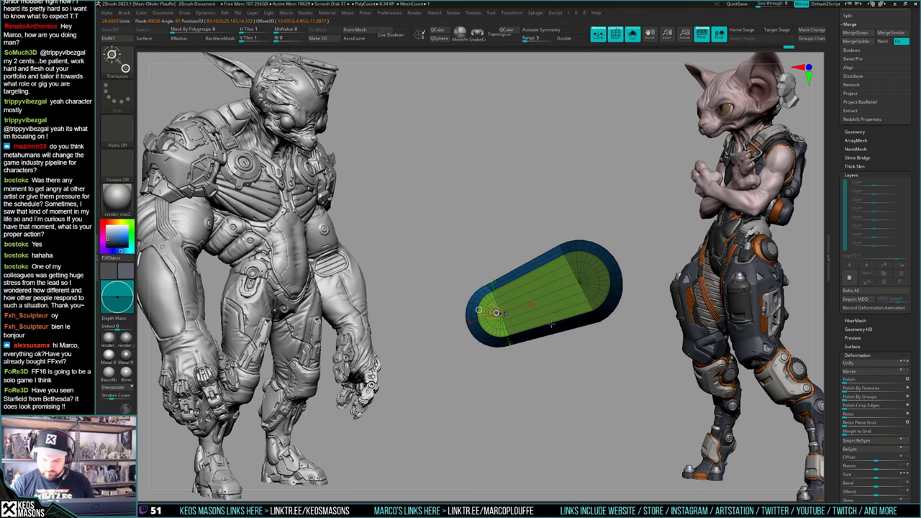
Step: Invert the mask, adjust the capsule's wide end around its centre point and clear the mask
{"action": "left_click", "coordinate": [650, 268], "text": "ctrl"}
{"action": "left_click", "coordinate": [579, 282]}
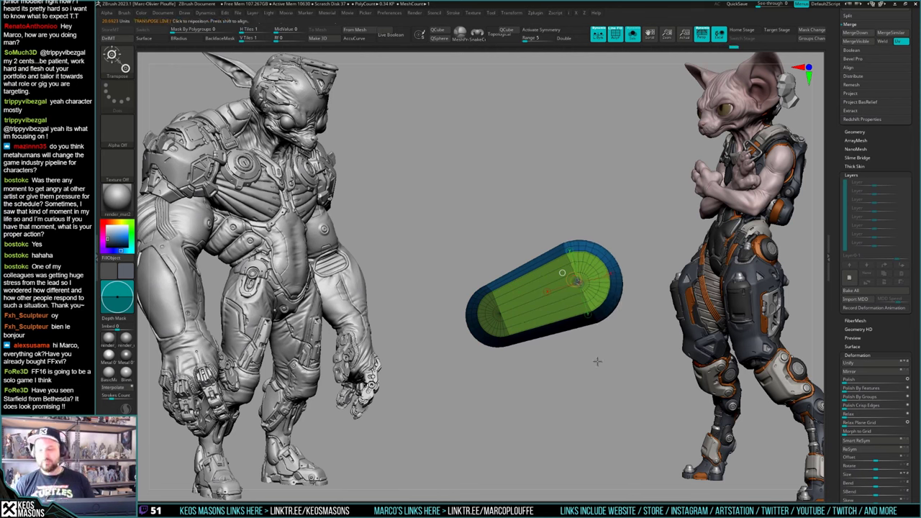
{"action": "key", "text": "q"}
{"action": "left_click_drag", "start_coordinate": [593, 381], "coordinate": [603, 375], "text": "ctrl"}
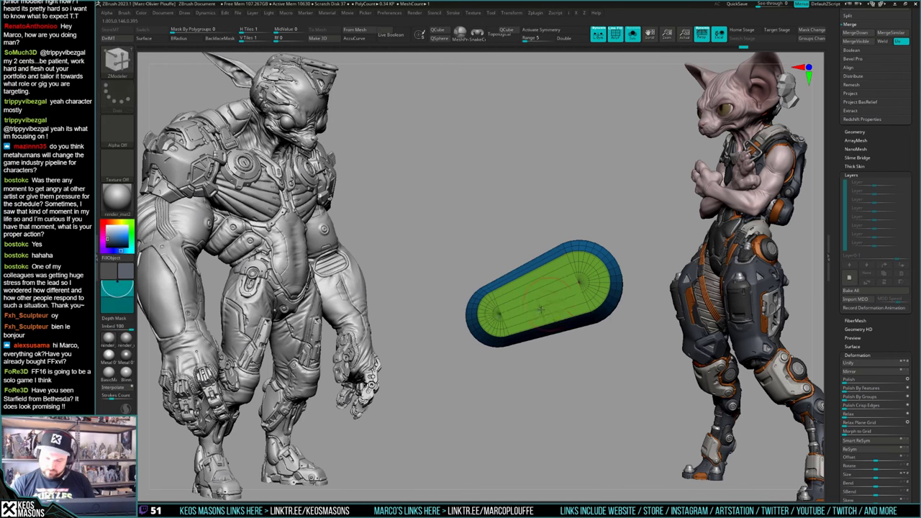
Step: Replace the single trial edge loop with multiple evenly spaced edge loops across the capsule's middle section
{"action": "left_click", "coordinate": [542, 310]}
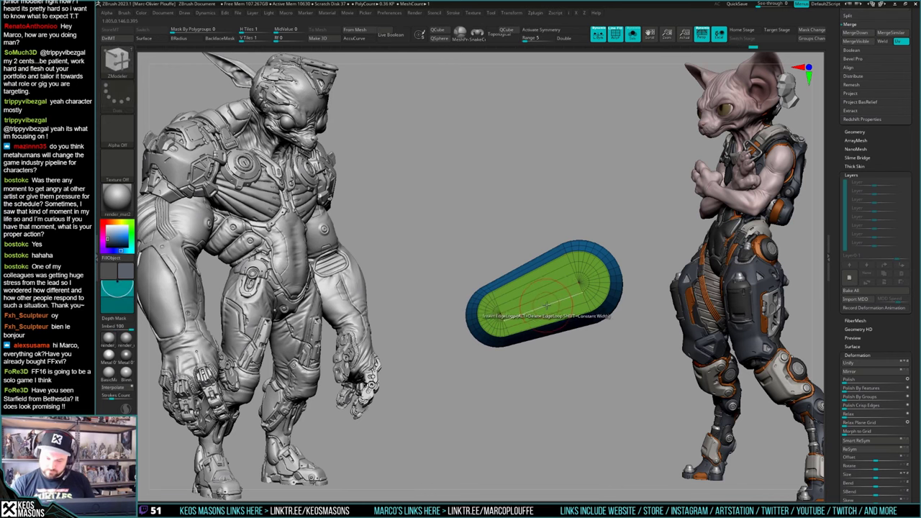
{"action": "key", "text": "space"}
{"action": "left_click", "coordinate": [473, 362]}
{"action": "key", "text": "ctrl+z"}
{"action": "key", "text": "ctrl+z"}
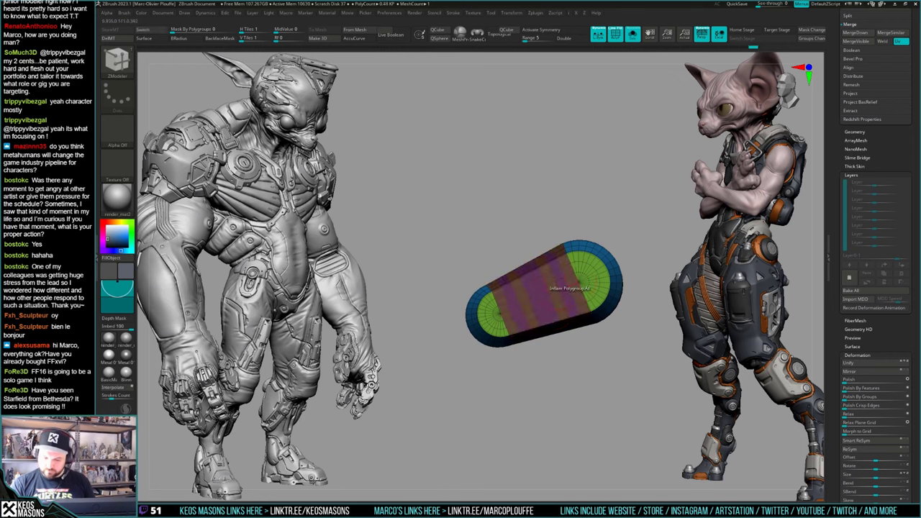
{"action": "mouse_move", "coordinate": [568, 283]}
{"action": "left_mouse_down"}
{"action": "mouse_move", "coordinate": [557, 304]}
{"action": "mouse_move", "coordinate": [567, 278]}
{"action": "left_mouse_up"}
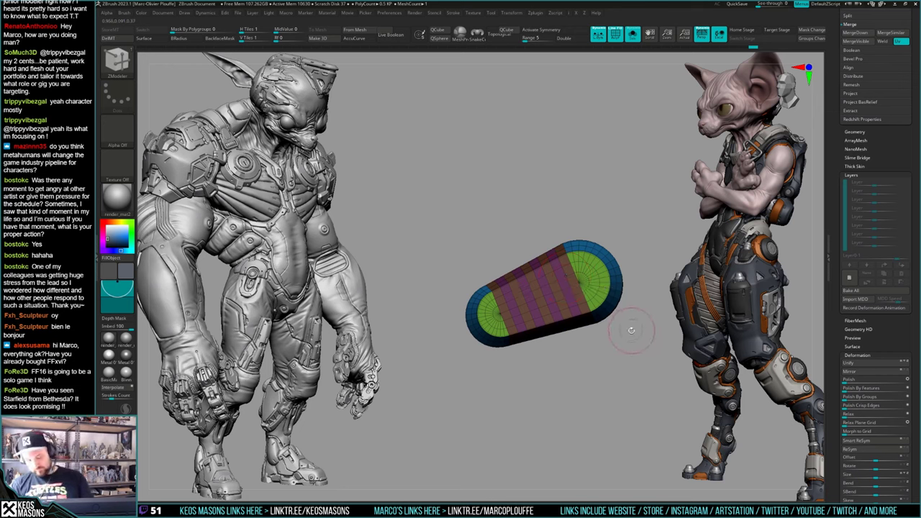
Step: Regroup the tapered capsule, hide its wireframe, subdivide it and bring back the whole arm
{"action": "key", "text": "ctrl+w"}
{"action": "key", "text": "shift+f"}
{"action": "key", "text": "ctrl+d"}
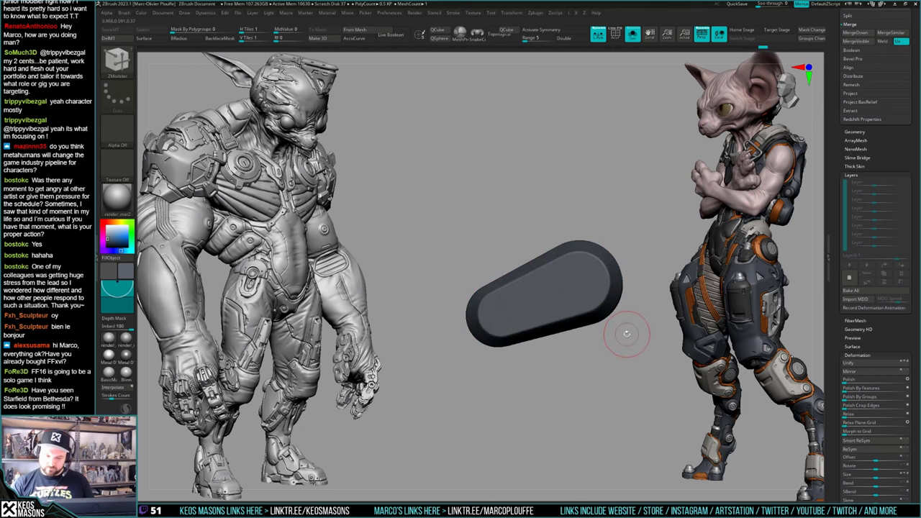
{"action": "key", "text": "alt+s"}
Step: Switch to the ClayBuildup brush and check how the tapered capsule fits the arm from several angles
{"action": "mouse_move", "coordinate": [626, 329]}
{"action": "right_mouse_down"}
{"action": "mouse_move", "coordinate": [606, 371]}
{"action": "mouse_move", "coordinate": [603, 342]}
{"action": "mouse_move", "coordinate": [576, 320]}
{"action": "right_mouse_up"}
{"action": "mouse_move", "coordinate": [564, 399]}
{"action": "right_mouse_down", "text": "ctrl"}
{"action": "mouse_move", "coordinate": [564, 374]}
{"action": "mouse_move", "coordinate": [575, 421]}
{"action": "right_mouse_up", "text": "ctrl"}
{"action": "key", "text": "space"}
{"action": "left_click", "coordinate": [566, 266]}
{"action": "right_click_drag", "start_coordinate": [619, 287], "coordinate": [590, 315]}
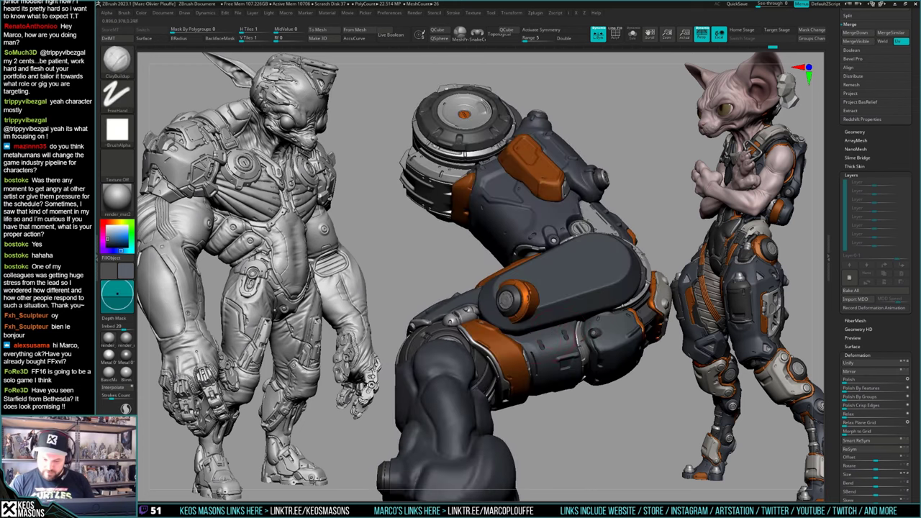
{"action": "right_click_drag", "start_coordinate": [558, 353], "coordinate": [499, 317]}
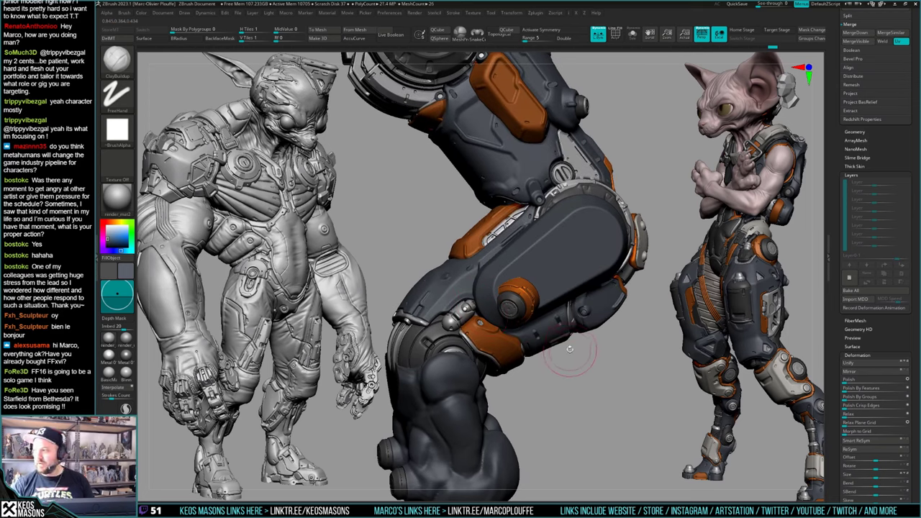
{"action": "mouse_move", "coordinate": [570, 349]}
{"action": "right_mouse_down"}
{"action": "mouse_move", "coordinate": [602, 331]}
{"action": "mouse_move", "coordinate": [608, 371]}
{"action": "mouse_move", "coordinate": [607, 305]}
{"action": "mouse_move", "coordinate": [593, 318]}
{"action": "mouse_move", "coordinate": [599, 289]}
{"action": "mouse_move", "coordinate": [566, 286]}
{"action": "right_mouse_up"}
{"action": "right_click", "coordinate": [588, 286]}
Step: Isolate the capsule and use ZModeler to soften the hard rim edge around its front face
{"action": "key", "text": "shift+f"}
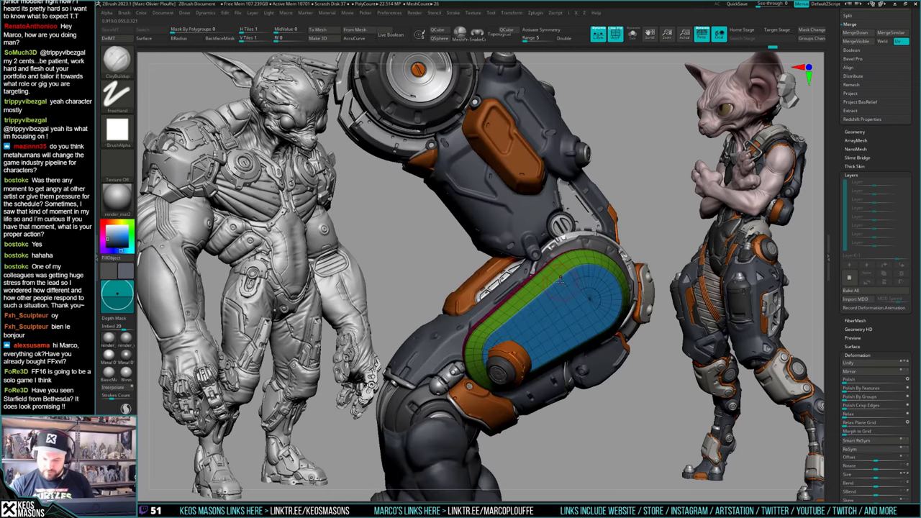
{"action": "key", "text": "shift+s"}
{"action": "key", "text": "shift+f"}
{"action": "key", "text": "shift+f"}
{"action": "key", "text": "b"}
{"action": "key", "text": "z"}
{"action": "key", "text": "m"}
{"action": "key", "text": "shift+f"}
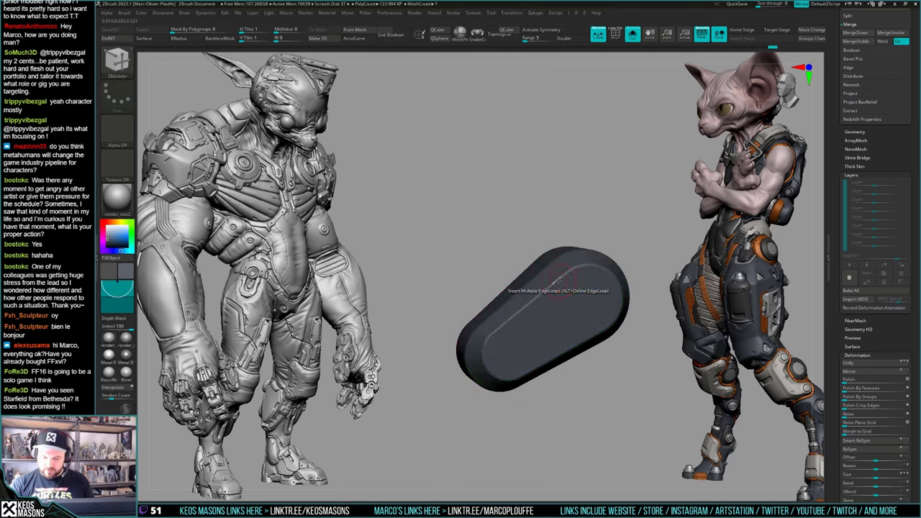
{"action": "key", "text": "space"}
{"action": "left_click", "coordinate": [512, 306]}
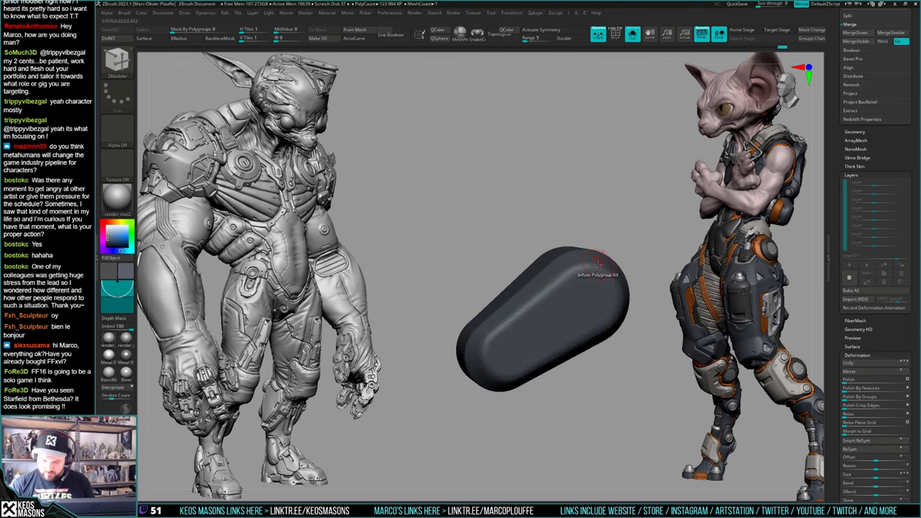
{"action": "mouse_move", "coordinate": [645, 284]}
{"action": "left_mouse_down"}
{"action": "mouse_move", "coordinate": [657, 269]}
{"action": "mouse_move", "coordinate": [640, 310]}
{"action": "mouse_move", "coordinate": [645, 327]}
{"action": "mouse_move", "coordinate": [652, 315]}
{"action": "mouse_move", "coordinate": [612, 328]}
{"action": "mouse_move", "coordinate": [626, 359]}
{"action": "mouse_move", "coordinate": [621, 330]}
{"action": "mouse_move", "coordinate": [605, 346]}
{"action": "mouse_move", "coordinate": [626, 321]}
{"action": "left_mouse_up"}
Step: Bring back the whole arm, select the orange bolt and shift it with the transpose line at the capsule's narrow end
{"action": "key", "text": "alt+s"}
{"action": "right_click", "coordinate": [601, 357]}
{"action": "right_click", "coordinate": [618, 335]}
{"action": "left_click", "coordinate": [606, 287]}
{"action": "left_click", "coordinate": [580, 305], "text": "alt"}
{"action": "right_click", "coordinate": [560, 341]}
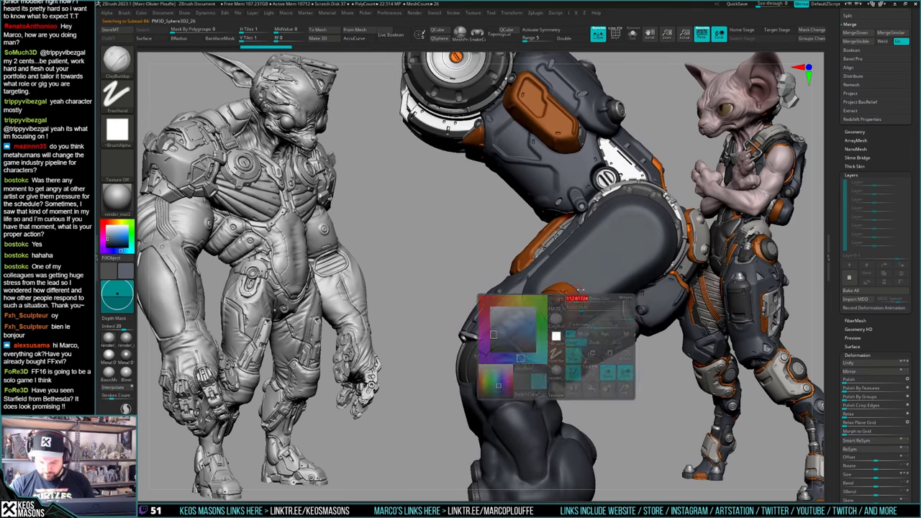
{"action": "right_click_drag", "start_coordinate": [578, 306], "coordinate": [581, 296]}
{"action": "key", "text": "w"}
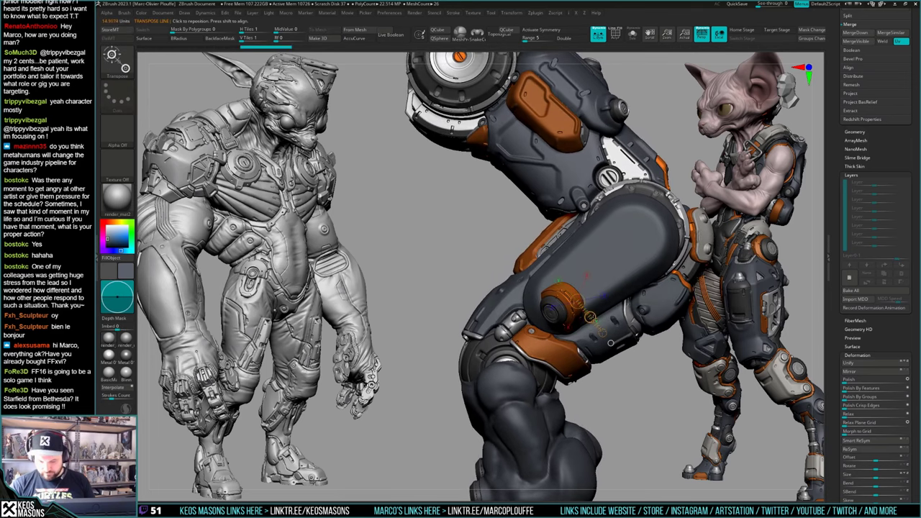
{"action": "left_click_drag", "start_coordinate": [577, 300], "coordinate": [602, 331]}
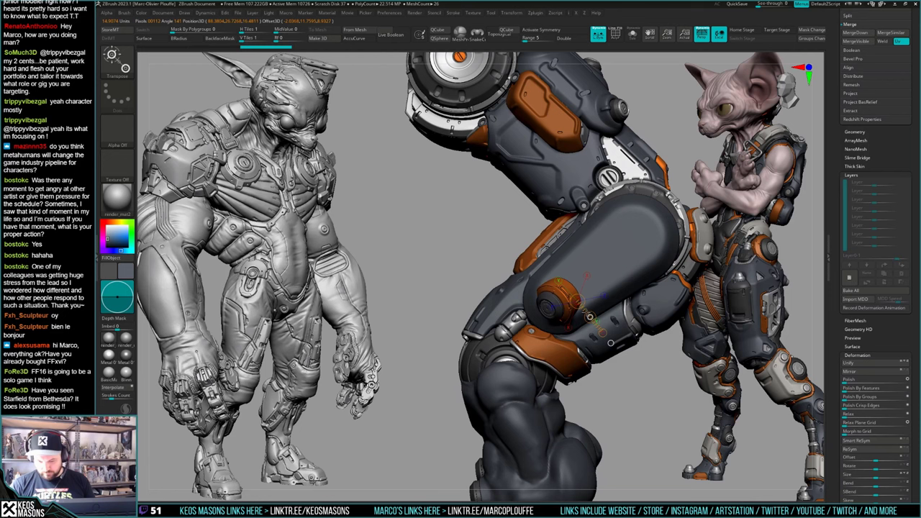
{"action": "left_click_drag", "start_coordinate": [551, 304], "coordinate": [651, 359]}
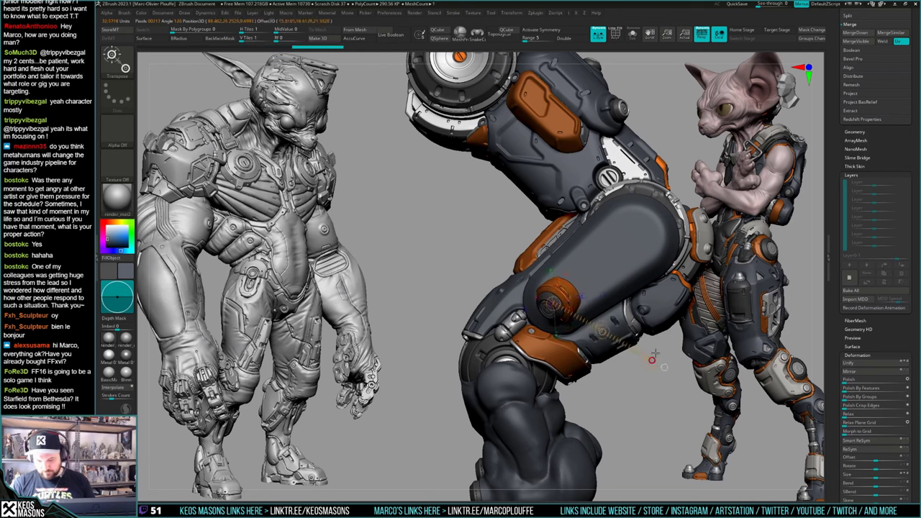
Step: Move the orange bolt along its own axis relative to the capsule's front face, working from the arm's underside
{"action": "key", "text": "q"}
{"action": "mouse_move", "coordinate": [652, 359]}
{"action": "right_mouse_down"}
{"action": "mouse_move", "coordinate": [586, 300]}
{"action": "mouse_move", "coordinate": [622, 287]}
{"action": "right_mouse_up"}
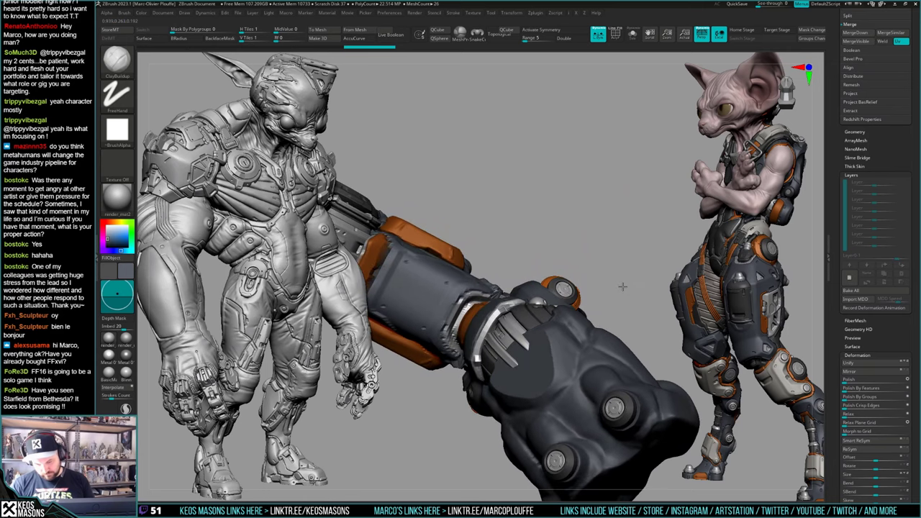
{"action": "key", "text": "w"}
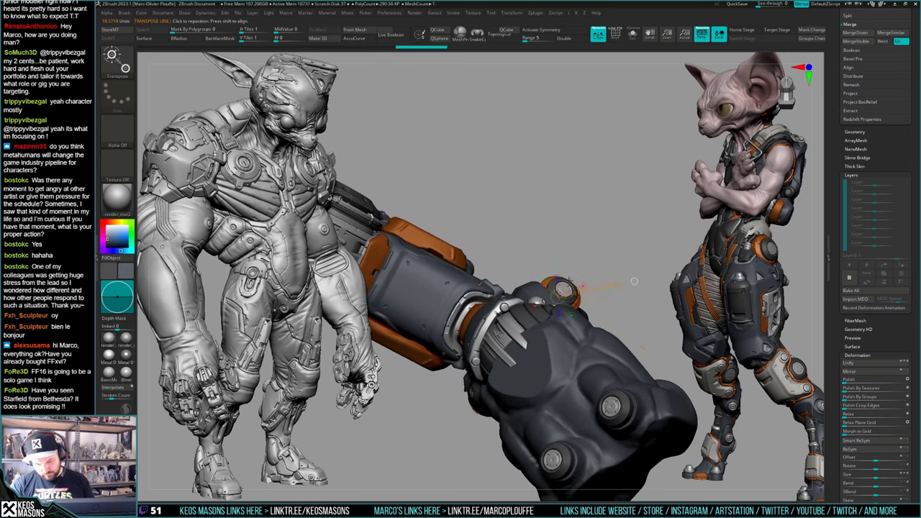
{"action": "left_click", "coordinate": [565, 289]}
{"action": "left_click_drag", "start_coordinate": [581, 275], "coordinate": [593, 252]}
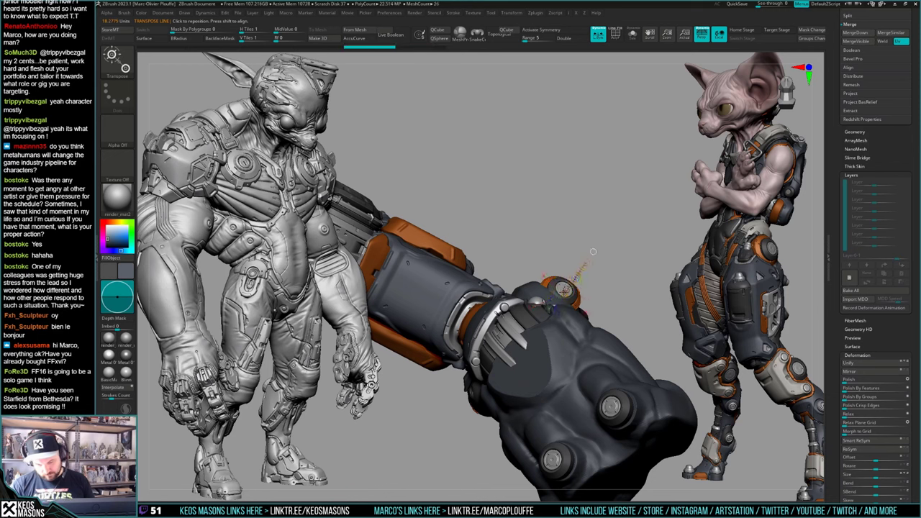
{"action": "mouse_move", "coordinate": [559, 297]}
{"action": "left_mouse_down"}
{"action": "mouse_move", "coordinate": [613, 277]}
{"action": "mouse_move", "coordinate": [608, 317]}
{"action": "left_mouse_up"}
Step: Fine-tune the orange bolt's position and seat it into the capsule's narrow end, using front and underside views
{"action": "key", "text": "q"}
{"action": "right_click_drag", "start_coordinate": [608, 317], "coordinate": [619, 321]}
{"action": "key", "text": "w"}
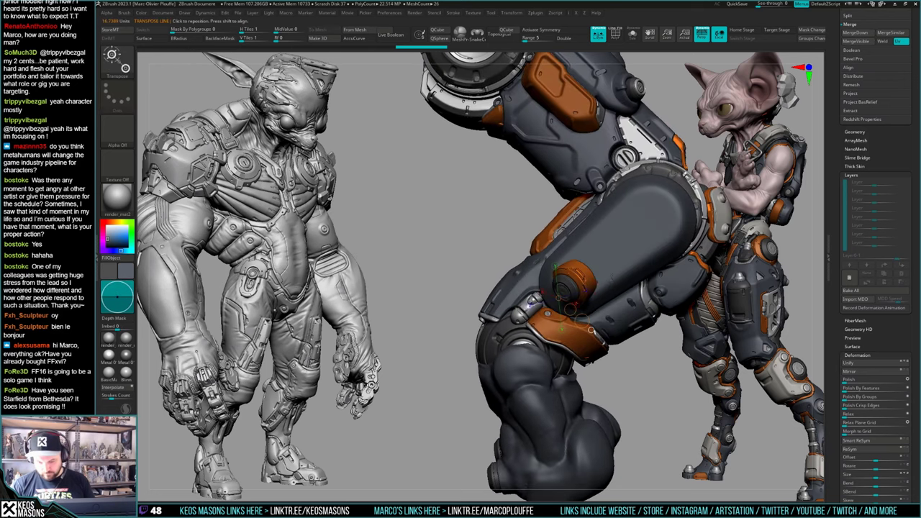
{"action": "mouse_move", "coordinate": [613, 276]}
{"action": "left_mouse_down"}
{"action": "mouse_move", "coordinate": [614, 308]}
{"action": "mouse_move", "coordinate": [614, 291]}
{"action": "left_mouse_up"}
{"action": "key", "text": "q"}
{"action": "mouse_move", "coordinate": [615, 292]}
{"action": "right_mouse_down"}
{"action": "mouse_move", "coordinate": [626, 298]}
{"action": "mouse_move", "coordinate": [628, 283]}
{"action": "right_mouse_up"}
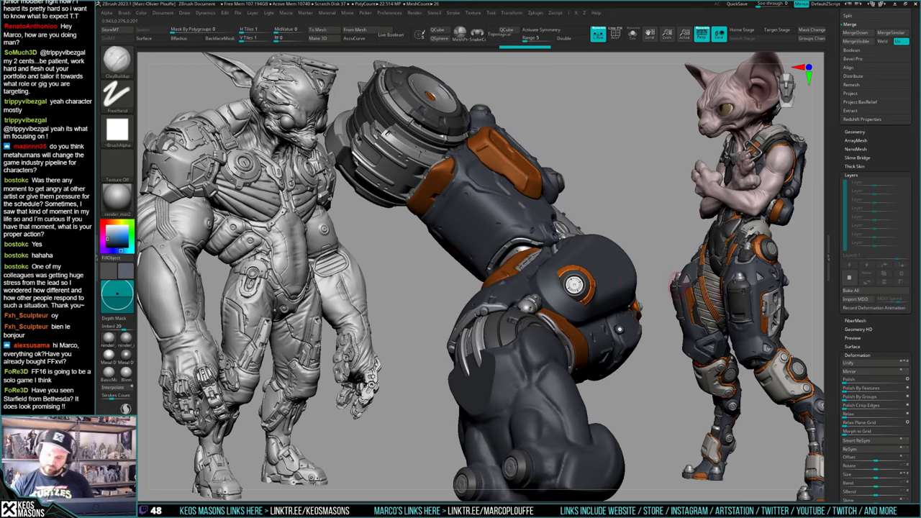
{"action": "key", "text": "w"}
{"action": "left_click_drag", "start_coordinate": [585, 293], "coordinate": [647, 250]}
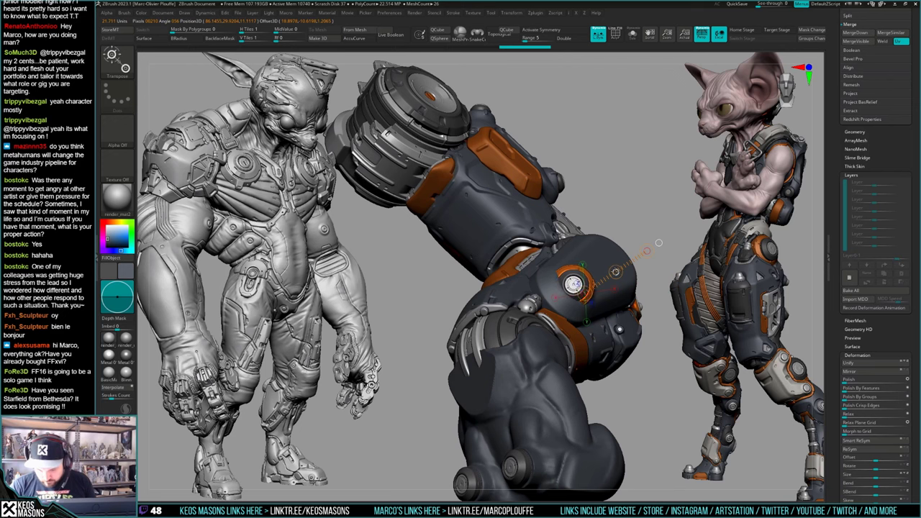
{"action": "key", "text": "q"}
{"action": "mouse_move", "coordinate": [615, 290]}
{"action": "right_mouse_down"}
{"action": "mouse_move", "coordinate": [591, 308]}
{"action": "mouse_move", "coordinate": [588, 293]}
{"action": "mouse_move", "coordinate": [616, 308]}
{"action": "mouse_move", "coordinate": [623, 300]}
{"action": "right_mouse_up"}
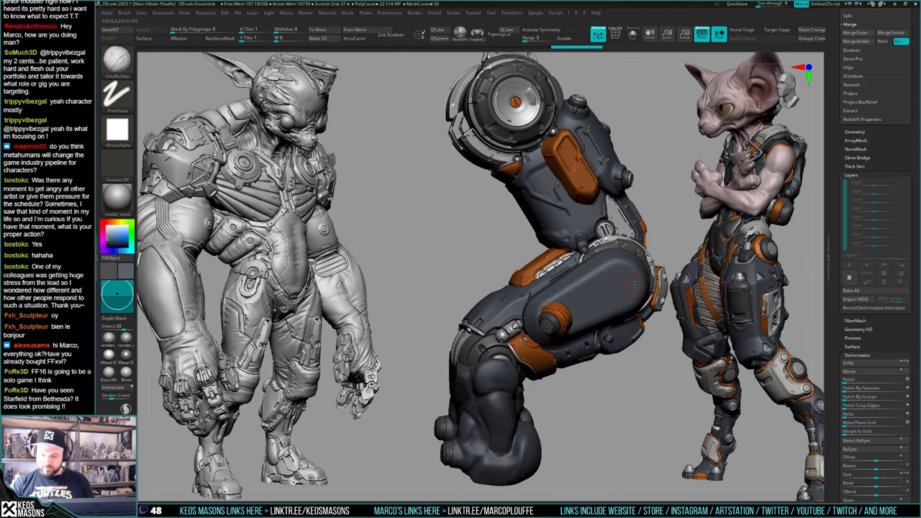
Step: Select the capsule, delete its stored morph target and subdivide it to 1.982 million polygons
{"action": "left_click", "coordinate": [623, 300], "text": "alt"}
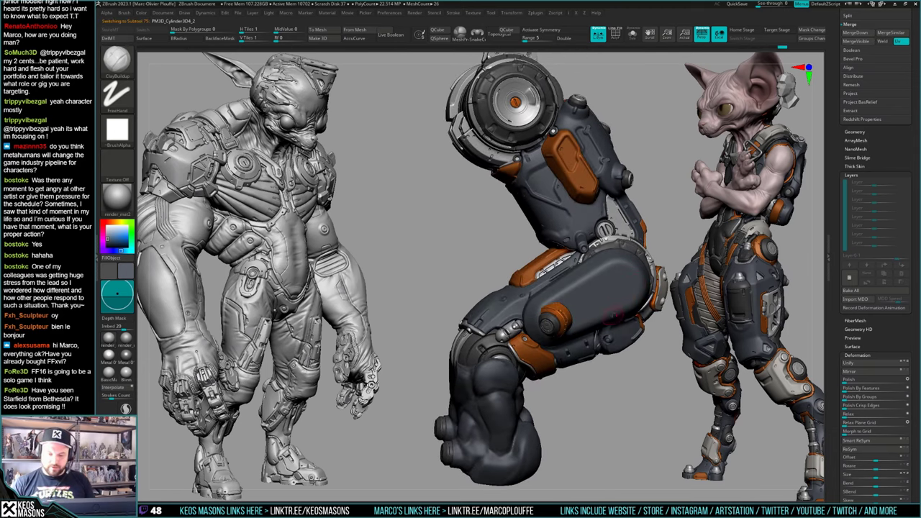
{"action": "left_click", "coordinate": [124, 39]}
{"action": "mouse_move", "coordinate": [627, 314]}
{"action": "right_mouse_down", "text": "ctrl"}
{"action": "mouse_move", "coordinate": [642, 317]}
{"action": "mouse_move", "coordinate": [609, 313]}
{"action": "right_mouse_up", "text": "ctrl"}
{"action": "key", "text": "space"}
{"action": "right_click_drag", "start_coordinate": [614, 241], "coordinate": [620, 272], "text": "ctrl"}
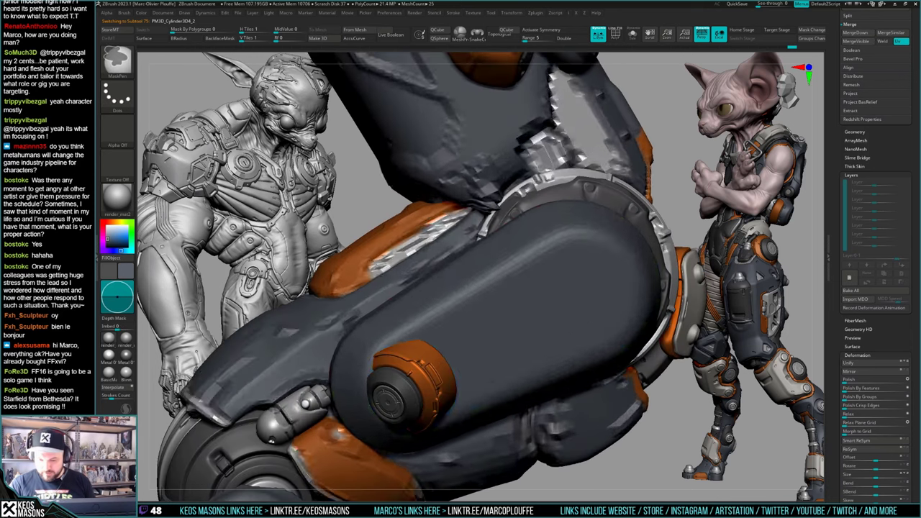
{"action": "key", "text": "shift+f"}
{"action": "mouse_move", "coordinate": [616, 338]}
{"action": "right_mouse_down", "text": "ctrl"}
{"action": "mouse_move", "coordinate": [595, 308]}
{"action": "mouse_move", "coordinate": [582, 323]}
{"action": "mouse_move", "coordinate": [586, 337]}
{"action": "mouse_move", "coordinate": [584, 323]}
{"action": "mouse_move", "coordinate": [620, 272]}
{"action": "mouse_move", "coordinate": [601, 323]}
{"action": "right_mouse_up", "text": "ctrl"}
{"action": "key", "text": "shift+f"}
{"action": "key", "text": "ctrl+d"}
{"action": "key", "text": "shift+f"}
{"action": "key", "text": "shift+f"}
Step: Add a new layer to the subdivided capsule and choose the TrimHole brush with an adjusted draw size
{"action": "key", "text": "space"}
{"action": "left_click", "coordinate": [563, 335]}
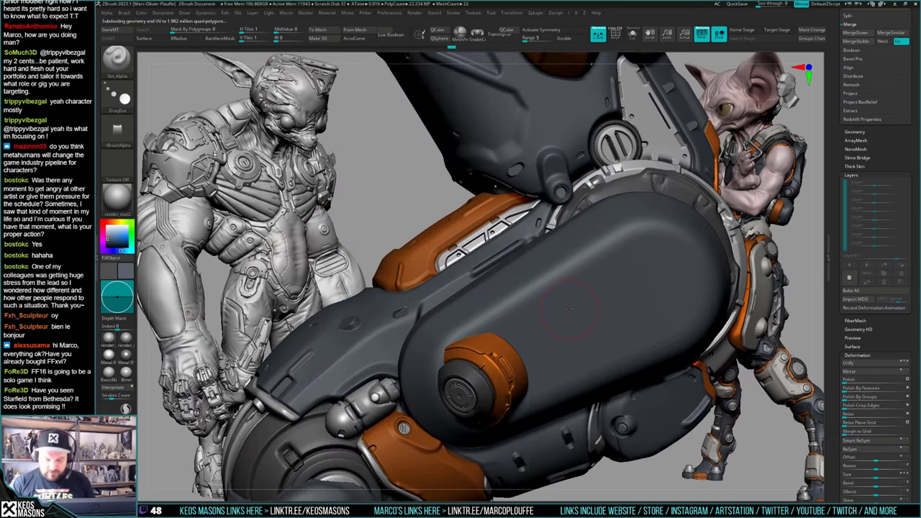
{"action": "key", "text": "ctrl+z"}
{"action": "right_click_drag", "start_coordinate": [596, 302], "coordinate": [595, 270], "text": "ctrl"}
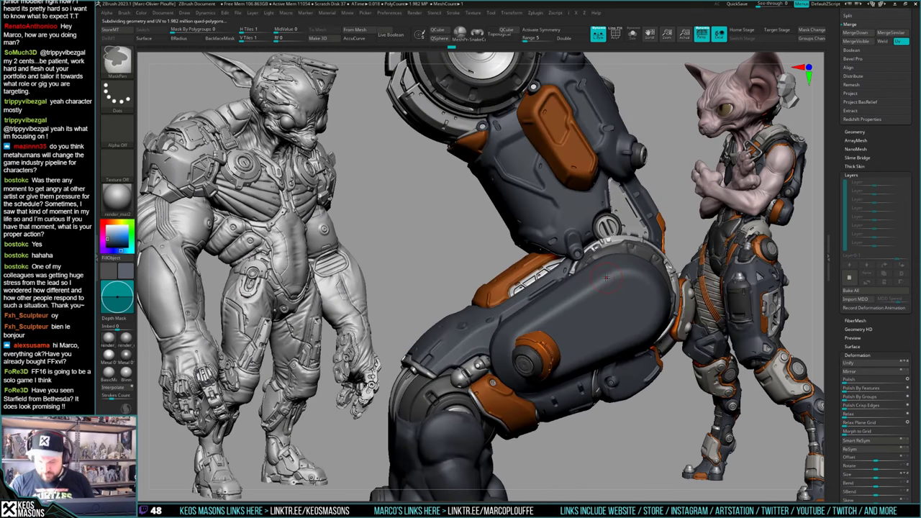
{"action": "left_click", "coordinate": [850, 278]}
{"action": "right_click_drag", "start_coordinate": [603, 363], "coordinate": [605, 302], "text": "ctrl"}
{"action": "mouse_move", "coordinate": [605, 303]}
{"action": "right_mouse_down", "text": "alt"}
{"action": "mouse_move", "coordinate": [603, 343]}
{"action": "mouse_move", "coordinate": [687, 348]}
{"action": "right_mouse_up", "text": "alt"}
{"action": "key", "text": "1"}
{"action": "key", "text": "space"}
{"action": "left_click", "coordinate": [586, 325]}
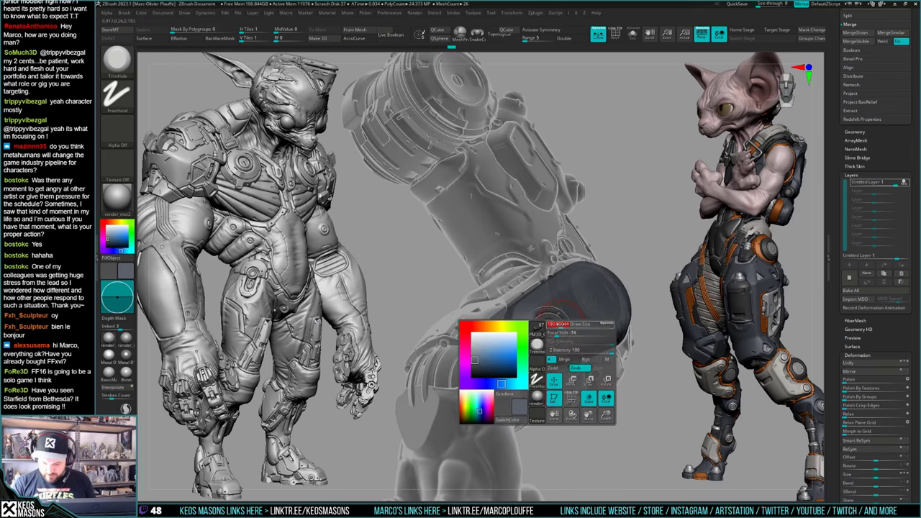
{"action": "right_click_drag", "start_coordinate": [658, 273], "coordinate": [642, 254]}
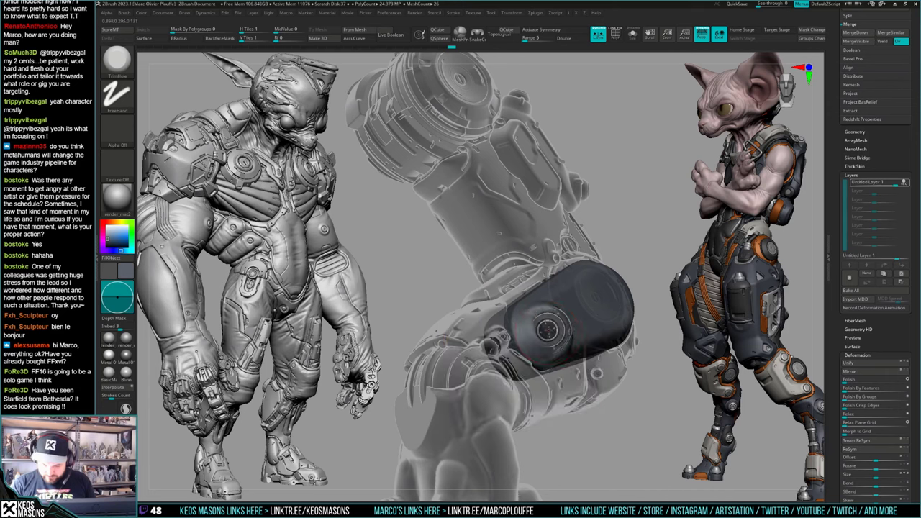
Step: Try to carve a circular recess into the capsule around the orange bolt with the TrimHole brush, then undo it
{"action": "key", "text": "ctrl+z"}
{"action": "key", "text": "space"}
{"action": "left_click", "coordinate": [555, 327]}
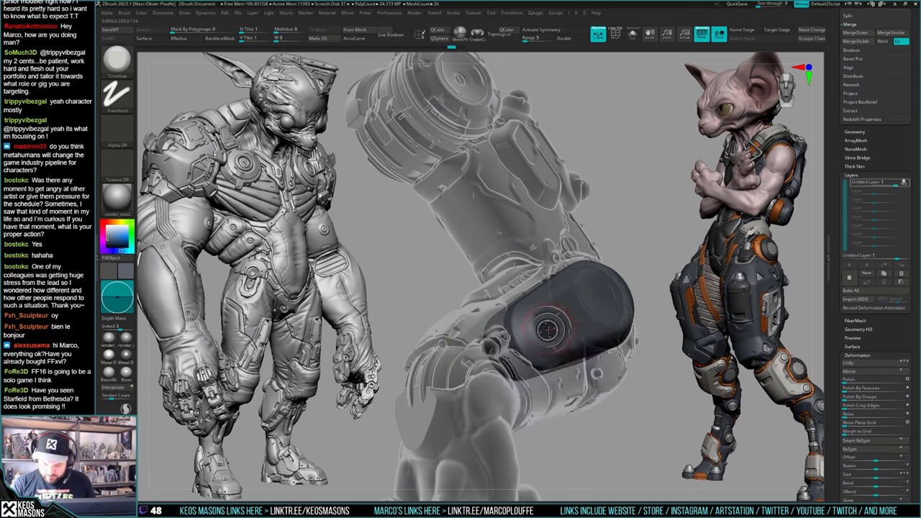
{"action": "key", "text": "space"}
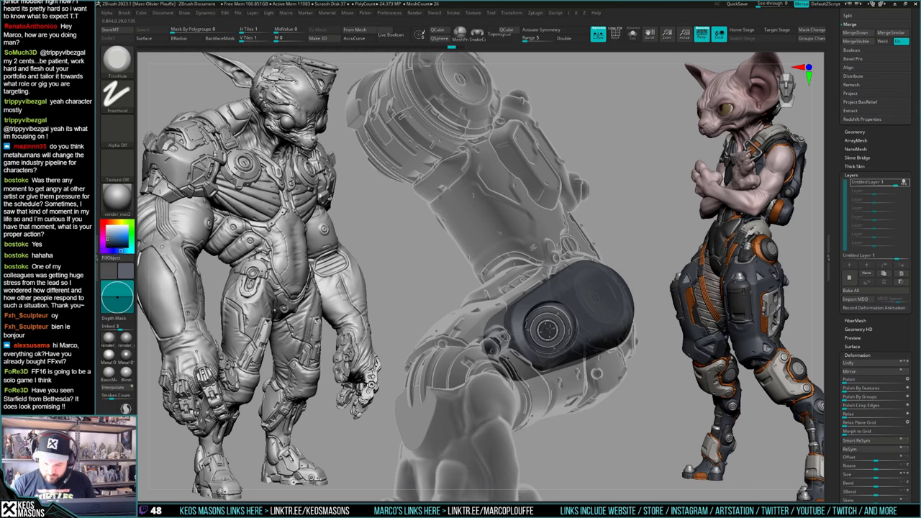
{"action": "left_click", "coordinate": [548, 329]}
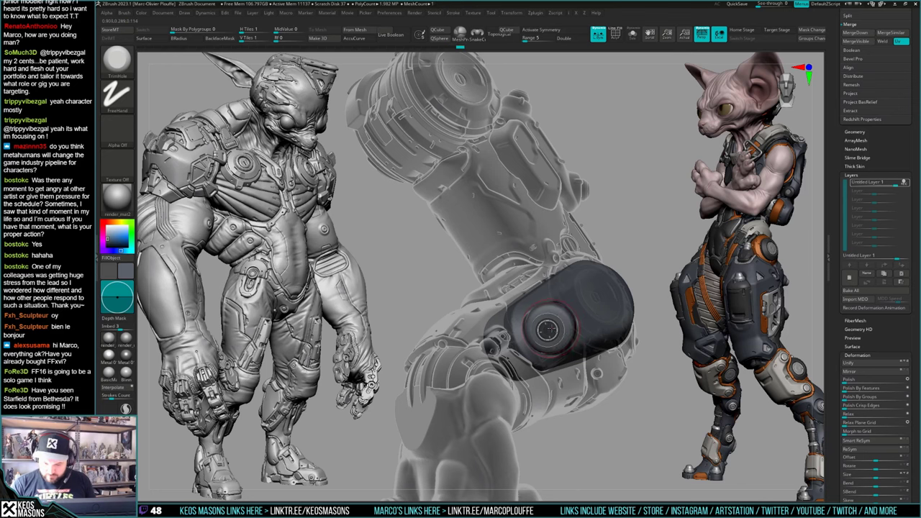
{"action": "right_click_drag", "start_coordinate": [548, 329], "coordinate": [594, 327]}
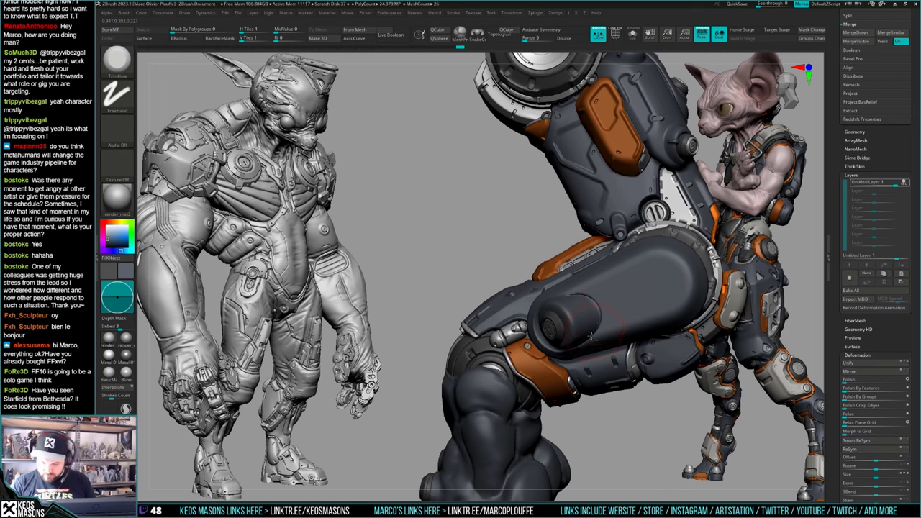
{"action": "key", "text": "shift+f"}
{"action": "key", "text": "shift+f"}
{"action": "mouse_move", "coordinate": [541, 344]}
{"action": "right_mouse_down"}
{"action": "mouse_move", "coordinate": [625, 316]}
{"action": "mouse_move", "coordinate": [660, 253]}
{"action": "right_mouse_up"}
{"action": "key", "text": "ctrl+z"}
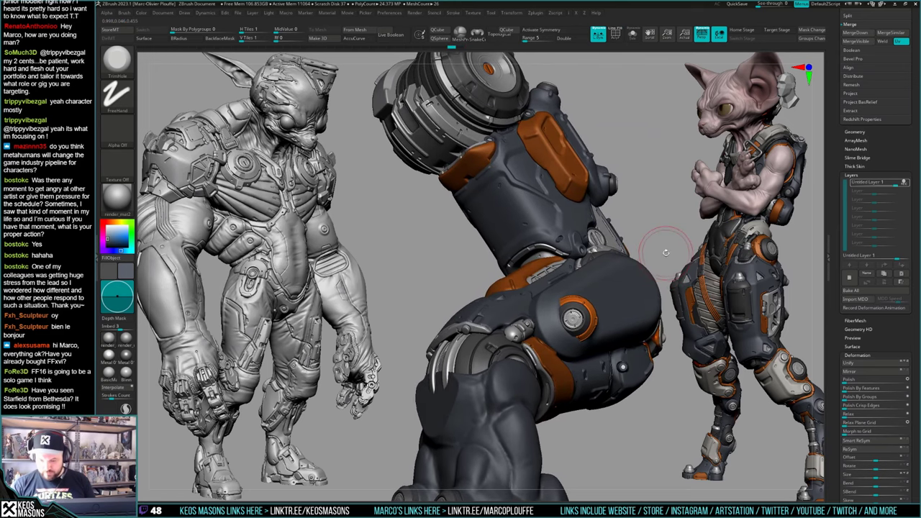
Step: Try another TrimHole recess around the bolt, inspect the capsule in isolation, and undo the carving
{"action": "key", "text": "shift+t"}
{"action": "key", "text": "space"}
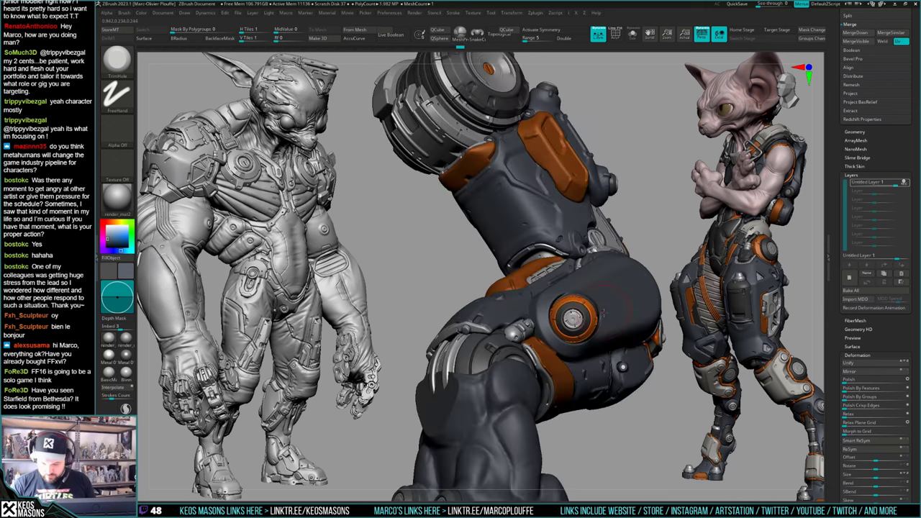
{"action": "right_click_drag", "start_coordinate": [572, 318], "coordinate": [629, 314]}
{"action": "key", "text": "alt+s"}
{"action": "key", "text": "alt+s"}
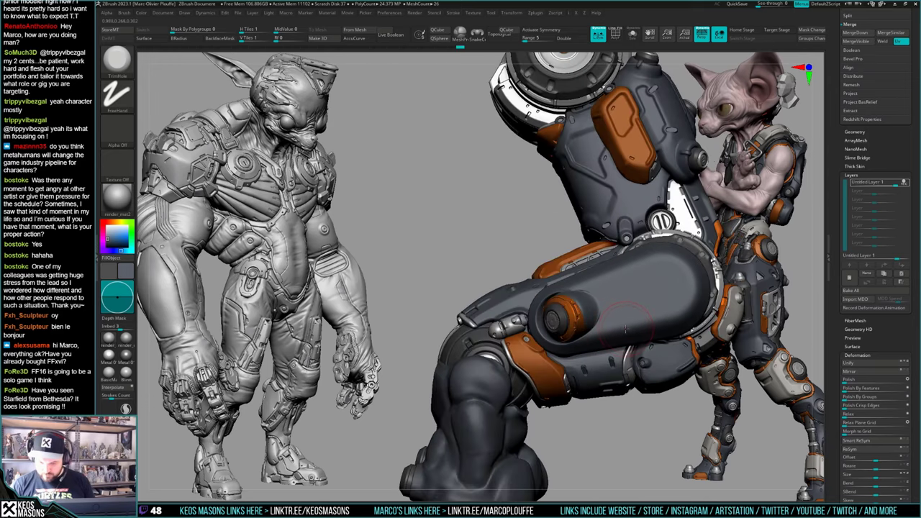
{"action": "key", "text": "alt+s"}
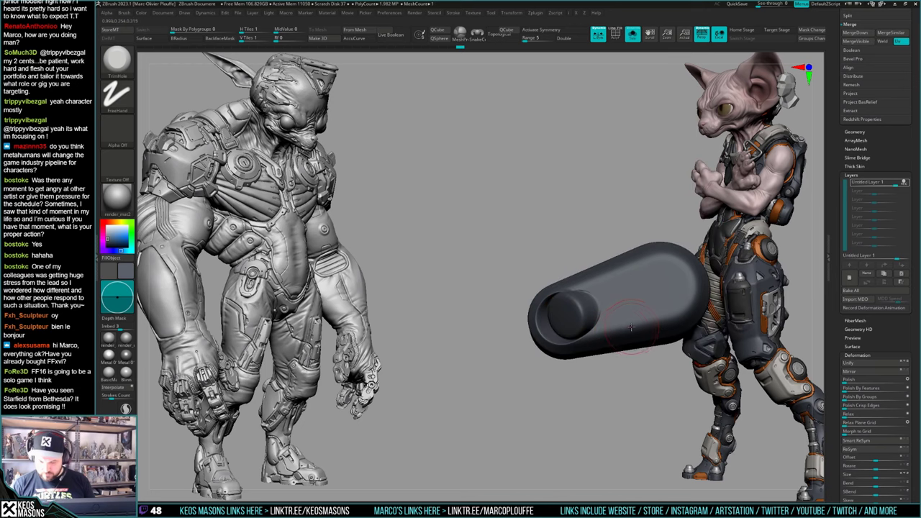
{"action": "mouse_move", "coordinate": [633, 337]}
{"action": "right_mouse_down"}
{"action": "mouse_move", "coordinate": [656, 343]}
{"action": "mouse_move", "coordinate": [635, 306]}
{"action": "mouse_move", "coordinate": [650, 261]}
{"action": "right_mouse_up"}
{"action": "key", "text": "ctrl+z"}
Step: Carve a circular recess around the orange bolt with the TrimHole brush and check it on the isolated capsule and the full arm
{"action": "key", "text": "alt+s"}
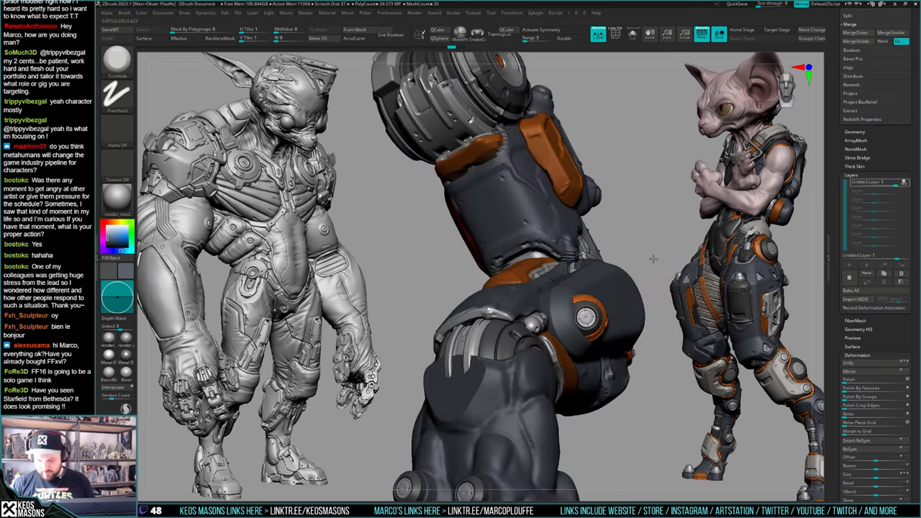
{"action": "left_click_drag", "start_coordinate": [654, 257], "coordinate": [651, 264]}
{"action": "key", "text": "alt+s"}
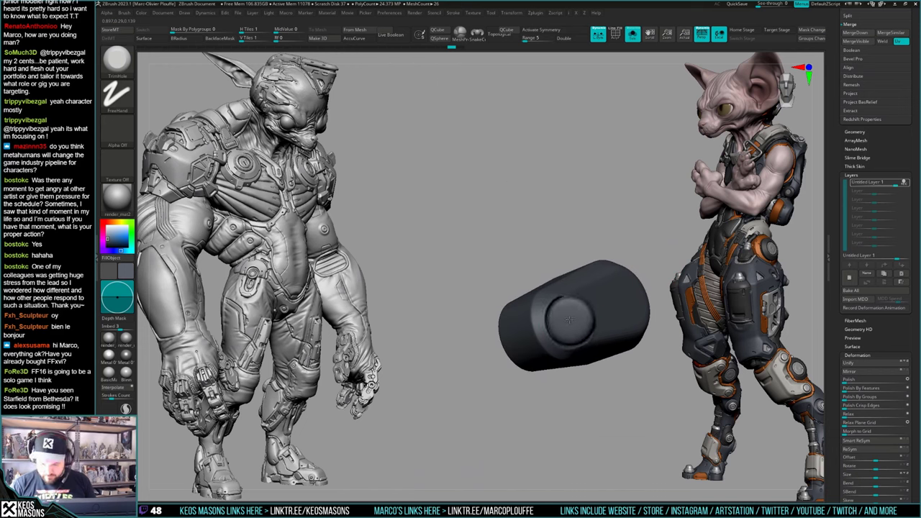
{"action": "key", "text": "alt+s"}
{"action": "key", "text": "space"}
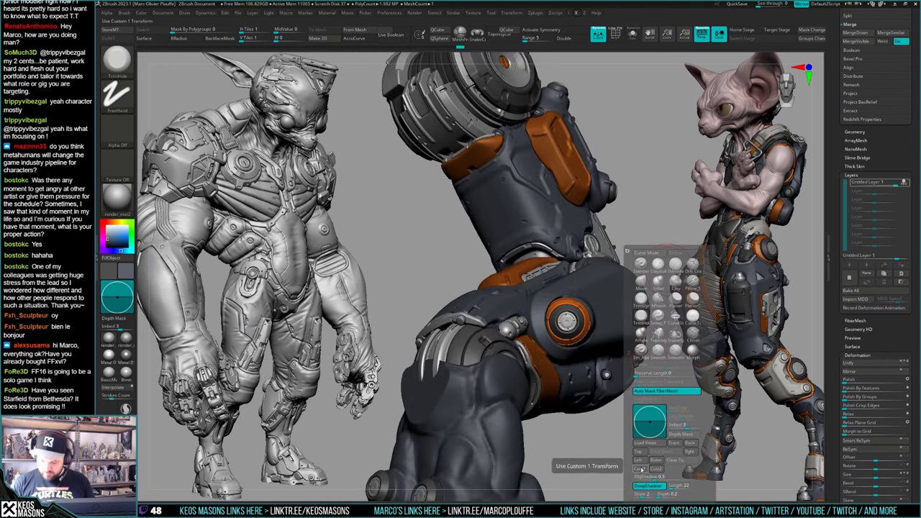
{"action": "left_click_drag", "start_coordinate": [665, 281], "coordinate": [607, 319]}
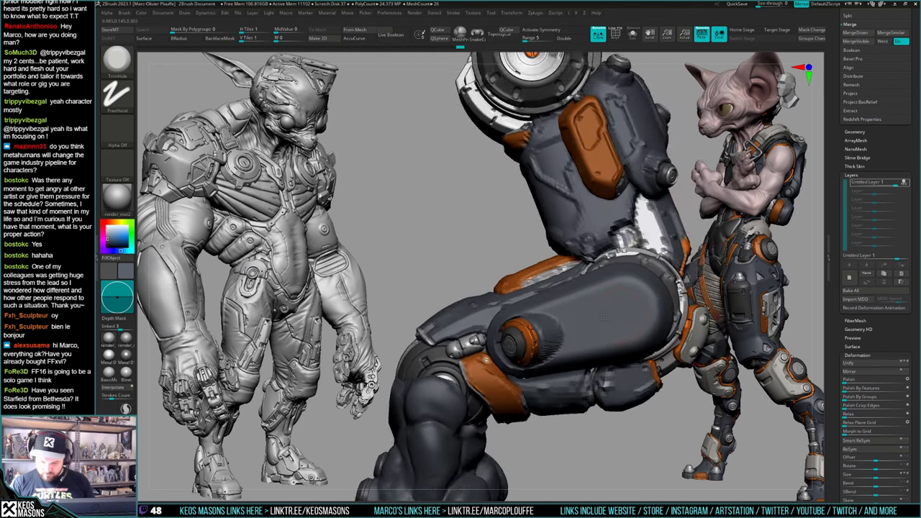
{"action": "mouse_move", "coordinate": [606, 319]}
{"action": "right_mouse_down"}
{"action": "mouse_move", "coordinate": [653, 318]}
{"action": "mouse_move", "coordinate": [592, 321]}
{"action": "right_mouse_up"}
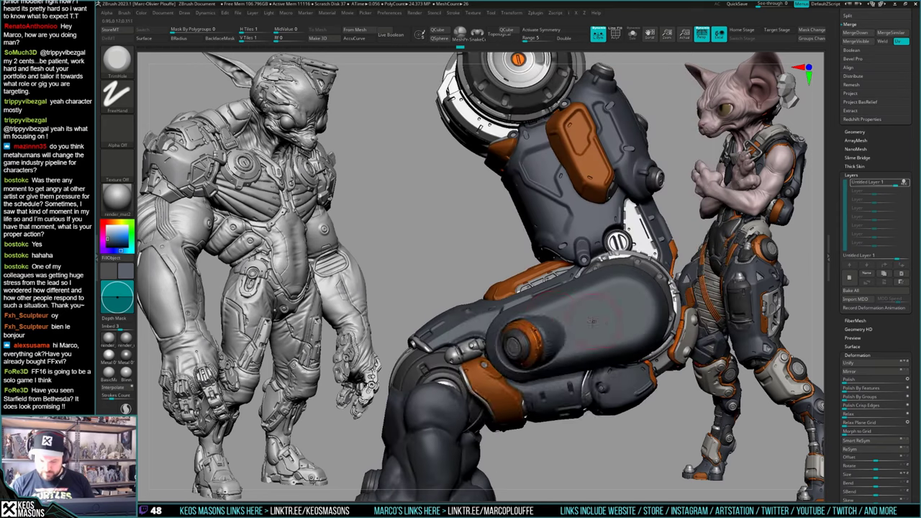
Step: Smooth the capsule surface along the edge of the recess beside the orange bolt
{"action": "right_click_drag", "start_coordinate": [551, 364], "coordinate": [554, 344]}
{"action": "mouse_move", "coordinate": [556, 337]}
{"action": "left_mouse_down", "text": "shift"}
{"action": "mouse_move", "coordinate": [567, 343]}
{"action": "mouse_move", "coordinate": [584, 318]}
{"action": "mouse_move", "coordinate": [558, 342]}
{"action": "left_mouse_up", "text": "shift"}
{"action": "right_click", "coordinate": [580, 346]}
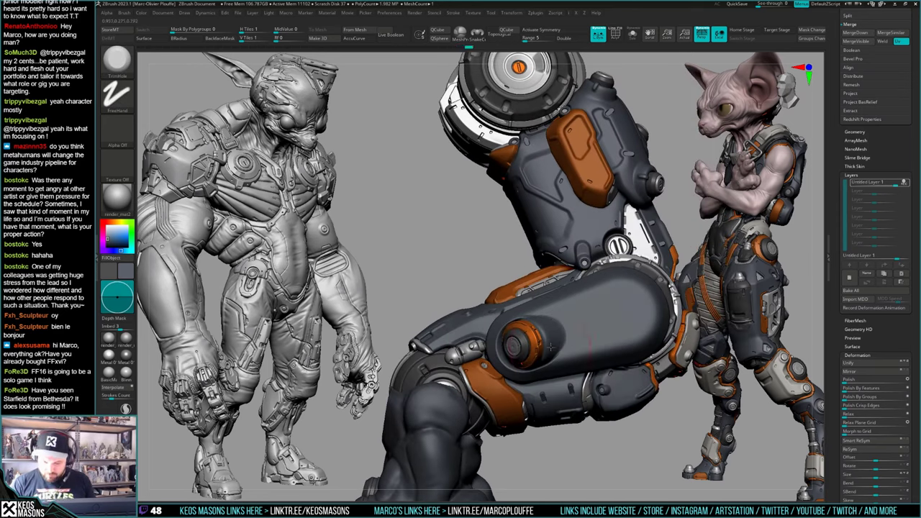
{"action": "key", "text": "shift"}
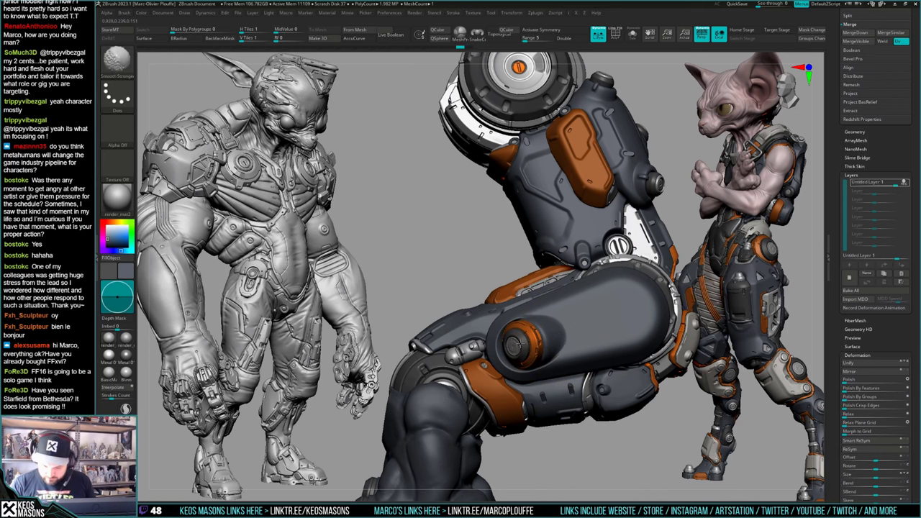
{"action": "mouse_move", "coordinate": [576, 345]}
{"action": "right_mouse_down"}
{"action": "mouse_move", "coordinate": [543, 354]}
{"action": "mouse_move", "coordinate": [568, 357]}
{"action": "mouse_move", "coordinate": [558, 366]}
{"action": "mouse_move", "coordinate": [596, 346]}
{"action": "mouse_move", "coordinate": [589, 365]}
{"action": "mouse_move", "coordinate": [603, 353]}
{"action": "mouse_move", "coordinate": [597, 327]}
{"action": "mouse_move", "coordinate": [569, 331]}
{"action": "mouse_move", "coordinate": [582, 320]}
{"action": "right_mouse_up"}
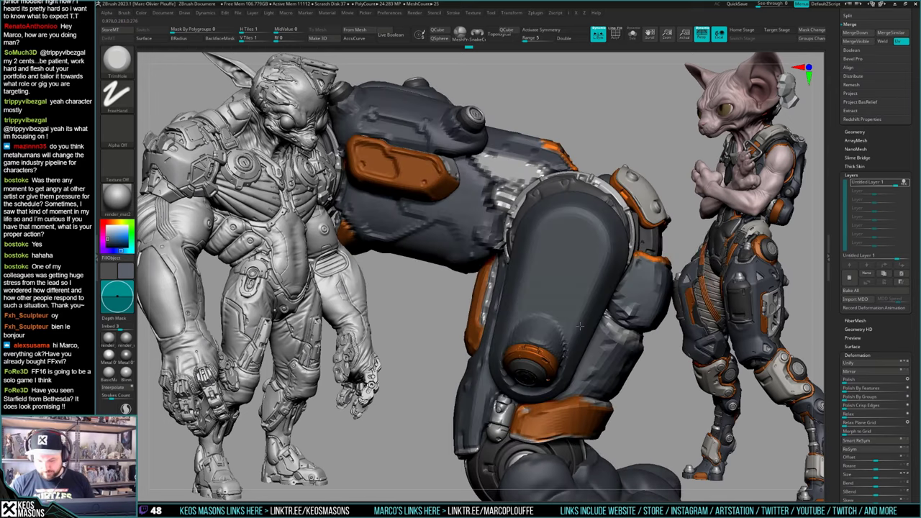
Step: Carve a straight crease along the capsule, running from the edge of the bolt recess, with the Orb_Cracks brush
{"action": "key", "text": "space"}
{"action": "left_click", "coordinate": [615, 266]}
{"action": "key", "text": "space"}
{"action": "left_click_drag", "start_coordinate": [580, 331], "coordinate": [567, 331]}
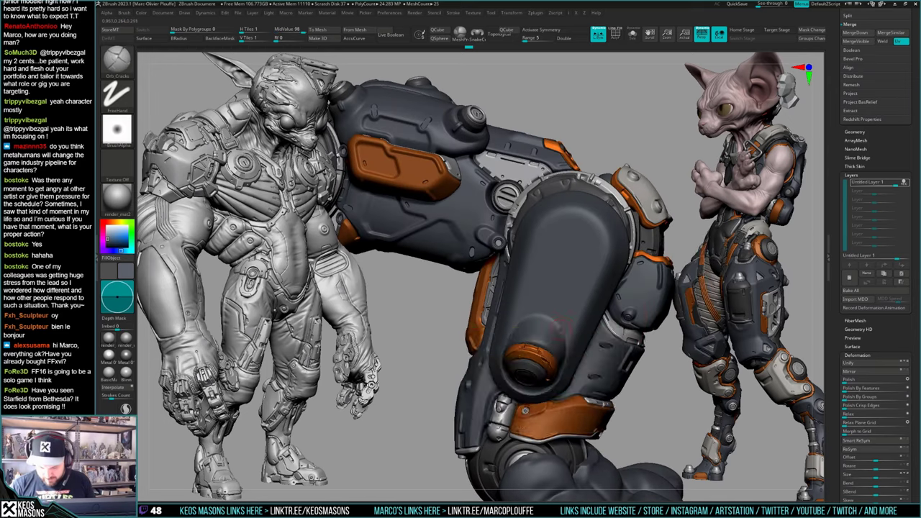
{"action": "right_click_drag", "start_coordinate": [576, 321], "coordinate": [567, 328]}
{"action": "key", "text": "space"}
{"action": "key", "text": "space"}
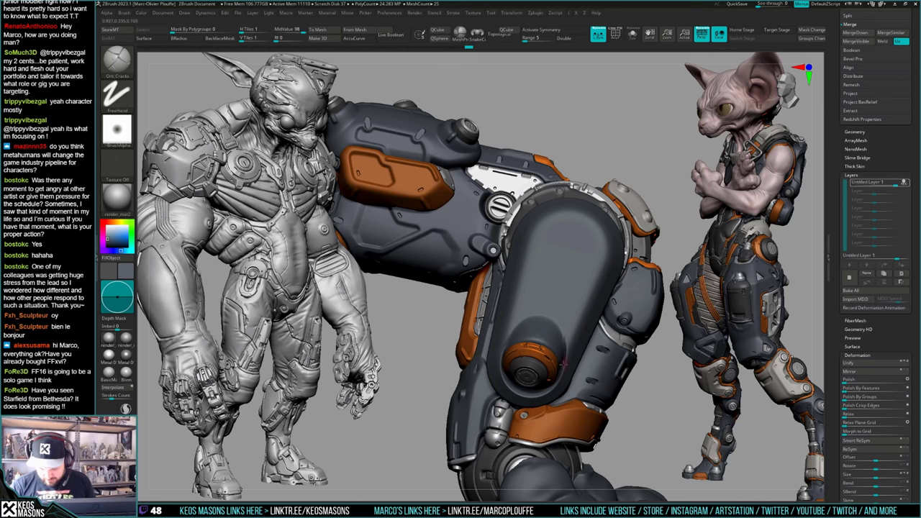
{"action": "key", "text": "shift"}
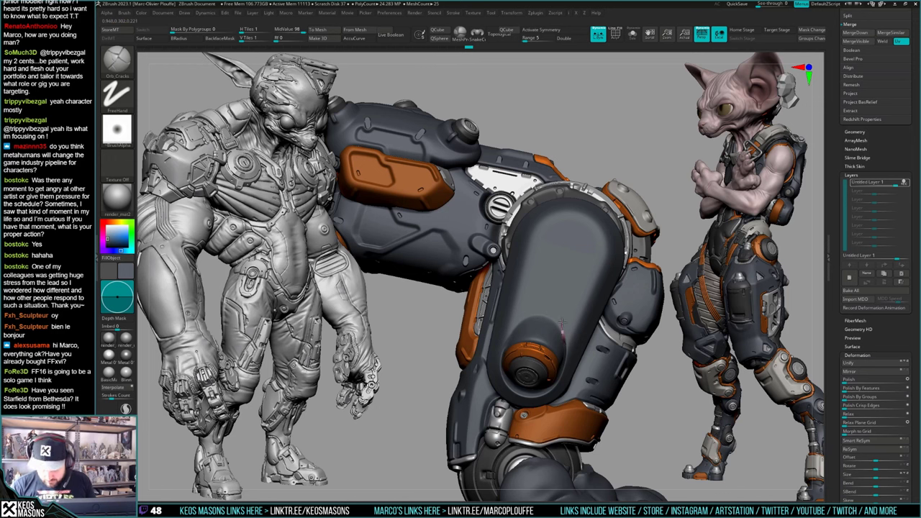
{"action": "left_click_drag", "start_coordinate": [569, 317], "coordinate": [581, 290]}
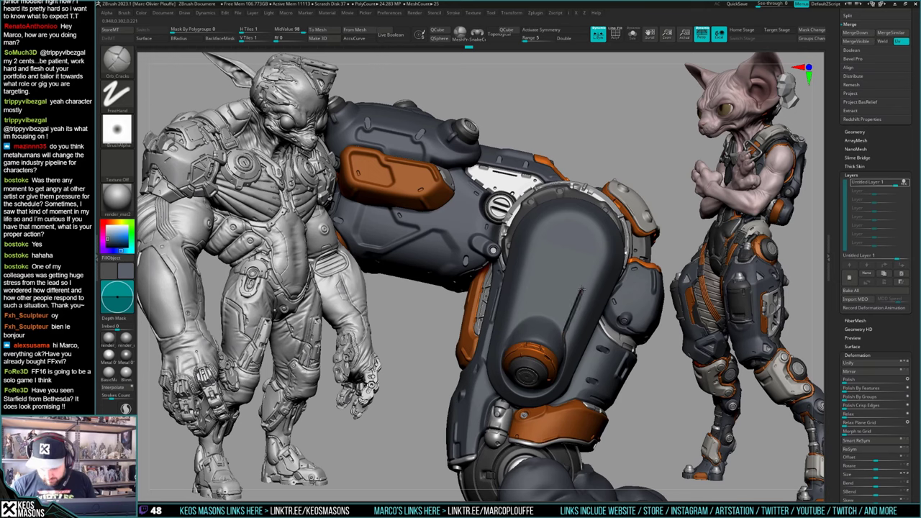
{"action": "right_click_drag", "start_coordinate": [577, 333], "coordinate": [558, 342]}
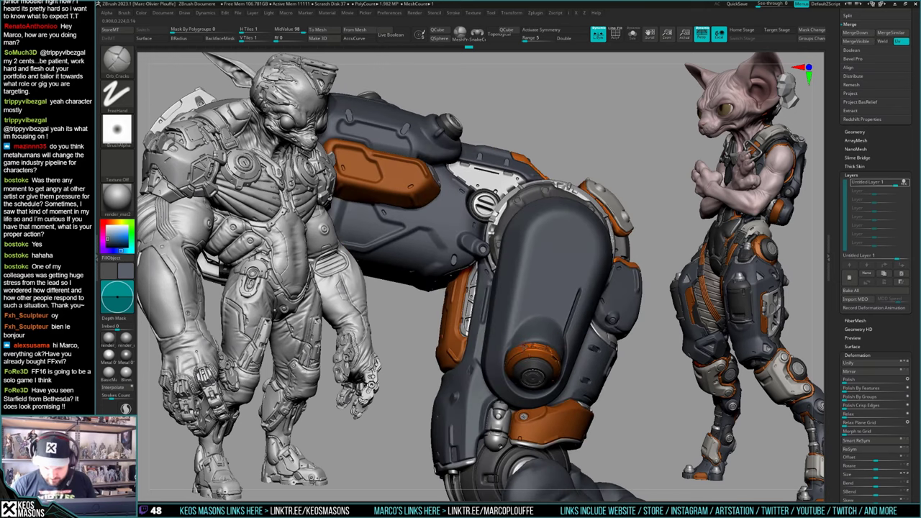
Step: Try a stroke along the opposite side of the bolt recess and undo it
{"action": "right_click_drag", "start_coordinate": [541, 305], "coordinate": [521, 301]}
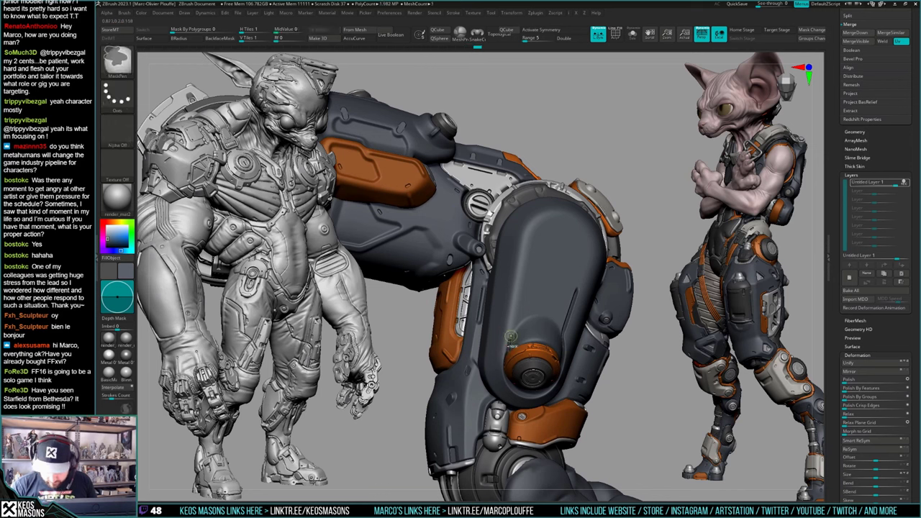
{"action": "left_click_drag", "start_coordinate": [510, 348], "coordinate": [514, 335]}
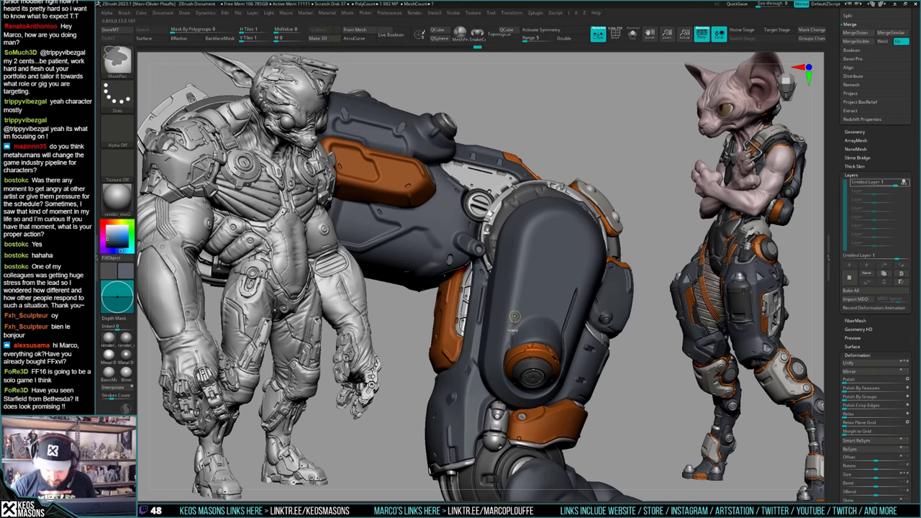
{"action": "right_click_drag", "start_coordinate": [513, 321], "coordinate": [514, 331], "text": "ctrl"}
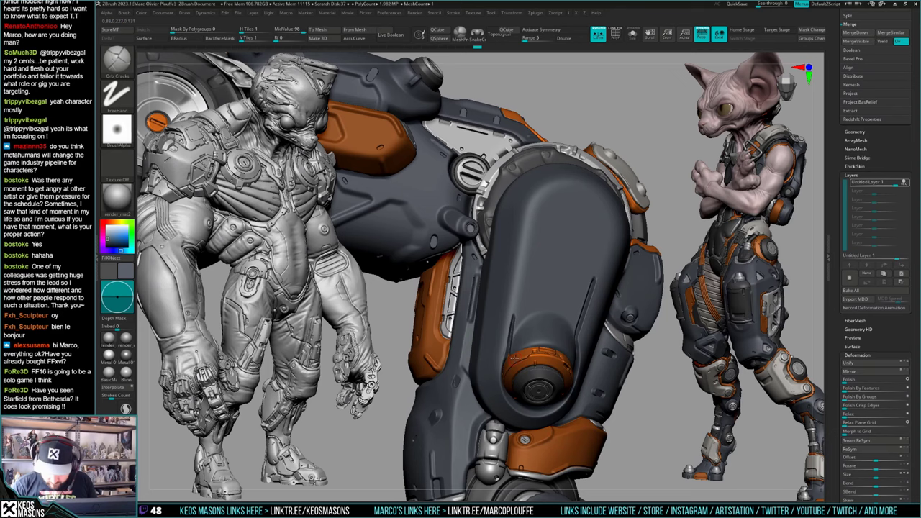
{"action": "mouse_move", "coordinate": [544, 321]}
{"action": "right_mouse_down"}
{"action": "mouse_move", "coordinate": [510, 334]}
{"action": "mouse_move", "coordinate": [507, 318]}
{"action": "right_mouse_up"}
{"action": "key", "text": "ctrl+z"}
Step: Flatten the capsule surface beside the opposite edge of the bolt recess with the Planar brush and smooth it
{"action": "key", "text": "space"}
{"action": "left_click", "coordinate": [561, 310]}
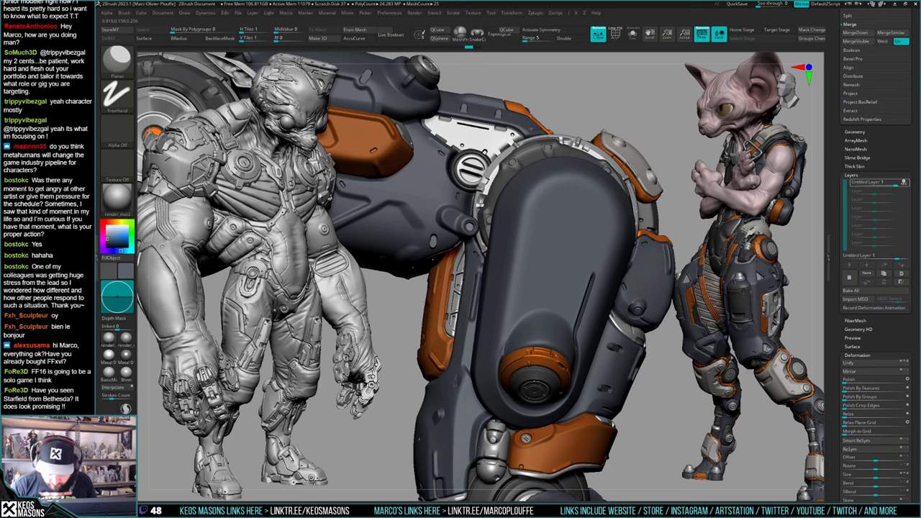
{"action": "left_click_drag", "start_coordinate": [495, 357], "coordinate": [504, 324]}
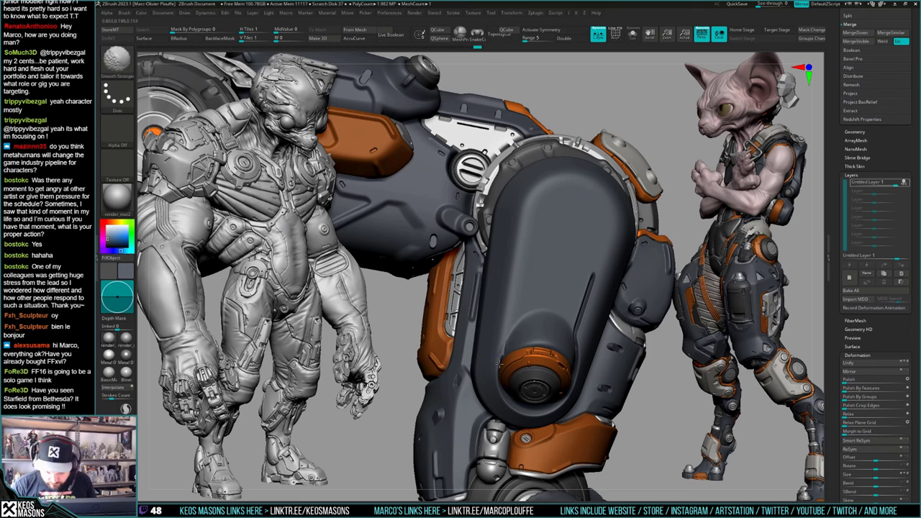
{"action": "left_click_drag", "start_coordinate": [499, 365], "coordinate": [502, 346], "text": "shift"}
Step: Carve a matching crease on the opposite side of the bolt recess with the Orb_Cracks brush and smooth where it meets the recess
{"action": "right_click_drag", "start_coordinate": [501, 345], "coordinate": [529, 348]}
{"action": "key", "text": "space"}
{"action": "left_click", "coordinate": [551, 281]}
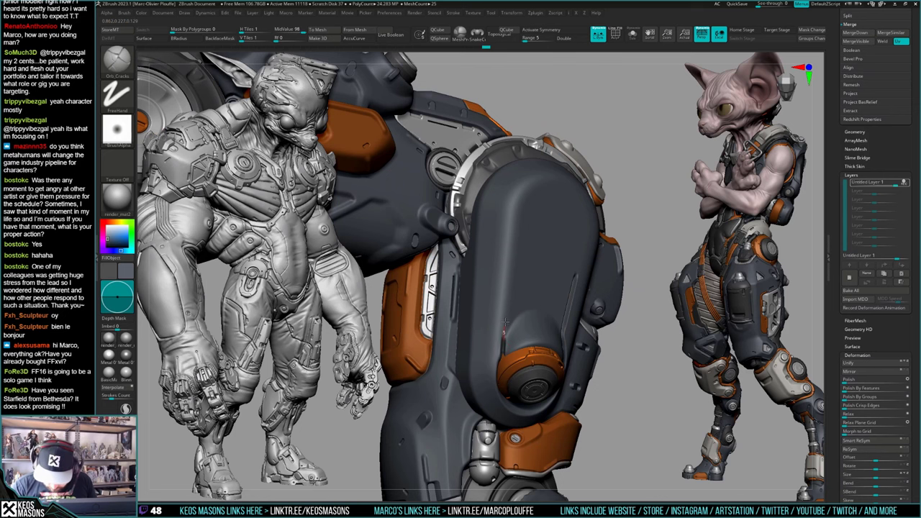
{"action": "mouse_move", "coordinate": [487, 298]}
{"action": "right_mouse_down", "text": "ctrl"}
{"action": "mouse_move", "coordinate": [487, 244]}
{"action": "mouse_move", "coordinate": [513, 249]}
{"action": "mouse_move", "coordinate": [499, 252]}
{"action": "mouse_move", "coordinate": [500, 303]}
{"action": "right_mouse_up", "text": "ctrl"}
{"action": "right_click_drag", "start_coordinate": [489, 344], "coordinate": [498, 346]}
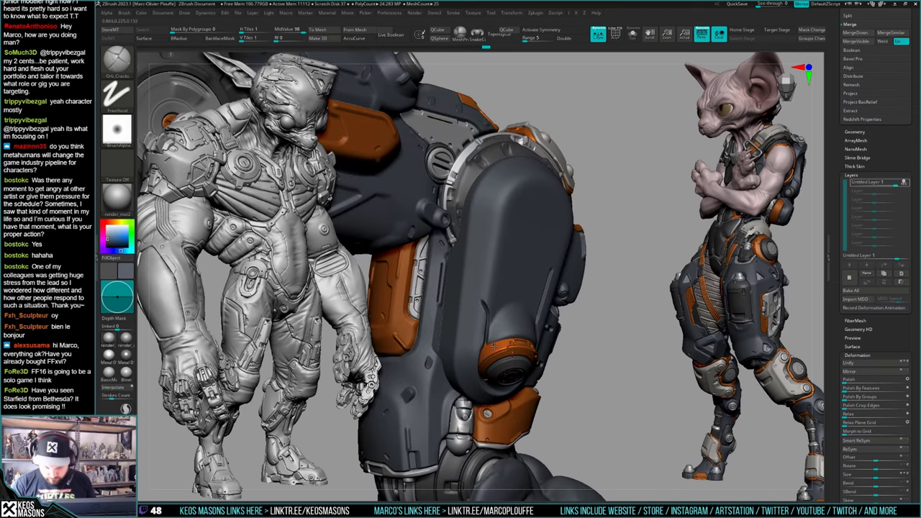
{"action": "key", "text": "space"}
{"action": "left_click", "coordinate": [483, 422]}
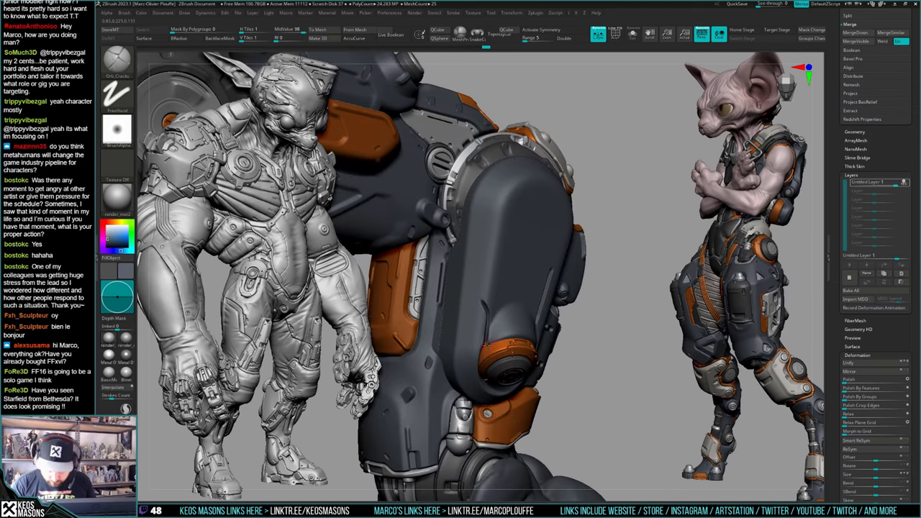
{"action": "left_click_drag", "start_coordinate": [492, 338], "coordinate": [488, 344], "text": "shift"}
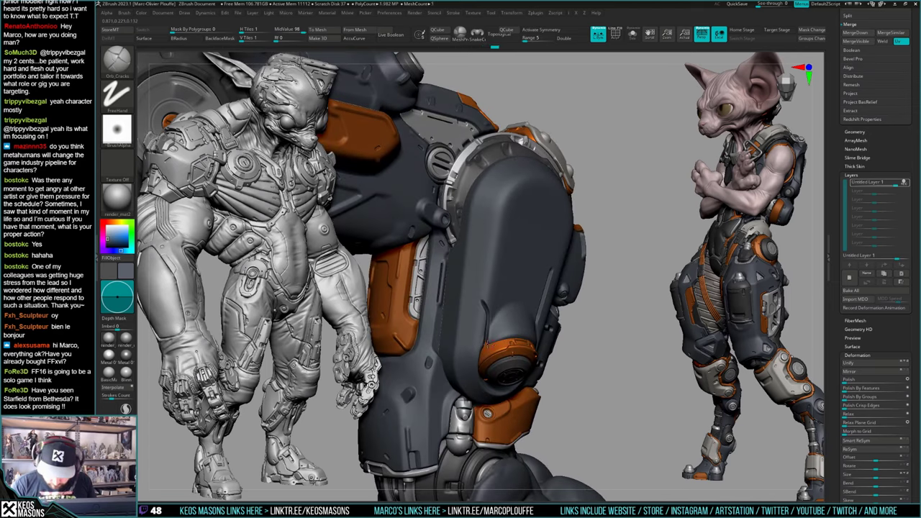
{"action": "right_click_drag", "start_coordinate": [495, 348], "coordinate": [544, 311]}
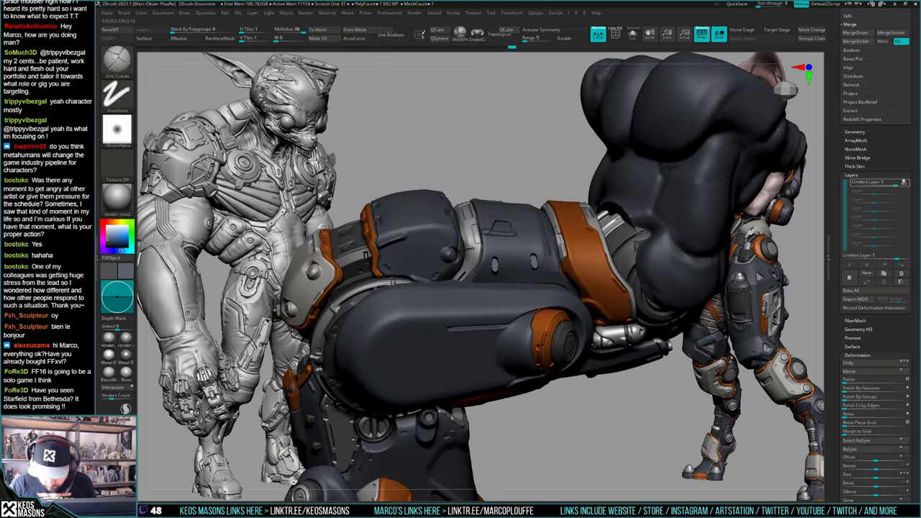
Step: Undo the last stroke and redraw the Orb_Cracks crease where the capsule meets the orange bolt's rim
{"action": "mouse_move", "coordinate": [538, 314]}
{"action": "right_mouse_down", "text": "ctrl"}
{"action": "mouse_move", "coordinate": [564, 351]}
{"action": "mouse_move", "coordinate": [553, 350]}
{"action": "mouse_move", "coordinate": [553, 304]}
{"action": "mouse_move", "coordinate": [533, 348]}
{"action": "right_mouse_up", "text": "ctrl"}
{"action": "key", "text": "alt+s"}
{"action": "key", "text": "alt+s"}
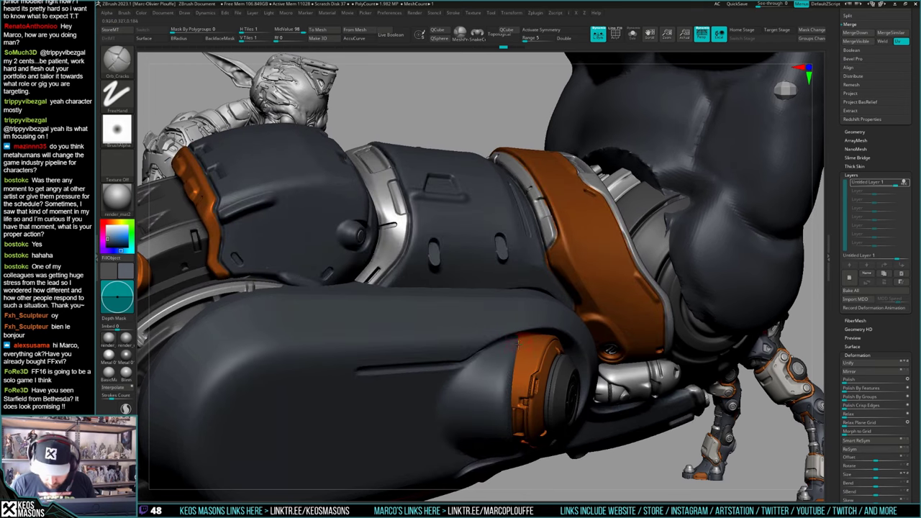
{"action": "key", "text": "ctrl+z"}
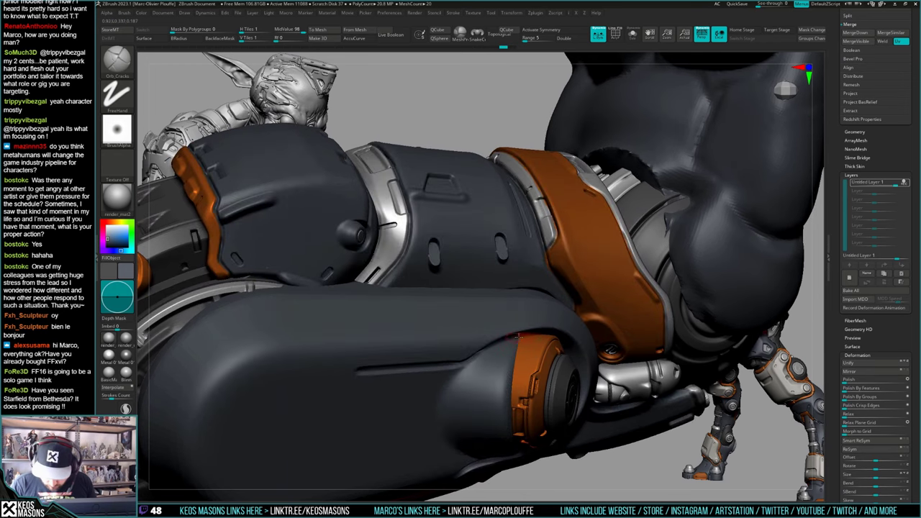
{"action": "left_click_drag", "start_coordinate": [513, 353], "coordinate": [518, 336]}
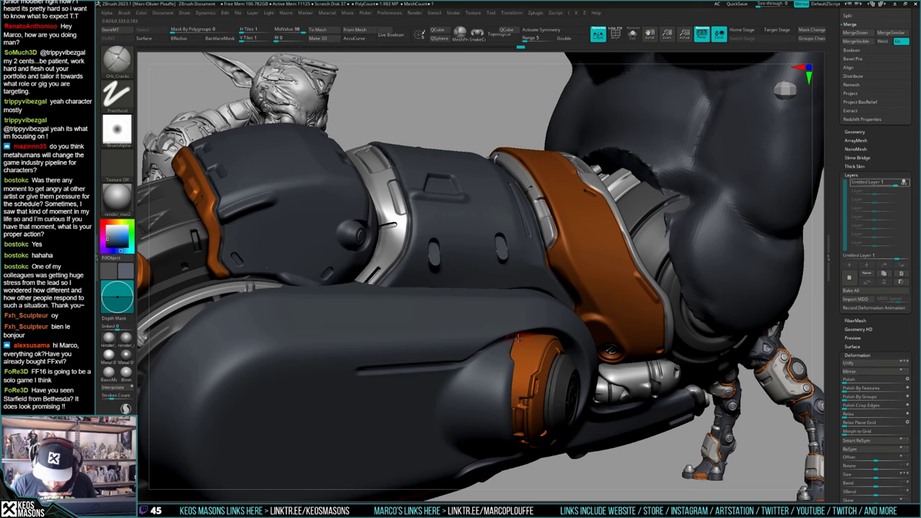
{"action": "mouse_move", "coordinate": [513, 353]}
{"action": "right_mouse_down"}
{"action": "mouse_move", "coordinate": [464, 352]}
{"action": "mouse_move", "coordinate": [531, 291]}
{"action": "mouse_move", "coordinate": [534, 215]}
{"action": "mouse_move", "coordinate": [538, 394]}
{"action": "mouse_move", "coordinate": [510, 316]}
{"action": "mouse_move", "coordinate": [515, 307]}
{"action": "right_mouse_up"}
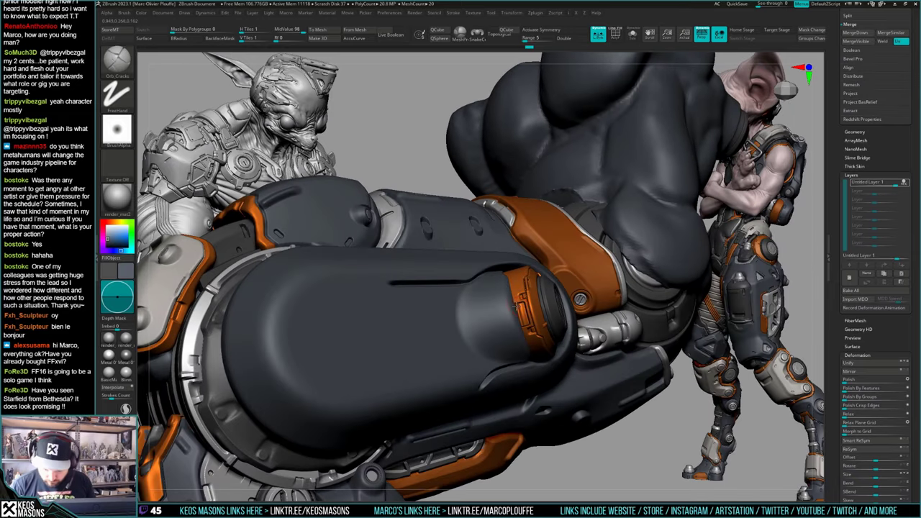
Step: Try masking patches of the capsule beside the orange bolt with the MaskPen brush and undo the last mask stroke
{"action": "key", "text": "ctrl"}
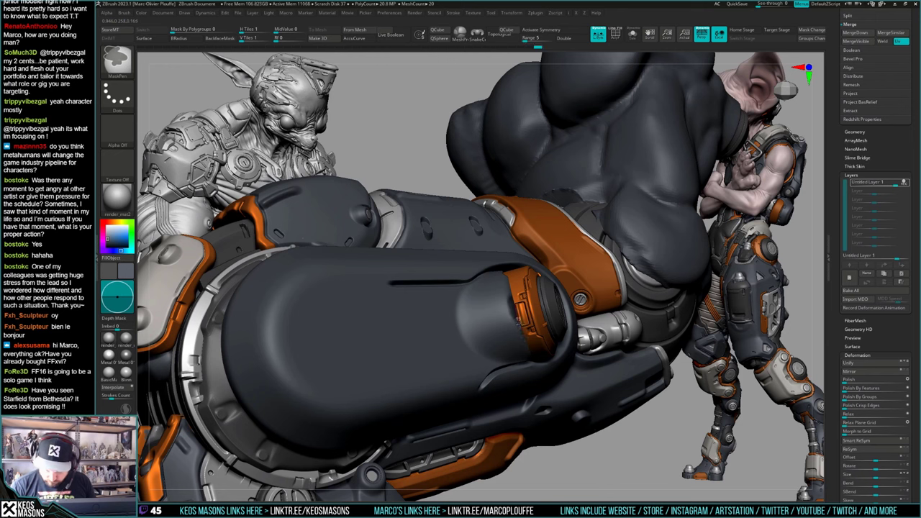
{"action": "mouse_move", "coordinate": [524, 338]}
{"action": "left_mouse_down", "text": "ctrl"}
{"action": "mouse_move", "coordinate": [515, 306]}
{"action": "mouse_move", "coordinate": [529, 289]}
{"action": "mouse_move", "coordinate": [540, 294]}
{"action": "mouse_move", "coordinate": [516, 346]}
{"action": "mouse_move", "coordinate": [544, 335]}
{"action": "left_mouse_up", "text": "ctrl"}
{"action": "right_click", "coordinate": [499, 349]}
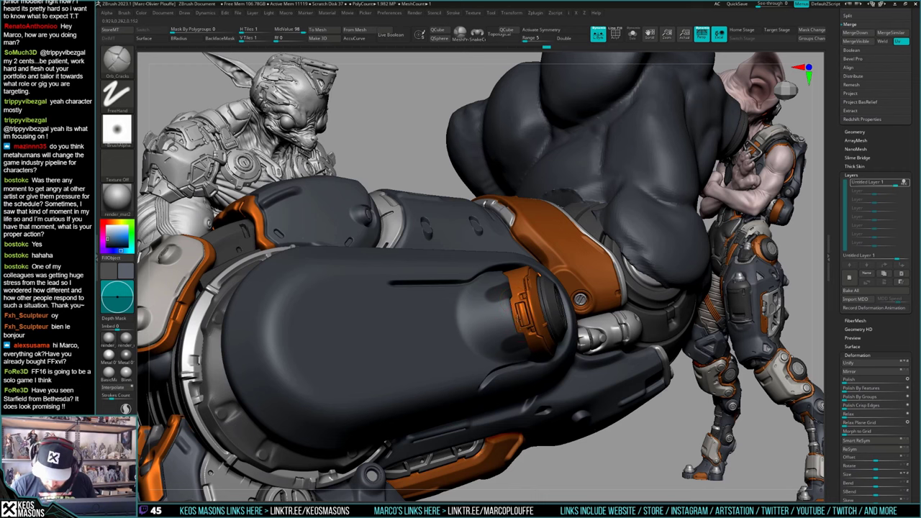
{"action": "mouse_move", "coordinate": [506, 311]}
{"action": "right_mouse_down"}
{"action": "mouse_move", "coordinate": [535, 301]}
{"action": "mouse_move", "coordinate": [539, 283]}
{"action": "mouse_move", "coordinate": [515, 288]}
{"action": "mouse_move", "coordinate": [496, 316]}
{"action": "mouse_move", "coordinate": [492, 304]}
{"action": "mouse_move", "coordinate": [536, 282]}
{"action": "mouse_move", "coordinate": [513, 293]}
{"action": "right_mouse_up"}
{"action": "left_click_drag", "start_coordinate": [514, 294], "coordinate": [491, 314]}
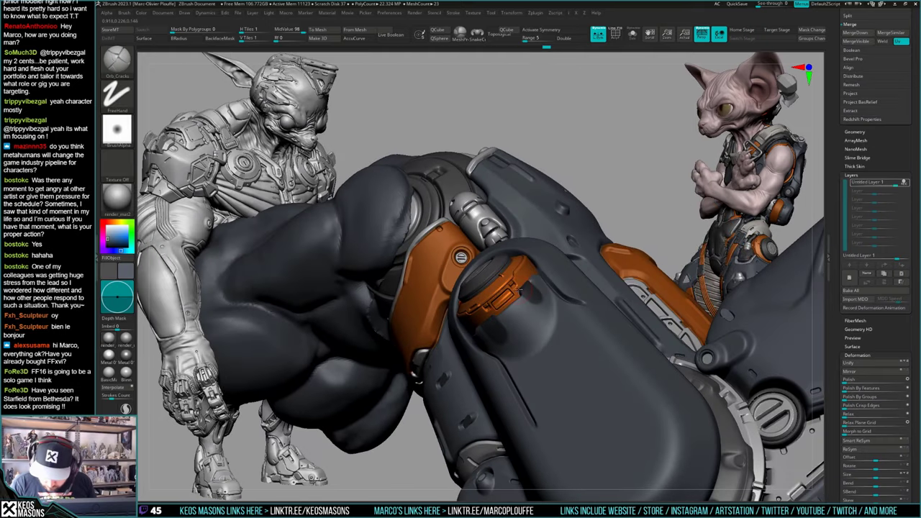
{"action": "mouse_move", "coordinate": [520, 291]}
{"action": "right_mouse_down"}
{"action": "mouse_move", "coordinate": [605, 185]}
{"action": "mouse_move", "coordinate": [580, 158]}
{"action": "mouse_move", "coordinate": [532, 333]}
{"action": "right_mouse_up"}
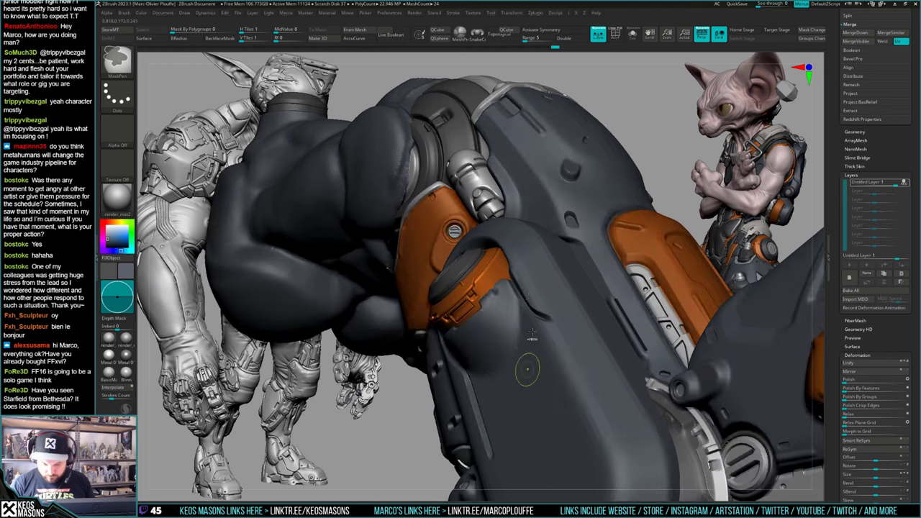
{"action": "key", "text": "ctrl+z"}
Step: Mask patches on both sides of the raised dome behind the orange bolt, then clear the mask
{"action": "left_click_drag", "start_coordinate": [495, 311], "coordinate": [507, 290], "text": "ctrl"}
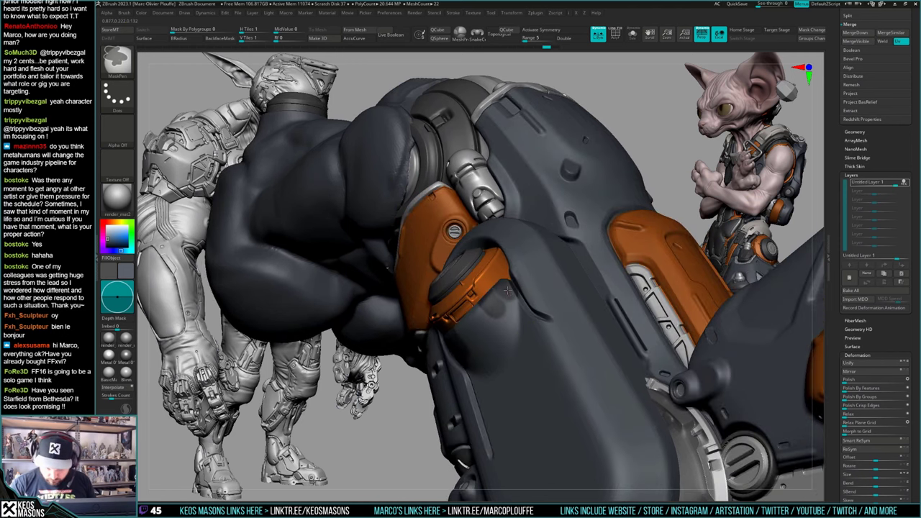
{"action": "right_click_drag", "start_coordinate": [500, 317], "coordinate": [466, 366]}
{"action": "mouse_move", "coordinate": [429, 324]}
{"action": "left_mouse_down", "text": "ctrl"}
{"action": "mouse_move", "coordinate": [454, 357]}
{"action": "mouse_move", "coordinate": [474, 351]}
{"action": "left_mouse_up", "text": "ctrl"}
{"action": "right_click_drag", "start_coordinate": [474, 345], "coordinate": [477, 311]}
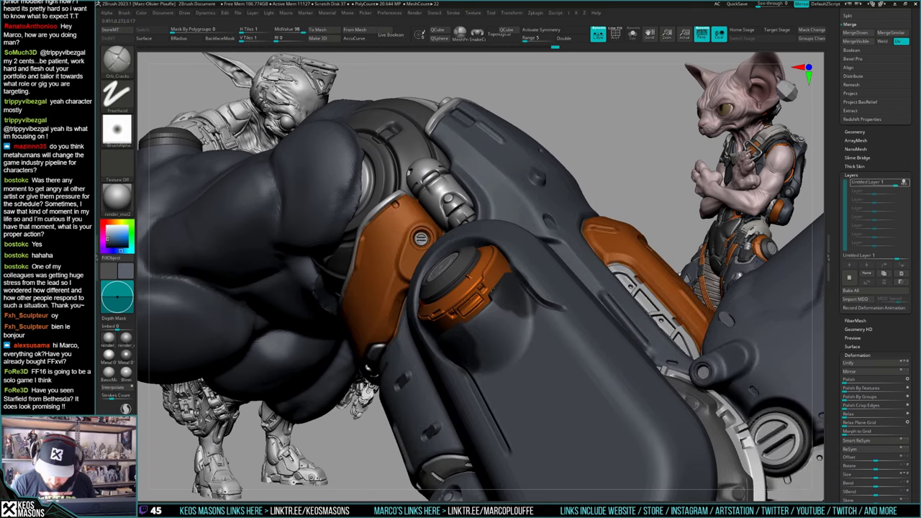
{"action": "right_click_drag", "start_coordinate": [464, 388], "coordinate": [455, 354]}
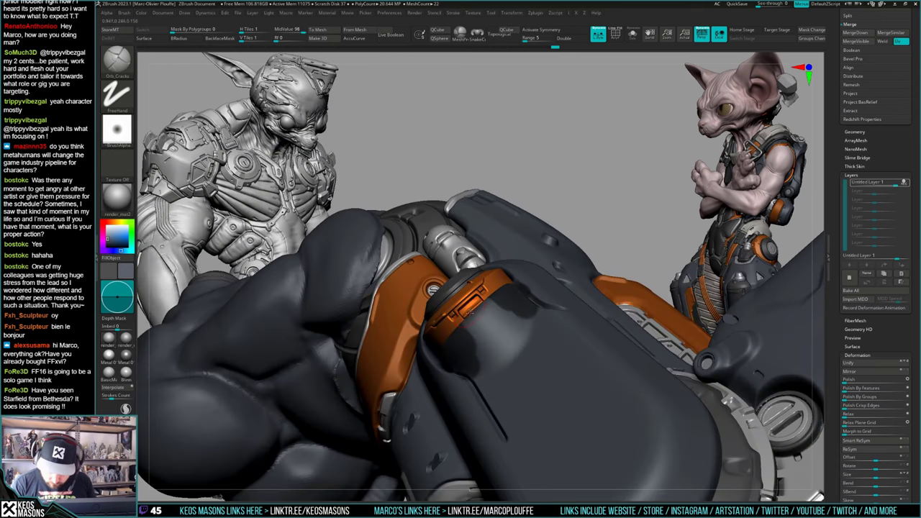
{"action": "left_click_drag", "start_coordinate": [477, 306], "coordinate": [465, 318]}
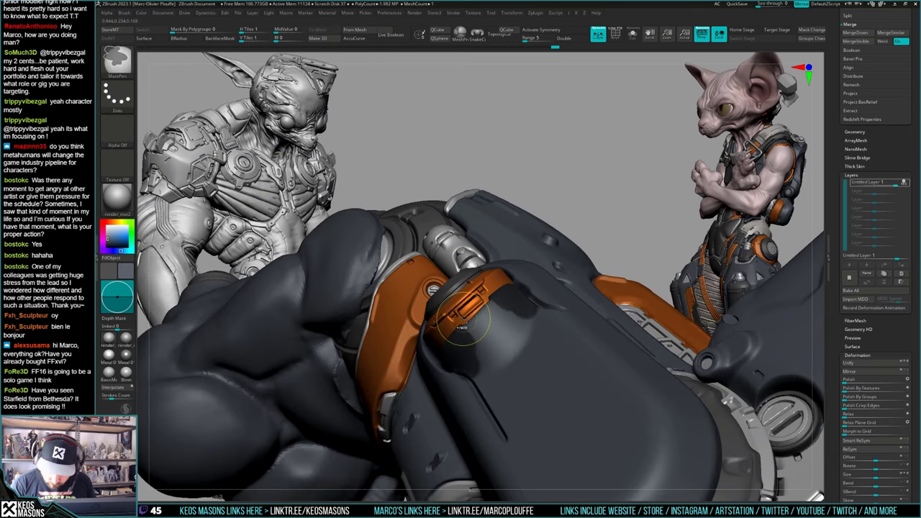
{"action": "right_click_drag", "start_coordinate": [534, 249], "coordinate": [555, 273]}
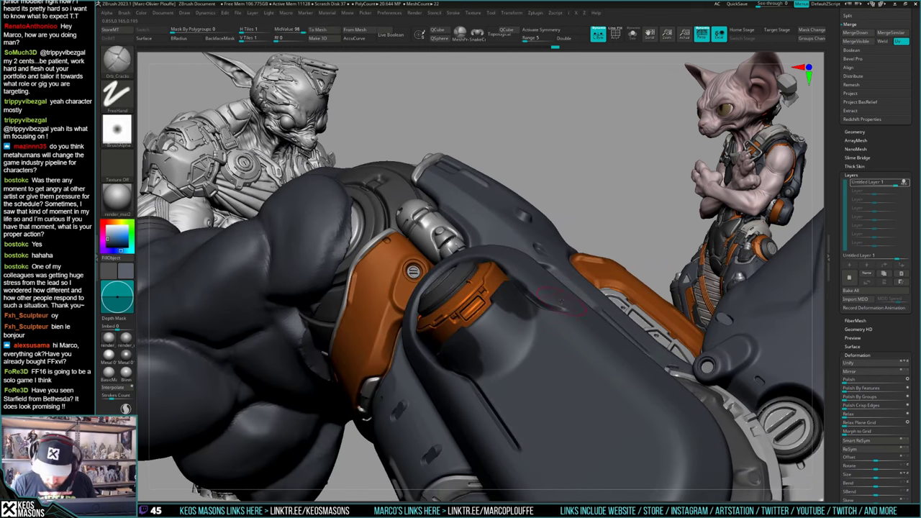
{"action": "left_click_drag", "start_coordinate": [554, 188], "coordinate": [563, 206], "text": "ctrl"}
{"action": "right_click_drag", "start_coordinate": [564, 206], "coordinate": [528, 206], "text": "ctrl"}
{"action": "right_click_drag", "start_coordinate": [495, 304], "coordinate": [508, 339], "text": "ctrl"}
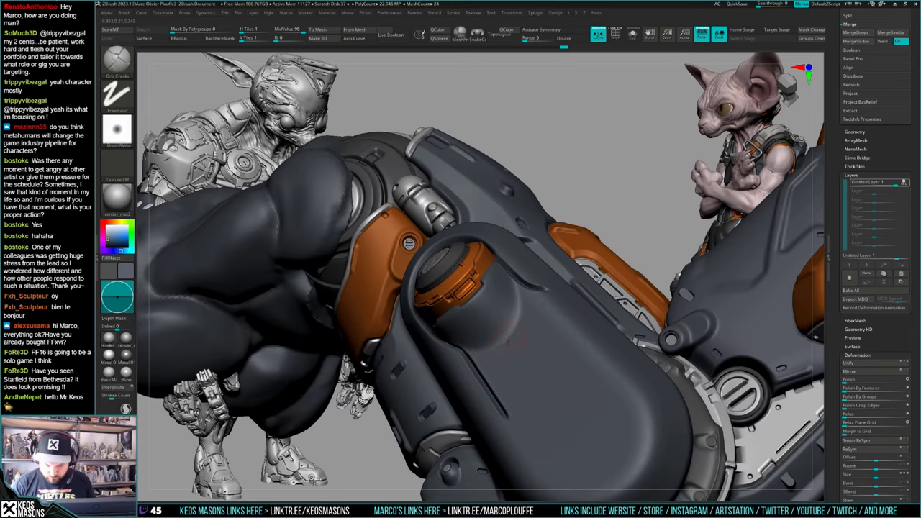
Step: Try stamping the Image19 alpha onto the raised dome behind the orange bolt, then undo the stamps
{"action": "key", "text": "shift+f"}
{"action": "key", "text": "shift+f"}
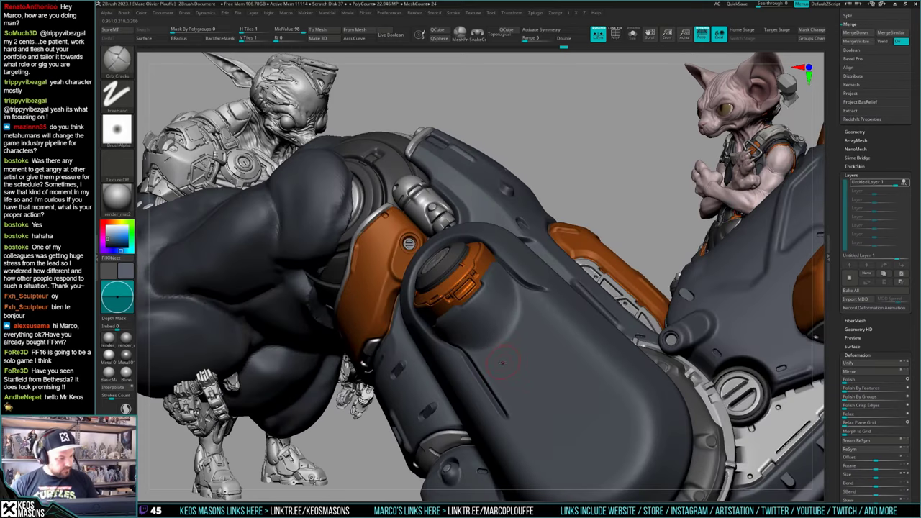
{"action": "key", "text": "space"}
{"action": "left_click", "coordinate": [493, 352]}
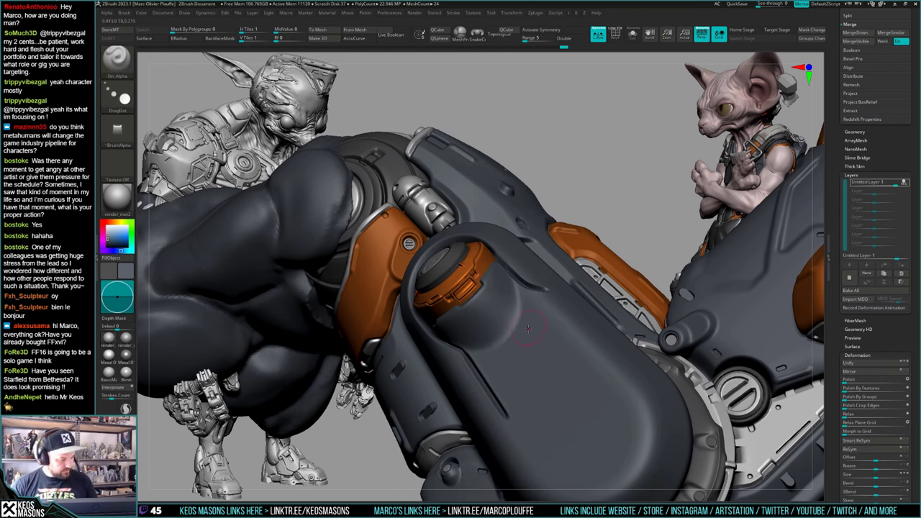
{"action": "key", "text": "F4"}
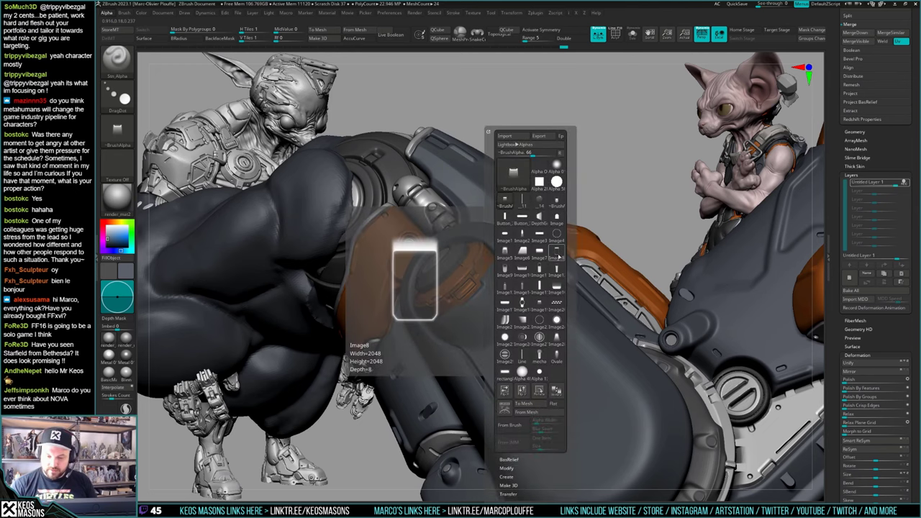
{"action": "left_click", "coordinate": [556, 320]}
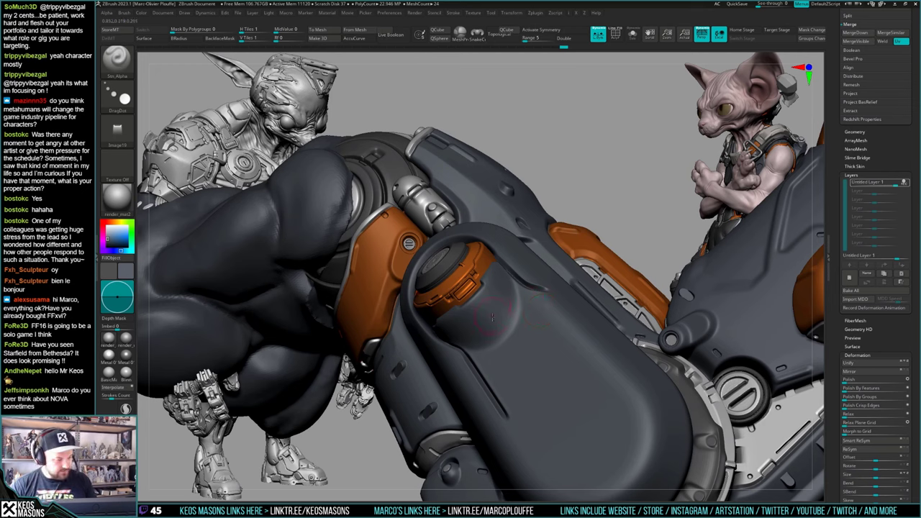
{"action": "key", "text": "space"}
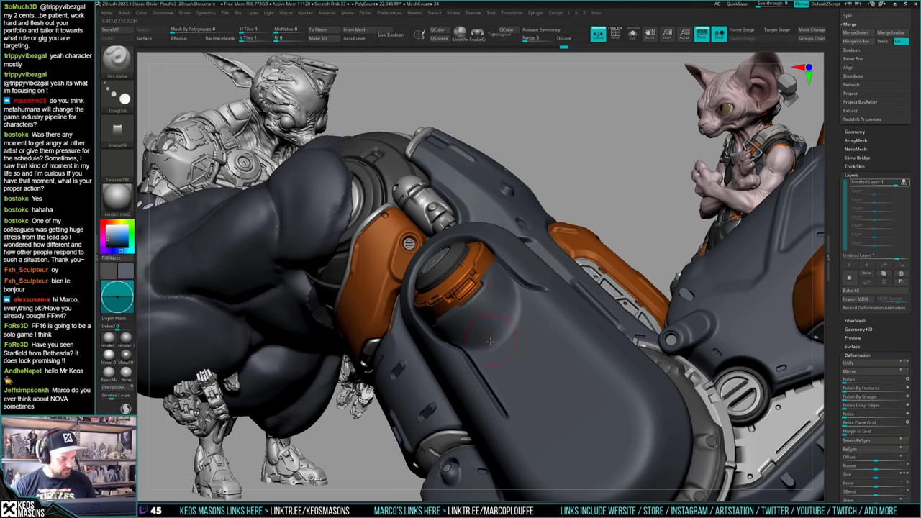
{"action": "right_click", "coordinate": [503, 317]}
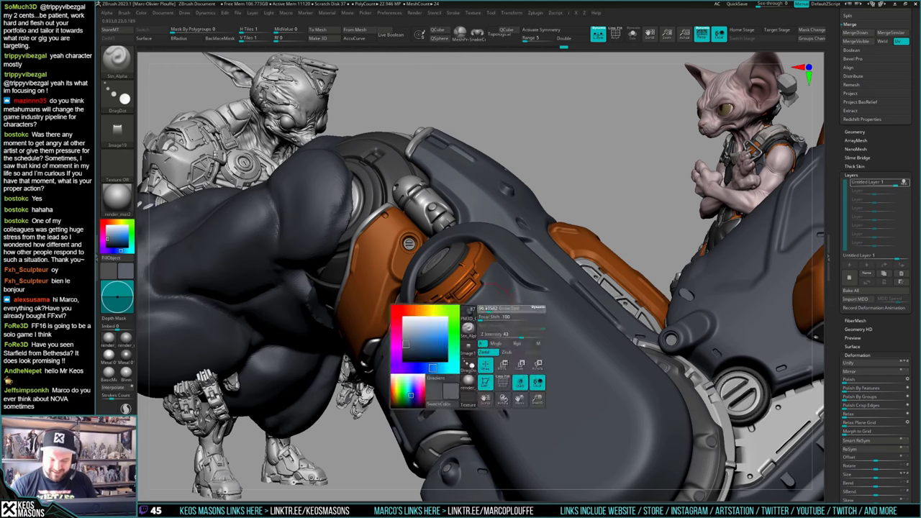
{"action": "right_click", "coordinate": [502, 322]}
{"action": "right_click_drag", "start_coordinate": [502, 322], "coordinate": [520, 327]}
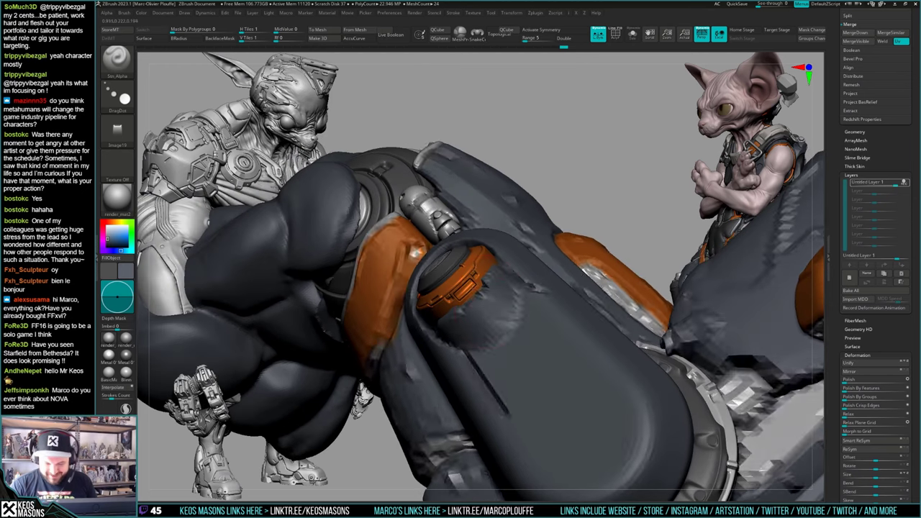
{"action": "left_click_drag", "start_coordinate": [489, 312], "coordinate": [485, 310]}
{"action": "key", "text": "ctrl+z"}
{"action": "right_click", "coordinate": [498, 312]}
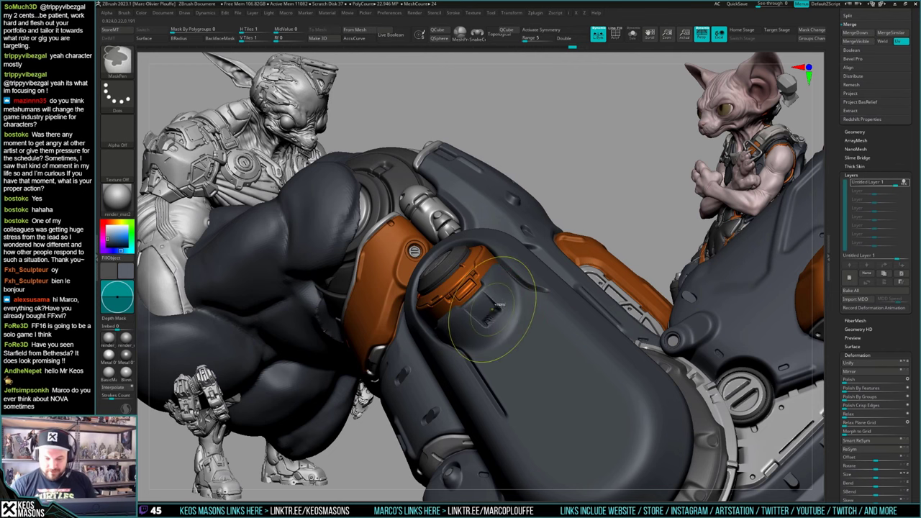
{"action": "key", "text": "ctrl+z"}
{"action": "mouse_move", "coordinate": [492, 310]}
{"action": "right_mouse_down"}
{"action": "mouse_move", "coordinate": [495, 299]}
{"action": "mouse_move", "coordinate": [452, 329]}
{"action": "mouse_move", "coordinate": [460, 337]}
{"action": "right_mouse_up"}
{"action": "right_click", "coordinate": [494, 298]}
{"action": "key", "text": "shift"}
{"action": "key", "text": "shift"}
{"action": "mouse_move", "coordinate": [493, 293]}
{"action": "right_mouse_down"}
{"action": "mouse_move", "coordinate": [504, 267]}
{"action": "mouse_move", "coordinate": [485, 261]}
{"action": "right_mouse_up"}
{"action": "right_click_drag", "start_coordinate": [468, 311], "coordinate": [497, 287]}
{"action": "key", "text": "space"}
{"action": "key", "text": "space"}
{"action": "left_click", "coordinate": [496, 289]}
{"action": "key", "text": "space"}
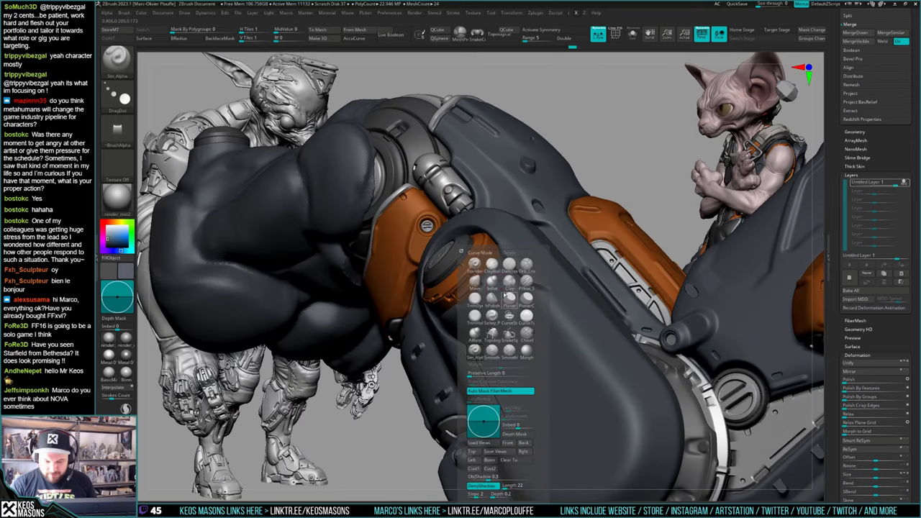
Step: Polish the dome's edge around the bolt opening with the hPolish brush while the capsule is isolated
{"action": "left_click", "coordinate": [492, 296]}
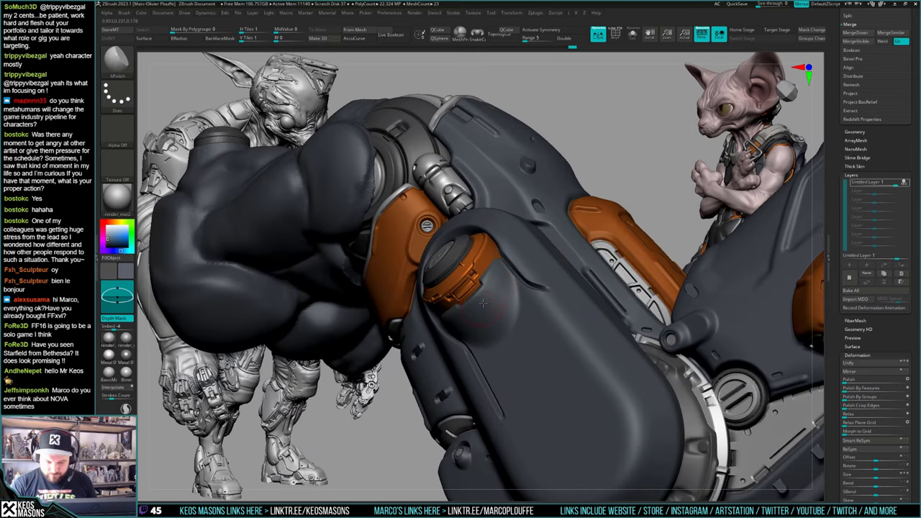
{"action": "mouse_move", "coordinate": [483, 303]}
{"action": "right_mouse_down"}
{"action": "mouse_move", "coordinate": [499, 284]}
{"action": "mouse_move", "coordinate": [493, 323]}
{"action": "mouse_move", "coordinate": [469, 318]}
{"action": "mouse_move", "coordinate": [496, 306]}
{"action": "mouse_move", "coordinate": [493, 313]}
{"action": "mouse_move", "coordinate": [556, 309]}
{"action": "right_mouse_up"}
{"action": "key", "text": "space"}
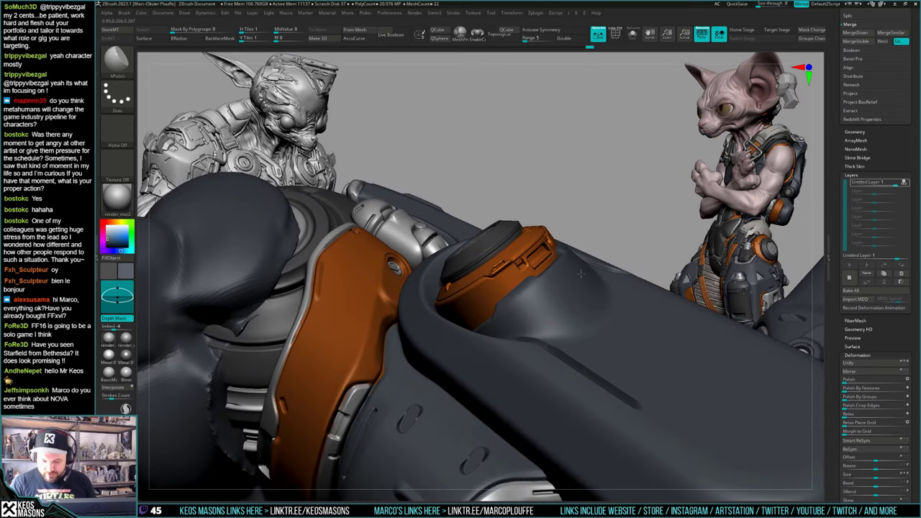
{"action": "mouse_move", "coordinate": [594, 281]}
{"action": "right_mouse_down"}
{"action": "mouse_move", "coordinate": [568, 305]}
{"action": "mouse_move", "coordinate": [542, 294]}
{"action": "mouse_move", "coordinate": [545, 308]}
{"action": "mouse_move", "coordinate": [536, 301]}
{"action": "right_mouse_up"}
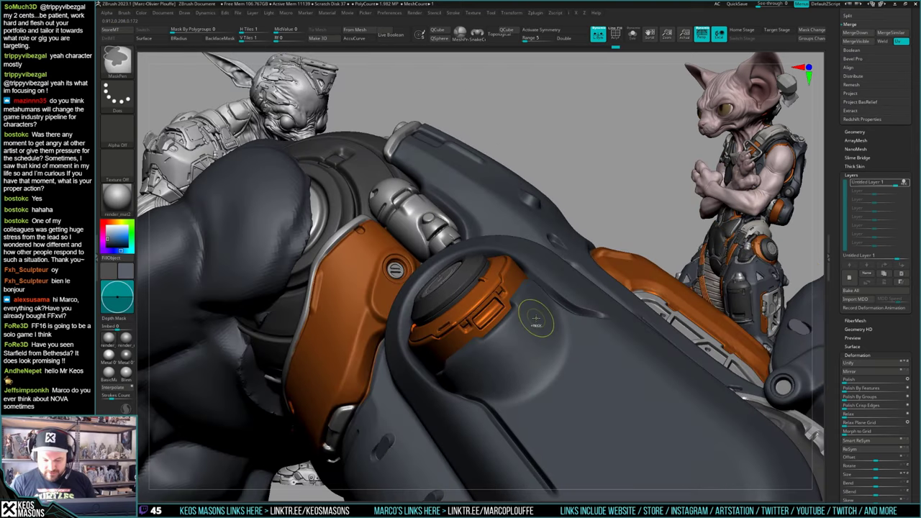
{"action": "mouse_move", "coordinate": [496, 349]}
{"action": "right_mouse_down"}
{"action": "mouse_move", "coordinate": [536, 309]}
{"action": "mouse_move", "coordinate": [550, 308]}
{"action": "mouse_move", "coordinate": [512, 321]}
{"action": "right_mouse_up"}
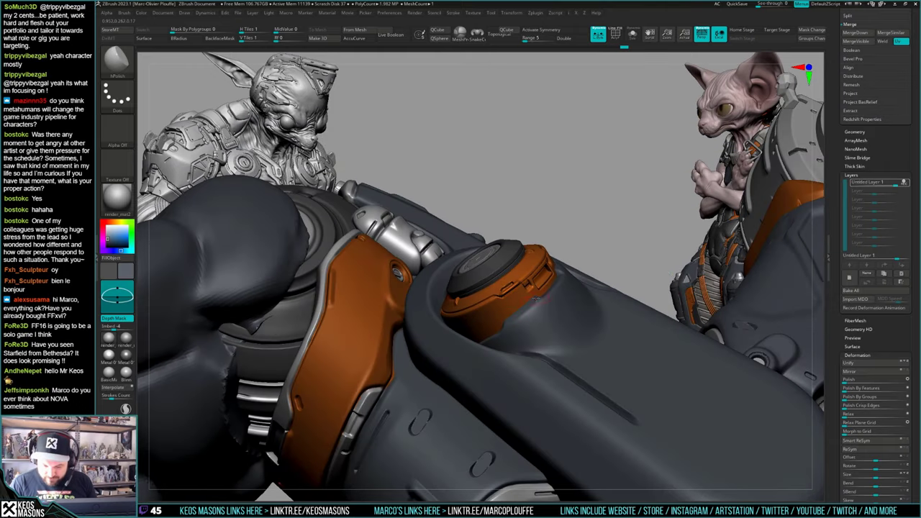
{"action": "right_click_drag", "start_coordinate": [516, 316], "coordinate": [573, 249]}
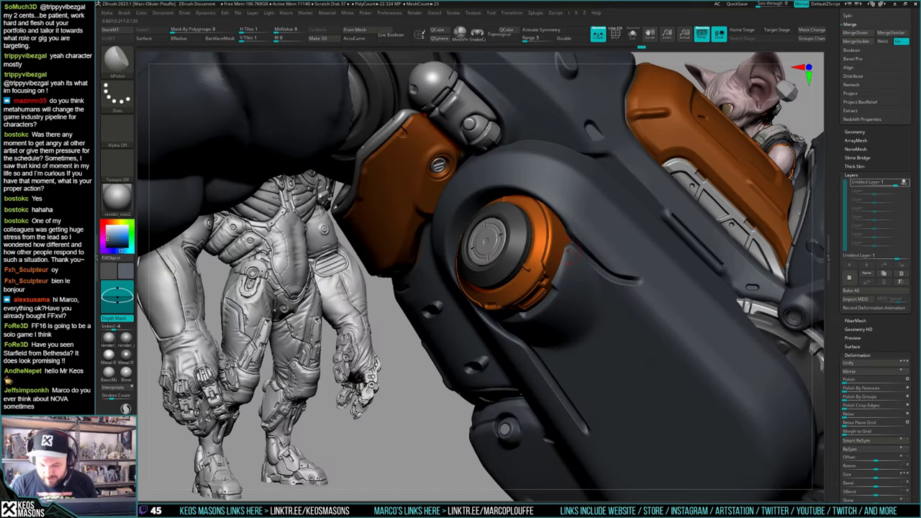
{"action": "key", "text": "shift+s"}
{"action": "right_click_drag", "start_coordinate": [556, 282], "coordinate": [567, 270]}
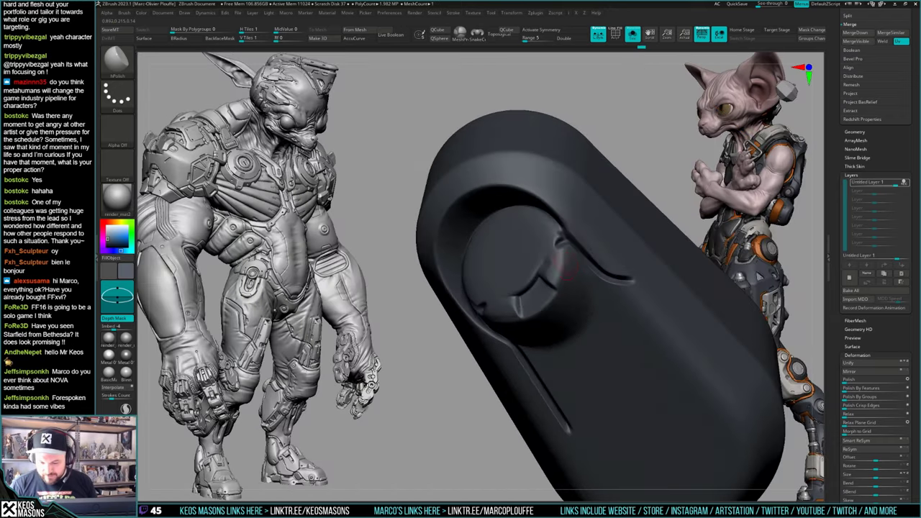
{"action": "left_click_drag", "start_coordinate": [562, 247], "coordinate": [561, 260]}
{"action": "mouse_move", "coordinate": [560, 259]}
{"action": "right_mouse_down"}
{"action": "mouse_move", "coordinate": [578, 250]}
{"action": "mouse_move", "coordinate": [564, 254]}
{"action": "right_mouse_up"}
{"action": "key", "text": "shift+s"}
{"action": "key", "text": "shift+s"}
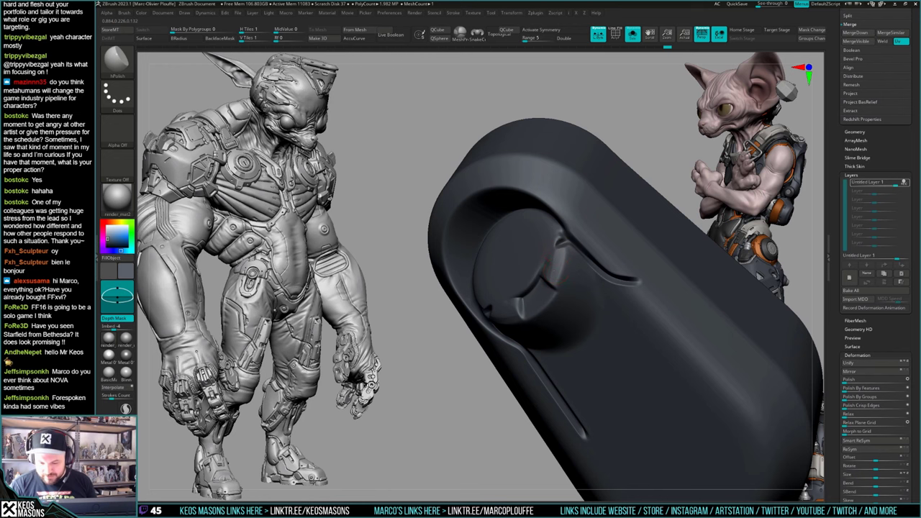
{"action": "left_click_drag", "start_coordinate": [564, 249], "coordinate": [561, 265]}
{"action": "mouse_move", "coordinate": [561, 265]}
{"action": "right_mouse_down"}
{"action": "mouse_move", "coordinate": [534, 305]}
{"action": "mouse_move", "coordinate": [569, 299]}
{"action": "right_mouse_up"}
{"action": "key", "text": "shift+s"}
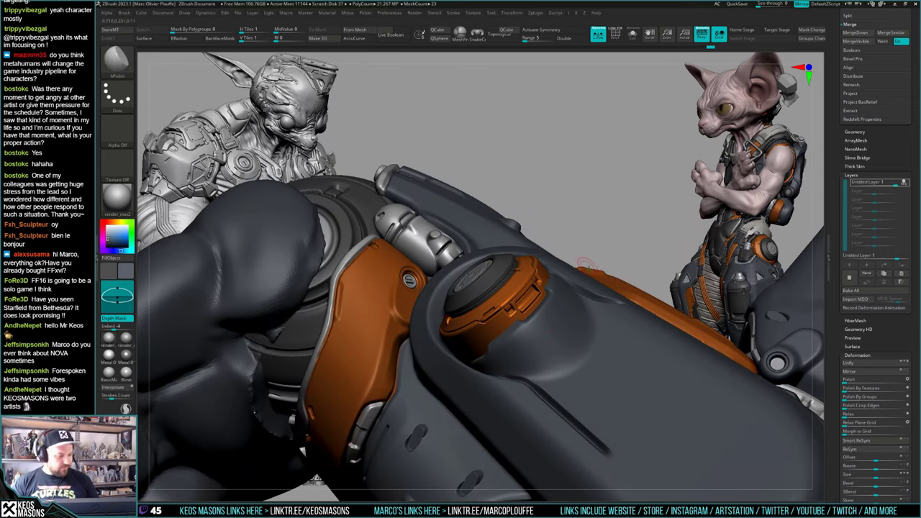
Step: Carve a crease into the dome along the orange bolt's rim with the Orb_Cracks brush
{"action": "right_click_drag", "start_coordinate": [571, 298], "coordinate": [555, 313]}
{"action": "key", "text": "space"}
{"action": "left_click", "coordinate": [581, 273]}
{"action": "right_click_drag", "start_coordinate": [569, 279], "coordinate": [555, 305]}
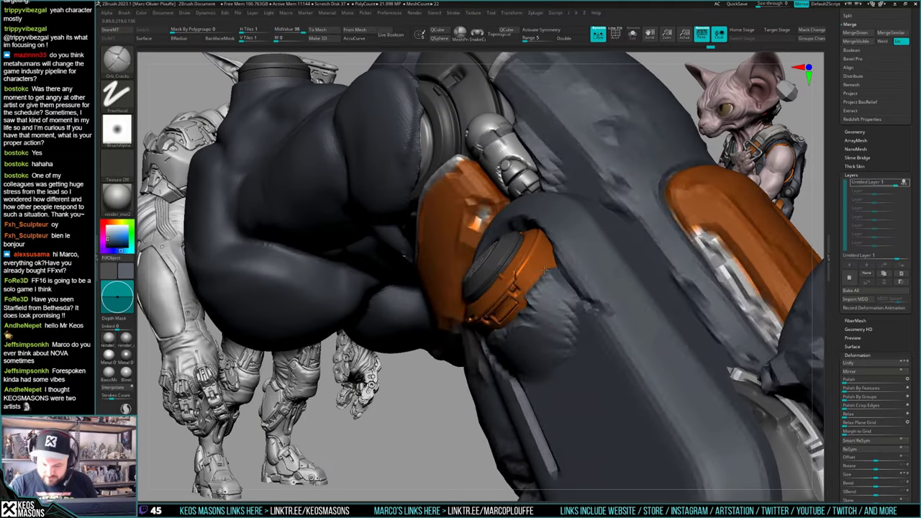
{"action": "mouse_move", "coordinate": [544, 274]}
{"action": "right_mouse_down"}
{"action": "mouse_move", "coordinate": [556, 266]}
{"action": "mouse_move", "coordinate": [573, 286]}
{"action": "mouse_move", "coordinate": [554, 295]}
{"action": "right_mouse_up"}
{"action": "key", "text": "ctrl"}
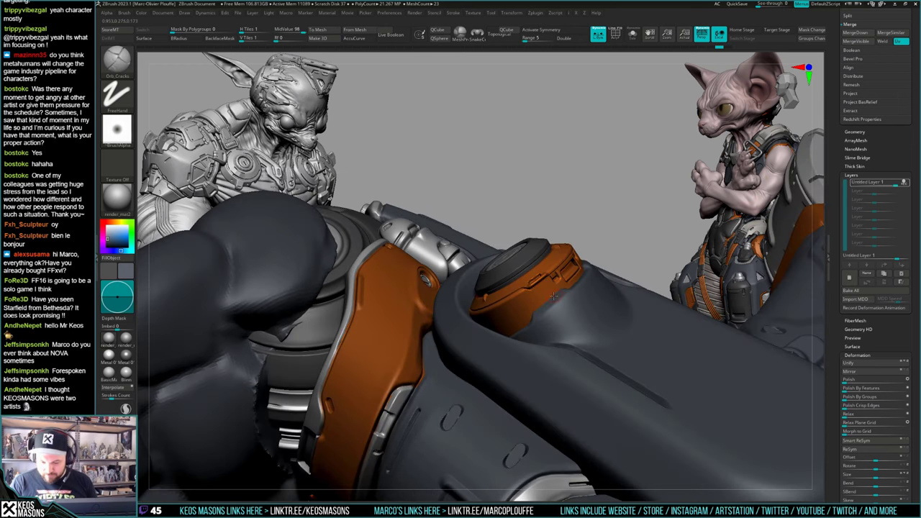
{"action": "left_click_drag", "start_coordinate": [565, 281], "coordinate": [562, 290]}
{"action": "mouse_move", "coordinate": [565, 288]}
{"action": "right_mouse_down"}
{"action": "mouse_move", "coordinate": [541, 286]}
{"action": "mouse_move", "coordinate": [568, 311]}
{"action": "mouse_move", "coordinate": [556, 349]}
{"action": "mouse_move", "coordinate": [566, 318]}
{"action": "mouse_move", "coordinate": [588, 296]}
{"action": "mouse_move", "coordinate": [553, 295]}
{"action": "mouse_move", "coordinate": [560, 305]}
{"action": "mouse_move", "coordinate": [587, 301]}
{"action": "mouse_move", "coordinate": [560, 297]}
{"action": "right_mouse_up"}
Step: Work over the end of the long crease nearest the bolt recess with short strokes of the inflating Standard brush
{"action": "key", "text": "space"}
{"action": "left_click", "coordinate": [556, 266]}
{"action": "key", "text": "space"}
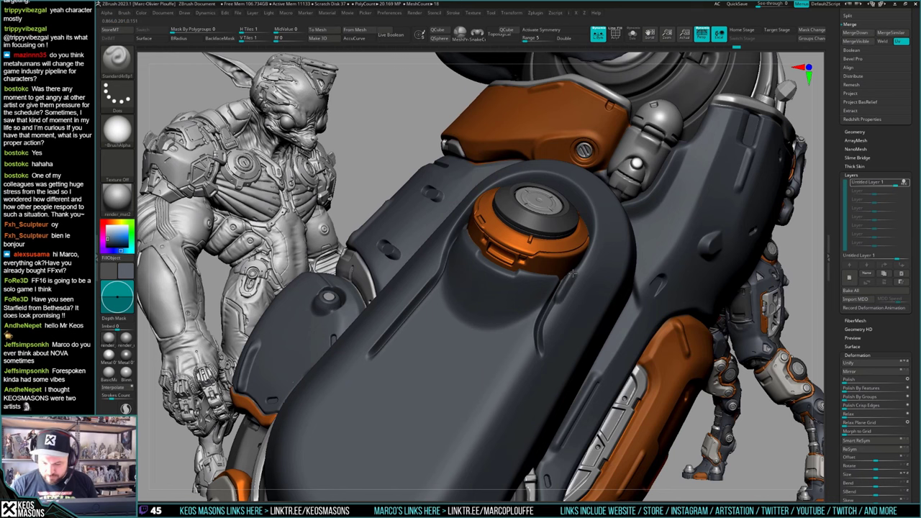
{"action": "right_click_drag", "start_coordinate": [574, 273], "coordinate": [505, 297]}
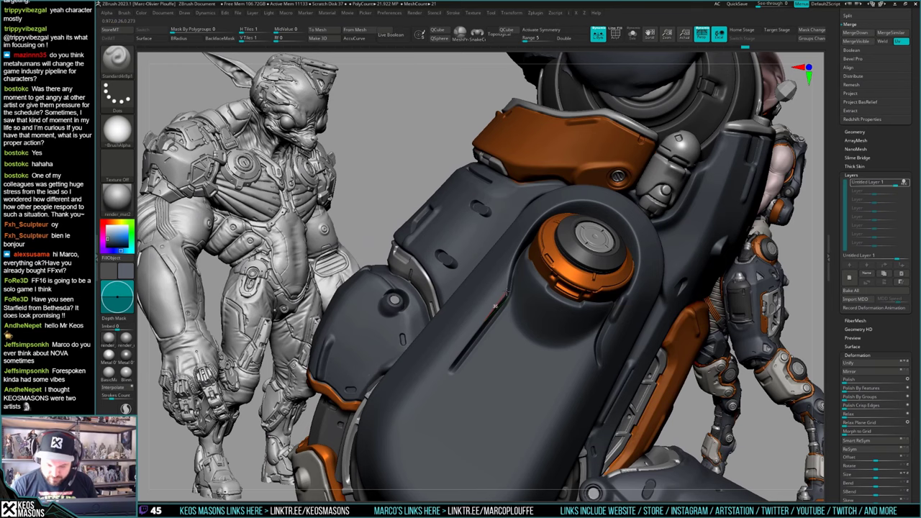
{"action": "left_click_drag", "start_coordinate": [495, 307], "coordinate": [507, 294]}
{"action": "mouse_move", "coordinate": [515, 308]}
{"action": "right_mouse_down"}
{"action": "mouse_move", "coordinate": [481, 333]}
{"action": "mouse_move", "coordinate": [457, 324]}
{"action": "right_mouse_up"}
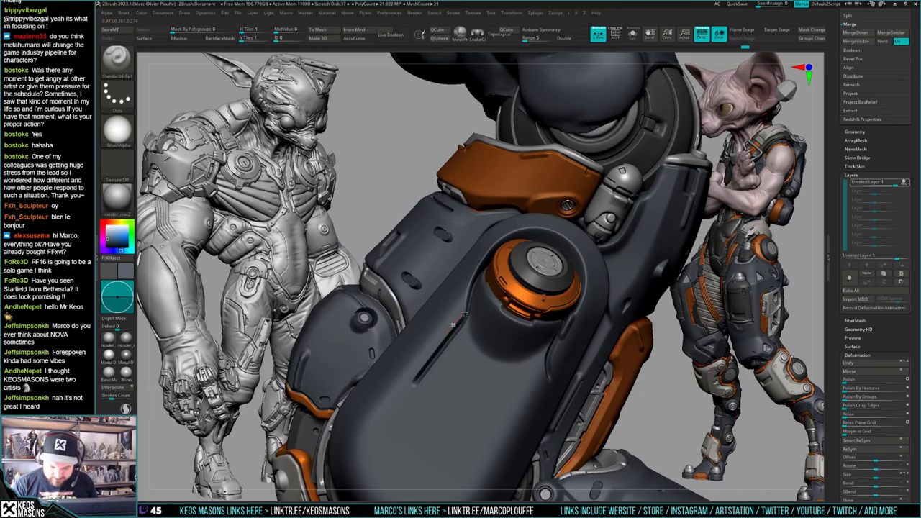
{"action": "left_click_drag", "start_coordinate": [464, 314], "coordinate": [467, 312]}
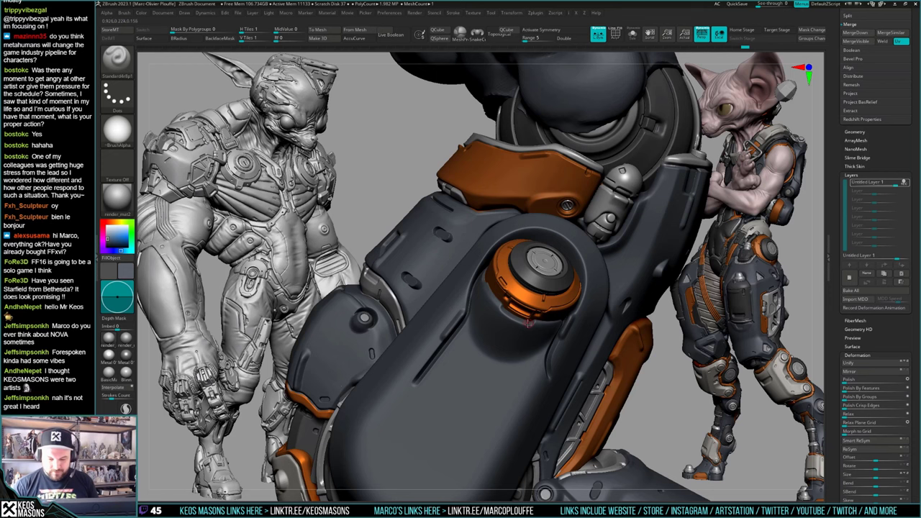
Step: Trim the area around the orange bolt with an enlarged TrimHole brush while viewing the surrounding parts as transparent
{"action": "right_click_drag", "start_coordinate": [528, 332], "coordinate": [581, 335]}
{"action": "right_click_drag", "start_coordinate": [557, 285], "coordinate": [558, 312], "text": "ctrl"}
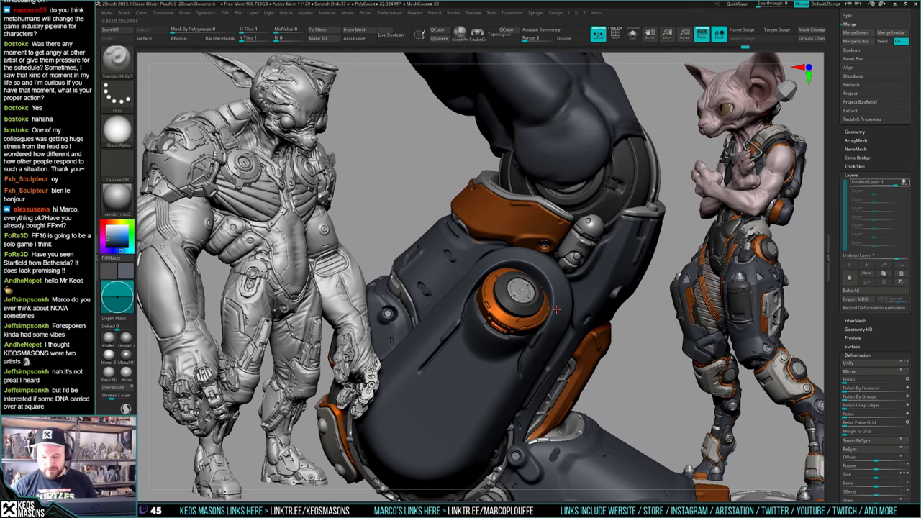
{"action": "key", "text": "shift+f"}
{"action": "key", "text": "shift+f"}
{"action": "key", "text": "b"}
{"action": "key", "text": "t"}
{"action": "key", "text": "h"}
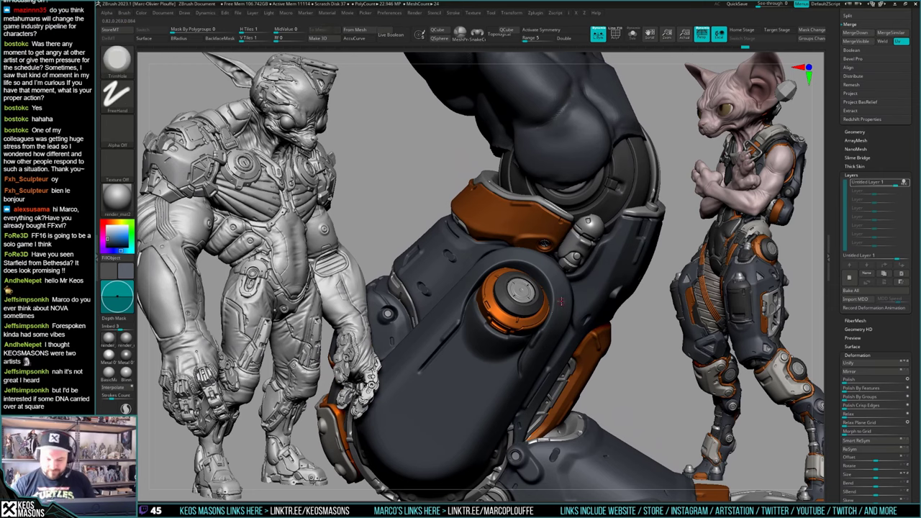
{"action": "key", "text": "shift+t"}
{"action": "key", "text": "space"}
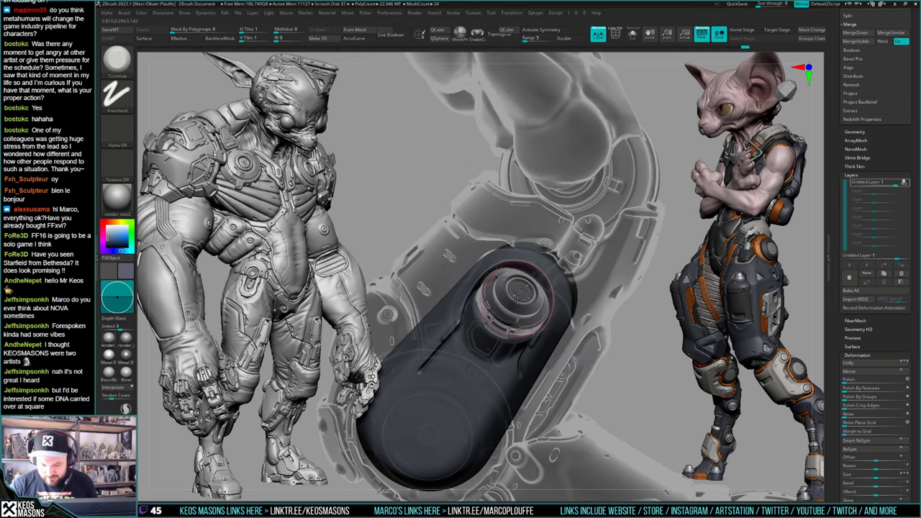
{"action": "key", "text": "space"}
{"action": "key", "text": "space"}
{"action": "key", "text": "space"}
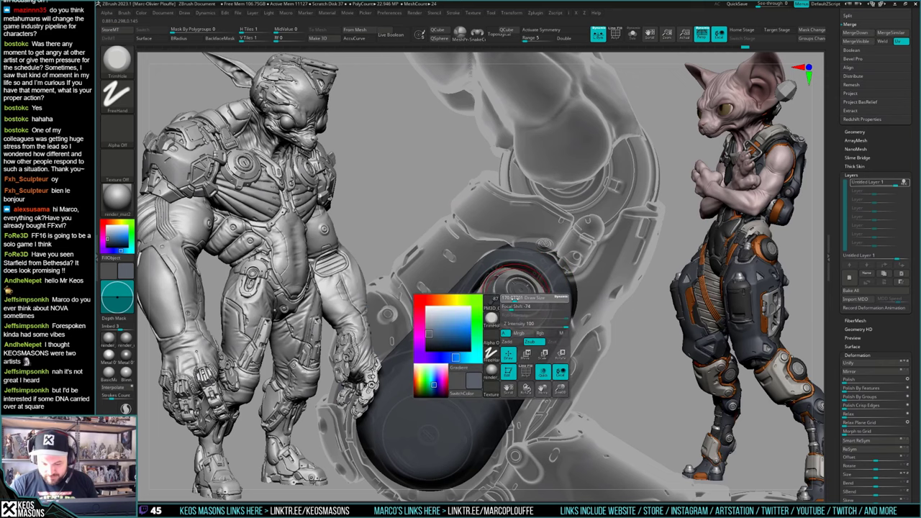
{"action": "left_click", "coordinate": [514, 299]}
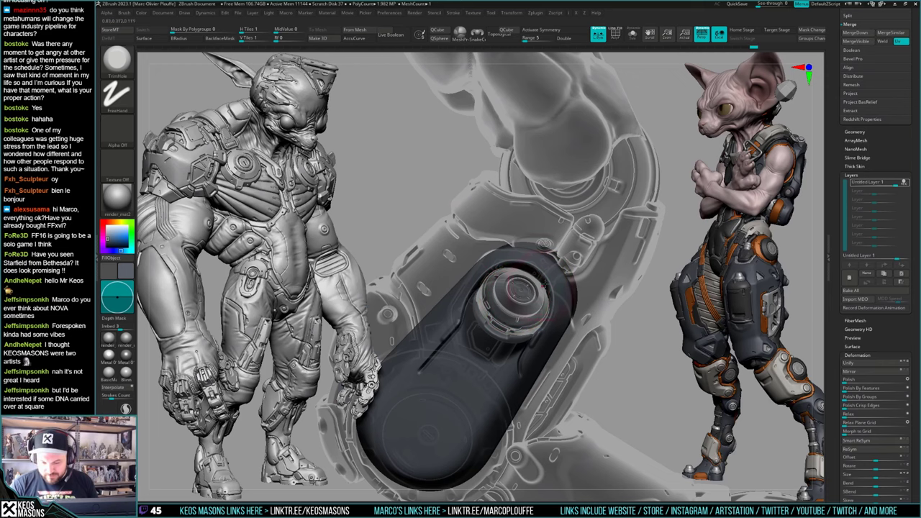
{"action": "key", "text": "space"}
{"action": "key", "text": "shift+t"}
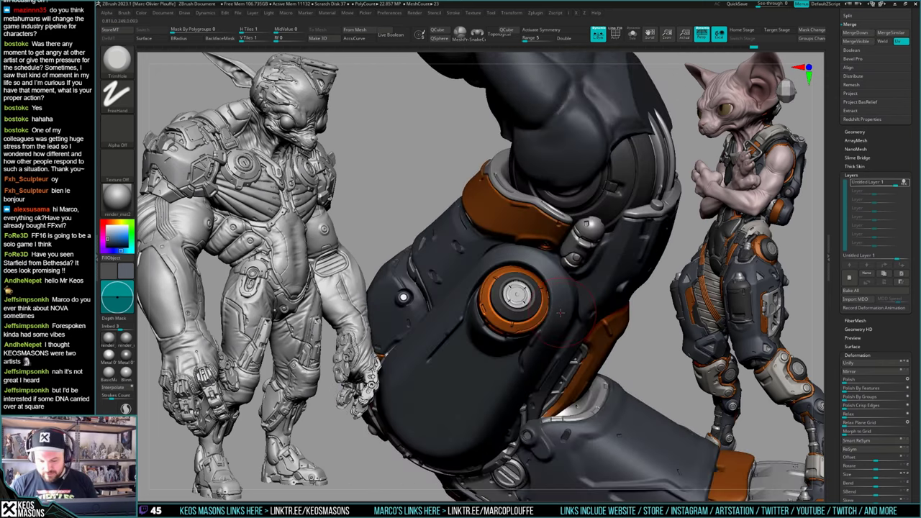
Step: Undo and redo the last trim stroke around the orange bolt to compare the capsule with and without it
{"action": "mouse_move", "coordinate": [562, 311]}
{"action": "right_mouse_down"}
{"action": "mouse_move", "coordinate": [569, 297]}
{"action": "mouse_move", "coordinate": [555, 315]}
{"action": "mouse_move", "coordinate": [560, 288]}
{"action": "right_mouse_up"}
{"action": "key", "text": "ctrl+z"}
{"action": "key", "text": "shift+t"}
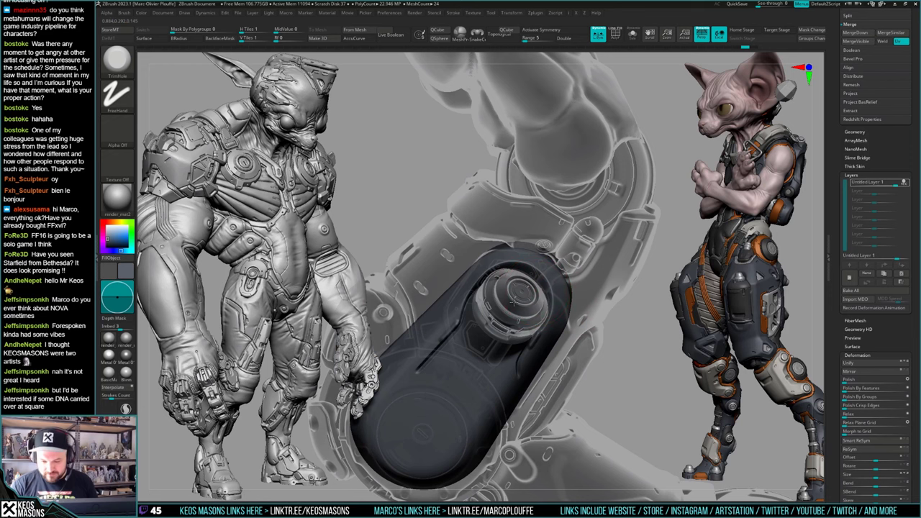
{"action": "key", "text": "ctrl+shift+z"}
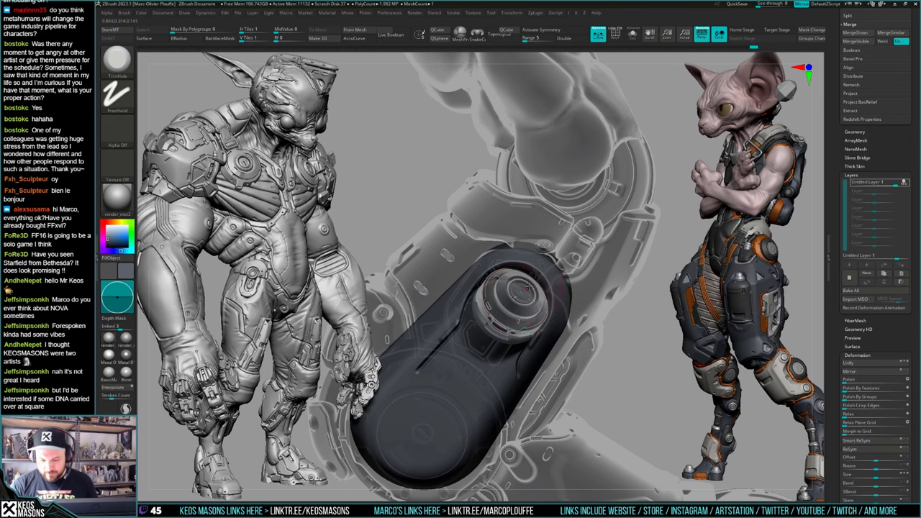
{"action": "key", "text": "shift+t"}
Step: Try carving a long straight crease down the capsule's face from the wide dome towards the orange bolt with the Orb_Cracks brush
{"action": "mouse_move", "coordinate": [560, 290]}
{"action": "right_mouse_down"}
{"action": "mouse_move", "coordinate": [561, 303]}
{"action": "mouse_move", "coordinate": [562, 289]}
{"action": "mouse_move", "coordinate": [601, 303]}
{"action": "mouse_move", "coordinate": [603, 321]}
{"action": "mouse_move", "coordinate": [595, 302]}
{"action": "mouse_move", "coordinate": [581, 306]}
{"action": "right_mouse_up"}
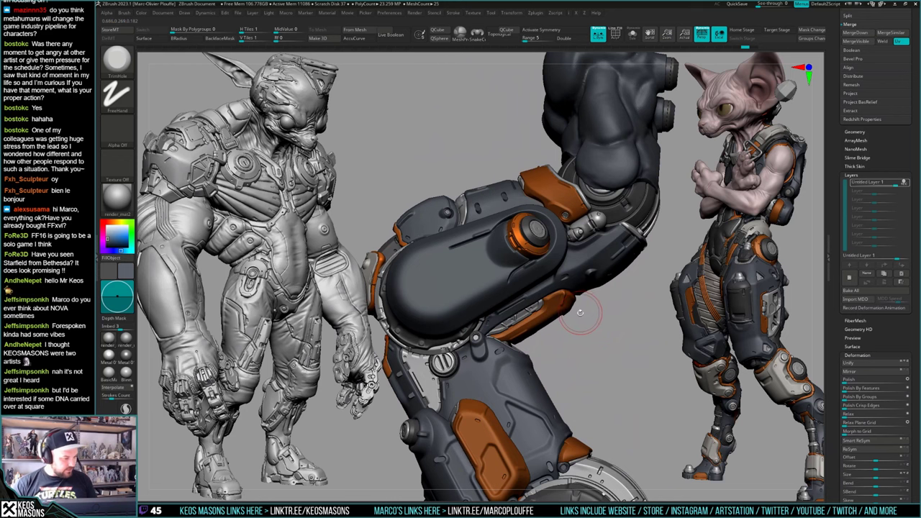
{"action": "mouse_move", "coordinate": [577, 318]}
{"action": "right_mouse_down"}
{"action": "mouse_move", "coordinate": [575, 331]}
{"action": "mouse_move", "coordinate": [562, 330]}
{"action": "mouse_move", "coordinate": [544, 309]}
{"action": "mouse_move", "coordinate": [536, 319]}
{"action": "mouse_move", "coordinate": [535, 302]}
{"action": "mouse_move", "coordinate": [547, 314]}
{"action": "mouse_move", "coordinate": [594, 303]}
{"action": "mouse_move", "coordinate": [580, 324]}
{"action": "mouse_move", "coordinate": [586, 337]}
{"action": "mouse_move", "coordinate": [625, 280]}
{"action": "mouse_move", "coordinate": [612, 306]}
{"action": "mouse_move", "coordinate": [577, 321]}
{"action": "mouse_move", "coordinate": [580, 301]}
{"action": "mouse_move", "coordinate": [647, 289]}
{"action": "mouse_move", "coordinate": [601, 298]}
{"action": "mouse_move", "coordinate": [593, 320]}
{"action": "mouse_move", "coordinate": [552, 325]}
{"action": "mouse_move", "coordinate": [559, 332]}
{"action": "mouse_move", "coordinate": [543, 334]}
{"action": "mouse_move", "coordinate": [524, 358]}
{"action": "right_mouse_up"}
{"action": "right_click", "coordinate": [560, 334]}
{"action": "right_click", "coordinate": [538, 326]}
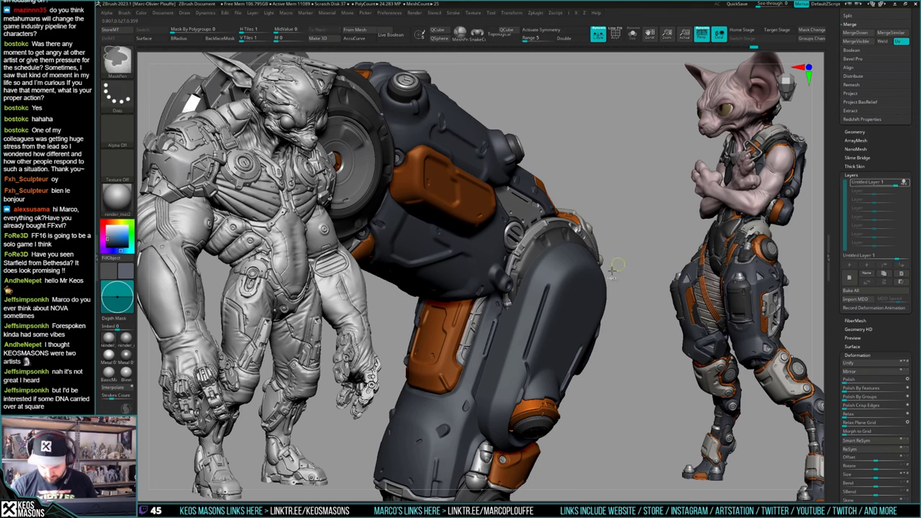
{"action": "key", "text": "space"}
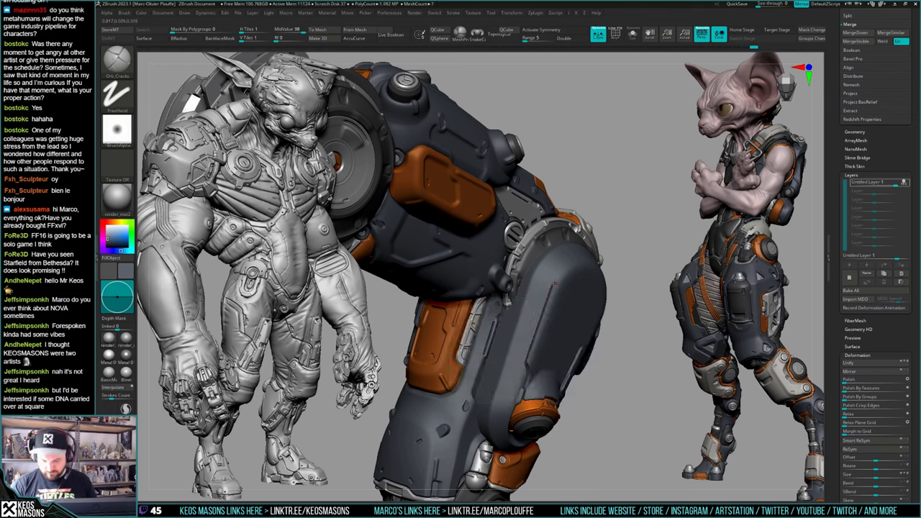
{"action": "key", "text": "space"}
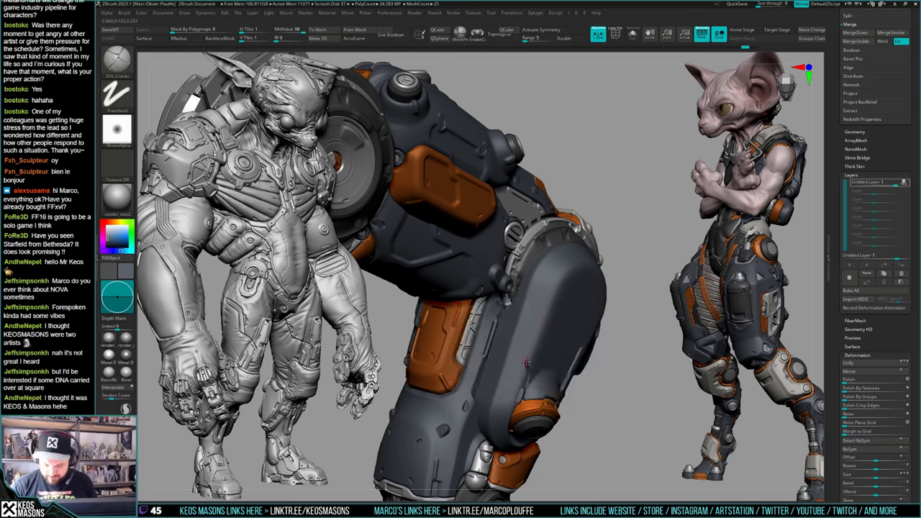
{"action": "left_click_drag", "start_coordinate": [554, 284], "coordinate": [555, 282]}
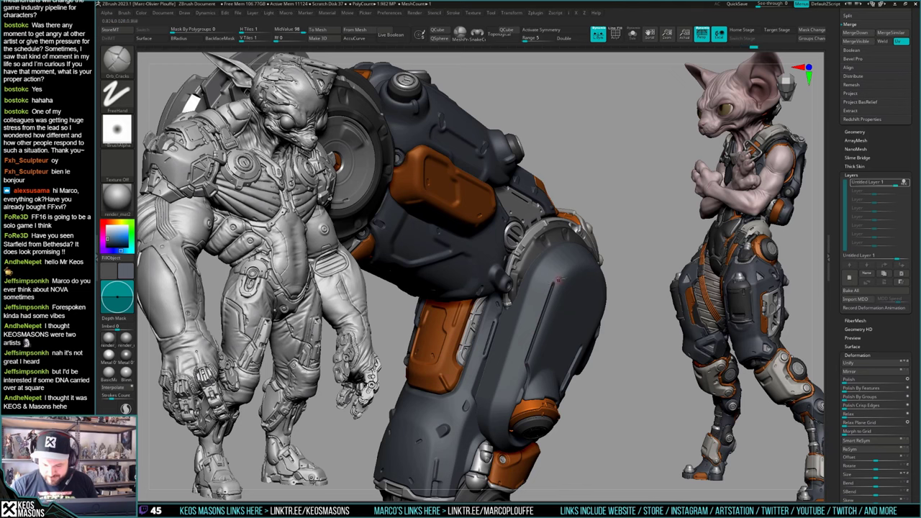
{"action": "left_click_drag", "start_coordinate": [665, 321], "coordinate": [601, 314]}
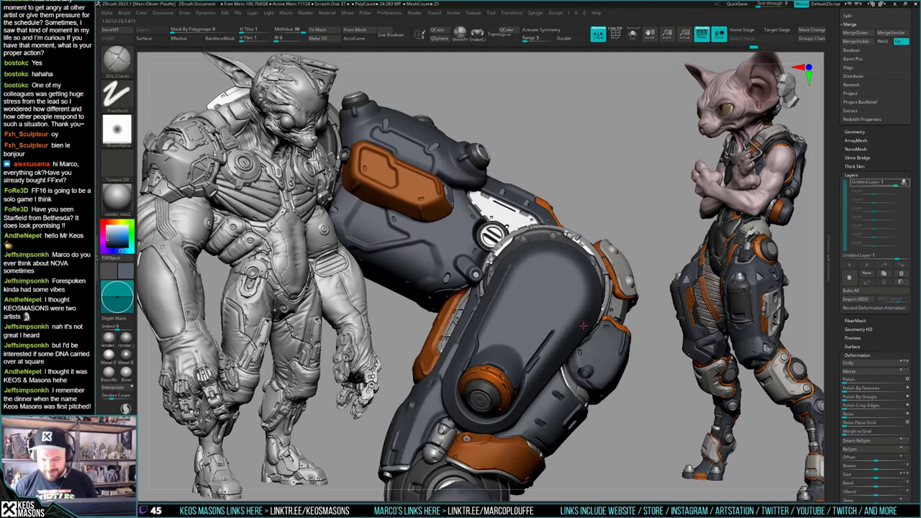
Step: Try a bent crease line over the shoulder of the capsule's wide dome and undo the strokes
{"action": "mouse_move", "coordinate": [586, 325]}
{"action": "right_mouse_down"}
{"action": "mouse_move", "coordinate": [557, 296]}
{"action": "mouse_move", "coordinate": [539, 312]}
{"action": "right_mouse_up"}
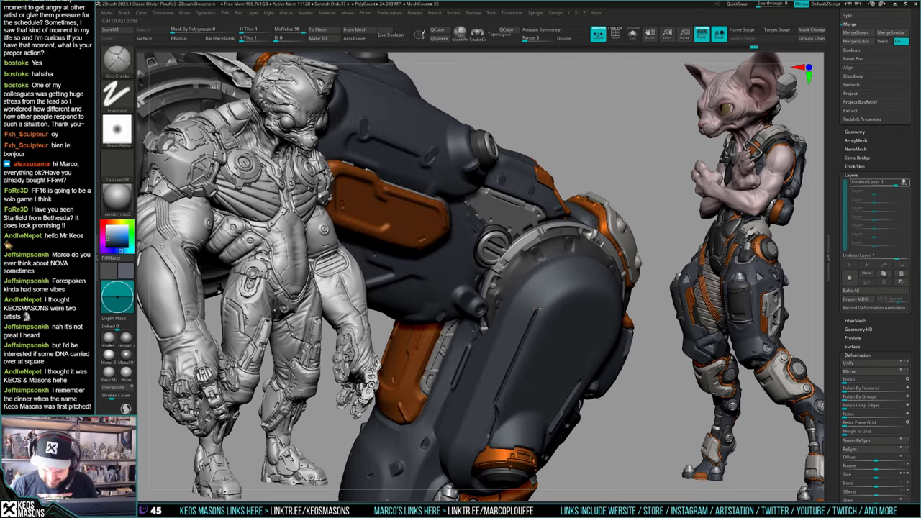
{"action": "key", "text": "ctrl+z"}
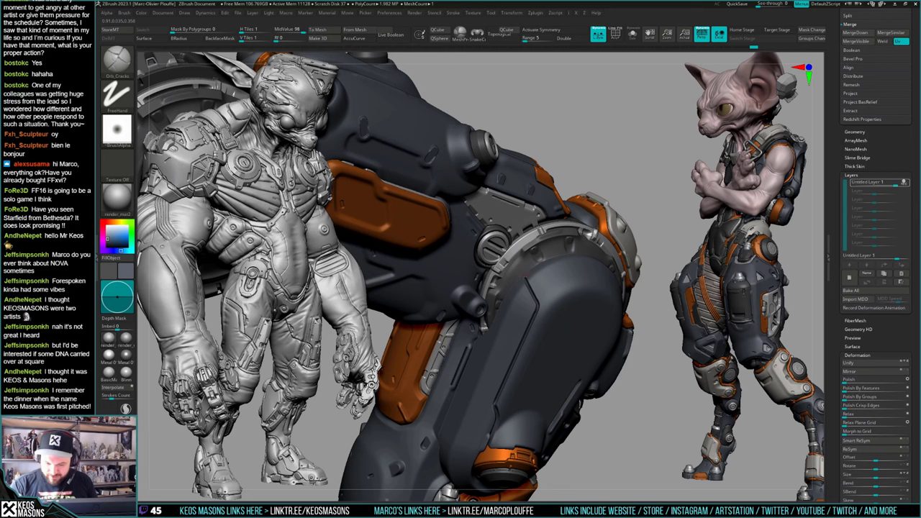
{"action": "right_click_drag", "start_coordinate": [524, 278], "coordinate": [525, 321], "text": "ctrl"}
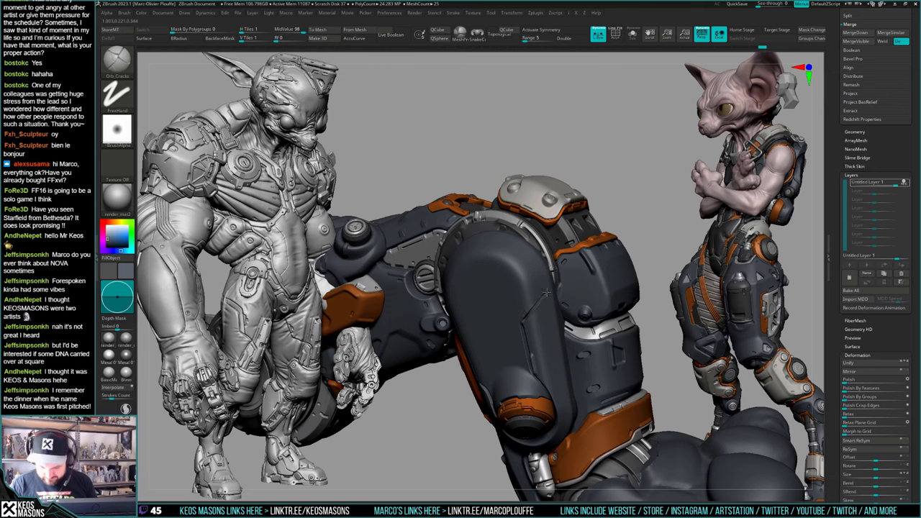
{"action": "mouse_move", "coordinate": [524, 321]}
{"action": "right_mouse_down", "text": "shift"}
{"action": "mouse_move", "coordinate": [492, 318]}
{"action": "mouse_move", "coordinate": [531, 314]}
{"action": "mouse_move", "coordinate": [512, 309]}
{"action": "mouse_move", "coordinate": [548, 316]}
{"action": "mouse_move", "coordinate": [540, 308]}
{"action": "mouse_move", "coordinate": [551, 196]}
{"action": "mouse_move", "coordinate": [550, 295]}
{"action": "mouse_move", "coordinate": [580, 323]}
{"action": "mouse_move", "coordinate": [580, 289]}
{"action": "mouse_move", "coordinate": [584, 337]}
{"action": "mouse_move", "coordinate": [590, 324]}
{"action": "right_mouse_up", "text": "shift"}
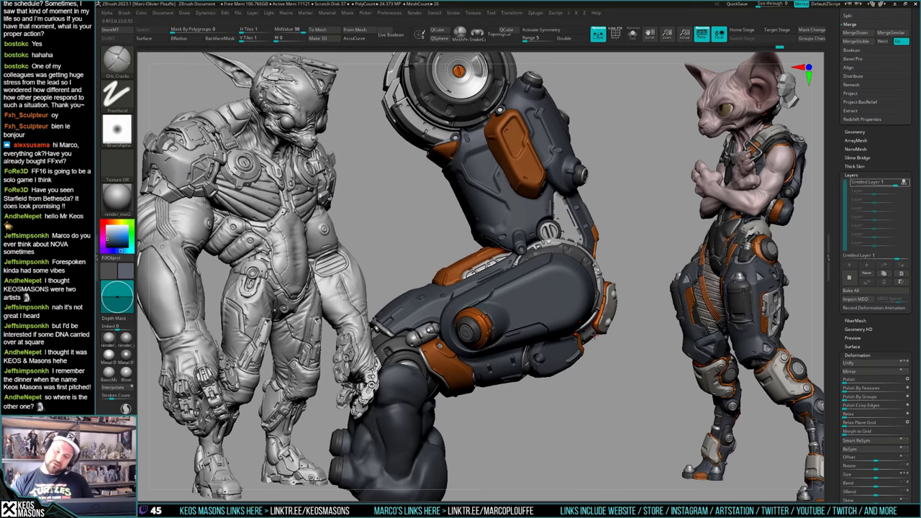
{"action": "left_click_drag", "start_coordinate": [594, 335], "coordinate": [590, 341]}
{"action": "key", "text": "ctrl+z"}
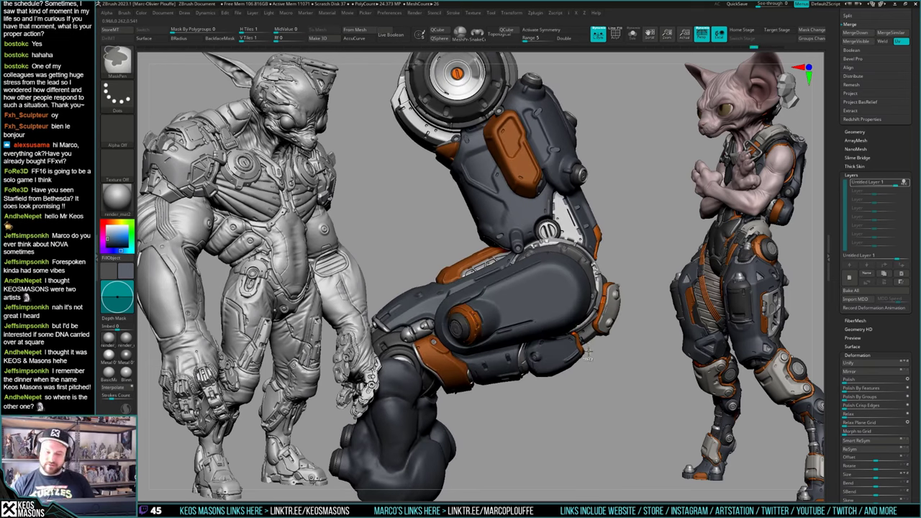
{"action": "key", "text": "ctrl+z"}
Step: Carve a short curved crease on the capsule beside the orange bolt's recess with the Orb_Cracks brush, undoing unwanted strokes
{"action": "mouse_move", "coordinate": [580, 318]}
{"action": "left_mouse_down"}
{"action": "mouse_move", "coordinate": [550, 332]}
{"action": "mouse_move", "coordinate": [539, 360]}
{"action": "left_mouse_up"}
{"action": "left_click_drag", "start_coordinate": [440, 307], "coordinate": [466, 268]}
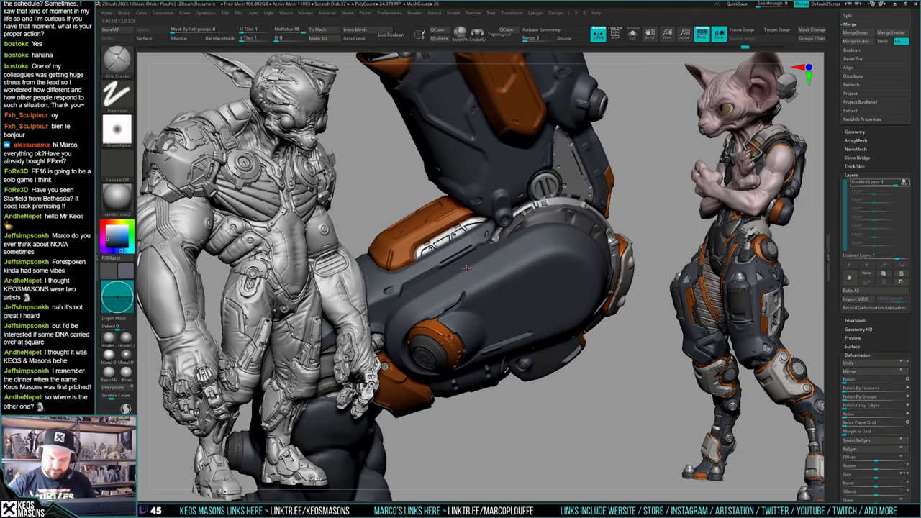
{"action": "right_click_drag", "start_coordinate": [467, 269], "coordinate": [464, 294]}
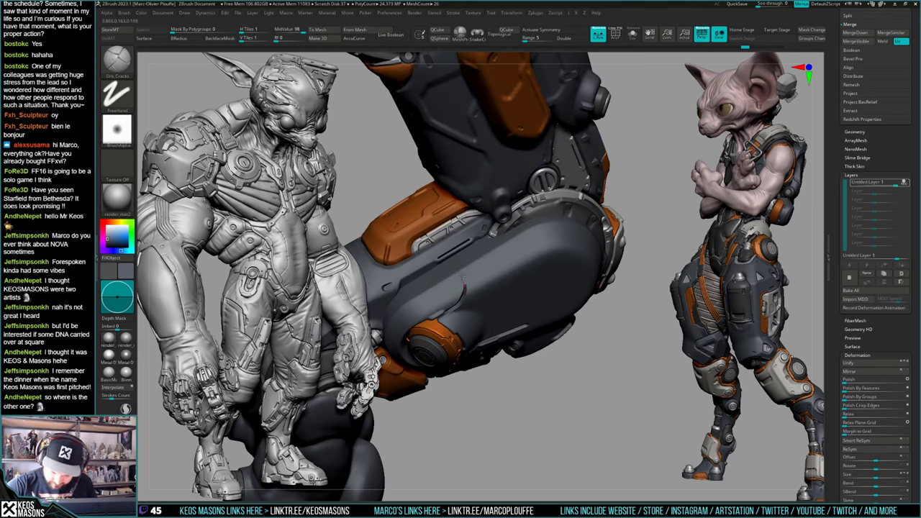
{"action": "key", "text": "ctrl+z"}
{"action": "key", "text": "ctrl+z"}
{"action": "key", "text": "ctrl+z"}
{"action": "key", "text": "ctrl+z"}
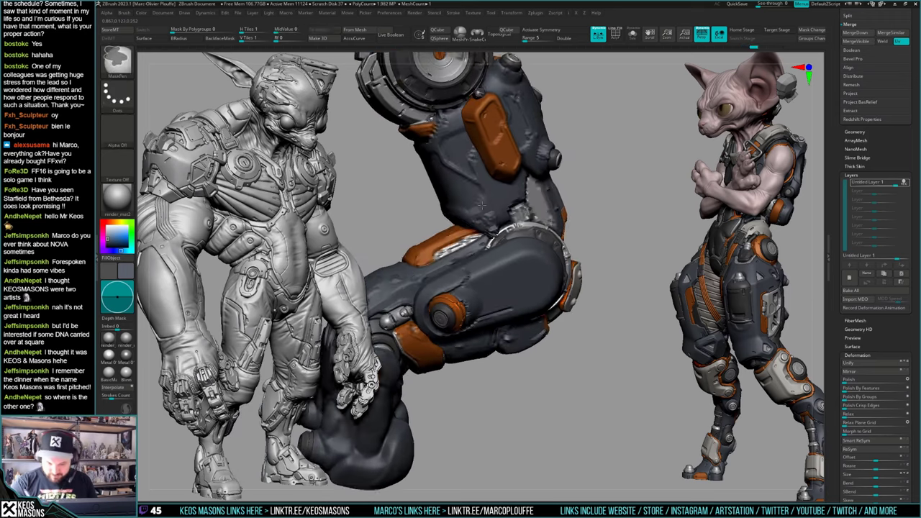
Step: Examine the capsule's shape and creases in the context of the whole arm from several angles
{"action": "left_click_drag", "start_coordinate": [594, 344], "coordinate": [586, 351]}
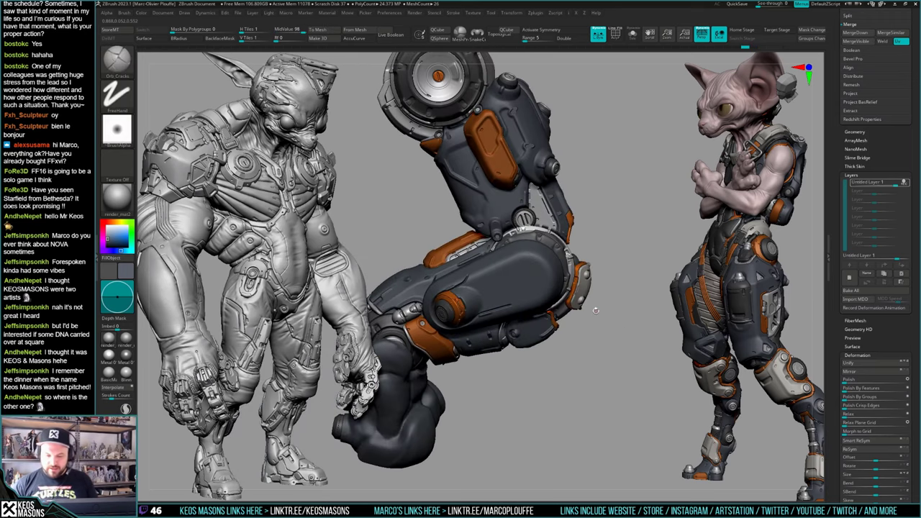
{"action": "left_click_drag", "start_coordinate": [596, 310], "coordinate": [596, 301]}
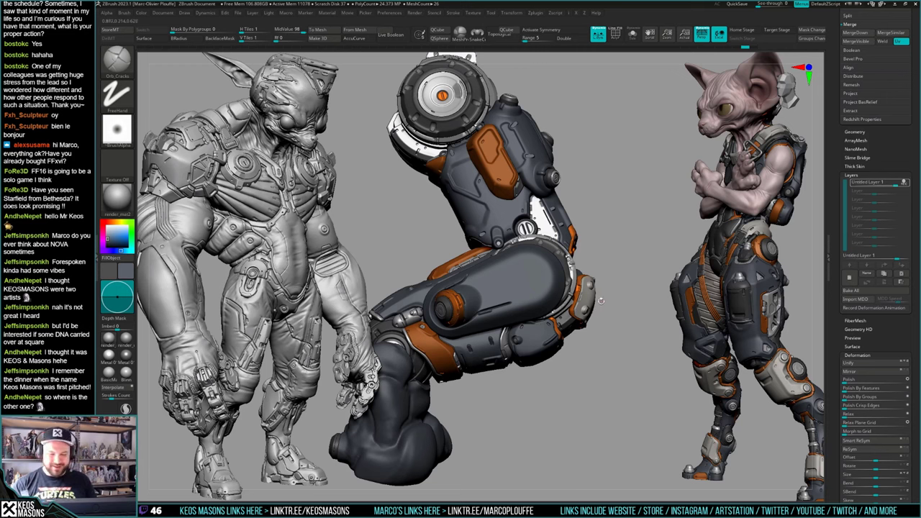
{"action": "left_click_drag", "start_coordinate": [601, 301], "coordinate": [598, 314]}
{"action": "right_click_drag", "start_coordinate": [599, 314], "coordinate": [568, 324], "text": "ctrl"}
{"action": "left_click_drag", "start_coordinate": [568, 324], "coordinate": [535, 309]}
{"action": "mouse_move", "coordinate": [562, 290]}
{"action": "right_mouse_down"}
{"action": "mouse_move", "coordinate": [547, 297]}
{"action": "mouse_move", "coordinate": [561, 314]}
{"action": "right_mouse_up"}
{"action": "mouse_move", "coordinate": [562, 314]}
{"action": "right_mouse_down", "text": "ctrl"}
{"action": "mouse_move", "coordinate": [580, 286]}
{"action": "mouse_move", "coordinate": [563, 314]}
{"action": "mouse_move", "coordinate": [545, 299]}
{"action": "mouse_move", "coordinate": [552, 320]}
{"action": "right_mouse_up", "text": "ctrl"}
{"action": "key", "text": "shift+f"}
{"action": "key", "text": "shift+f"}
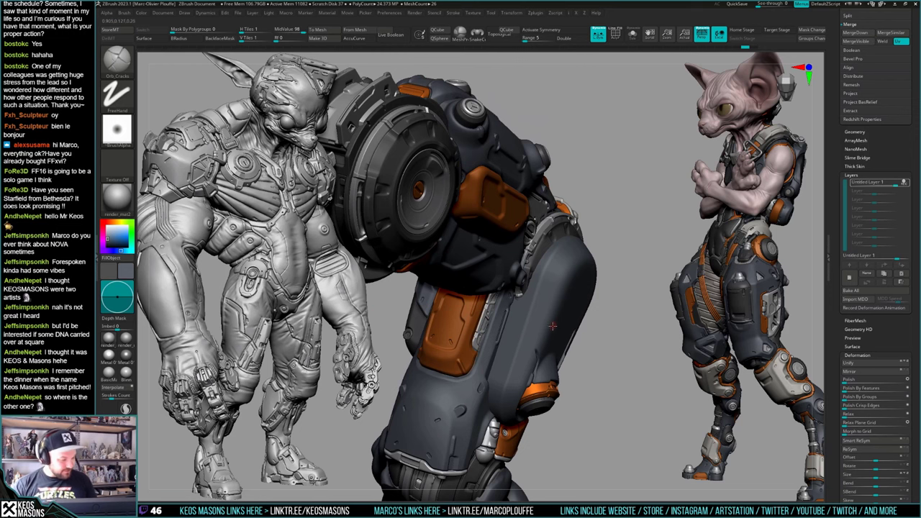
Step: Undo the latest strokes on the capsule
{"action": "key", "text": "ctrl+z"}
{"action": "key", "text": "ctrl+z"}
{"action": "key", "text": "ctrl+z"}
{"action": "key", "text": "ctrl+z"}
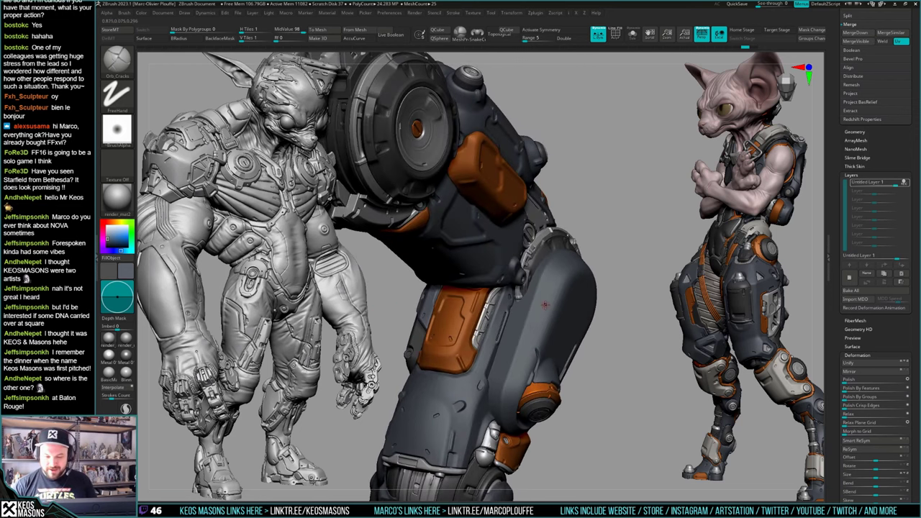
Step: Clip the capsule's outline along both sides of its wide dome with short ClipCurve cuts
{"action": "mouse_move", "coordinate": [544, 313]}
{"action": "right_mouse_down", "text": "ctrl"}
{"action": "mouse_move", "coordinate": [551, 324]}
{"action": "mouse_move", "coordinate": [607, 269]}
{"action": "mouse_move", "coordinate": [515, 303]}
{"action": "right_mouse_up", "text": "ctrl"}
{"action": "key", "text": "ctrl+shift"}
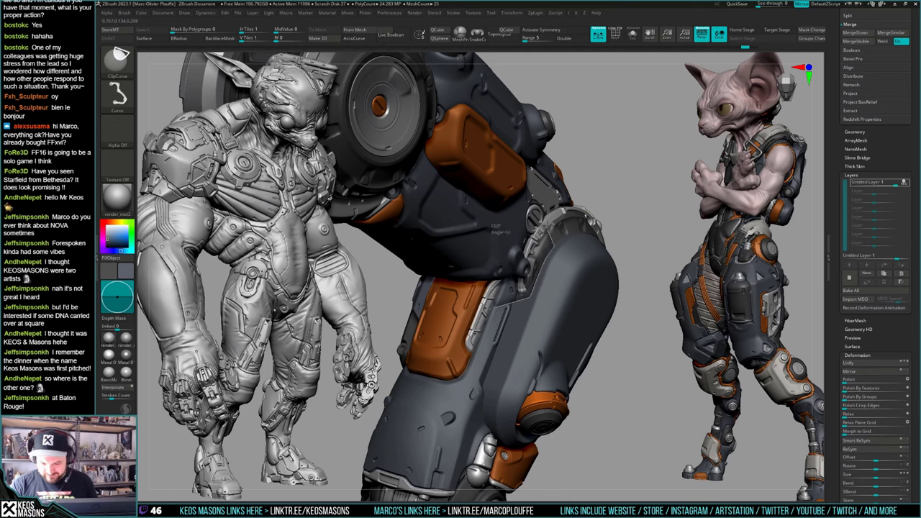
{"action": "right_click", "coordinate": [536, 303]}
{"action": "right_click", "coordinate": [536, 302]}
{"action": "mouse_move", "coordinate": [536, 303]}
{"action": "right_mouse_down"}
{"action": "mouse_move", "coordinate": [576, 298]}
{"action": "mouse_move", "coordinate": [550, 257]}
{"action": "mouse_move", "coordinate": [616, 304]}
{"action": "mouse_move", "coordinate": [605, 337]}
{"action": "mouse_move", "coordinate": [614, 321]}
{"action": "mouse_move", "coordinate": [545, 301]}
{"action": "mouse_move", "coordinate": [585, 306]}
{"action": "mouse_move", "coordinate": [576, 324]}
{"action": "mouse_move", "coordinate": [589, 289]}
{"action": "right_mouse_up"}
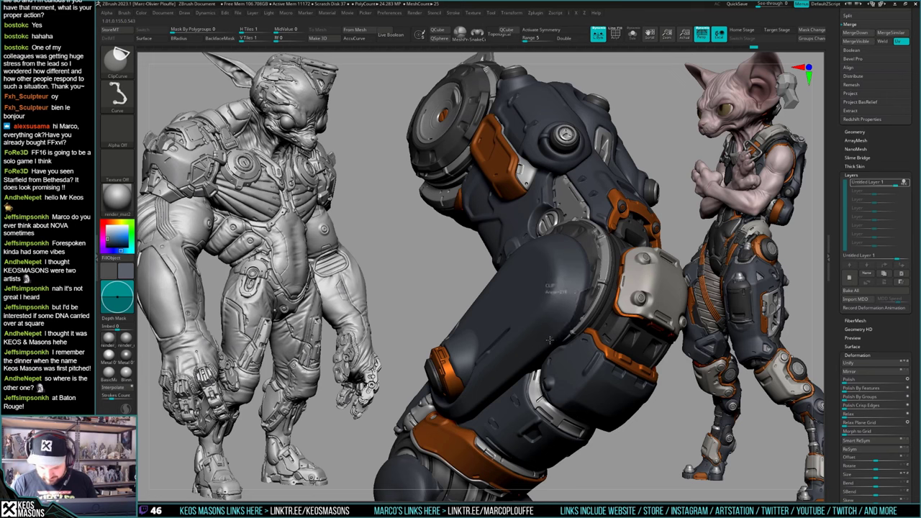
{"action": "left_click_drag", "start_coordinate": [570, 326], "coordinate": [567, 332], "text": "ctrl+shift"}
{"action": "right_click", "coordinate": [562, 349]}
{"action": "mouse_move", "coordinate": [567, 316]}
{"action": "right_mouse_down"}
{"action": "mouse_move", "coordinate": [561, 350]}
{"action": "mouse_move", "coordinate": [550, 338]}
{"action": "mouse_move", "coordinate": [598, 292]}
{"action": "mouse_move", "coordinate": [558, 297]}
{"action": "mouse_move", "coordinate": [621, 303]}
{"action": "mouse_move", "coordinate": [610, 262]}
{"action": "mouse_move", "coordinate": [576, 311]}
{"action": "mouse_move", "coordinate": [611, 317]}
{"action": "mouse_move", "coordinate": [585, 322]}
{"action": "mouse_move", "coordinate": [603, 318]}
{"action": "mouse_move", "coordinate": [606, 289]}
{"action": "mouse_move", "coordinate": [578, 276]}
{"action": "mouse_move", "coordinate": [583, 283]}
{"action": "mouse_move", "coordinate": [575, 229]}
{"action": "right_mouse_up"}
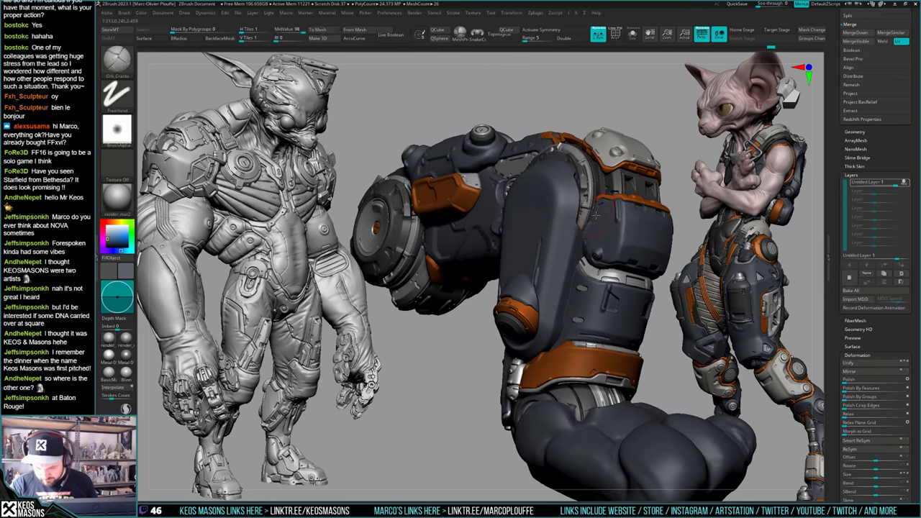
Step: Try clipping the capsule's long straight edge facing the elbow armour with ClipCurve and undo the cuts
{"action": "mouse_move", "coordinate": [583, 222]}
{"action": "left_mouse_down", "text": "ctrl+shift"}
{"action": "mouse_move", "coordinate": [580, 325]}
{"action": "mouse_move", "coordinate": [568, 333]}
{"action": "mouse_move", "coordinate": [577, 305]}
{"action": "left_mouse_up", "text": "ctrl+shift"}
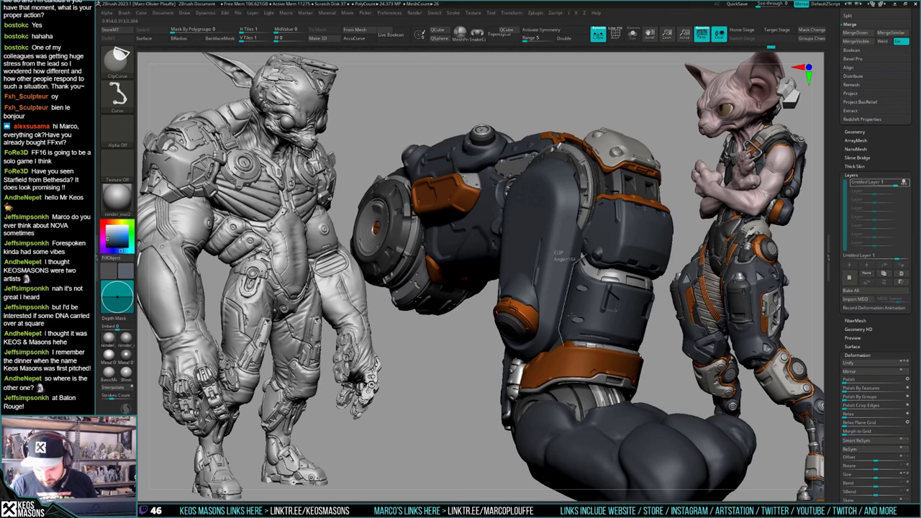
{"action": "left_click_drag", "start_coordinate": [581, 257], "coordinate": [569, 317], "text": "ctrl+shift"}
{"action": "right_click_drag", "start_coordinate": [633, 285], "coordinate": [580, 285]}
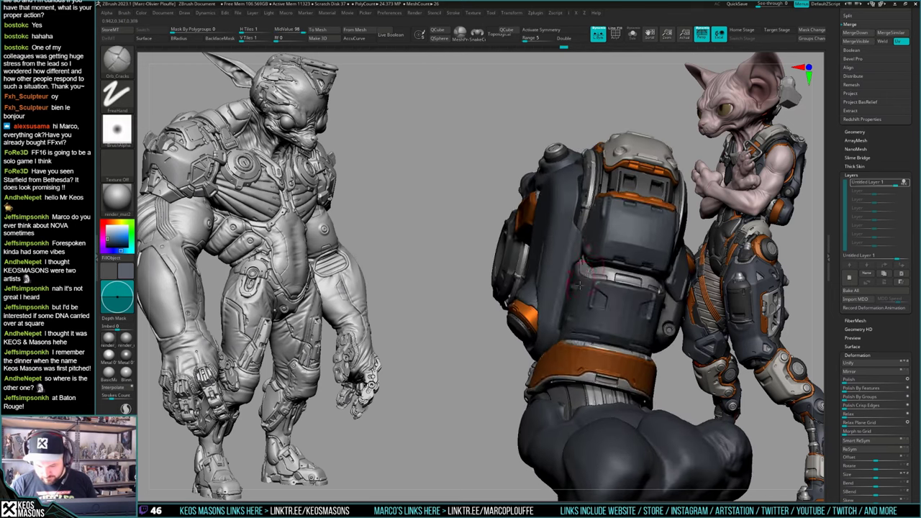
{"action": "key", "text": "ctrl+z"}
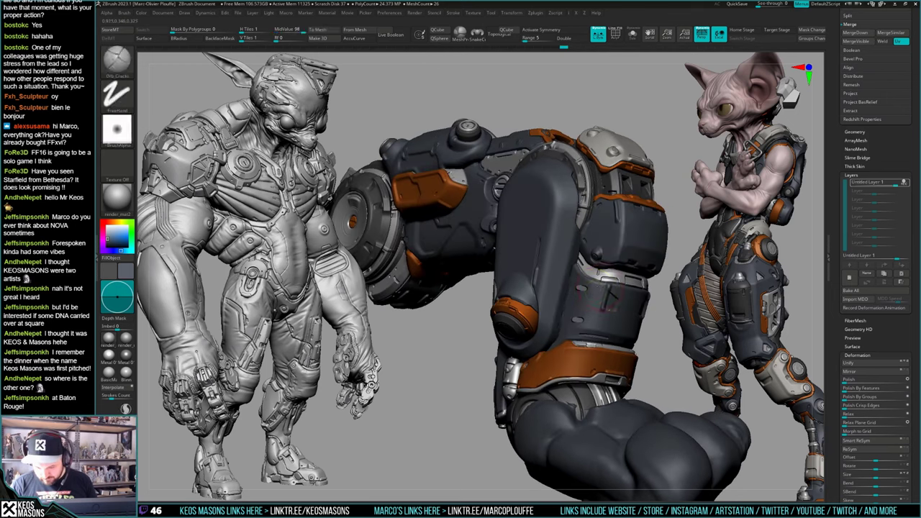
{"action": "mouse_move", "coordinate": [576, 310]}
{"action": "right_mouse_down"}
{"action": "mouse_move", "coordinate": [548, 328]}
{"action": "mouse_move", "coordinate": [592, 317]}
{"action": "right_mouse_up"}
{"action": "key", "text": "ctrl+z"}
{"action": "key", "text": "ctrl+z"}
{"action": "key", "text": "ctrl+z"}
{"action": "key", "text": "ctrl+z"}
{"action": "key", "text": "ctrl+z"}
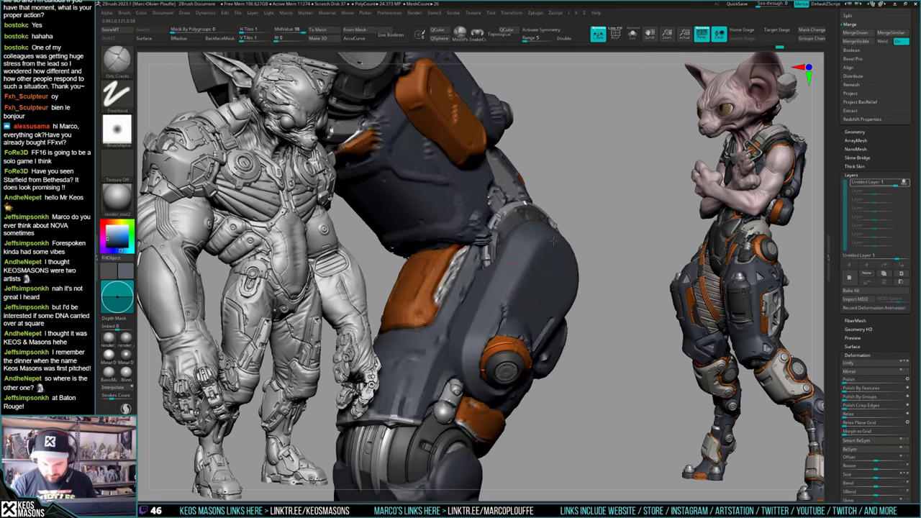
Step: Clip the capsule's rounded end around the orange bolt with curved ClipCurve cuts
{"action": "right_click_drag", "start_coordinate": [509, 303], "coordinate": [529, 299]}
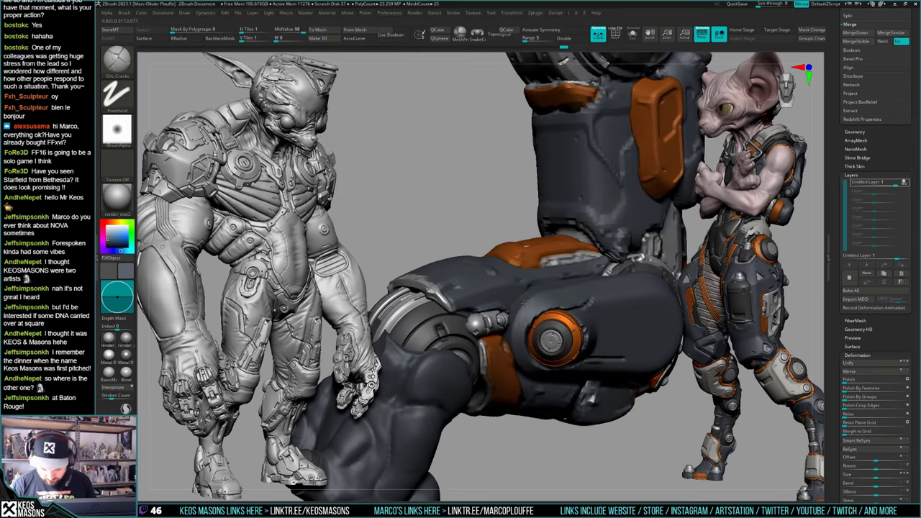
{"action": "mouse_move", "coordinate": [521, 343]}
{"action": "right_mouse_down"}
{"action": "mouse_move", "coordinate": [536, 336]}
{"action": "mouse_move", "coordinate": [530, 342]}
{"action": "right_mouse_up"}
{"action": "left_click_drag", "start_coordinate": [528, 344], "coordinate": [534, 329], "text": "ctrl+shift"}
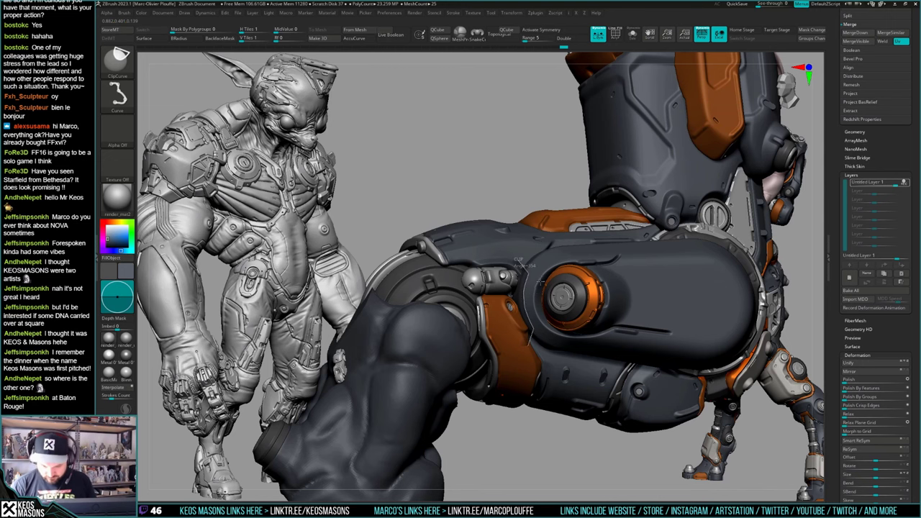
{"action": "left_click_drag", "start_coordinate": [540, 282], "coordinate": [541, 278], "text": "ctrl+shift"}
{"action": "mouse_move", "coordinate": [528, 277]}
{"action": "right_mouse_down"}
{"action": "mouse_move", "coordinate": [549, 274]}
{"action": "mouse_move", "coordinate": [512, 272]}
{"action": "right_mouse_up"}
{"action": "mouse_move", "coordinate": [640, 309]}
{"action": "right_mouse_down", "text": "ctrl"}
{"action": "mouse_move", "coordinate": [640, 284]}
{"action": "mouse_move", "coordinate": [626, 292]}
{"action": "mouse_move", "coordinate": [640, 296]}
{"action": "mouse_move", "coordinate": [624, 310]}
{"action": "mouse_move", "coordinate": [619, 303]}
{"action": "right_mouse_up", "text": "ctrl"}
{"action": "right_click_drag", "start_coordinate": [575, 273], "coordinate": [559, 300], "text": "ctrl"}
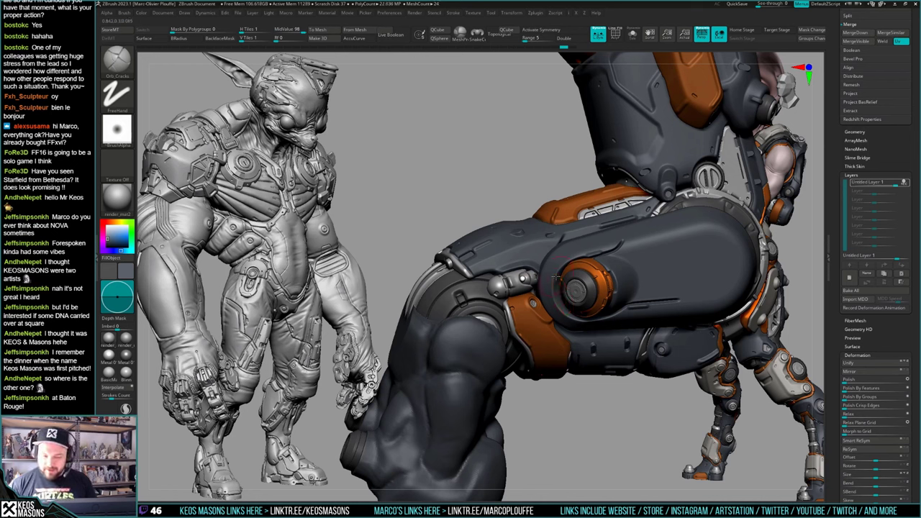
Step: Trim the rounded bolt end beside the grey wrist piston with another ClipCurve cut and inspect the edge
{"action": "mouse_move", "coordinate": [561, 279]}
{"action": "right_mouse_down"}
{"action": "mouse_move", "coordinate": [579, 276]}
{"action": "mouse_move", "coordinate": [548, 274]}
{"action": "mouse_move", "coordinate": [531, 296]}
{"action": "right_mouse_up"}
{"action": "key", "text": "ctrl+shift+z"}
{"action": "key", "text": "ctrl+shift+z"}
{"action": "key", "text": "ctrl+shift+z"}
{"action": "key", "text": "ctrl+shift+z"}
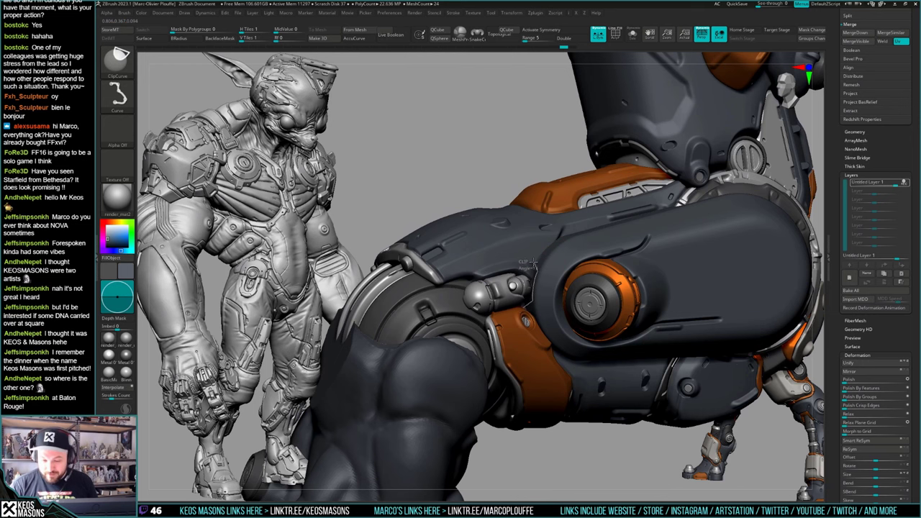
{"action": "right_click_drag", "start_coordinate": [531, 263], "coordinate": [539, 260]}
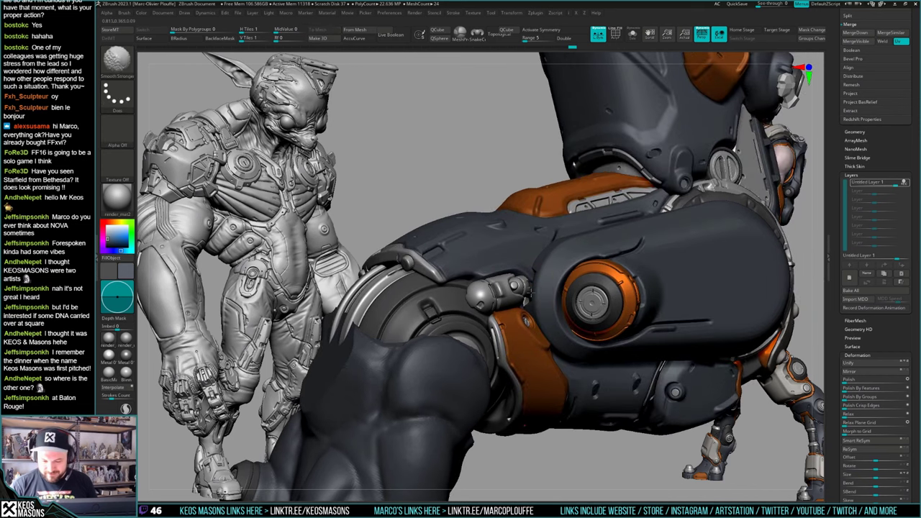
{"action": "mouse_move", "coordinate": [531, 293]}
{"action": "right_mouse_down"}
{"action": "mouse_move", "coordinate": [531, 331]}
{"action": "mouse_move", "coordinate": [532, 295]}
{"action": "mouse_move", "coordinate": [560, 295]}
{"action": "mouse_move", "coordinate": [565, 303]}
{"action": "mouse_move", "coordinate": [551, 309]}
{"action": "mouse_move", "coordinate": [589, 286]}
{"action": "right_mouse_up"}
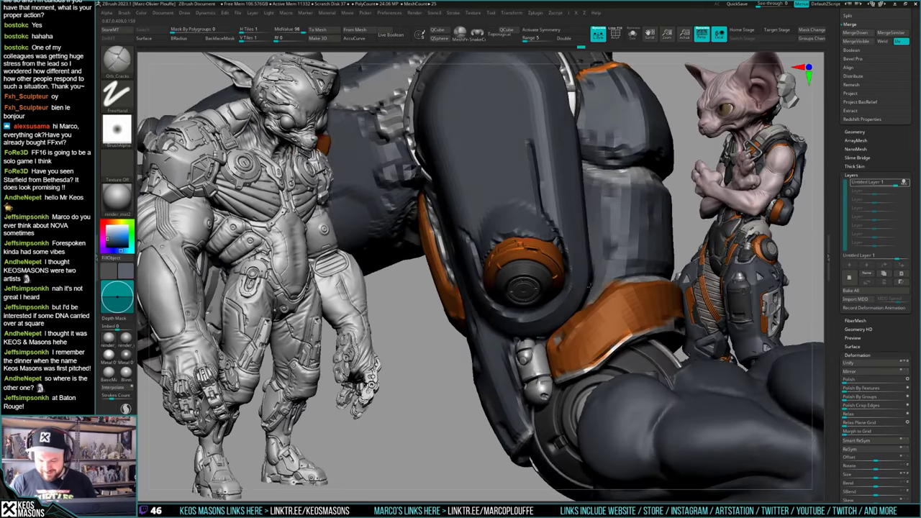
Step: Clip the corner of the rounded bolt end that faces the orange wrist cuff with ClipCurve
{"action": "key", "text": "ctrl+shift+z"}
{"action": "key", "text": "ctrl+shift+z"}
{"action": "key", "text": "ctrl+shift+z"}
{"action": "key", "text": "ctrl+shift+z"}
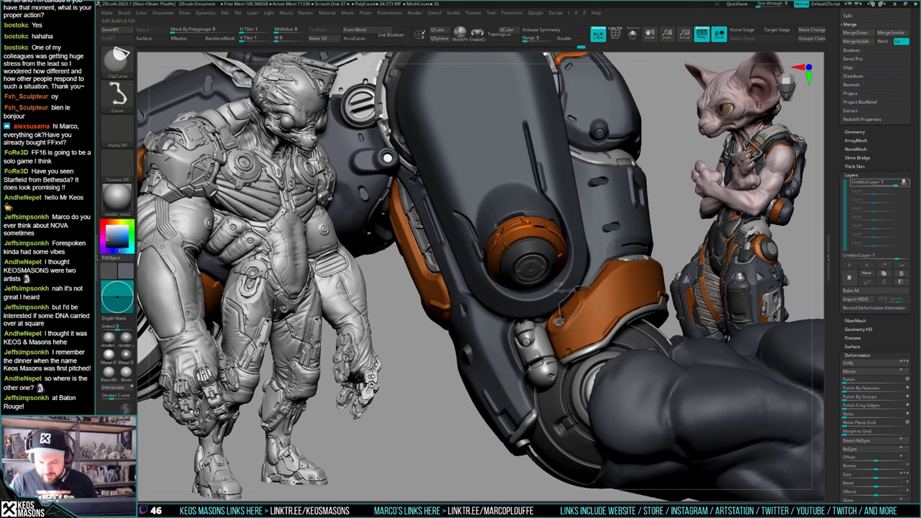
{"action": "mouse_move", "coordinate": [559, 321]}
{"action": "right_mouse_down"}
{"action": "mouse_move", "coordinate": [551, 356]}
{"action": "mouse_move", "coordinate": [559, 340]}
{"action": "right_mouse_up"}
Step: Adjust the brush's draw size and smooth the clipped edge of the bolt end near the orange wrist cuff
{"action": "key", "text": "space"}
{"action": "left_click", "coordinate": [578, 293]}
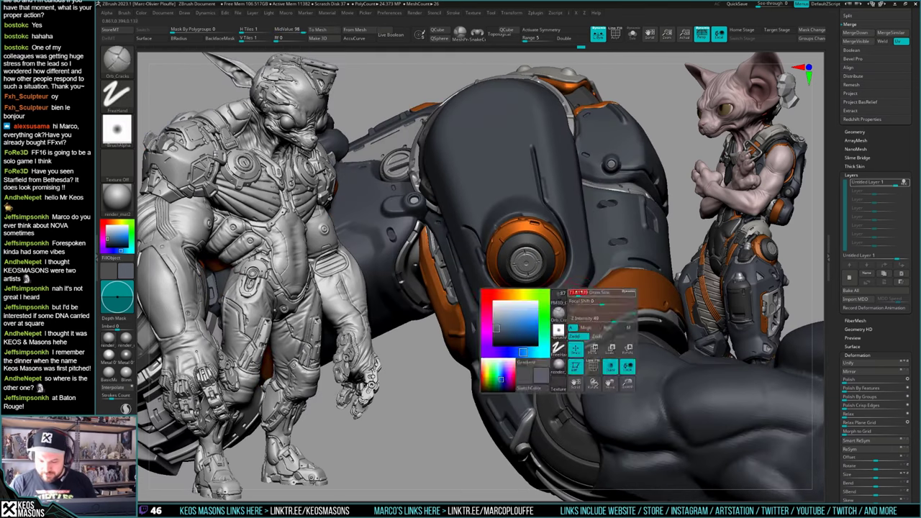
{"action": "right_click_drag", "start_coordinate": [578, 293], "coordinate": [588, 280]}
{"action": "left_click_drag", "start_coordinate": [586, 280], "coordinate": [581, 285], "text": "shift"}
{"action": "mouse_move", "coordinate": [582, 285]}
{"action": "right_mouse_down"}
{"action": "mouse_move", "coordinate": [550, 322]}
{"action": "mouse_move", "coordinate": [568, 295]}
{"action": "right_mouse_up"}
{"action": "left_click_drag", "start_coordinate": [568, 296], "coordinate": [567, 298], "text": "shift"}
{"action": "left_click_drag", "start_coordinate": [597, 268], "coordinate": [595, 271], "text": "shift"}
{"action": "mouse_move", "coordinate": [595, 271]}
{"action": "right_mouse_down"}
{"action": "mouse_move", "coordinate": [561, 309]}
{"action": "mouse_move", "coordinate": [589, 275]}
{"action": "mouse_move", "coordinate": [551, 305]}
{"action": "mouse_move", "coordinate": [590, 258]}
{"action": "right_mouse_up"}
Step: Refine the capsule's edge between the orange bolt and the orange wrist cuff with the Standard brush
{"action": "right_click", "coordinate": [573, 279]}
{"action": "left_click", "coordinate": [551, 264]}
{"action": "key", "text": "space"}
{"action": "left_click", "coordinate": [579, 283]}
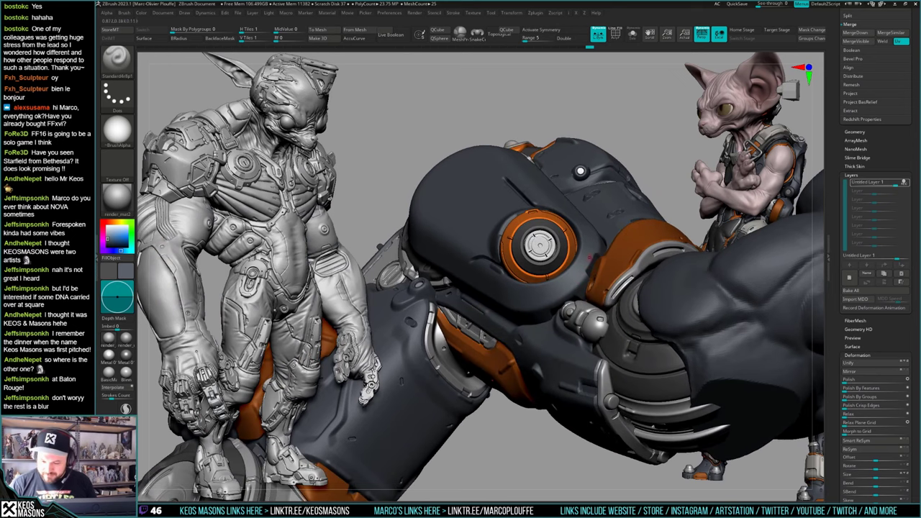
{"action": "key", "text": "ctrl+shift+z"}
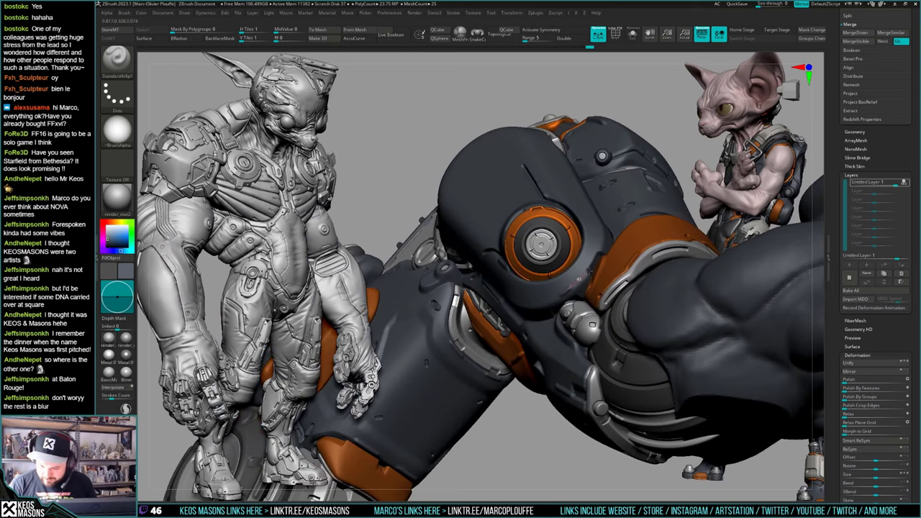
{"action": "key", "text": "space"}
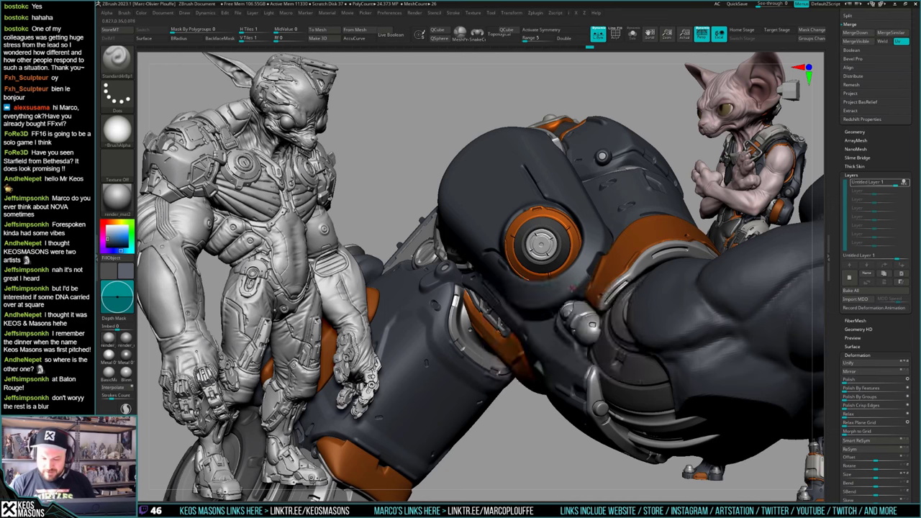
{"action": "key", "text": "space"}
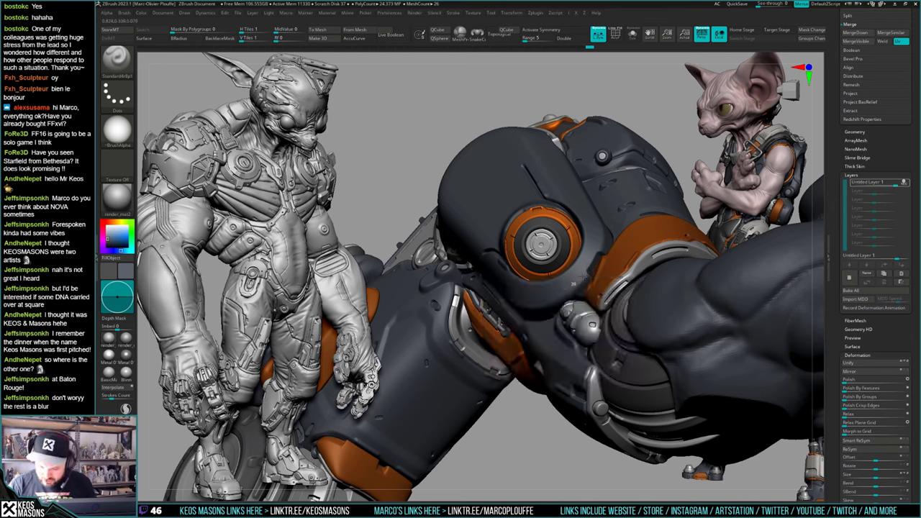
Step: Try carving a crease along the capsule's long edge beside the orange forearm panel with Orb_Cracks, and undo the last stroke
{"action": "mouse_move", "coordinate": [599, 257]}
{"action": "right_mouse_down"}
{"action": "mouse_move", "coordinate": [631, 287]}
{"action": "mouse_move", "coordinate": [620, 268]}
{"action": "mouse_move", "coordinate": [565, 248]}
{"action": "mouse_move", "coordinate": [569, 292]}
{"action": "mouse_move", "coordinate": [586, 270]}
{"action": "mouse_move", "coordinate": [584, 307]}
{"action": "mouse_move", "coordinate": [572, 294]}
{"action": "mouse_move", "coordinate": [587, 296]}
{"action": "mouse_move", "coordinate": [568, 288]}
{"action": "mouse_move", "coordinate": [555, 302]}
{"action": "mouse_move", "coordinate": [568, 266]}
{"action": "mouse_move", "coordinate": [561, 259]}
{"action": "mouse_move", "coordinate": [540, 277]}
{"action": "right_mouse_up"}
{"action": "key", "text": "space"}
{"action": "left_click", "coordinate": [611, 266]}
{"action": "key", "text": "shift+t"}
{"action": "key", "text": "space"}
{"action": "key", "text": "space"}
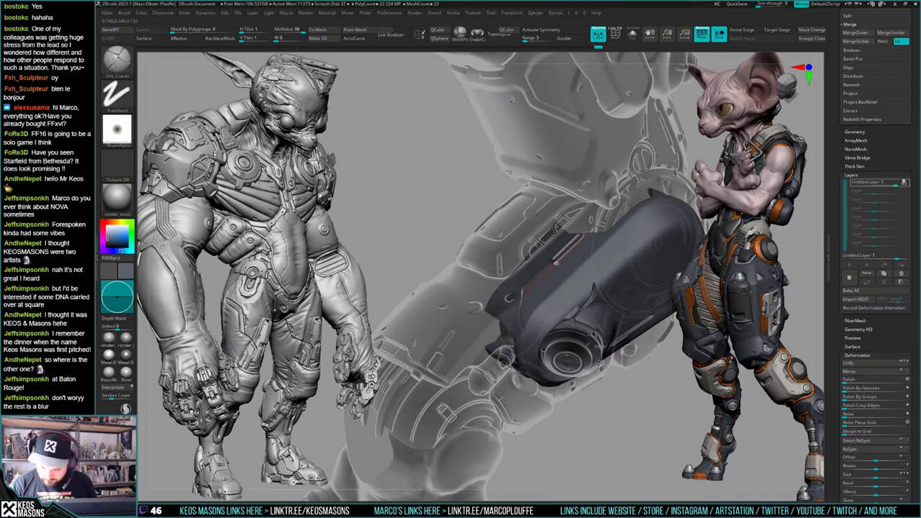
{"action": "left_click_drag", "start_coordinate": [596, 283], "coordinate": [576, 315]}
{"action": "key", "text": "shift+t"}
{"action": "mouse_move", "coordinate": [576, 315]}
{"action": "right_mouse_down"}
{"action": "mouse_move", "coordinate": [586, 311]}
{"action": "mouse_move", "coordinate": [574, 329]}
{"action": "mouse_move", "coordinate": [609, 305]}
{"action": "mouse_move", "coordinate": [575, 302]}
{"action": "mouse_move", "coordinate": [584, 295]}
{"action": "right_mouse_up"}
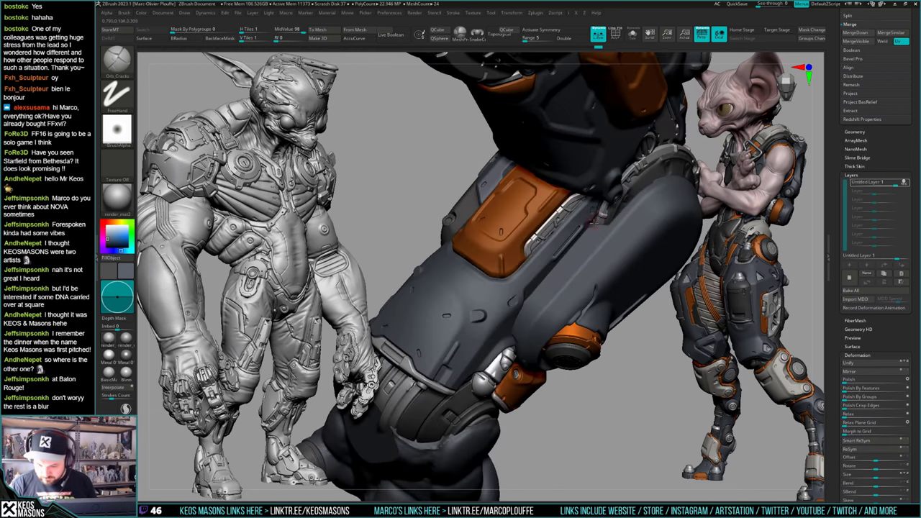
{"action": "left_click_drag", "start_coordinate": [594, 220], "coordinate": [595, 224]}
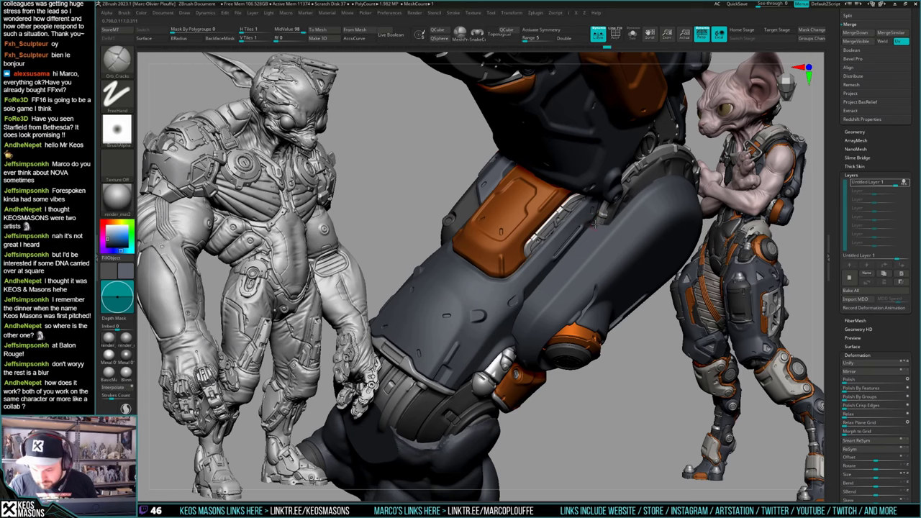
{"action": "mouse_move", "coordinate": [594, 257]}
{"action": "right_mouse_down"}
{"action": "mouse_move", "coordinate": [567, 299]}
{"action": "mouse_move", "coordinate": [588, 296]}
{"action": "mouse_move", "coordinate": [593, 265]}
{"action": "right_mouse_up"}
{"action": "key", "text": "ctrl+z"}
Step: Clip the capsule's long edge facing the orange forearm panel and around the bolt end with ClipCurve
{"action": "key", "text": "t"}
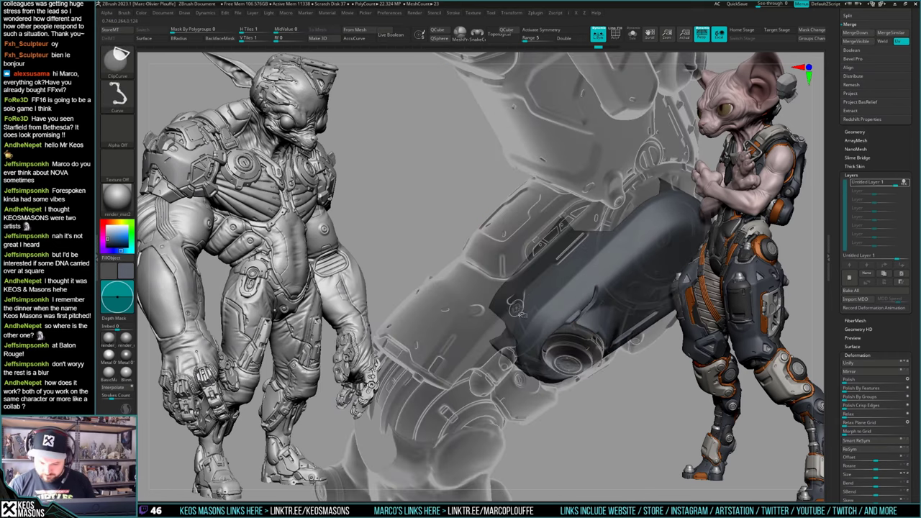
{"action": "left_click_drag", "start_coordinate": [505, 318], "coordinate": [607, 218], "text": "ctrl+shift"}
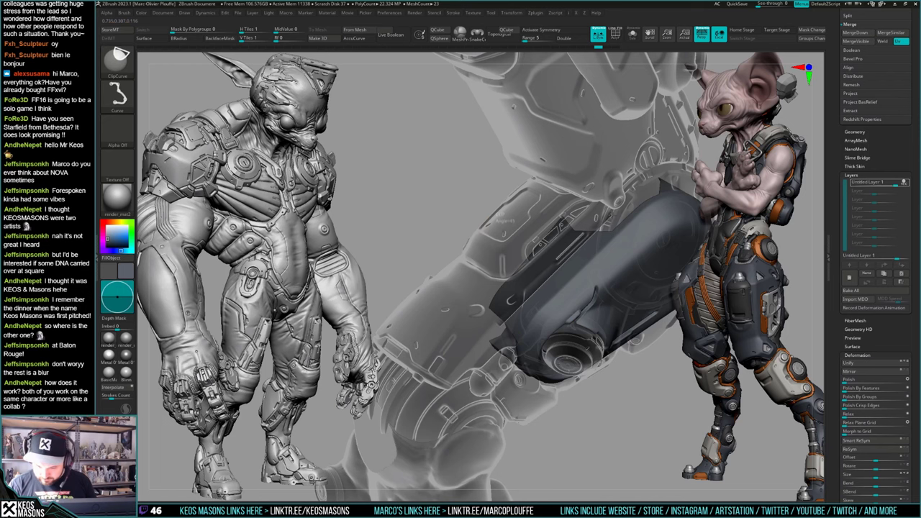
{"action": "key", "text": "shift+t"}
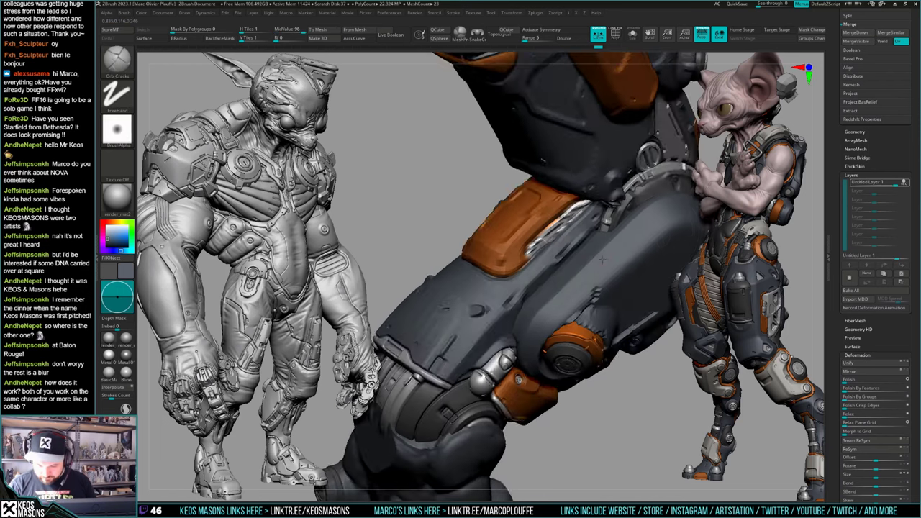
{"action": "mouse_move", "coordinate": [516, 321]}
{"action": "right_mouse_down"}
{"action": "mouse_move", "coordinate": [516, 311]}
{"action": "mouse_move", "coordinate": [513, 331]}
{"action": "right_mouse_up"}
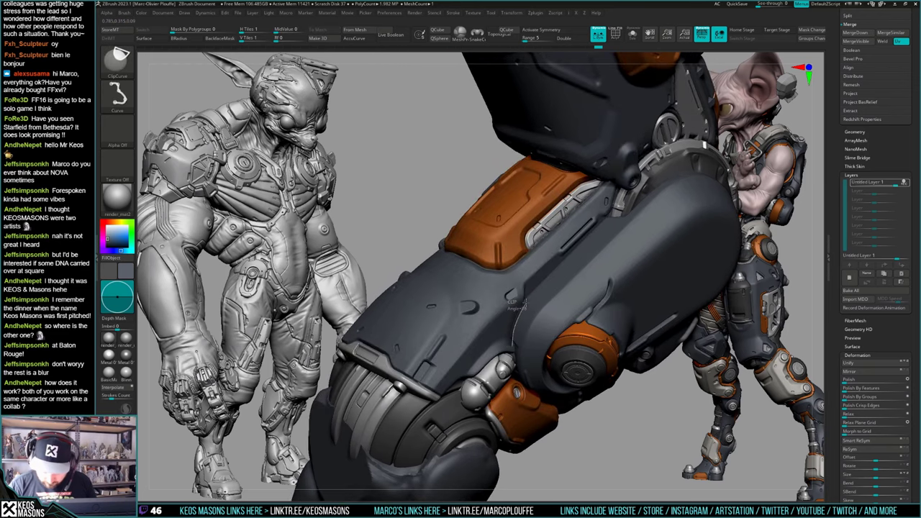
{"action": "left_click_drag", "start_coordinate": [524, 304], "coordinate": [528, 291], "text": "ctrl+shift"}
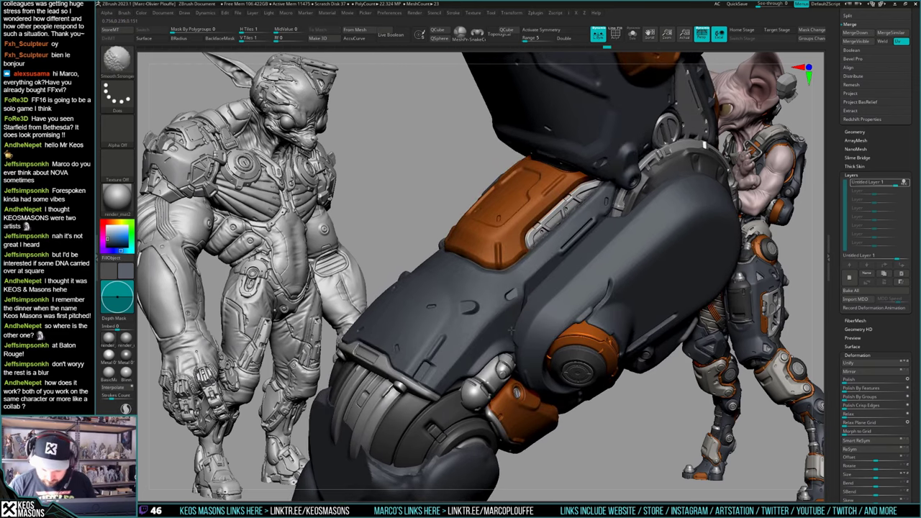
Step: Examine the capsule's opposite long edge against the forearm, with the surrounding parts ghosted
{"action": "mouse_move", "coordinate": [603, 403]}
{"action": "right_mouse_down", "text": "ctrl"}
{"action": "mouse_move", "coordinate": [603, 380]}
{"action": "mouse_move", "coordinate": [610, 386]}
{"action": "mouse_move", "coordinate": [590, 314]}
{"action": "right_mouse_up", "text": "ctrl"}
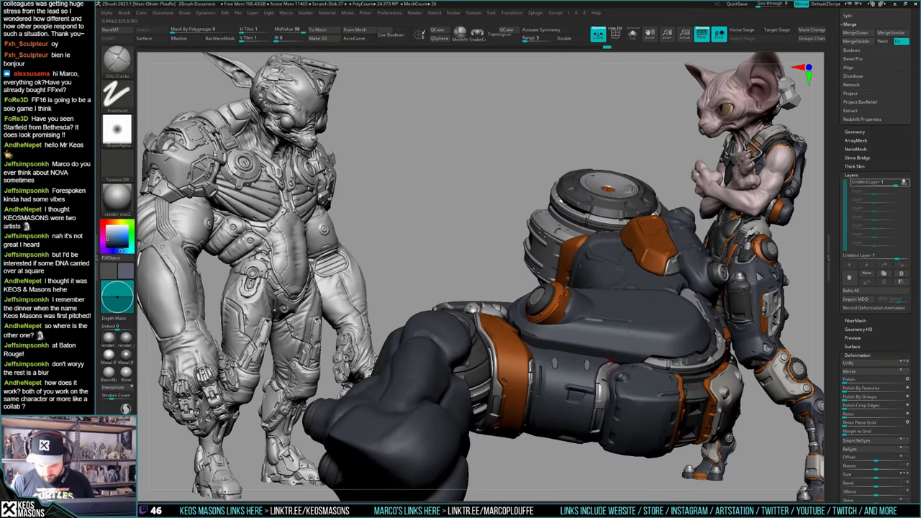
{"action": "right_click_drag", "start_coordinate": [611, 362], "coordinate": [601, 320]}
{"action": "right_click_drag", "start_coordinate": [602, 320], "coordinate": [604, 306], "text": "ctrl"}
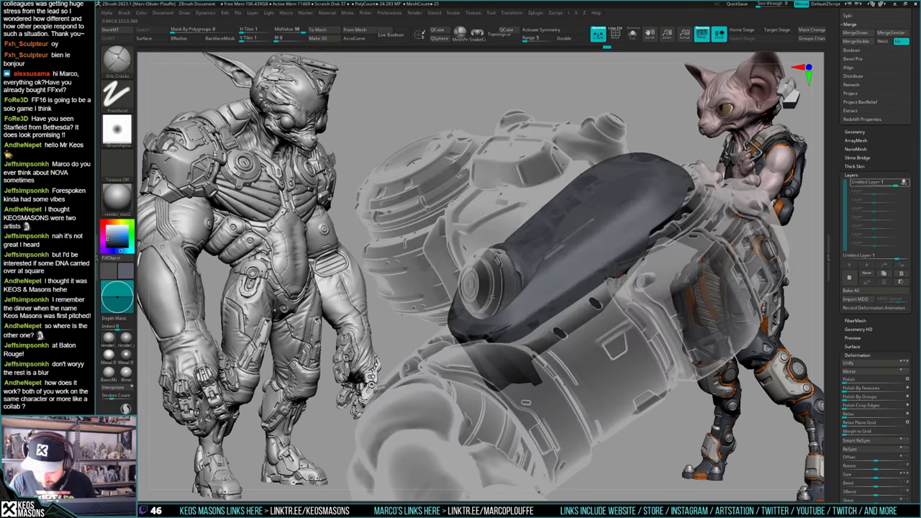
{"action": "right_click_drag", "start_coordinate": [585, 301], "coordinate": [569, 324]}
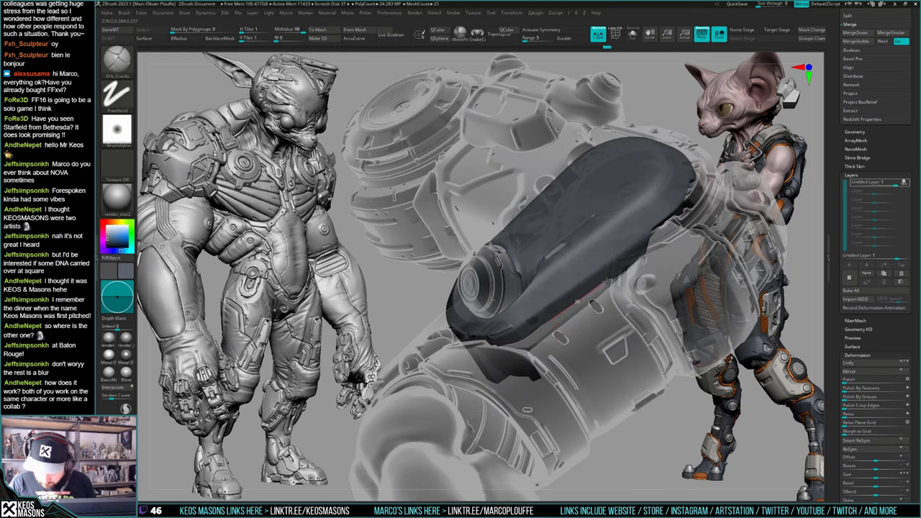
{"action": "key", "text": "shift+t"}
{"action": "key", "text": "shift+t"}
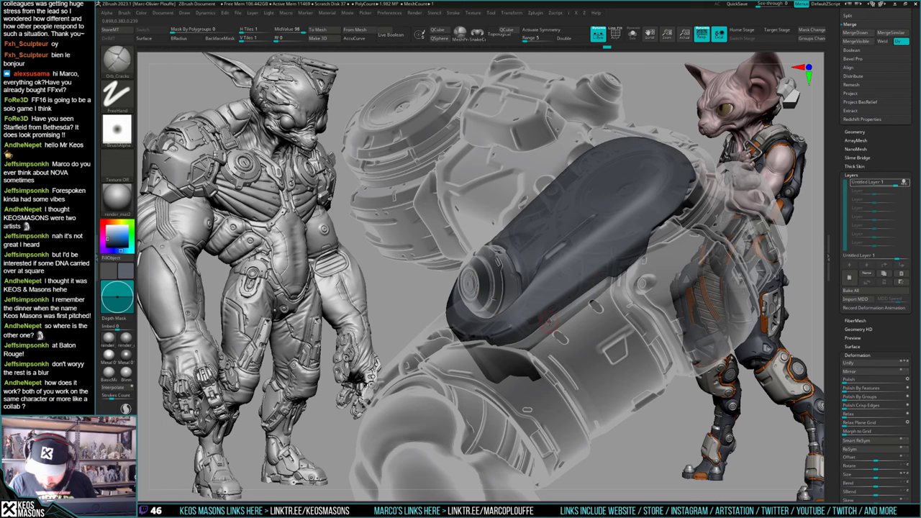
{"action": "right_click_drag", "start_coordinate": [550, 324], "coordinate": [518, 331]}
{"action": "key", "text": "shift+t"}
{"action": "right_click_drag", "start_coordinate": [595, 297], "coordinate": [602, 329]}
Step: Set the Sm_Alpha brush to the round slotted-screw alpha and try stamping it on the capsule's wide elbow end
{"action": "key", "text": "space"}
{"action": "left_click", "coordinate": [585, 352]}
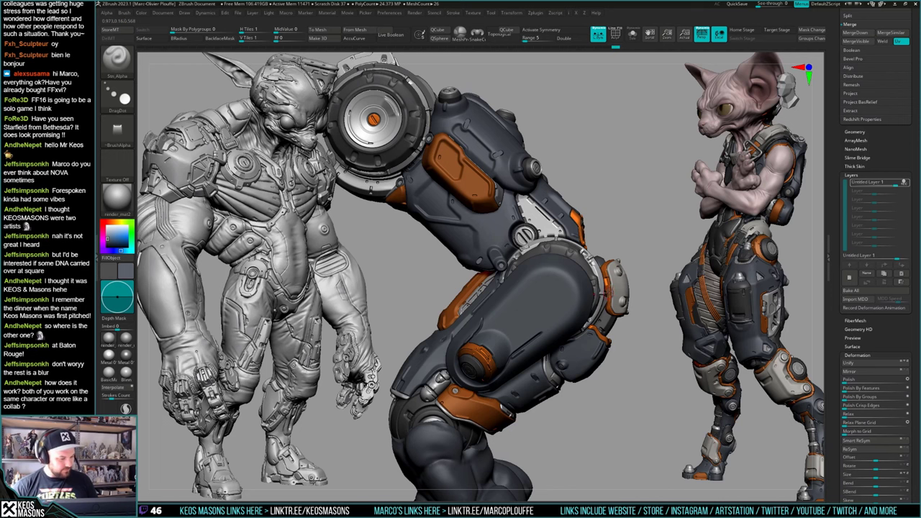
{"action": "right_click_drag", "start_coordinate": [562, 283], "coordinate": [578, 291], "text": "ctrl"}
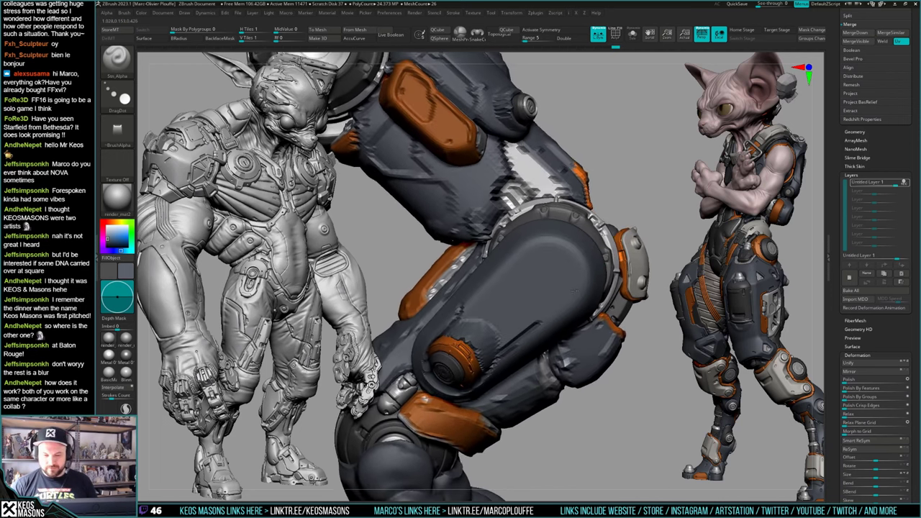
{"action": "key", "text": "space"}
{"action": "key", "text": "F4"}
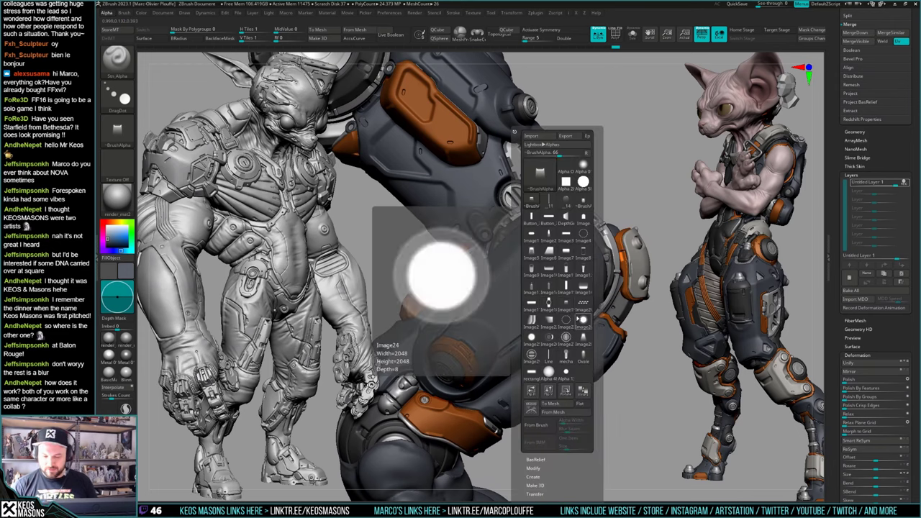
{"action": "left_click", "coordinate": [566, 336]}
{"action": "key", "text": "space"}
{"action": "mouse_move", "coordinate": [560, 273]}
{"action": "left_mouse_down"}
{"action": "mouse_move", "coordinate": [545, 282]}
{"action": "mouse_move", "coordinate": [555, 274]}
{"action": "left_mouse_up"}
{"action": "key", "text": "space"}
{"action": "key", "text": "ctrl+z"}
{"action": "key", "text": "ctrl+z"}
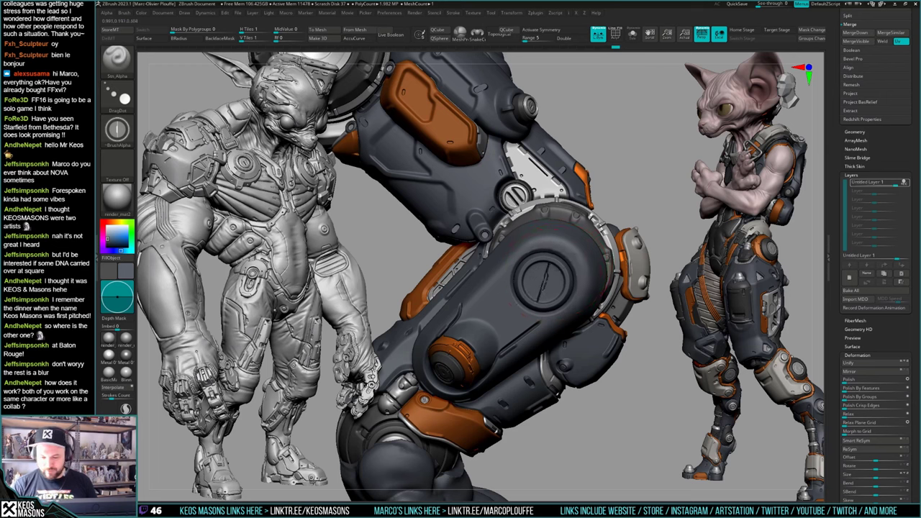
Step: Stamp a round slotted-screw detail with a horizontal slot in the middle of the capsule's wide elbow end
{"action": "left_click_drag", "start_coordinate": [558, 270], "coordinate": [551, 270]}
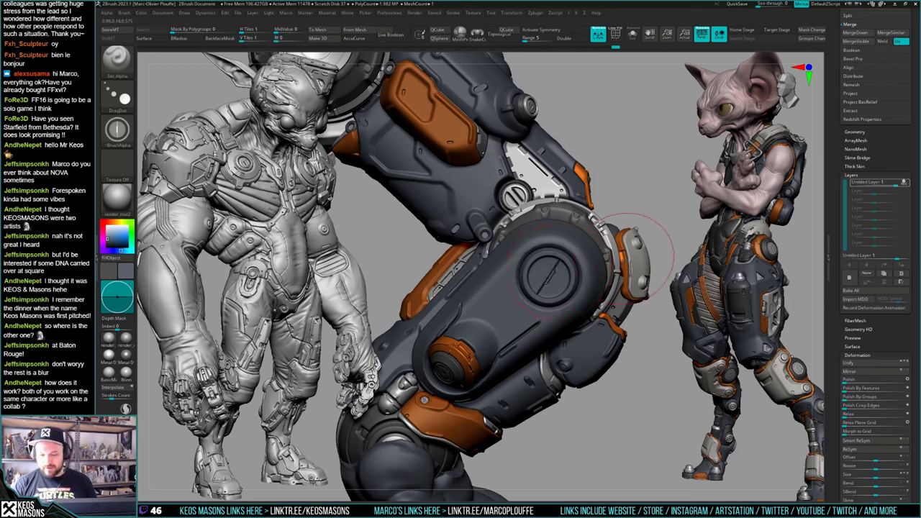
{"action": "key", "text": "ctrl+z"}
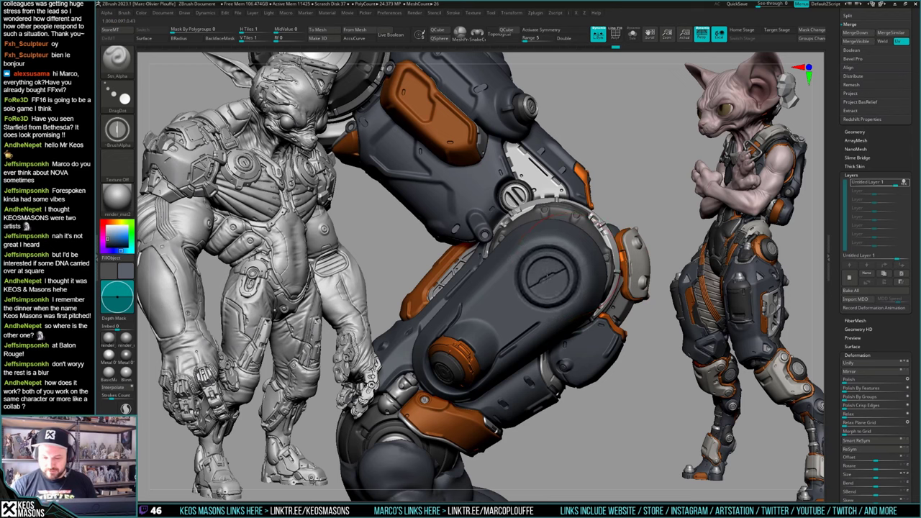
{"action": "left_click_drag", "start_coordinate": [553, 276], "coordinate": [560, 278]}
{"action": "key", "text": "space"}
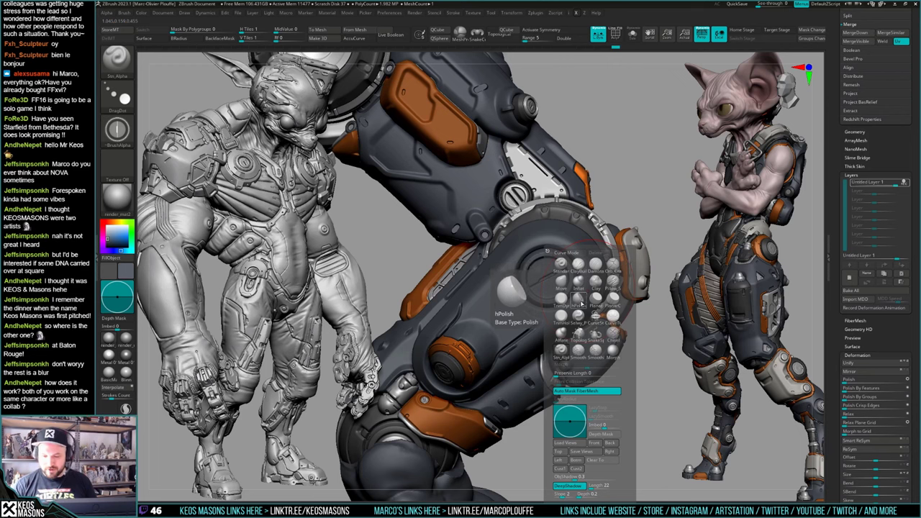
{"action": "key", "text": "ctrl+z"}
{"action": "left_click_drag", "start_coordinate": [555, 265], "coordinate": [548, 269]}
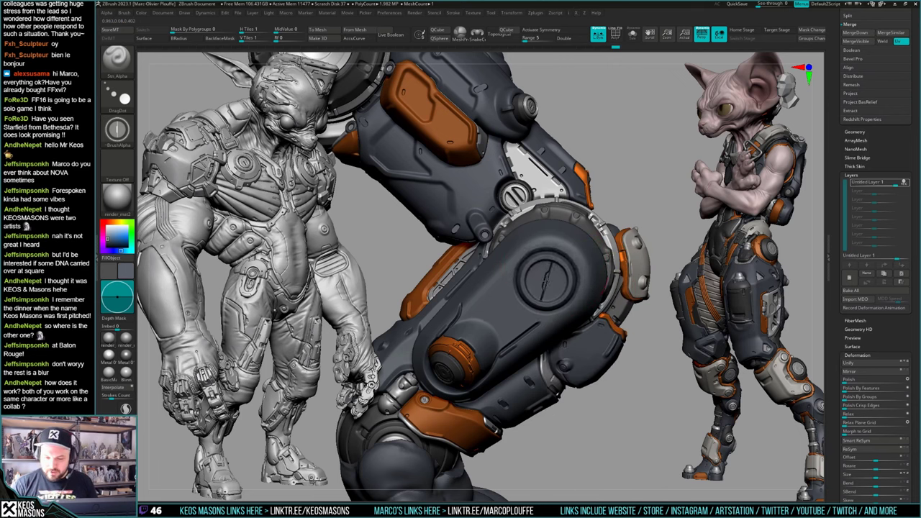
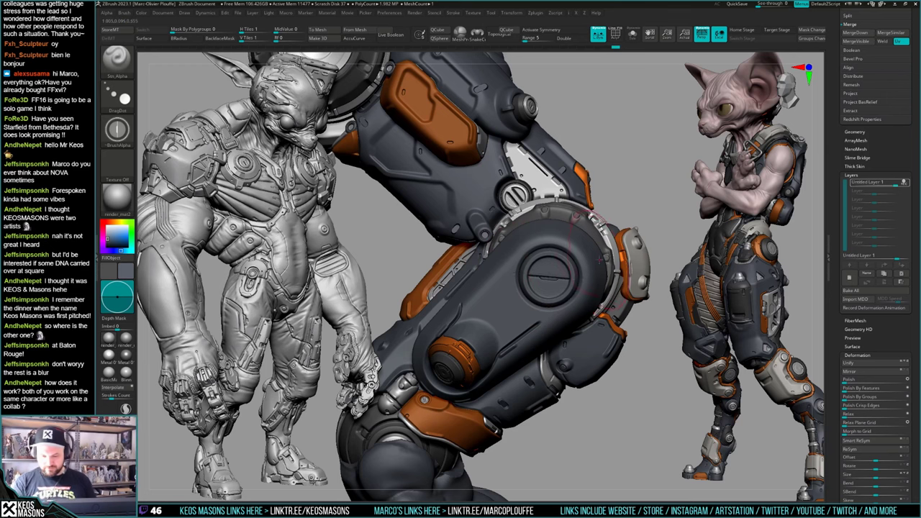
Step: Try flattening the inner disc of the slotted-screw detail with the TrimFront brush
{"action": "right_click_drag", "start_coordinate": [581, 267], "coordinate": [576, 290], "text": "ctrl"}
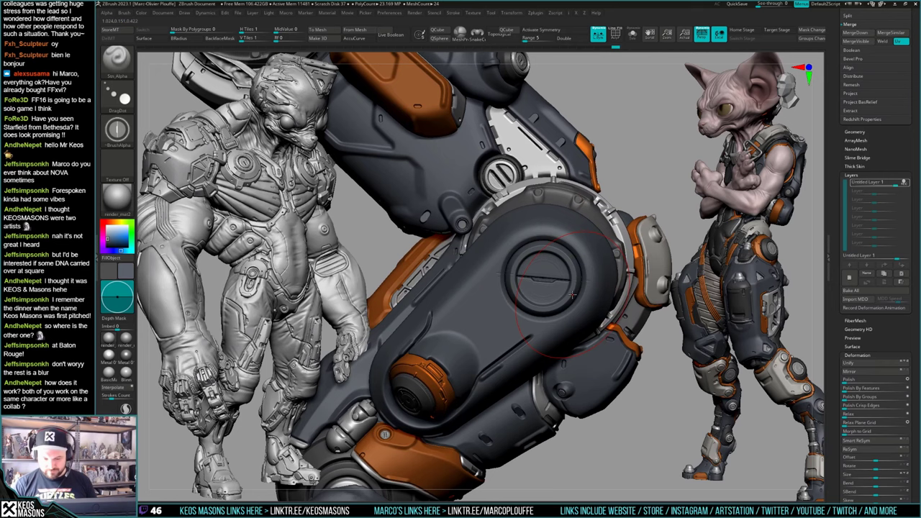
{"action": "key", "text": "space"}
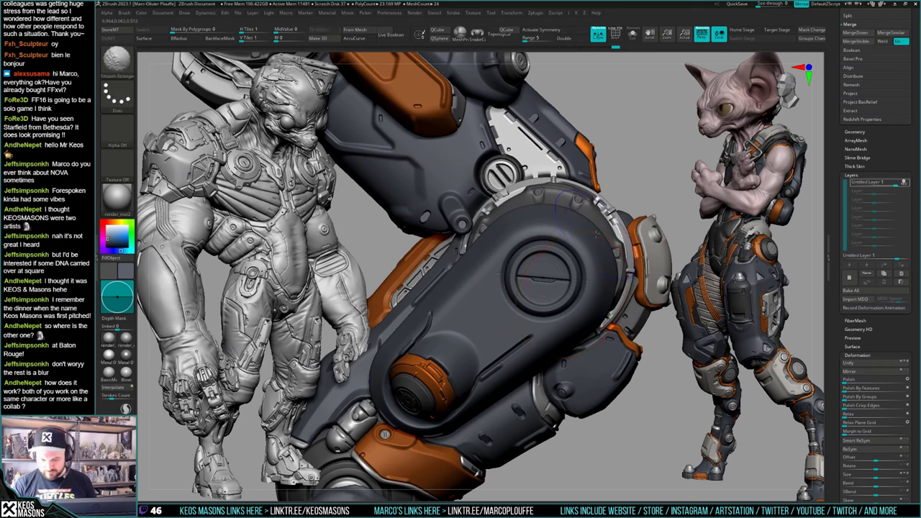
{"action": "key", "text": "ctrl+z"}
{"action": "key", "text": "space"}
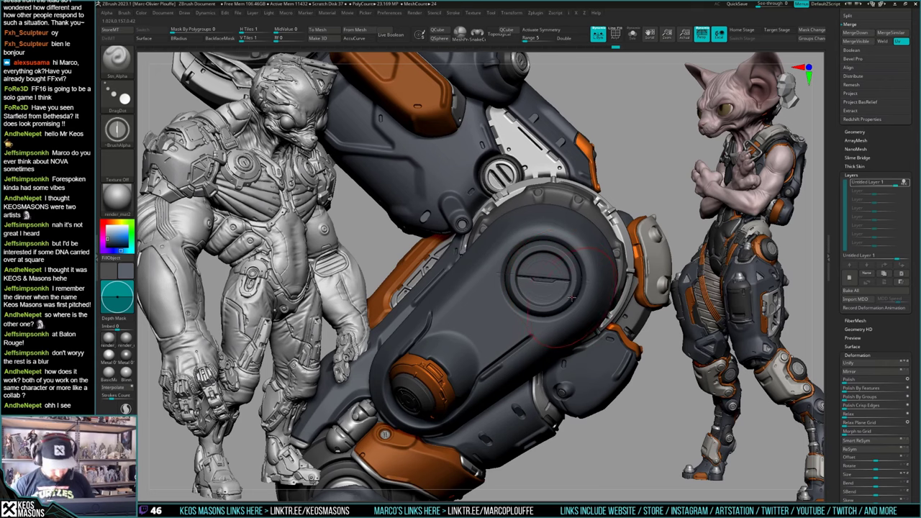
{"action": "key", "text": "b"}
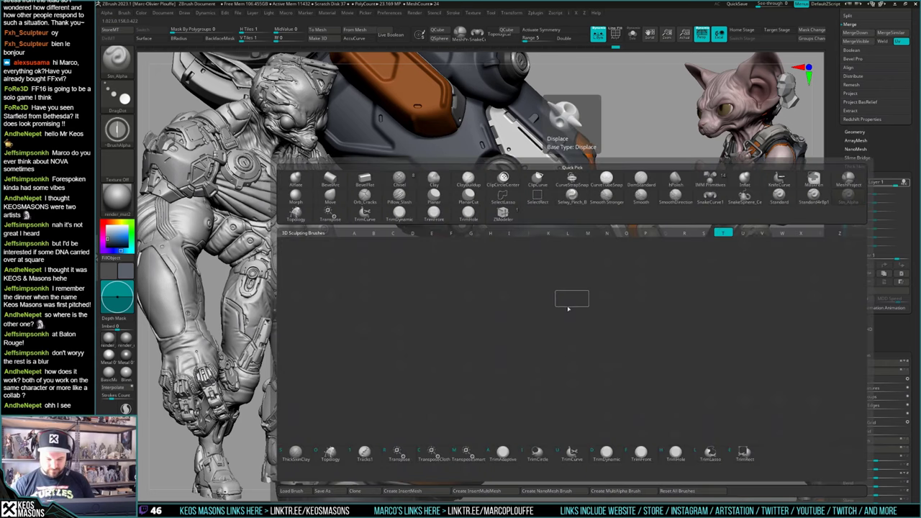
{"action": "key", "text": "f"}
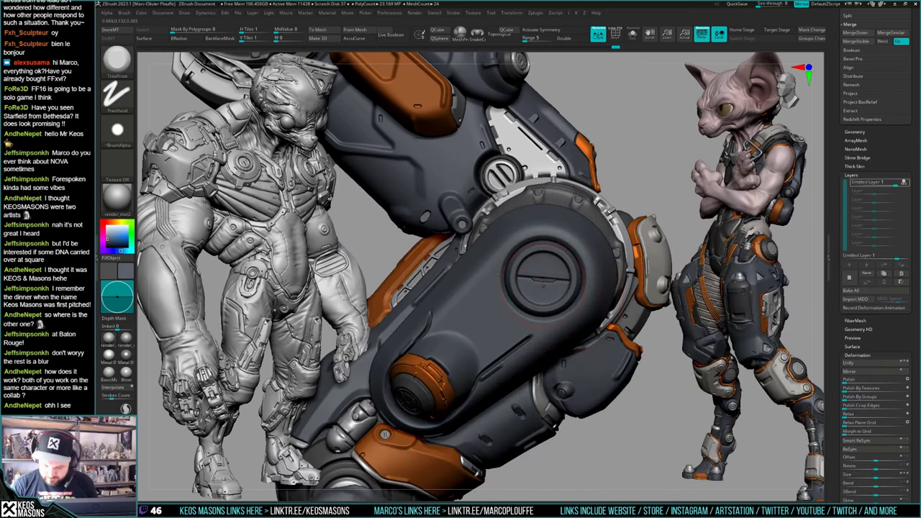
{"action": "left_click_drag", "start_coordinate": [546, 282], "coordinate": [554, 284]}
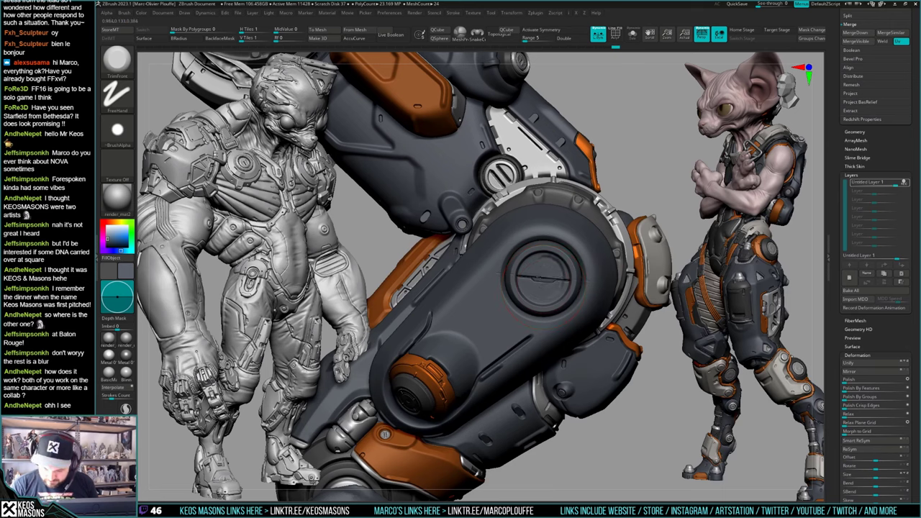
Step: Try levelling the slotted-screw disc with the Planar brush and undo the strokes
{"action": "key", "text": "space"}
{"action": "left_click", "coordinate": [577, 295]}
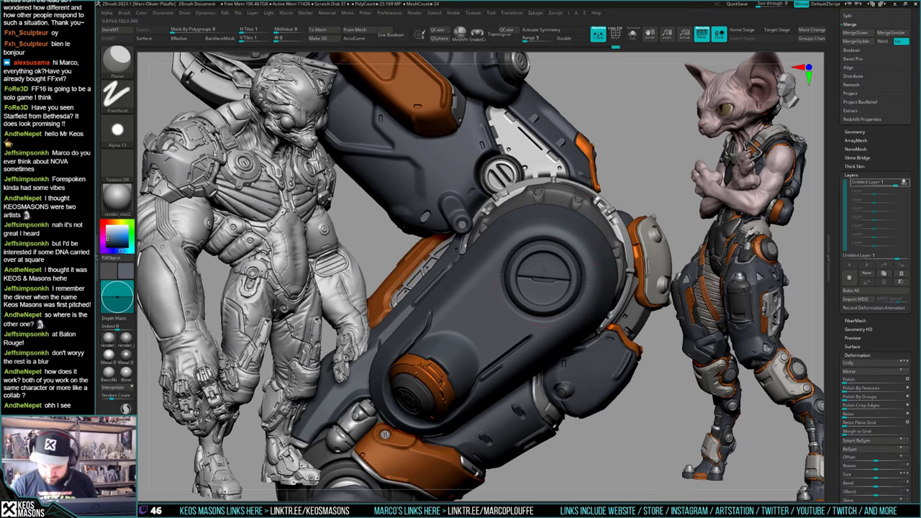
{"action": "key", "text": "ctrl"}
{"action": "key", "text": "ctrl+z"}
{"action": "key", "text": "space"}
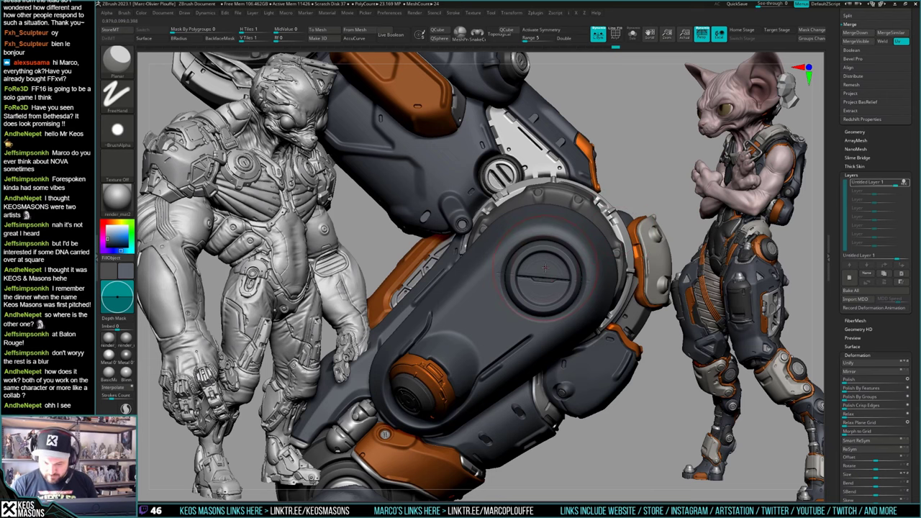
{"action": "left_click_drag", "start_coordinate": [543, 283], "coordinate": [542, 291]}
{"action": "key", "text": "ctrl+z"}
{"action": "key", "text": "space"}
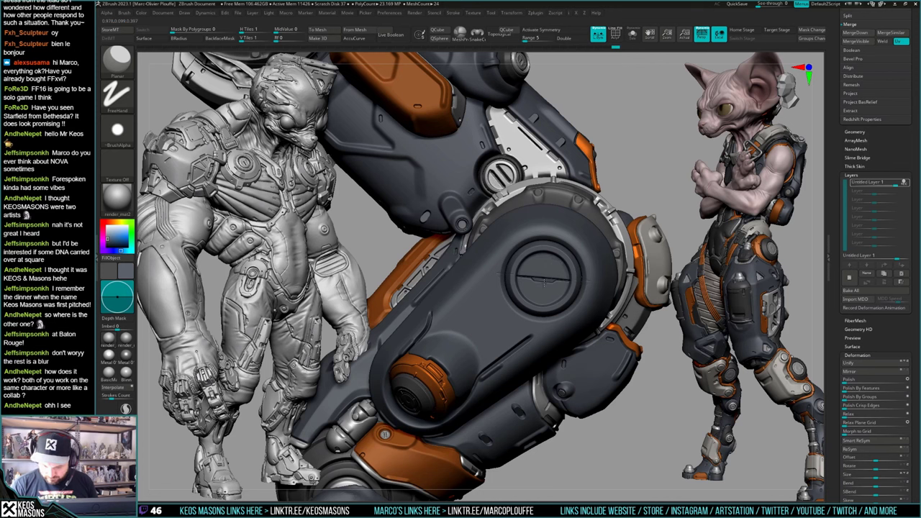
{"action": "key", "text": "ctrl+z"}
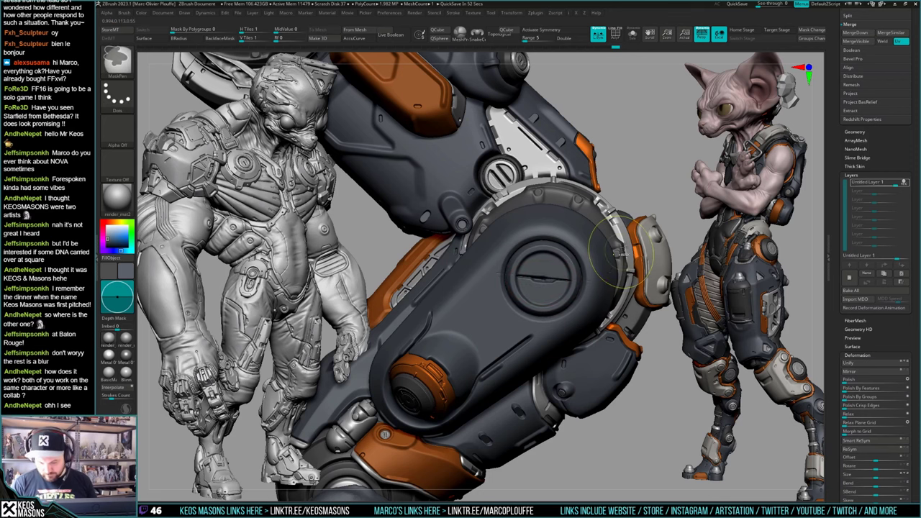
Step: Try another Planar stroke on the slotted-screw disc beside its slot and undo it
{"action": "key", "text": "ctrl+z"}
{"action": "key", "text": "ctrl+shift+z"}
{"action": "key", "text": "ctrl+shift+z"}
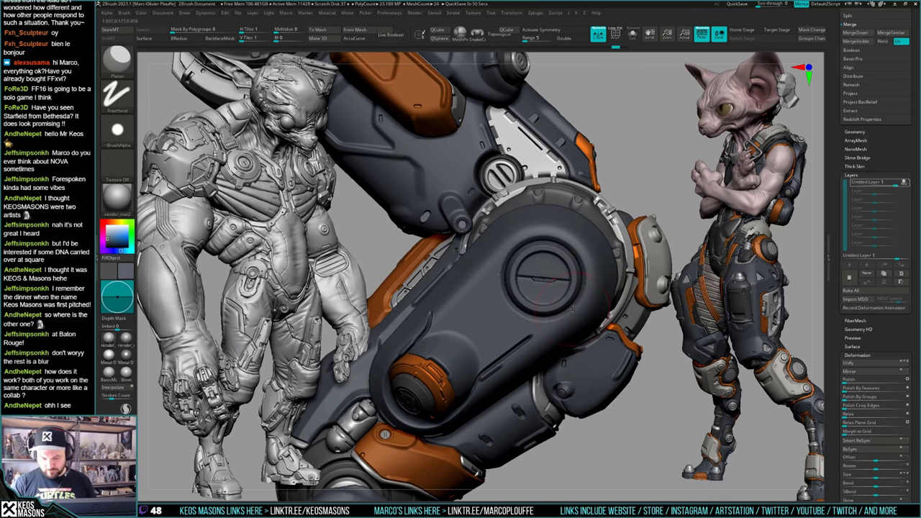
{"action": "right_click_drag", "start_coordinate": [573, 309], "coordinate": [554, 282]}
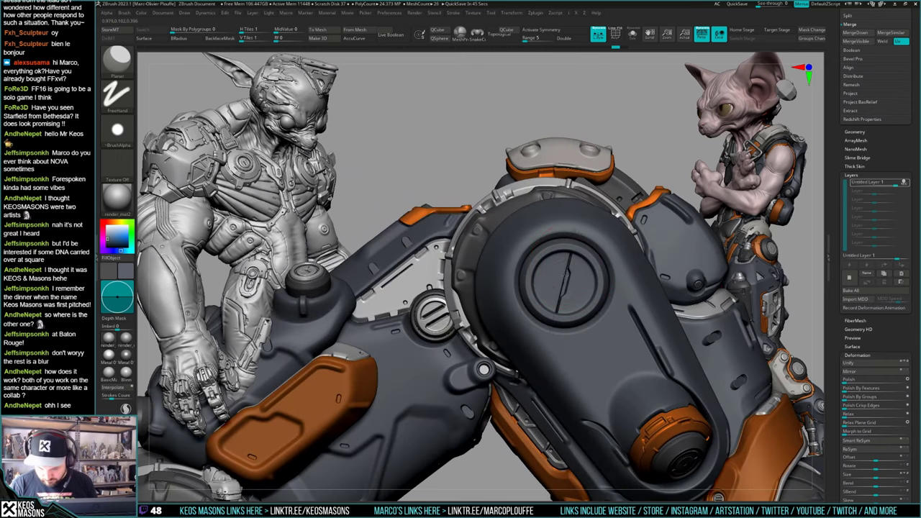
{"action": "key", "text": "ctrl+z"}
{"action": "mouse_move", "coordinate": [563, 277]}
{"action": "left_mouse_down"}
{"action": "mouse_move", "coordinate": [562, 291]}
{"action": "mouse_move", "coordinate": [565, 282]}
{"action": "left_mouse_up"}
{"action": "key", "text": "ctrl+z"}
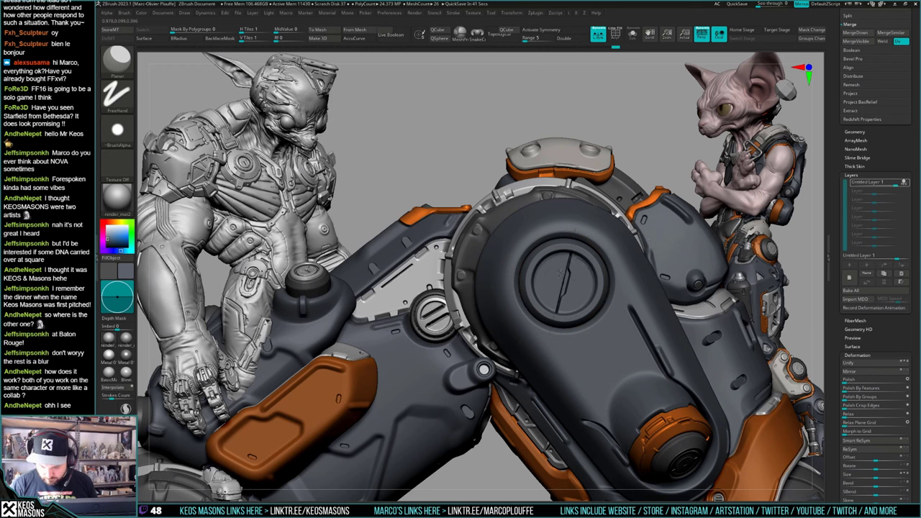
Step: Cut a small flat notch into the screw's ring at each end of the slot with the PlanarCut brush
{"action": "key", "text": "space"}
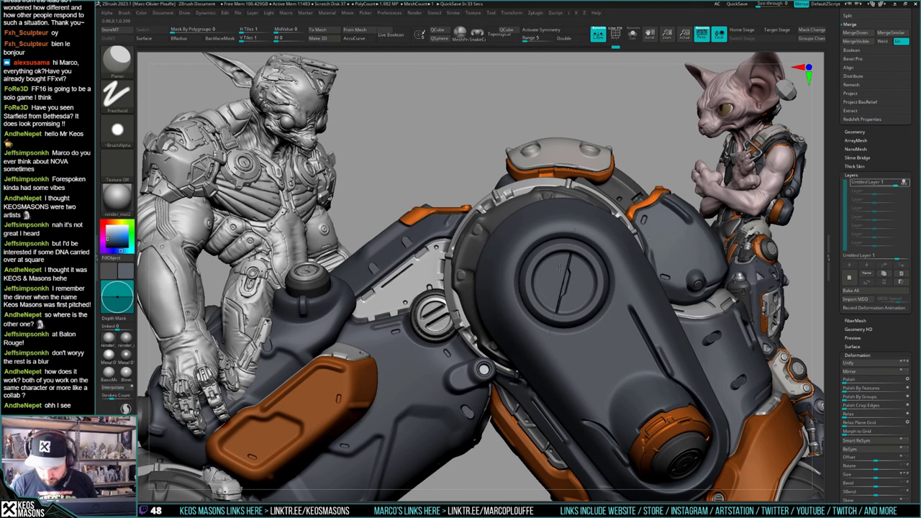
{"action": "key", "text": "space"}
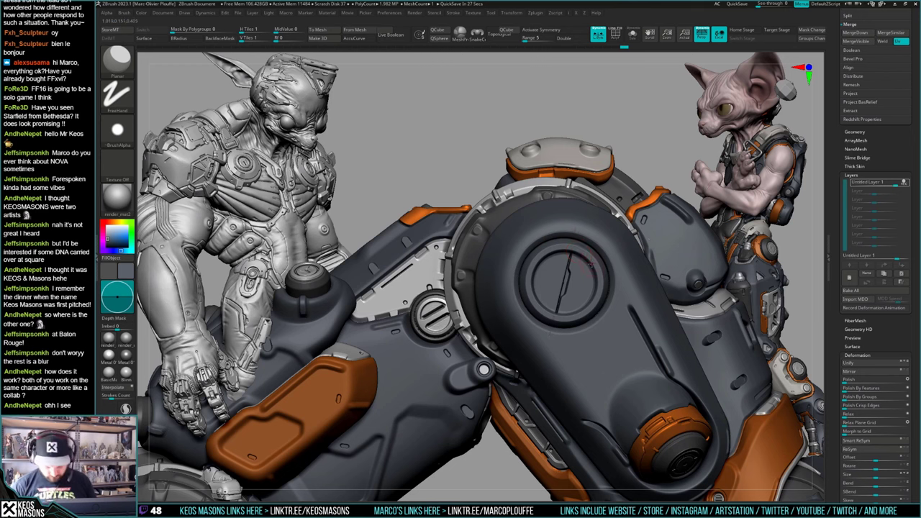
{"action": "key", "text": "space"}
{"action": "left_click", "coordinate": [602, 267]}
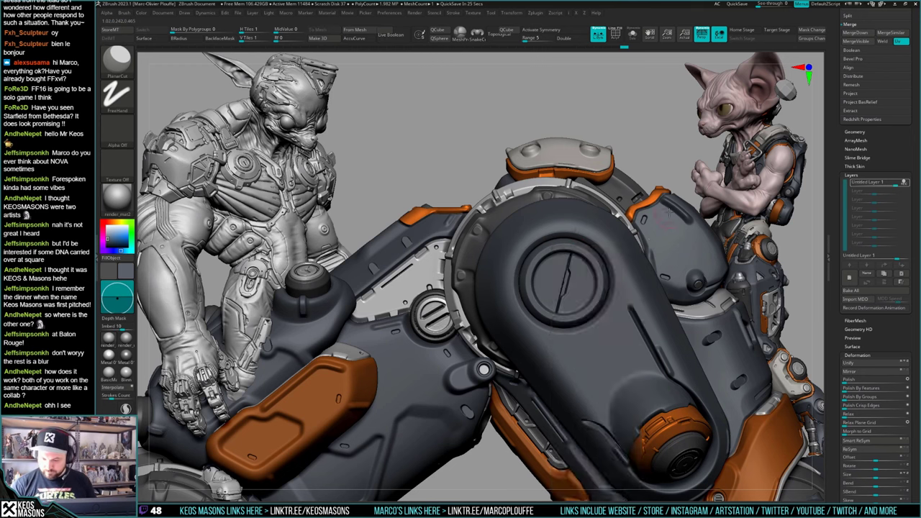
{"action": "right_click_drag", "start_coordinate": [599, 265], "coordinate": [575, 252], "text": "ctrl"}
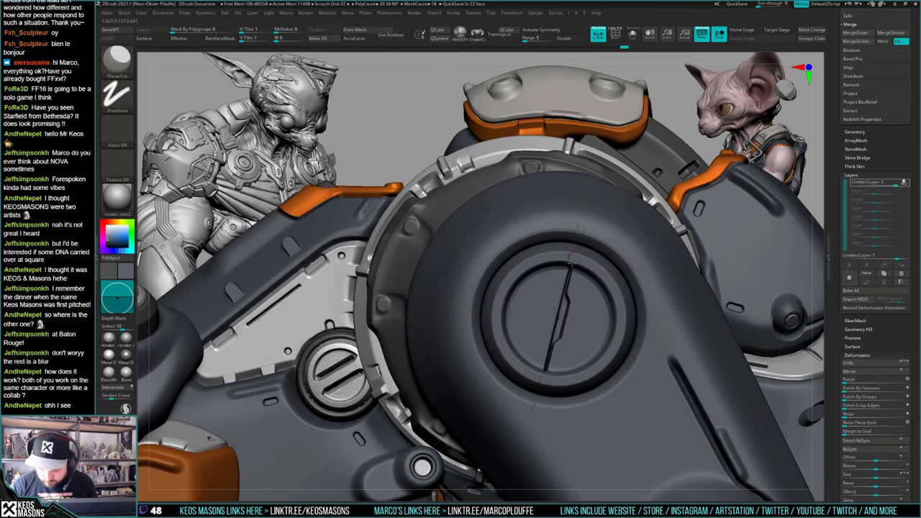
{"action": "left_click_drag", "start_coordinate": [574, 257], "coordinate": [574, 258]}
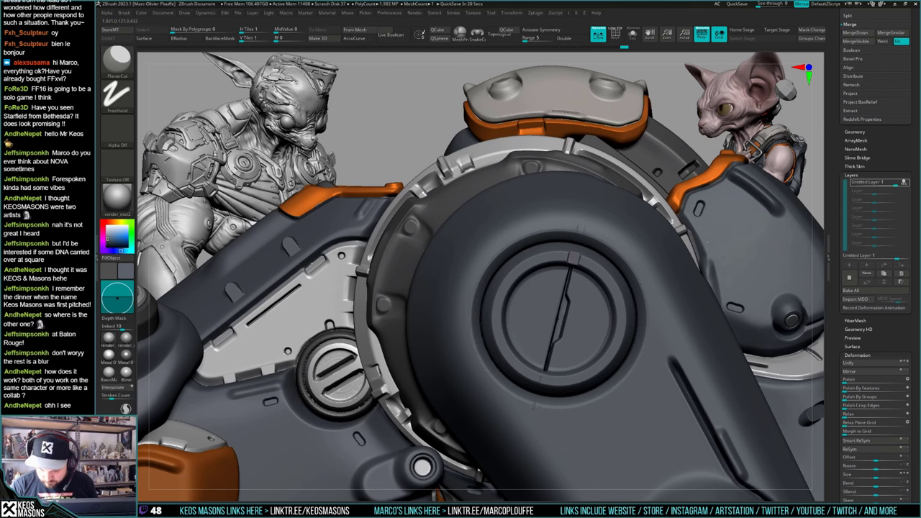
{"action": "right_click_drag", "start_coordinate": [545, 375], "coordinate": [565, 318], "text": "alt"}
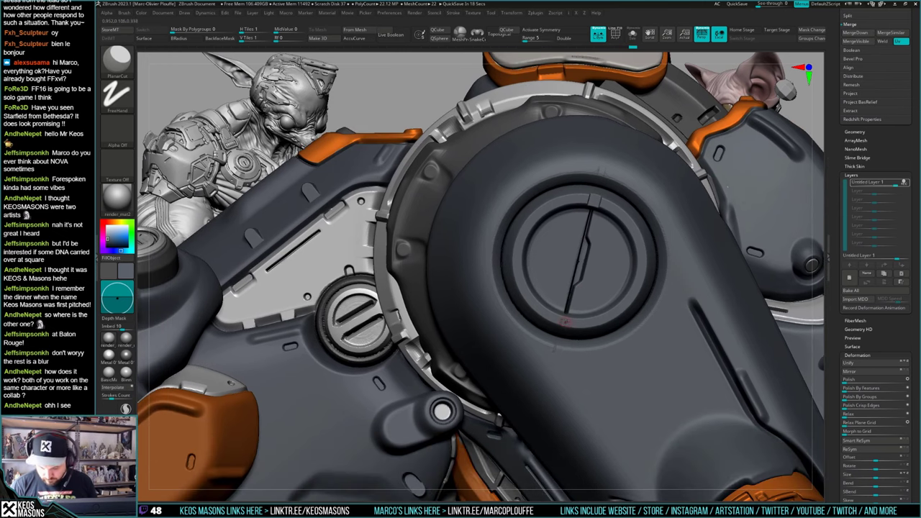
{"action": "left_click_drag", "start_coordinate": [565, 318], "coordinate": [564, 320]}
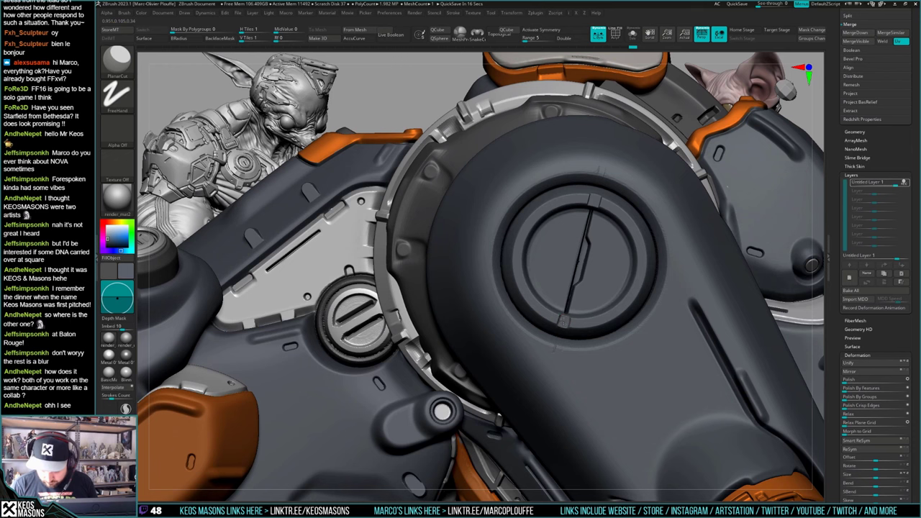
Step: Carve small rounded notches just outside the ring in line with both slot ends and soften them by smoothing
{"action": "mouse_move", "coordinate": [604, 270]}
{"action": "right_mouse_down"}
{"action": "mouse_move", "coordinate": [580, 273]}
{"action": "mouse_move", "coordinate": [570, 338]}
{"action": "mouse_move", "coordinate": [585, 332]}
{"action": "right_mouse_up"}
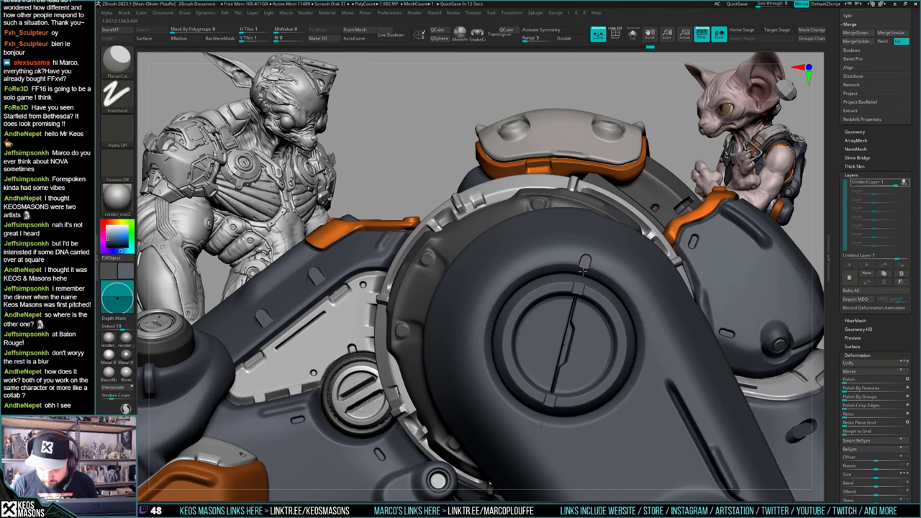
{"action": "right_click_drag", "start_coordinate": [592, 297], "coordinate": [566, 323], "text": "alt"}
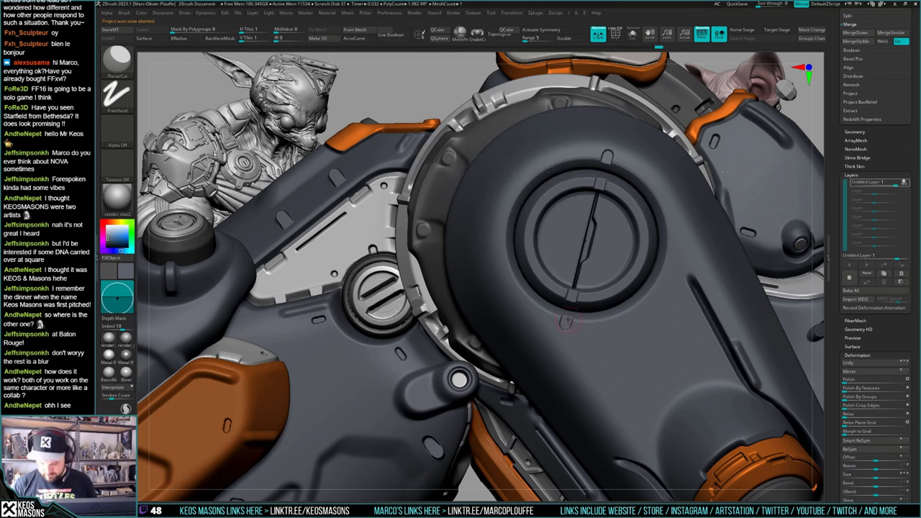
{"action": "key", "text": "shift"}
{"action": "left_click_drag", "start_coordinate": [559, 351], "coordinate": [565, 324], "text": "shift"}
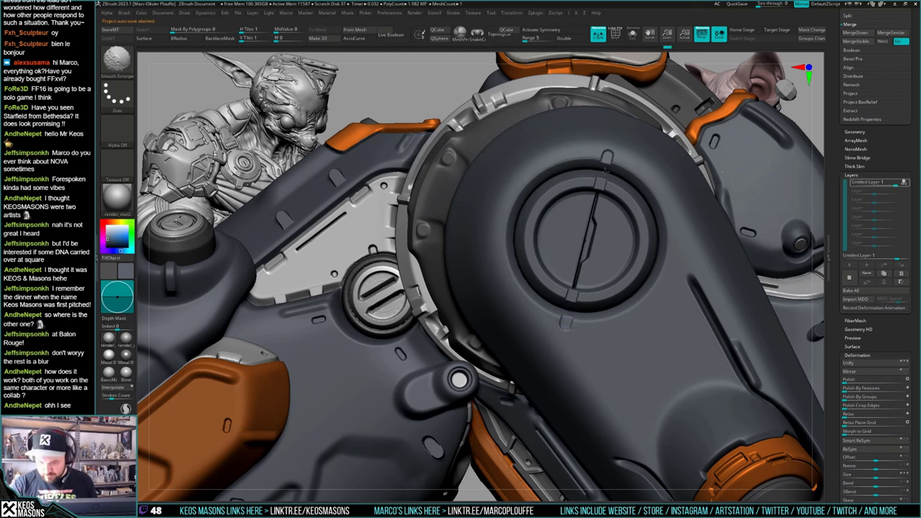
{"action": "left_click_drag", "start_coordinate": [604, 178], "coordinate": [599, 195], "text": "shift"}
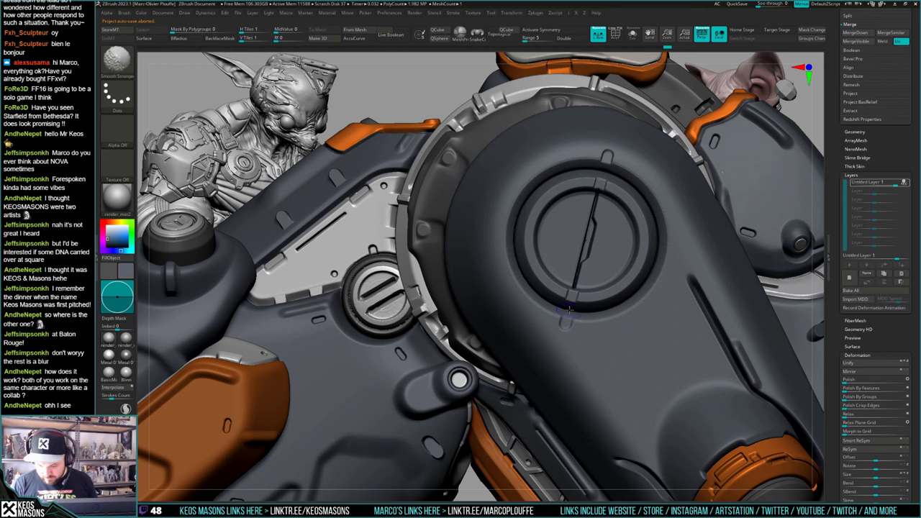
Step: Add a short stroke outside the screw's ring near the slot end with the Standard brush and smooth it down
{"action": "mouse_move", "coordinate": [571, 325]}
{"action": "right_mouse_down", "text": "ctrl"}
{"action": "mouse_move", "coordinate": [600, 313]}
{"action": "mouse_move", "coordinate": [539, 409]}
{"action": "mouse_move", "coordinate": [607, 318]}
{"action": "right_mouse_up", "text": "ctrl"}
{"action": "key", "text": "space"}
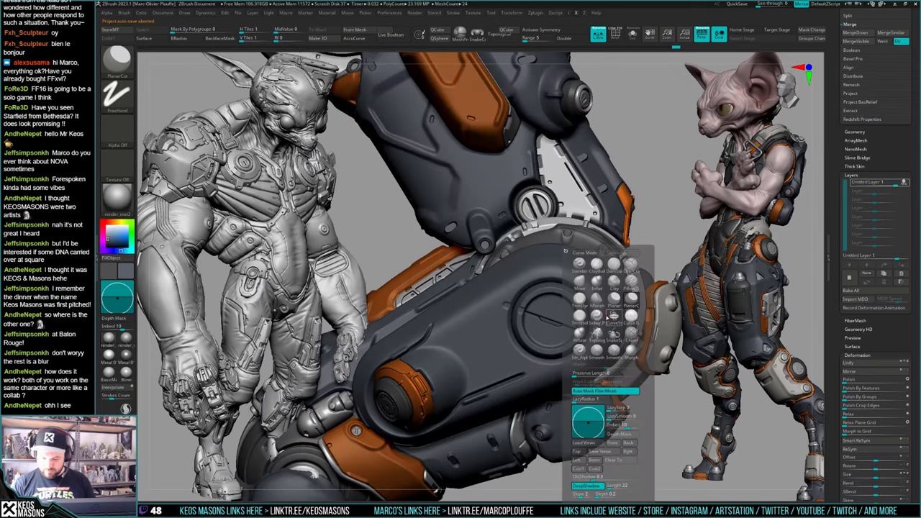
{"action": "left_click", "coordinate": [579, 264]}
{"action": "mouse_move", "coordinate": [575, 351]}
{"action": "right_mouse_down"}
{"action": "mouse_move", "coordinate": [578, 335]}
{"action": "mouse_move", "coordinate": [600, 319]}
{"action": "mouse_move", "coordinate": [597, 331]}
{"action": "mouse_move", "coordinate": [606, 297]}
{"action": "mouse_move", "coordinate": [601, 331]}
{"action": "right_mouse_up"}
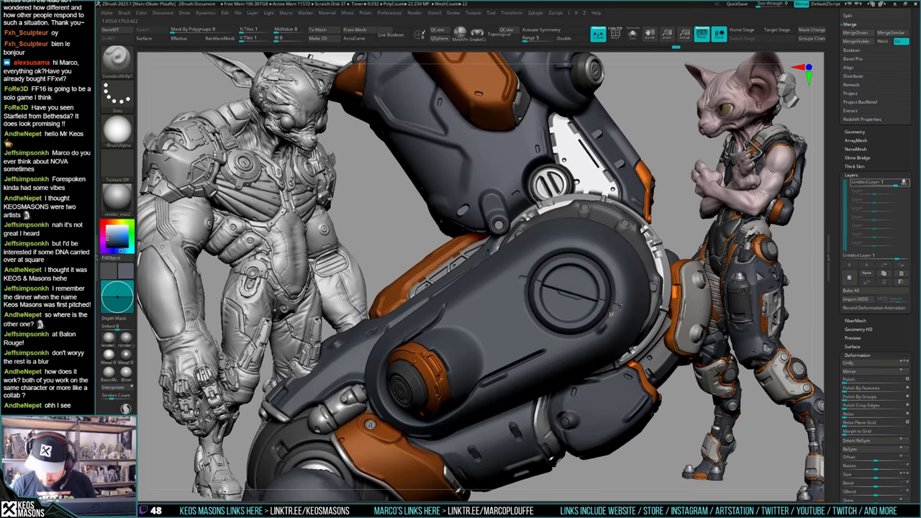
{"action": "key", "text": "space"}
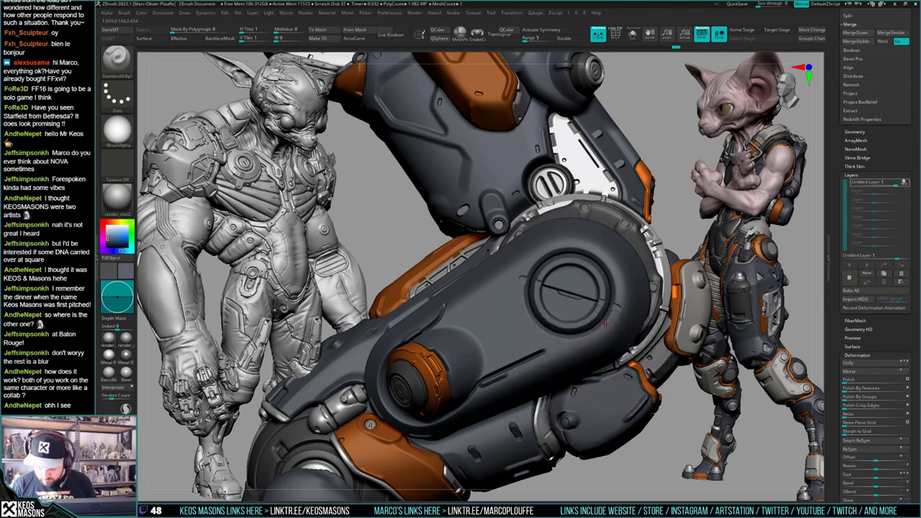
{"action": "left_click_drag", "start_coordinate": [605, 325], "coordinate": [600, 331]}
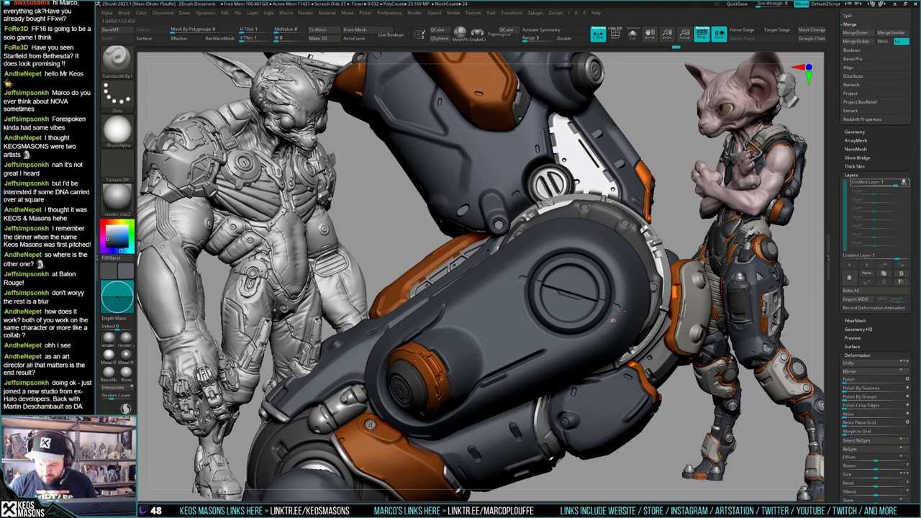
{"action": "left_click_drag", "start_coordinate": [618, 307], "coordinate": [607, 325], "text": "shift"}
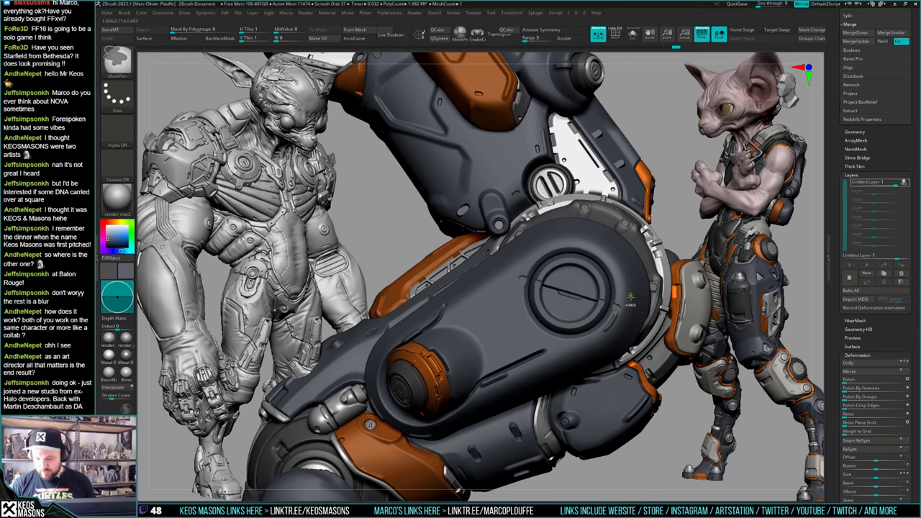
Step: Stroke along the outer edge of the screw's ring near the notch, and smooth the notches and the disc
{"action": "left_click_drag", "start_coordinate": [620, 303], "coordinate": [630, 305], "text": "shift"}
{"action": "right_click_drag", "start_coordinate": [633, 306], "coordinate": [617, 301]}
{"action": "right_click_drag", "start_coordinate": [642, 283], "coordinate": [623, 293]}
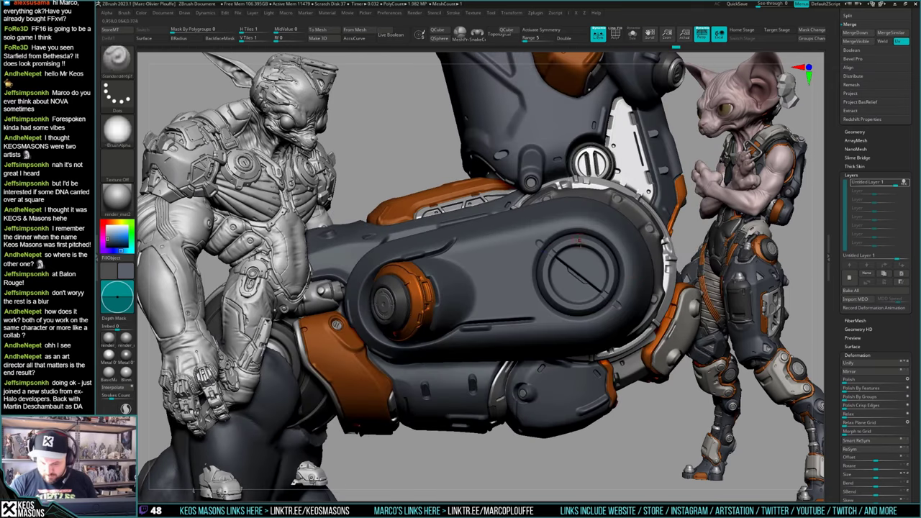
{"action": "left_click_drag", "start_coordinate": [565, 240], "coordinate": [537, 254]}
{"action": "mouse_move", "coordinate": [618, 329]}
{"action": "left_mouse_down", "text": "shift"}
{"action": "mouse_move", "coordinate": [611, 321]}
{"action": "mouse_move", "coordinate": [612, 330]}
{"action": "left_mouse_up", "text": "shift"}
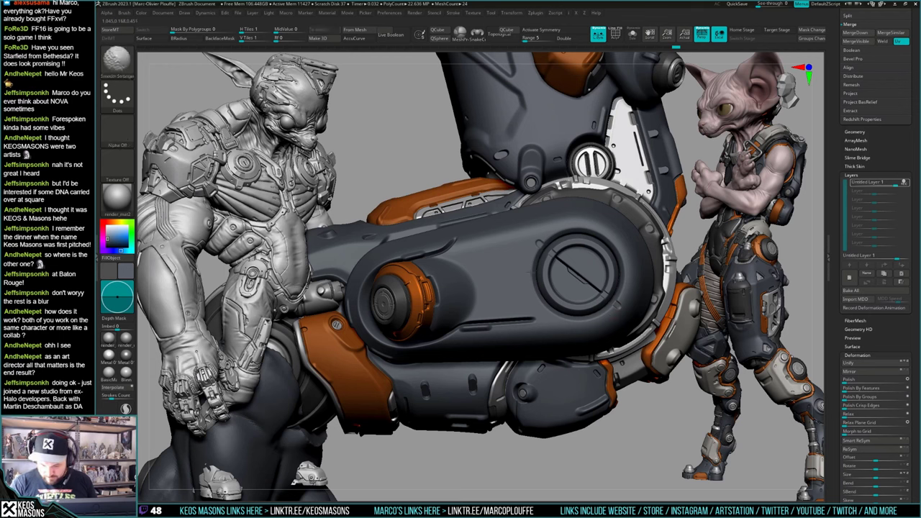
{"action": "left_click_drag", "start_coordinate": [540, 243], "coordinate": [549, 233], "text": "shift"}
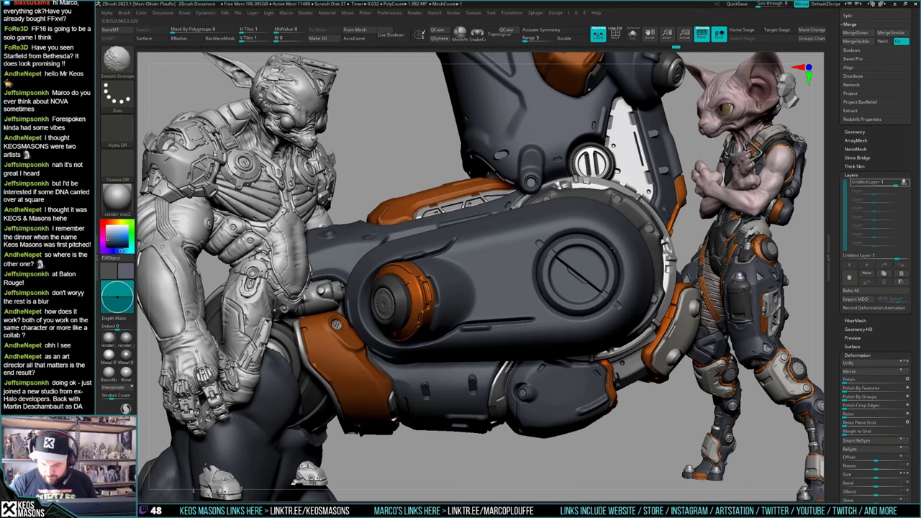
{"action": "left_click_drag", "start_coordinate": [600, 277], "coordinate": [581, 256], "text": "shift"}
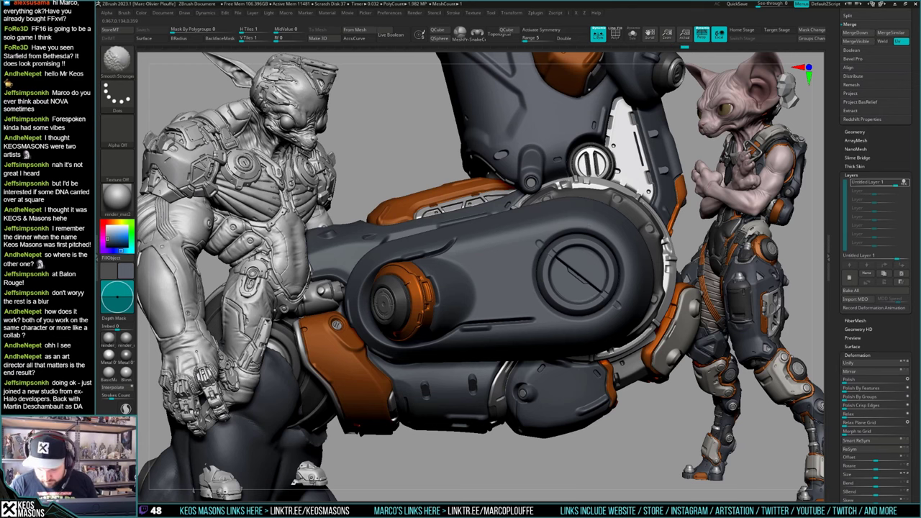
Step: Flatten the screw disc's face beside the slot with the Planar brush
{"action": "right_click_drag", "start_coordinate": [609, 342], "coordinate": [608, 308], "text": "ctrl"}
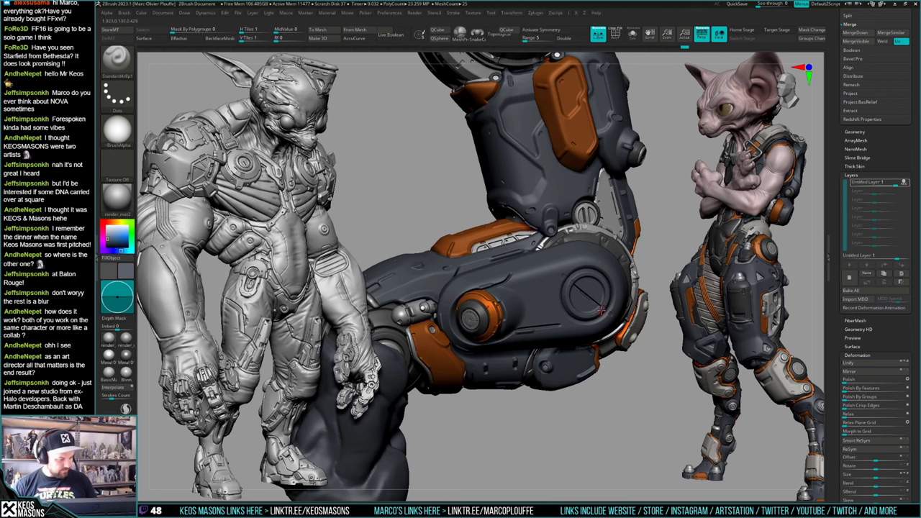
{"action": "mouse_move", "coordinate": [601, 308]}
{"action": "right_mouse_down"}
{"action": "mouse_move", "coordinate": [598, 337]}
{"action": "mouse_move", "coordinate": [616, 306]}
{"action": "right_mouse_up"}
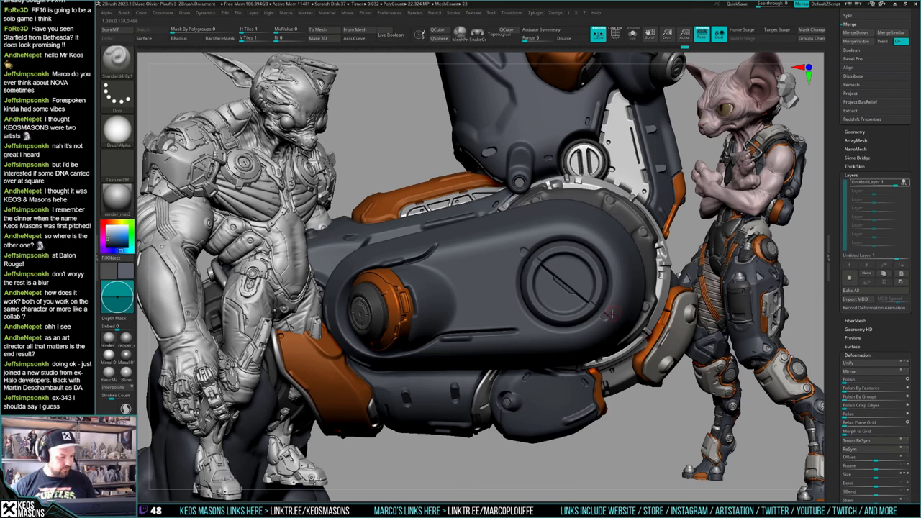
{"action": "right_click_drag", "start_coordinate": [615, 308], "coordinate": [610, 288]}
{"action": "right_click", "coordinate": [609, 288]}
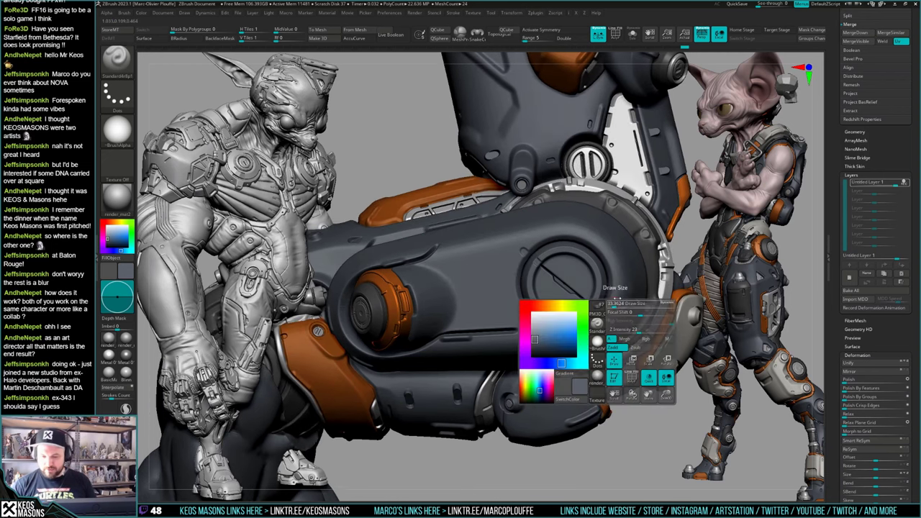
{"action": "mouse_move", "coordinate": [617, 252]}
{"action": "right_mouse_down", "text": "ctrl"}
{"action": "mouse_move", "coordinate": [610, 281]}
{"action": "mouse_move", "coordinate": [569, 299]}
{"action": "mouse_move", "coordinate": [633, 318]}
{"action": "mouse_move", "coordinate": [587, 302]}
{"action": "mouse_move", "coordinate": [580, 286]}
{"action": "mouse_move", "coordinate": [591, 285]}
{"action": "right_mouse_up", "text": "ctrl"}
{"action": "key", "text": "b"}
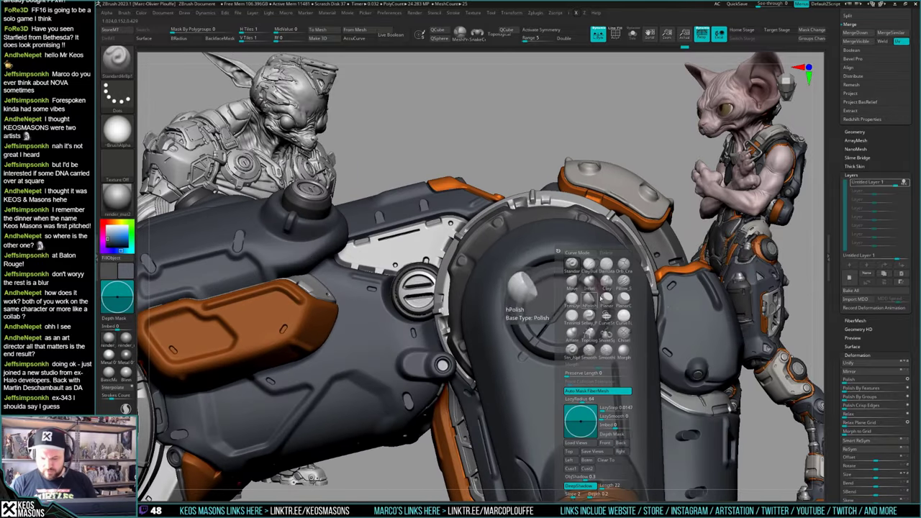
{"action": "left_click", "coordinate": [598, 291]}
{"action": "key", "text": "space"}
{"action": "right_click_drag", "start_coordinate": [572, 285], "coordinate": [560, 291]}
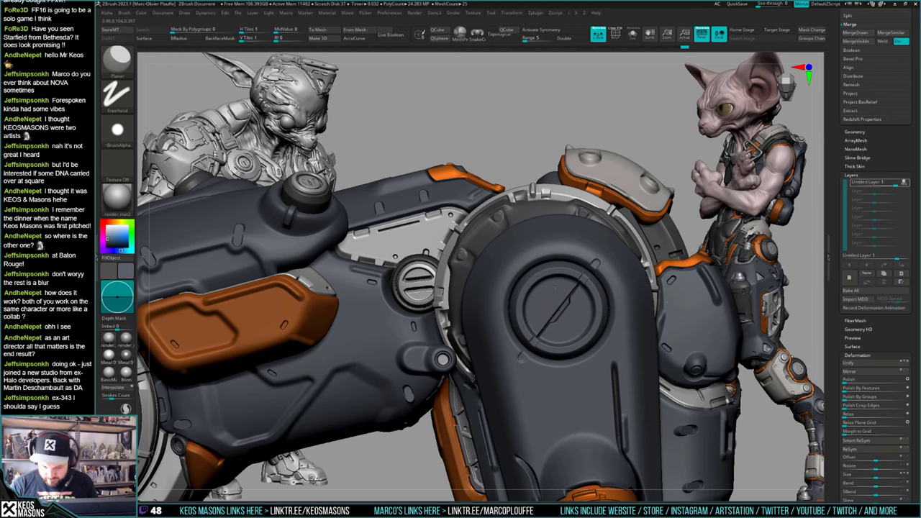
{"action": "key", "text": "ctrl+z"}
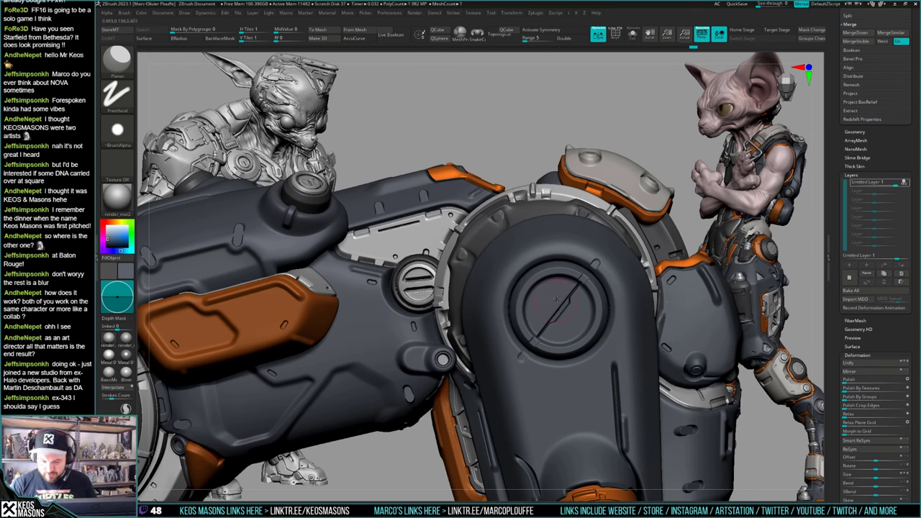
{"action": "key", "text": "space"}
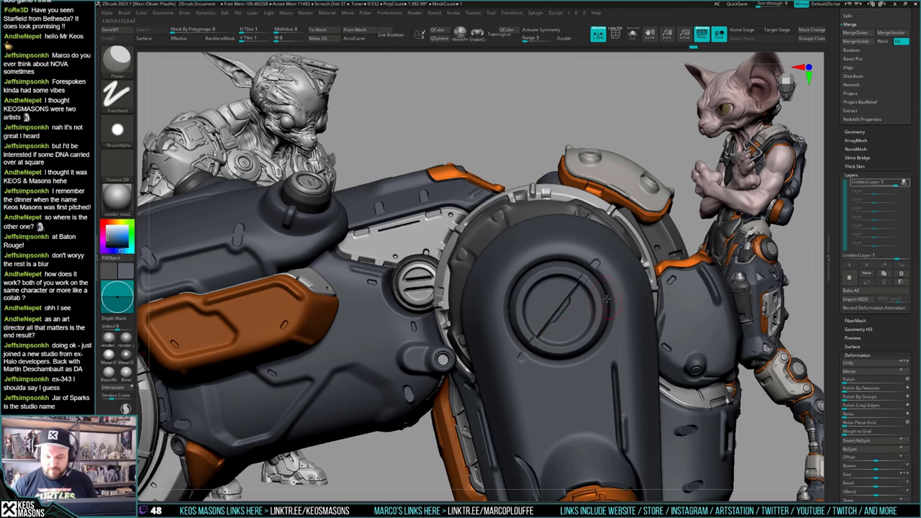
{"action": "mouse_move", "coordinate": [607, 298]}
{"action": "right_mouse_down"}
{"action": "mouse_move", "coordinate": [606, 338]}
{"action": "mouse_move", "coordinate": [619, 353]}
{"action": "mouse_move", "coordinate": [593, 308]}
{"action": "right_mouse_up"}
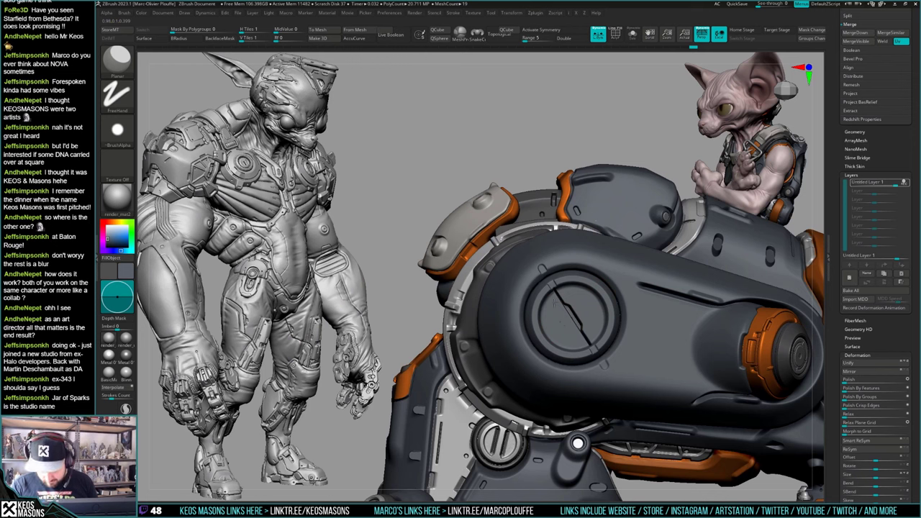
{"action": "left_click_drag", "start_coordinate": [555, 309], "coordinate": [571, 319]}
{"action": "right_click_drag", "start_coordinate": [602, 316], "coordinate": [603, 325]}
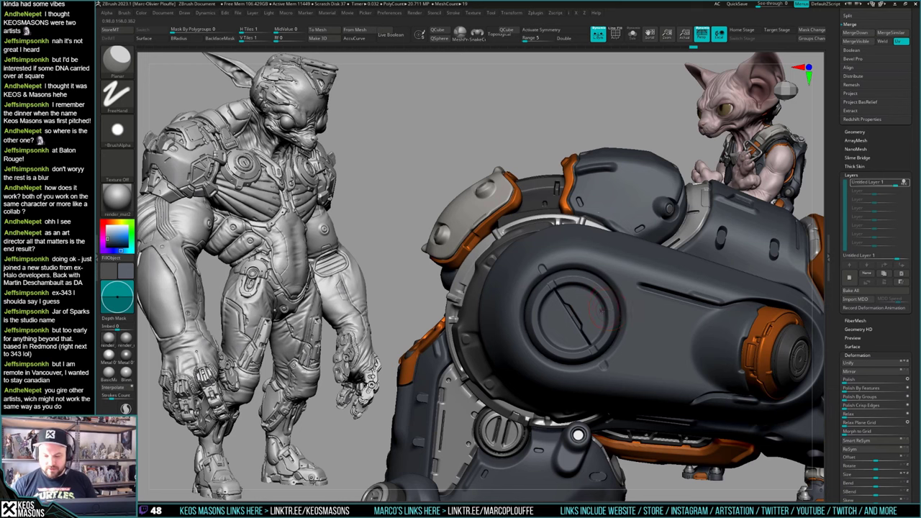
Step: Try shaping a curved accent outside the ring next to the notch with the Standard brush and undo it
{"action": "mouse_move", "coordinate": [606, 309]}
{"action": "right_mouse_down"}
{"action": "mouse_move", "coordinate": [645, 301]}
{"action": "mouse_move", "coordinate": [691, 317]}
{"action": "mouse_move", "coordinate": [604, 375]}
{"action": "mouse_move", "coordinate": [577, 315]}
{"action": "mouse_move", "coordinate": [570, 324]}
{"action": "mouse_move", "coordinate": [586, 308]}
{"action": "mouse_move", "coordinate": [568, 280]}
{"action": "mouse_move", "coordinate": [580, 290]}
{"action": "right_mouse_up"}
{"action": "key", "text": "space"}
{"action": "left_click", "coordinate": [559, 265]}
{"action": "key", "text": "space"}
{"action": "key", "text": "space"}
{"action": "left_click_drag", "start_coordinate": [567, 269], "coordinate": [572, 268]}
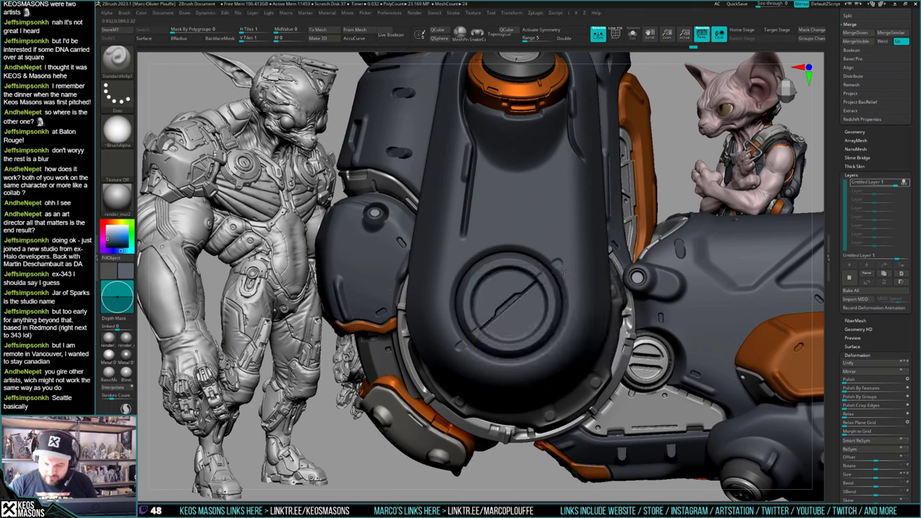
{"action": "left_click_drag", "start_coordinate": [572, 284], "coordinate": [574, 290]}
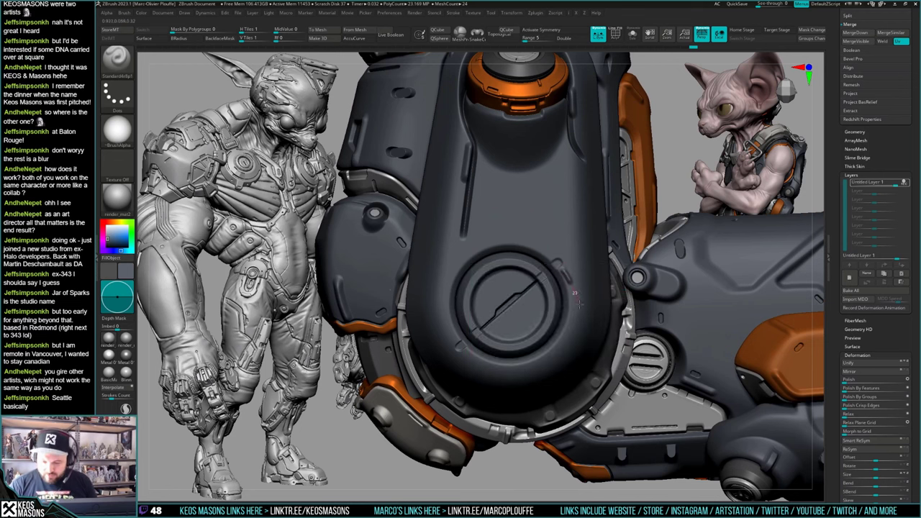
{"action": "key", "text": "ctrl+z"}
{"action": "right_click_drag", "start_coordinate": [547, 300], "coordinate": [582, 279], "text": "alt"}
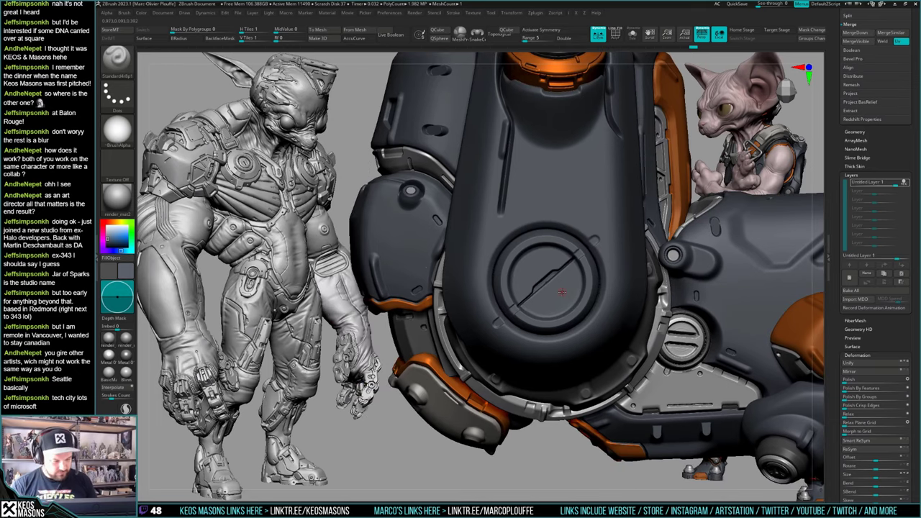
Step: Try adding a short raised stroke outside the screw's ring beside the slot-end notch with the Standard brush and undo it
{"action": "right_click_drag", "start_coordinate": [492, 301], "coordinate": [487, 289]}
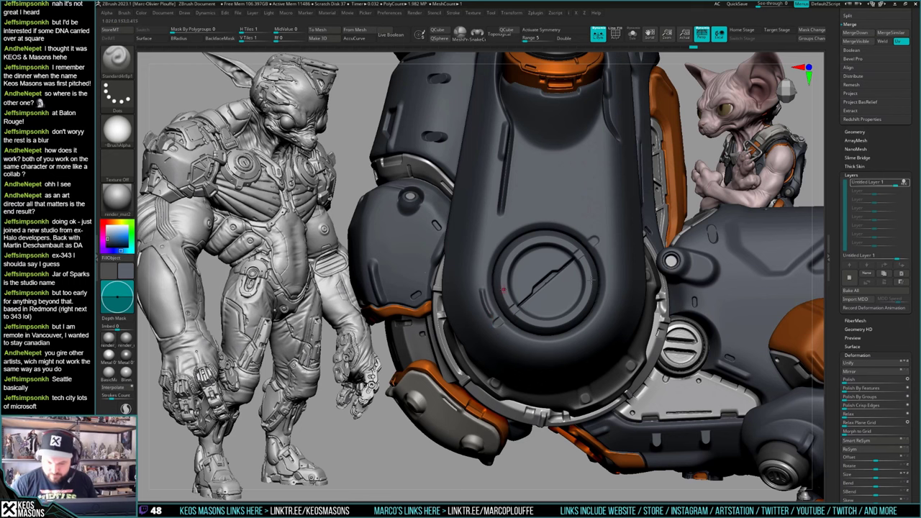
{"action": "right_click_drag", "start_coordinate": [503, 289], "coordinate": [444, 337], "text": "alt"}
{"action": "right_click_drag", "start_coordinate": [536, 293], "coordinate": [534, 303], "text": "alt"}
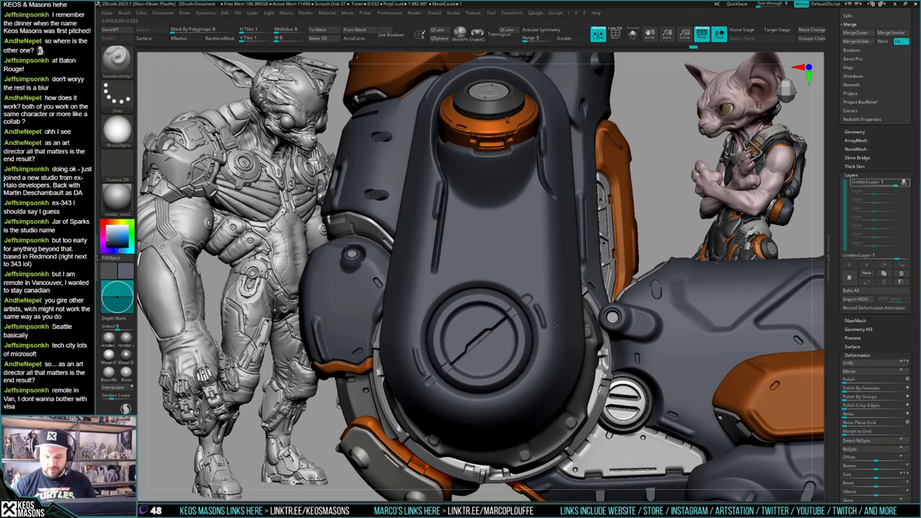
{"action": "right_click_drag", "start_coordinate": [560, 331], "coordinate": [538, 295]}
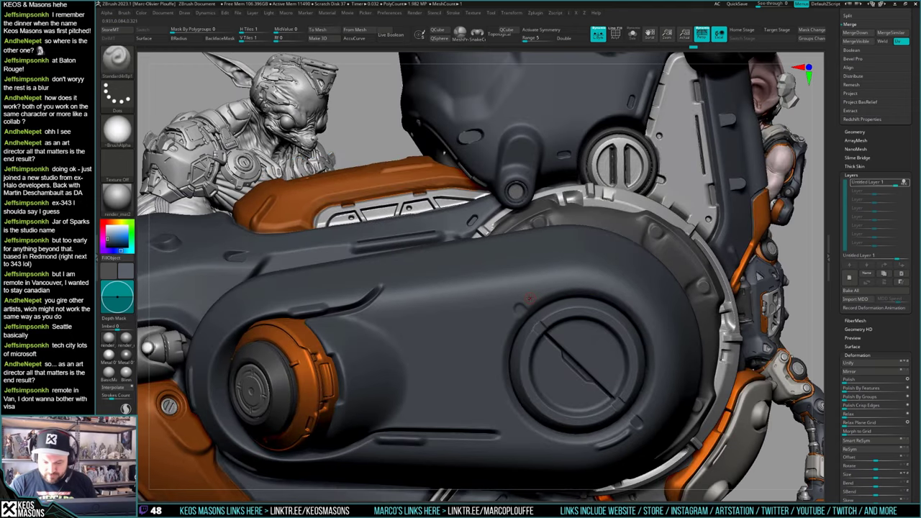
{"action": "left_click_drag", "start_coordinate": [533, 296], "coordinate": [559, 281]}
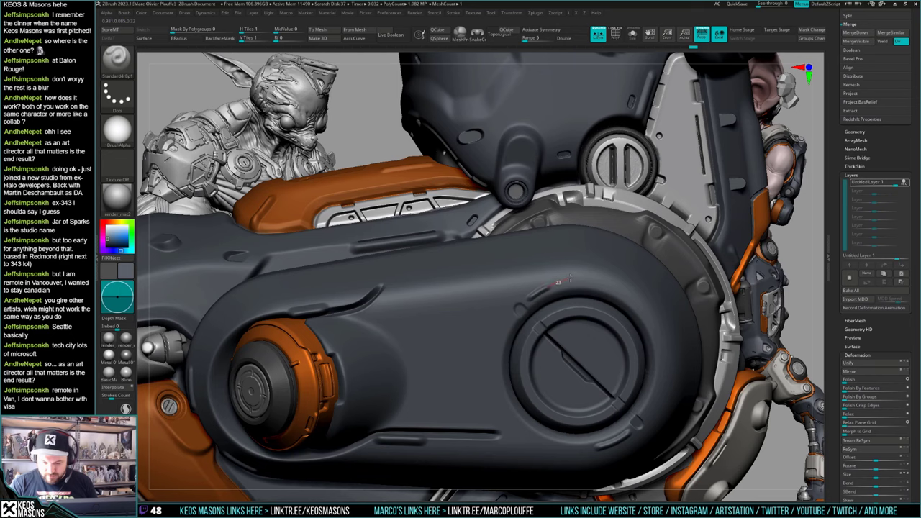
{"action": "key", "text": "ctrl+z"}
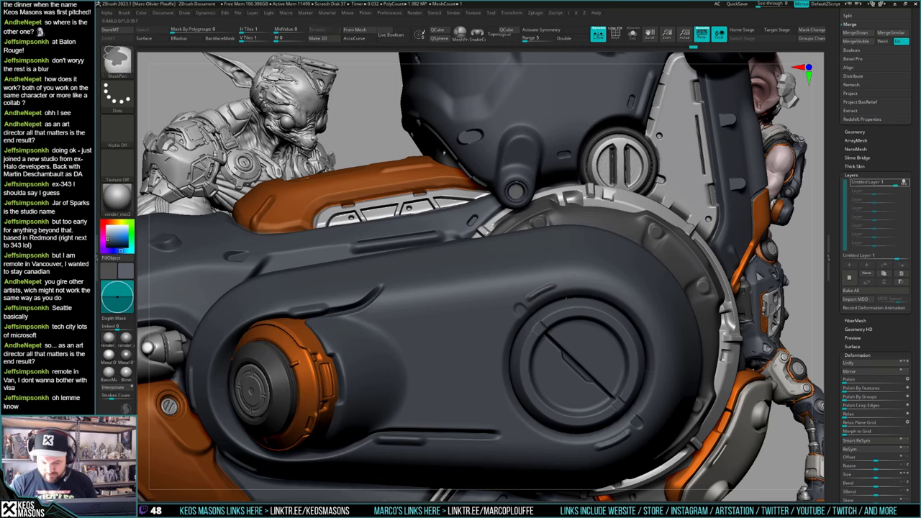
Step: Try placing matching short strokes beside both slot-end notches outside the screw's ring and remove them
{"action": "mouse_move", "coordinate": [566, 280]}
{"action": "right_mouse_down", "text": "ctrl"}
{"action": "mouse_move", "coordinate": [641, 318]}
{"action": "mouse_move", "coordinate": [569, 320]}
{"action": "mouse_move", "coordinate": [590, 337]}
{"action": "mouse_move", "coordinate": [609, 313]}
{"action": "mouse_move", "coordinate": [594, 306]}
{"action": "mouse_move", "coordinate": [595, 318]}
{"action": "right_mouse_up", "text": "ctrl"}
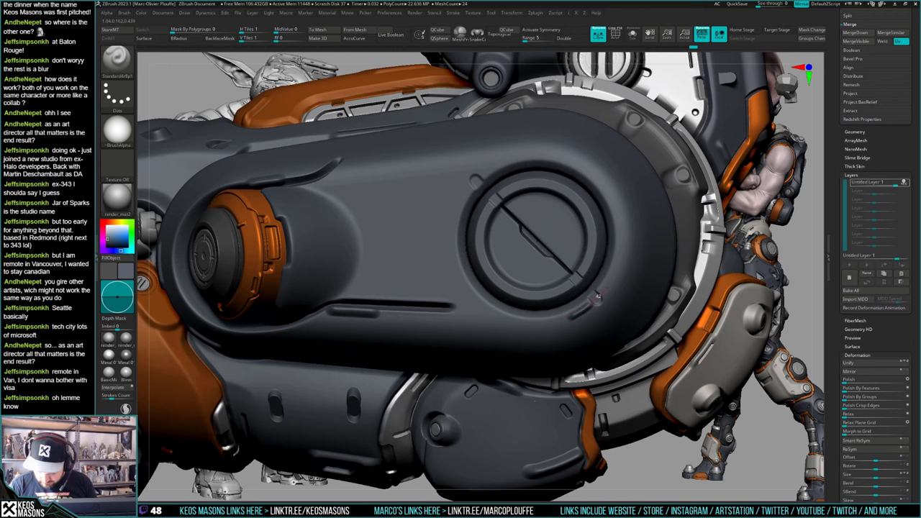
{"action": "right_click_drag", "start_coordinate": [582, 236], "coordinate": [596, 303], "text": "alt"}
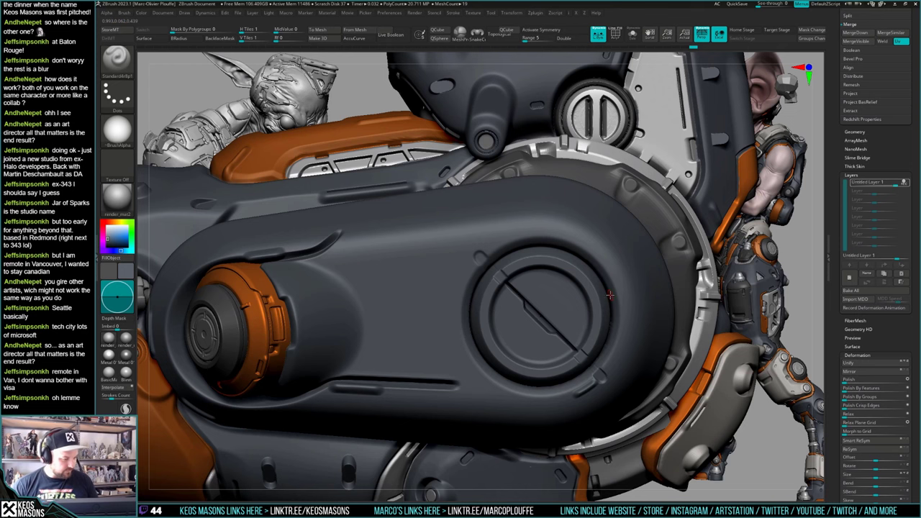
{"action": "mouse_move", "coordinate": [611, 295]}
{"action": "right_mouse_down"}
{"action": "mouse_move", "coordinate": [616, 275]}
{"action": "mouse_move", "coordinate": [620, 303]}
{"action": "right_mouse_up"}
{"action": "right_click_drag", "start_coordinate": [516, 288], "coordinate": [503, 292]}
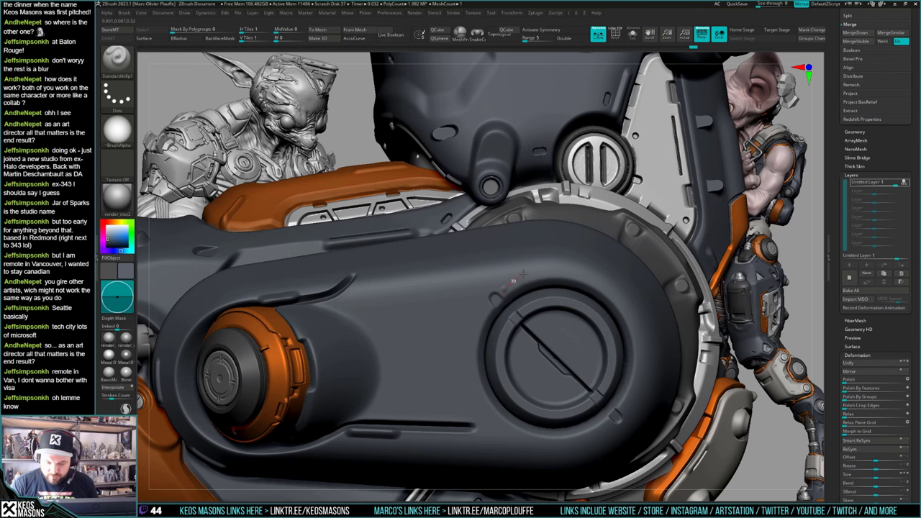
{"action": "left_click_drag", "start_coordinate": [537, 269], "coordinate": [542, 269]}
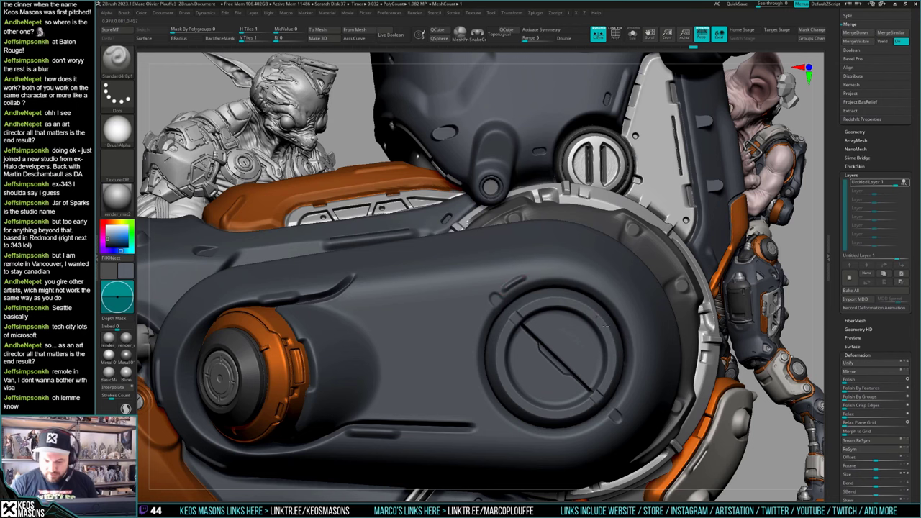
{"action": "right_click_drag", "start_coordinate": [541, 269], "coordinate": [473, 177], "text": "alt"}
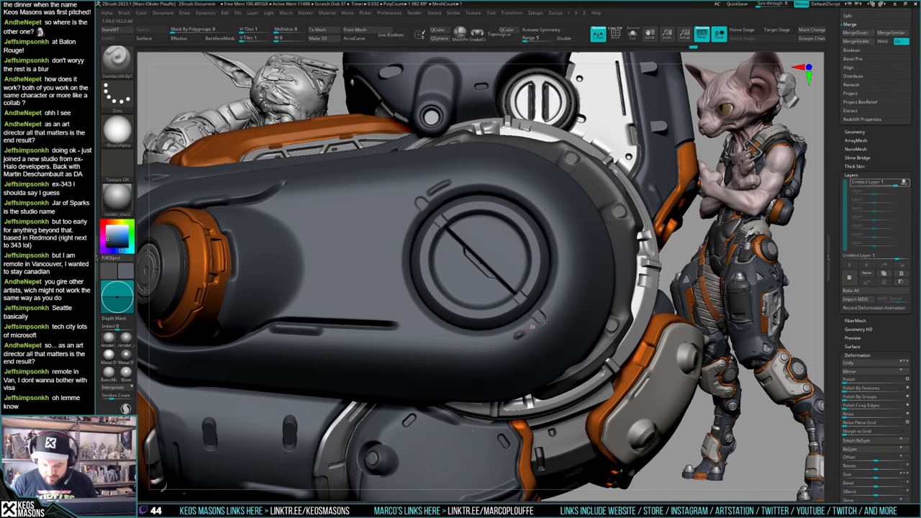
{"action": "mouse_move", "coordinate": [544, 319]}
{"action": "right_mouse_down", "text": "ctrl"}
{"action": "mouse_move", "coordinate": [547, 288]}
{"action": "mouse_move", "coordinate": [590, 309]}
{"action": "mouse_move", "coordinate": [554, 319]}
{"action": "right_mouse_up", "text": "ctrl"}
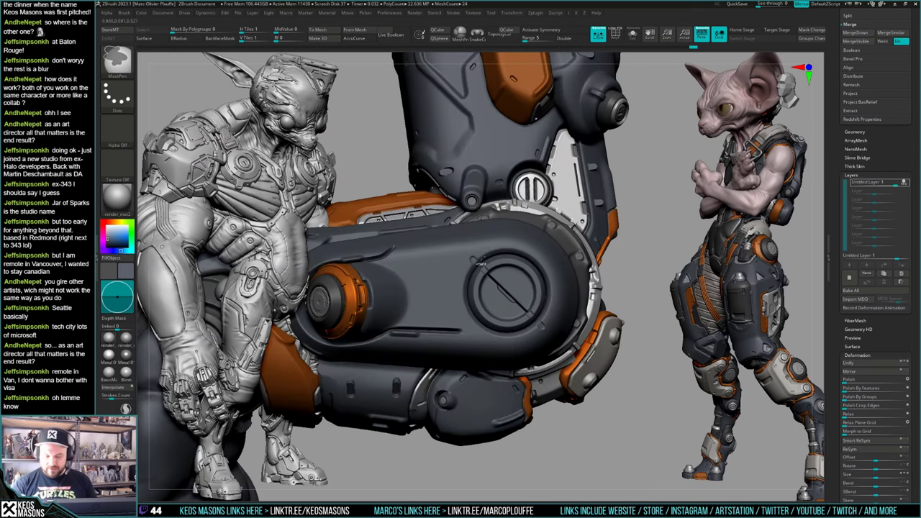
{"action": "mouse_move", "coordinate": [541, 274]}
{"action": "right_mouse_down", "text": "ctrl"}
{"action": "mouse_move", "coordinate": [518, 291]}
{"action": "mouse_move", "coordinate": [529, 321]}
{"action": "mouse_move", "coordinate": [513, 316]}
{"action": "right_mouse_up", "text": "ctrl"}
{"action": "key", "text": "space"}
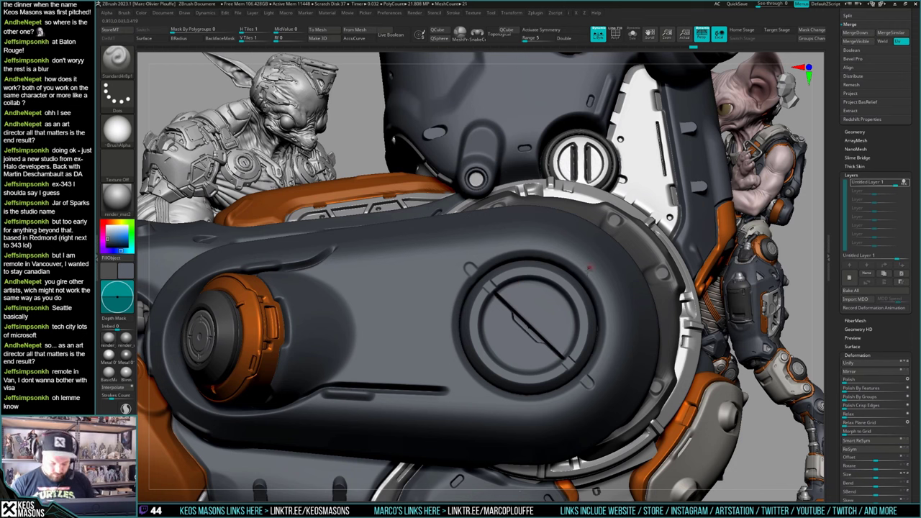
Step: Flatten the surface around the screw's ring and its slot-end notch with the TrimFront brush
{"action": "key", "text": "b"}
{"action": "key", "text": "t"}
{"action": "key", "text": "f"}
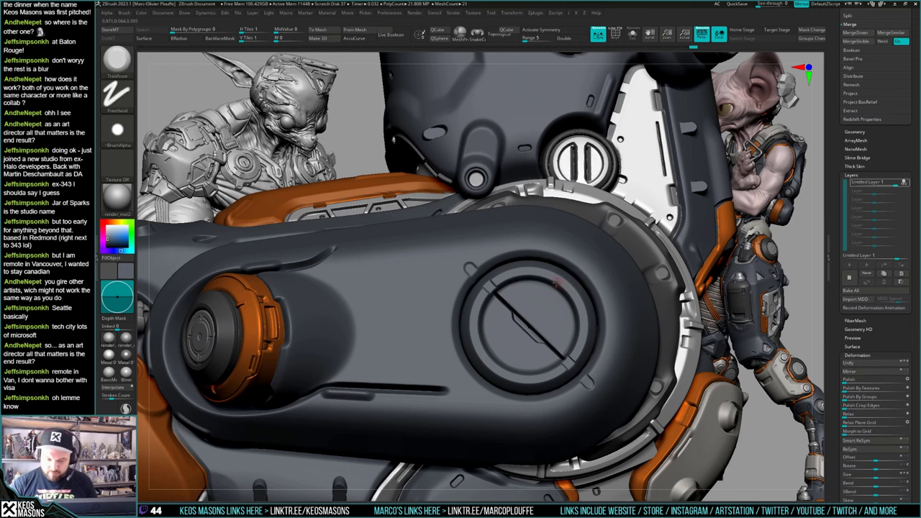
{"action": "mouse_move", "coordinate": [560, 285]}
{"action": "right_mouse_down"}
{"action": "mouse_move", "coordinate": [491, 242]}
{"action": "mouse_move", "coordinate": [491, 264]}
{"action": "mouse_move", "coordinate": [580, 295]}
{"action": "right_mouse_up"}
{"action": "key", "text": "space"}
{"action": "right_click_drag", "start_coordinate": [508, 269], "coordinate": [516, 274]}
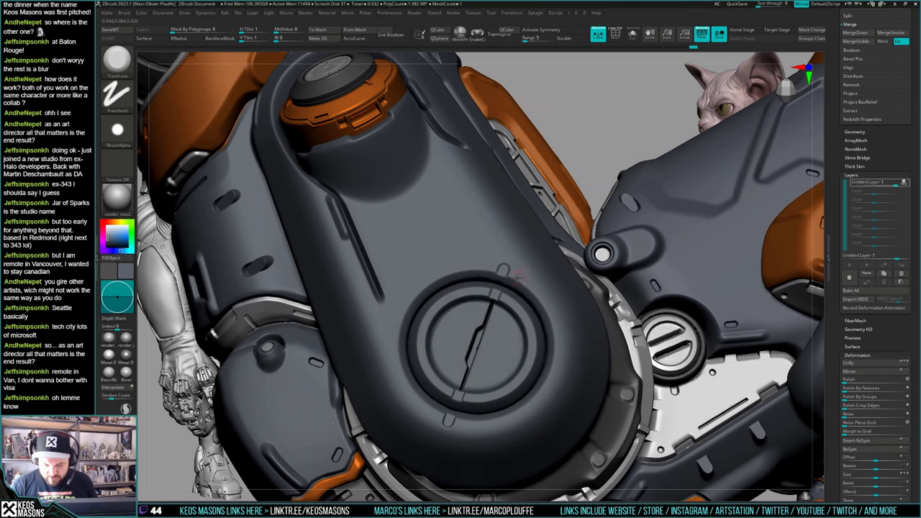
{"action": "right_click", "coordinate": [516, 278]}
{"action": "mouse_move", "coordinate": [516, 278]}
{"action": "right_mouse_down"}
{"action": "mouse_move", "coordinate": [508, 275]}
{"action": "mouse_move", "coordinate": [515, 281]}
{"action": "mouse_move", "coordinate": [541, 244]}
{"action": "mouse_move", "coordinate": [539, 342]}
{"action": "right_mouse_up"}
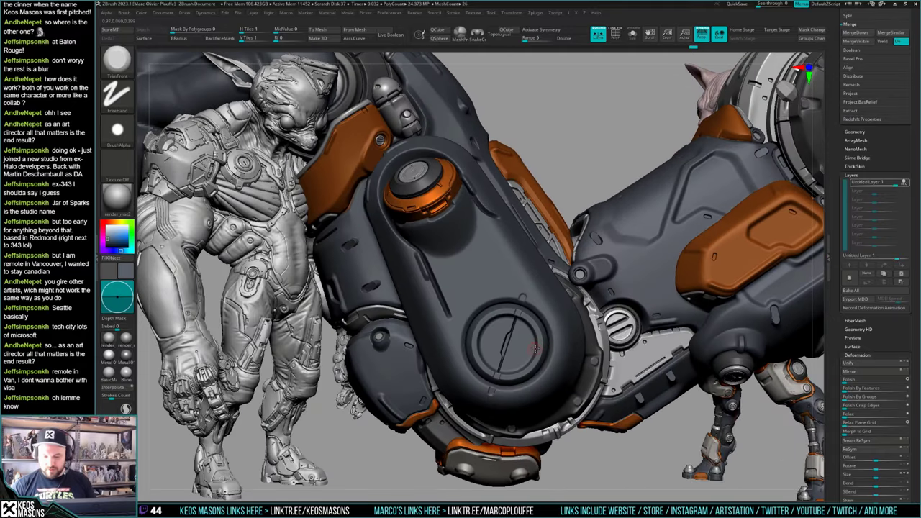
Step: Stamp the Image7 alpha as a small bracket detail over both slot-end notches outside the screw's ring
{"action": "key", "text": "space"}
{"action": "left_click", "coordinate": [532, 297]}
{"action": "right_click_drag", "start_coordinate": [527, 297], "coordinate": [533, 322], "text": "ctrl"}
{"action": "key", "text": "F4"}
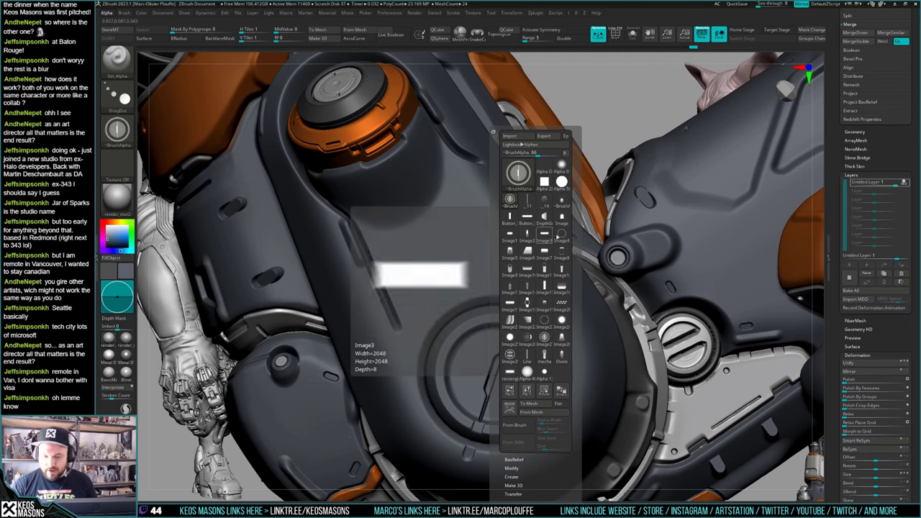
{"action": "left_click", "coordinate": [545, 250]}
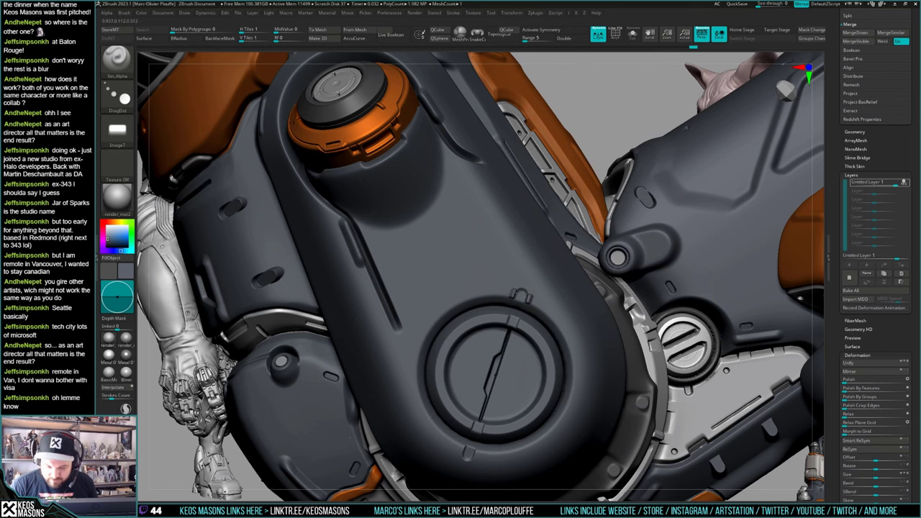
{"action": "right_click_drag", "start_coordinate": [544, 330], "coordinate": [515, 281]}
{"action": "left_click", "coordinate": [533, 286]}
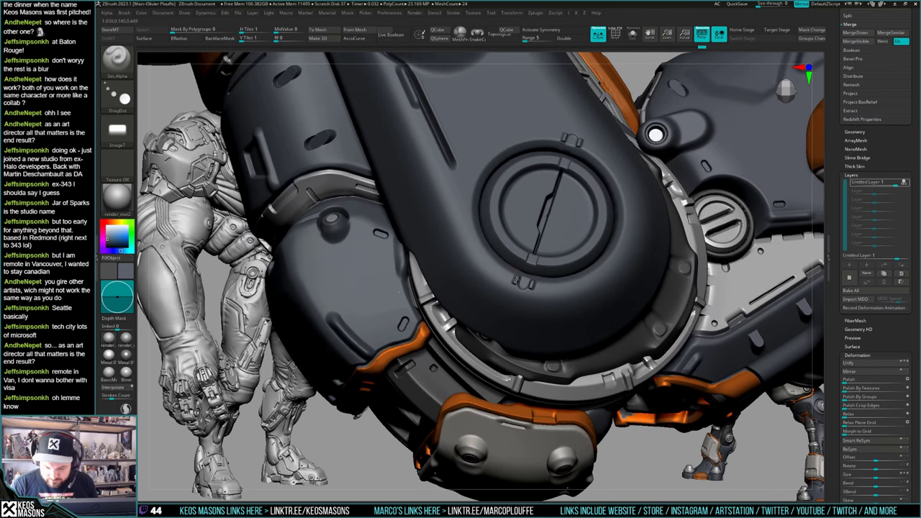
Step: Mask two diagonal strips crossing over the screw and its ring to leave open arcs between them
{"action": "right_click_drag", "start_coordinate": [538, 319], "coordinate": [557, 328], "text": "ctrl"}
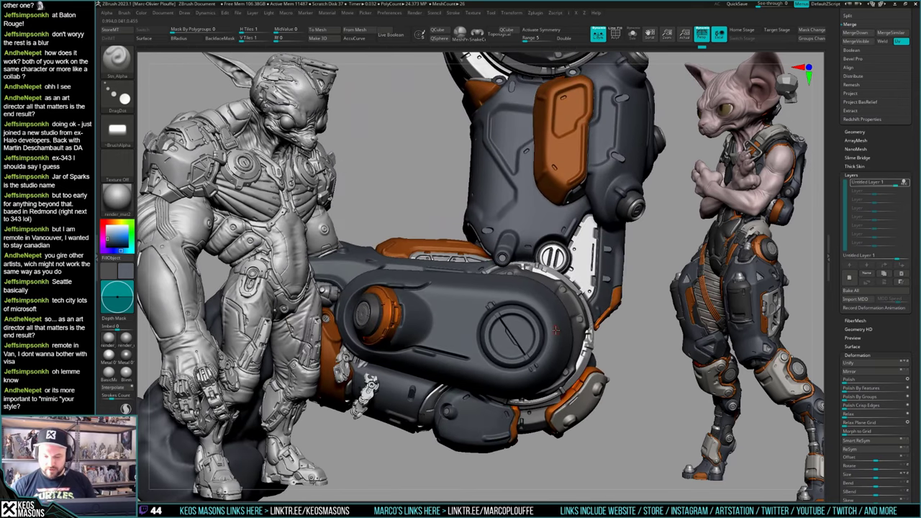
{"action": "key", "text": "space"}
{"action": "left_click", "coordinate": [547, 282]}
{"action": "right_click_drag", "start_coordinate": [547, 285], "coordinate": [544, 301], "text": "ctrl"}
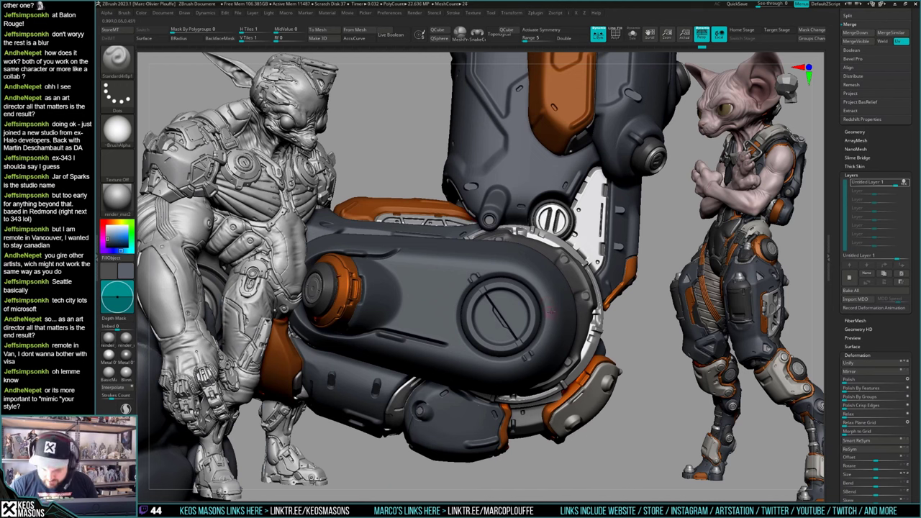
{"action": "key", "text": "space"}
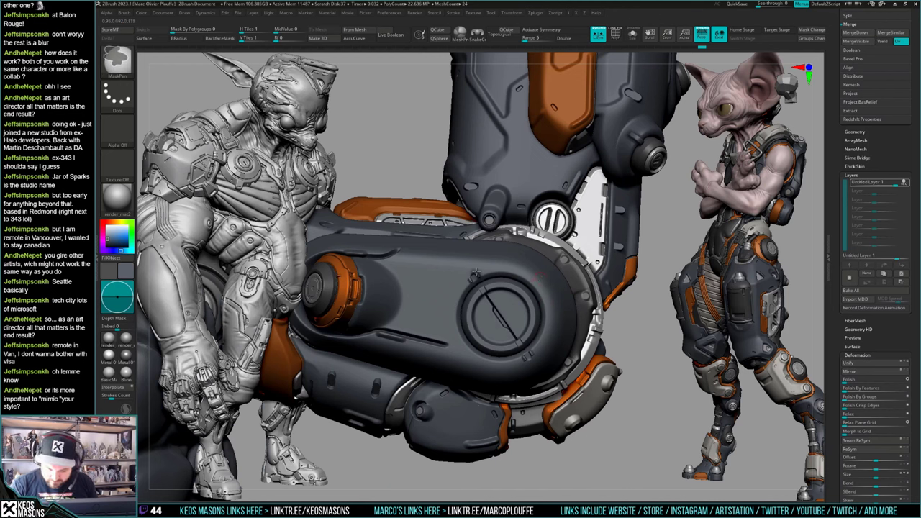
{"action": "right_click_drag", "start_coordinate": [521, 256], "coordinate": [518, 310], "text": "ctrl"}
{"action": "left_click_drag", "start_coordinate": [508, 358], "coordinate": [523, 392], "text": "ctrl"}
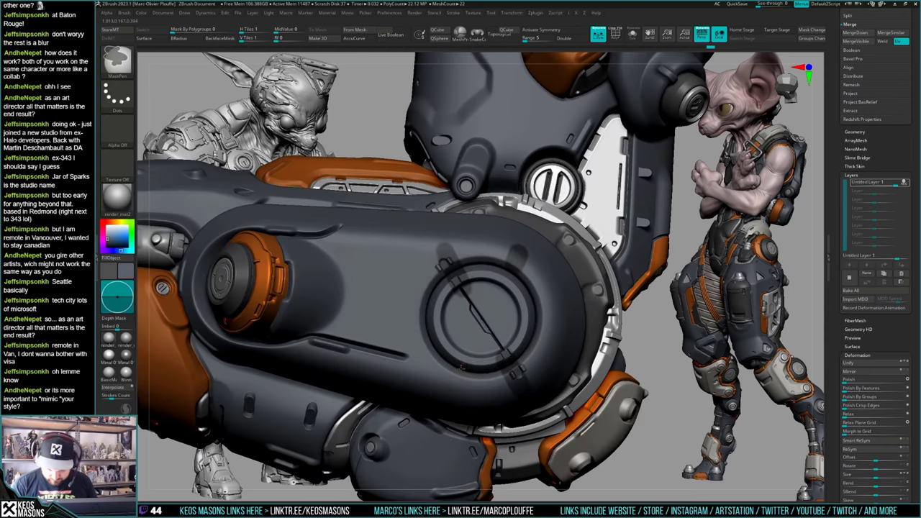
{"action": "left_click_drag", "start_coordinate": [461, 368], "coordinate": [452, 402], "text": "ctrl"}
{"action": "right_click_drag", "start_coordinate": [531, 331], "coordinate": [554, 312], "text": "alt"}
{"action": "key", "text": "ctrl+z"}
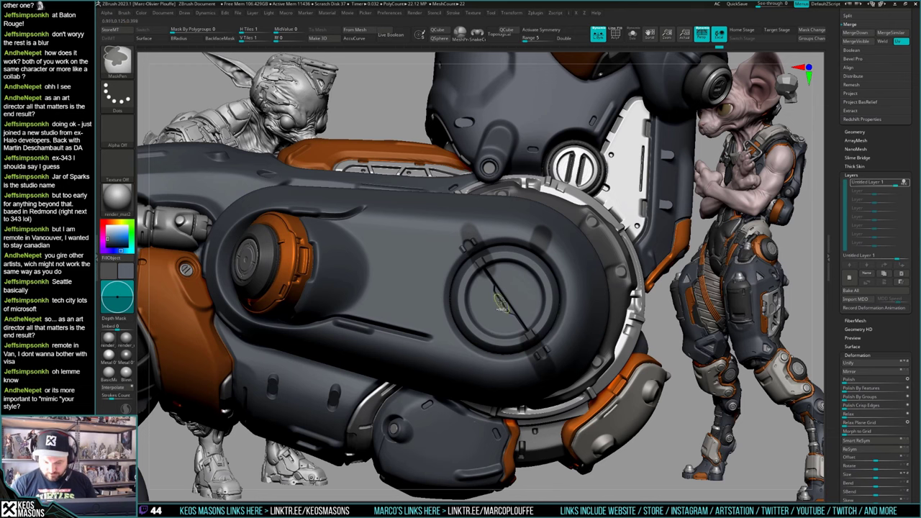
{"action": "left_click_drag", "start_coordinate": [503, 299], "coordinate": [470, 375], "text": "ctrl"}
{"action": "left_click_drag", "start_coordinate": [523, 274], "coordinate": [549, 229], "text": "ctrl"}
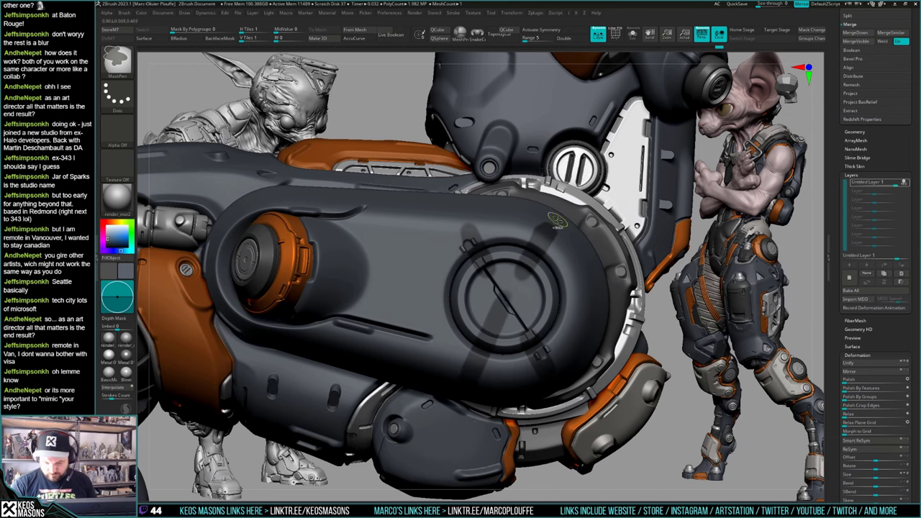
Step: Carve a curved groove outside the screw's ring between two masked strips with the Orb_Cracks brush, redoing the first attempt
{"action": "key", "text": "space"}
{"action": "left_click", "coordinate": [590, 284]}
{"action": "mouse_move", "coordinate": [584, 279]}
{"action": "right_mouse_down"}
{"action": "mouse_move", "coordinate": [540, 270]}
{"action": "mouse_move", "coordinate": [604, 248]}
{"action": "mouse_move", "coordinate": [640, 216]}
{"action": "mouse_move", "coordinate": [540, 286]}
{"action": "right_mouse_up"}
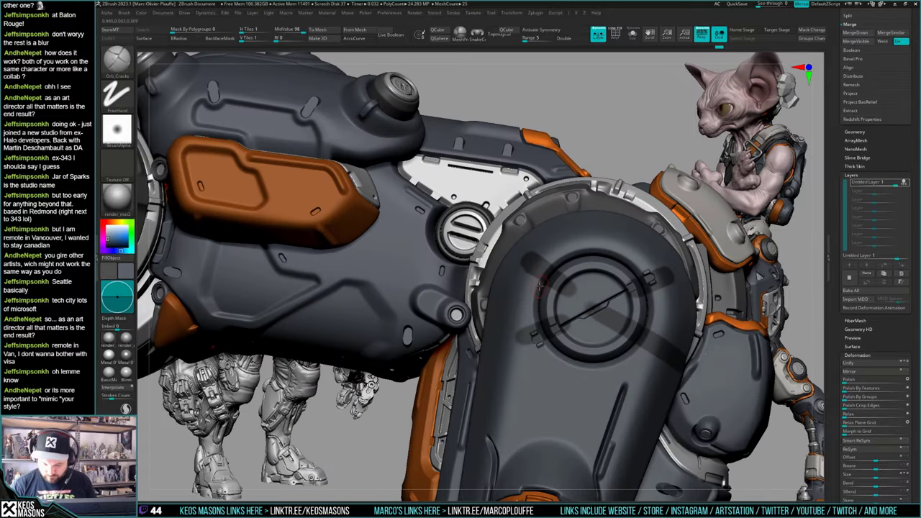
{"action": "left_click_drag", "start_coordinate": [543, 280], "coordinate": [534, 328]}
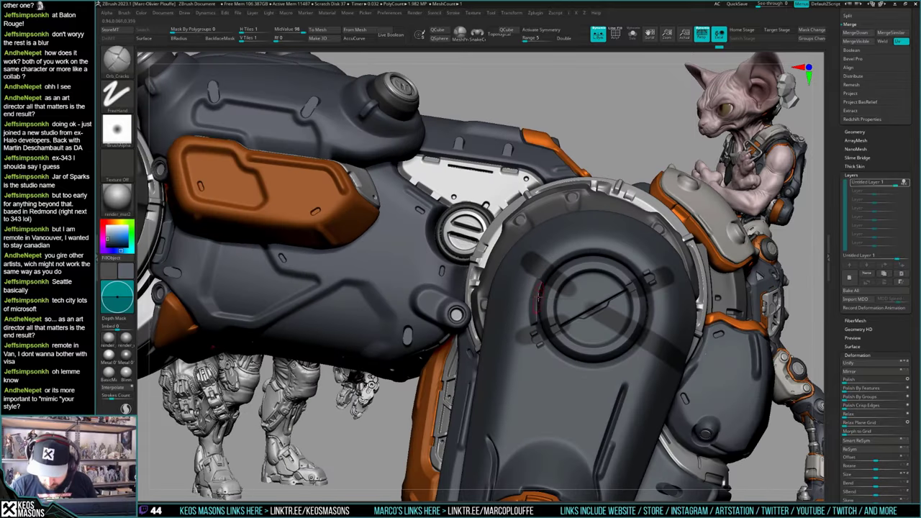
{"action": "key", "text": "ctrl+z"}
{"action": "key", "text": "space"}
{"action": "mouse_move", "coordinate": [559, 286]}
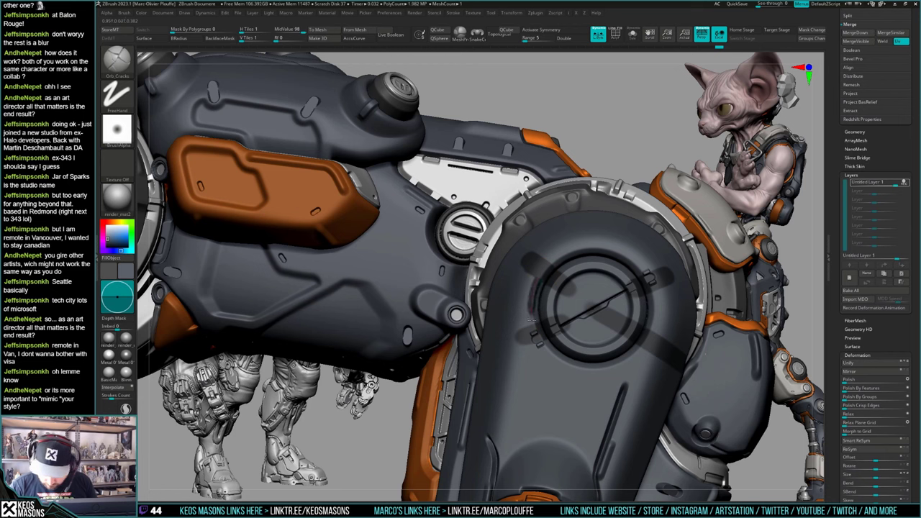
{"action": "right_click_drag", "start_coordinate": [536, 301], "coordinate": [546, 281]}
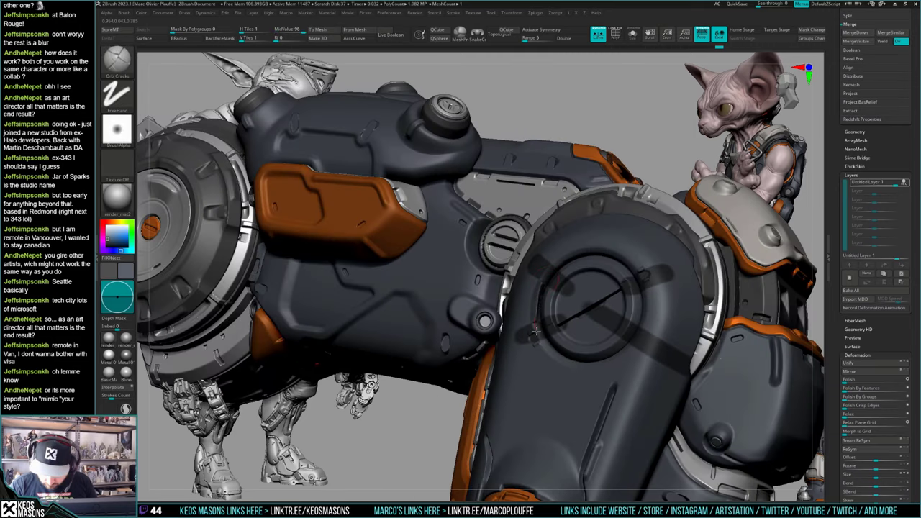
{"action": "right_click_drag", "start_coordinate": [543, 324], "coordinate": [539, 275]}
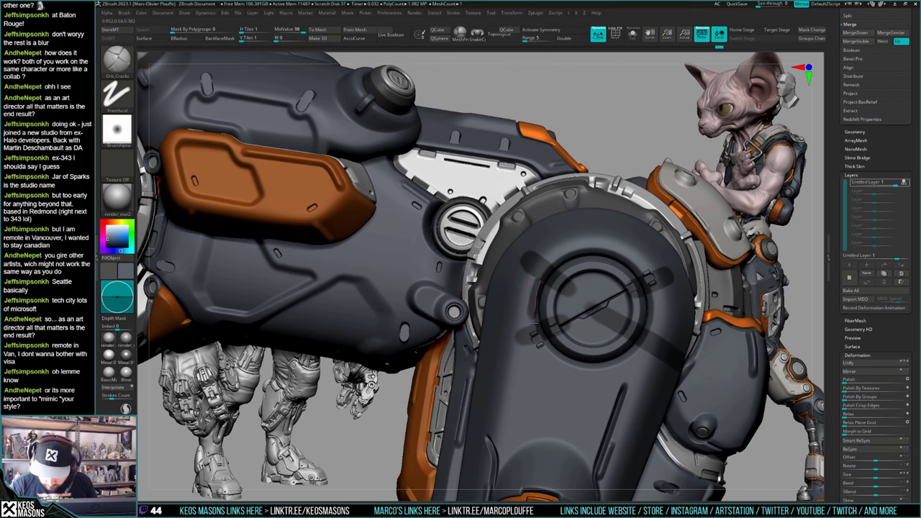
{"action": "right_click_drag", "start_coordinate": [572, 302], "coordinate": [540, 276]}
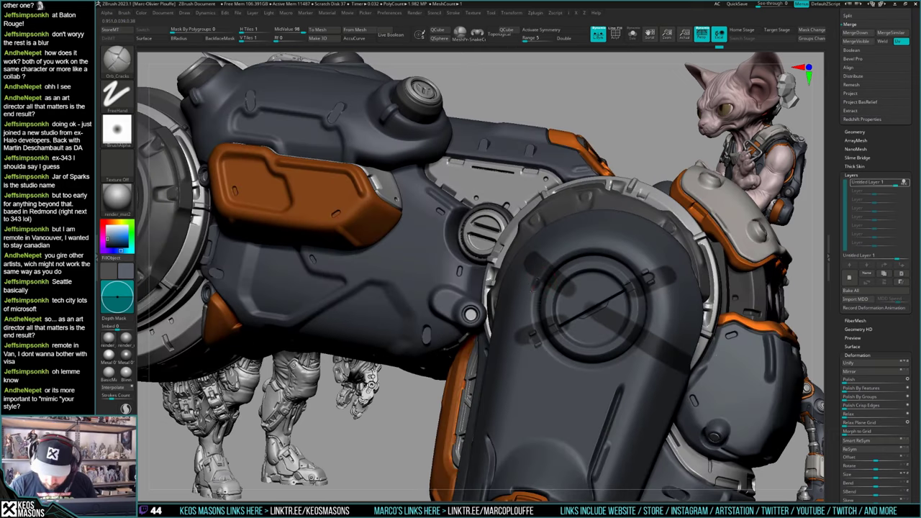
{"action": "key", "text": "ctrl"}
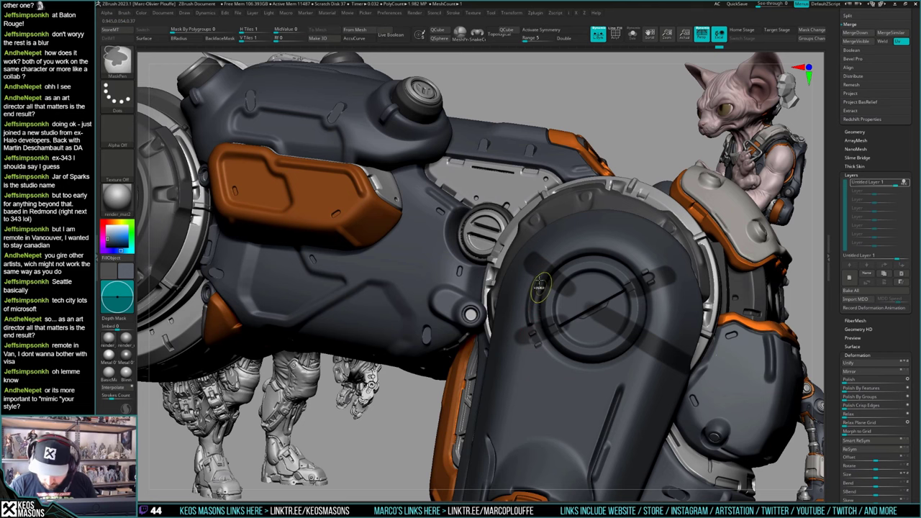
{"action": "left_click_drag", "start_coordinate": [533, 287], "coordinate": [539, 341]}
{"action": "right_click_drag", "start_coordinate": [540, 338], "coordinate": [668, 250]}
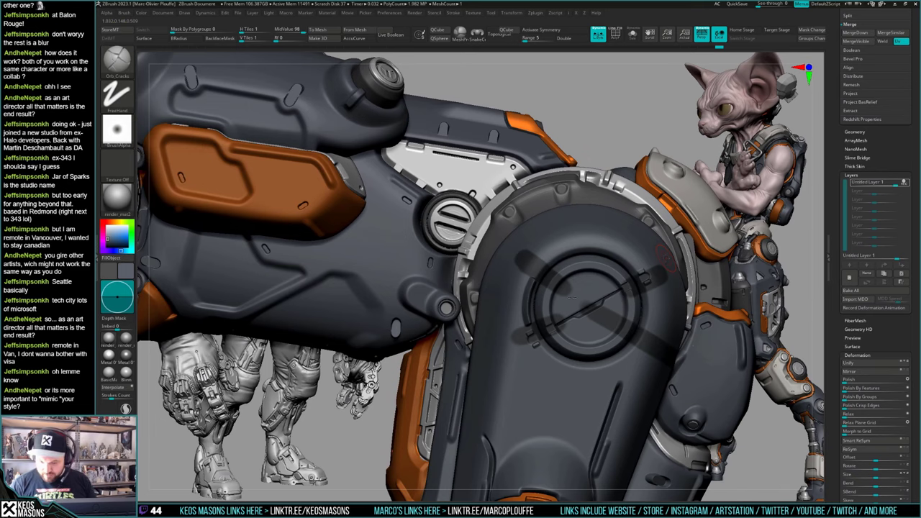
Step: Carve a matching curved groove on the opposite side of the screw's ring between the masked strips and smooth it
{"action": "right_click_drag", "start_coordinate": [572, 297], "coordinate": [536, 276]}
{"action": "right_click_drag", "start_coordinate": [529, 316], "coordinate": [596, 315]}
{"action": "left_click_drag", "start_coordinate": [590, 303], "coordinate": [589, 351]}
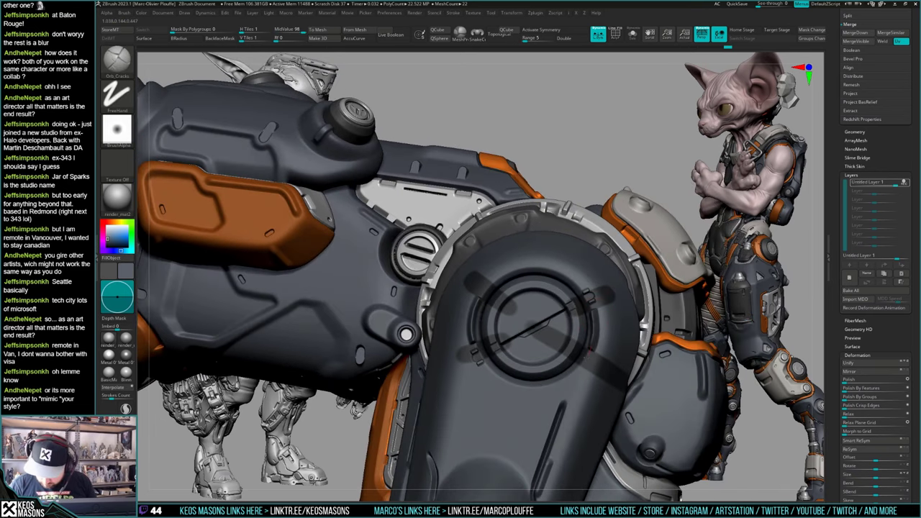
{"action": "right_click_drag", "start_coordinate": [570, 309], "coordinate": [596, 314]}
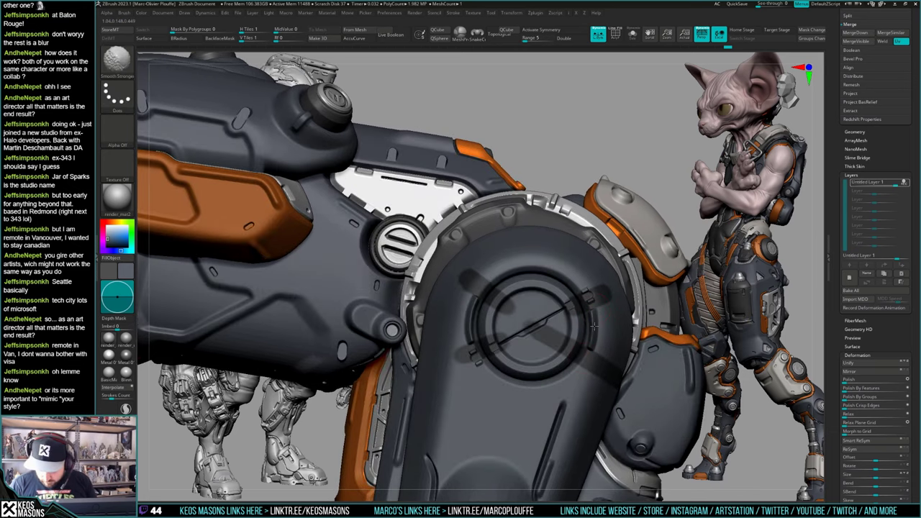
Step: Clear the mask from the forearm piece and check the new grooves on the whole arm, toggling the polyframe display
{"action": "right_click_drag", "start_coordinate": [596, 325], "coordinate": [654, 253], "text": "ctrl"}
{"action": "left_click_drag", "start_coordinate": [653, 253], "coordinate": [650, 265], "text": "ctrl"}
{"action": "right_click_drag", "start_coordinate": [649, 265], "coordinate": [656, 241], "text": "ctrl"}
{"action": "right_click_drag", "start_coordinate": [656, 241], "coordinate": [619, 324]}
{"action": "key", "text": "shift+f"}
{"action": "key", "text": "shift+f"}
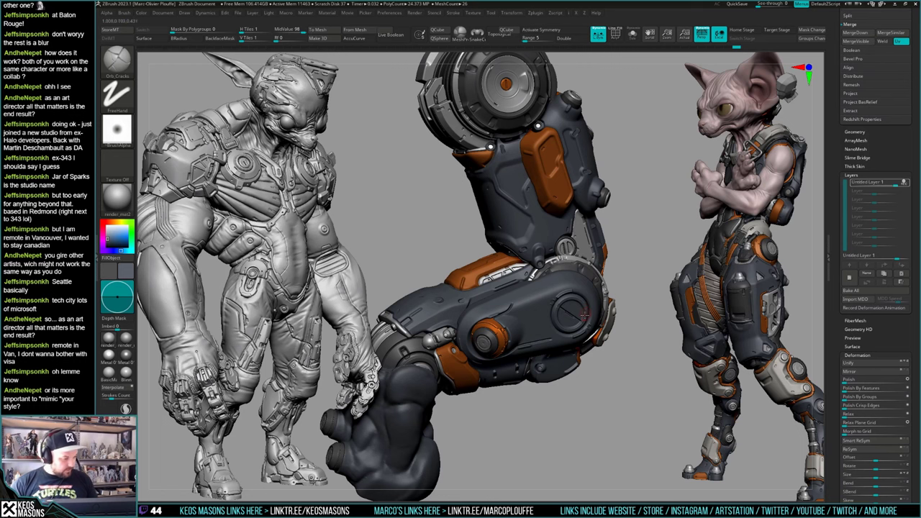
Step: Carve a short diagonal groove with the Orb_Cracks brush, linking the long lower crease to the screw's ring, redoing strokes as needed
{"action": "right_click_drag", "start_coordinate": [583, 324], "coordinate": [554, 302]}
{"action": "key", "text": "space"}
{"action": "left_click_drag", "start_coordinate": [568, 287], "coordinate": [556, 289]}
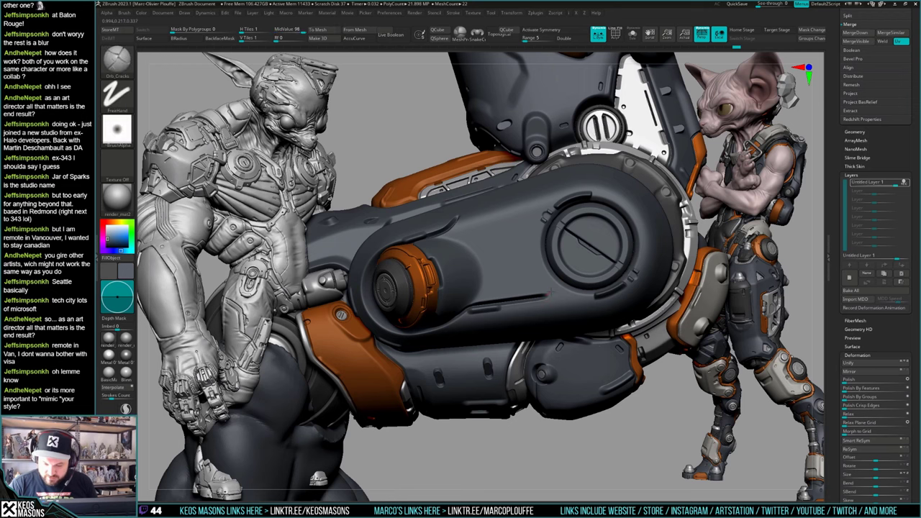
{"action": "key", "text": "ctrl+z"}
{"action": "mouse_move", "coordinate": [563, 278]}
{"action": "right_mouse_down"}
{"action": "mouse_move", "coordinate": [579, 270]}
{"action": "mouse_move", "coordinate": [554, 291]}
{"action": "right_mouse_up"}
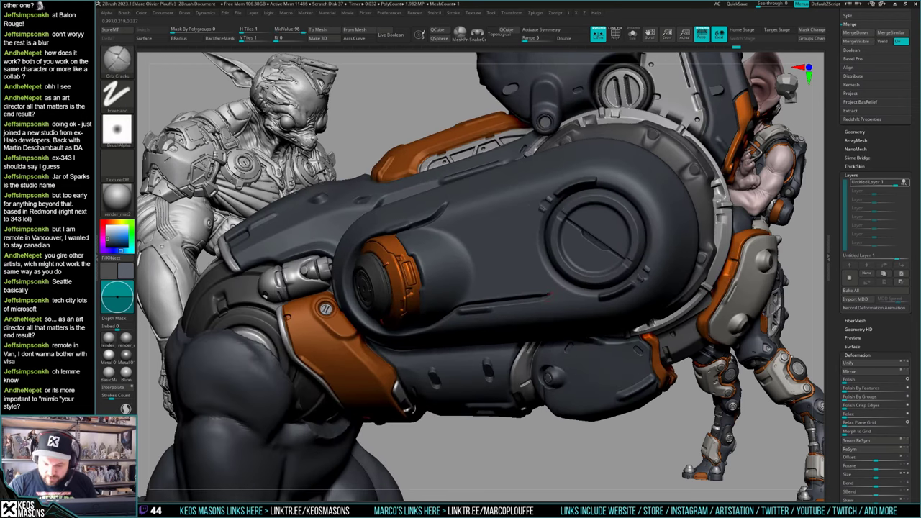
{"action": "left_click_drag", "start_coordinate": [566, 274], "coordinate": [570, 270]}
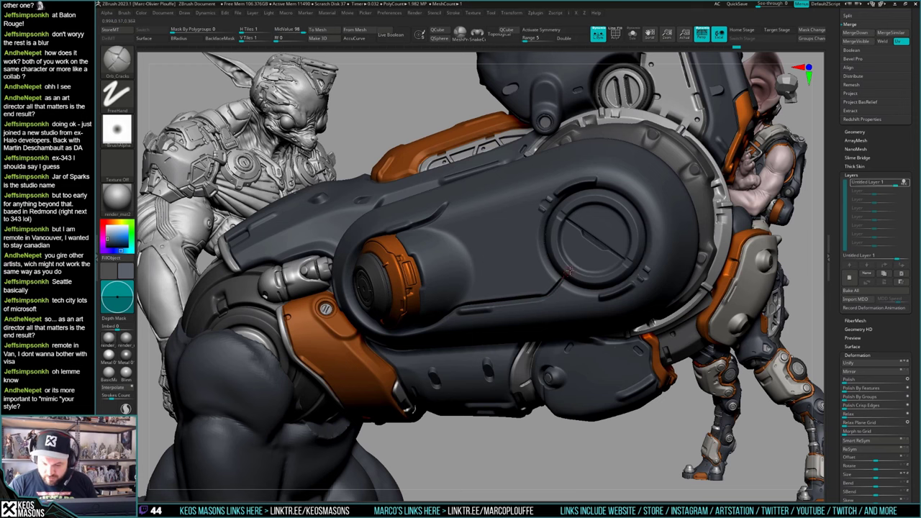
{"action": "right_click_drag", "start_coordinate": [570, 269], "coordinate": [572, 244]}
{"action": "key", "text": "ctrl+z"}
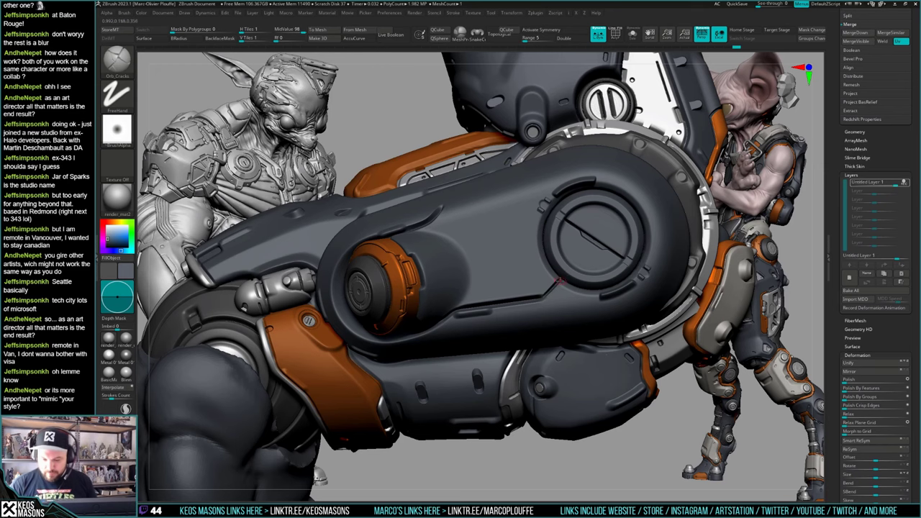
{"action": "key", "text": "ctrl+z"}
{"action": "mouse_move", "coordinate": [560, 281]}
{"action": "right_mouse_down"}
{"action": "mouse_move", "coordinate": [535, 336]}
{"action": "mouse_move", "coordinate": [554, 283]}
{"action": "right_mouse_up"}
{"action": "right_click", "coordinate": [534, 336]}
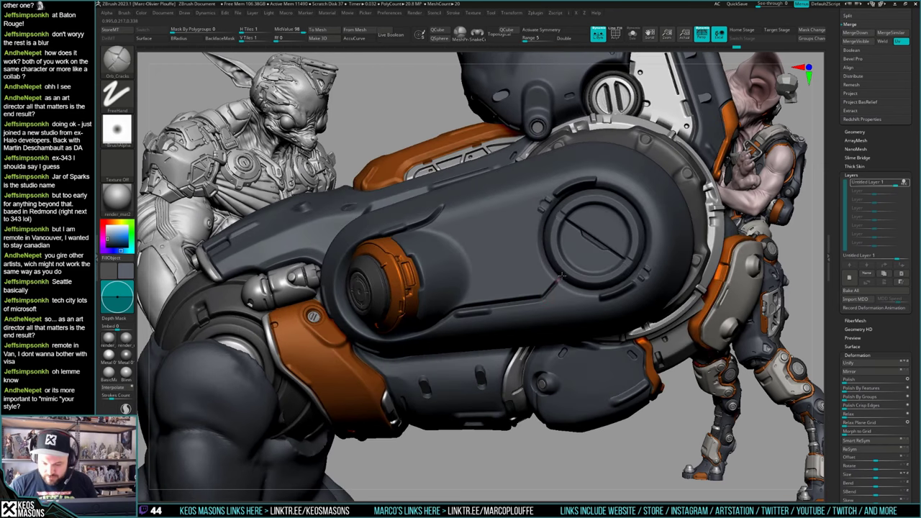
Step: Try to flatten the surface at the bend of the new groove below the screw's ring with the Planar brush
{"action": "mouse_move", "coordinate": [574, 297]}
{"action": "right_mouse_down", "text": "ctrl"}
{"action": "mouse_move", "coordinate": [554, 353]}
{"action": "mouse_move", "coordinate": [566, 297]}
{"action": "mouse_move", "coordinate": [520, 322]}
{"action": "mouse_move", "coordinate": [572, 307]}
{"action": "mouse_move", "coordinate": [571, 287]}
{"action": "mouse_move", "coordinate": [577, 302]}
{"action": "mouse_move", "coordinate": [605, 295]}
{"action": "mouse_move", "coordinate": [592, 281]}
{"action": "mouse_move", "coordinate": [609, 283]}
{"action": "mouse_move", "coordinate": [587, 302]}
{"action": "mouse_move", "coordinate": [582, 260]}
{"action": "right_mouse_up", "text": "ctrl"}
{"action": "key", "text": "space"}
{"action": "left_click", "coordinate": [600, 291]}
{"action": "key", "text": "space"}
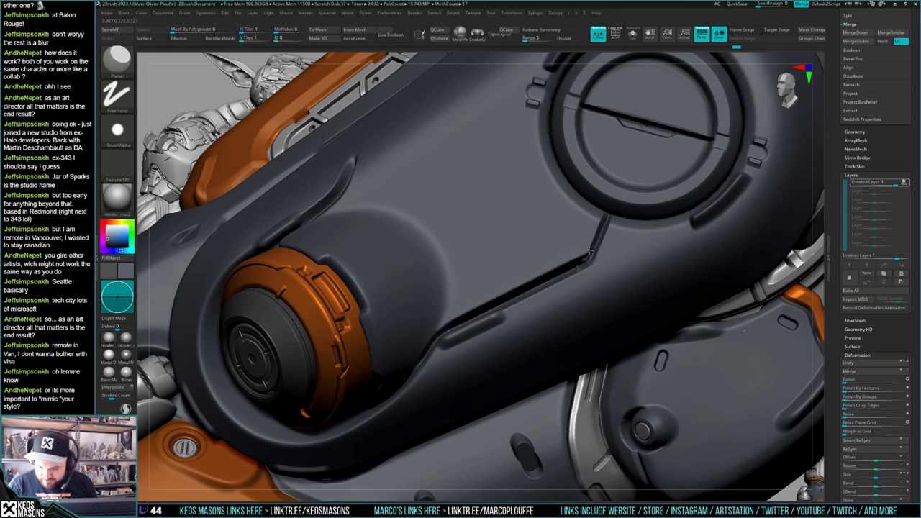
{"action": "key", "text": "ctrl+z"}
{"action": "key", "text": "space"}
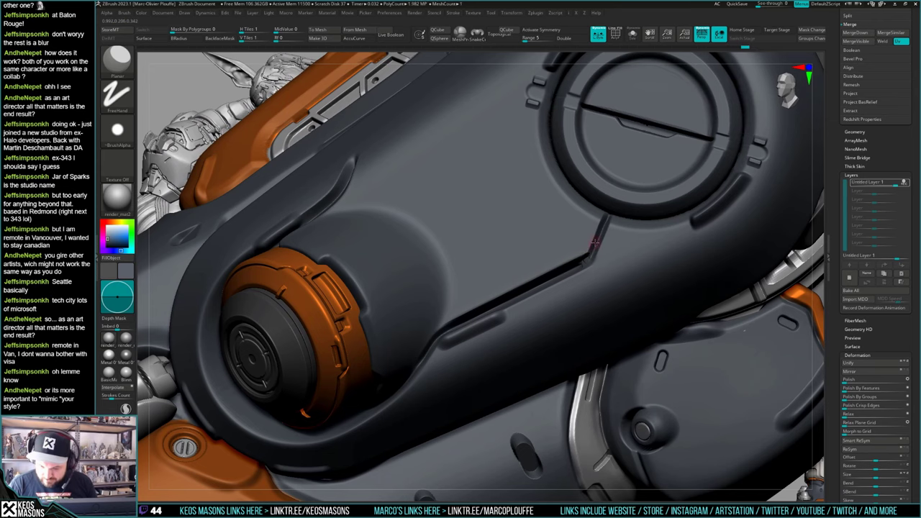
Step: Polish the edges at the bend of the new groove below the screw's ring with the hPolish brush
{"action": "mouse_move", "coordinate": [597, 237]}
{"action": "right_mouse_down"}
{"action": "mouse_move", "coordinate": [652, 241]}
{"action": "mouse_move", "coordinate": [588, 245]}
{"action": "mouse_move", "coordinate": [594, 264]}
{"action": "right_mouse_up"}
{"action": "key", "text": "space"}
{"action": "left_click", "coordinate": [592, 272]}
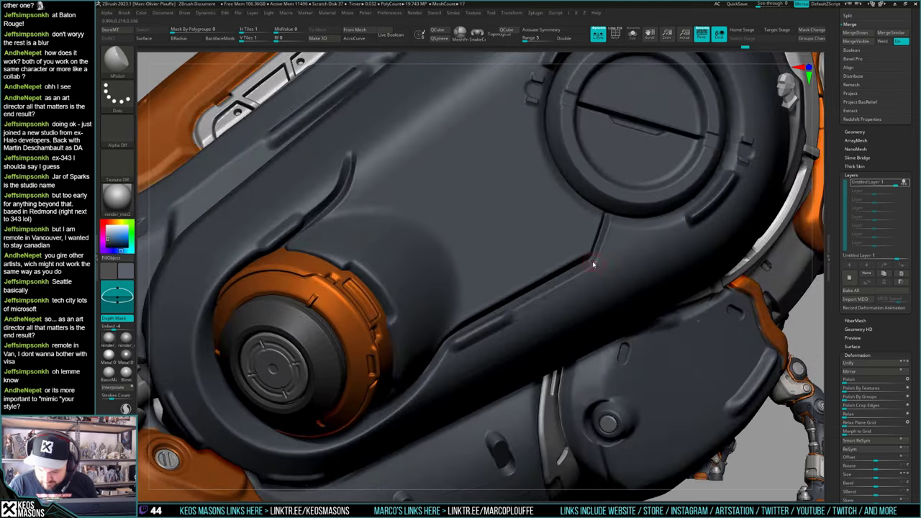
Step: Polish the corner and short upper segment of the panel line below the round cap on the forearm shell with hPolish
{"action": "left_click_drag", "start_coordinate": [597, 252], "coordinate": [594, 257]}
{"action": "right_click_drag", "start_coordinate": [594, 257], "coordinate": [595, 254]}
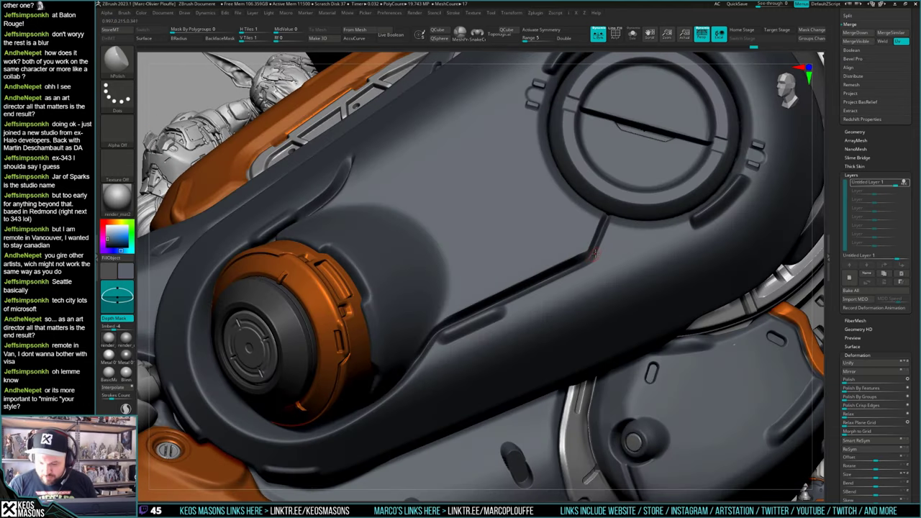
{"action": "left_click_drag", "start_coordinate": [596, 251], "coordinate": [591, 255]}
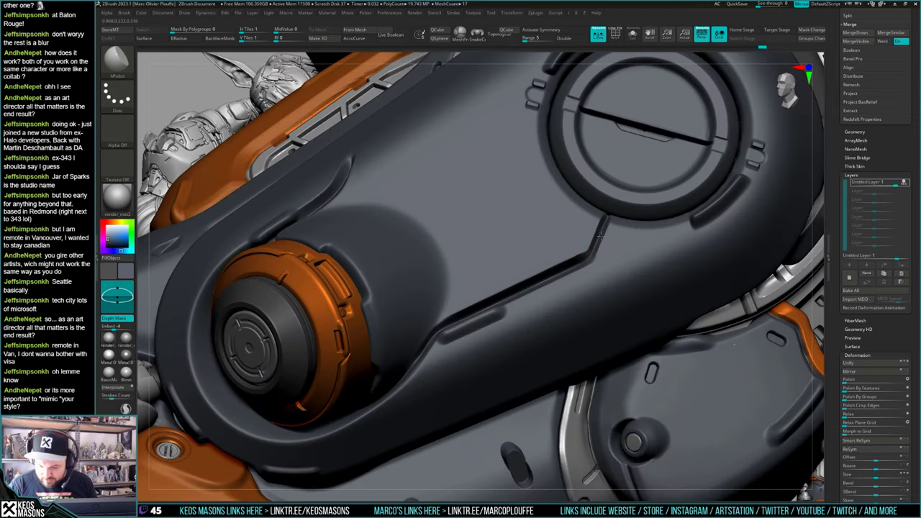
{"action": "right_click_drag", "start_coordinate": [592, 255], "coordinate": [593, 249]}
{"action": "left_click_drag", "start_coordinate": [594, 250], "coordinate": [597, 232]}
{"action": "mouse_move", "coordinate": [594, 260]}
{"action": "right_mouse_down", "text": "ctrl"}
{"action": "mouse_move", "coordinate": [606, 249]}
{"action": "mouse_move", "coordinate": [600, 302]}
{"action": "right_mouse_up", "text": "ctrl"}
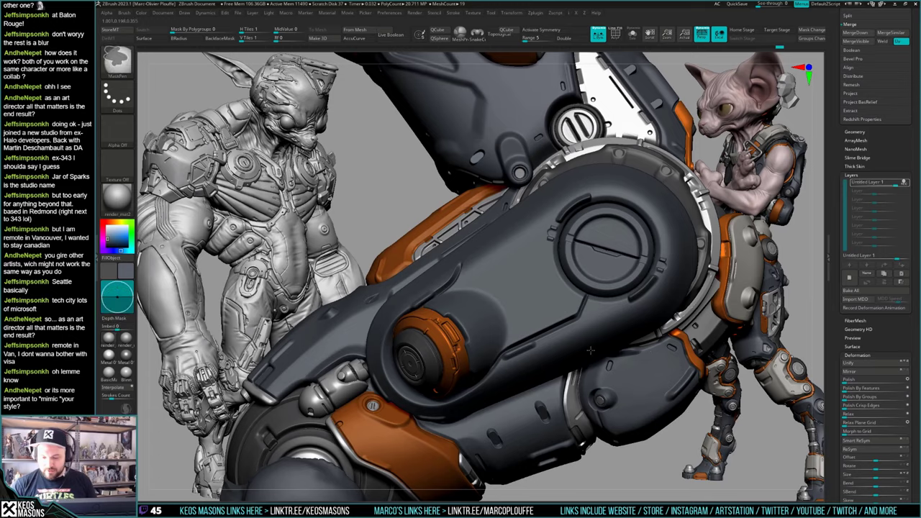
{"action": "right_click_drag", "start_coordinate": [595, 312], "coordinate": [583, 313], "text": "ctrl"}
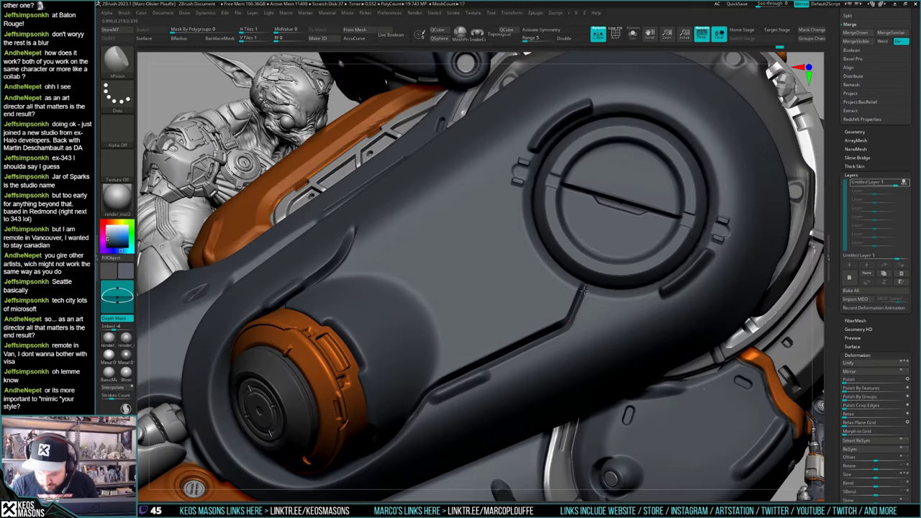
{"action": "scroll", "coordinate": [584, 289], "scroll_direction": "down", "scroll_amount": 3}
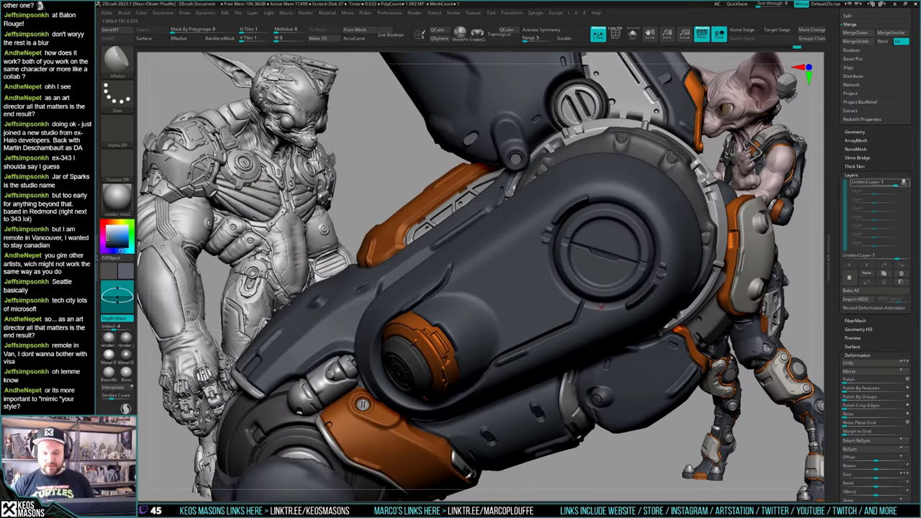
{"action": "mouse_move", "coordinate": [602, 307]}
{"action": "right_mouse_down"}
{"action": "mouse_move", "coordinate": [595, 291]}
{"action": "mouse_move", "coordinate": [593, 304]}
{"action": "right_mouse_up"}
{"action": "right_click_drag", "start_coordinate": [593, 304], "coordinate": [600, 312]}
Step: Set up the Standard brush for painting in light grey with a metal material
{"action": "key", "text": "space"}
{"action": "left_click", "coordinate": [593, 315]}
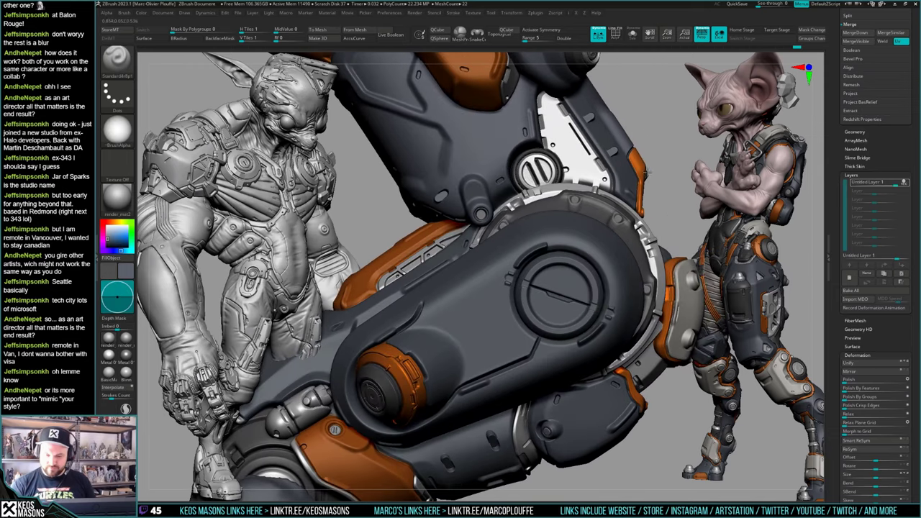
{"action": "key", "text": "space"}
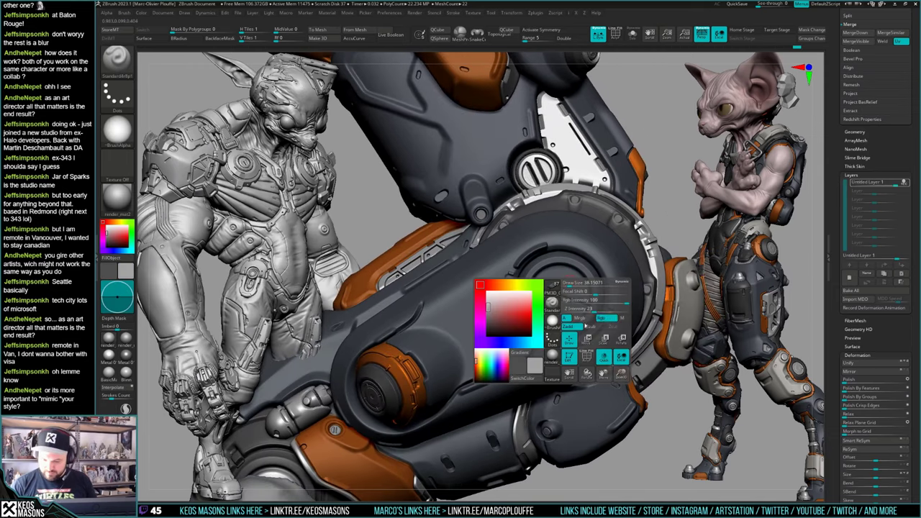
{"action": "left_click", "coordinate": [581, 326]}
{"action": "left_click", "coordinate": [108, 353]}
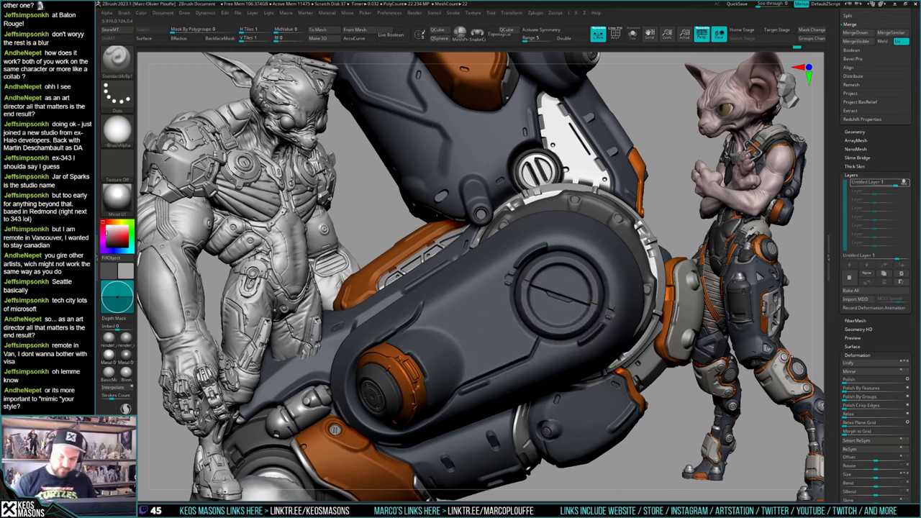
{"action": "key", "text": "d"}
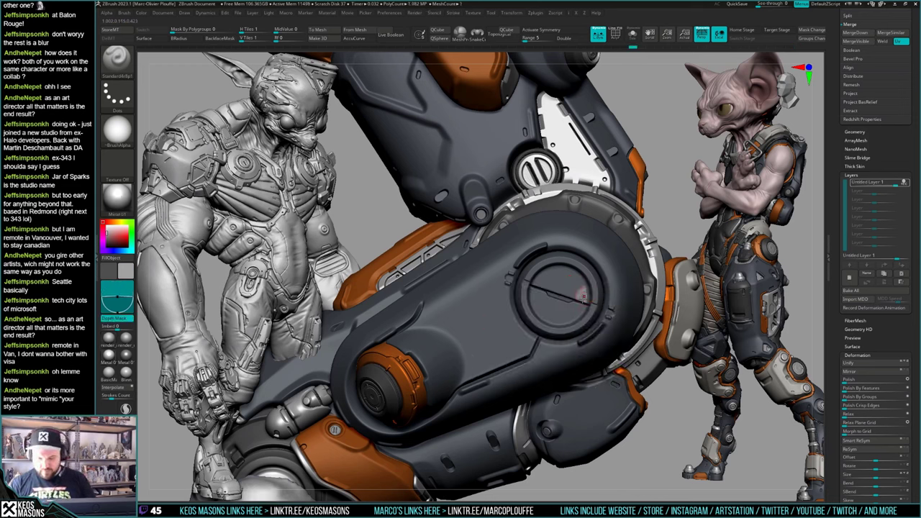
{"action": "left_click_drag", "start_coordinate": [583, 295], "coordinate": [549, 306]}
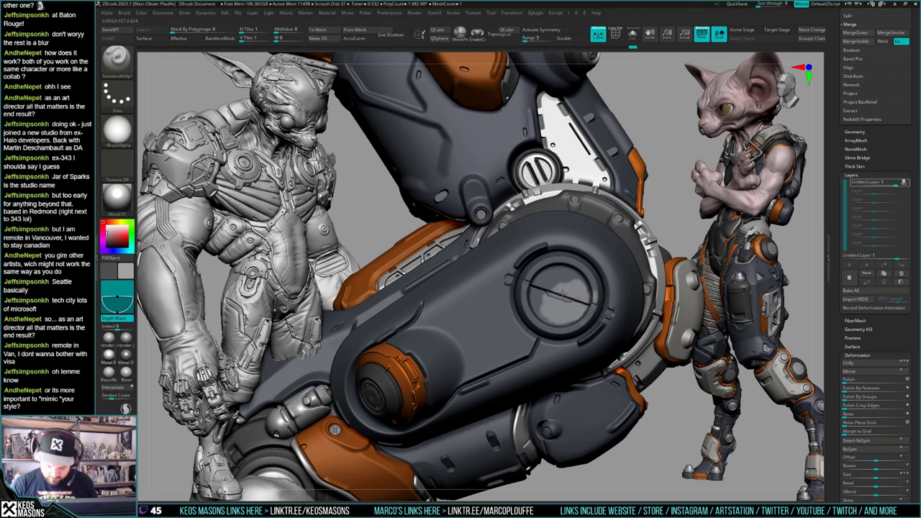
{"action": "left_click", "coordinate": [117, 318]}
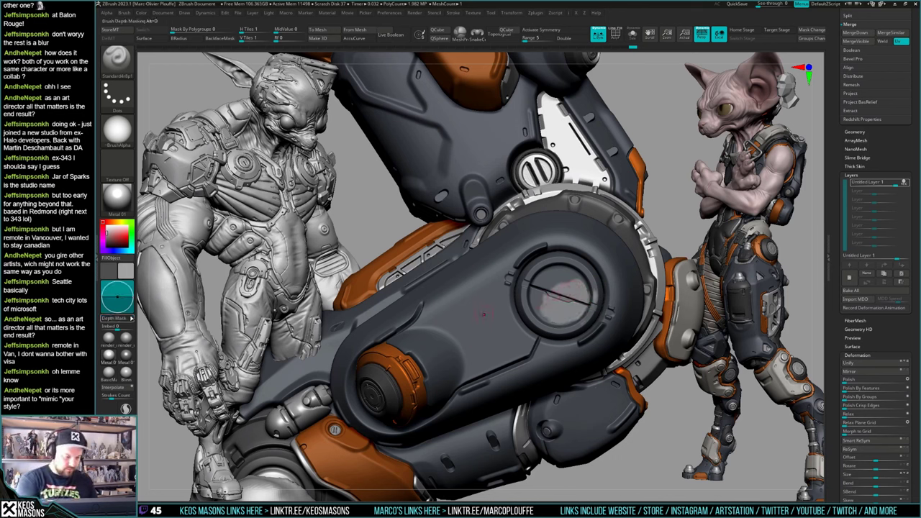
{"action": "mouse_move", "coordinate": [558, 296]}
{"action": "left_mouse_down"}
{"action": "mouse_move", "coordinate": [540, 290]}
{"action": "mouse_move", "coordinate": [572, 296]}
{"action": "mouse_move", "coordinate": [561, 300]}
{"action": "mouse_move", "coordinate": [570, 291]}
{"action": "left_mouse_up"}
{"action": "mouse_move", "coordinate": [572, 288]}
{"action": "right_mouse_down"}
{"action": "mouse_move", "coordinate": [579, 281]}
{"action": "mouse_move", "coordinate": [568, 310]}
{"action": "right_mouse_up"}
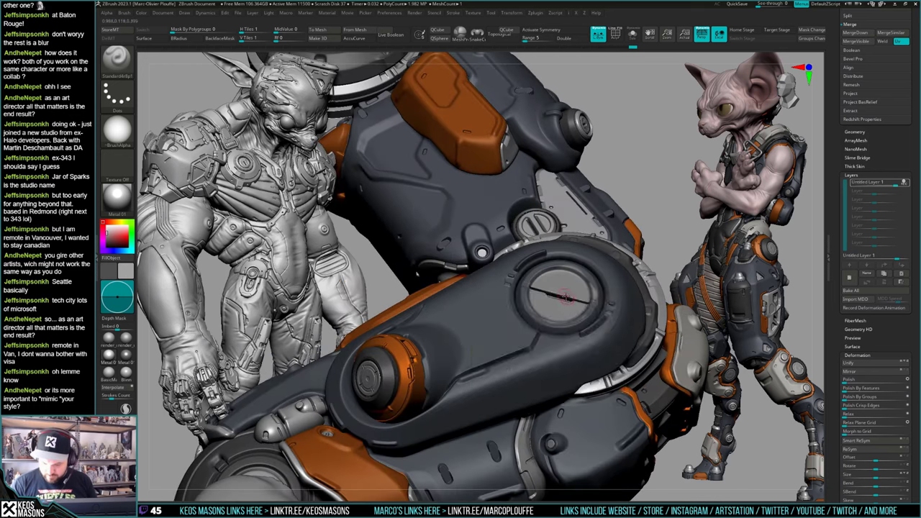
{"action": "key", "text": "space"}
{"action": "left_click", "coordinate": [583, 330]}
{"action": "right_click_drag", "start_coordinate": [635, 279], "coordinate": [645, 302]}
{"action": "key", "text": "ctrl+z"}
{"action": "key", "text": "ctrl+z"}
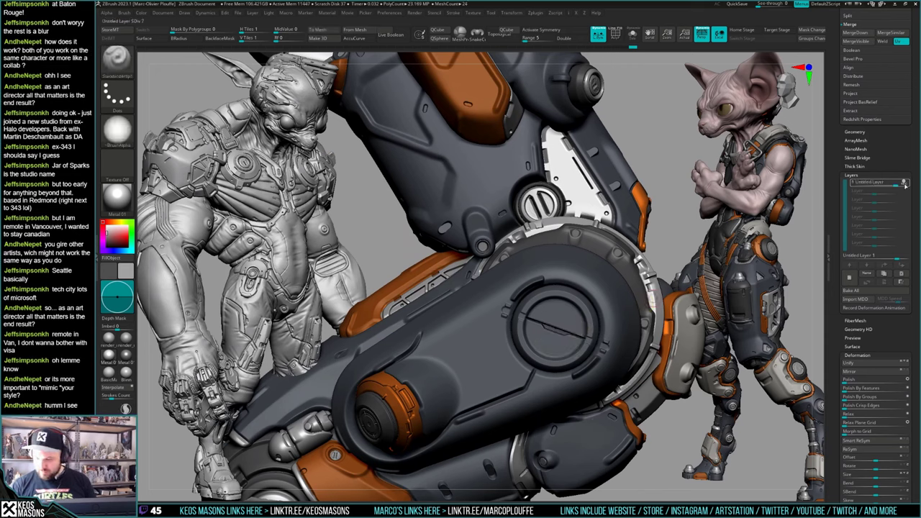
Step: Store a morph target of the forearm shell with its layer hidden, and bake the layer after showing it again
{"action": "left_click", "coordinate": [904, 182]}
{"action": "left_click", "coordinate": [905, 182]}
{"action": "left_click", "coordinate": [113, 31]}
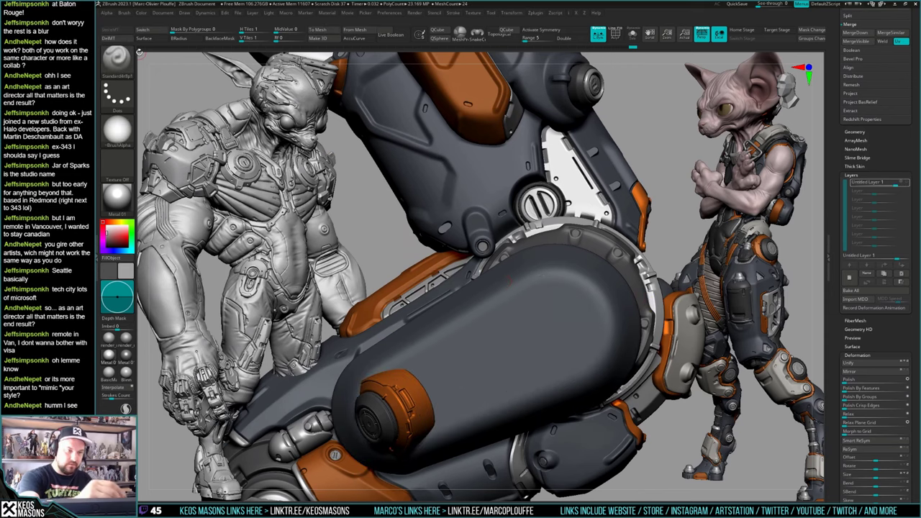
{"action": "left_click", "coordinate": [905, 182]}
{"action": "left_click", "coordinate": [867, 291]}
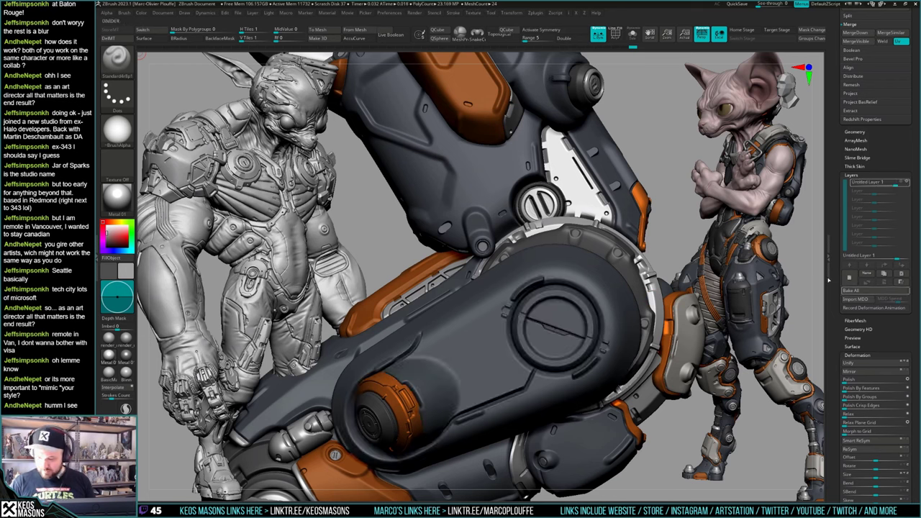
Step: Paint the face and rim of the forearm shell's round cap in light grey metal
{"action": "mouse_move", "coordinate": [563, 334]}
{"action": "left_mouse_down"}
{"action": "mouse_move", "coordinate": [544, 329]}
{"action": "mouse_move", "coordinate": [566, 317]}
{"action": "mouse_move", "coordinate": [585, 345]}
{"action": "mouse_move", "coordinate": [578, 302]}
{"action": "mouse_move", "coordinate": [540, 296]}
{"action": "mouse_move", "coordinate": [525, 337]}
{"action": "mouse_move", "coordinate": [553, 362]}
{"action": "left_mouse_up"}
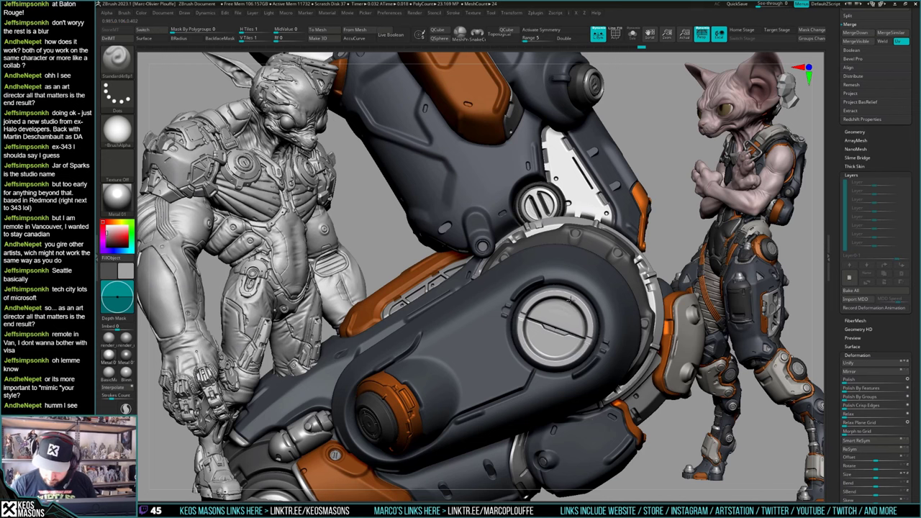
{"action": "left_click_drag", "start_coordinate": [572, 300], "coordinate": [572, 311]}
{"action": "key", "text": "d"}
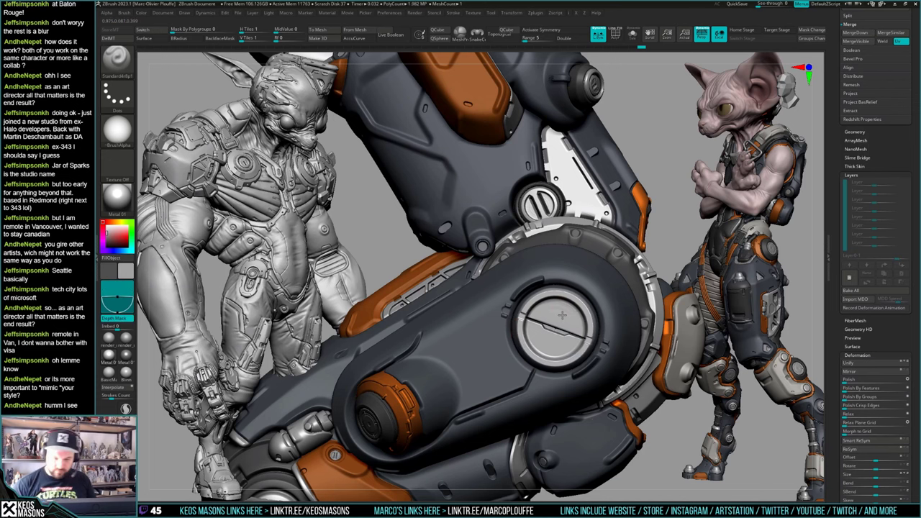
{"action": "right_click_drag", "start_coordinate": [562, 315], "coordinate": [525, 309]}
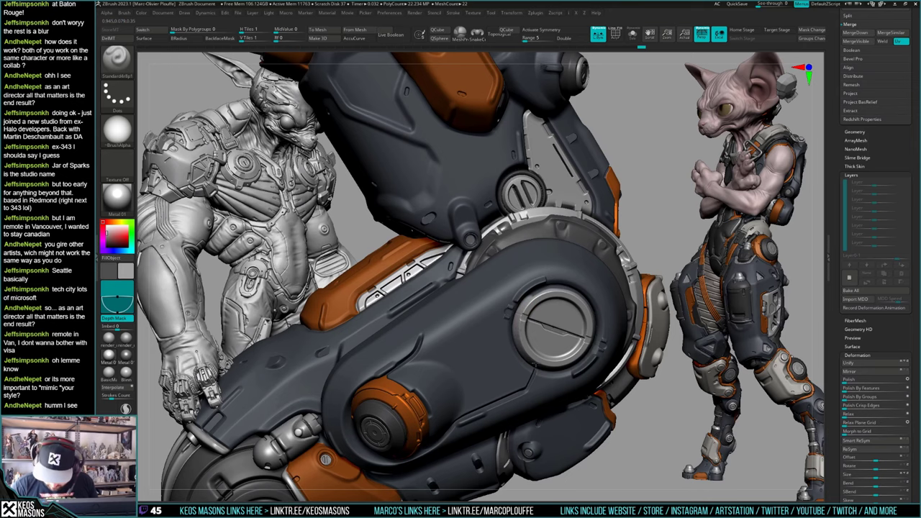
{"action": "right_click_drag", "start_coordinate": [570, 400], "coordinate": [559, 369]}
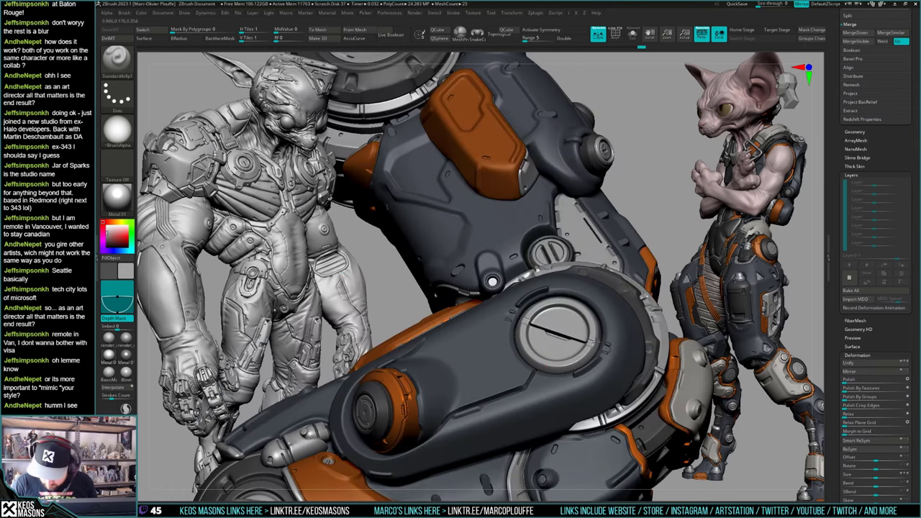
{"action": "right_click_drag", "start_coordinate": [596, 335], "coordinate": [595, 307]}
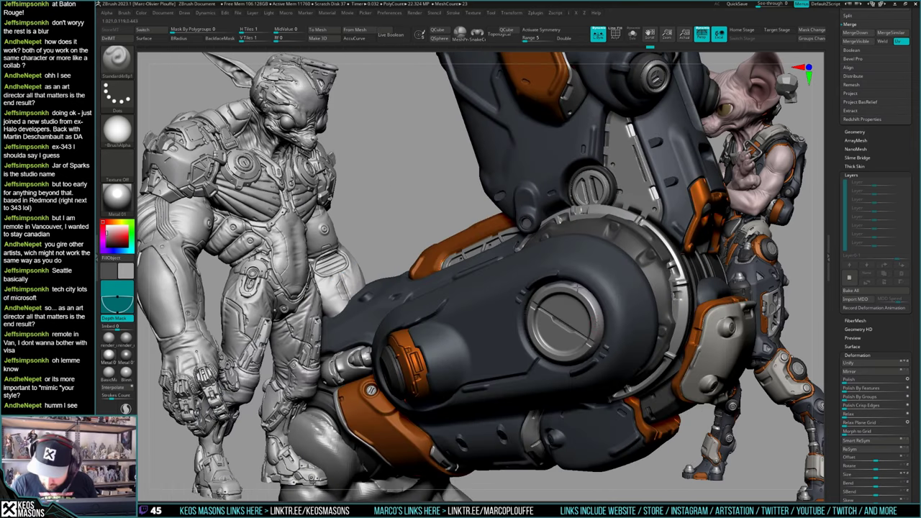
{"action": "right_click_drag", "start_coordinate": [550, 286], "coordinate": [594, 338], "text": "ctrl"}
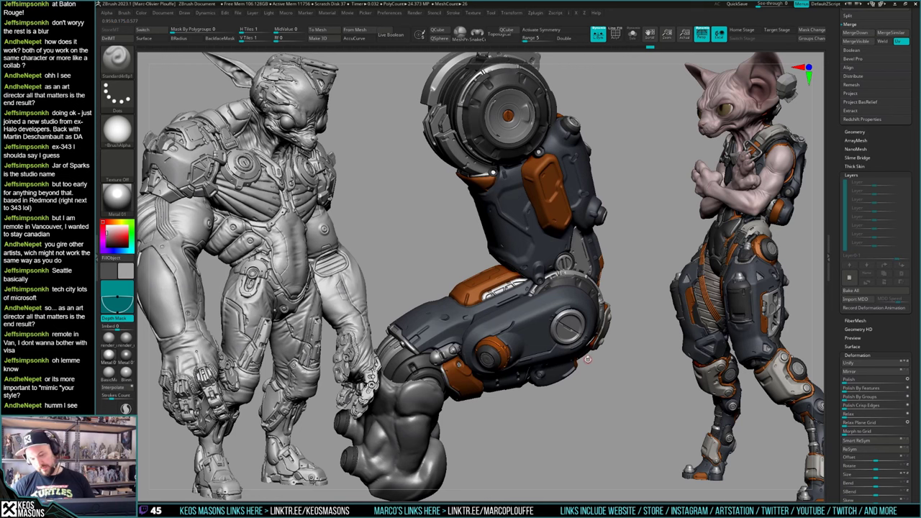
{"action": "mouse_move", "coordinate": [567, 330]}
{"action": "right_mouse_down", "text": "ctrl"}
{"action": "mouse_move", "coordinate": [579, 360]}
{"action": "mouse_move", "coordinate": [571, 337]}
{"action": "mouse_move", "coordinate": [539, 326]}
{"action": "right_mouse_up", "text": "ctrl"}
{"action": "key", "text": "space"}
{"action": "mouse_move", "coordinate": [550, 396]}
{"action": "right_mouse_down"}
{"action": "mouse_move", "coordinate": [565, 380]}
{"action": "mouse_move", "coordinate": [529, 371]}
{"action": "right_mouse_up"}
{"action": "key", "text": "space"}
Step: Smooth the lower edge of the grey cap where it meets the dark forearm shell
{"action": "key", "text": "shift"}
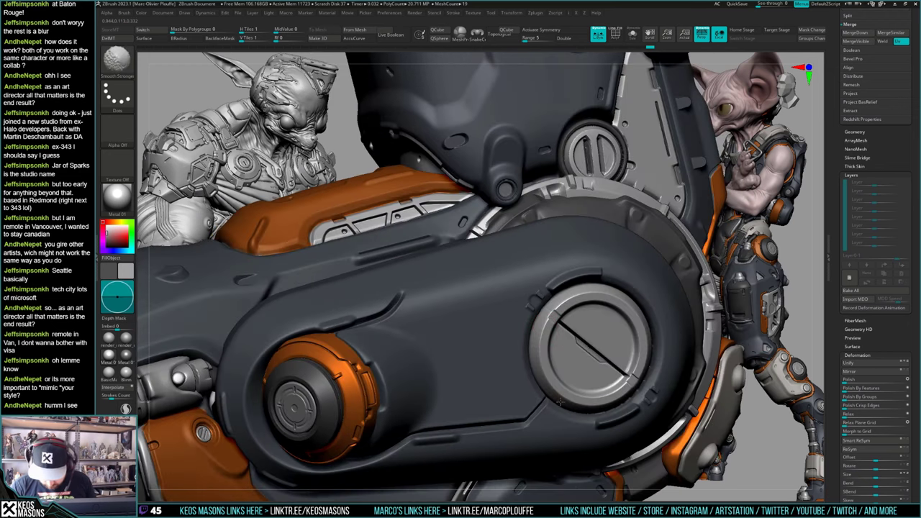
{"action": "right_click_drag", "start_coordinate": [559, 402], "coordinate": [556, 366]}
{"action": "key", "text": "shift"}
{"action": "right_click_drag", "start_coordinate": [583, 410], "coordinate": [565, 397]}
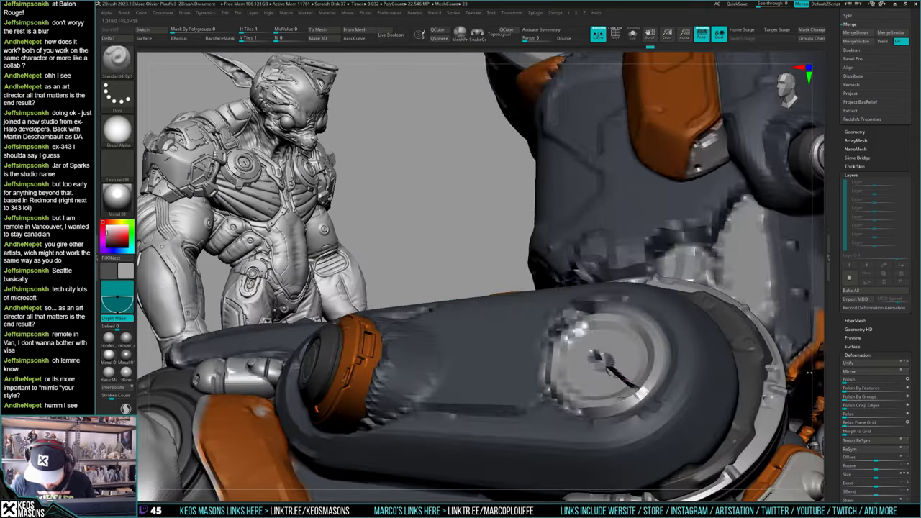
{"action": "left_click_drag", "start_coordinate": [568, 388], "coordinate": [562, 397], "text": "shift"}
{"action": "right_click_drag", "start_coordinate": [685, 376], "coordinate": [675, 370]}
{"action": "key", "text": "shift"}
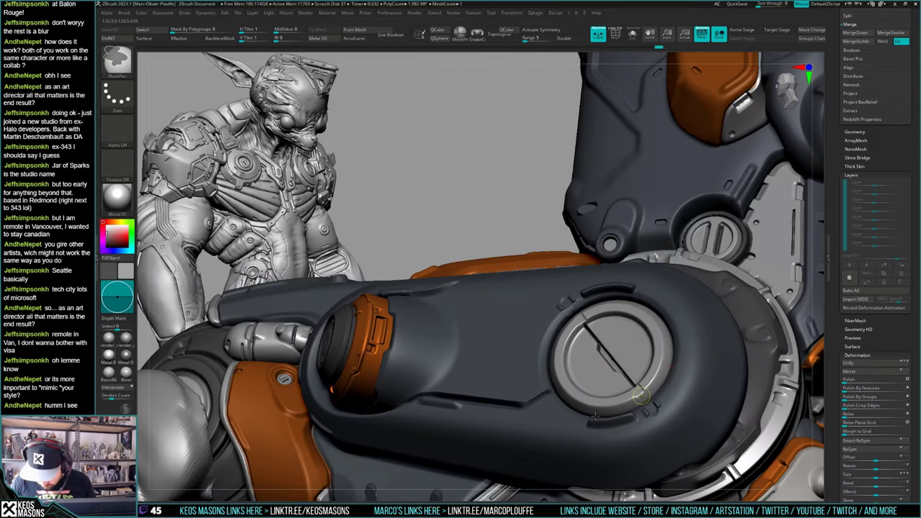
Step: Smooth the cap's outer rim near the end of its diagonal slot, and undo the last smoothing stroke
{"action": "right_click_drag", "start_coordinate": [635, 405], "coordinate": [658, 375]}
{"action": "left_click_drag", "start_coordinate": [659, 364], "coordinate": [663, 379], "text": "shift"}
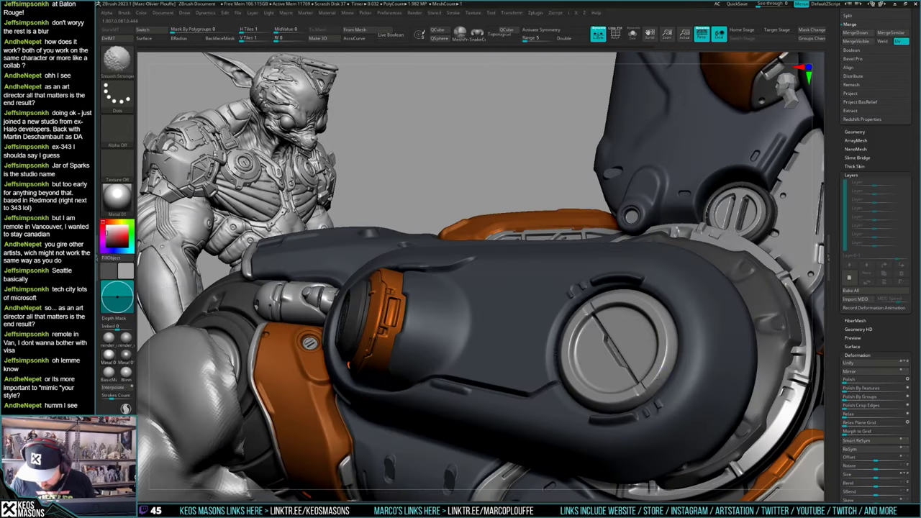
{"action": "left_click_drag", "start_coordinate": [673, 338], "coordinate": [669, 371], "text": "shift"}
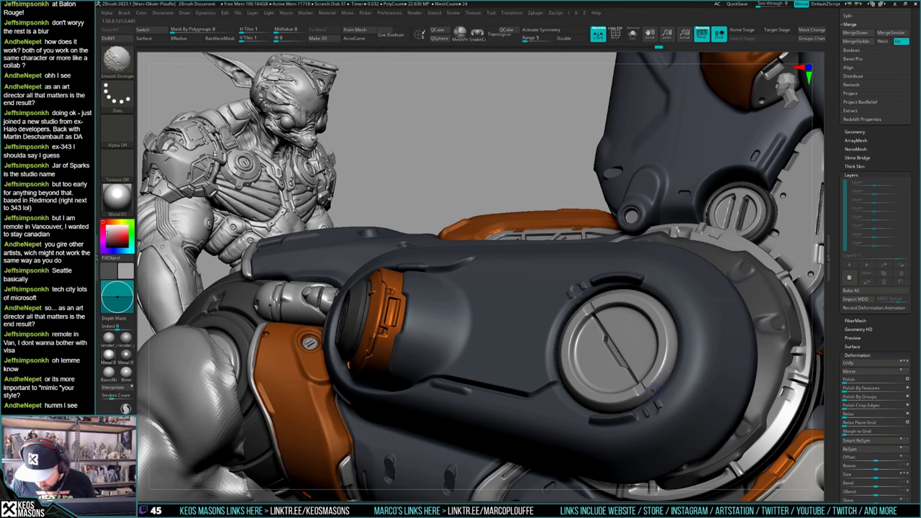
{"action": "key", "text": "ctrl+z"}
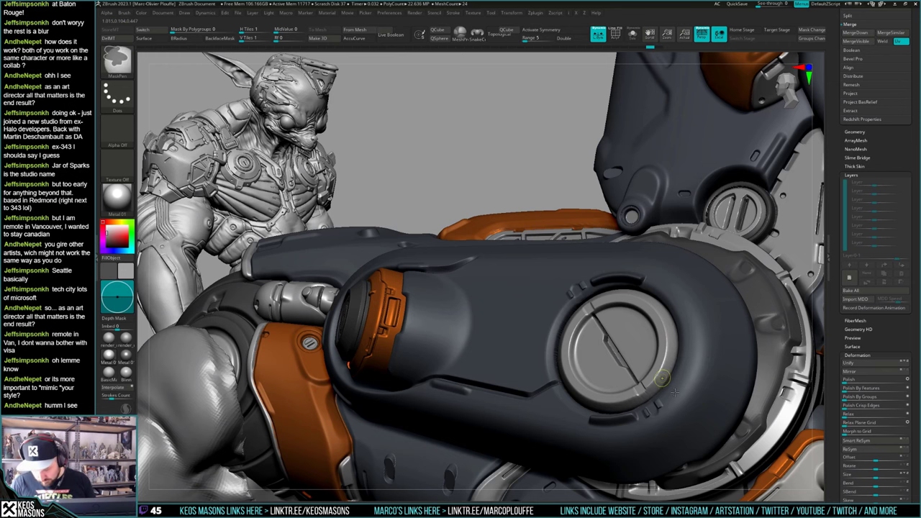
{"action": "mouse_move", "coordinate": [674, 392]}
{"action": "right_mouse_down"}
{"action": "mouse_move", "coordinate": [701, 403]}
{"action": "mouse_move", "coordinate": [653, 396]}
{"action": "mouse_move", "coordinate": [653, 427]}
{"action": "mouse_move", "coordinate": [684, 367]}
{"action": "mouse_move", "coordinate": [654, 401]}
{"action": "right_mouse_up"}
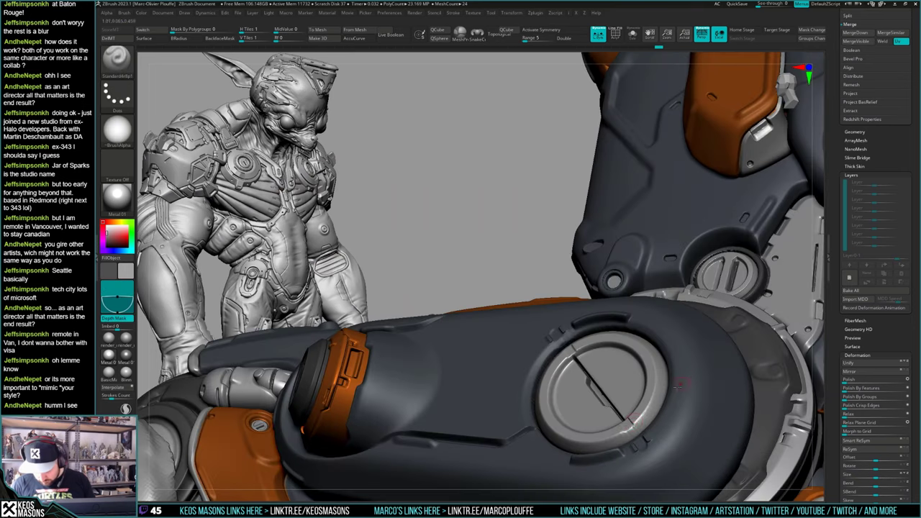
{"action": "right_click_drag", "start_coordinate": [660, 363], "coordinate": [659, 375]}
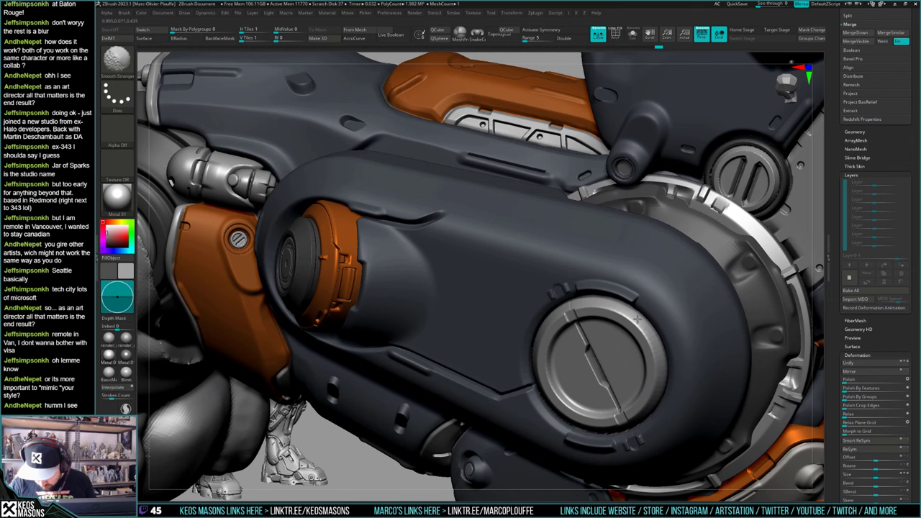
{"action": "right_click_drag", "start_coordinate": [633, 340], "coordinate": [642, 330]}
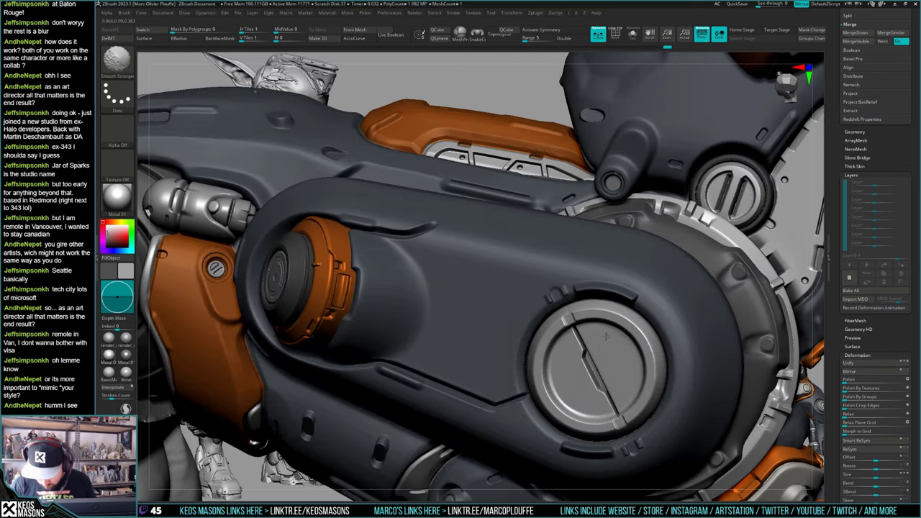
Step: Carve a panel line with the Orb_Cracks brush from the orange knob's recess up across the forearm shell's side
{"action": "mouse_move", "coordinate": [609, 377]}
{"action": "right_mouse_down"}
{"action": "mouse_move", "coordinate": [607, 325]}
{"action": "mouse_move", "coordinate": [617, 351]}
{"action": "mouse_move", "coordinate": [606, 316]}
{"action": "mouse_move", "coordinate": [578, 321]}
{"action": "mouse_move", "coordinate": [538, 302]}
{"action": "mouse_move", "coordinate": [630, 303]}
{"action": "mouse_move", "coordinate": [597, 311]}
{"action": "mouse_move", "coordinate": [614, 330]}
{"action": "mouse_move", "coordinate": [585, 308]}
{"action": "right_mouse_up"}
{"action": "key", "text": "space"}
{"action": "left_click", "coordinate": [638, 266]}
{"action": "mouse_move", "coordinate": [584, 308]}
{"action": "right_mouse_down", "text": "ctrl"}
{"action": "mouse_move", "coordinate": [580, 318]}
{"action": "mouse_move", "coordinate": [558, 292]}
{"action": "mouse_move", "coordinate": [557, 305]}
{"action": "right_mouse_up", "text": "ctrl"}
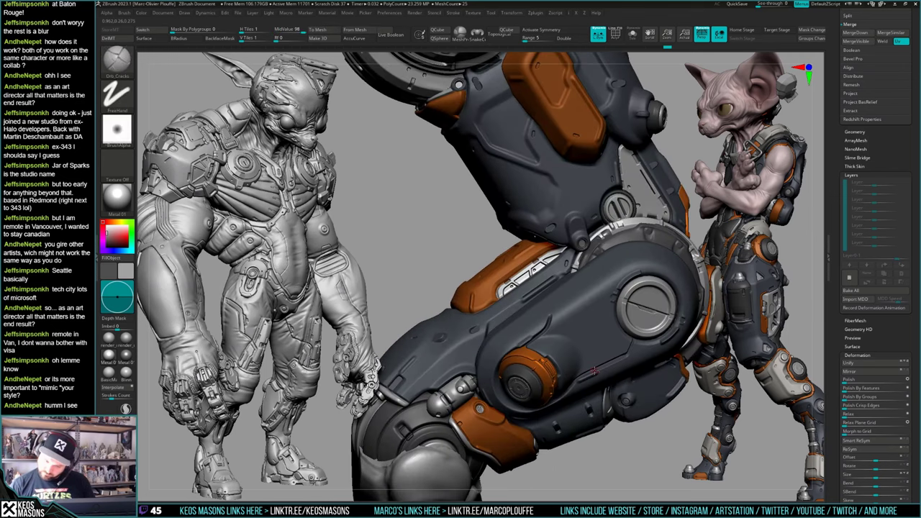
{"action": "right_click_drag", "start_coordinate": [558, 287], "coordinate": [554, 315]}
{"action": "right_click", "coordinate": [553, 324]}
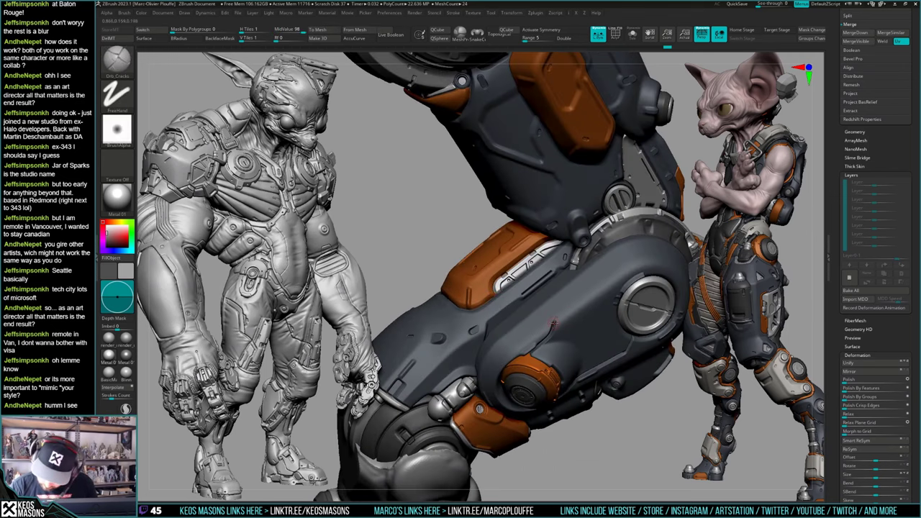
{"action": "right_click_drag", "start_coordinate": [558, 291], "coordinate": [557, 315]}
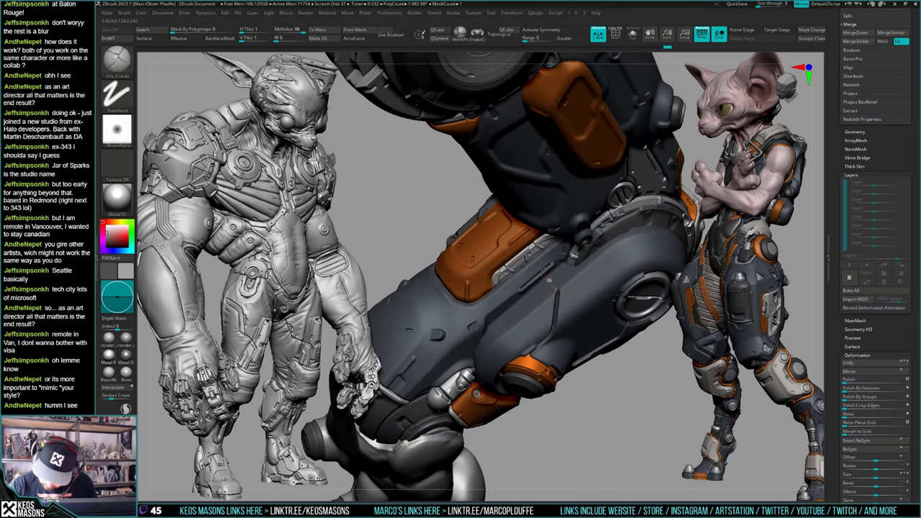
{"action": "right_click_drag", "start_coordinate": [588, 295], "coordinate": [580, 246]}
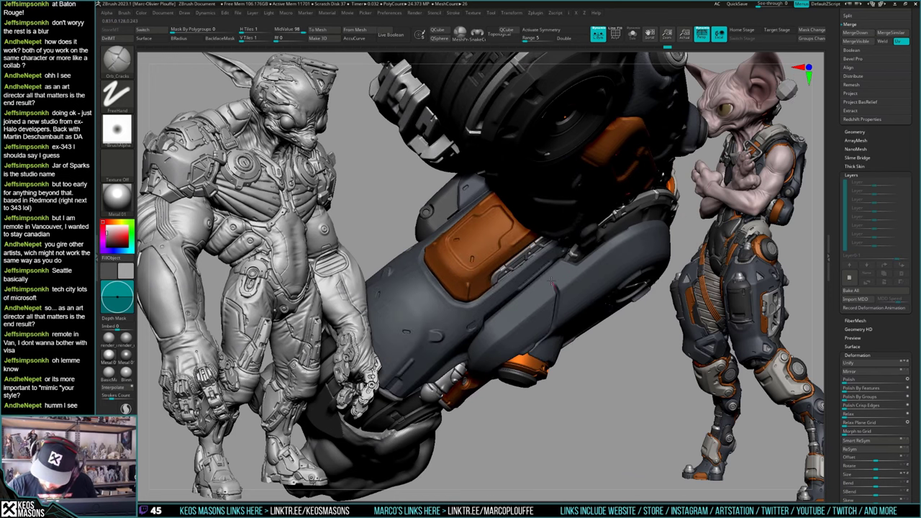
Step: Examine the carved panel line and the overall forearm silhouette from several angles
{"action": "mouse_move", "coordinate": [544, 264]}
{"action": "right_mouse_down"}
{"action": "mouse_move", "coordinate": [576, 317]}
{"action": "mouse_move", "coordinate": [612, 306]}
{"action": "mouse_move", "coordinate": [621, 323]}
{"action": "mouse_move", "coordinate": [628, 317]}
{"action": "mouse_move", "coordinate": [603, 326]}
{"action": "right_mouse_up"}
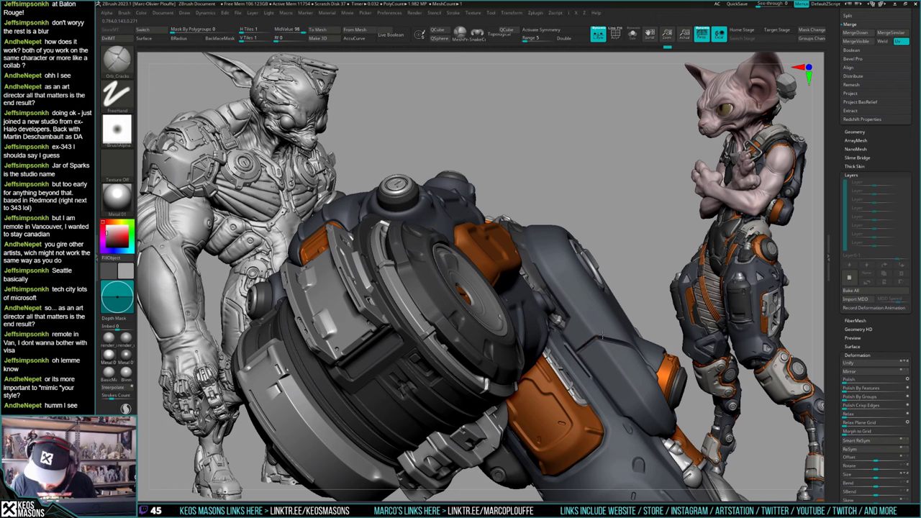
{"action": "right_click_drag", "start_coordinate": [602, 336], "coordinate": [576, 288]}
{"action": "right_click_drag", "start_coordinate": [634, 338], "coordinate": [605, 308]}
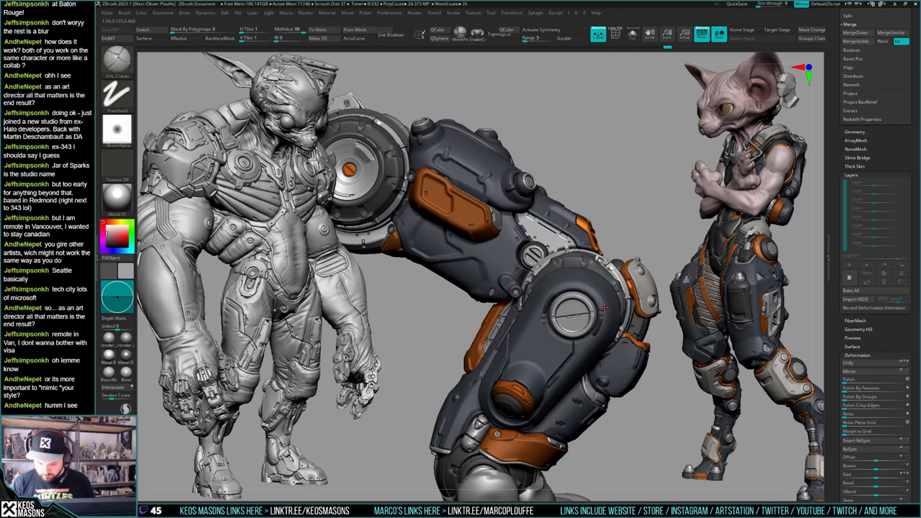
{"action": "mouse_move", "coordinate": [592, 351]}
{"action": "right_mouse_down", "text": "ctrl"}
{"action": "mouse_move", "coordinate": [573, 353]}
{"action": "mouse_move", "coordinate": [601, 261]}
{"action": "right_mouse_up", "text": "ctrl"}
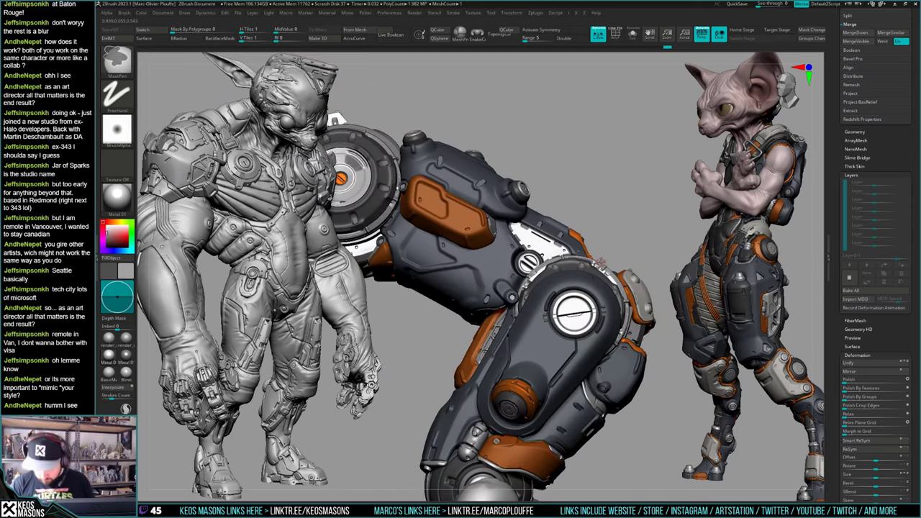
{"action": "key", "text": "alt+s"}
{"action": "key", "text": "alt+s"}
{"action": "mouse_move", "coordinate": [589, 306]}
{"action": "right_mouse_down"}
{"action": "mouse_move", "coordinate": [587, 272]}
{"action": "mouse_move", "coordinate": [578, 338]}
{"action": "mouse_move", "coordinate": [581, 323]}
{"action": "right_mouse_up"}
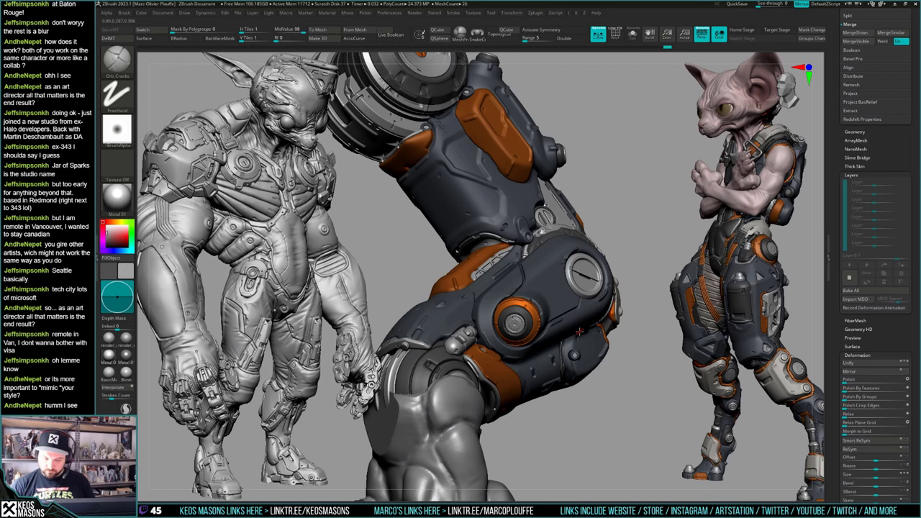
{"action": "right_click_drag", "start_coordinate": [577, 332], "coordinate": [528, 369]}
Step: Stamp a small notch with the alpha brush on the forearm shell beside the orange ring, redoing it until well placed
{"action": "key", "text": "shift+d"}
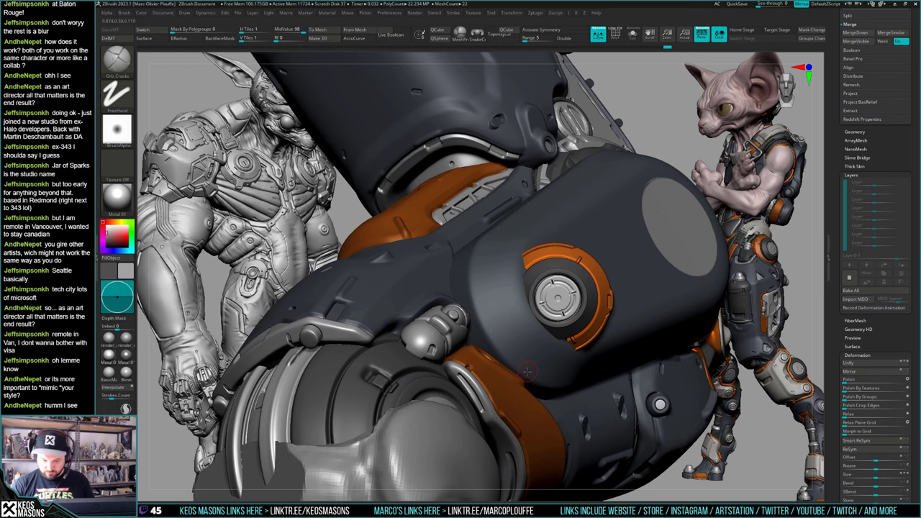
{"action": "key", "text": "ctrl+shift+z"}
{"action": "key", "text": "b"}
{"action": "left_click", "coordinate": [501, 330]}
{"action": "key", "text": "space"}
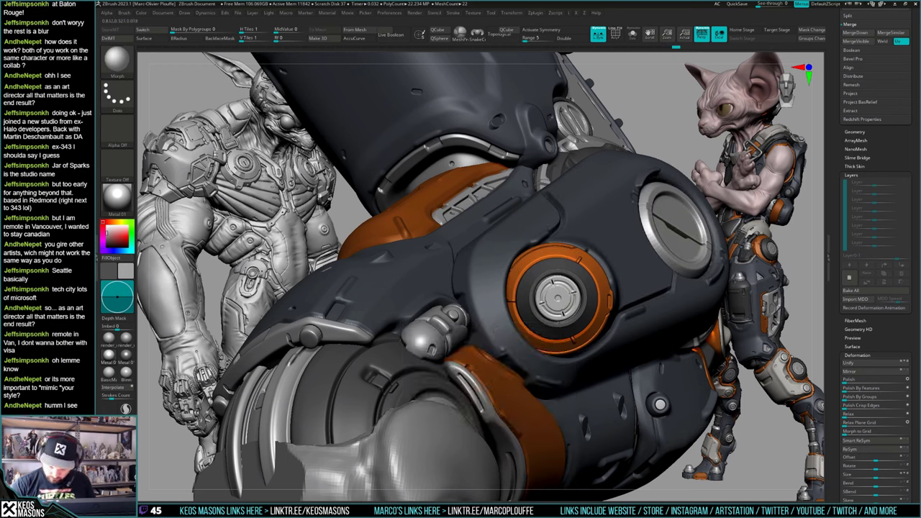
{"action": "key", "text": "space"}
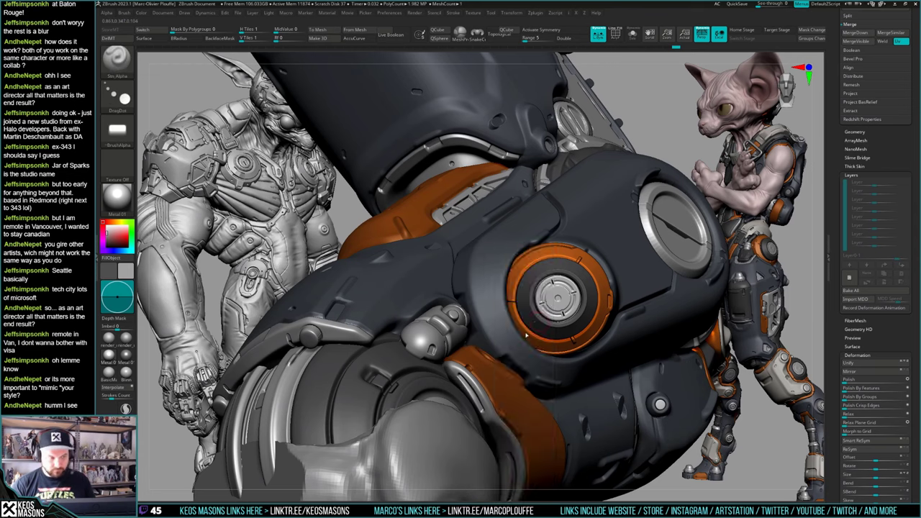
{"action": "key", "text": "b"}
{"action": "left_click", "coordinate": [550, 304]}
{"action": "key", "text": "space"}
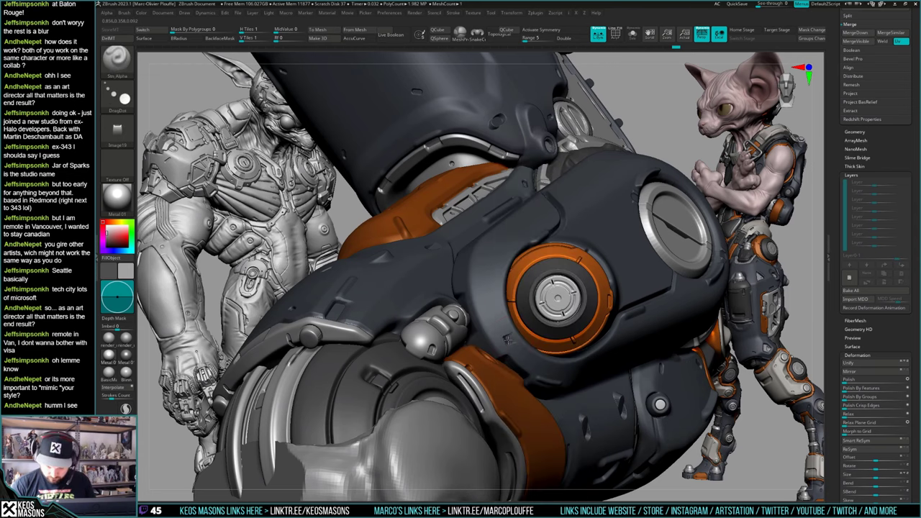
{"action": "key", "text": "space"}
{"action": "key", "text": "ctrl+z"}
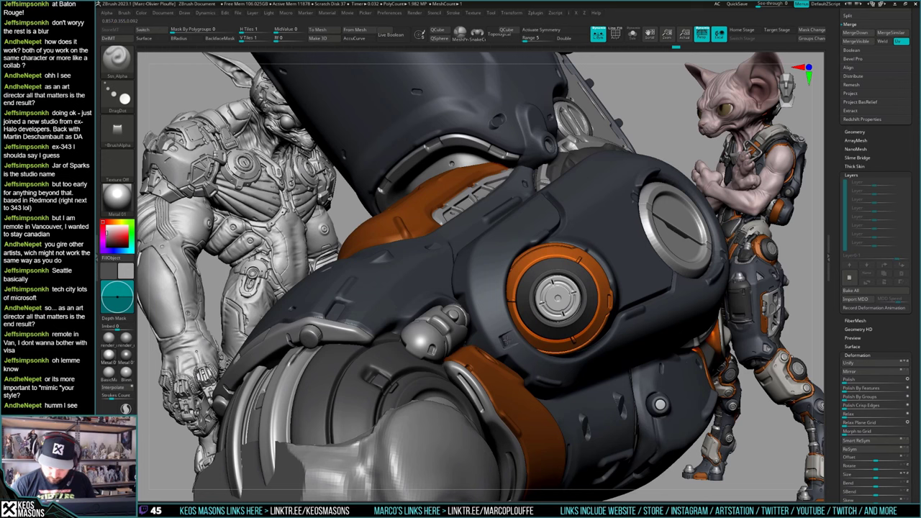
{"action": "key", "text": "space"}
{"action": "key", "text": "ctrl+z"}
{"action": "left_click_drag", "start_coordinate": [507, 339], "coordinate": [506, 341]}
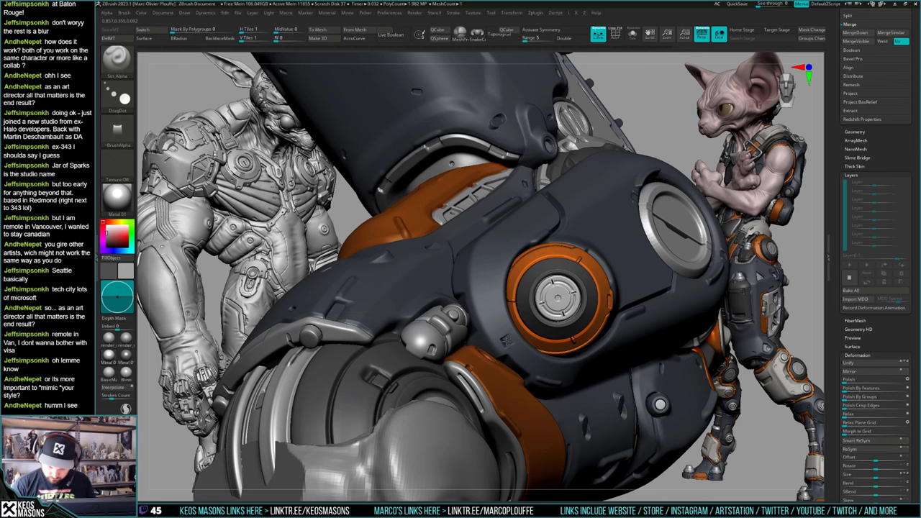
Step: Carve a short cut into the forearm shell's lower edge with the Orb_Cracks brush while the other parts are ghosted
{"action": "mouse_move", "coordinate": [506, 340]}
{"action": "right_mouse_down"}
{"action": "mouse_move", "coordinate": [515, 417]}
{"action": "mouse_move", "coordinate": [568, 295]}
{"action": "mouse_move", "coordinate": [563, 228]}
{"action": "right_mouse_up"}
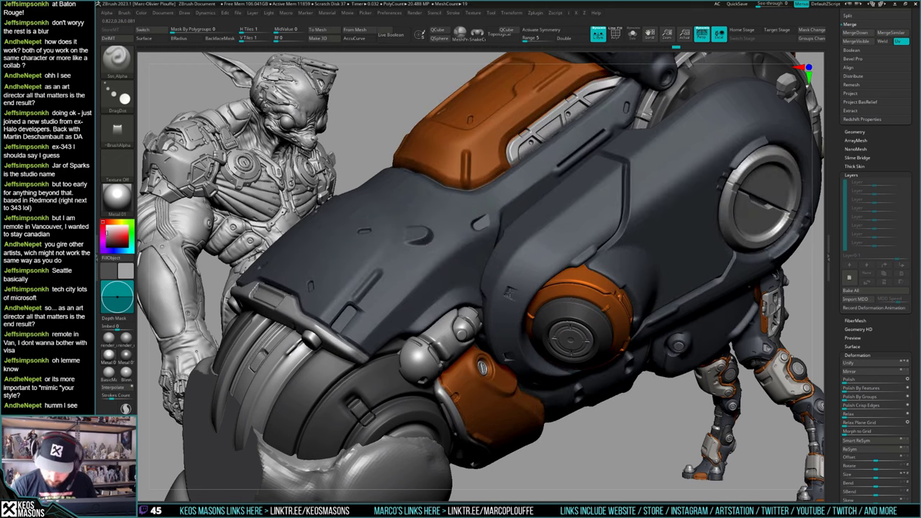
{"action": "mouse_move", "coordinate": [506, 291]}
{"action": "right_mouse_down"}
{"action": "mouse_move", "coordinate": [565, 385]}
{"action": "mouse_move", "coordinate": [601, 345]}
{"action": "mouse_move", "coordinate": [650, 357]}
{"action": "mouse_move", "coordinate": [586, 328]}
{"action": "mouse_move", "coordinate": [576, 367]}
{"action": "mouse_move", "coordinate": [579, 345]}
{"action": "mouse_move", "coordinate": [589, 346]}
{"action": "mouse_move", "coordinate": [547, 354]}
{"action": "mouse_move", "coordinate": [505, 398]}
{"action": "mouse_move", "coordinate": [534, 385]}
{"action": "mouse_move", "coordinate": [544, 392]}
{"action": "mouse_move", "coordinate": [544, 344]}
{"action": "mouse_move", "coordinate": [541, 367]}
{"action": "mouse_move", "coordinate": [527, 343]}
{"action": "mouse_move", "coordinate": [476, 381]}
{"action": "mouse_move", "coordinate": [616, 323]}
{"action": "mouse_move", "coordinate": [602, 335]}
{"action": "mouse_move", "coordinate": [546, 333]}
{"action": "mouse_move", "coordinate": [525, 382]}
{"action": "right_mouse_up"}
{"action": "right_click_drag", "start_coordinate": [526, 381], "coordinate": [549, 367]}
{"action": "right_click", "coordinate": [549, 362]}
{"action": "left_click", "coordinate": [572, 265]}
{"action": "right_click_drag", "start_coordinate": [572, 268], "coordinate": [524, 377]}
{"action": "left_click", "coordinate": [553, 311], "text": "alt"}
{"action": "right_click", "coordinate": [524, 377]}
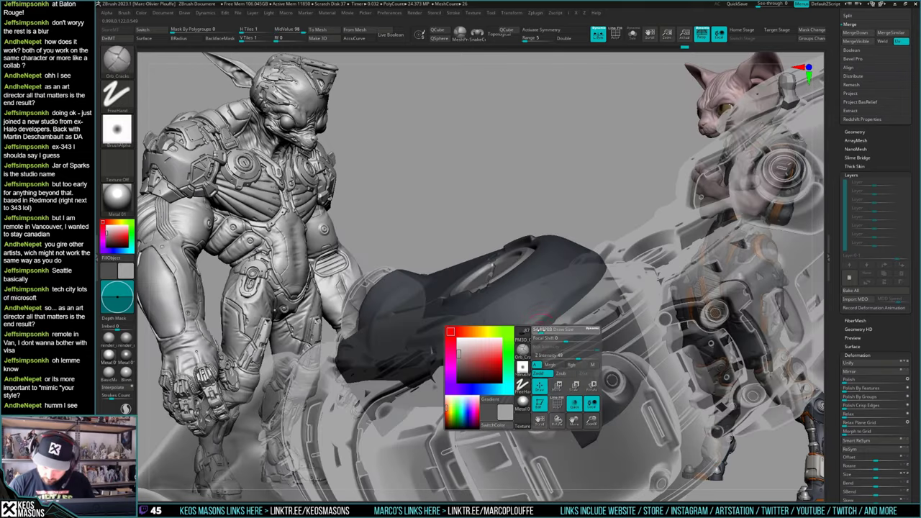
{"action": "right_click_drag", "start_coordinate": [534, 318], "coordinate": [524, 344]}
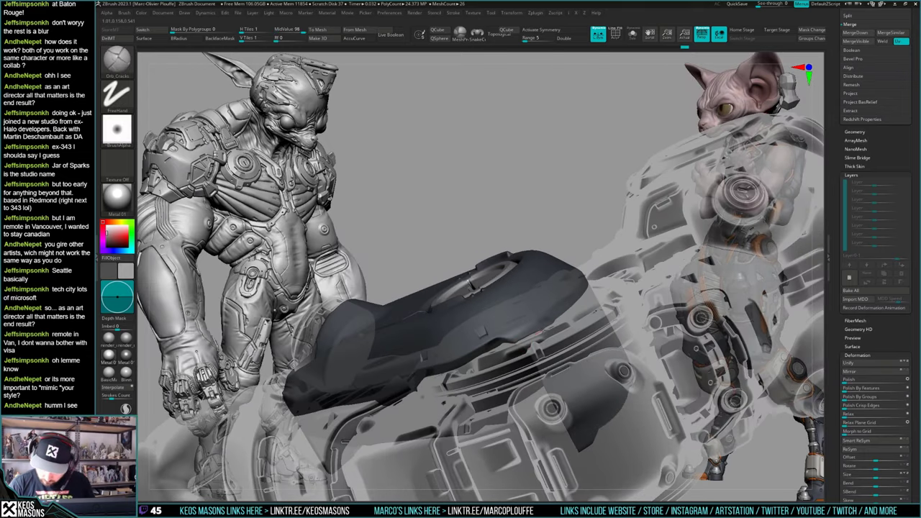
{"action": "left_click_drag", "start_coordinate": [536, 334], "coordinate": [526, 347]}
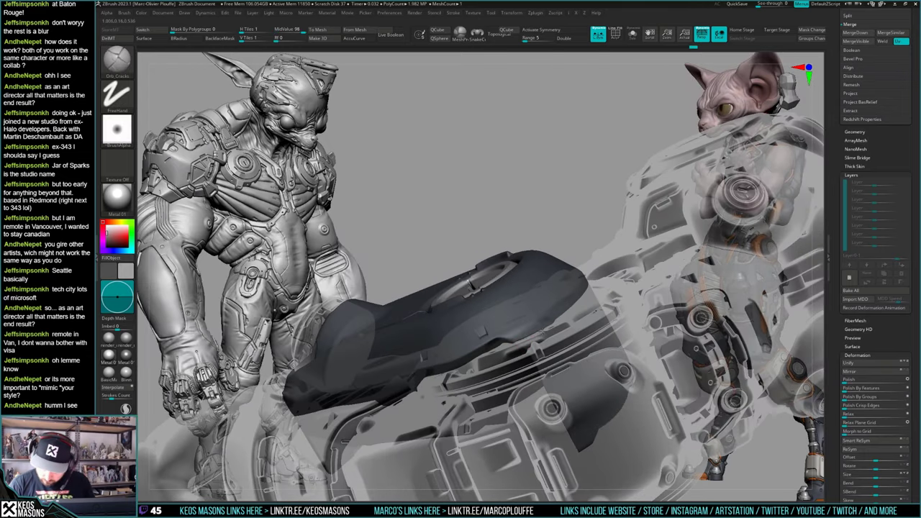
Step: Continue the cut along the shell's lower edge toward its rounded end, smooth it, and turn off the ghosting
{"action": "right_click_drag", "start_coordinate": [581, 300], "coordinate": [507, 346]}
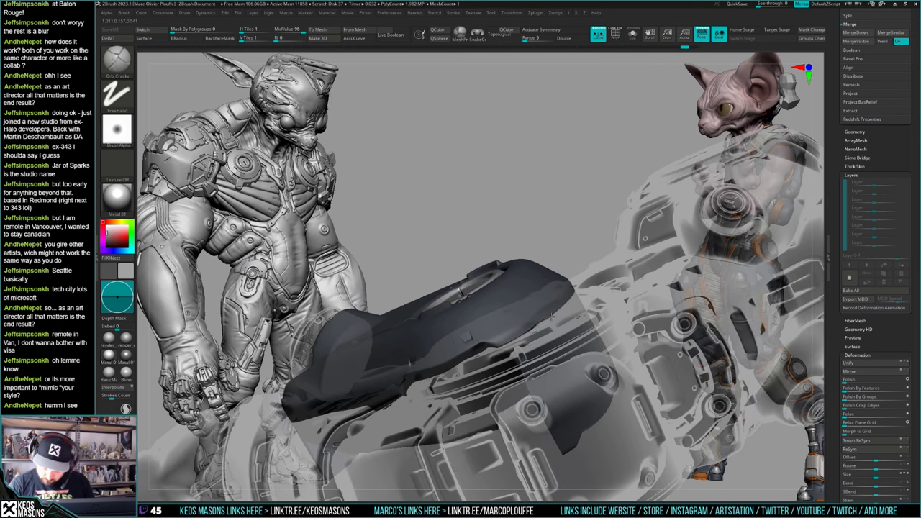
{"action": "right_click_drag", "start_coordinate": [566, 309], "coordinate": [581, 294]}
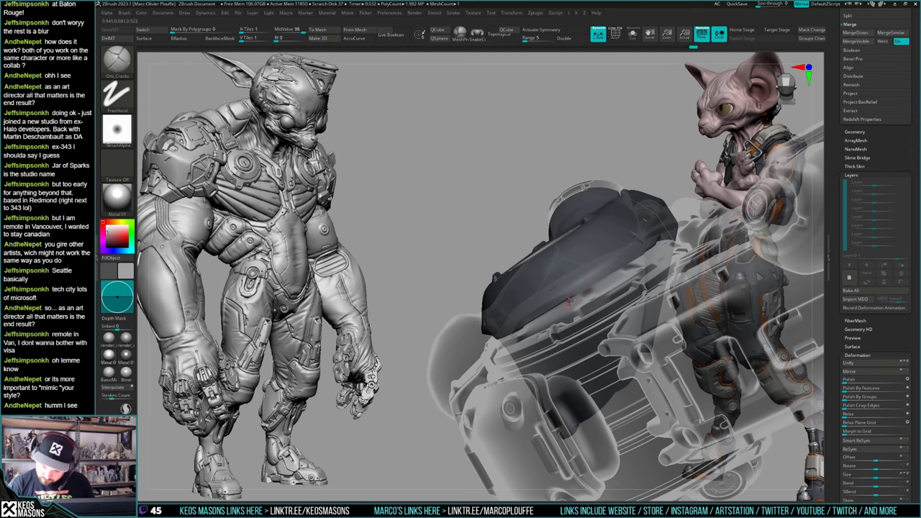
{"action": "left_click_drag", "start_coordinate": [618, 266], "coordinate": [651, 251]}
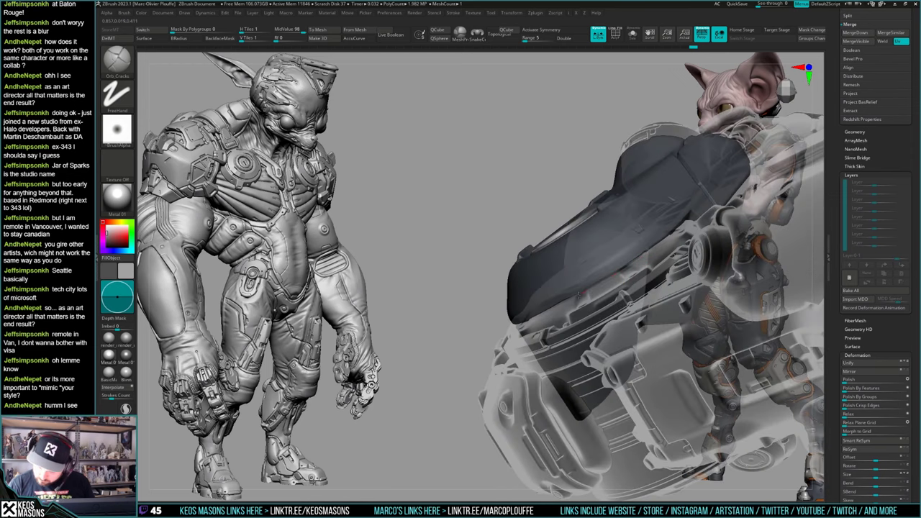
{"action": "left_click_drag", "start_coordinate": [590, 289], "coordinate": [626, 292], "text": "shift"}
{"action": "mouse_move", "coordinate": [626, 291]}
{"action": "right_mouse_down"}
{"action": "mouse_move", "coordinate": [580, 320]}
{"action": "mouse_move", "coordinate": [550, 315]}
{"action": "mouse_move", "coordinate": [491, 338]}
{"action": "mouse_move", "coordinate": [575, 317]}
{"action": "mouse_move", "coordinate": [608, 254]}
{"action": "mouse_move", "coordinate": [562, 300]}
{"action": "mouse_move", "coordinate": [506, 328]}
{"action": "right_mouse_up"}
{"action": "left_click", "coordinate": [490, 329], "text": "ctrl"}
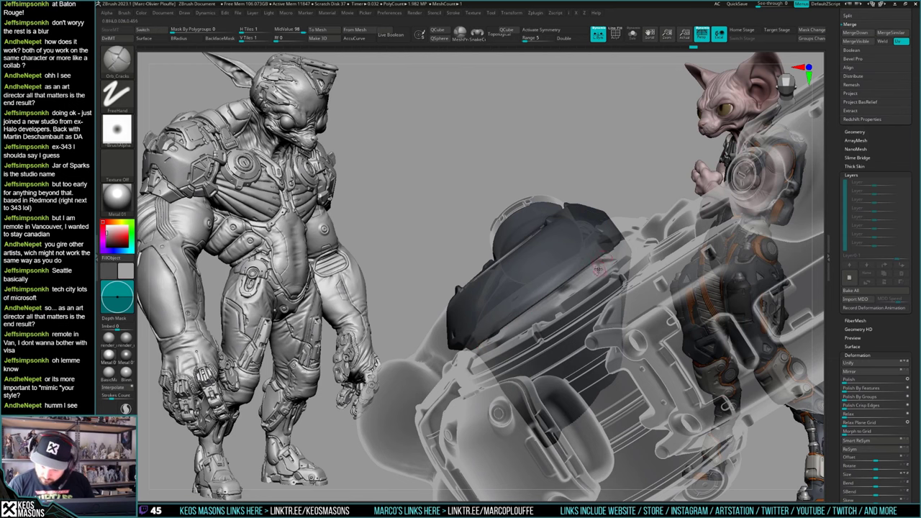
{"action": "key", "text": "shift+t"}
{"action": "mouse_move", "coordinate": [598, 269]}
{"action": "right_mouse_down"}
{"action": "mouse_move", "coordinate": [607, 314]}
{"action": "mouse_move", "coordinate": [544, 340]}
{"action": "mouse_move", "coordinate": [557, 373]}
{"action": "right_mouse_up"}
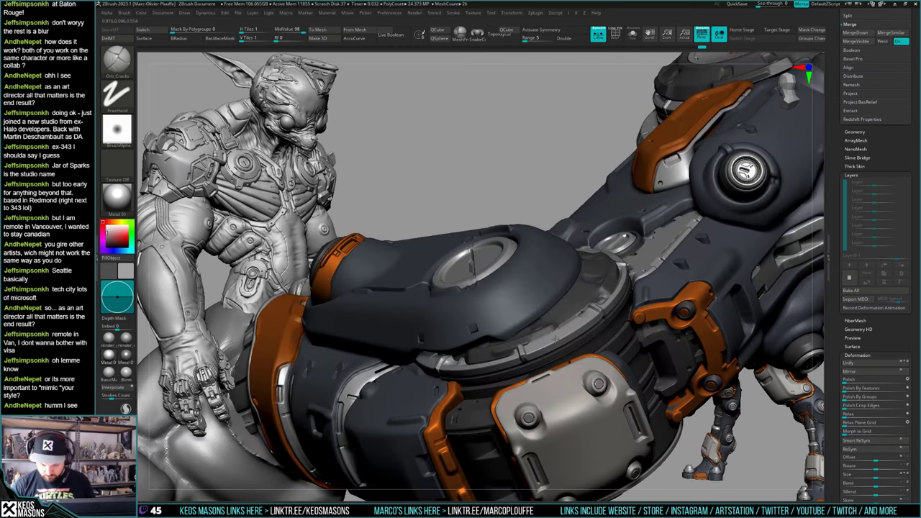
Step: Try stamping a small detail with the Image7 alpha along the forearm shell's edge, and undo the stamps
{"action": "mouse_move", "coordinate": [536, 327]}
{"action": "right_mouse_down"}
{"action": "mouse_move", "coordinate": [616, 311]}
{"action": "mouse_move", "coordinate": [617, 284]}
{"action": "mouse_move", "coordinate": [645, 301]}
{"action": "right_mouse_up"}
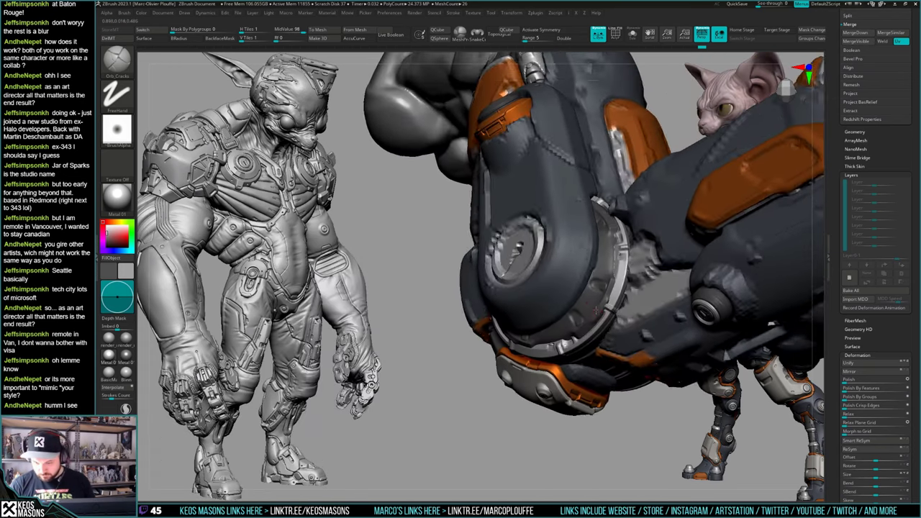
{"action": "key", "text": "space"}
{"action": "left_click", "coordinate": [573, 318]}
{"action": "right_click_drag", "start_coordinate": [691, 241], "coordinate": [617, 267], "text": "ctrl"}
{"action": "key", "text": "a"}
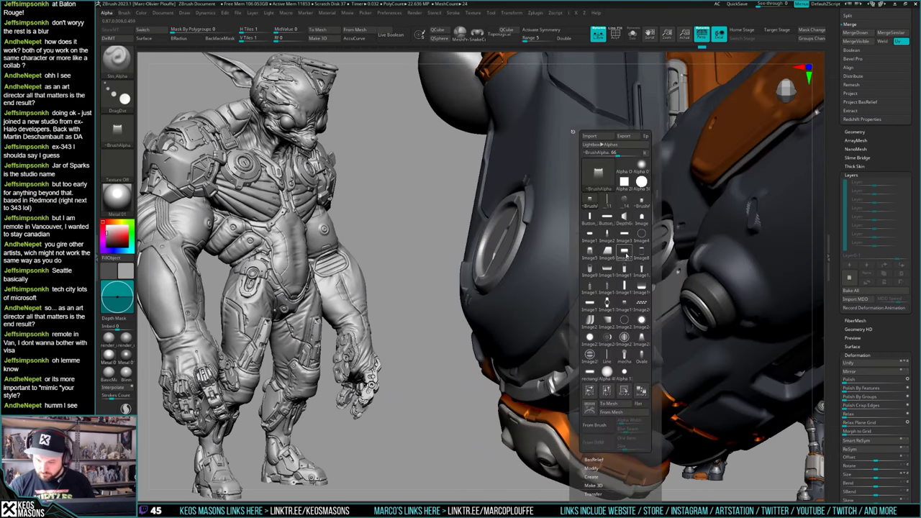
{"action": "left_click", "coordinate": [624, 252]}
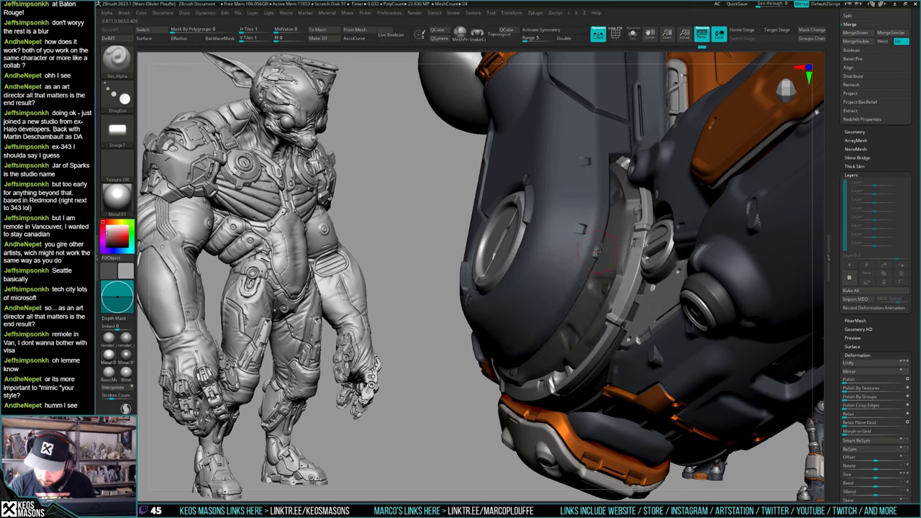
{"action": "key", "text": "ctrl+z"}
{"action": "right_click_drag", "start_coordinate": [597, 252], "coordinate": [524, 333]}
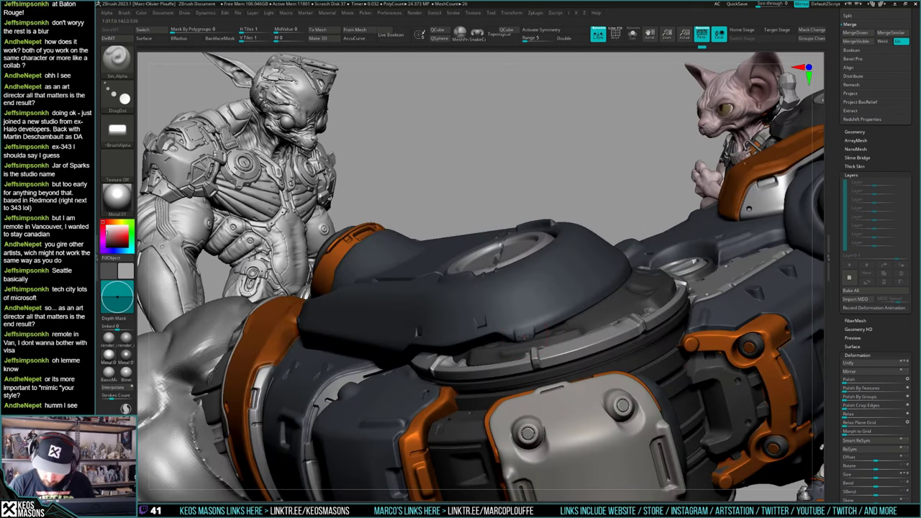
{"action": "left_click_drag", "start_coordinate": [525, 335], "coordinate": [525, 333]}
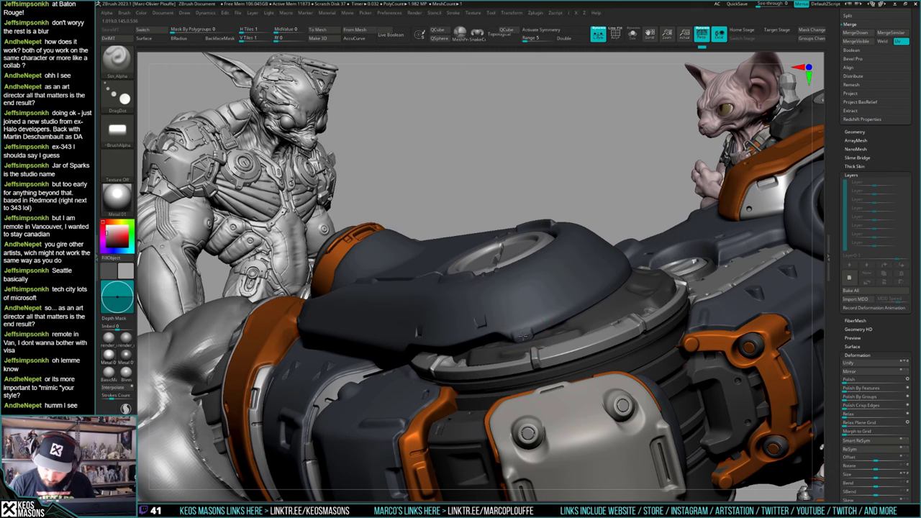
{"action": "key", "text": "ctrl+z"}
Step: Add a new layer to the forearm shell and replace its stored morph target, undoing the last change
{"action": "mouse_move", "coordinate": [523, 336]}
{"action": "right_mouse_down"}
{"action": "mouse_move", "coordinate": [683, 245]}
{"action": "mouse_move", "coordinate": [648, 302]}
{"action": "mouse_move", "coordinate": [580, 372]}
{"action": "mouse_move", "coordinate": [550, 345]}
{"action": "mouse_move", "coordinate": [558, 385]}
{"action": "mouse_move", "coordinate": [571, 390]}
{"action": "mouse_move", "coordinate": [583, 344]}
{"action": "mouse_move", "coordinate": [572, 327]}
{"action": "mouse_move", "coordinate": [570, 349]}
{"action": "mouse_move", "coordinate": [572, 334]}
{"action": "mouse_move", "coordinate": [600, 349]}
{"action": "right_mouse_up"}
{"action": "key", "text": "shift+f"}
{"action": "key", "text": "shift+f"}
{"action": "key", "text": "Up"}
{"action": "left_click", "coordinate": [850, 277]}
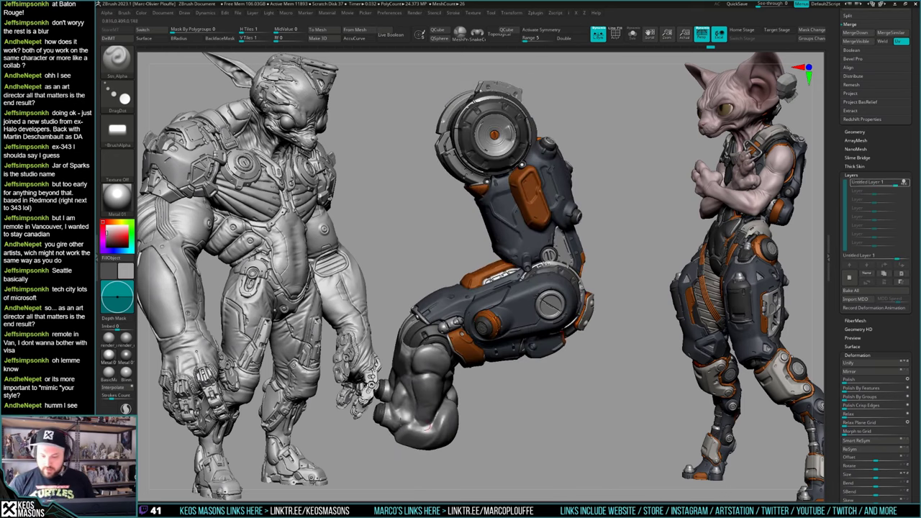
{"action": "left_click", "coordinate": [109, 38]}
{"action": "left_click", "coordinate": [112, 30]}
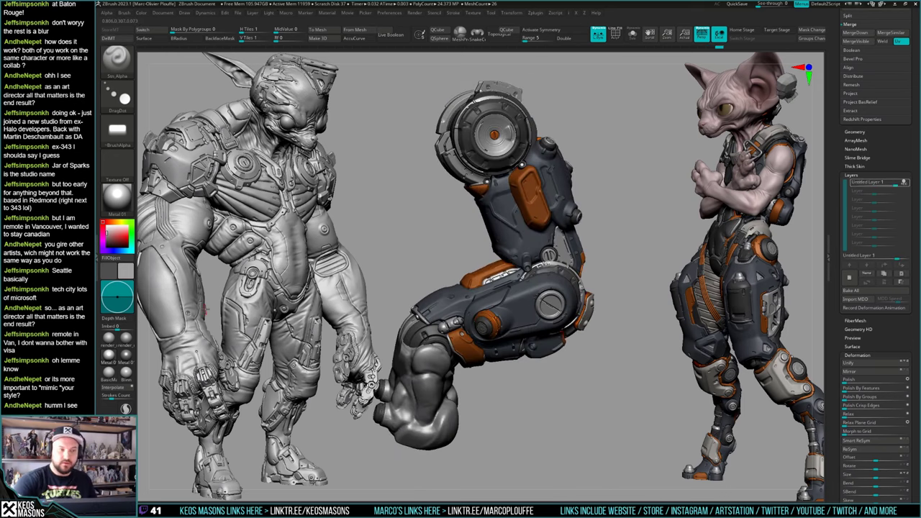
{"action": "key", "text": "ctrl+z"}
Step: Stamp a narrow rectangular slot with a different alpha on the forearm shell's side above the orange knob, redoing the placement
{"action": "mouse_move", "coordinate": [663, 271]}
{"action": "right_mouse_down", "text": "alt"}
{"action": "mouse_move", "coordinate": [688, 264]}
{"action": "mouse_move", "coordinate": [689, 302]}
{"action": "mouse_move", "coordinate": [734, 324]}
{"action": "mouse_move", "coordinate": [735, 346]}
{"action": "right_mouse_up", "text": "alt"}
{"action": "right_click_drag", "start_coordinate": [528, 291], "coordinate": [544, 311]}
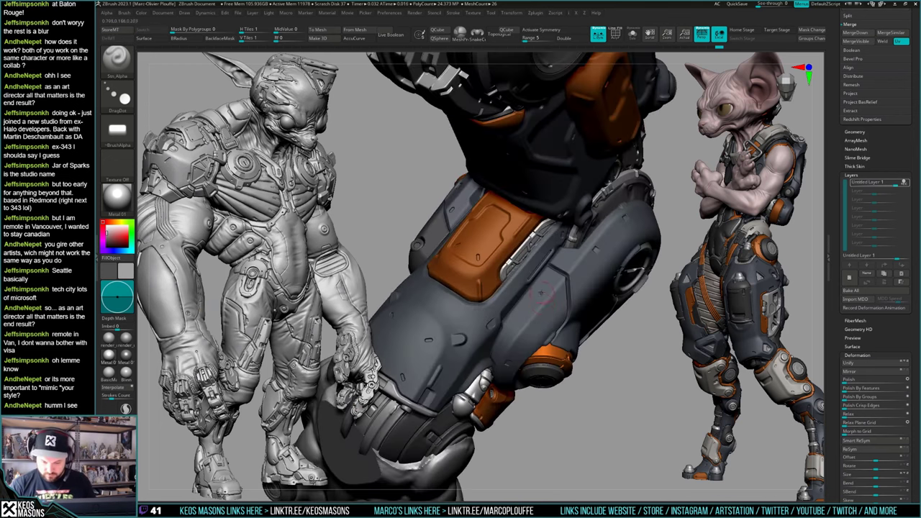
{"action": "key", "text": "space"}
{"action": "key", "text": "F4"}
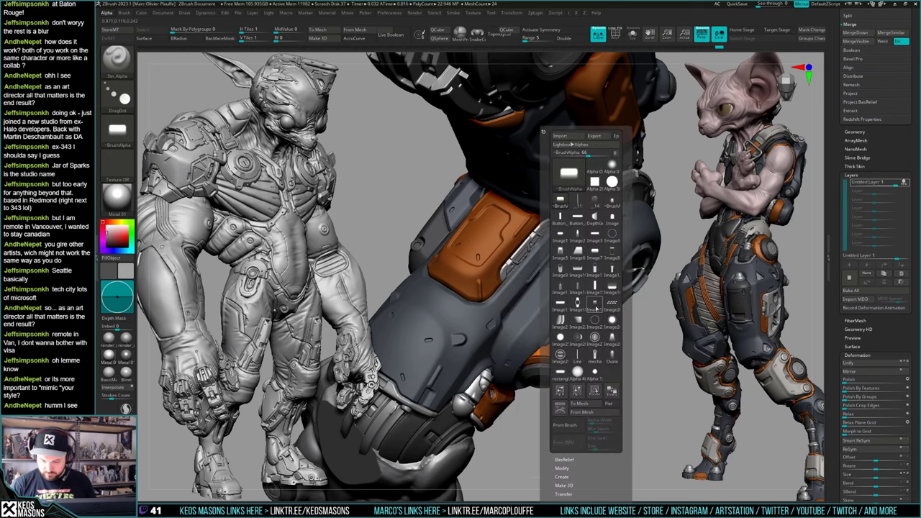
{"action": "left_click", "coordinate": [595, 269]}
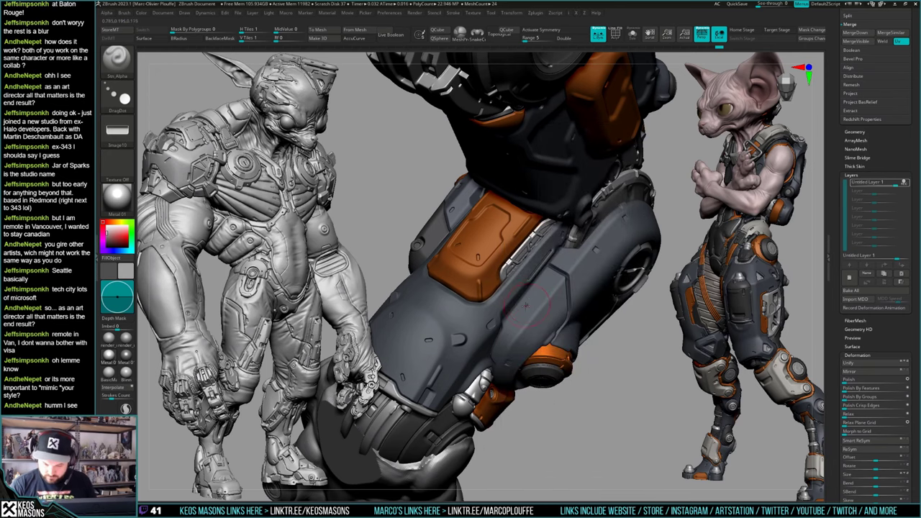
{"action": "key", "text": "space"}
{"action": "key", "text": "ctrl+z"}
{"action": "left_click_drag", "start_coordinate": [524, 308], "coordinate": [521, 310]}
{"action": "key", "text": "ctrl+z"}
{"action": "key", "text": "space"}
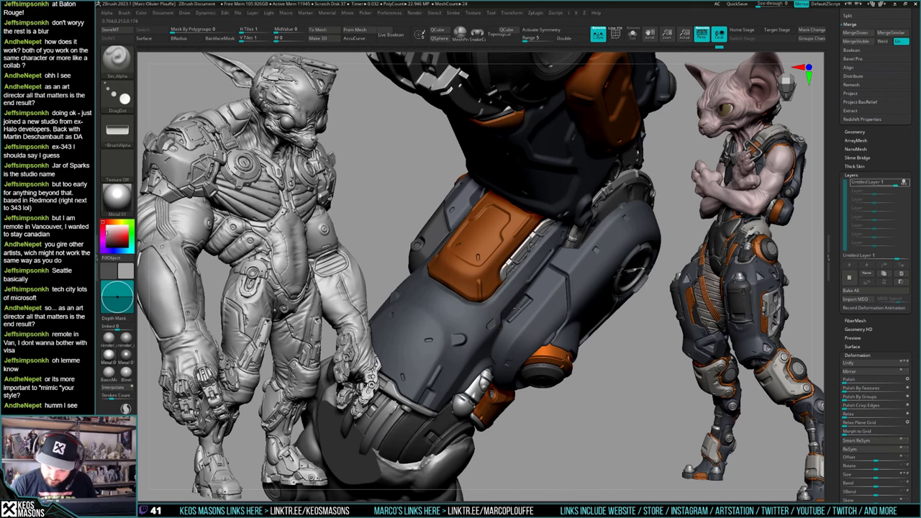
{"action": "mouse_move", "coordinate": [556, 305]}
{"action": "right_mouse_down", "text": "ctrl"}
{"action": "mouse_move", "coordinate": [612, 385]}
{"action": "mouse_move", "coordinate": [597, 408]}
{"action": "right_mouse_up", "text": "ctrl"}
{"action": "mouse_move", "coordinate": [614, 341]}
{"action": "right_mouse_down", "text": "ctrl"}
{"action": "mouse_move", "coordinate": [599, 385]}
{"action": "mouse_move", "coordinate": [579, 392]}
{"action": "mouse_move", "coordinate": [495, 383]}
{"action": "right_mouse_up", "text": "ctrl"}
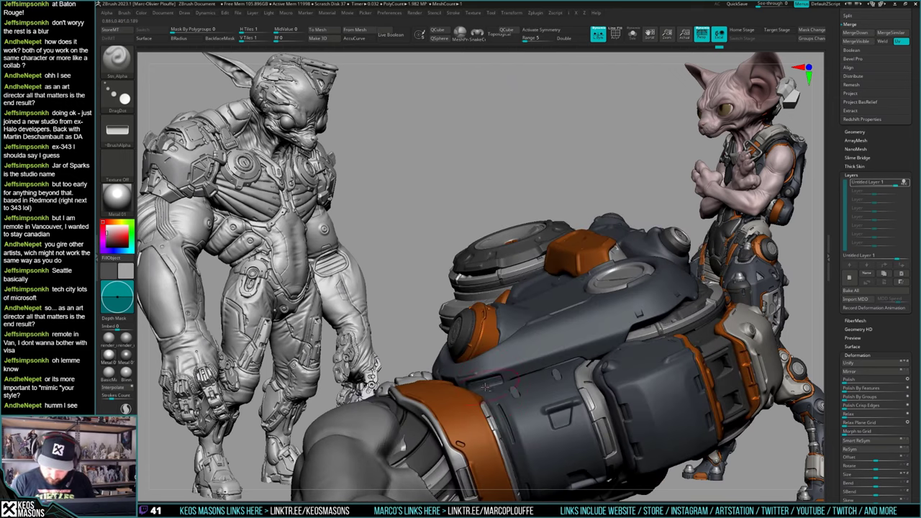
Step: Inspect the forearm shell in isolation, and check its details from several angles with the whole arm shown
{"action": "key", "text": "alt+s"}
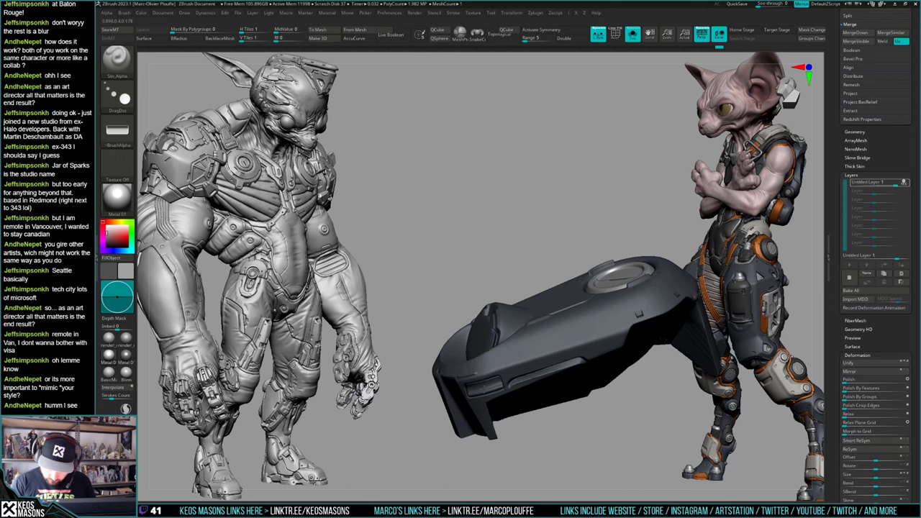
{"action": "key", "text": "alt+s"}
{"action": "mouse_move", "coordinate": [554, 399]}
{"action": "right_mouse_down"}
{"action": "mouse_move", "coordinate": [581, 392]}
{"action": "mouse_move", "coordinate": [543, 316]}
{"action": "mouse_move", "coordinate": [583, 316]}
{"action": "mouse_move", "coordinate": [606, 259]}
{"action": "mouse_move", "coordinate": [579, 304]}
{"action": "right_mouse_up"}
{"action": "key", "text": "ctrl+z"}
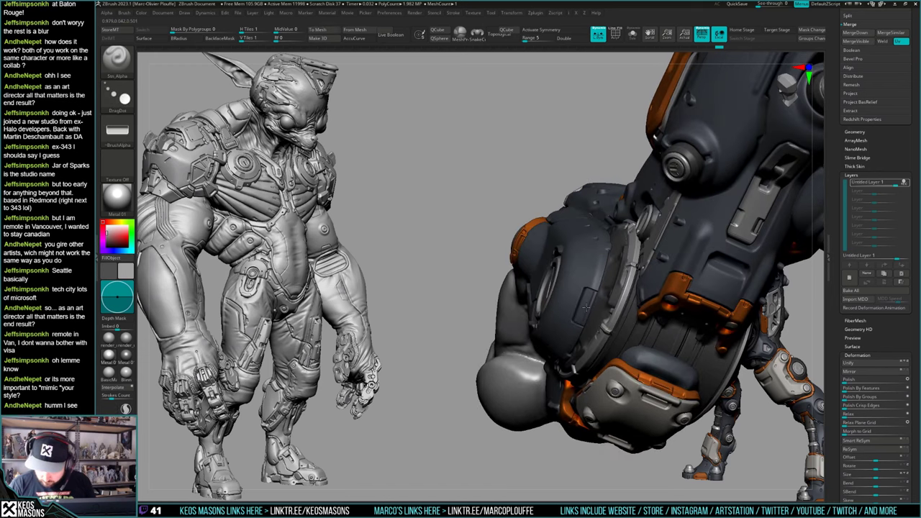
{"action": "mouse_move", "coordinate": [580, 305]}
{"action": "right_mouse_down"}
{"action": "mouse_move", "coordinate": [617, 314]}
{"action": "mouse_move", "coordinate": [600, 331]}
{"action": "mouse_move", "coordinate": [625, 317]}
{"action": "mouse_move", "coordinate": [708, 310]}
{"action": "mouse_move", "coordinate": [724, 332]}
{"action": "right_mouse_up"}
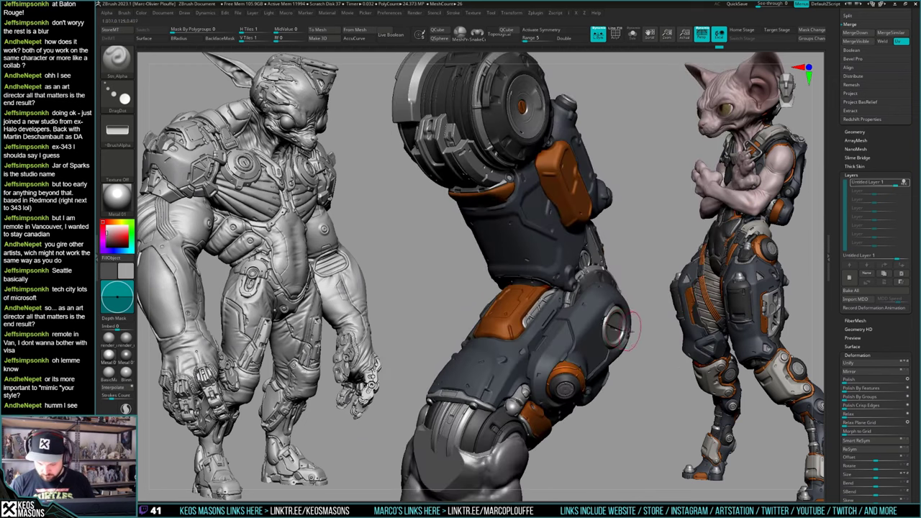
{"action": "mouse_move", "coordinate": [631, 324]}
{"action": "right_mouse_down"}
{"action": "mouse_move", "coordinate": [579, 310]}
{"action": "mouse_move", "coordinate": [622, 270]}
{"action": "mouse_move", "coordinate": [608, 321]}
{"action": "mouse_move", "coordinate": [595, 323]}
{"action": "mouse_move", "coordinate": [613, 326]}
{"action": "right_mouse_up"}
{"action": "right_click_drag", "start_coordinate": [613, 325], "coordinate": [617, 305], "text": "ctrl"}
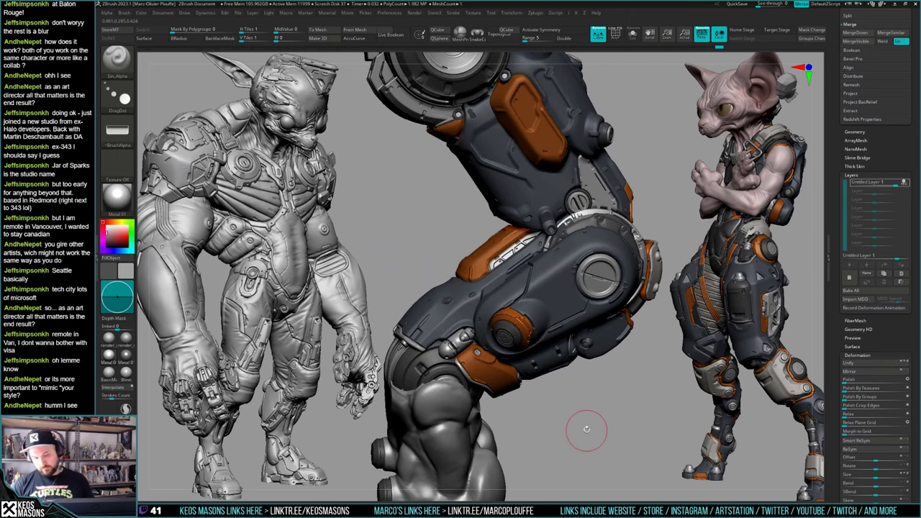
Step: Try carving a short straight groove with a smaller Standard brush between the shell's orange knob and round cap, and undo it
{"action": "key", "text": "1"}
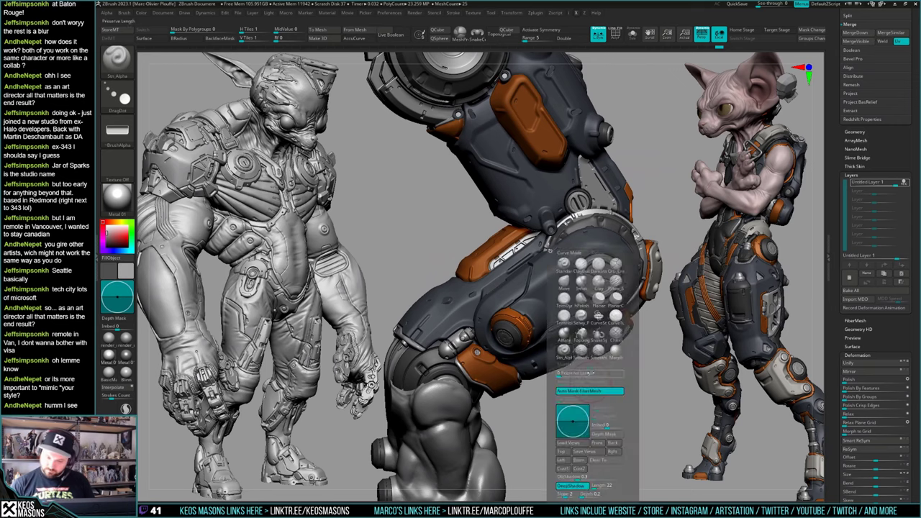
{"action": "left_click", "coordinate": [581, 301]}
{"action": "right_click_drag", "start_coordinate": [557, 277], "coordinate": [520, 331], "text": "ctrl"}
{"action": "key", "text": "space"}
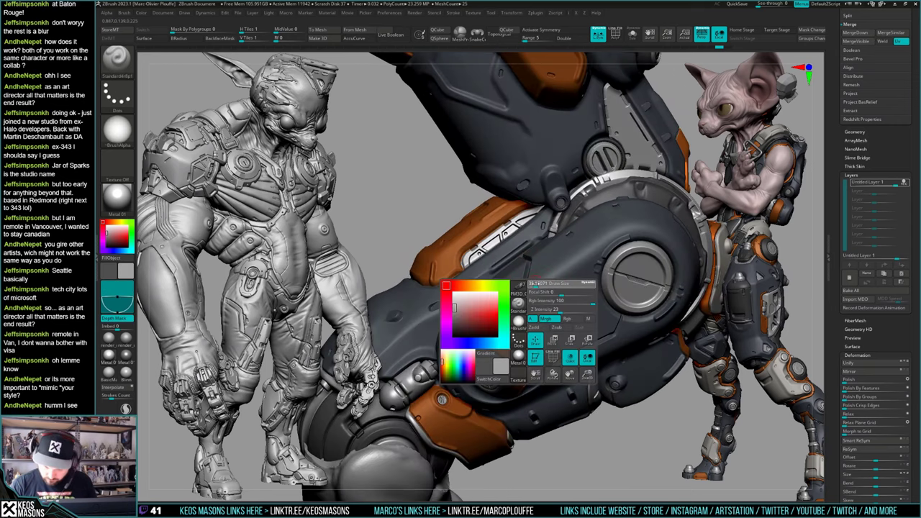
{"action": "left_click_drag", "start_coordinate": [534, 284], "coordinate": [533, 283]}
{"action": "right_click_drag", "start_coordinate": [536, 316], "coordinate": [522, 332]}
{"action": "key", "text": "space"}
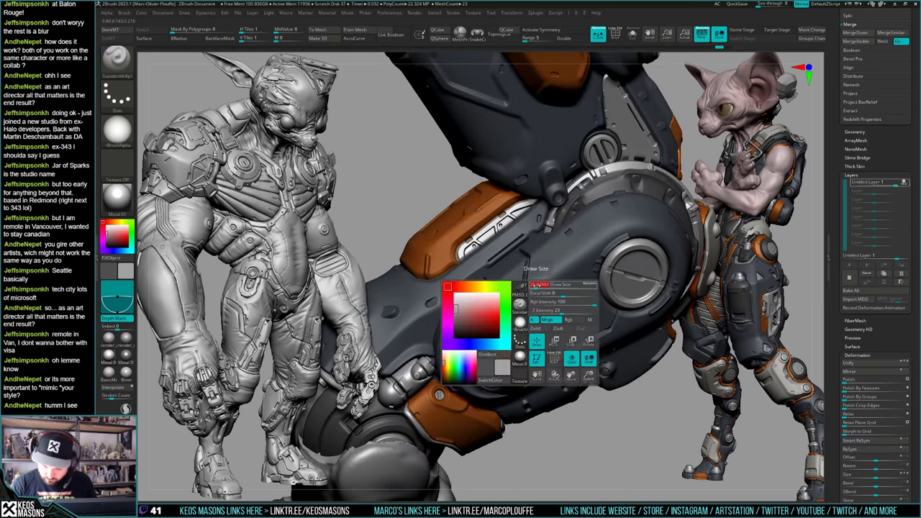
{"action": "left_click", "coordinate": [548, 326]}
{"action": "left_click", "coordinate": [549, 321]}
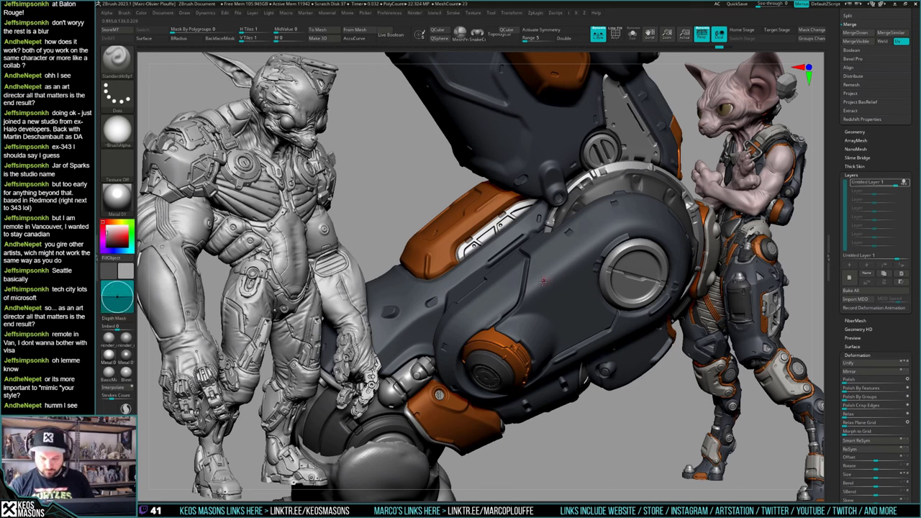
{"action": "left_click_drag", "start_coordinate": [537, 280], "coordinate": [569, 260]}
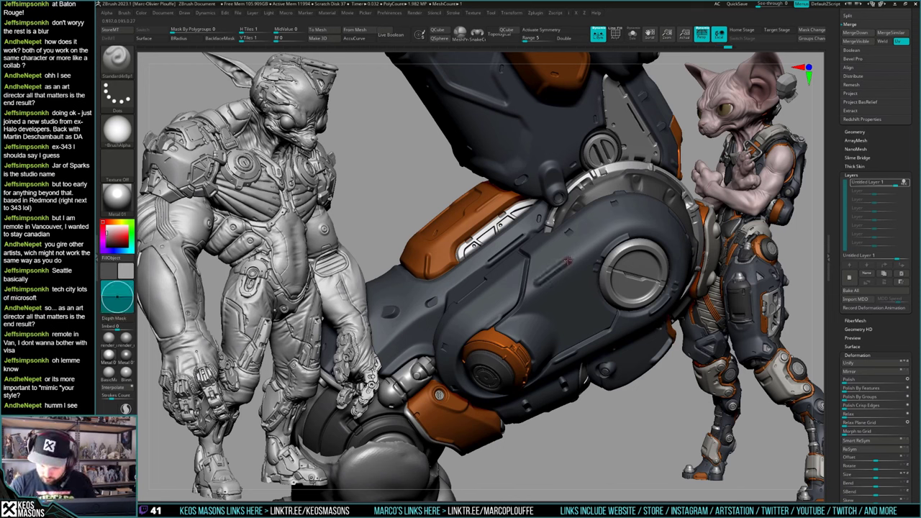
{"action": "key", "text": "ctrl+z"}
Step: Try more short groove strokes on the shell's side with an adjusted brush size, comparing them through undo and redo
{"action": "key", "text": "space"}
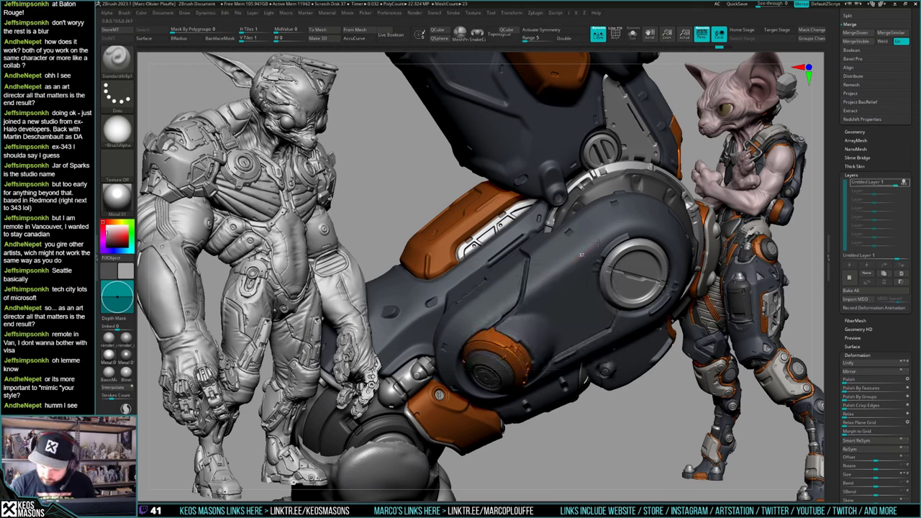
{"action": "left_click_drag", "start_coordinate": [598, 243], "coordinate": [599, 242]}
{"action": "key", "text": "ctrl+z"}
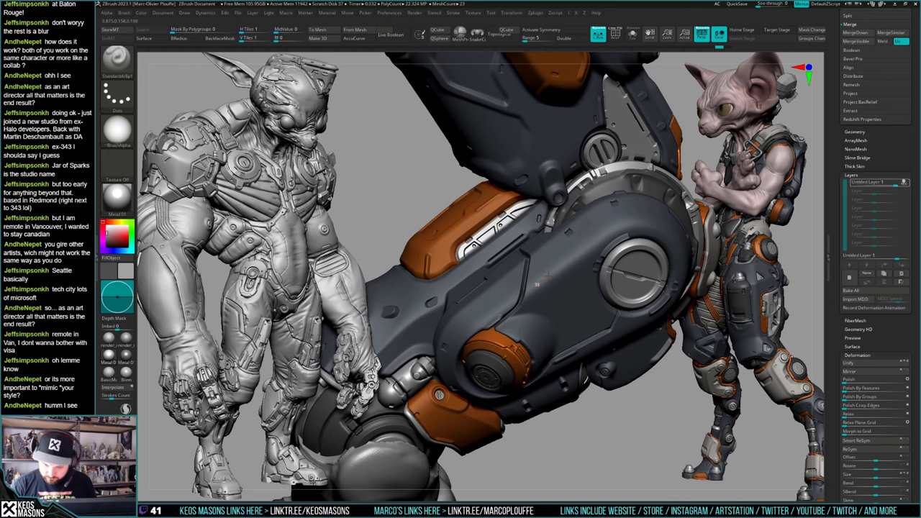
{"action": "left_click_drag", "start_coordinate": [549, 276], "coordinate": [549, 275]}
{"action": "mouse_move", "coordinate": [550, 275]}
{"action": "right_mouse_down", "text": "ctrl"}
{"action": "mouse_move", "coordinate": [585, 300]}
{"action": "mouse_move", "coordinate": [524, 298]}
{"action": "right_mouse_up", "text": "ctrl"}
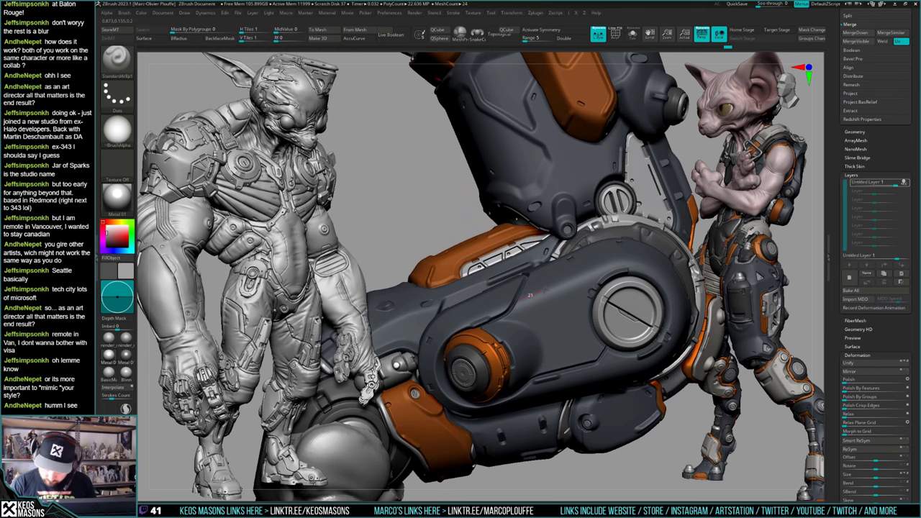
{"action": "left_click_drag", "start_coordinate": [548, 289], "coordinate": [550, 288]}
{"action": "right_click_drag", "start_coordinate": [576, 284], "coordinate": [639, 274], "text": "ctrl"}
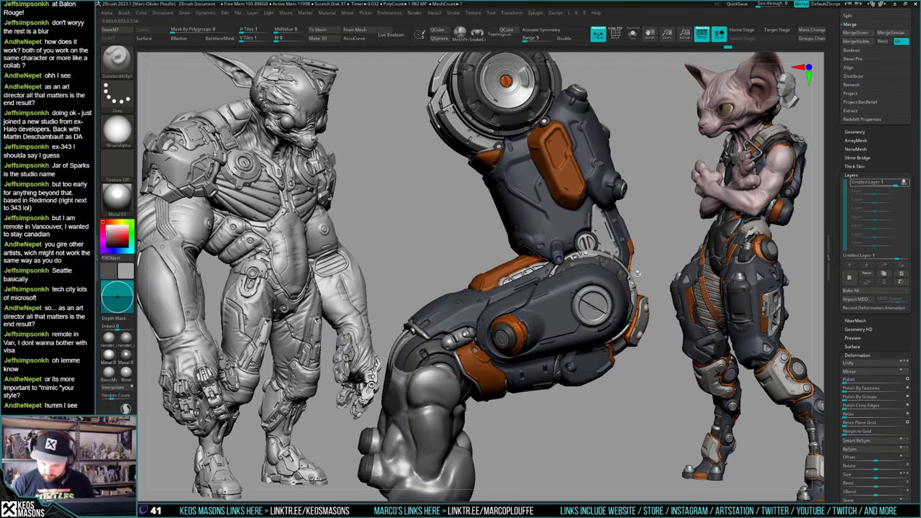
{"action": "mouse_move", "coordinate": [593, 340]}
{"action": "right_mouse_down"}
{"action": "mouse_move", "coordinate": [601, 342]}
{"action": "mouse_move", "coordinate": [592, 379]}
{"action": "mouse_move", "coordinate": [598, 388]}
{"action": "mouse_move", "coordinate": [595, 371]}
{"action": "mouse_move", "coordinate": [591, 377]}
{"action": "right_mouse_up"}
{"action": "key", "text": "ctrl+z"}
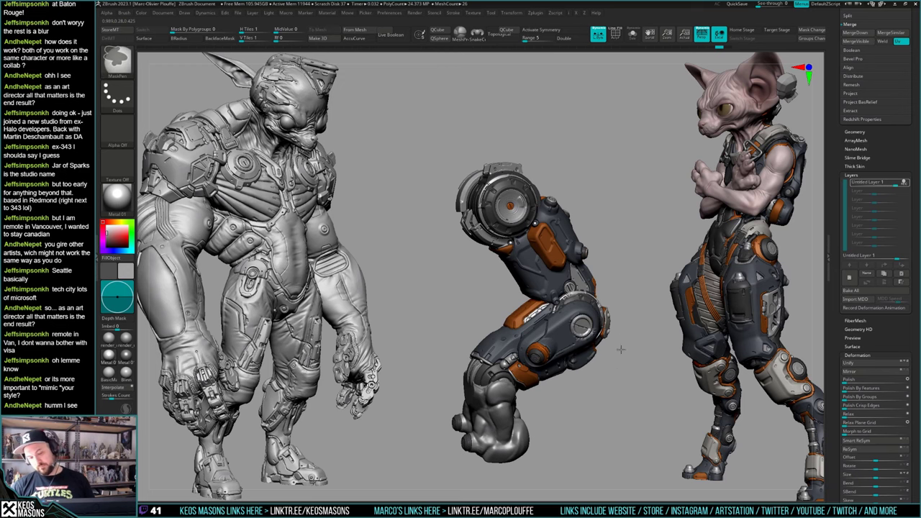
{"action": "key", "text": "ctrl+shift+z"}
{"action": "key", "text": "ctrl+shift+z"}
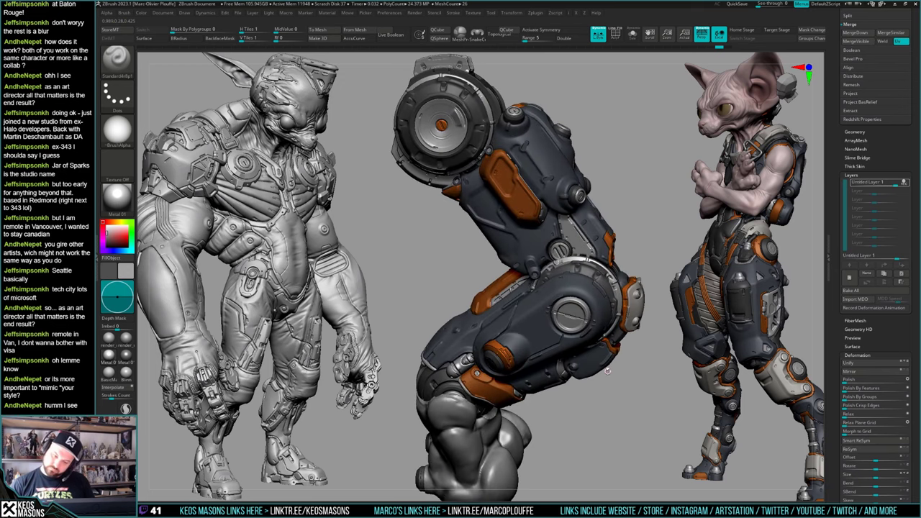
Step: Compare the forearm shell with its sculpt layer switched off and on
{"action": "mouse_move", "coordinate": [610, 374]}
{"action": "right_mouse_down"}
{"action": "mouse_move", "coordinate": [627, 362]}
{"action": "mouse_move", "coordinate": [616, 357]}
{"action": "right_mouse_up"}
{"action": "right_click_drag", "start_coordinate": [615, 357], "coordinate": [616, 376], "text": "ctrl"}
{"action": "left_click", "coordinate": [906, 184]}
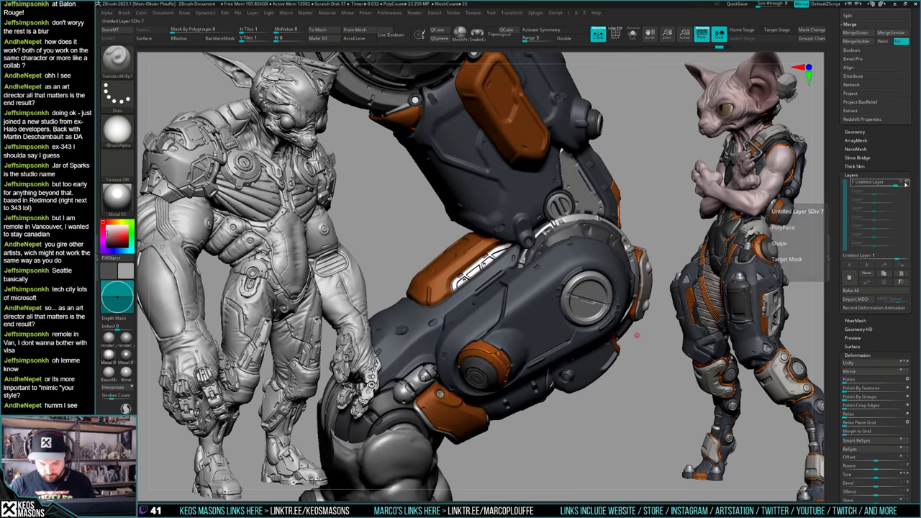
{"action": "left_click", "coordinate": [907, 184]}
{"action": "left_click", "coordinate": [906, 184]}
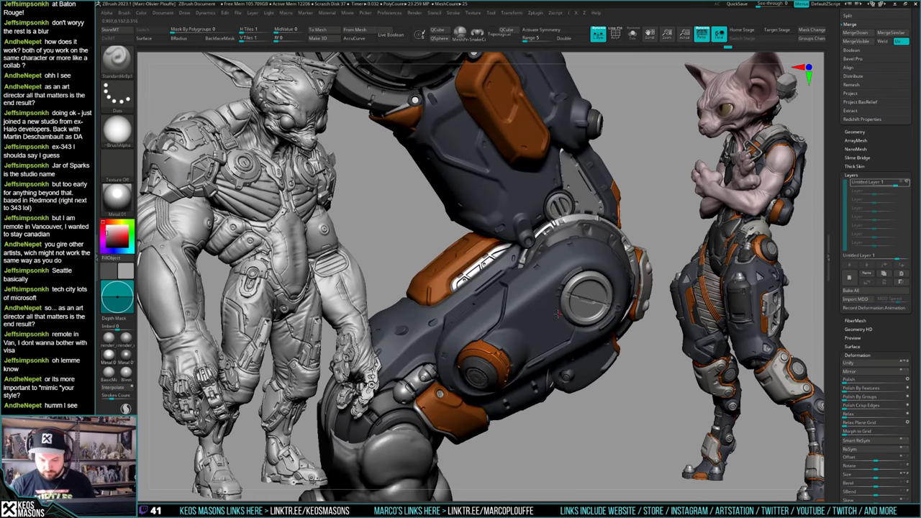
Step: Pick the Morph brush and store a morph target of the forearm shell with its layer hidden, restoring the layer's visibility
{"action": "key", "text": "space"}
{"action": "left_click", "coordinate": [584, 352]}
{"action": "right_click_drag", "start_coordinate": [583, 352], "coordinate": [561, 330]}
{"action": "left_click", "coordinate": [506, 284]}
{"action": "left_click", "coordinate": [512, 312]}
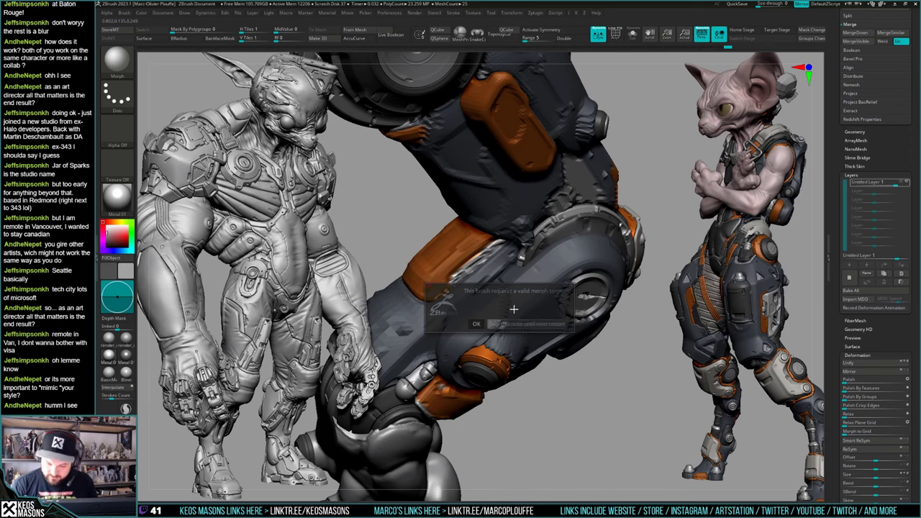
{"action": "left_click", "coordinate": [905, 183]}
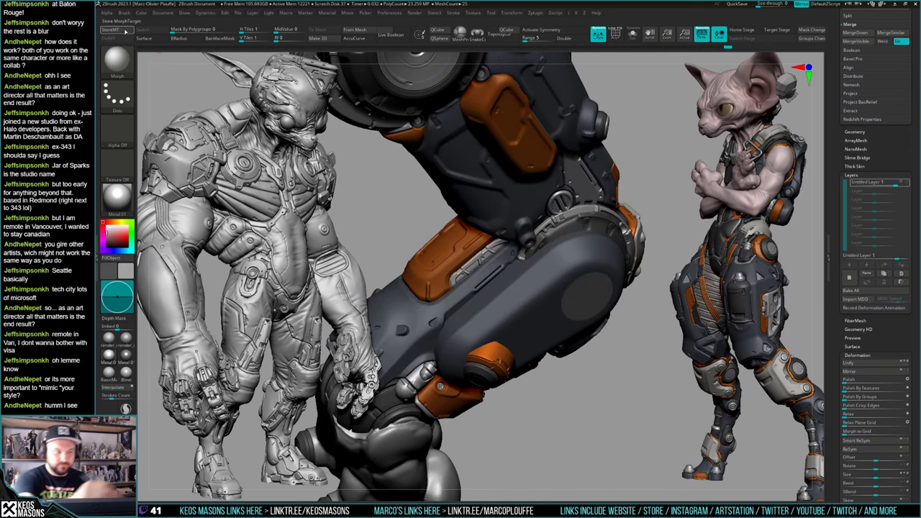
{"action": "left_click", "coordinate": [907, 185]}
Step: Set the shell's layer to recording and erase the upper panel line between the orange knob and round cap with the Morph brush
{"action": "key", "text": "space"}
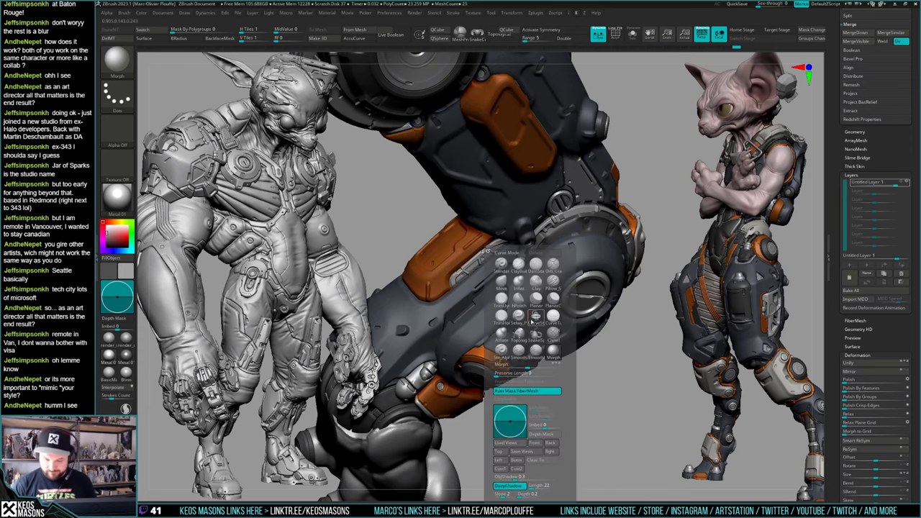
{"action": "key", "text": "b"}
{"action": "key", "text": "space"}
{"action": "left_click", "coordinate": [503, 280]}
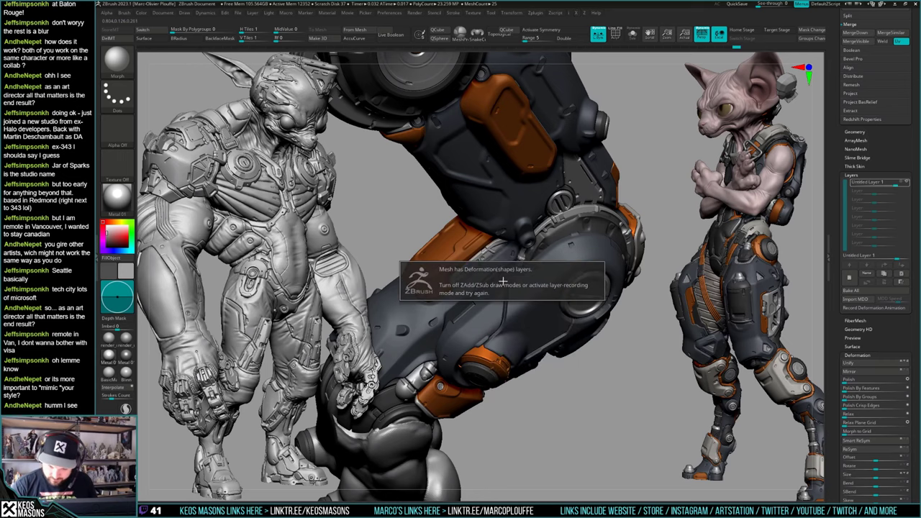
{"action": "left_click", "coordinate": [904, 182]}
{"action": "right_click_drag", "start_coordinate": [506, 244], "coordinate": [505, 288], "text": "ctrl"}
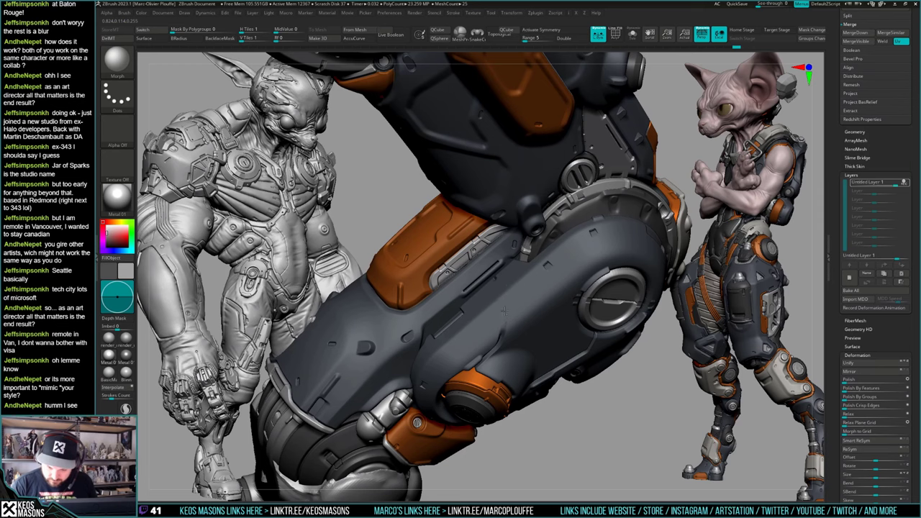
{"action": "mouse_move", "coordinate": [502, 334]}
{"action": "right_mouse_down"}
{"action": "mouse_move", "coordinate": [526, 302]}
{"action": "mouse_move", "coordinate": [569, 282]}
{"action": "mouse_move", "coordinate": [521, 300]}
{"action": "right_mouse_up"}
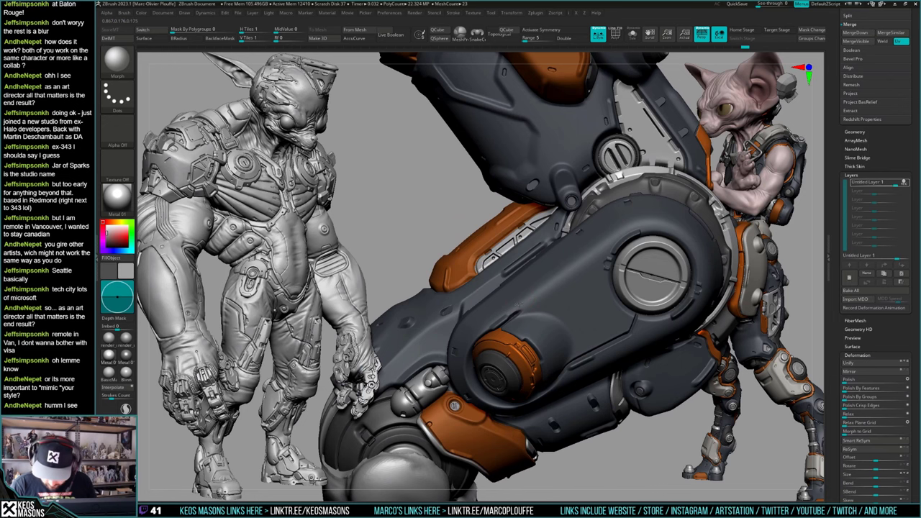
{"action": "mouse_move", "coordinate": [518, 306]}
{"action": "right_mouse_down"}
{"action": "mouse_move", "coordinate": [597, 281]}
{"action": "mouse_move", "coordinate": [569, 266]}
{"action": "mouse_move", "coordinate": [546, 292]}
{"action": "right_mouse_up"}
{"action": "right_click", "coordinate": [547, 291]}
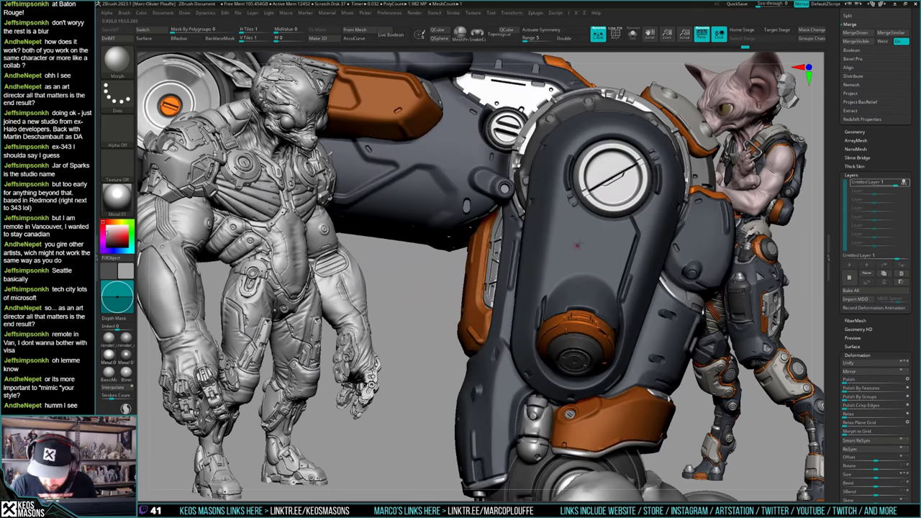
Step: Smooth and erase the leftover end of the panel line beside the orange knob
{"action": "mouse_move", "coordinate": [549, 289]}
{"action": "right_mouse_down"}
{"action": "mouse_move", "coordinate": [534, 294]}
{"action": "mouse_move", "coordinate": [547, 309]}
{"action": "right_mouse_up"}
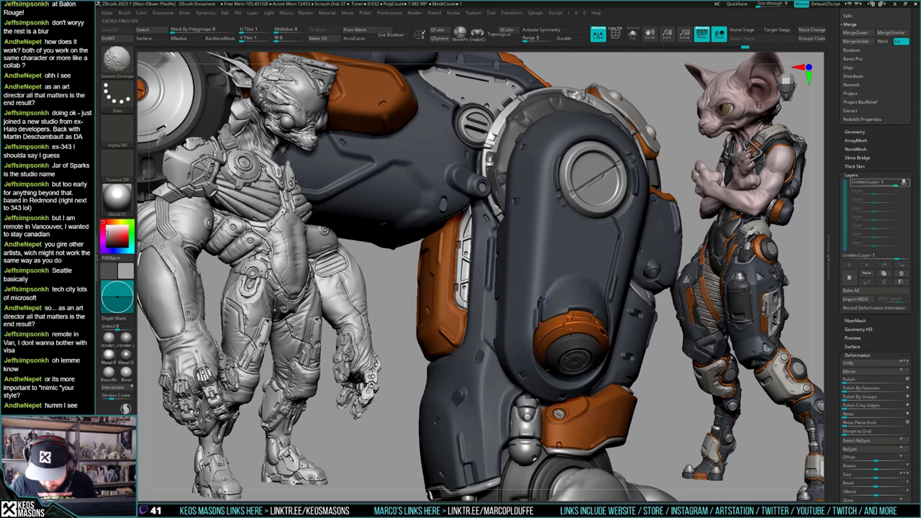
{"action": "left_click_drag", "start_coordinate": [543, 298], "coordinate": [538, 325]}
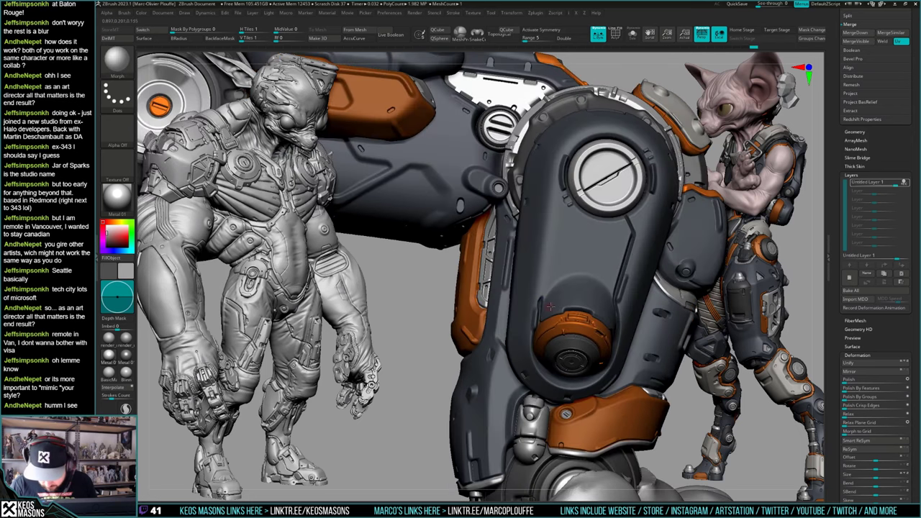
{"action": "right_click_drag", "start_coordinate": [543, 293], "coordinate": [536, 306]}
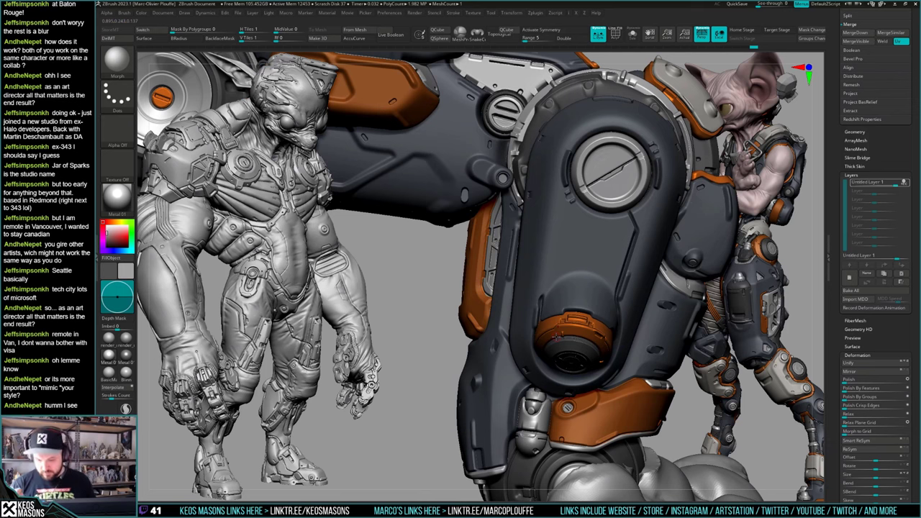
{"action": "right_click_drag", "start_coordinate": [557, 336], "coordinate": [614, 321]}
{"action": "right_click_drag", "start_coordinate": [537, 315], "coordinate": [587, 308]}
{"action": "mouse_move", "coordinate": [515, 293]}
{"action": "right_mouse_down", "text": "ctrl"}
{"action": "mouse_move", "coordinate": [512, 305]}
{"action": "mouse_move", "coordinate": [531, 300]}
{"action": "mouse_move", "coordinate": [534, 285]}
{"action": "mouse_move", "coordinate": [594, 363]}
{"action": "mouse_move", "coordinate": [586, 323]}
{"action": "right_mouse_up", "text": "ctrl"}
Step: Switch back to the alpha stamping brush and examine the arm from several angles for places needing detail
{"action": "key", "text": "space"}
{"action": "left_click", "coordinate": [540, 297]}
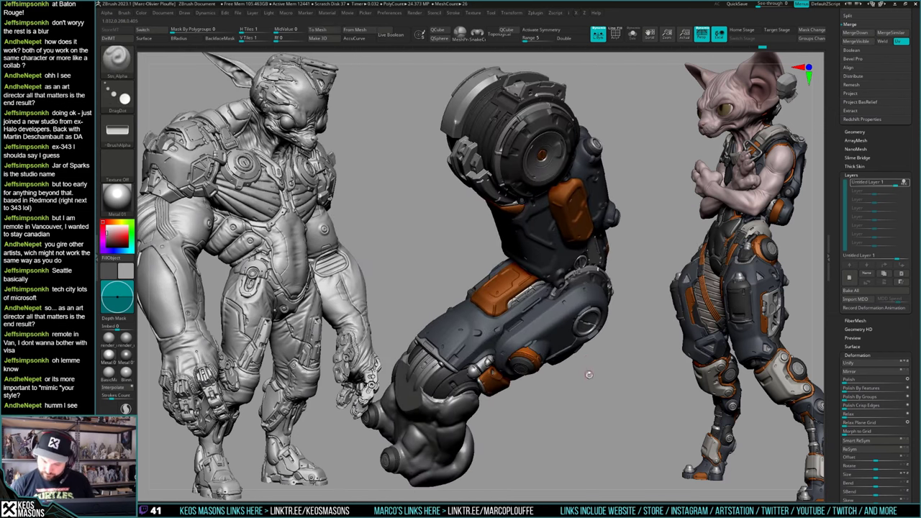
{"action": "right_click_drag", "start_coordinate": [590, 375], "coordinate": [586, 357]}
{"action": "left_click_drag", "start_coordinate": [585, 357], "coordinate": [584, 373]}
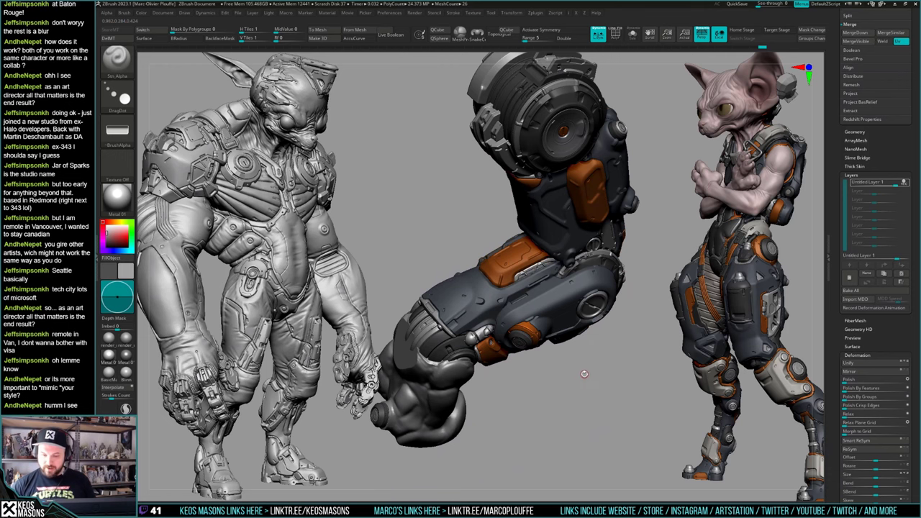
{"action": "right_click", "coordinate": [584, 374]}
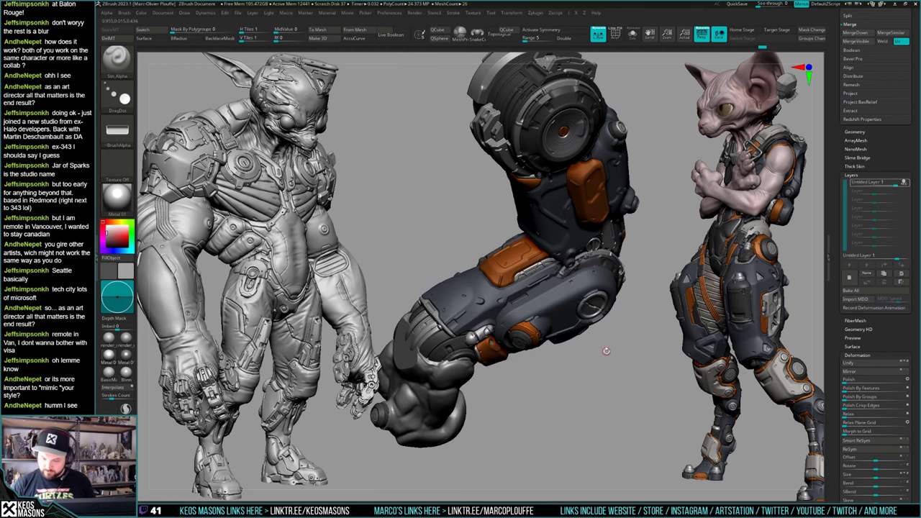
{"action": "left_click_drag", "start_coordinate": [614, 342], "coordinate": [605, 321]}
{"action": "right_click", "coordinate": [605, 321]}
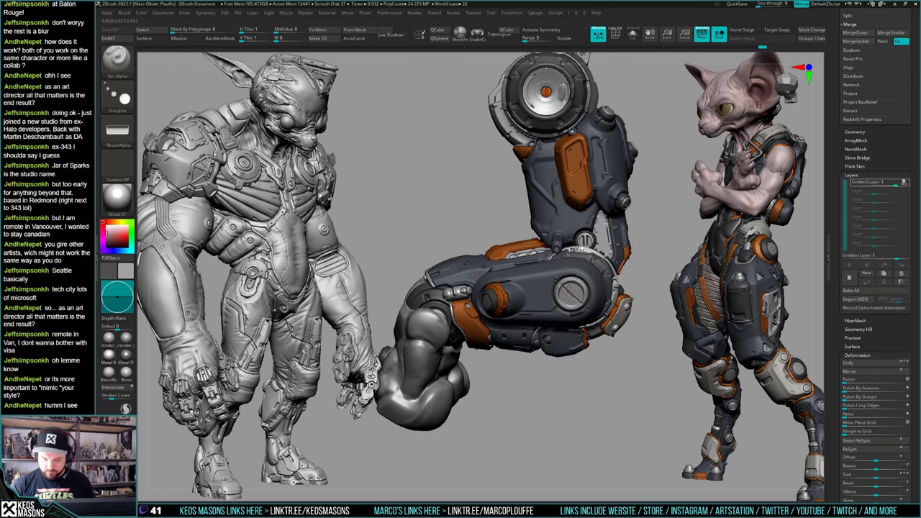
{"action": "mouse_move", "coordinate": [590, 302]}
{"action": "right_mouse_down"}
{"action": "mouse_move", "coordinate": [576, 266]}
{"action": "mouse_move", "coordinate": [578, 274]}
{"action": "right_mouse_up"}
{"action": "key", "text": "space"}
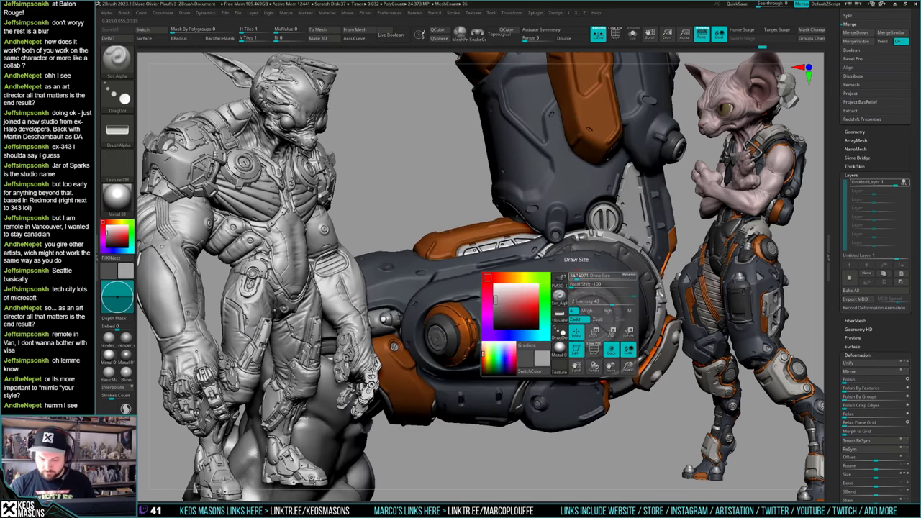
{"action": "right_click_drag", "start_coordinate": [588, 296], "coordinate": [608, 304]}
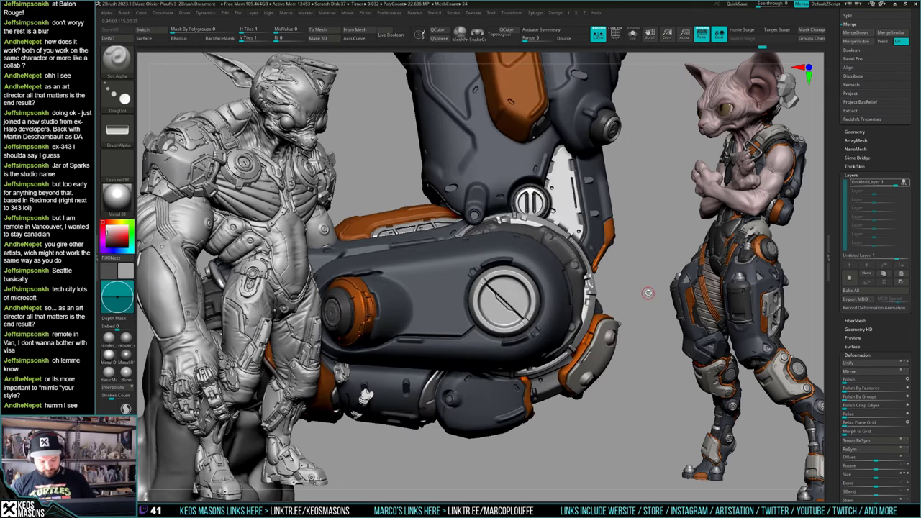
Step: Switch to the TrimFront brush and bring the upper end of the forearm shell around its round cap into view
{"action": "key", "text": "b"}
{"action": "key", "text": "t"}
{"action": "key", "text": "f"}
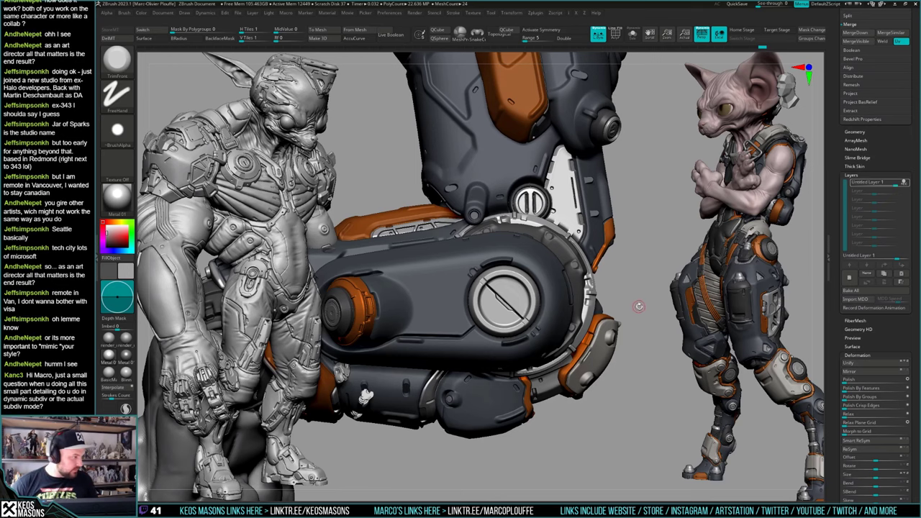
{"action": "right_click_drag", "start_coordinate": [577, 287], "coordinate": [567, 266], "text": "alt"}
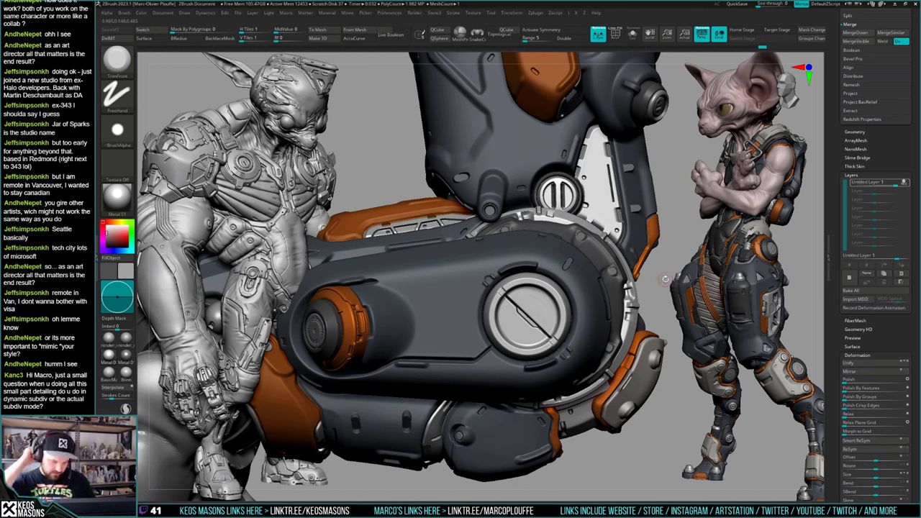
{"action": "left_click_drag", "start_coordinate": [665, 279], "coordinate": [741, 287]}
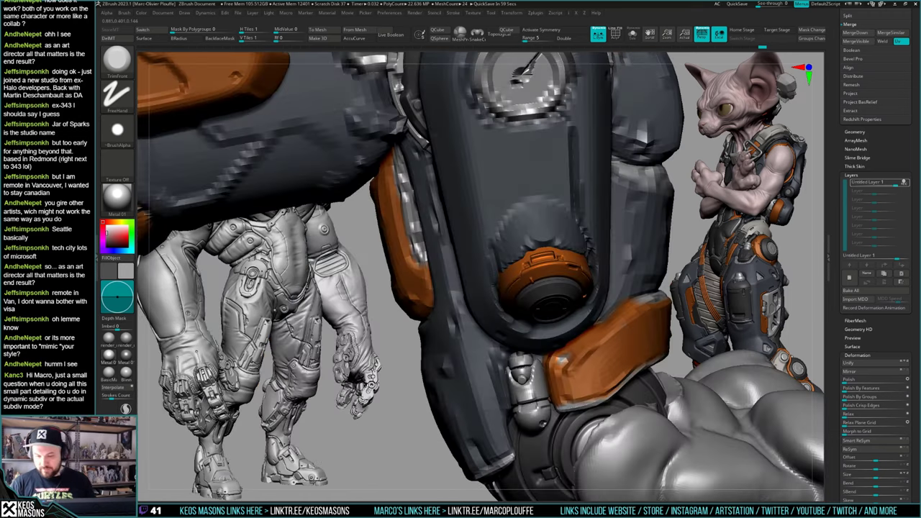
{"action": "left_click_drag", "start_coordinate": [594, 58], "coordinate": [616, 281], "text": "alt"}
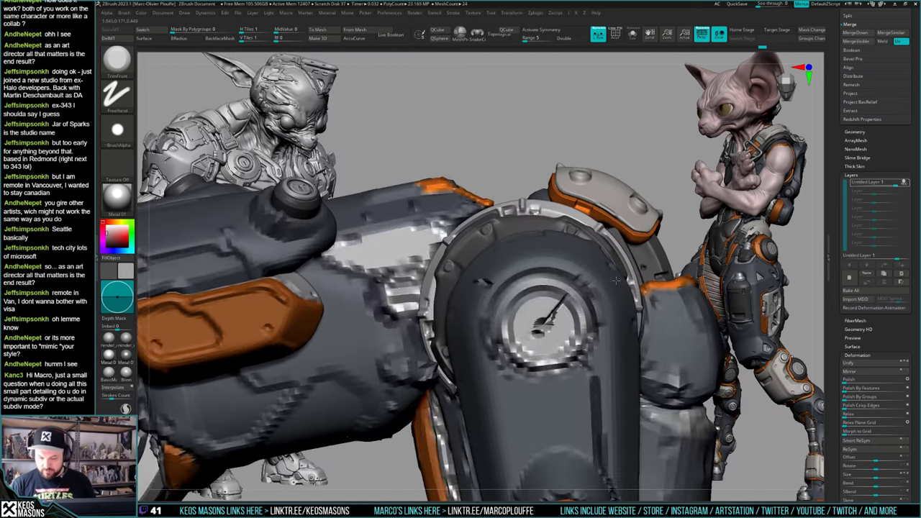
Step: Compare the forearm shell at three lower subdivision levels with its full detail, and examine the whole arm
{"action": "key", "text": "shift+d"}
{"action": "key", "text": "shift+d"}
{"action": "key", "text": "shift+d"}
{"action": "key", "text": "d"}
{"action": "key", "text": "d"}
{"action": "key", "text": "d"}
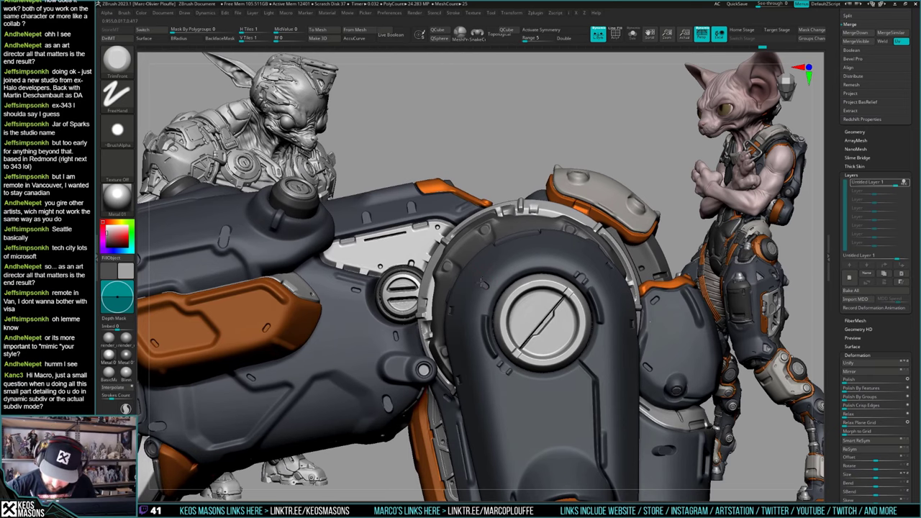
{"action": "left_click_drag", "start_coordinate": [480, 267], "coordinate": [484, 273]}
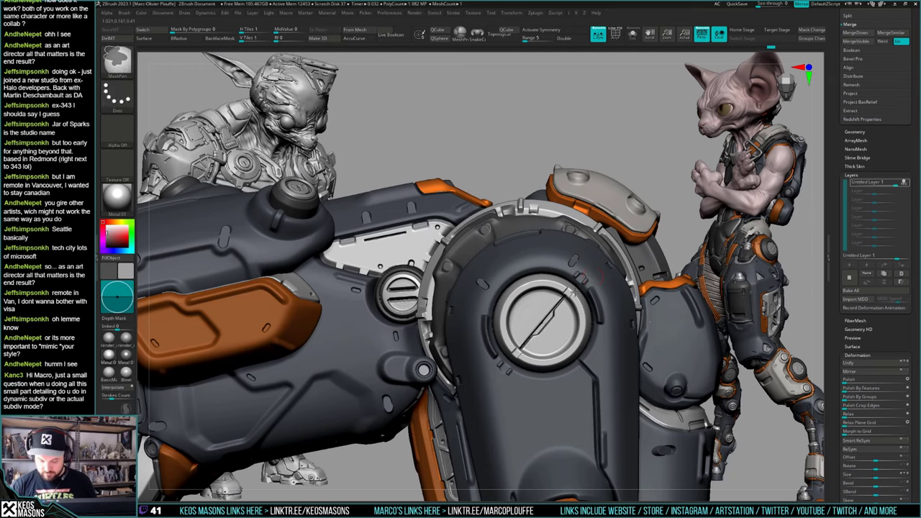
{"action": "mouse_move", "coordinate": [596, 274]}
{"action": "right_mouse_down", "text": "ctrl"}
{"action": "mouse_move", "coordinate": [599, 229]}
{"action": "mouse_move", "coordinate": [624, 280]}
{"action": "right_mouse_up", "text": "ctrl"}
{"action": "left_click_drag", "start_coordinate": [597, 326], "coordinate": [590, 342]}
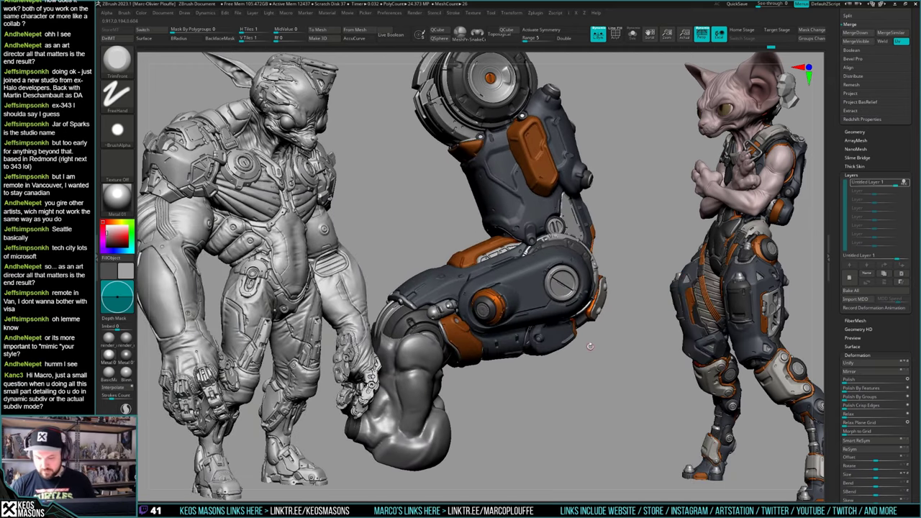
{"action": "right_click_drag", "start_coordinate": [588, 342], "coordinate": [527, 269], "text": "ctrl"}
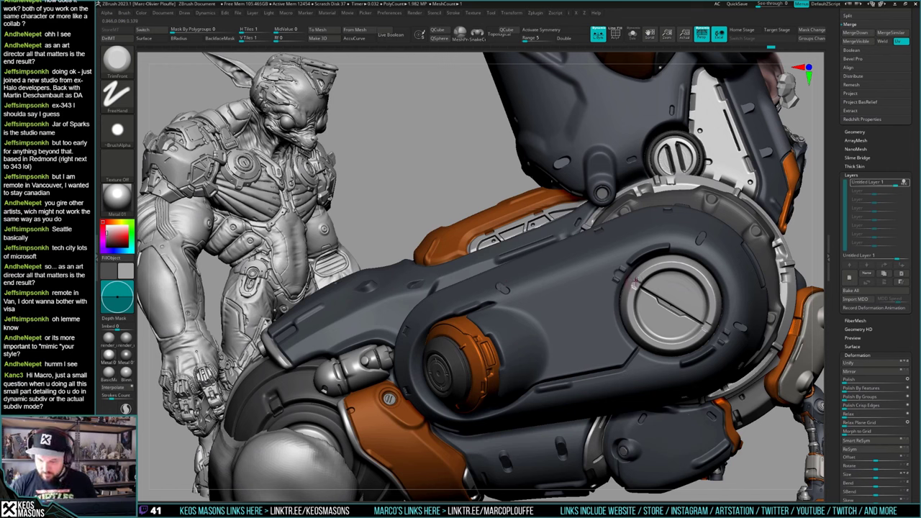
Step: Activate the Orb_Cracks brush and isolate the forearm shell in Solo mode
{"action": "right_click_drag", "start_coordinate": [636, 283], "coordinate": [769, 192], "text": "ctrl"}
{"action": "mouse_move", "coordinate": [720, 266]}
{"action": "right_mouse_down"}
{"action": "mouse_move", "coordinate": [624, 288]}
{"action": "mouse_move", "coordinate": [611, 322]}
{"action": "right_mouse_up"}
{"action": "key", "text": "space"}
{"action": "left_click", "coordinate": [620, 259]}
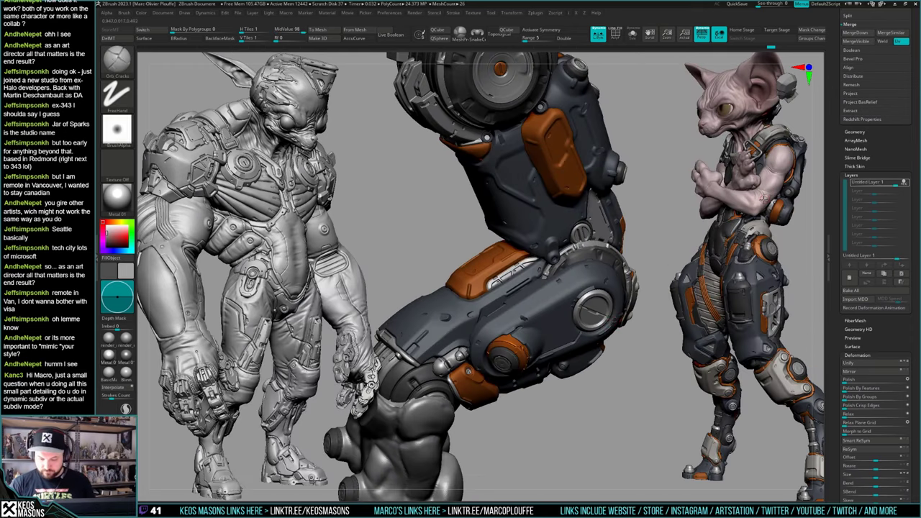
{"action": "right_click_drag", "start_coordinate": [615, 318], "coordinate": [576, 314], "text": "alt"}
{"action": "key", "text": "shift+s"}
{"action": "key", "text": "shift+f"}
{"action": "key", "text": "shift+f"}
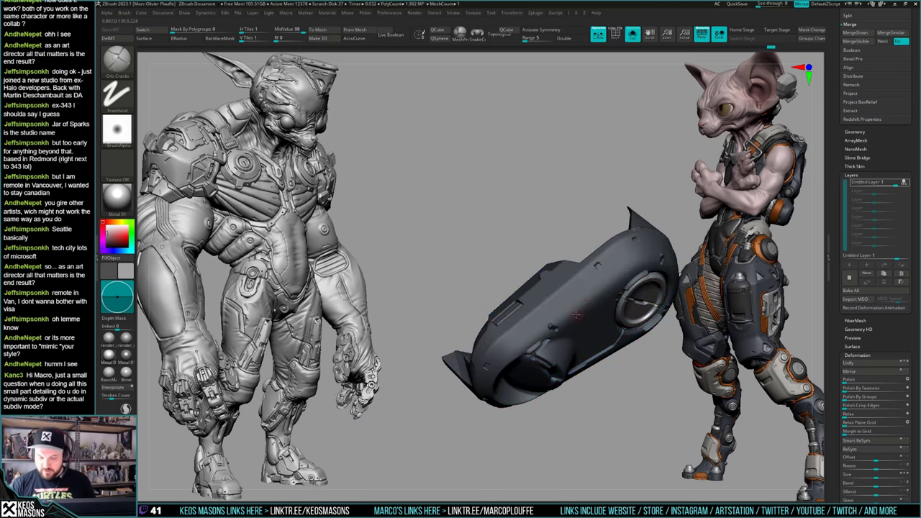
Step: Try isolating part of the forearm shell's polygroups and lowering its subdivision by three levels
{"action": "key", "text": "w"}
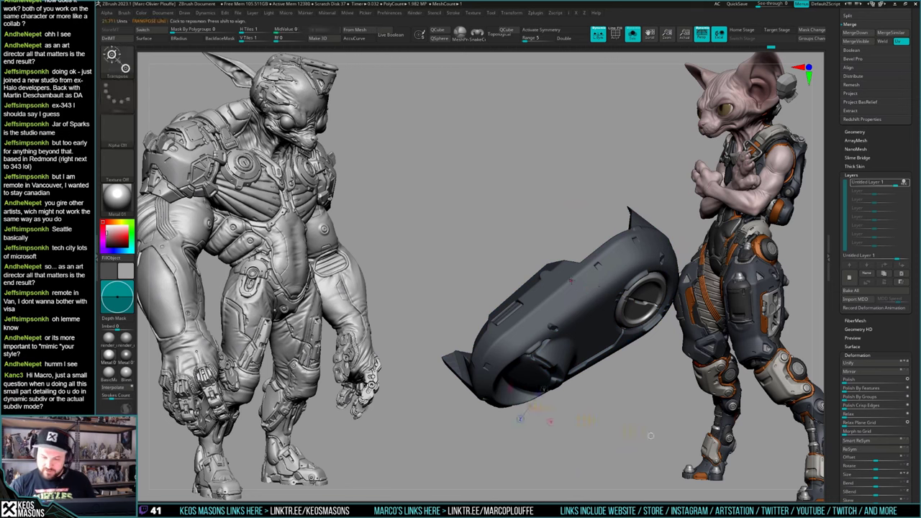
{"action": "key", "text": "q"}
{"action": "left_click", "coordinate": [586, 364], "text": "ctrl+shift"}
{"action": "key", "text": "g"}
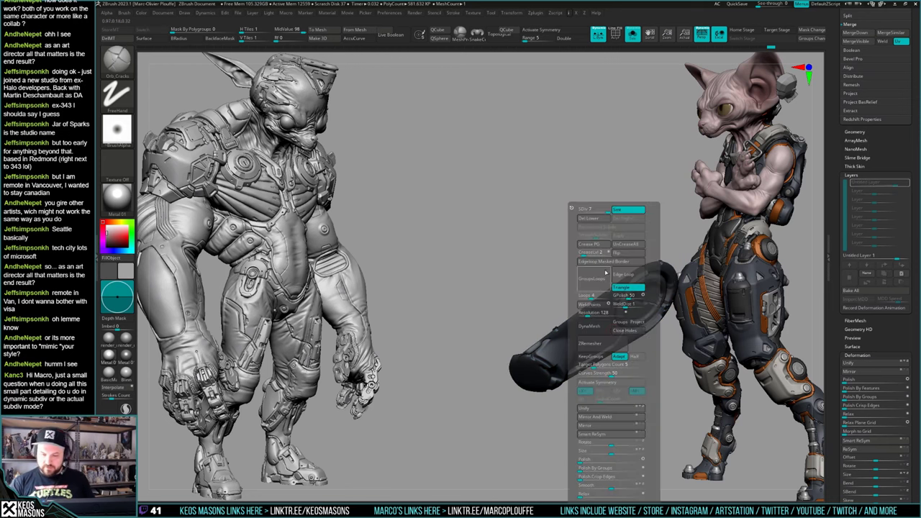
{"action": "left_click", "coordinate": [634, 146], "text": "ctrl+shift"}
{"action": "key", "text": "shift+d"}
{"action": "key", "text": "shift+d"}
{"action": "key", "text": "shift+d"}
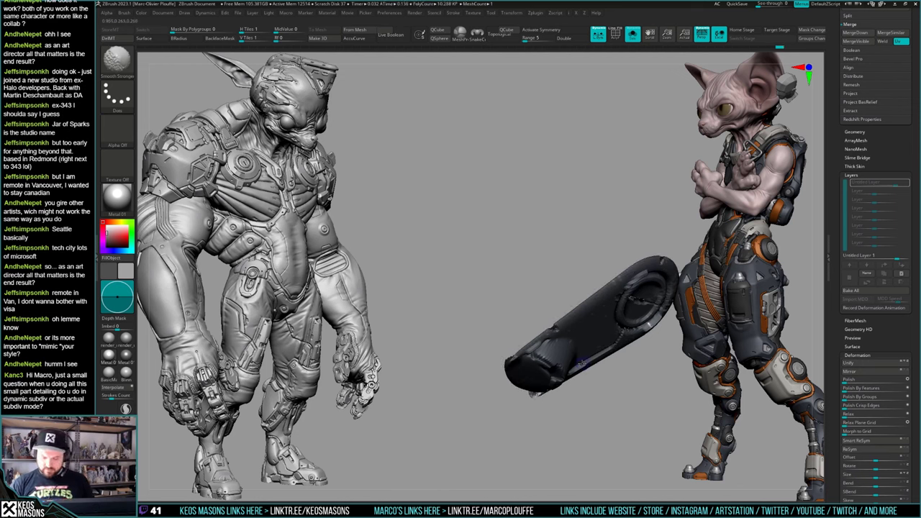
Step: Undo the latest visibility and subdivision changes on the isolated shell
{"action": "key", "text": "ctrl+z"}
{"action": "key", "text": "ctrl+z"}
{"action": "key", "text": "ctrl+z"}
{"action": "key", "text": "ctrl+z"}
{"action": "key", "text": "ctrl+z"}
{"action": "key", "text": "ctrl+z"}
{"action": "key", "text": "ctrl+z"}
{"action": "key", "text": "ctrl+z"}
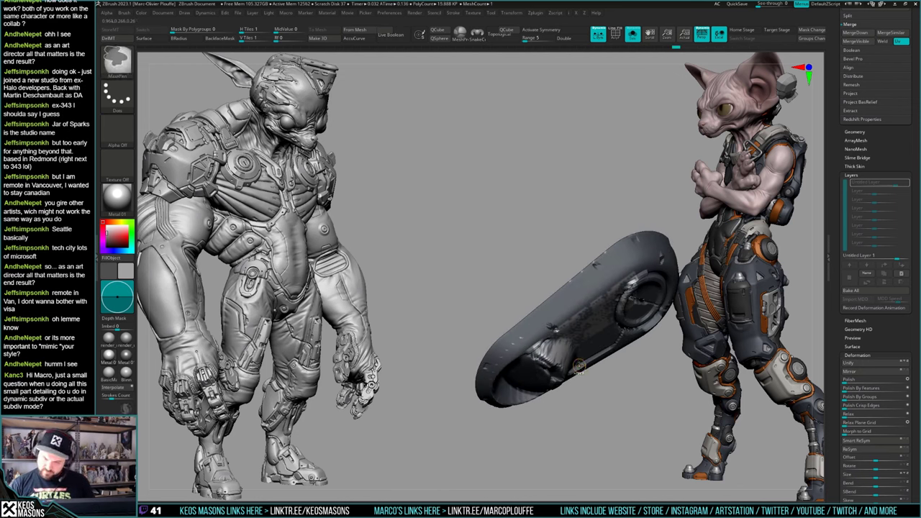
Step: Compare earlier states of the shell's undo history at different subdivision levels
{"action": "key", "text": "space"}
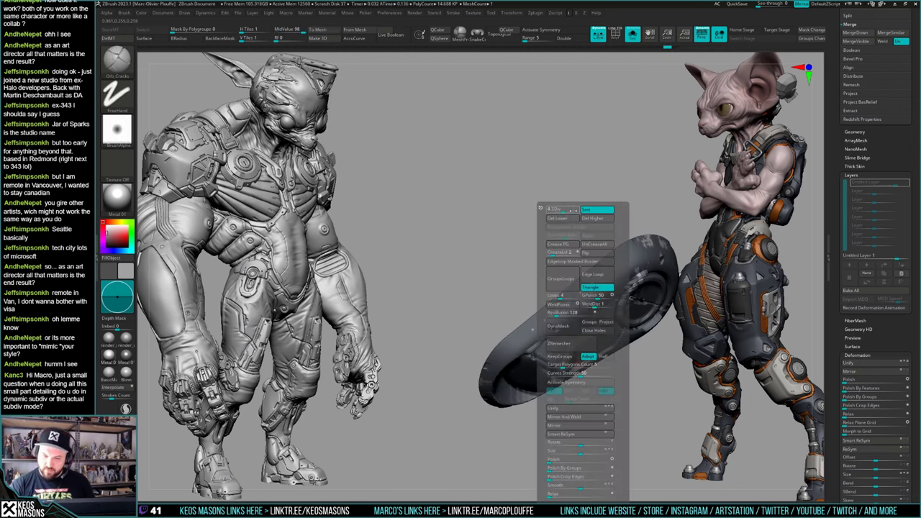
{"action": "left_click", "coordinate": [658, 199], "text": "ctrl"}
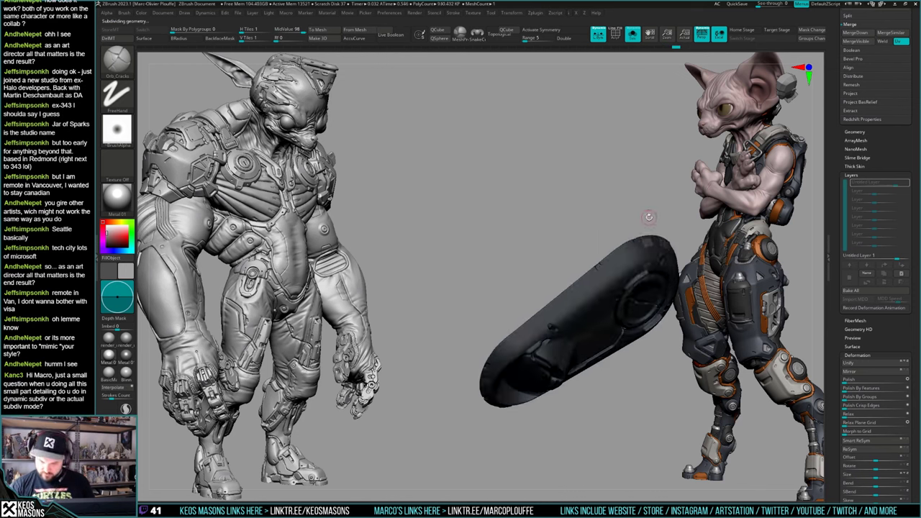
{"action": "key", "text": "ctrl+shift+z"}
{"action": "key", "text": "ctrl+shift+z"}
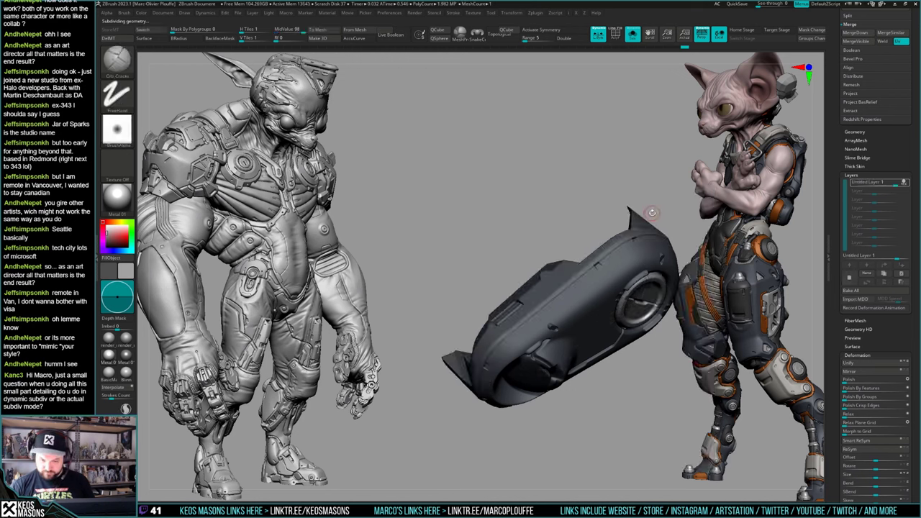
{"action": "key", "text": "ctrl+z"}
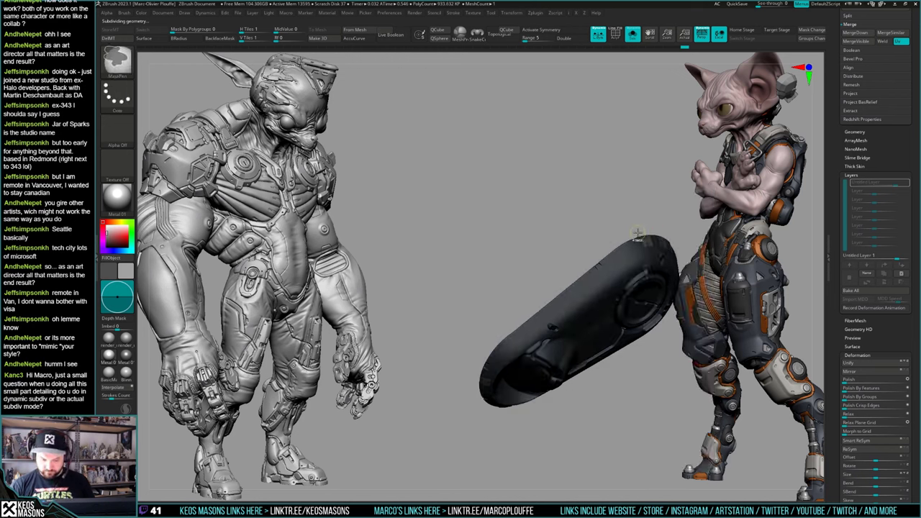
{"action": "key", "text": "ctrl+z"}
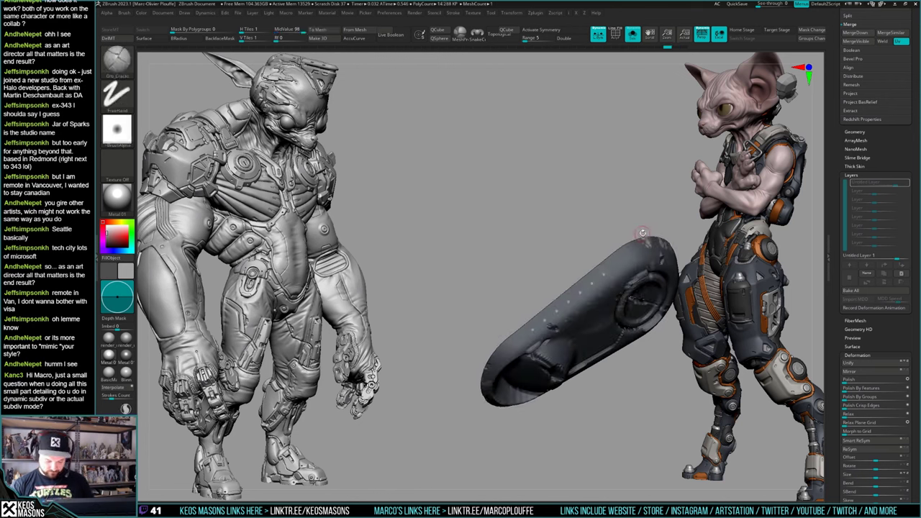
{"action": "key", "text": "shift+d"}
{"action": "key", "text": "space"}
{"action": "left_click", "coordinate": [653, 196]}
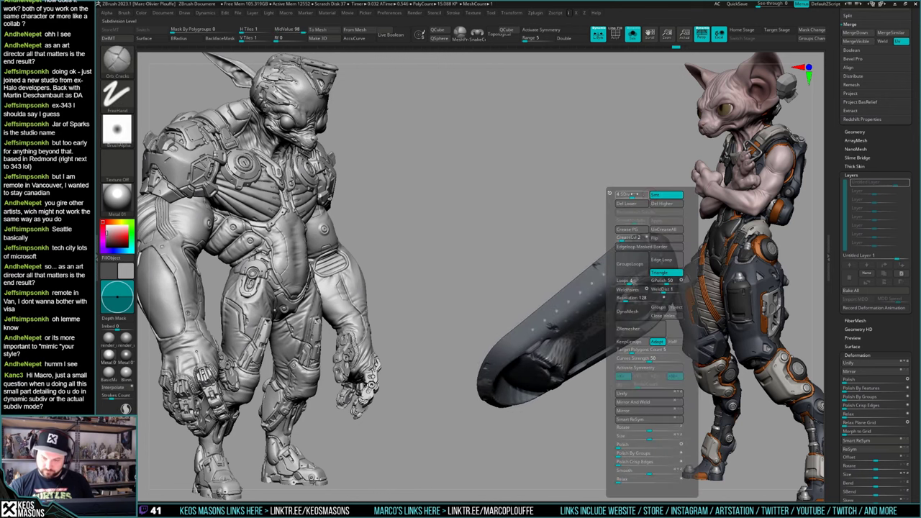
{"action": "key", "text": "ctrl+shift+z"}
{"action": "key", "text": "ctrl+z"}
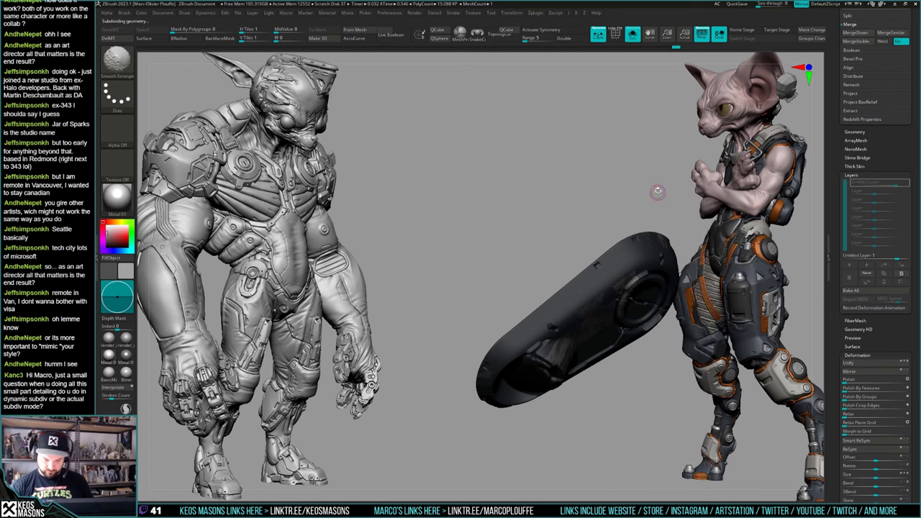
Step: Restore the forearm shell's full-detail state from its history and set the subdivision level at which its layer is active
{"action": "key", "text": "ctrl+shift+z"}
{"action": "key", "text": "ctrl+shift+z"}
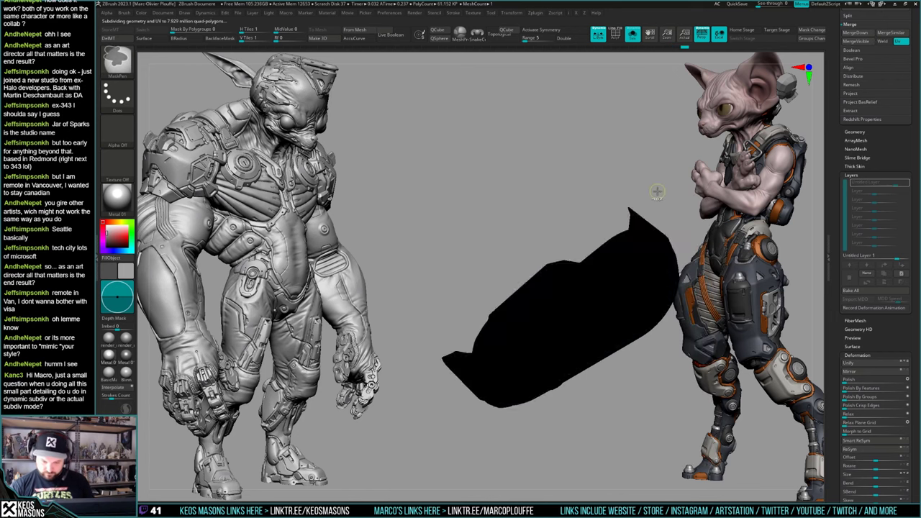
{"action": "key", "text": "ctrl+z"}
{"action": "key", "text": "ctrl+z"}
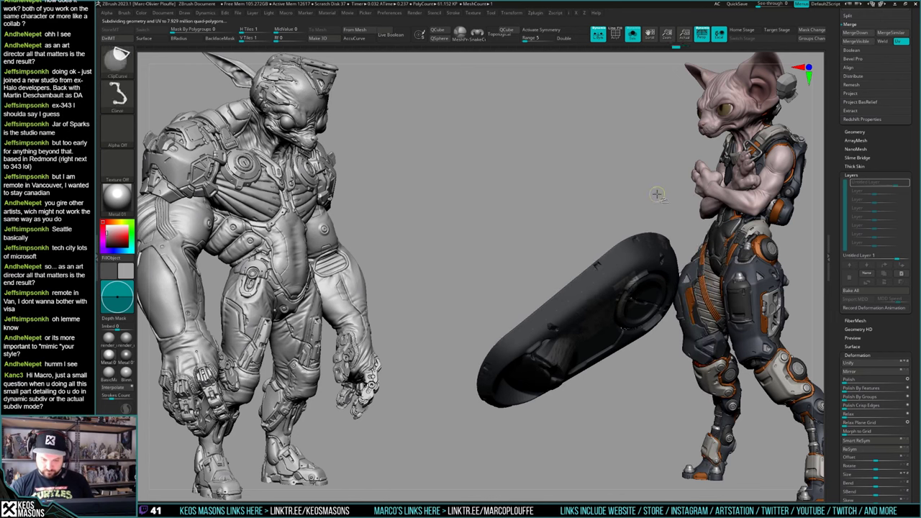
{"action": "key", "text": "ctrl+z"}
{"action": "key", "text": "ctrl+shift+z"}
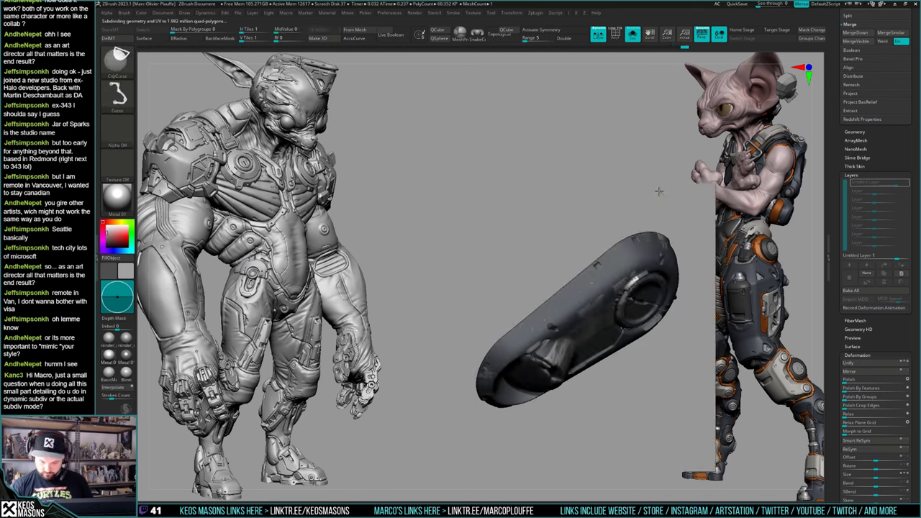
{"action": "key", "text": "ctrl+shift+z"}
{"action": "key", "text": "ctrl+z"}
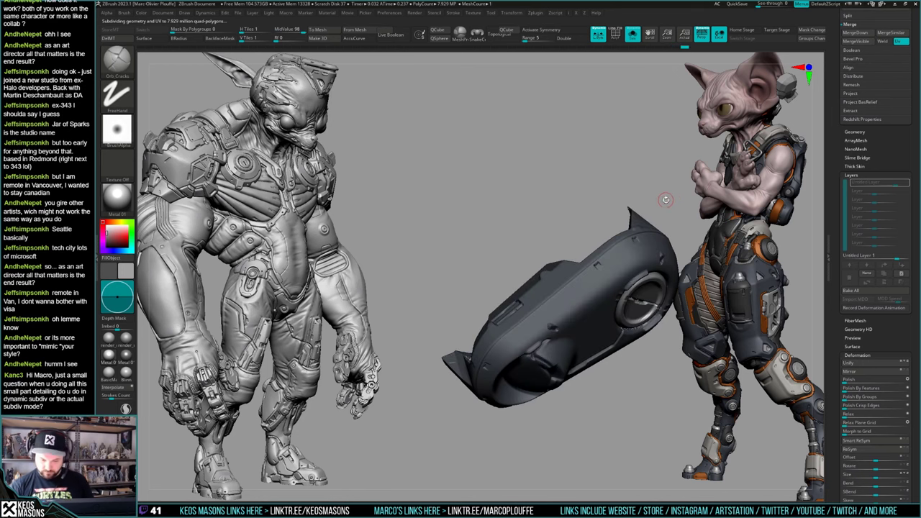
{"action": "key", "text": "g"}
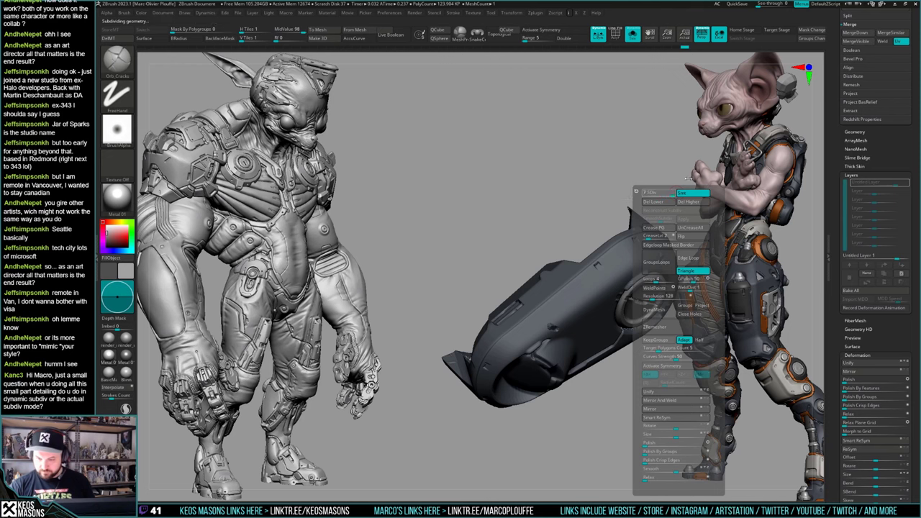
{"action": "left_click_drag", "start_coordinate": [674, 193], "coordinate": [725, 192]}
{"action": "mouse_move", "coordinate": [675, 208]}
{"action": "right_mouse_down", "text": "ctrl"}
{"action": "mouse_move", "coordinate": [648, 218]}
{"action": "mouse_move", "coordinate": [604, 281]}
{"action": "mouse_move", "coordinate": [563, 312]}
{"action": "mouse_move", "coordinate": [581, 314]}
{"action": "mouse_move", "coordinate": [573, 311]}
{"action": "right_mouse_up", "text": "ctrl"}
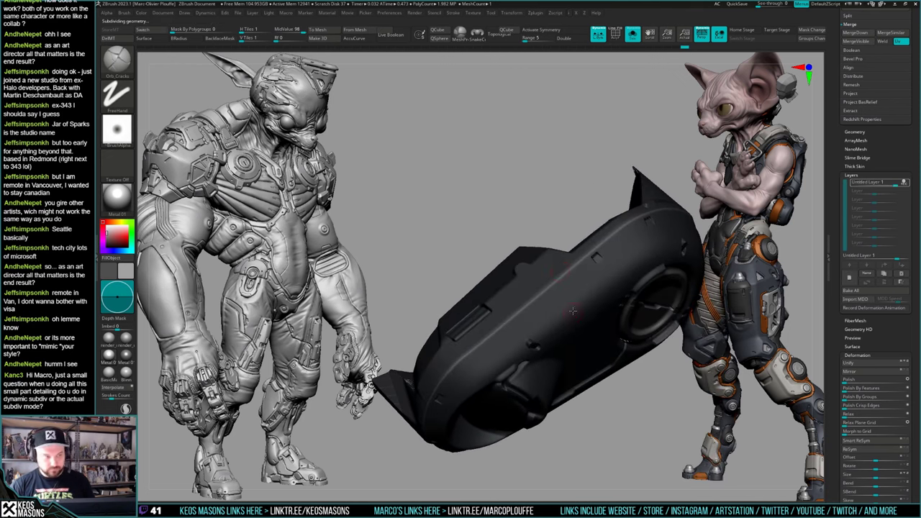
Step: Lay a transpose line from the middle of the shell out past its upper edge, and adjust the Orb_Cracks draw size
{"action": "key", "text": "w"}
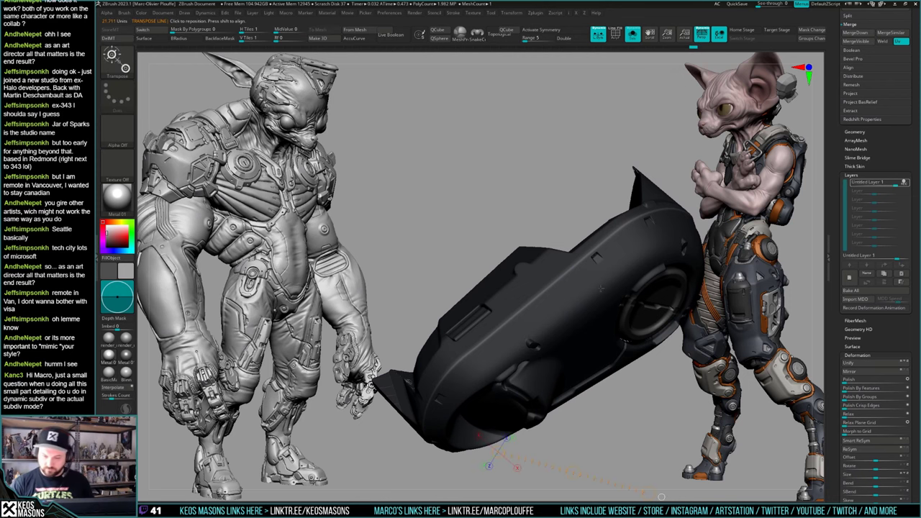
{"action": "left_click_drag", "start_coordinate": [582, 287], "coordinate": [664, 133]}
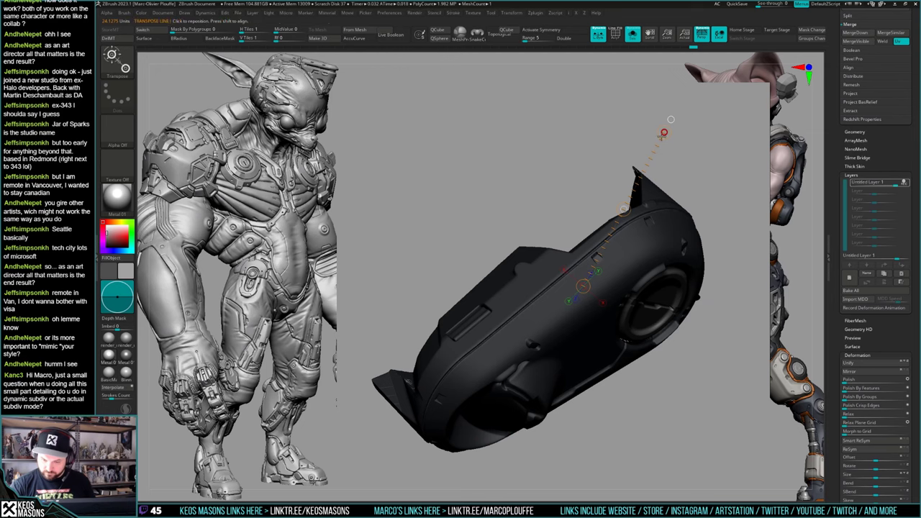
{"action": "key", "text": "q"}
{"action": "key", "text": "space"}
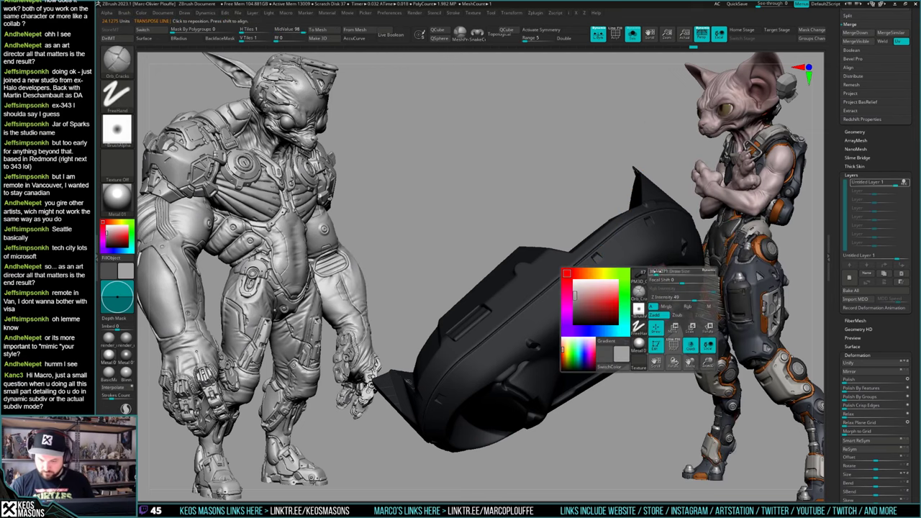
{"action": "left_click_drag", "start_coordinate": [671, 272], "coordinate": [677, 273]}
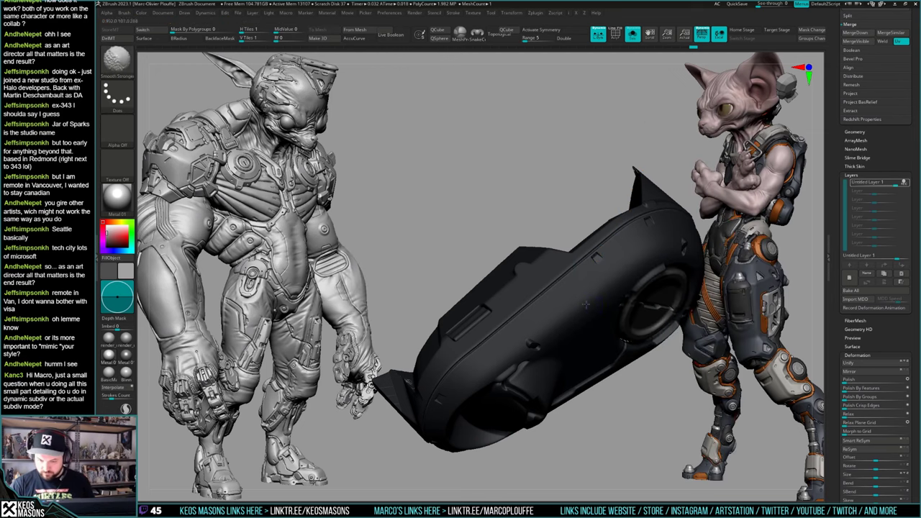
Step: Redraw the transpose line on the shell, starting beside the round cap recess and ending above the upper edge
{"action": "key", "text": "w"}
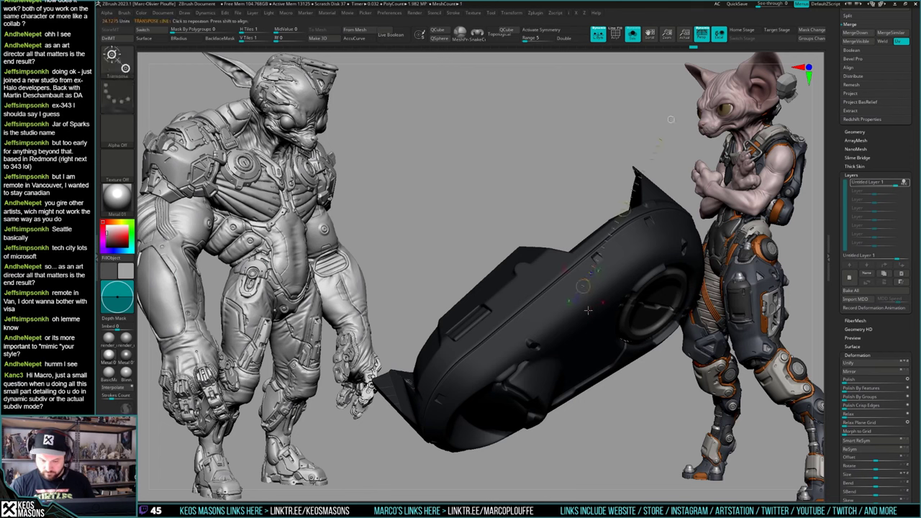
{"action": "left_click_drag", "start_coordinate": [571, 328], "coordinate": [595, 172]}
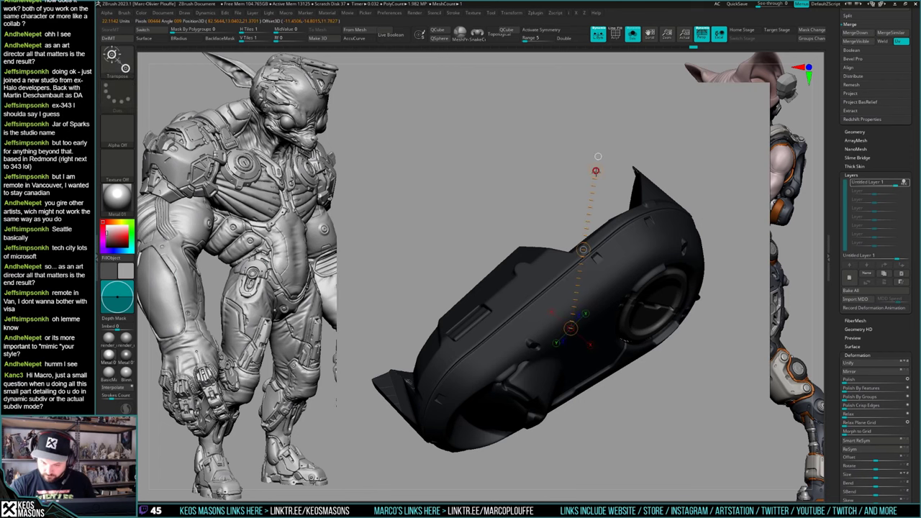
{"action": "key", "text": "q"}
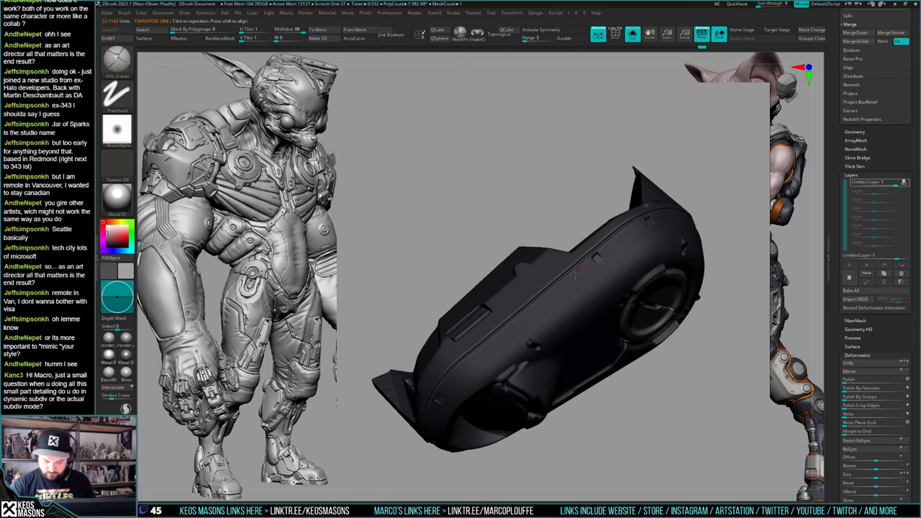
{"action": "right_click_drag", "start_coordinate": [568, 327], "coordinate": [577, 319]}
{"action": "key", "text": "w"}
{"action": "left_click_drag", "start_coordinate": [616, 265], "coordinate": [652, 137]}
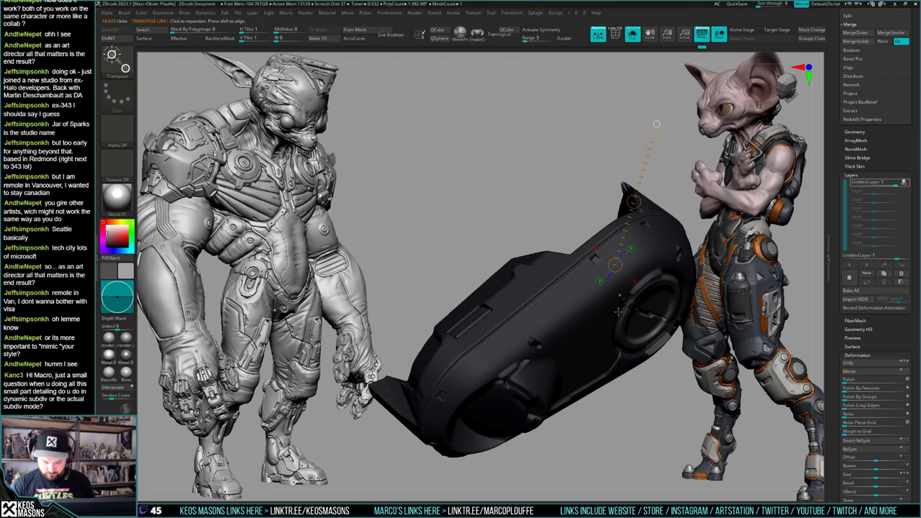
Step: Undo the last transpose line, return to draw mode and show the rest of the arm around the forearm shell
{"action": "key", "text": "ctrl+z"}
{"action": "key", "text": "q"}
{"action": "mouse_move", "coordinate": [586, 327]}
{"action": "right_mouse_down"}
{"action": "mouse_move", "coordinate": [569, 333]}
{"action": "mouse_move", "coordinate": [579, 320]}
{"action": "mouse_move", "coordinate": [612, 319]}
{"action": "mouse_move", "coordinate": [599, 338]}
{"action": "mouse_move", "coordinate": [587, 321]}
{"action": "mouse_move", "coordinate": [605, 317]}
{"action": "mouse_move", "coordinate": [575, 327]}
{"action": "mouse_move", "coordinate": [525, 411]}
{"action": "mouse_move", "coordinate": [543, 345]}
{"action": "mouse_move", "coordinate": [694, 356]}
{"action": "mouse_move", "coordinate": [610, 358]}
{"action": "mouse_move", "coordinate": [580, 381]}
{"action": "mouse_move", "coordinate": [589, 389]}
{"action": "mouse_move", "coordinate": [592, 344]}
{"action": "right_mouse_up"}
{"action": "key", "text": "alt+s"}
Step: Choose the Morph brush and undo the last several edits on the forearm shell
{"action": "key", "text": "space"}
{"action": "left_click", "coordinate": [574, 332]}
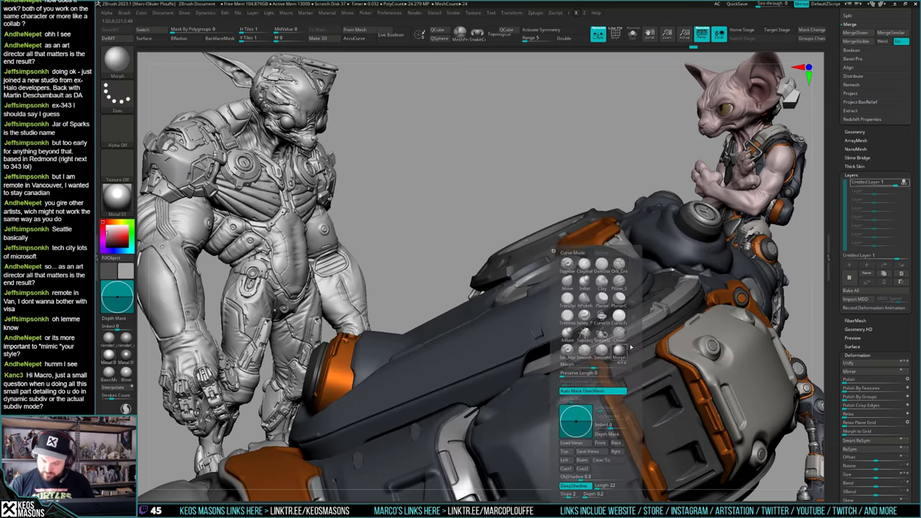
{"action": "right_click_drag", "start_coordinate": [574, 334], "coordinate": [591, 320]}
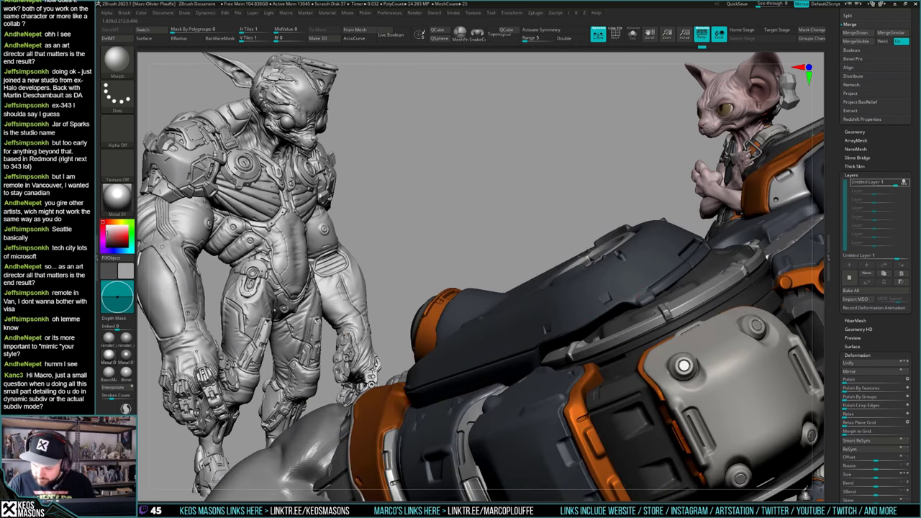
{"action": "key", "text": "ctrl+z"}
{"action": "key", "text": "ctrl+z"}
{"action": "key", "text": "ctrl+z"}
{"action": "key", "text": "ctrl+z"}
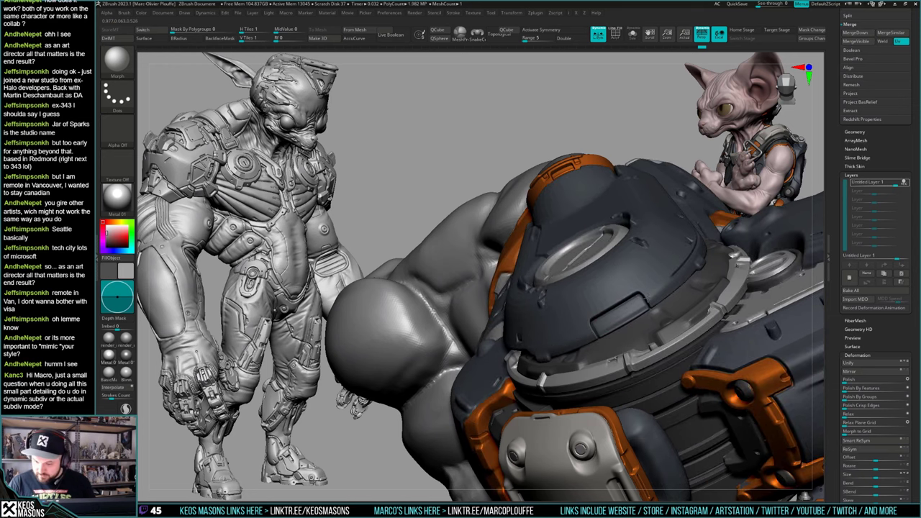
{"action": "key", "text": "ctrl+z"}
{"action": "key", "text": "ctrl+z"}
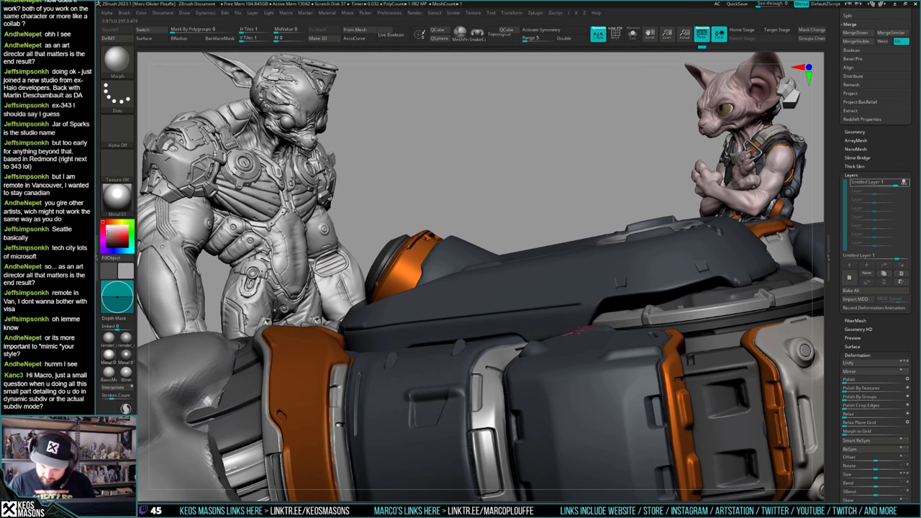
Step: Try a short Orb_Cracks stroke near the upper rim of the forearm shell
{"action": "mouse_move", "coordinate": [578, 331]}
{"action": "right_mouse_down"}
{"action": "mouse_move", "coordinate": [579, 354]}
{"action": "mouse_move", "coordinate": [566, 311]}
{"action": "right_mouse_up"}
{"action": "mouse_move", "coordinate": [475, 312]}
{"action": "right_mouse_down"}
{"action": "mouse_move", "coordinate": [538, 322]}
{"action": "mouse_move", "coordinate": [544, 367]}
{"action": "mouse_move", "coordinate": [583, 327]}
{"action": "mouse_move", "coordinate": [549, 353]}
{"action": "mouse_move", "coordinate": [578, 296]}
{"action": "right_mouse_up"}
{"action": "key", "text": "space"}
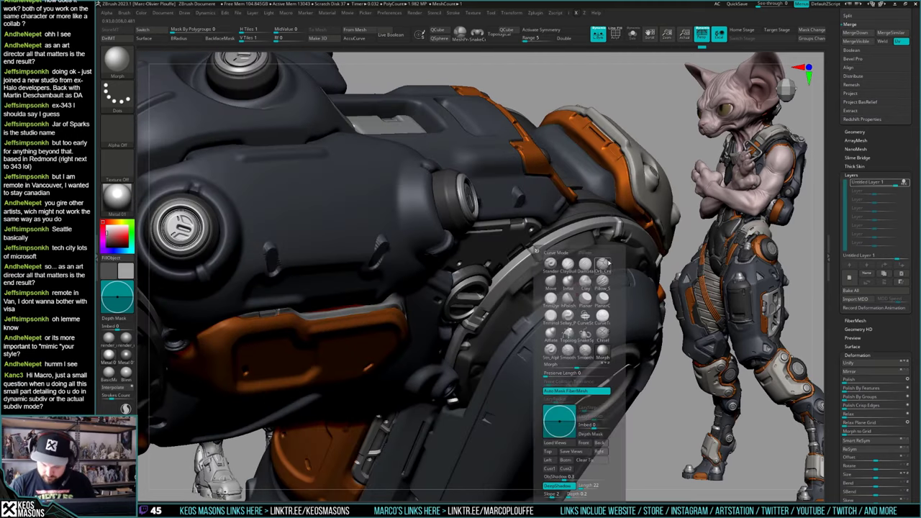
{"action": "left_click", "coordinate": [597, 271]}
{"action": "left_click_drag", "start_coordinate": [547, 315], "coordinate": [545, 318]}
{"action": "key", "text": "ctrl+z"}
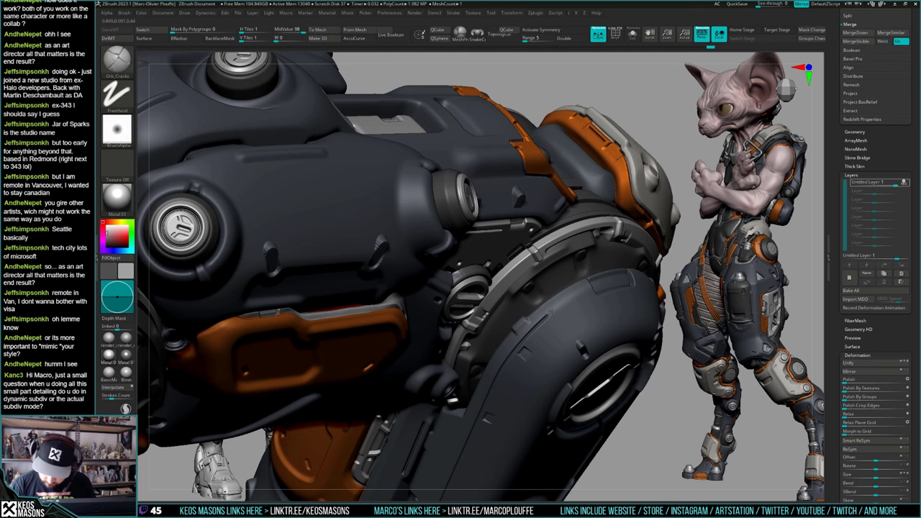
Step: Brush a short stroke over the forearm shell's side near its lower edge with the Morph brush
{"action": "right_click_drag", "start_coordinate": [549, 289], "coordinate": [367, 346]}
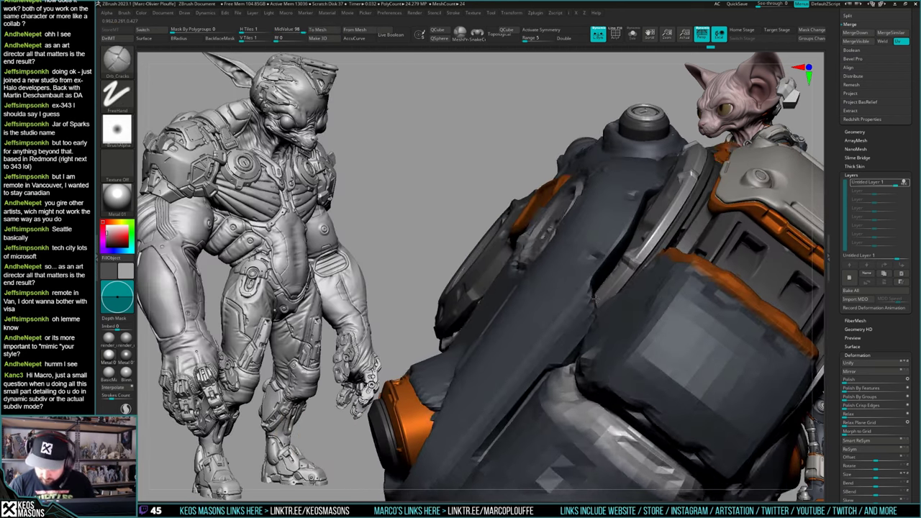
{"action": "key", "text": "space"}
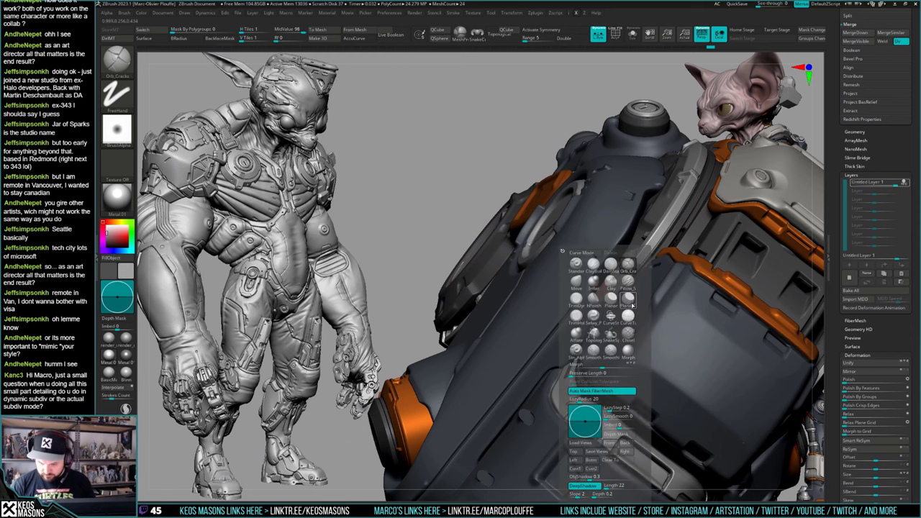
{"action": "left_click", "coordinate": [628, 353]}
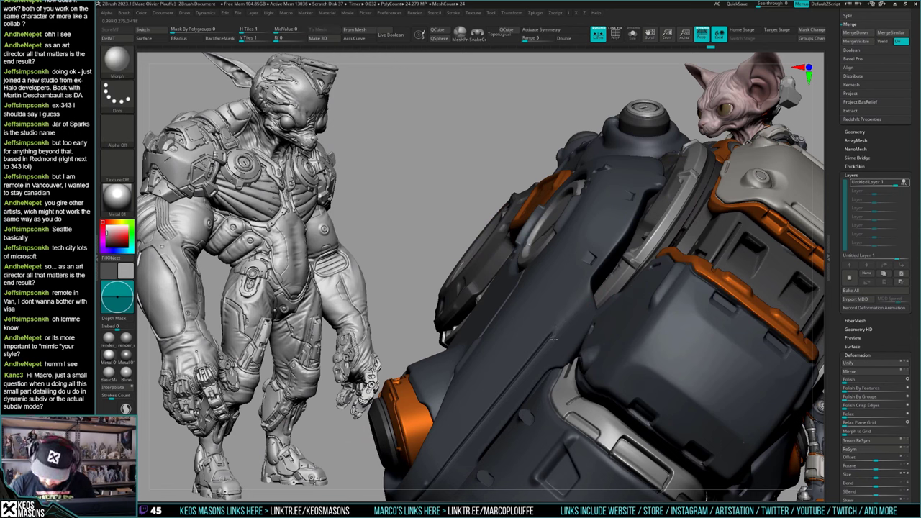
{"action": "left_click_drag", "start_coordinate": [549, 334], "coordinate": [555, 316]}
Step: Choose the Orb_Cracks brush, and isolate the forearm shell to inspect its grooves before showing the full arm again
{"action": "key", "text": "space"}
{"action": "left_click", "coordinate": [640, 268]}
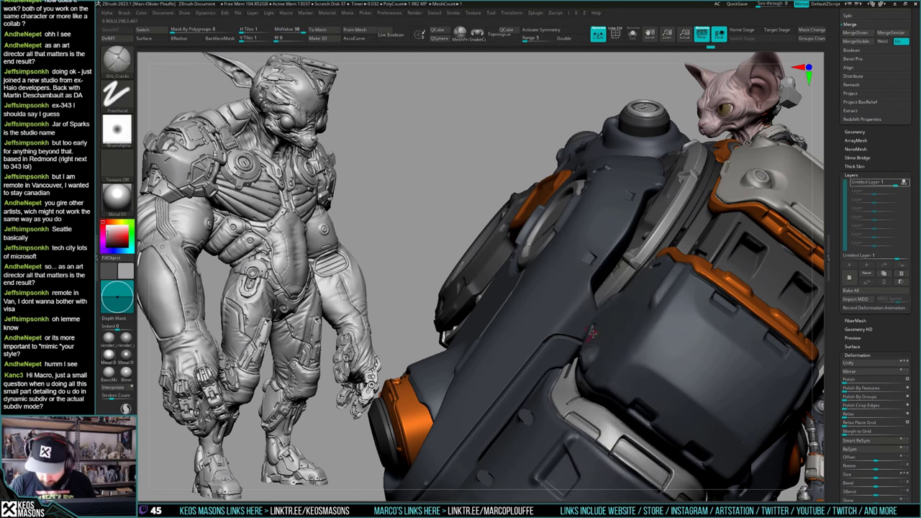
{"action": "key", "text": "alt+shift+s"}
{"action": "right_click_drag", "start_coordinate": [593, 333], "coordinate": [557, 309]}
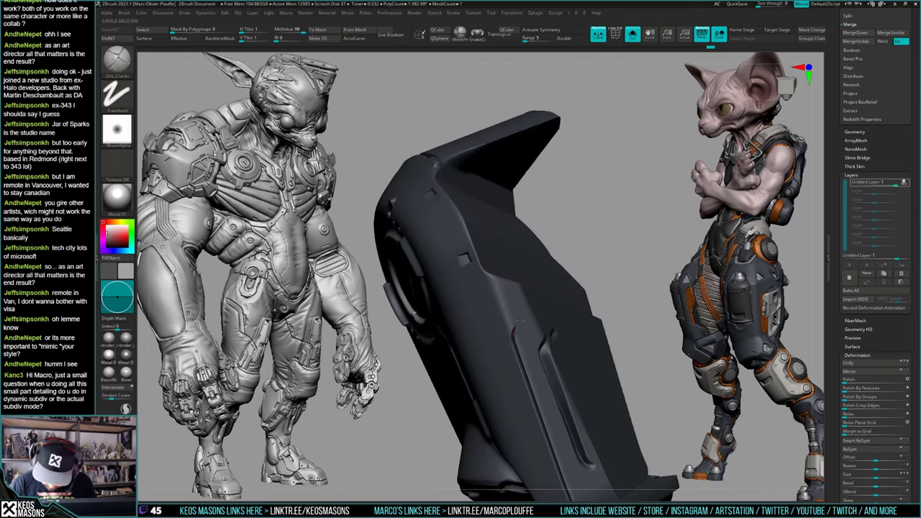
{"action": "mouse_move", "coordinate": [551, 308]}
{"action": "right_mouse_down", "text": "ctrl"}
{"action": "mouse_move", "coordinate": [603, 275]}
{"action": "mouse_move", "coordinate": [647, 284]}
{"action": "mouse_move", "coordinate": [555, 380]}
{"action": "mouse_move", "coordinate": [576, 305]}
{"action": "mouse_move", "coordinate": [577, 349]}
{"action": "mouse_move", "coordinate": [552, 392]}
{"action": "mouse_move", "coordinate": [555, 277]}
{"action": "mouse_move", "coordinate": [608, 309]}
{"action": "mouse_move", "coordinate": [576, 353]}
{"action": "mouse_move", "coordinate": [564, 334]}
{"action": "mouse_move", "coordinate": [595, 347]}
{"action": "right_mouse_up", "text": "ctrl"}
{"action": "key", "text": "alt+shift+s"}
Step: Switch to the DragDot alpha stamp brush and load the Image7 alpha
{"action": "key", "text": "space"}
{"action": "left_click", "coordinate": [536, 350]}
{"action": "key", "text": "F4"}
{"action": "left_click", "coordinate": [573, 327]}
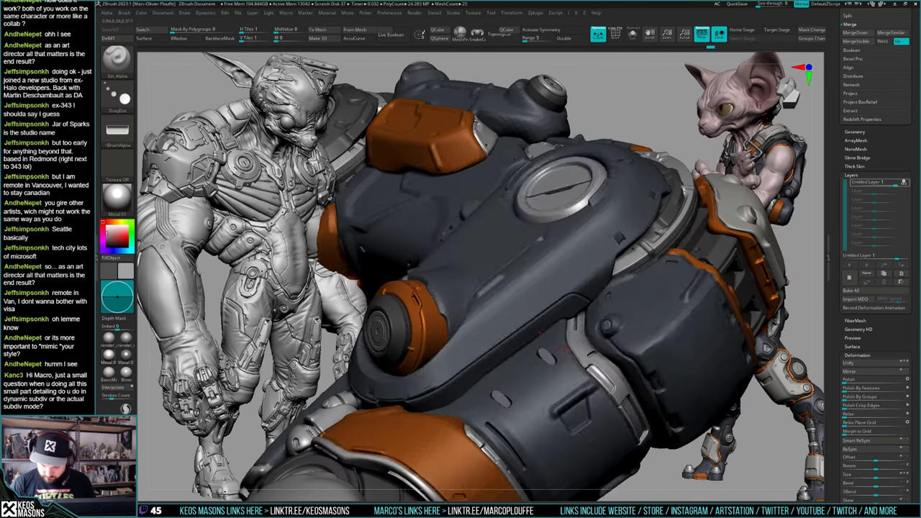
{"action": "right_click_drag", "start_coordinate": [576, 403], "coordinate": [555, 359]}
{"action": "key", "text": "space"}
{"action": "right_click_drag", "start_coordinate": [608, 292], "coordinate": [550, 343]}
{"action": "key", "text": "F4"}
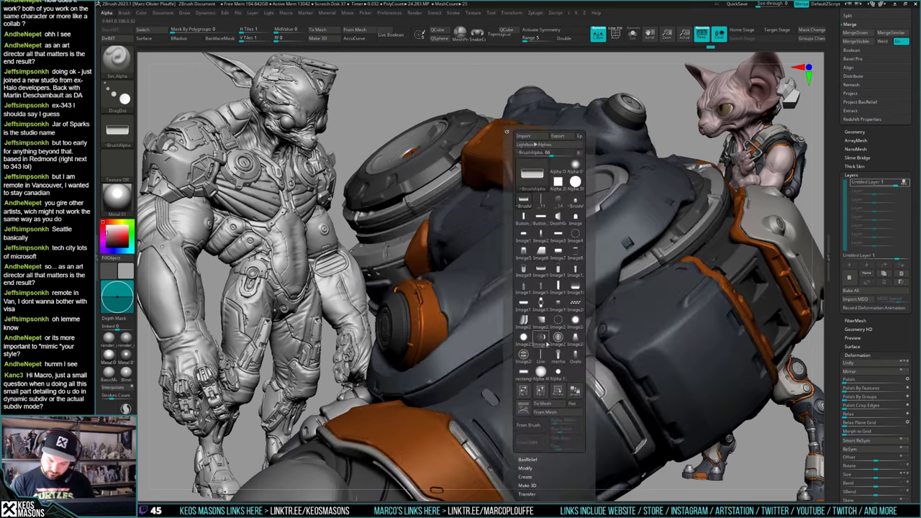
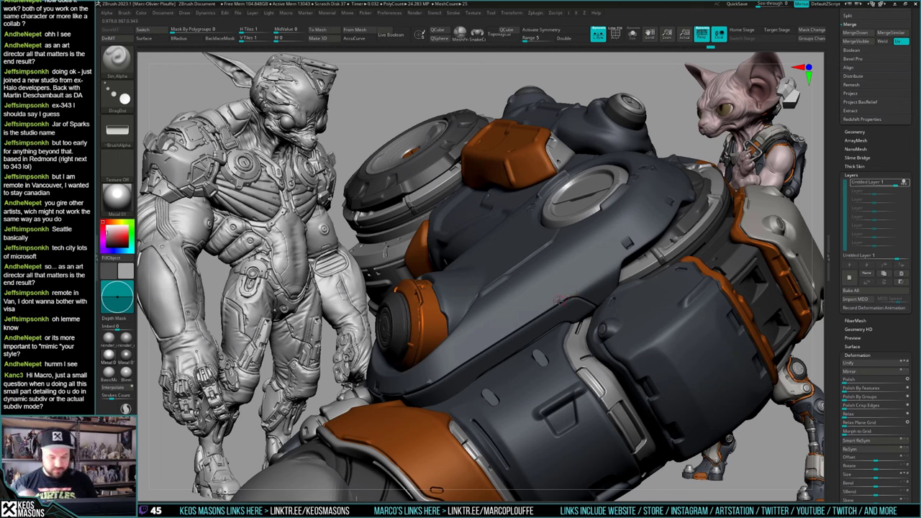
{"action": "key", "text": "F4"}
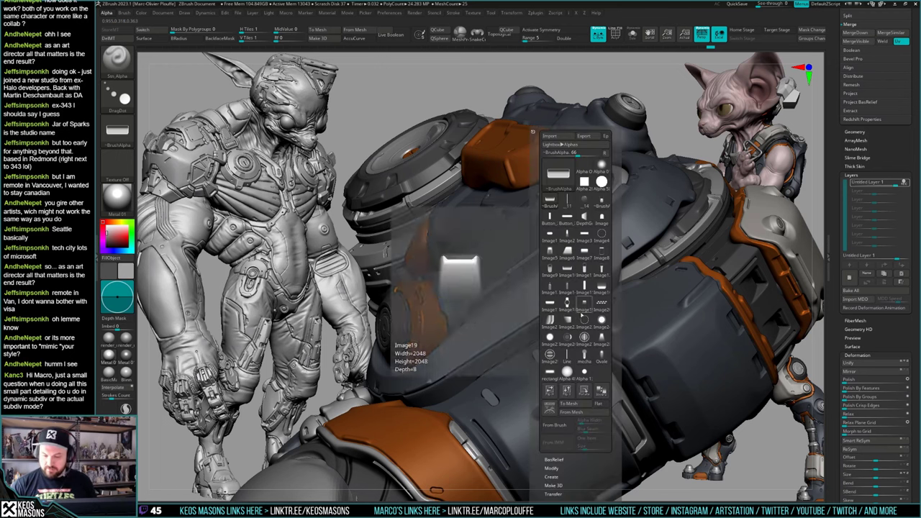
{"action": "left_click", "coordinate": [585, 252]}
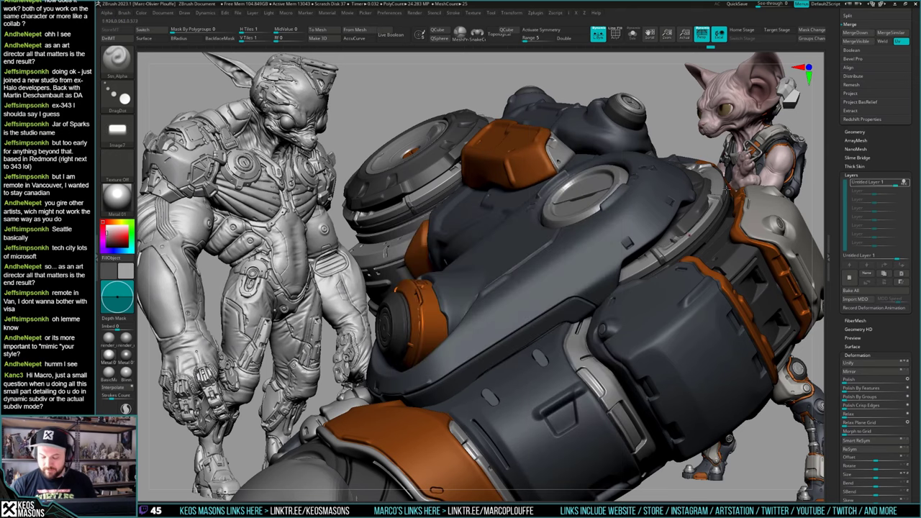
Step: Adjust the stamp brush and stamp the Image7 alpha near the forearm shell's lower groove
{"action": "right_click_drag", "start_coordinate": [562, 277], "coordinate": [564, 295], "text": "ctrl"}
{"action": "key", "text": "space"}
{"action": "key", "text": "space"}
{"action": "left_click_drag", "start_coordinate": [554, 313], "coordinate": [551, 312]}
{"action": "right_click_drag", "start_coordinate": [559, 339], "coordinate": [572, 320], "text": "ctrl"}
{"action": "right_click_drag", "start_coordinate": [572, 319], "coordinate": [565, 338], "text": "ctrl"}
{"action": "right_click_drag", "start_coordinate": [565, 338], "coordinate": [550, 289], "text": "ctrl"}
Step: Load the narrow bar-shaped alpha and try two stamps along the forearm shell's lower edge
{"action": "key", "text": "F4"}
{"action": "left_click", "coordinate": [583, 288]}
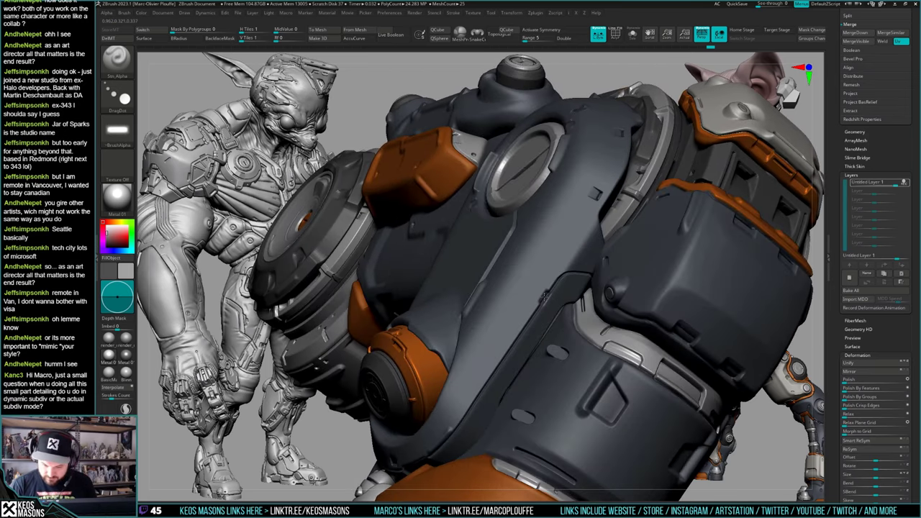
{"action": "left_click_drag", "start_coordinate": [544, 296], "coordinate": [545, 295]}
{"action": "left_click_drag", "start_coordinate": [490, 389], "coordinate": [483, 385]}
{"action": "key", "text": "ctrl+z"}
{"action": "key", "text": "ctrl+z"}
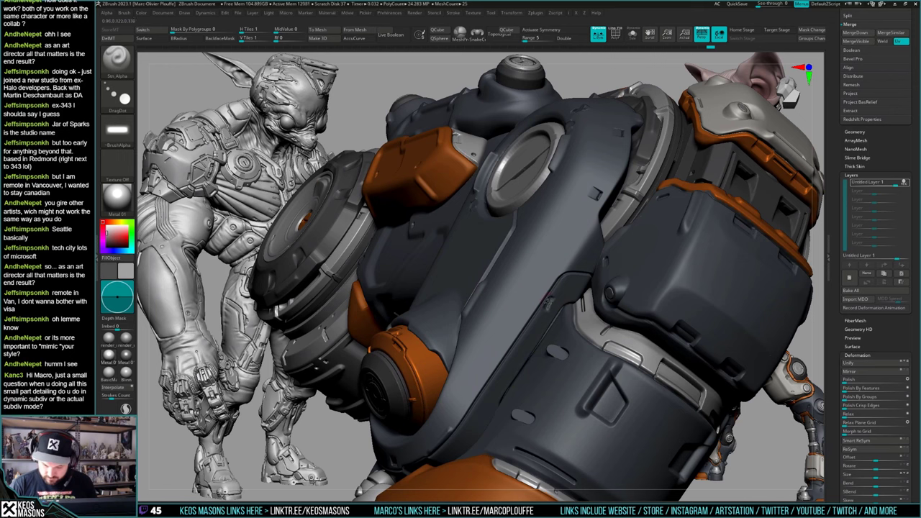
Step: Adjust the brush and stamp the bar-shaped alpha at two spots along the forearm shell's lower edge
{"action": "key", "text": "g"}
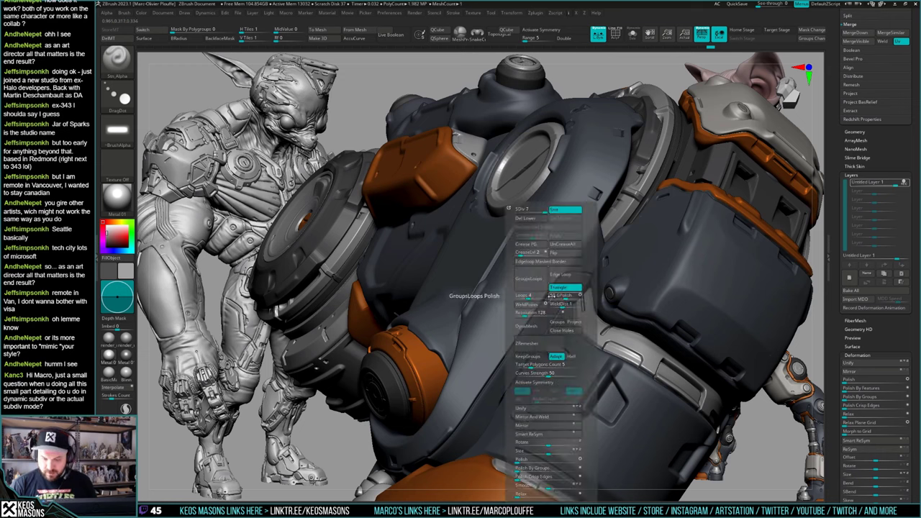
{"action": "key", "text": "space"}
{"action": "left_click_drag", "start_coordinate": [548, 303], "coordinate": [545, 306]}
{"action": "key", "text": "space"}
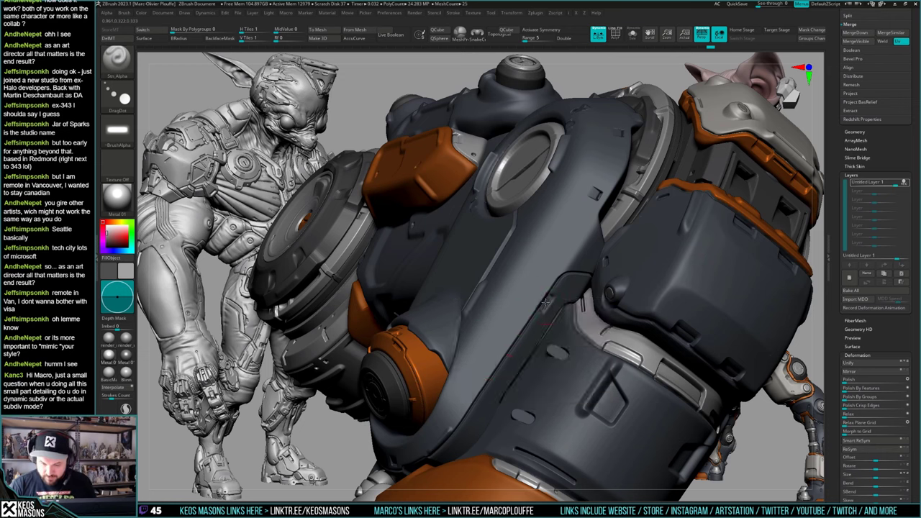
{"action": "right_click_drag", "start_coordinate": [545, 303], "coordinate": [509, 351]}
{"action": "left_click_drag", "start_coordinate": [505, 349], "coordinate": [502, 347]}
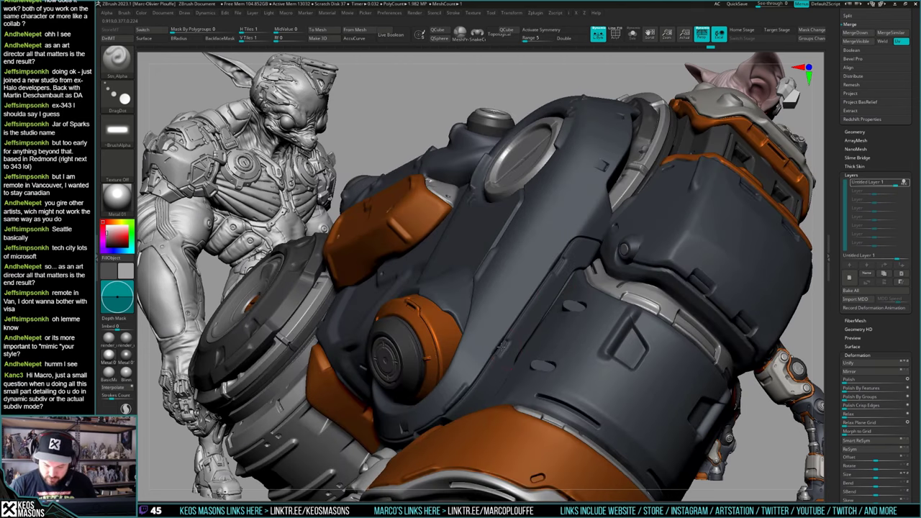
Step: Examine the stamped shell details from several sides of the arm, switching to the Standard brush variant with Dots stroke
{"action": "right_click_drag", "start_coordinate": [502, 348], "coordinate": [541, 240], "text": "ctrl"}
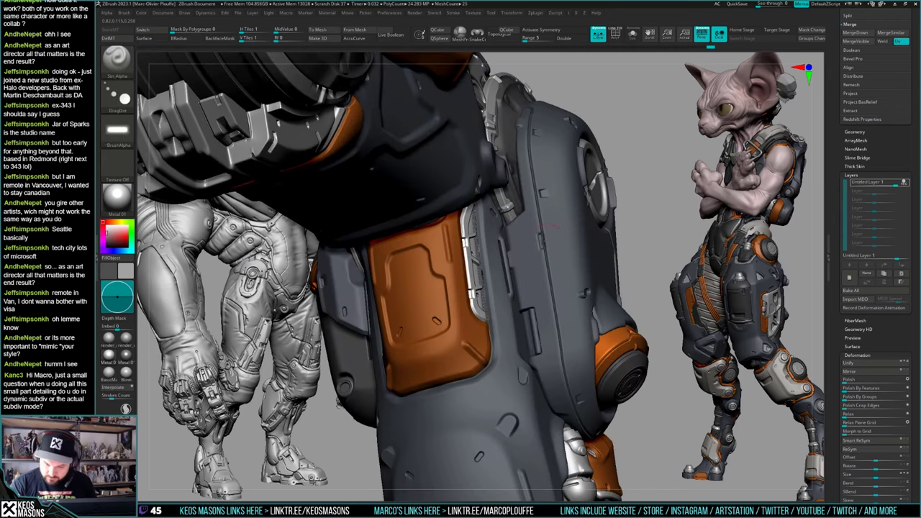
{"action": "right_click_drag", "start_coordinate": [567, 362], "coordinate": [555, 326]}
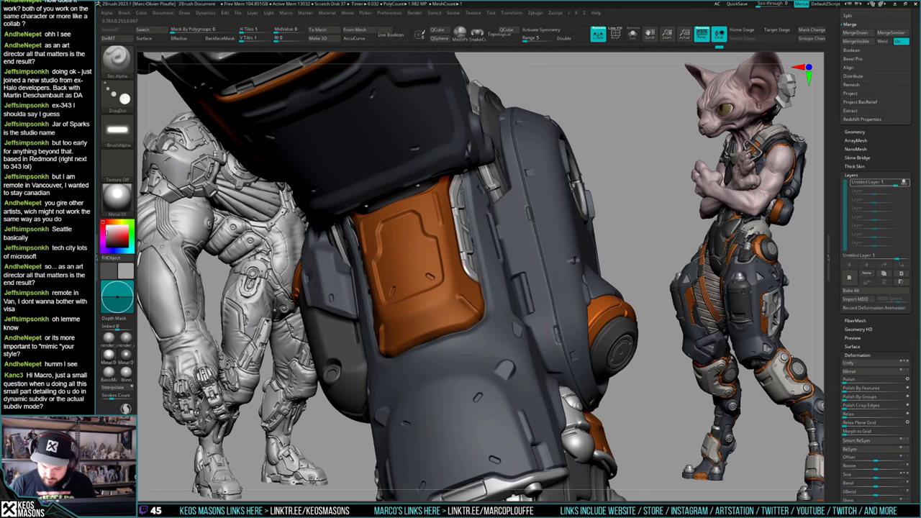
{"action": "right_click_drag", "start_coordinate": [557, 333], "coordinate": [582, 313], "text": "ctrl"}
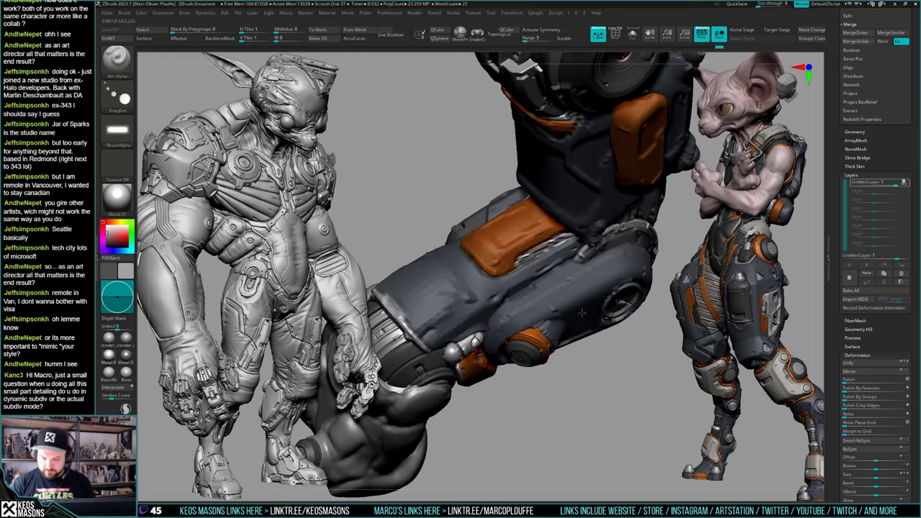
{"action": "key", "text": "b"}
{"action": "left_click", "coordinate": [561, 267]}
{"action": "right_click_drag", "start_coordinate": [558, 281], "coordinate": [548, 311], "text": "ctrl"}
{"action": "right_click_drag", "start_coordinate": [549, 311], "coordinate": [538, 333]}
{"action": "key", "text": "space"}
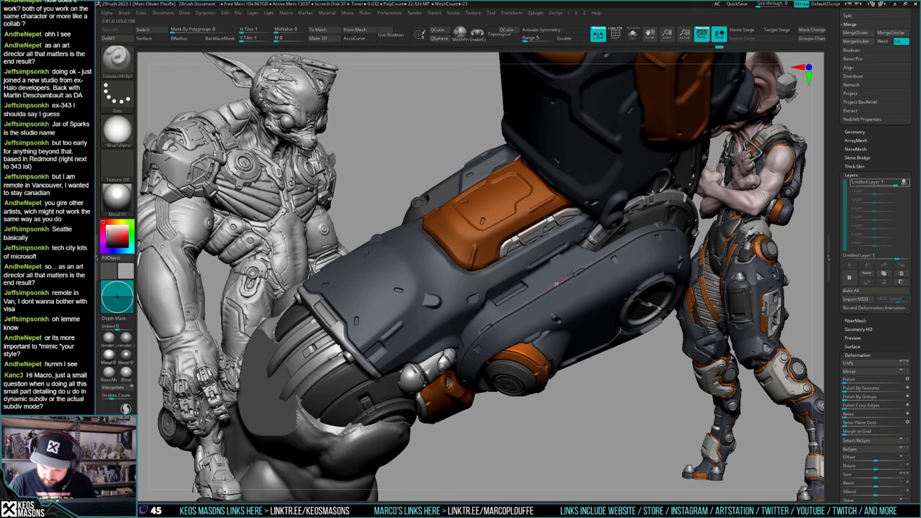
{"action": "right_click_drag", "start_coordinate": [574, 272], "coordinate": [596, 323], "text": "ctrl"}
{"action": "left_click_drag", "start_coordinate": [596, 321], "coordinate": [583, 343]}
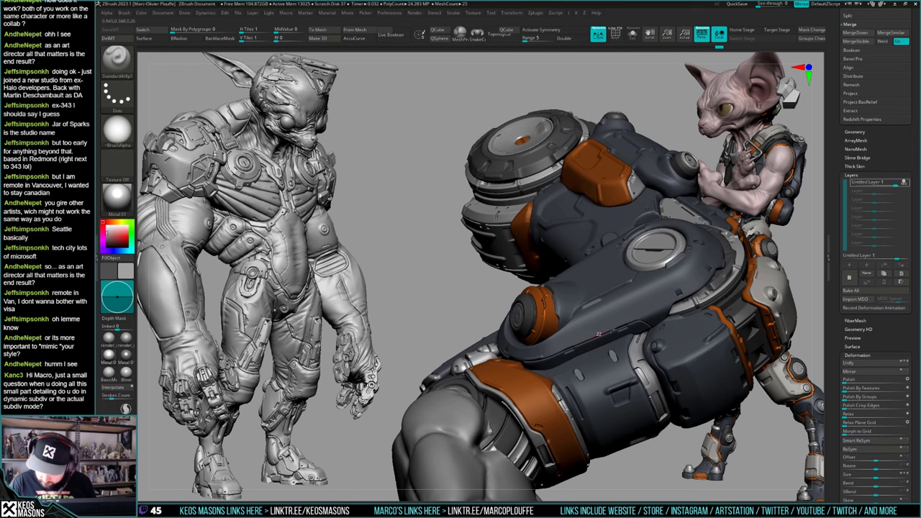
Step: Choose the ClayBuildup brush and review the whole arm from several angles
{"action": "mouse_move", "coordinate": [618, 328]}
{"action": "right_mouse_down"}
{"action": "mouse_move", "coordinate": [613, 336]}
{"action": "mouse_move", "coordinate": [611, 306]}
{"action": "mouse_move", "coordinate": [605, 338]}
{"action": "mouse_move", "coordinate": [615, 364]}
{"action": "mouse_move", "coordinate": [633, 320]}
{"action": "mouse_move", "coordinate": [610, 336]}
{"action": "mouse_move", "coordinate": [608, 373]}
{"action": "right_mouse_up"}
{"action": "right_click", "coordinate": [607, 372]}
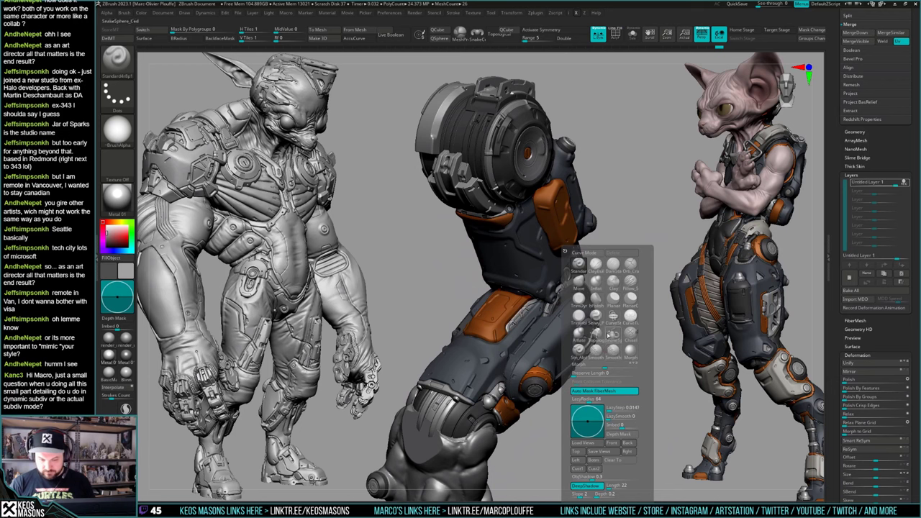
{"action": "left_click", "coordinate": [620, 288]}
{"action": "right_click_drag", "start_coordinate": [639, 210], "coordinate": [641, 228]}
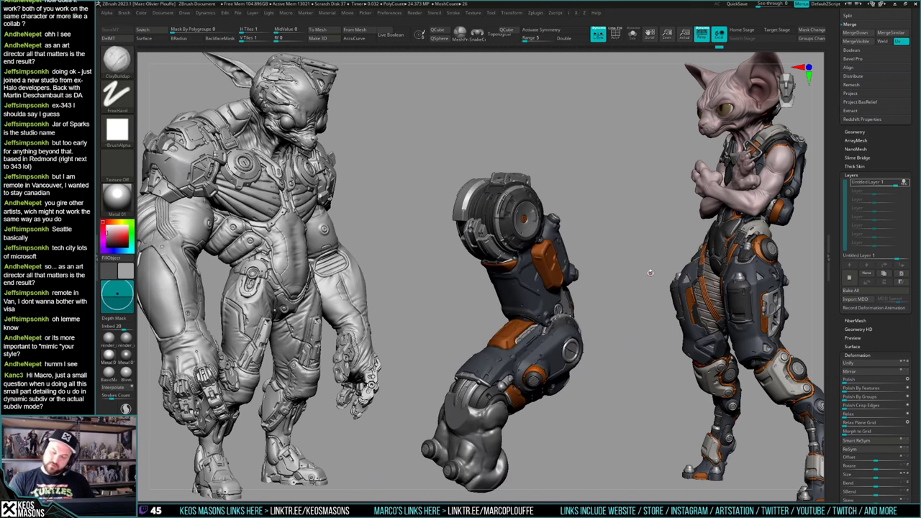
{"action": "right_click_drag", "start_coordinate": [644, 320], "coordinate": [634, 284], "text": "alt"}
{"action": "mouse_move", "coordinate": [634, 284]}
{"action": "left_mouse_down"}
{"action": "mouse_move", "coordinate": [642, 267]}
{"action": "mouse_move", "coordinate": [637, 275]}
{"action": "left_mouse_up"}
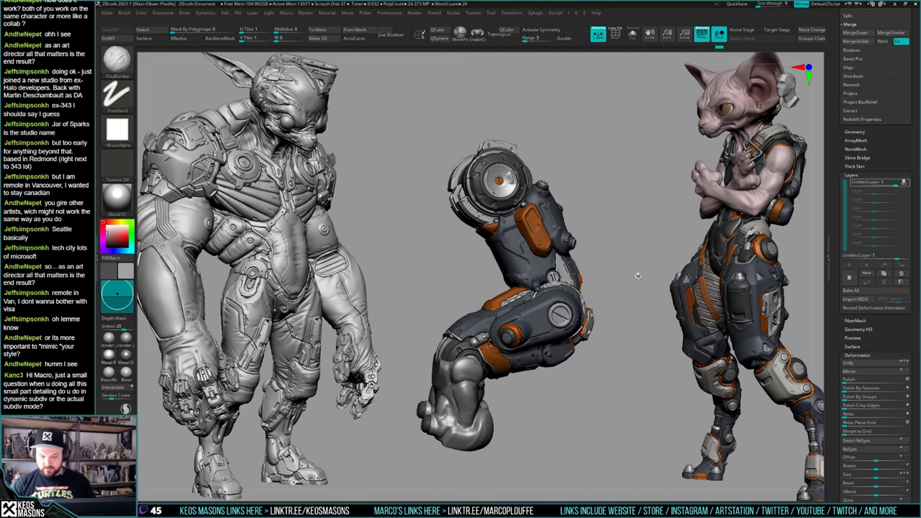
{"action": "mouse_move", "coordinate": [636, 279]}
{"action": "right_mouse_down"}
{"action": "mouse_move", "coordinate": [623, 275]}
{"action": "mouse_move", "coordinate": [617, 311]}
{"action": "right_mouse_up"}
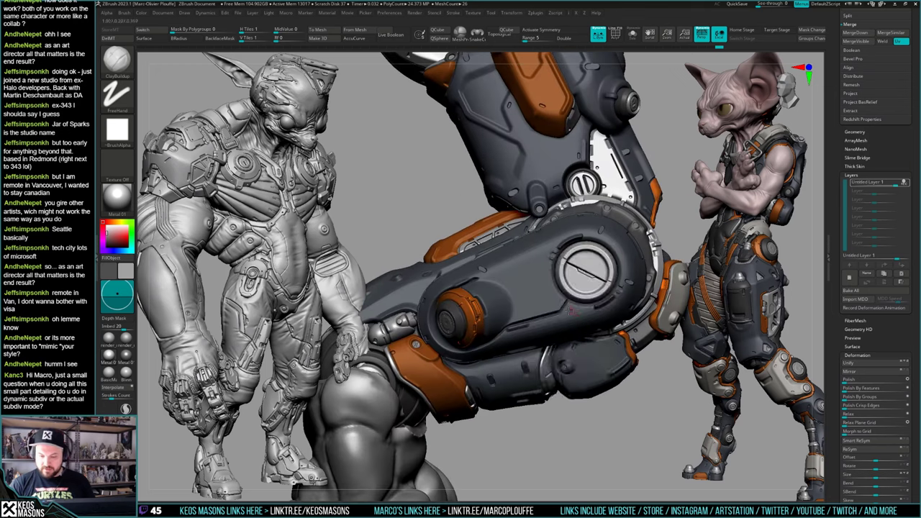
Step: Choose the Morph brush and compare the forearm shell with its layer hidden and shown
{"action": "right_click", "coordinate": [574, 315]}
{"action": "left_click", "coordinate": [591, 352]}
{"action": "right_click", "coordinate": [547, 352]}
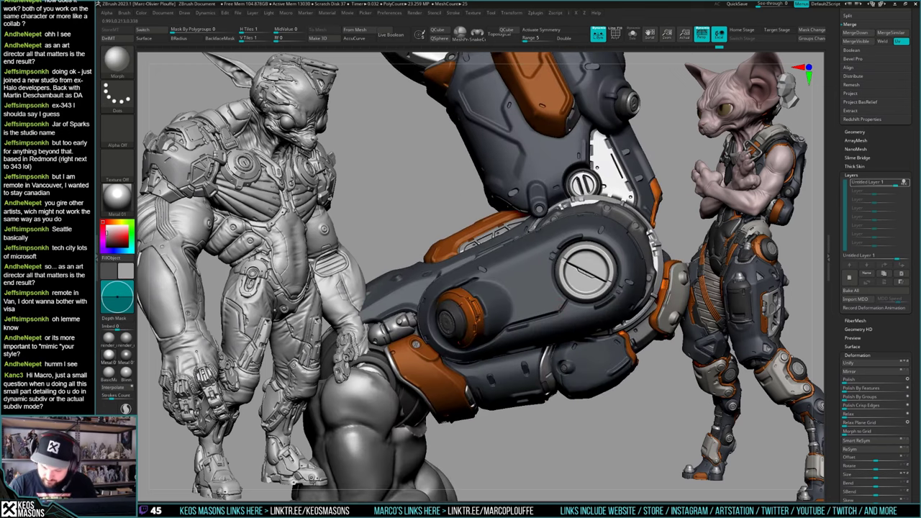
{"action": "right_click_drag", "start_coordinate": [561, 314], "coordinate": [623, 295]}
{"action": "left_click", "coordinate": [907, 183]}
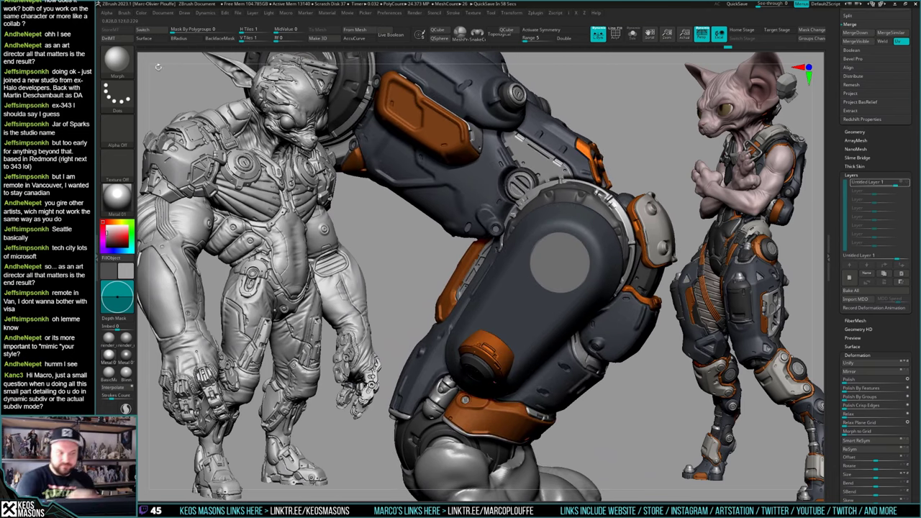
{"action": "left_click", "coordinate": [905, 183]}
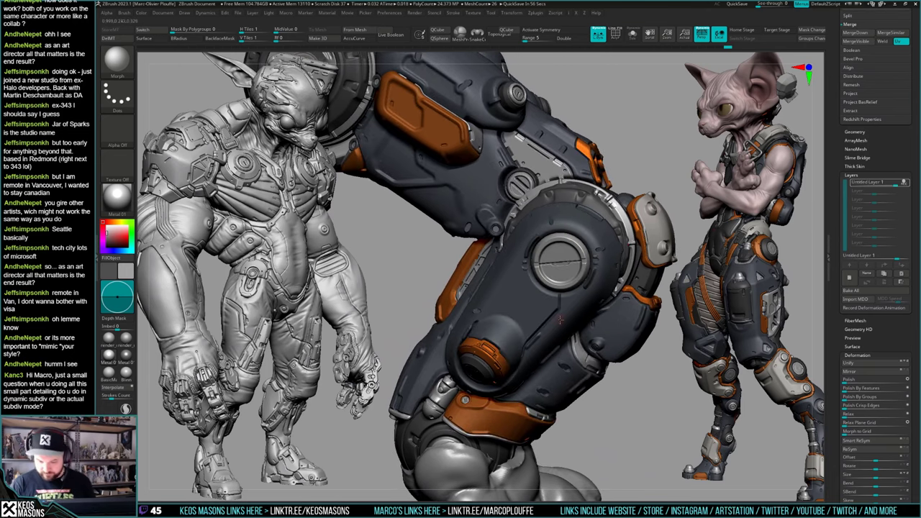
{"action": "right_click_drag", "start_coordinate": [560, 319], "coordinate": [553, 303], "text": "ctrl"}
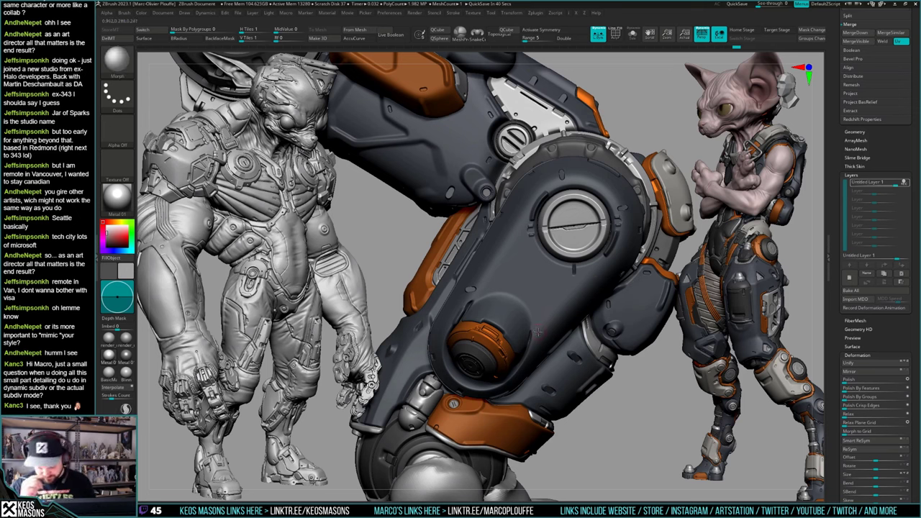
{"action": "key", "text": "ctrl"}
{"action": "key", "text": "ctrl"}
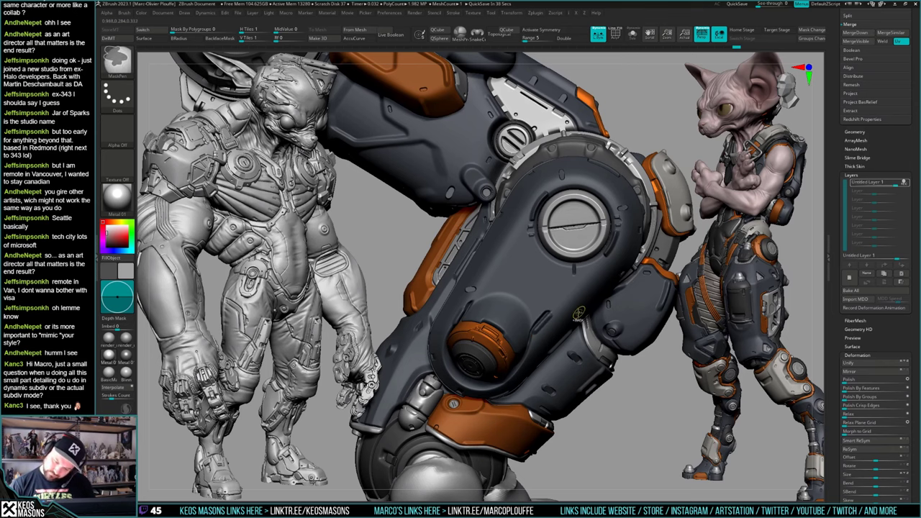
Step: Touch up the groove beside the forearm shell's orange knob with the Morph brush and assign Alpha 13 to the brush
{"action": "key", "text": "shift"}
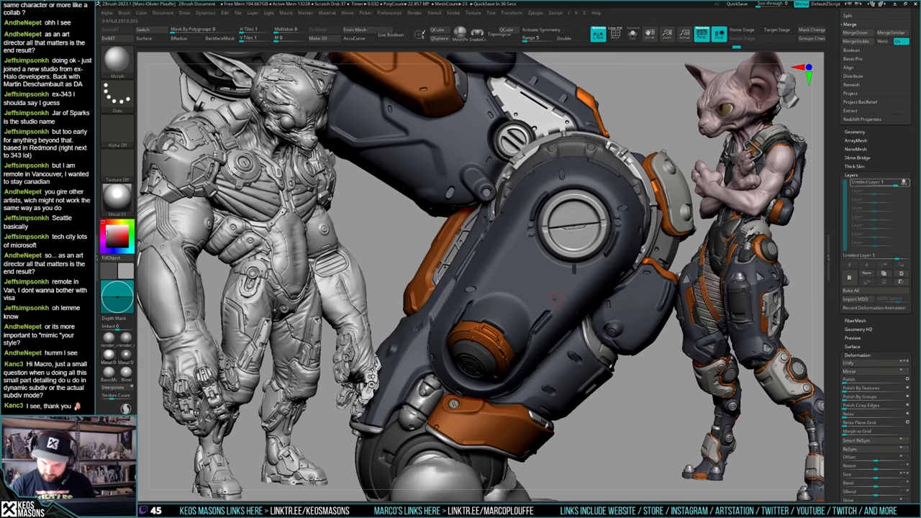
{"action": "right_click_drag", "start_coordinate": [542, 314], "coordinate": [536, 318], "text": "ctrl"}
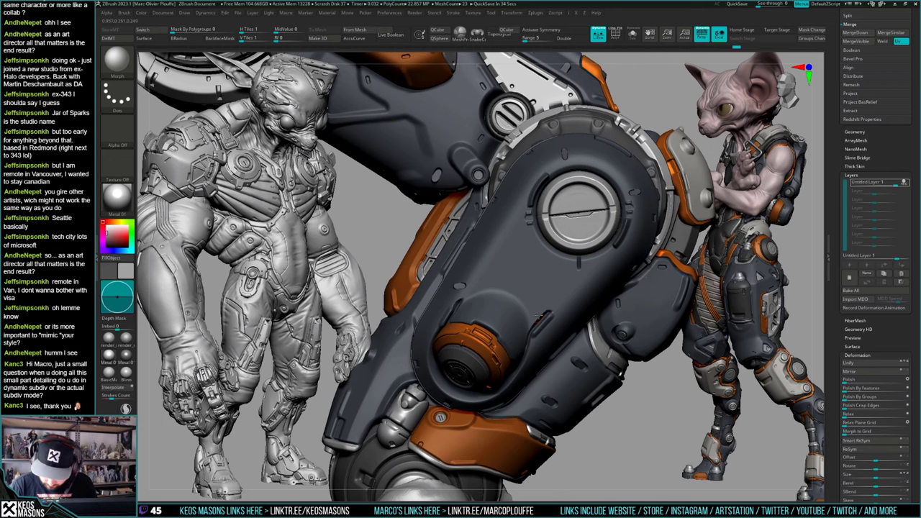
{"action": "left_click_drag", "start_coordinate": [542, 316], "coordinate": [551, 311]}
{"action": "key", "text": "shift"}
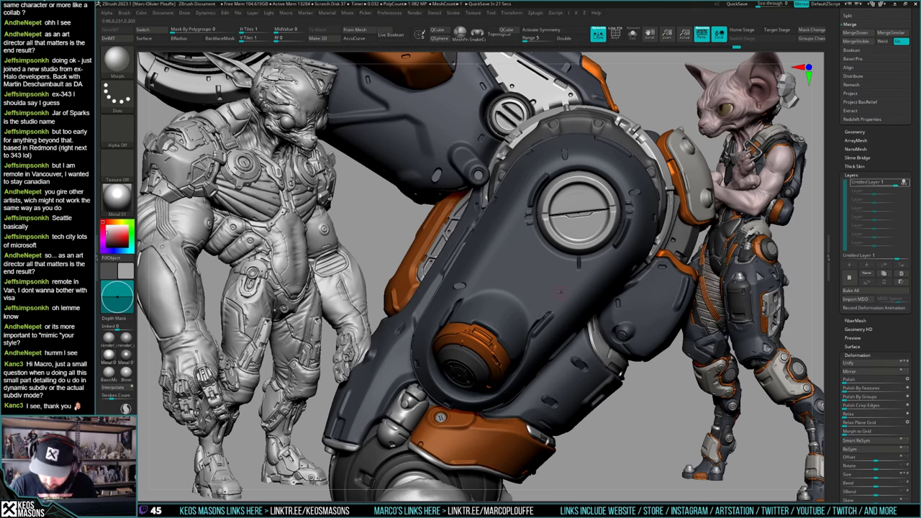
{"action": "key", "text": "F4"}
{"action": "left_click", "coordinate": [599, 296]}
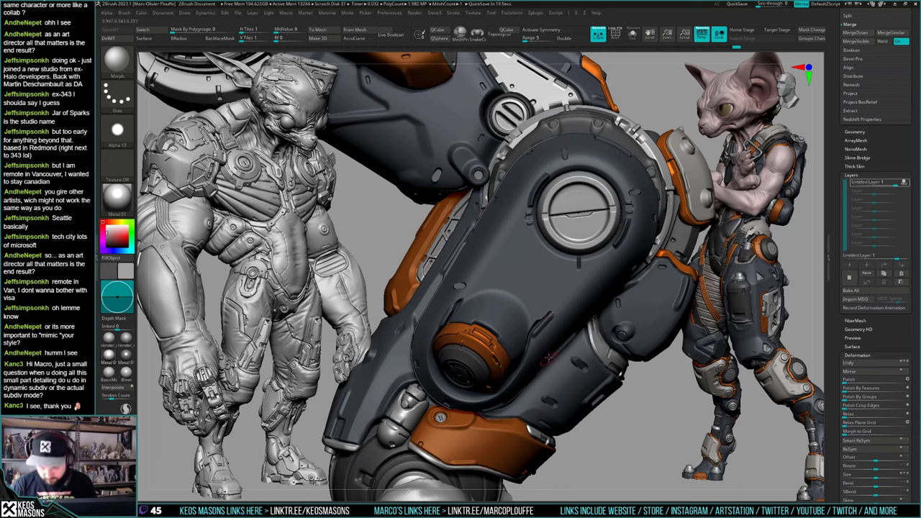
Step: Switch to the alpha stamp brush, adjust its size, and stamp the rounded bar alpha at the end of the groove beside the orange knob
{"action": "key", "text": "F2"}
{"action": "left_click", "coordinate": [525, 352]}
{"action": "key", "text": "F4"}
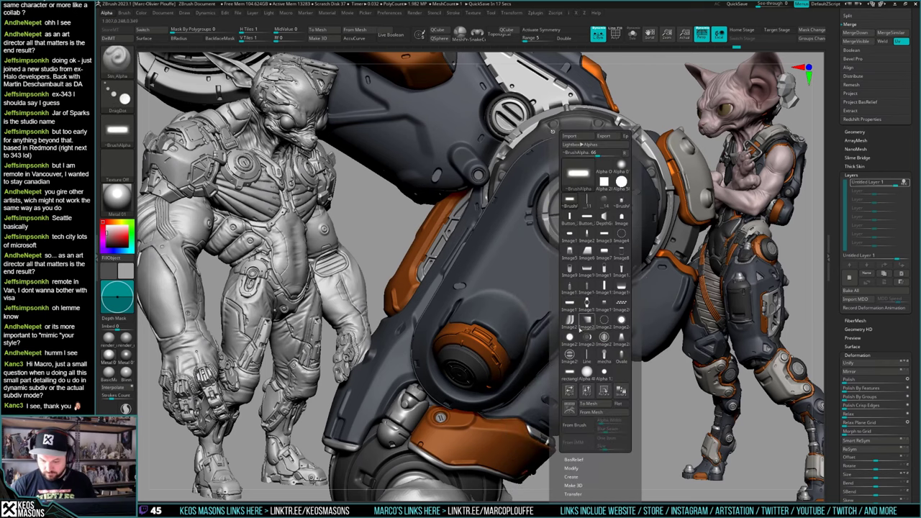
{"action": "left_click", "coordinate": [570, 234]}
{"action": "key", "text": "space"}
{"action": "left_click_drag", "start_coordinate": [550, 279], "coordinate": [553, 279]}
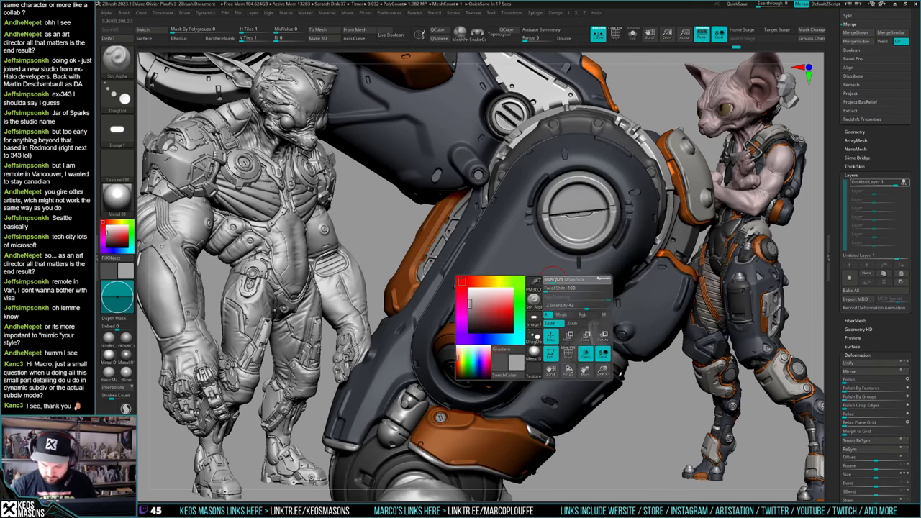
{"action": "left_click", "coordinate": [546, 308]}
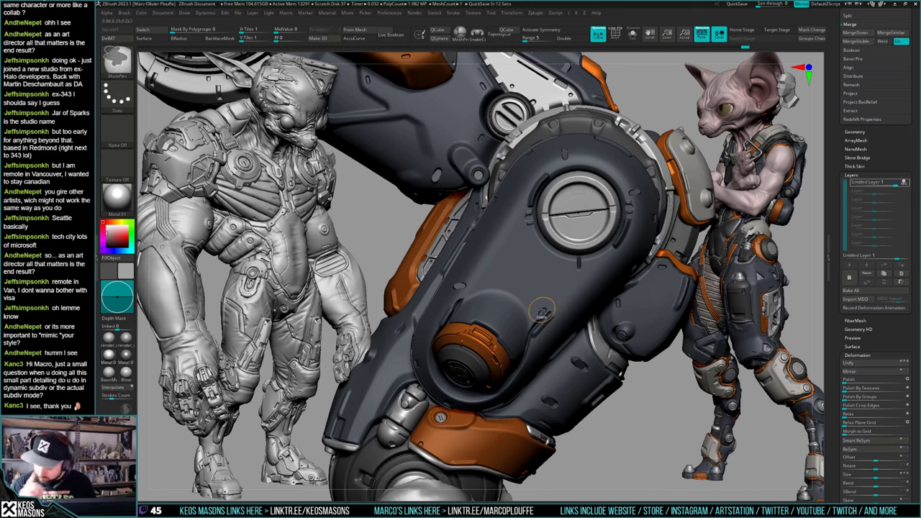
{"action": "key", "text": "ctrl+z"}
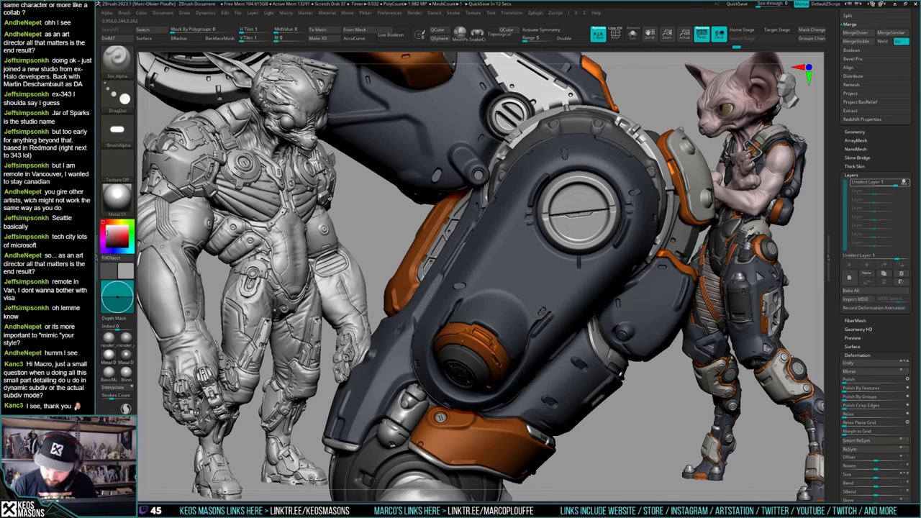
{"action": "left_click", "coordinate": [544, 311]}
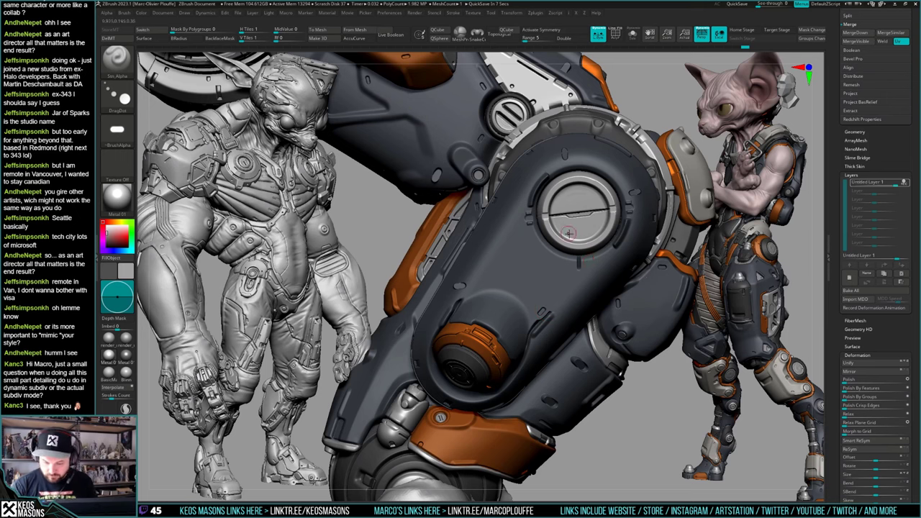
Step: Rework the groove next to the stamped bar with the Orb_Cracks brush at a smaller draw size
{"action": "key", "text": "space"}
{"action": "left_click", "coordinate": [605, 252]}
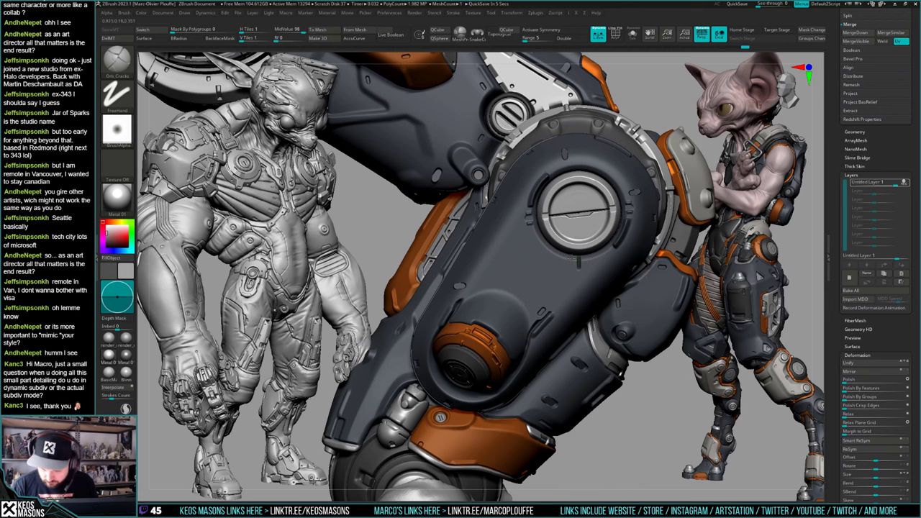
{"action": "key", "text": "ctrl+z"}
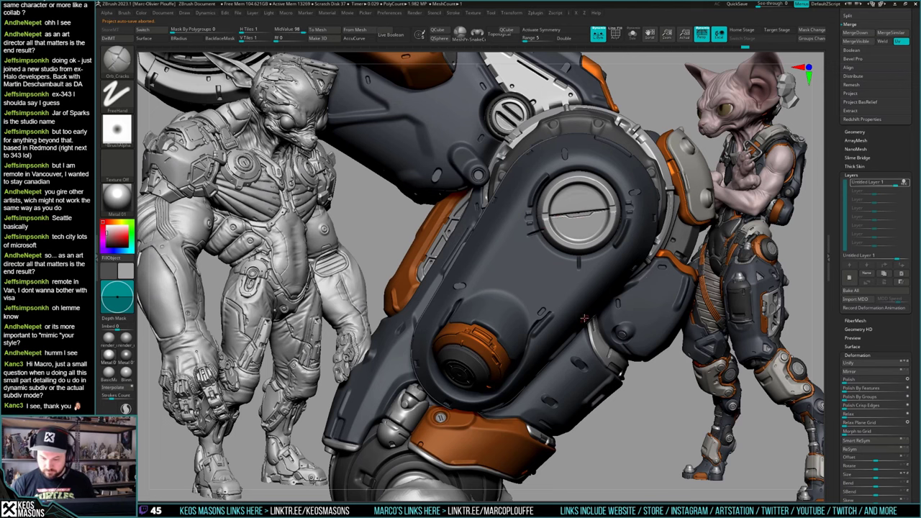
{"action": "key", "text": "space"}
{"action": "key", "text": "ctrl+z"}
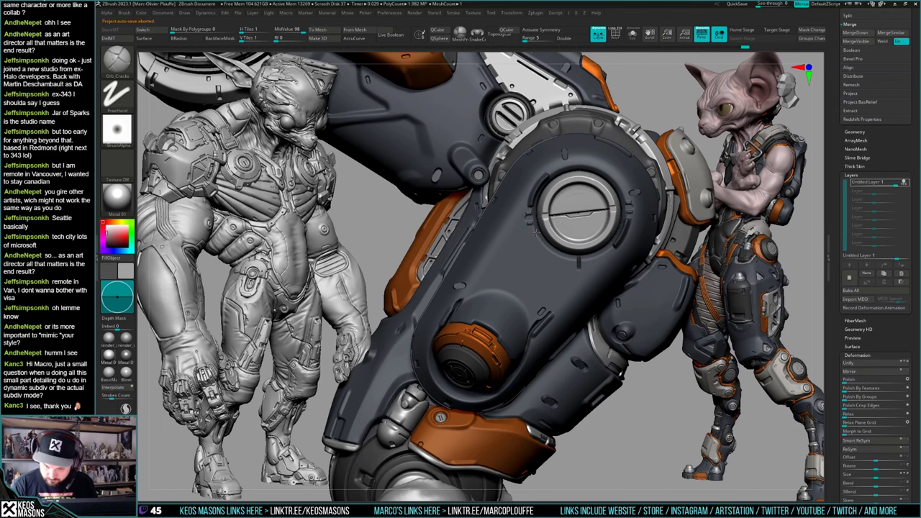
{"action": "key", "text": "space"}
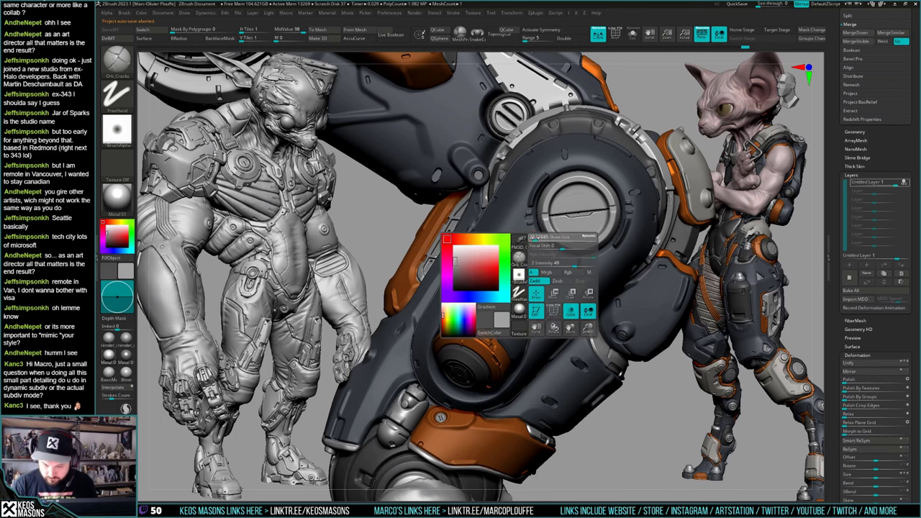
{"action": "left_click_drag", "start_coordinate": [536, 238], "coordinate": [529, 234]}
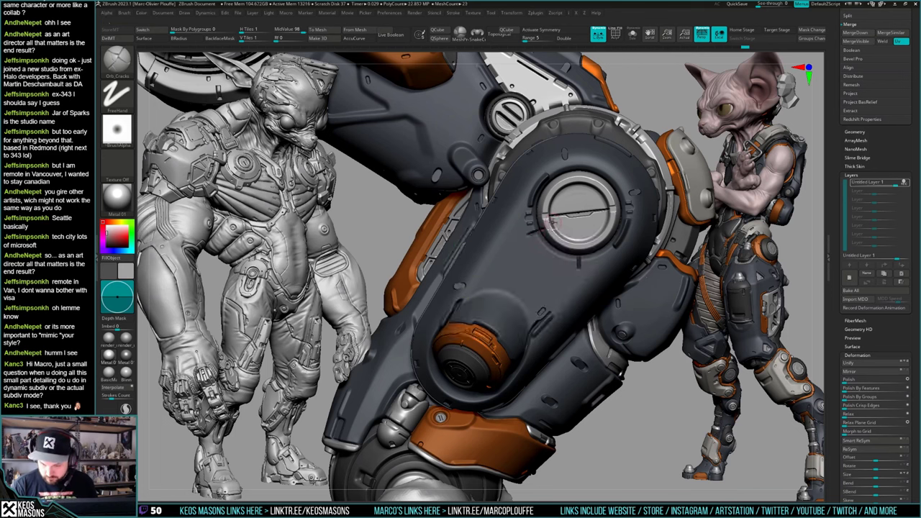
{"action": "key", "text": "space"}
{"action": "left_click", "coordinate": [605, 269]}
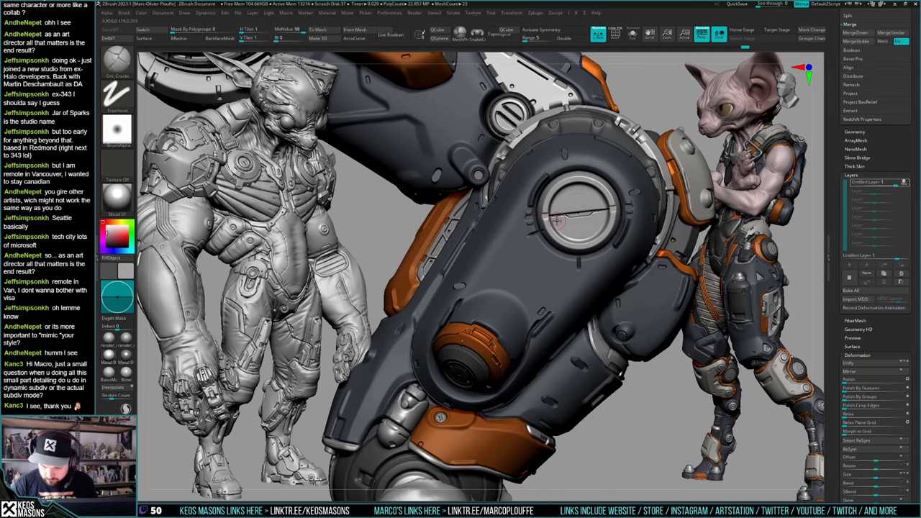
Step: Choose the Morph brush and review the forearm shell from several angles, toggling the polyframe display
{"action": "key", "text": "space"}
{"action": "left_click", "coordinate": [649, 353]}
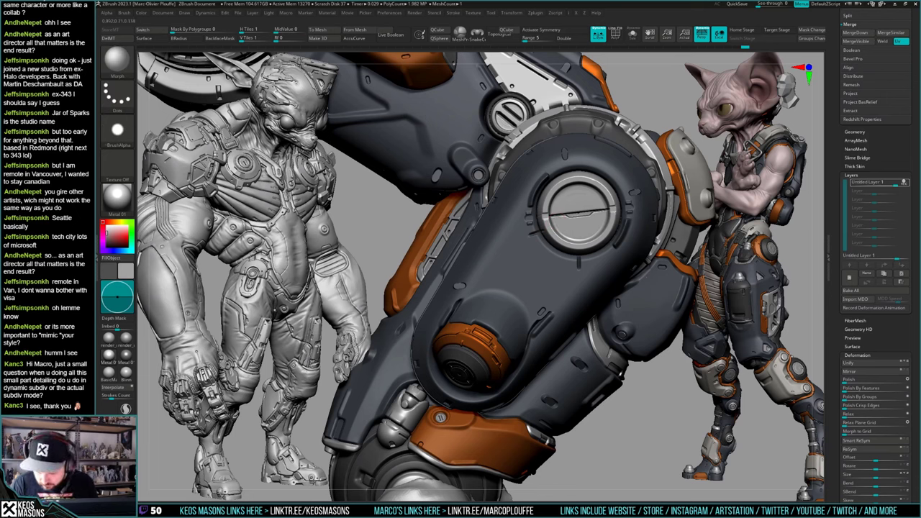
{"action": "right_click_drag", "start_coordinate": [581, 295], "coordinate": [610, 322], "text": "ctrl"}
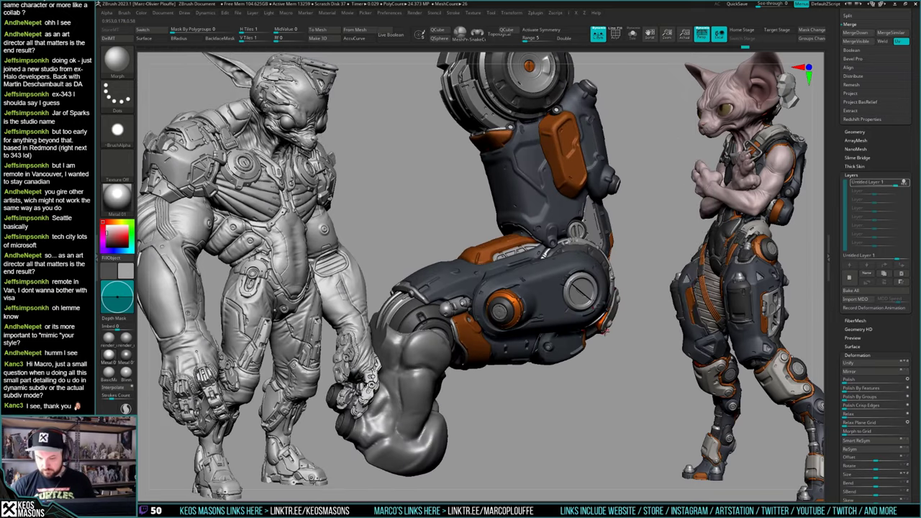
{"action": "right_click_drag", "start_coordinate": [601, 336], "coordinate": [521, 289]}
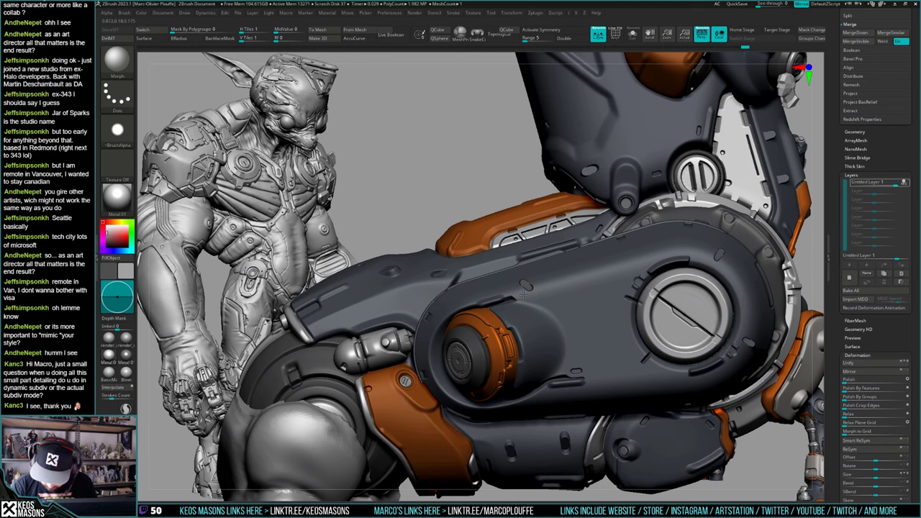
{"action": "mouse_move", "coordinate": [516, 297]}
{"action": "right_mouse_down"}
{"action": "mouse_move", "coordinate": [526, 273]}
{"action": "mouse_move", "coordinate": [533, 330]}
{"action": "right_mouse_up"}
{"action": "mouse_move", "coordinate": [581, 285]}
{"action": "right_mouse_down"}
{"action": "mouse_move", "coordinate": [611, 302]}
{"action": "mouse_move", "coordinate": [590, 322]}
{"action": "mouse_move", "coordinate": [604, 316]}
{"action": "mouse_move", "coordinate": [608, 284]}
{"action": "right_mouse_up"}
{"action": "key", "text": "shift+f"}
{"action": "key", "text": "shift+f"}
Step: Choose the ClayBuildup brush and add a second layer to the forearm shell
{"action": "key", "text": "space"}
{"action": "left_click", "coordinate": [602, 265]}
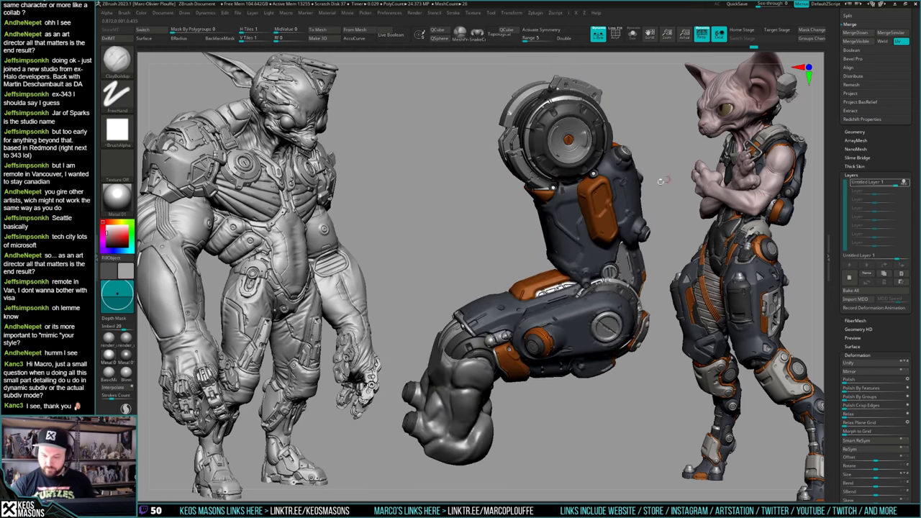
{"action": "right_click_drag", "start_coordinate": [664, 180], "coordinate": [617, 277]}
{"action": "mouse_move", "coordinate": [617, 277]}
{"action": "left_mouse_down"}
{"action": "mouse_move", "coordinate": [636, 268]}
{"action": "mouse_move", "coordinate": [606, 269]}
{"action": "mouse_move", "coordinate": [612, 284]}
{"action": "left_mouse_up"}
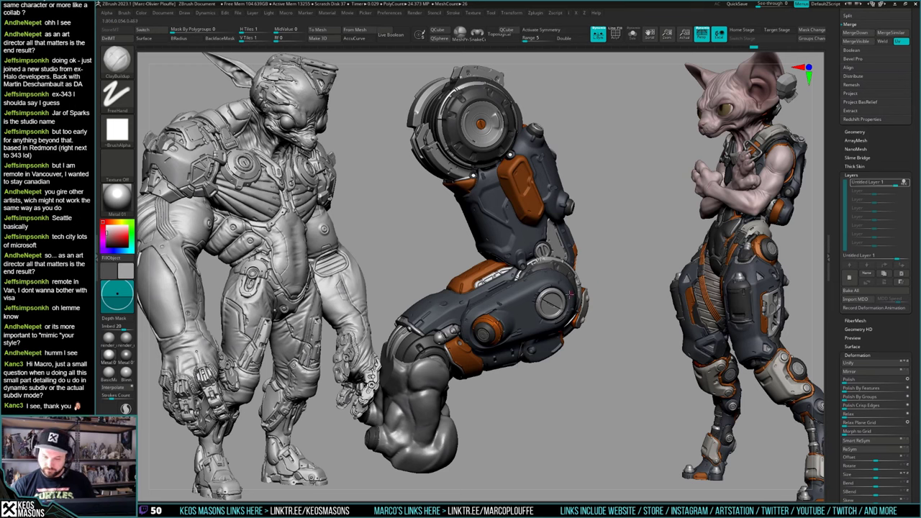
{"action": "mouse_move", "coordinate": [563, 303]}
{"action": "right_mouse_down"}
{"action": "mouse_move", "coordinate": [554, 328]}
{"action": "mouse_move", "coordinate": [559, 367]}
{"action": "right_mouse_up"}
{"action": "right_click_drag", "start_coordinate": [559, 367], "coordinate": [557, 349], "text": "alt"}
{"action": "left_click", "coordinate": [850, 277]}
{"action": "right_click_drag", "start_coordinate": [552, 283], "coordinate": [551, 314], "text": "ctrl"}
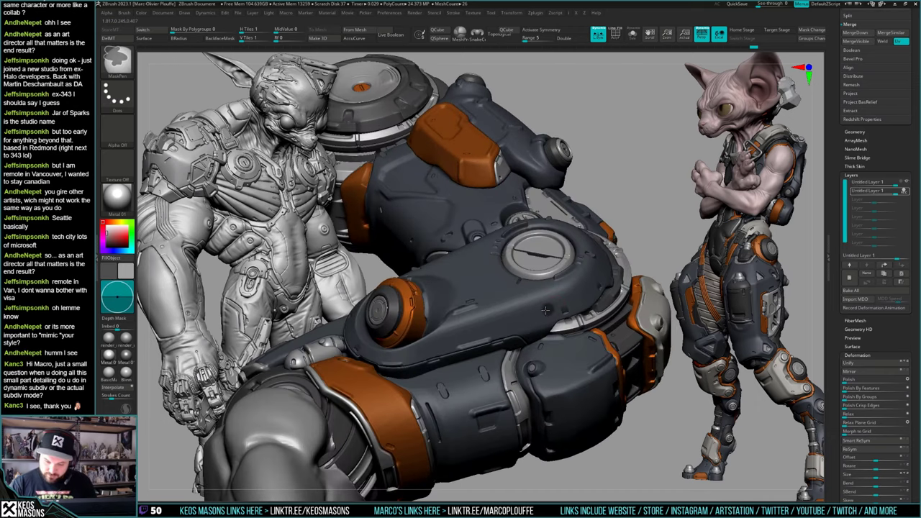
Step: Try masking a small spot on the forearm shell between the round disc and its lower edge
{"action": "left_click_drag", "start_coordinate": [543, 313], "coordinate": [545, 323]}
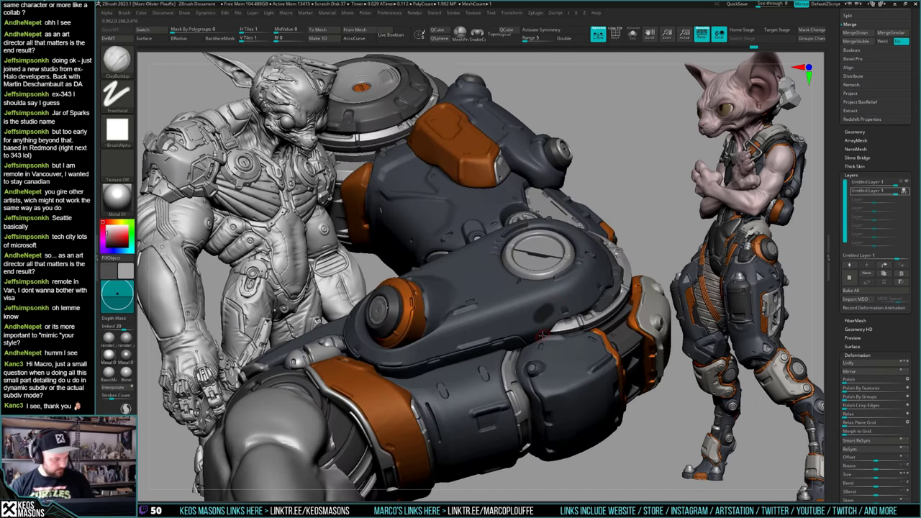
{"action": "key", "text": "ctrl"}
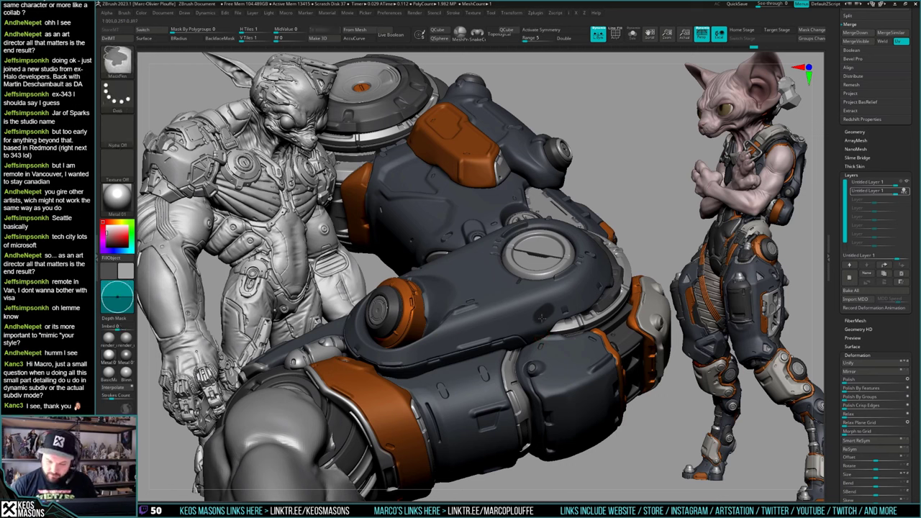
{"action": "key", "text": "ctrl+z"}
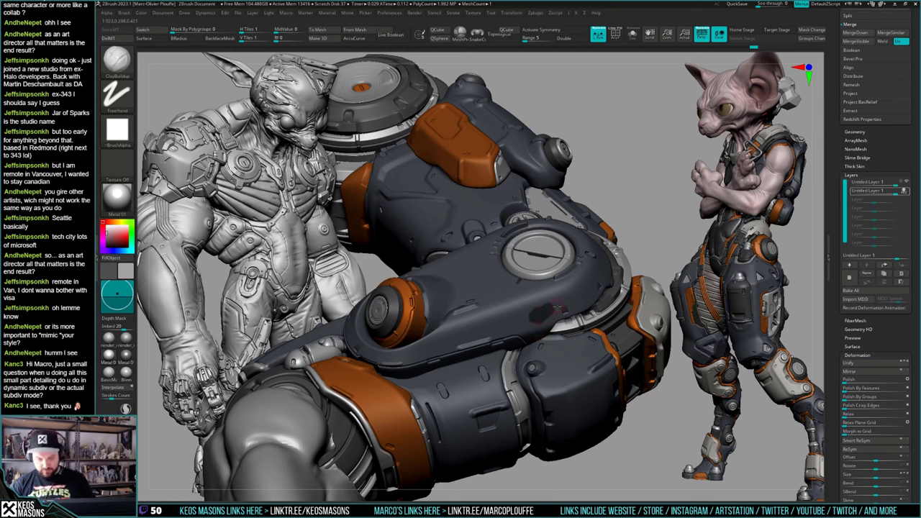
{"action": "key", "text": "ctrl"}
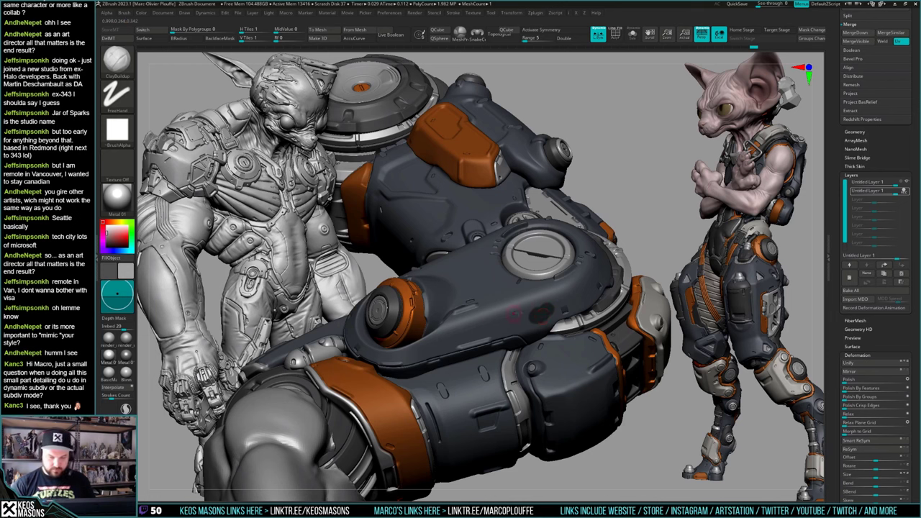
Step: Adjust the mask brush and paint a mask patch across the forearm shell's surface beside the round disc
{"action": "key", "text": "ctrl+space"}
{"action": "left_click", "coordinate": [499, 405], "text": "ctrl"}
{"action": "left_click", "coordinate": [539, 316], "text": "ctrl"}
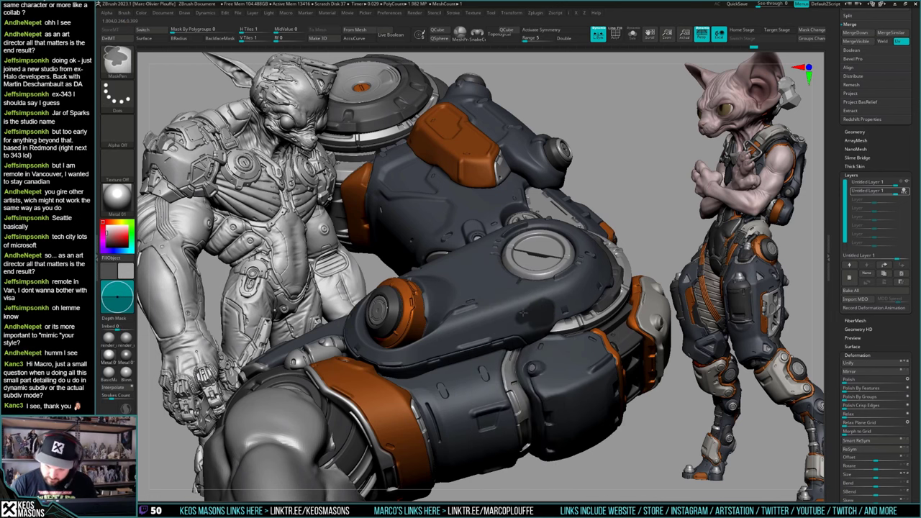
{"action": "mouse_move", "coordinate": [523, 313]}
{"action": "left_mouse_down", "text": "ctrl"}
{"action": "mouse_move", "coordinate": [526, 327]}
{"action": "mouse_move", "coordinate": [495, 331]}
{"action": "left_mouse_up", "text": "ctrl"}
{"action": "right_click_drag", "start_coordinate": [539, 304], "coordinate": [648, 367]}
{"action": "mouse_move", "coordinate": [502, 316]}
{"action": "left_mouse_down", "text": "ctrl"}
{"action": "mouse_move", "coordinate": [497, 326]}
{"action": "mouse_move", "coordinate": [478, 327]}
{"action": "mouse_move", "coordinate": [489, 332]}
{"action": "mouse_move", "coordinate": [471, 355]}
{"action": "mouse_move", "coordinate": [505, 307]}
{"action": "left_mouse_up", "text": "ctrl"}
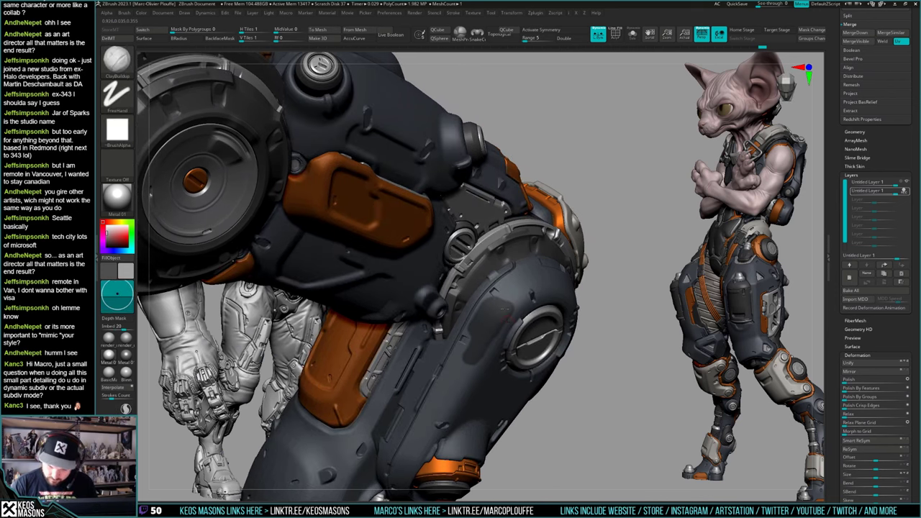
{"action": "mouse_move", "coordinate": [505, 308]}
{"action": "right_mouse_down"}
{"action": "mouse_move", "coordinate": [512, 252]}
{"action": "mouse_move", "coordinate": [543, 293]}
{"action": "mouse_move", "coordinate": [534, 317]}
{"action": "right_mouse_up"}
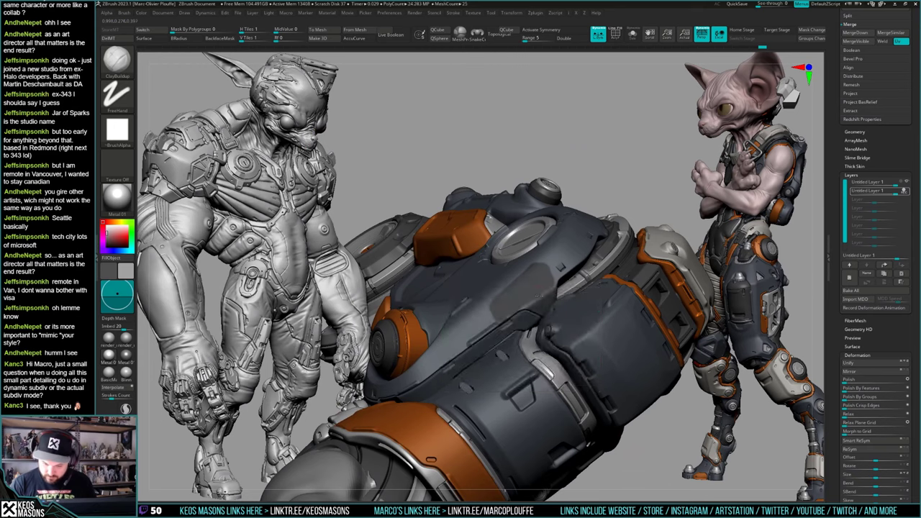
{"action": "left_click_drag", "start_coordinate": [530, 315], "coordinate": [500, 325], "text": "ctrl"}
{"action": "key", "text": "shift+d"}
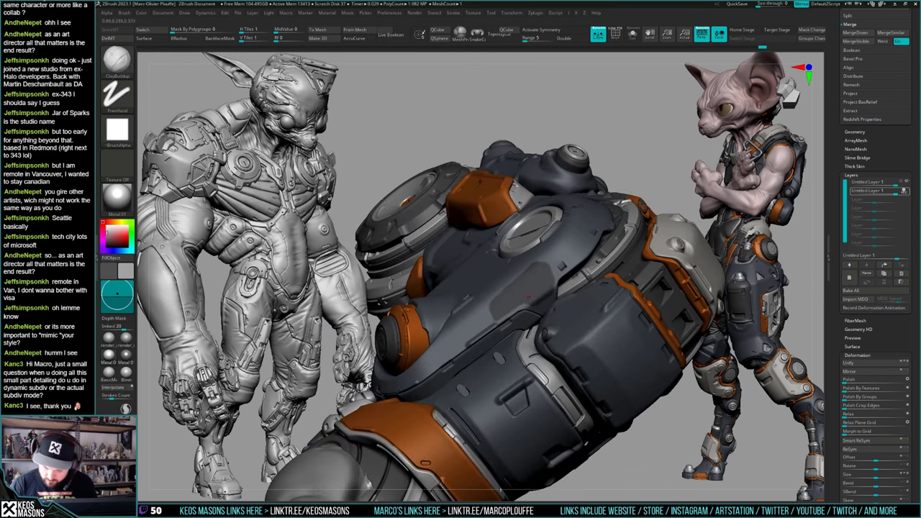
Step: Reshape the mask beside the round disc on the forearm shell into a wide head with a narrow tail
{"action": "right_click_drag", "start_coordinate": [551, 285], "coordinate": [474, 311]}
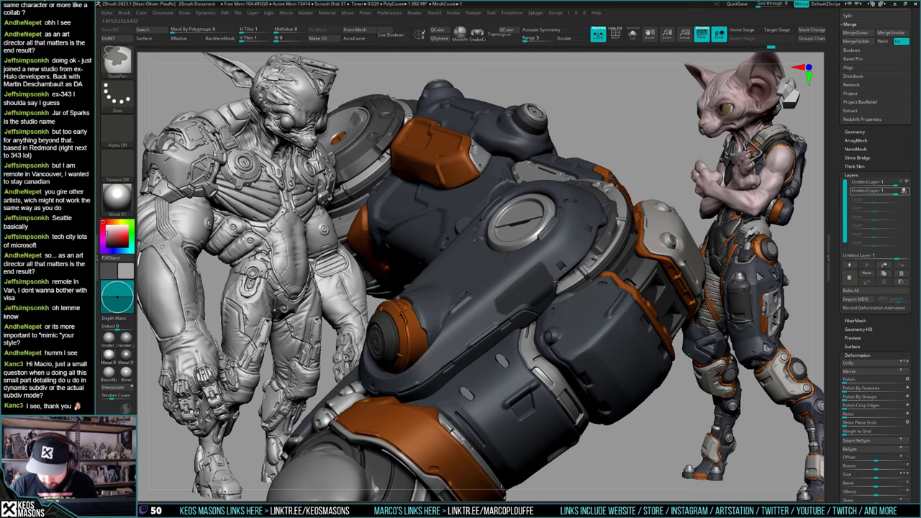
{"action": "mouse_move", "coordinate": [552, 358]}
{"action": "right_mouse_down"}
{"action": "mouse_move", "coordinate": [526, 311]}
{"action": "mouse_move", "coordinate": [512, 360]}
{"action": "mouse_move", "coordinate": [520, 345]}
{"action": "right_mouse_up"}
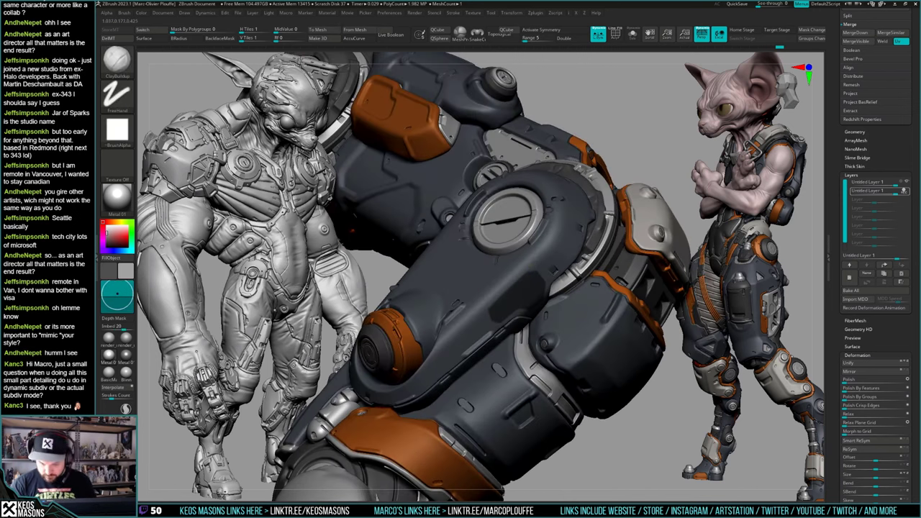
{"action": "mouse_move", "coordinate": [622, 236]}
{"action": "right_mouse_down"}
{"action": "mouse_move", "coordinate": [617, 323]}
{"action": "mouse_move", "coordinate": [620, 314]}
{"action": "right_mouse_up"}
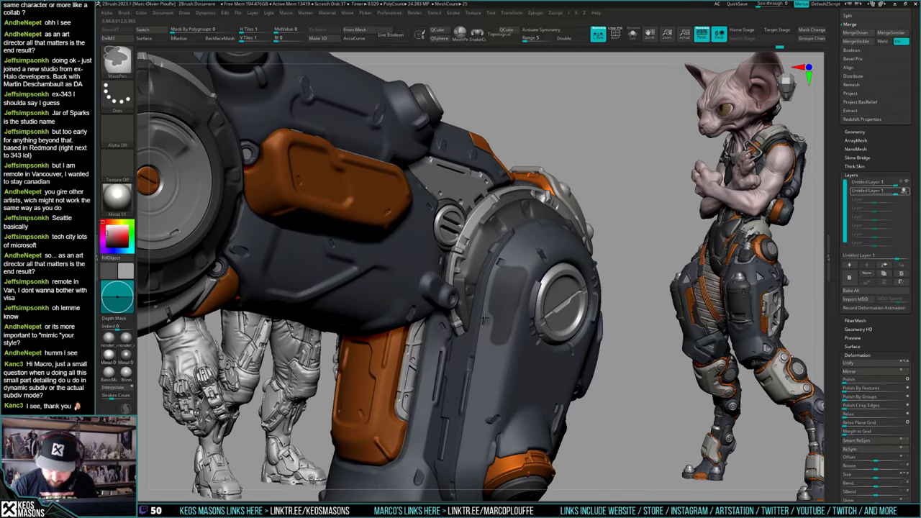
{"action": "mouse_move", "coordinate": [498, 272]}
{"action": "right_mouse_down"}
{"action": "mouse_move", "coordinate": [502, 302]}
{"action": "mouse_move", "coordinate": [523, 294]}
{"action": "right_mouse_up"}
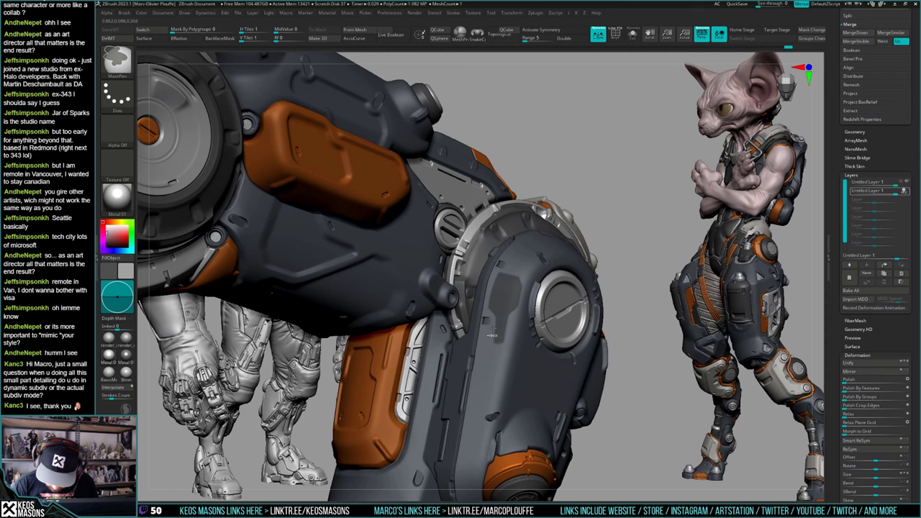
{"action": "key", "text": "ctrl+shift+z"}
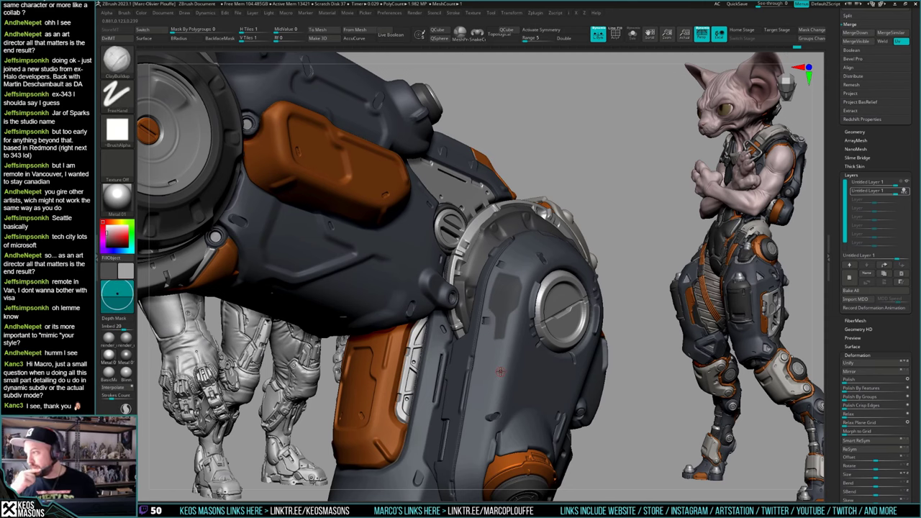
{"action": "right_click_drag", "start_coordinate": [500, 371], "coordinate": [512, 306]}
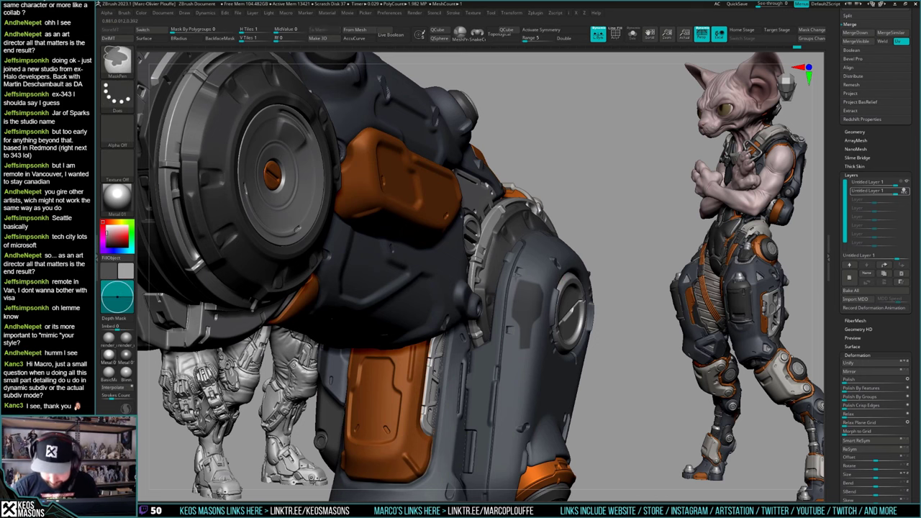
{"action": "mouse_move", "coordinate": [531, 255]}
{"action": "right_mouse_down"}
{"action": "mouse_move", "coordinate": [467, 287]}
{"action": "mouse_move", "coordinate": [529, 261]}
{"action": "right_mouse_up"}
{"action": "key", "text": "ctrl"}
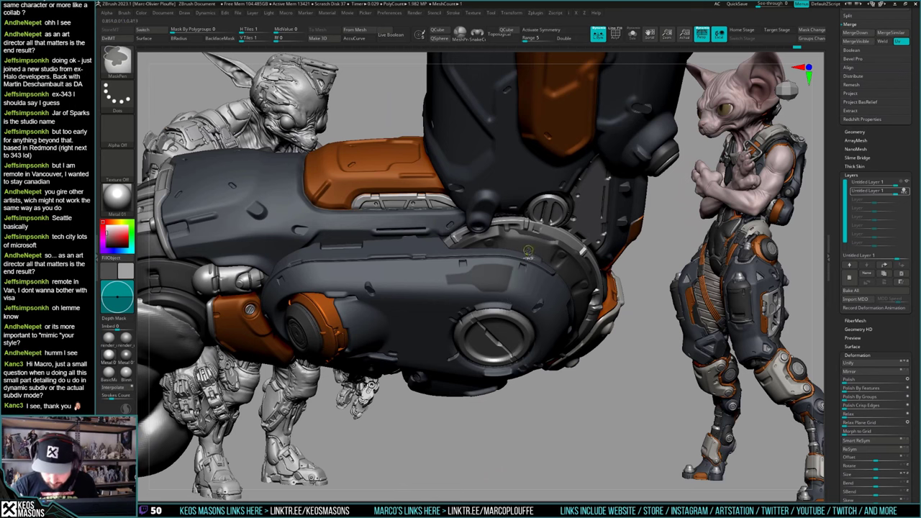
Step: Invert the mask and offset the shape beside the round disc with the Transpose tool, clearing the mask when done
{"action": "right_click_drag", "start_coordinate": [495, 299], "coordinate": [521, 316]}
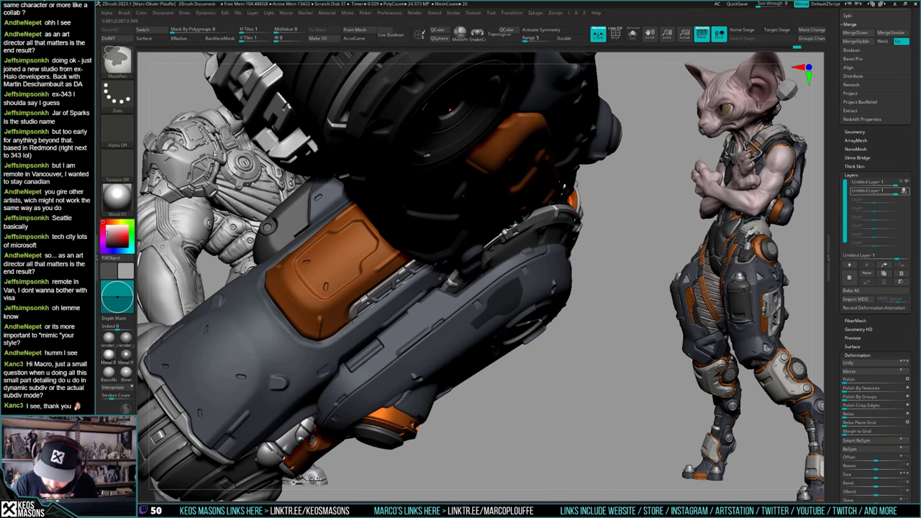
{"action": "right_click_drag", "start_coordinate": [451, 110], "coordinate": [410, 98]}
{"action": "right_click_drag", "start_coordinate": [529, 276], "coordinate": [498, 282]}
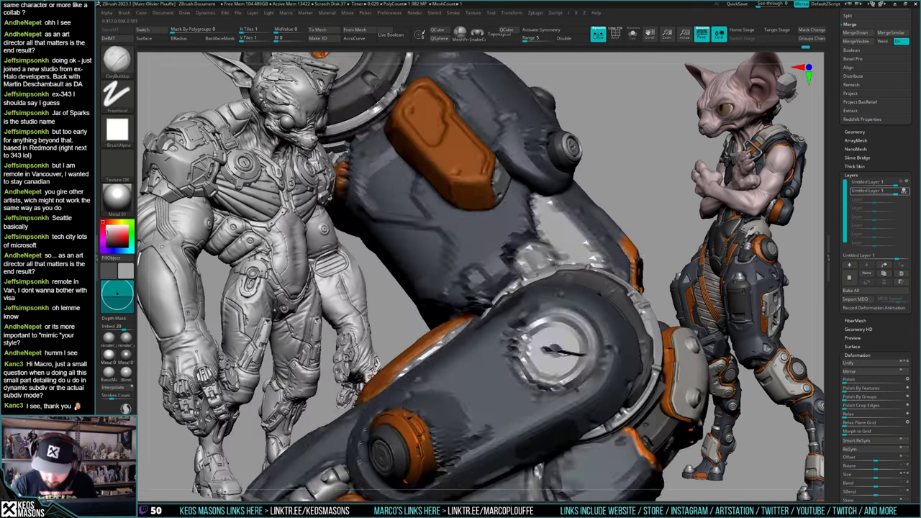
{"action": "right_click_drag", "start_coordinate": [589, 353], "coordinate": [569, 284]}
{"action": "mouse_move", "coordinate": [589, 341]}
{"action": "right_mouse_down"}
{"action": "mouse_move", "coordinate": [588, 355]}
{"action": "mouse_move", "coordinate": [573, 287]}
{"action": "mouse_move", "coordinate": [589, 323]}
{"action": "right_mouse_up"}
{"action": "right_click_drag", "start_coordinate": [577, 271], "coordinate": [612, 317]}
{"action": "left_click", "coordinate": [657, 228], "text": "ctrl"}
{"action": "key", "text": "w"}
{"action": "left_click_drag", "start_coordinate": [662, 223], "coordinate": [663, 221]}
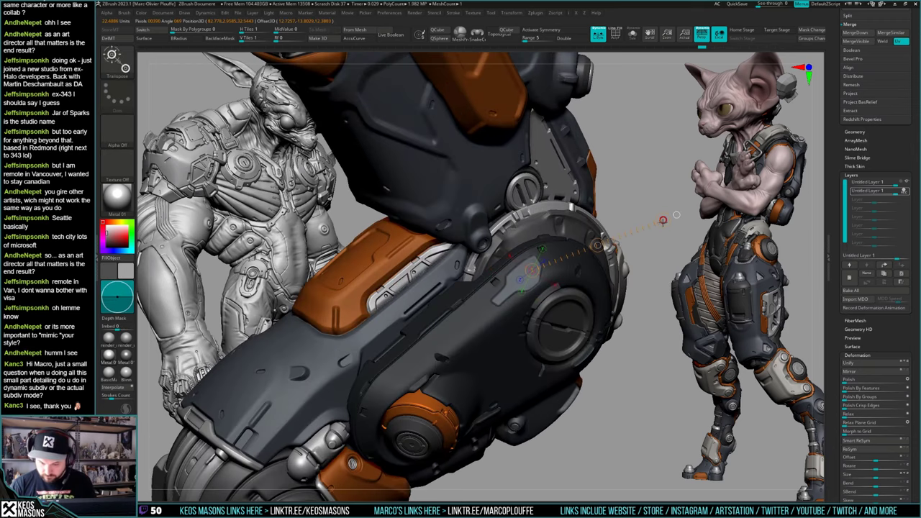
{"action": "key", "text": "q"}
{"action": "right_click_drag", "start_coordinate": [646, 242], "coordinate": [641, 220], "text": "ctrl"}
{"action": "left_click_drag", "start_coordinate": [642, 220], "coordinate": [636, 254], "text": "ctrl"}
Step: Choose the Morph brush and restore the forearm shell's smooth surface beside the round disc
{"action": "mouse_move", "coordinate": [630, 275]}
{"action": "right_mouse_down"}
{"action": "mouse_move", "coordinate": [646, 308]}
{"action": "mouse_move", "coordinate": [645, 291]}
{"action": "mouse_move", "coordinate": [635, 339]}
{"action": "mouse_move", "coordinate": [640, 296]}
{"action": "mouse_move", "coordinate": [638, 310]}
{"action": "mouse_move", "coordinate": [623, 314]}
{"action": "mouse_move", "coordinate": [633, 311]}
{"action": "right_mouse_up"}
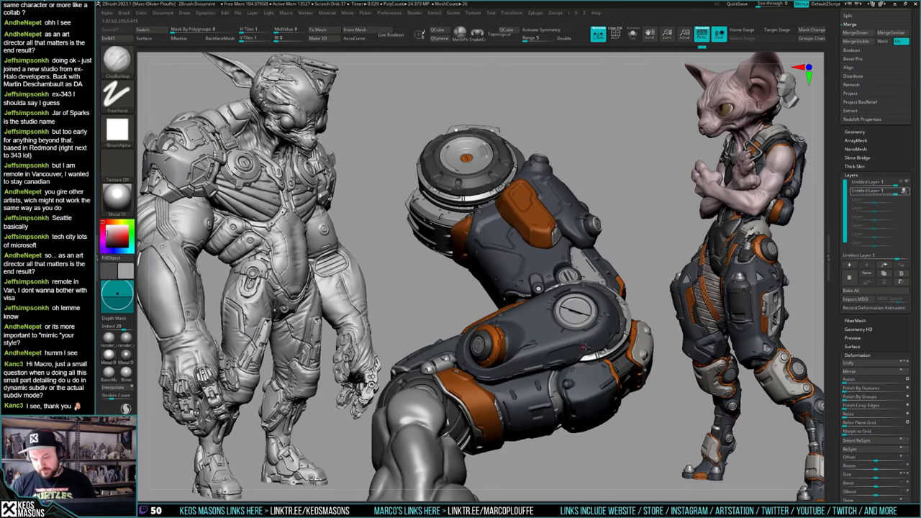
{"action": "mouse_move", "coordinate": [585, 346]}
{"action": "right_mouse_down"}
{"action": "mouse_move", "coordinate": [612, 334]}
{"action": "mouse_move", "coordinate": [608, 272]}
{"action": "right_mouse_up"}
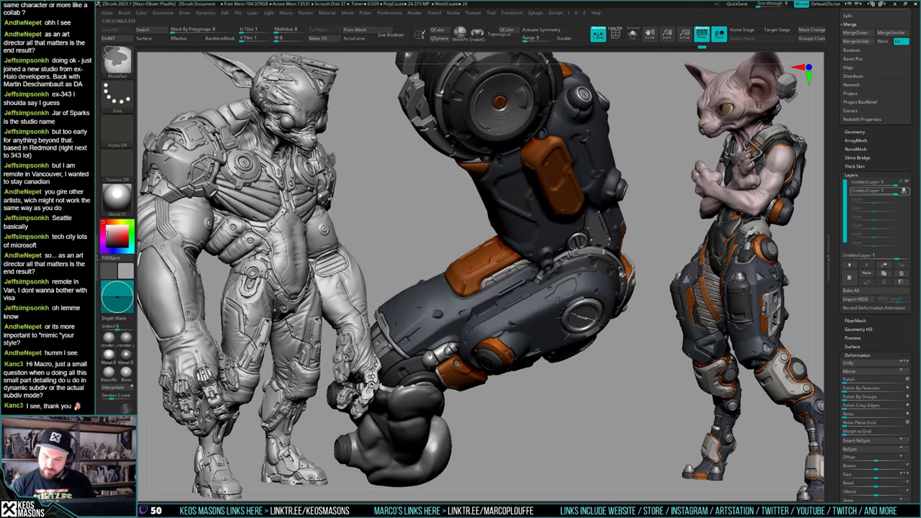
{"action": "right_click_drag", "start_coordinate": [557, 299], "coordinate": [569, 293], "text": "ctrl"}
{"action": "key", "text": "space"}
{"action": "left_click", "coordinate": [624, 302]}
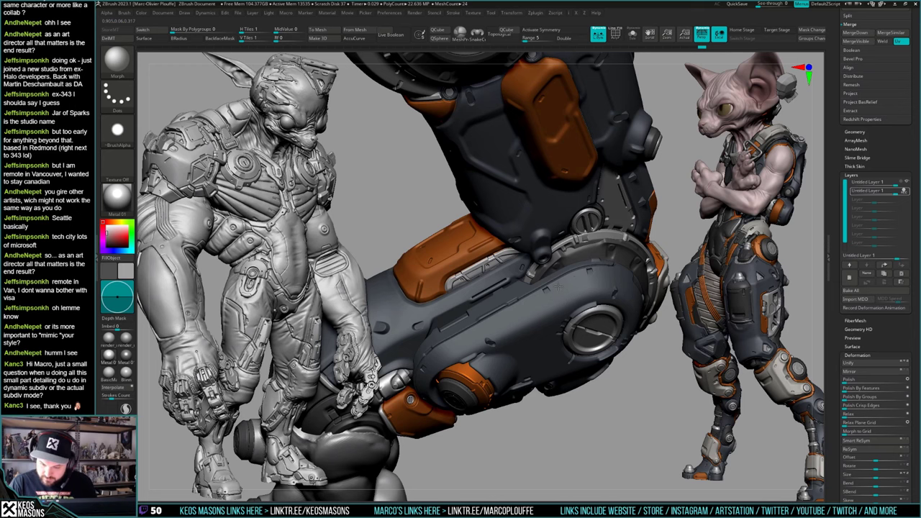
{"action": "right_click_drag", "start_coordinate": [565, 307], "coordinate": [620, 353], "text": "ctrl"}
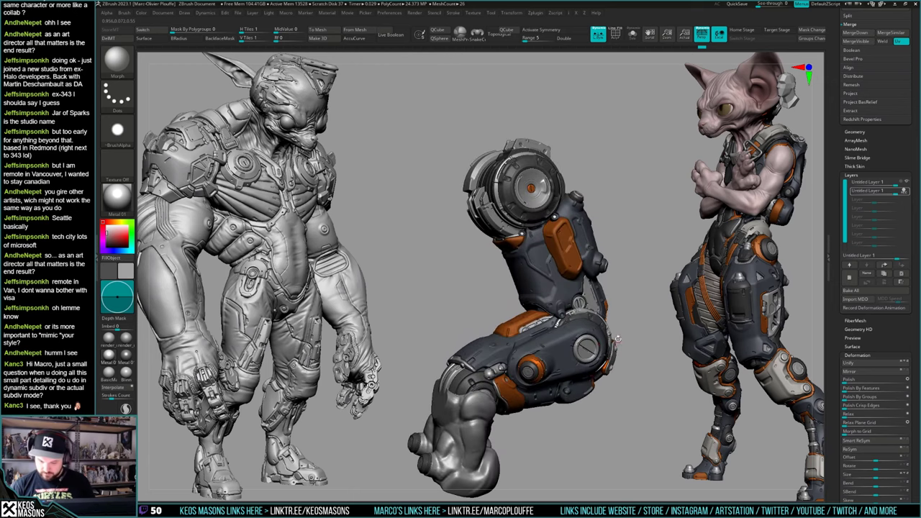
{"action": "mouse_move", "coordinate": [613, 348]}
{"action": "right_mouse_down"}
{"action": "mouse_move", "coordinate": [606, 353]}
{"action": "mouse_move", "coordinate": [594, 323]}
{"action": "mouse_move", "coordinate": [599, 351]}
{"action": "mouse_move", "coordinate": [659, 279]}
{"action": "mouse_move", "coordinate": [572, 327]}
{"action": "mouse_move", "coordinate": [563, 315]}
{"action": "mouse_move", "coordinate": [534, 330]}
{"action": "right_mouse_up"}
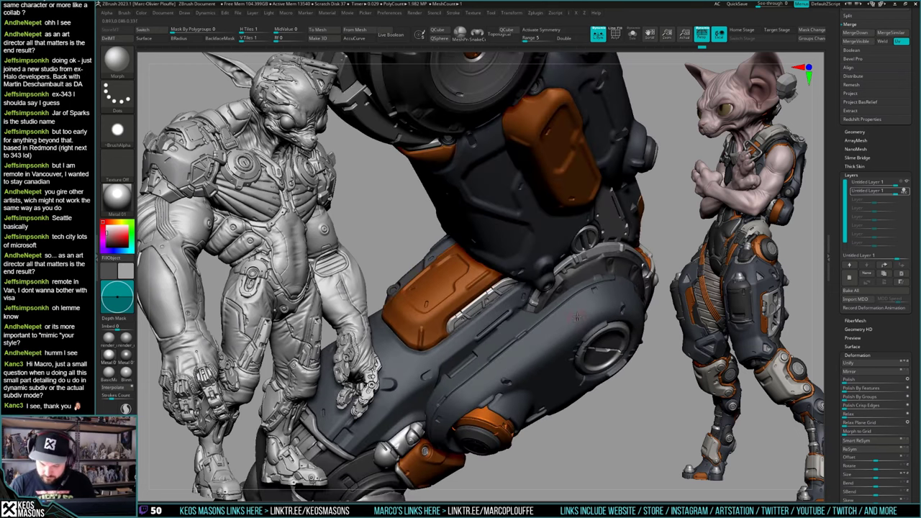
Step: Mask an elongated strip along the forearm shell beside the round disc, inverting the mask and back to check its shape
{"action": "mouse_move", "coordinate": [557, 335]}
{"action": "left_mouse_down", "text": "ctrl"}
{"action": "mouse_move", "coordinate": [578, 305]}
{"action": "mouse_move", "coordinate": [530, 349]}
{"action": "mouse_move", "coordinate": [547, 352]}
{"action": "mouse_move", "coordinate": [527, 366]}
{"action": "left_mouse_up", "text": "ctrl"}
{"action": "right_click_drag", "start_coordinate": [578, 318], "coordinate": [536, 354]}
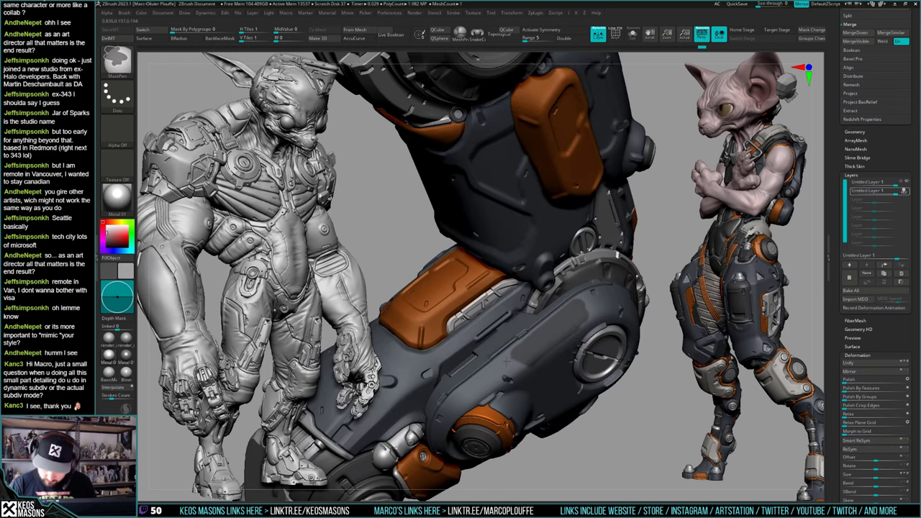
{"action": "left_click_drag", "start_coordinate": [527, 371], "coordinate": [511, 352], "text": "ctrl"}
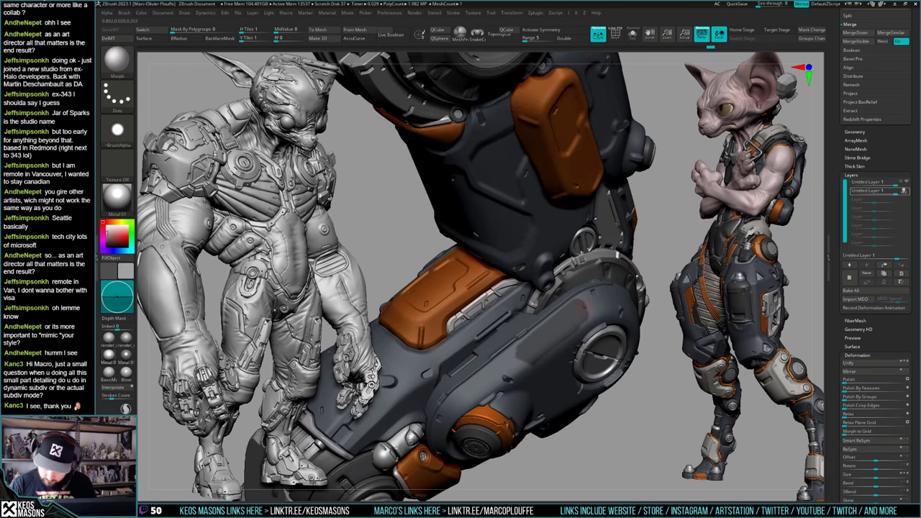
{"action": "mouse_move", "coordinate": [535, 329]}
{"action": "right_mouse_down"}
{"action": "mouse_move", "coordinate": [603, 328]}
{"action": "mouse_move", "coordinate": [590, 329]}
{"action": "mouse_move", "coordinate": [598, 371]}
{"action": "right_mouse_up"}
{"action": "left_click", "coordinate": [681, 222], "text": "ctrl"}
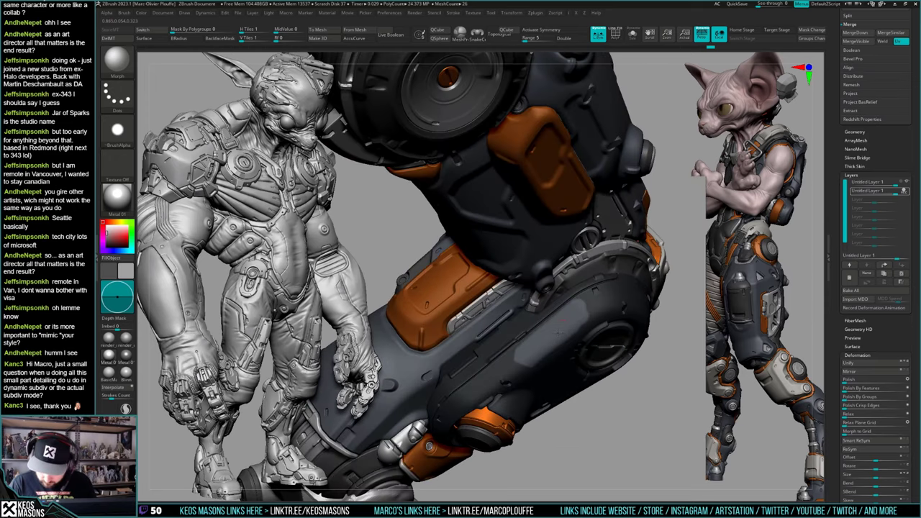
{"action": "left_click", "coordinate": [675, 265], "text": "ctrl"}
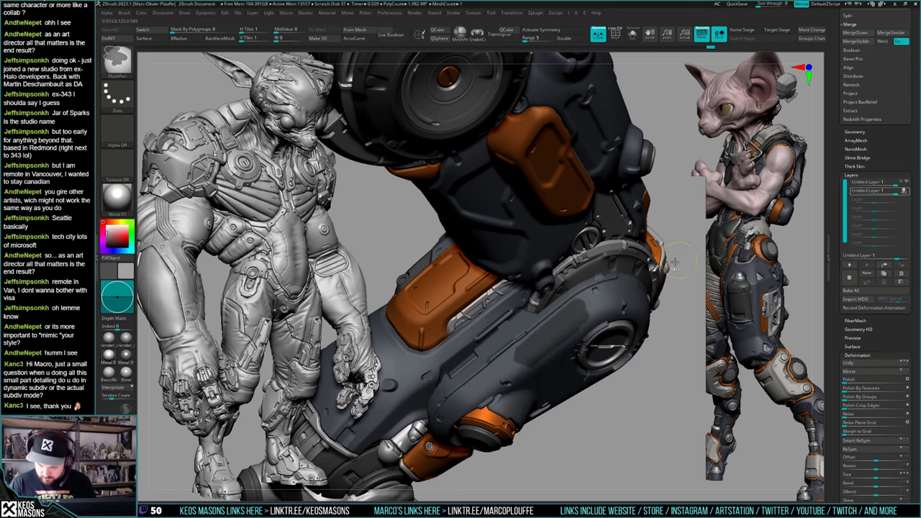
Step: Refine the strip mask into a long, clean-edged panel shape running along the forearm shell from beside the round disc
{"action": "right_click_drag", "start_coordinate": [593, 360], "coordinate": [587, 320]}
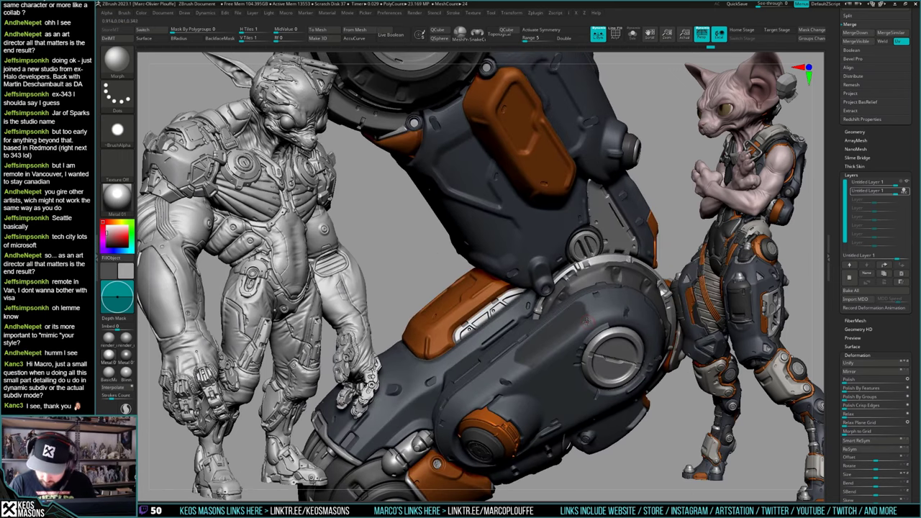
{"action": "key", "text": "ctrl"}
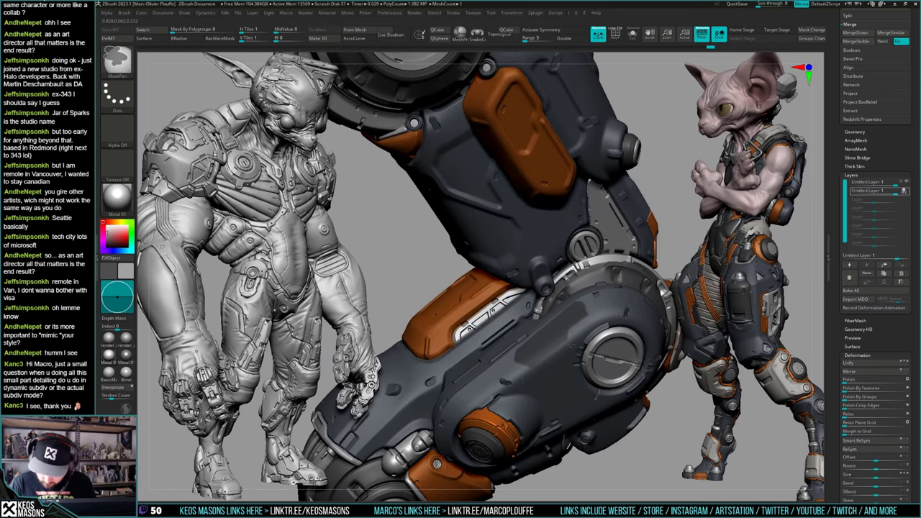
{"action": "right_click_drag", "start_coordinate": [590, 321], "coordinate": [588, 319]}
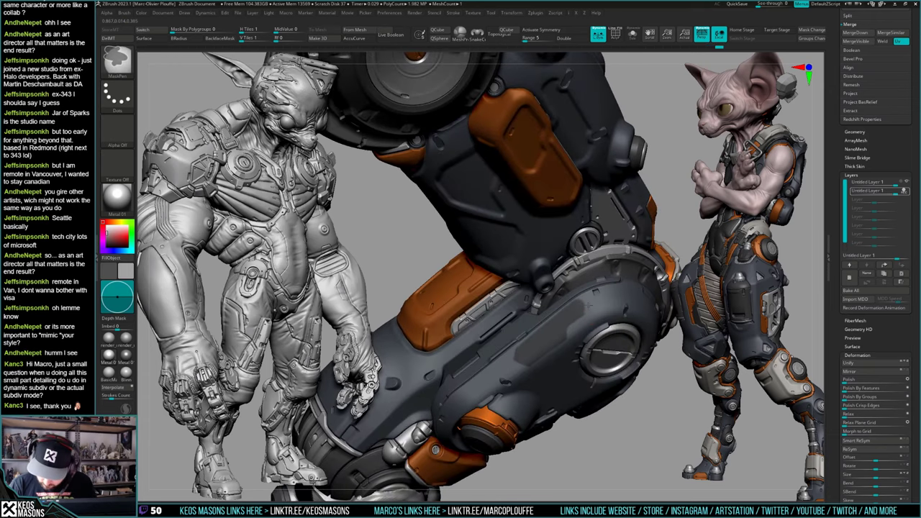
{"action": "right_click_drag", "start_coordinate": [584, 309], "coordinate": [592, 292]}
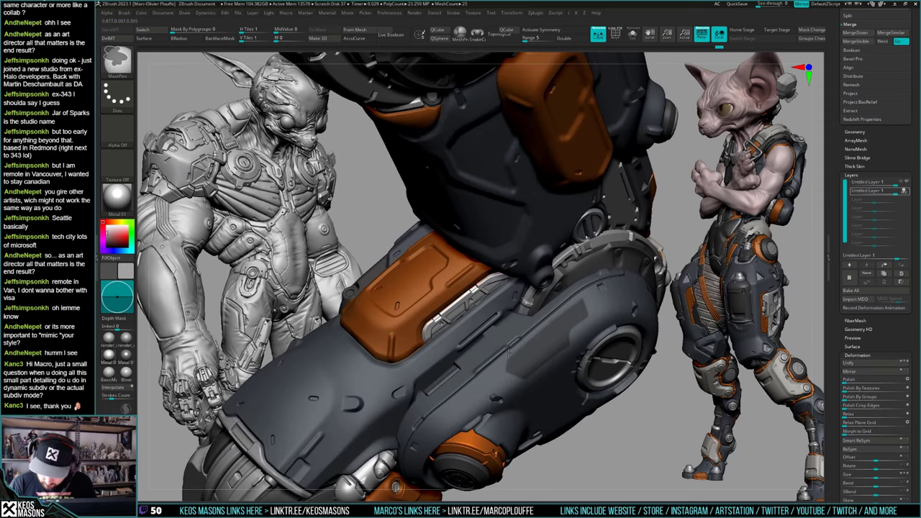
{"action": "left_click_drag", "start_coordinate": [595, 285], "coordinate": [510, 356], "text": "ctrl"}
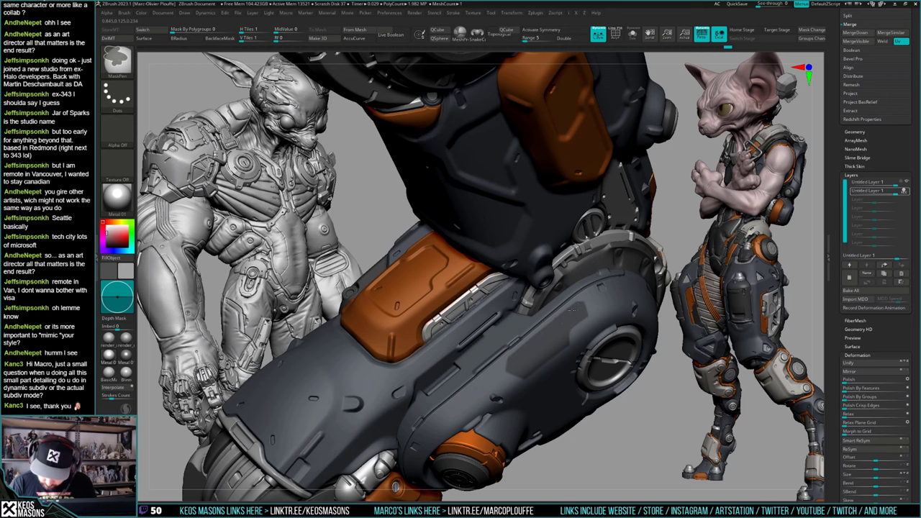
{"action": "right_click_drag", "start_coordinate": [579, 307], "coordinate": [603, 318]}
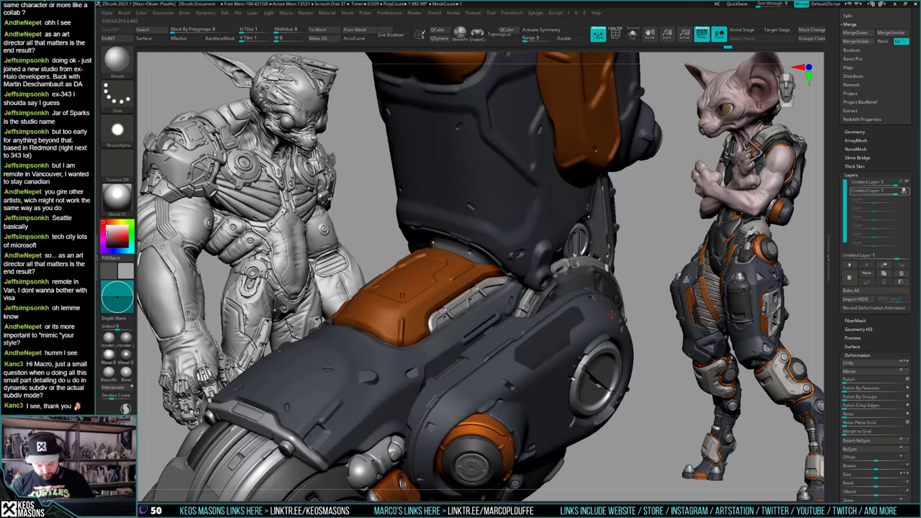
{"action": "left_click_drag", "start_coordinate": [611, 317], "coordinate": [613, 322]}
{"action": "mouse_move", "coordinate": [613, 322]}
{"action": "right_mouse_down"}
{"action": "mouse_move", "coordinate": [621, 316]}
{"action": "mouse_move", "coordinate": [631, 332]}
{"action": "right_mouse_up"}
{"action": "left_click_drag", "start_coordinate": [630, 330], "coordinate": [610, 345]}
Step: Invert the mask and offset the long strip with the Transpose tool to form a panel, clearing the mask when done
{"action": "mouse_move", "coordinate": [600, 324]}
{"action": "right_mouse_down", "text": "ctrl"}
{"action": "mouse_move", "coordinate": [634, 317]}
{"action": "mouse_move", "coordinate": [648, 294]}
{"action": "right_mouse_up", "text": "ctrl"}
{"action": "key", "text": "w"}
{"action": "left_click", "coordinate": [492, 341], "text": "ctrl"}
{"action": "left_click_drag", "start_coordinate": [493, 341], "coordinate": [653, 246]}
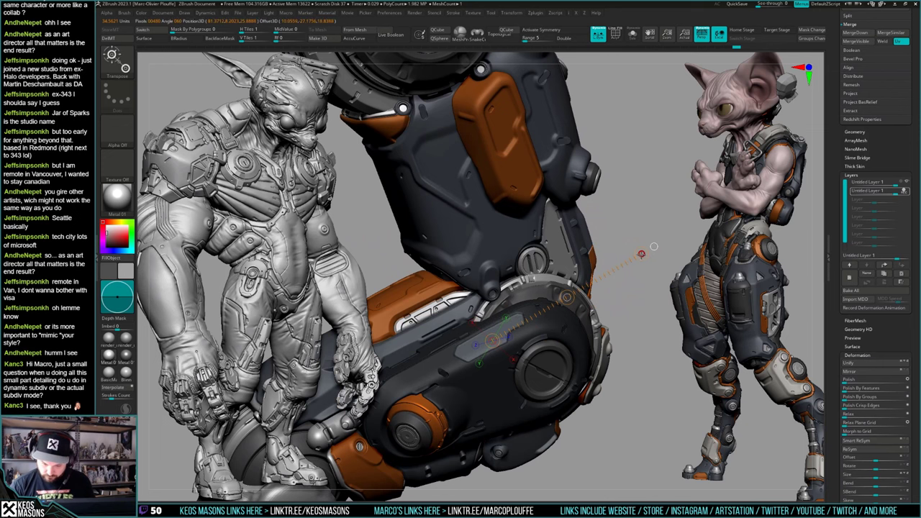
{"action": "key", "text": "q"}
{"action": "right_click_drag", "start_coordinate": [606, 311], "coordinate": [596, 333], "text": "ctrl"}
{"action": "left_click_drag", "start_coordinate": [596, 332], "coordinate": [601, 338], "text": "ctrl"}
{"action": "mouse_move", "coordinate": [595, 334]}
{"action": "right_mouse_down"}
{"action": "mouse_move", "coordinate": [600, 319]}
{"action": "mouse_move", "coordinate": [611, 319]}
{"action": "mouse_move", "coordinate": [497, 381]}
{"action": "mouse_move", "coordinate": [562, 371]}
{"action": "right_mouse_up"}
Step: Undo the last three actions and choose the Sin_Alpha brush with the thin line alpha
{"action": "key", "text": "ctrl+z"}
{"action": "key", "text": "ctrl+z"}
{"action": "key", "text": "ctrl+z"}
{"action": "key", "text": "space"}
{"action": "left_click", "coordinate": [534, 351]}
{"action": "key", "text": "F4"}
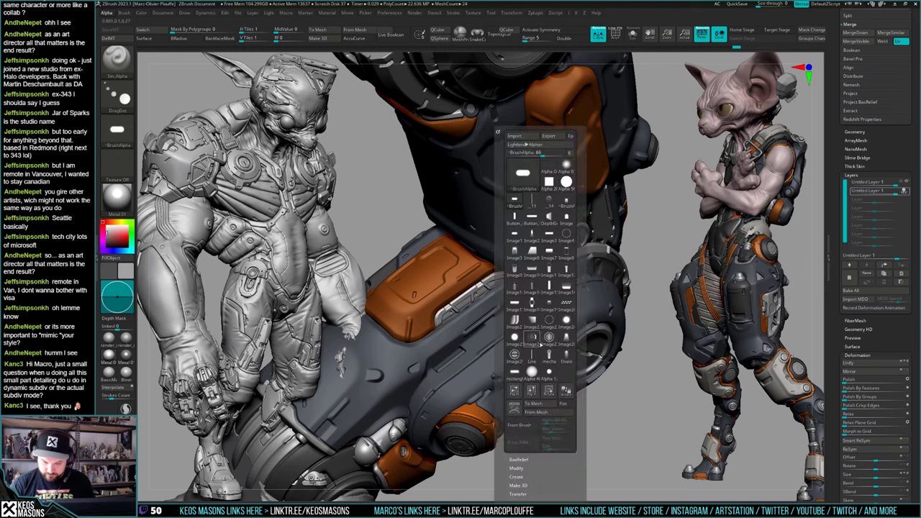
{"action": "left_click", "coordinate": [531, 202]}
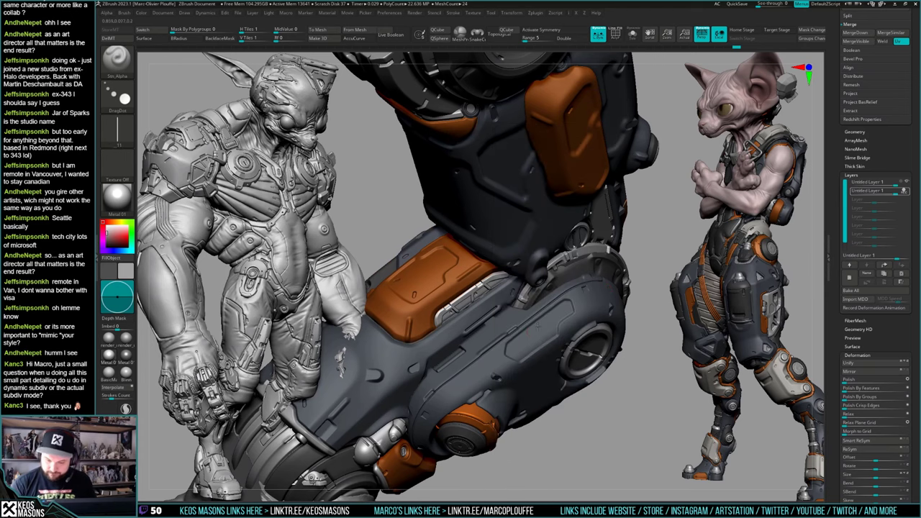
Step: Try stamping a thin line onto the new panel on the forearm shell
{"action": "key", "text": "space"}
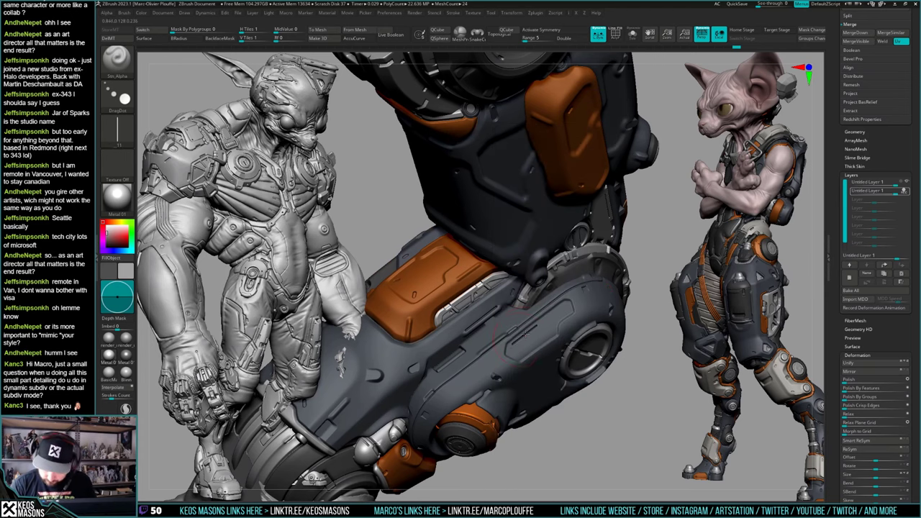
{"action": "left_click_drag", "start_coordinate": [526, 334], "coordinate": [517, 341]}
{"action": "key", "text": "ctrl+z"}
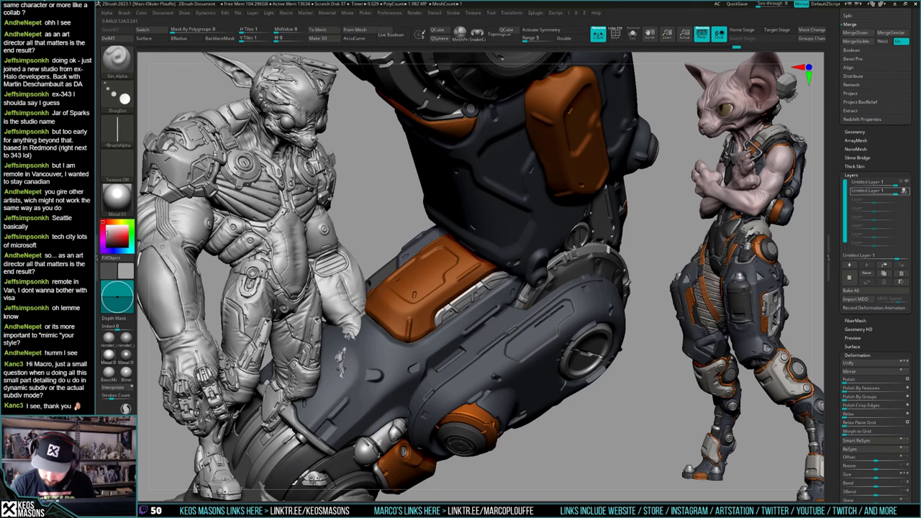
Step: Choose the solid arch-shaped alpha for stamping on the forearm shell
{"action": "mouse_move", "coordinate": [551, 315]}
{"action": "right_mouse_down"}
{"action": "mouse_move", "coordinate": [561, 326]}
{"action": "mouse_move", "coordinate": [588, 323]}
{"action": "mouse_move", "coordinate": [567, 318]}
{"action": "right_mouse_up"}
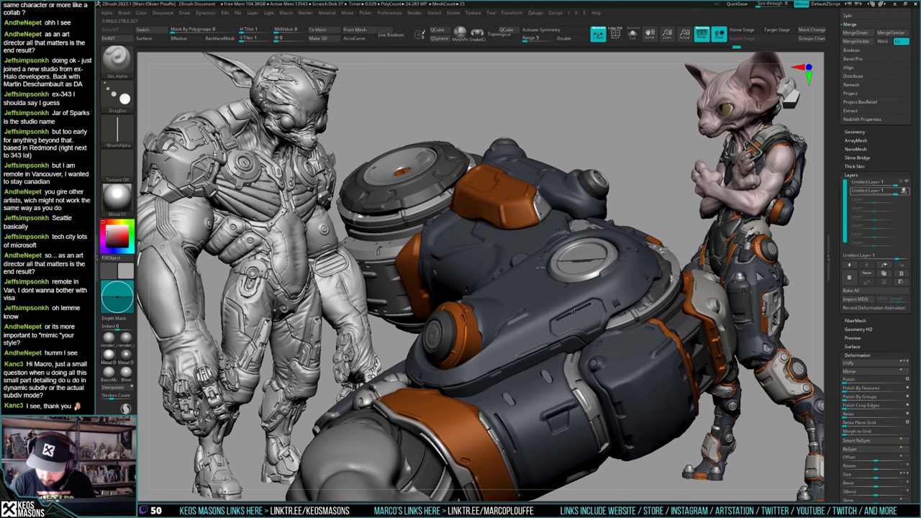
{"action": "mouse_move", "coordinate": [619, 262]}
{"action": "right_mouse_down"}
{"action": "mouse_move", "coordinate": [603, 295]}
{"action": "mouse_move", "coordinate": [576, 306]}
{"action": "mouse_move", "coordinate": [603, 332]}
{"action": "right_mouse_up"}
{"action": "key", "text": "space"}
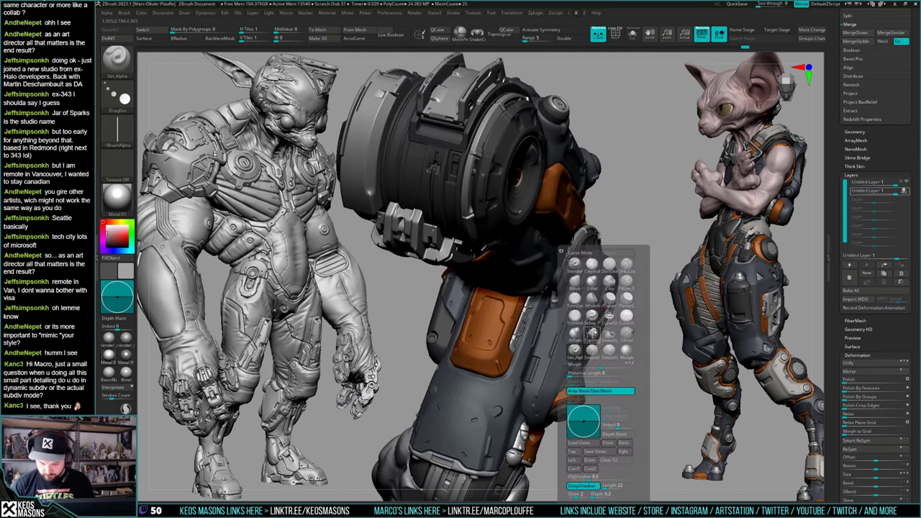
{"action": "key", "text": "F4"}
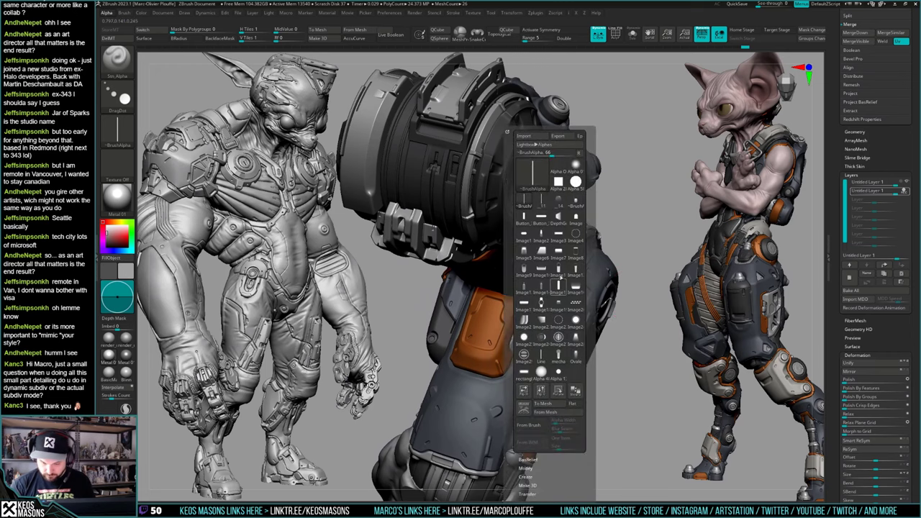
{"action": "left_click", "coordinate": [577, 218]}
{"action": "right_click_drag", "start_coordinate": [611, 252], "coordinate": [586, 288]}
{"action": "right_click_drag", "start_coordinate": [586, 288], "coordinate": [543, 351], "text": "ctrl"}
Step: Try stamping the arch shape as a small detail on the forearm shell beside the orange panel
{"action": "key", "text": "space"}
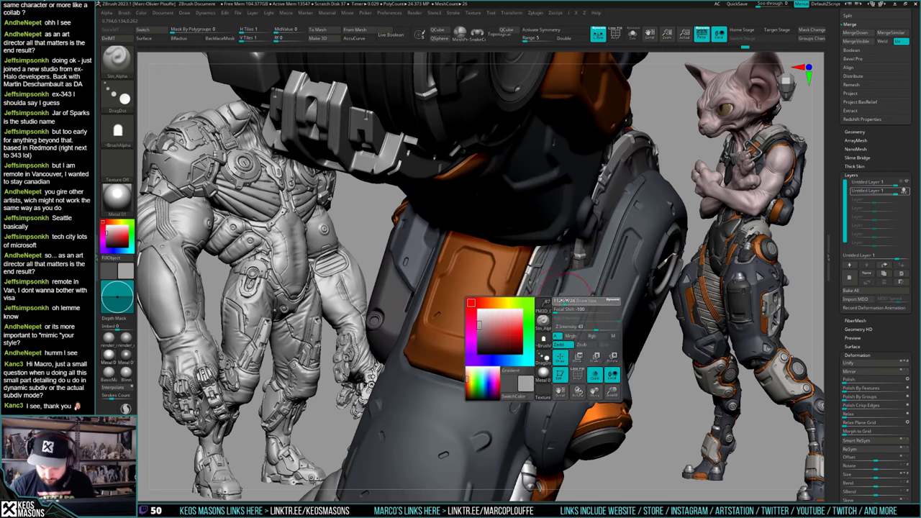
{"action": "key", "text": "space"}
{"action": "key", "text": "ctrl+z"}
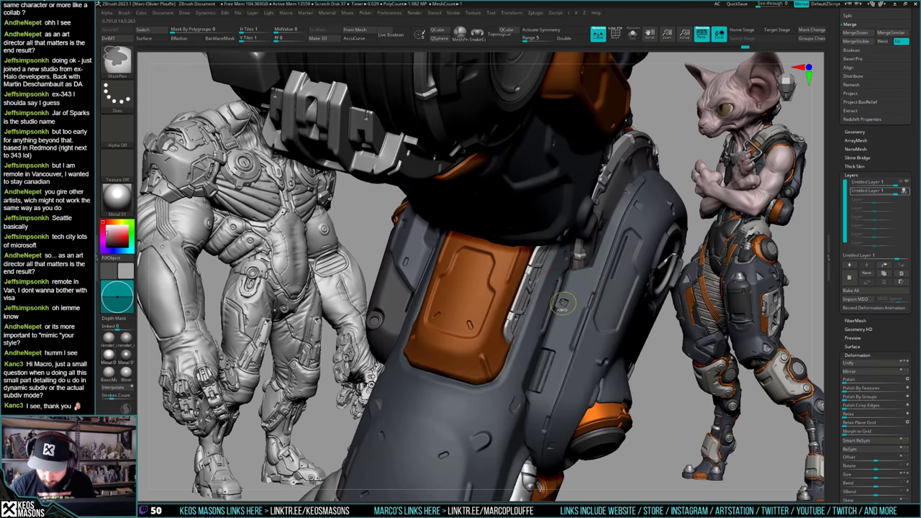
{"action": "key", "text": "space"}
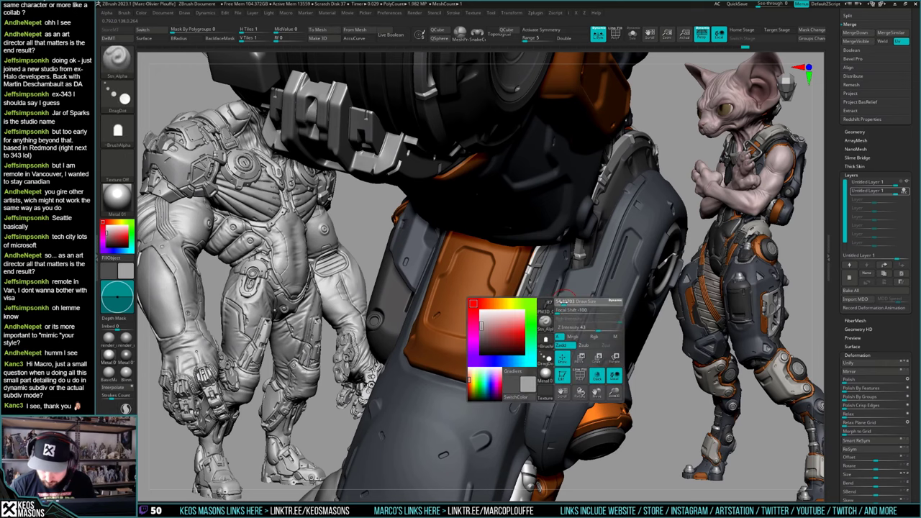
{"action": "key", "text": "ctrl+z"}
{"action": "left_click", "coordinate": [562, 301]}
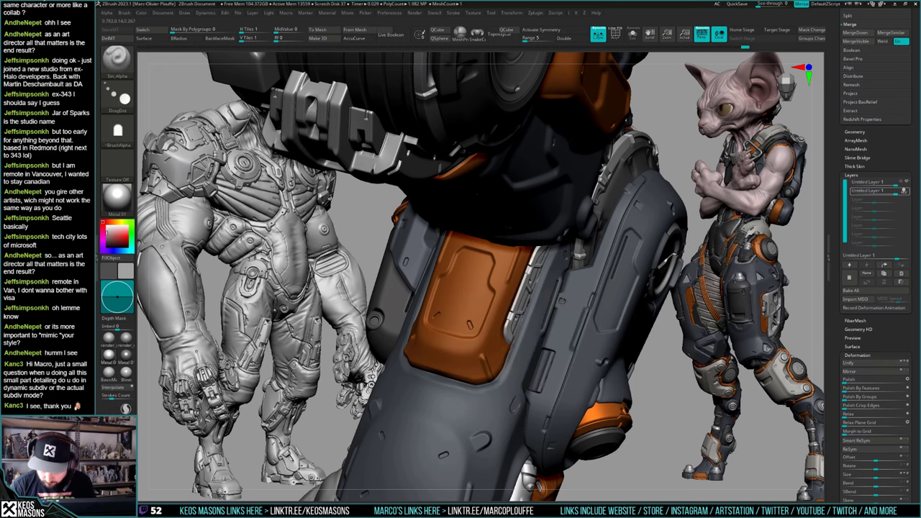
Step: Undo the last two stamping actions on the forearm shell
{"action": "right_click_drag", "start_coordinate": [562, 302], "coordinate": [410, 295], "text": "ctrl"}
{"action": "right_click_drag", "start_coordinate": [656, 325], "coordinate": [680, 345]}
{"action": "right_click_drag", "start_coordinate": [715, 291], "coordinate": [665, 311]}
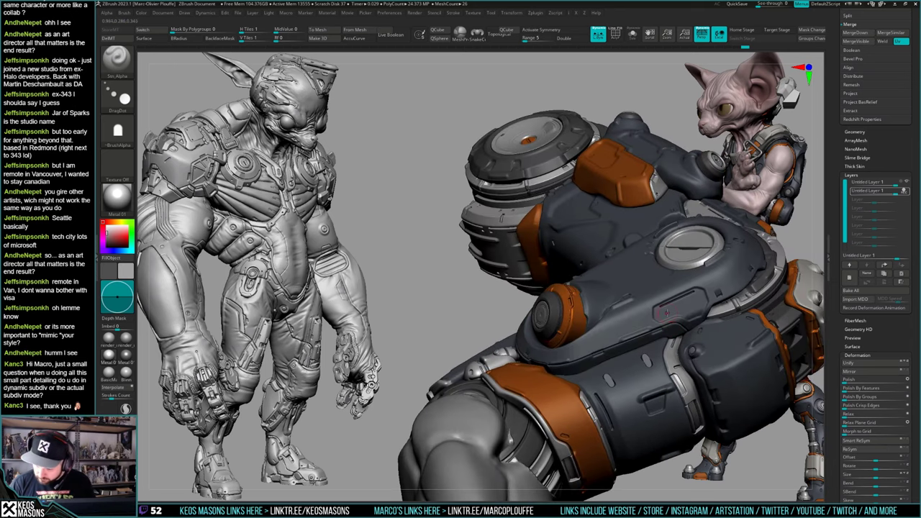
{"action": "right_click_drag", "start_coordinate": [731, 291], "coordinate": [653, 248]}
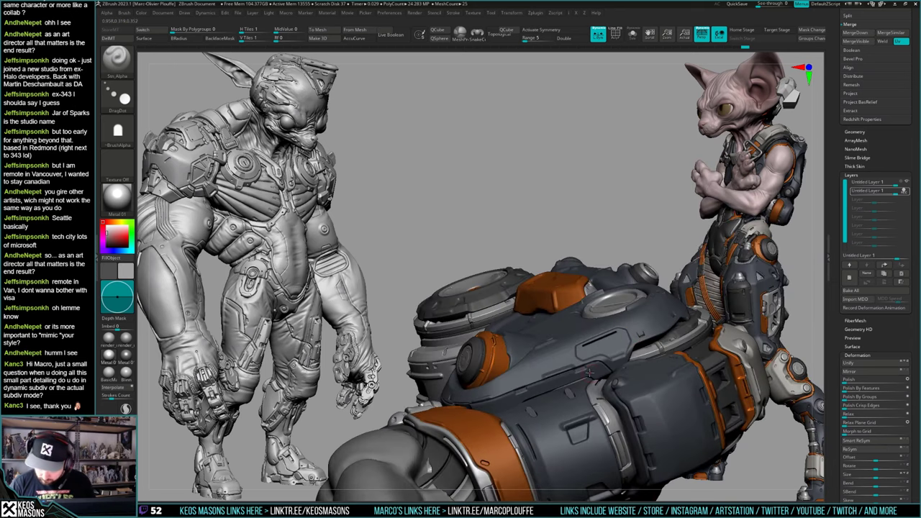
{"action": "key", "text": "ctrl+z"}
{"action": "key", "text": "ctrl+z"}
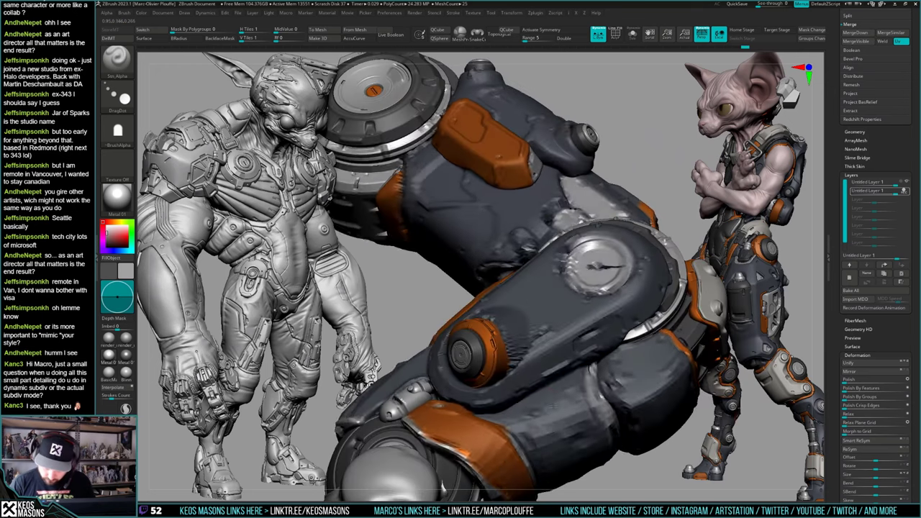
Step: Examine the forearm shell's stamped details and the area around the round disc from several angles
{"action": "mouse_move", "coordinate": [523, 369]}
{"action": "right_mouse_down"}
{"action": "mouse_move", "coordinate": [555, 305]}
{"action": "mouse_move", "coordinate": [570, 366]}
{"action": "mouse_move", "coordinate": [645, 312]}
{"action": "mouse_move", "coordinate": [610, 256]}
{"action": "mouse_move", "coordinate": [568, 317]}
{"action": "right_mouse_up"}
{"action": "mouse_move", "coordinate": [568, 317]}
{"action": "right_mouse_down"}
{"action": "mouse_move", "coordinate": [561, 334]}
{"action": "mouse_move", "coordinate": [598, 341]}
{"action": "mouse_move", "coordinate": [568, 262]}
{"action": "mouse_move", "coordinate": [586, 277]}
{"action": "right_mouse_up"}
{"action": "key", "text": "space"}
{"action": "left_click", "coordinate": [592, 264]}
{"action": "right_click_drag", "start_coordinate": [586, 277], "coordinate": [628, 270]}
{"action": "mouse_move", "coordinate": [628, 270]}
{"action": "right_mouse_down", "text": "ctrl"}
{"action": "mouse_move", "coordinate": [631, 294]}
{"action": "mouse_move", "coordinate": [639, 291]}
{"action": "mouse_move", "coordinate": [610, 284]}
{"action": "mouse_move", "coordinate": [619, 292]}
{"action": "right_mouse_up", "text": "ctrl"}
{"action": "key", "text": "space"}
{"action": "right_click_drag", "start_coordinate": [619, 292], "coordinate": [638, 286], "text": "ctrl"}
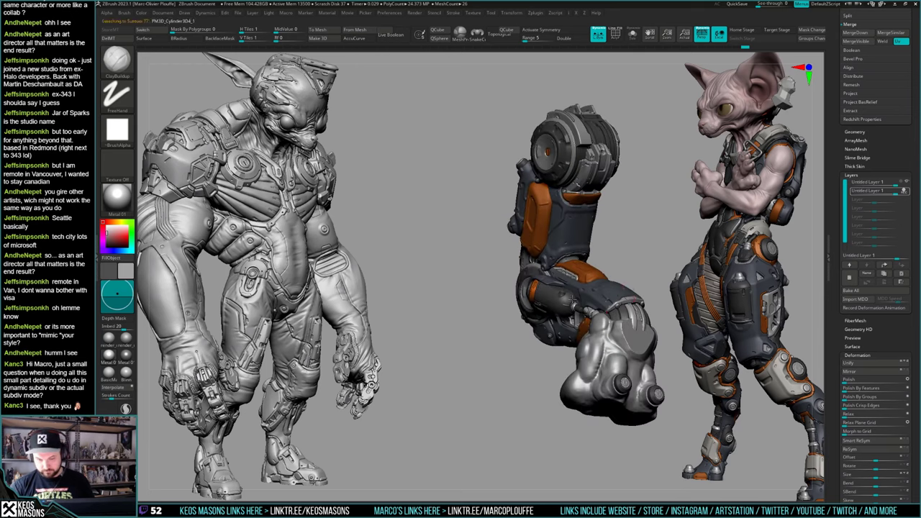
Step: Switch to the render_mat2 material and sample the arm's dark blue-grey colour for the small capsule-shaped forearm part
{"action": "key", "text": "ctrl+f"}
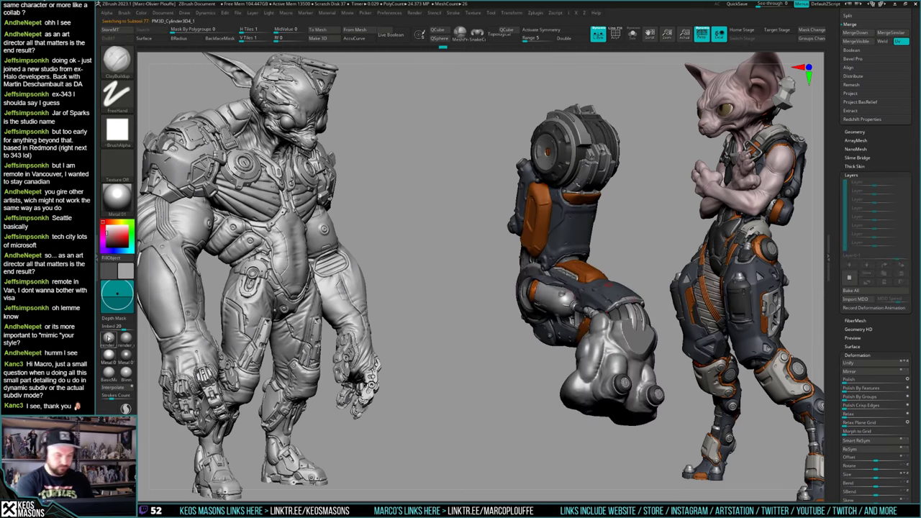
{"action": "left_click", "coordinate": [108, 339]}
{"action": "key", "text": "c"}
{"action": "right_click_drag", "start_coordinate": [641, 269], "coordinate": [631, 298]}
{"action": "key", "text": "shift+f"}
{"action": "key", "text": "shift+f"}
Step: Isolate the small capsule-shaped part, check it with the polyframe display, and show the whole arm again
{"action": "key", "text": "alt+s"}
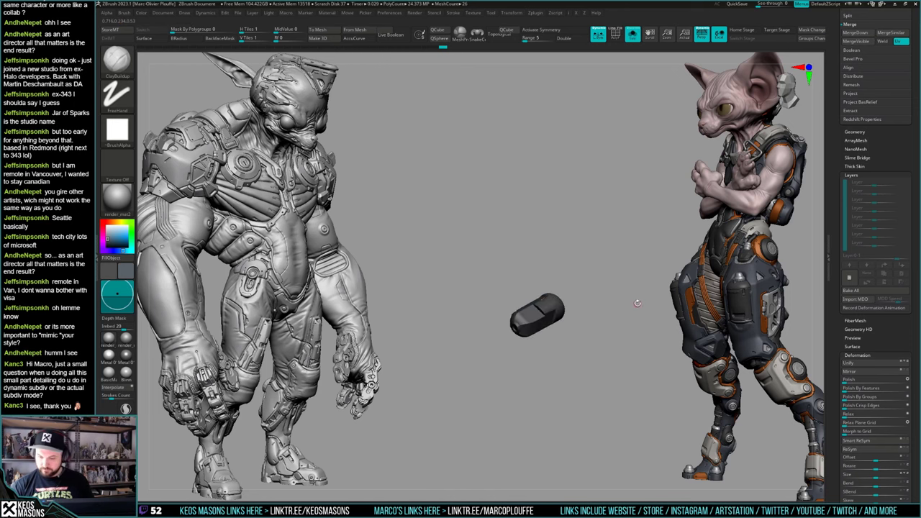
{"action": "key", "text": "shift+f"}
{"action": "key", "text": "shift+f"}
{"action": "right_click", "coordinate": [635, 308]}
{"action": "key", "text": "1"}
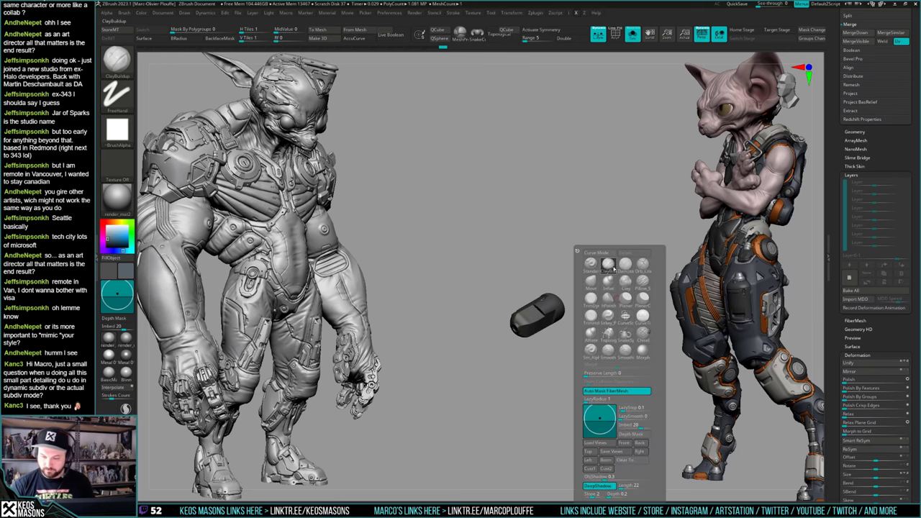
{"action": "key", "text": "alt+s"}
Step: Select and isolate the forearm shell, stop recording its second layer, and toggle that layer to compare the details
{"action": "left_click", "coordinate": [579, 324], "text": "alt"}
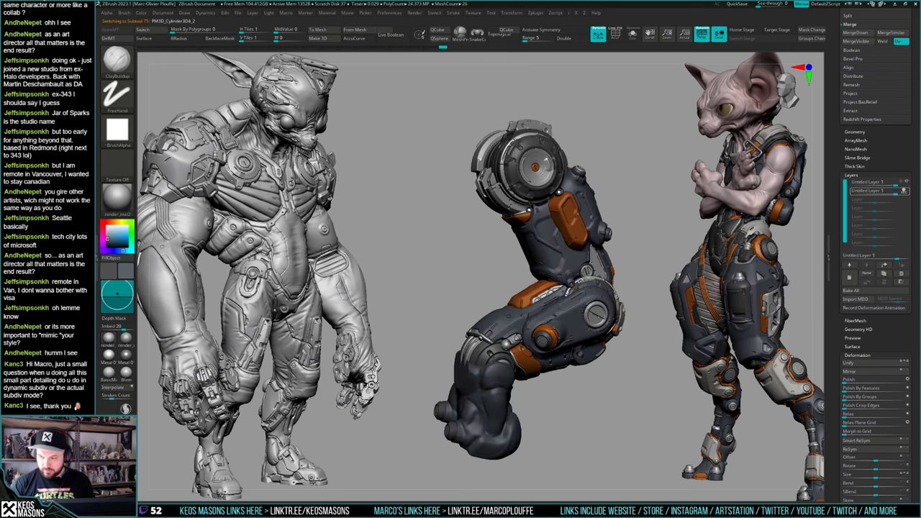
{"action": "left_click", "coordinate": [908, 192]}
{"action": "key", "text": "alt+s"}
{"action": "left_click", "coordinate": [908, 192]}
{"action": "left_click", "coordinate": [908, 192]}
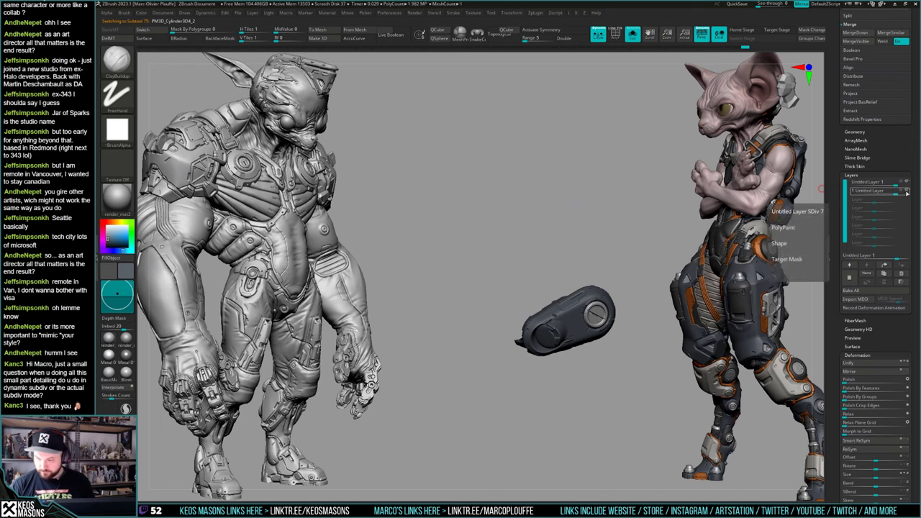
Step: Merge the forearm shell's second layer down into the first and delete the stored morph target
{"action": "left_click", "coordinate": [885, 281]}
{"action": "left_click", "coordinate": [908, 184]}
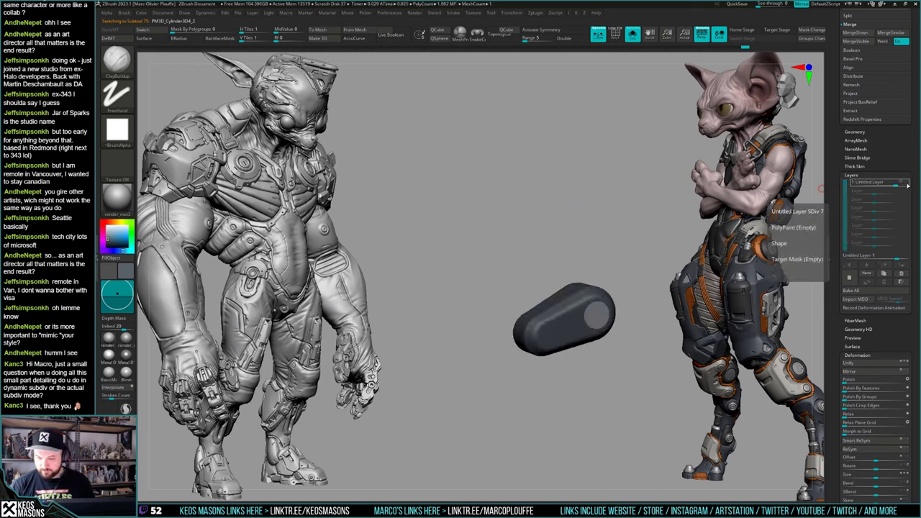
{"action": "left_click", "coordinate": [907, 184]}
{"action": "left_click", "coordinate": [112, 39]}
{"action": "right_click", "coordinate": [532, 303]}
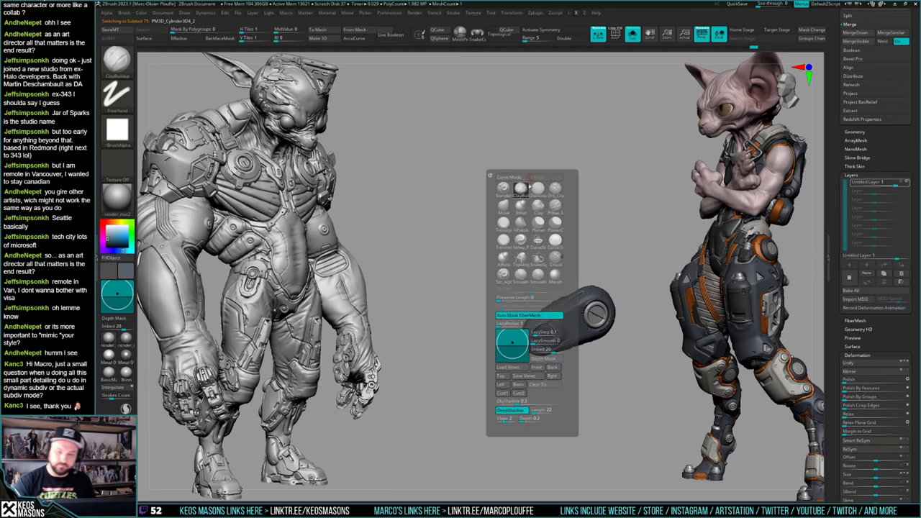
{"action": "key", "text": "alt+s"}
Step: Hide the reference images and collapse the mechanical arm's subtool folder
{"action": "right_click_drag", "start_coordinate": [570, 317], "coordinate": [630, 326]}
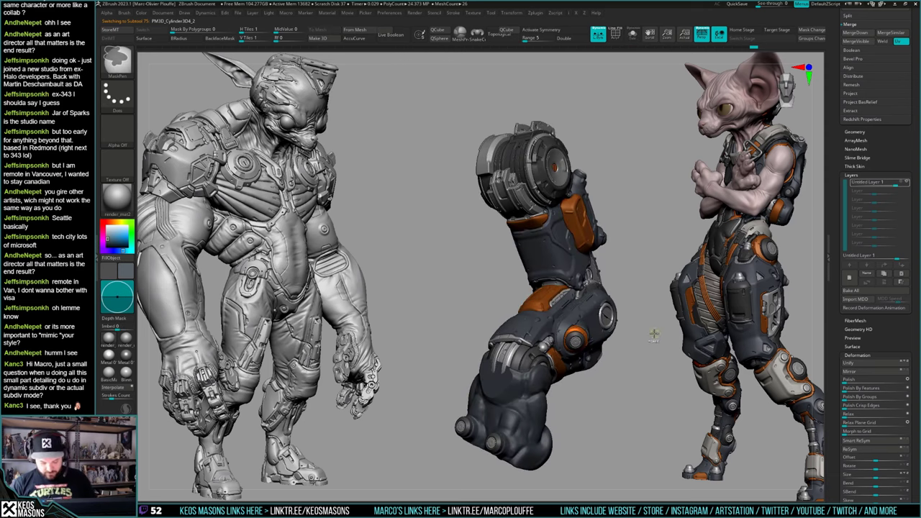
{"action": "key", "text": "shift+z"}
{"action": "left_click_drag", "start_coordinate": [844, 153], "coordinate": [844, 491]}
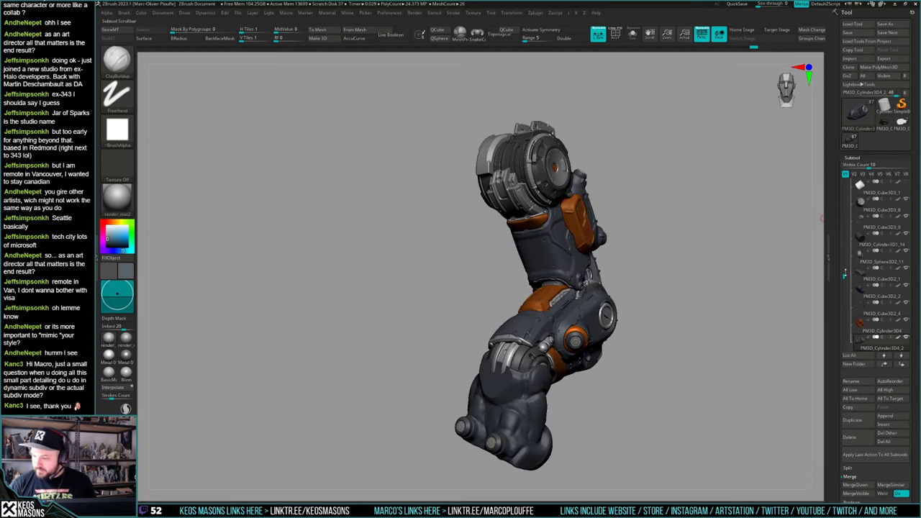
{"action": "left_click_drag", "start_coordinate": [845, 276], "coordinate": [851, 224]}
{"action": "left_click", "coordinate": [854, 255], "text": "shift"}
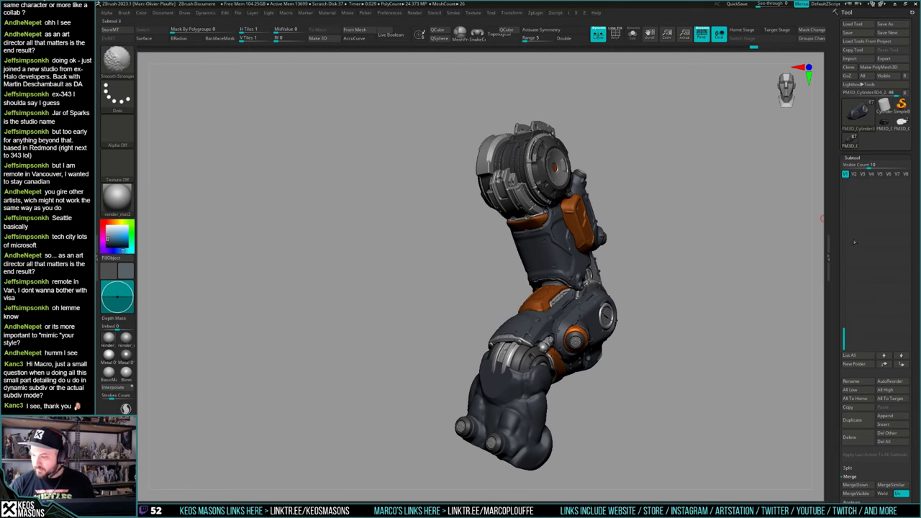
Step: Show the cat, arms and legs subtool folders so the full character appears with the mechanical arm
{"action": "left_click_drag", "start_coordinate": [844, 338], "coordinate": [845, 174]}
{"action": "left_click", "coordinate": [906, 251]}
{"action": "left_click", "coordinate": [906, 234]}
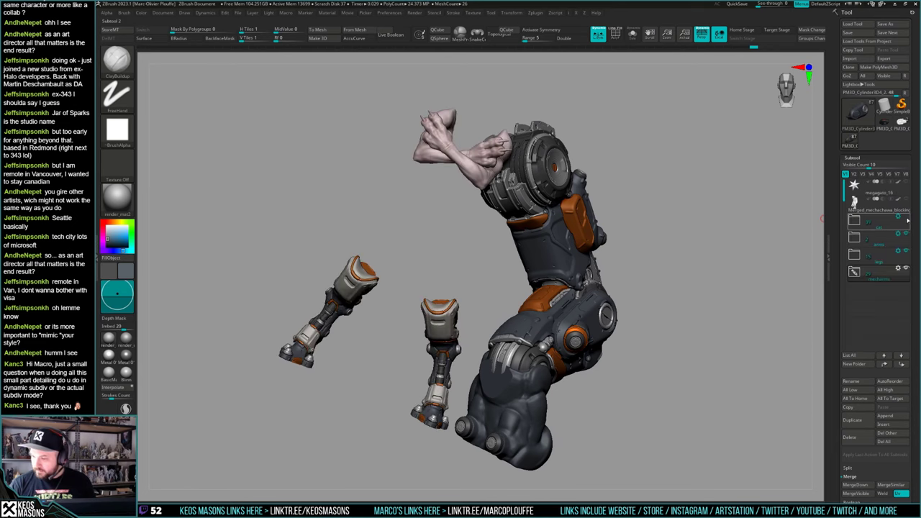
{"action": "left_click", "coordinate": [906, 216]}
{"action": "left_click_drag", "start_coordinate": [724, 249], "coordinate": [673, 277]}
{"action": "left_click_drag", "start_coordinate": [650, 360], "coordinate": [692, 343], "text": "alt"}
Step: Preview a green on the unpainted hand, set the active colour to a muted red, and check the full character
{"action": "key", "text": "space"}
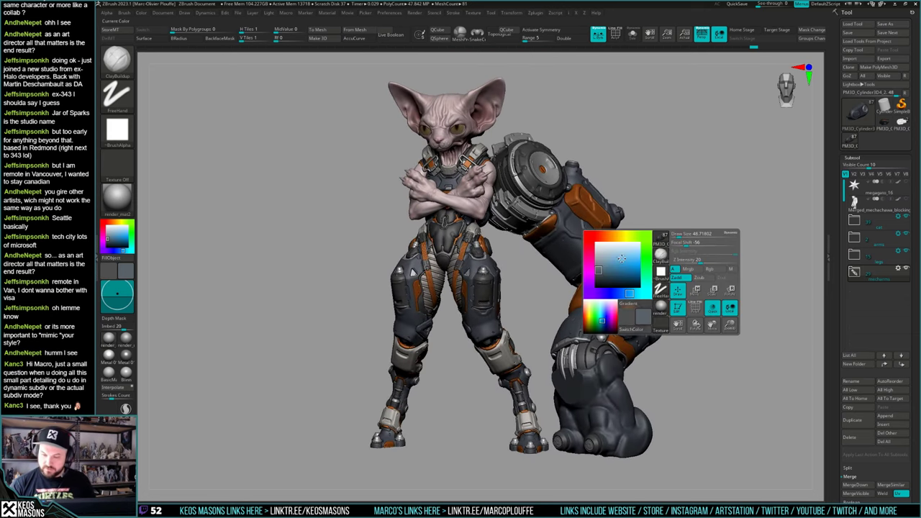
{"action": "left_click", "coordinate": [619, 259]}
{"action": "left_click", "coordinate": [649, 256]}
{"action": "key", "text": "space"}
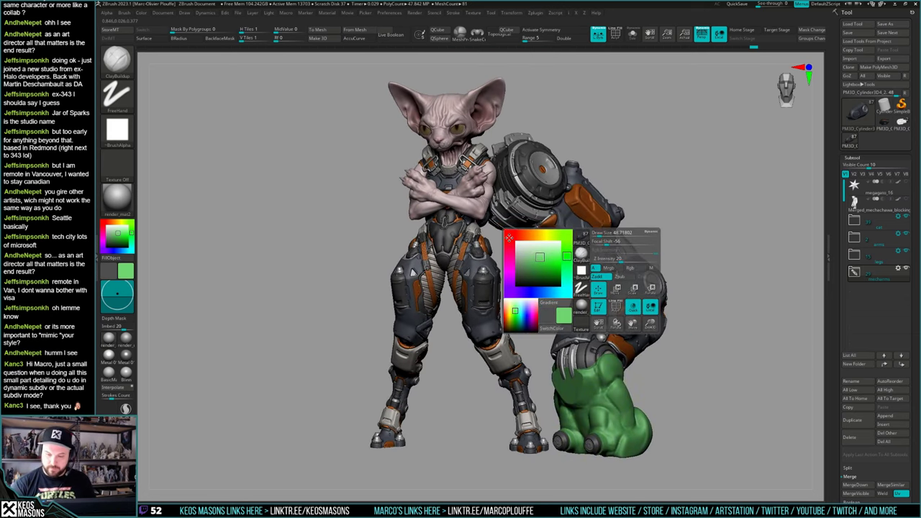
{"action": "left_click", "coordinate": [508, 236]}
{"action": "left_click_drag", "start_coordinate": [721, 225], "coordinate": [741, 229], "text": "shift"}
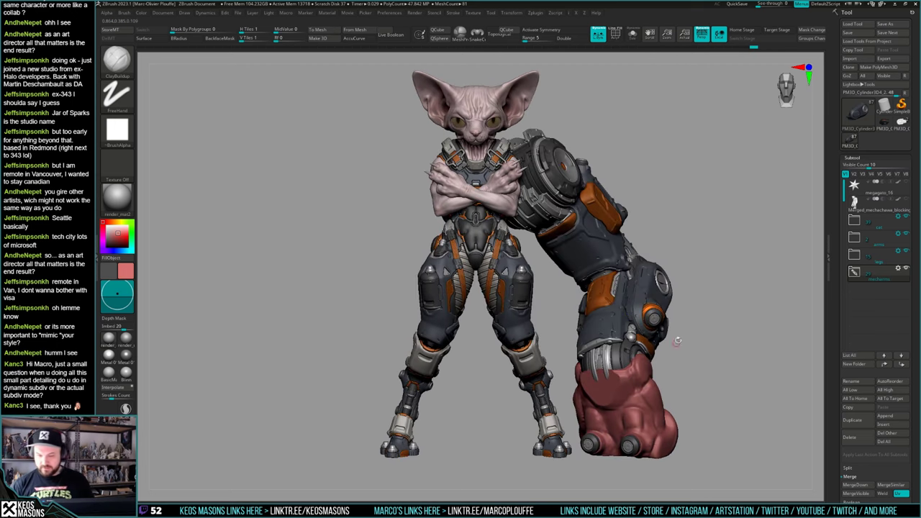
{"action": "left_click_drag", "start_coordinate": [744, 278], "coordinate": [737, 289]}
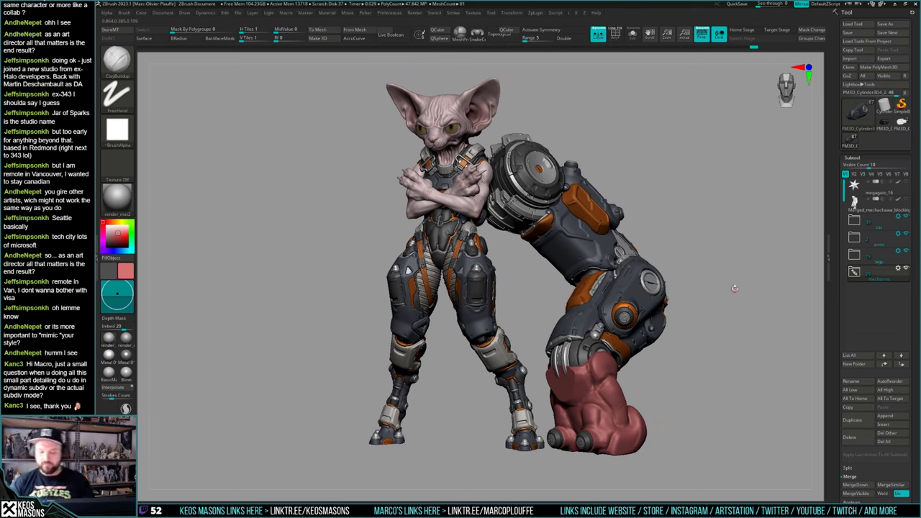
{"action": "mouse_move", "coordinate": [728, 291]}
{"action": "left_mouse_down"}
{"action": "mouse_move", "coordinate": [736, 282]}
{"action": "mouse_move", "coordinate": [736, 293]}
{"action": "mouse_move", "coordinate": [745, 290]}
{"action": "mouse_move", "coordinate": [734, 301]}
{"action": "mouse_move", "coordinate": [761, 271]}
{"action": "mouse_move", "coordinate": [751, 290]}
{"action": "left_mouse_up"}
Step: Save the tool over the existing megagato_16.ztl file
{"action": "key", "text": "shift+f"}
{"action": "key", "text": "shift+f"}
{"action": "key", "text": "ctrl+s"}
{"action": "key", "text": "Escape"}
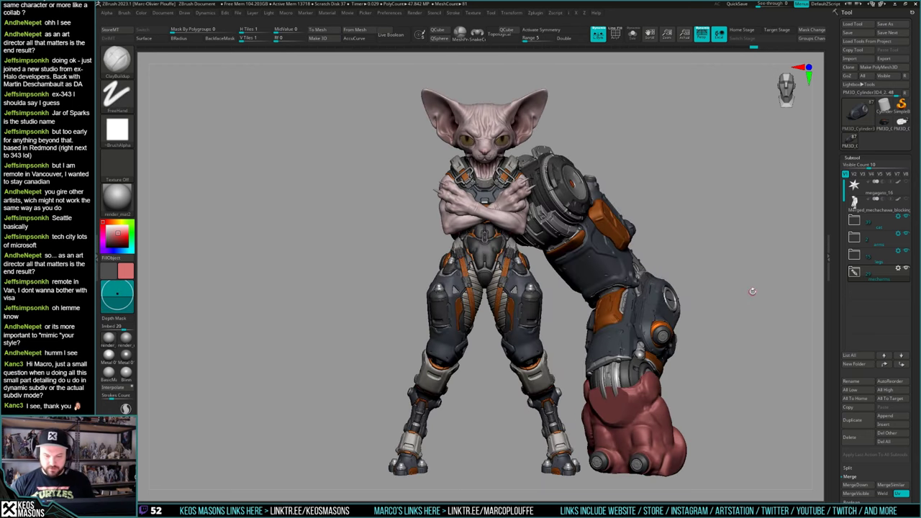
{"action": "key", "text": "ctrl+shift+t"}
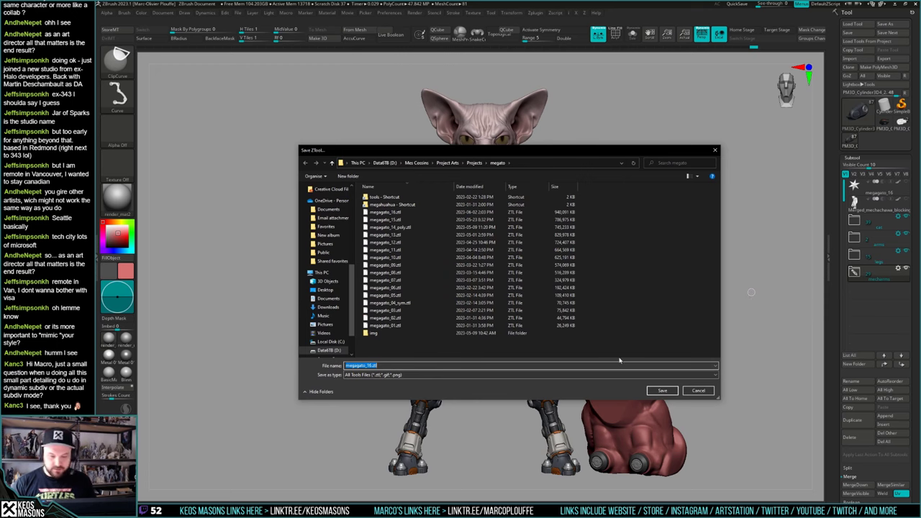
{"action": "left_click", "coordinate": [654, 391]}
{"action": "left_click", "coordinate": [483, 262]}
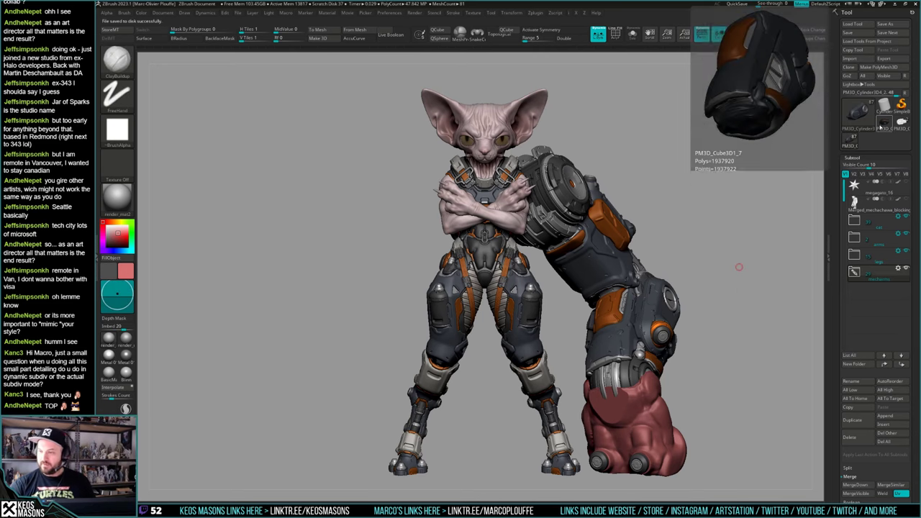
Step: Delete the leftover part meshes kept as separate tools
{"action": "left_click", "coordinate": [888, 126]}
{"action": "left_click", "coordinate": [862, 436]}
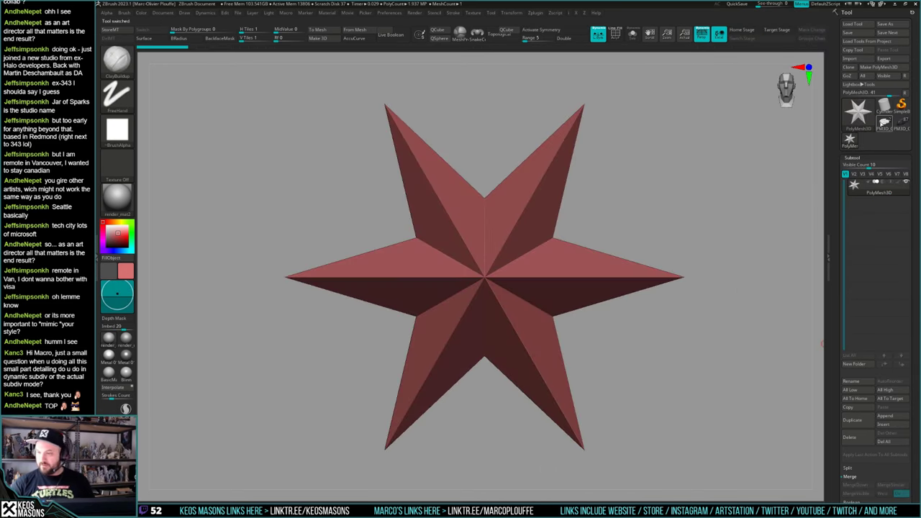
{"action": "left_click", "coordinate": [883, 125]}
{"action": "left_click", "coordinate": [861, 442]}
{"action": "left_click", "coordinate": [860, 442]}
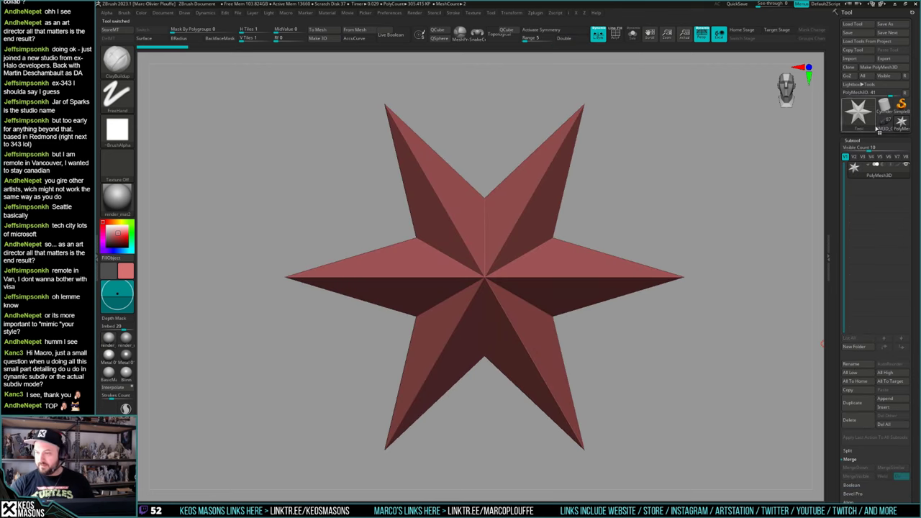
Step: Return to the full character tool and load the saved megagato_16.ztl file
{"action": "left_click", "coordinate": [883, 125]}
{"action": "left_click", "coordinate": [863, 26]}
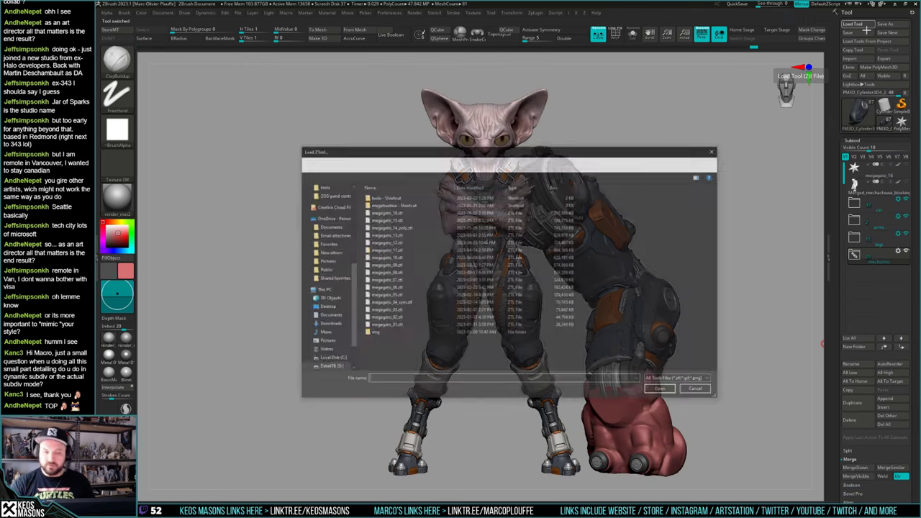
{"action": "left_click", "coordinate": [455, 213]}
{"action": "left_click", "coordinate": [662, 390]}
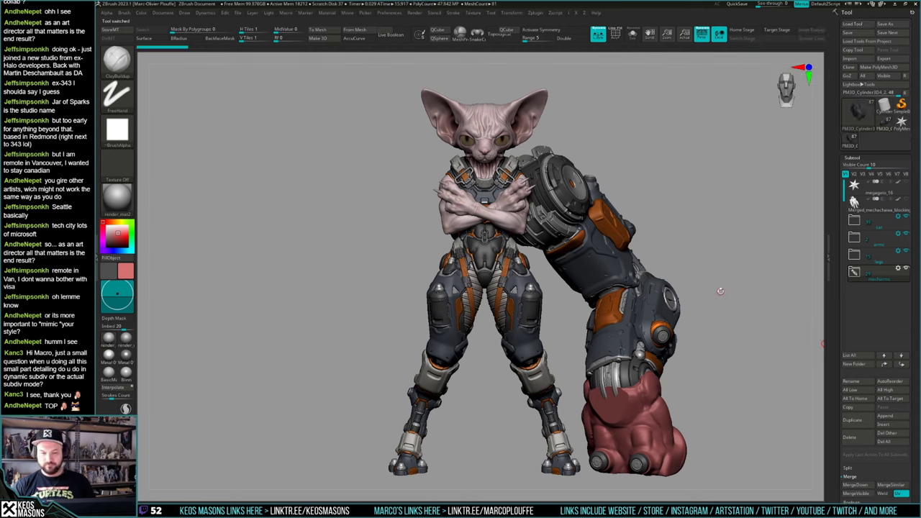
Step: Hide the cat, arms and legs folders and expand the mechanical arm's folder to browse its subtools
{"action": "left_click", "coordinate": [906, 252]}
{"action": "left_click", "coordinate": [906, 234]}
{"action": "left_click", "coordinate": [906, 216]}
{"action": "left_click", "coordinate": [865, 270]}
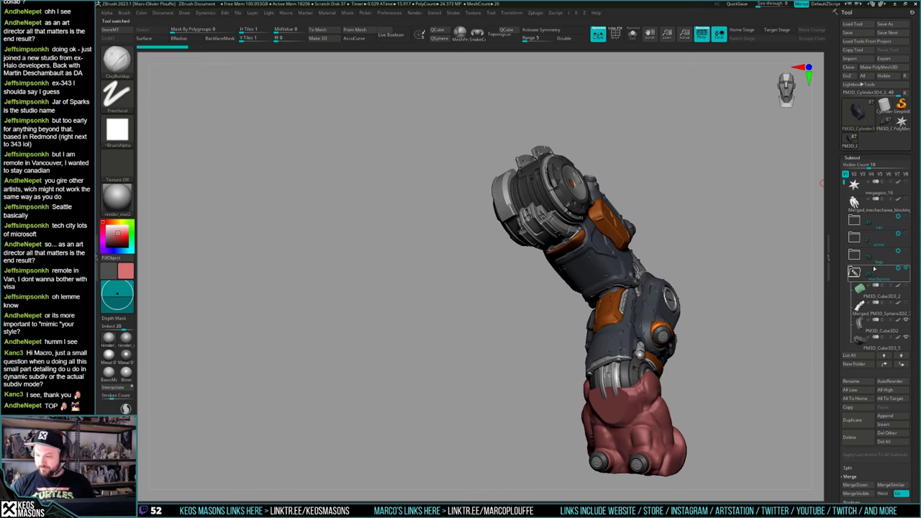
{"action": "left_click_drag", "start_coordinate": [843, 188], "coordinate": [842, 203]}
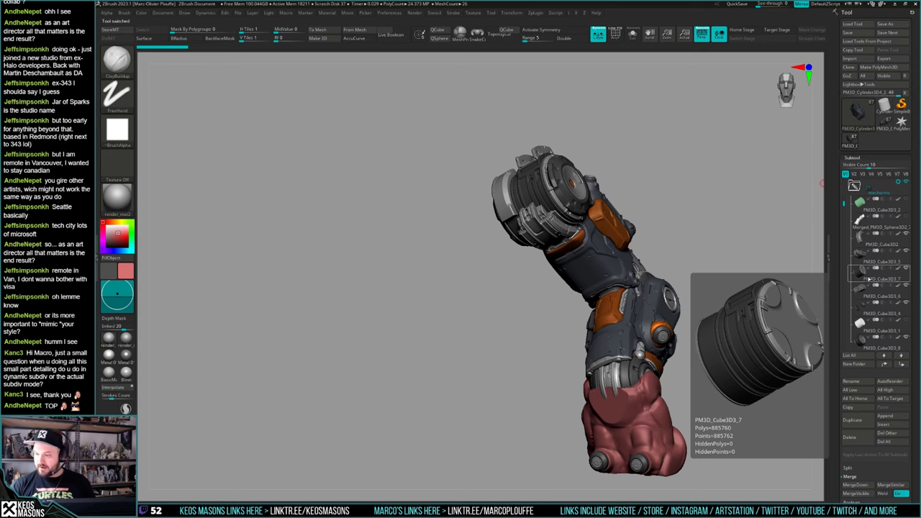
Step: Apply the dynamic subdivision to the mesh on the mechanical arm's subtools one after another, starting from PM3D_Cube3D2
{"action": "left_click", "coordinate": [867, 249]}
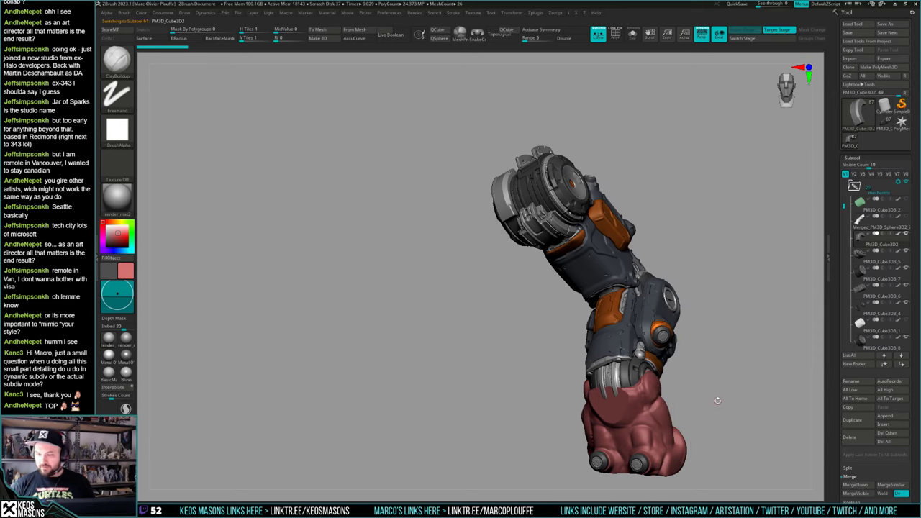
{"action": "left_click_drag", "start_coordinate": [840, 450], "coordinate": [840, 288]}
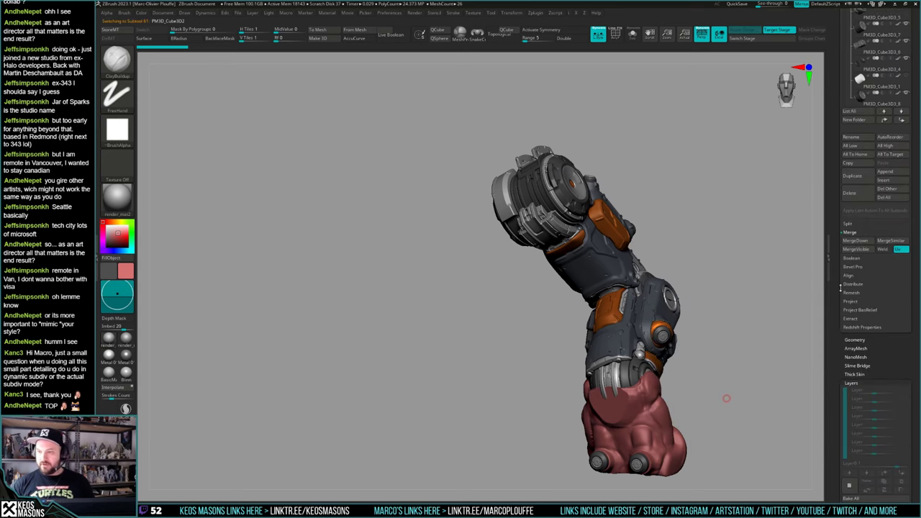
{"action": "key", "text": "space"}
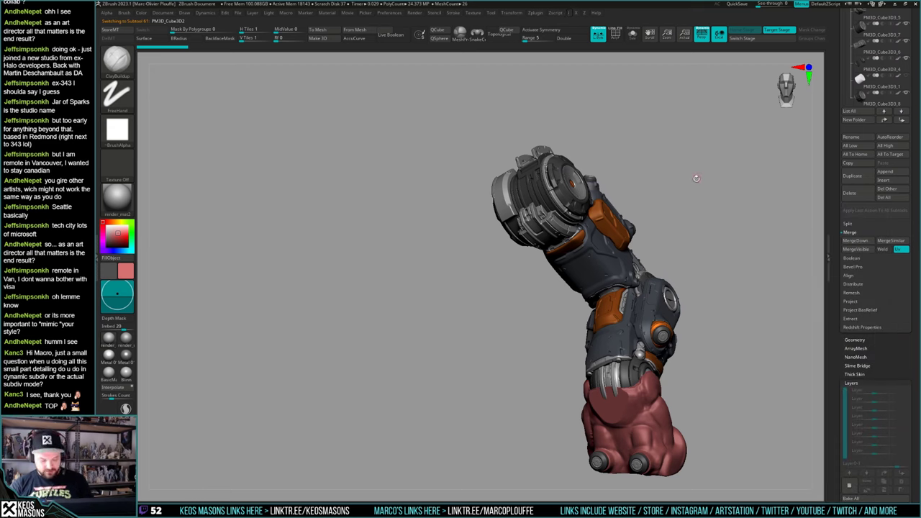
{"action": "key", "text": "space"}
{"action": "key", "text": "Down"}
{"action": "key", "text": "Down"}
{"action": "key", "text": "Down"}
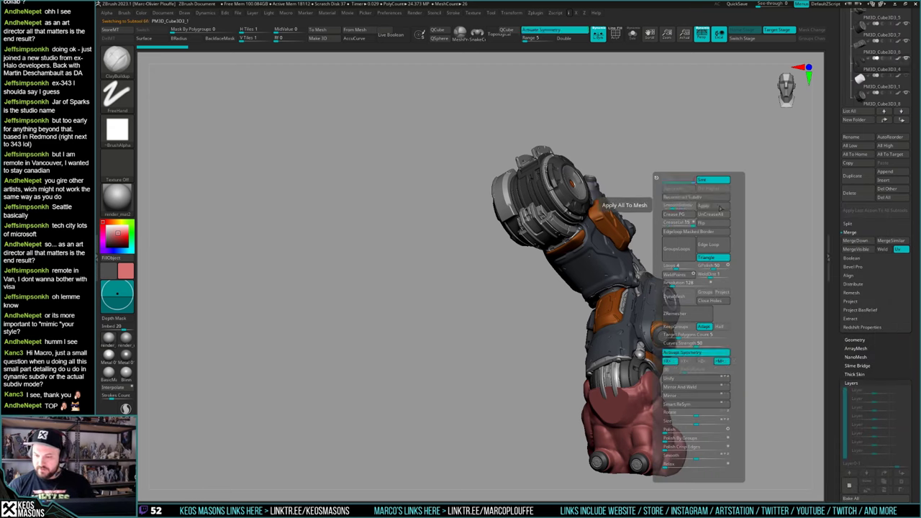
{"action": "left_click", "coordinate": [720, 208]}
{"action": "key", "text": "Down"}
{"action": "left_click", "coordinate": [721, 208]}
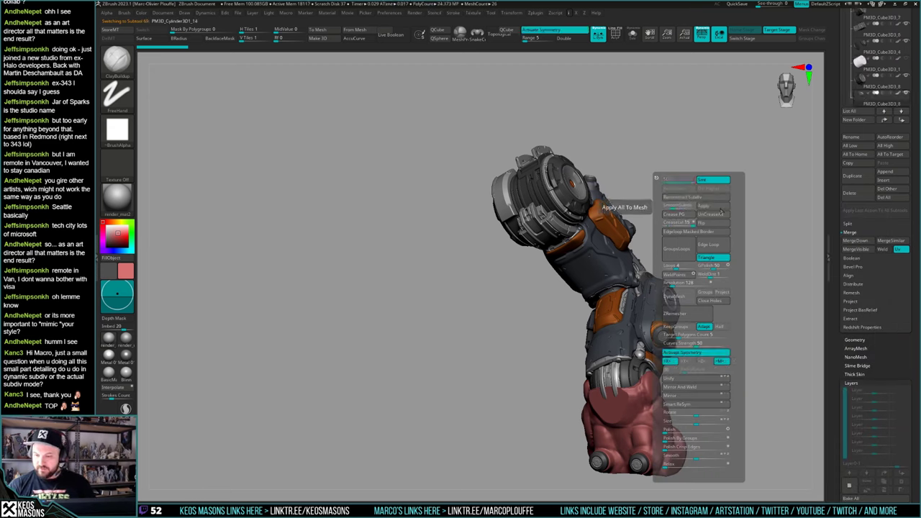
{"action": "key", "text": "Down"}
{"action": "left_click", "coordinate": [722, 208]}
{"action": "key", "text": "Down"}
{"action": "left_click", "coordinate": [721, 208]}
{"action": "key", "text": "Down"}
{"action": "left_click", "coordinate": [722, 208]}
{"action": "key", "text": "Down"}
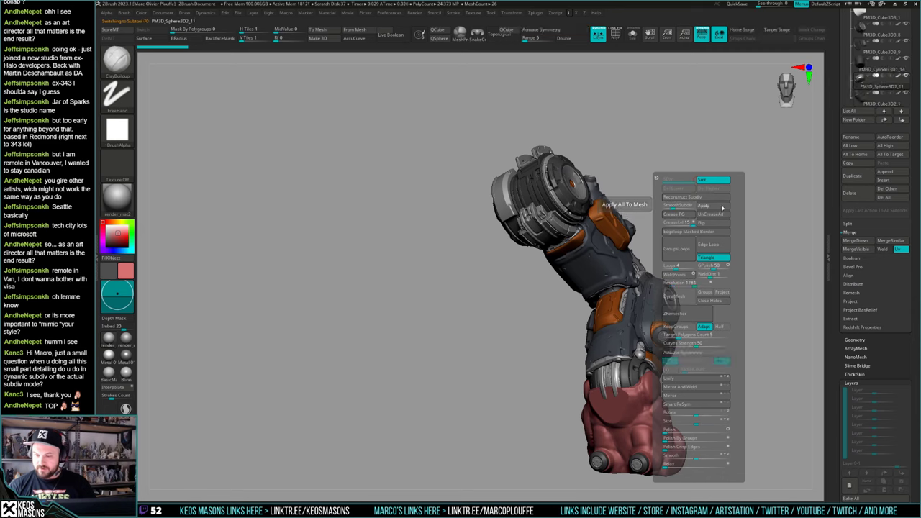
{"action": "left_click", "coordinate": [721, 208]}
{"action": "key", "text": "Down"}
{"action": "key", "text": "Down"}
{"action": "left_click", "coordinate": [721, 208]}
{"action": "key", "text": "Down"}
{"action": "left_click", "coordinate": [721, 208]}
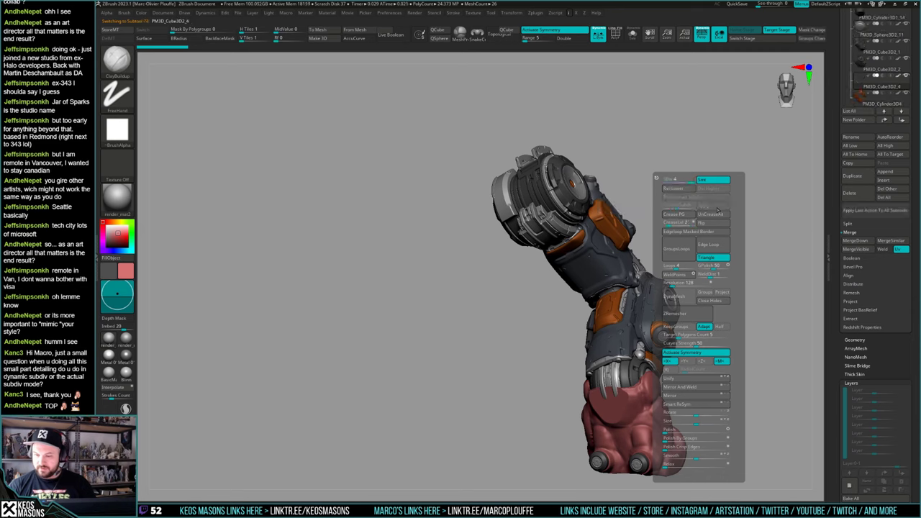
Step: Go through the arm's remaining subtools to check for dynamic subdivision that has not been applied
{"action": "key", "text": "Down"}
{"action": "key", "text": "Down"}
{"action": "key", "text": "Down"}
{"action": "key", "text": "Down"}
{"action": "key", "text": "Down"}
{"action": "key", "text": "Down"}
{"action": "key", "text": "Down"}
{"action": "key", "text": "Down"}
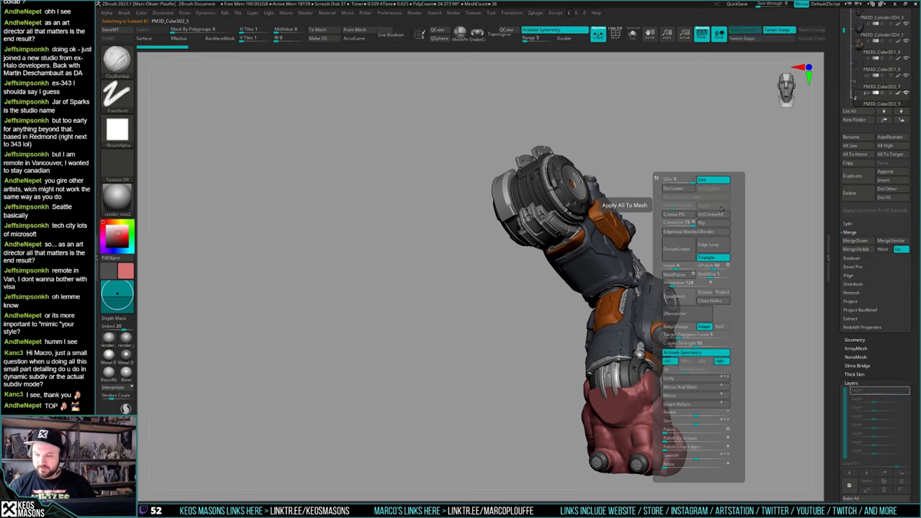
{"action": "key", "text": "Down"}
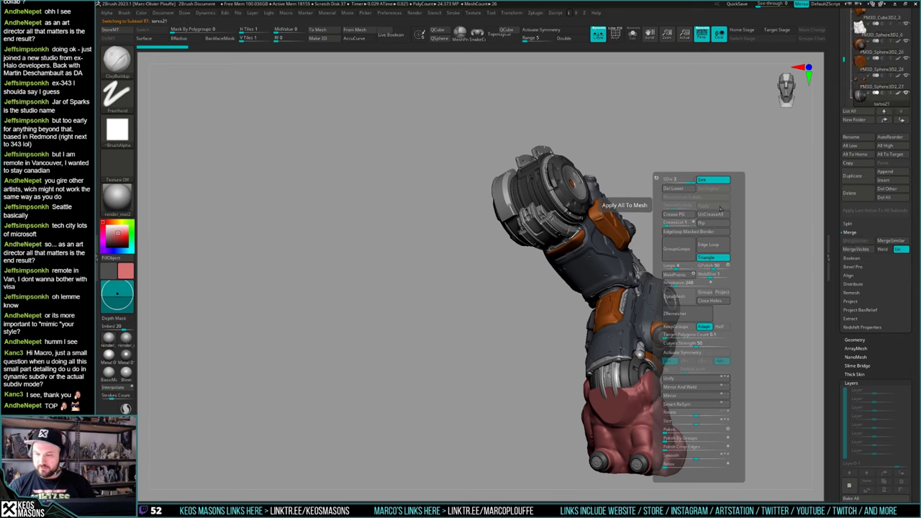
{"action": "key", "text": "Down"}
{"action": "key", "text": "Down"}
{"action": "key", "text": "Down"}
{"action": "key", "text": "Down"}
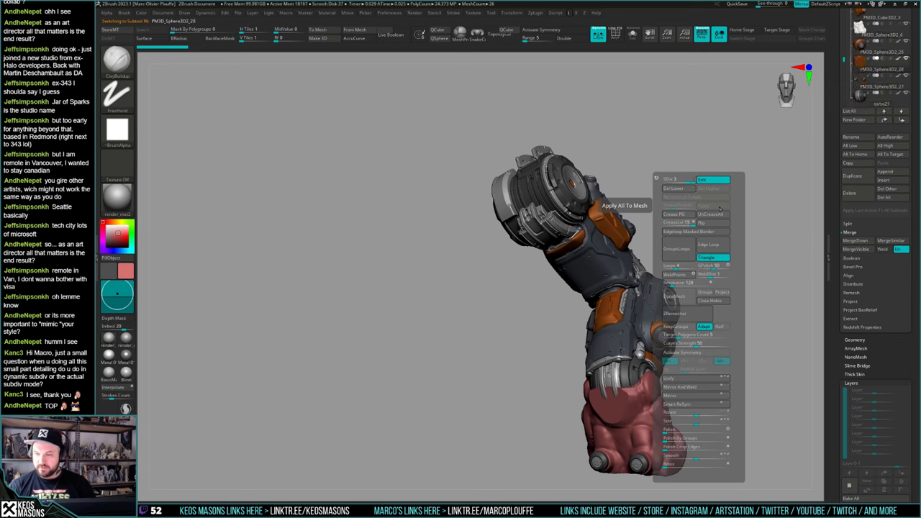
{"action": "key", "text": "Down"}
{"action": "key", "text": "Down"}
{"action": "key", "text": "Down"}
{"action": "key", "text": "Down"}
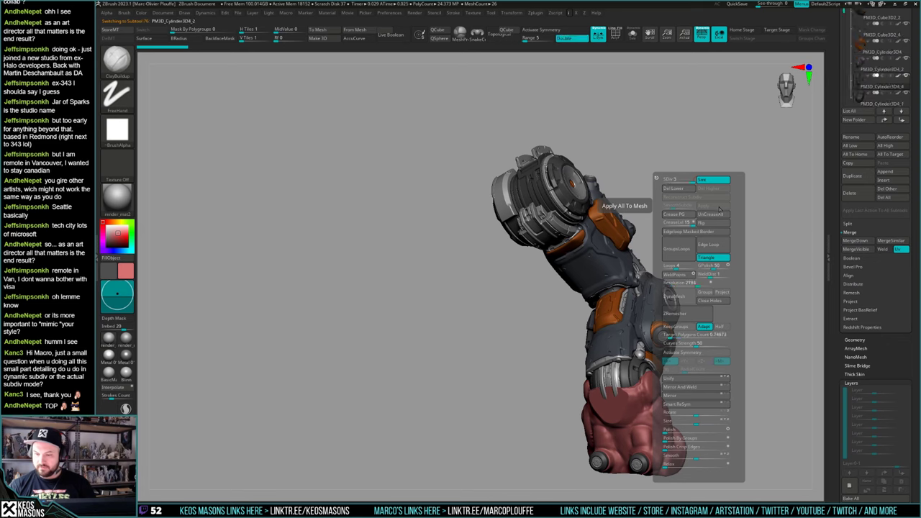
{"action": "key", "text": "Down"}
{"action": "key", "text": "Down"}
{"action": "key", "text": "Down"}
{"action": "key", "text": "Down"}
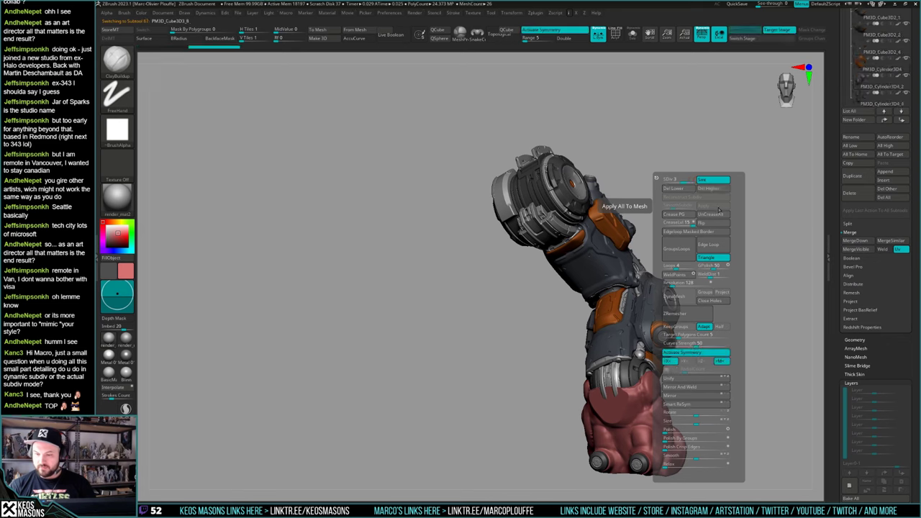
{"action": "key", "text": "Up"}
{"action": "key", "text": "Up"}
{"action": "key", "text": "Up"}
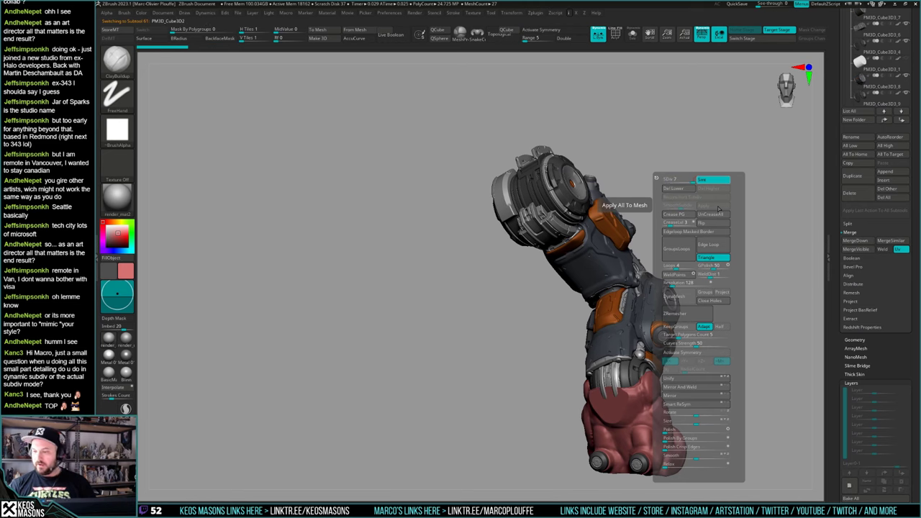
Step: Go through the arm's subtools again from PM3D_Cube3D2 and examine the layers of each part
{"action": "left_click_drag", "start_coordinate": [833, 113], "coordinate": [834, 240]}
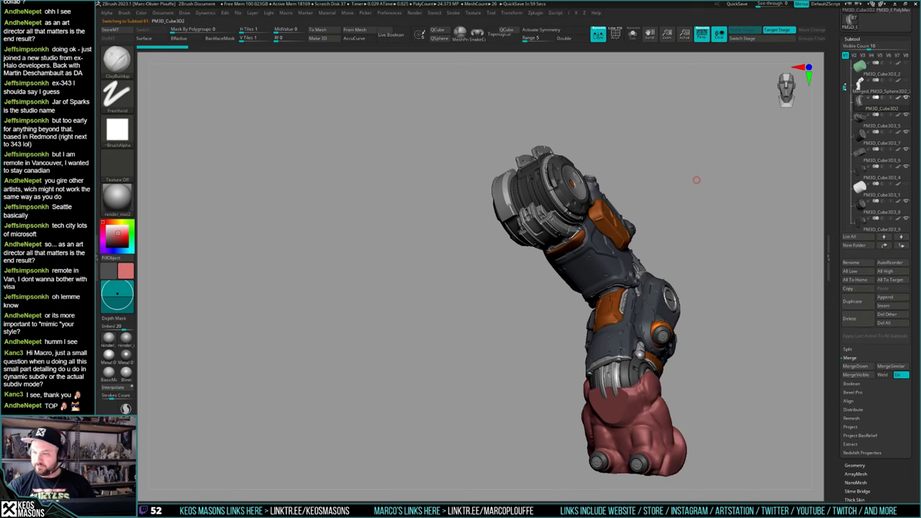
{"action": "left_click_drag", "start_coordinate": [845, 86], "coordinate": [844, 81]}
{"action": "left_click_drag", "start_coordinate": [841, 414], "coordinate": [842, 152]}
{"action": "key", "text": "Down"}
{"action": "key", "text": "Down"}
{"action": "key", "text": "Down"}
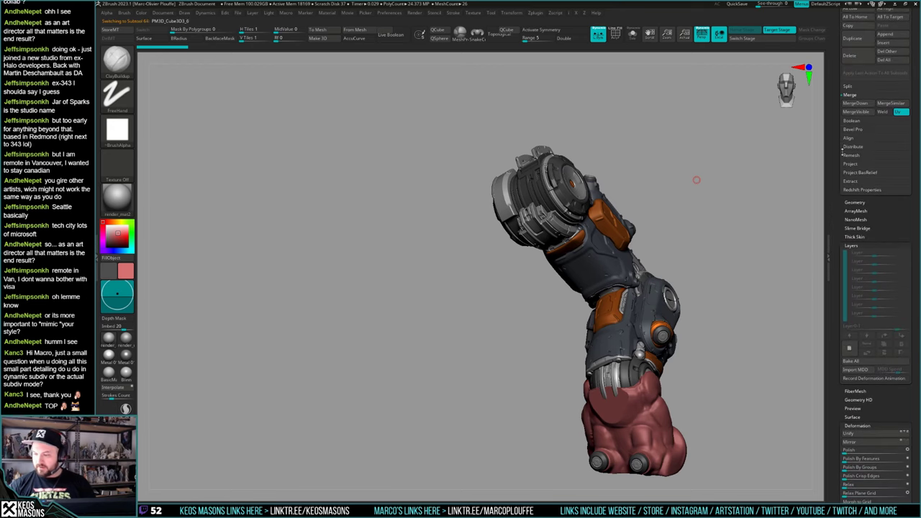
{"action": "key", "text": "Down"}
{"action": "key", "text": "Down"}
{"action": "key", "text": "Down"}
{"action": "key", "text": "Down"}
{"action": "key", "text": "Down"}
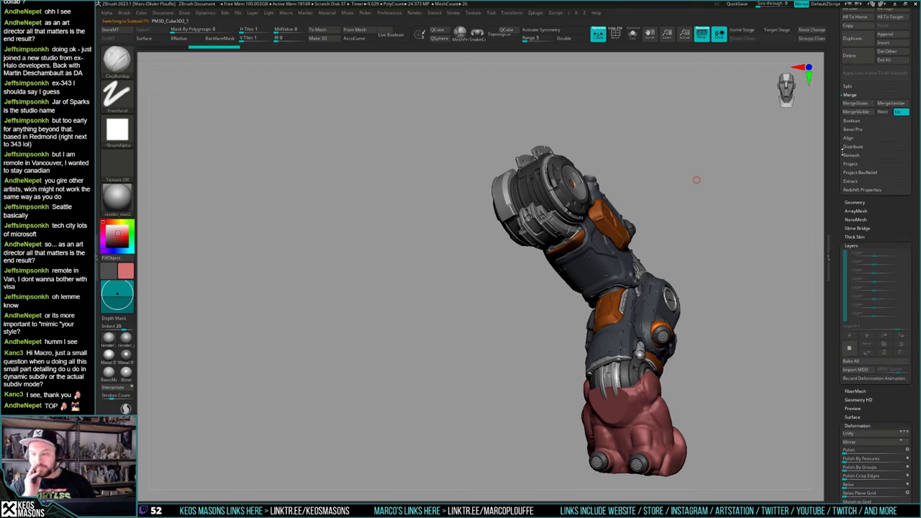
{"action": "key", "text": "Down"}
{"action": "key", "text": "Down"}
{"action": "key", "text": "Down"}
{"action": "key", "text": "Down"}
{"action": "key", "text": "Down"}
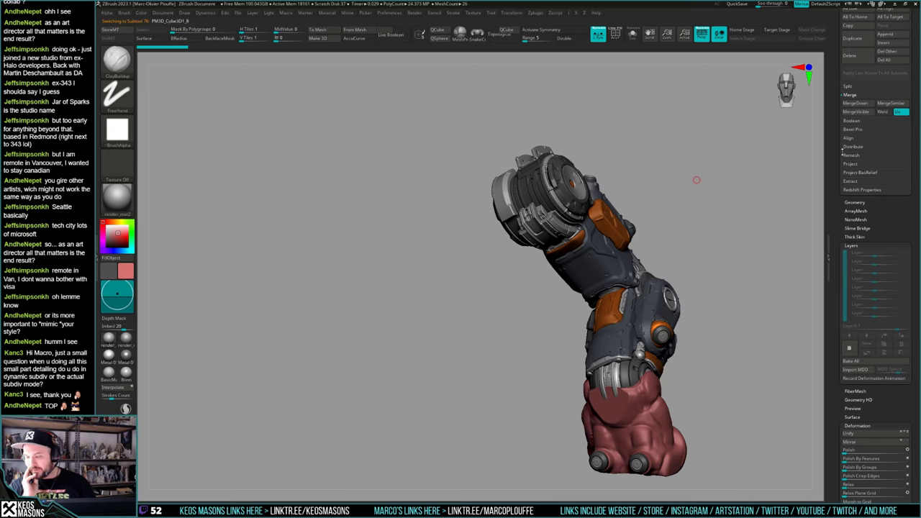
{"action": "key", "text": "Down"}
{"action": "key", "text": "Down"}
{"action": "key", "text": "Down"}
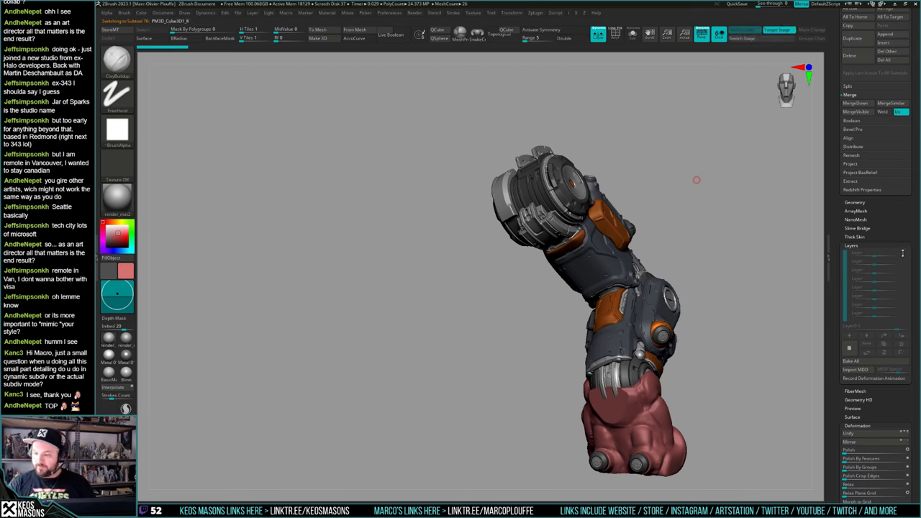
Step: Toggle the untitled layer's visibility on PM3D_Cube3D1_8 and check the layers of the remaining parts down to torso21
{"action": "left_click", "coordinate": [906, 256]}
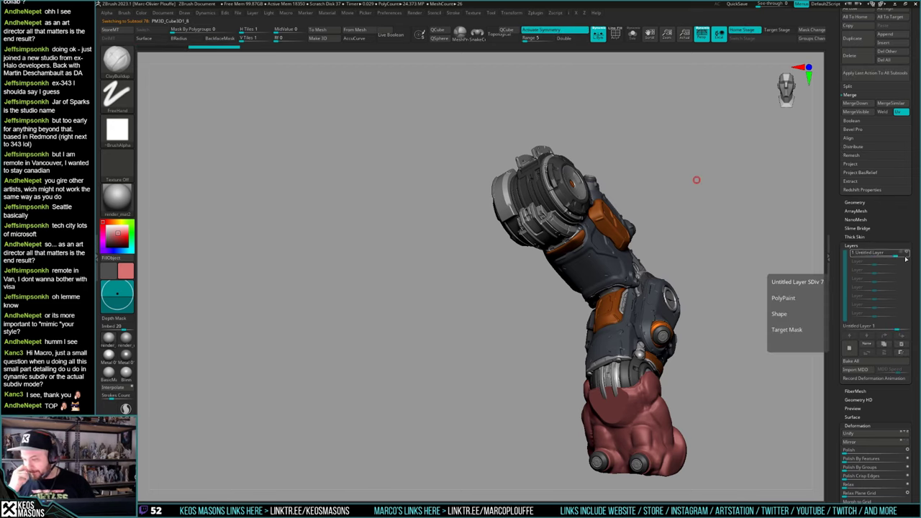
{"action": "key", "text": "Down"}
{"action": "key", "text": "Down"}
{"action": "key", "text": "Down"}
{"action": "key", "text": "Down"}
{"action": "key", "text": "Down"}
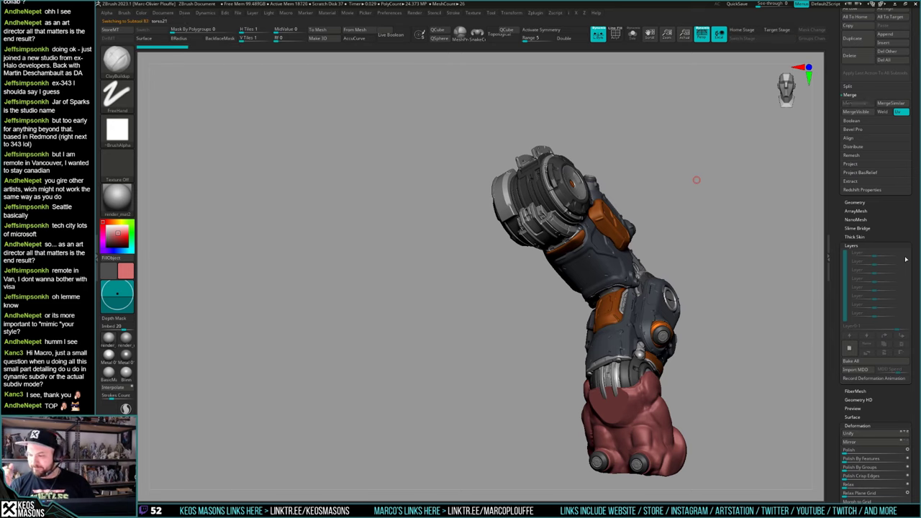
Step: Merge all visible mechanical arm subtools into a new tool, with UV enabled
{"action": "scroll", "coordinate": [892, 270], "scroll_direction": "up", "scroll_amount": 8}
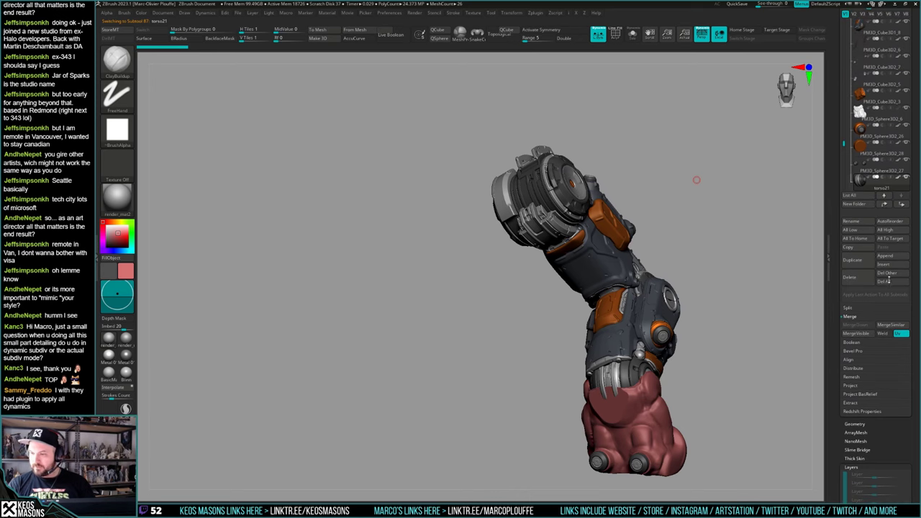
{"action": "key", "text": "shift+s"}
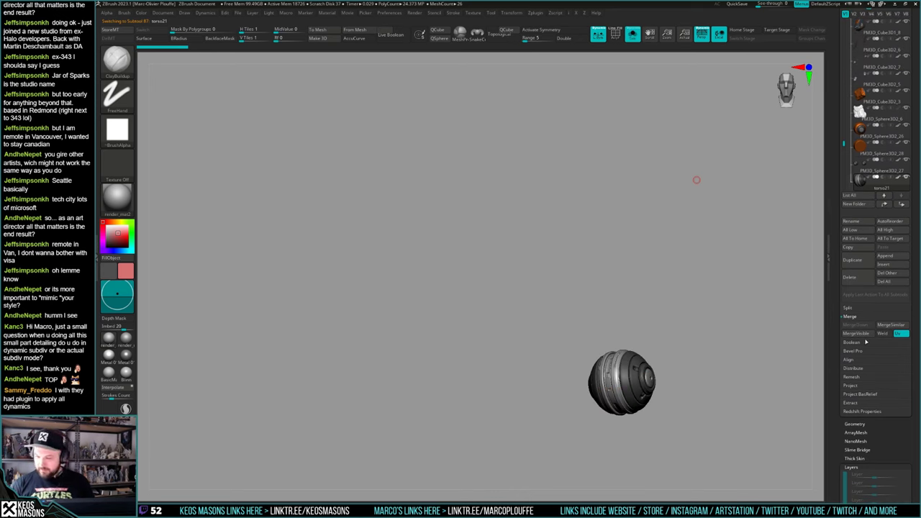
{"action": "key", "text": "shift+s"}
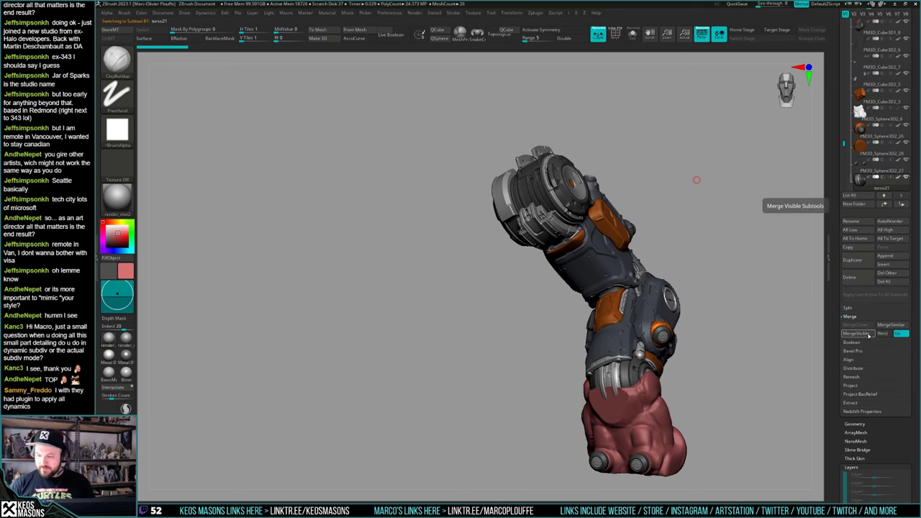
{"action": "left_click", "coordinate": [868, 334]}
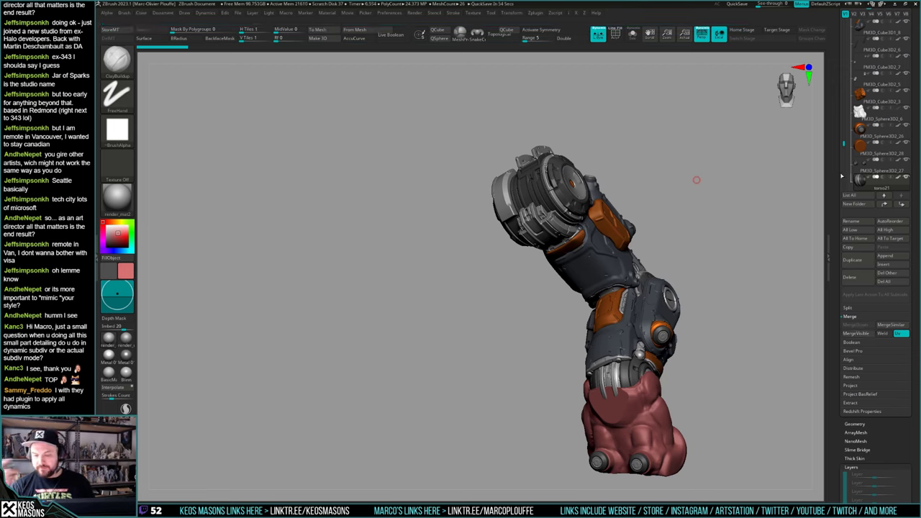
Step: Switch to the Merged_torso21 tool and examine the merged mechanical arm
{"action": "left_click_drag", "start_coordinate": [834, 180], "coordinate": [835, 244]}
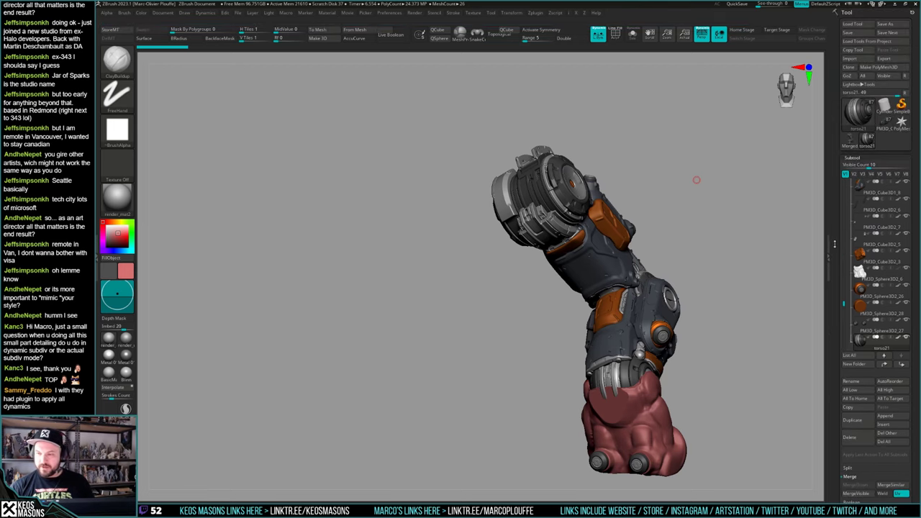
{"action": "mouse_move", "coordinate": [854, 143]}
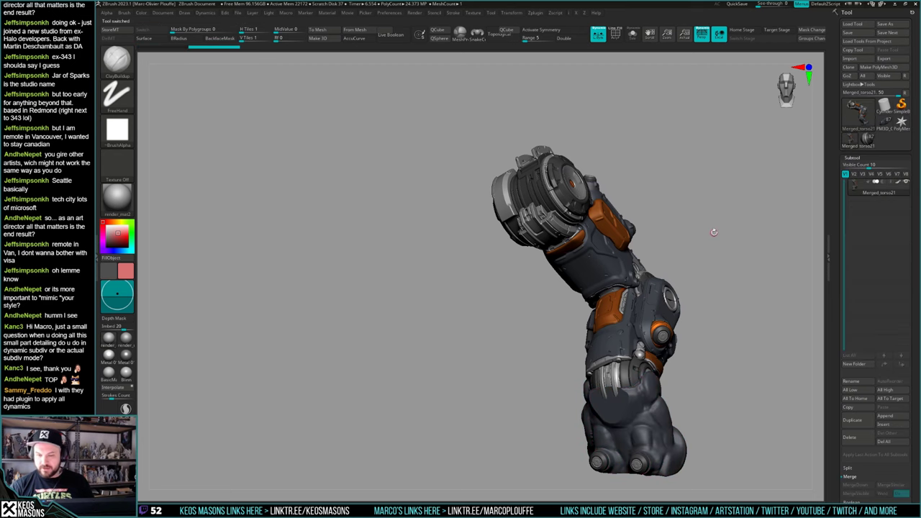
{"action": "left_click_drag", "start_coordinate": [728, 227], "coordinate": [744, 212]}
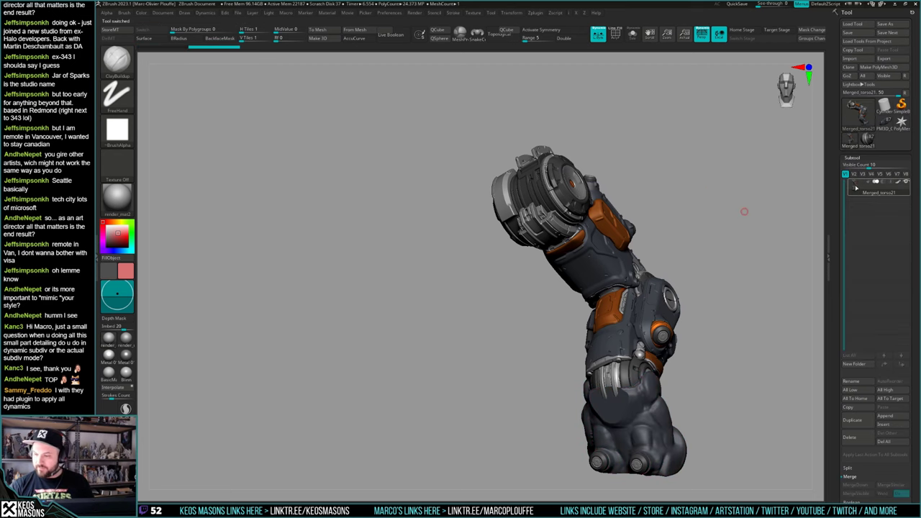
{"action": "mouse_move", "coordinate": [856, 188]}
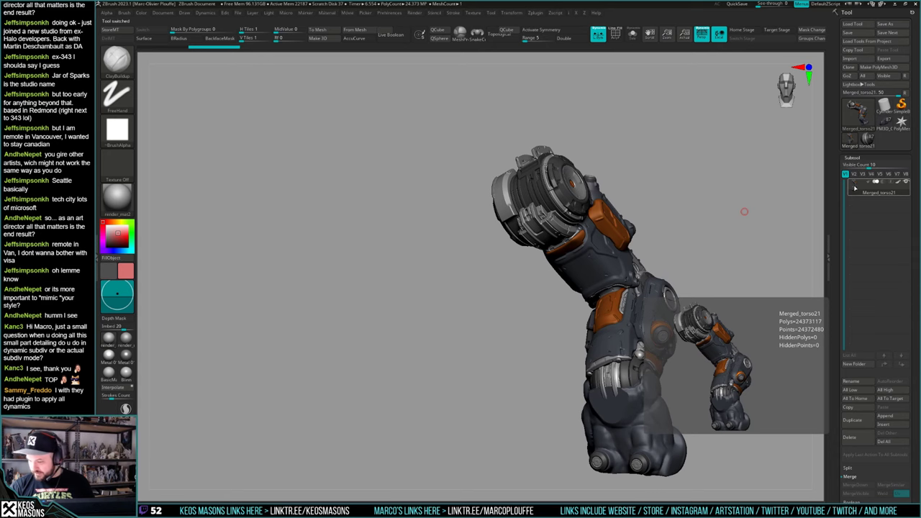
{"action": "right_click_drag", "start_coordinate": [597, 254], "coordinate": [709, 211]}
{"action": "left_click_drag", "start_coordinate": [708, 210], "coordinate": [697, 242]}
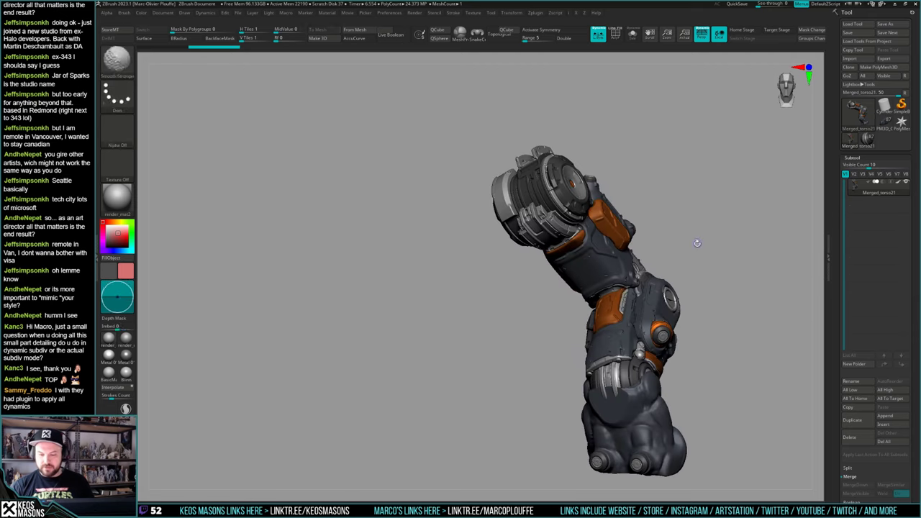
{"action": "key", "text": "g"}
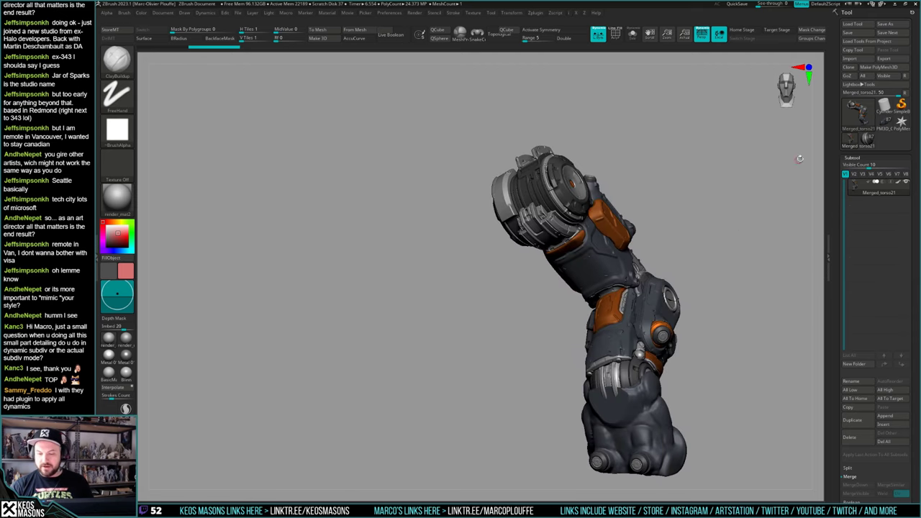
{"action": "key", "text": "g"}
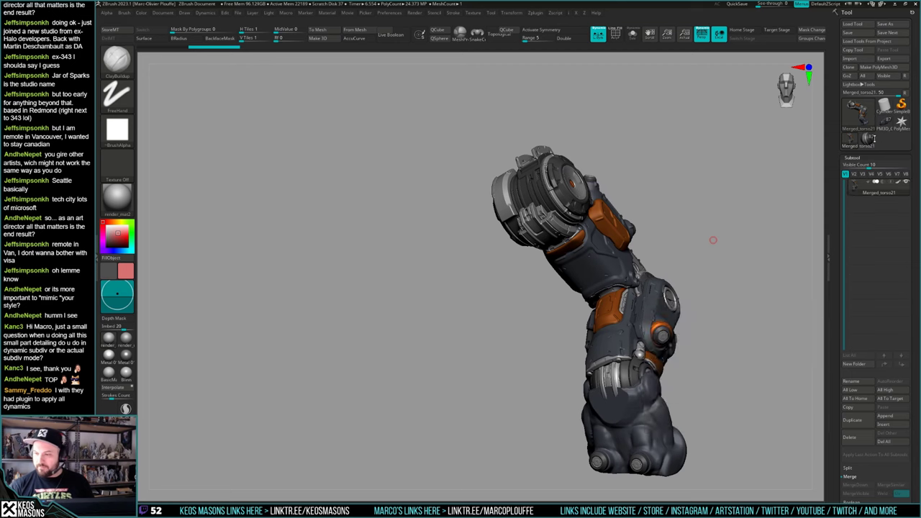
Step: Return to the unmerged tool and isolate the PM3D_Cube3D3_9 disc parts to check their geometry settings
{"action": "left_click", "coordinate": [872, 148]}
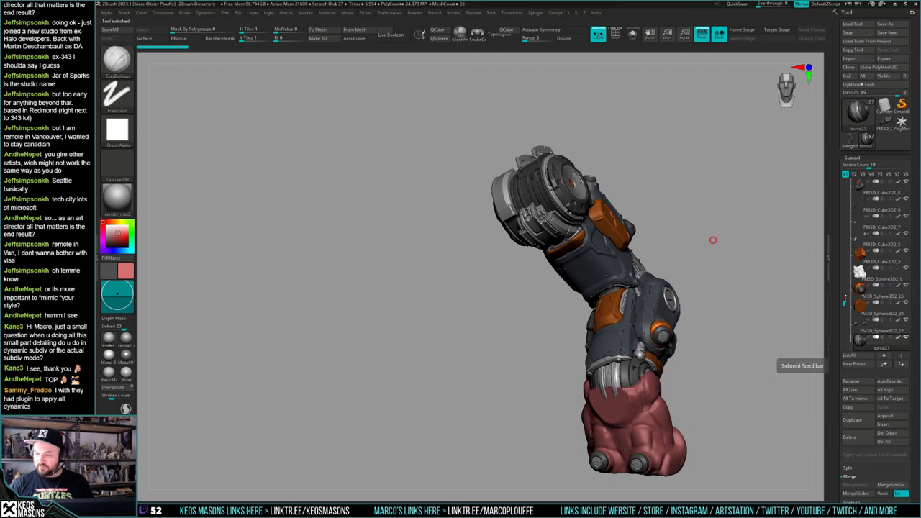
{"action": "left_click_drag", "start_coordinate": [846, 303], "coordinate": [847, 248]}
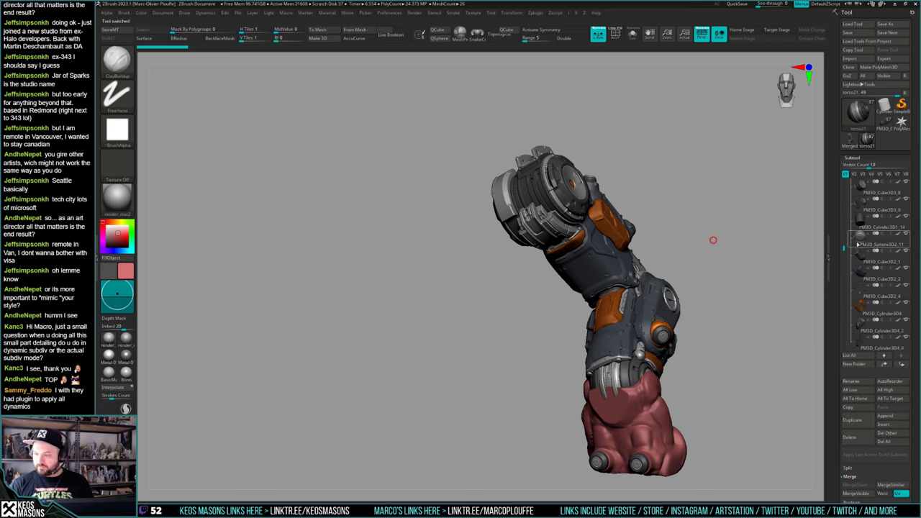
{"action": "left_click", "coordinate": [863, 205]}
{"action": "key", "text": "alt+s"}
{"action": "key", "text": "space"}
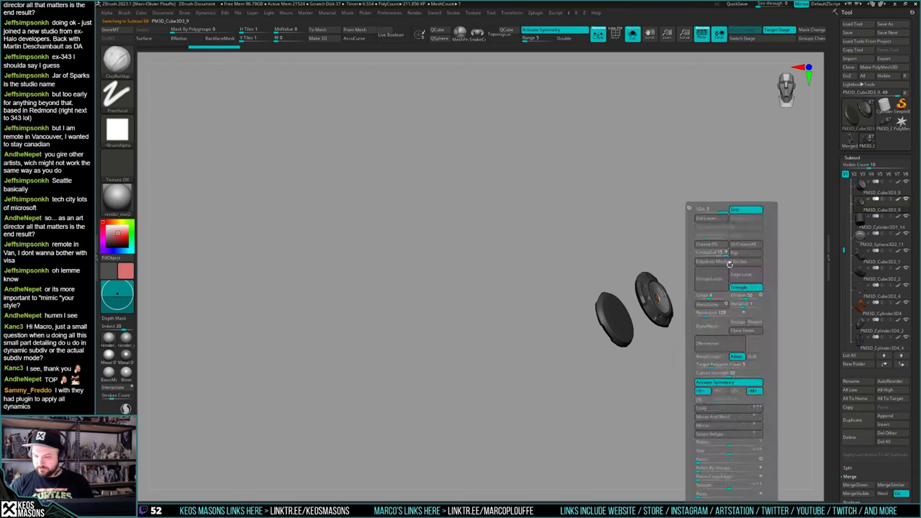
Step: Switch to the full cat character tool, expand its mecharms folder, and show the whole character
{"action": "left_click", "coordinate": [884, 124]}
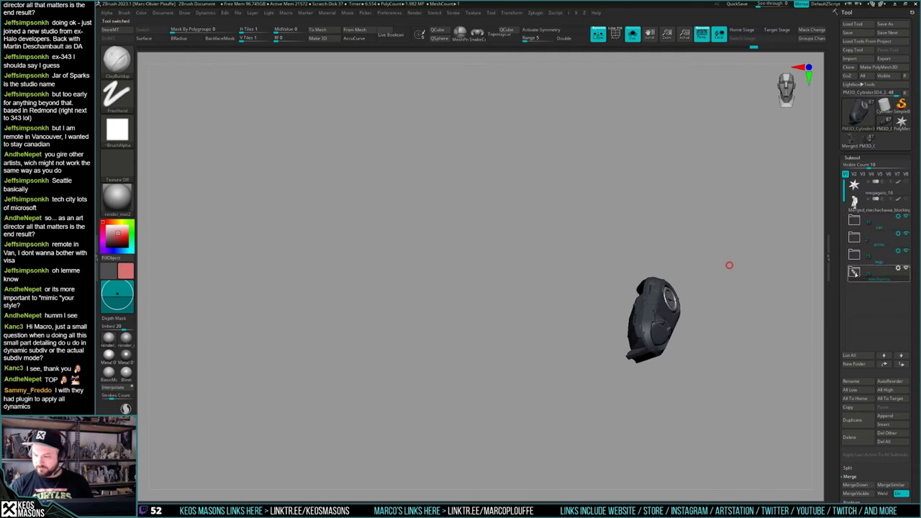
{"action": "left_click", "coordinate": [855, 274]}
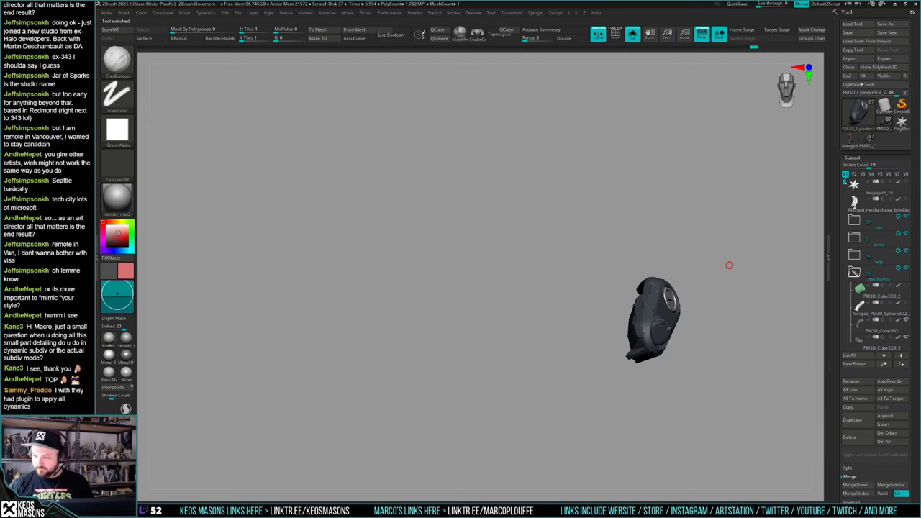
{"action": "left_click_drag", "start_coordinate": [844, 181], "coordinate": [845, 189]}
{"action": "key", "text": "alt+s"}
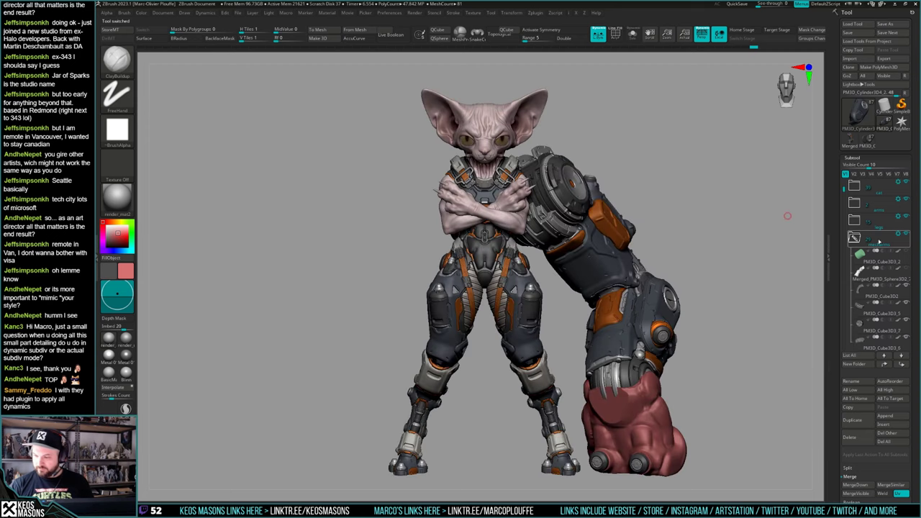
Step: Delete the tool that holds the separate copy of the unmerged mechanical arm
{"action": "left_click", "coordinate": [869, 144]}
{"action": "left_click", "coordinate": [878, 434]}
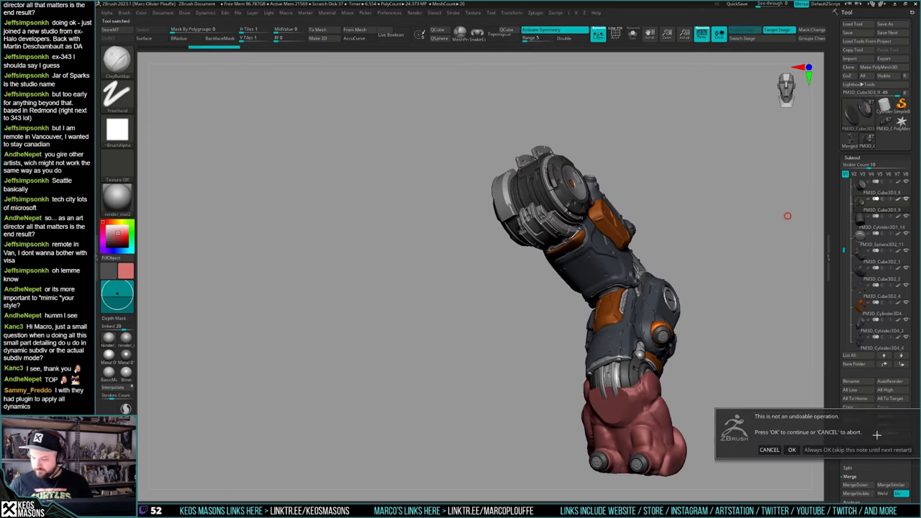
{"action": "key", "text": "Return"}
{"action": "left_click", "coordinate": [861, 436]}
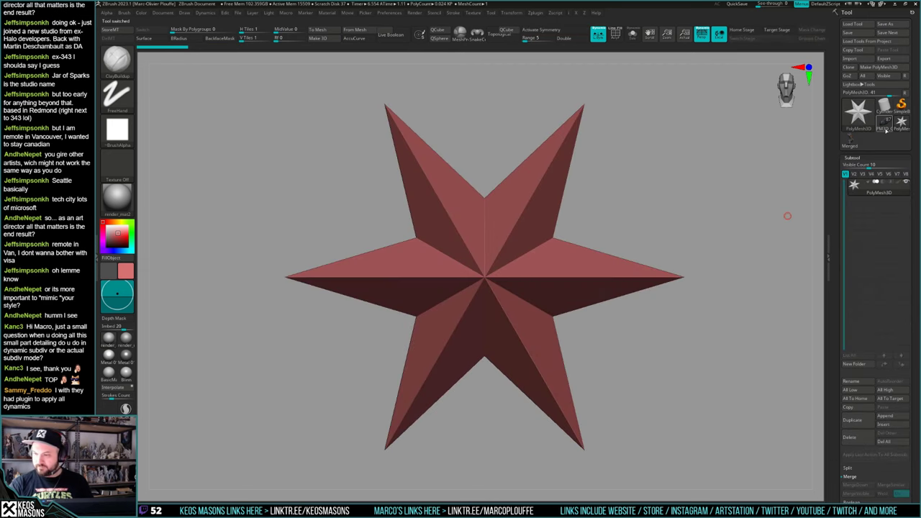
Step: In the full character tool, insert the merged mechanical arm as a new subtool below torso21
{"action": "left_click", "coordinate": [884, 126]}
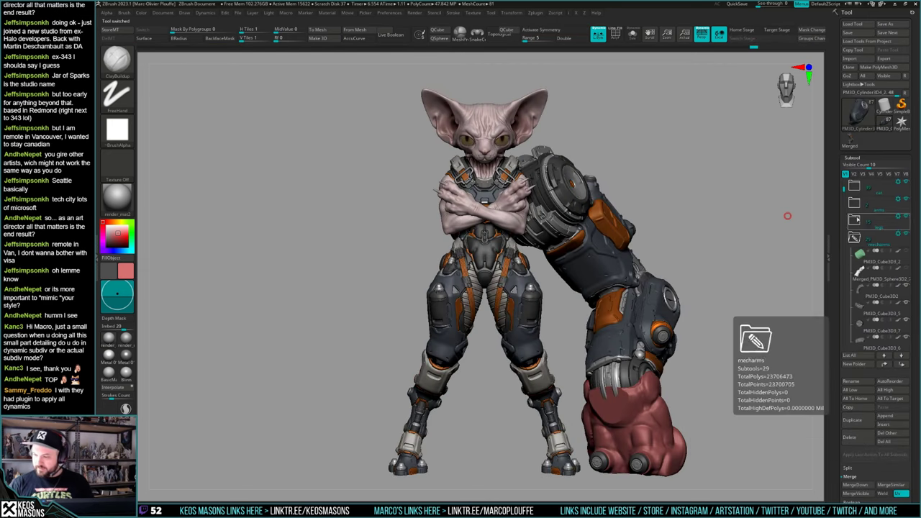
{"action": "left_click_drag", "start_coordinate": [845, 189], "coordinate": [855, 320]}
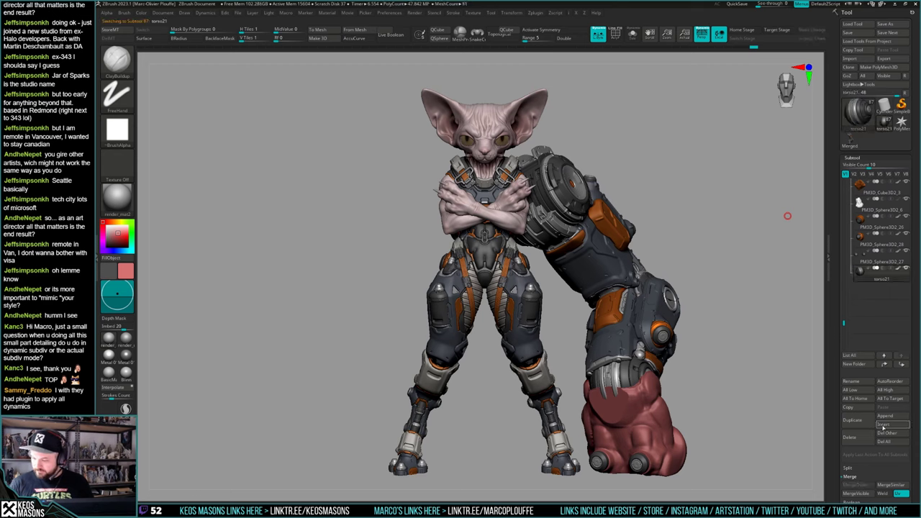
{"action": "left_click", "coordinate": [884, 426]}
{"action": "left_click", "coordinate": [857, 410]}
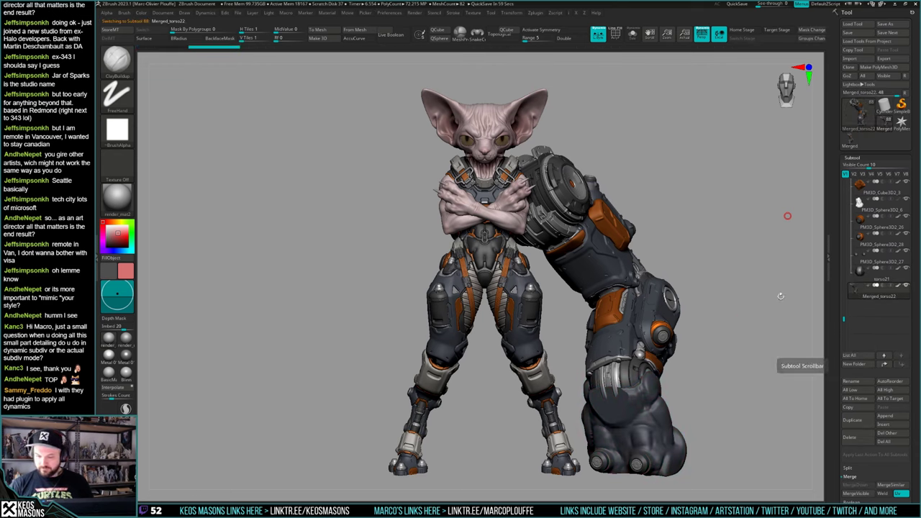
Step: Isolate the inserted merged arm, mirror it to the character's other side, and show the whole character again
{"action": "key", "text": "alt+s"}
{"action": "key", "text": "g"}
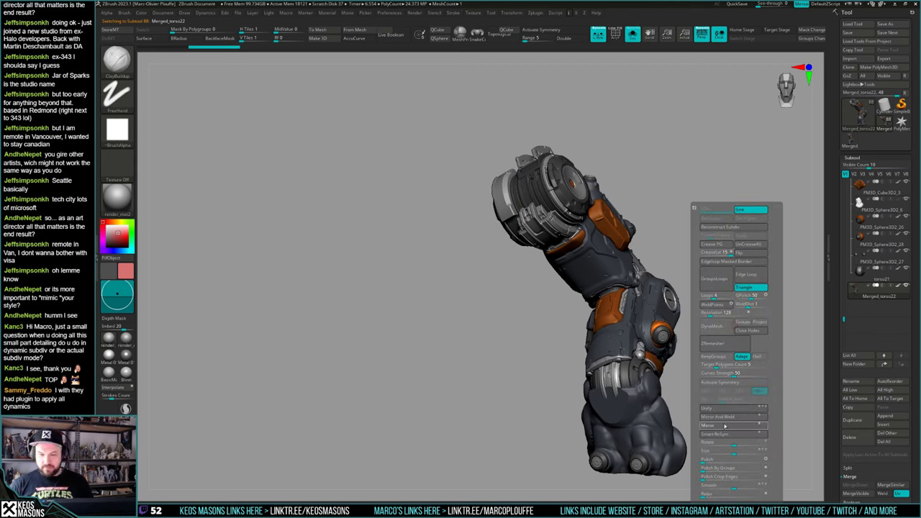
{"action": "left_click", "coordinate": [722, 427]}
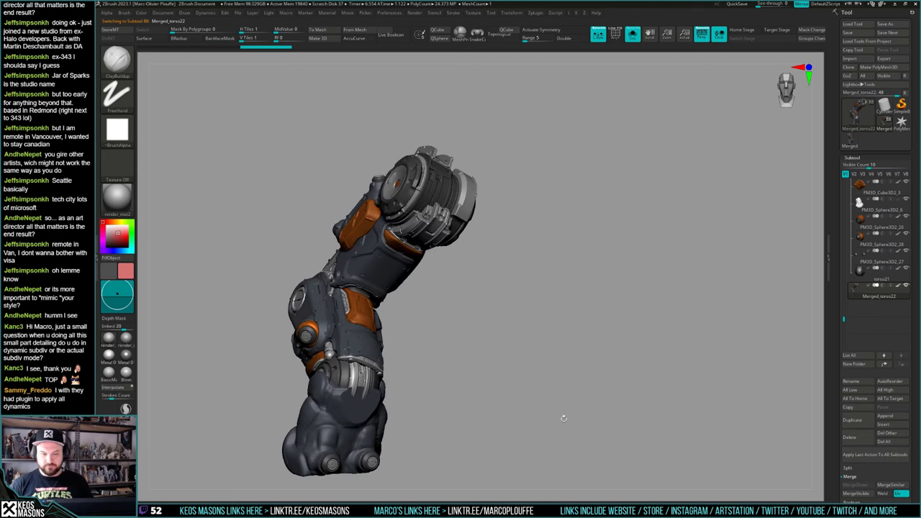
{"action": "left_click_drag", "start_coordinate": [541, 111], "coordinate": [366, 364], "text": "ctrl"}
{"action": "left_click_drag", "start_coordinate": [731, 226], "coordinate": [740, 249], "text": "ctrl"}
{"action": "key", "text": "shift+s"}
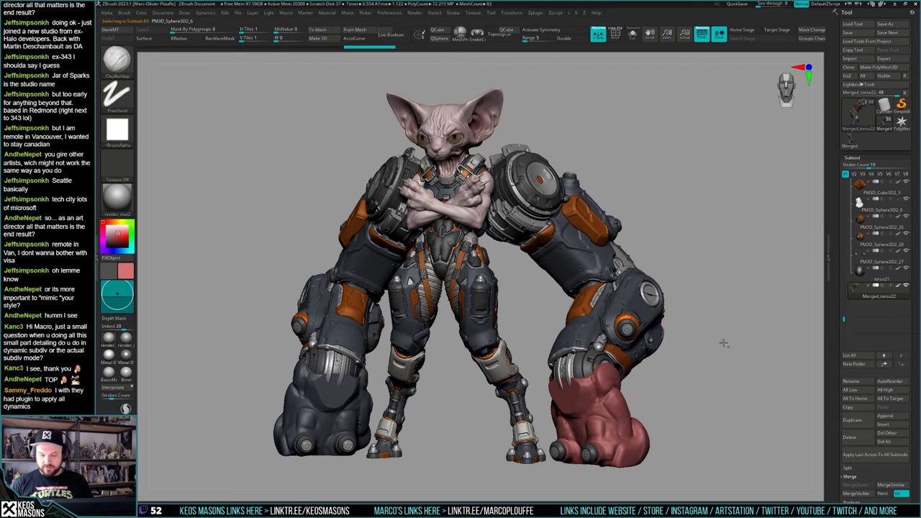
{"action": "mouse_move", "coordinate": [723, 343]}
{"action": "left_mouse_down"}
{"action": "mouse_move", "coordinate": [726, 351]}
{"action": "mouse_move", "coordinate": [718, 332]}
{"action": "mouse_move", "coordinate": [756, 328]}
{"action": "mouse_move", "coordinate": [729, 347]}
{"action": "mouse_move", "coordinate": [743, 349]}
{"action": "mouse_move", "coordinate": [721, 349]}
{"action": "mouse_move", "coordinate": [761, 341]}
{"action": "mouse_move", "coordinate": [709, 350]}
{"action": "mouse_move", "coordinate": [730, 354]}
{"action": "mouse_move", "coordinate": [726, 362]}
{"action": "mouse_move", "coordinate": [735, 356]}
{"action": "left_mouse_up"}
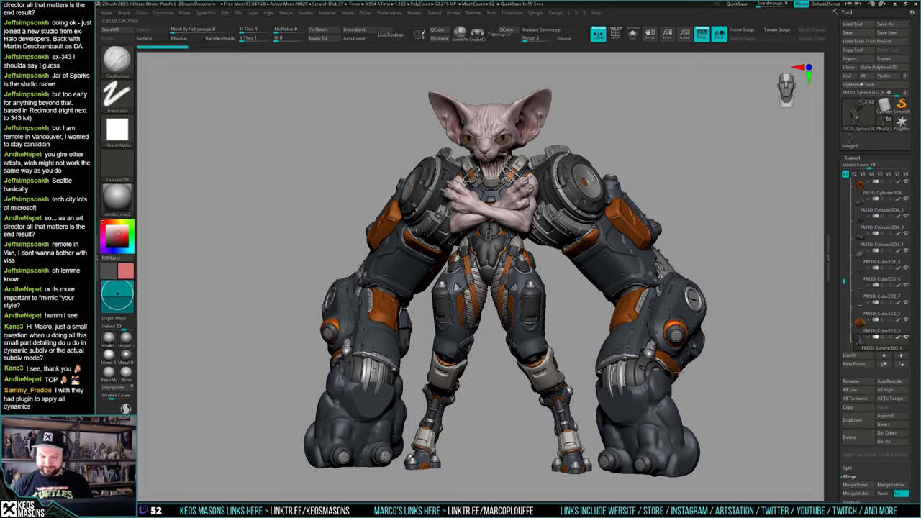
Step: Isolate the mechanical feet subtool PM3D_Sphere3D2_4 and frame both feet from a raised angle
{"action": "key", "text": "alt+s"}
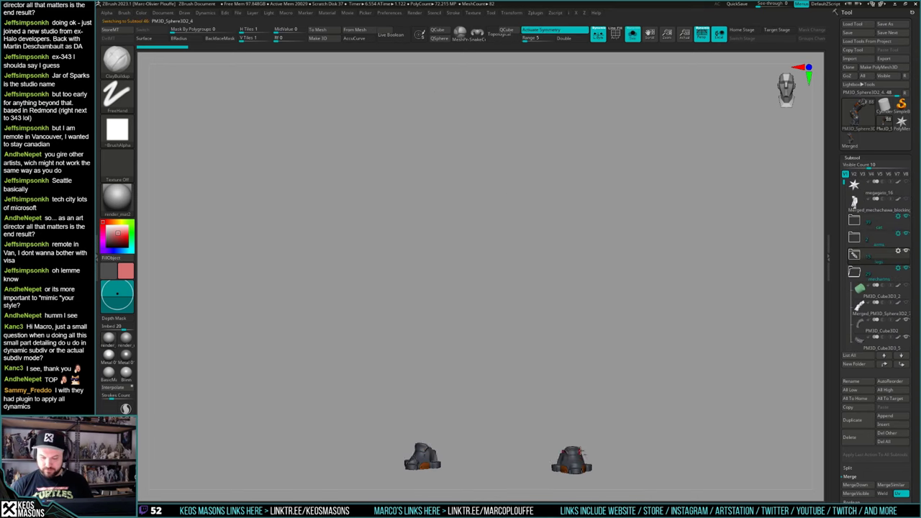
{"action": "left_click_drag", "start_coordinate": [616, 464], "coordinate": [612, 403], "text": "alt"}
{"action": "left_click_drag", "start_coordinate": [611, 403], "coordinate": [633, 368]}
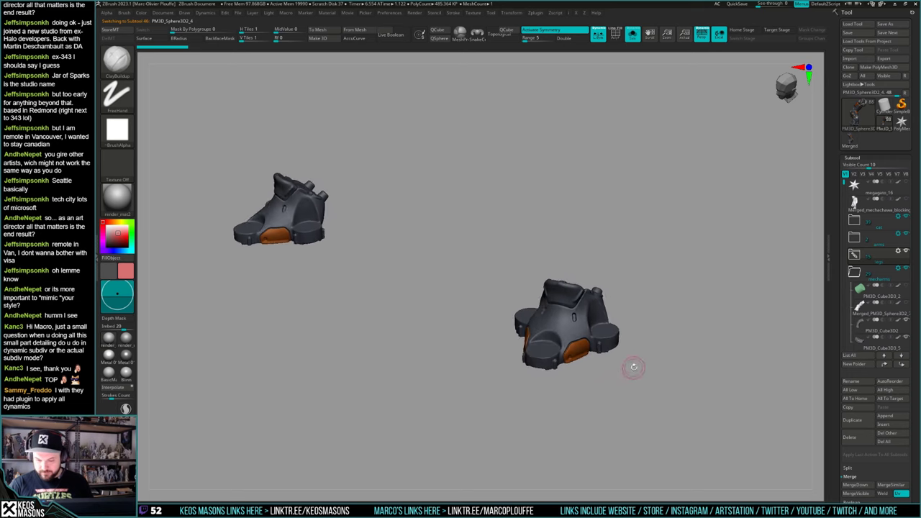
{"action": "key", "text": "z"}
{"action": "left_click", "coordinate": [650, 317]}
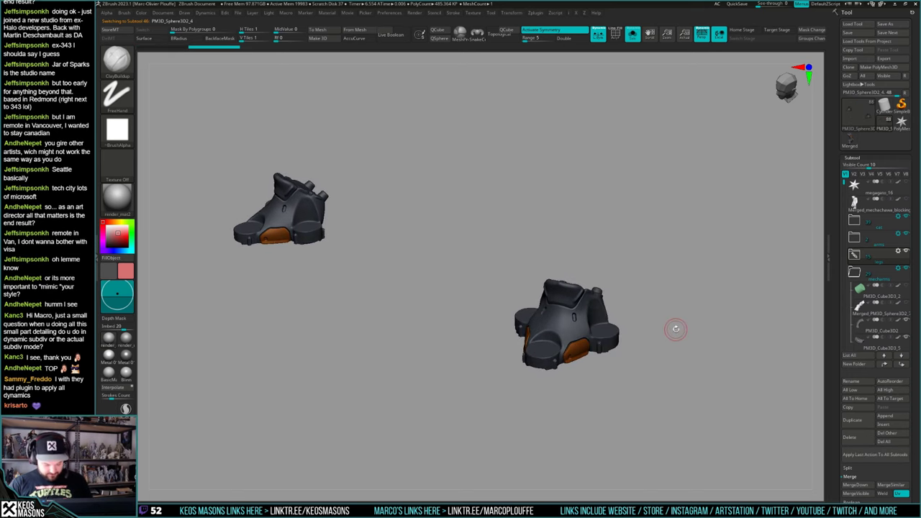
Step: Try masking the feet by color intensity and inverting their visibility to isolate the orange toe panels
{"action": "left_click", "coordinate": [673, 335], "text": "ctrl"}
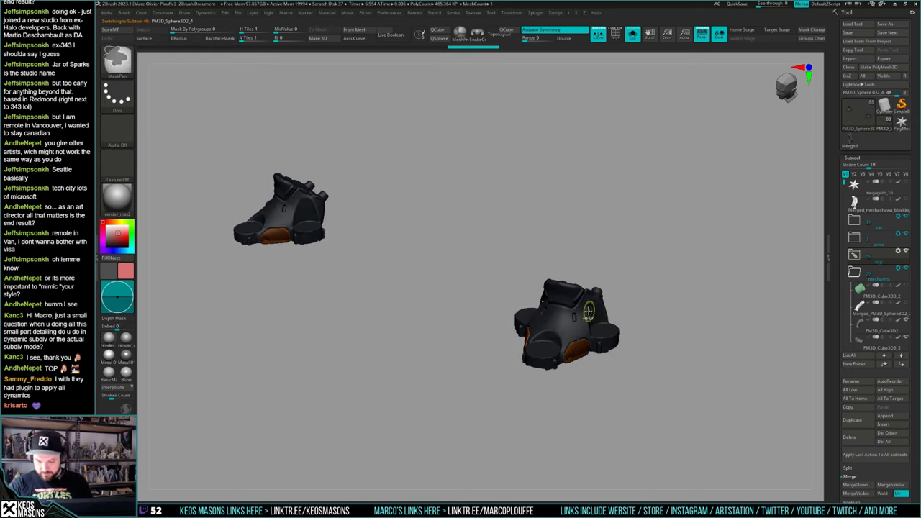
{"action": "left_click_drag", "start_coordinate": [693, 302], "coordinate": [678, 329], "text": "ctrl"}
{"action": "key", "text": "space"}
{"action": "left_click", "coordinate": [675, 313]}
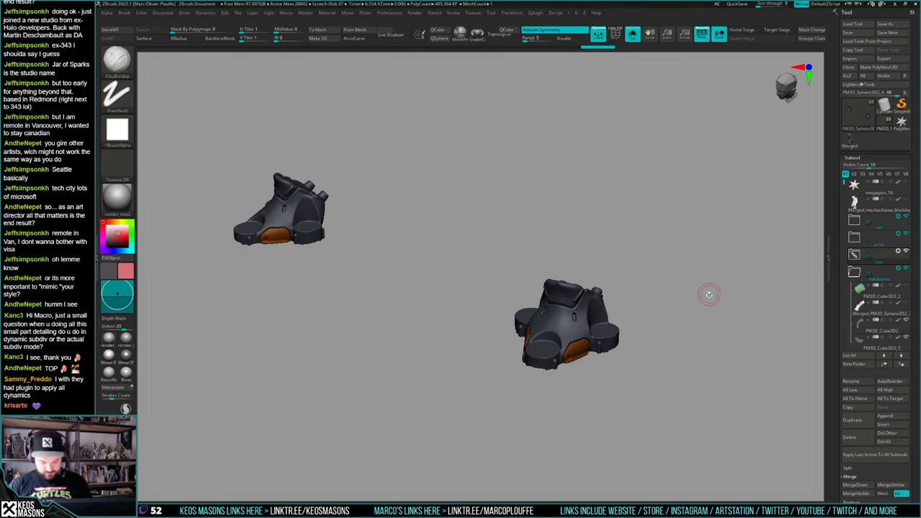
{"action": "left_click_drag", "start_coordinate": [708, 295], "coordinate": [708, 310], "text": "ctrl+shift"}
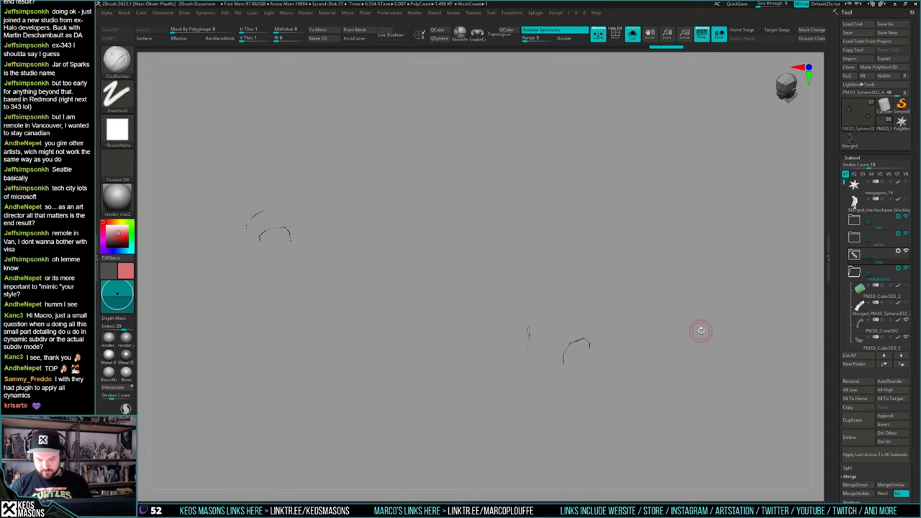
{"action": "left_click", "coordinate": [696, 332], "text": "ctrl+shift"}
Step: Retry Mask By Intensity on the feet to separate a strip around the orange panels
{"action": "key", "text": "space"}
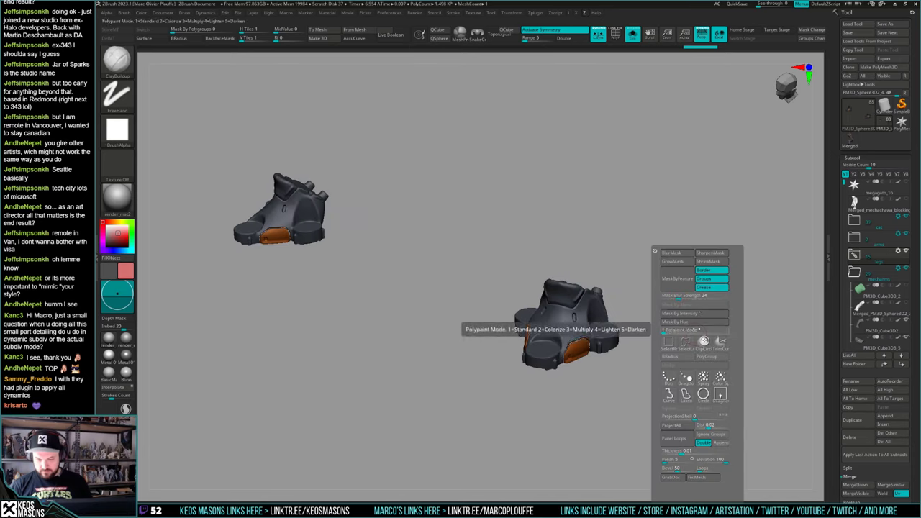
{"action": "left_click", "coordinate": [695, 313]}
{"action": "left_click_drag", "start_coordinate": [725, 292], "coordinate": [707, 318], "text": "ctrl+shift"}
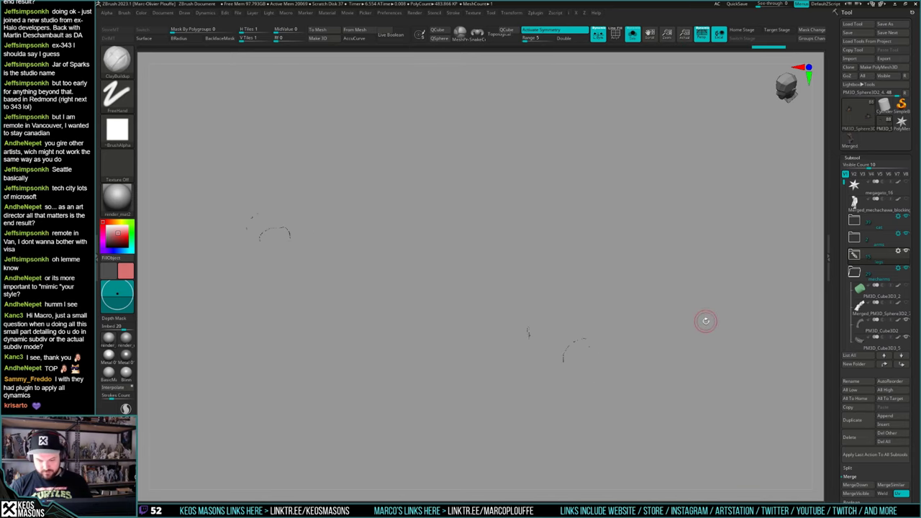
{"action": "left_click", "coordinate": [704, 322], "text": "ctrl+shift"}
{"action": "key", "text": "space"}
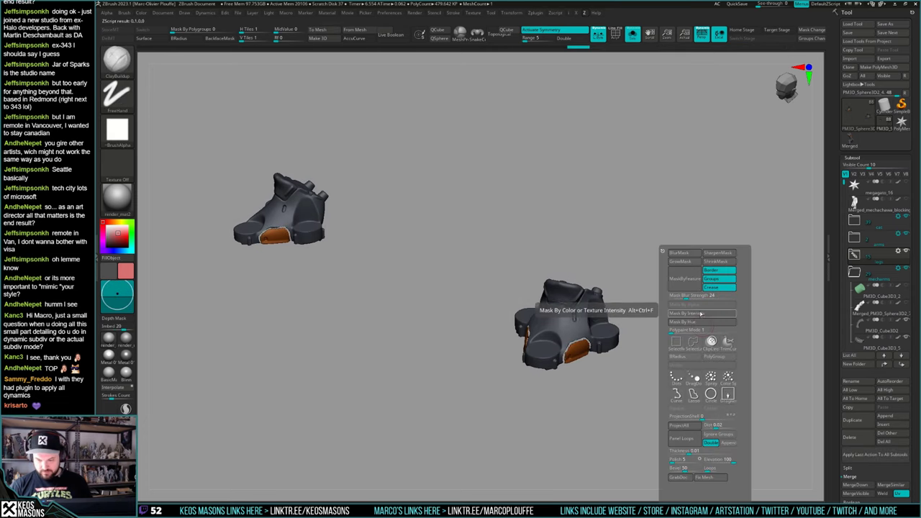
{"action": "left_click", "coordinate": [695, 315]}
{"action": "left_click", "coordinate": [701, 325], "text": "ctrl"}
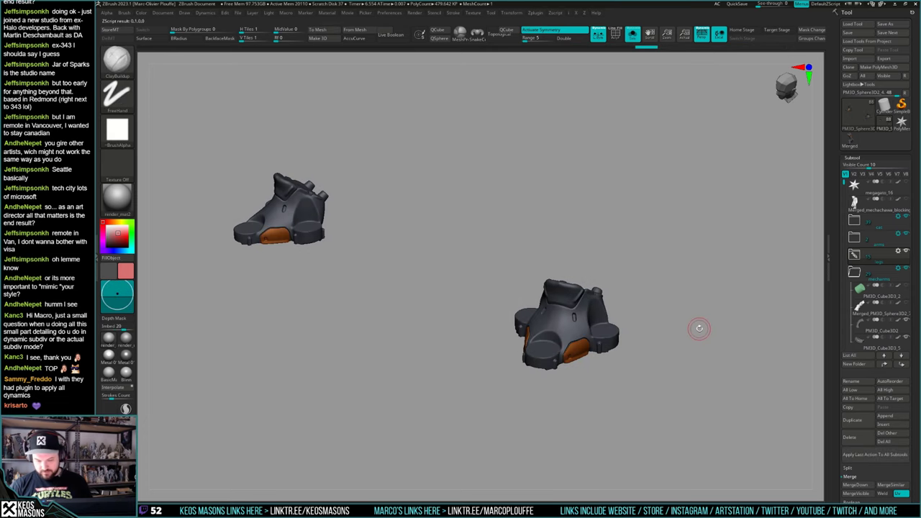
Step: Repeat the intensity masking on both feet to split the orange panels from the dark shell
{"action": "right_click", "coordinate": [699, 328]}
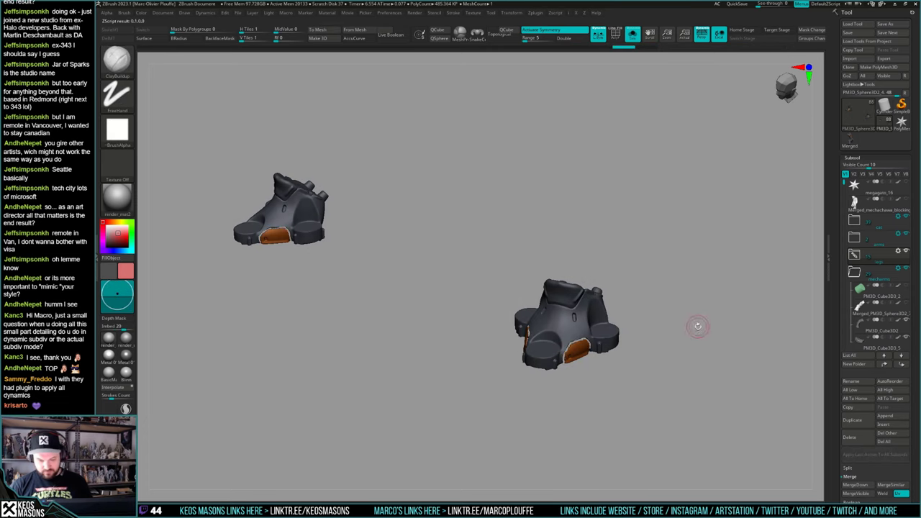
{"action": "left_click_drag", "start_coordinate": [698, 323], "coordinate": [699, 350]}
{"action": "key", "text": "space"}
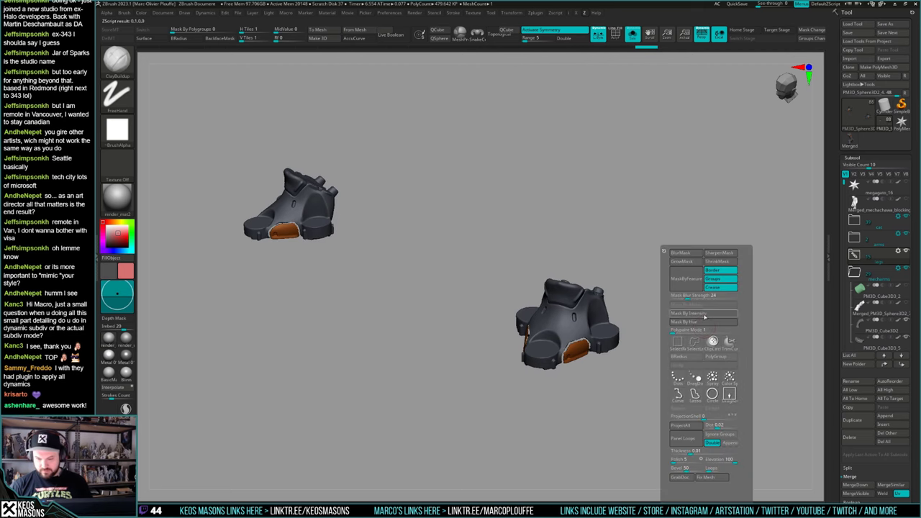
{"action": "left_click", "coordinate": [706, 317]}
{"action": "left_click", "coordinate": [709, 312], "text": "ctrl"}
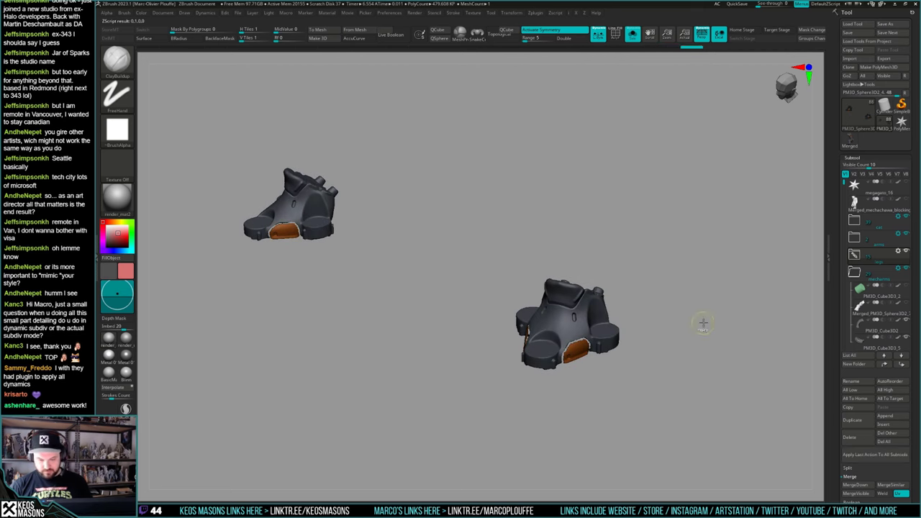
{"action": "key", "text": "space"}
{"action": "left_click", "coordinate": [705, 314]}
Step: Hide the border strip around the feet's orange panels based on an intensity mask
{"action": "key", "text": "space"}
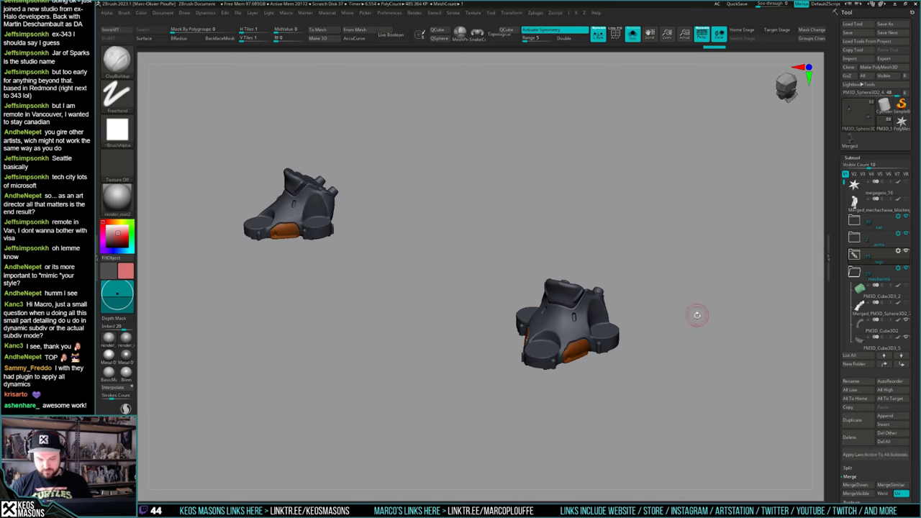
{"action": "key", "text": "ctrl"}
{"action": "right_click", "coordinate": [700, 315]}
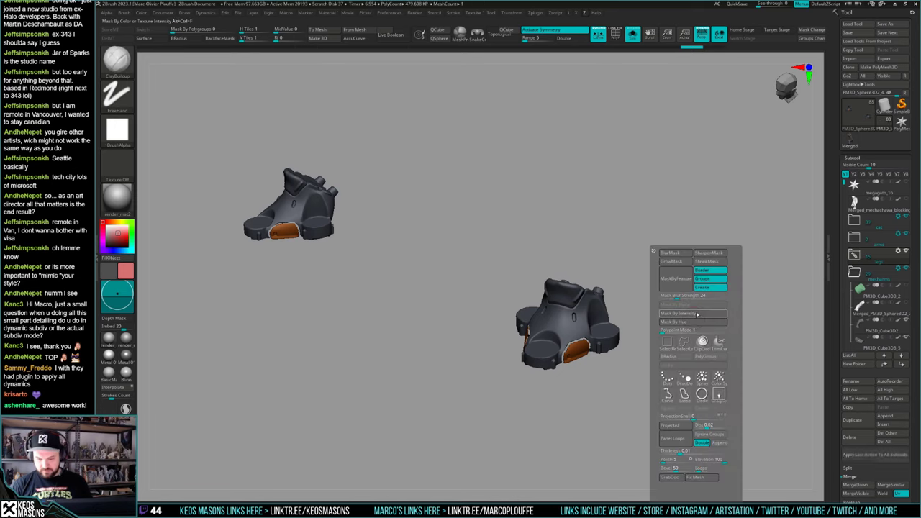
{"action": "left_click_drag", "start_coordinate": [715, 313], "coordinate": [666, 338]}
{"action": "mouse_move", "coordinate": [595, 358]}
{"action": "right_mouse_down"}
{"action": "mouse_move", "coordinate": [594, 346]}
{"action": "mouse_move", "coordinate": [579, 371]}
{"action": "mouse_move", "coordinate": [596, 354]}
{"action": "mouse_move", "coordinate": [573, 364]}
{"action": "mouse_move", "coordinate": [588, 369]}
{"action": "mouse_move", "coordinate": [607, 354]}
{"action": "mouse_move", "coordinate": [619, 388]}
{"action": "mouse_move", "coordinate": [612, 331]}
{"action": "mouse_move", "coordinate": [615, 351]}
{"action": "mouse_move", "coordinate": [652, 323]}
{"action": "right_mouse_up"}
Step: Set the selection brush to SelectLasso and hide the orange panels on the feet
{"action": "key", "text": "ctrl+shift+space"}
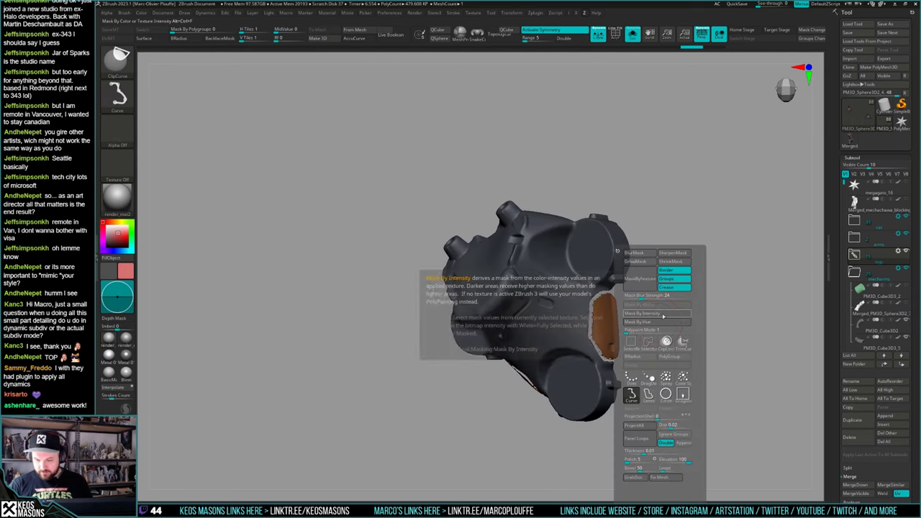
{"action": "left_click", "coordinate": [648, 392], "text": "ctrl+shift"}
{"action": "key", "text": "ctrl+shift+space"}
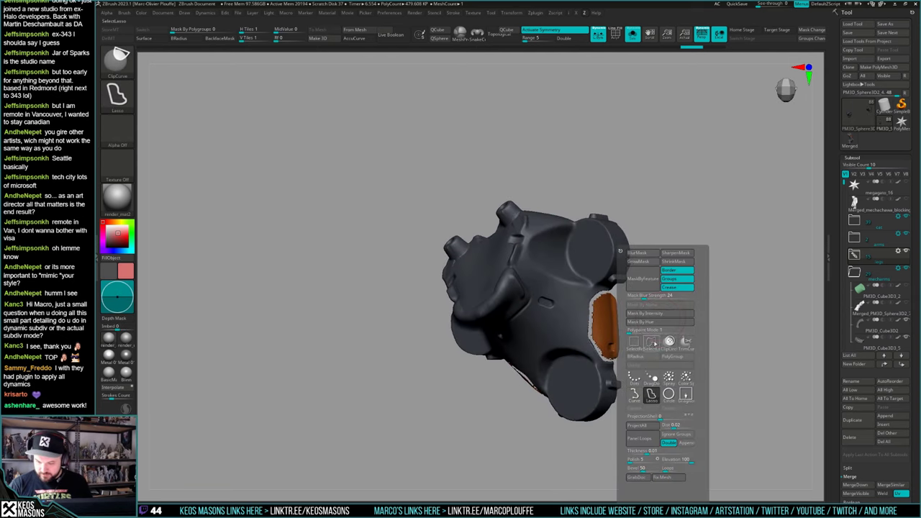
{"action": "left_click", "coordinate": [637, 380], "text": "ctrl+shift"}
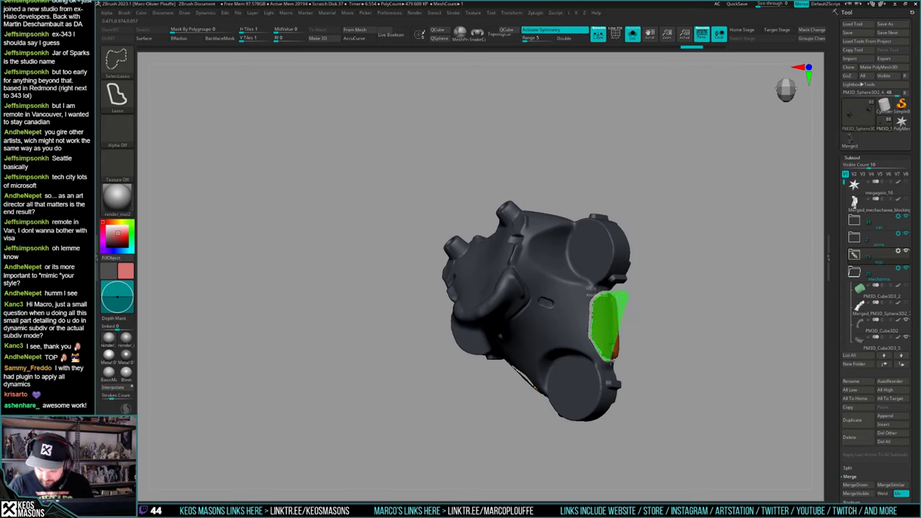
{"action": "left_click_drag", "start_coordinate": [669, 320], "coordinate": [669, 319], "text": "ctrl+alt+shift"}
{"action": "mouse_move", "coordinate": [679, 309]}
{"action": "right_mouse_down"}
{"action": "mouse_move", "coordinate": [735, 311]}
{"action": "mouse_move", "coordinate": [687, 303]}
{"action": "mouse_move", "coordinate": [689, 278]}
{"action": "mouse_move", "coordinate": [664, 306]}
{"action": "mouse_move", "coordinate": [685, 317]}
{"action": "right_mouse_up"}
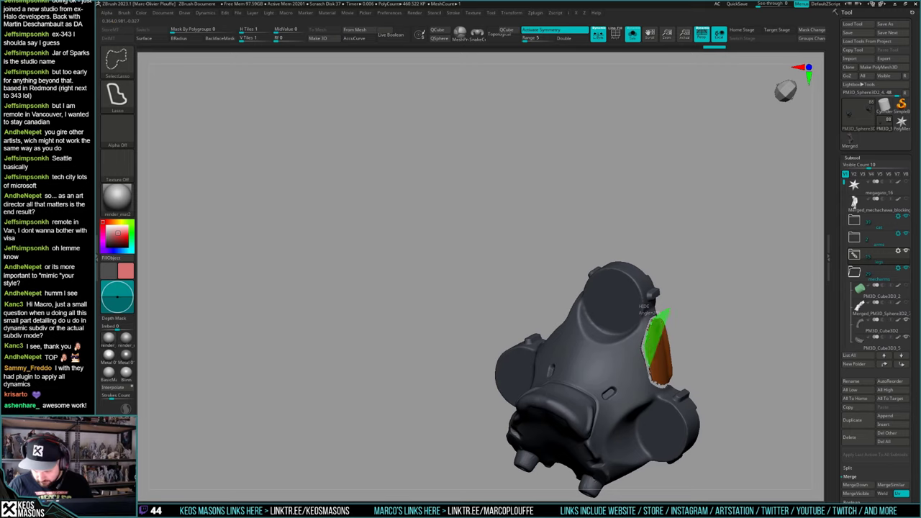
{"action": "left_click_drag", "start_coordinate": [671, 385], "coordinate": [707, 318], "text": "ctrl+alt+shift"}
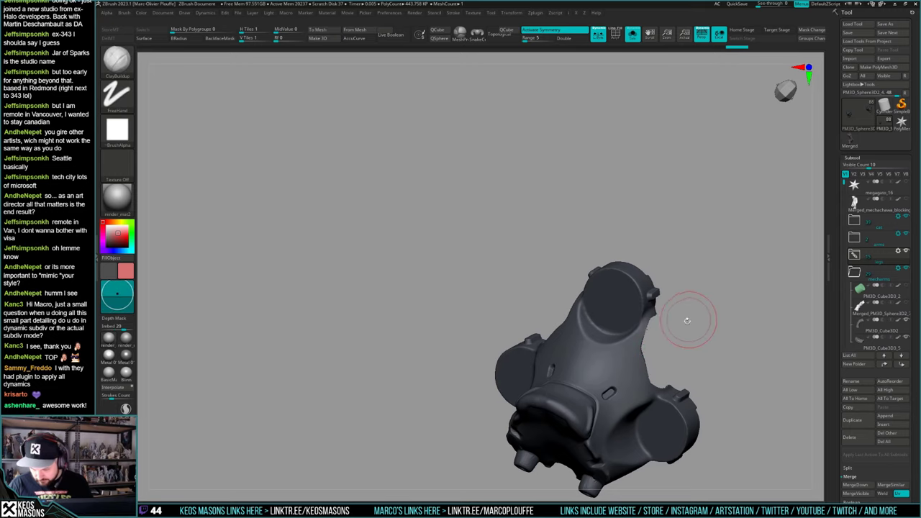
{"action": "left_click_drag", "start_coordinate": [647, 329], "coordinate": [668, 329], "text": "ctrl+alt+shift"}
Step: Invert visibility to show only the foot panels, then pick their orange color for painting in Rgb mode
{"action": "mouse_move", "coordinate": [685, 324]}
{"action": "right_mouse_down"}
{"action": "mouse_move", "coordinate": [703, 321]}
{"action": "mouse_move", "coordinate": [645, 335]}
{"action": "mouse_move", "coordinate": [686, 334]}
{"action": "mouse_move", "coordinate": [621, 366]}
{"action": "mouse_move", "coordinate": [648, 436]}
{"action": "mouse_move", "coordinate": [728, 308]}
{"action": "right_mouse_up"}
{"action": "left_click_drag", "start_coordinate": [728, 308], "coordinate": [714, 341], "text": "ctrl+shift"}
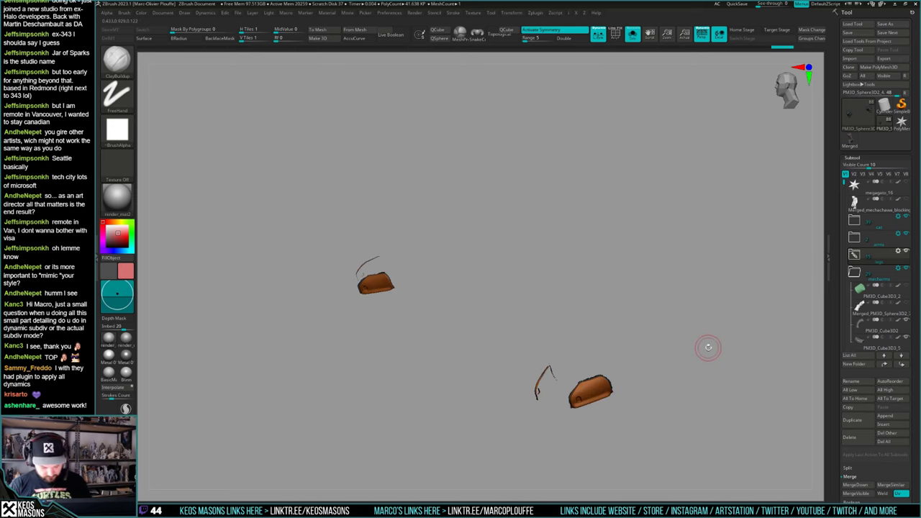
{"action": "right_click_drag", "start_coordinate": [690, 353], "coordinate": [651, 351]}
{"action": "key", "text": "c"}
{"action": "key", "text": "space"}
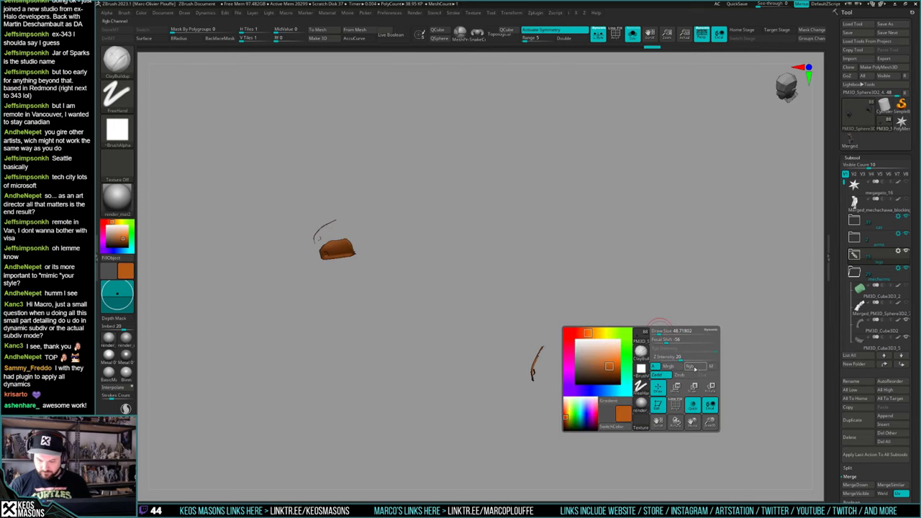
{"action": "left_click", "coordinate": [693, 366]}
{"action": "left_click_drag", "start_coordinate": [701, 325], "coordinate": [687, 361], "text": "ctrl+shift"}
Step: Unhide the complete feet, leave solo mode, and frame the whole character from the front
{"action": "right_click_drag", "start_coordinate": [686, 359], "coordinate": [688, 293], "text": "ctrl"}
{"action": "key", "text": "alt+s"}
{"action": "key", "text": "alt+s"}
{"action": "left_click", "coordinate": [696, 309], "text": "ctrl+shift"}
{"action": "right_click_drag", "start_coordinate": [688, 294], "coordinate": [686, 292]}
{"action": "key", "text": "alt+s"}
{"action": "right_click_drag", "start_coordinate": [675, 372], "coordinate": [682, 461], "text": "alt"}
{"action": "right_click_drag", "start_coordinate": [719, 316], "coordinate": [764, 339], "text": "shift"}
{"action": "right_click_drag", "start_coordinate": [771, 300], "coordinate": [748, 313], "text": "shift"}
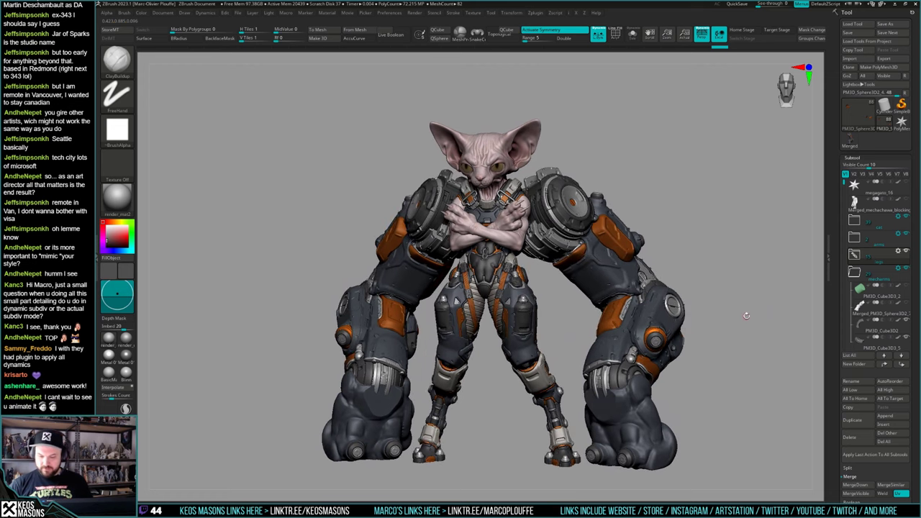
Step: Save the complete character tool over the existing megagato_16.ztl file in the megagato folder
{"action": "right_click", "coordinate": [746, 316]}
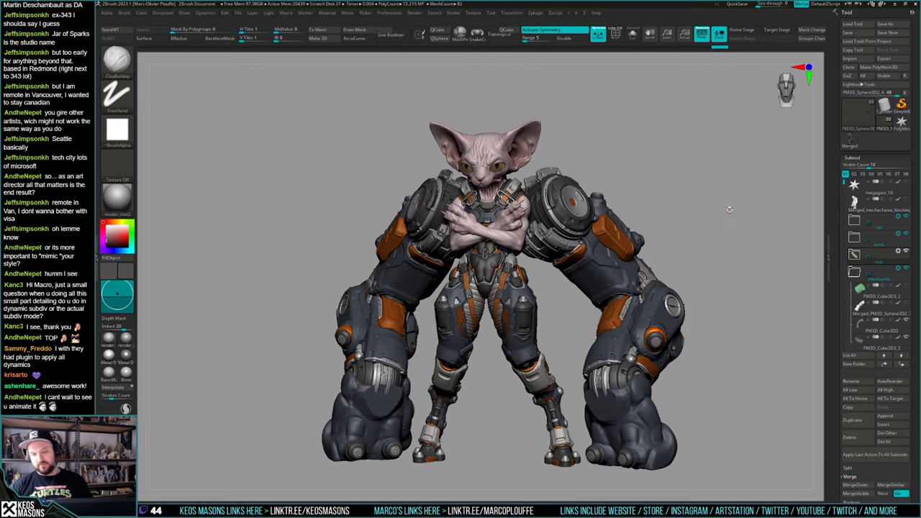
{"action": "mouse_move", "coordinate": [740, 198]}
{"action": "right_mouse_down"}
{"action": "mouse_move", "coordinate": [754, 206]}
{"action": "mouse_move", "coordinate": [731, 209]}
{"action": "mouse_move", "coordinate": [767, 205]}
{"action": "mouse_move", "coordinate": [755, 211]}
{"action": "right_mouse_up"}
{"action": "right_click", "coordinate": [748, 213]}
{"action": "key", "text": "ctrl+s"}
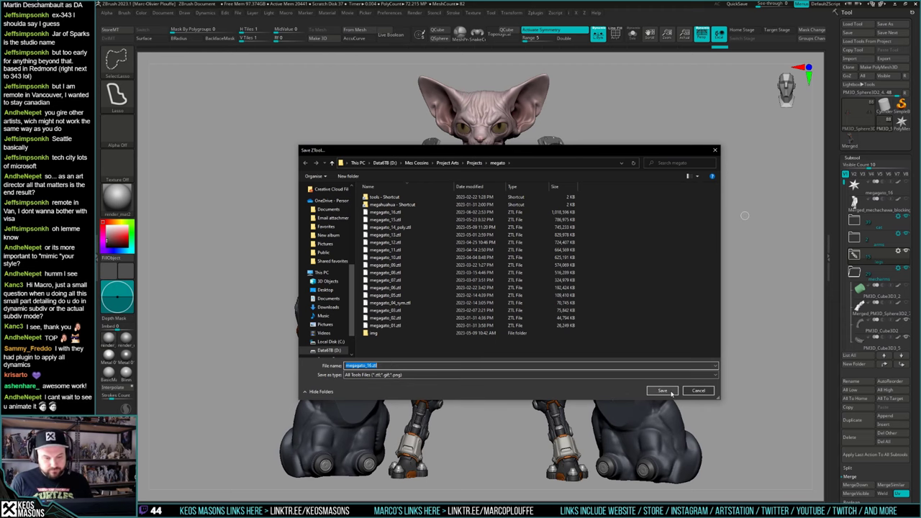
{"action": "left_click", "coordinate": [483, 258]}
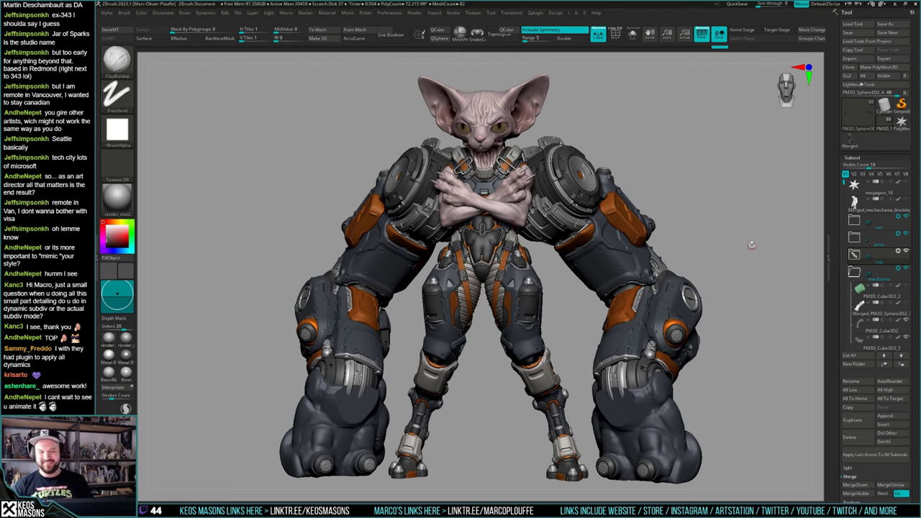
{"action": "left_click_drag", "start_coordinate": [768, 232], "coordinate": [765, 243]}
{"action": "key", "text": "ctrl+shift+t"}
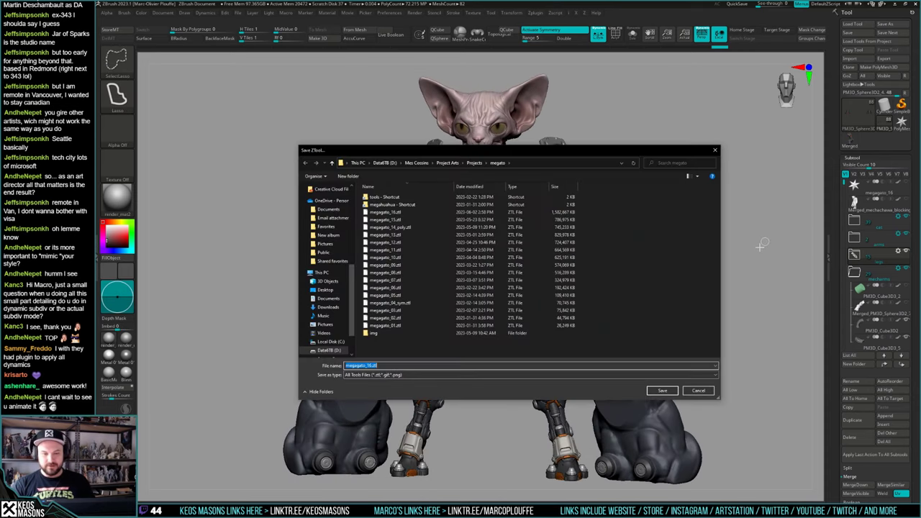
{"action": "left_click", "coordinate": [708, 390]}
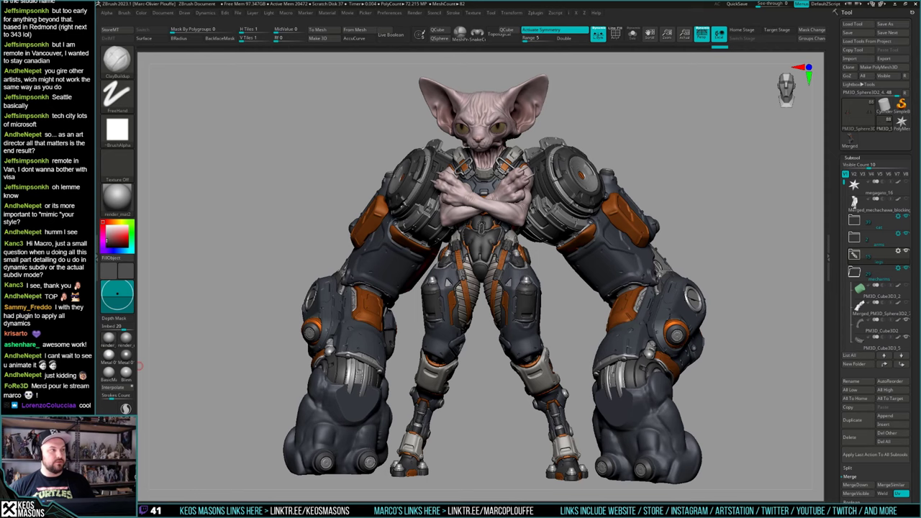
Step: Bring the reference image of the green-armored mechanical dog character into view beside the cat model for comparison
{"action": "right_click_drag", "start_coordinate": [4, 238], "coordinate": [296, 157]}
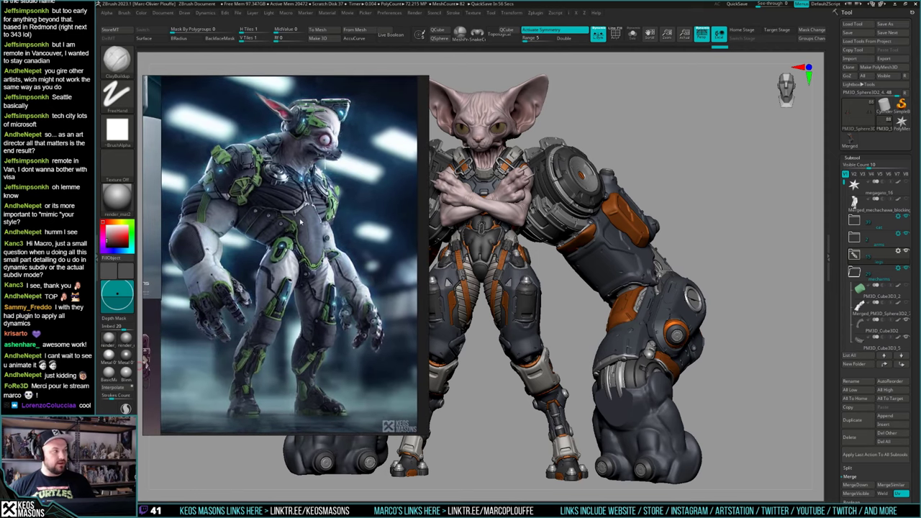